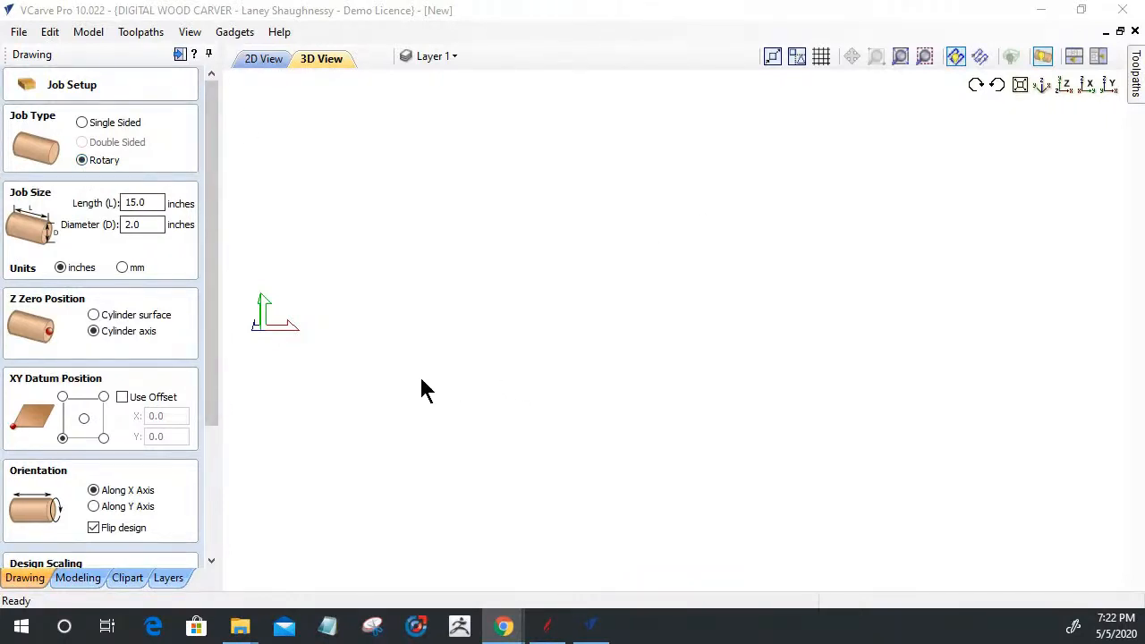
Step: Show the job in 2D and accept the rotary setup with length 15.0 inches and diameter 2.0 inches
{"action": "scroll", "coordinate": [744, 384], "scroll_direction": "down", "scroll_amount": 1}
{"action": "scroll", "coordinate": [749, 396], "scroll_direction": "down", "scroll_amount": 1}
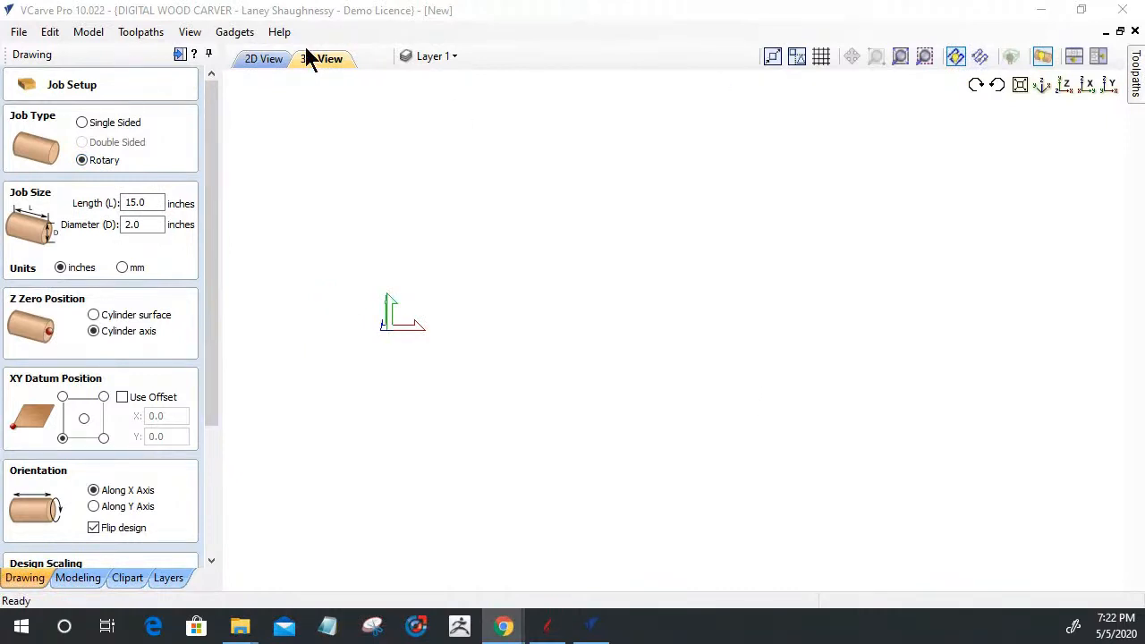
{"action": "left_click", "coordinate": [255, 59]}
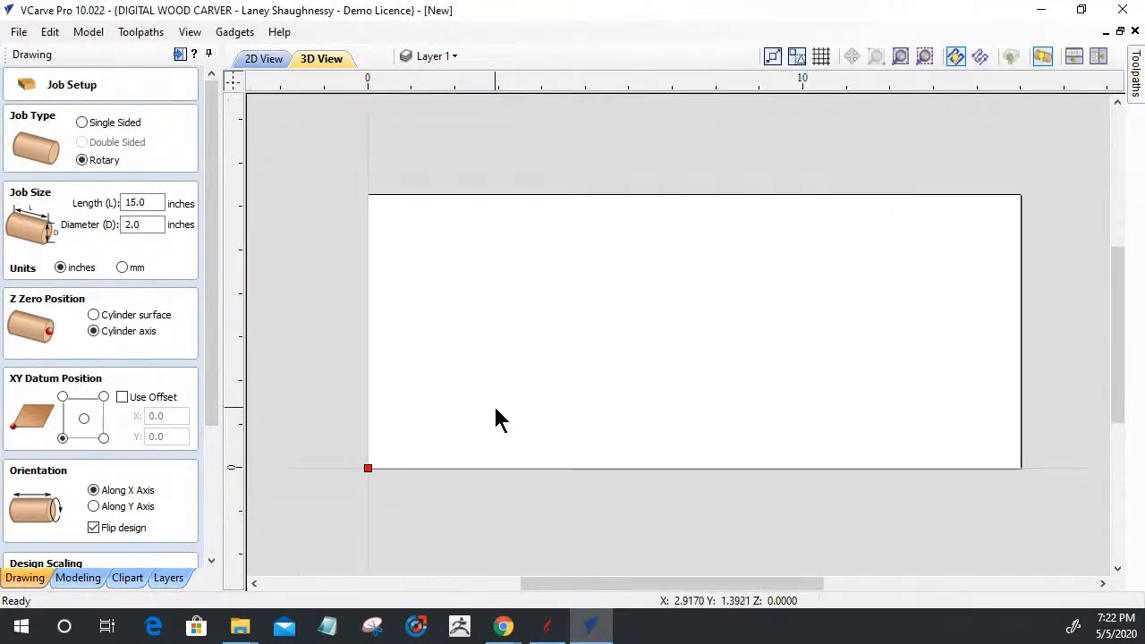
{"action": "left_click_drag", "start_coordinate": [155, 202], "coordinate": [114, 202]}
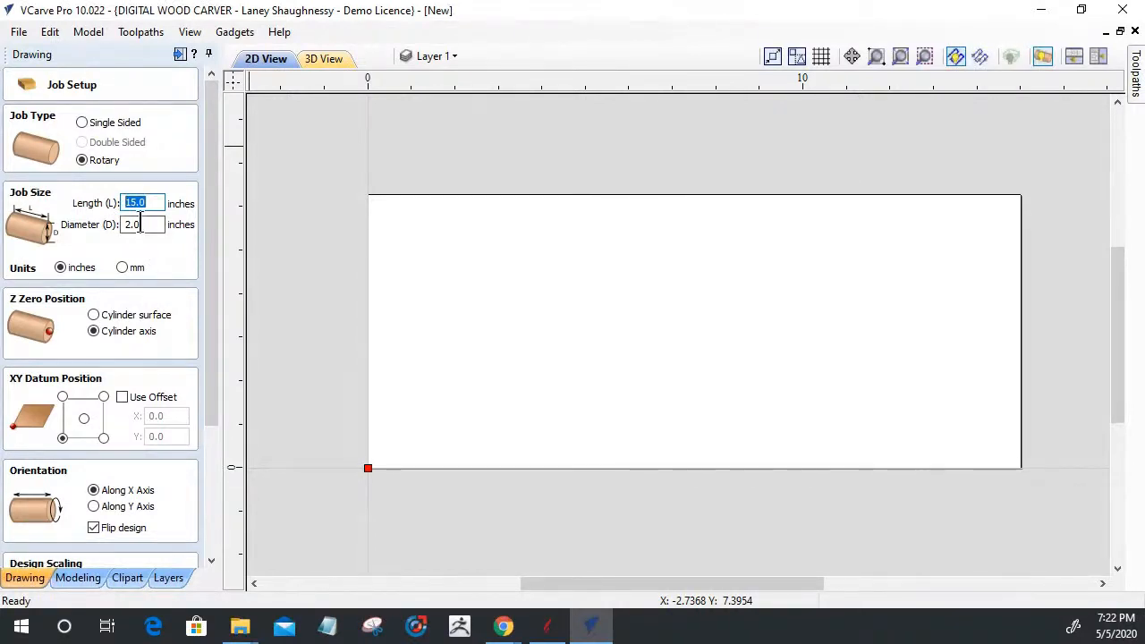
{"action": "left_click_drag", "start_coordinate": [155, 204], "coordinate": [117, 227]}
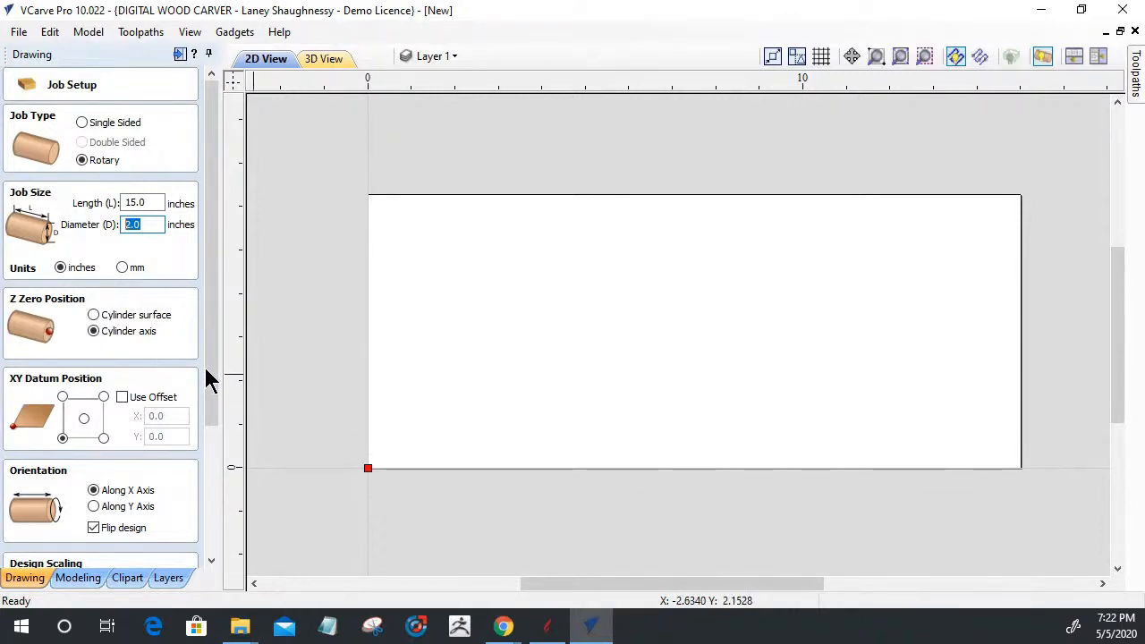
{"action": "left_click_drag", "start_coordinate": [208, 378], "coordinate": [224, 507]}
{"action": "left_click", "coordinate": [35, 555]}
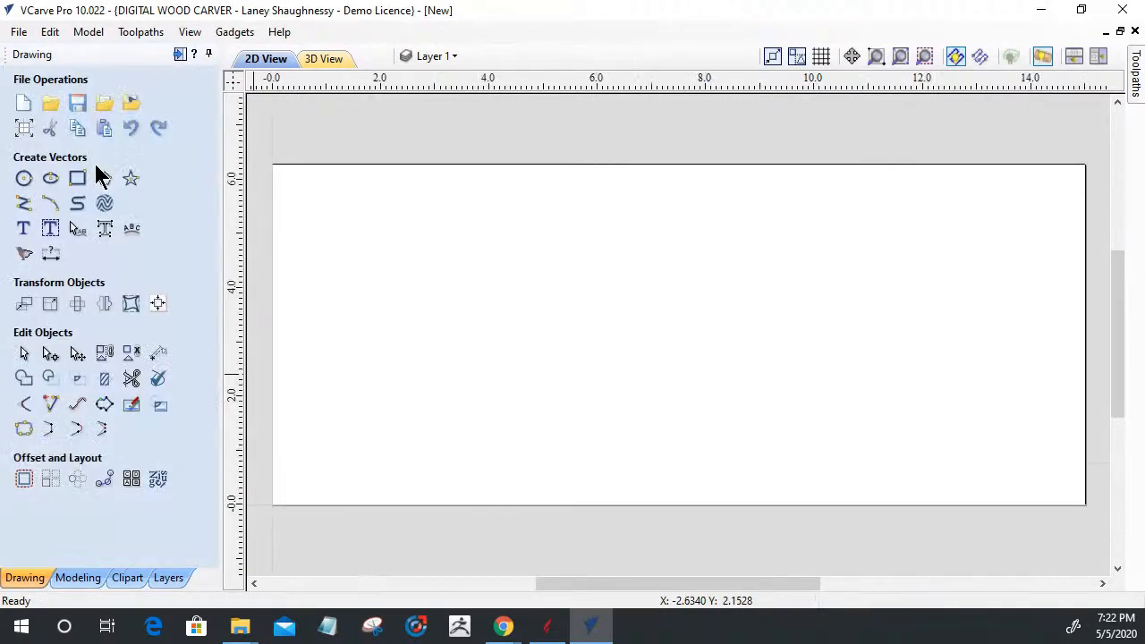
Step: Draw a square-cornered rectangle near the middle of the job, 2 inches wide and 2 inches high
{"action": "left_click", "coordinate": [79, 179]}
{"action": "mouse_move", "coordinate": [610, 297]}
{"action": "left_mouse_down"}
{"action": "mouse_move", "coordinate": [684, 392]}
{"action": "mouse_move", "coordinate": [757, 390]}
{"action": "mouse_move", "coordinate": [745, 399]}
{"action": "left_mouse_up"}
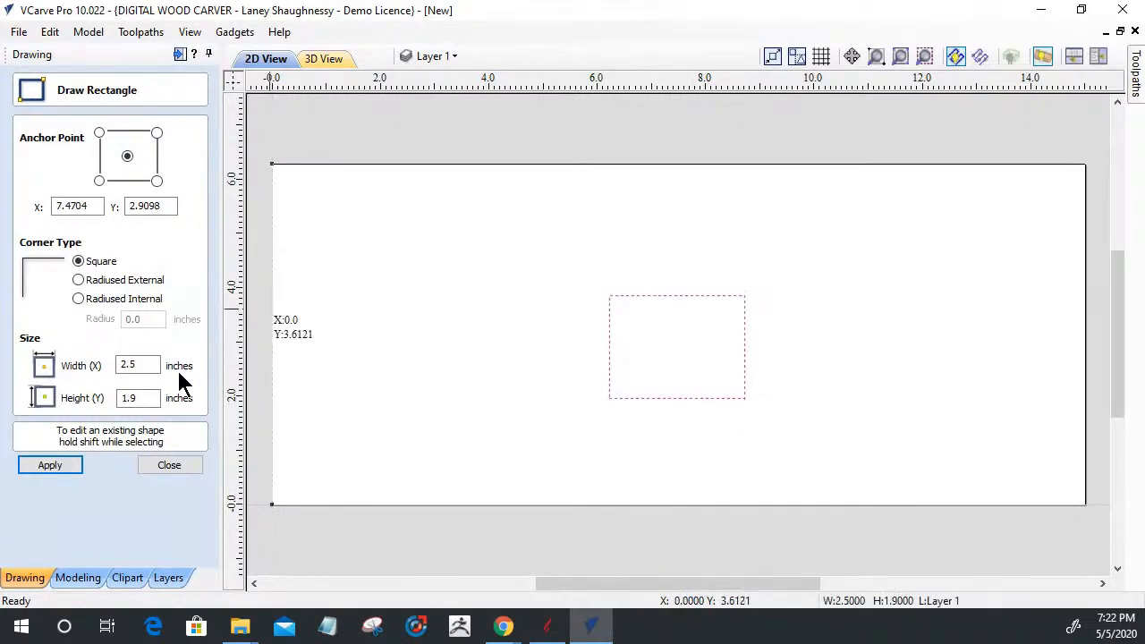
{"action": "left_click_drag", "start_coordinate": [157, 365], "coordinate": [80, 366]}
{"action": "type", "text": "2"}
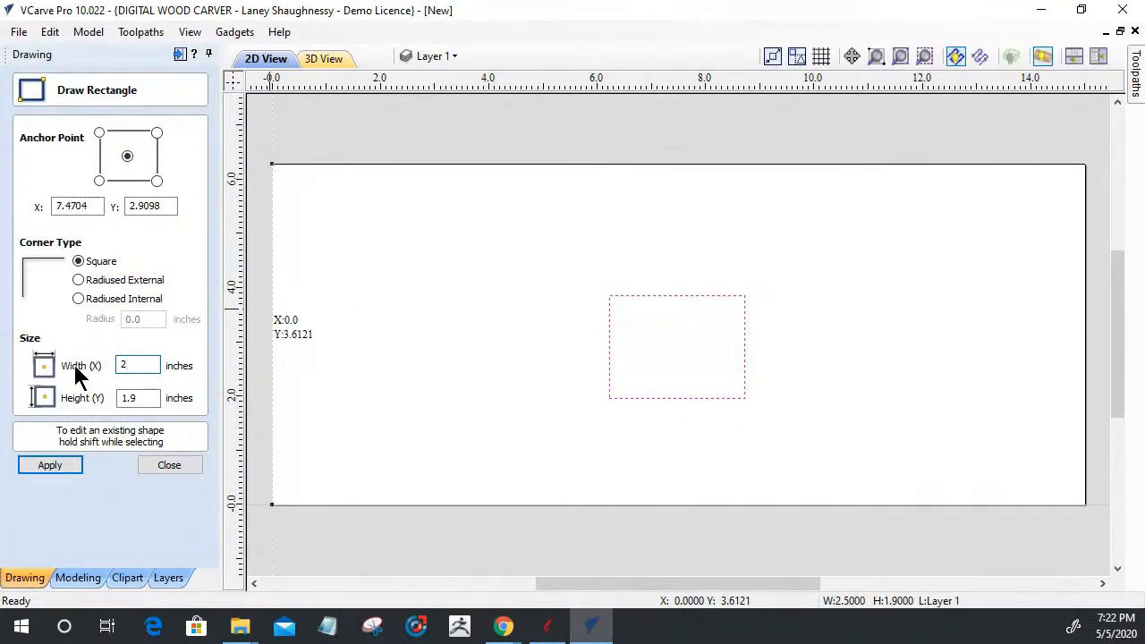
{"action": "left_click_drag", "start_coordinate": [134, 402], "coordinate": [72, 429]}
{"action": "type", "text": "2"}
{"action": "left_click", "coordinate": [50, 465]}
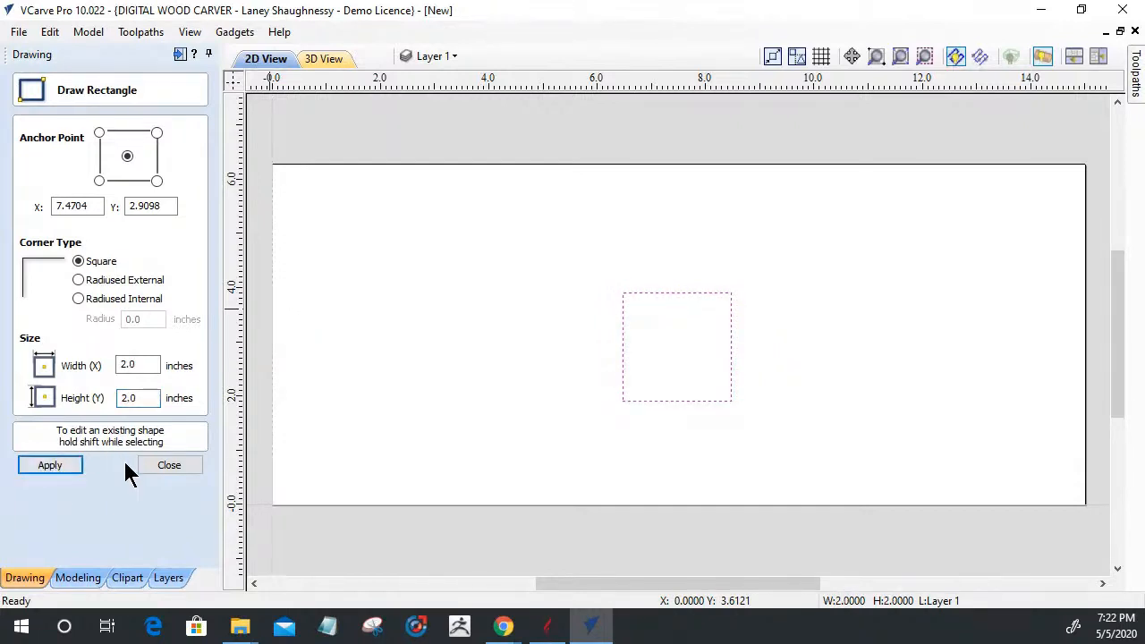
{"action": "left_click", "coordinate": [171, 467]}
Step: Draw a 2-inch-diameter circle centred in the square and reaching its edges
{"action": "left_click", "coordinate": [20, 179]}
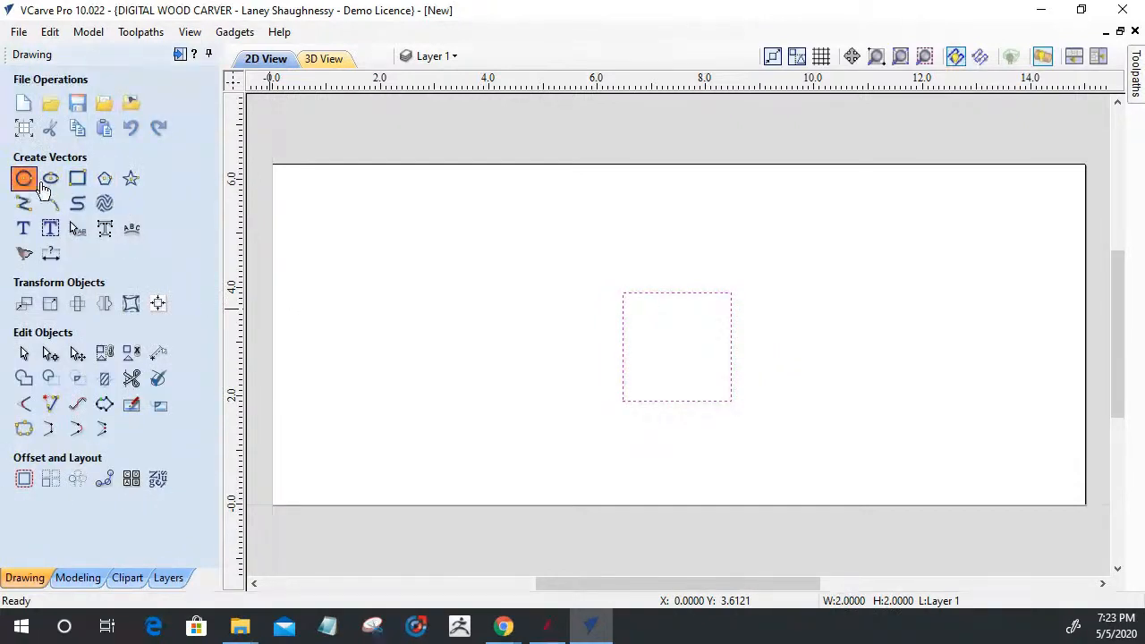
{"action": "left_click", "coordinate": [674, 343]}
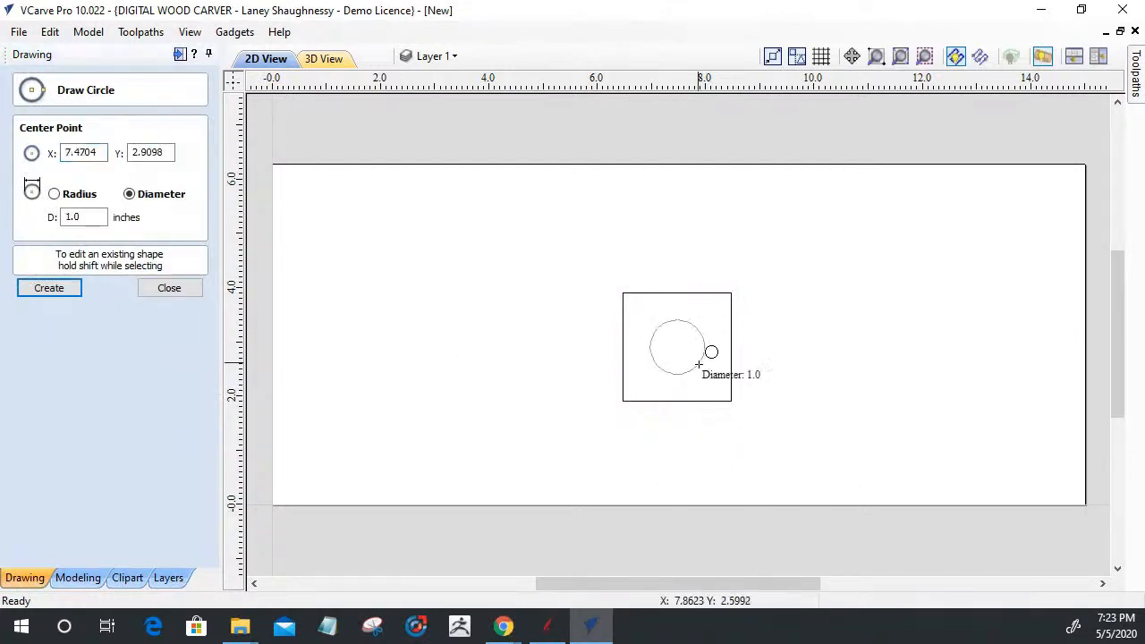
{"action": "left_click", "coordinate": [731, 347]}
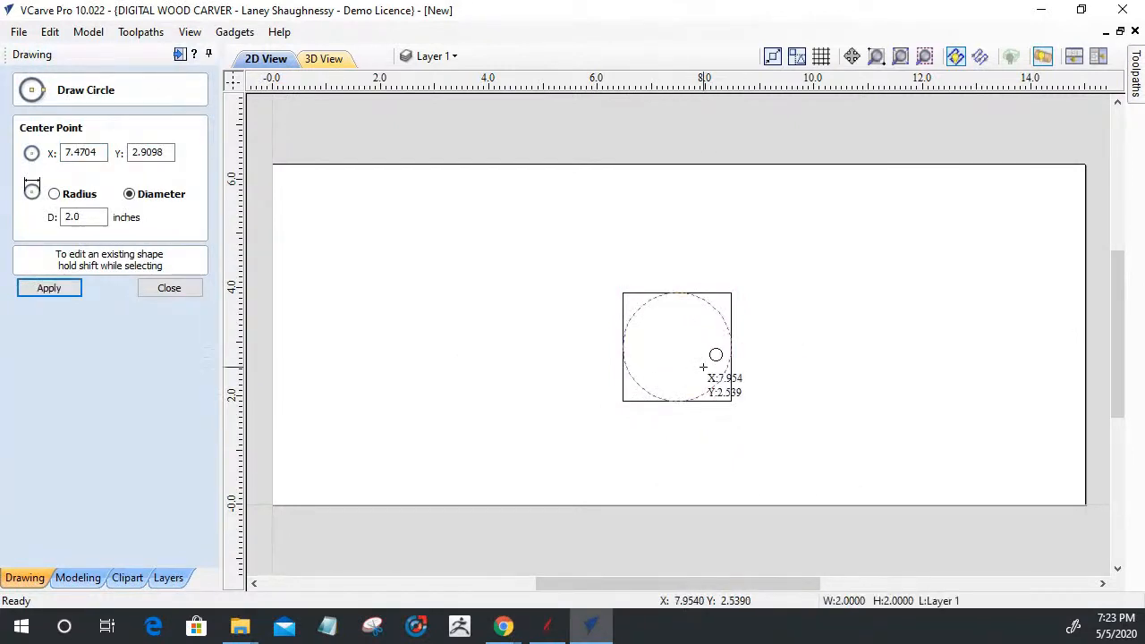
{"action": "left_click", "coordinate": [178, 289]}
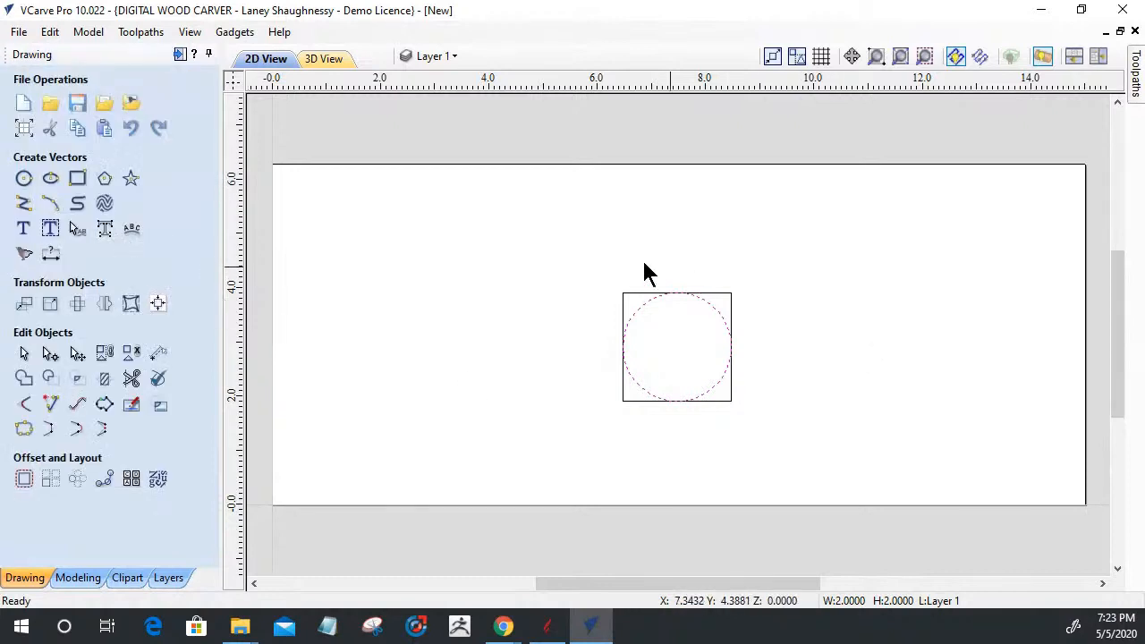
Step: Resize the circle about its centre to 1.875 inches in width and height with XY linked
{"action": "scroll", "coordinate": [665, 300], "scroll_direction": "up", "scroll_amount": 3}
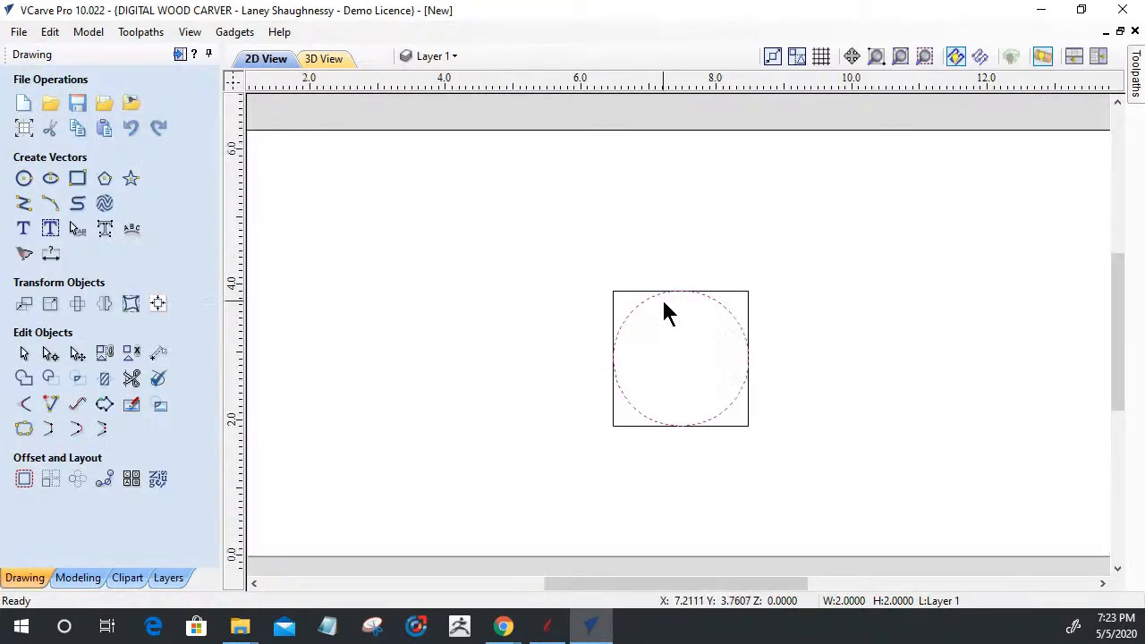
{"action": "scroll", "coordinate": [665, 309], "scroll_direction": "up", "scroll_amount": 1}
{"action": "scroll", "coordinate": [665, 309], "scroll_direction": "up", "scroll_amount": 1}
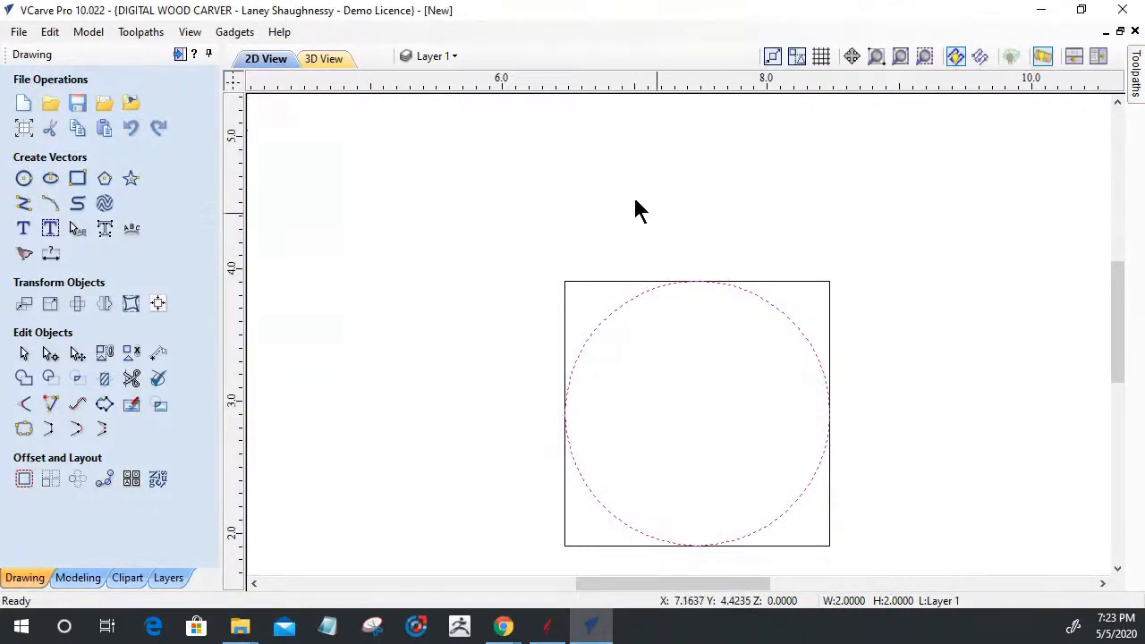
{"action": "mouse_move", "coordinate": [83, 231]}
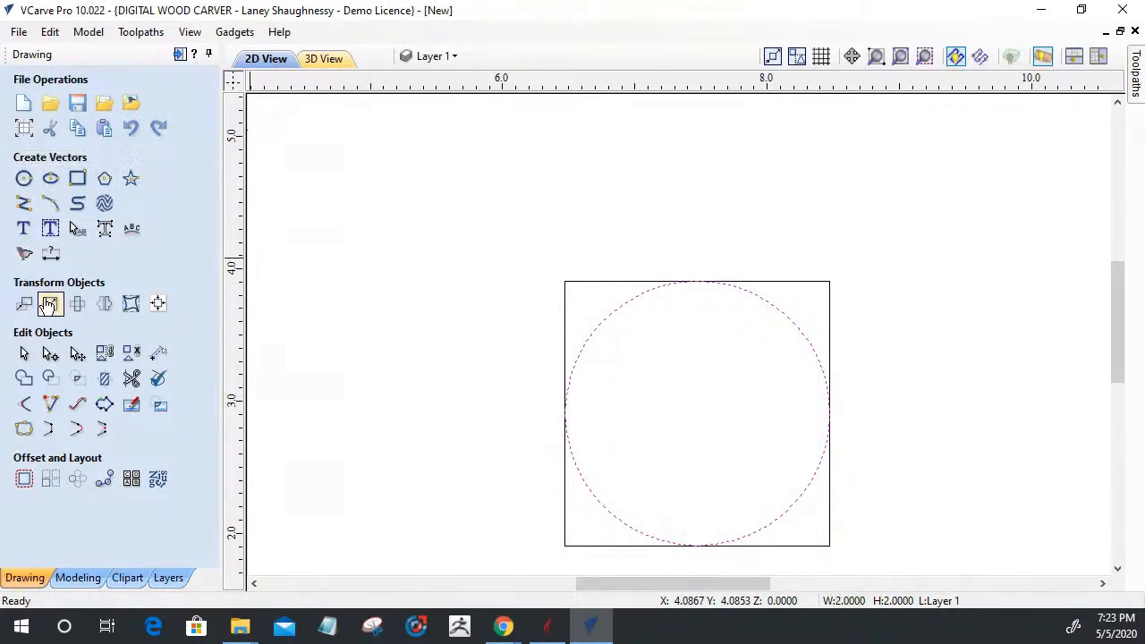
{"action": "left_click", "coordinate": [50, 303]}
{"action": "double_click", "coordinate": [105, 283]}
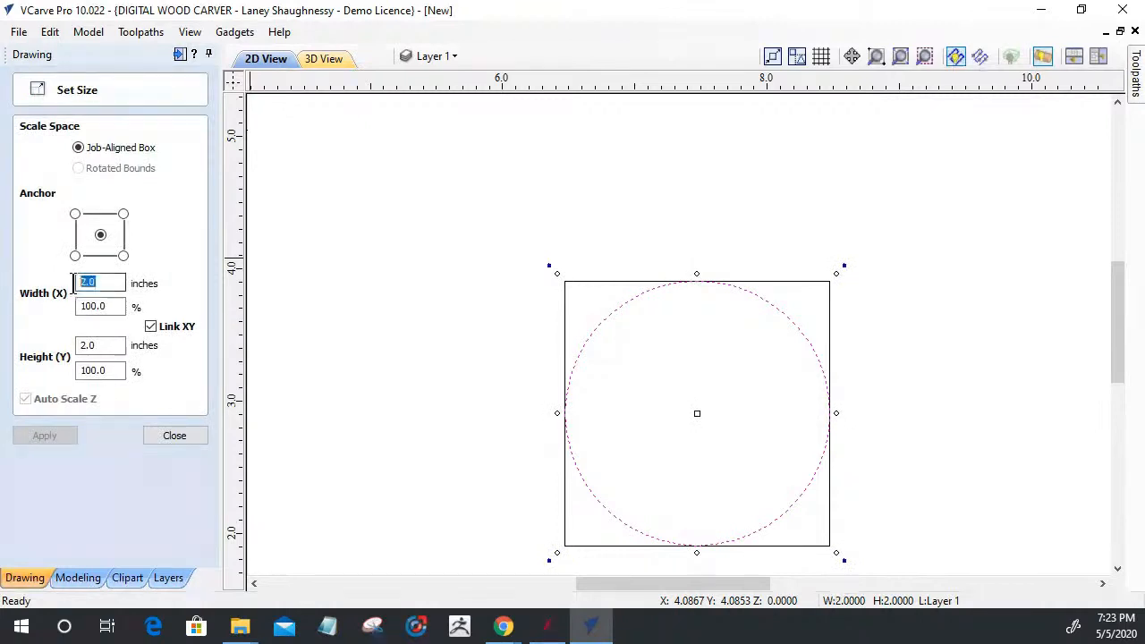
{"action": "type", "text": "1.875"}
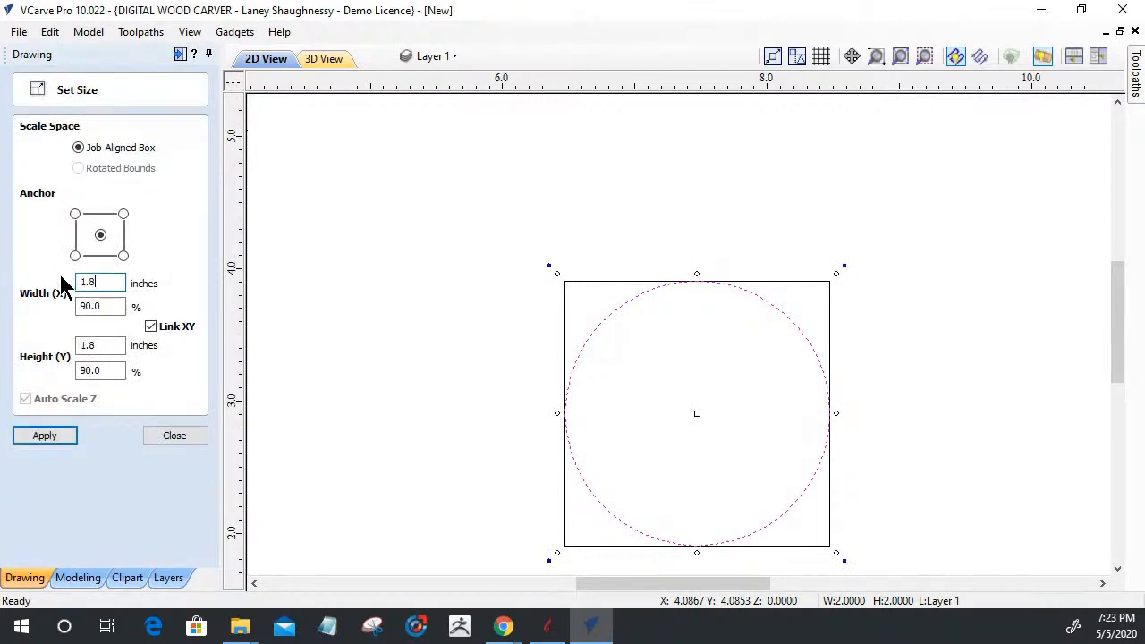
{"action": "left_click", "coordinate": [44, 436]}
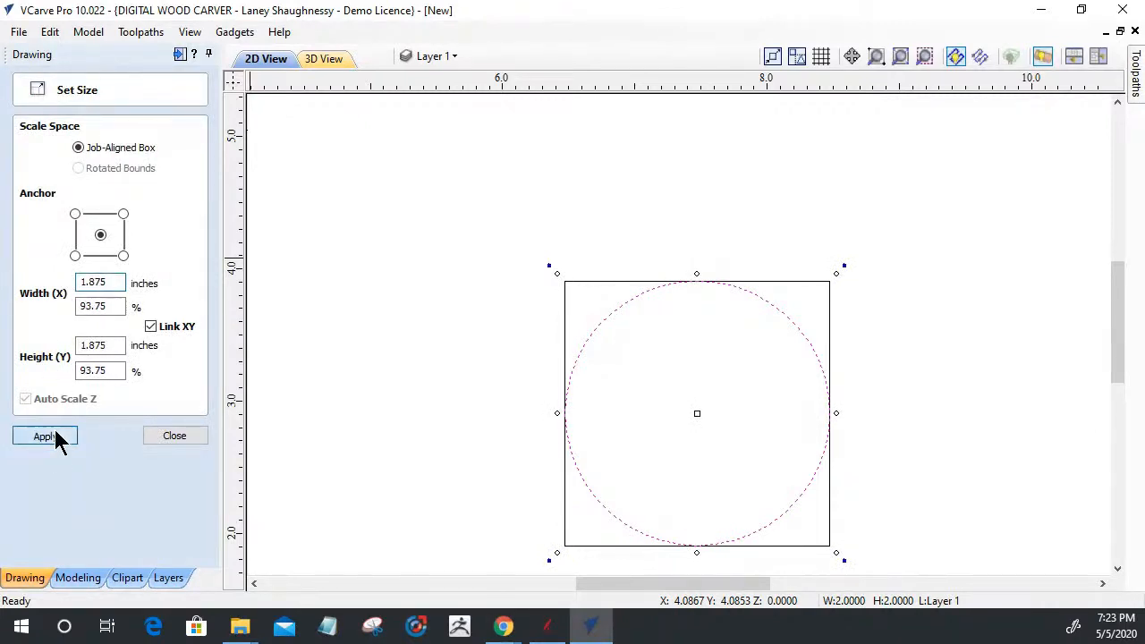
{"action": "left_click", "coordinate": [175, 436]}
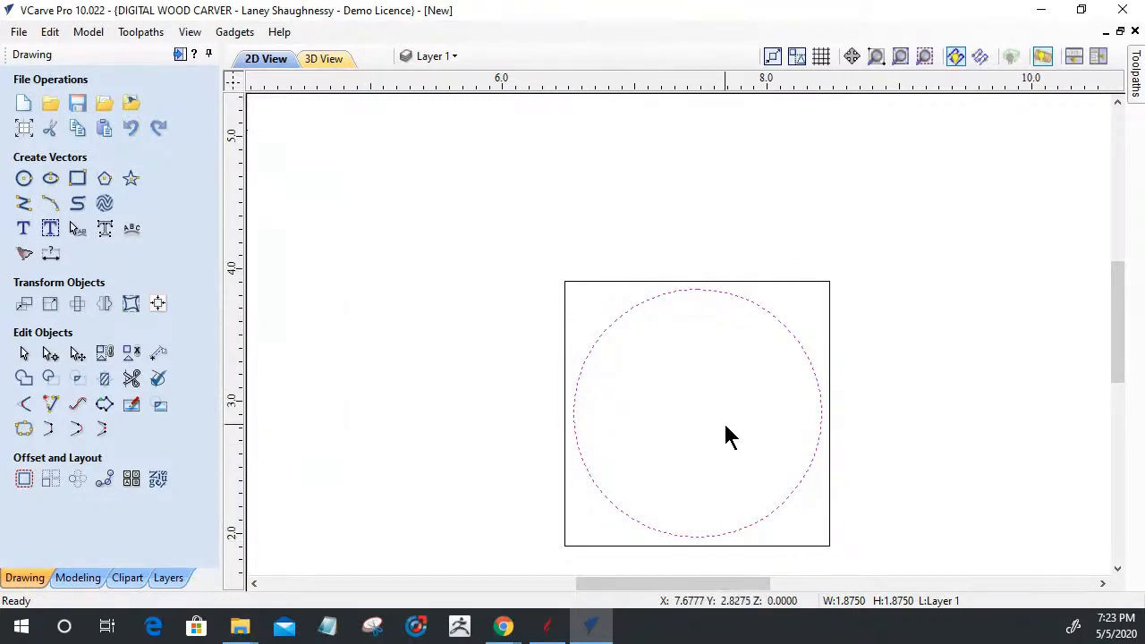
Step: Delete both the square and the circle from the drawing
{"action": "scroll", "coordinate": [718, 442], "scroll_direction": "down", "scroll_amount": 2}
{"action": "scroll", "coordinate": [711, 493], "scroll_direction": "up", "scroll_amount": 2}
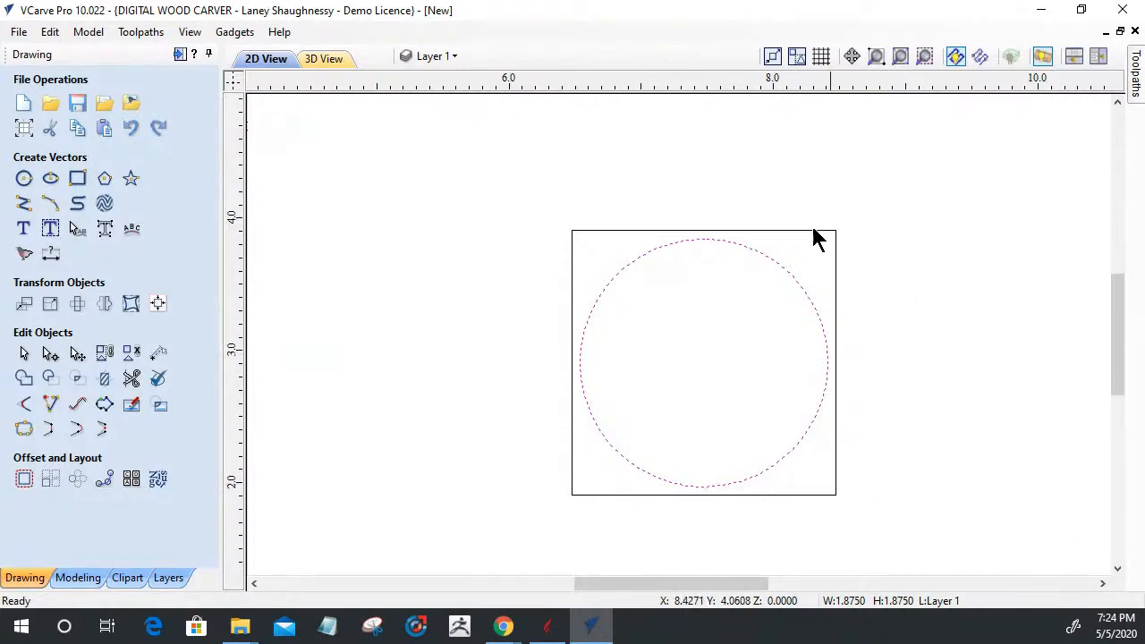
{"action": "left_click_drag", "start_coordinate": [486, 179], "coordinate": [1055, 595]}
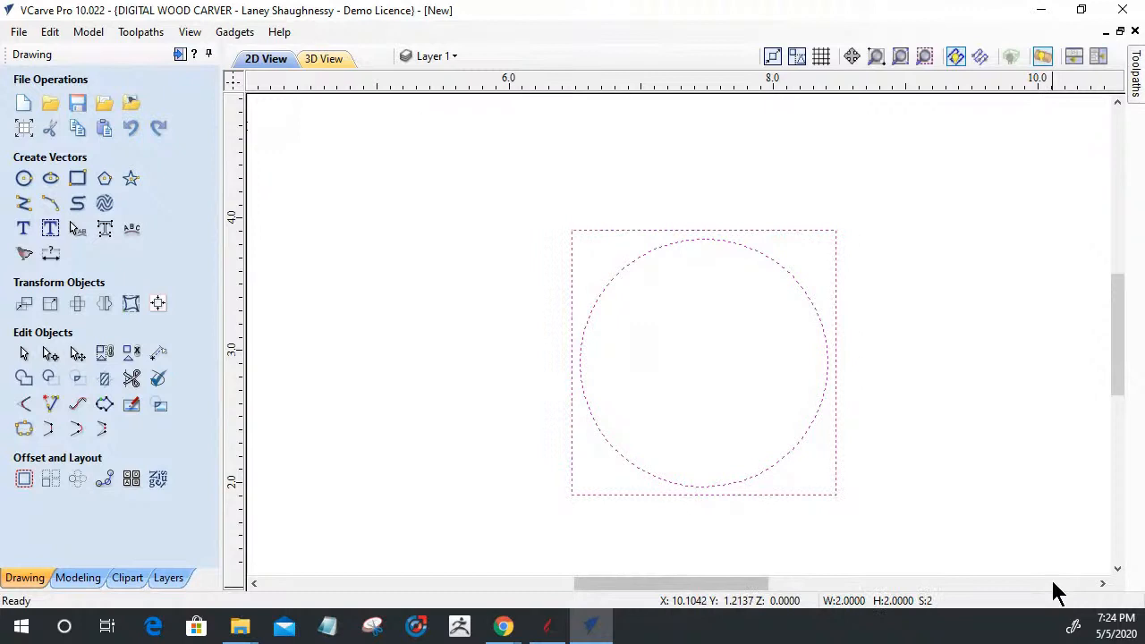
{"action": "key", "text": "Delete"}
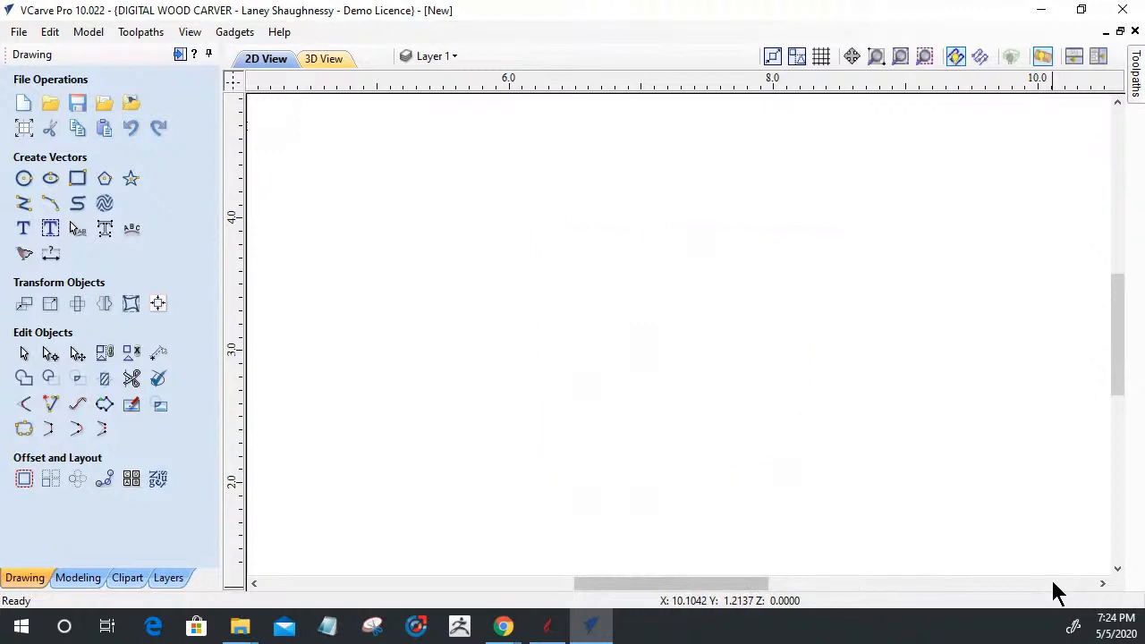
Step: Reopen the job setup and set the cylinder diameter to 1.875 inches
{"action": "left_click", "coordinate": [22, 131]}
{"action": "key", "text": "Tab"}
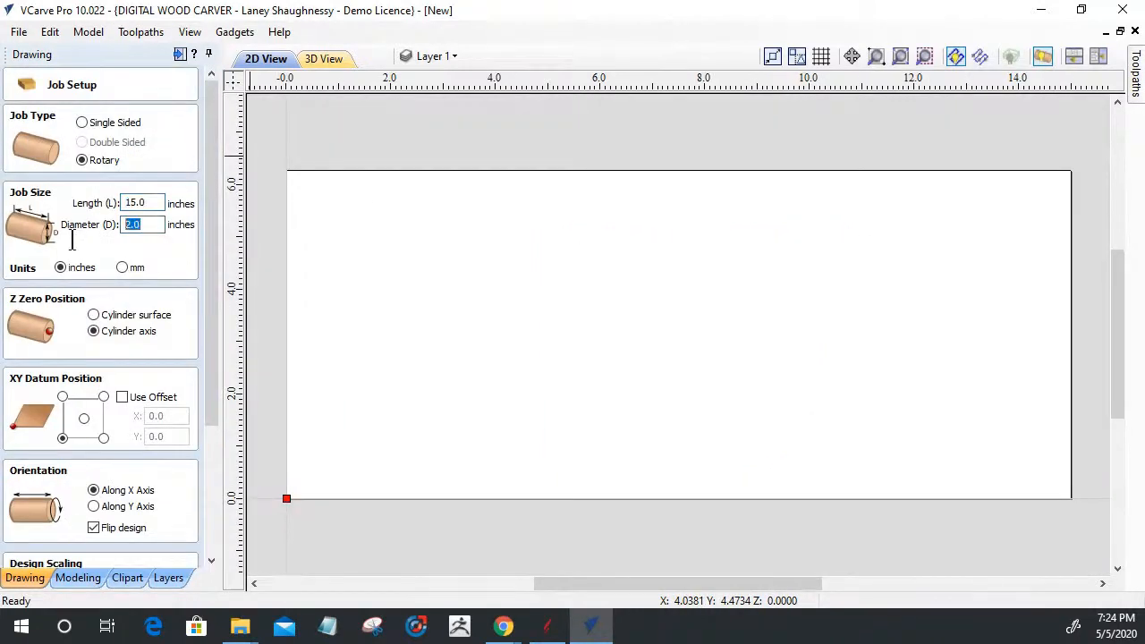
{"action": "type", "text": "1.875"}
{"action": "key", "text": "Tab"}
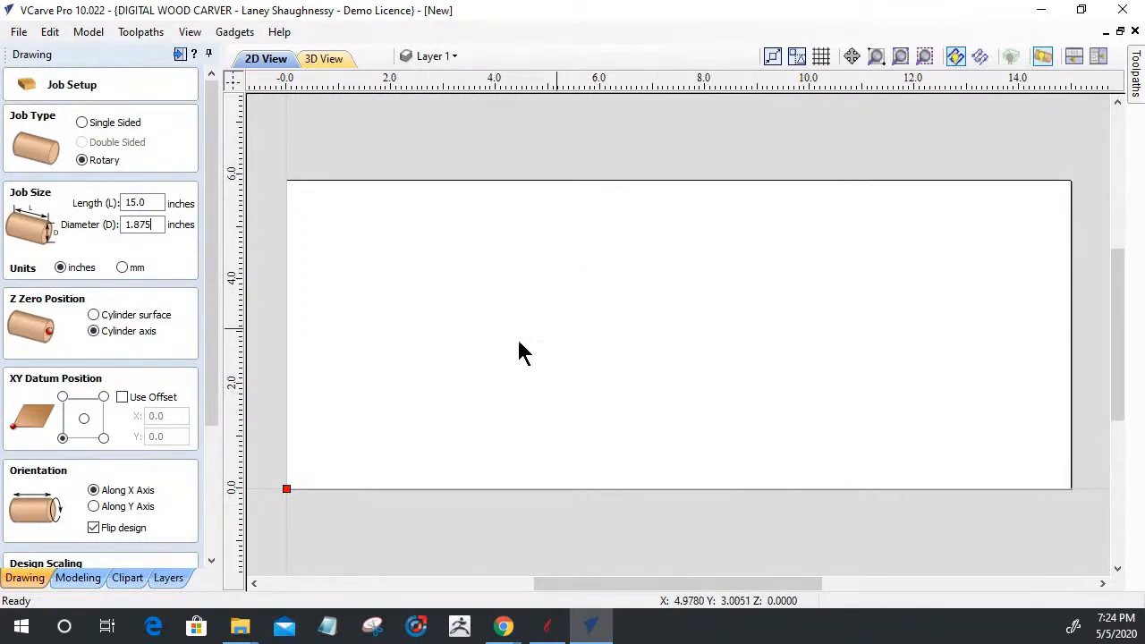
Step: Compare the Z zero options, leave Z zero on the cylinder axis, and accept the job setup
{"action": "left_click", "coordinate": [93, 331]}
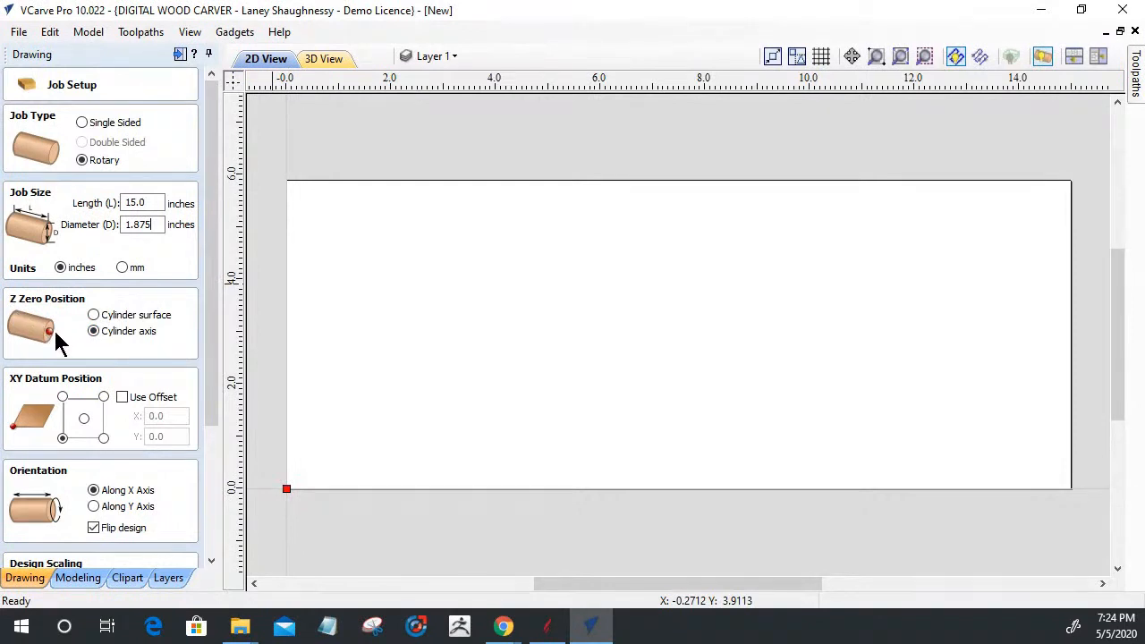
{"action": "left_click", "coordinate": [94, 316]}
{"action": "left_click", "coordinate": [94, 332]}
{"action": "left_click", "coordinate": [93, 315]}
{"action": "left_click", "coordinate": [94, 331]}
{"action": "left_click", "coordinate": [94, 315]}
{"action": "left_click", "coordinate": [97, 334]}
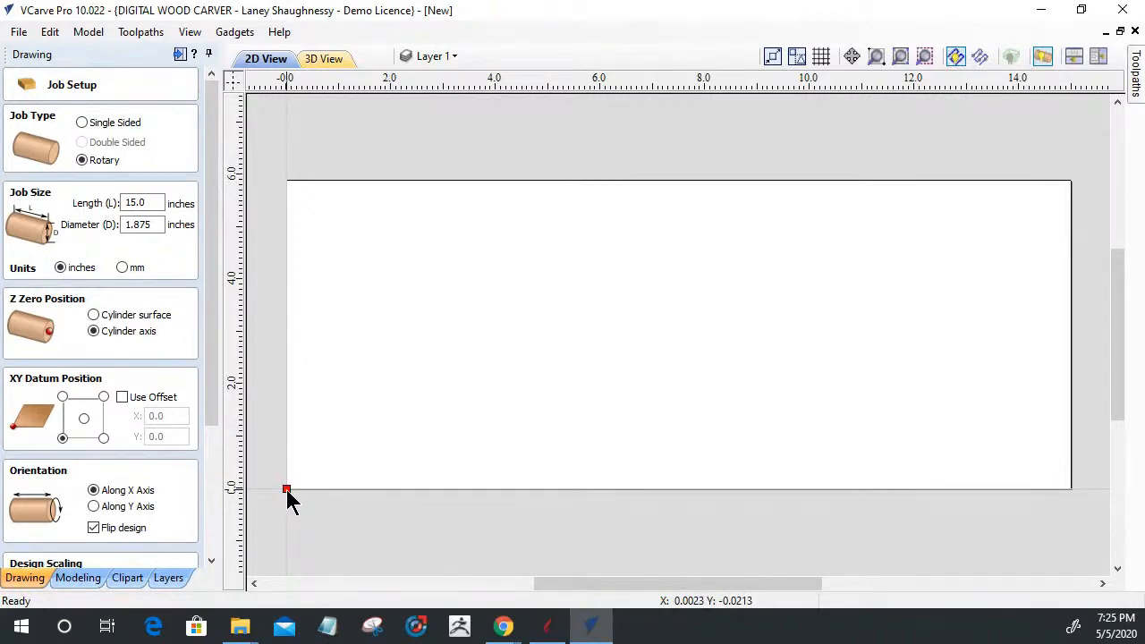
{"action": "left_click_drag", "start_coordinate": [213, 382], "coordinate": [213, 523]}
{"action": "left_click", "coordinate": [32, 558]}
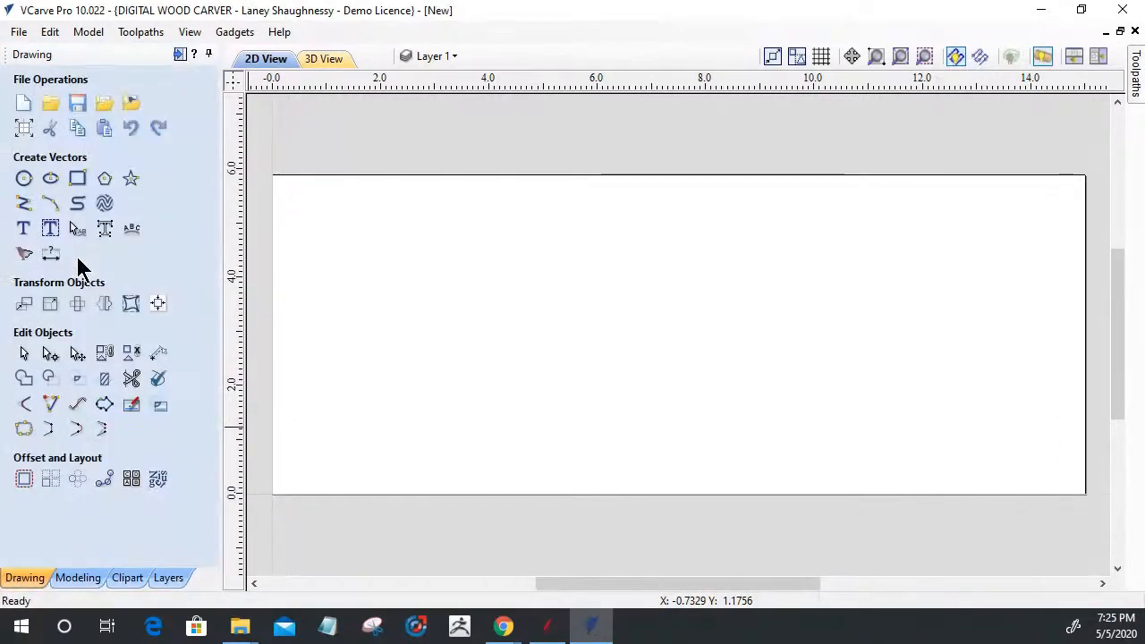
Step: Draw a square-cornered rectangle left of the job's centre, 1.875 inches wide and 1.875 inches high
{"action": "left_click", "coordinate": [77, 181]}
{"action": "left_click_drag", "start_coordinate": [518, 245], "coordinate": [633, 403]}
{"action": "type", "text": "1.875"}
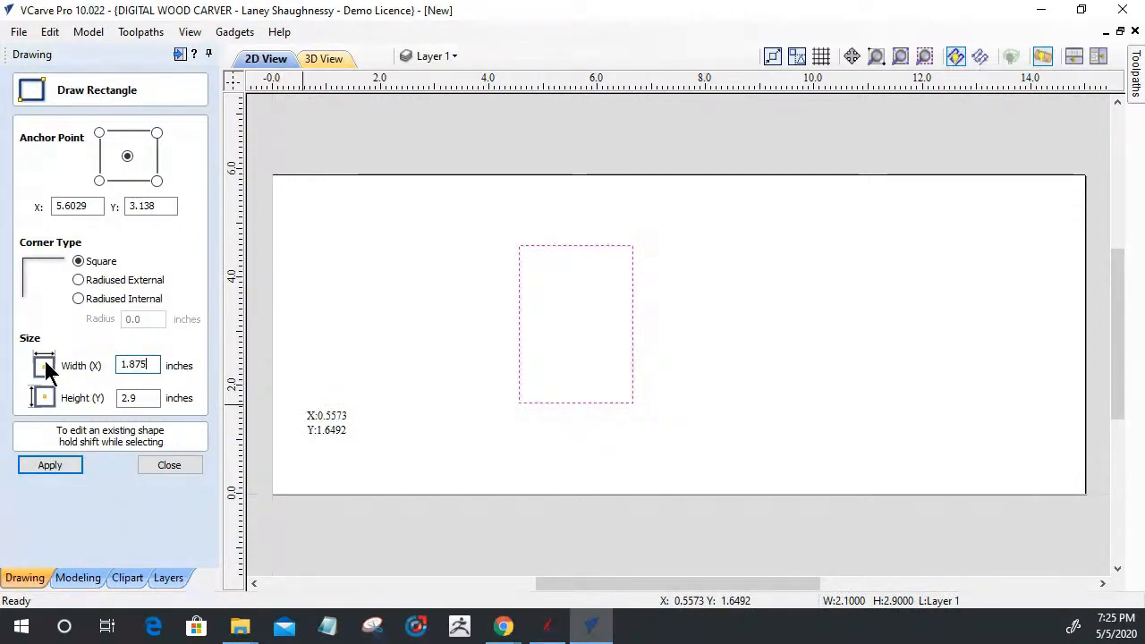
{"action": "key", "text": "Tab"}
{"action": "type", "text": "1.875"}
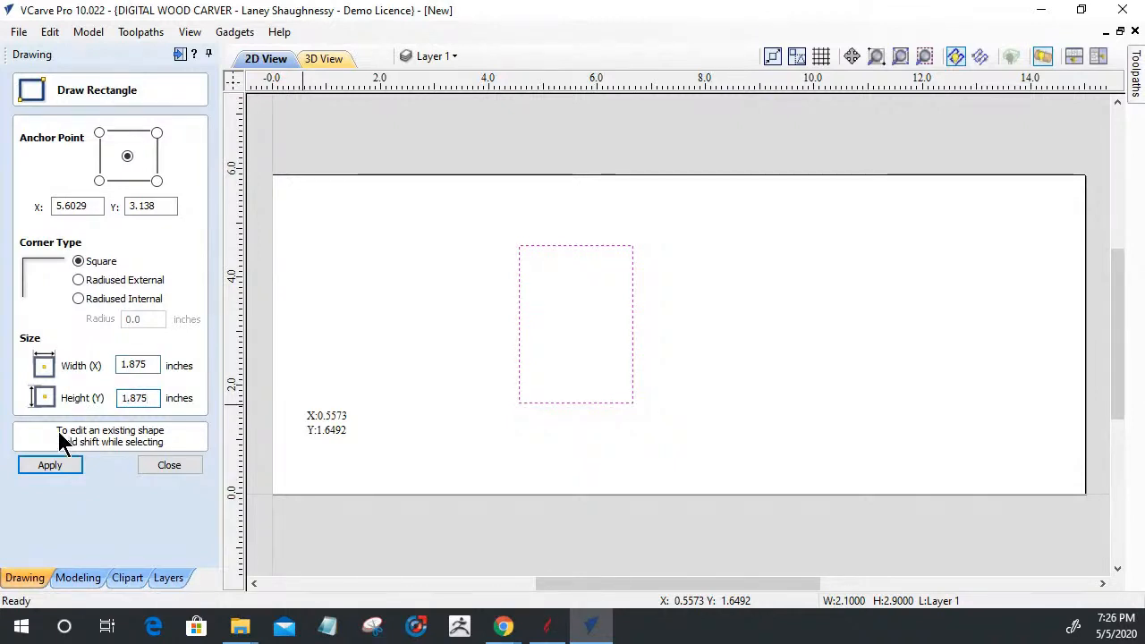
{"action": "left_click", "coordinate": [55, 463]}
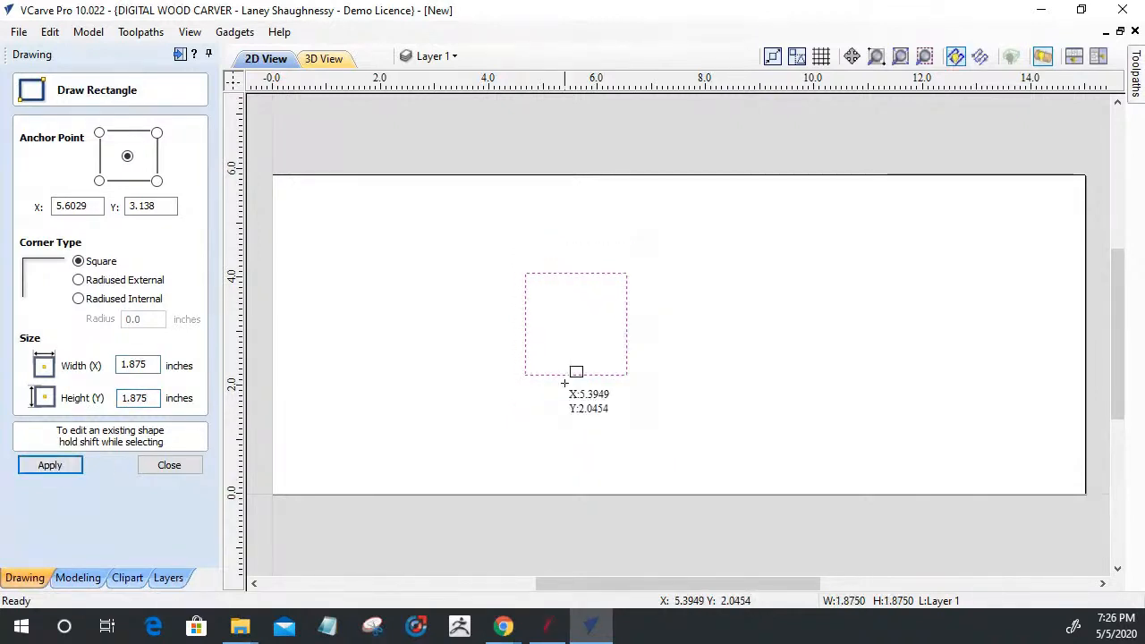
{"action": "left_click", "coordinate": [169, 465]}
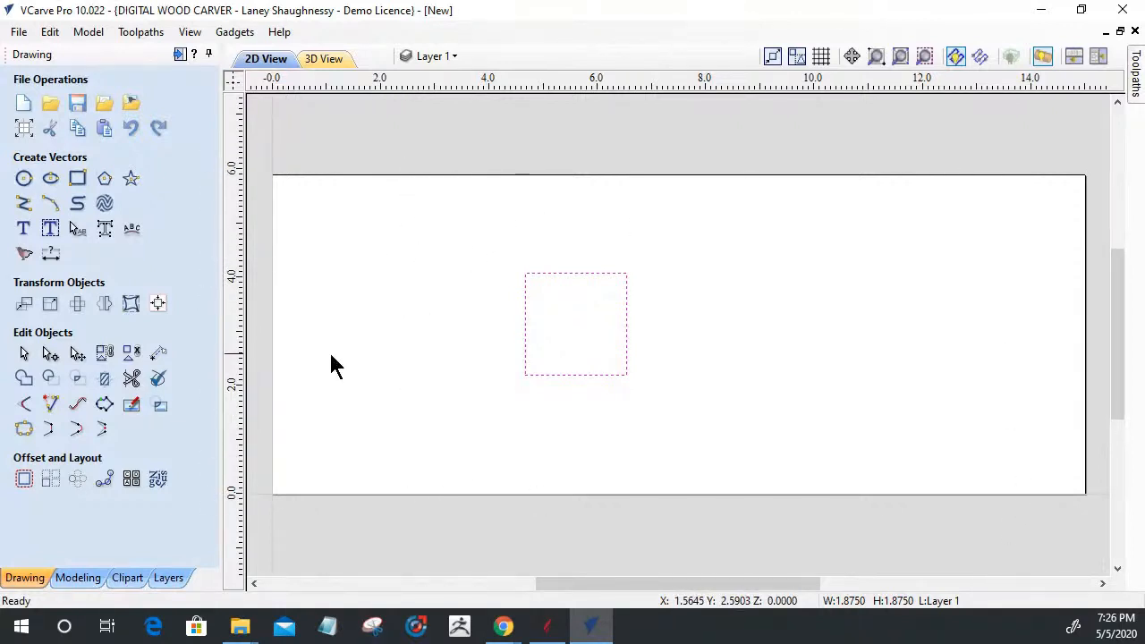
Step: Node-edit the square: cut its right edge at the midpoint and move the upper loose end outward, level with the top edge
{"action": "left_click", "coordinate": [51, 353]}
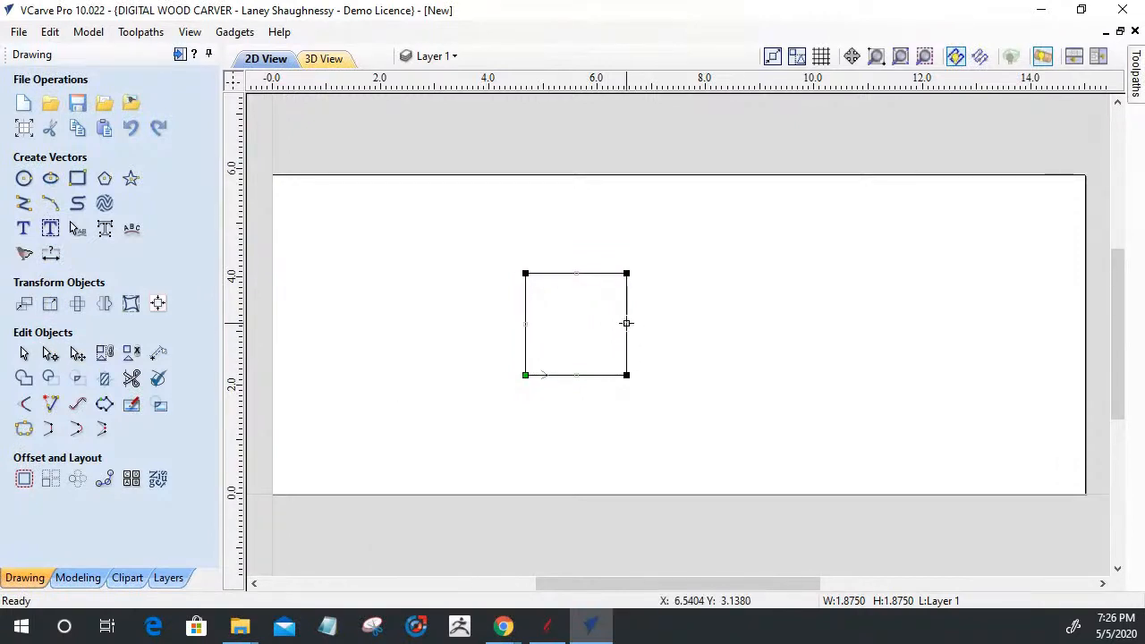
{"action": "right_click", "coordinate": [626, 323]}
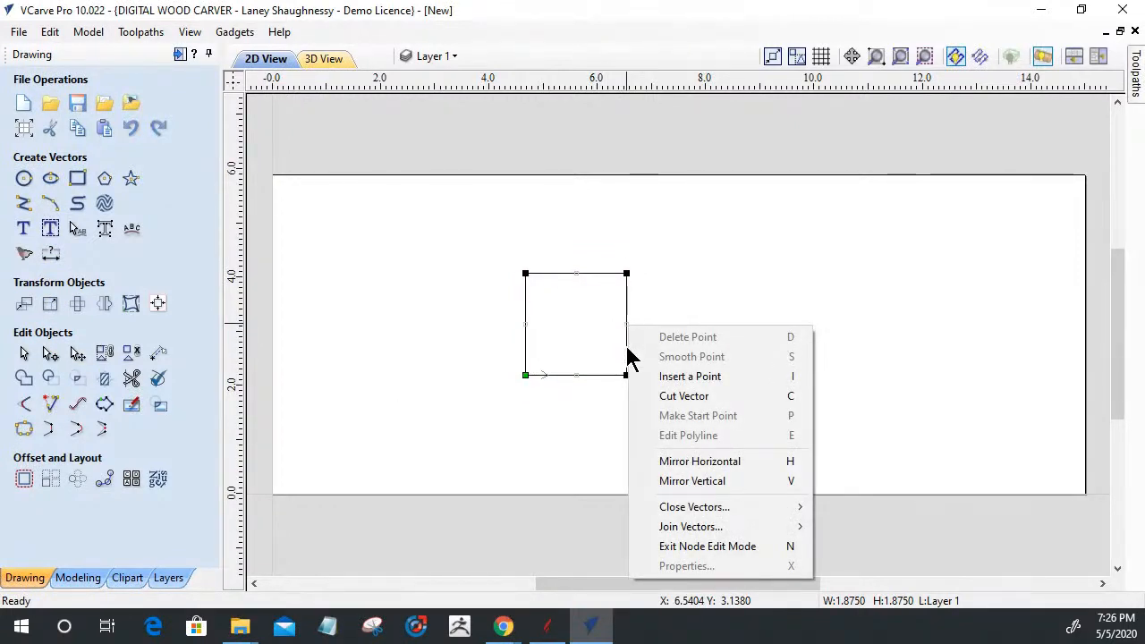
{"action": "left_click", "coordinate": [671, 396]}
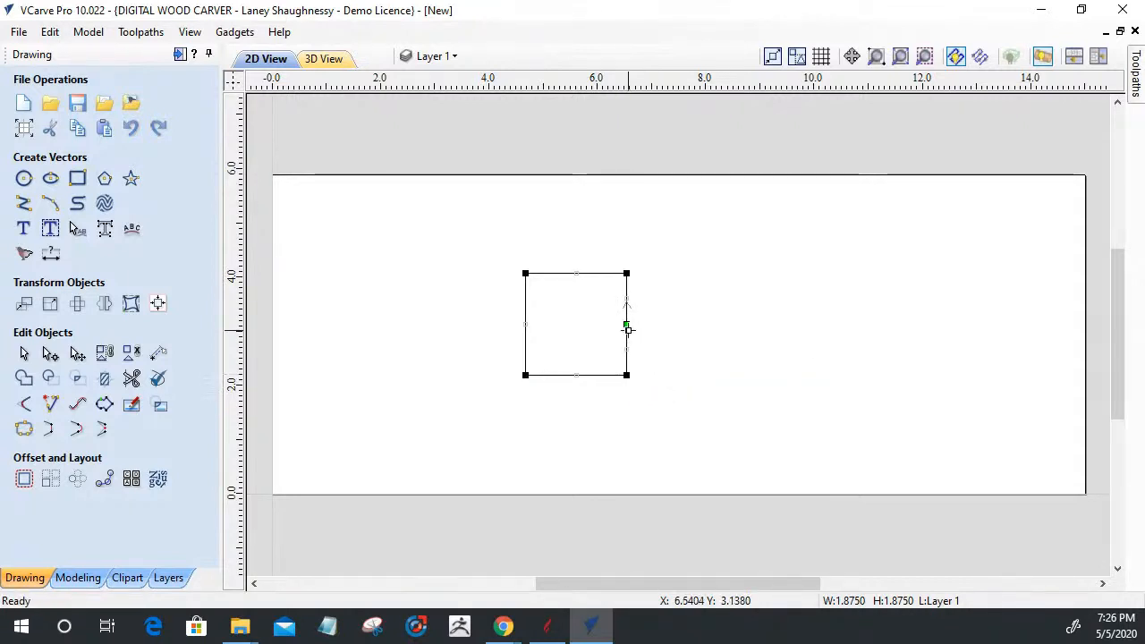
{"action": "left_click_drag", "start_coordinate": [628, 322], "coordinate": [703, 275]}
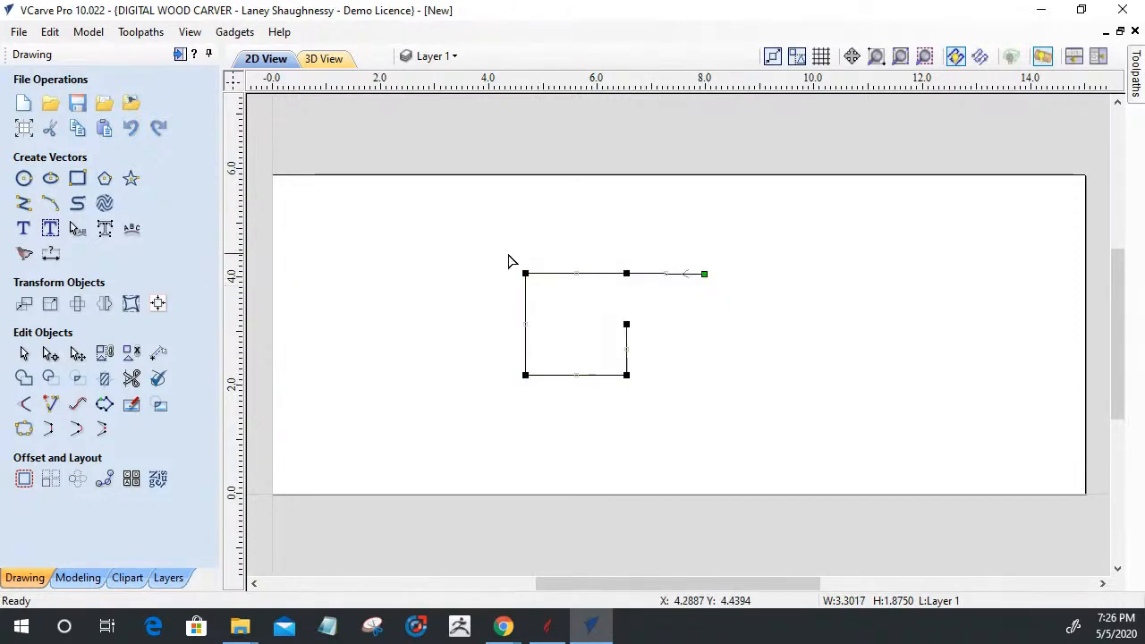
Step: Node-edit the opened square, moving its nodes until its segments form one nearly straight vertical line extending beyond the material's lower edge
{"action": "left_click_drag", "start_coordinate": [534, 246], "coordinate": [600, 155]}
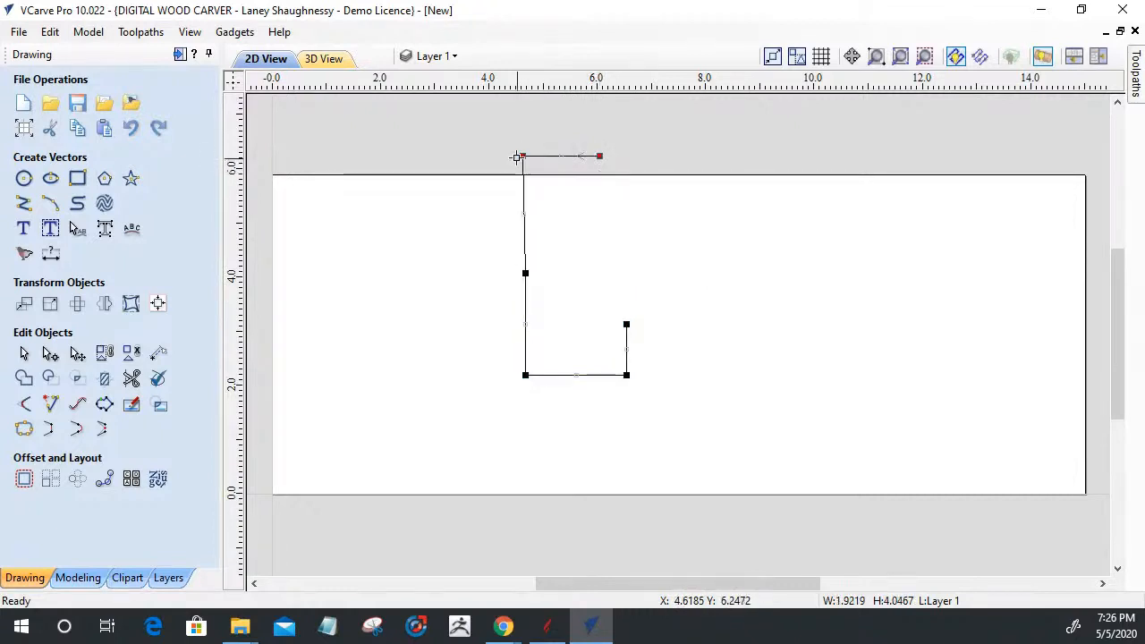
{"action": "left_click", "coordinate": [561, 179]}
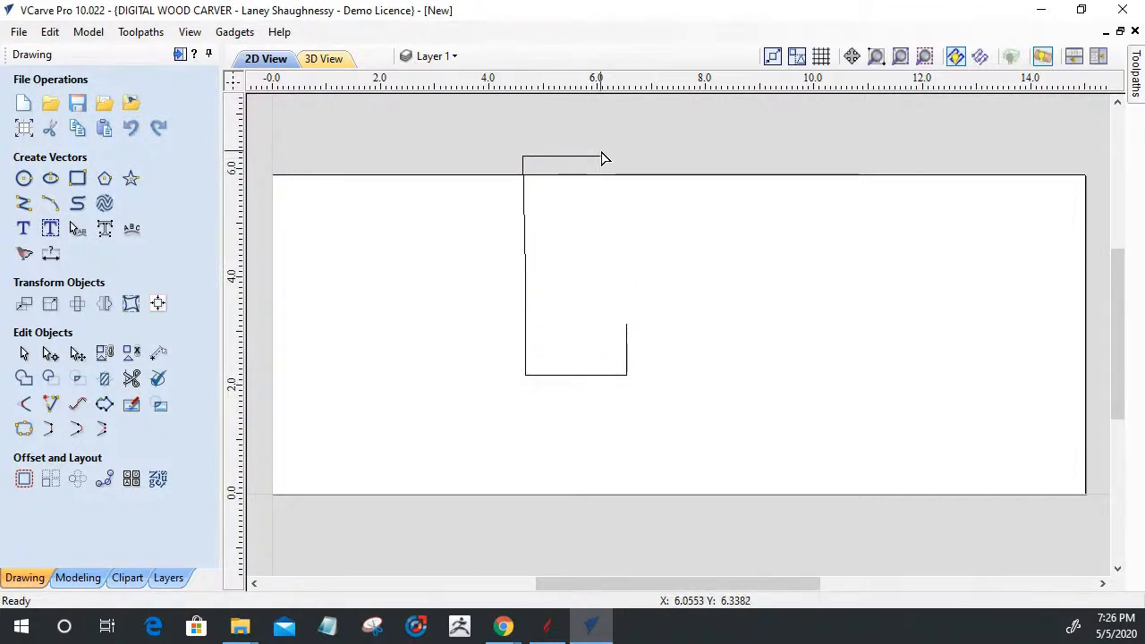
{"action": "left_click", "coordinate": [600, 156]}
{"action": "left_click_drag", "start_coordinate": [603, 156], "coordinate": [523, 100]}
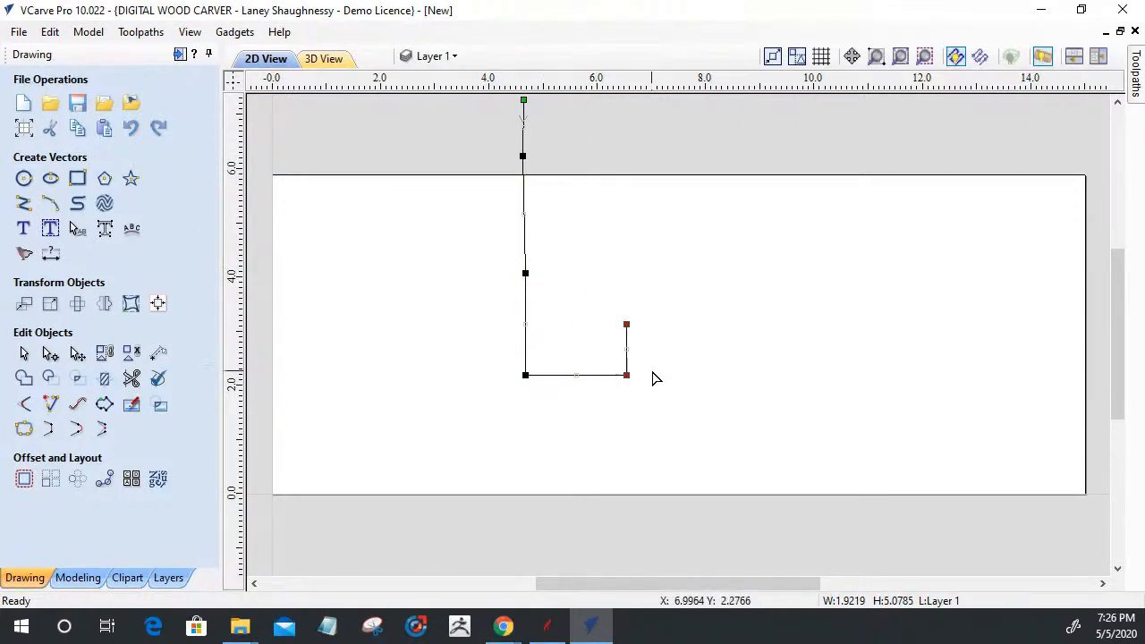
{"action": "left_click_drag", "start_coordinate": [629, 324], "coordinate": [525, 421]}
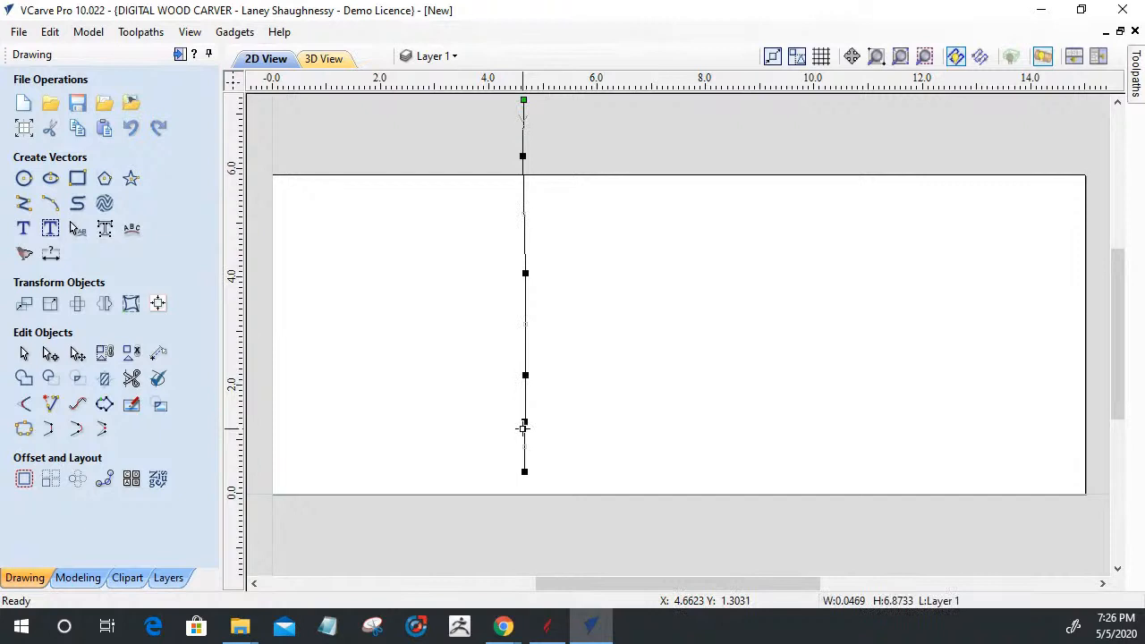
{"action": "left_click_drag", "start_coordinate": [527, 421], "coordinate": [524, 535]}
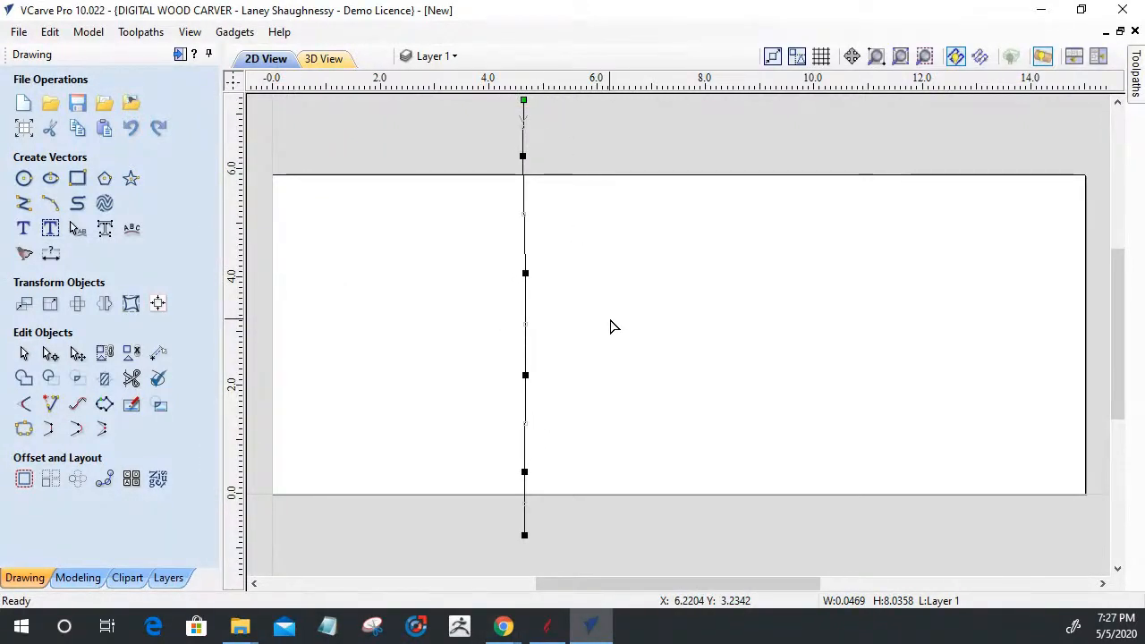
Step: Undo the unwrapping node edits back to the closed square
{"action": "key", "text": "ctrl+z"}
{"action": "key", "text": "ctrl+z"}
{"action": "key", "text": "ctrl+z"}
{"action": "key", "text": "ctrl+z"}
{"action": "key", "text": "ctrl+z"}
{"action": "key", "text": "ctrl+z"}
{"action": "key", "text": "ctrl+z"}
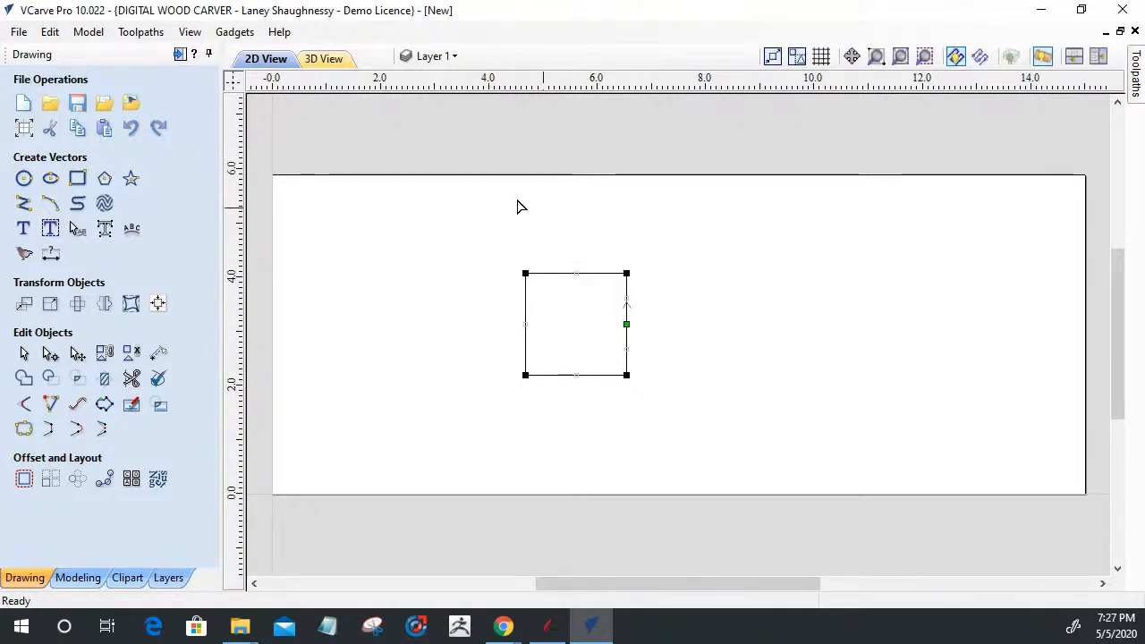
Step: Draw three stacked square-cornered rectangles above the square as a tool: a narrow bit, a wider holder, and a body about 1.9 by 0.5 inches
{"action": "left_click", "coordinate": [76, 178]}
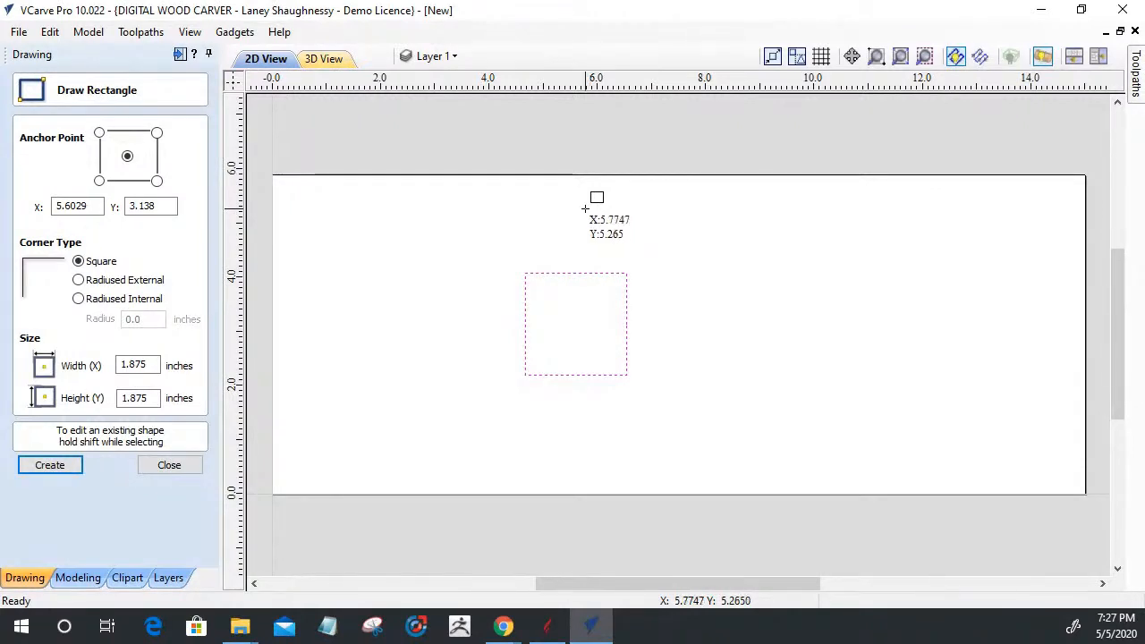
{"action": "left_click_drag", "start_coordinate": [590, 221], "coordinate": [587, 254]}
{"action": "mouse_move", "coordinate": [625, 205]}
{"action": "left_mouse_down"}
{"action": "mouse_move", "coordinate": [565, 216]}
{"action": "mouse_move", "coordinate": [603, 228]}
{"action": "mouse_move", "coordinate": [544, 218]}
{"action": "left_mouse_up"}
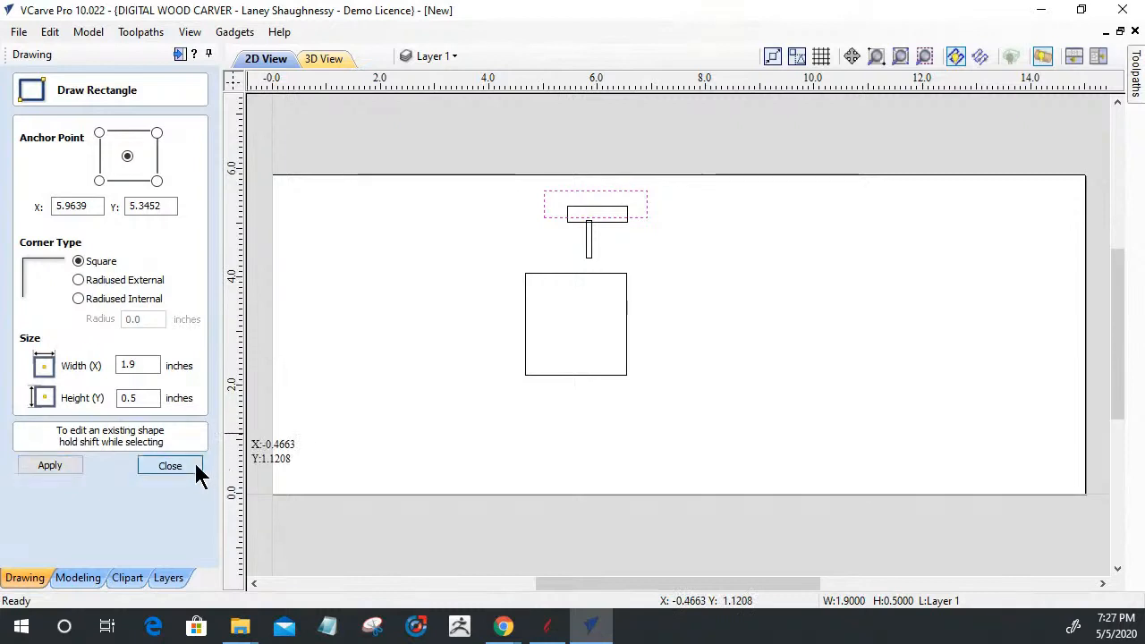
{"action": "left_click", "coordinate": [170, 464]}
Step: Select the three tool rectangles and align their centres horizontally to the last selected one
{"action": "left_click_drag", "start_coordinate": [621, 238], "coordinate": [391, 215]}
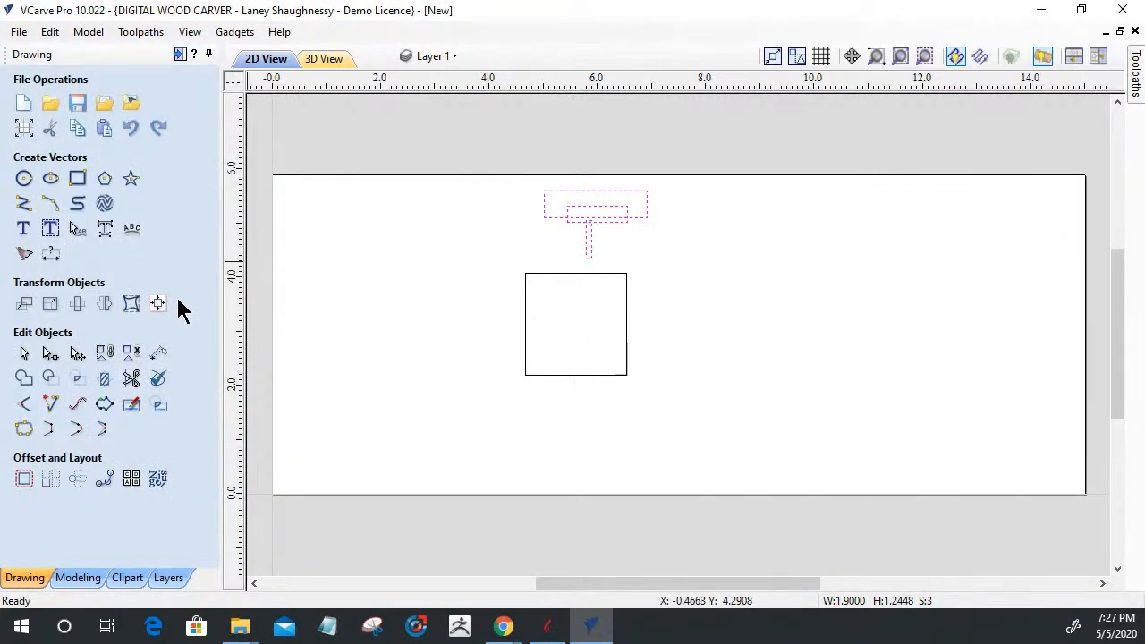
{"action": "left_click", "coordinate": [158, 303]}
{"action": "left_click", "coordinate": [78, 234]}
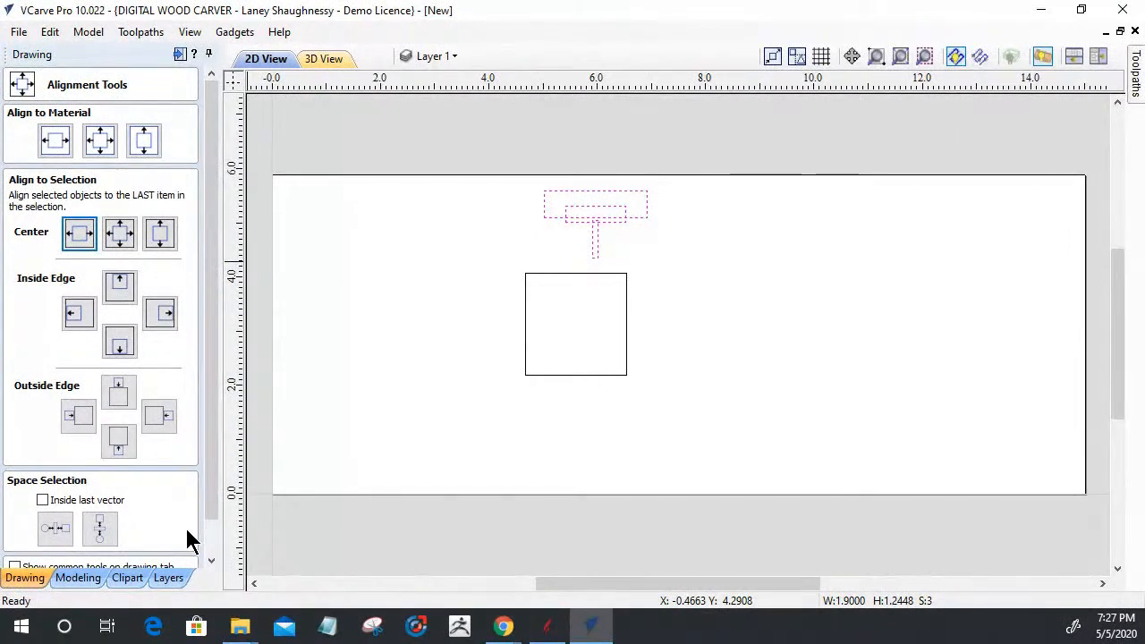
{"action": "scroll", "coordinate": [207, 496], "scroll_direction": "down", "scroll_amount": 1}
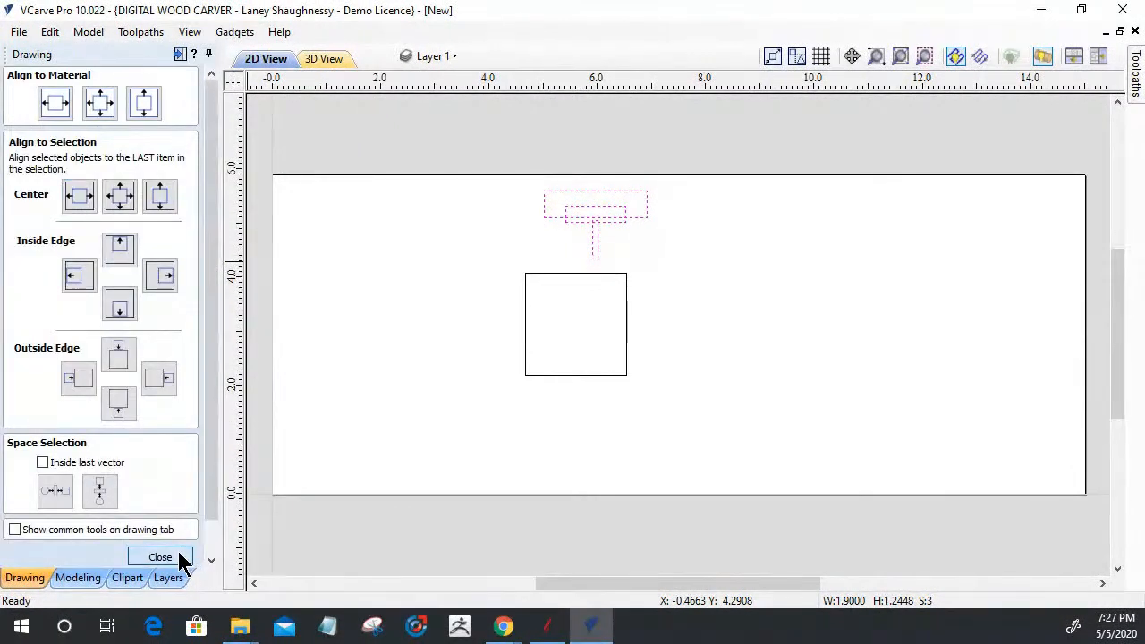
{"action": "left_click", "coordinate": [161, 558]}
Step: Group the three tool rectangles and move the group left so the bit sits centred above the square
{"action": "left_click", "coordinate": [630, 166]}
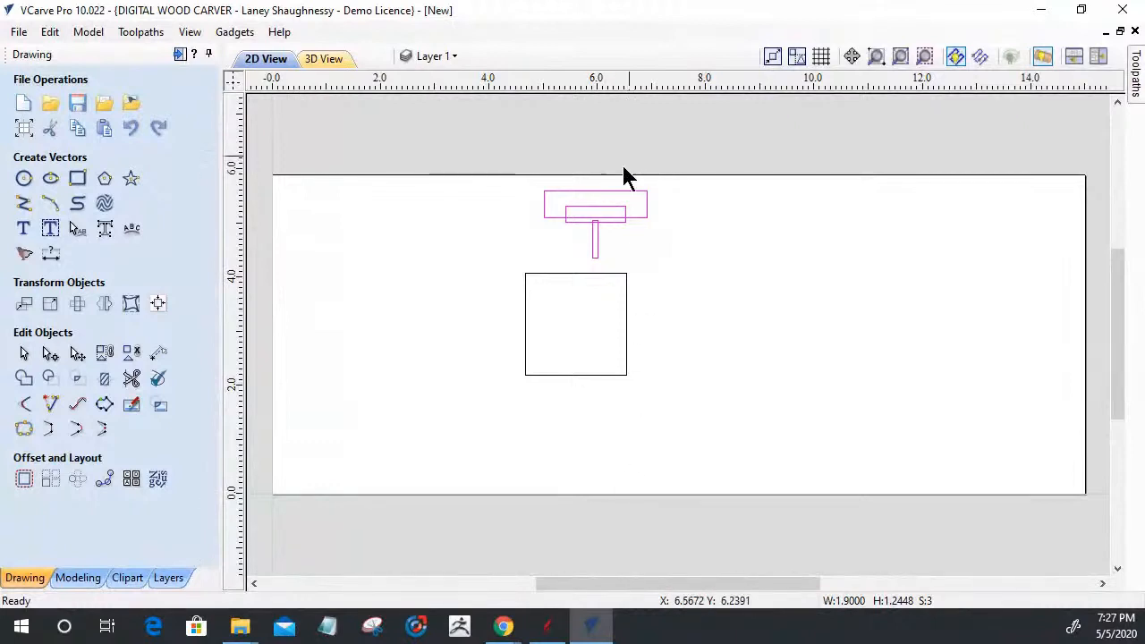
{"action": "left_click", "coordinate": [596, 259]}
{"action": "mouse_move", "coordinate": [605, 257]}
{"action": "left_mouse_down"}
{"action": "mouse_move", "coordinate": [574, 256]}
{"action": "mouse_move", "coordinate": [583, 259]}
{"action": "left_mouse_up"}
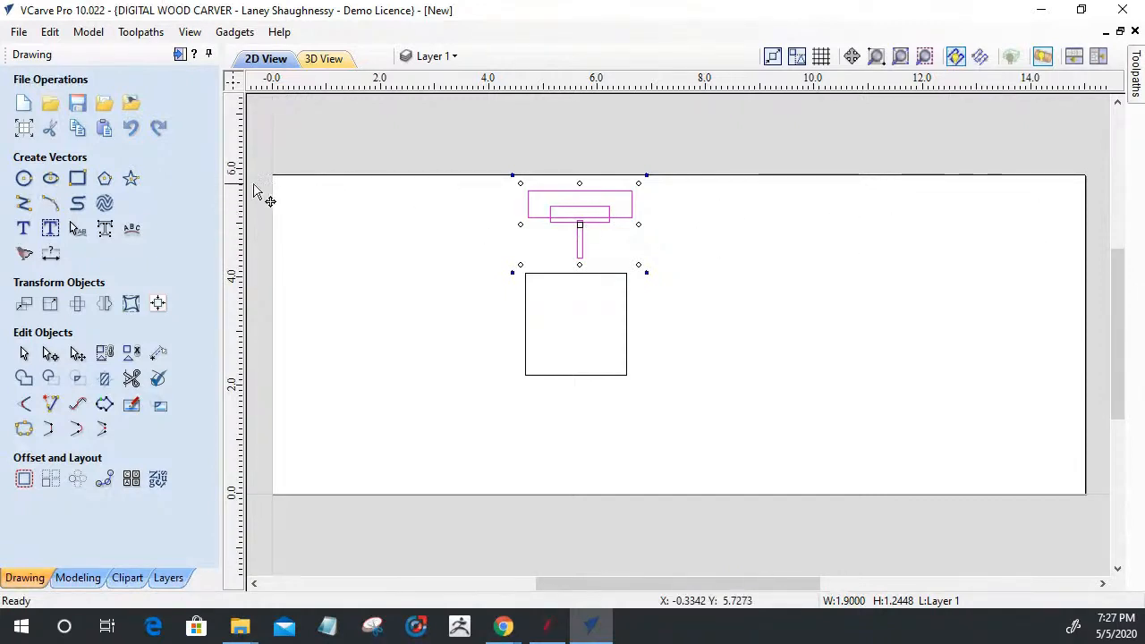
Step: Try rotating the square slightly about its centre
{"action": "left_click", "coordinate": [563, 284]}
{"action": "left_click", "coordinate": [564, 283]}
{"action": "left_click_drag", "start_coordinate": [637, 255], "coordinate": [488, 242]}
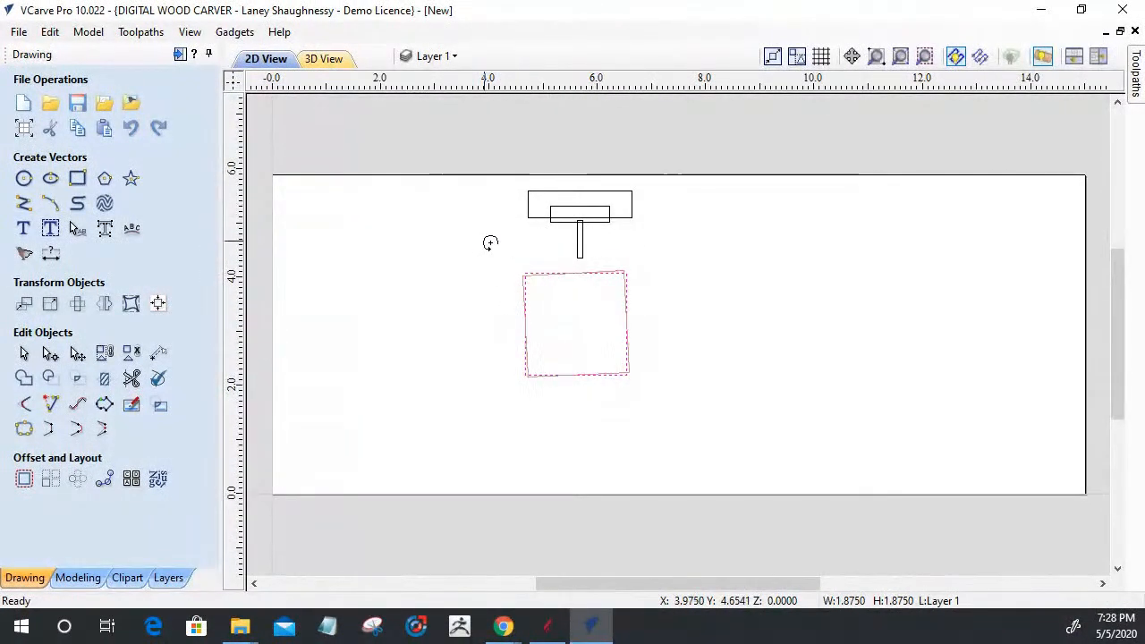
{"action": "left_click", "coordinate": [452, 148]}
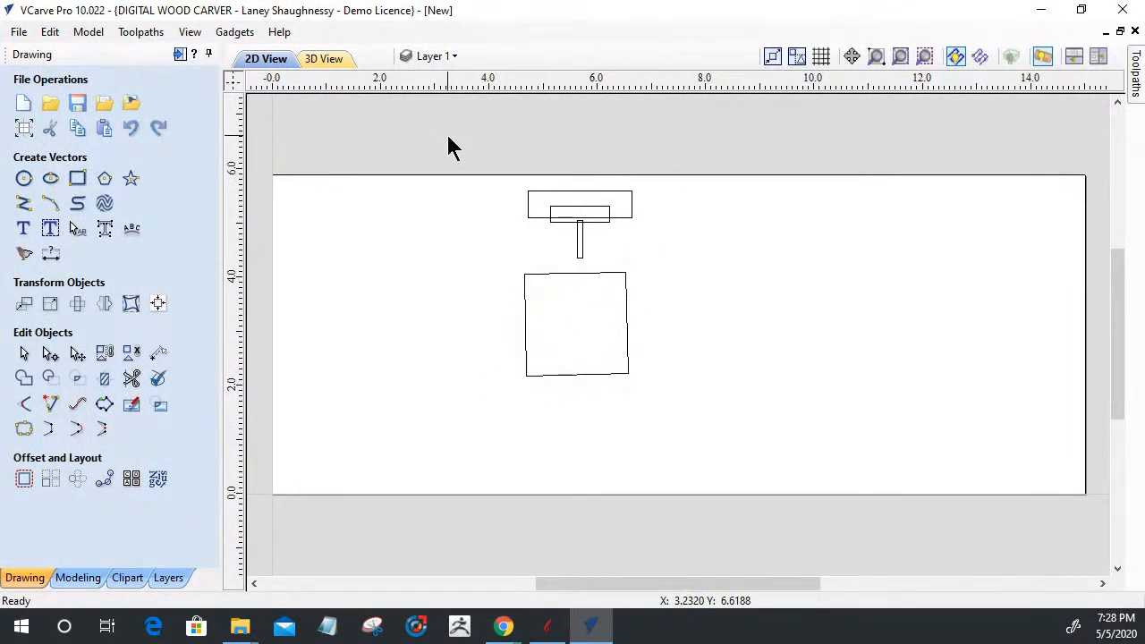
Step: Select the square and the tool group and rotate them together 90 degrees clockwise
{"action": "left_click_drag", "start_coordinate": [466, 132], "coordinate": [678, 531]}
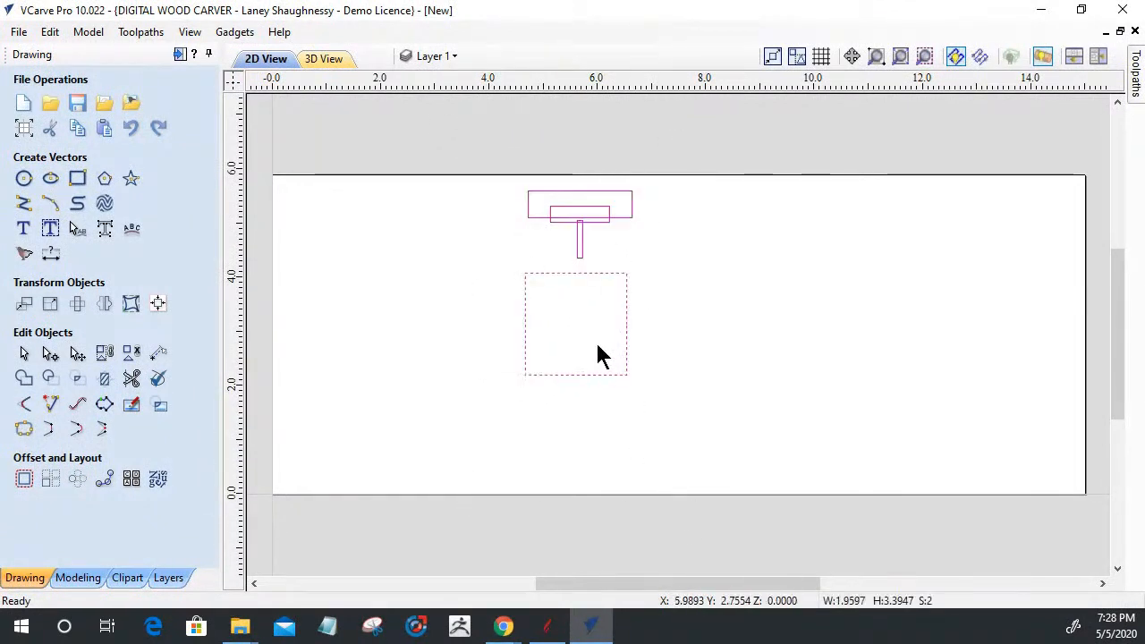
{"action": "key", "text": "9"}
{"action": "key", "text": "9"}
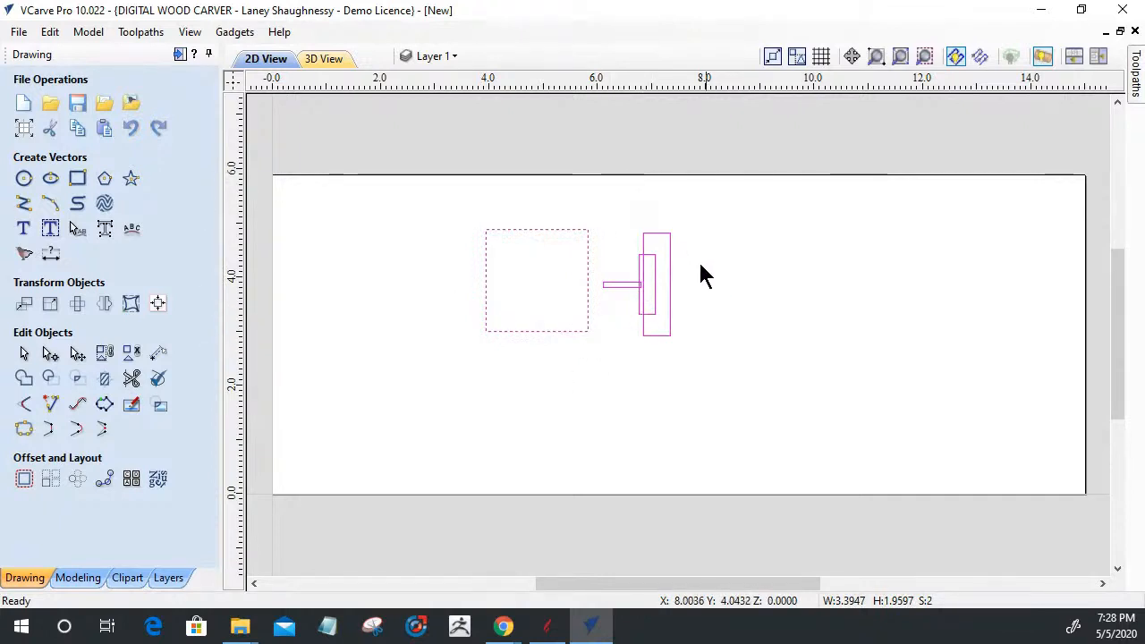
Step: Examine the sideways tool group, the square it faces, and the job's X/Y origin corner
{"action": "left_click", "coordinate": [671, 298]}
{"action": "left_click", "coordinate": [677, 313]}
{"action": "left_click", "coordinate": [670, 300]}
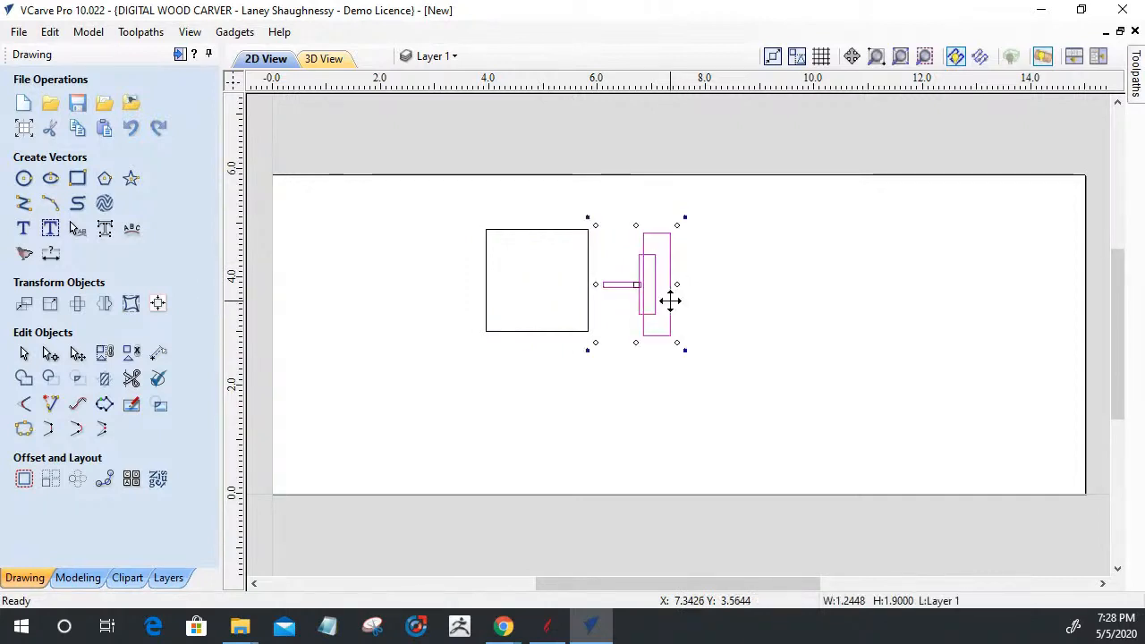
{"action": "mouse_move", "coordinate": [662, 281]}
{"action": "left_mouse_down"}
{"action": "mouse_move", "coordinate": [654, 243]}
{"action": "mouse_move", "coordinate": [652, 310]}
{"action": "mouse_move", "coordinate": [661, 249]}
{"action": "mouse_move", "coordinate": [659, 285]}
{"action": "left_mouse_up"}
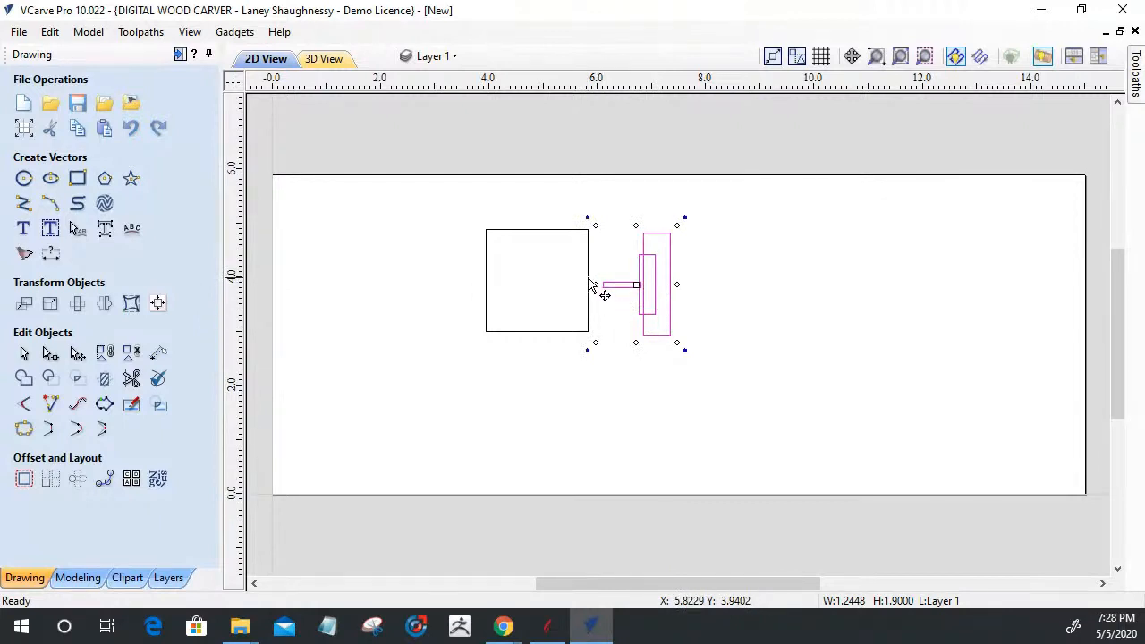
{"action": "scroll", "coordinate": [709, 517], "scroll_direction": "down", "scroll_amount": 1}
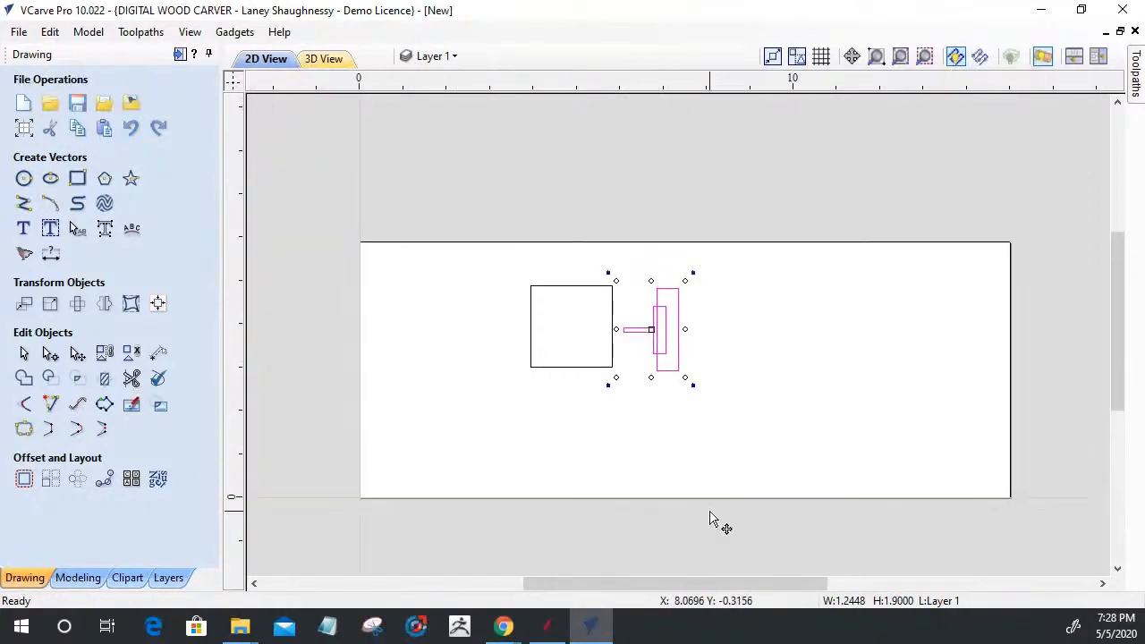
{"action": "left_click_drag", "start_coordinate": [703, 583], "coordinate": [586, 583]}
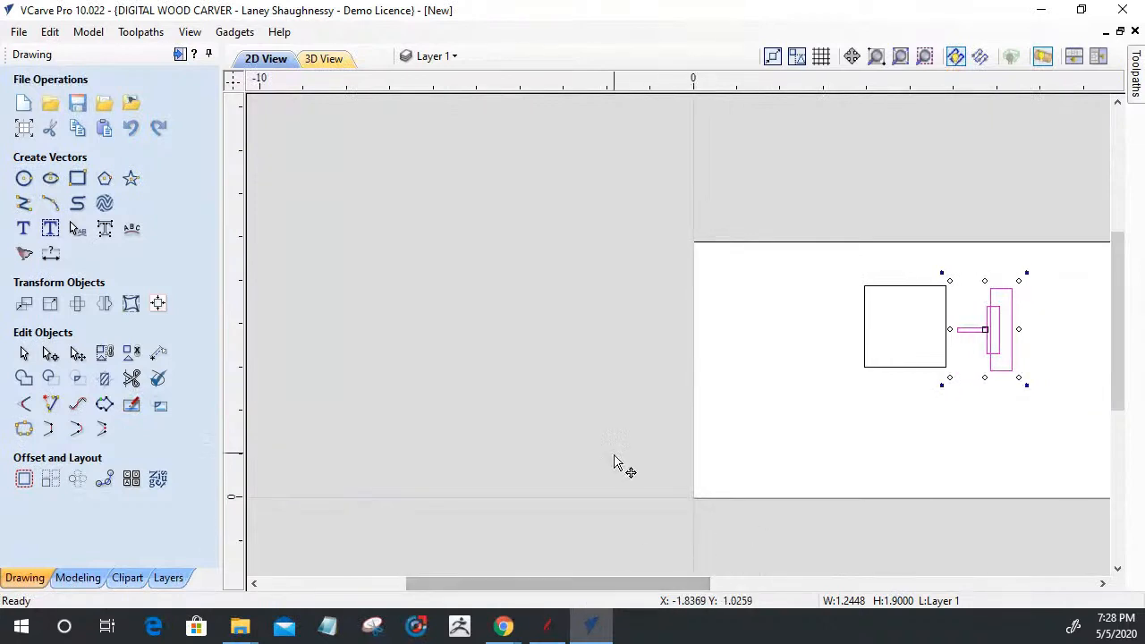
{"action": "scroll", "coordinate": [615, 462], "scroll_direction": "up", "scroll_amount": 2}
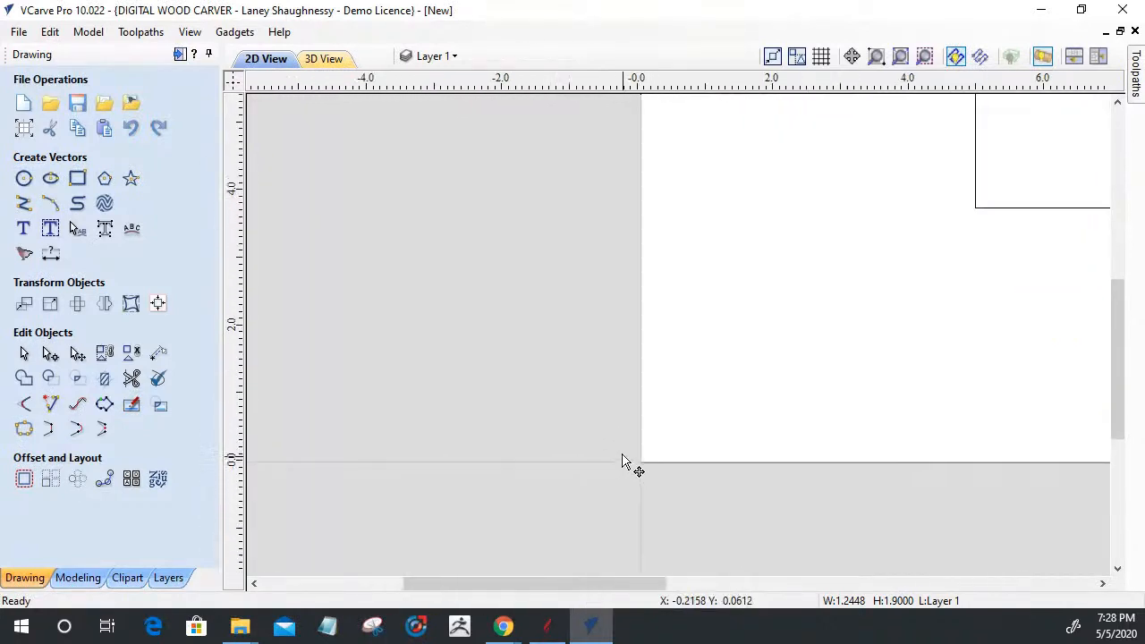
{"action": "scroll", "coordinate": [635, 467], "scroll_direction": "down", "scroll_amount": 3}
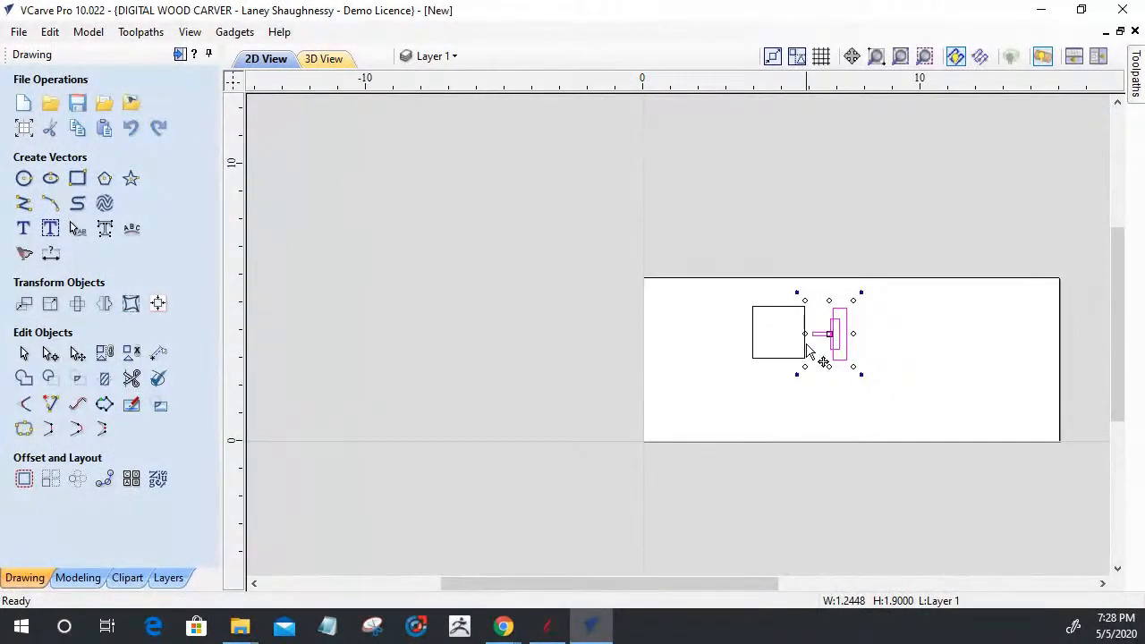
{"action": "scroll", "coordinate": [819, 356], "scroll_direction": "up", "scroll_amount": 3}
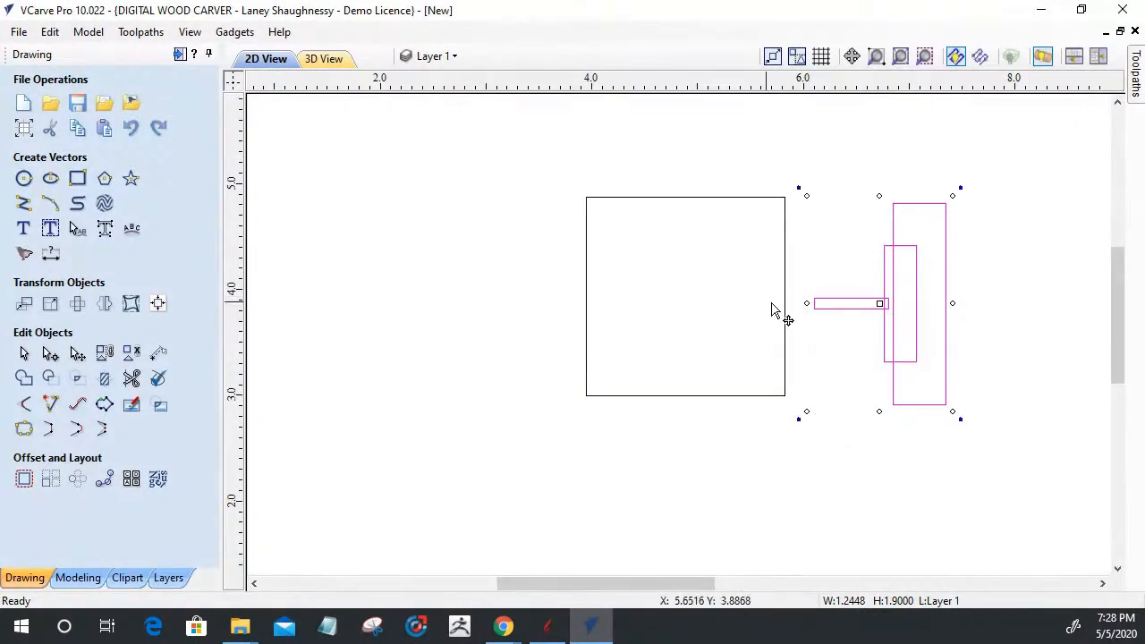
{"action": "left_click", "coordinate": [735, 197]}
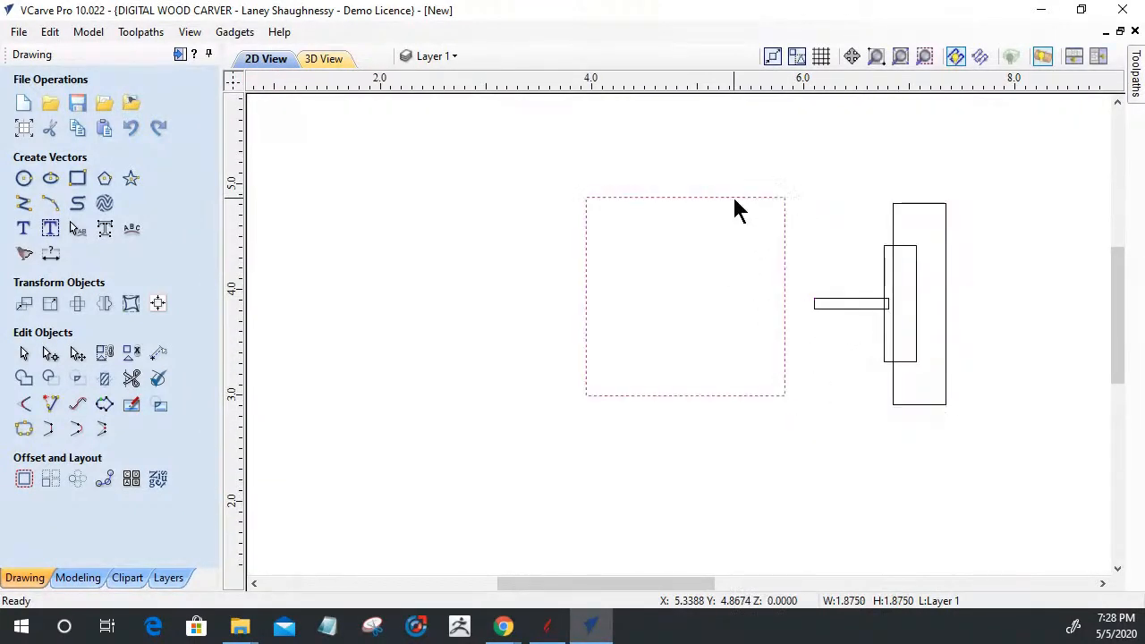
{"action": "left_click", "coordinate": [681, 200]}
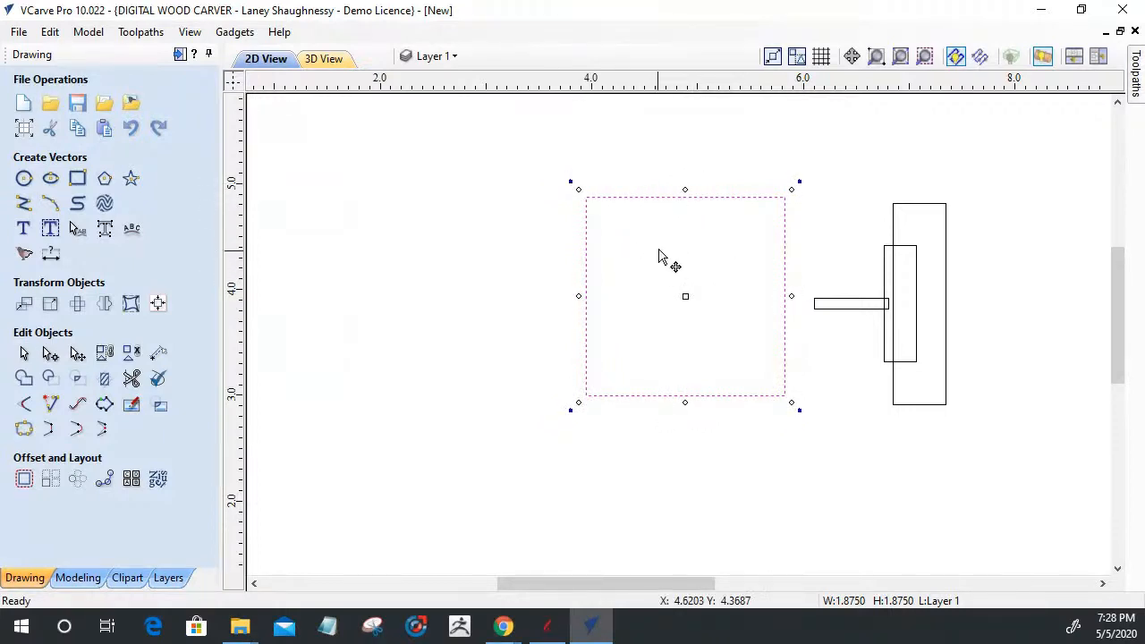
Step: Rotate the square and the tool group together 90 degrees counterclockwise, placing the tool above the square
{"action": "left_click_drag", "start_coordinate": [516, 143], "coordinate": [976, 475]}
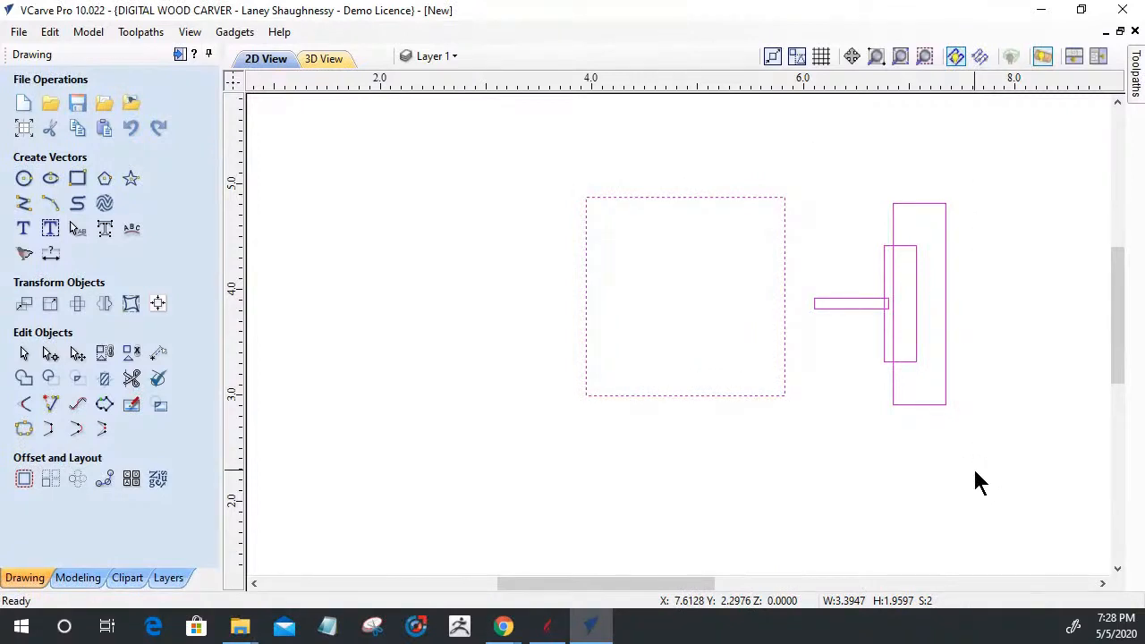
{"action": "key", "text": "9"}
{"action": "key", "text": "9"}
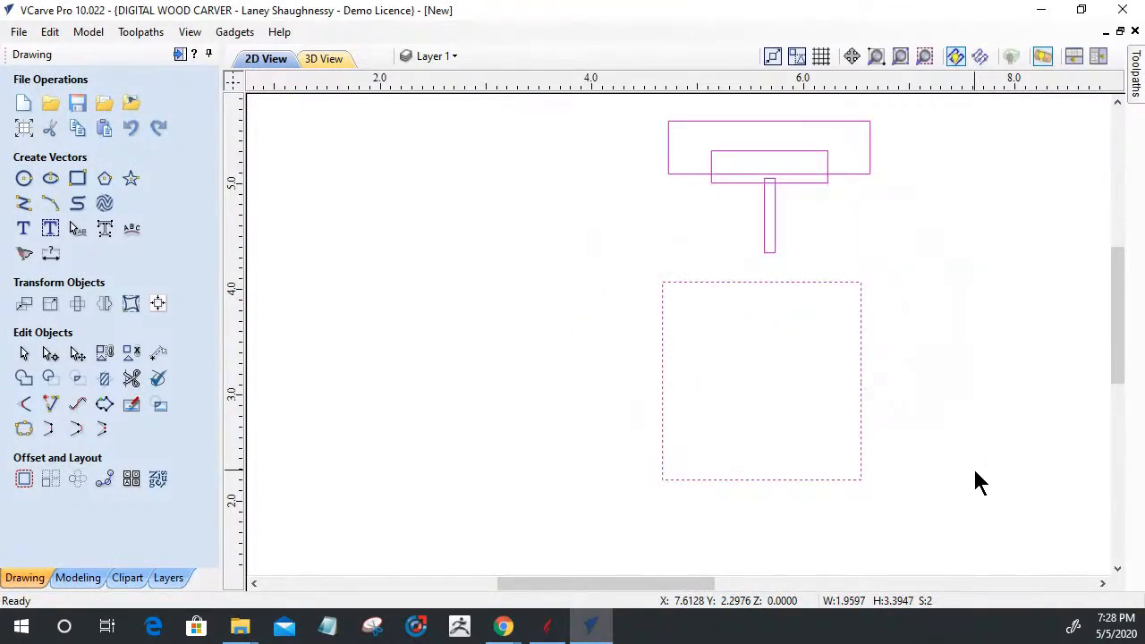
Step: Rotate only the square 45 degrees under the bit, and turn it by 45 degrees once more to level its edges
{"action": "left_click", "coordinate": [785, 304]}
{"action": "left_click", "coordinate": [786, 284]}
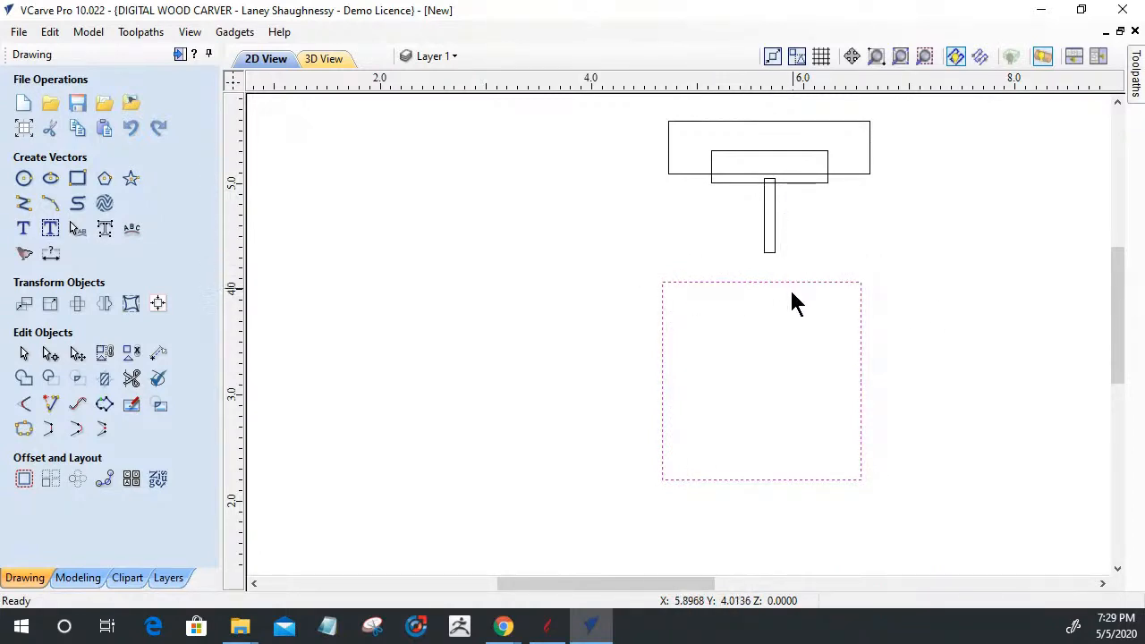
{"action": "key", "text": "4"}
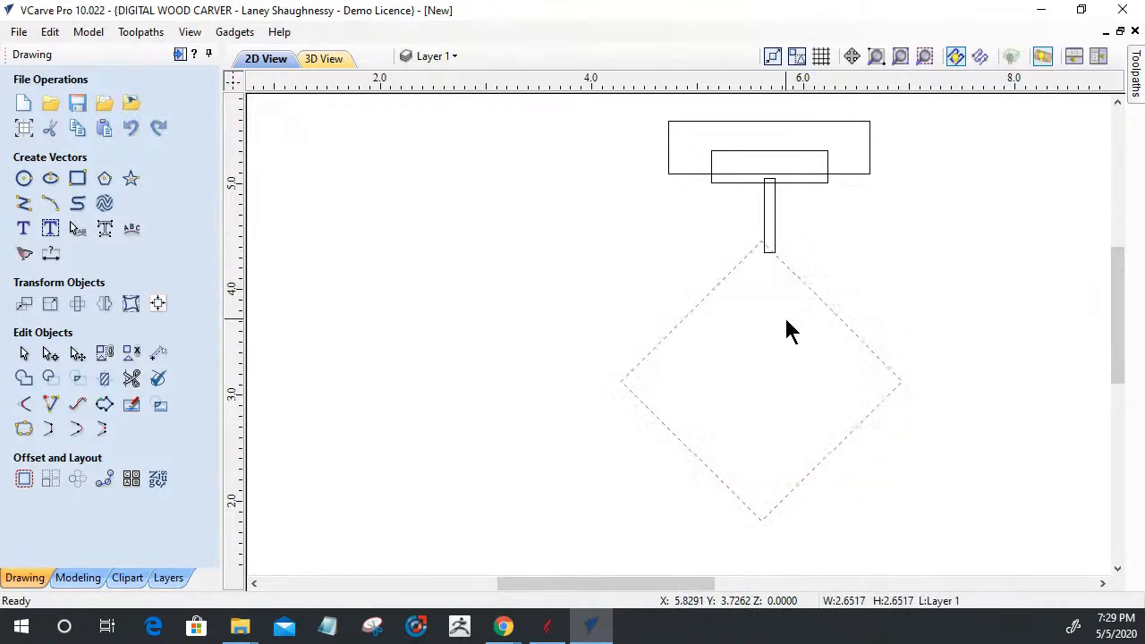
{"action": "key", "text": "4"}
Step: Select the square and tool group together and rotate them 90 degrees clockwise so the bit points at the square's right side
{"action": "scroll", "coordinate": [784, 315], "scroll_direction": "down", "scroll_amount": 4}
{"action": "left_click_drag", "start_coordinate": [662, 197], "coordinate": [908, 450]}
{"action": "key", "text": "4"}
{"action": "key", "text": "4"}
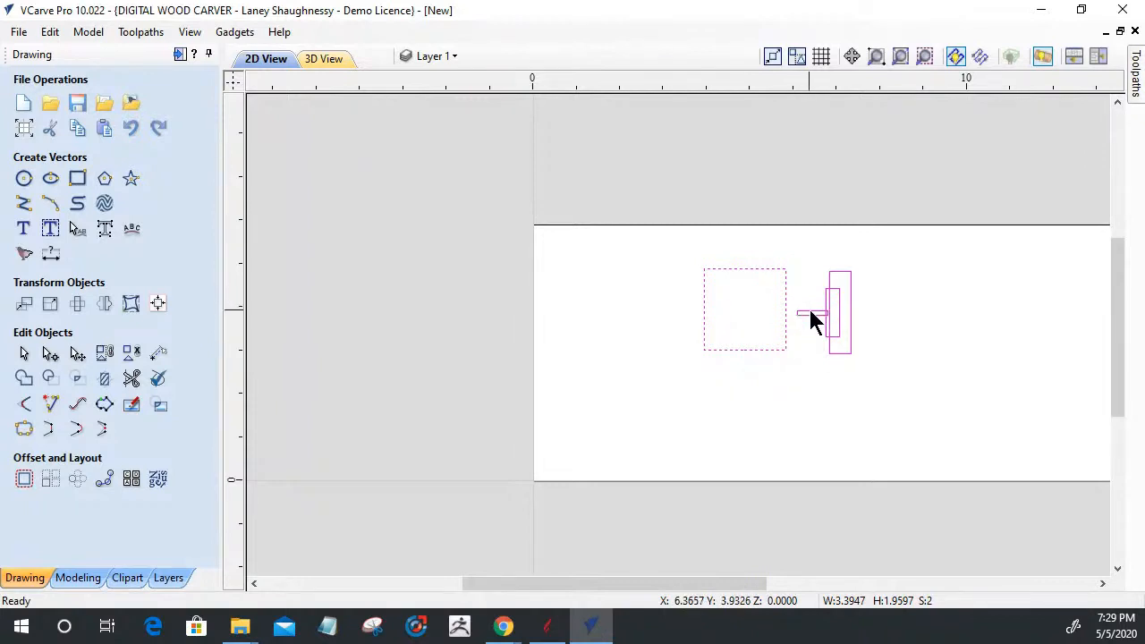
{"action": "left_click", "coordinate": [969, 362]}
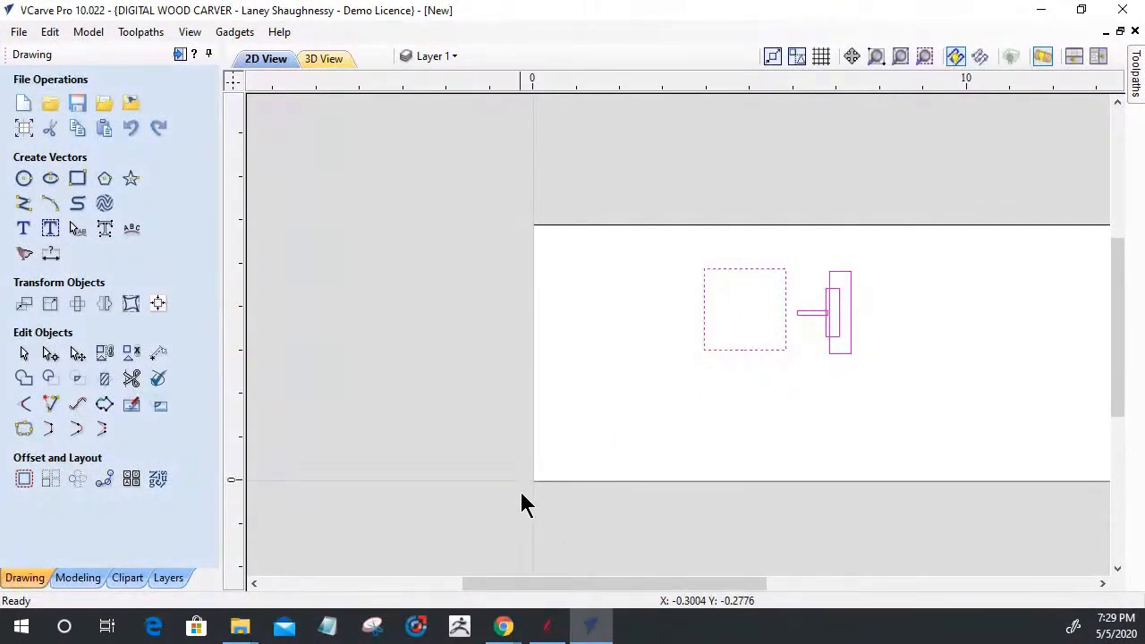
{"action": "scroll", "coordinate": [510, 420], "scroll_direction": "down", "scroll_amount": 3}
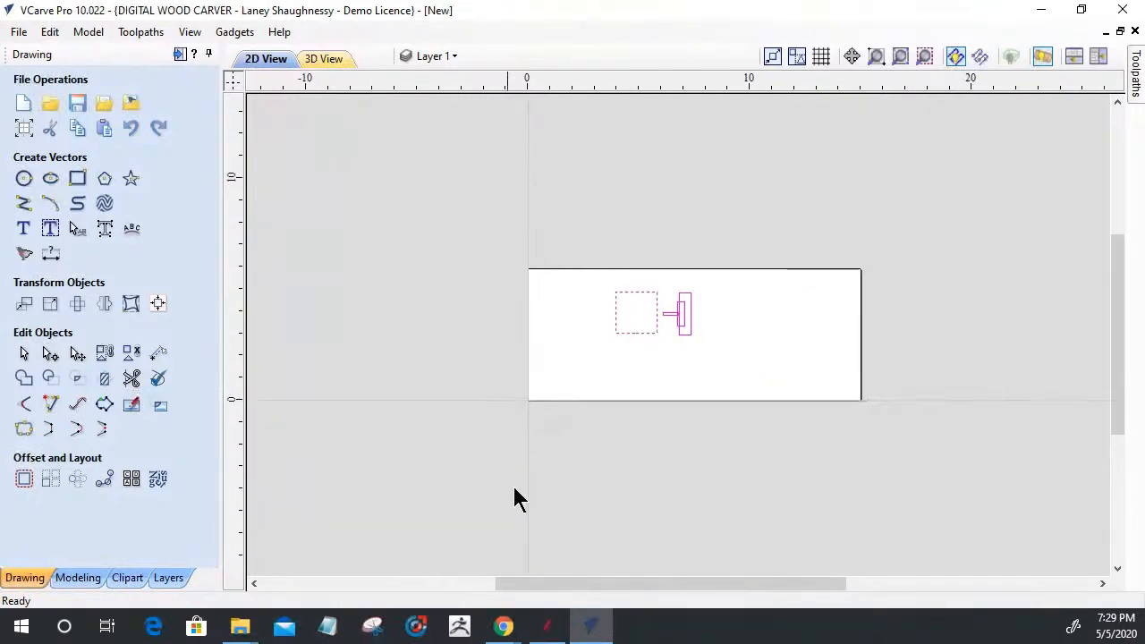
{"action": "scroll", "coordinate": [568, 274], "scroll_direction": "up", "scroll_amount": 2}
{"action": "scroll", "coordinate": [541, 386], "scroll_direction": "up", "scroll_amount": 1}
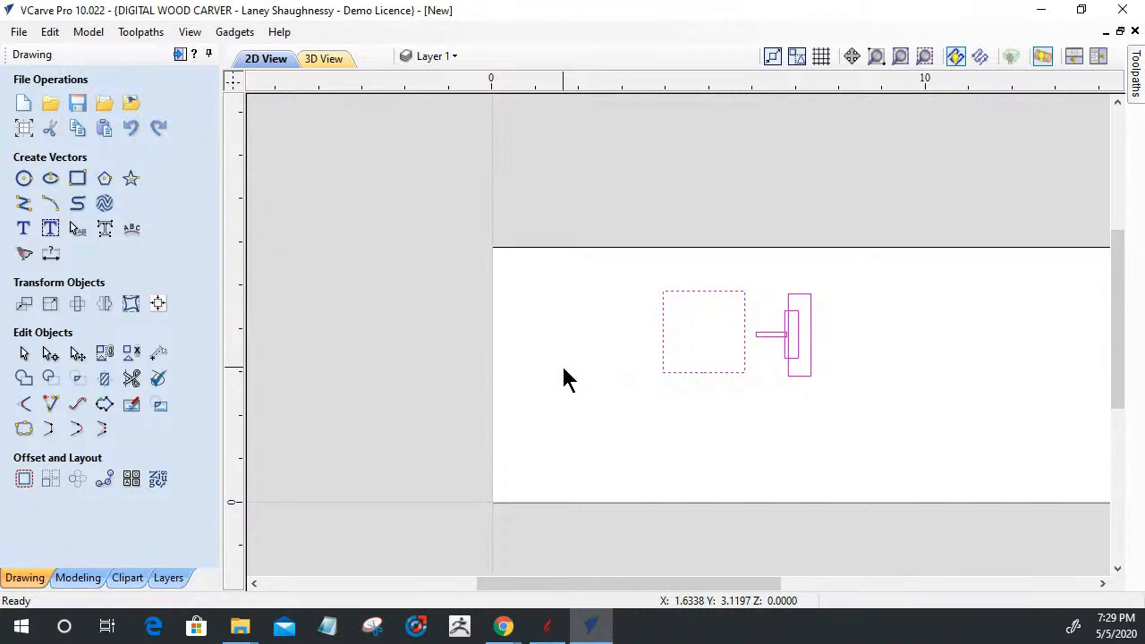
{"action": "left_click_drag", "start_coordinate": [577, 239], "coordinate": [852, 427]}
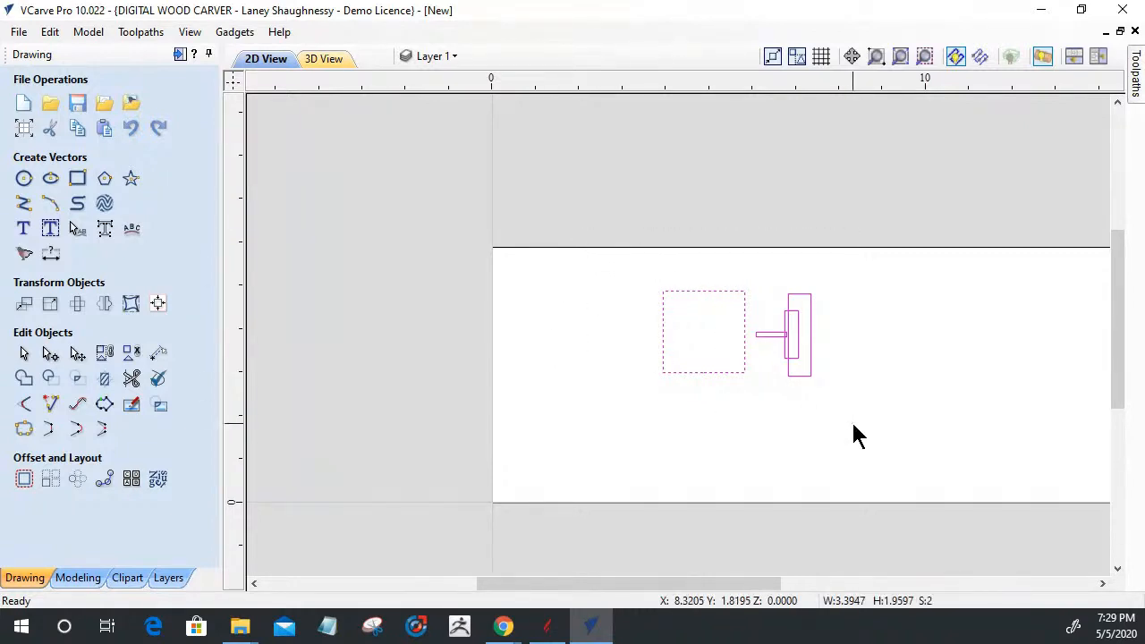
Step: Delete the selected square and the tool group beside it to clear the drawing
{"action": "key", "text": "Delete"}
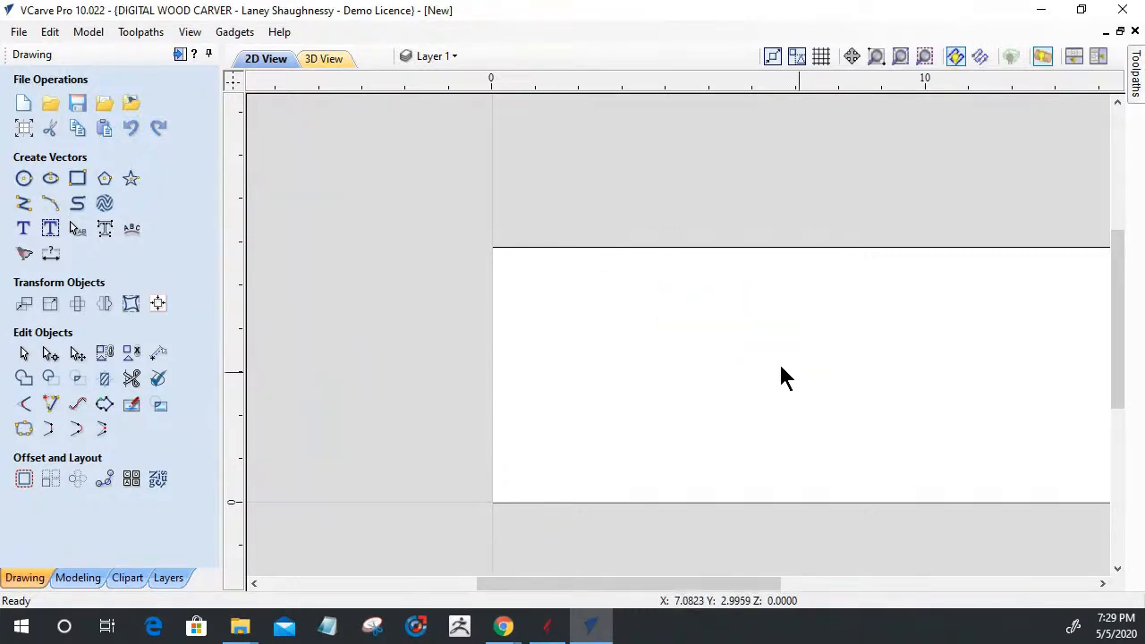
{"action": "scroll", "coordinate": [491, 304], "scroll_direction": "down", "scroll_amount": 1}
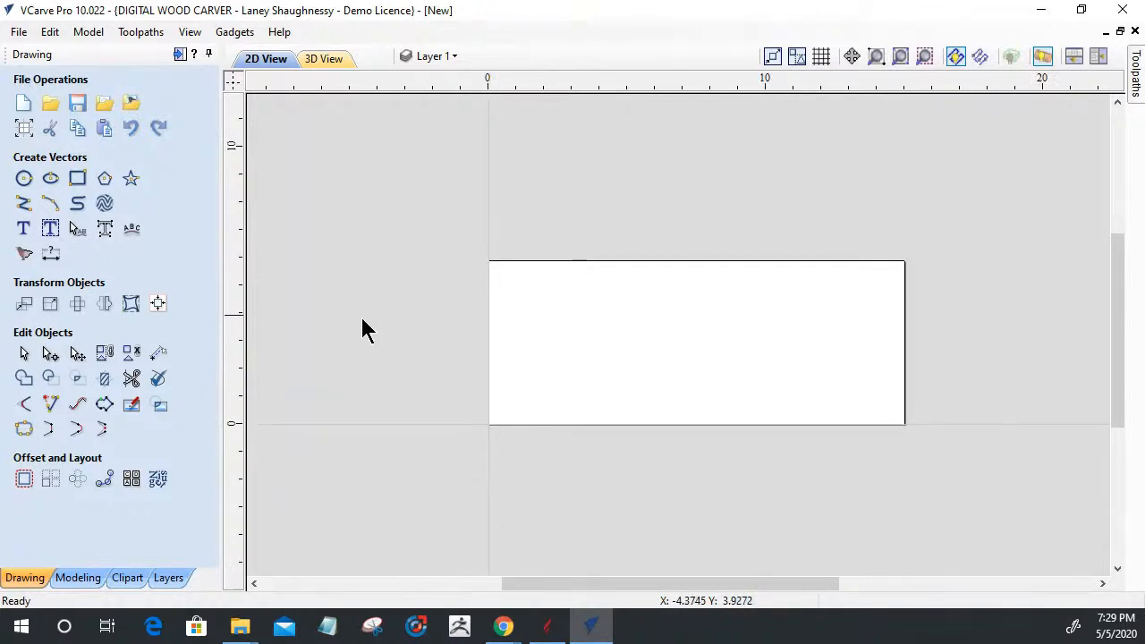
Step: Reopen the job setup, try orienting the cylinder along the Y axis, and return it to along the X axis
{"action": "left_click", "coordinate": [22, 128]}
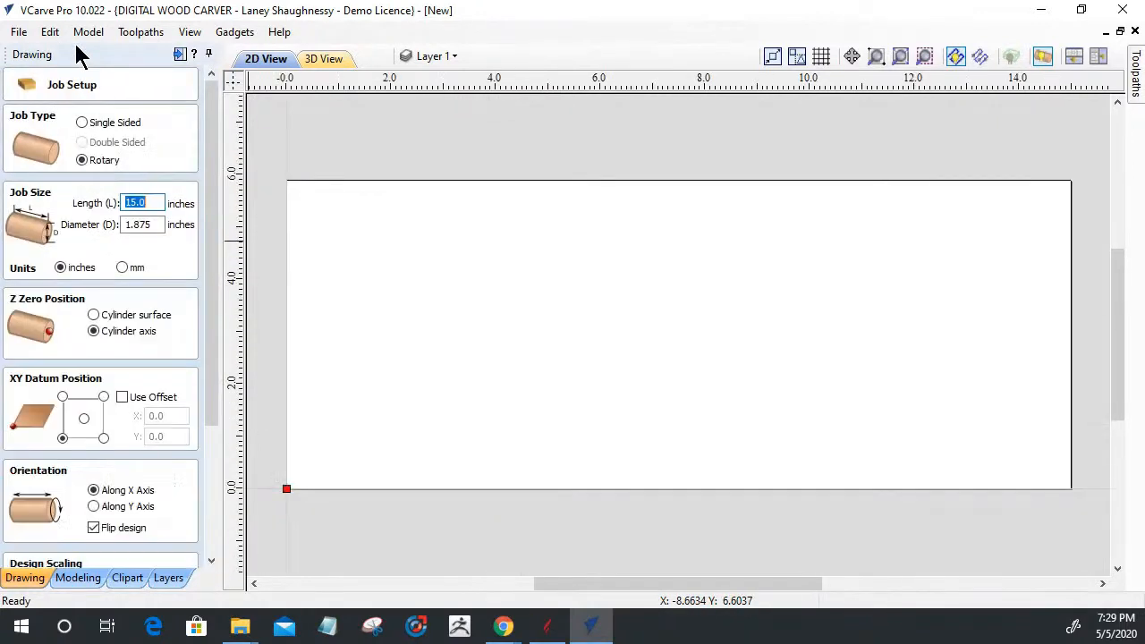
{"action": "scroll", "coordinate": [139, 268], "scroll_direction": "down", "scroll_amount": 2}
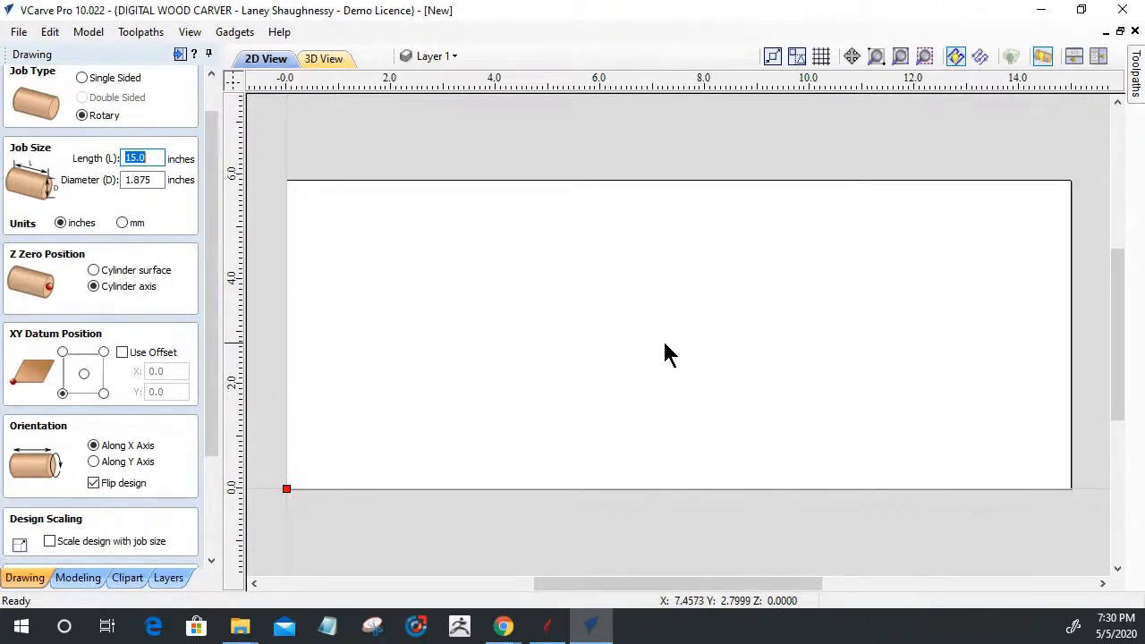
{"action": "left_click", "coordinate": [95, 461]}
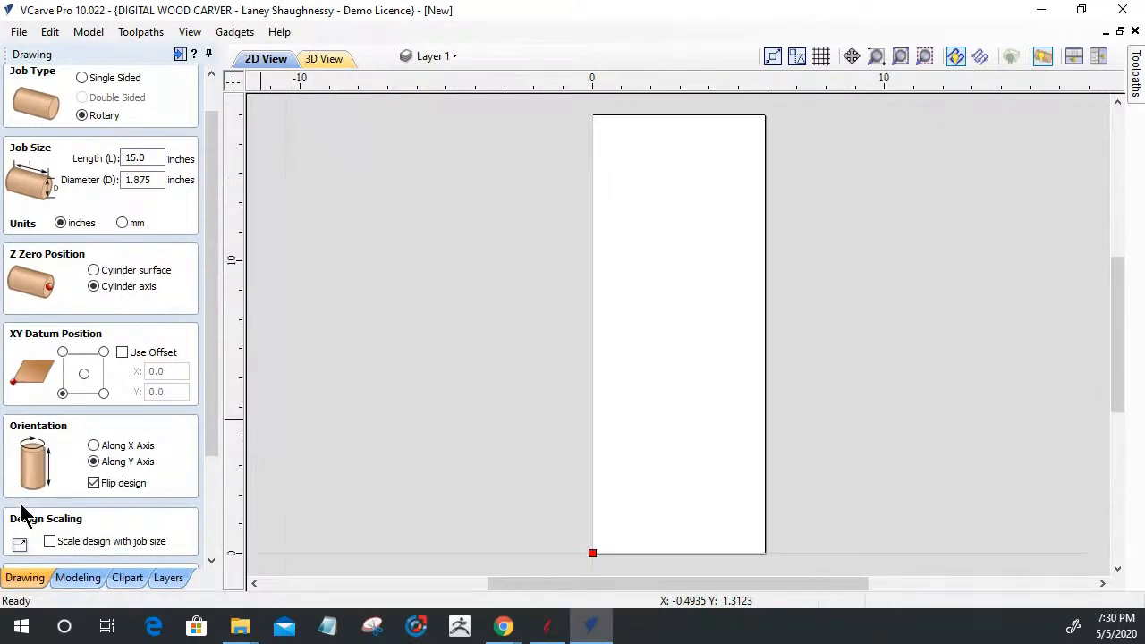
{"action": "left_click", "coordinate": [95, 445]}
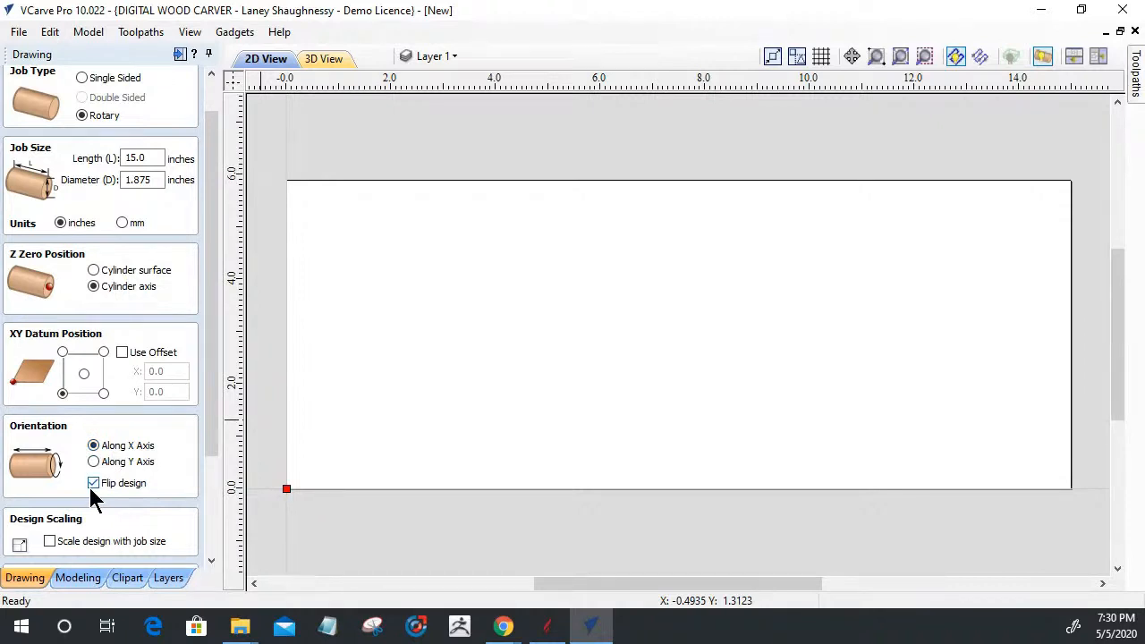
Step: Review the job setup's size, Z zero, XY datum, modeling resolution and appearance settings, and accept them
{"action": "left_click_drag", "start_coordinate": [213, 407], "coordinate": [212, 524]}
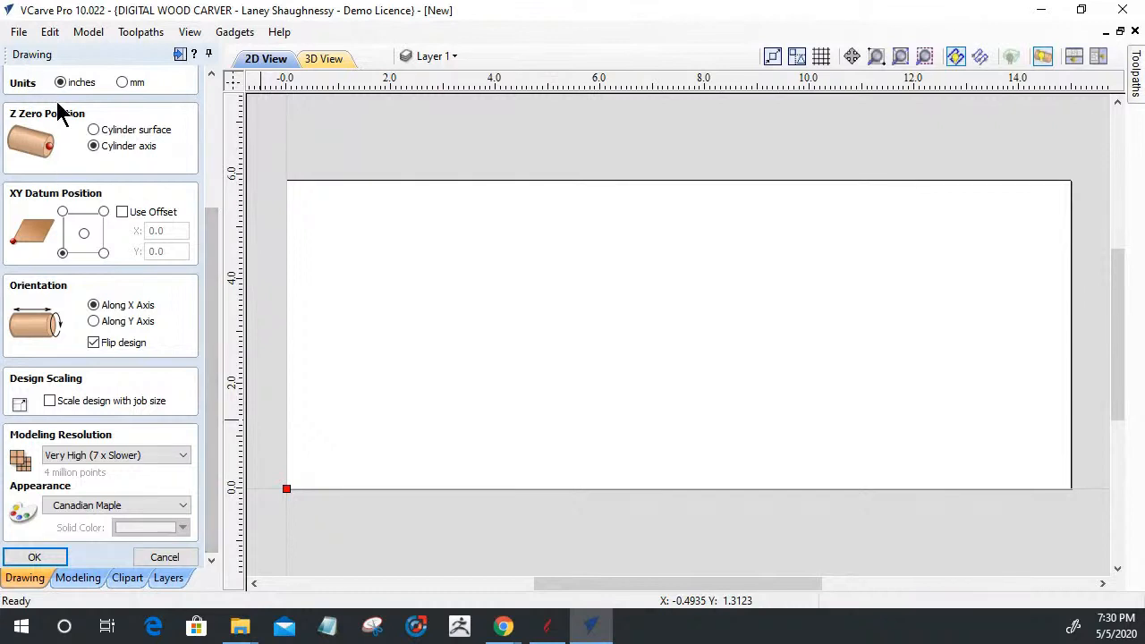
{"action": "scroll", "coordinate": [106, 196], "scroll_direction": "up", "scroll_amount": 3}
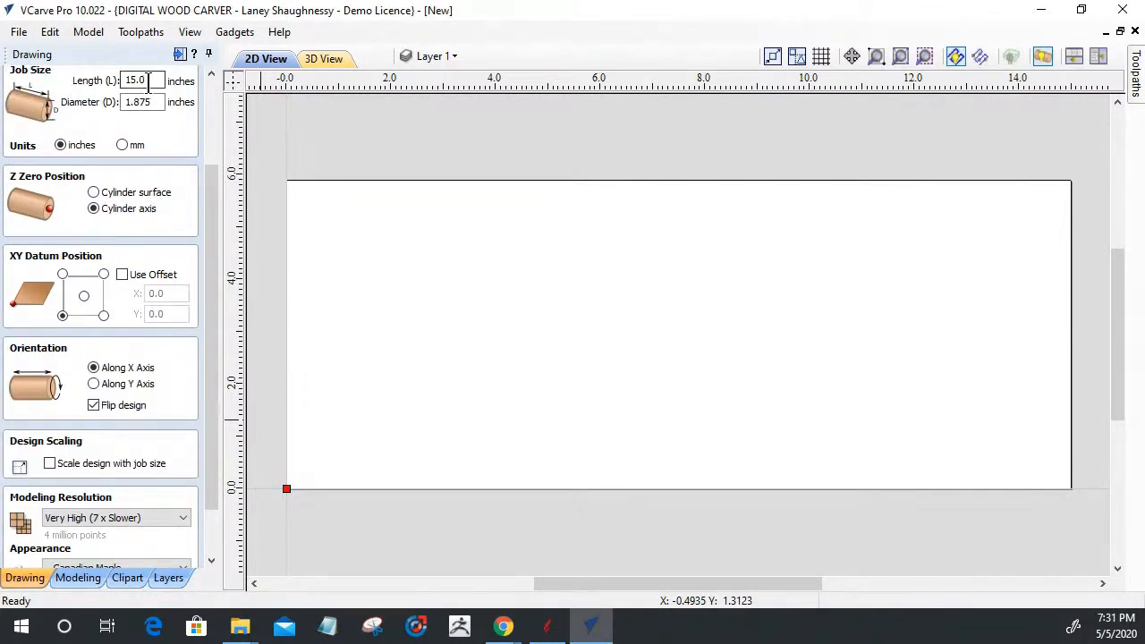
{"action": "left_click_drag", "start_coordinate": [153, 105], "coordinate": [119, 107]}
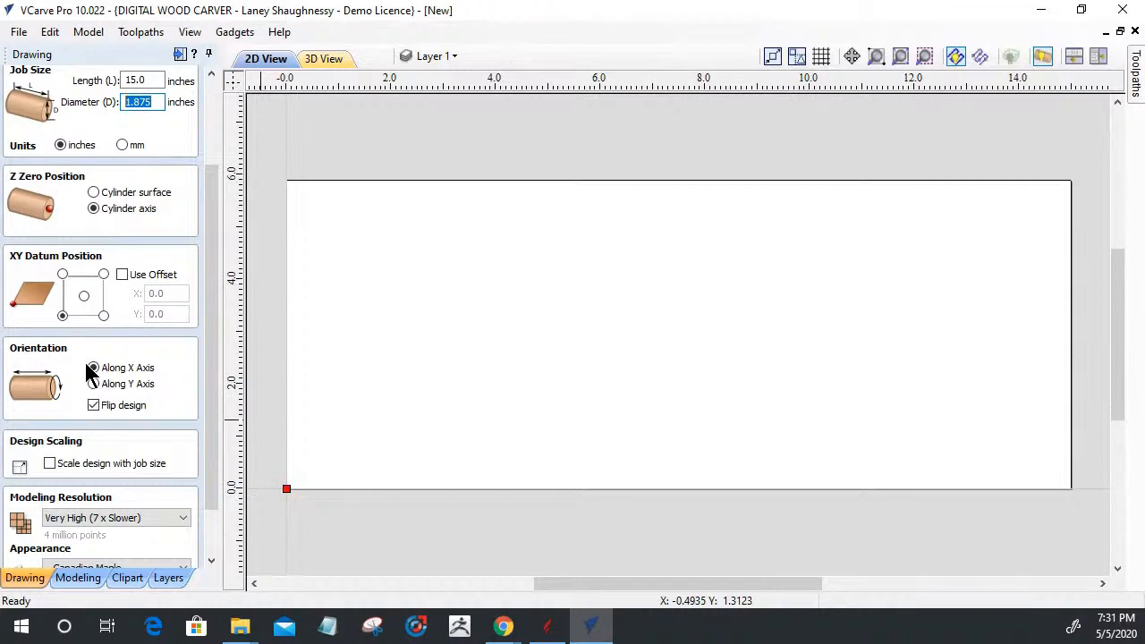
{"action": "left_click_drag", "start_coordinate": [215, 408], "coordinate": [212, 483]}
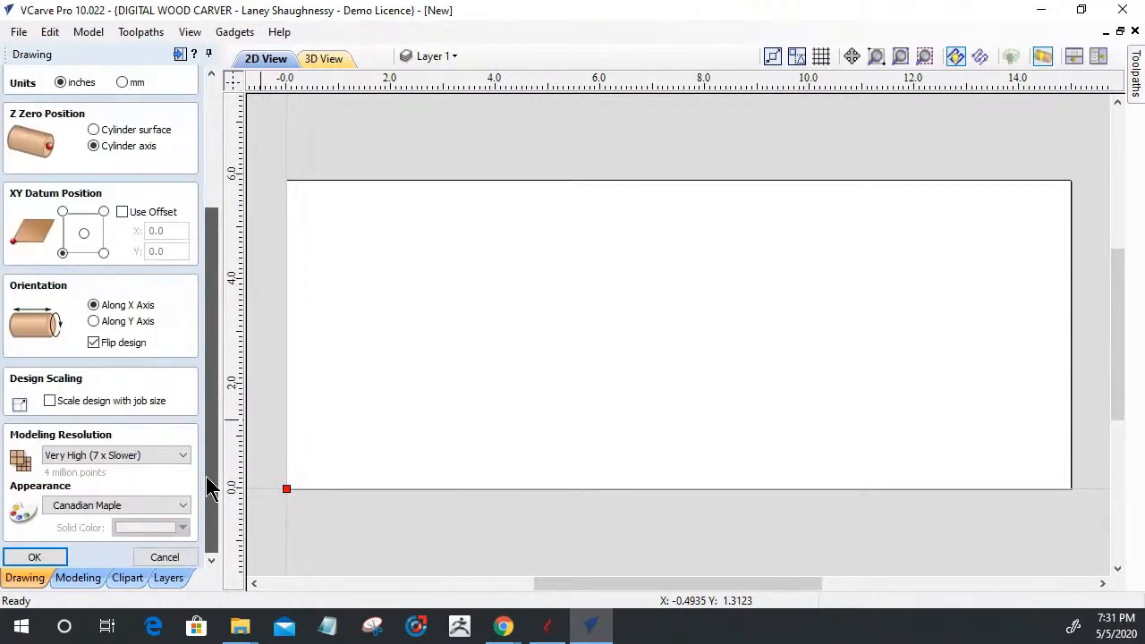
{"action": "left_click", "coordinate": [34, 557]}
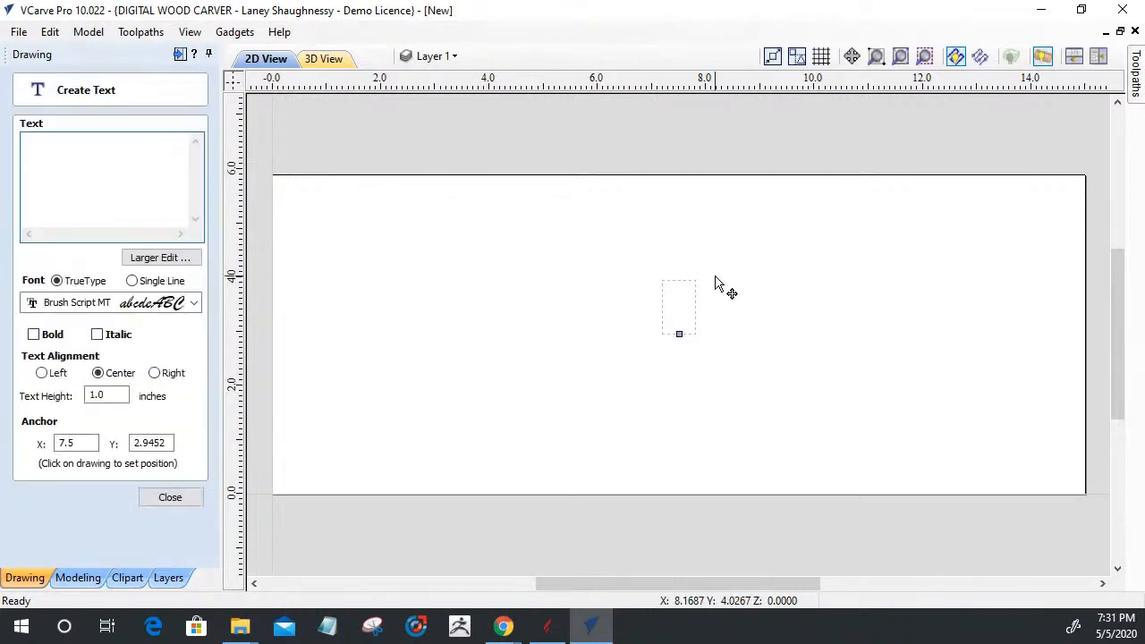
Step: Create the centered text "Hello World" in Brush Script MT, 1.0 inch high, in the middle of the job
{"action": "type", "text": "Hell"}
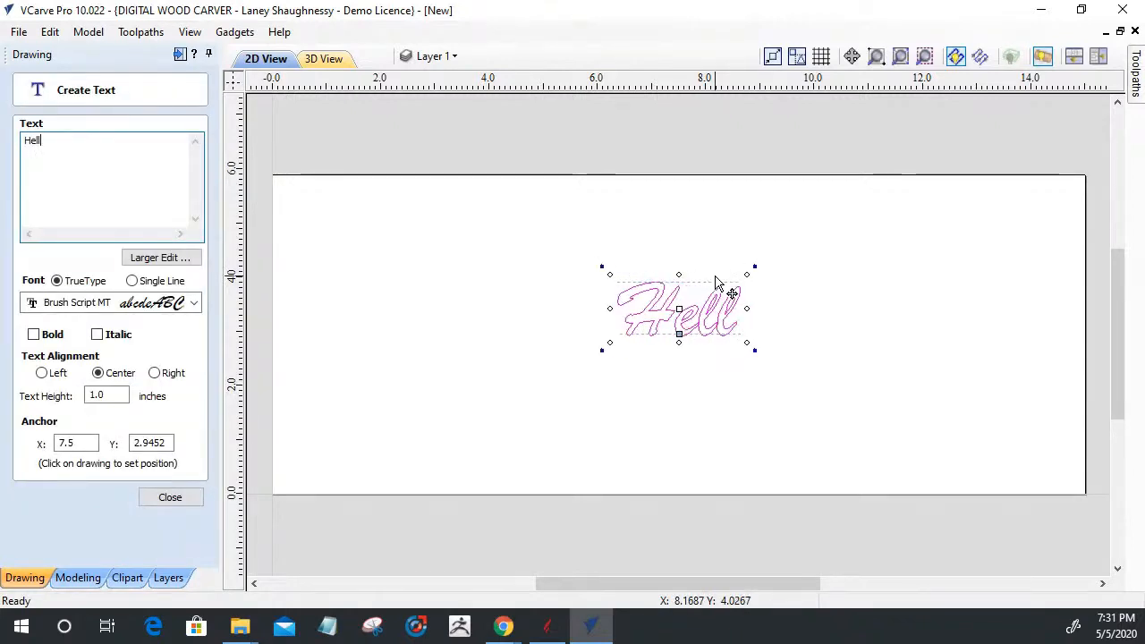
{"action": "type", "text": "o World"}
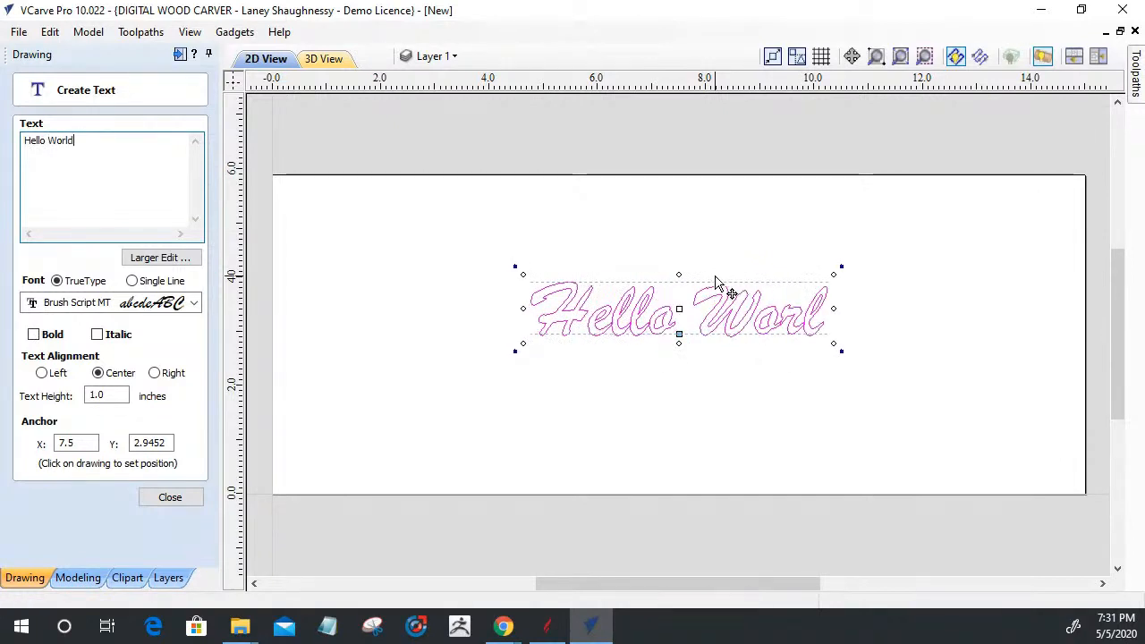
{"action": "left_click", "coordinate": [176, 499]}
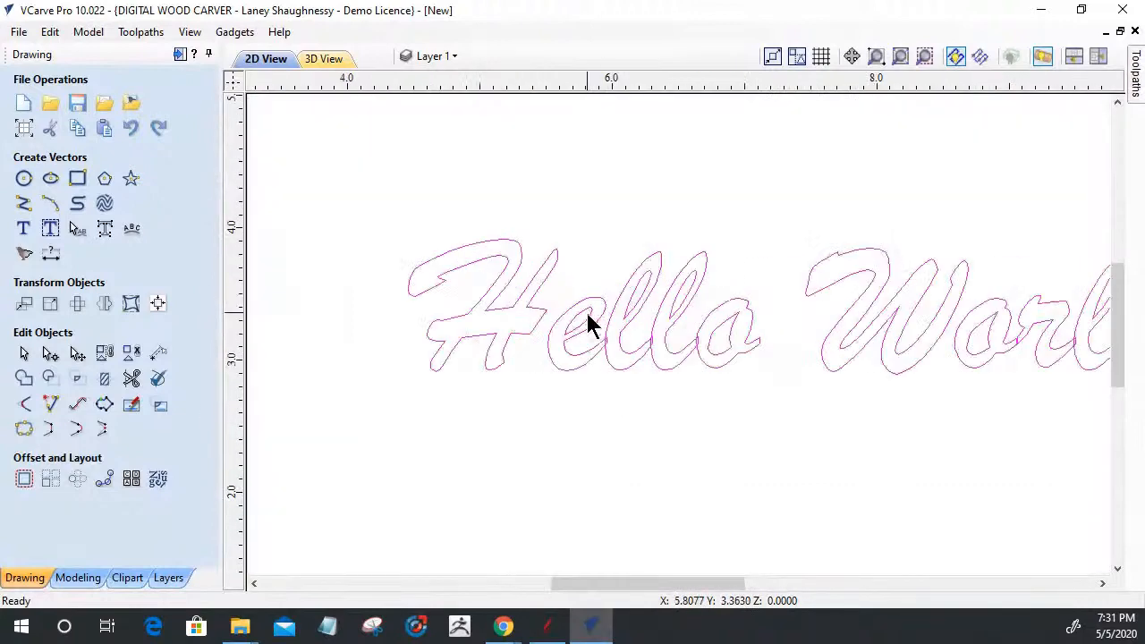
Step: Check the overlapping script letters of Hello World up close and weld them into merged outlines
{"action": "scroll", "coordinate": [594, 325], "scroll_direction": "up", "scroll_amount": 5}
{"action": "scroll", "coordinate": [612, 331], "scroll_direction": "down", "scroll_amount": 5}
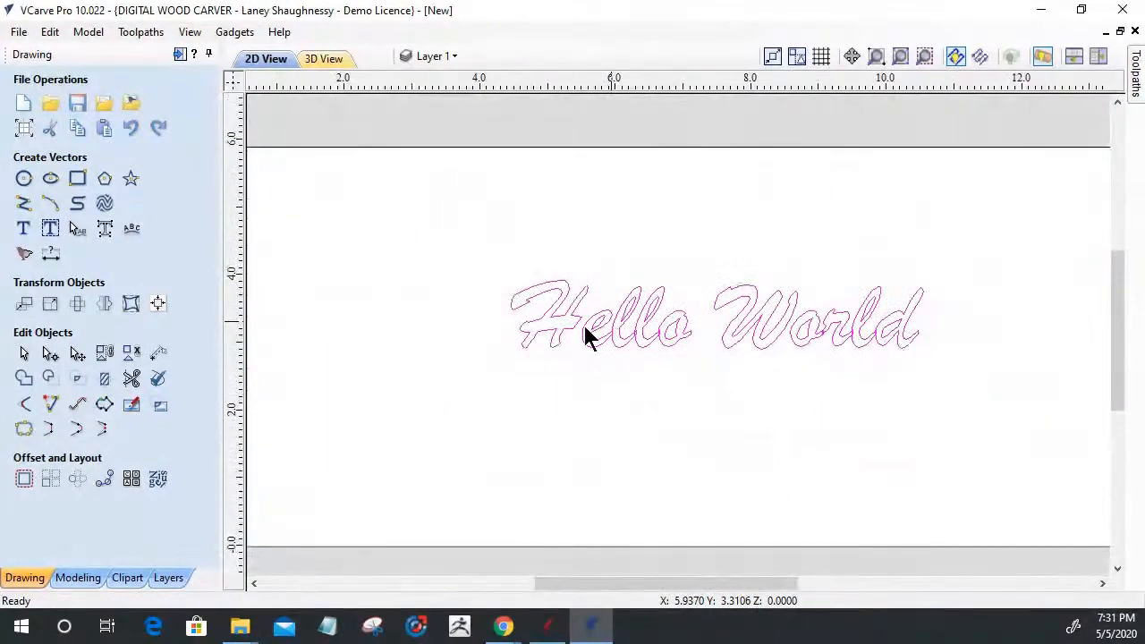
{"action": "left_click", "coordinate": [23, 378]}
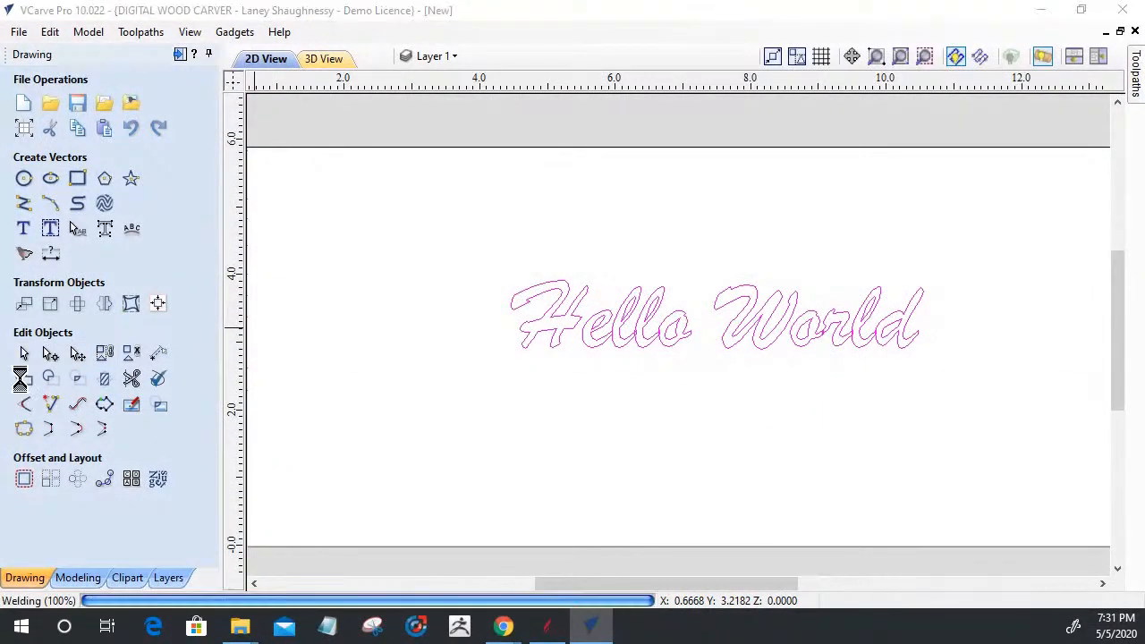
{"action": "left_click", "coordinate": [622, 367]}
{"action": "scroll", "coordinate": [618, 341], "scroll_direction": "up", "scroll_amount": 5}
{"action": "scroll", "coordinate": [621, 350], "scroll_direction": "down", "scroll_amount": 6}
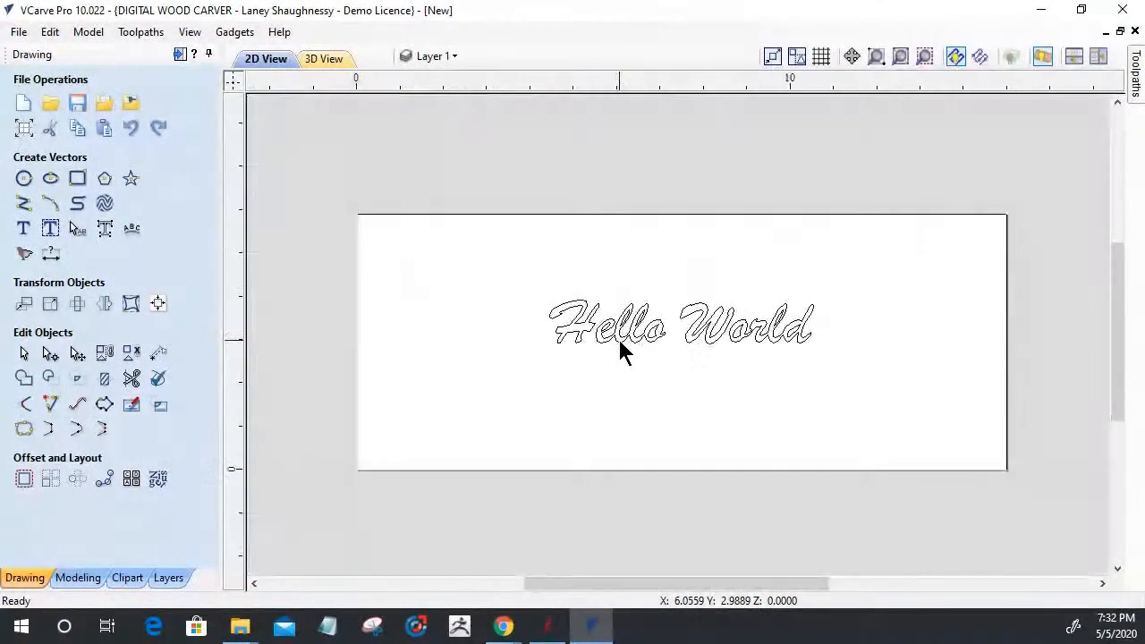
Step: Calculate a V-Carve toolpath for all the Hello World outlines with the V-Bit_0.25 tool, start depth 0.0, and no clearance tools
{"action": "left_click_drag", "start_coordinate": [522, 251], "coordinate": [875, 405]}
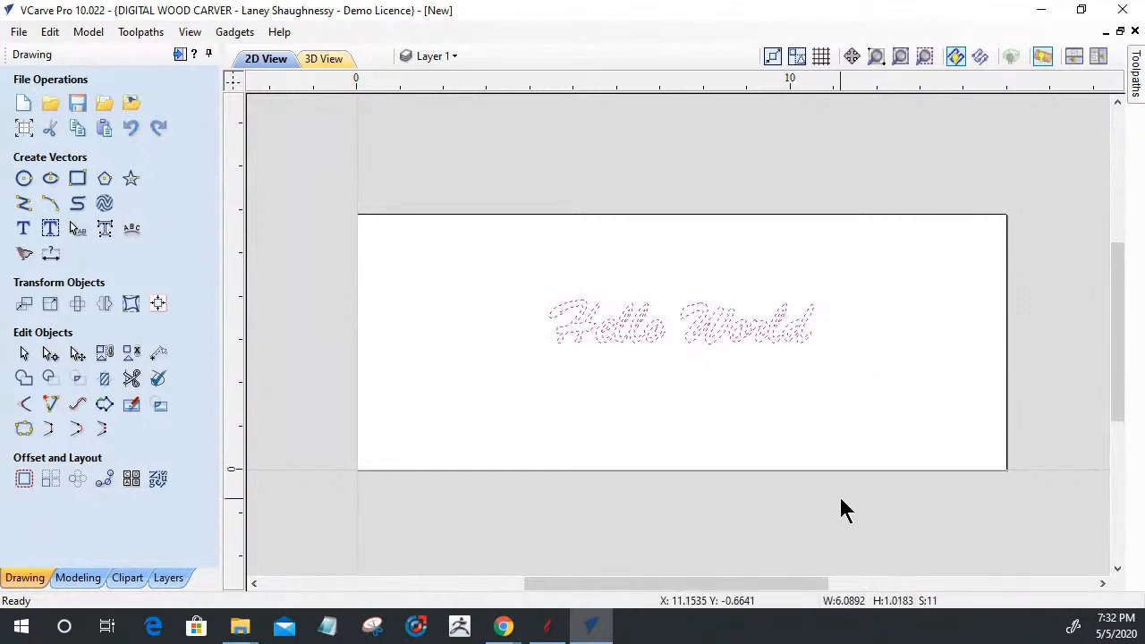
{"action": "left_click", "coordinate": [179, 56]}
{"action": "left_click", "coordinate": [923, 216]}
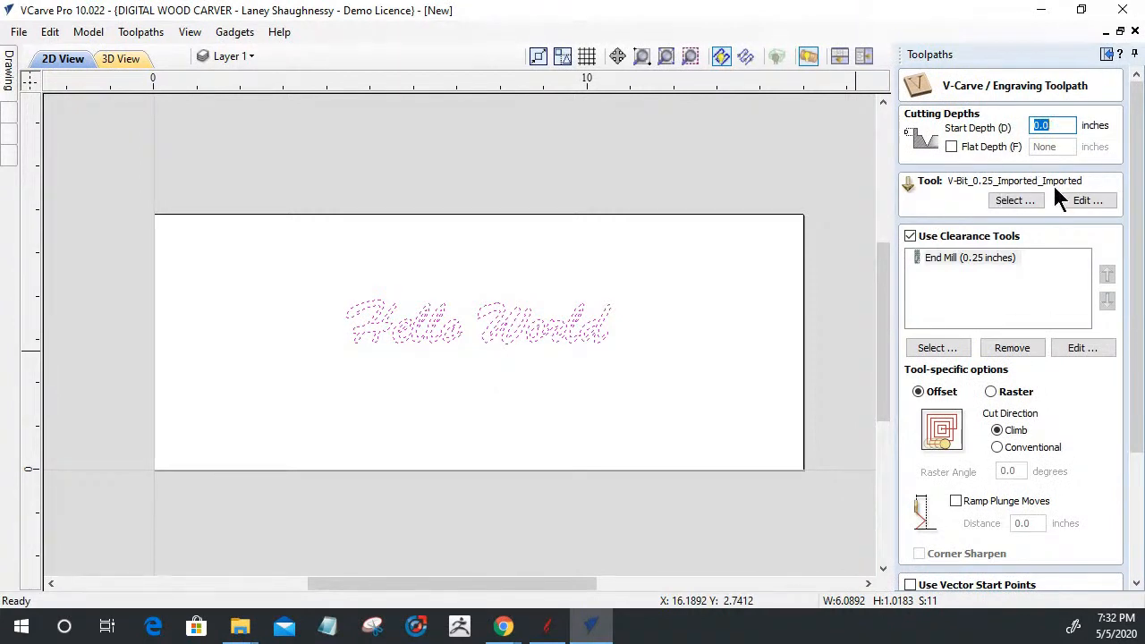
{"action": "left_click", "coordinate": [910, 235]}
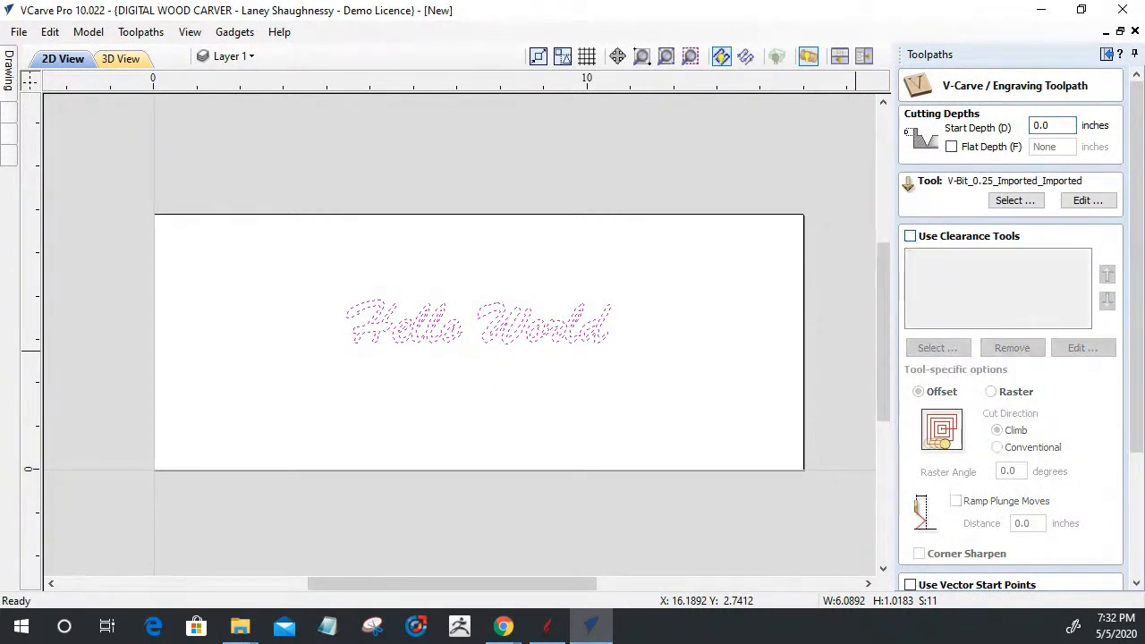
{"action": "left_click_drag", "start_coordinate": [1130, 353], "coordinate": [1131, 495]}
{"action": "left_click", "coordinate": [935, 567]}
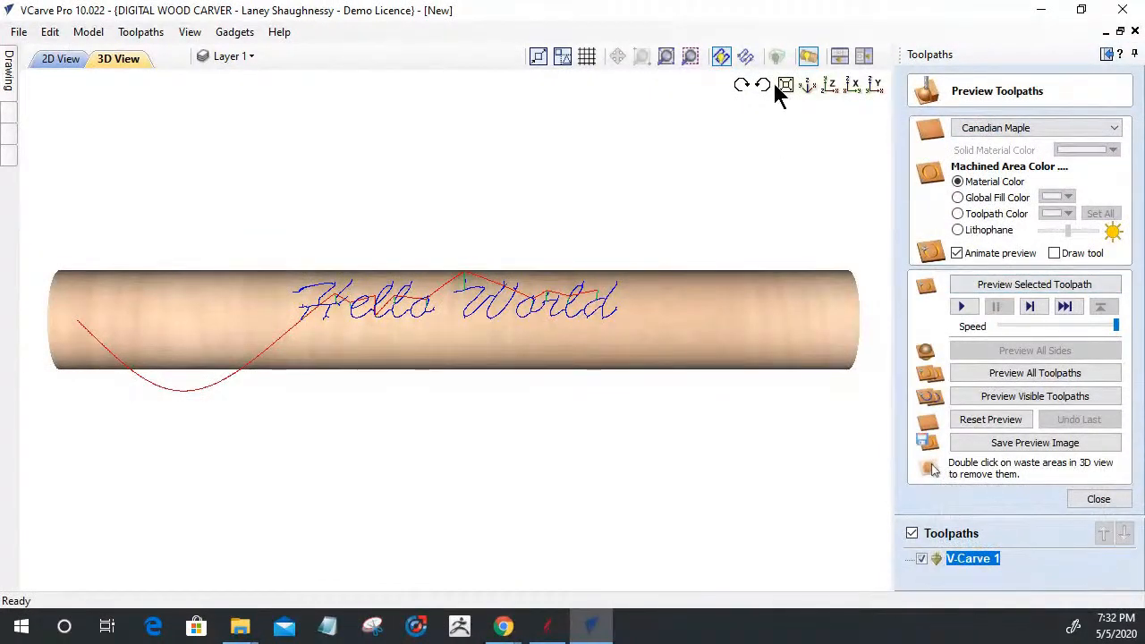
Step: Show the stock unwrapped from above and preview the V-Carve 1 toolpath on it
{"action": "left_click", "coordinate": [809, 56]}
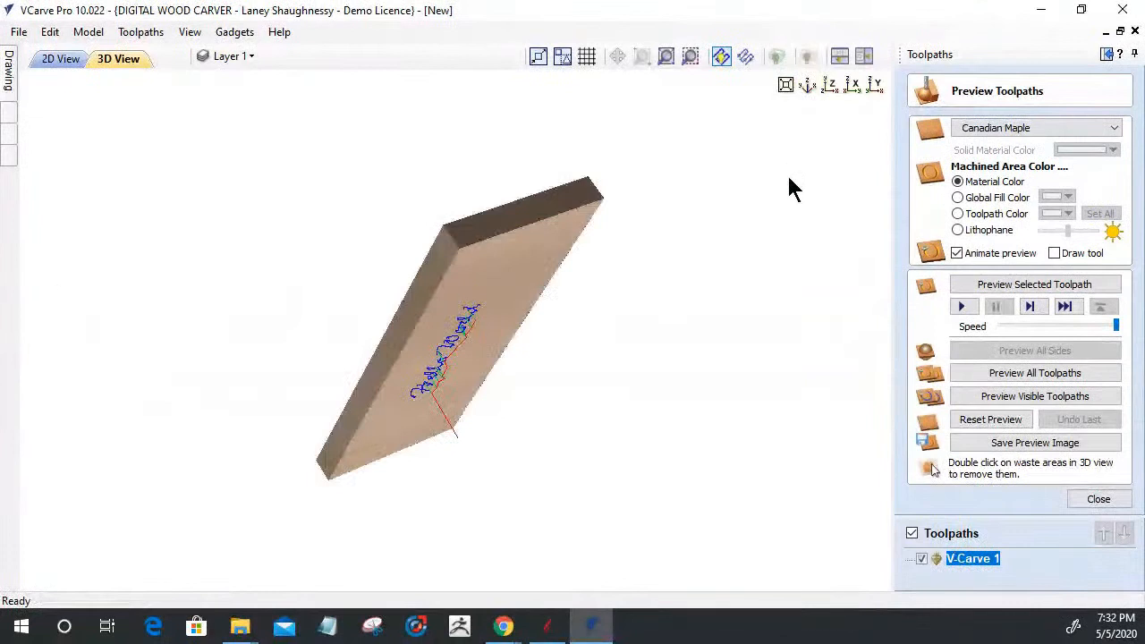
{"action": "left_click", "coordinate": [829, 82]}
{"action": "left_click", "coordinate": [999, 285]}
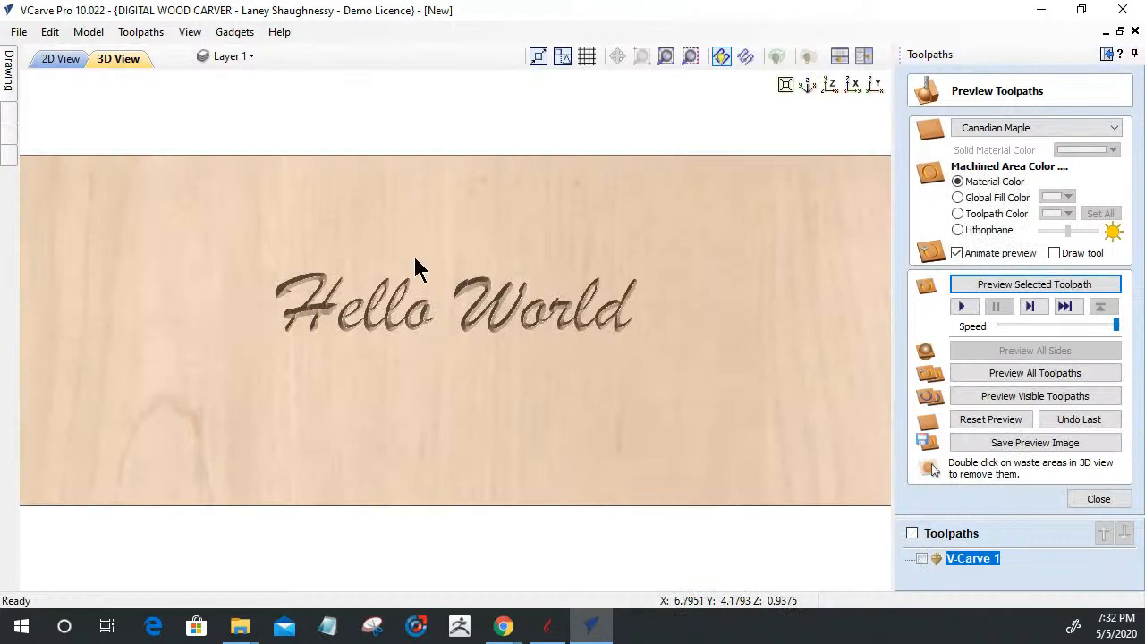
Step: Wrap the preview back into a cylinder and compare the carved text with its flat 2D layout
{"action": "left_click", "coordinate": [808, 57]}
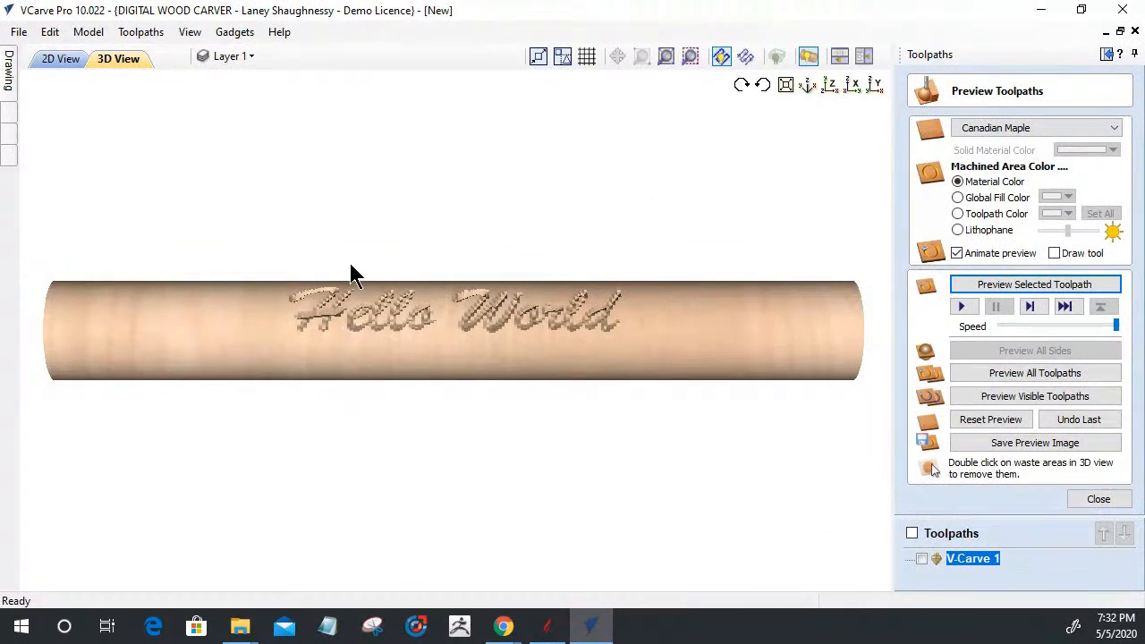
{"action": "left_click", "coordinate": [58, 56]}
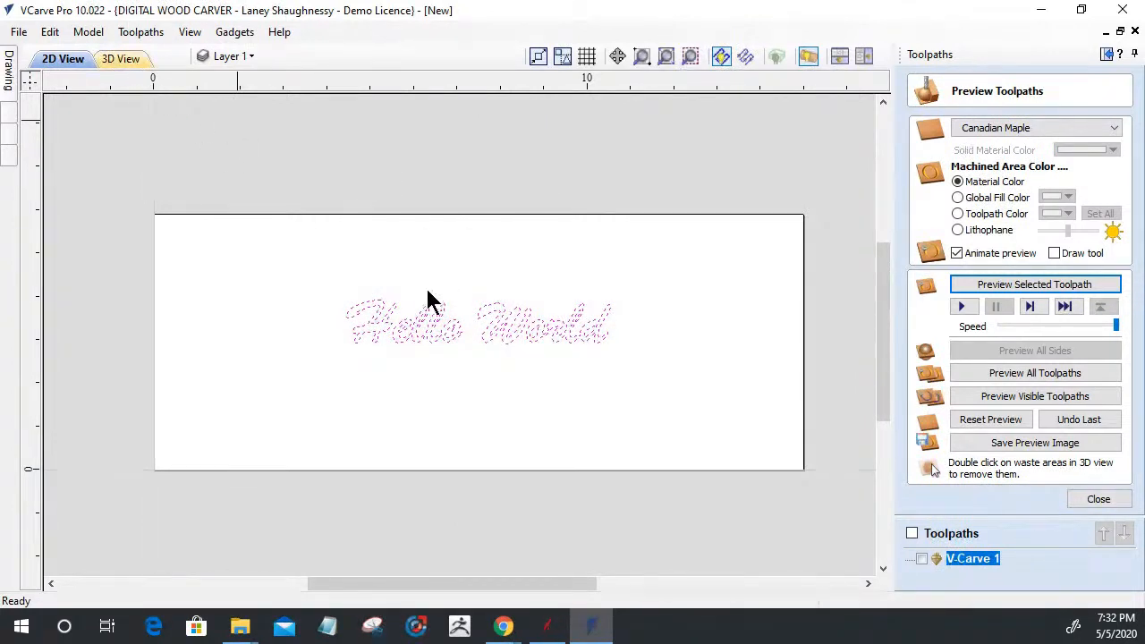
{"action": "left_click", "coordinate": [106, 61]}
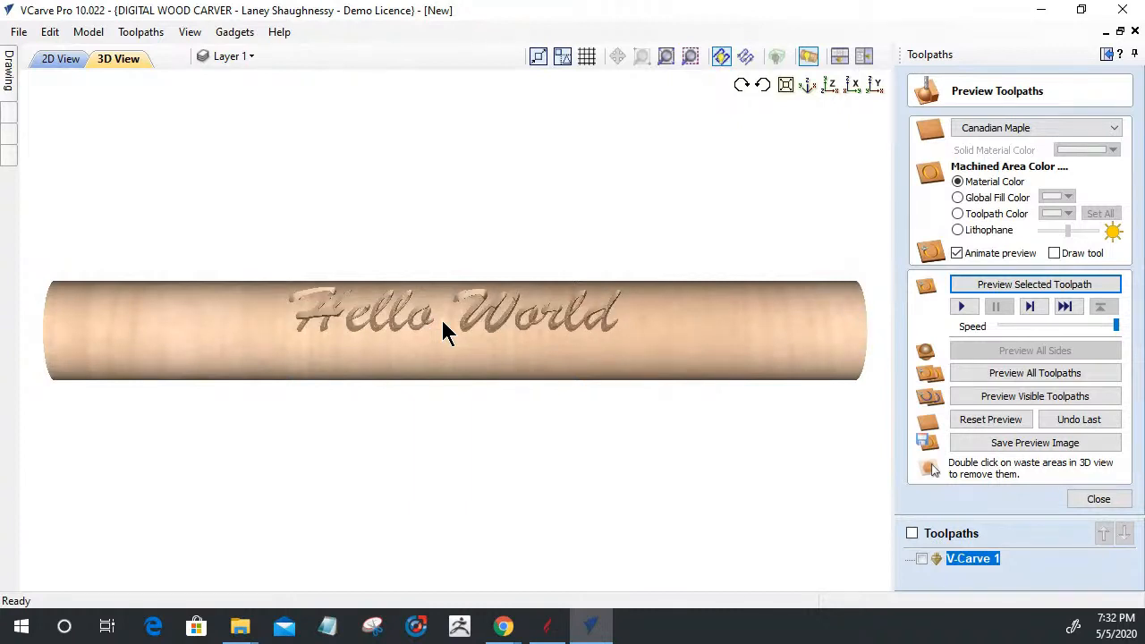
{"action": "left_click", "coordinate": [58, 58]}
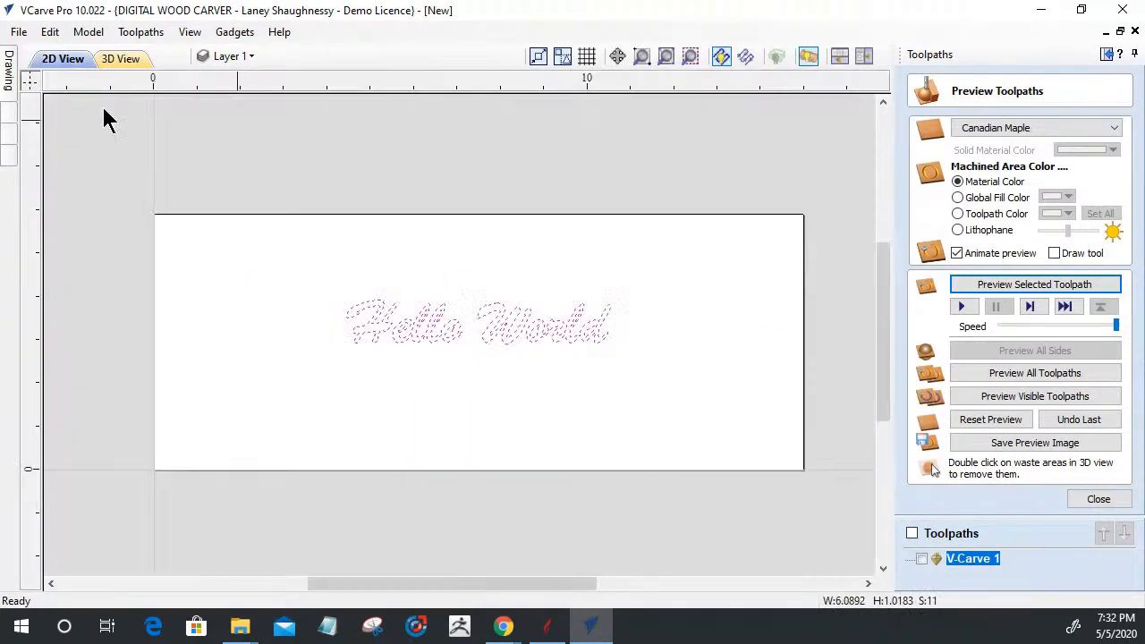
Step: Try the Hello World outlines rotated 90 degrees counterclockwise and turn them back to horizontal
{"action": "left_click", "coordinate": [411, 329]}
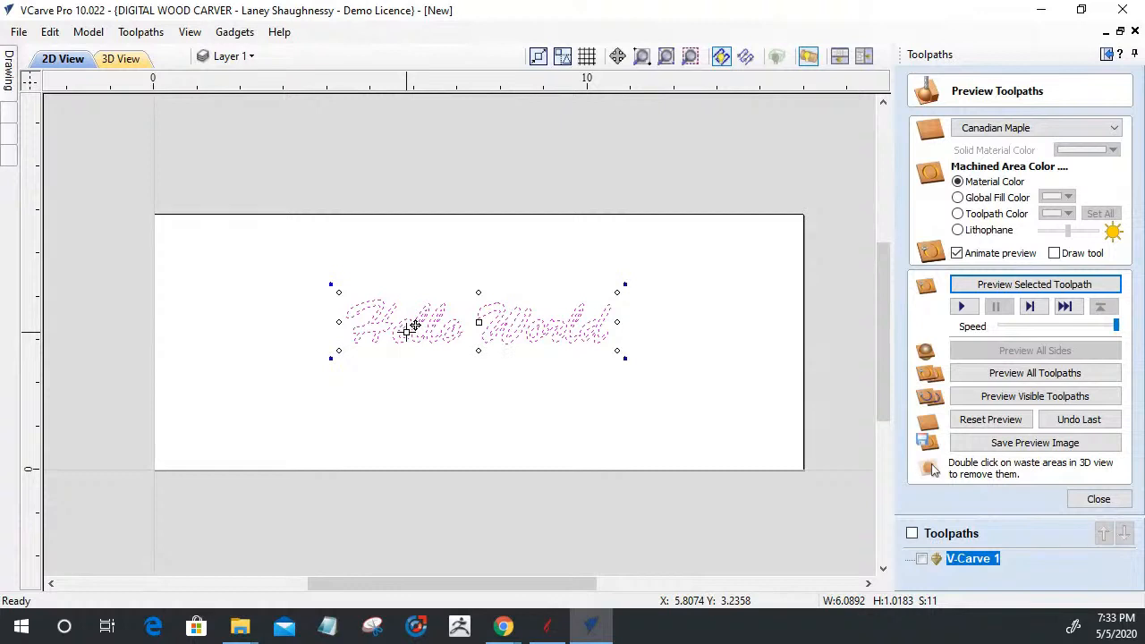
{"action": "key", "text": "4"}
{"action": "key", "text": "4"}
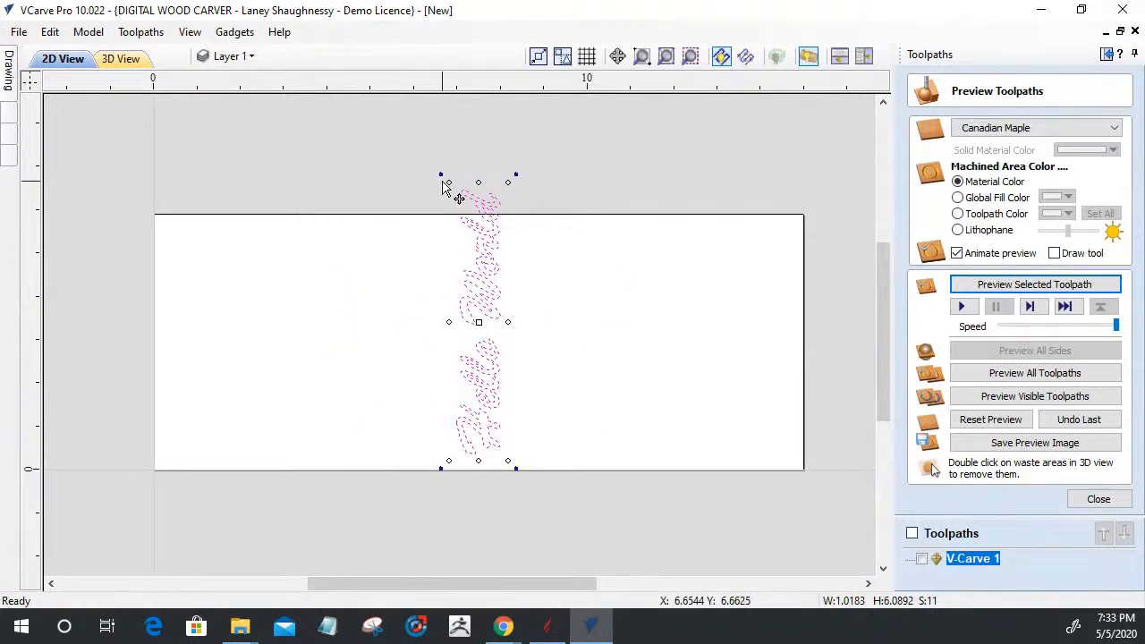
{"action": "key", "text": "shift+4"}
{"action": "key", "text": "shift+4"}
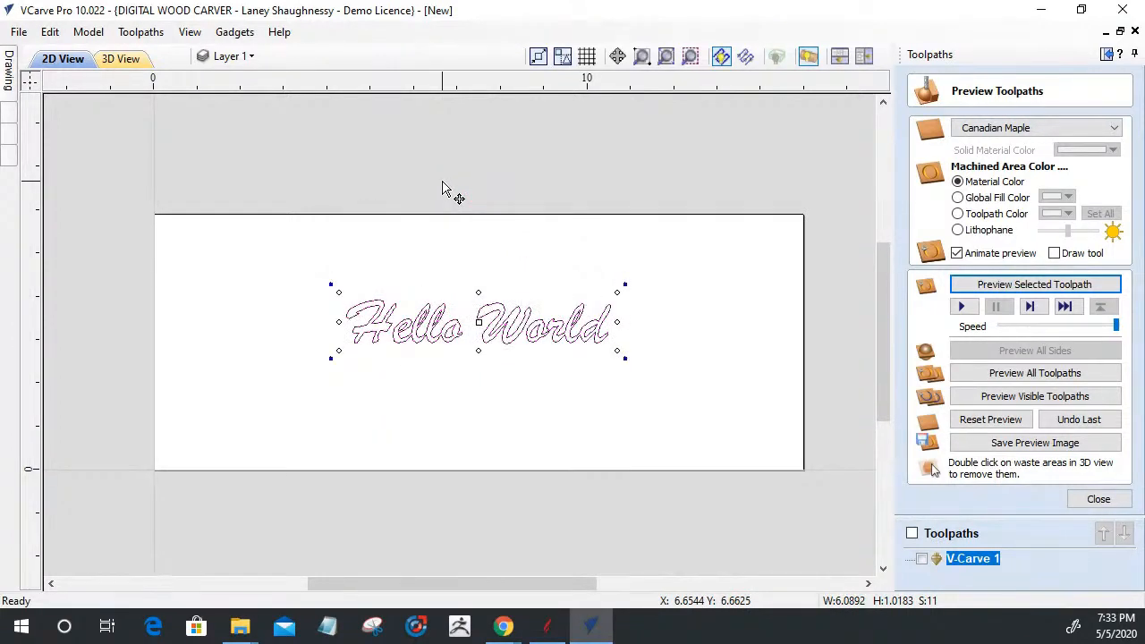
Step: Rotate a copy of Hello World 90 degrees counterclockwise, shrink it to about 0.72 by 4.25 inches, and place it near the stock's left end
{"action": "key", "text": "4"}
{"action": "key", "text": "4"}
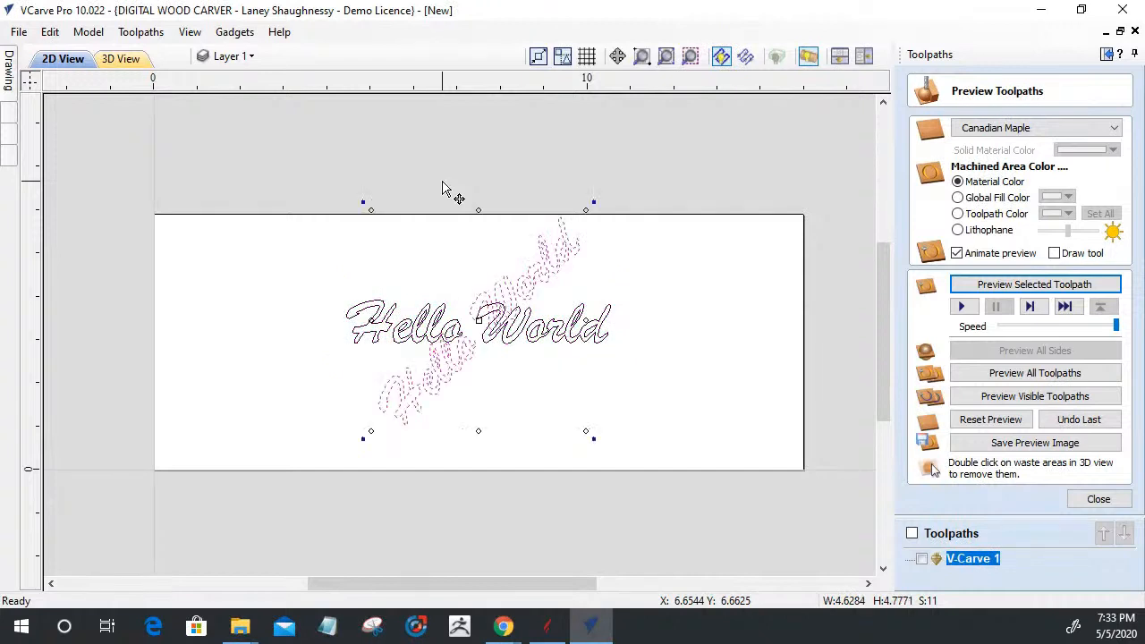
{"action": "left_click_drag", "start_coordinate": [441, 174], "coordinate": [475, 264]}
{"action": "left_click_drag", "start_coordinate": [487, 388], "coordinate": [216, 378]}
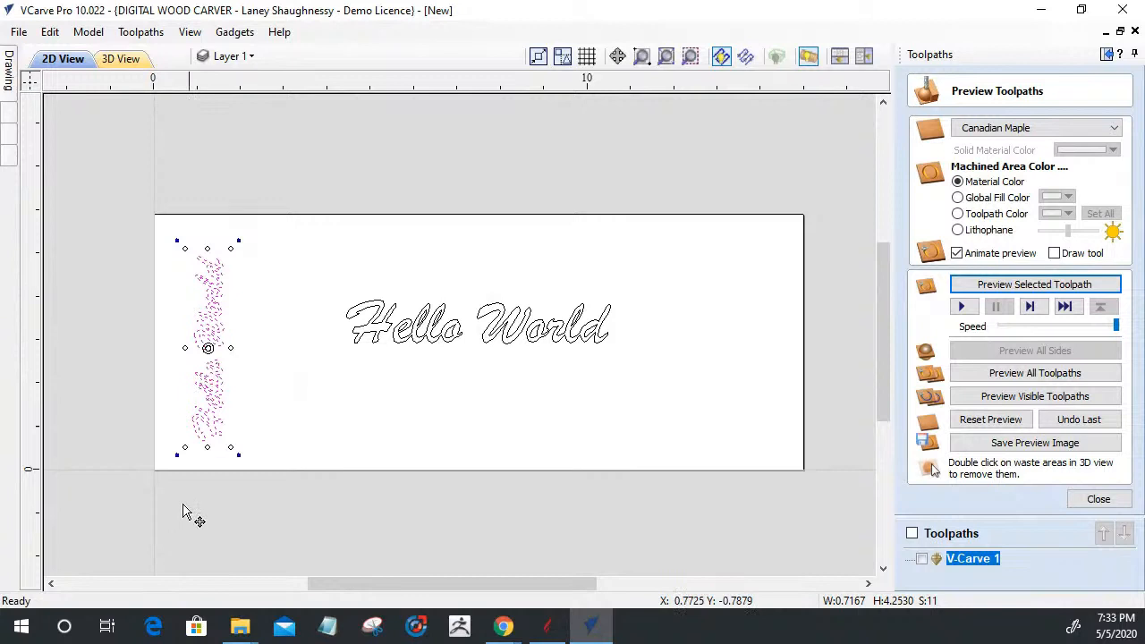
Step: Calculate a V-Carve toolpath named V-Carve 2 for the rotated Hello World copy and preview it on the cylinder
{"action": "left_click", "coordinate": [1099, 499]}
{"action": "left_click", "coordinate": [922, 215]}
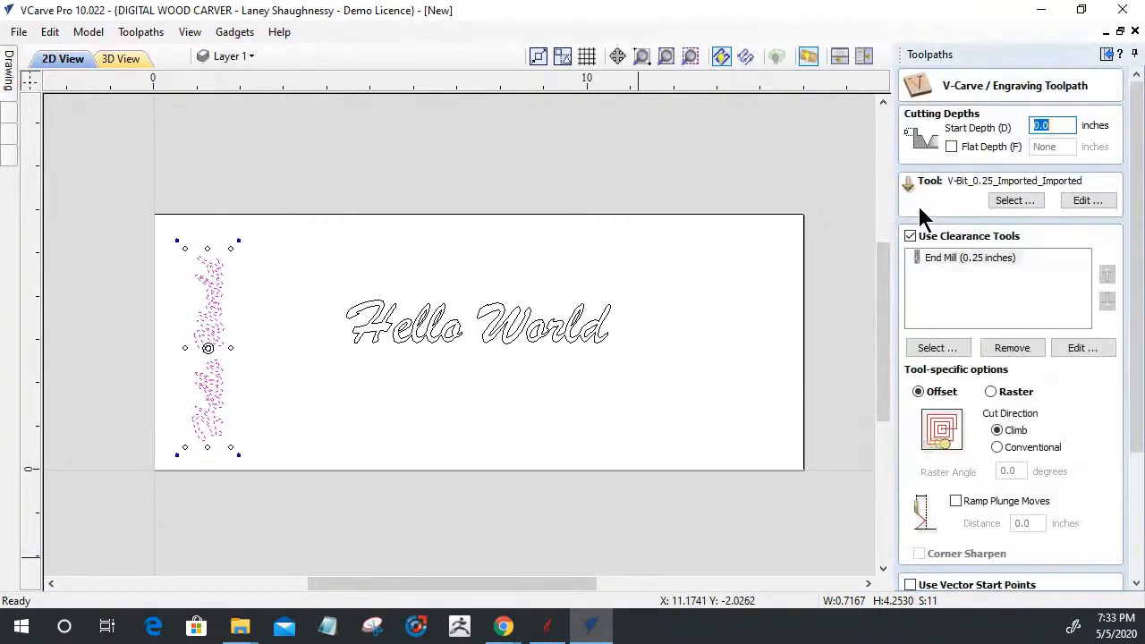
{"action": "left_click_drag", "start_coordinate": [1136, 452], "coordinate": [1126, 536]}
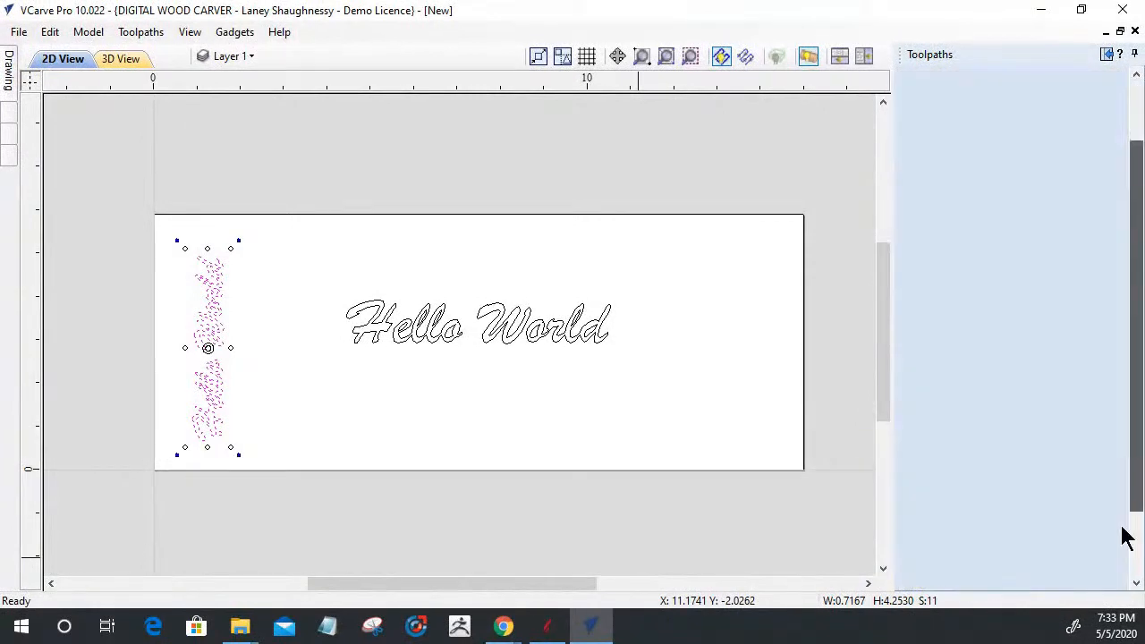
{"action": "left_click", "coordinate": [930, 574]}
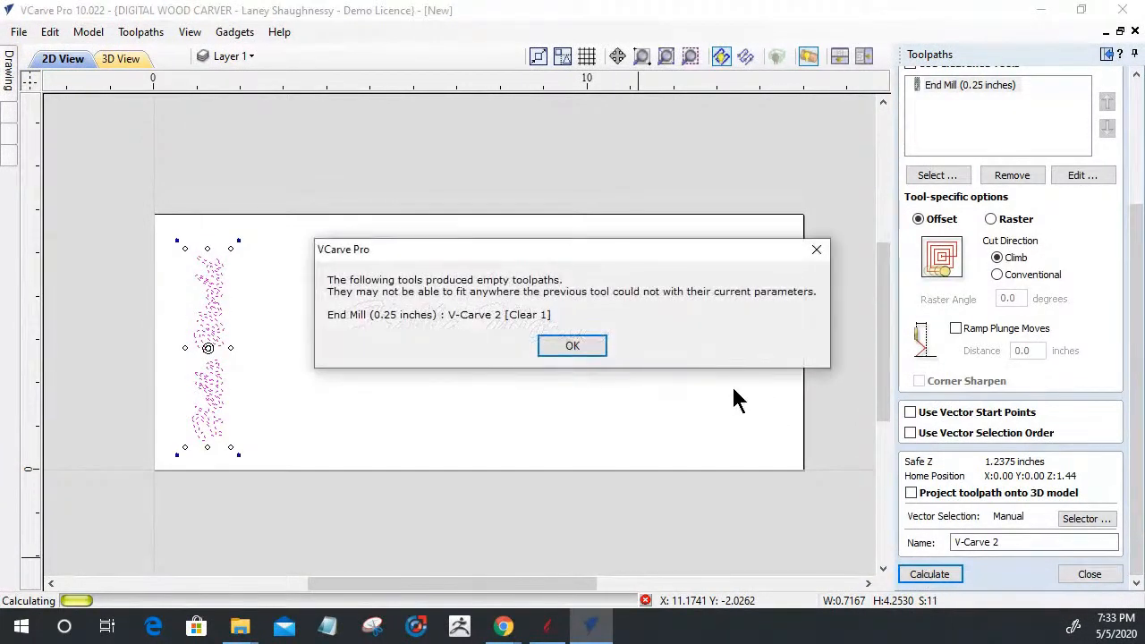
{"action": "left_click", "coordinate": [573, 346]}
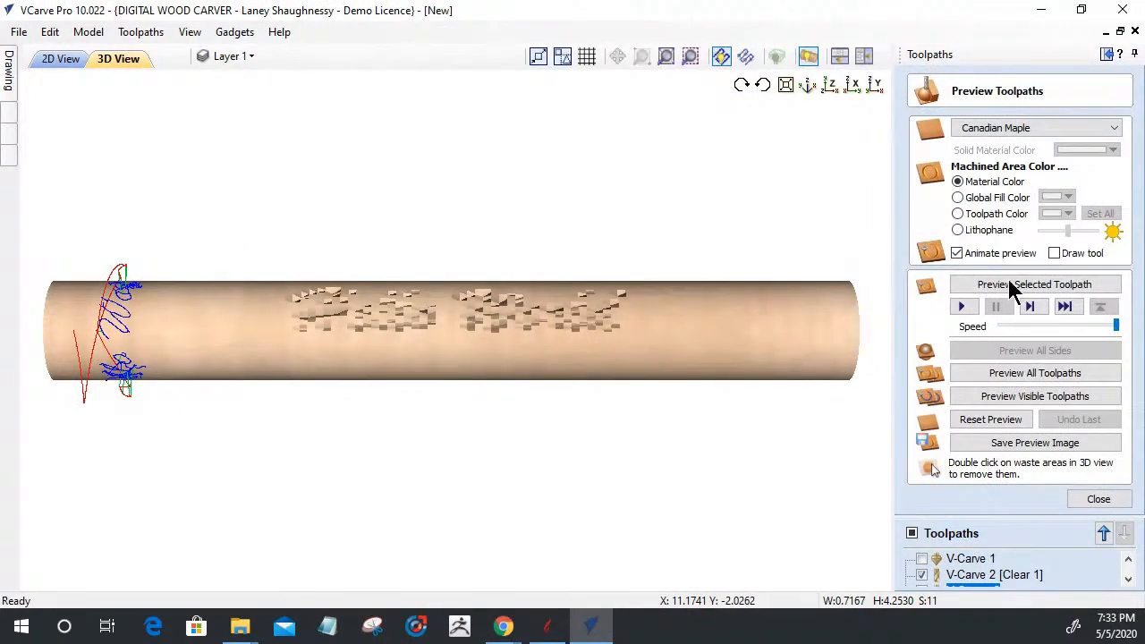
{"action": "left_click", "coordinate": [1013, 286]}
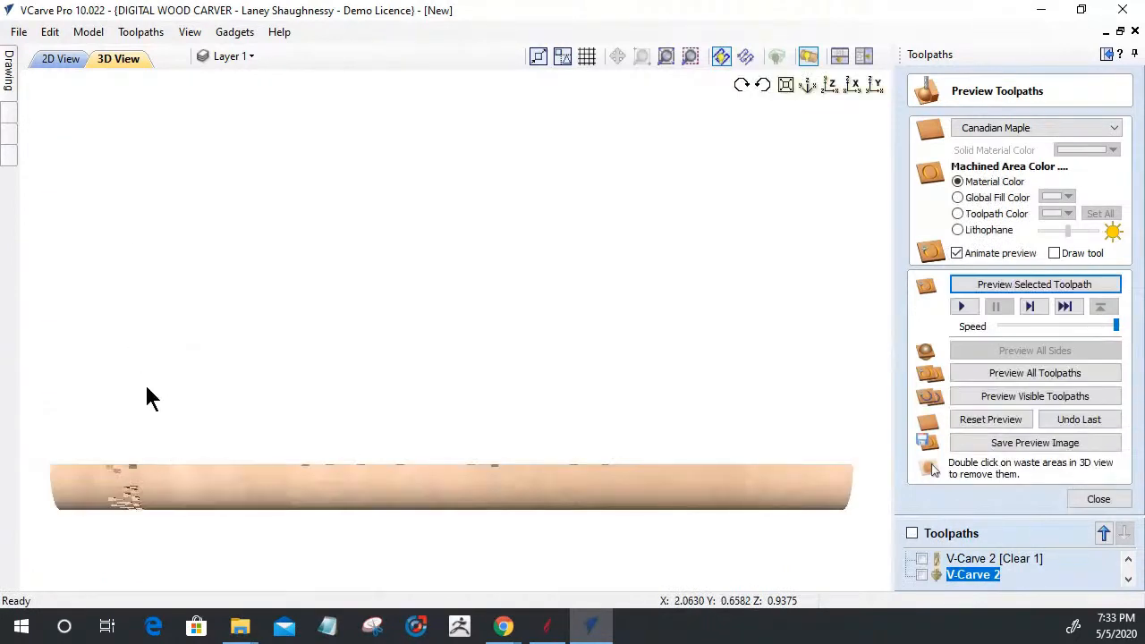
Step: View the cylinder from above, rotate it both ways to inspect the wrapped text, and unwrap the preview flat
{"action": "left_click", "coordinate": [826, 87]}
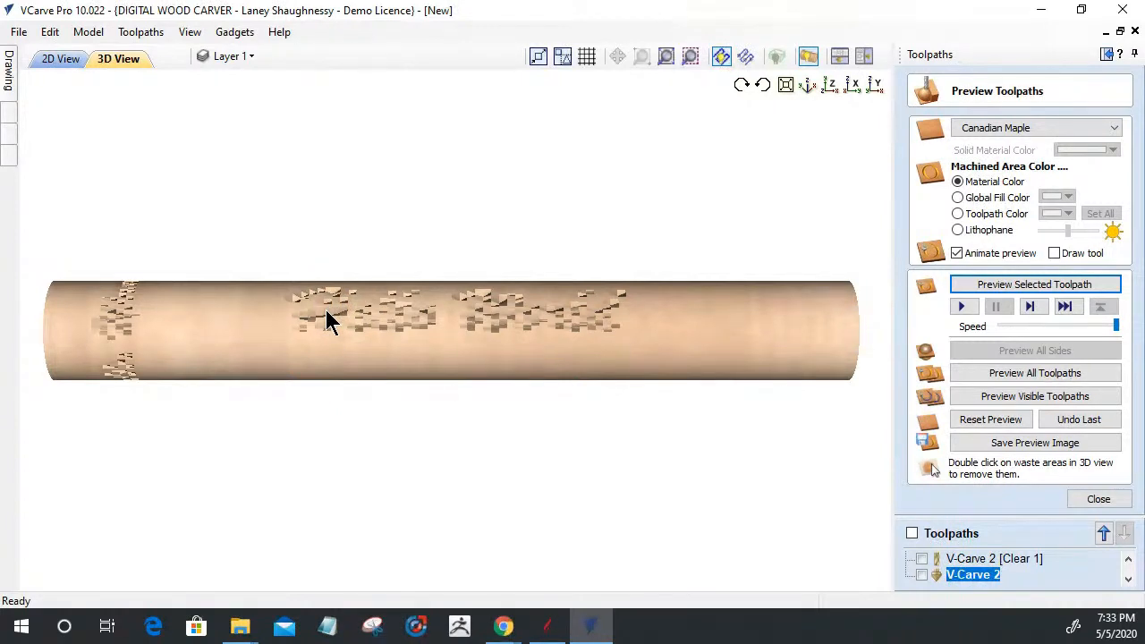
{"action": "left_click", "coordinate": [747, 88]}
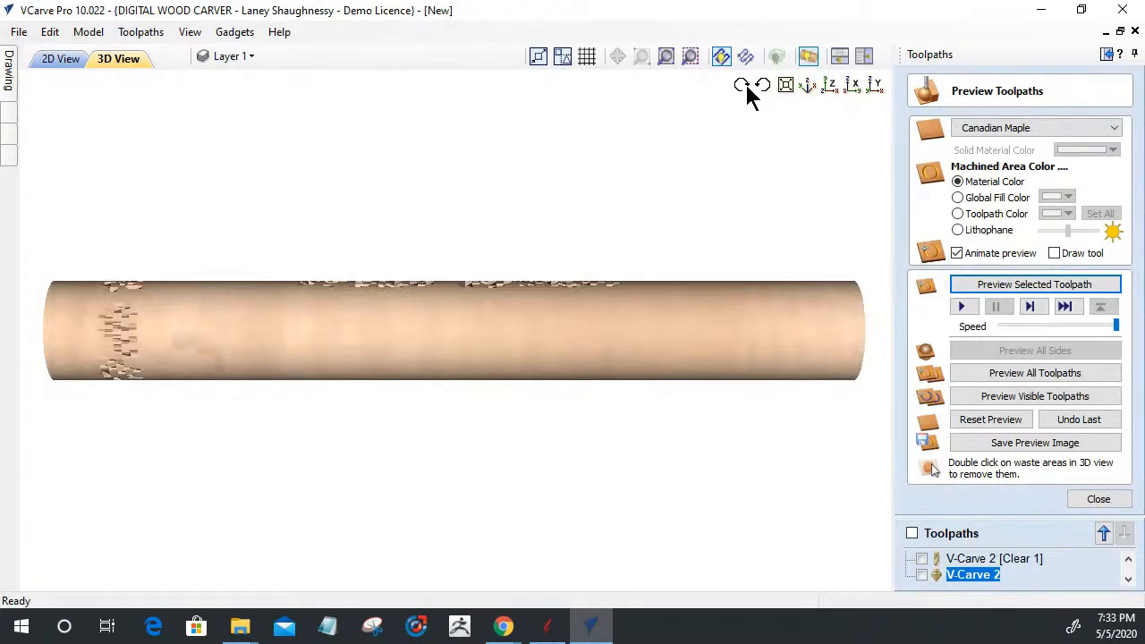
{"action": "left_click", "coordinate": [747, 87]}
{"action": "left_click", "coordinate": [760, 85]}
{"action": "left_click", "coordinate": [761, 85]}
{"action": "left_click", "coordinate": [760, 85]}
{"action": "left_click", "coordinate": [760, 85]}
{"action": "left_click", "coordinate": [760, 85]}
{"action": "left_click", "coordinate": [761, 85]}
{"action": "left_click", "coordinate": [761, 87]}
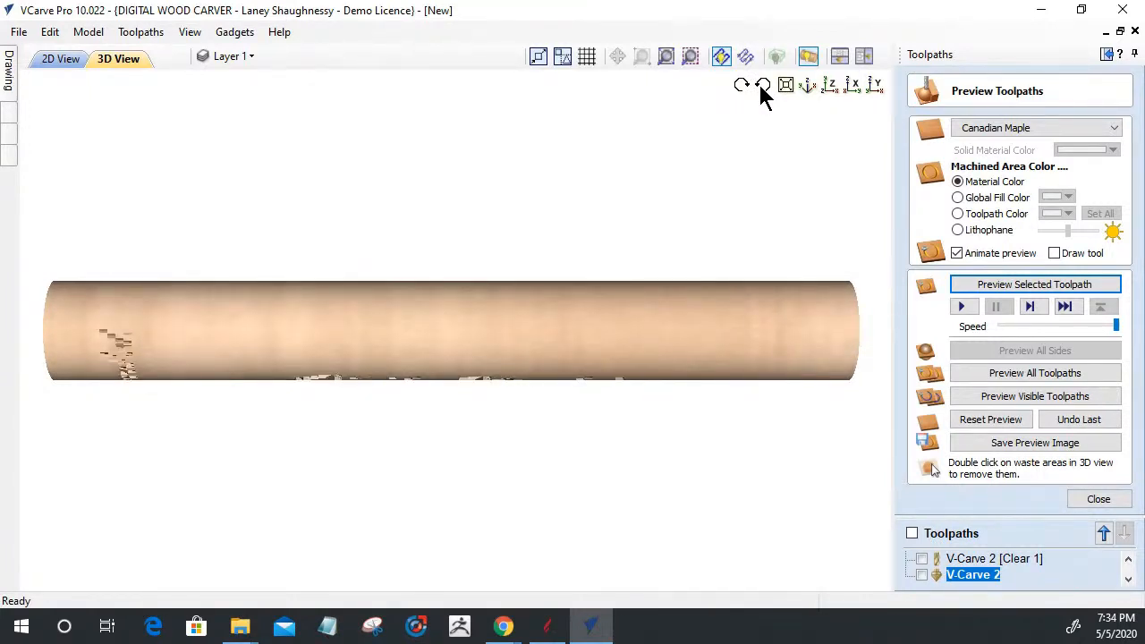
{"action": "left_click", "coordinate": [808, 59]}
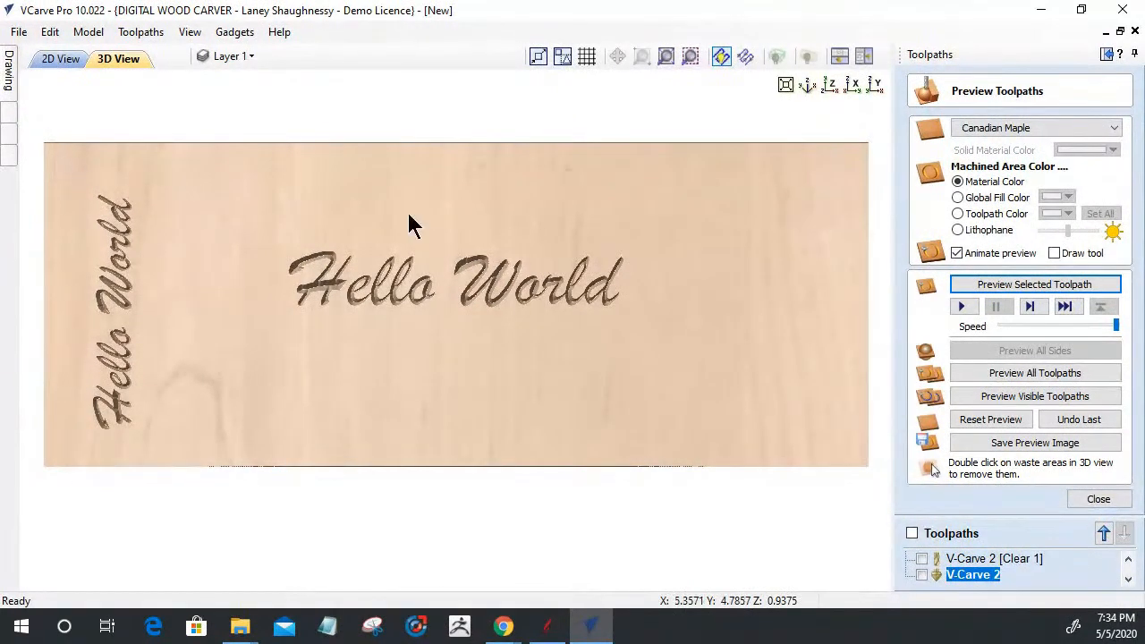
Step: Delete both Hello World texts from the 2D layout
{"action": "left_click", "coordinate": [56, 57]}
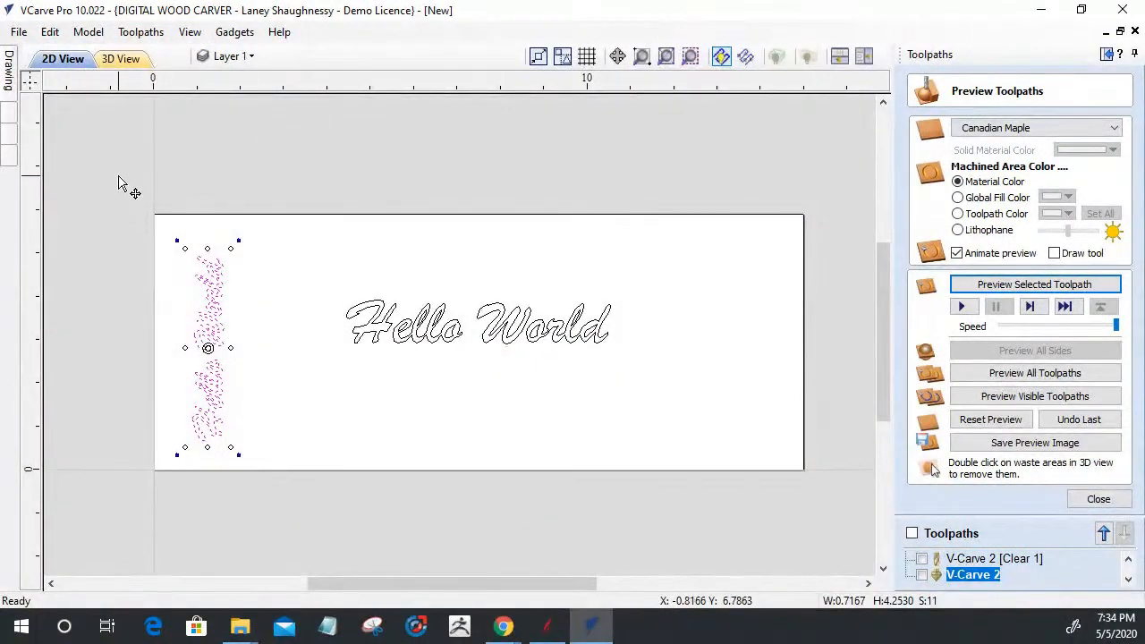
{"action": "key", "text": "ctrl+a"}
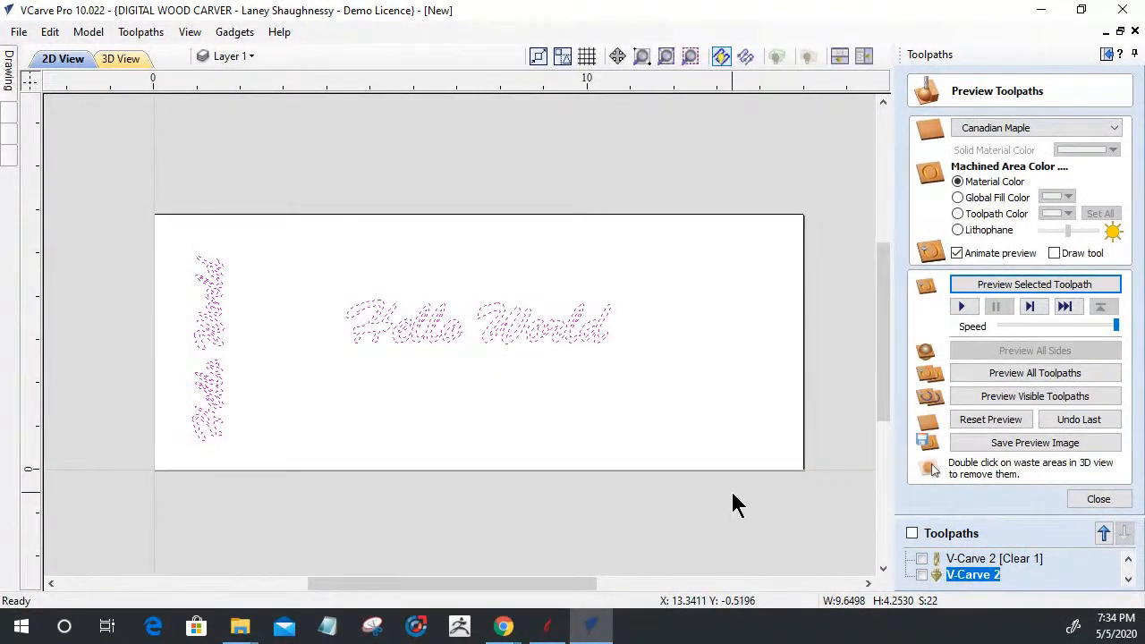
{"action": "key", "text": "Delete"}
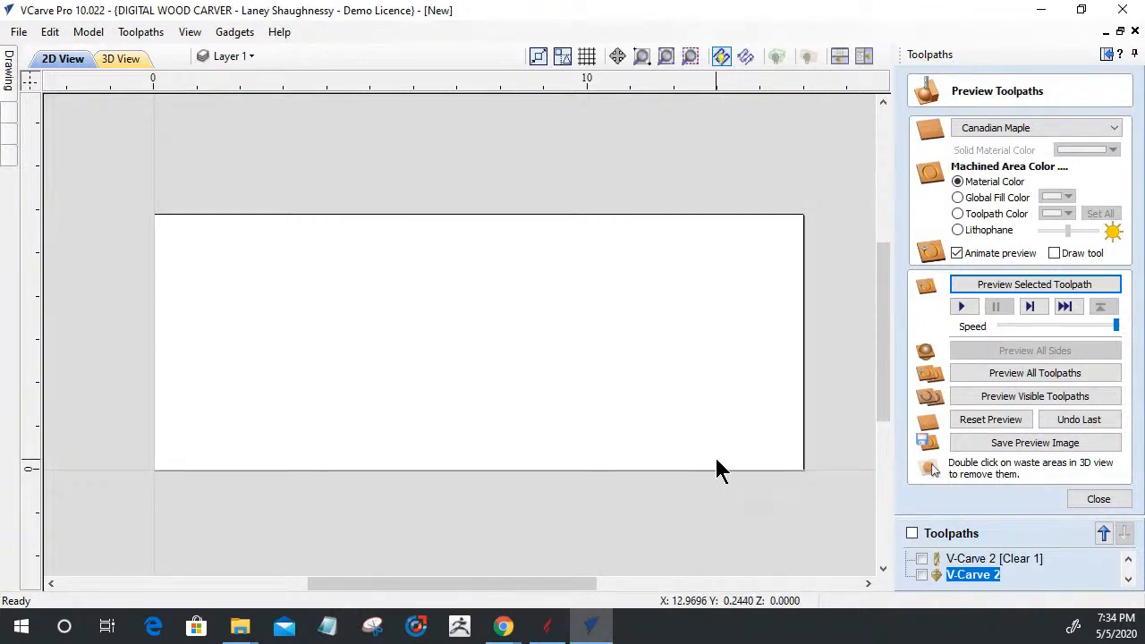
{"action": "scroll", "coordinate": [707, 456], "scroll_direction": "down", "scroll_amount": 4}
{"action": "scroll", "coordinate": [571, 360], "scroll_direction": "up", "scroll_amount": 3}
{"action": "scroll", "coordinate": [570, 358], "scroll_direction": "down", "scroll_amount": 2}
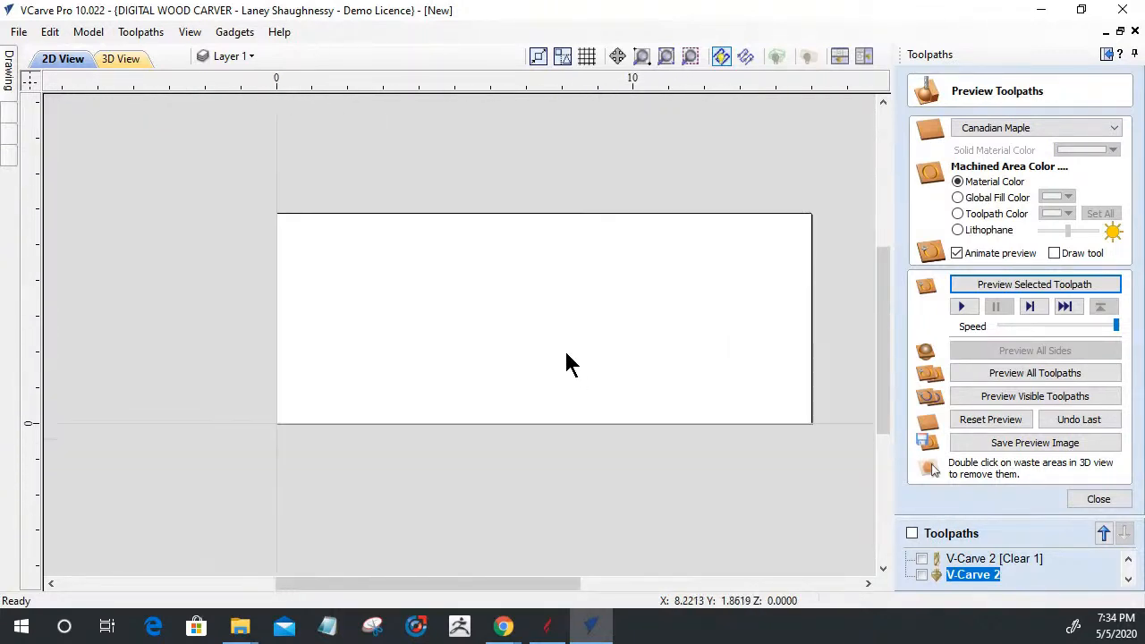
{"action": "scroll", "coordinate": [780, 293], "scroll_direction": "up", "scroll_amount": 2}
{"action": "scroll", "coordinate": [667, 308], "scroll_direction": "down", "scroll_amount": 1}
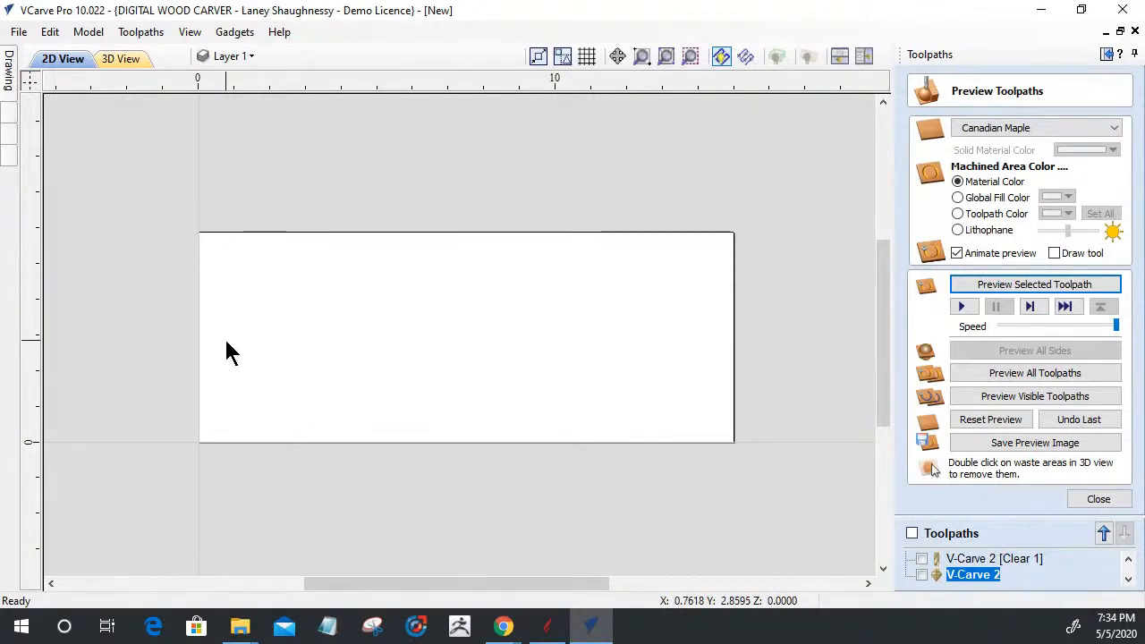
Step: Place the plain flying duck model from the Animals clipart on the stock, accepting the automatic modeling plane correction
{"action": "mouse_move", "coordinate": [7, 70]}
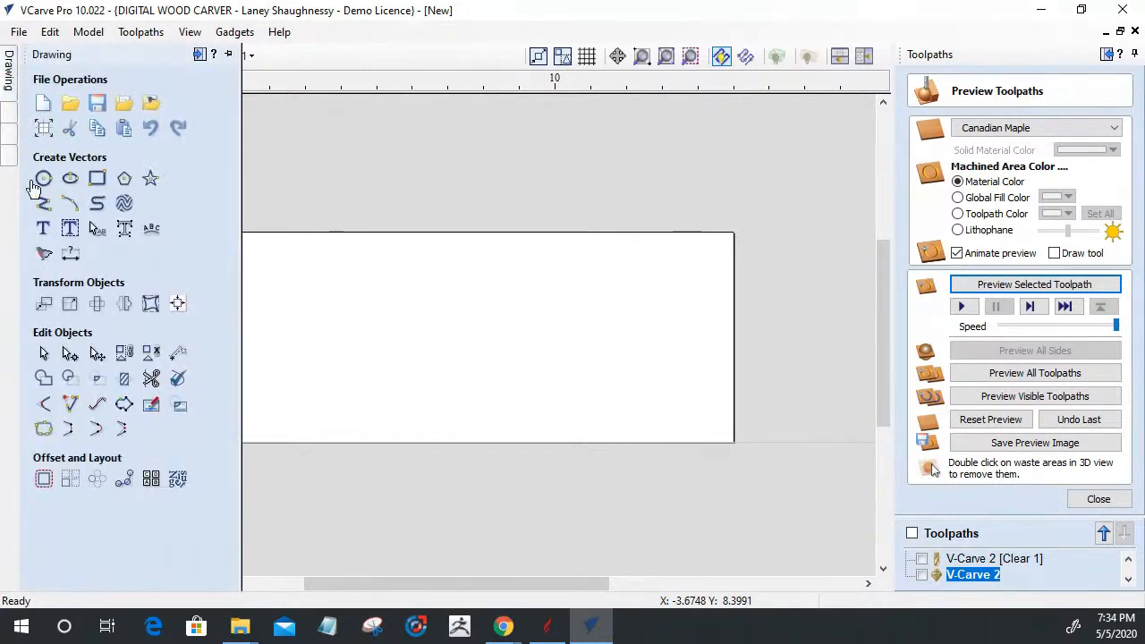
{"action": "mouse_move", "coordinate": [9, 122]}
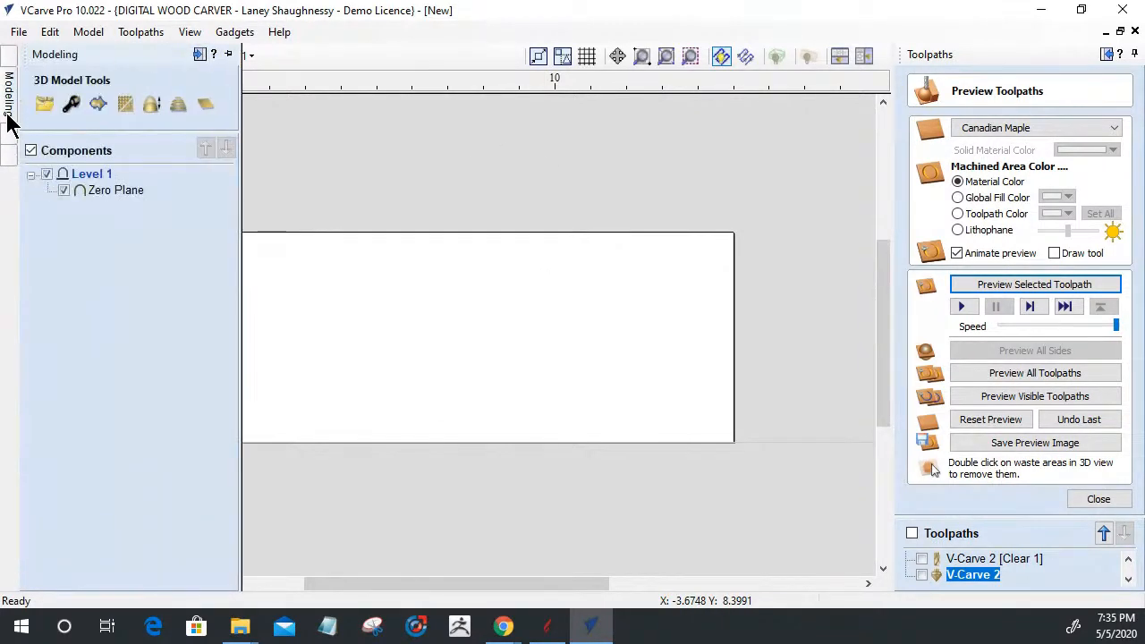
{"action": "mouse_move", "coordinate": [7, 148]}
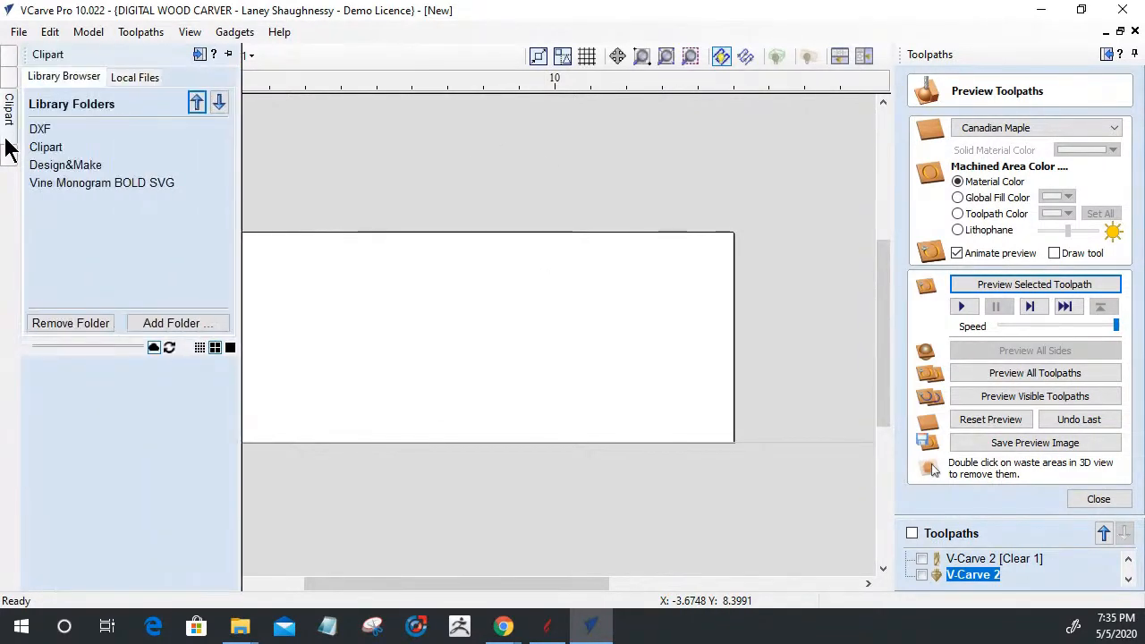
{"action": "left_click", "coordinate": [52, 149]}
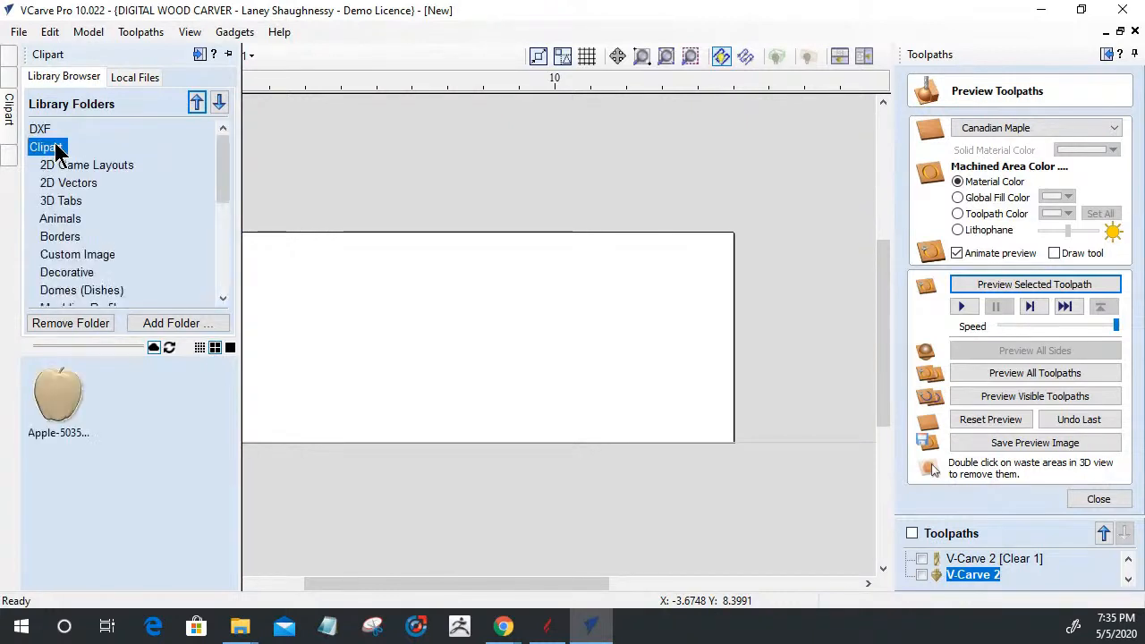
{"action": "left_click", "coordinate": [59, 223]}
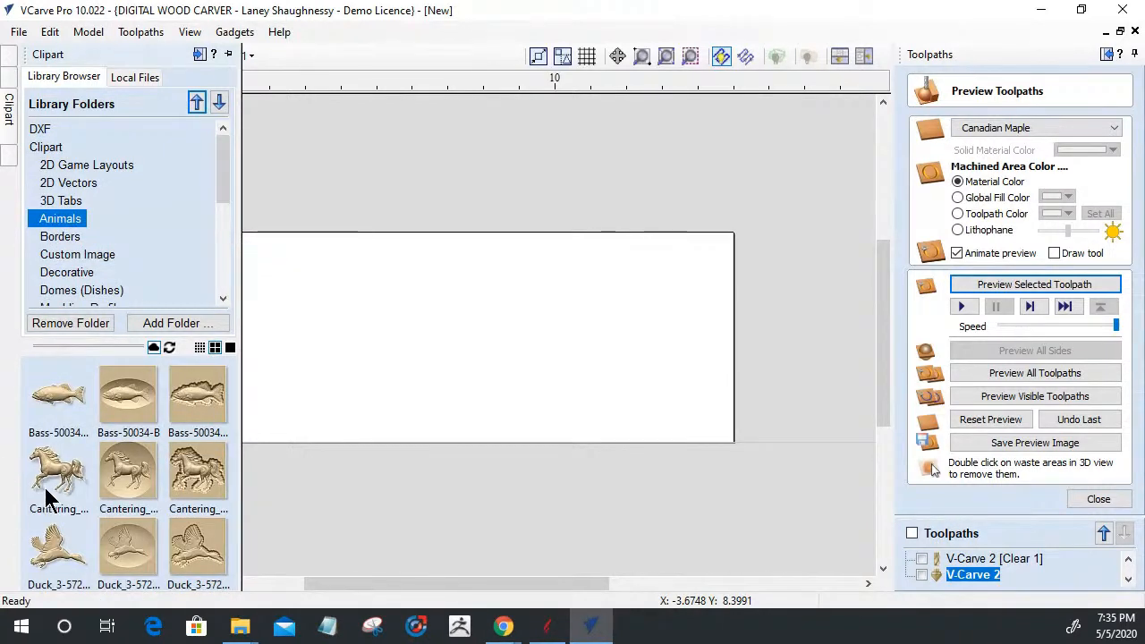
{"action": "left_click", "coordinate": [47, 562]}
{"action": "left_click_drag", "start_coordinate": [46, 562], "coordinate": [528, 349]}
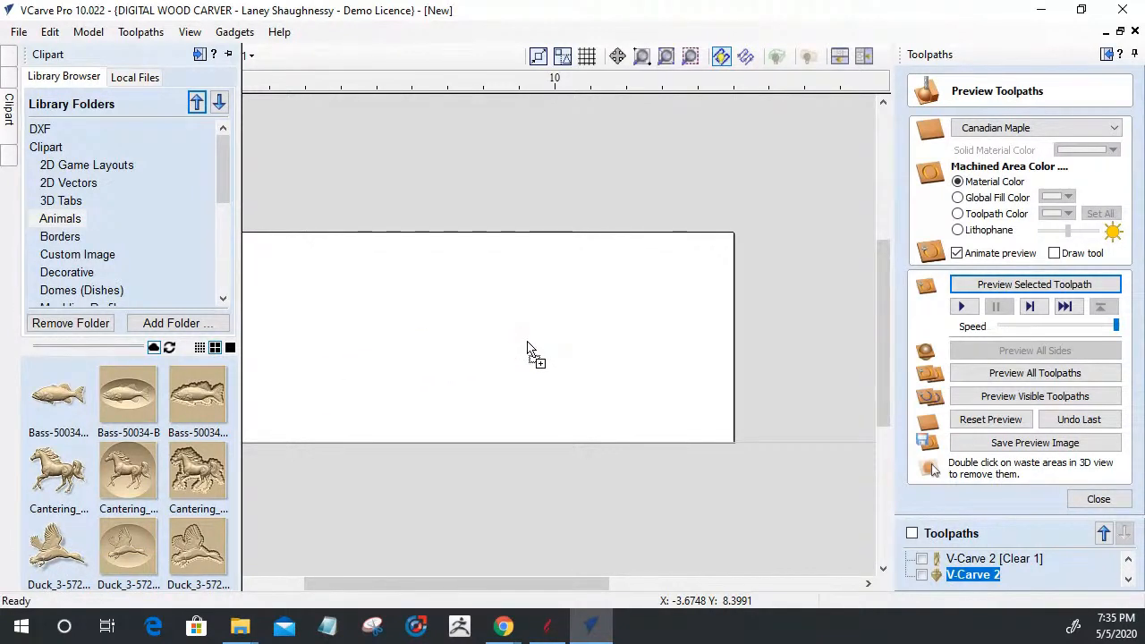
{"action": "left_click_drag", "start_coordinate": [528, 349], "coordinate": [491, 352]}
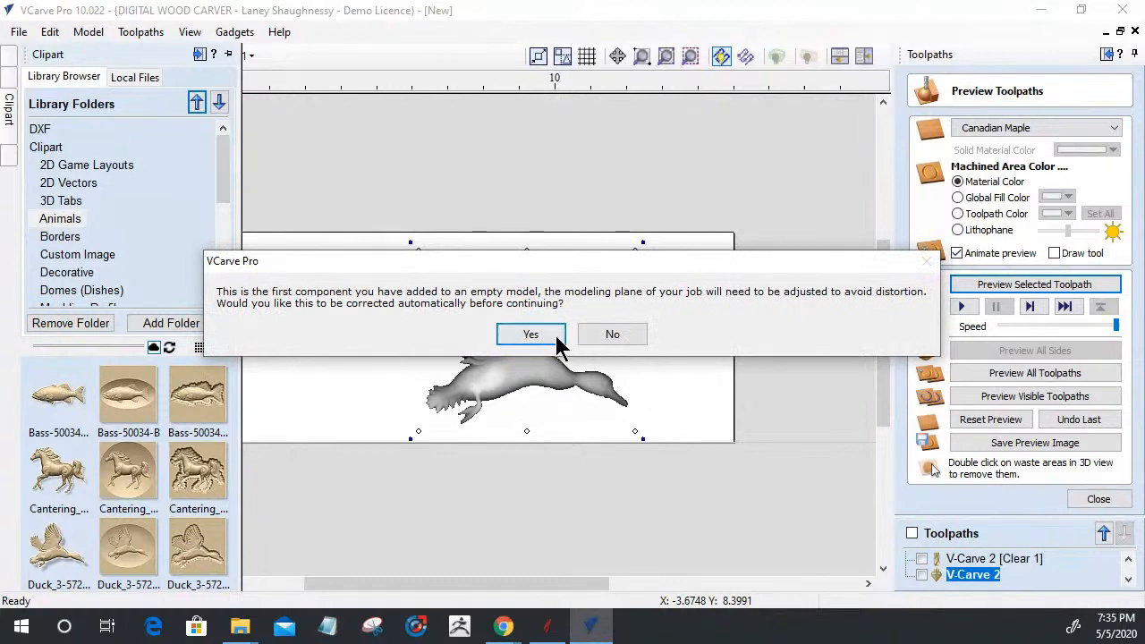
{"action": "left_click", "coordinate": [528, 335]}
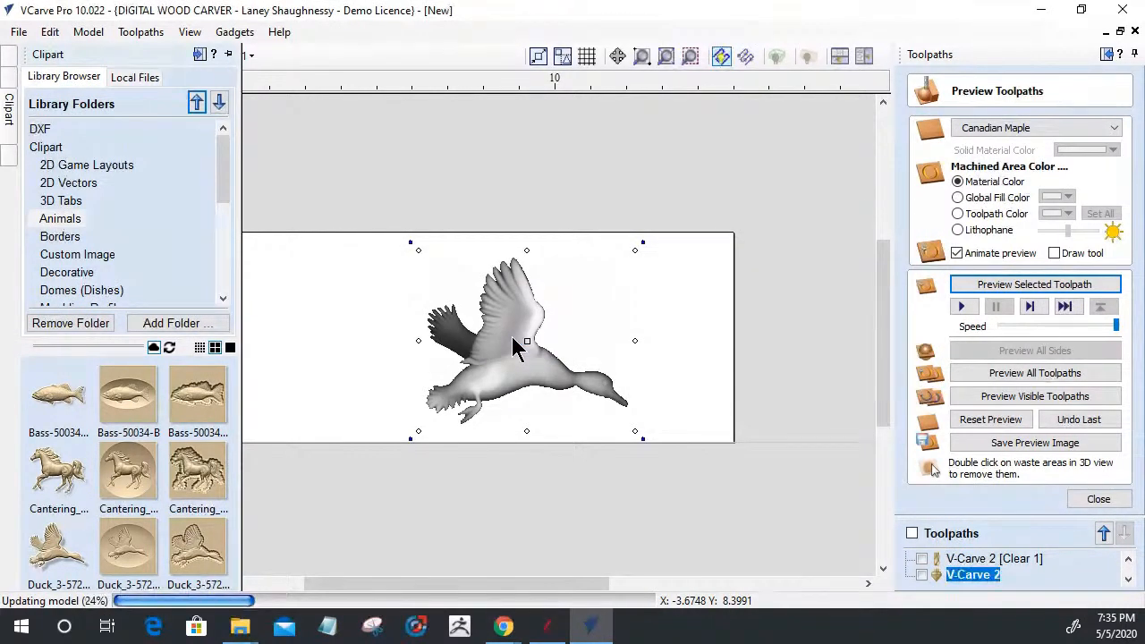
{"action": "left_click", "coordinate": [331, 49]}
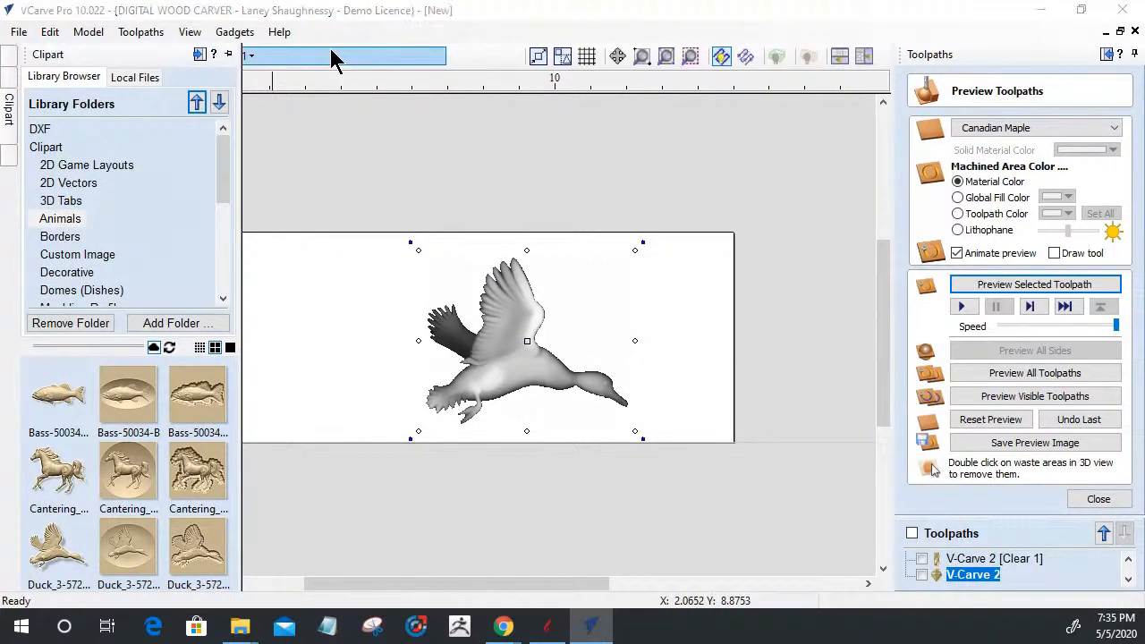
Step: Show the duck model in 3D, wrap it around the cylinder, and rotate the cylinder to inspect how it wraps
{"action": "left_click", "coordinate": [118, 59]}
{"action": "left_click_drag", "start_coordinate": [485, 448], "coordinate": [509, 392]}
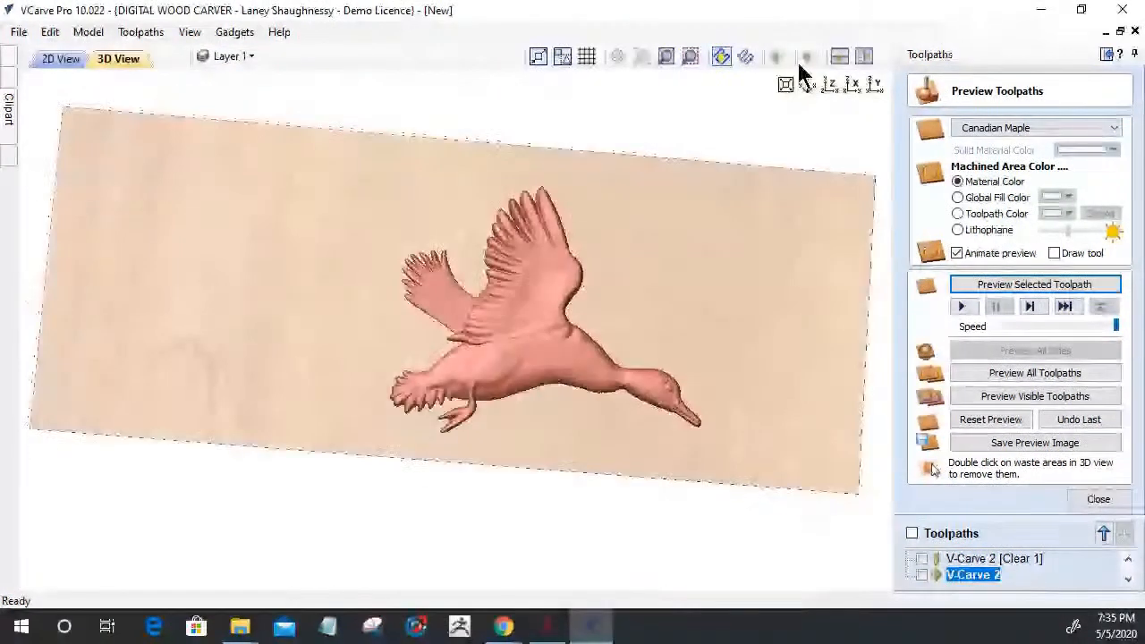
{"action": "left_click", "coordinate": [805, 59]}
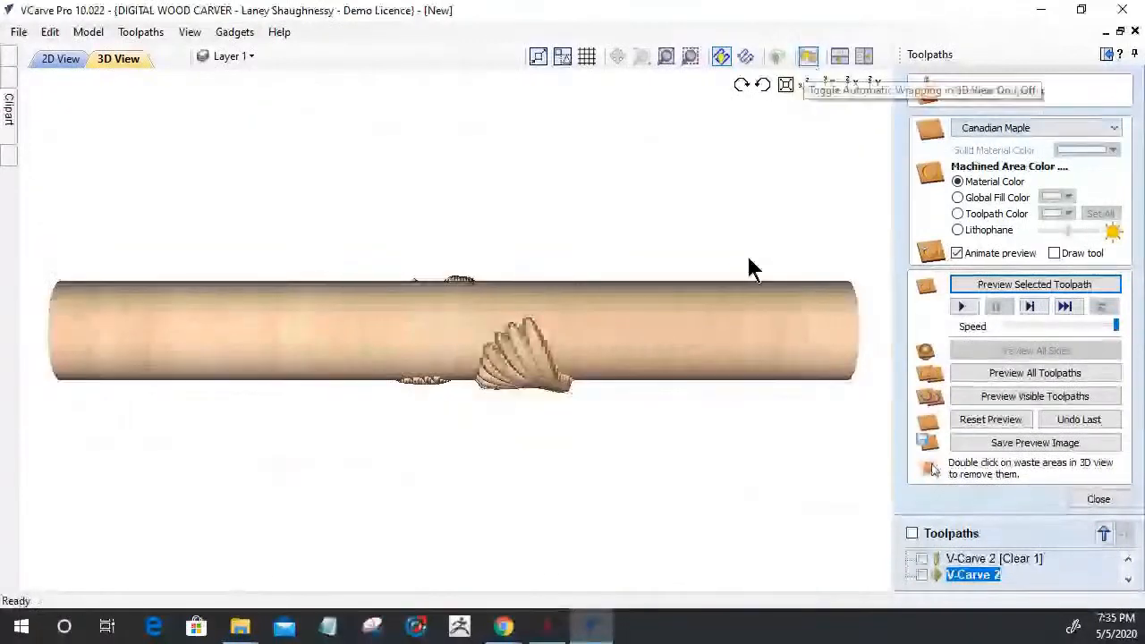
{"action": "left_click_drag", "start_coordinate": [549, 397], "coordinate": [337, 287]}
{"action": "left_click", "coordinate": [741, 85]}
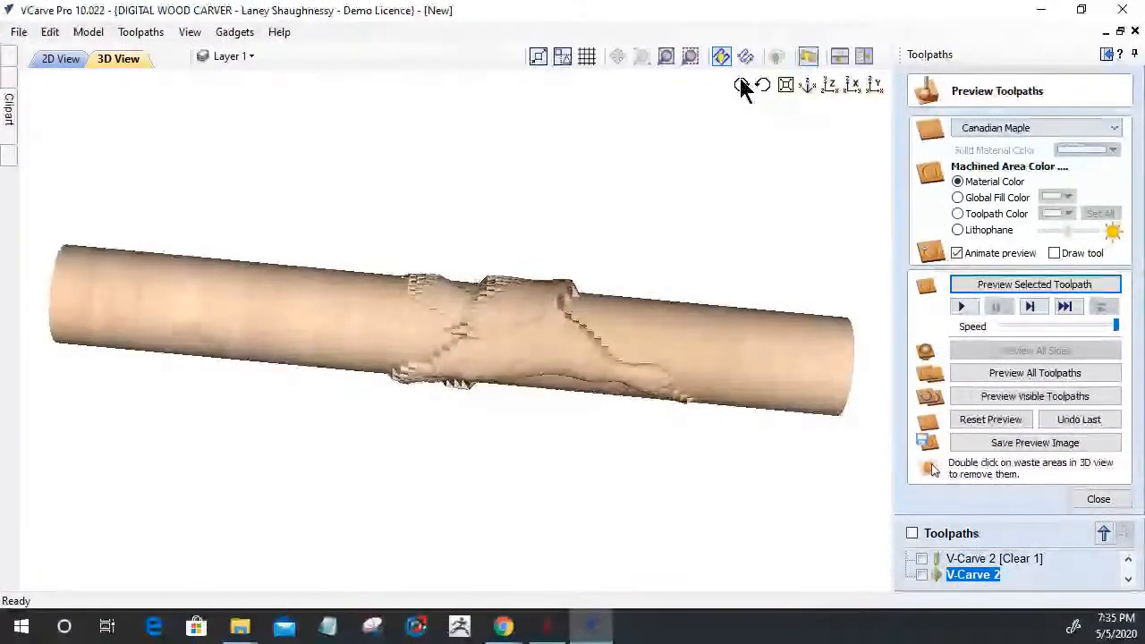
{"action": "left_click", "coordinate": [741, 85]}
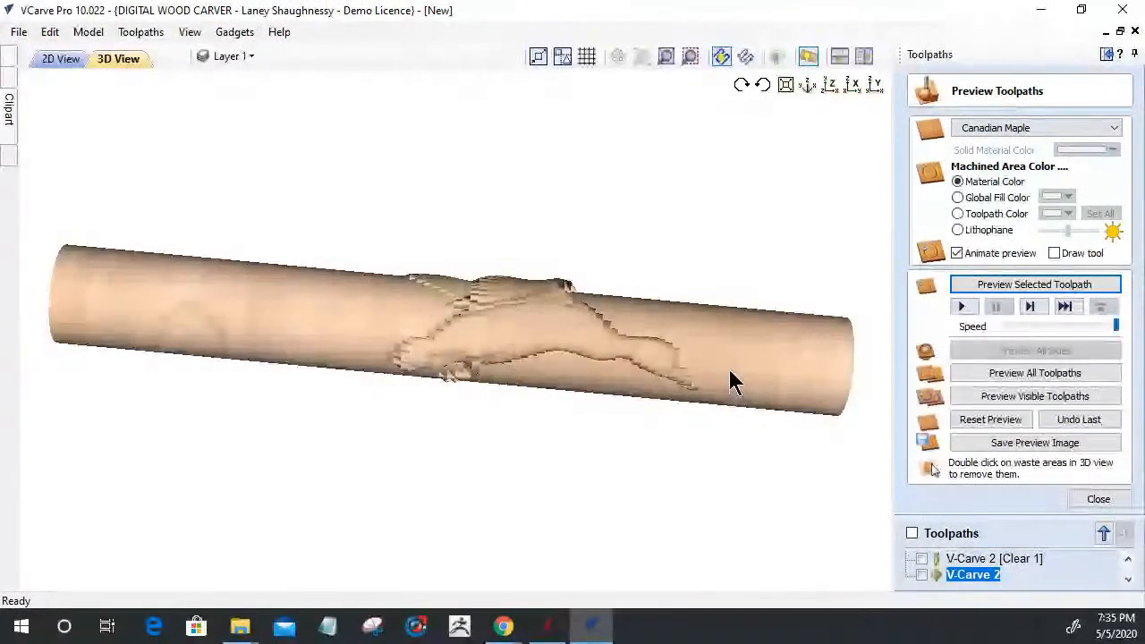
{"action": "left_click", "coordinate": [828, 88]}
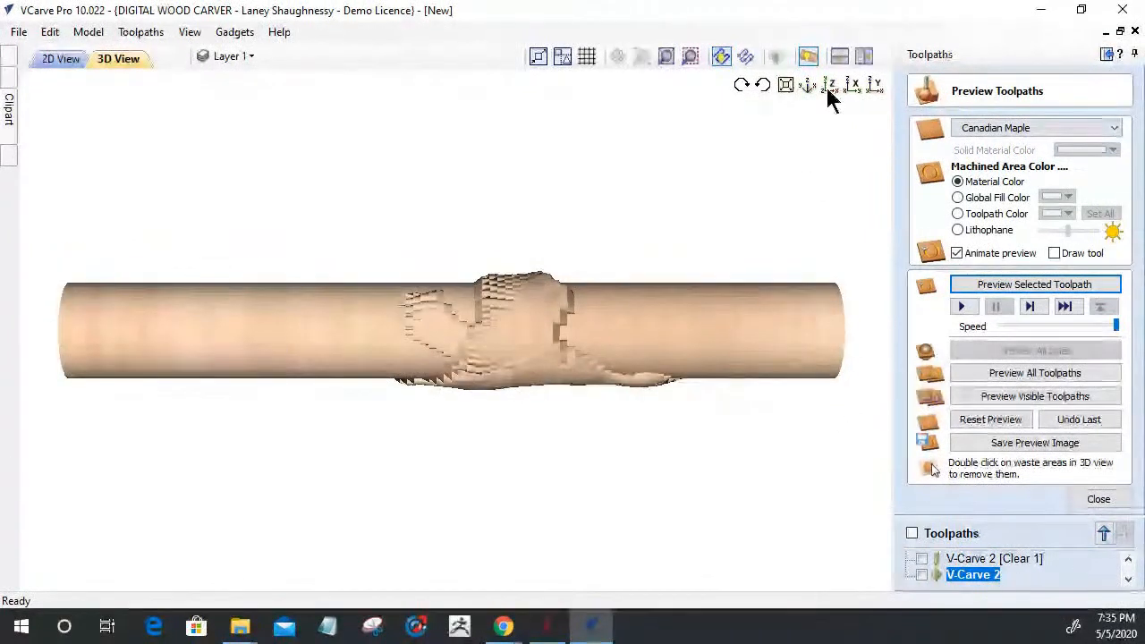
{"action": "left_click", "coordinate": [745, 83]}
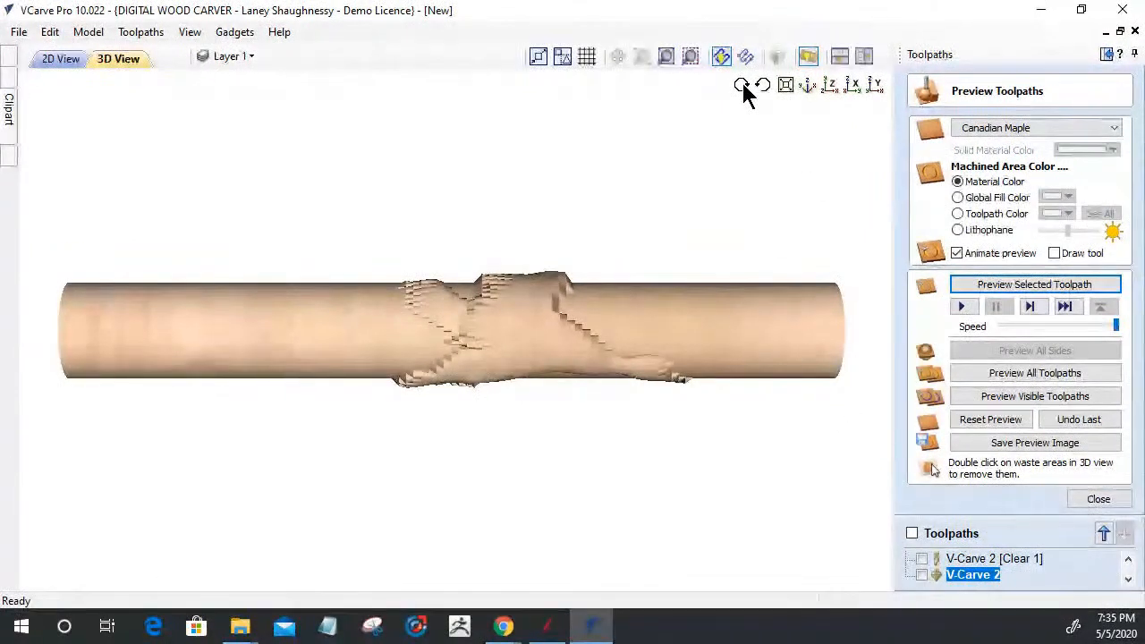
{"action": "left_click", "coordinate": [744, 83]}
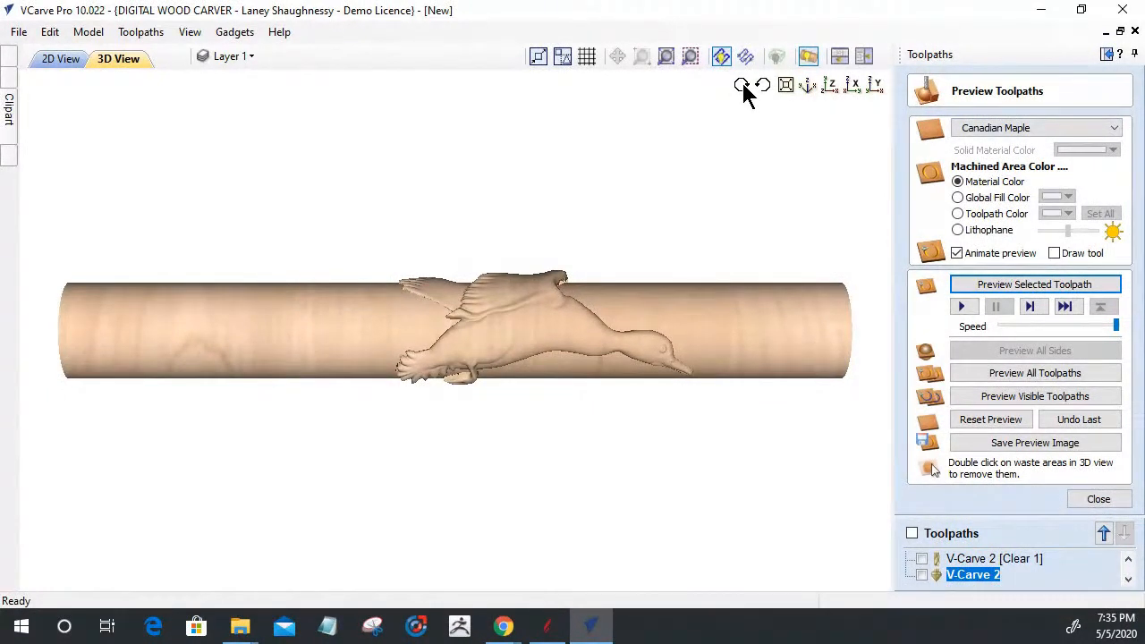
{"action": "left_click", "coordinate": [761, 81]}
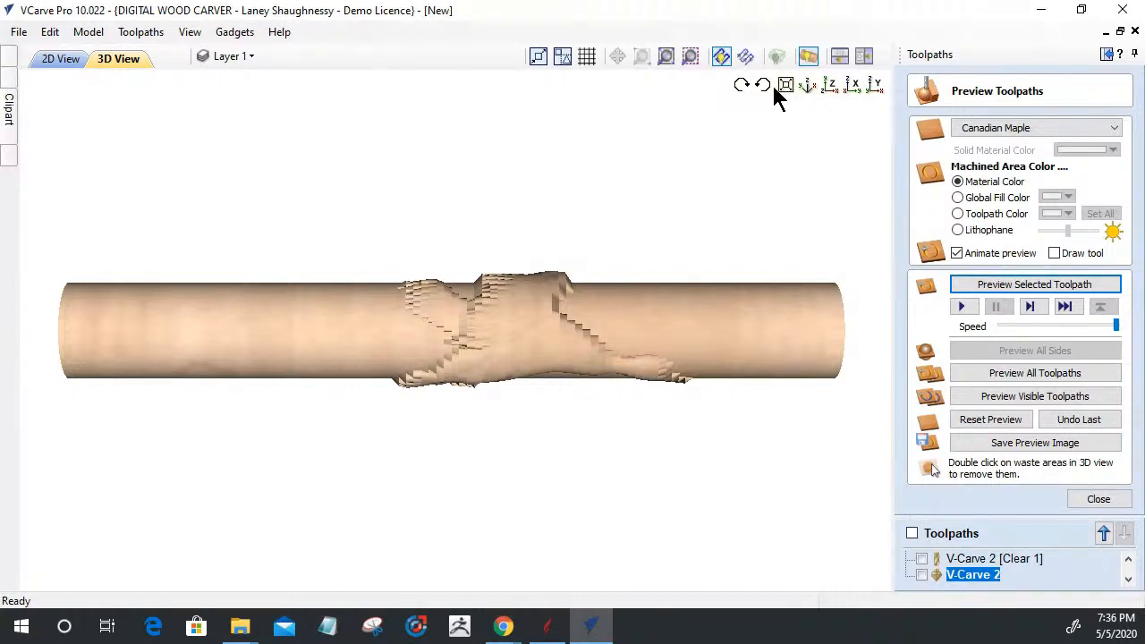
Step: Unwrap the duck model to a flat sheet and examine its relief from several angles
{"action": "left_click", "coordinate": [808, 56]}
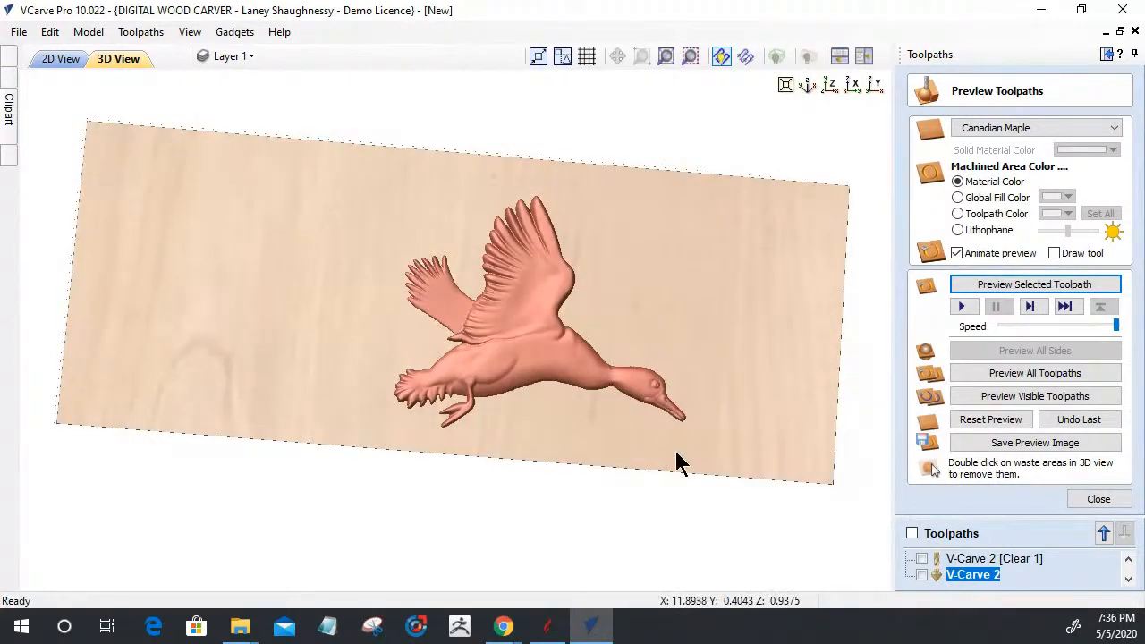
{"action": "left_click_drag", "start_coordinate": [690, 426], "coordinate": [554, 392]}
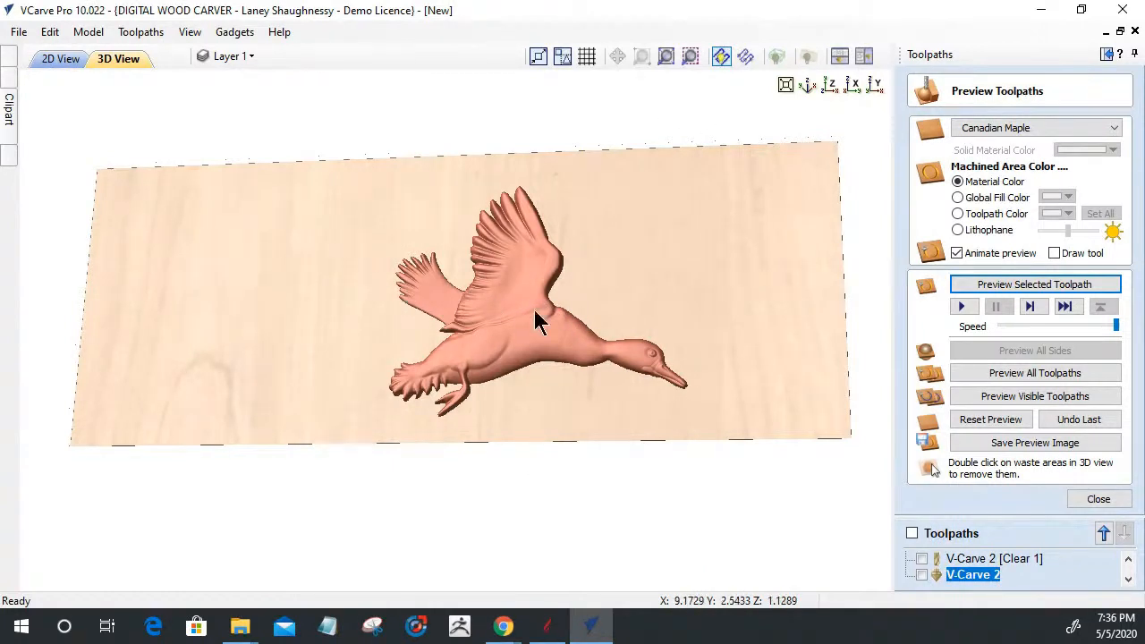
{"action": "left_click_drag", "start_coordinate": [493, 422], "coordinate": [492, 338]}
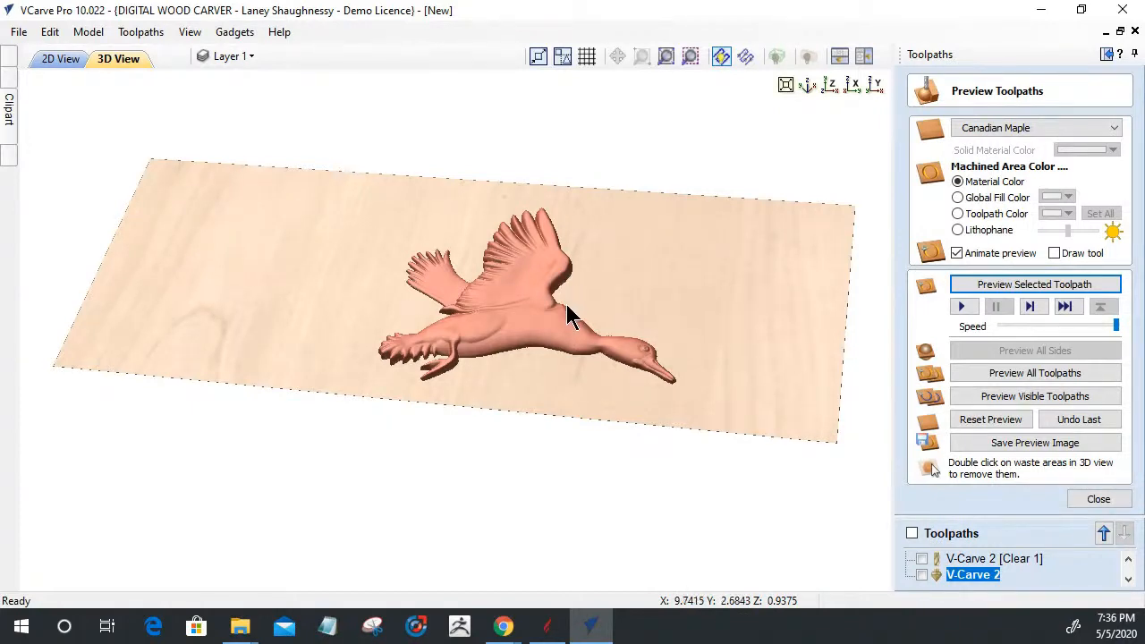
Step: Set the material diameter to 1 inch, wrap the duck around the cylinder, and apply the setup with all toolpaths recalculated
{"action": "left_click", "coordinate": [1099, 499]}
{"action": "left_click", "coordinate": [939, 114]}
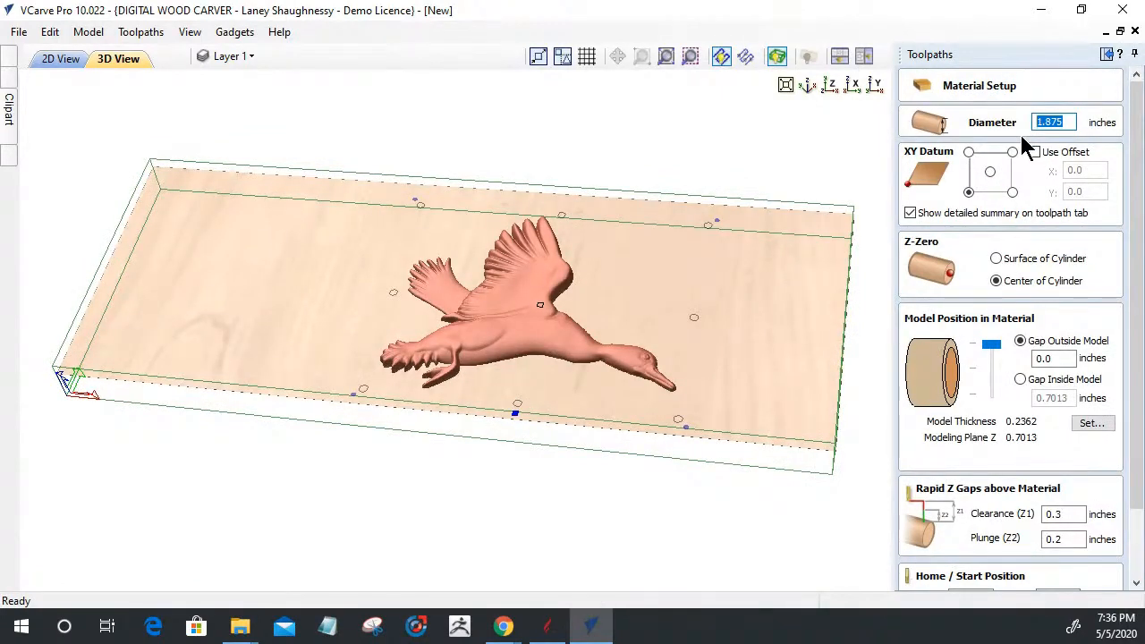
{"action": "type", "text": "1"}
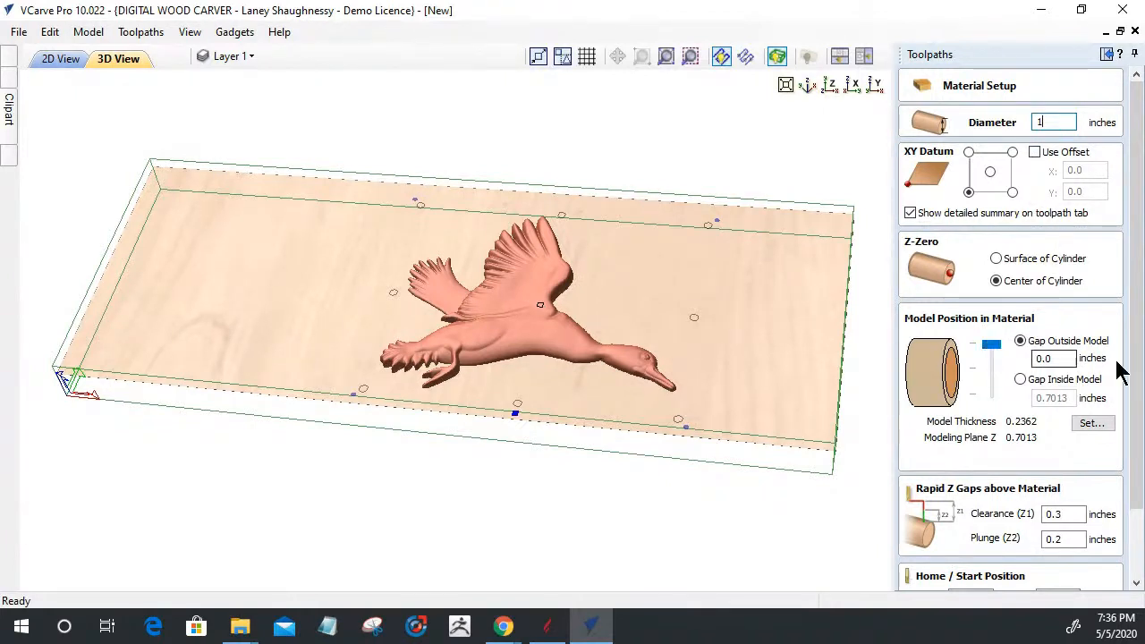
{"action": "left_click_drag", "start_coordinate": [1134, 359], "coordinate": [1119, 506]}
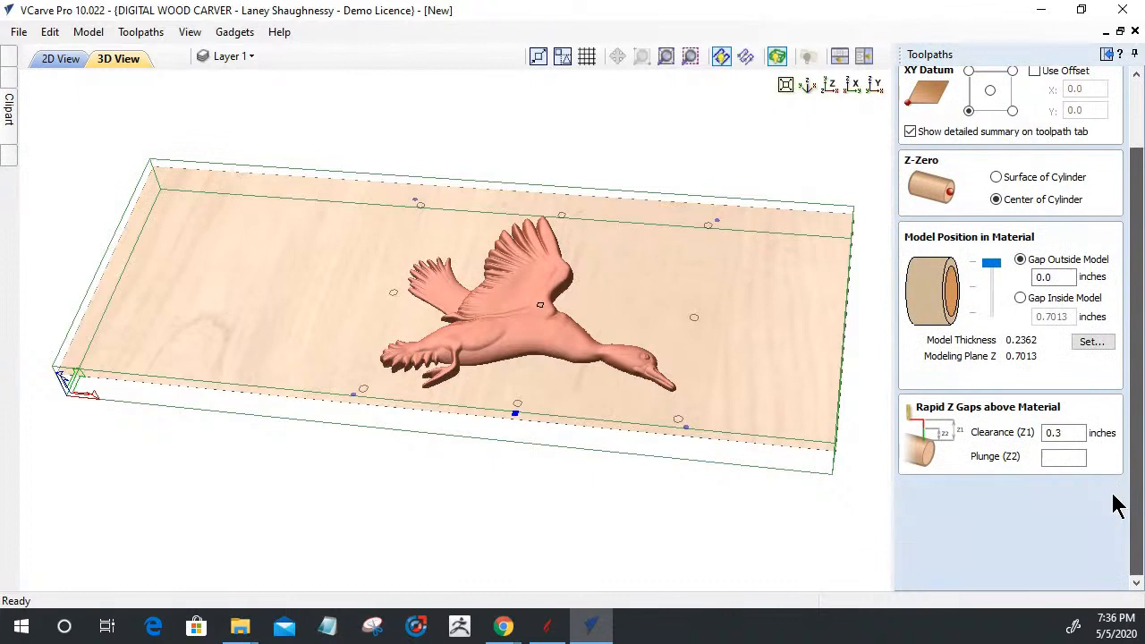
{"action": "left_click", "coordinate": [932, 576]}
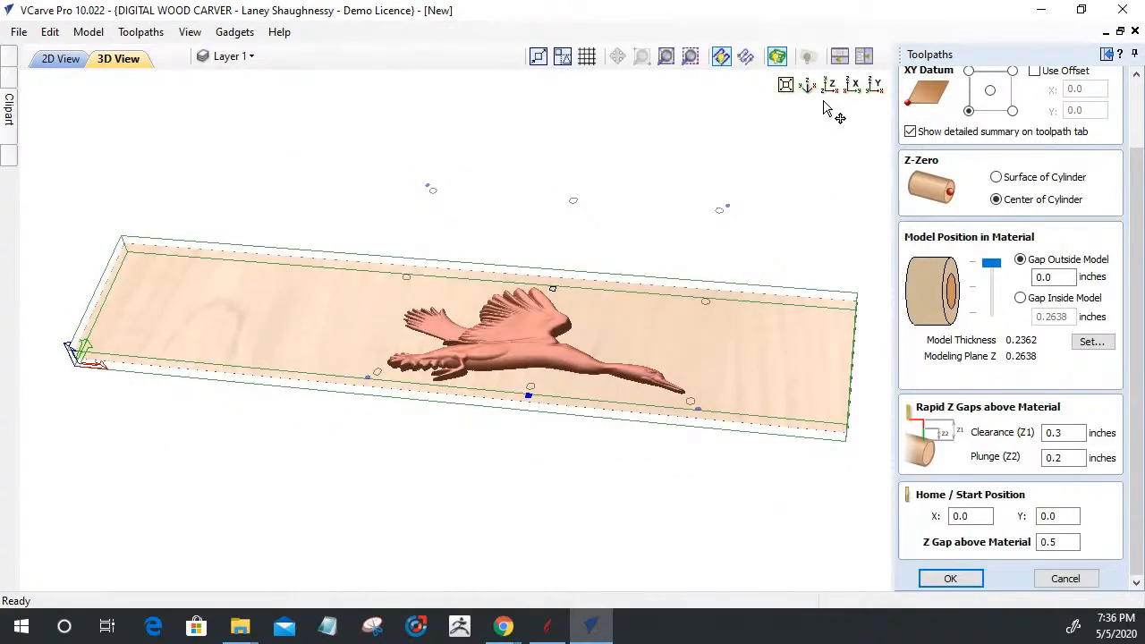
{"action": "left_click", "coordinate": [806, 59]}
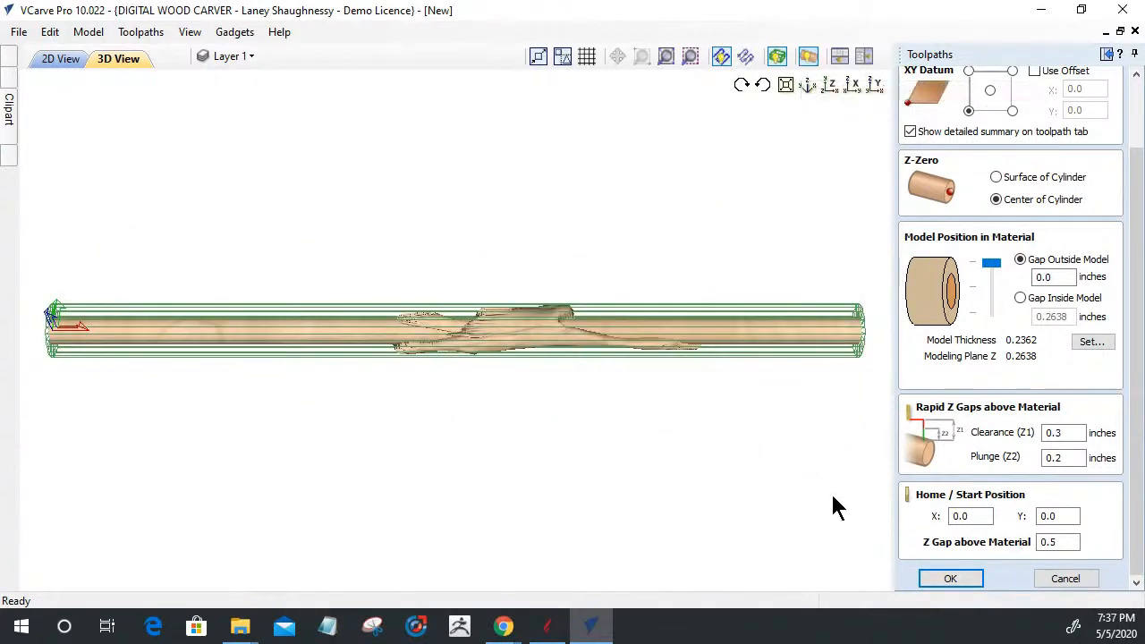
{"action": "left_click", "coordinate": [951, 579]}
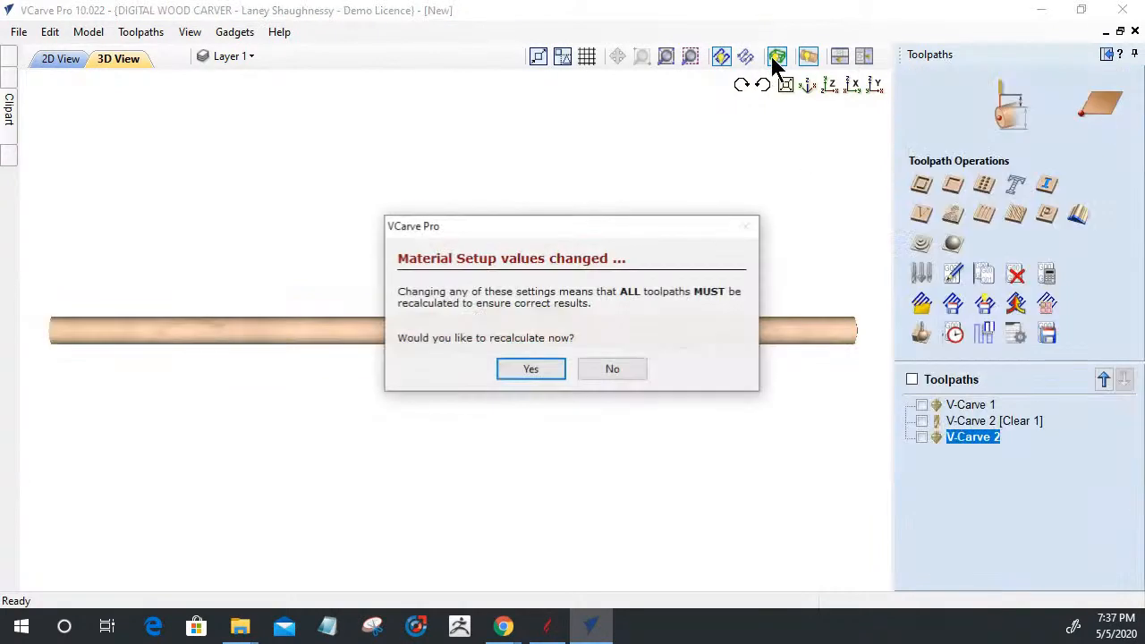
{"action": "key", "text": "Return"}
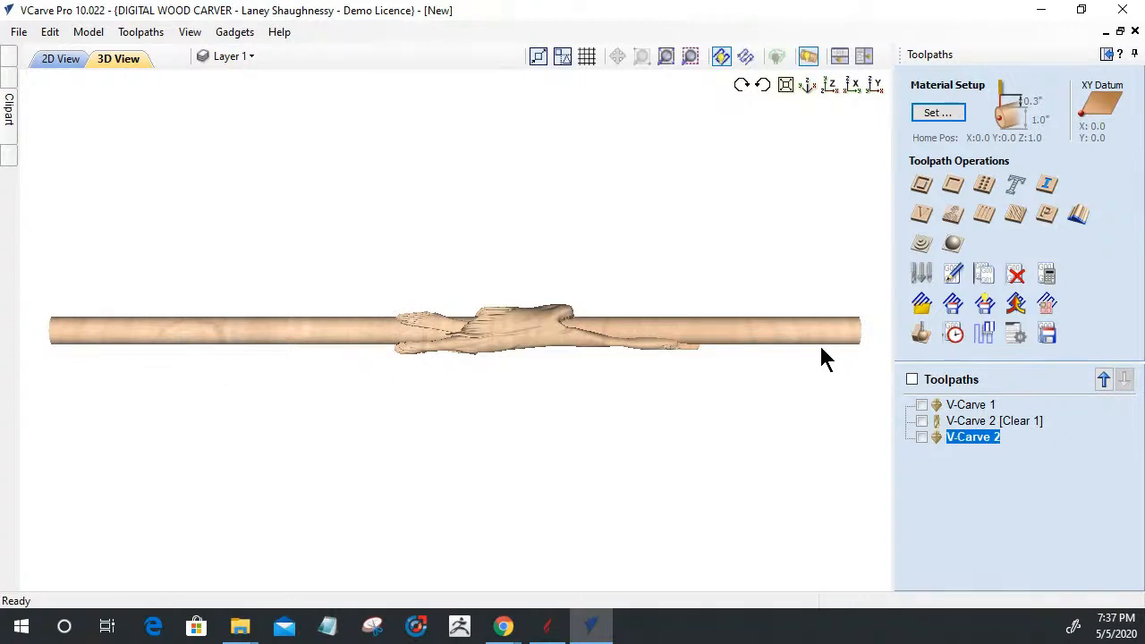
Step: Rotate the wrapped duck cylinder to inspect the relief, then unwrap it and examine the duck on the flat sheet
{"action": "left_click_drag", "start_coordinate": [641, 335], "coordinate": [360, 339]}
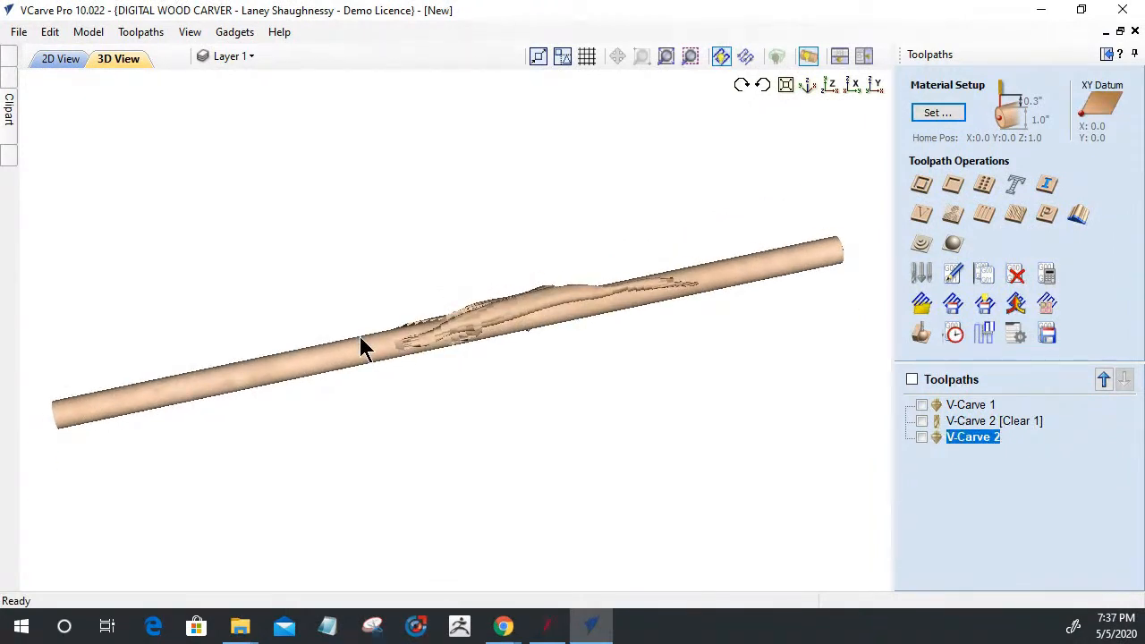
{"action": "left_click_drag", "start_coordinate": [758, 261], "coordinate": [740, 315]}
{"action": "left_click_drag", "start_coordinate": [344, 331], "coordinate": [587, 397]}
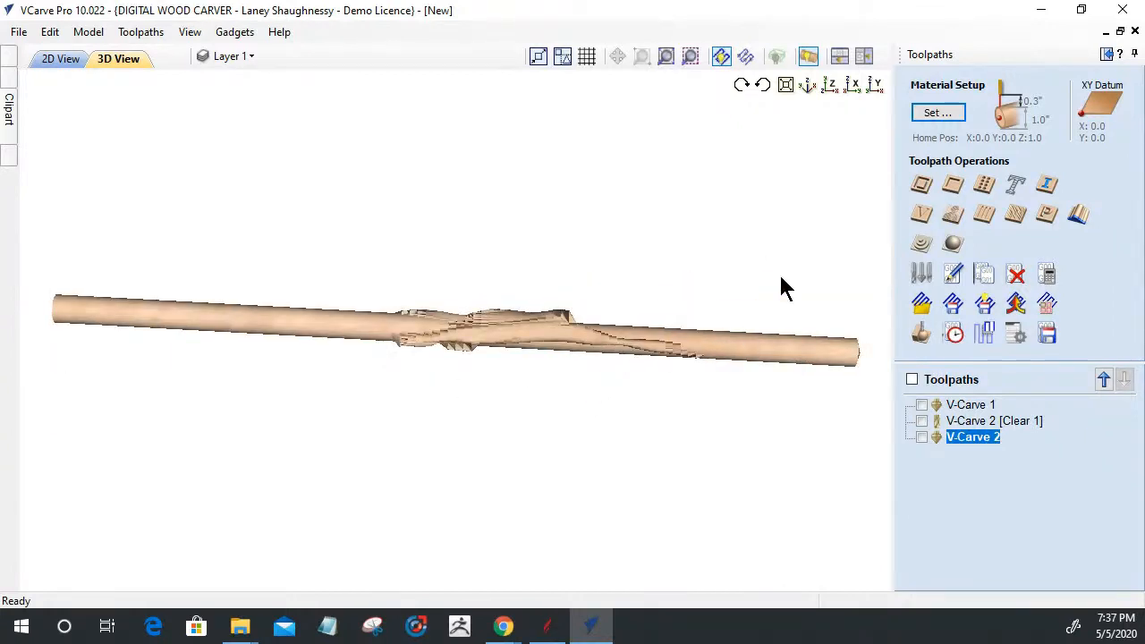
{"action": "left_click", "coordinate": [815, 57]}
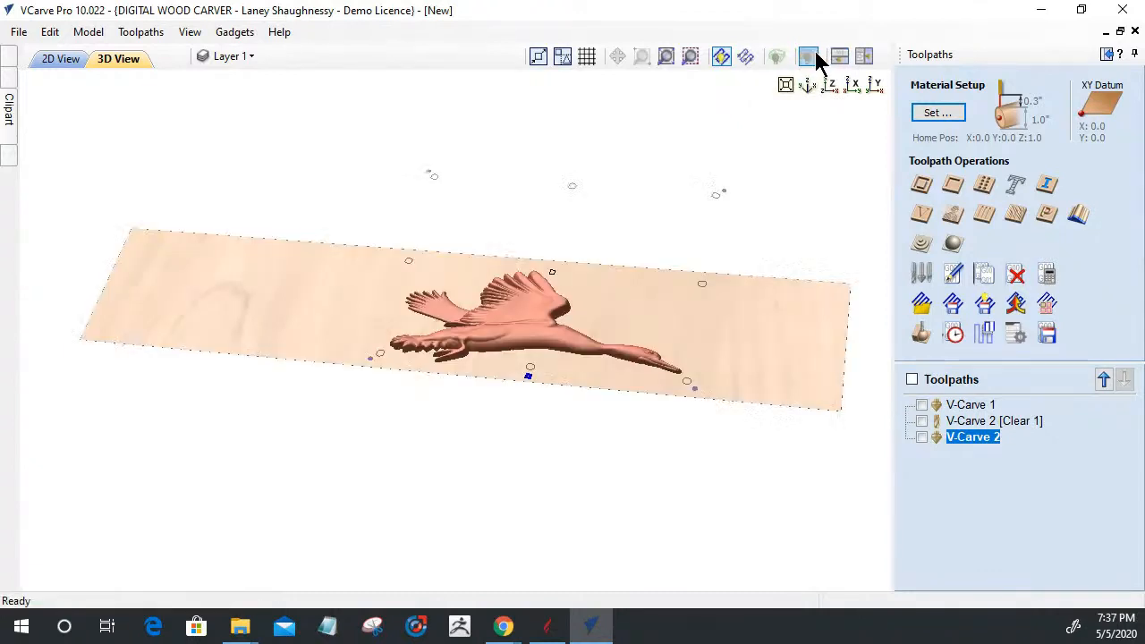
{"action": "left_click_drag", "start_coordinate": [509, 359], "coordinate": [516, 485]}
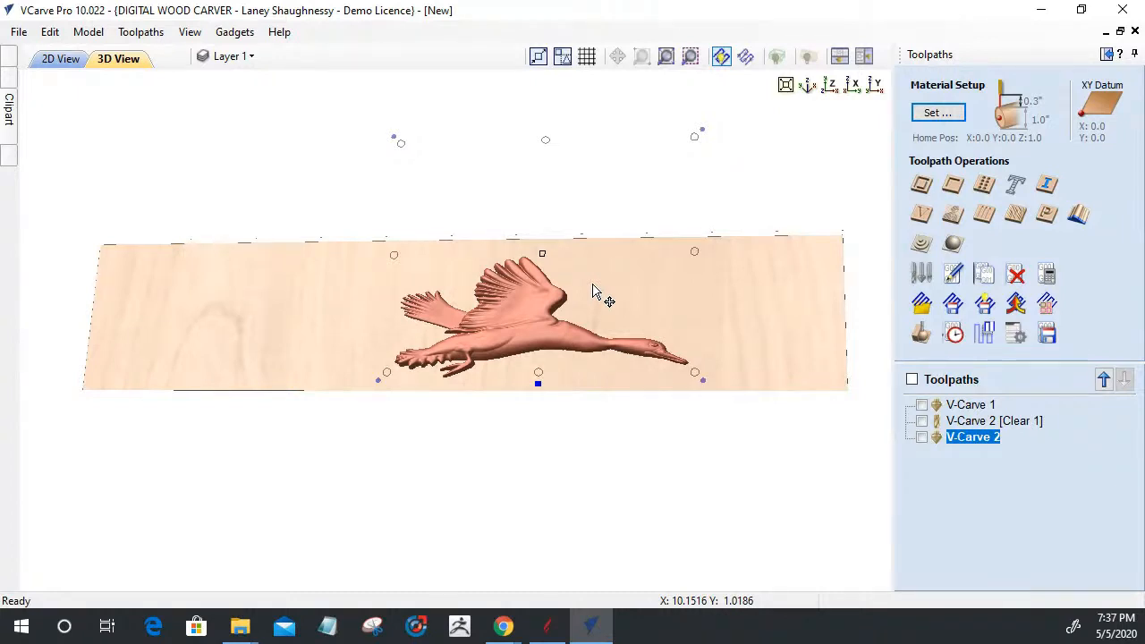
Step: Set the material diameter to 1.875 inches in the material setup, working from the 2D layout
{"action": "left_click", "coordinate": [68, 58]}
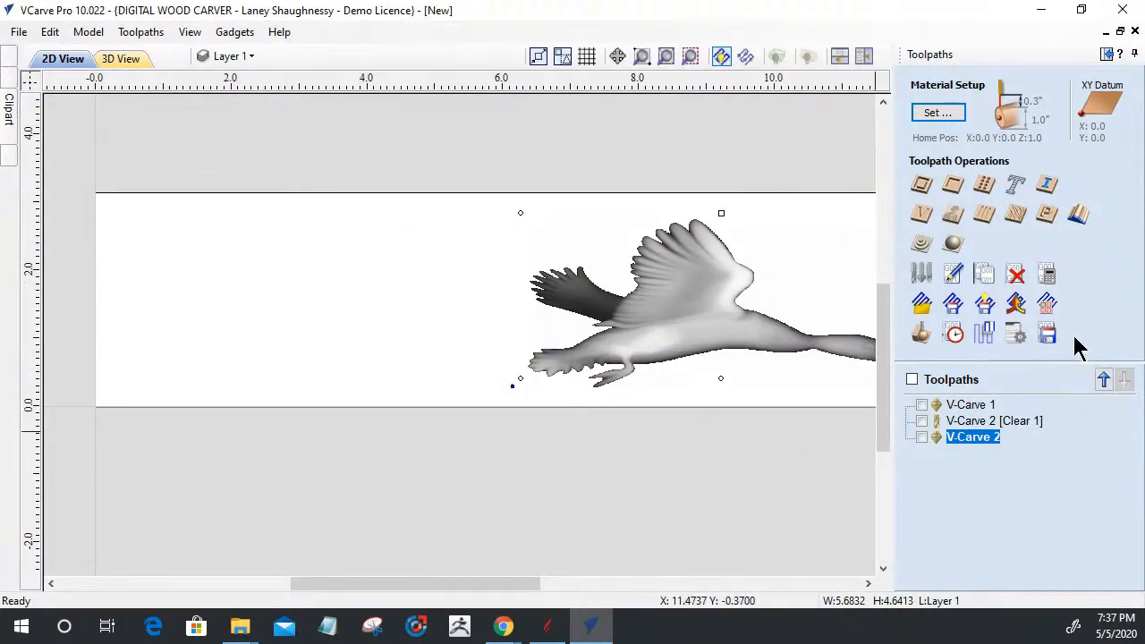
{"action": "left_click", "coordinate": [936, 114]}
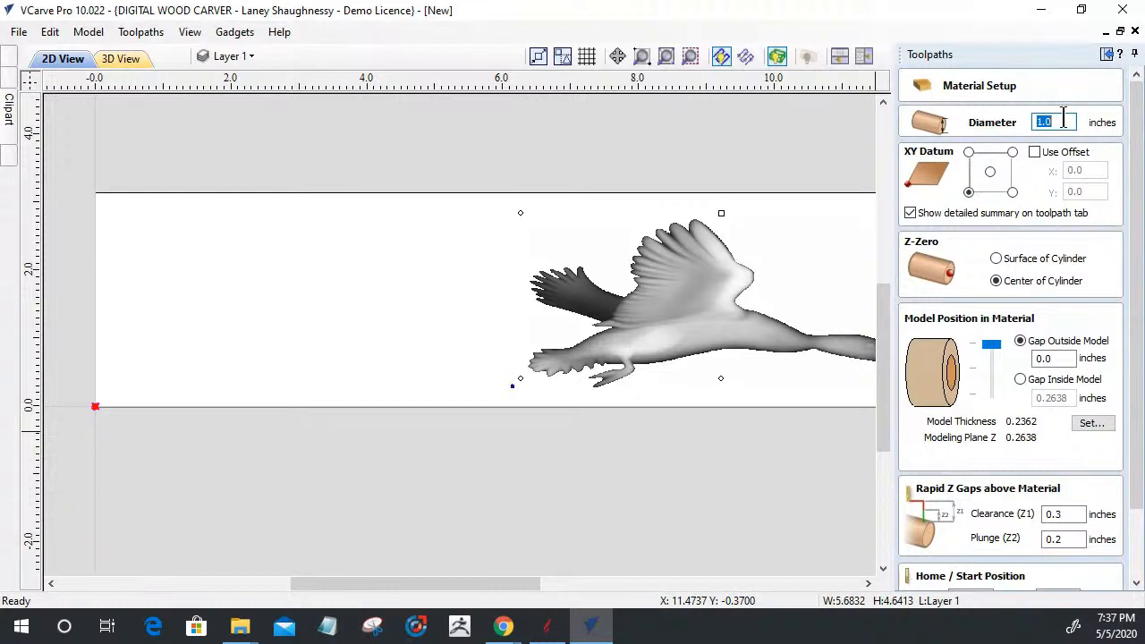
{"action": "type", "text": "1"}
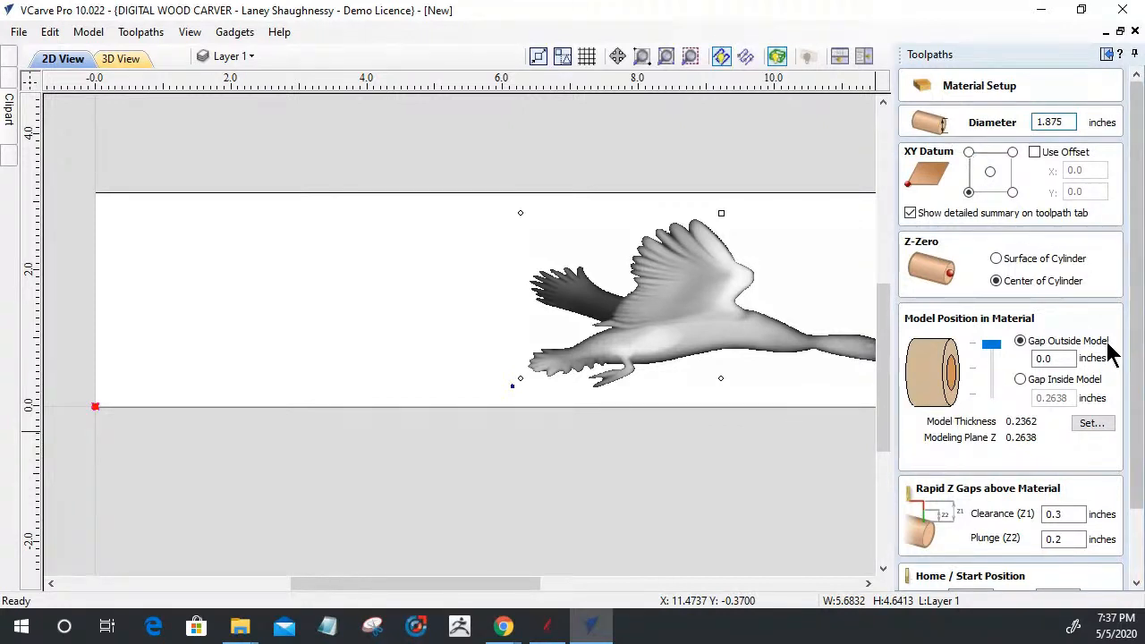
{"action": "left_click_drag", "start_coordinate": [1136, 371], "coordinate": [1094, 562]}
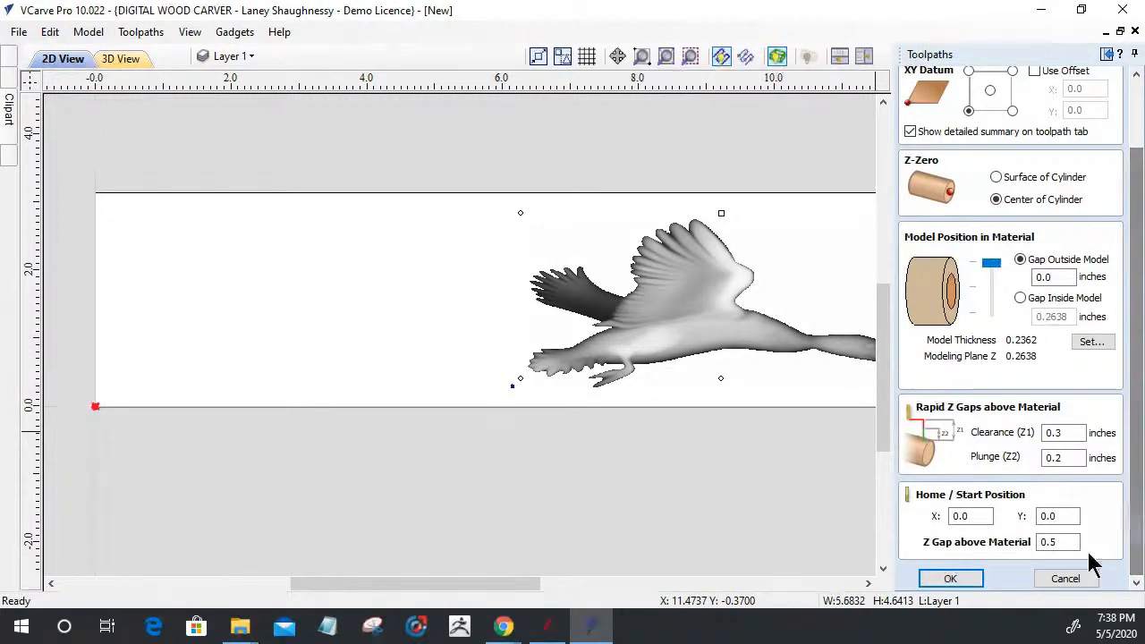
{"action": "left_click", "coordinate": [948, 582]}
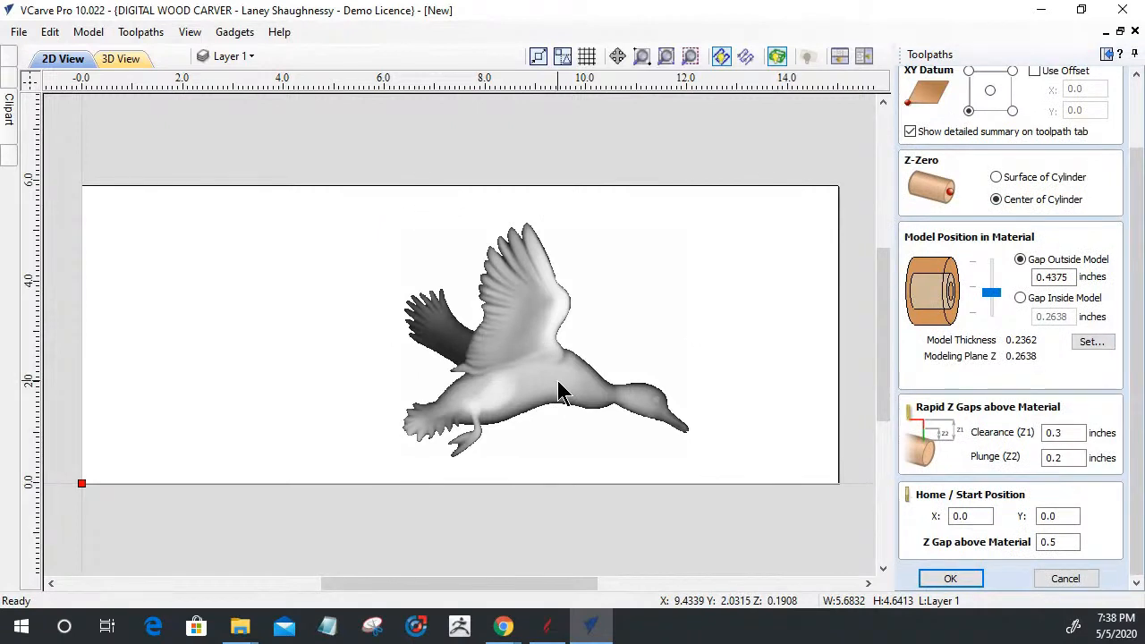
Step: Delete the duck model, set the gap outside model to 0.0 inches, and apply the material setup without recalculating toolpaths
{"action": "left_click", "coordinate": [552, 389]}
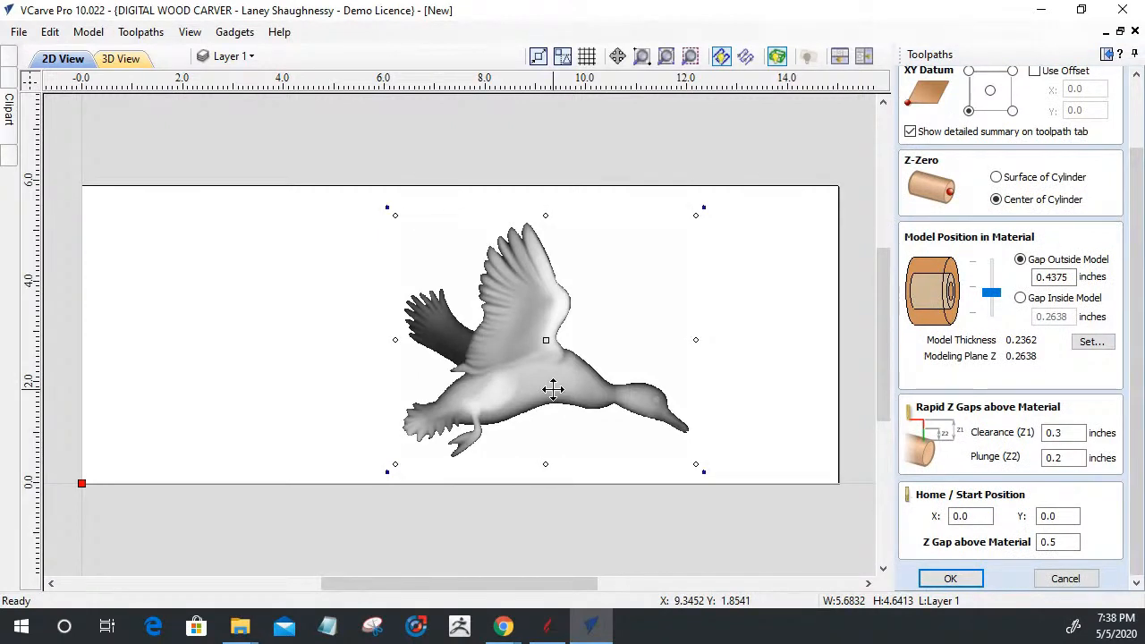
{"action": "key", "text": "Delete"}
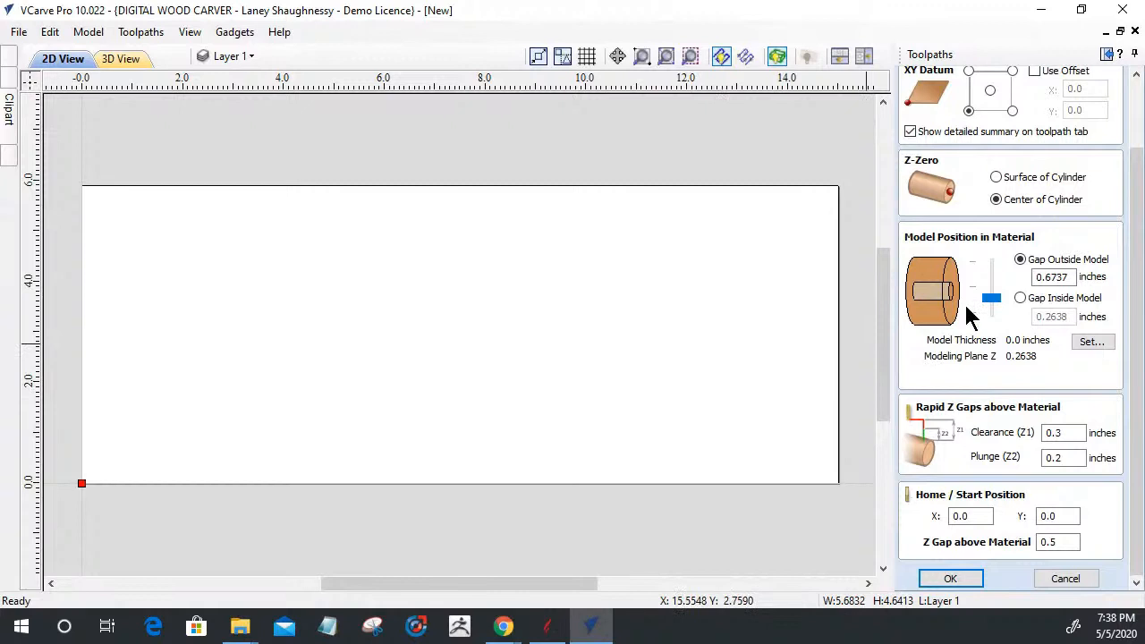
{"action": "left_click_drag", "start_coordinate": [990, 296], "coordinate": [988, 255]}
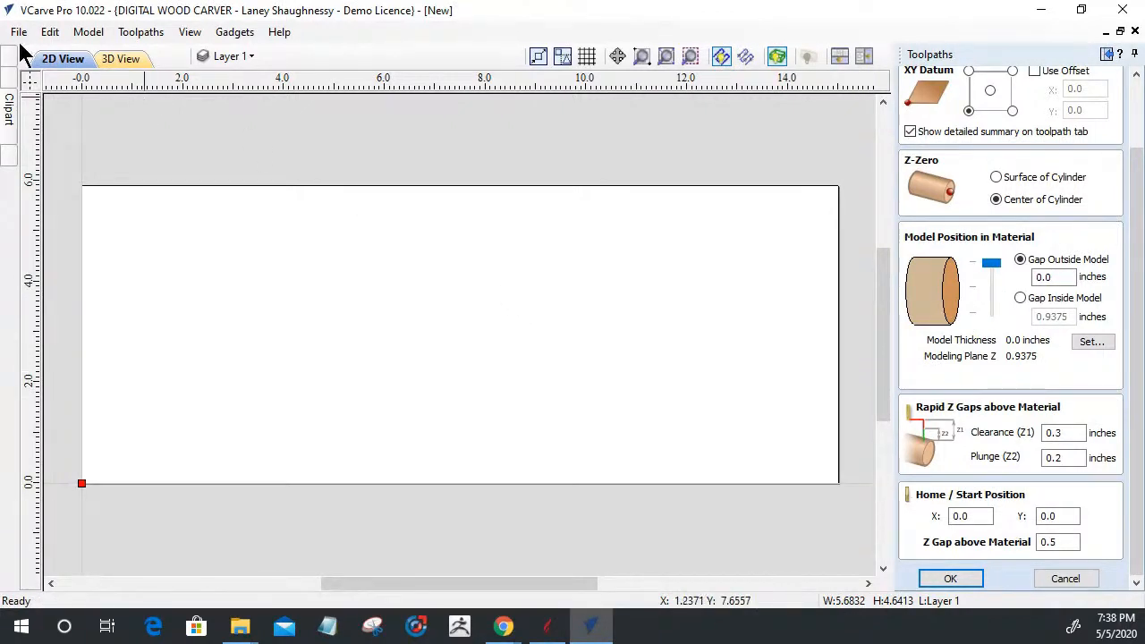
{"action": "left_click", "coordinate": [9, 121]}
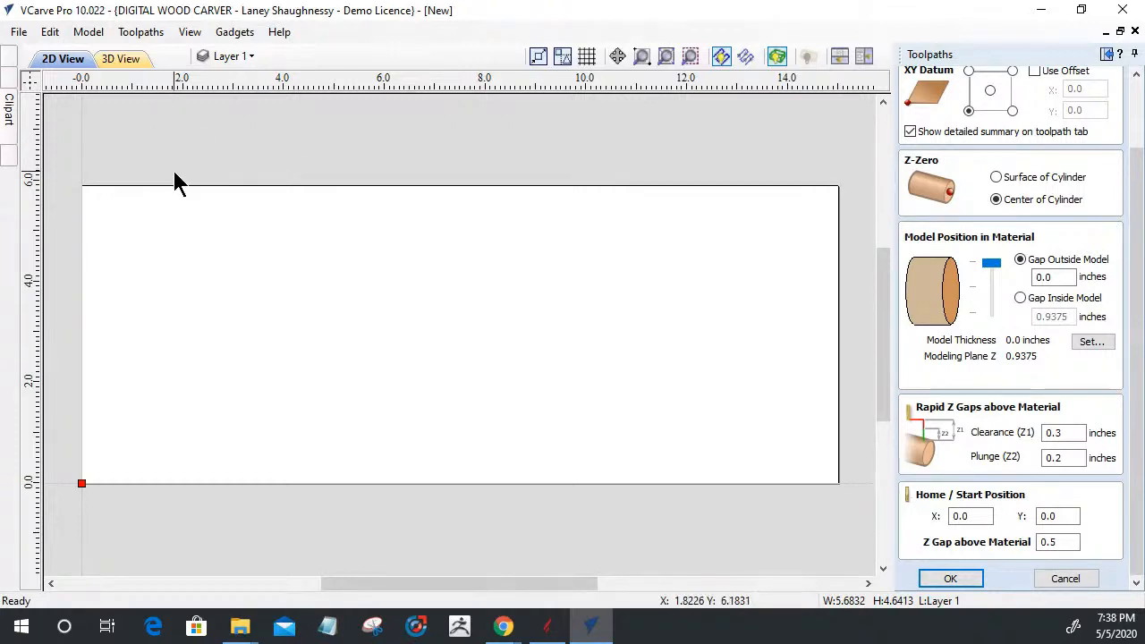
{"action": "left_click", "coordinate": [950, 579]}
{"action": "left_click", "coordinate": [614, 368]}
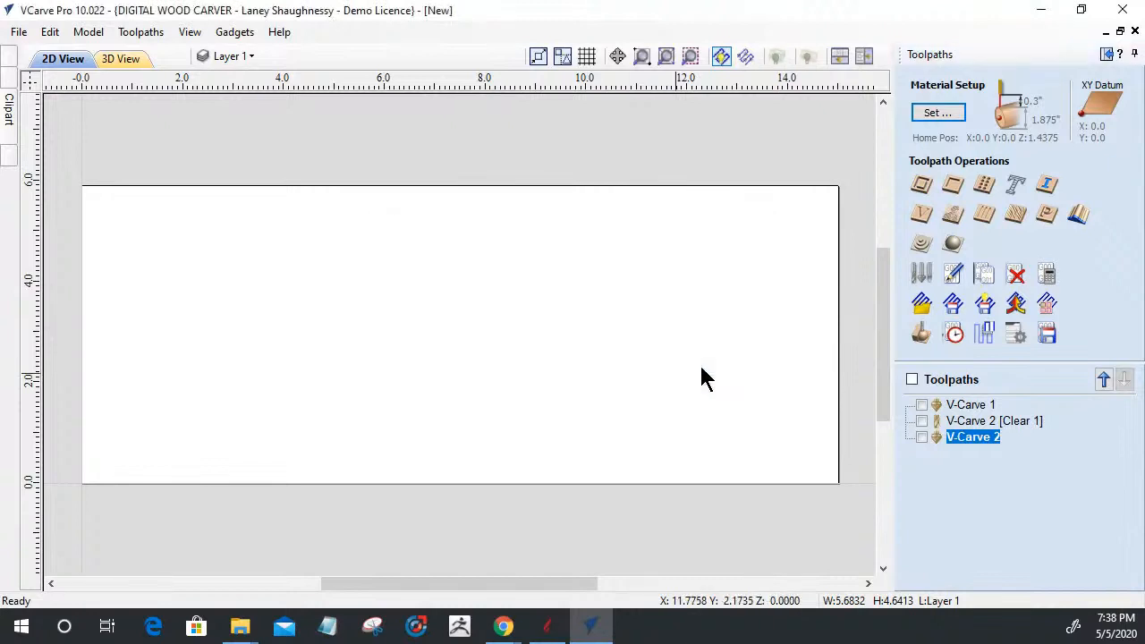
Step: Import the 3D model file 1-1 from the balusters folder using the 3D modeling tools
{"action": "left_click", "coordinate": [1106, 55]}
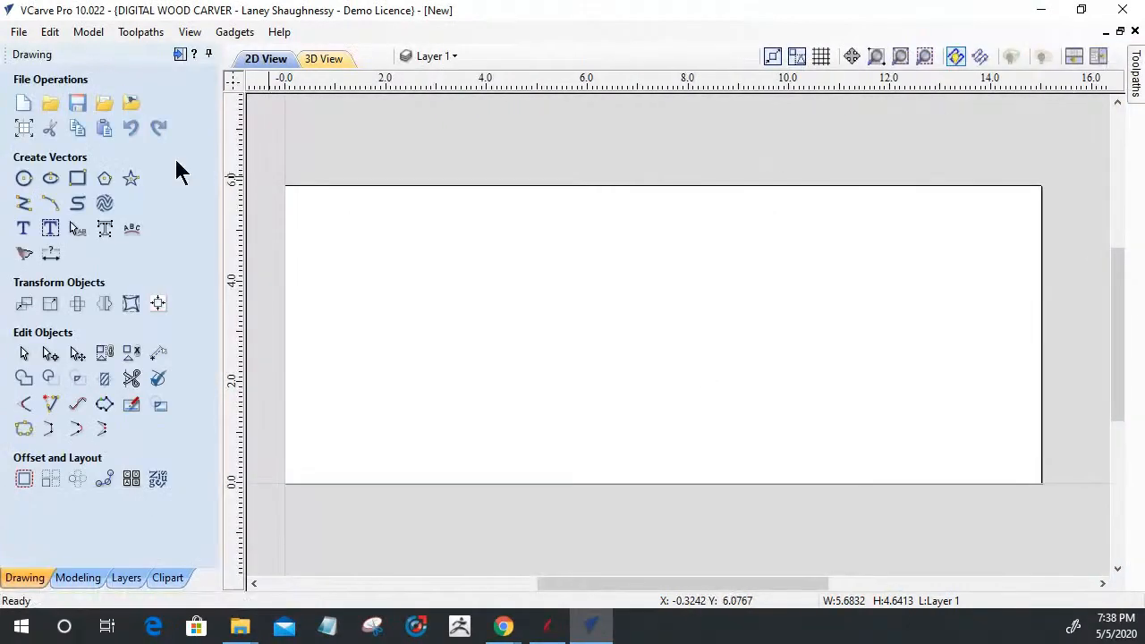
{"action": "left_click", "coordinate": [89, 579]}
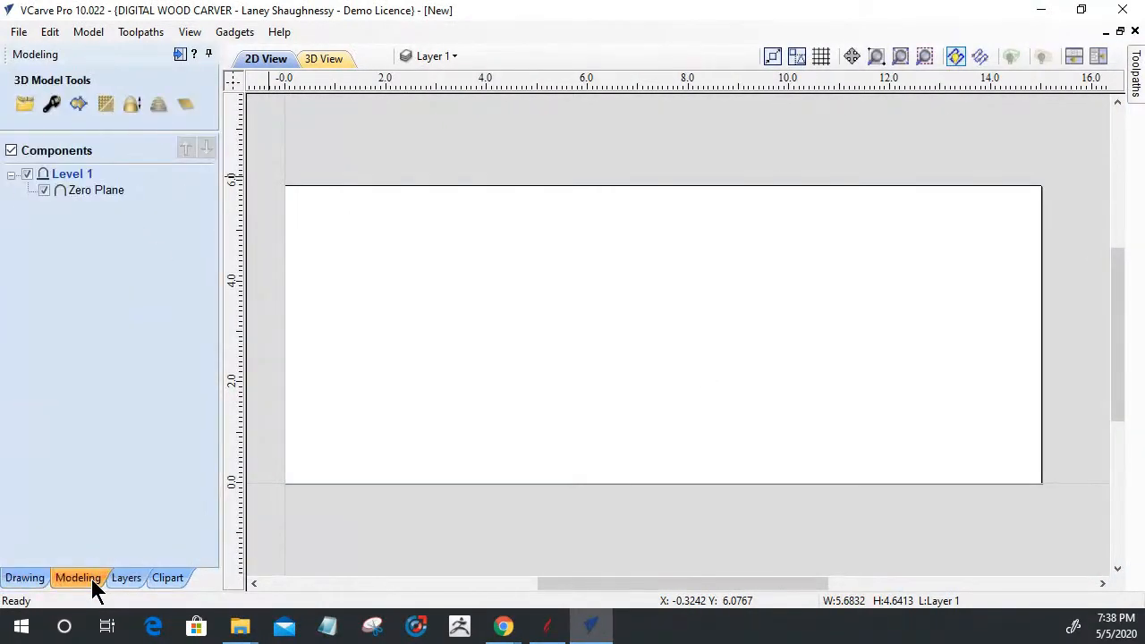
{"action": "left_click", "coordinate": [24, 106]}
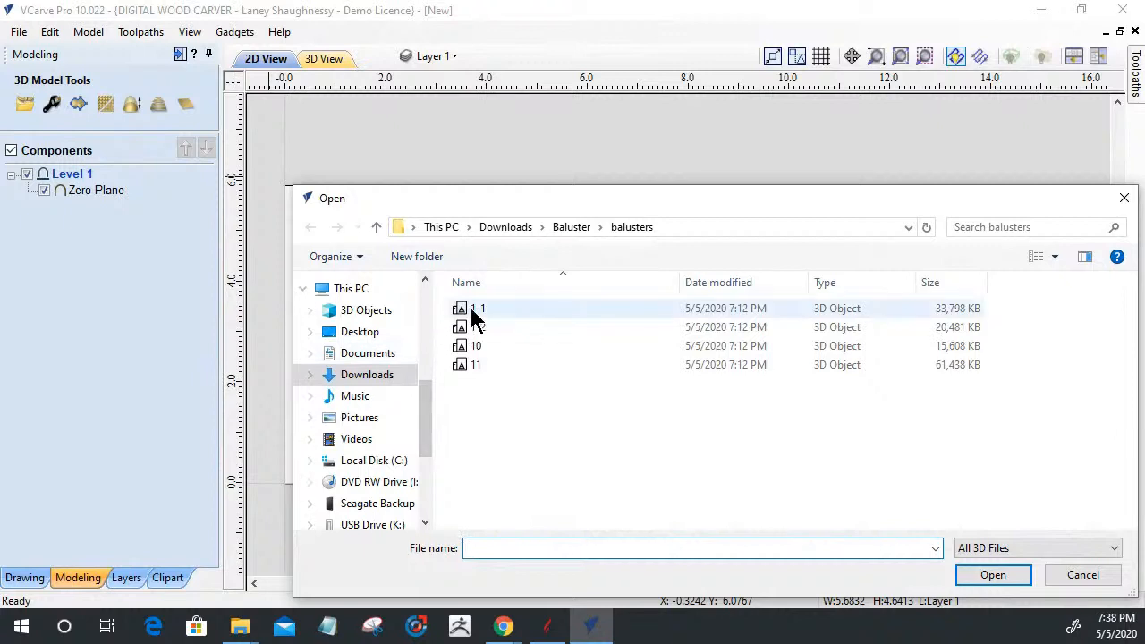
{"action": "left_click", "coordinate": [470, 308]}
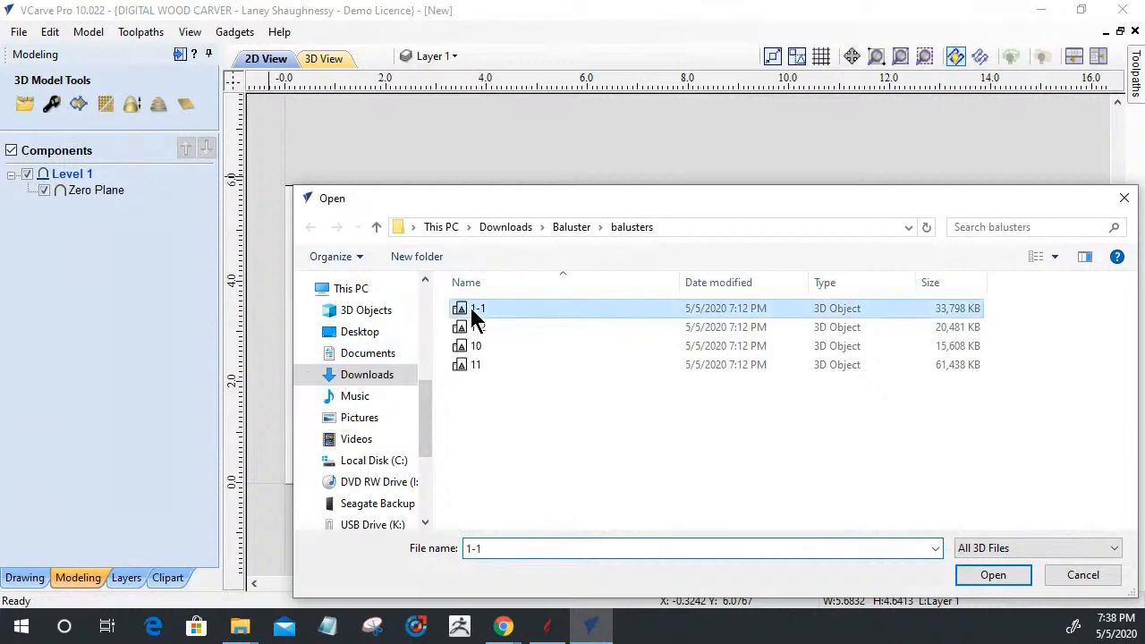
{"action": "left_click", "coordinate": [993, 575]}
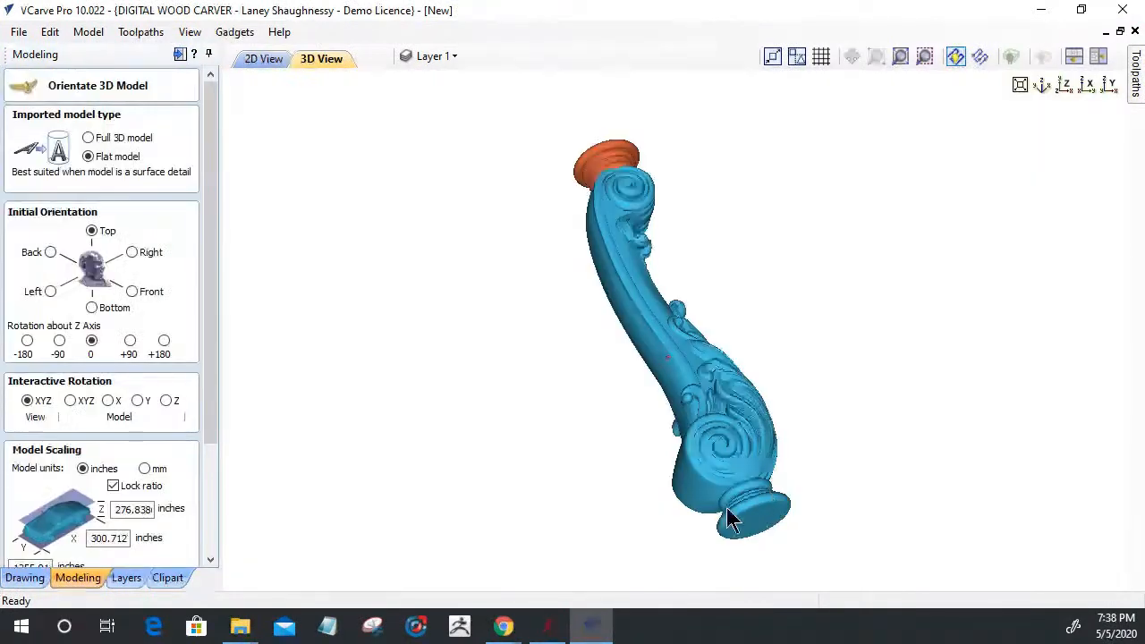
Step: Examine the imported baluster model from isometric, axis-aligned and free-rotated views
{"action": "left_click_drag", "start_coordinate": [841, 471], "coordinate": [802, 486]}
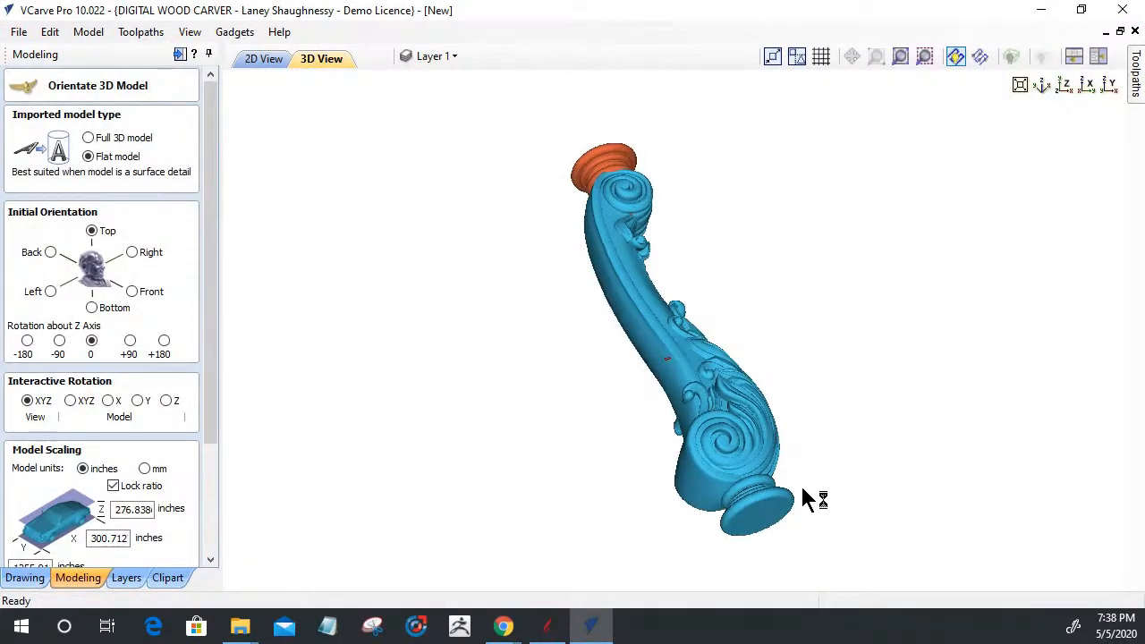
{"action": "left_click", "coordinate": [1042, 86]}
{"action": "left_click", "coordinate": [1064, 87]}
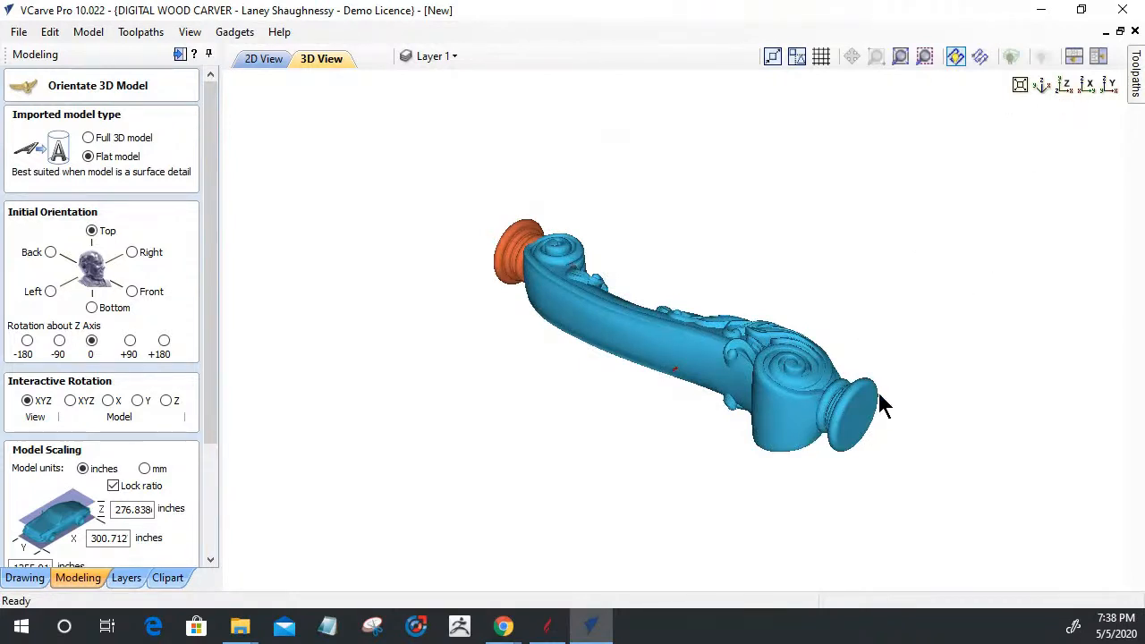
{"action": "left_click", "coordinate": [1088, 85]}
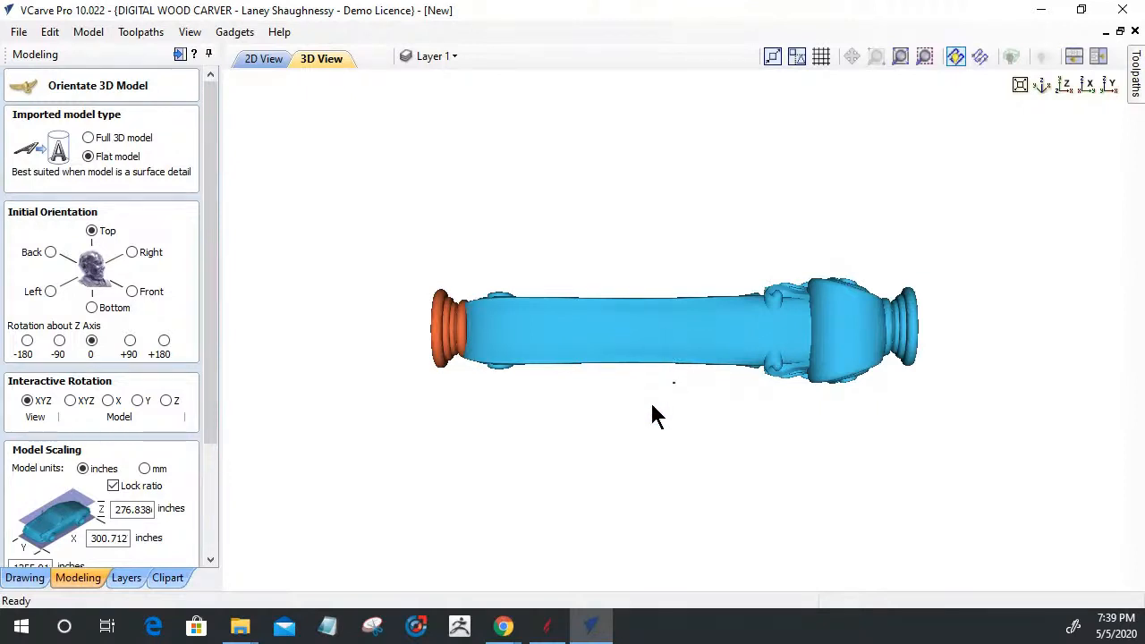
{"action": "left_click_drag", "start_coordinate": [651, 404], "coordinate": [653, 350]}
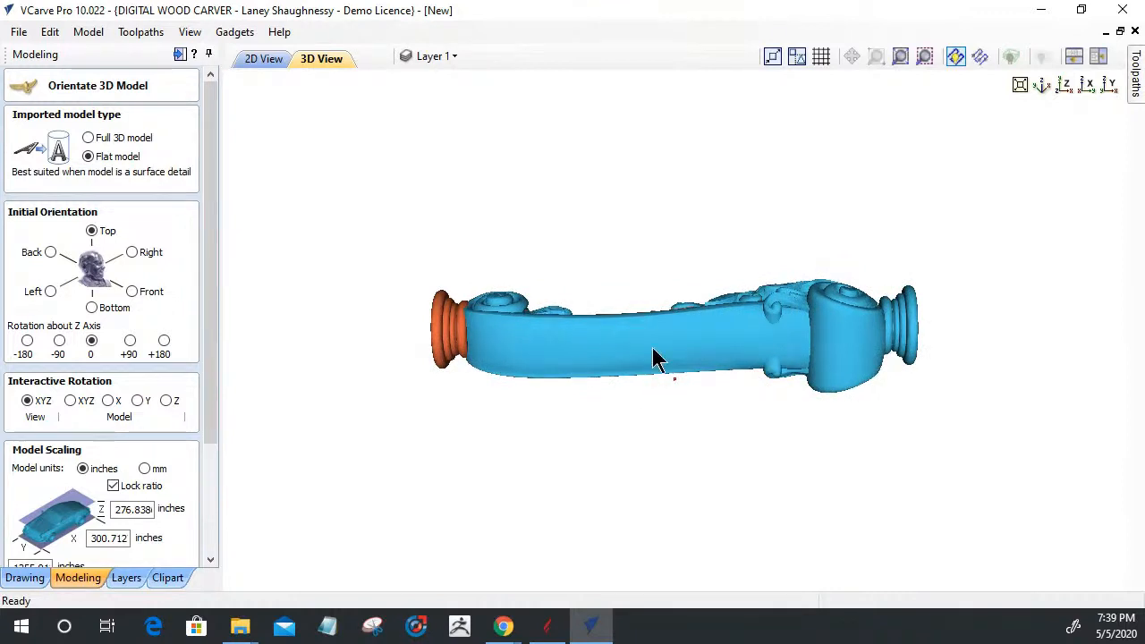
{"action": "left_click_drag", "start_coordinate": [662, 394], "coordinate": [678, 393]}
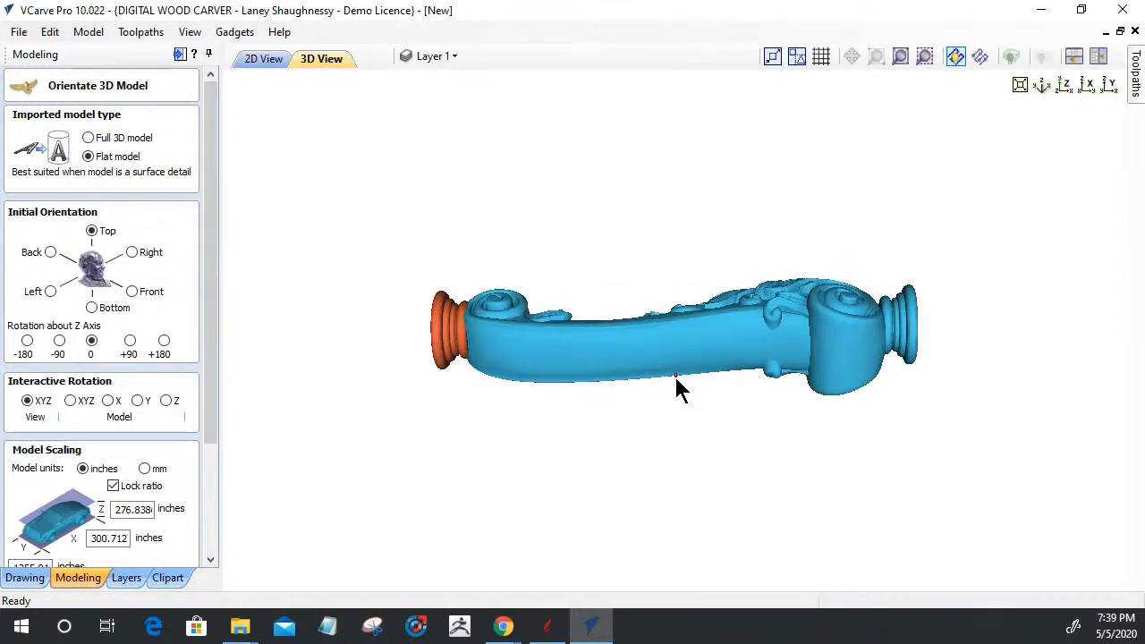
Step: Set the imported baluster's model type to Full 3D model and view it along the Z axis
{"action": "left_click_drag", "start_coordinate": [213, 382], "coordinate": [204, 263]}
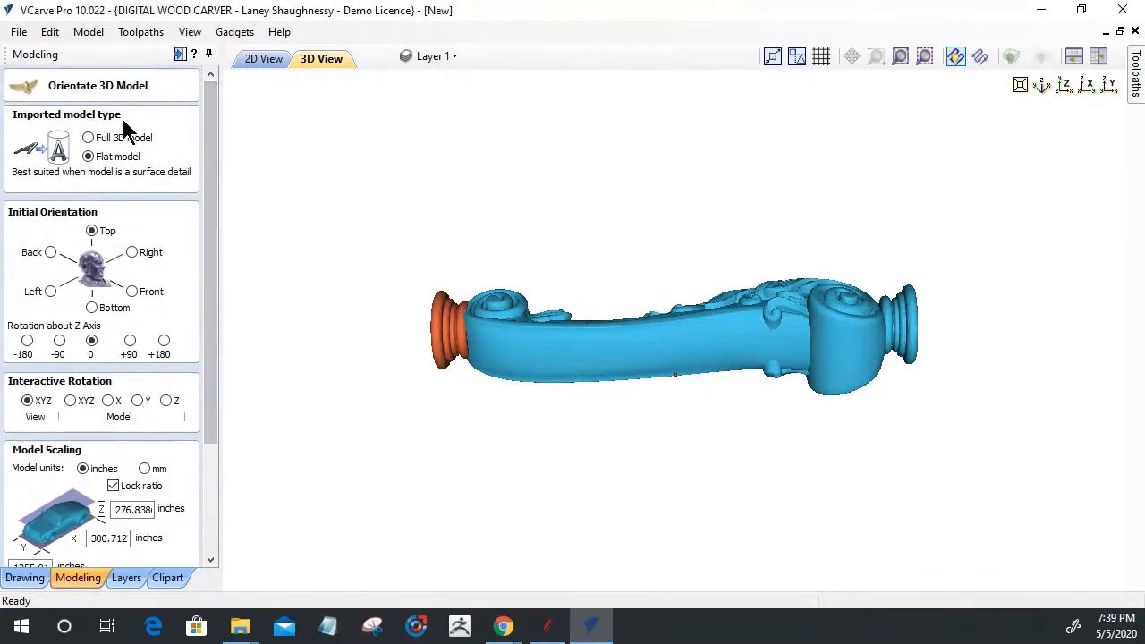
{"action": "left_click", "coordinate": [89, 139]}
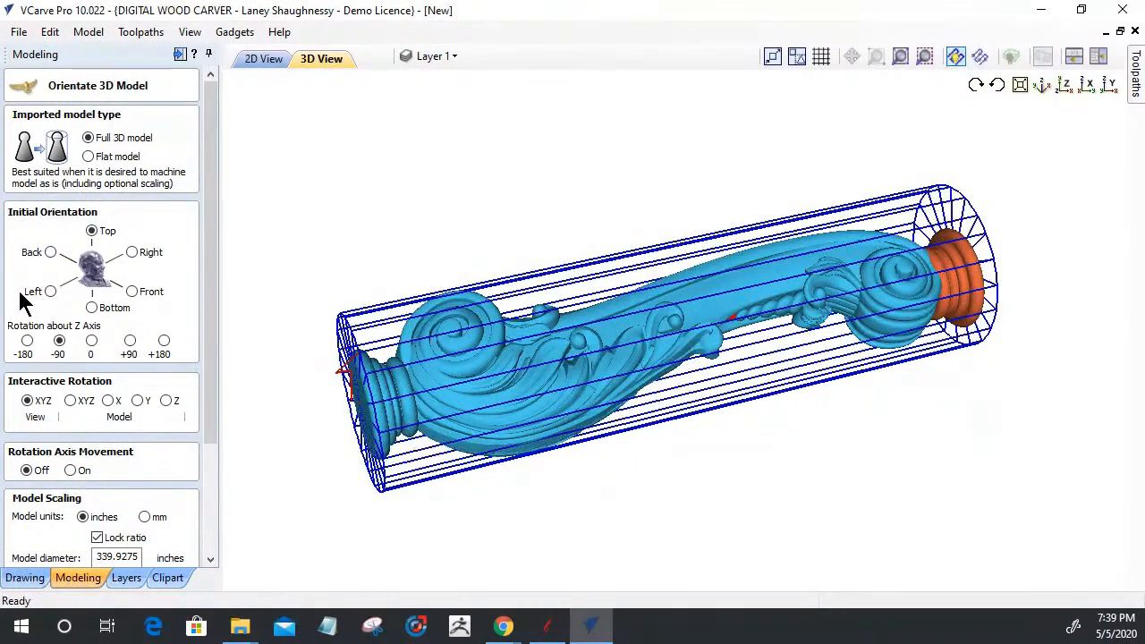
{"action": "left_click", "coordinate": [1063, 88]}
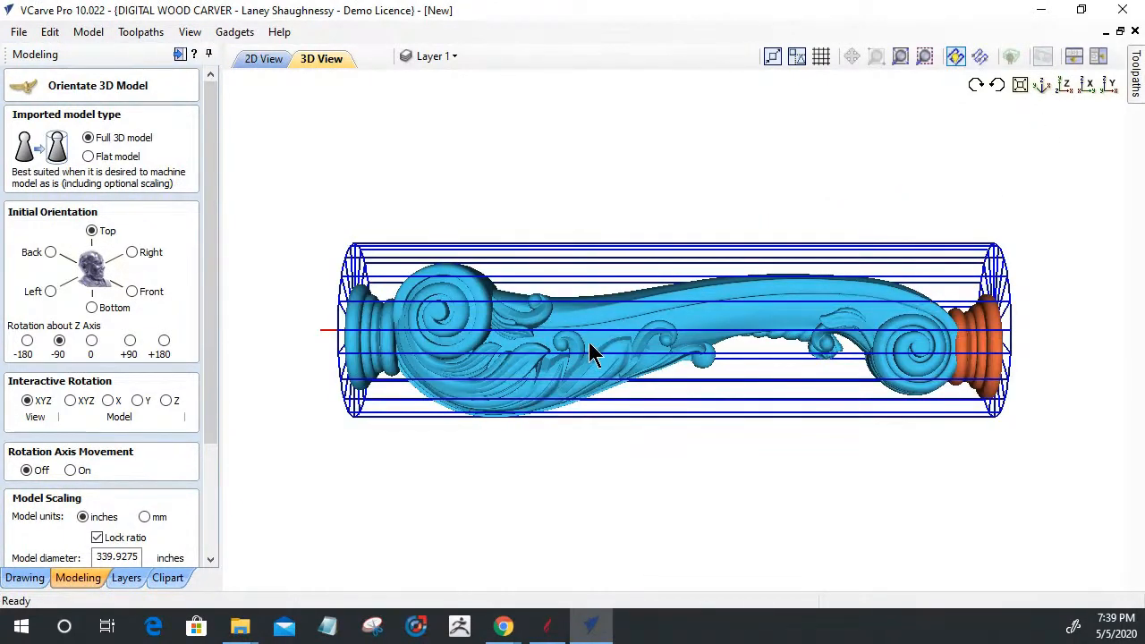
Step: Try the Right, Front and Back initial orientations on the baluster and restore Top
{"action": "left_click", "coordinate": [133, 254]}
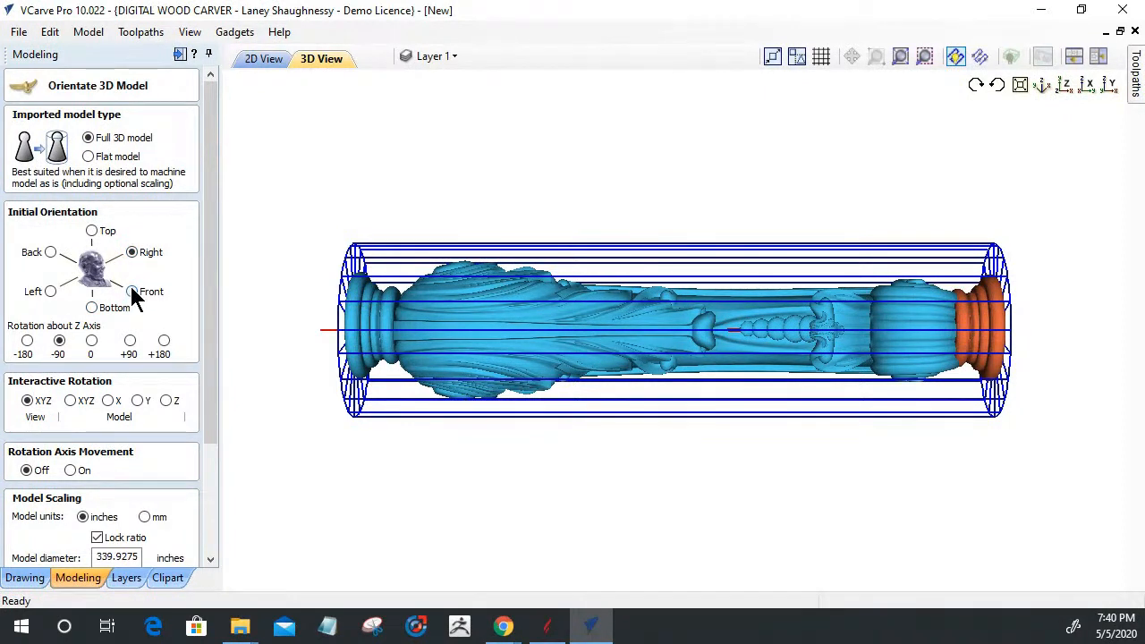
{"action": "left_click", "coordinate": [132, 292]}
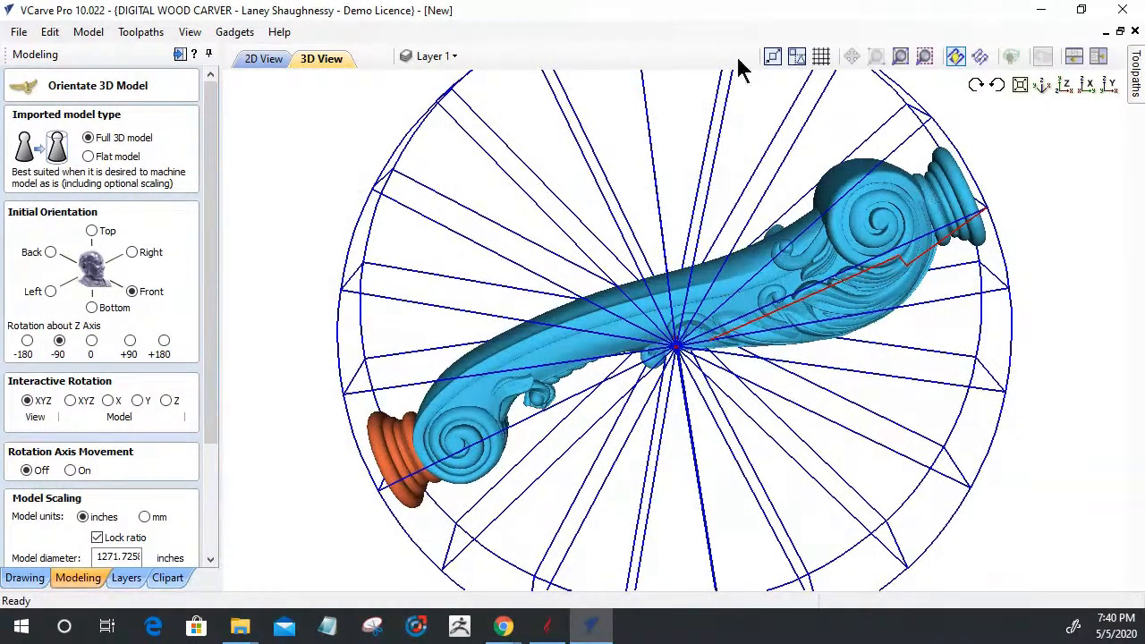
{"action": "left_click_drag", "start_coordinate": [300, 432], "coordinate": [432, 476]}
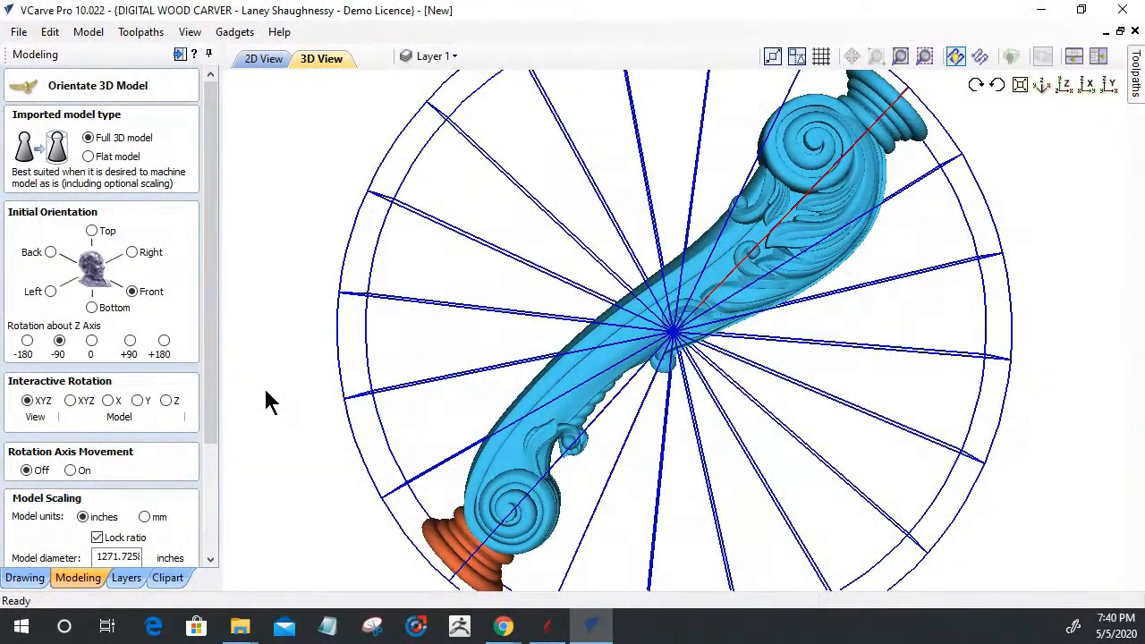
{"action": "left_click", "coordinate": [51, 253]}
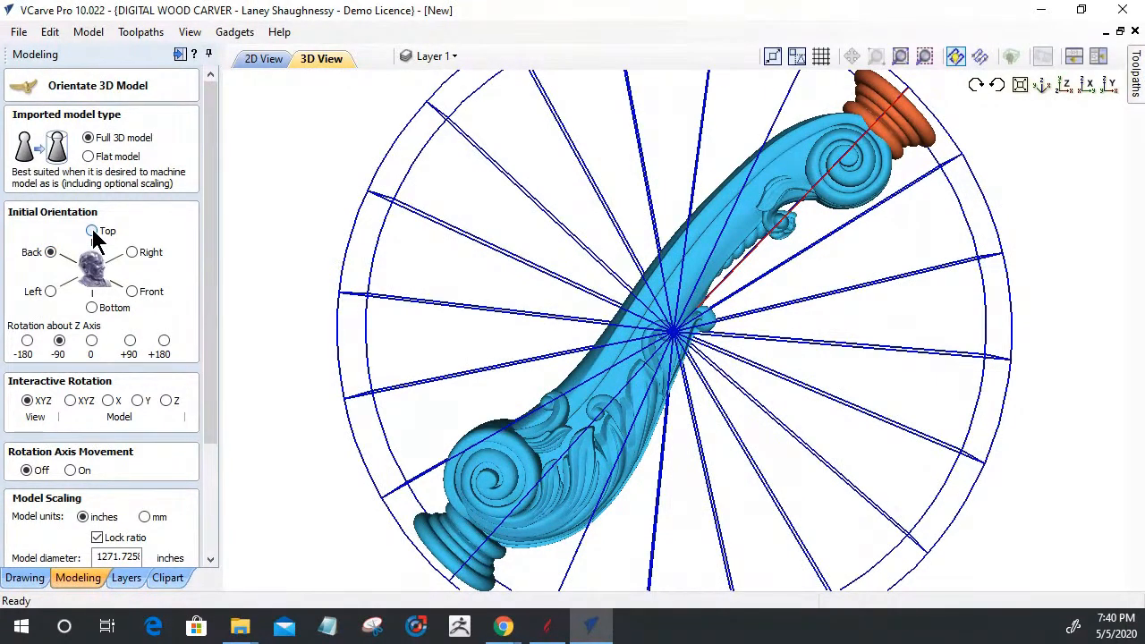
{"action": "left_click", "coordinate": [92, 231]}
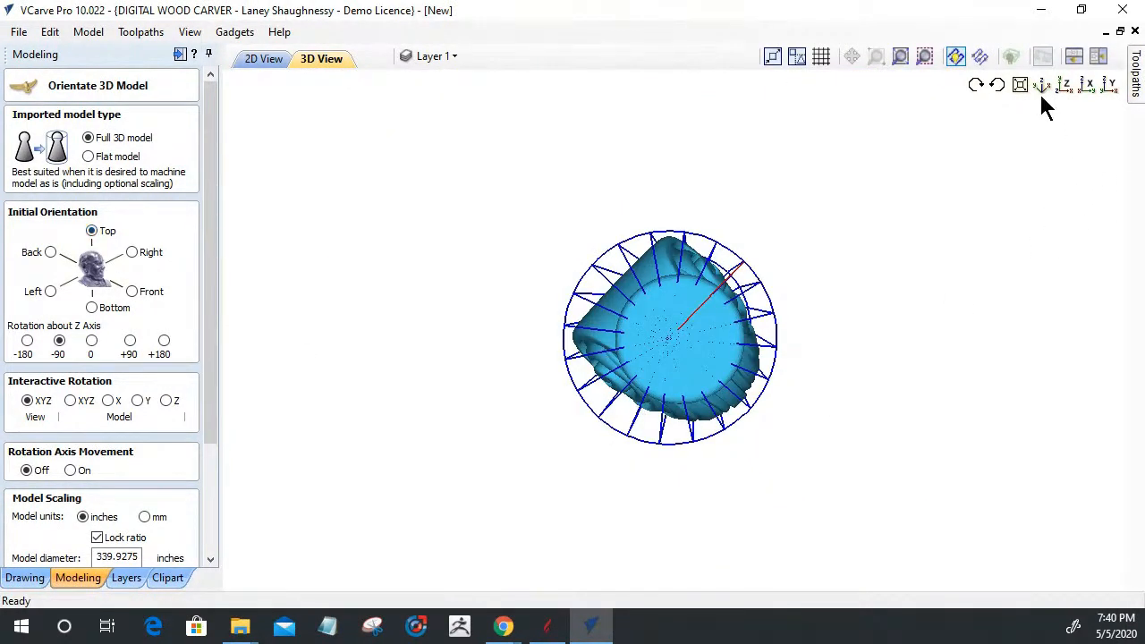
{"action": "double_click", "coordinate": [594, 332]}
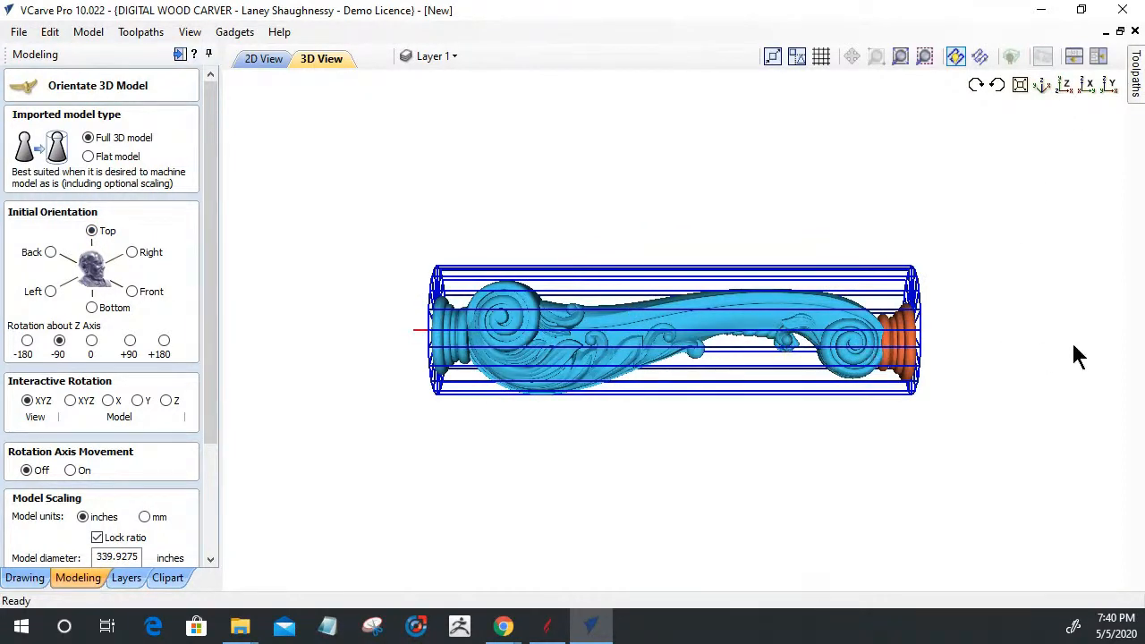
Step: Scale the baluster model to fit the material cylinder and check the fit from several angles
{"action": "left_click_drag", "start_coordinate": [209, 352], "coordinate": [203, 475]}
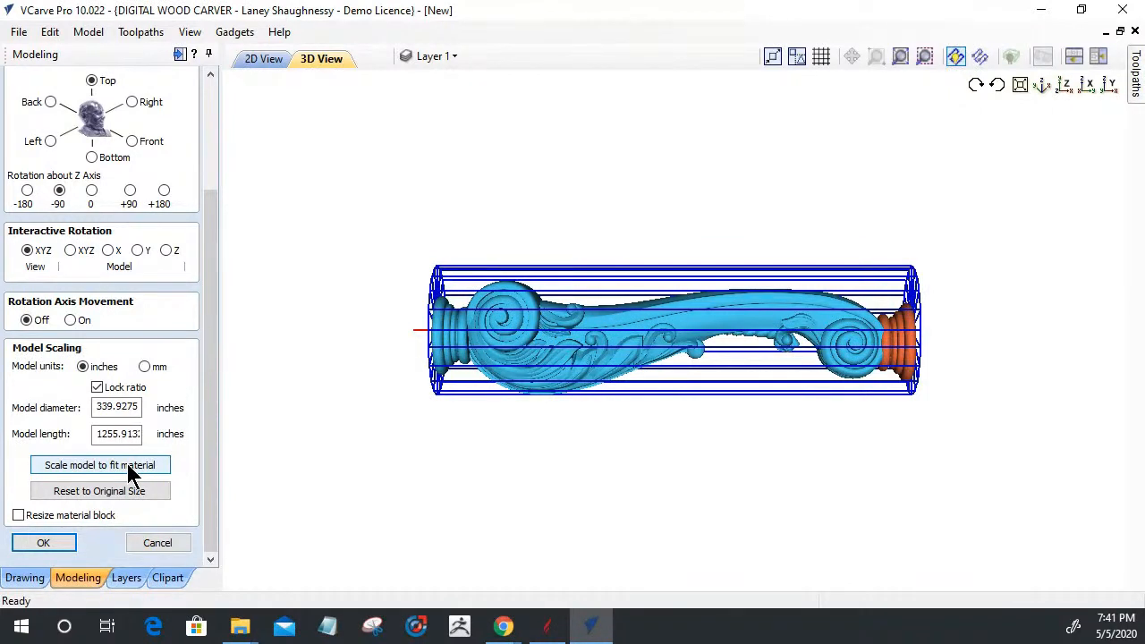
{"action": "double_click", "coordinate": [134, 407]}
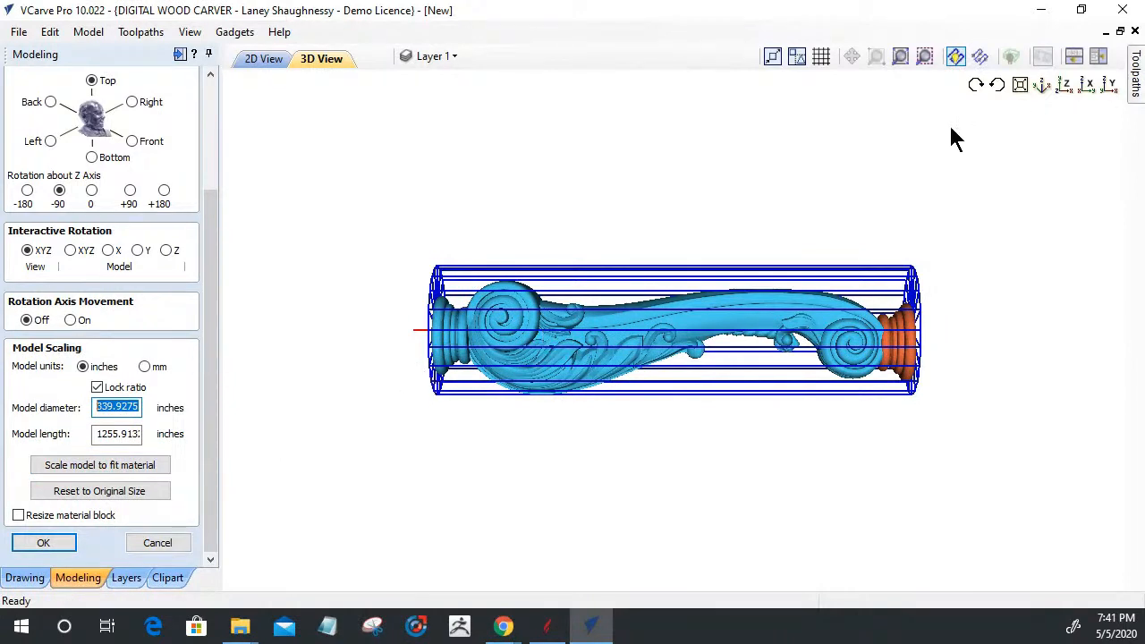
{"action": "left_click", "coordinate": [1088, 87]}
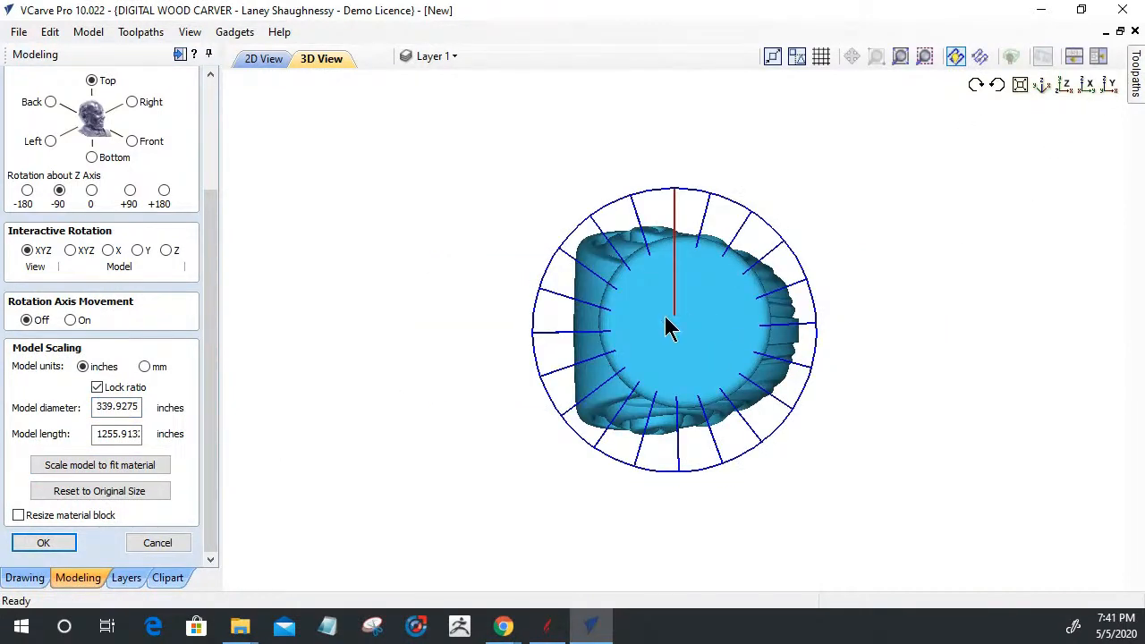
{"action": "left_click", "coordinate": [1064, 87]}
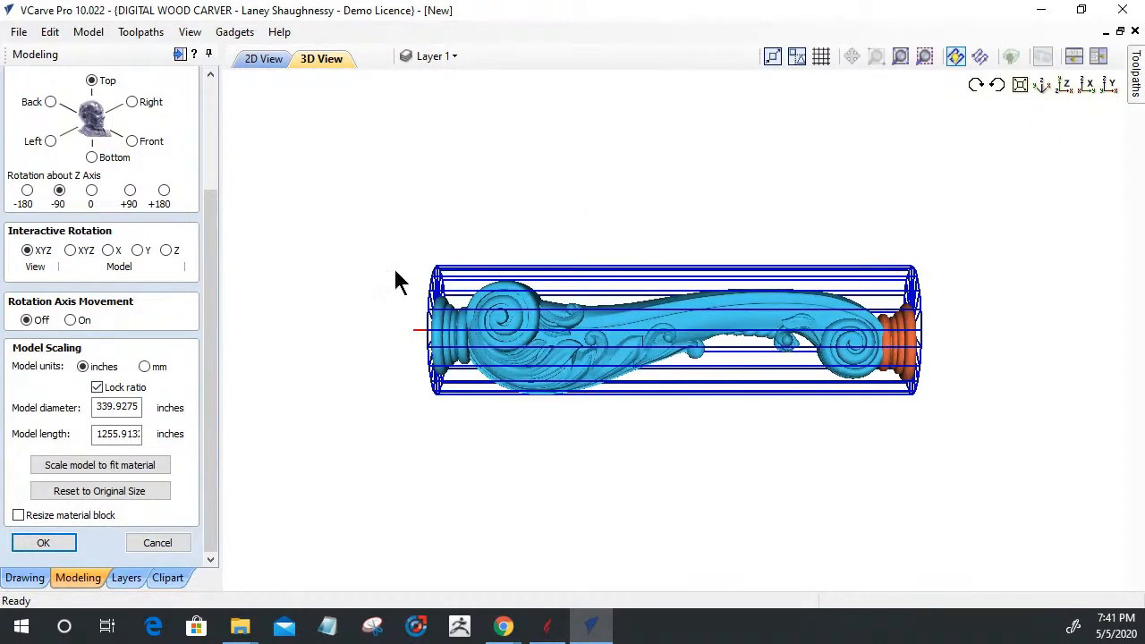
{"action": "left_click", "coordinate": [98, 466]}
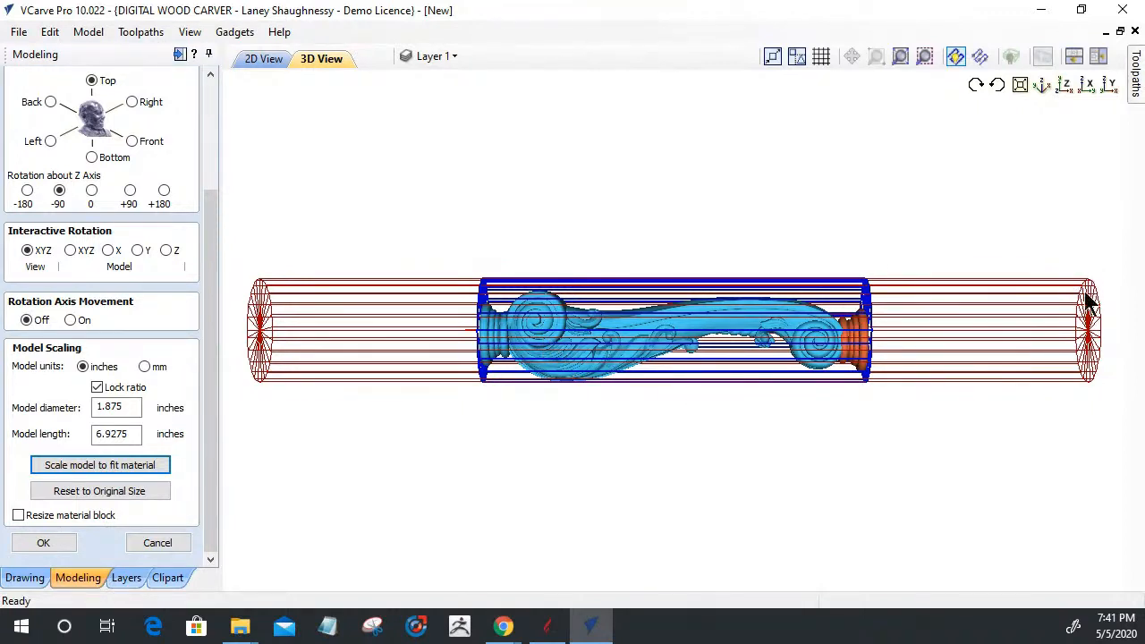
{"action": "left_click_drag", "start_coordinate": [1084, 299], "coordinate": [892, 350]}
{"action": "left_click_drag", "start_coordinate": [978, 317], "coordinate": [972, 307]}
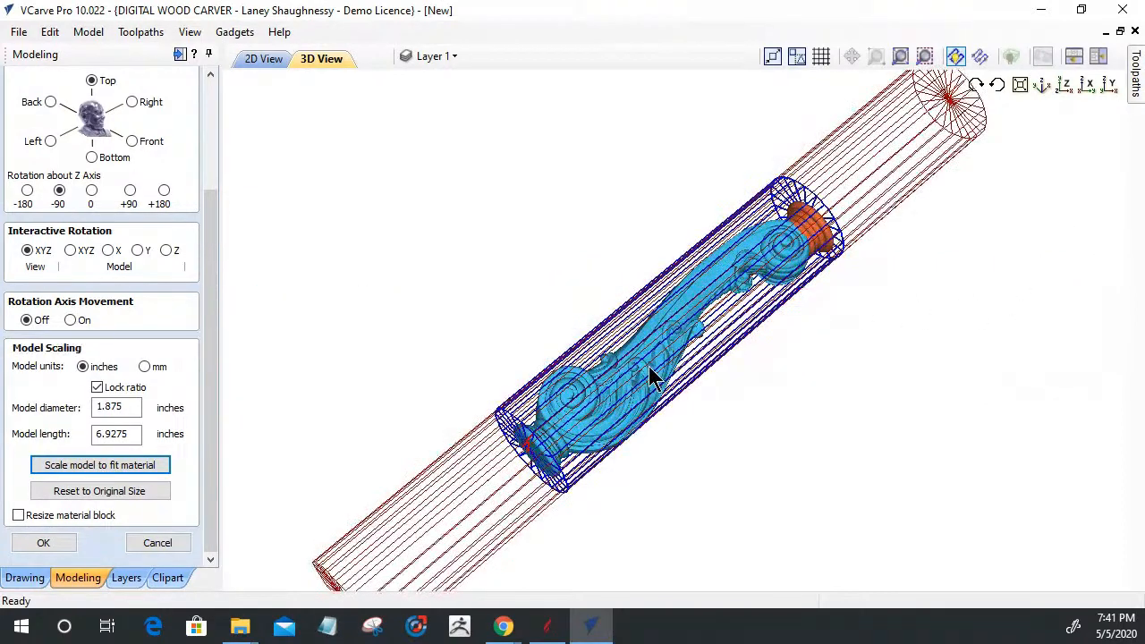
{"action": "scroll", "coordinate": [653, 376], "scroll_direction": "up", "scroll_amount": 2}
{"action": "left_click_drag", "start_coordinate": [649, 368], "coordinate": [655, 368]}
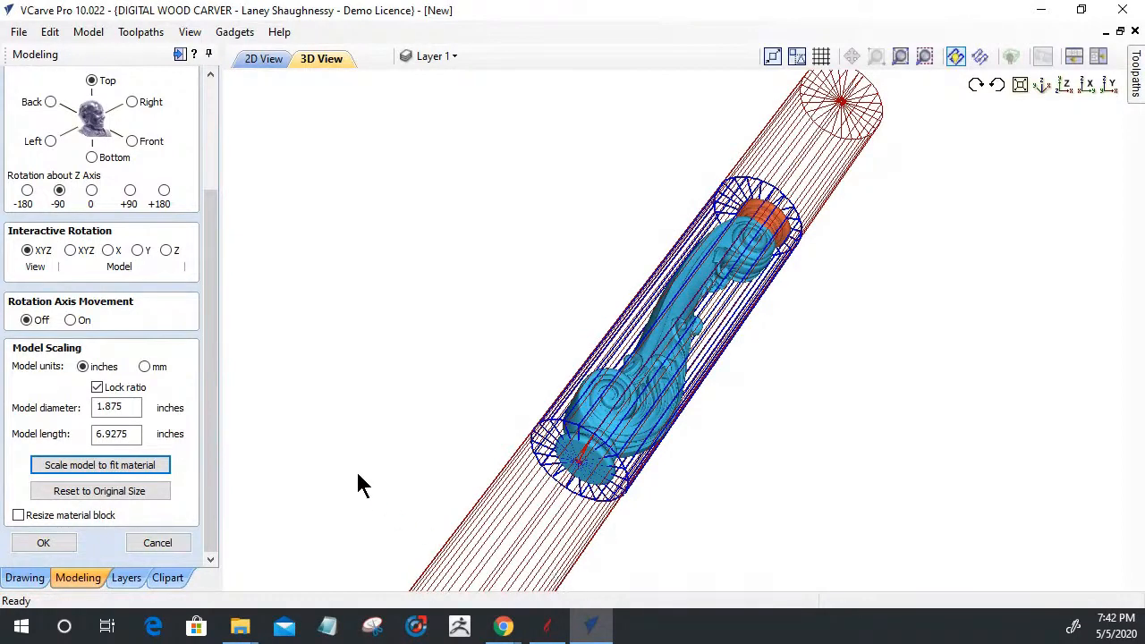
{"action": "left_click_drag", "start_coordinate": [739, 206], "coordinate": [758, 192]}
{"action": "double_click", "coordinate": [839, 170]}
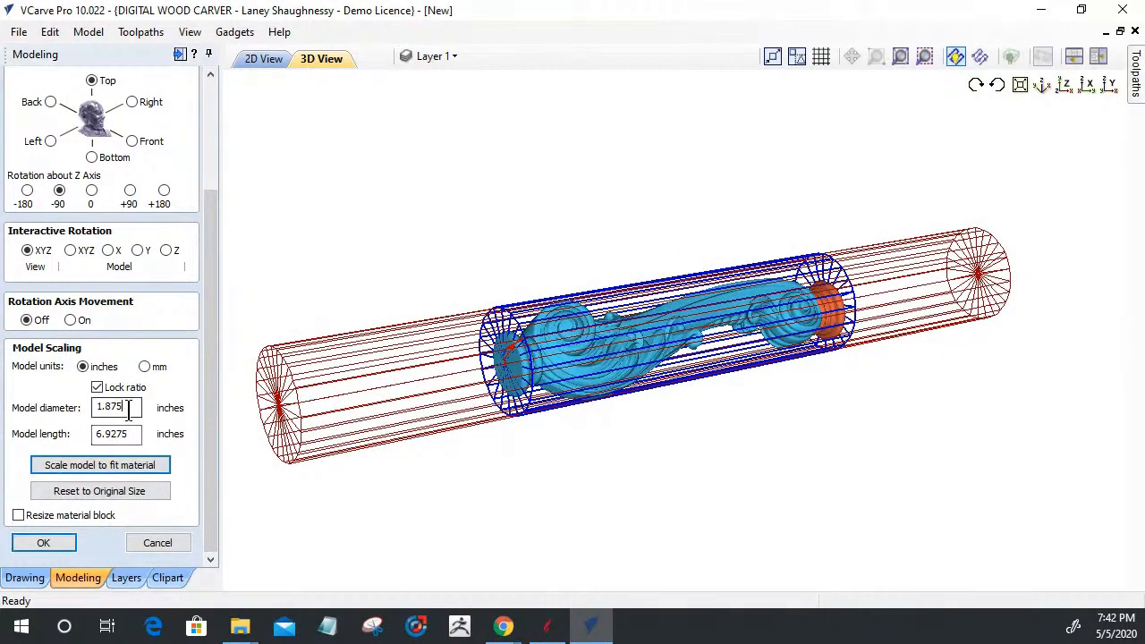
Step: Try a model length of 15 inches with the diameter-to-length ratio locked
{"action": "left_click_drag", "start_coordinate": [130, 408], "coordinate": [70, 412]}
{"action": "left_click_drag", "start_coordinate": [134, 434], "coordinate": [23, 440]}
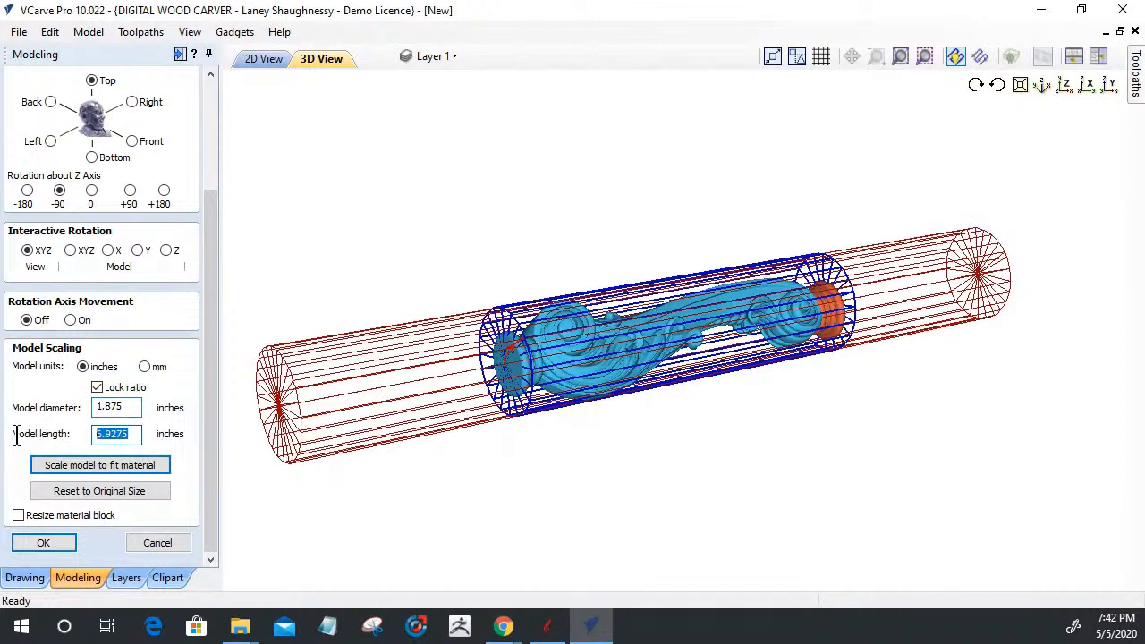
{"action": "type", "text": "15"}
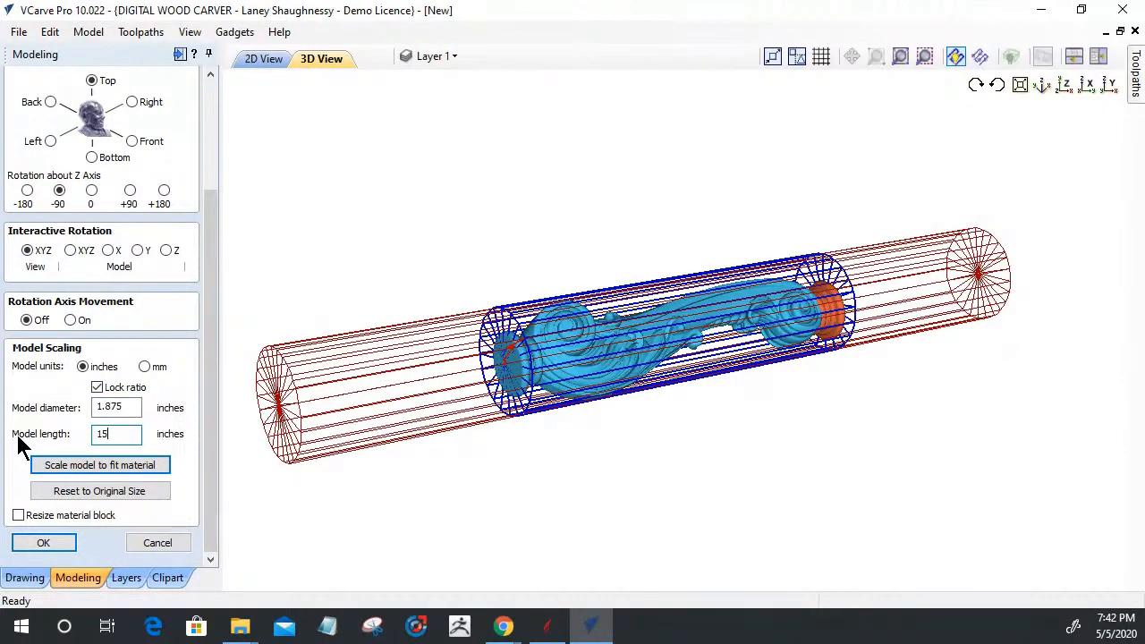
{"action": "key", "text": "Tab"}
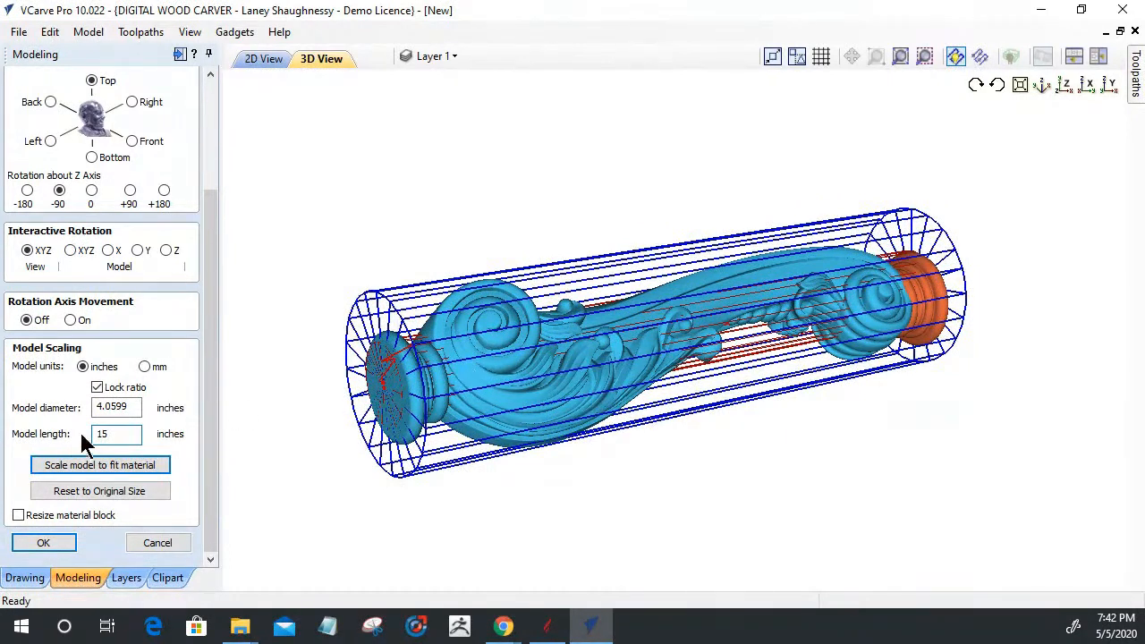
Step: Reset the baluster to its original size and scale it to fit the material again
{"action": "double_click", "coordinate": [99, 407]}
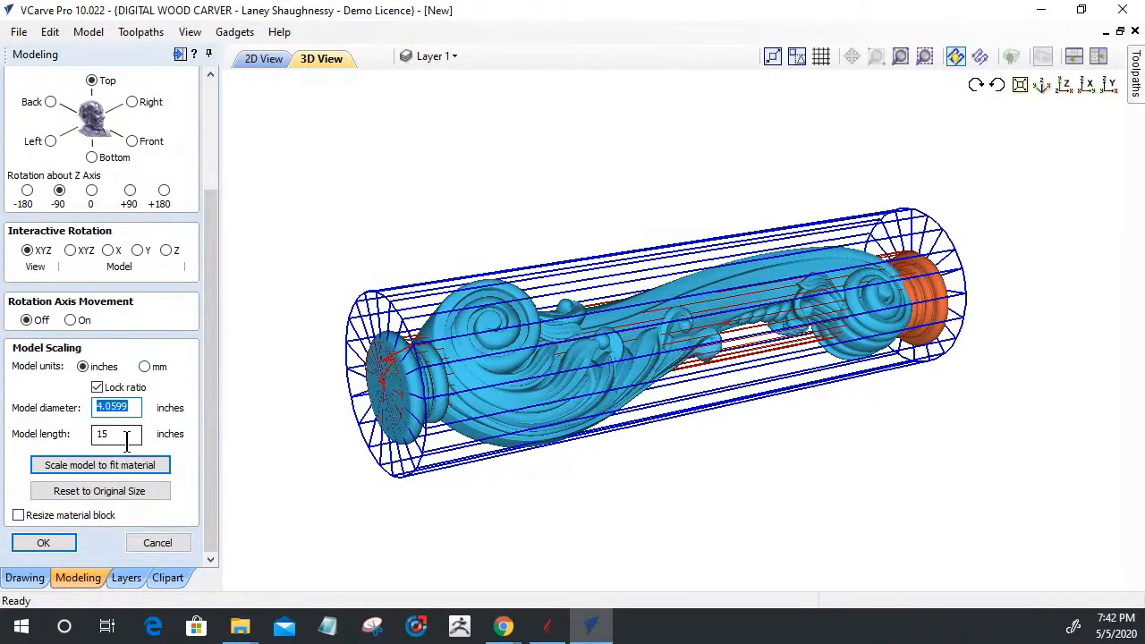
{"action": "left_click", "coordinate": [90, 502]}
{"action": "left_click", "coordinate": [88, 498]}
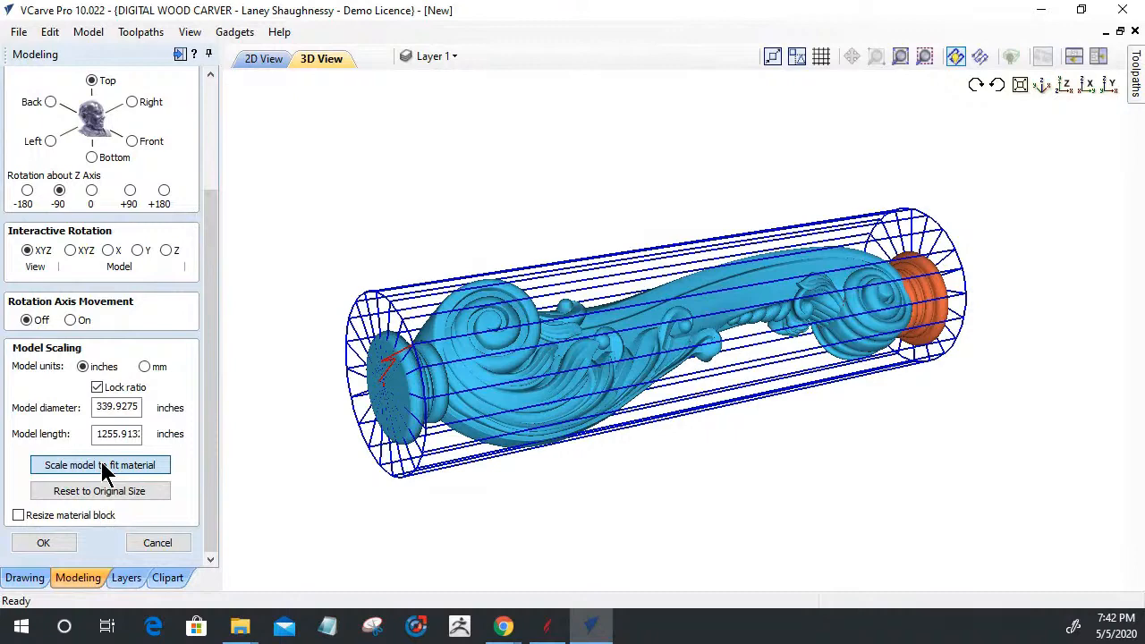
{"action": "left_click", "coordinate": [102, 465]}
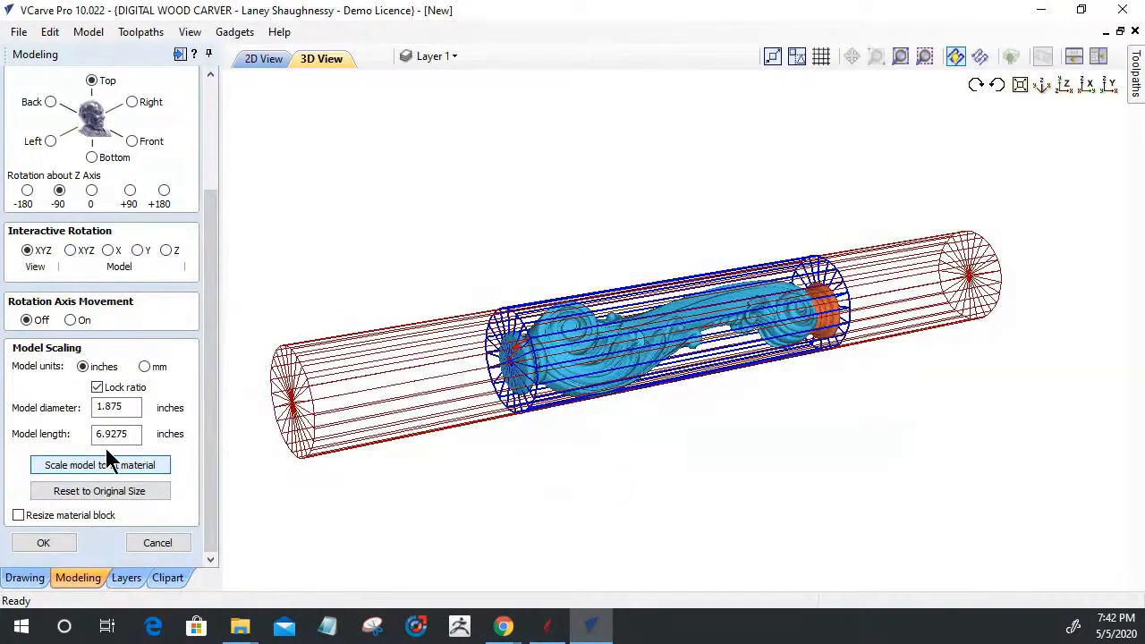
Step: Unlock the scaling ratio and stretch only the model length to 15 inches
{"action": "left_click", "coordinate": [111, 388]}
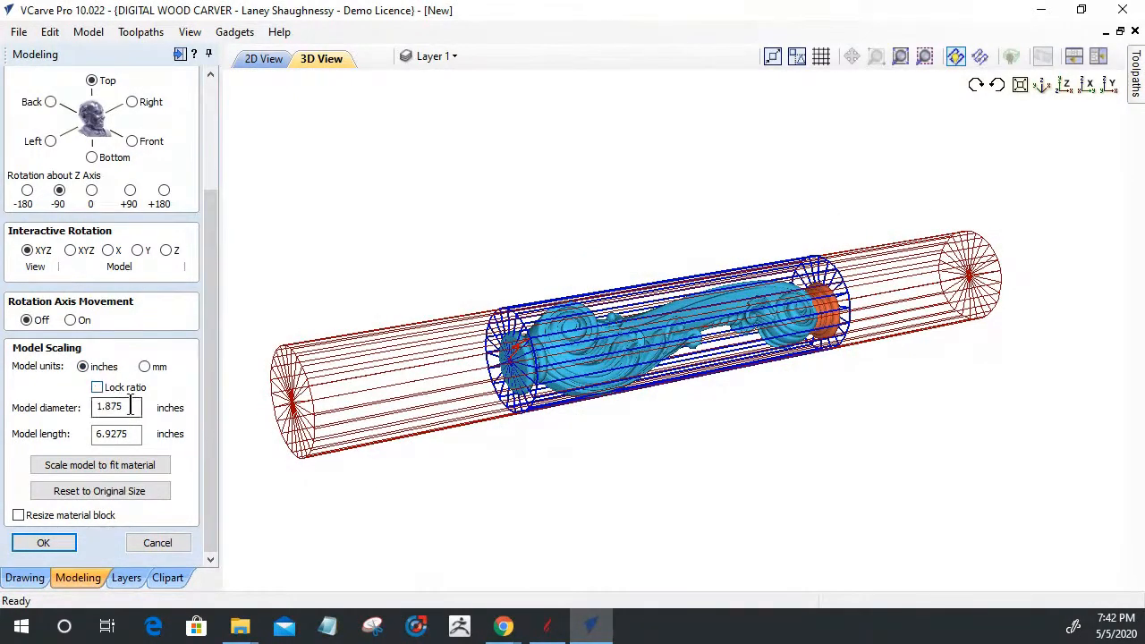
{"action": "left_click_drag", "start_coordinate": [133, 433], "coordinate": [33, 445]}
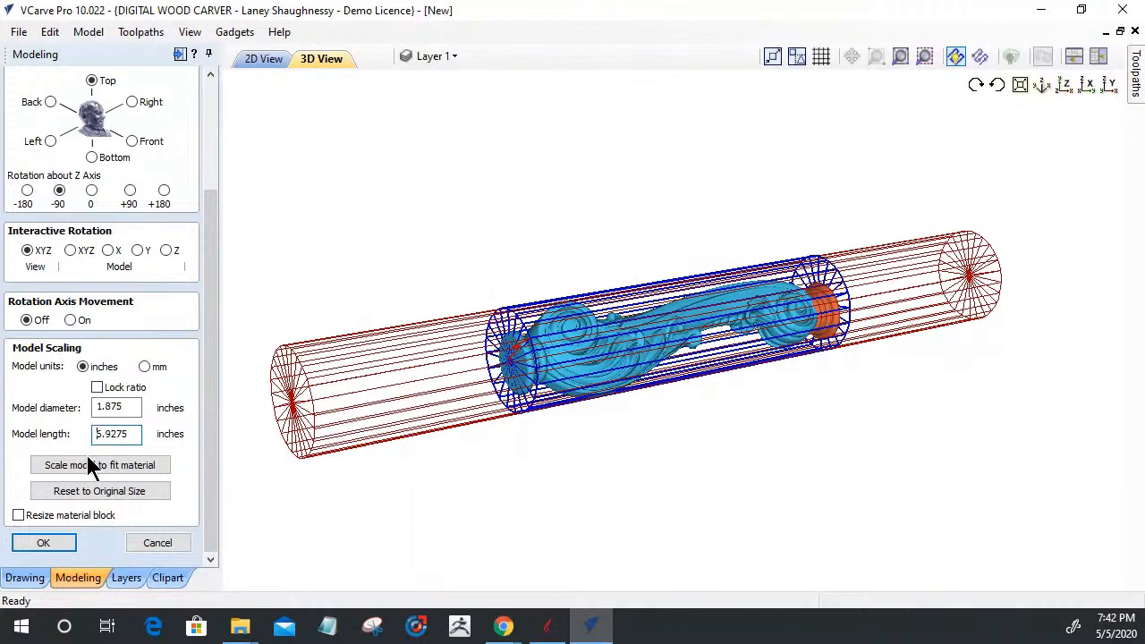
{"action": "left_click_drag", "start_coordinate": [132, 434], "coordinate": [4, 443]}
{"action": "type", "text": "15"}
{"action": "key", "text": "Tab"}
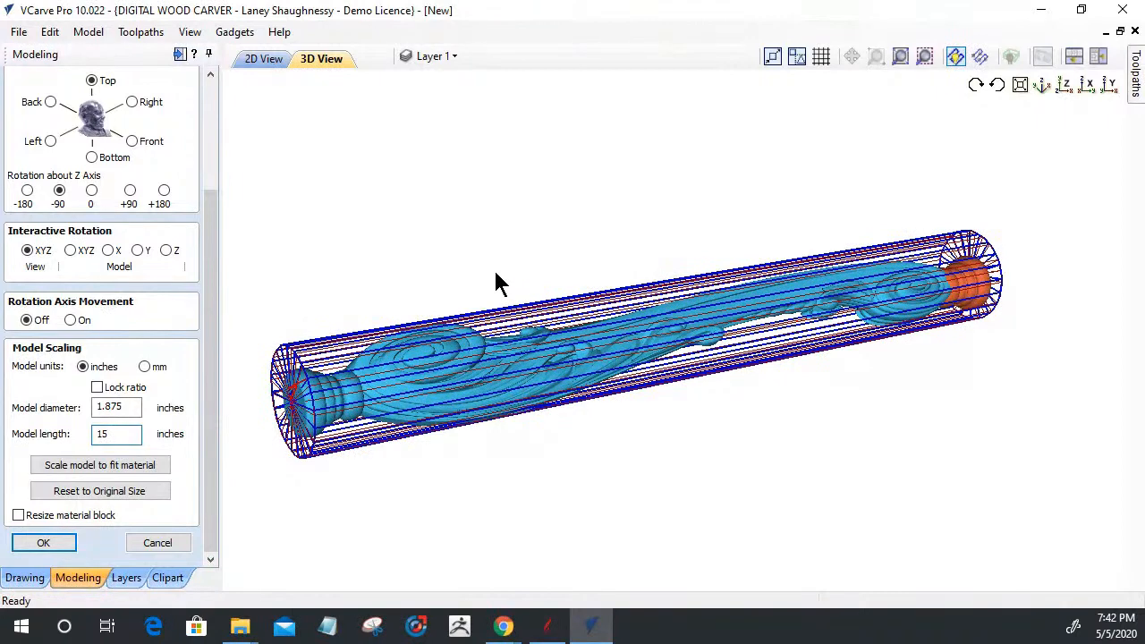
{"action": "left_click_drag", "start_coordinate": [494, 304], "coordinate": [483, 329]}
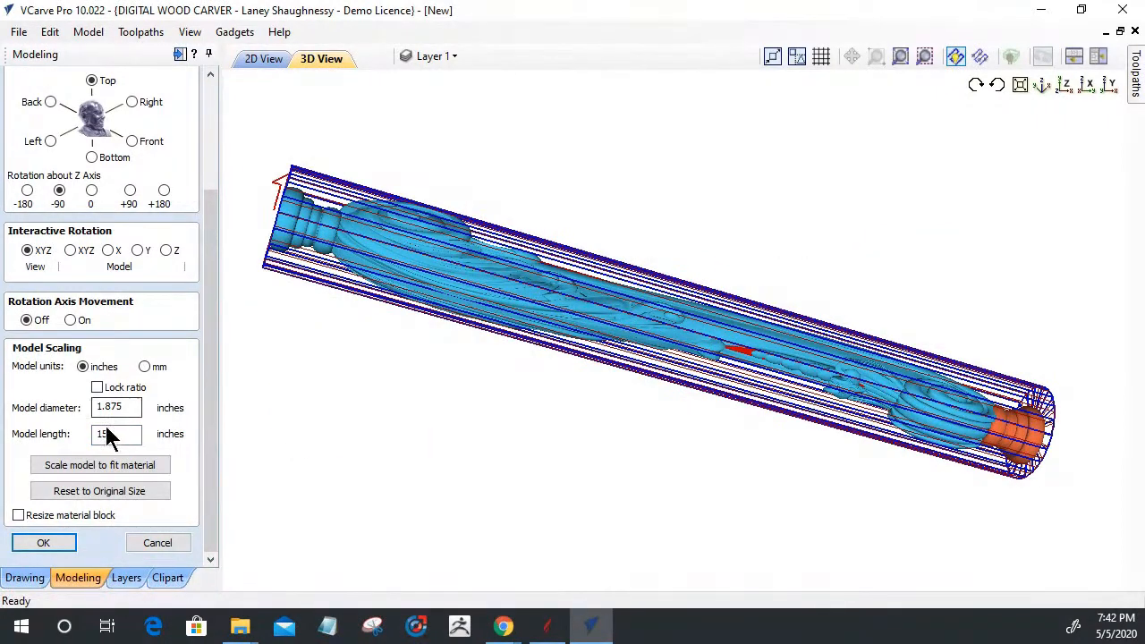
Step: Lock the scaling ratio and rescale the baluster from its original size to fit the material
{"action": "left_click", "coordinate": [98, 389]}
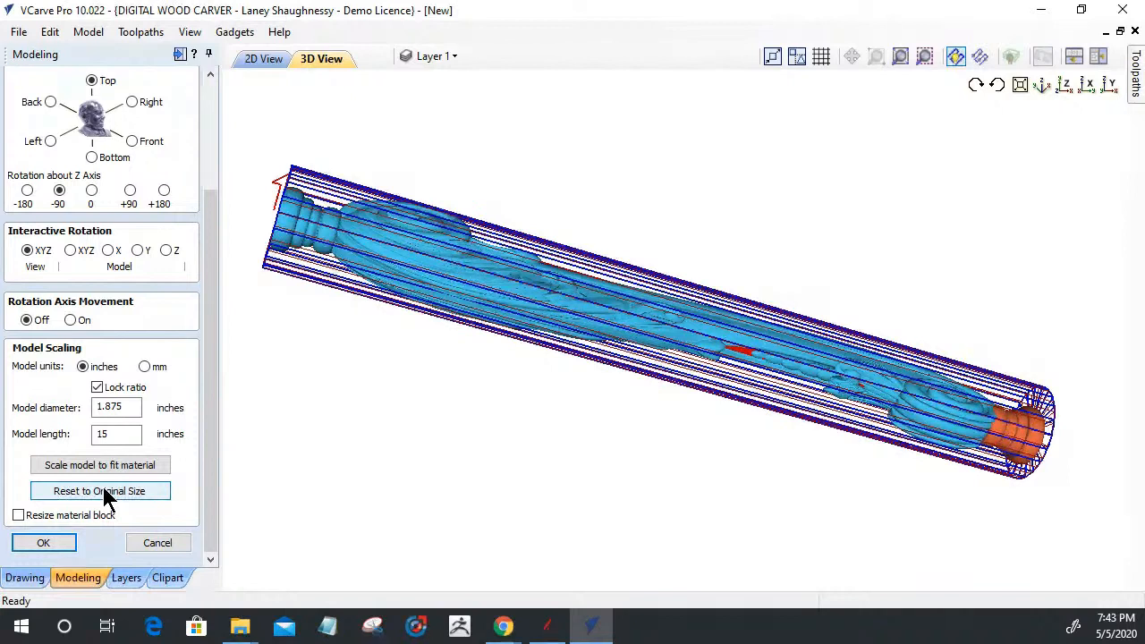
{"action": "left_click", "coordinate": [105, 493]}
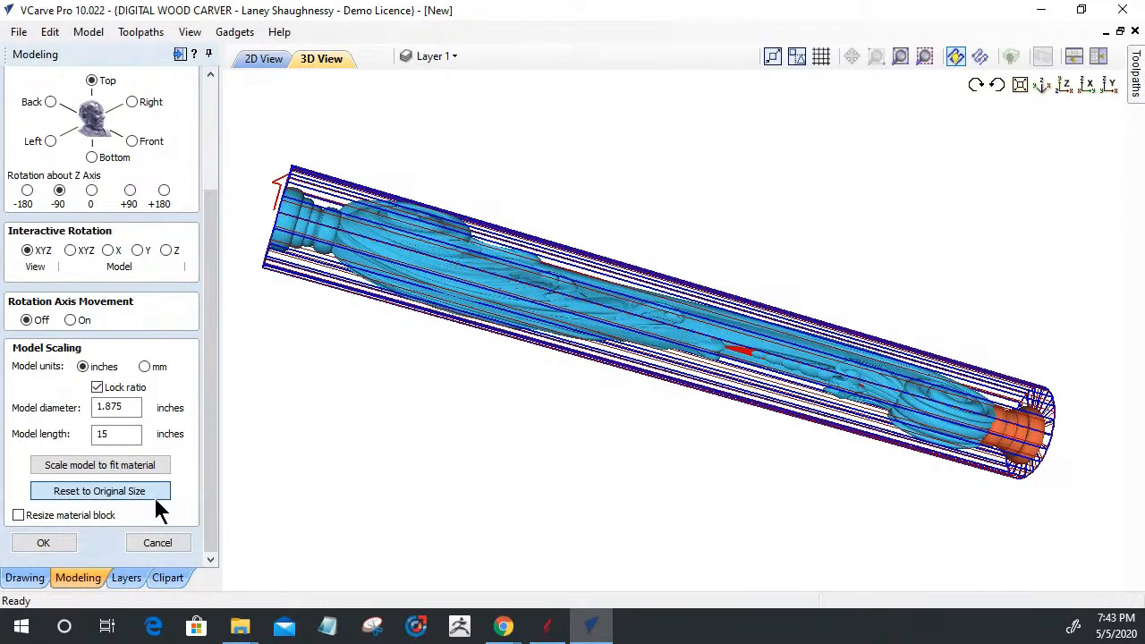
{"action": "left_click", "coordinate": [144, 501]}
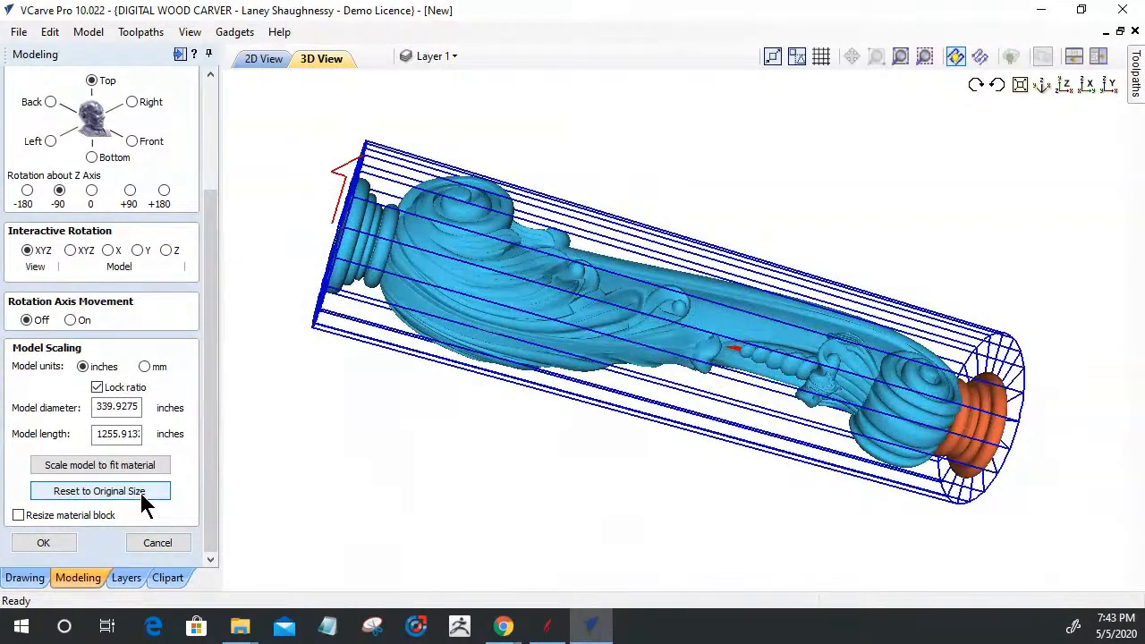
{"action": "left_click", "coordinate": [111, 465]}
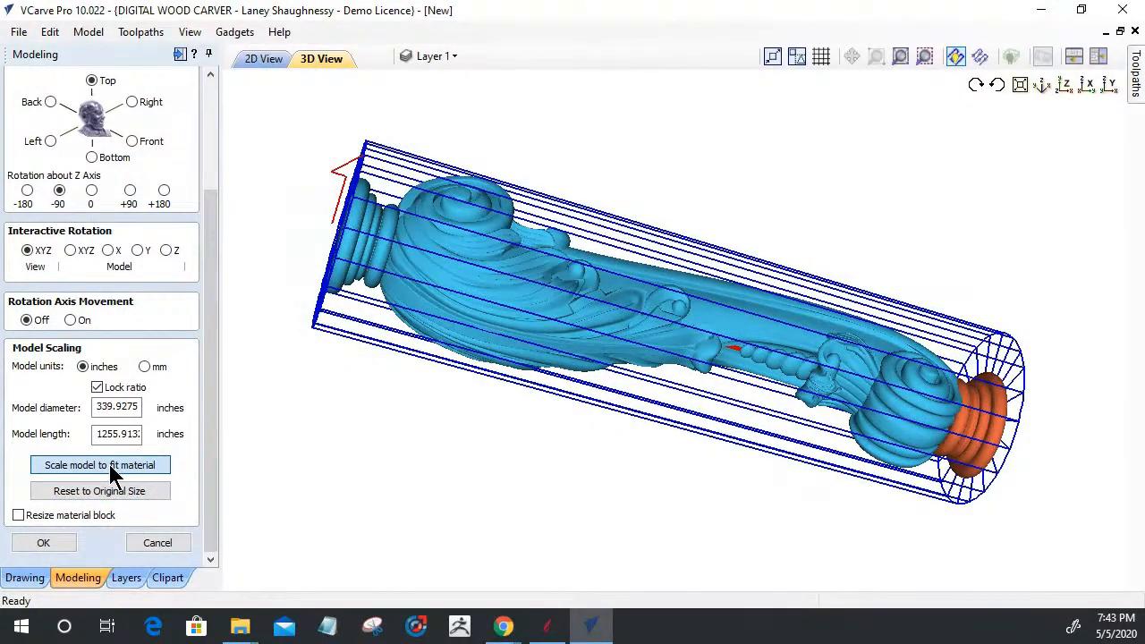
{"action": "left_click", "coordinate": [109, 465]}
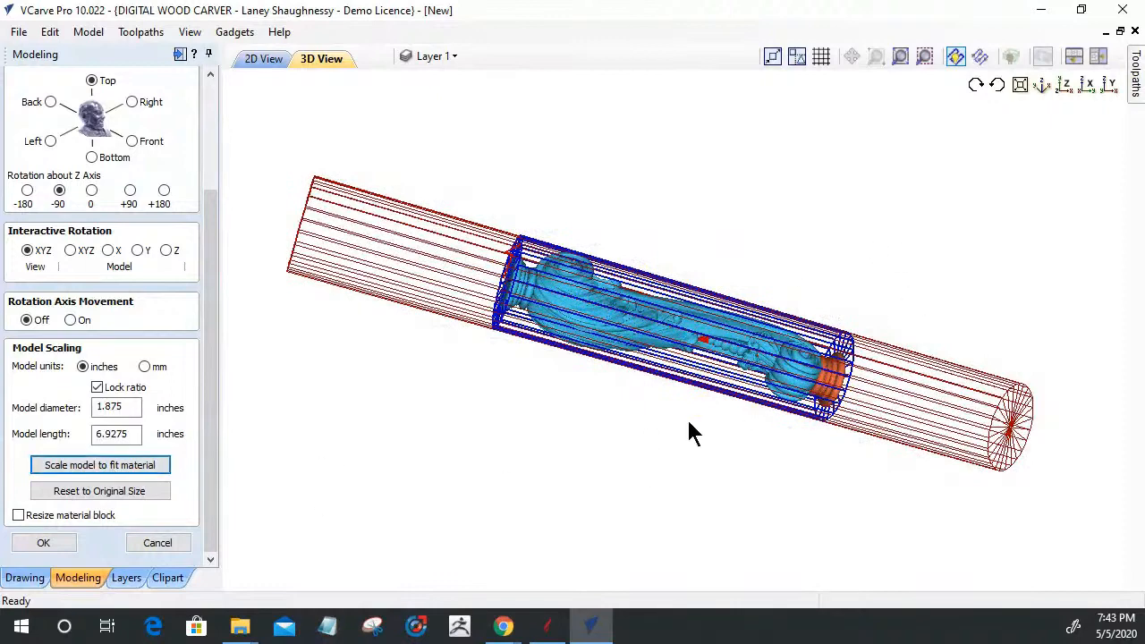
{"action": "left_click_drag", "start_coordinate": [959, 311], "coordinate": [863, 277]}
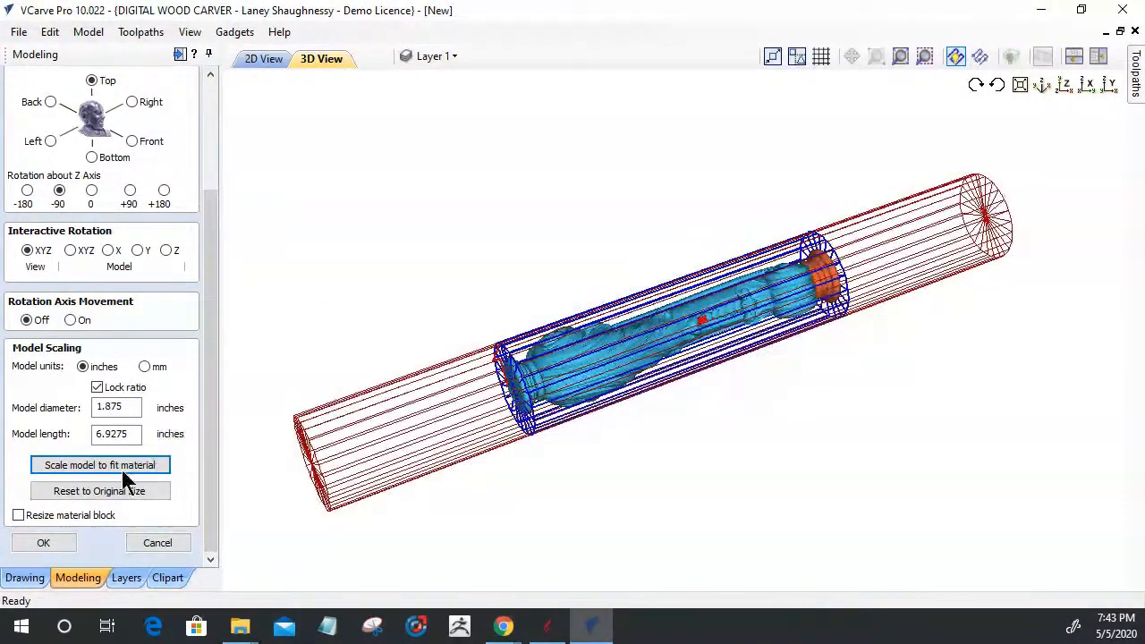
Step: Enable resizing of the material block, keeping the model's rotation about the Z axis at -90
{"action": "left_click", "coordinate": [17, 515]}
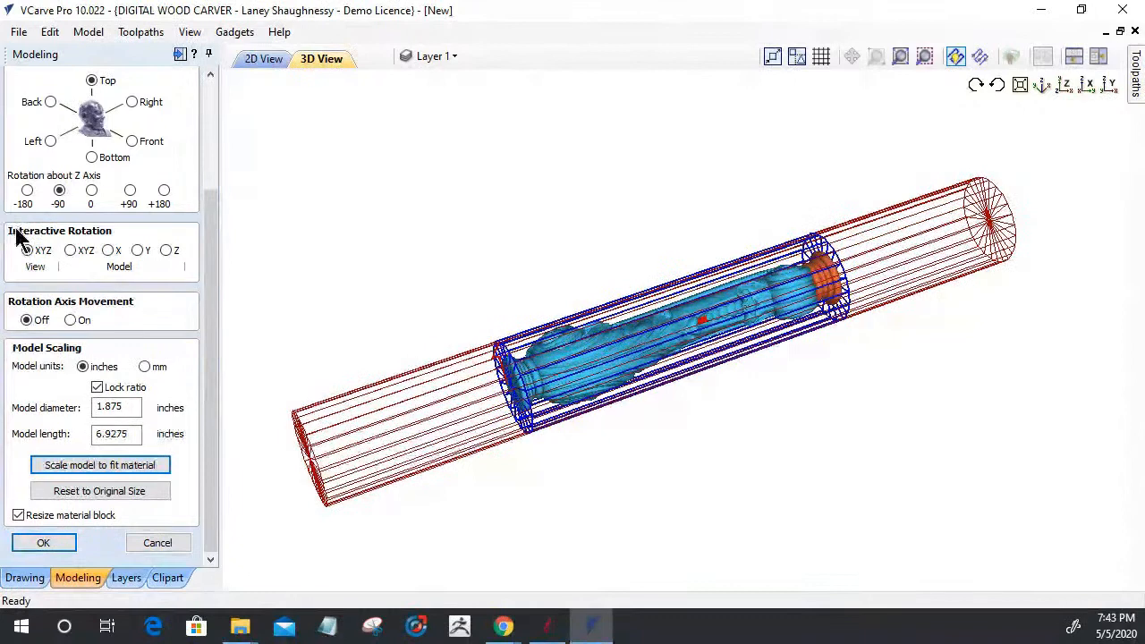
{"action": "left_click", "coordinate": [59, 191]}
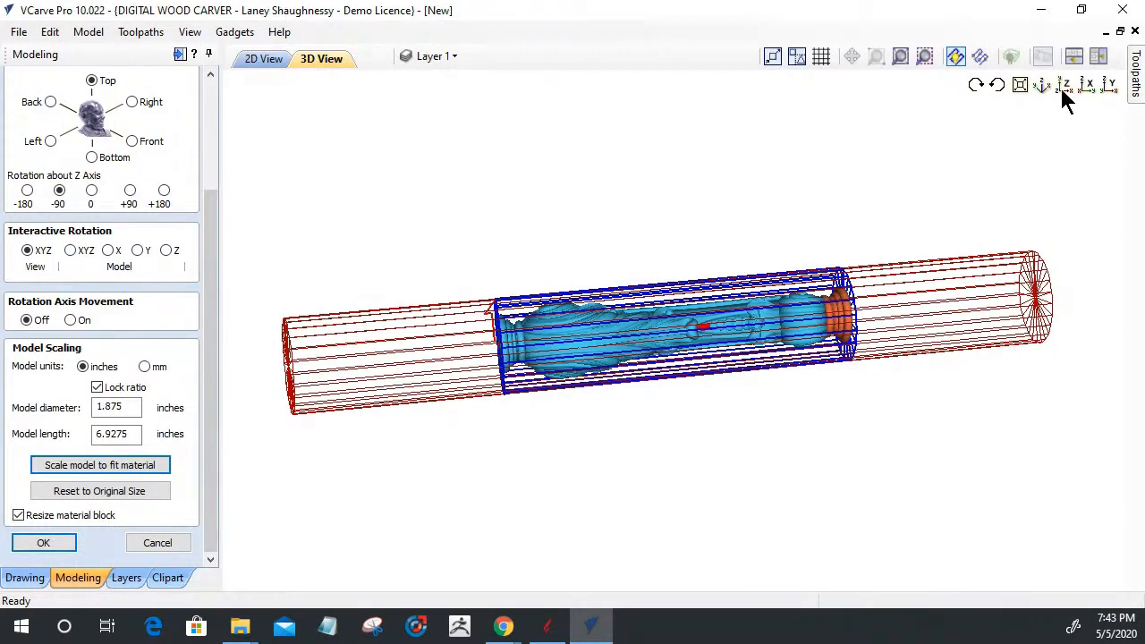
Step: Examine how the baluster sits inside the material cylinder from the X-axis end and from several angled 3D views
{"action": "left_click", "coordinate": [1086, 86]}
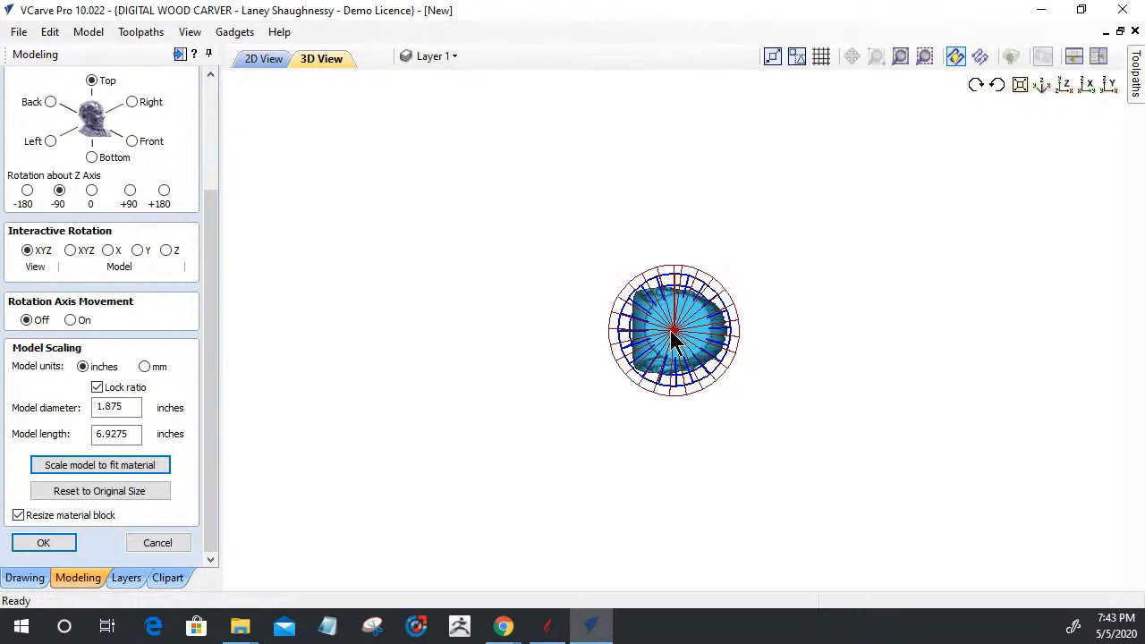
{"action": "scroll", "coordinate": [671, 333], "scroll_direction": "up", "scroll_amount": 2}
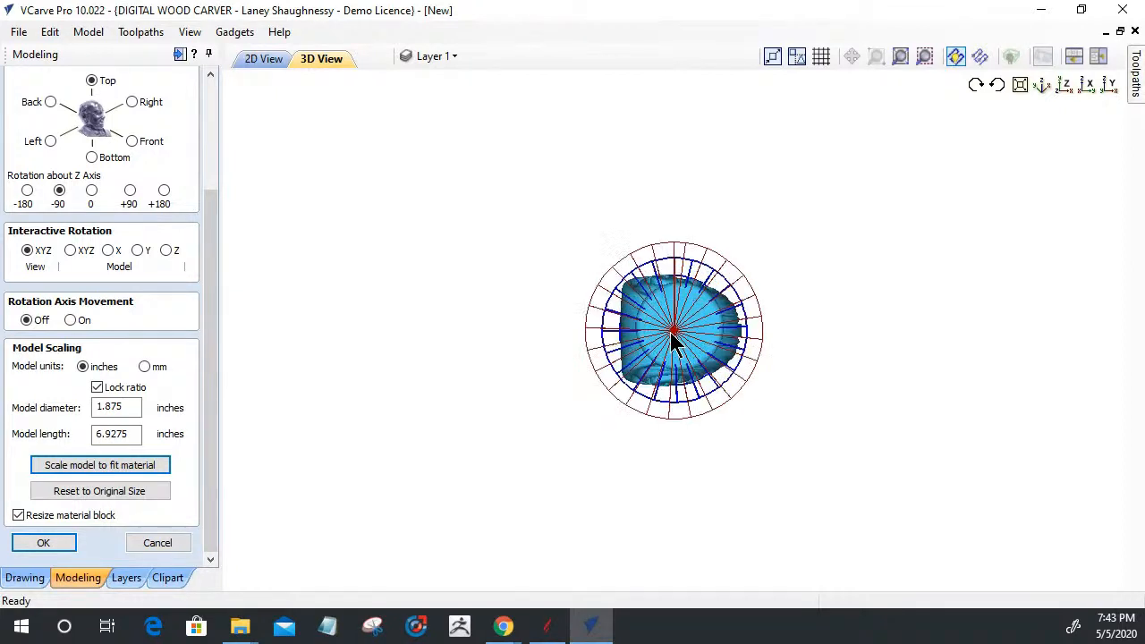
{"action": "scroll", "coordinate": [672, 340], "scroll_direction": "up", "scroll_amount": 2}
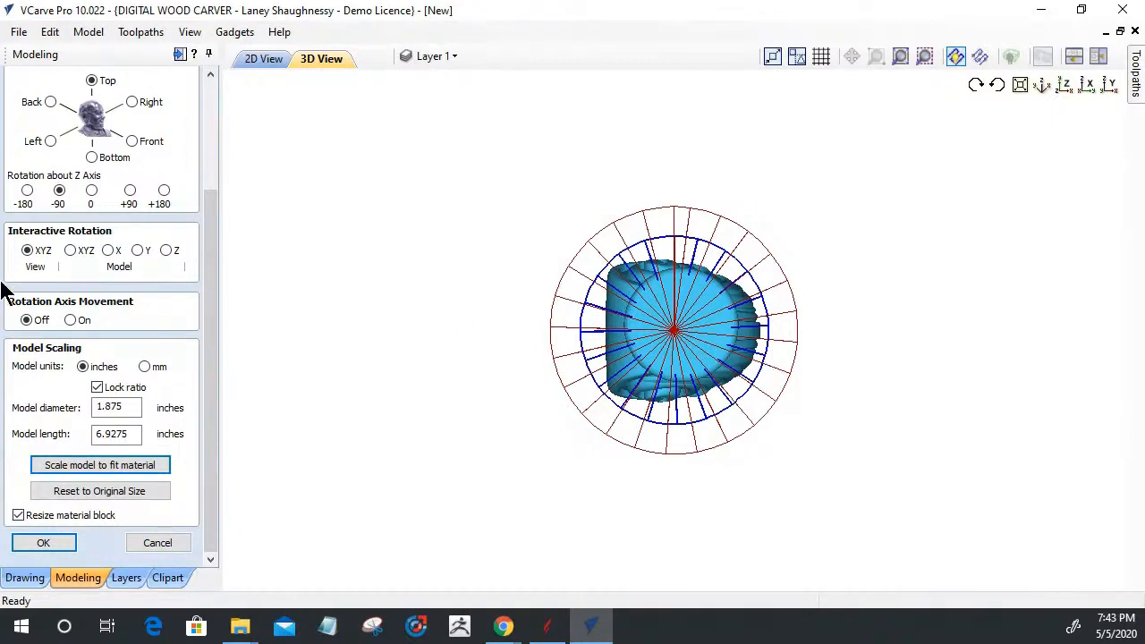
{"action": "mouse_move", "coordinate": [599, 343]}
{"action": "left_mouse_down"}
{"action": "mouse_move", "coordinate": [715, 320]}
{"action": "mouse_move", "coordinate": [542, 317]}
{"action": "mouse_move", "coordinate": [583, 327]}
{"action": "left_mouse_up"}
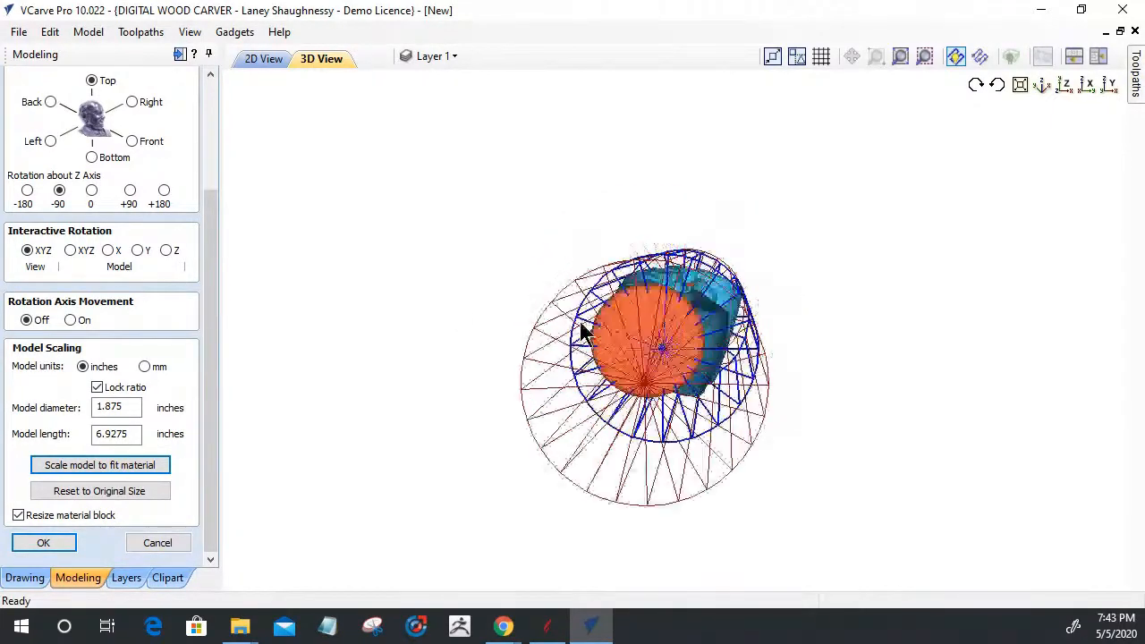
{"action": "left_click_drag", "start_coordinate": [484, 340], "coordinate": [733, 363]}
{"action": "left_click_drag", "start_coordinate": [606, 358], "coordinate": [503, 304]}
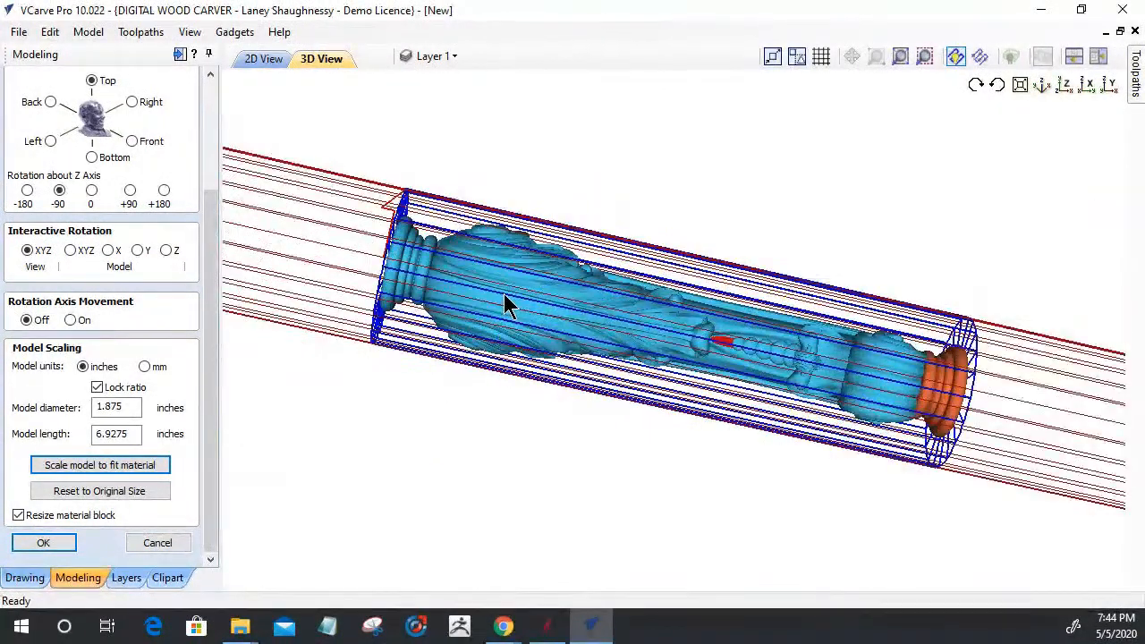
{"action": "left_click_drag", "start_coordinate": [545, 296], "coordinate": [617, 306]}
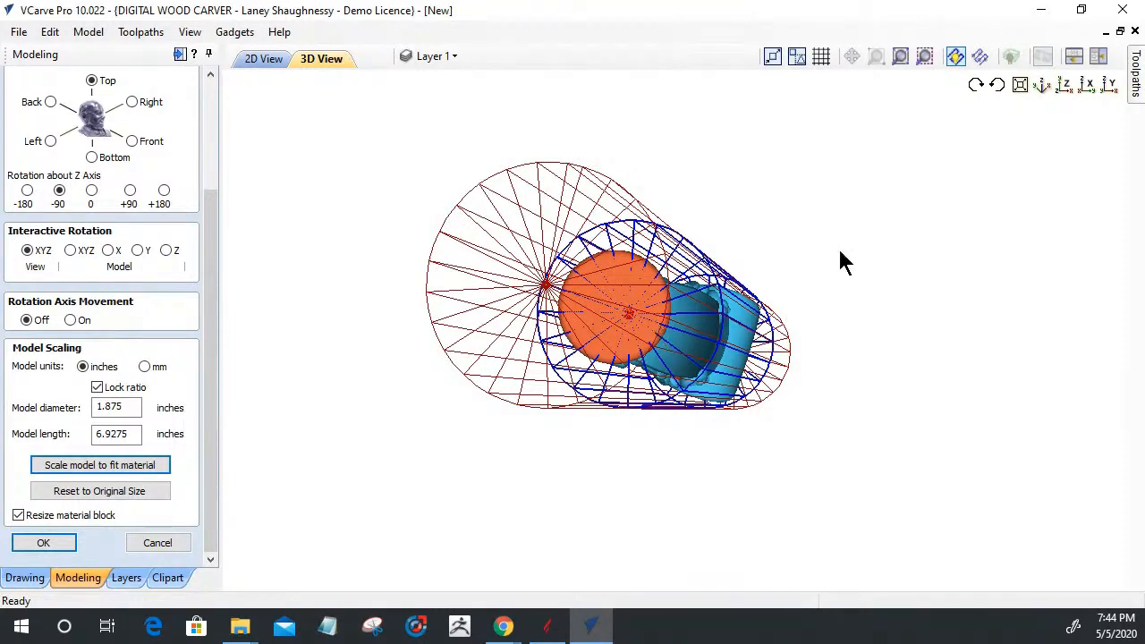
Step: Interactively rotate the baluster about the model's Z axis, tilting it first one way and then the other across the cylinder
{"action": "left_click", "coordinate": [1061, 90]}
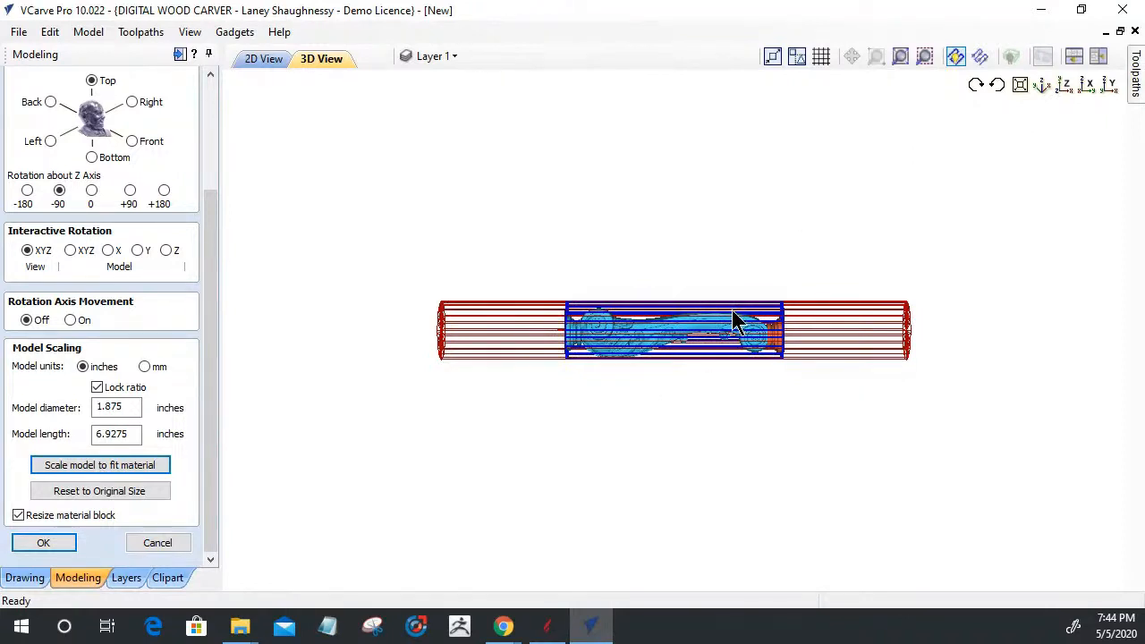
{"action": "scroll", "coordinate": [734, 317], "scroll_direction": "up", "scroll_amount": 1}
{"action": "scroll", "coordinate": [731, 318], "scroll_direction": "up", "scroll_amount": 1}
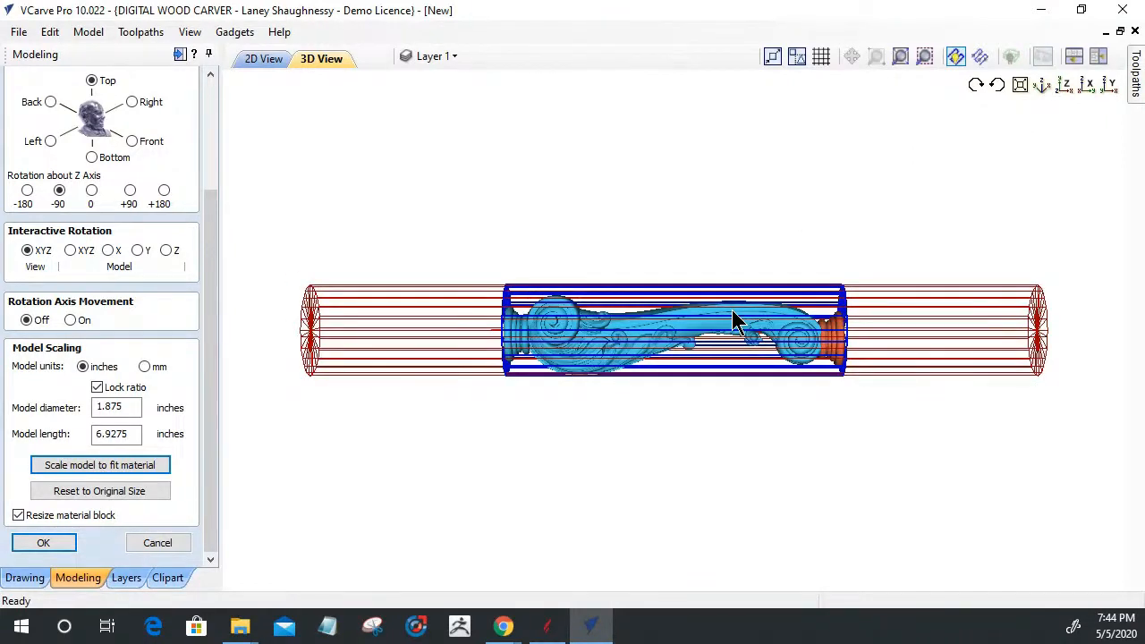
{"action": "scroll", "coordinate": [733, 312], "scroll_direction": "up", "scroll_amount": 1}
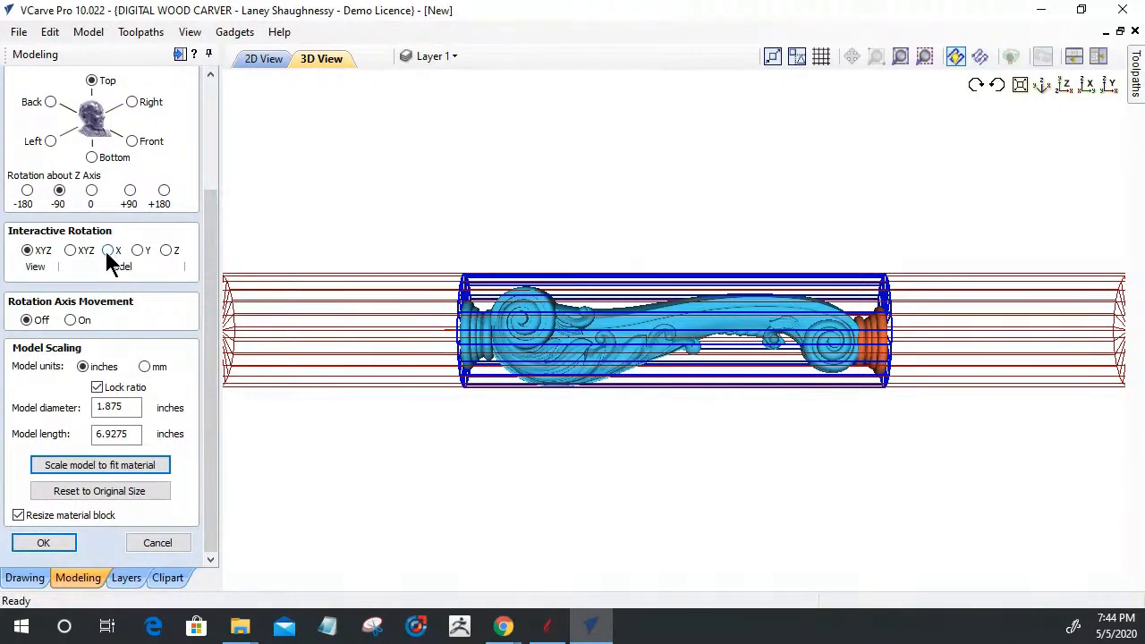
{"action": "left_click", "coordinate": [168, 251]}
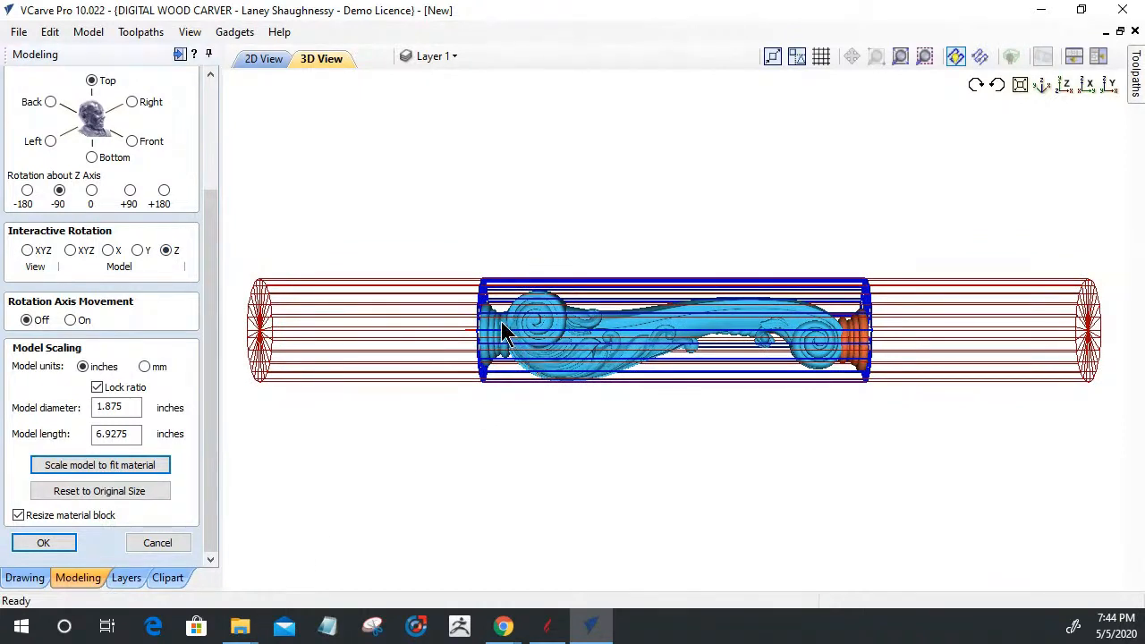
{"action": "left_click_drag", "start_coordinate": [505, 355], "coordinate": [529, 417]}
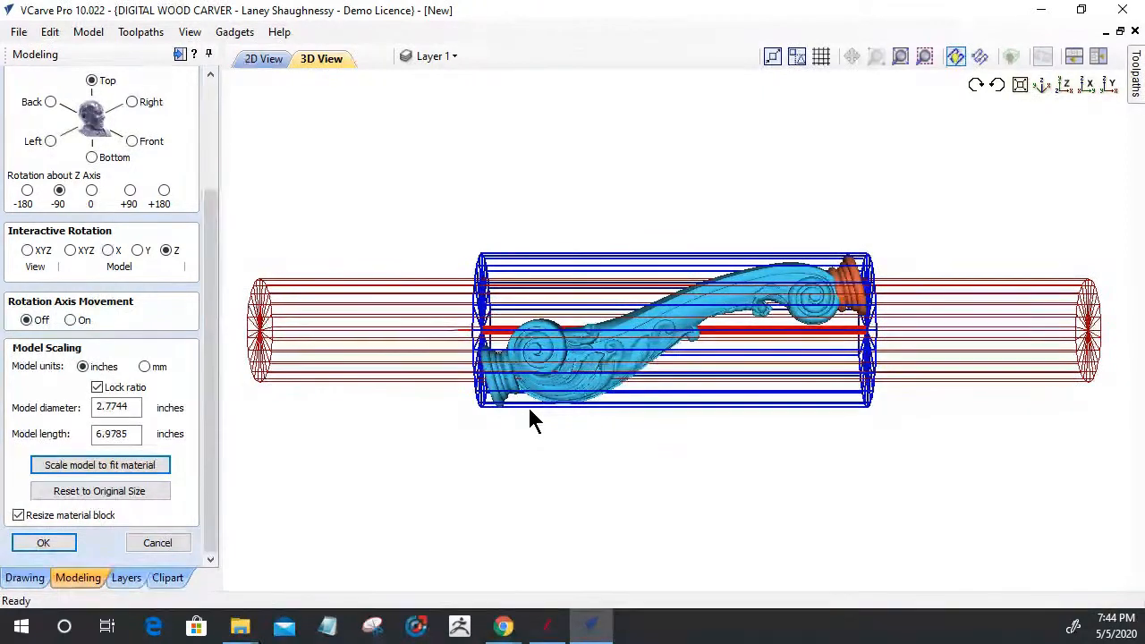
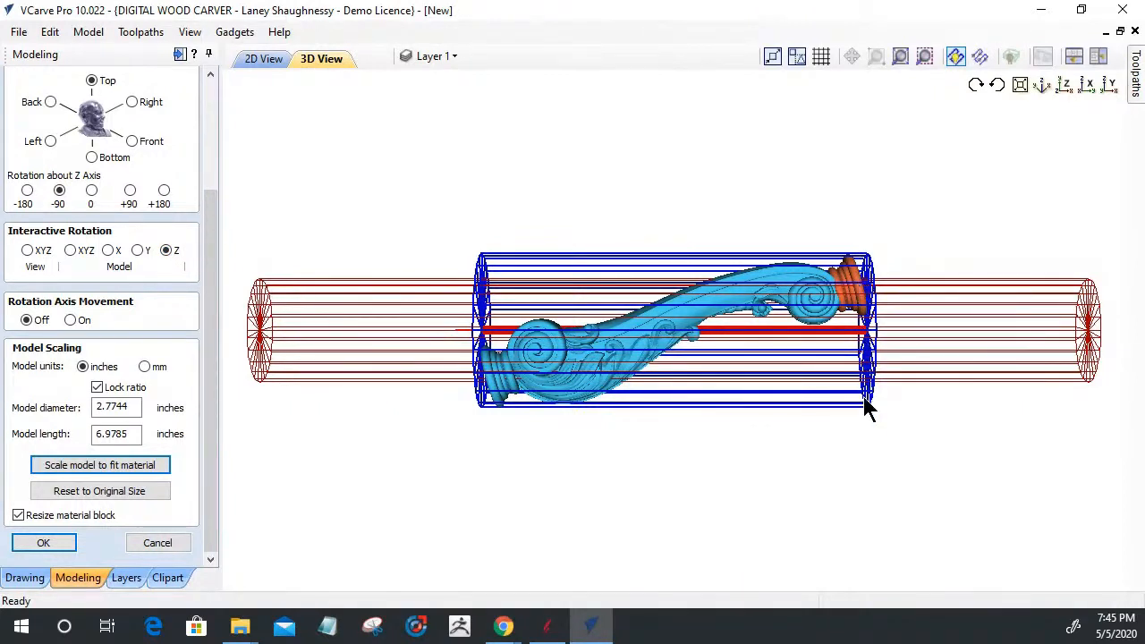
{"action": "left_click_drag", "start_coordinate": [864, 415], "coordinate": [864, 417]}
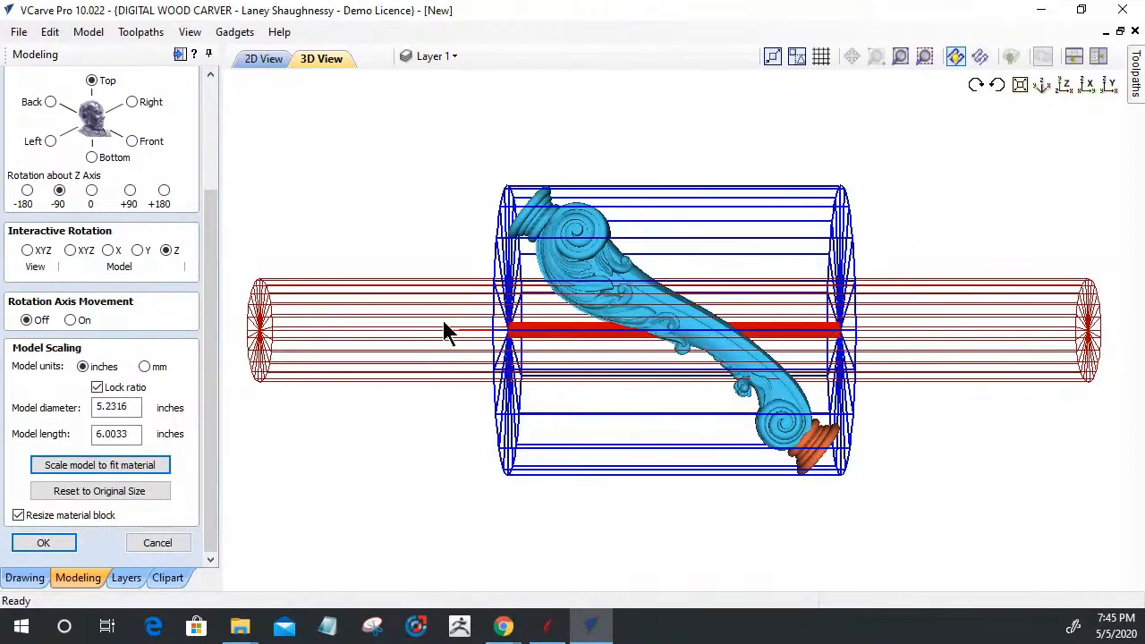
Step: Try rotating the baluster about the model's Y axis, then switch the interactive rotation through X to Z
{"action": "left_click", "coordinate": [137, 250]}
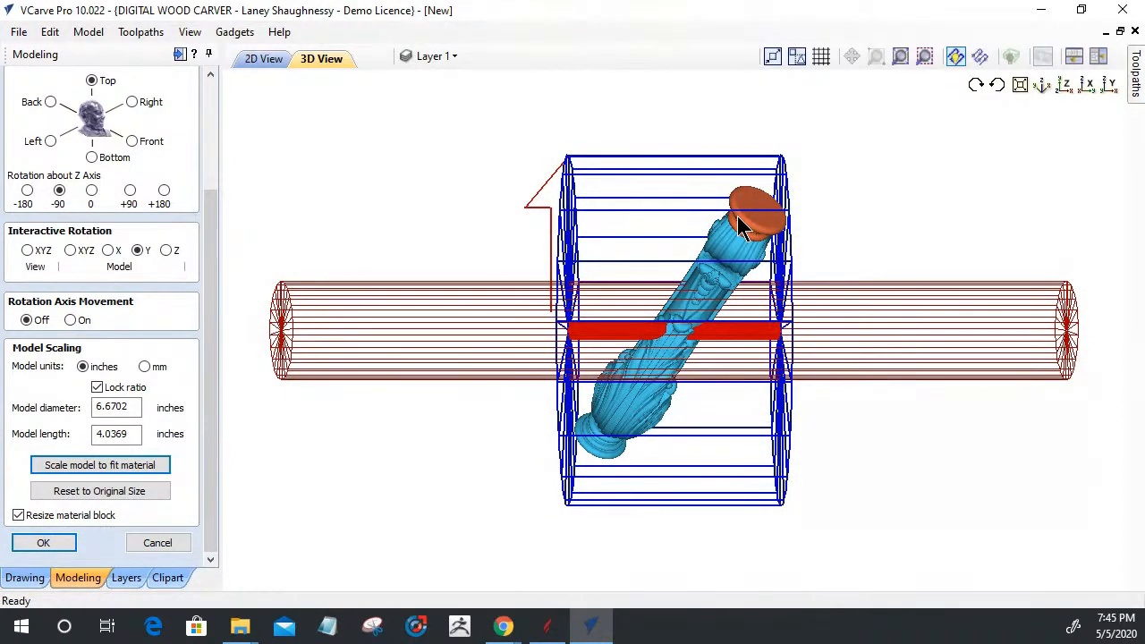
{"action": "left_click_drag", "start_coordinate": [738, 215], "coordinate": [740, 212]}
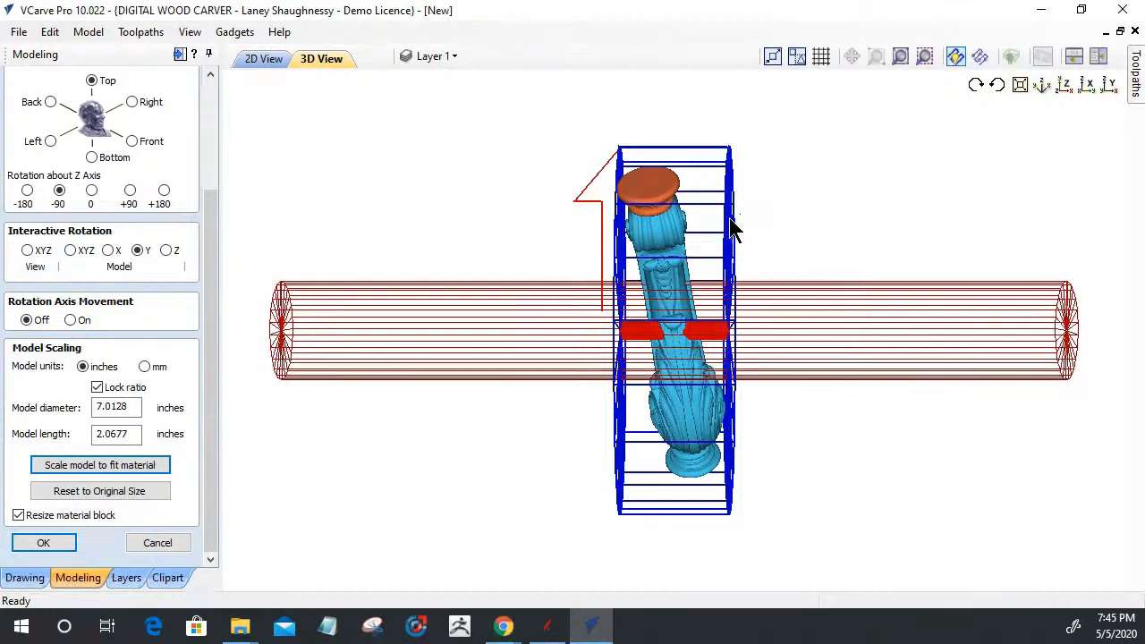
{"action": "left_click", "coordinate": [108, 250]}
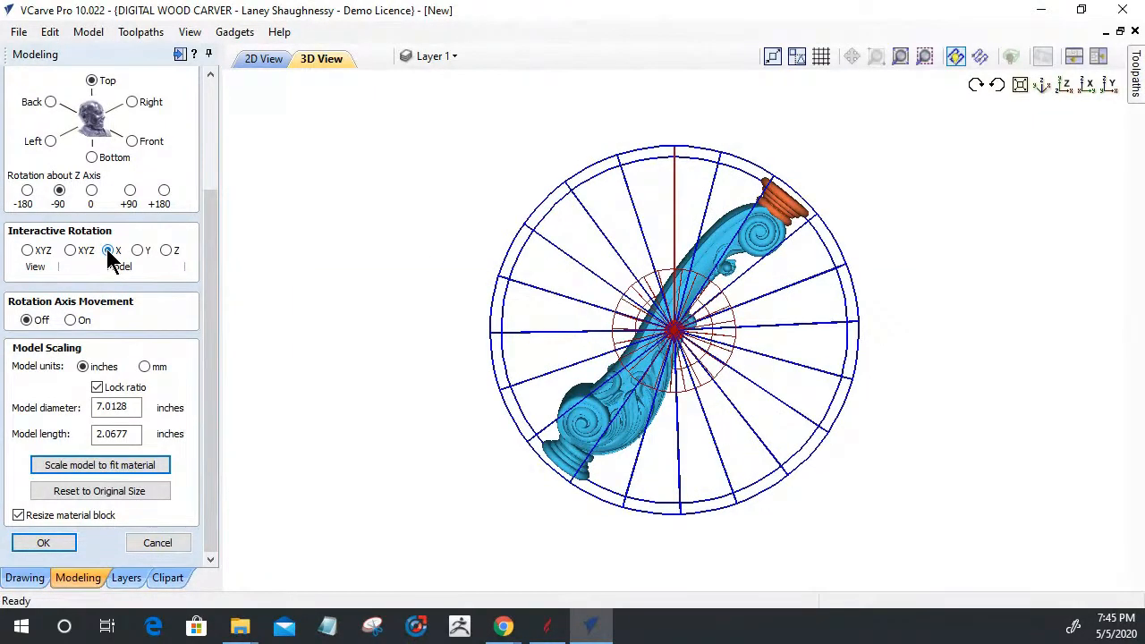
{"action": "left_click", "coordinate": [167, 251]}
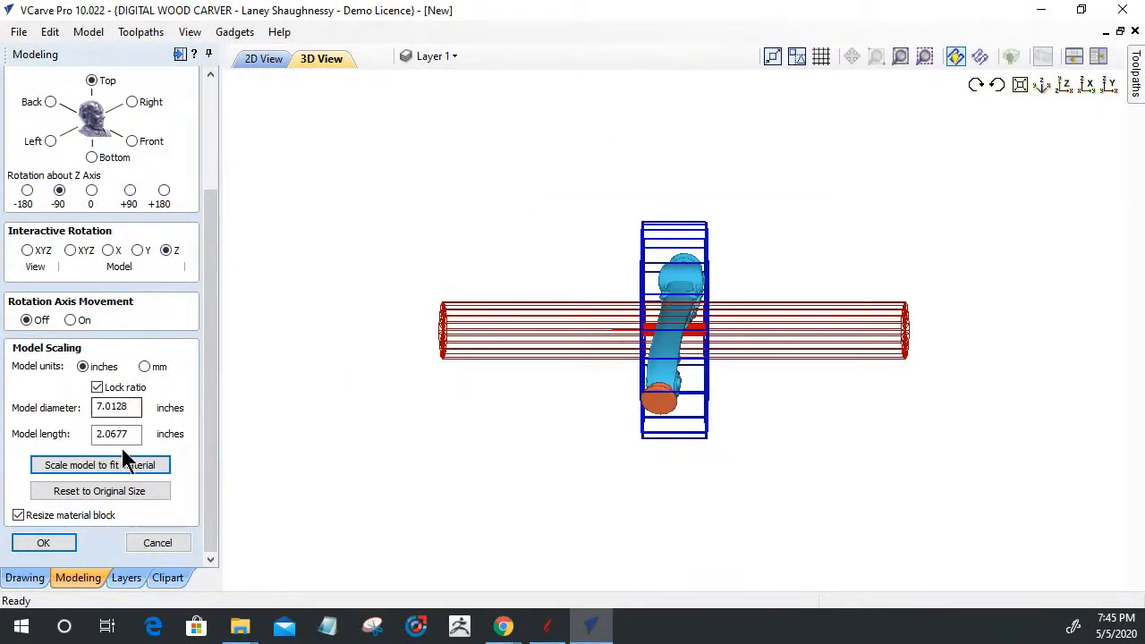
Step: Reset the baluster to its original size, restore the Top orientation and scale it to fit the material
{"action": "left_click", "coordinate": [123, 493]}
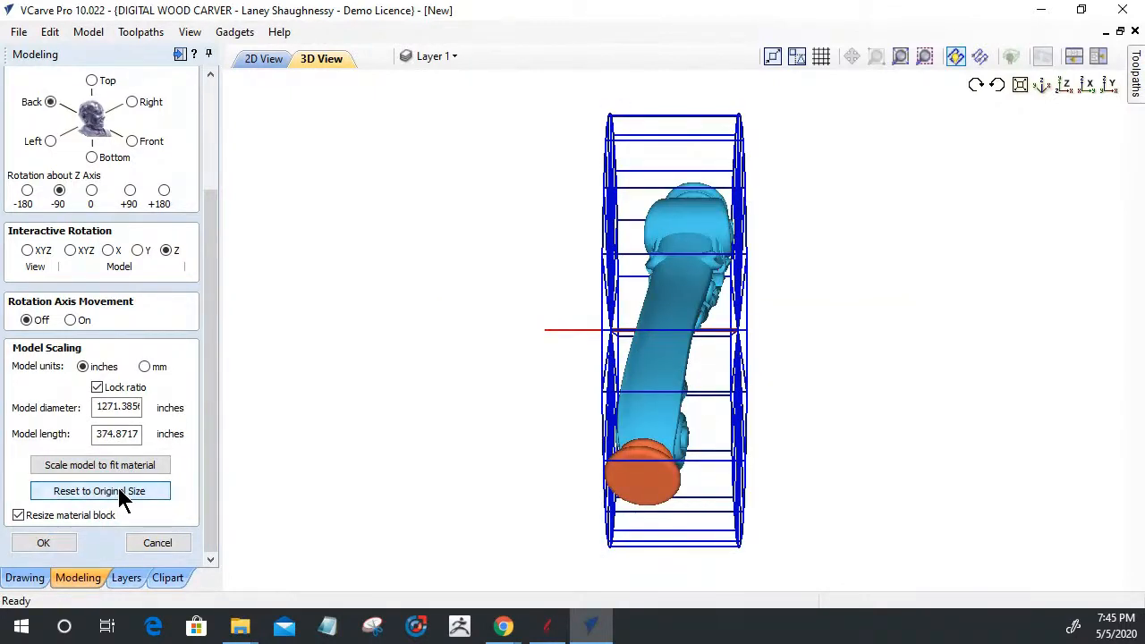
{"action": "left_click", "coordinate": [92, 81]}
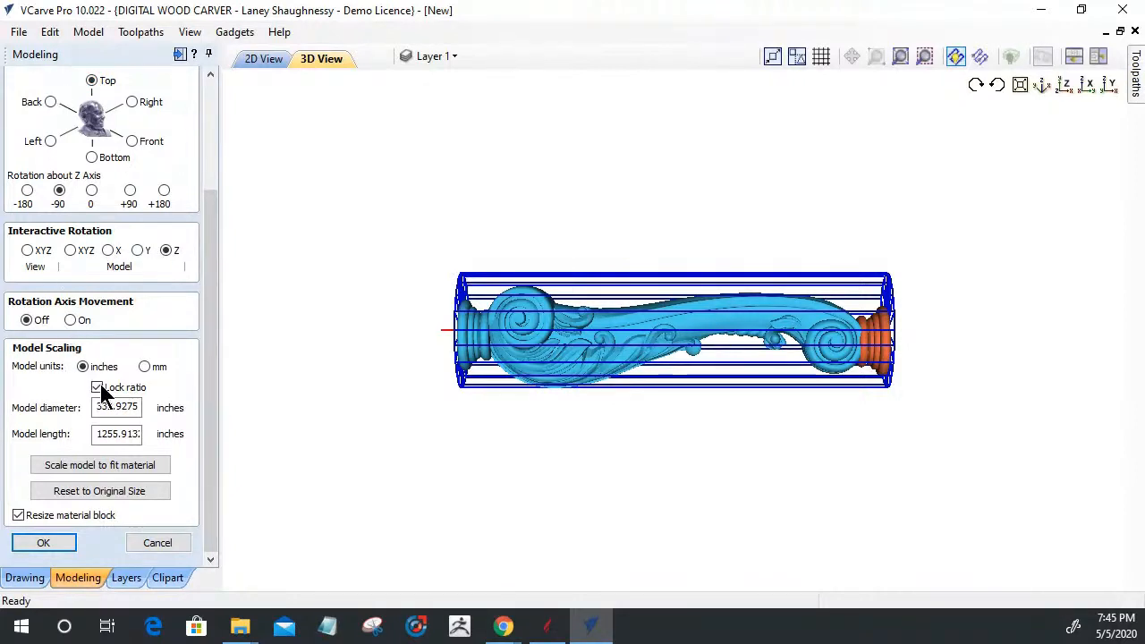
{"action": "left_click", "coordinate": [102, 465]}
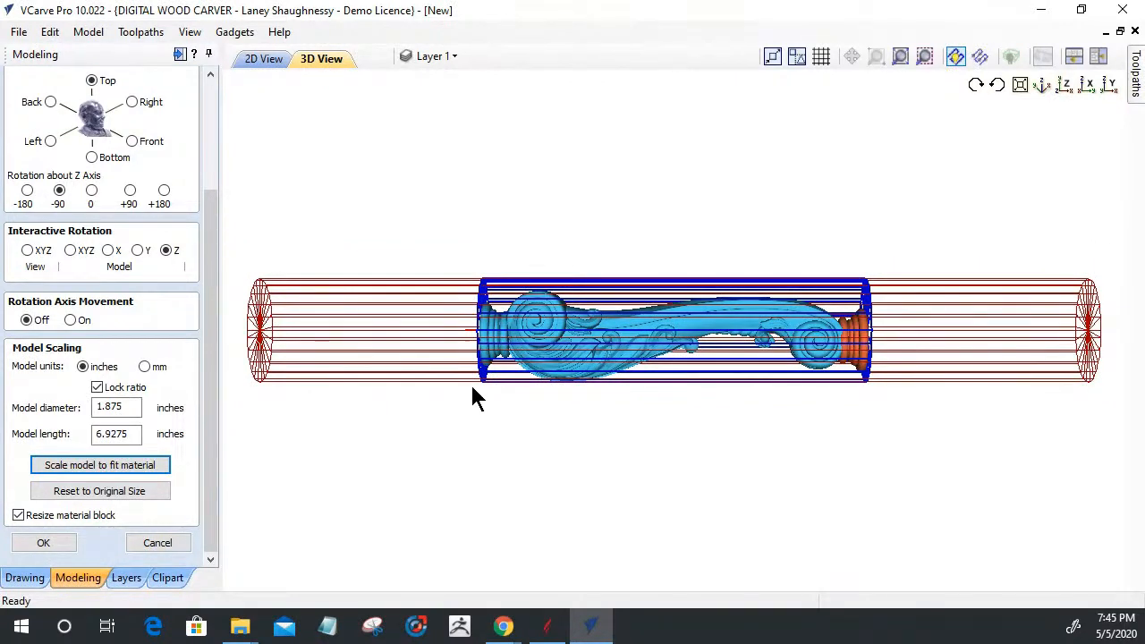
Step: Tilt the baluster about the Z axis and rotate it back roughly level with the cylinder axis
{"action": "left_click_drag", "start_coordinate": [471, 386], "coordinate": [470, 386]}
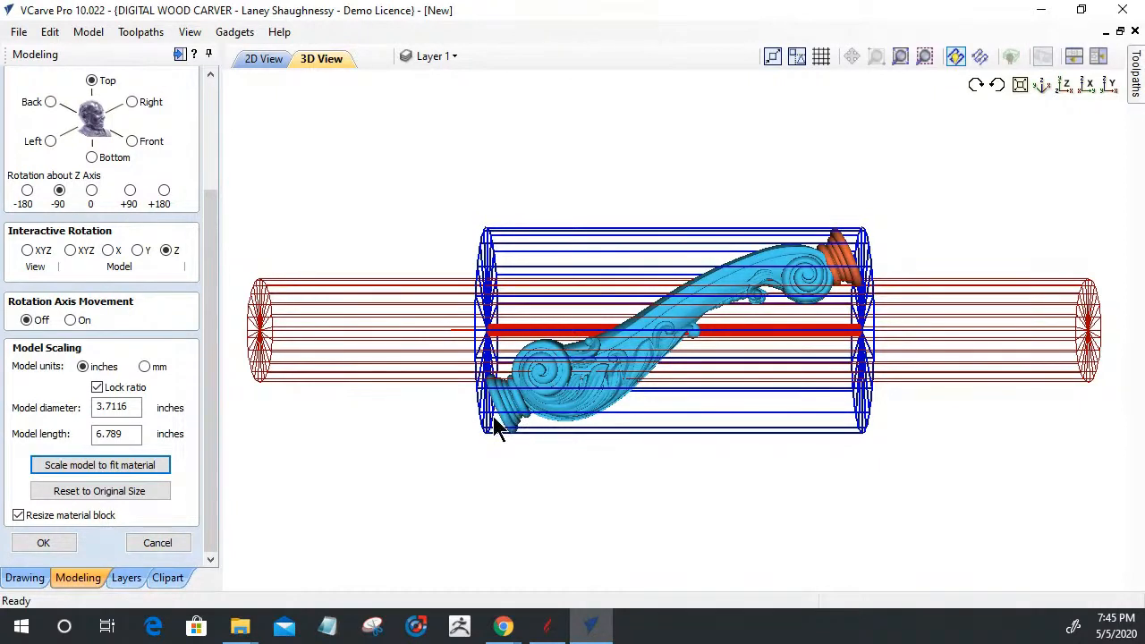
{"action": "mouse_move", "coordinate": [489, 357]}
{"action": "left_mouse_down"}
{"action": "mouse_move", "coordinate": [485, 330]}
{"action": "mouse_move", "coordinate": [487, 351]}
{"action": "left_mouse_up"}
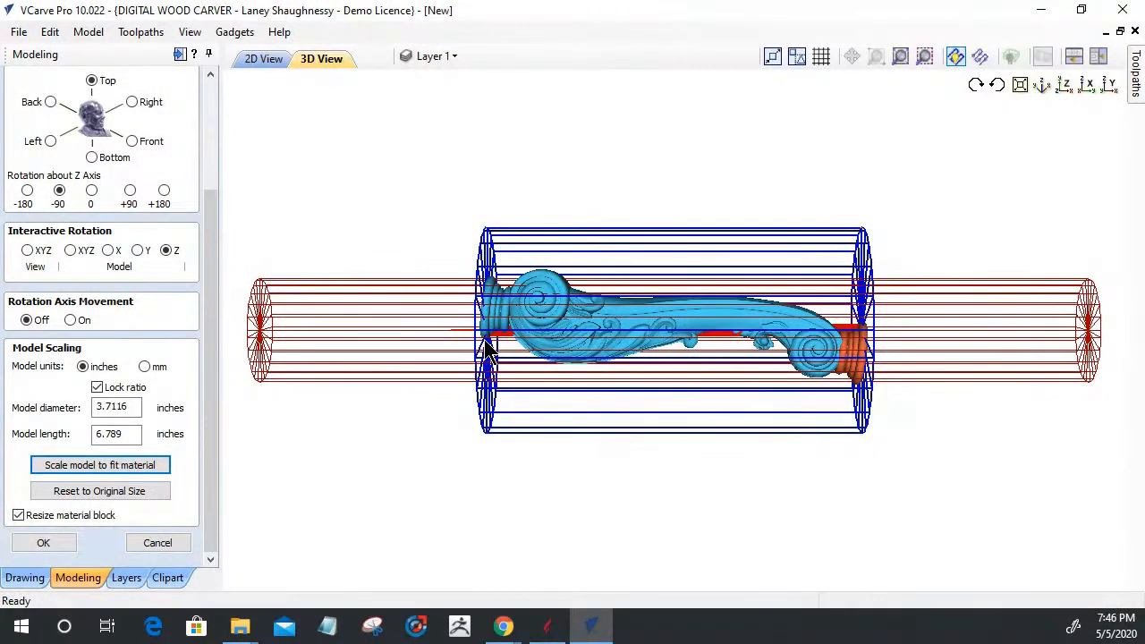
{"action": "left_click_drag", "start_coordinate": [486, 350], "coordinate": [486, 357]}
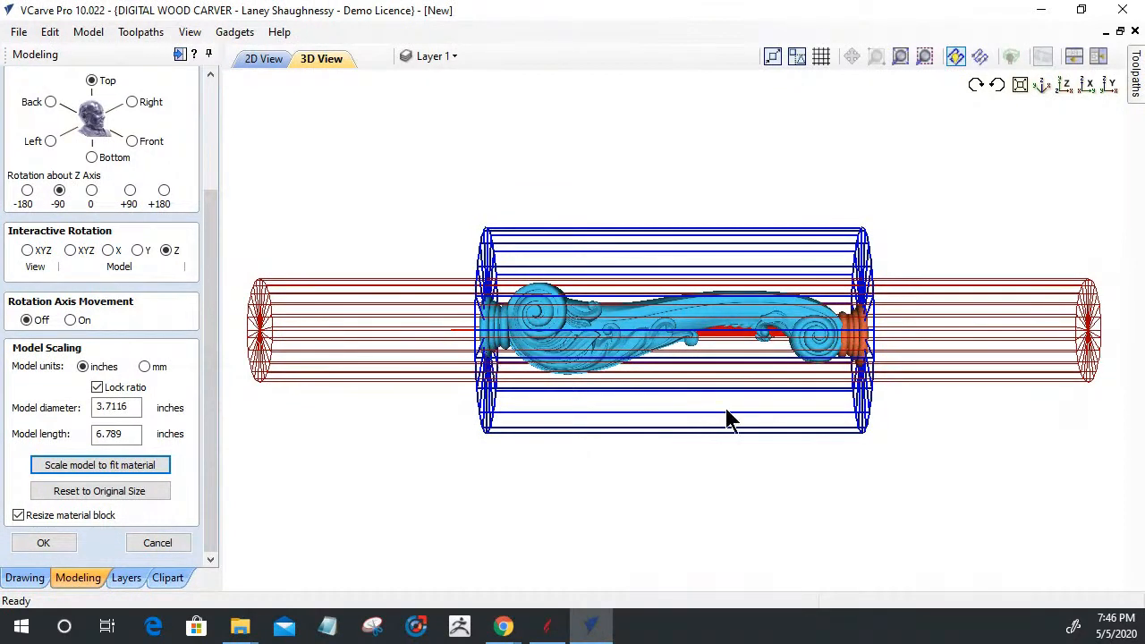
Step: Fine-tune the baluster's Z rotation in the X-axis end view so its ends line up with the cylinder's centre
{"action": "left_click", "coordinate": [1089, 88]}
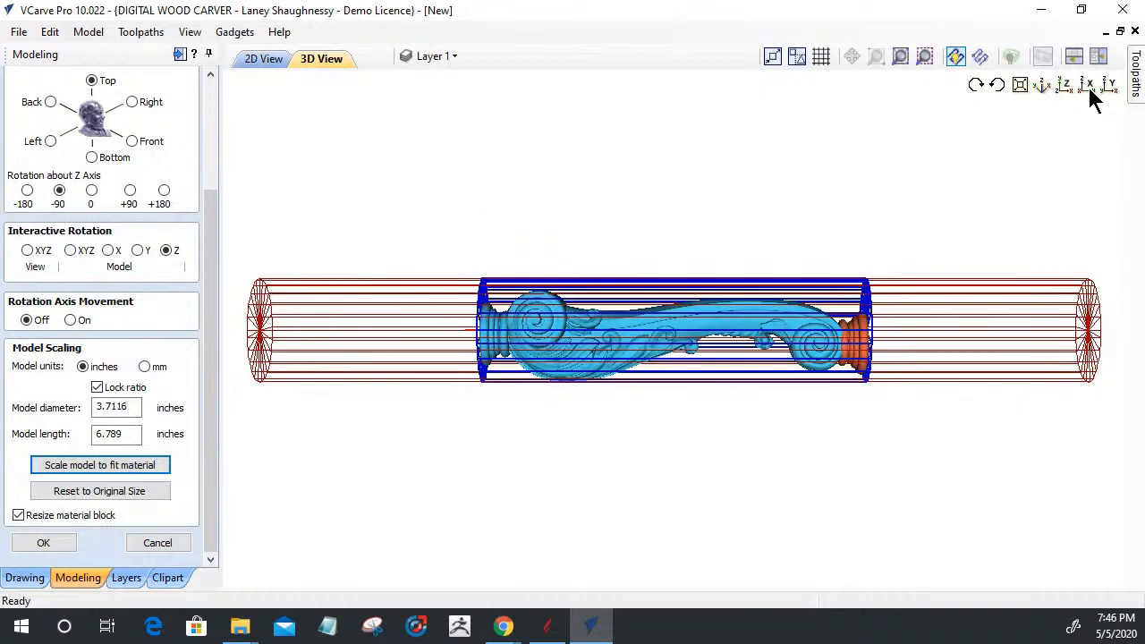
{"action": "left_click", "coordinate": [1089, 89]}
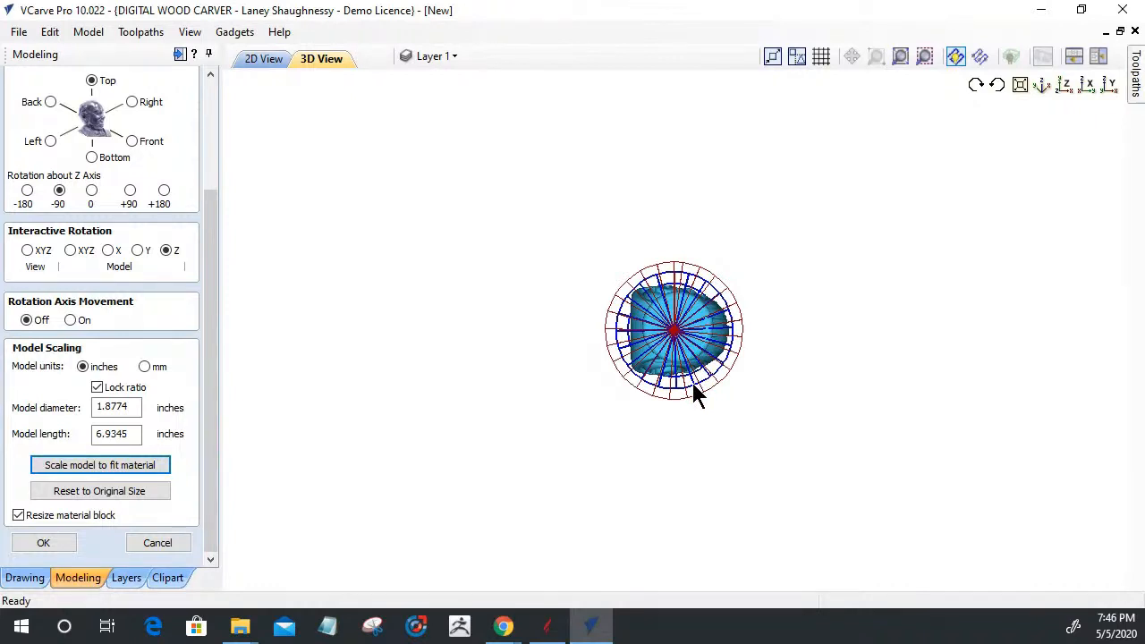
{"action": "left_click_drag", "start_coordinate": [694, 386], "coordinate": [692, 385]}
{"action": "left_click_drag", "start_coordinate": [665, 315], "coordinate": [661, 299]}
{"action": "left_click_drag", "start_coordinate": [670, 307], "coordinate": [680, 289]}
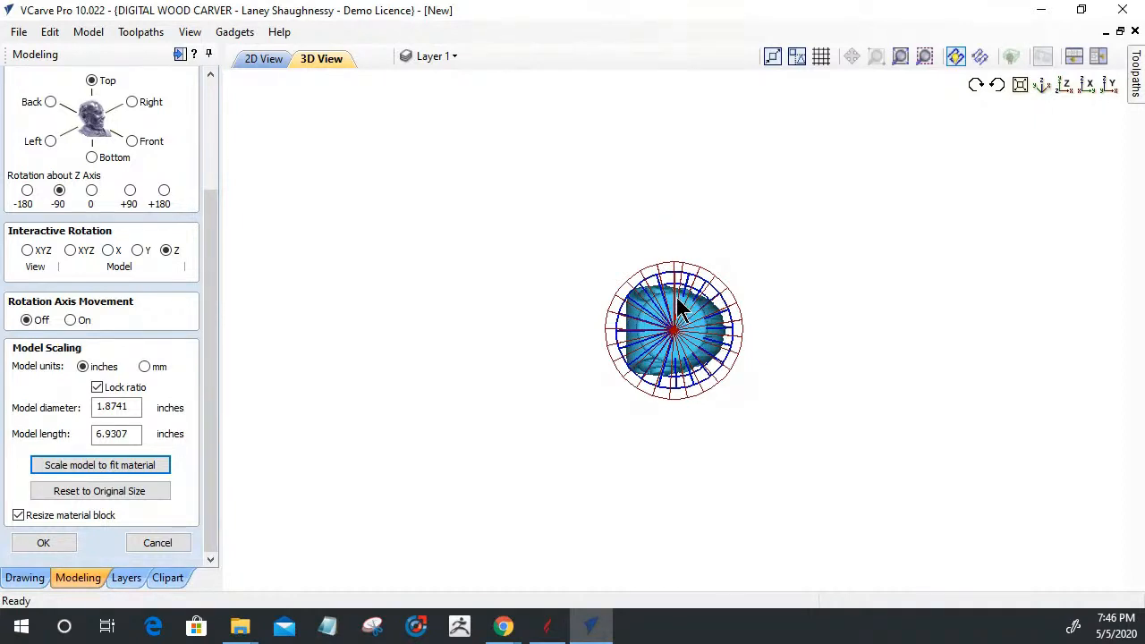
Step: Tilt the baluster off-axis about Z in the end view and realign it with the centre of the material
{"action": "left_click", "coordinate": [580, 305]}
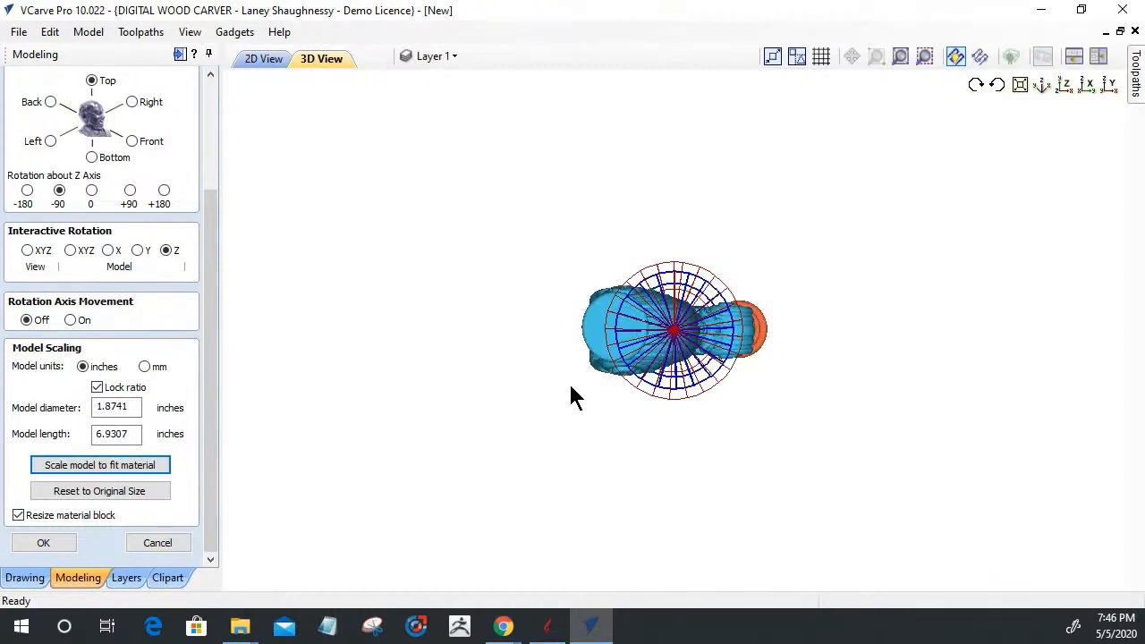
{"action": "left_click_drag", "start_coordinate": [606, 335], "coordinate": [667, 333]}
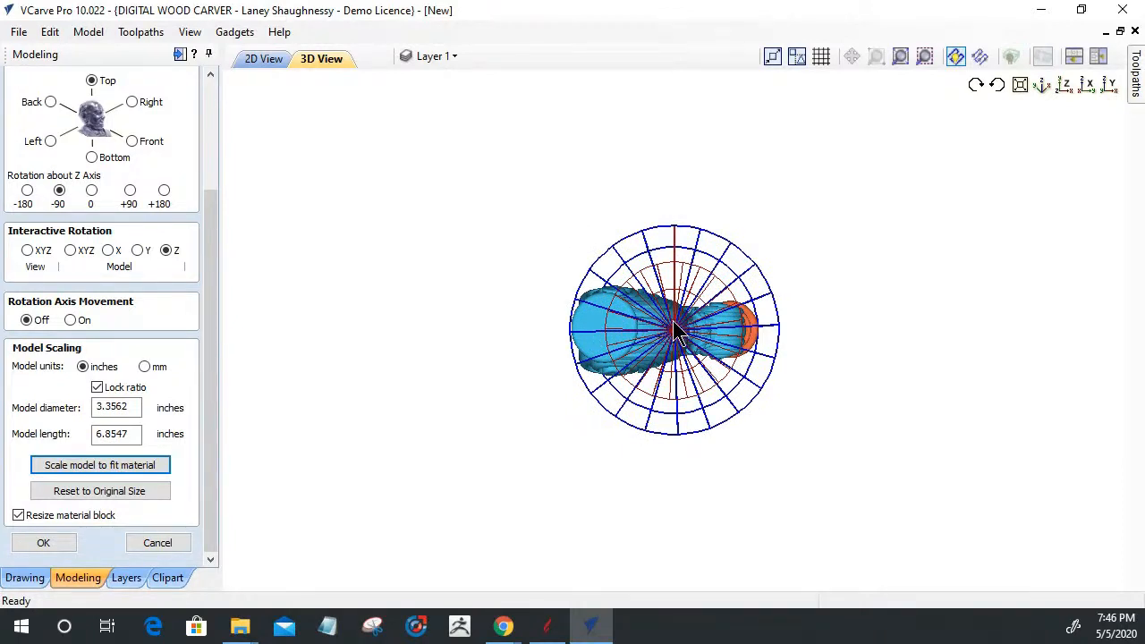
{"action": "left_click_drag", "start_coordinate": [675, 320], "coordinate": [678, 349]}
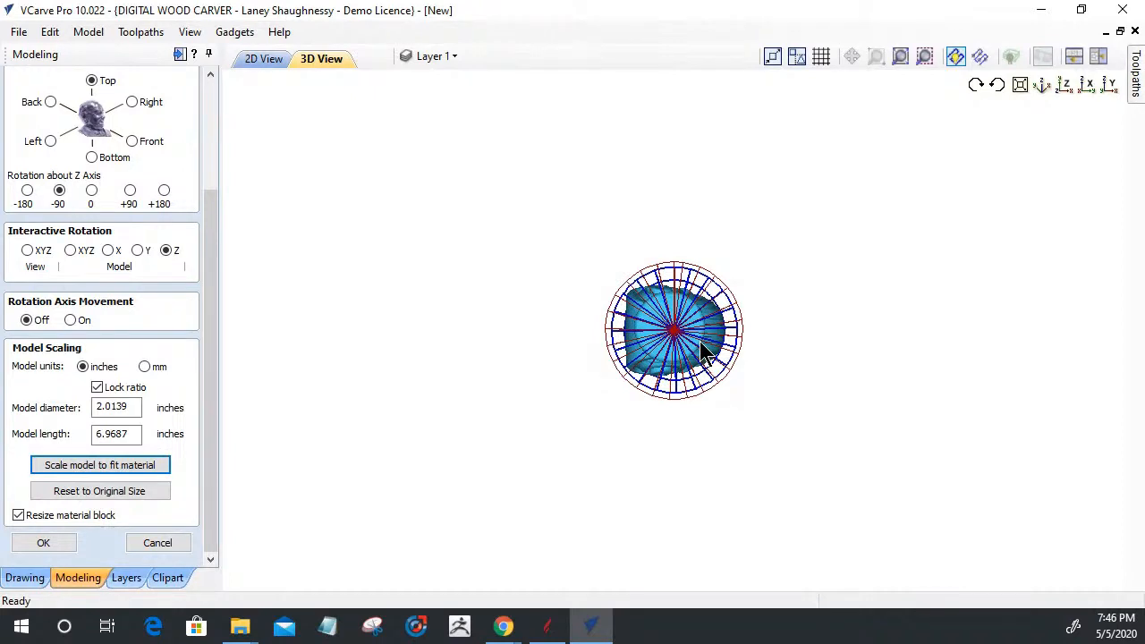
{"action": "left_click", "coordinate": [700, 341]}
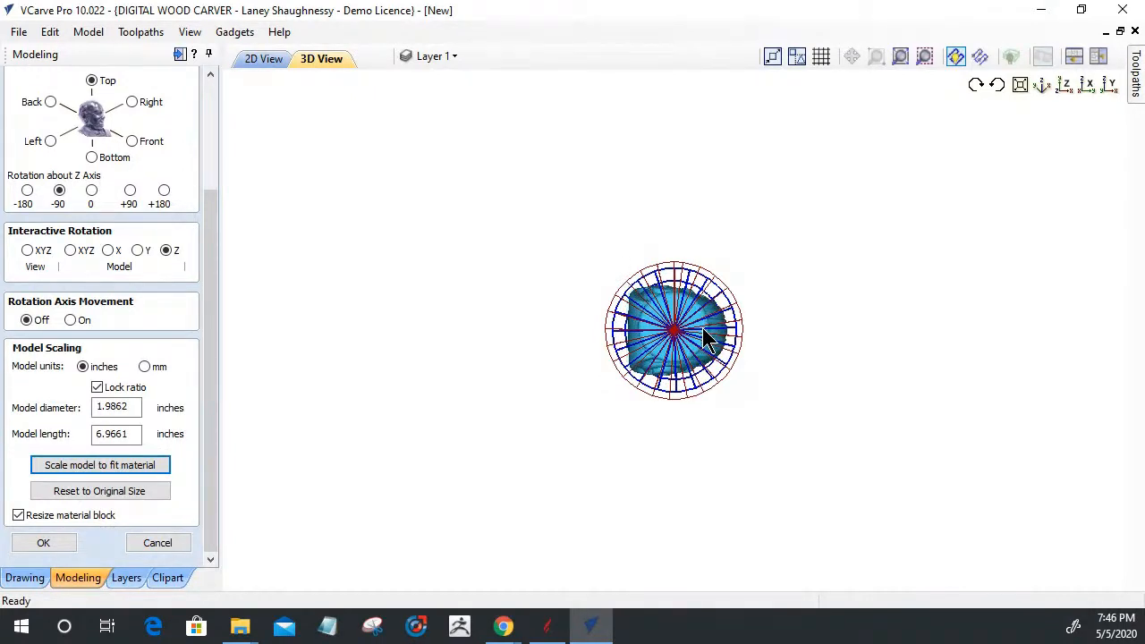
{"action": "left_click_drag", "start_coordinate": [678, 361], "coordinate": [677, 354]}
Step: Switch the interactive rotation to the X axis and roll the baluster about 90 degrees so its flat side faces down
{"action": "left_click", "coordinate": [138, 251]}
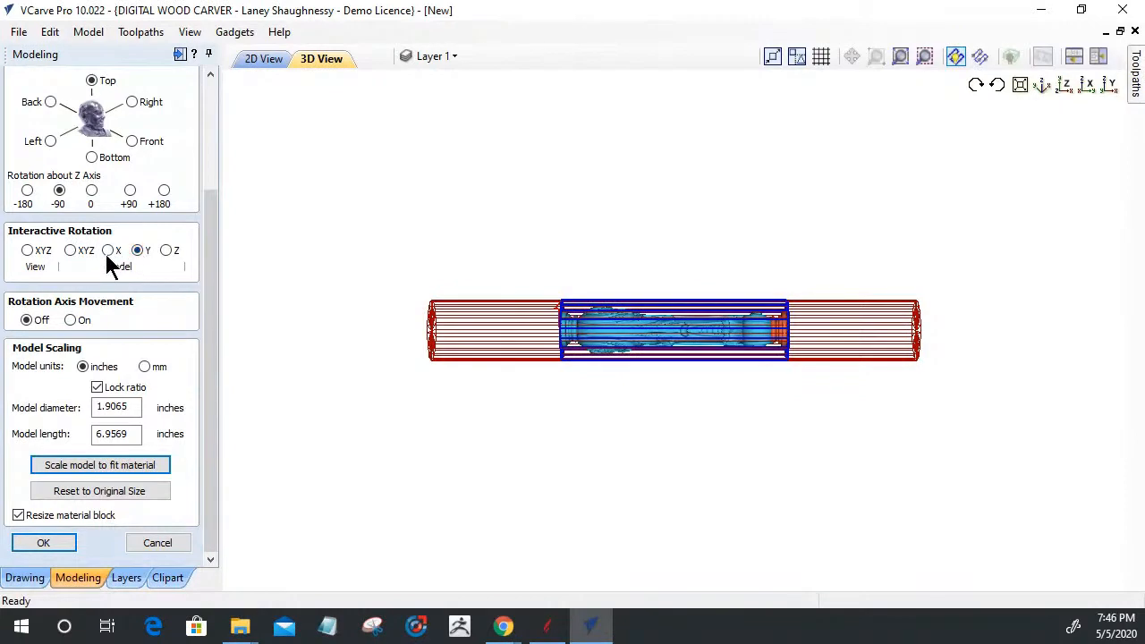
{"action": "left_click", "coordinate": [109, 250]}
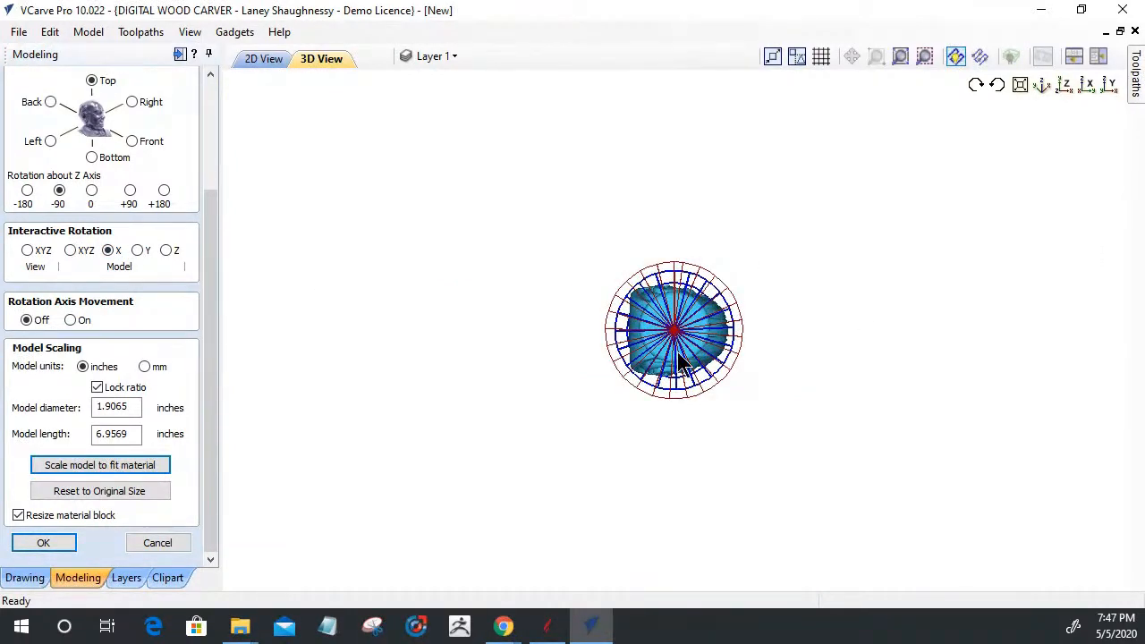
{"action": "left_click_drag", "start_coordinate": [677, 352], "coordinate": [691, 373]}
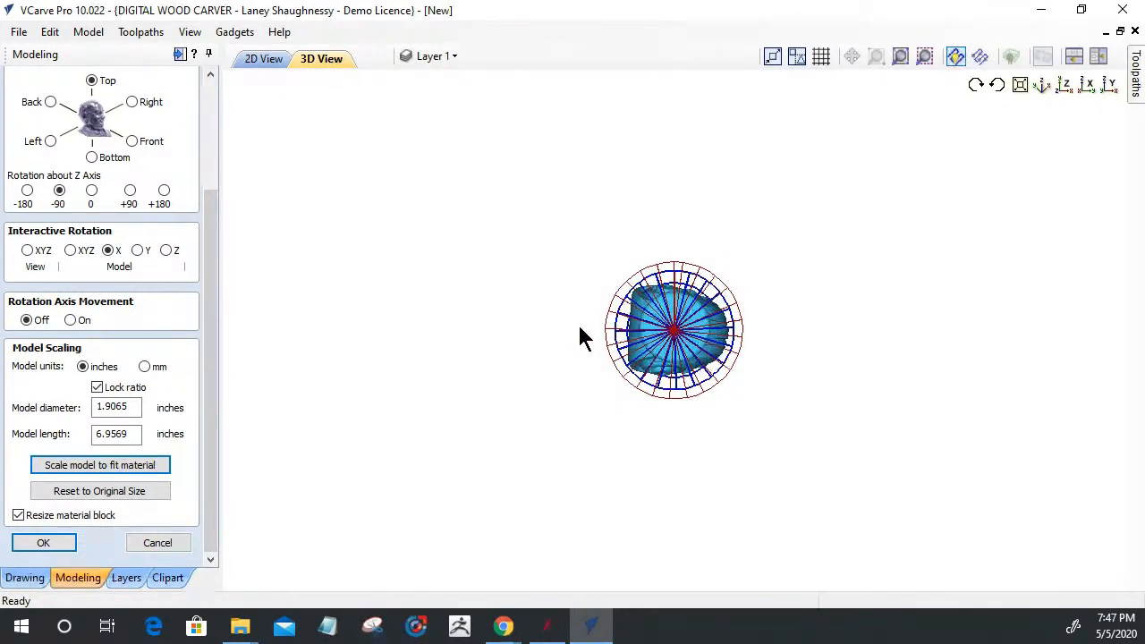
{"action": "left_click_drag", "start_coordinate": [664, 307], "coordinate": [734, 315]}
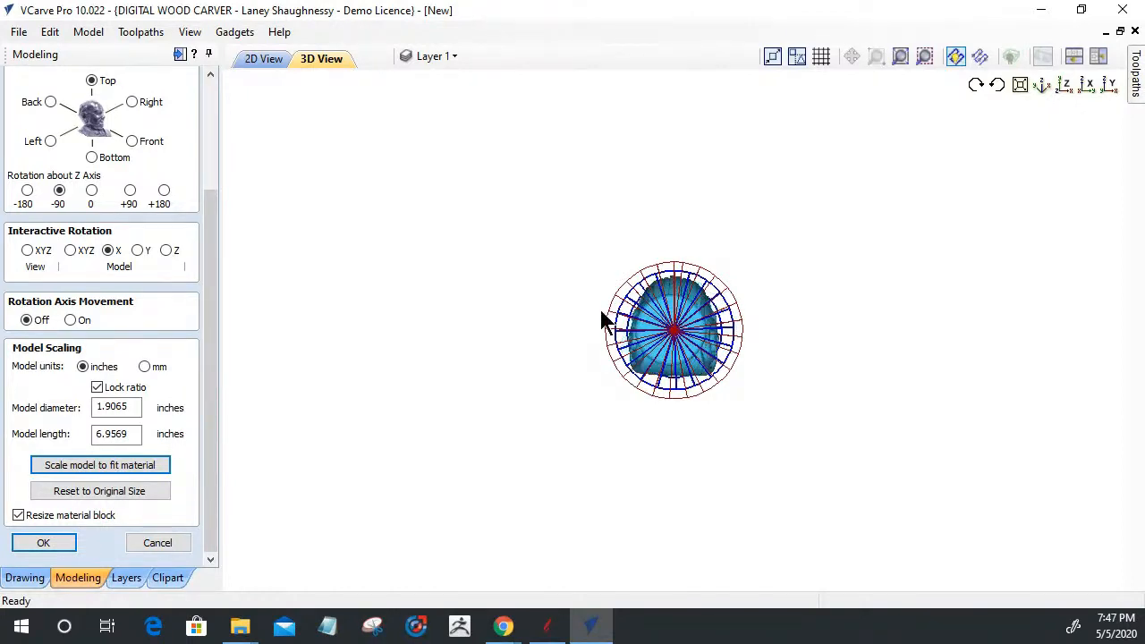
{"action": "left_click_drag", "start_coordinate": [525, 303], "coordinate": [754, 389]}
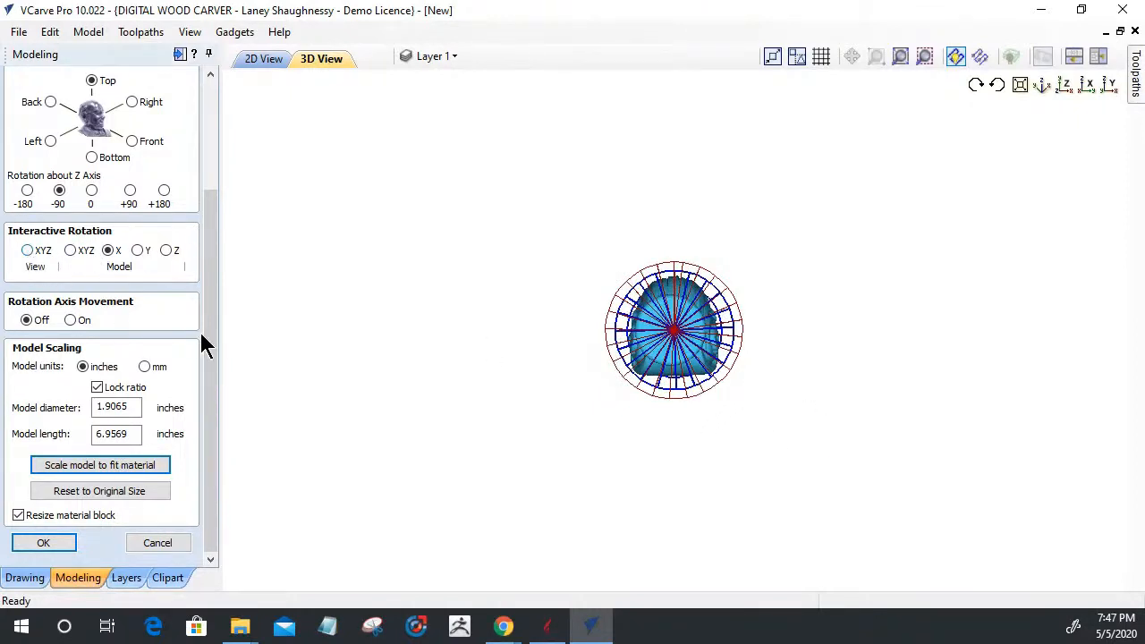
Step: Return to view-only rotation and examine the baluster's position inside the cylinder at close range
{"action": "left_click", "coordinate": [28, 251]}
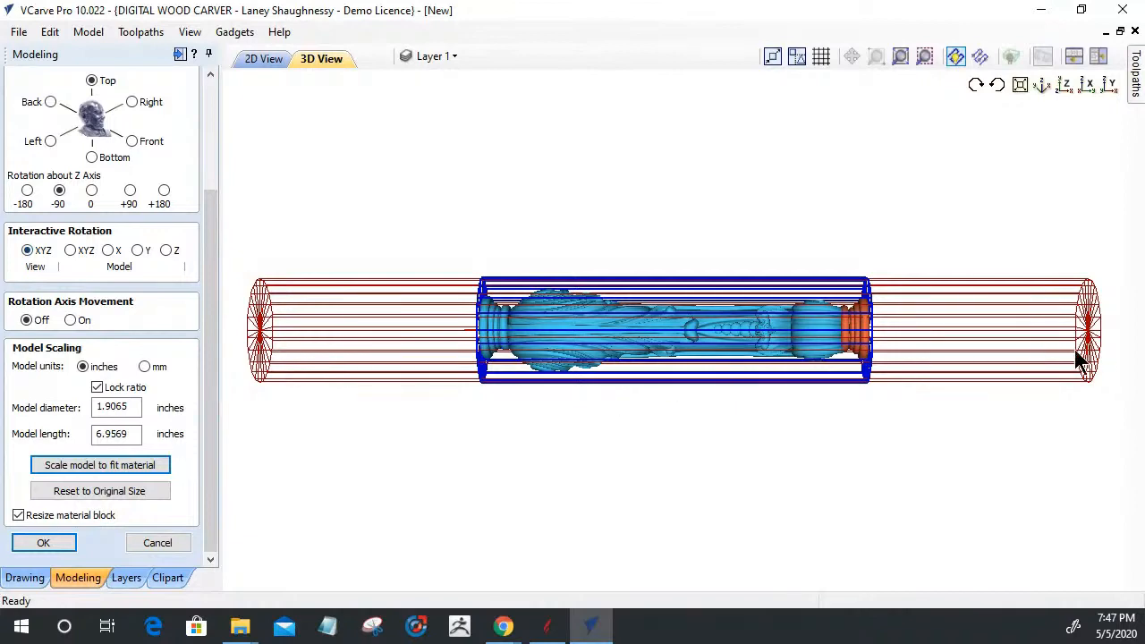
{"action": "left_click_drag", "start_coordinate": [384, 248], "coordinate": [348, 239]}
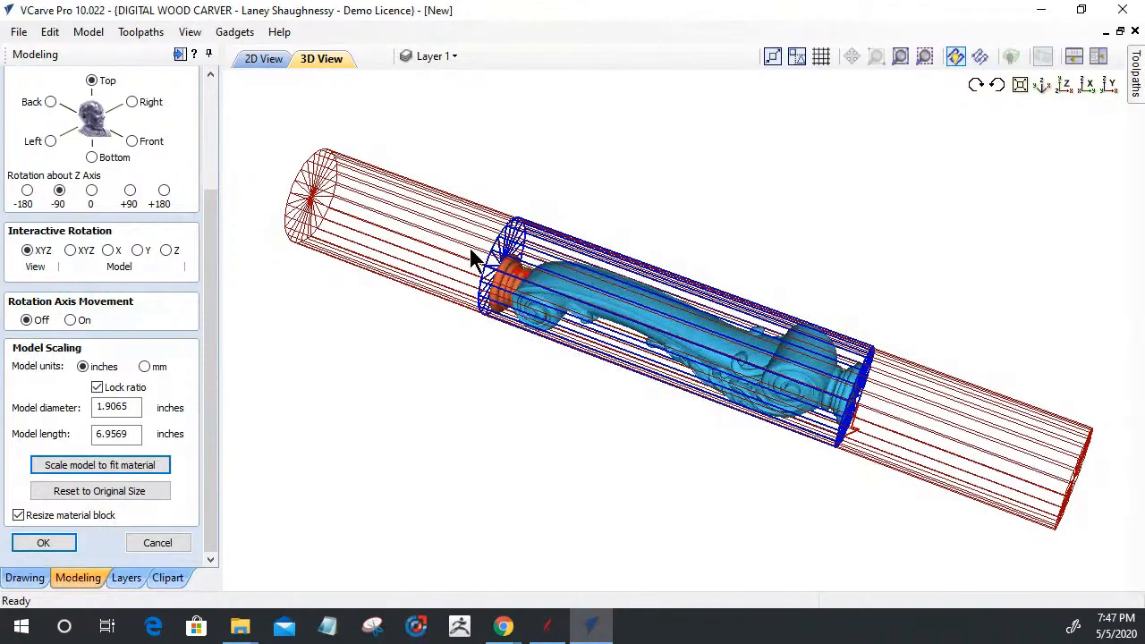
{"action": "scroll", "coordinate": [472, 255], "scroll_direction": "up", "scroll_amount": 2}
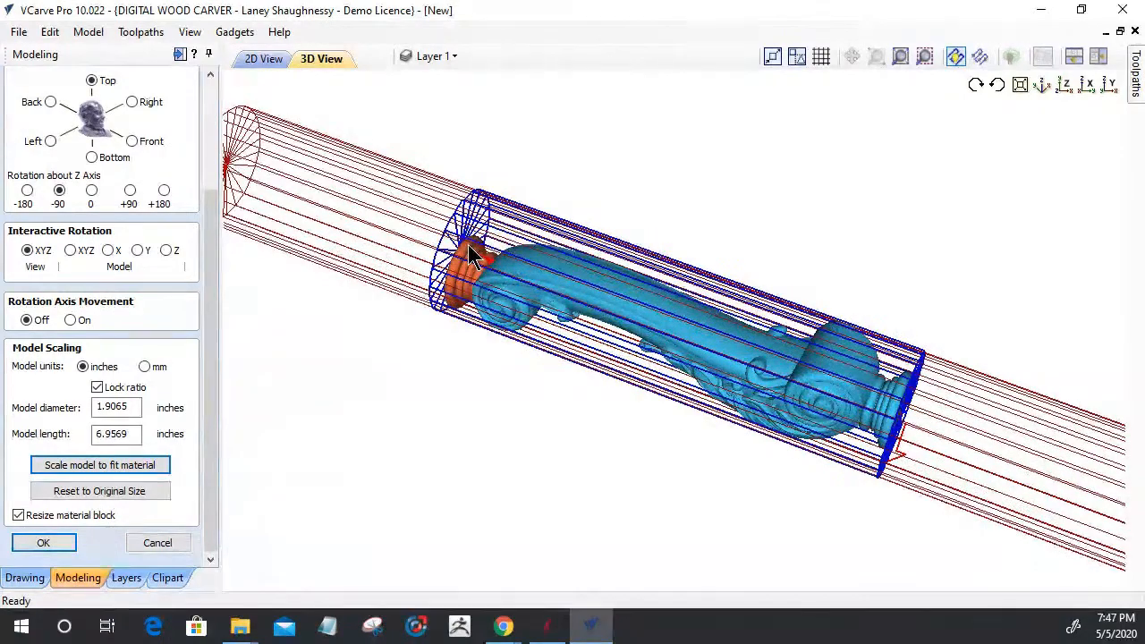
{"action": "scroll", "coordinate": [492, 273], "scroll_direction": "up", "scroll_amount": 2}
{"action": "scroll", "coordinate": [612, 333], "scroll_direction": "up", "scroll_amount": 2}
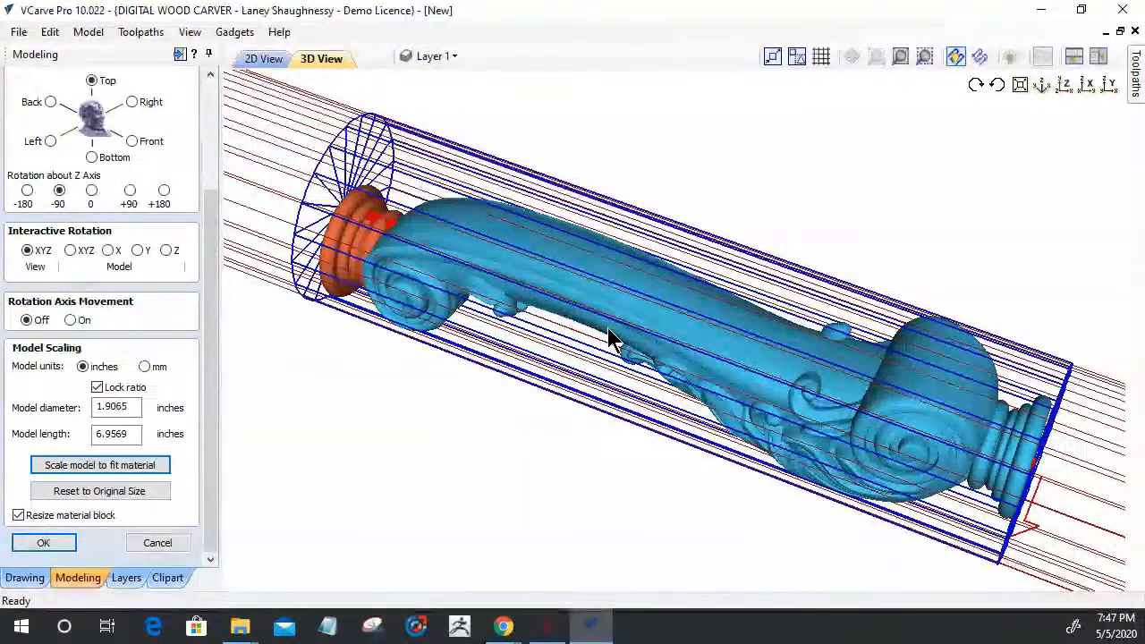
{"action": "scroll", "coordinate": [501, 308], "scroll_direction": "up", "scroll_amount": 2}
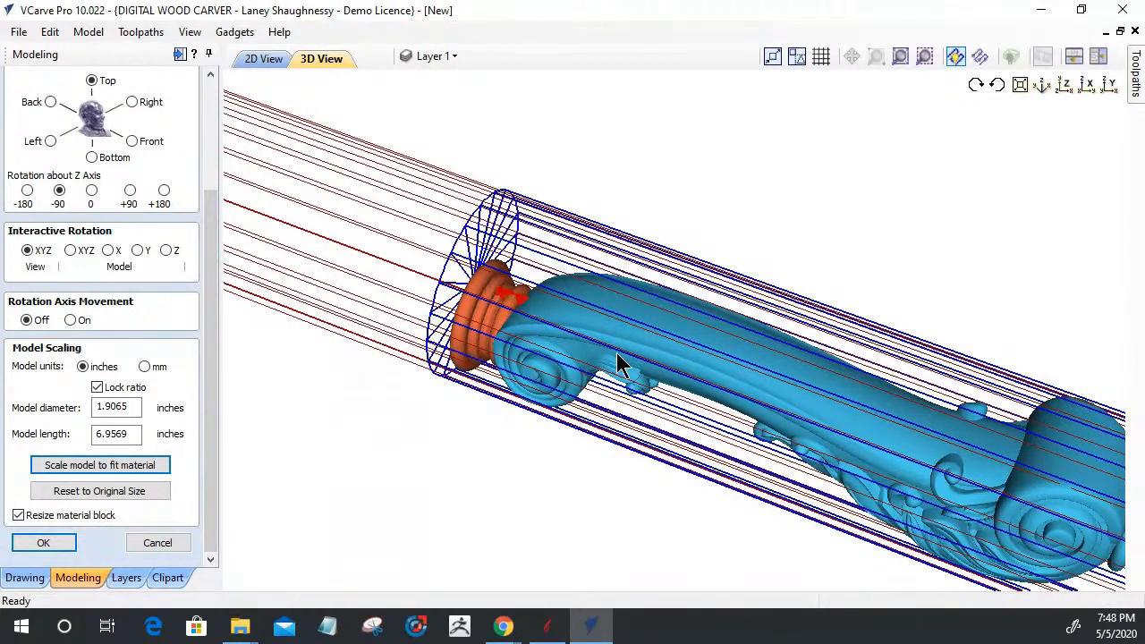
{"action": "left_click_drag", "start_coordinate": [749, 456], "coordinate": [776, 404]}
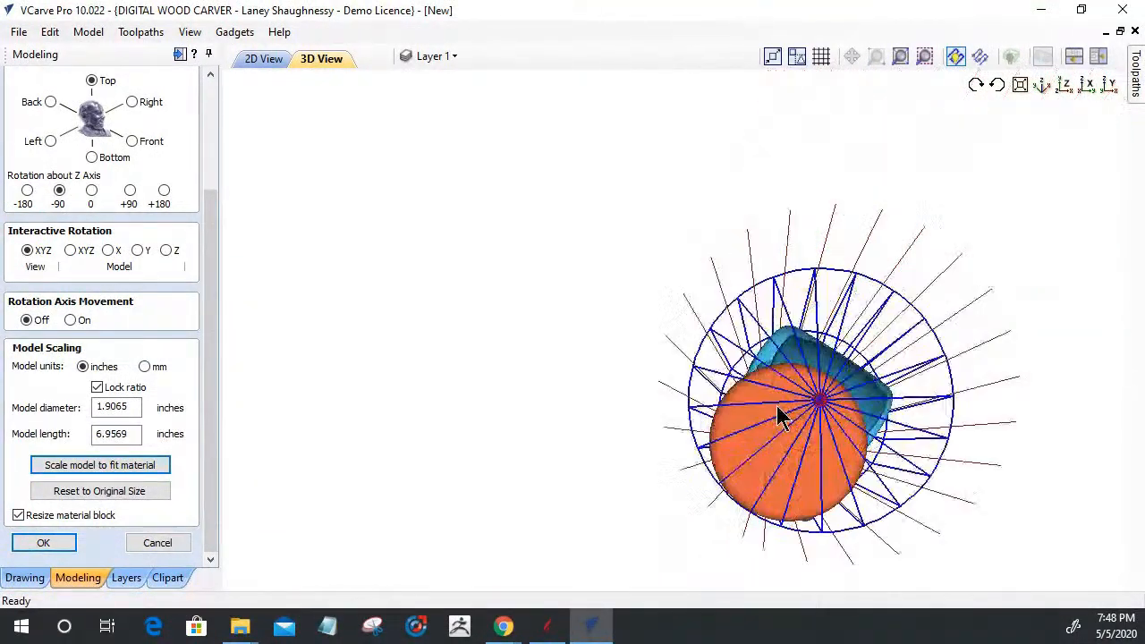
Step: Turn the baluster end for end about the Z axis in the X-axis end view and line its ends up with the cylinder's vertical centreline
{"action": "left_click", "coordinate": [166, 250]}
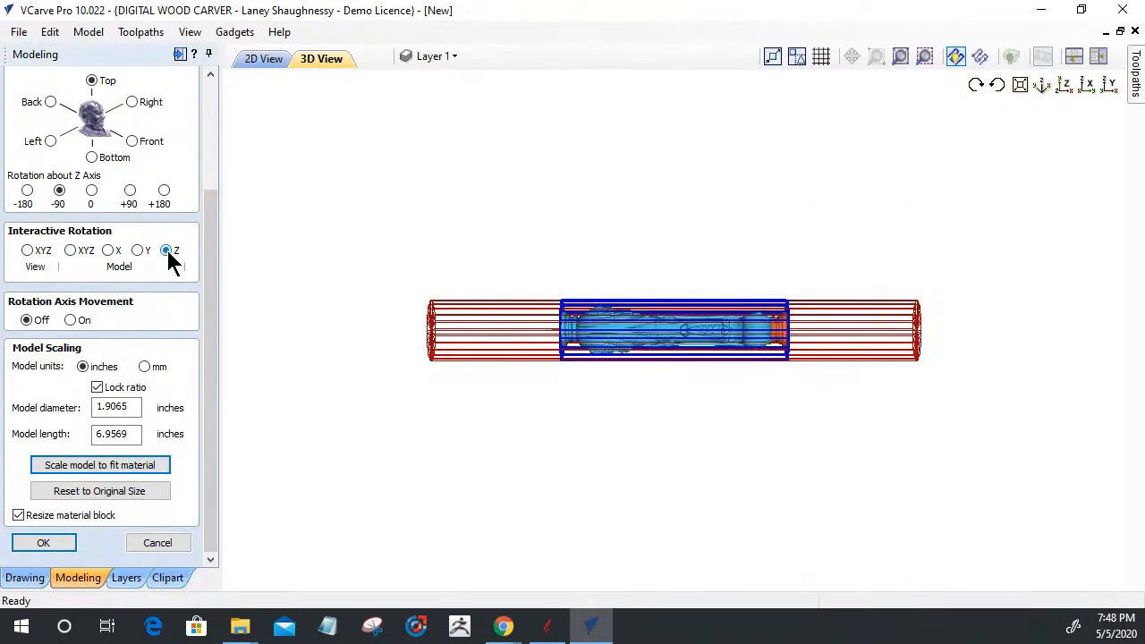
{"action": "left_click", "coordinate": [1087, 87]}
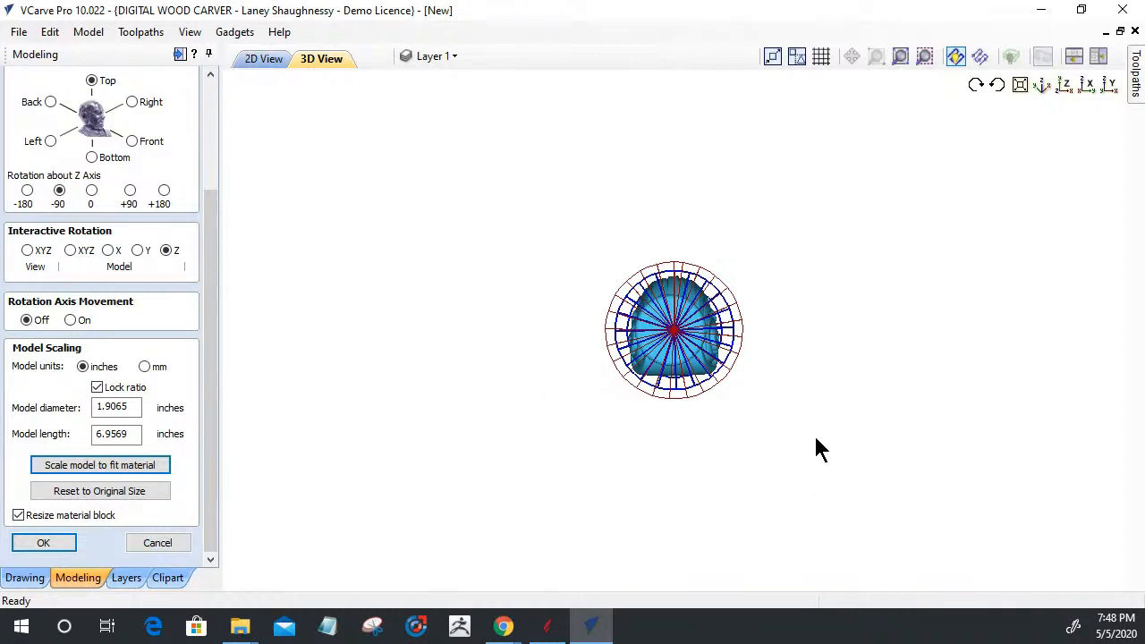
{"action": "key", "text": "ctrl+z"}
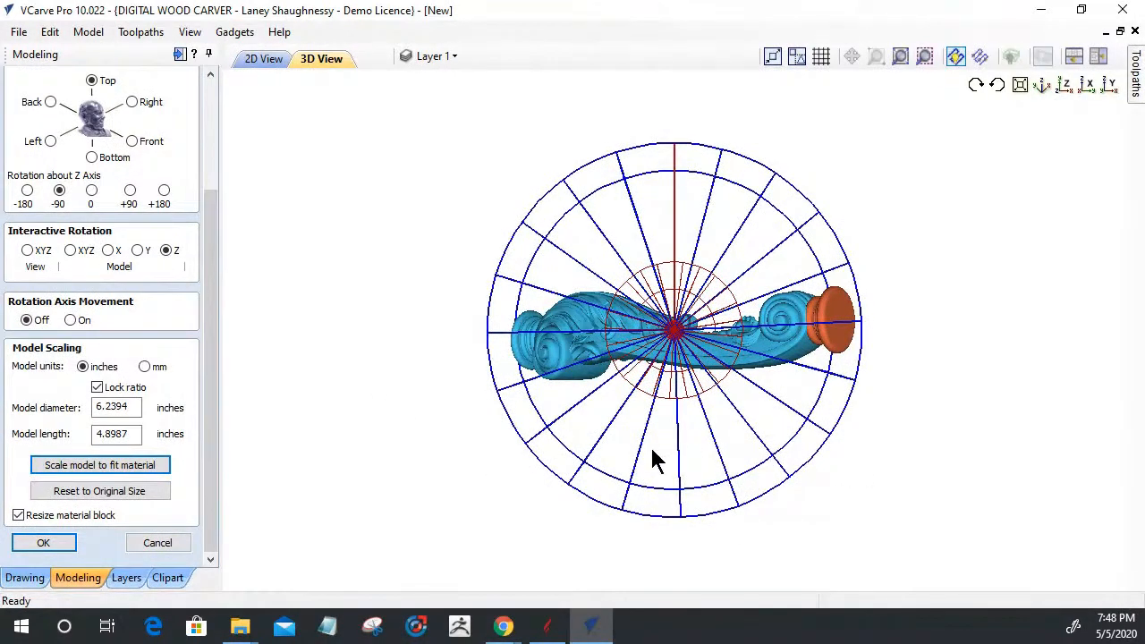
{"action": "key", "text": "ctrl+z"}
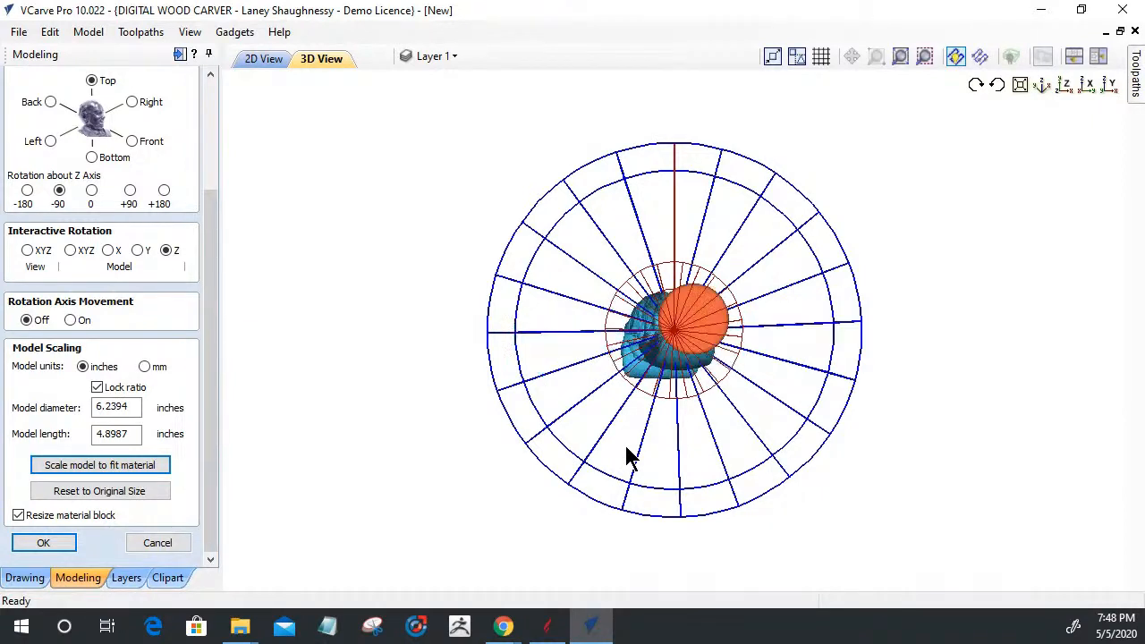
{"action": "key", "text": "ctrl+z"}
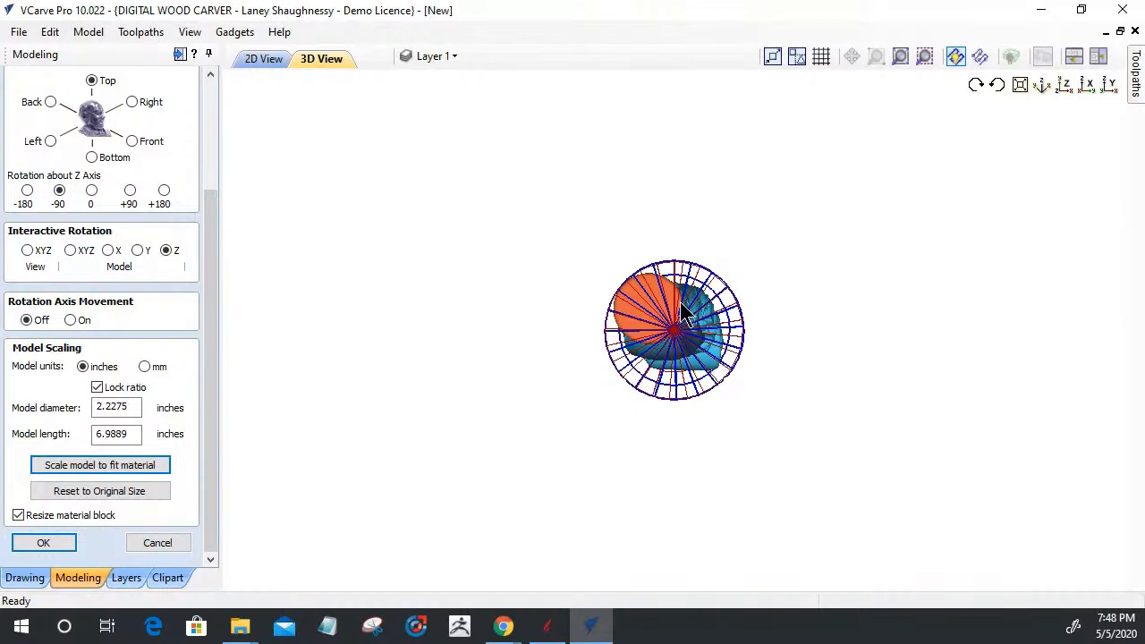
{"action": "left_click_drag", "start_coordinate": [713, 300], "coordinate": [722, 302]}
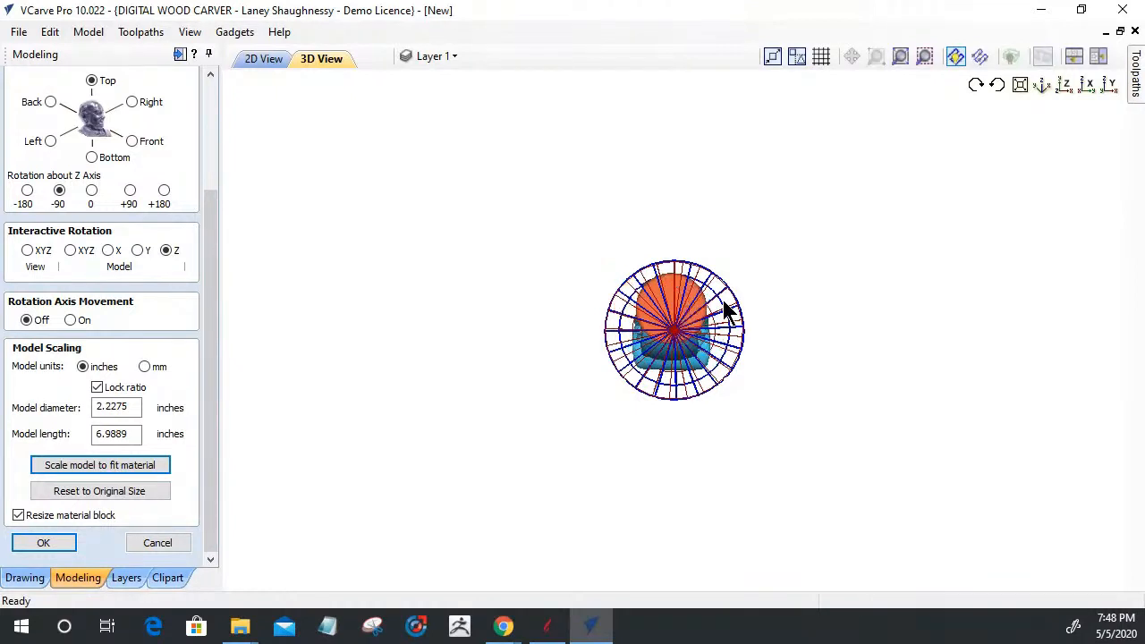
{"action": "left_click_drag", "start_coordinate": [669, 325], "coordinate": [674, 343]}
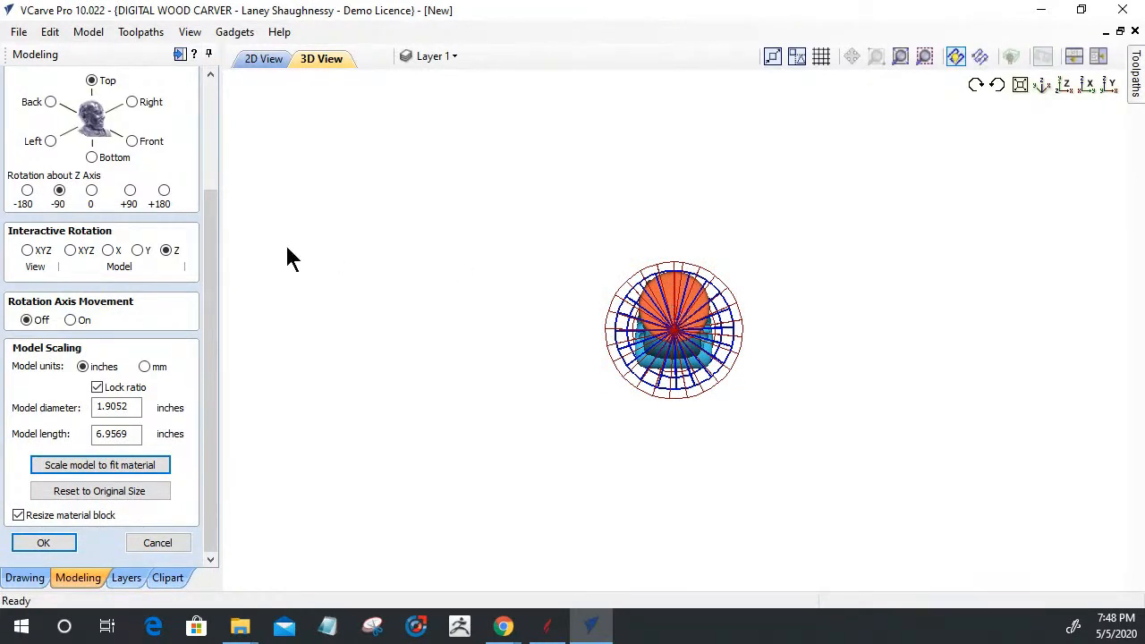
Step: Switch the interactive rotation to the Y axis and tilt the baluster until its two ends sit level with the cylinder's axis
{"action": "left_click", "coordinate": [137, 250]}
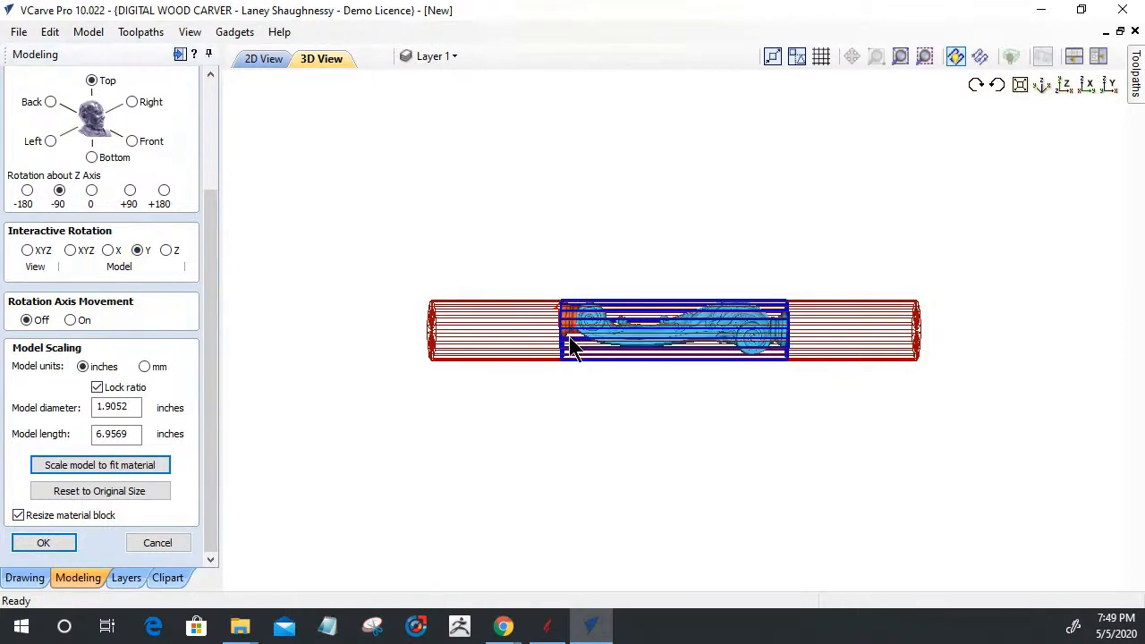
{"action": "left_click_drag", "start_coordinate": [569, 336], "coordinate": [569, 328]}
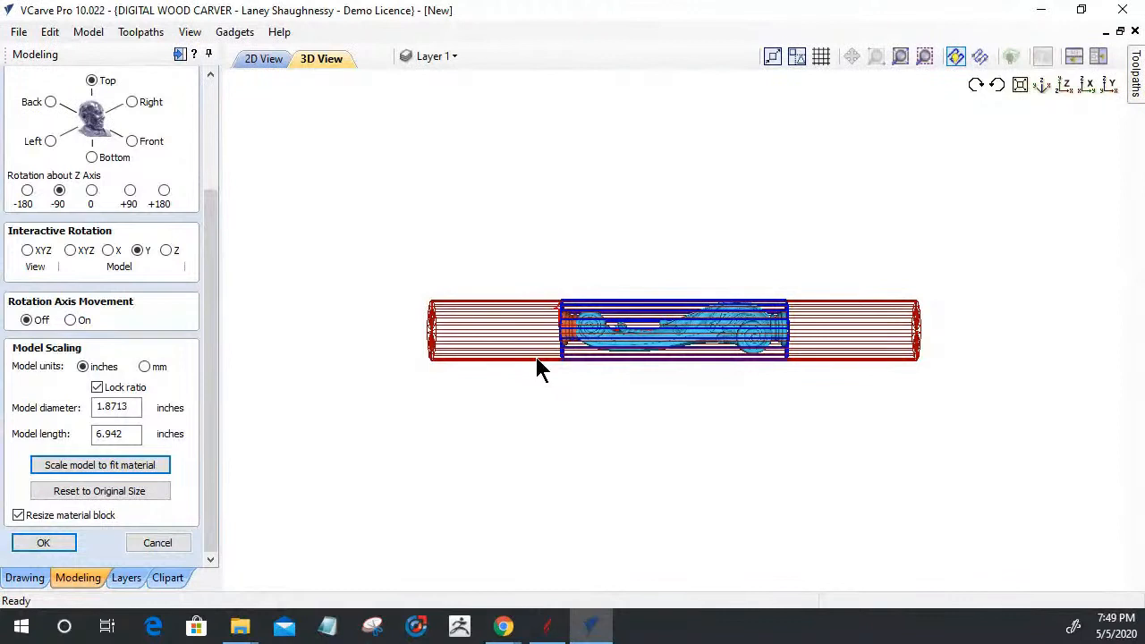
{"action": "key", "text": "ctrl+z"}
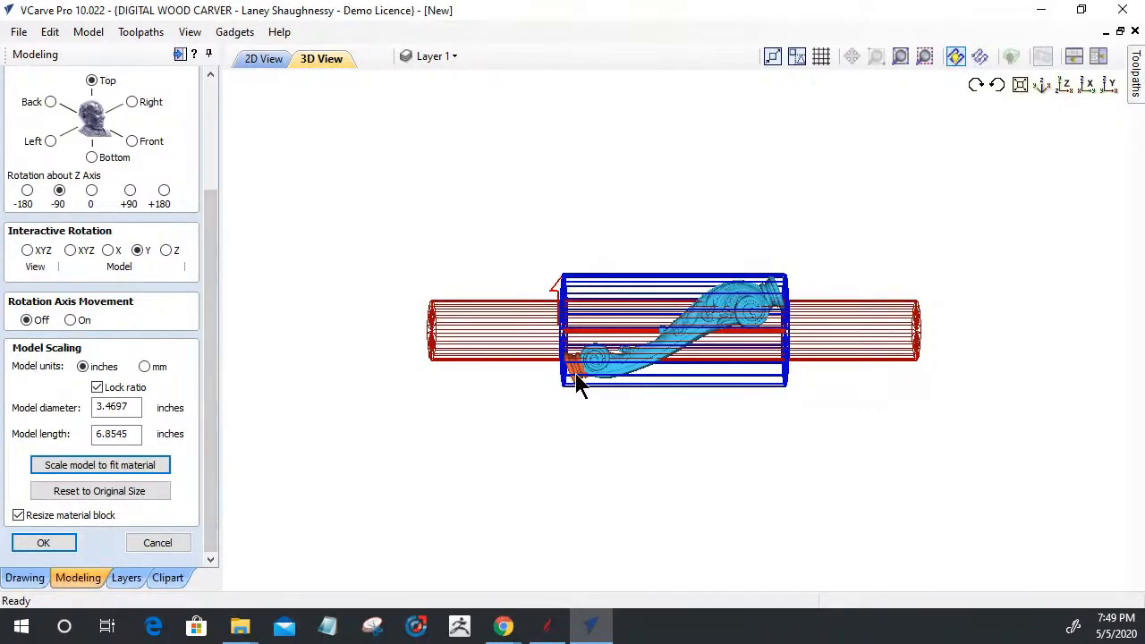
{"action": "left_click_drag", "start_coordinate": [569, 359], "coordinate": [563, 341]}
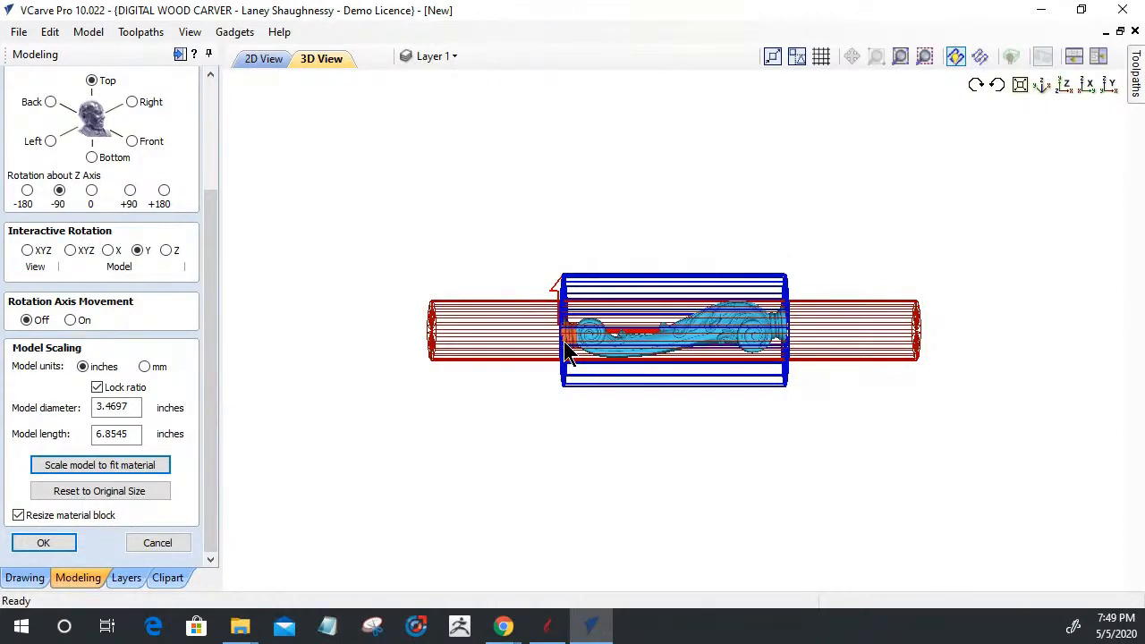
{"action": "left_click_drag", "start_coordinate": [562, 339], "coordinate": [562, 339]}
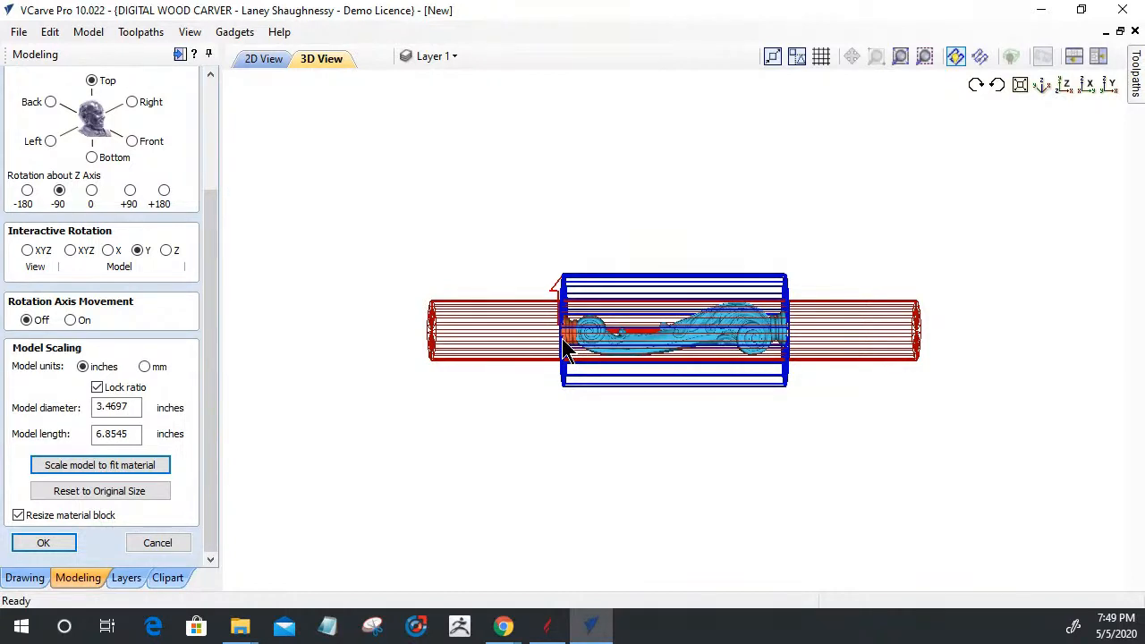
{"action": "left_click_drag", "start_coordinate": [562, 337], "coordinate": [561, 336]}
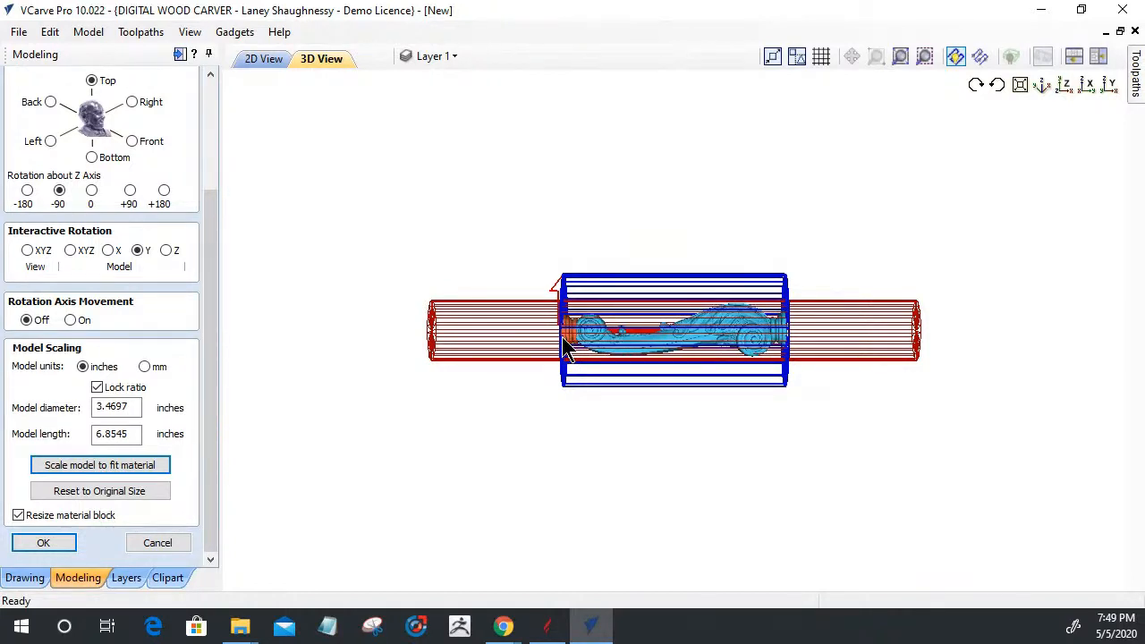
Step: Set the interactive rotation to view only and check the baluster's centring from the end, at oblique angles and from above
{"action": "left_click", "coordinate": [32, 252]}
{"action": "left_click", "coordinate": [30, 254]}
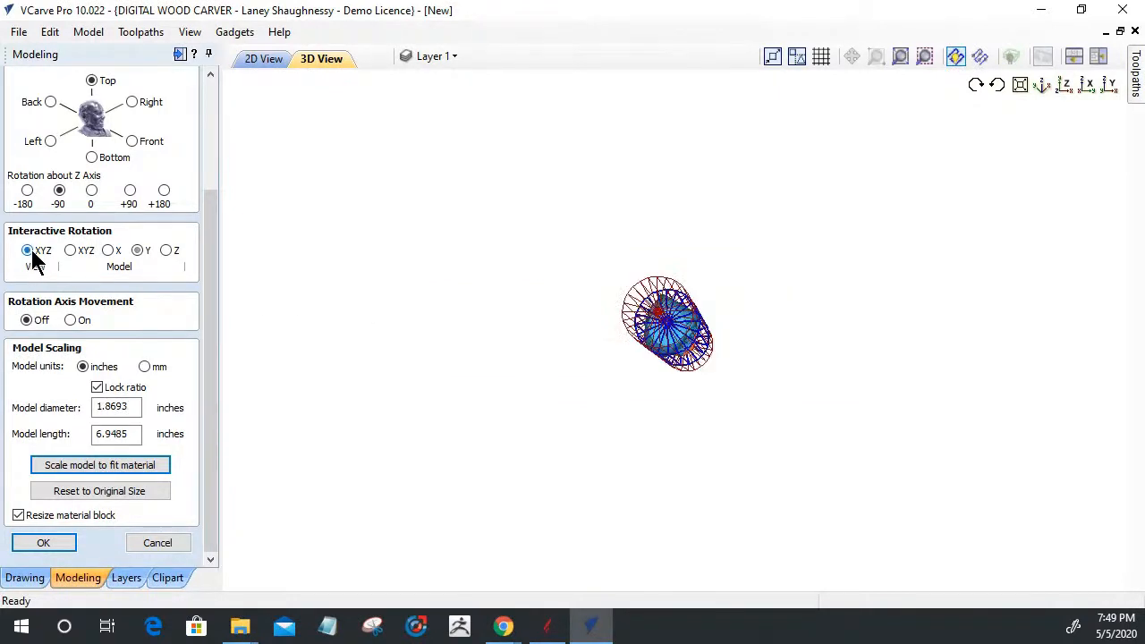
{"action": "left_click", "coordinate": [1086, 81]}
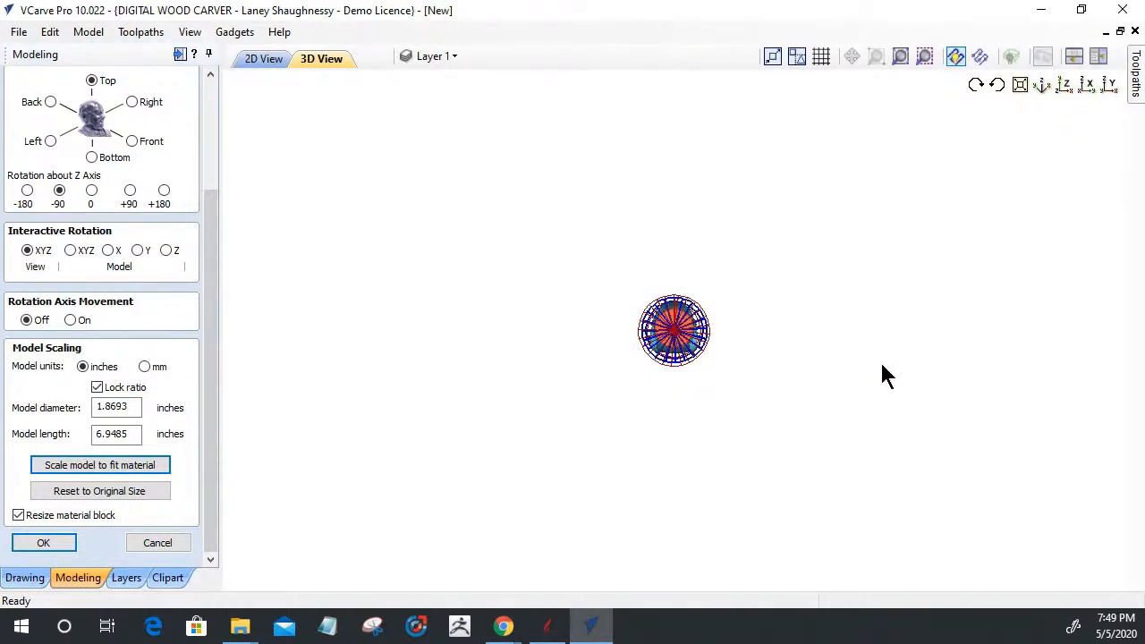
{"action": "left_click_drag", "start_coordinate": [723, 366], "coordinate": [772, 374]}
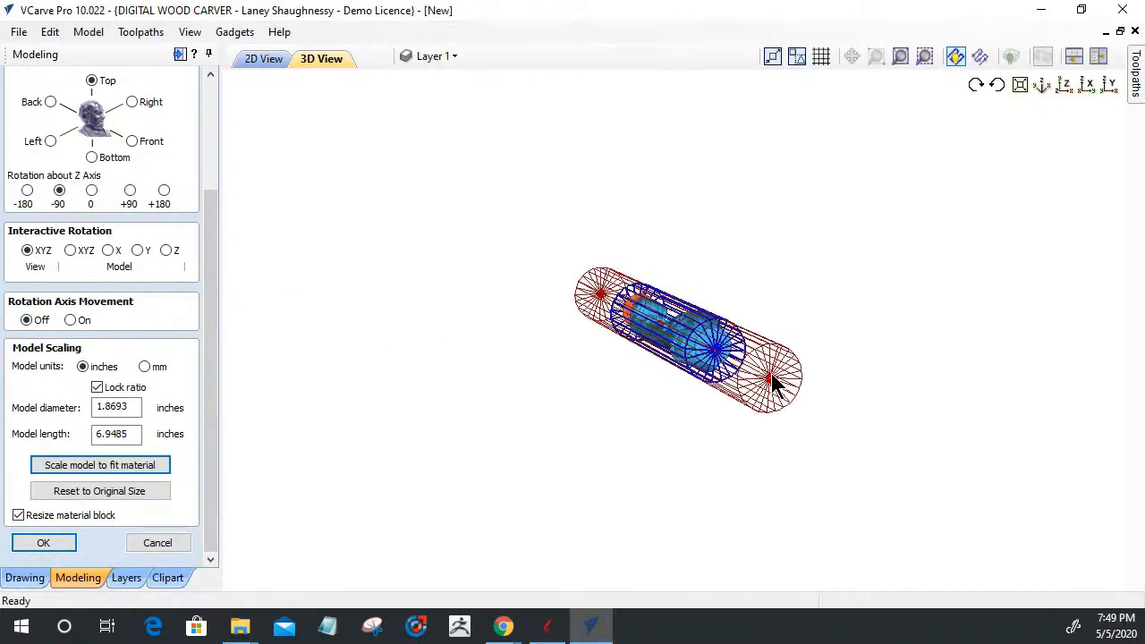
{"action": "left_click_drag", "start_coordinate": [576, 325], "coordinate": [564, 328]}
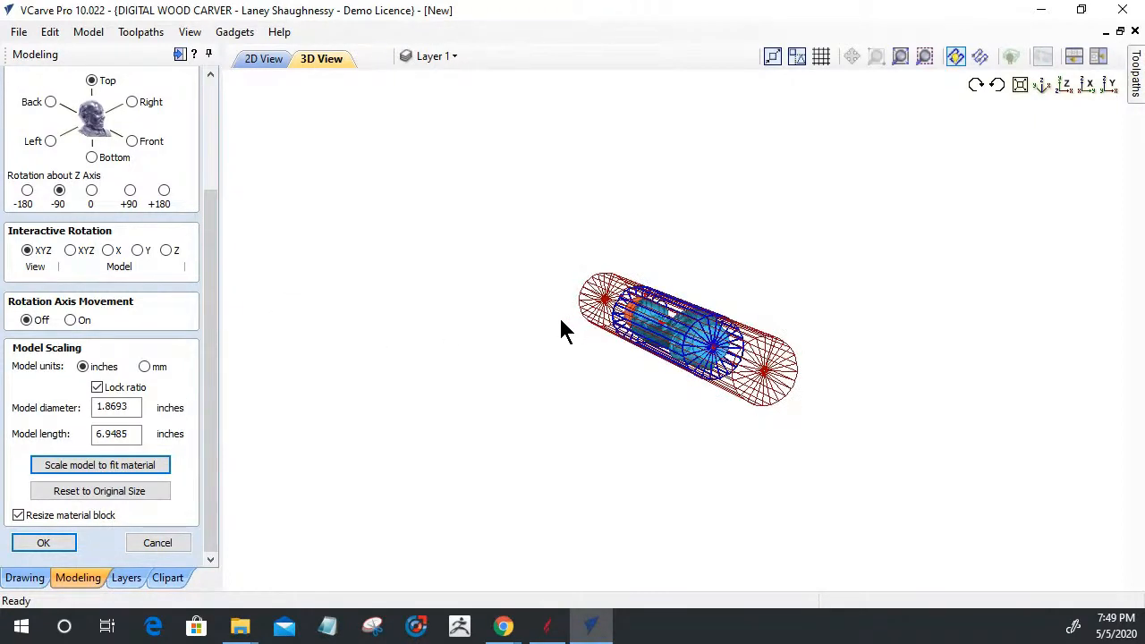
{"action": "left_click_drag", "start_coordinate": [755, 350], "coordinate": [723, 348]}
{"action": "left_click_drag", "start_coordinate": [723, 431], "coordinate": [724, 421]}
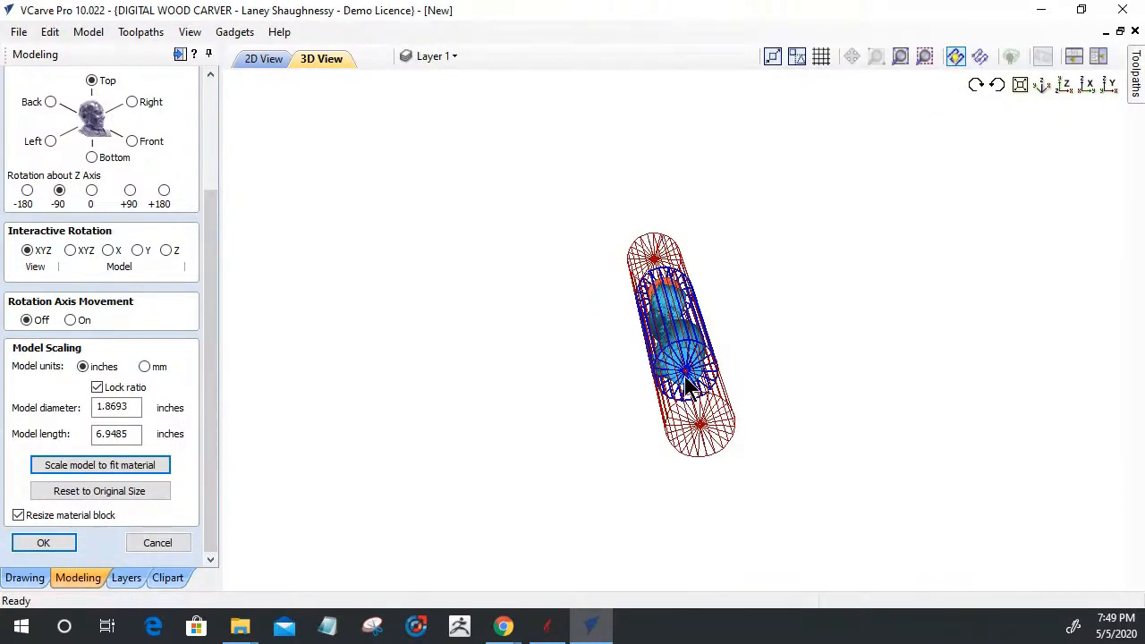
{"action": "left_click_drag", "start_coordinate": [687, 387], "coordinate": [677, 315]}
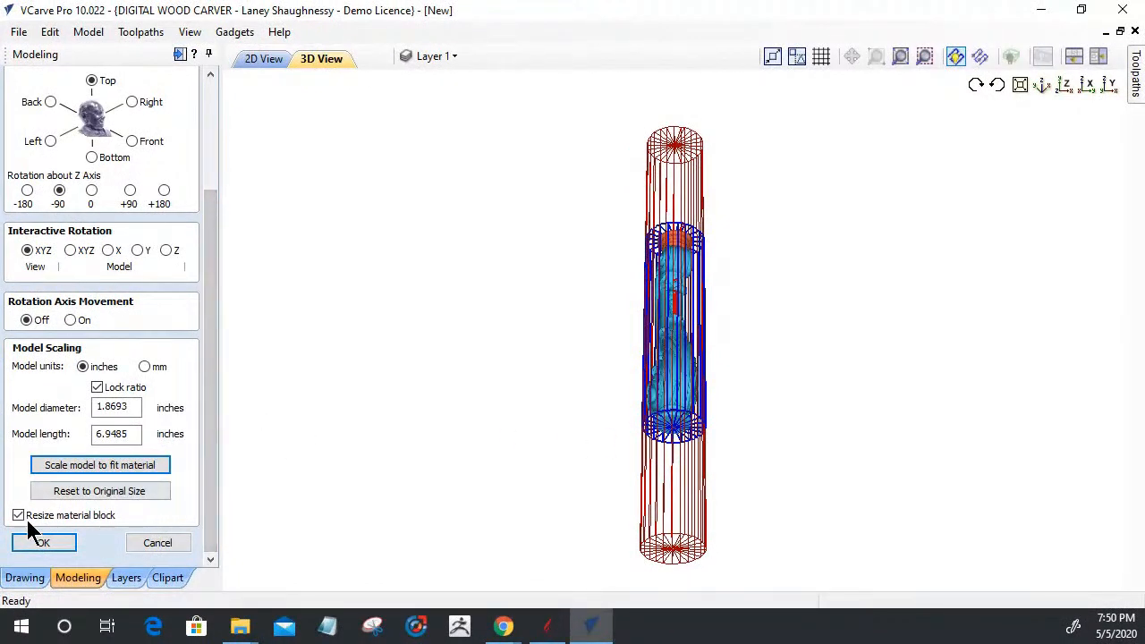
{"action": "left_click", "coordinate": [1076, 84]}
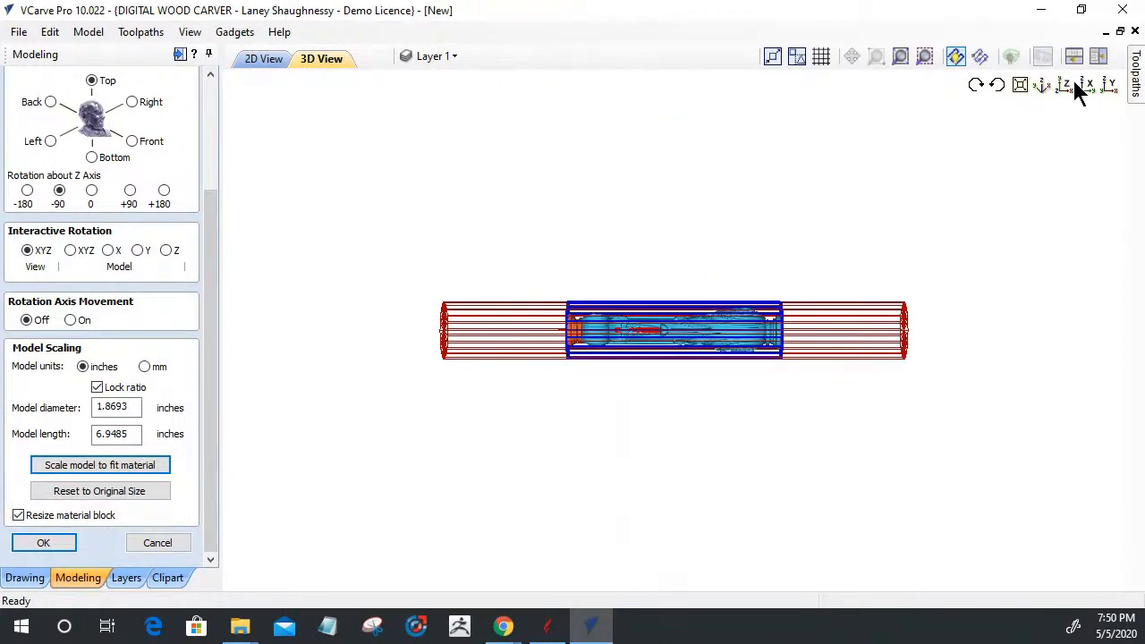
Step: Accept the model import with the material block resized, let the modeling plane be corrected to the center, and decline recalculating the toolpaths
{"action": "left_click", "coordinate": [52, 551]}
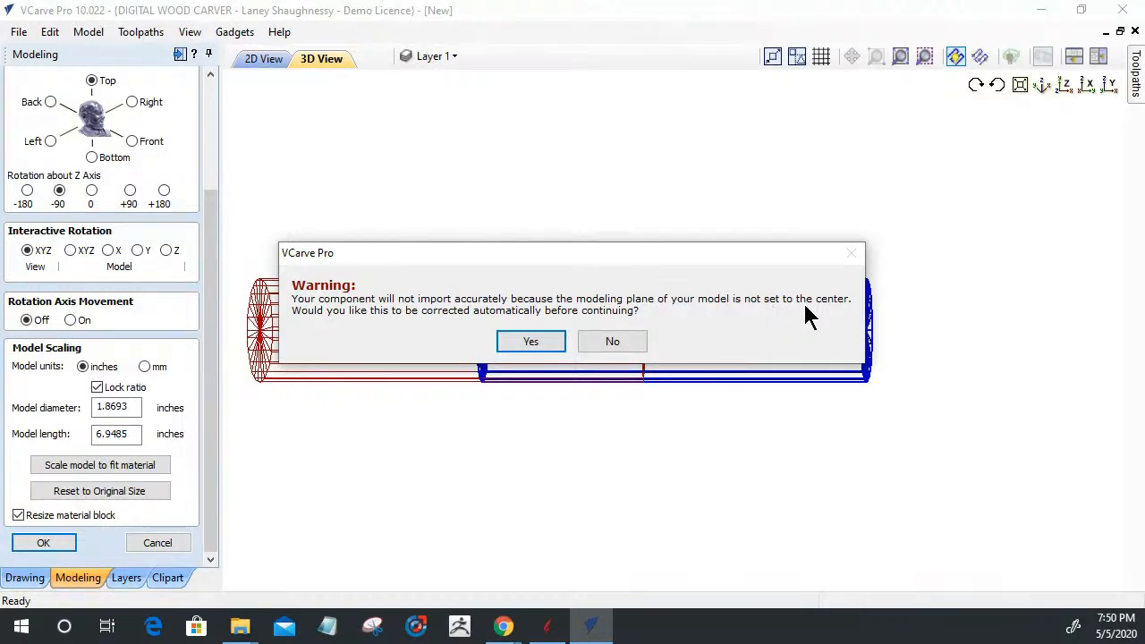
{"action": "left_click", "coordinate": [532, 342]}
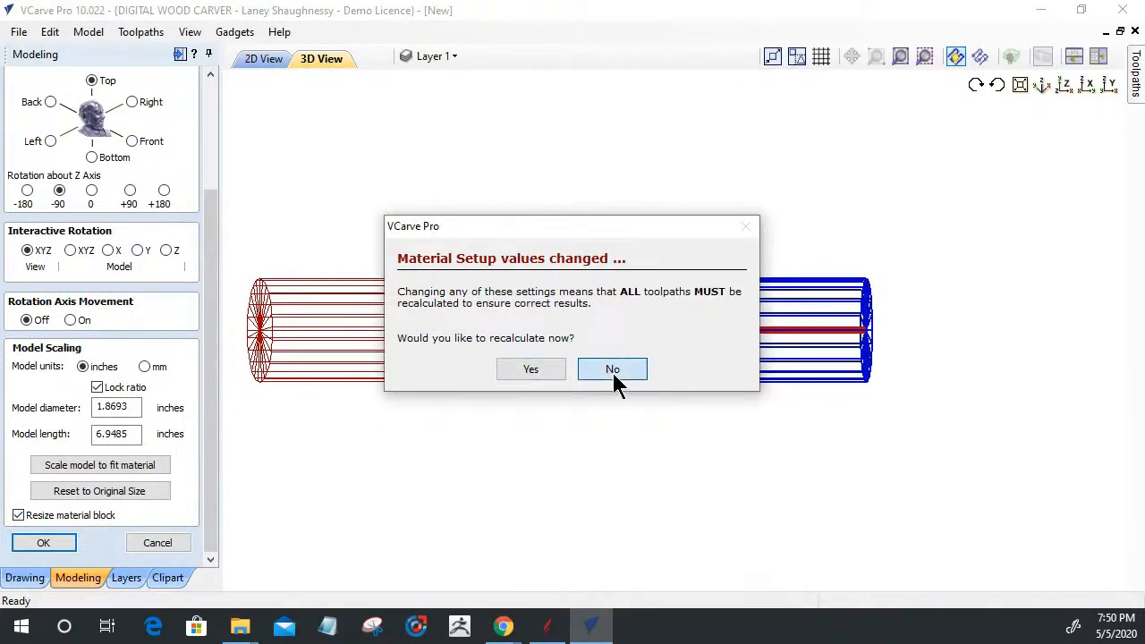
{"action": "left_click", "coordinate": [614, 372]}
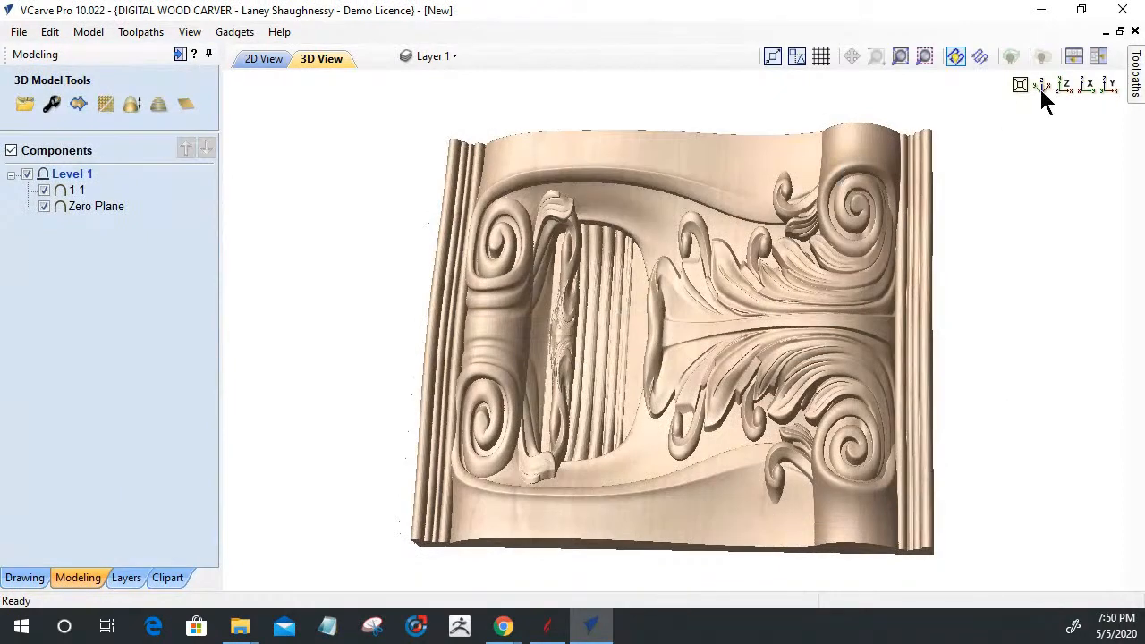
Step: Show the imported baluster wrapped around the rotary axis and inspect its carved detail from several angles while rolling it
{"action": "left_click", "coordinate": [1041, 57]}
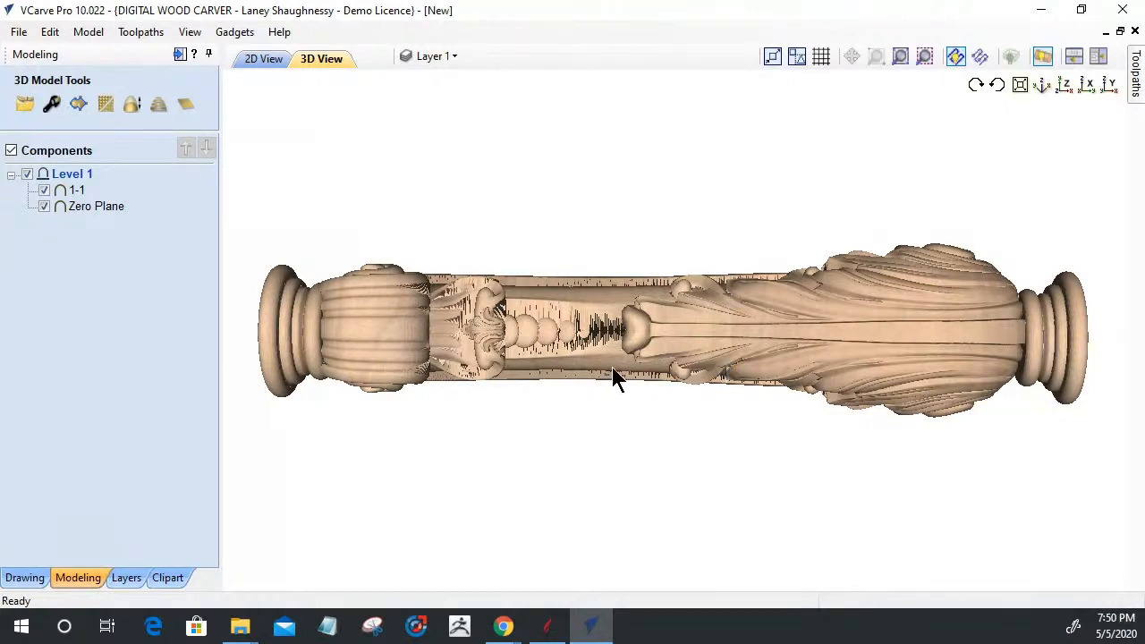
{"action": "left_click_drag", "start_coordinate": [701, 139], "coordinate": [698, 380]}
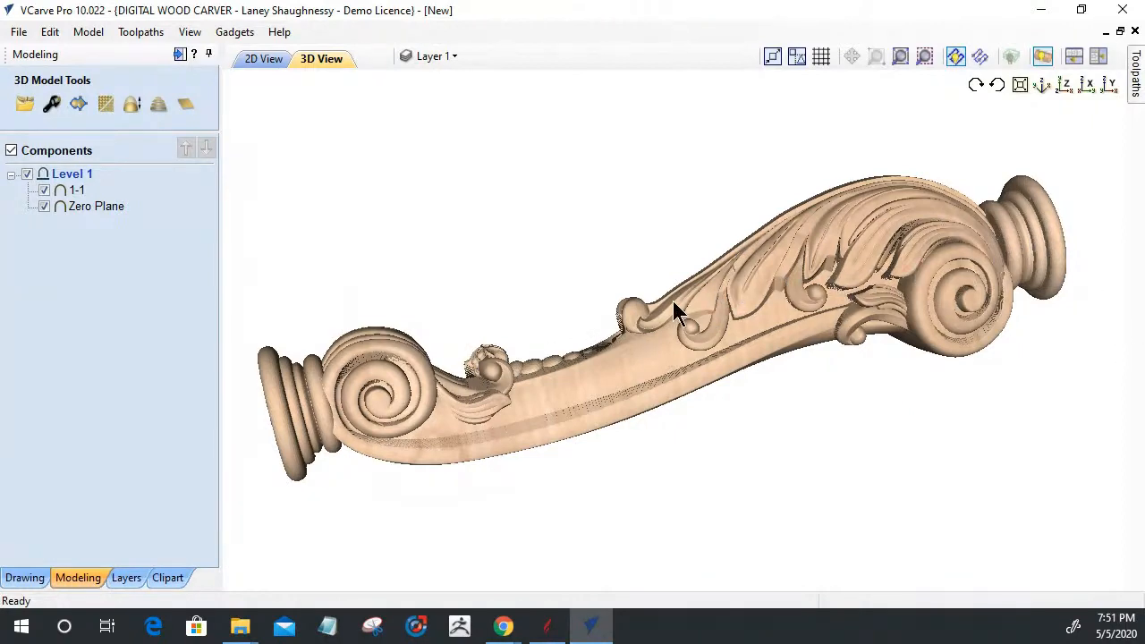
{"action": "left_click_drag", "start_coordinate": [408, 384], "coordinate": [269, 415]}
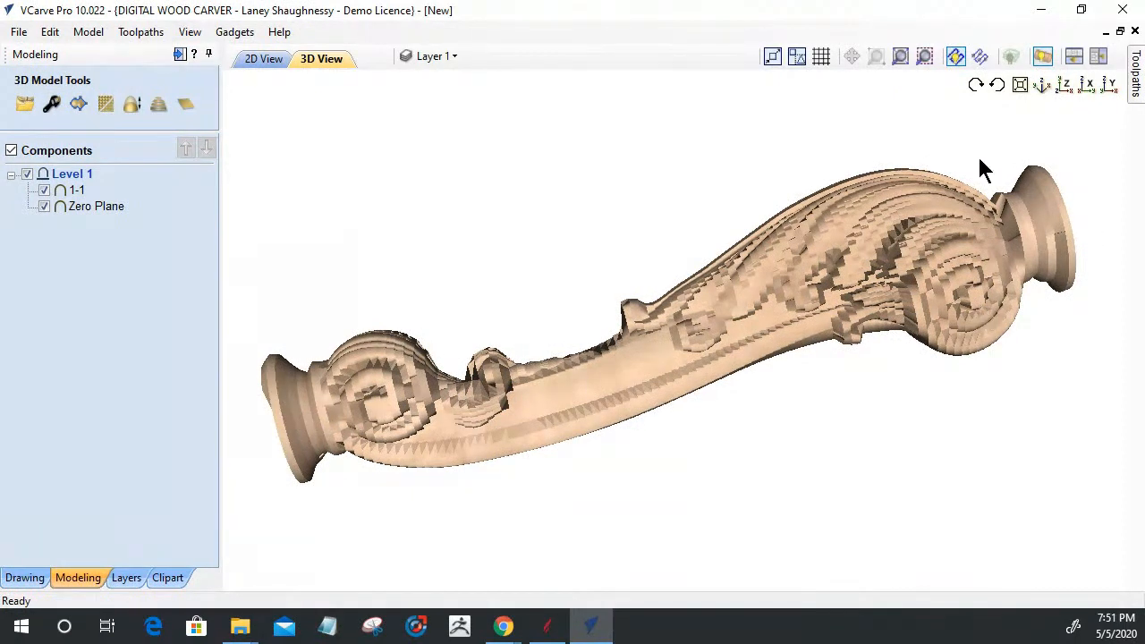
{"action": "left_click", "coordinate": [1065, 87]}
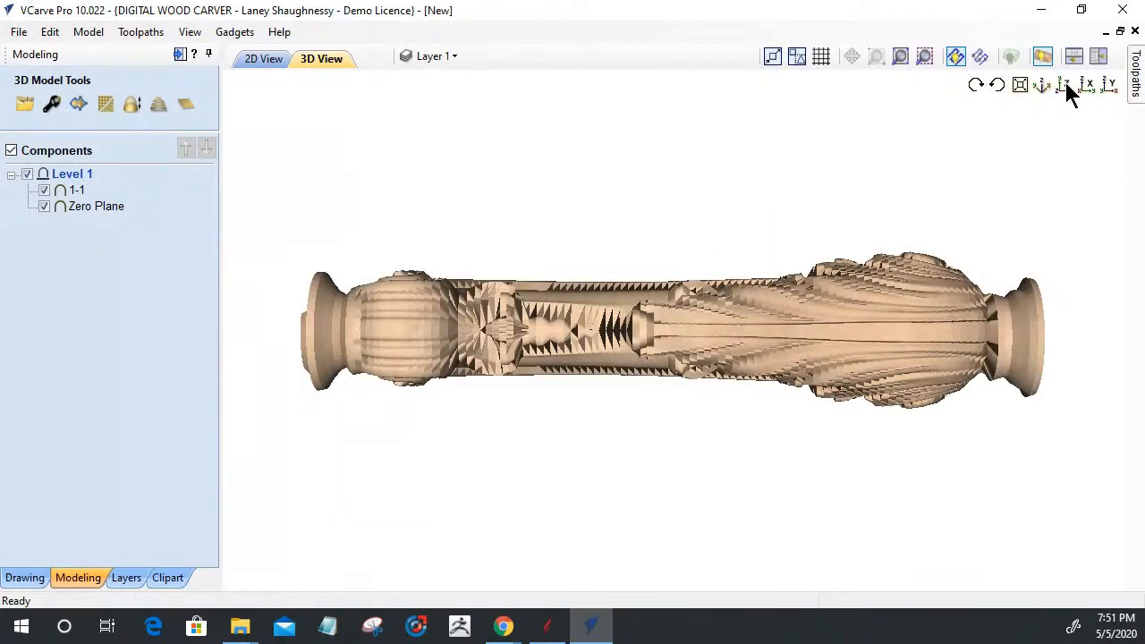
{"action": "left_click", "coordinate": [974, 89]}
{"action": "left_click", "coordinate": [974, 91]}
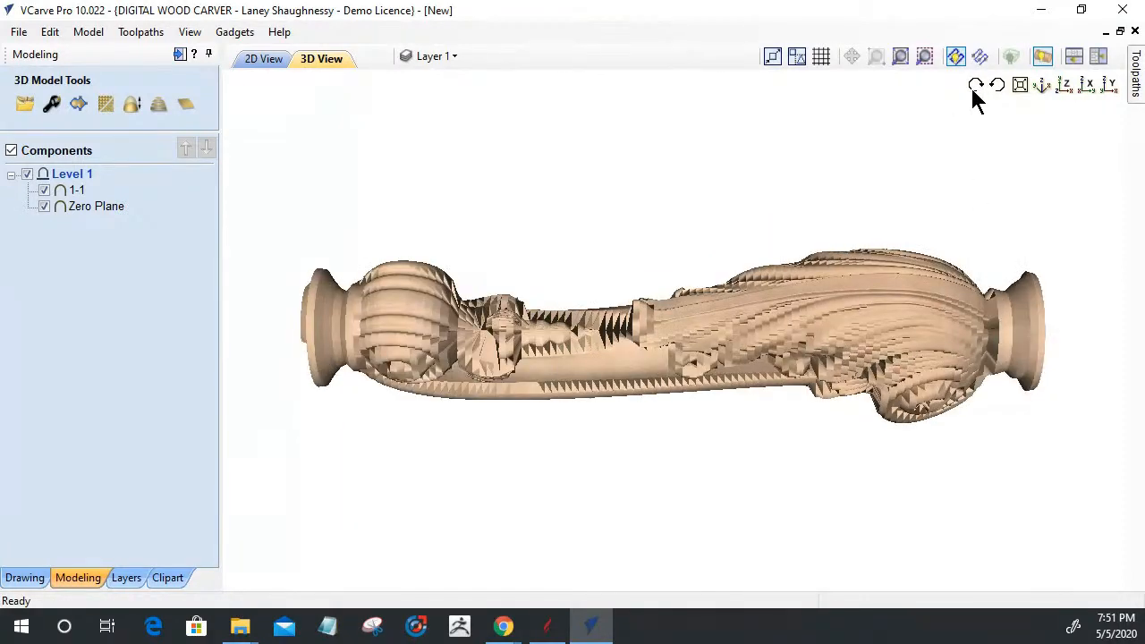
{"action": "left_click", "coordinate": [974, 91]}
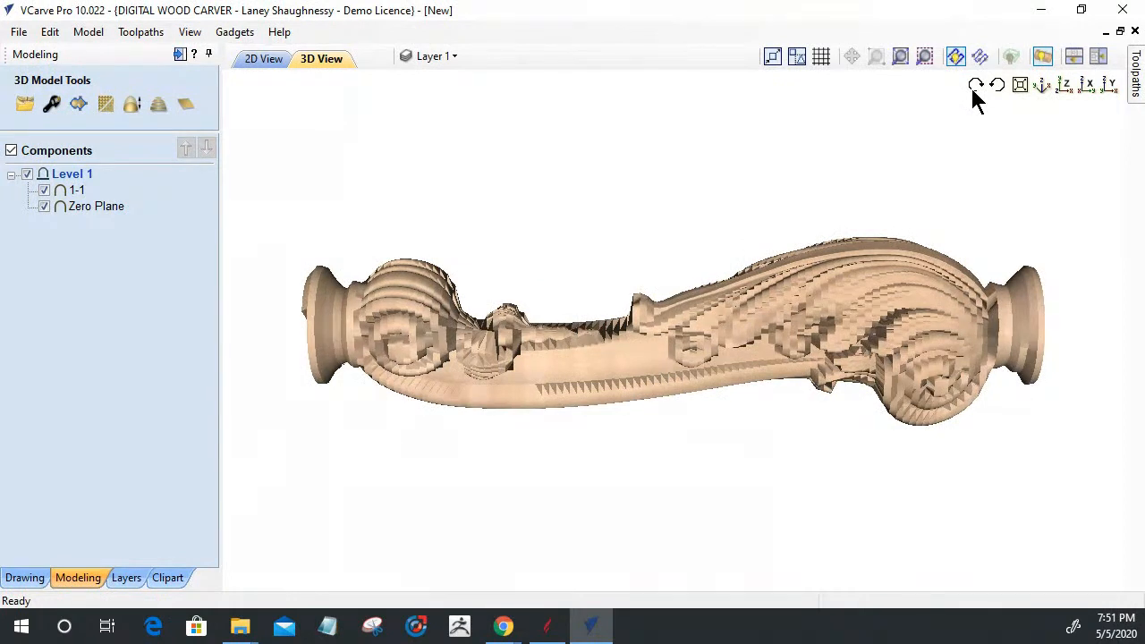
Step: Unwrap the baluster into its flat form and select its component 1-1 in the 2D view
{"action": "left_click", "coordinate": [974, 91]}
{"action": "left_click", "coordinate": [974, 91]}
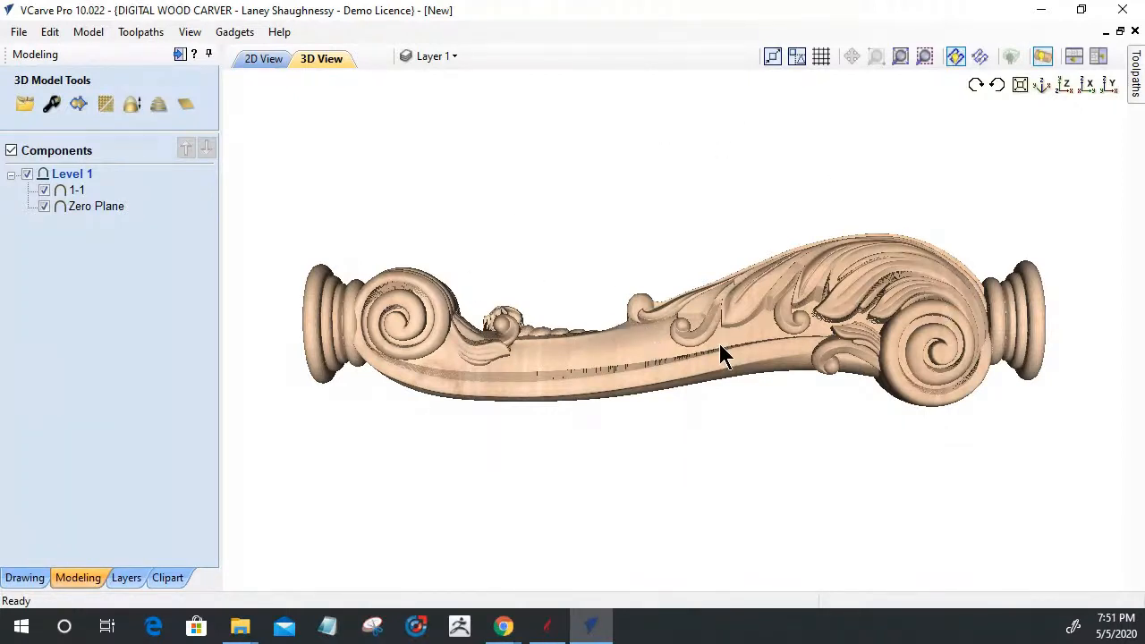
{"action": "left_click", "coordinate": [1043, 55]}
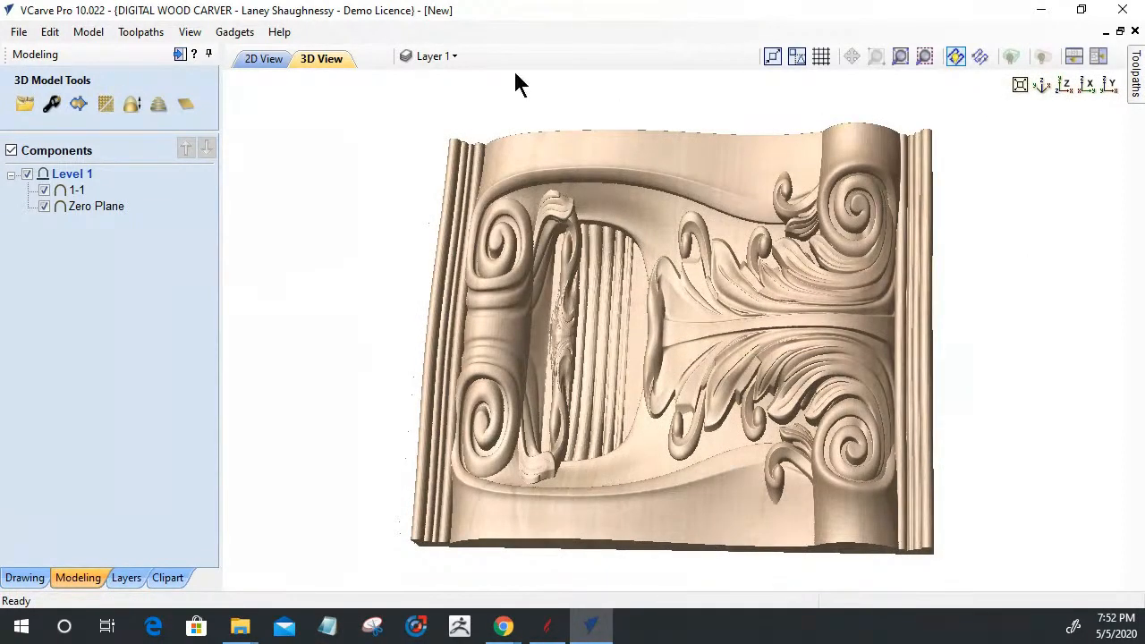
{"action": "left_click", "coordinate": [266, 64]}
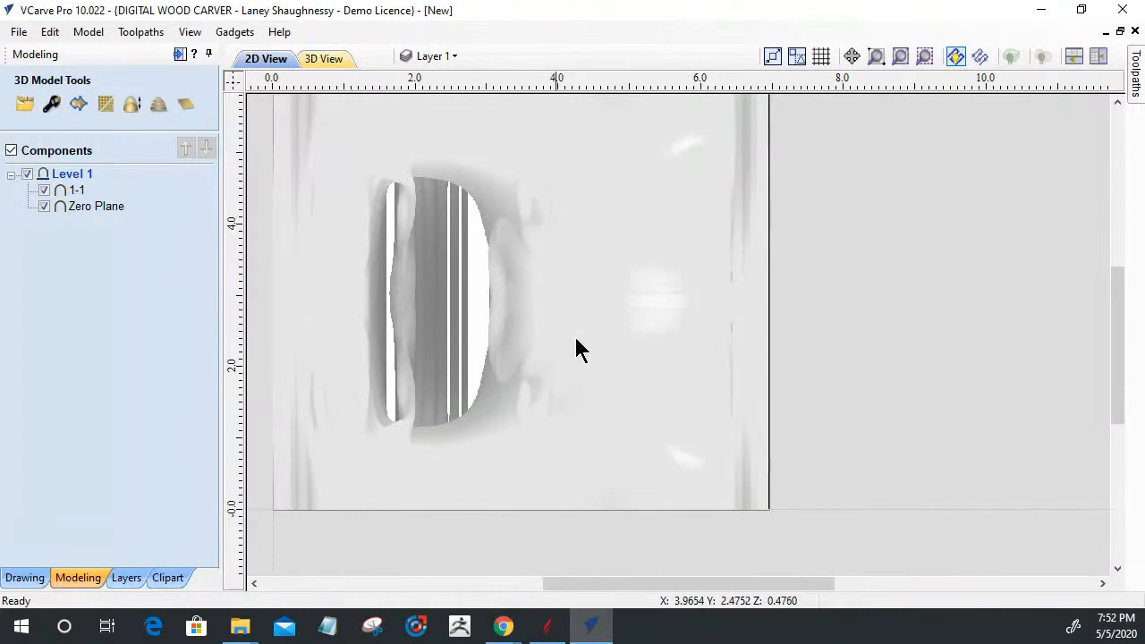
{"action": "scroll", "coordinate": [626, 367], "scroll_direction": "down", "scroll_amount": 4}
{"action": "left_click", "coordinate": [601, 425]}
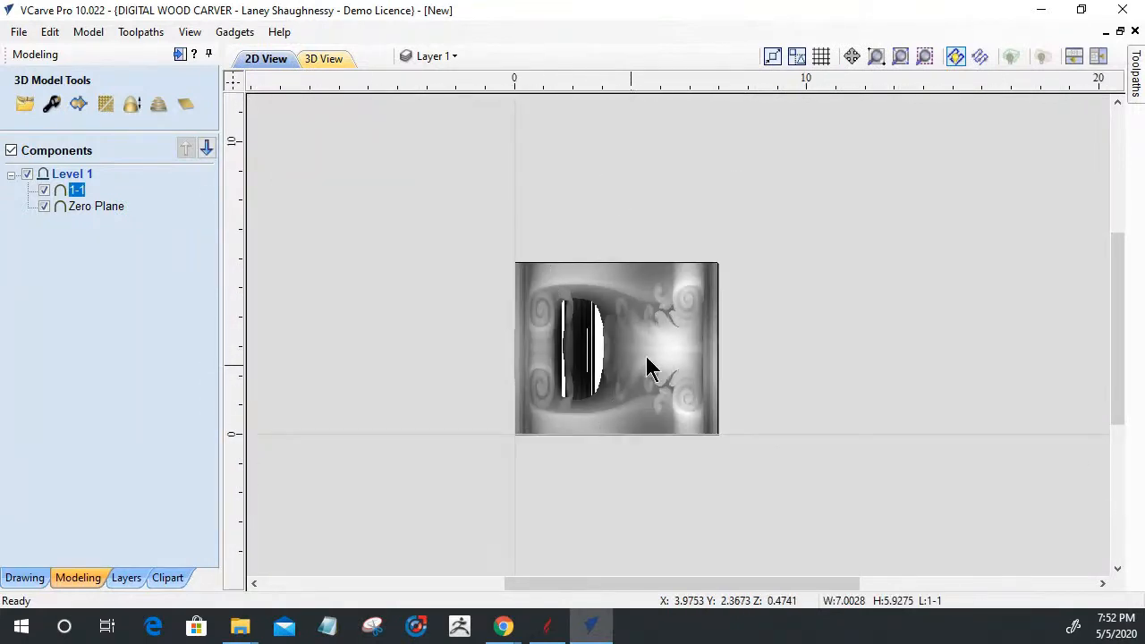
Step: Examine the baluster's flat 3D relief at an angle and from straight above, comparing it with the wrapped form
{"action": "key", "text": "F3"}
{"action": "left_click_drag", "start_coordinate": [669, 542], "coordinate": [663, 253]}
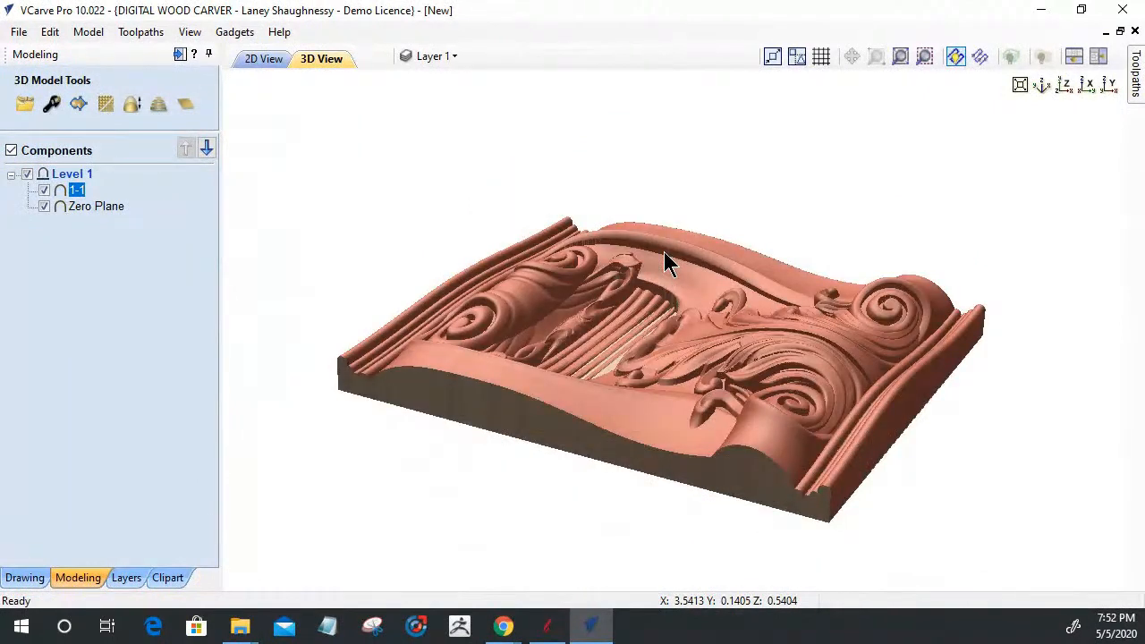
{"action": "left_click_drag", "start_coordinate": [663, 254], "coordinate": [623, 329]}
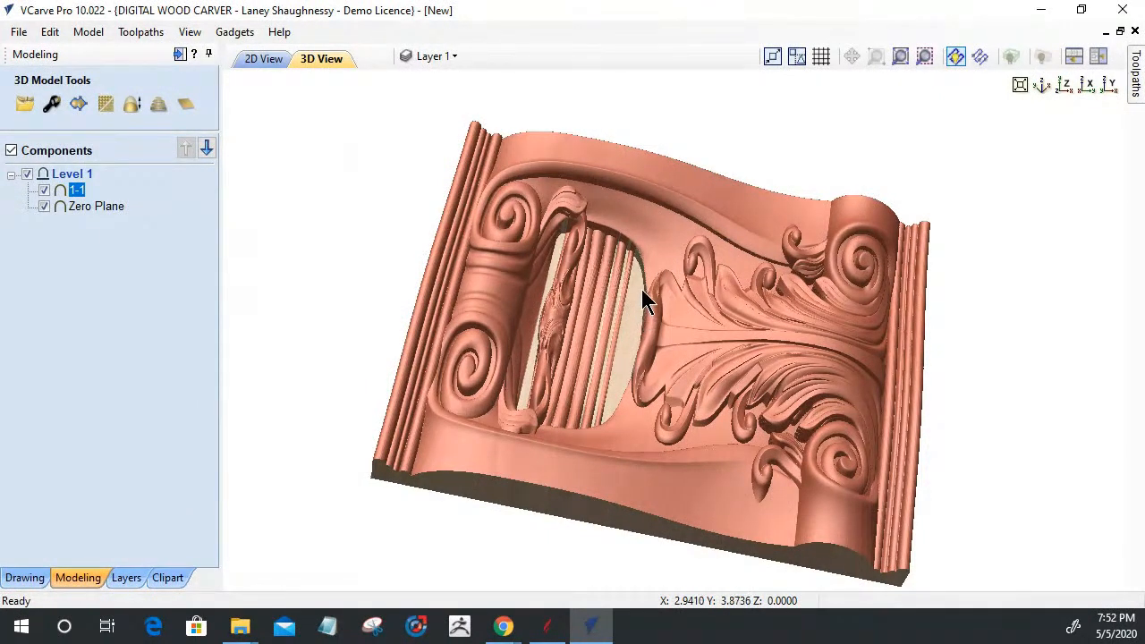
{"action": "left_click", "coordinate": [1043, 53]}
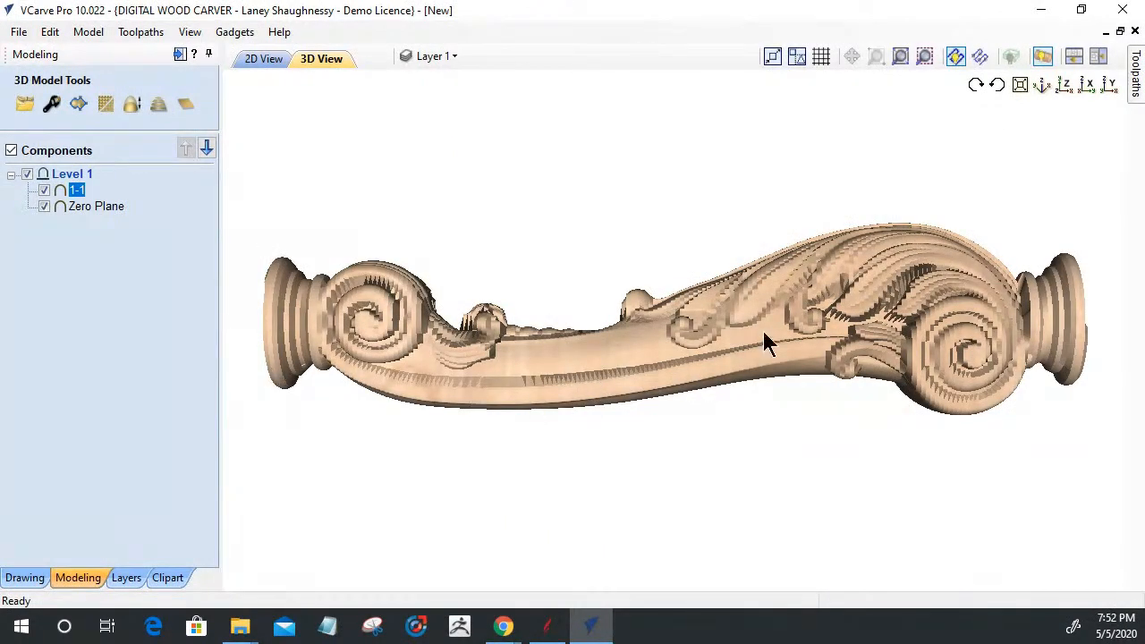
{"action": "left_click", "coordinate": [1043, 55]}
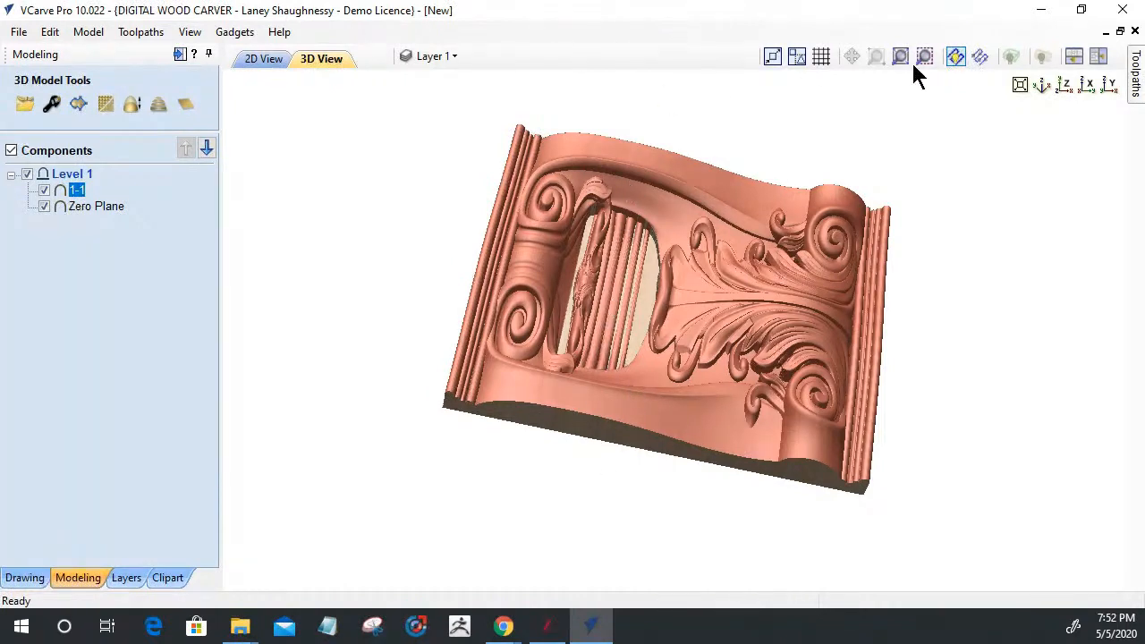
{"action": "left_click", "coordinate": [1064, 86]}
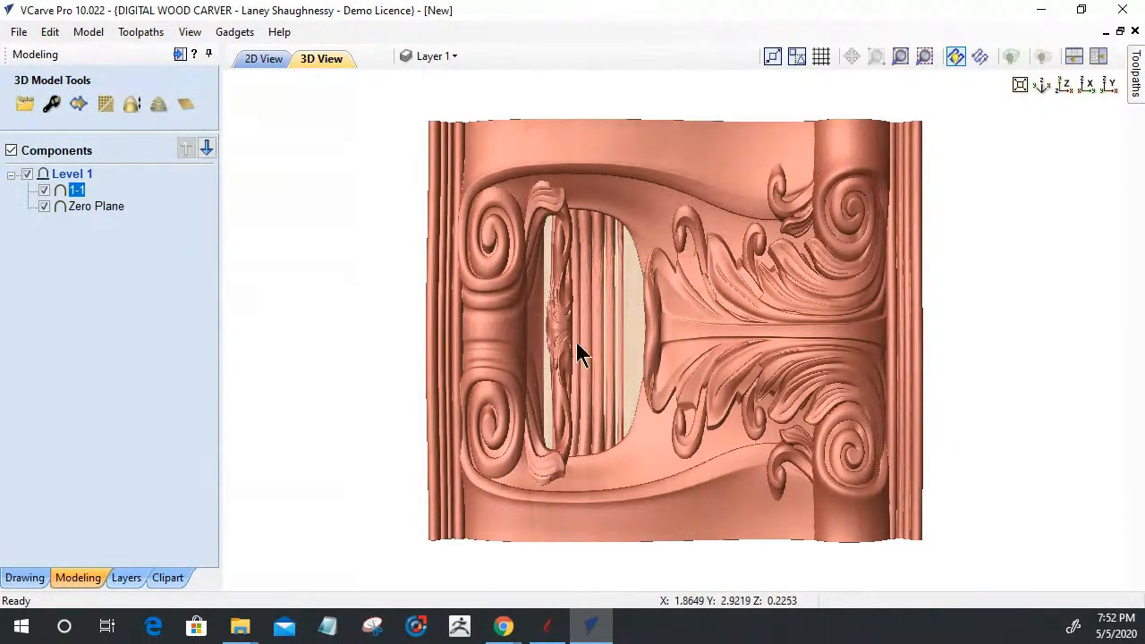
Step: Show the baluster wrapped and roll it through full turns to examine its scrolls, leaf carving and plain back
{"action": "left_click", "coordinate": [1048, 59]}
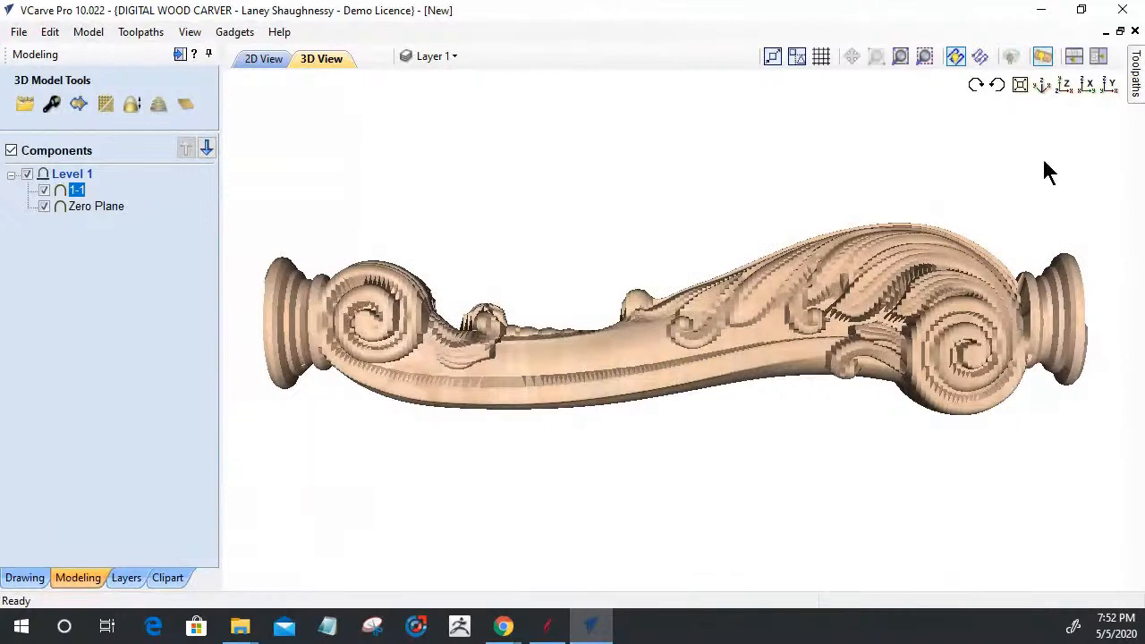
{"action": "left_click", "coordinate": [976, 86]}
{"action": "left_click", "coordinate": [976, 86]}
{"action": "left_click", "coordinate": [976, 86]}
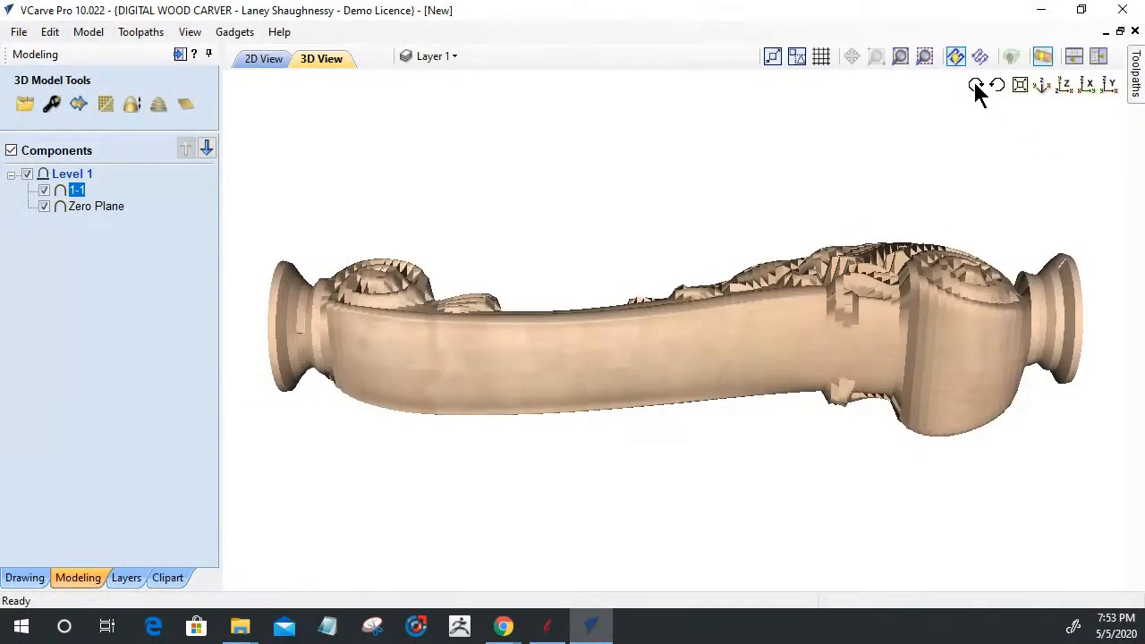
{"action": "left_click", "coordinate": [976, 85]}
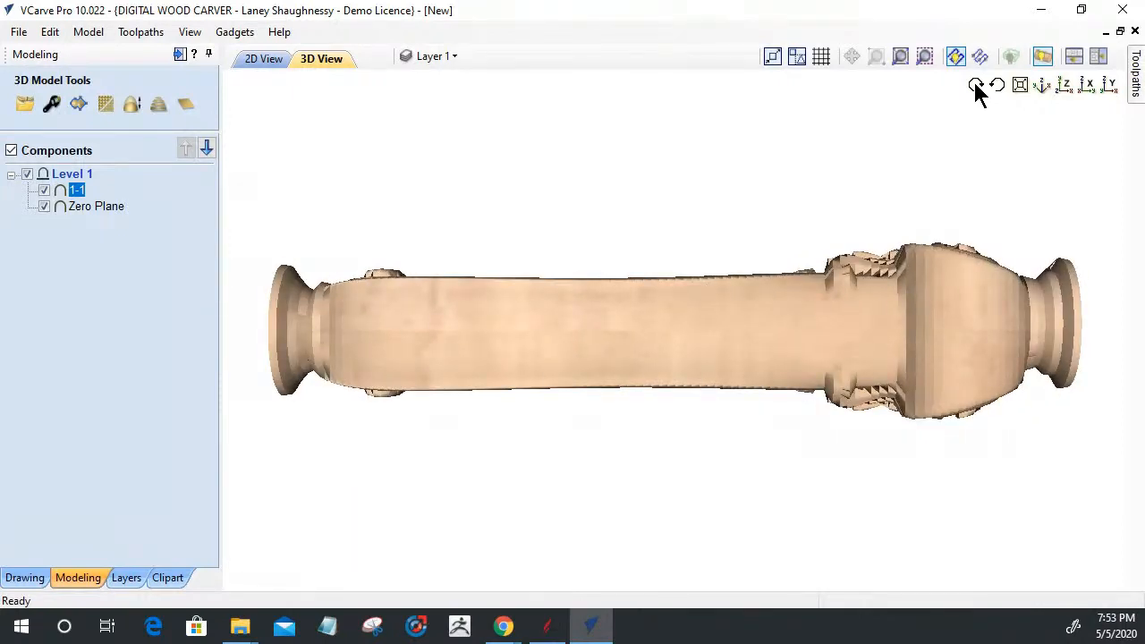
{"action": "left_click", "coordinate": [976, 86]}
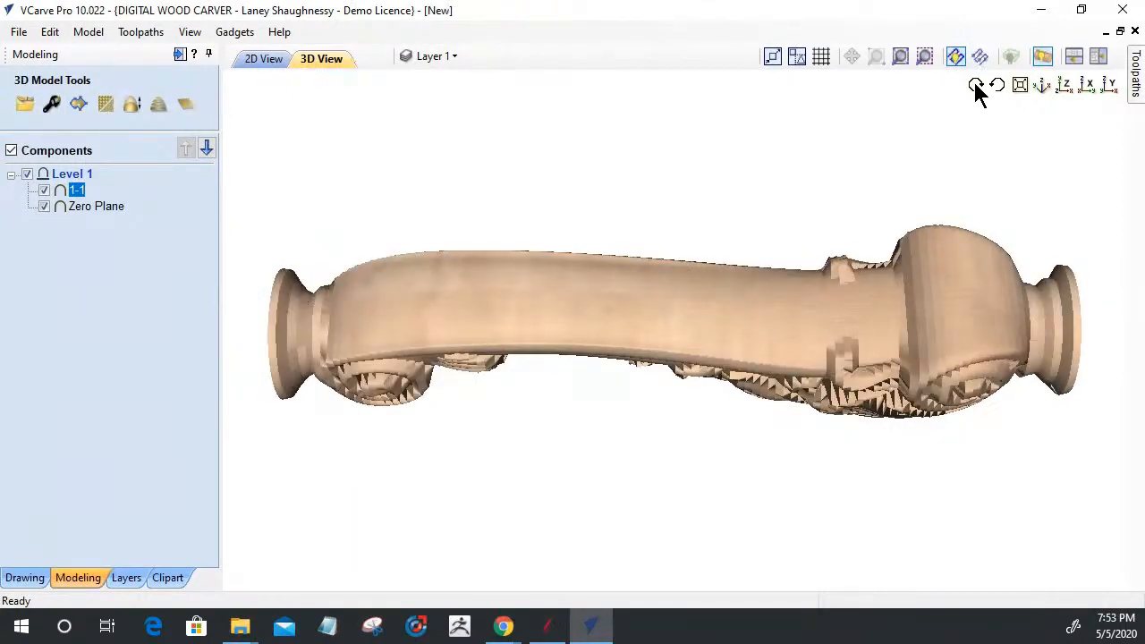
{"action": "left_click", "coordinate": [976, 86]}
{"action": "left_click", "coordinate": [976, 86]}
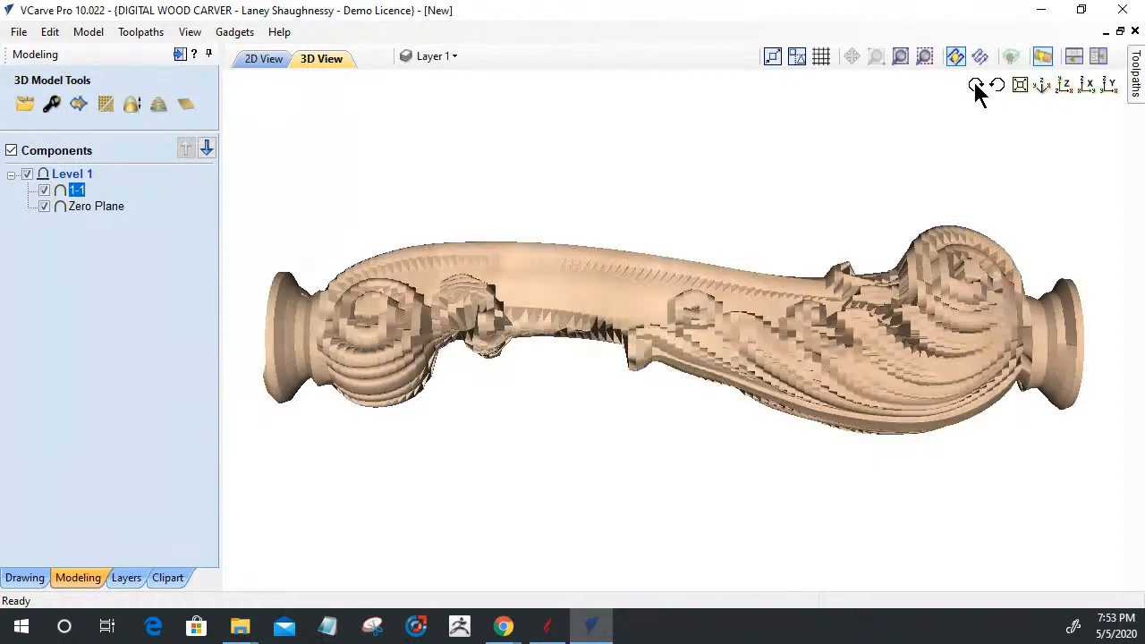
{"action": "left_click", "coordinate": [976, 86]}
{"action": "left_click", "coordinate": [976, 86]}
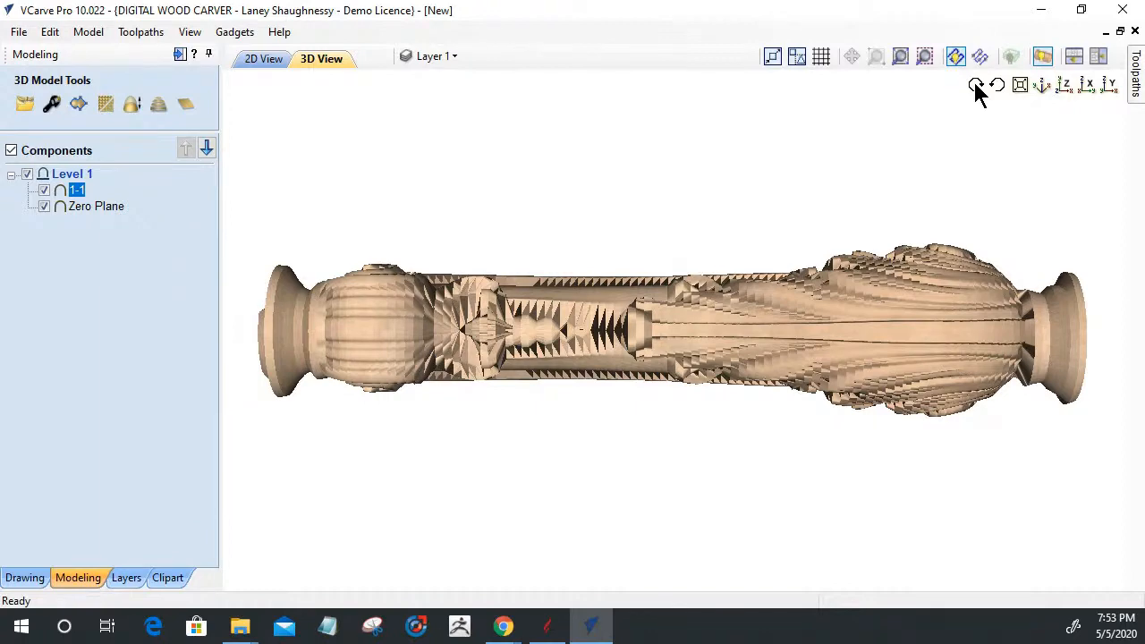
{"action": "left_click", "coordinate": [976, 86]}
{"action": "left_click", "coordinate": [976, 86]}
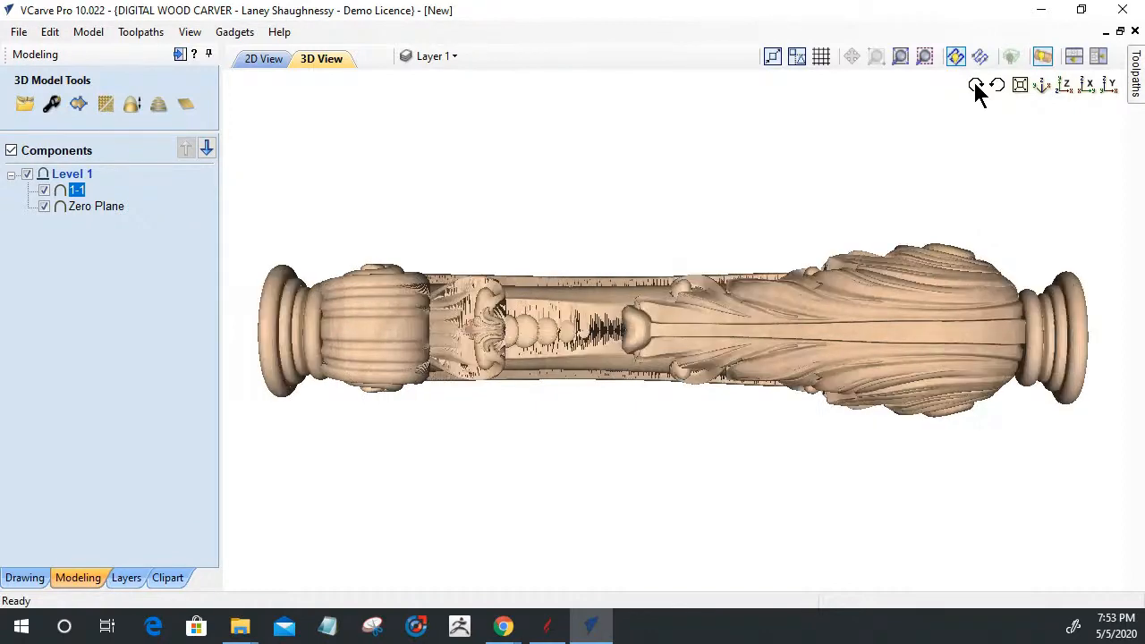
{"action": "left_click", "coordinate": [976, 86]}
{"action": "left_click", "coordinate": [976, 86]}
{"action": "left_click", "coordinate": [976, 86]}
{"action": "left_click", "coordinate": [977, 86]}
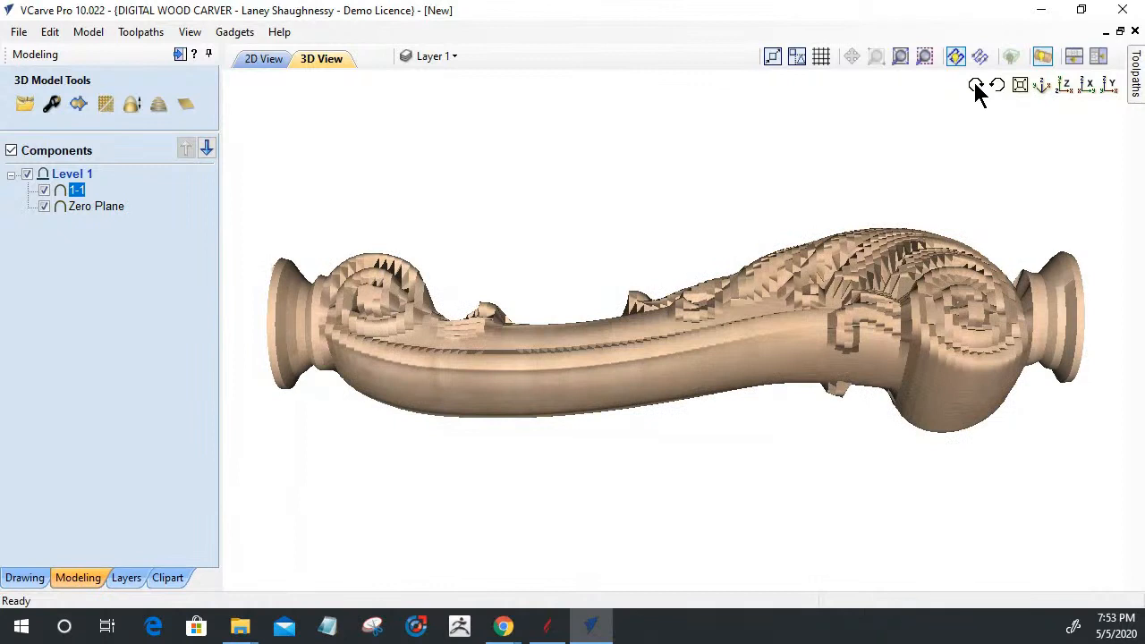
{"action": "left_click", "coordinate": [976, 86]}
{"action": "left_click", "coordinate": [976, 85]}
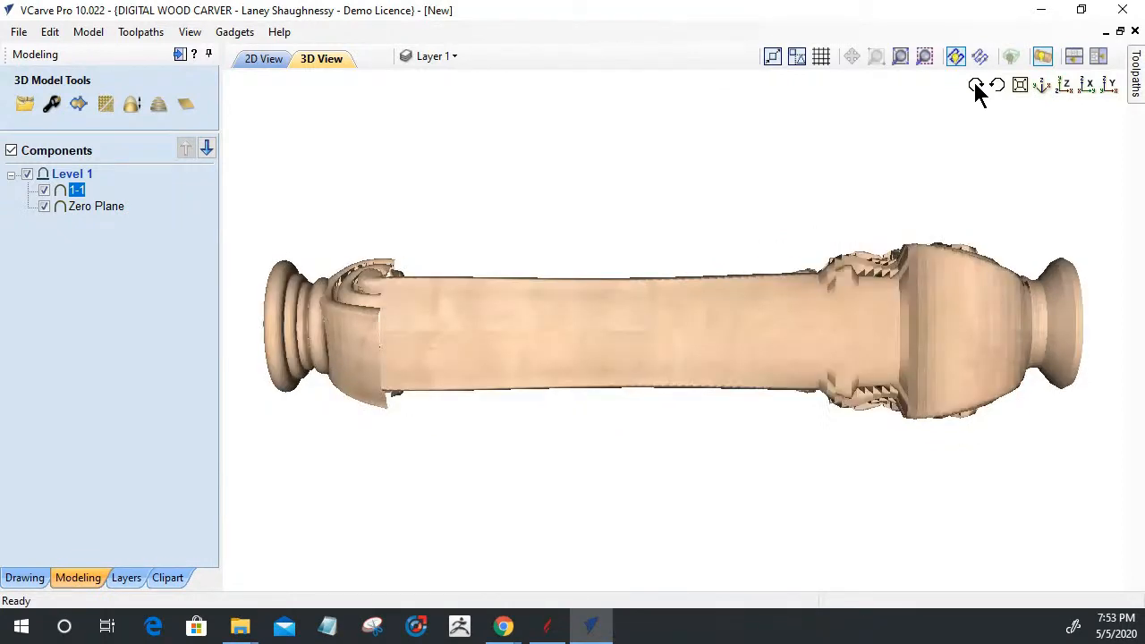
{"action": "left_click", "coordinate": [976, 86]}
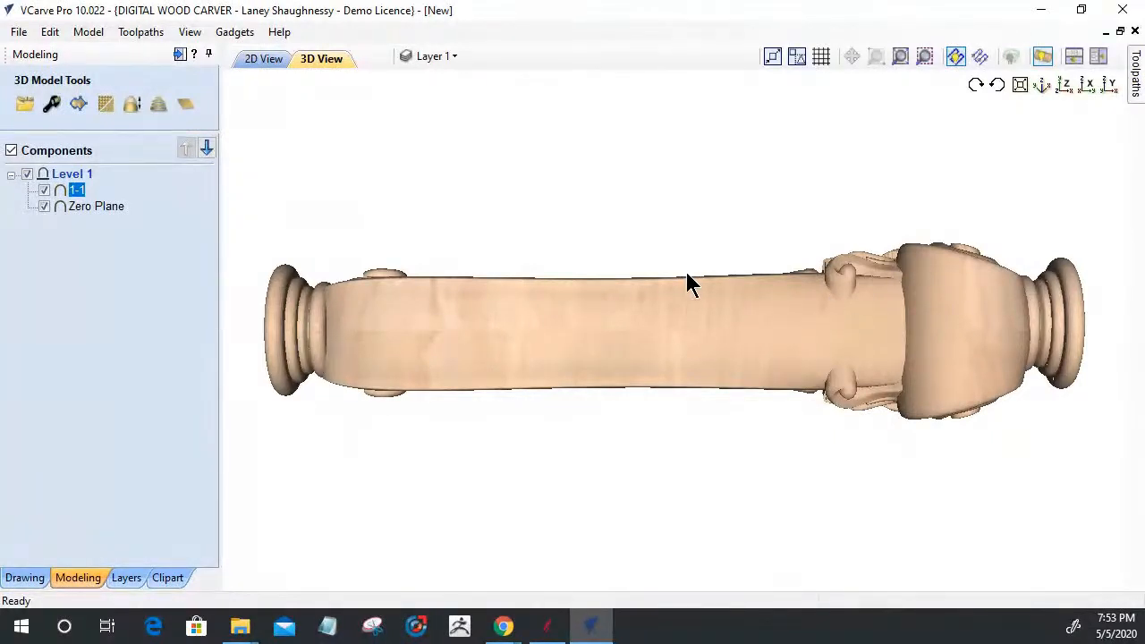
{"action": "left_click", "coordinate": [979, 86]}
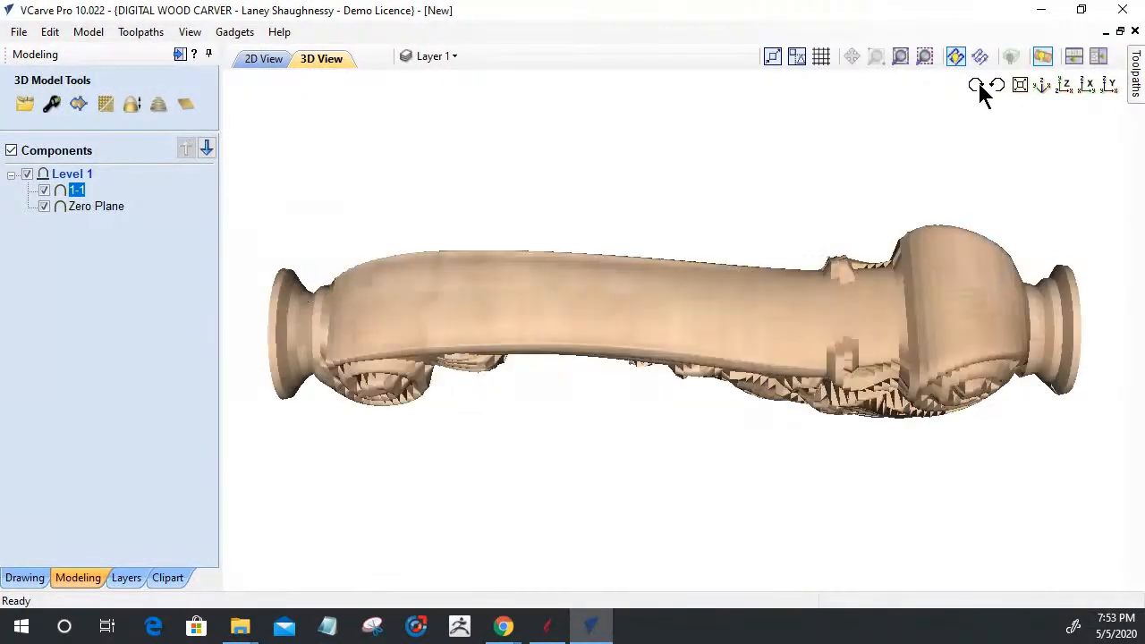
{"action": "left_click", "coordinate": [979, 87]}
{"action": "left_click", "coordinate": [978, 87]}
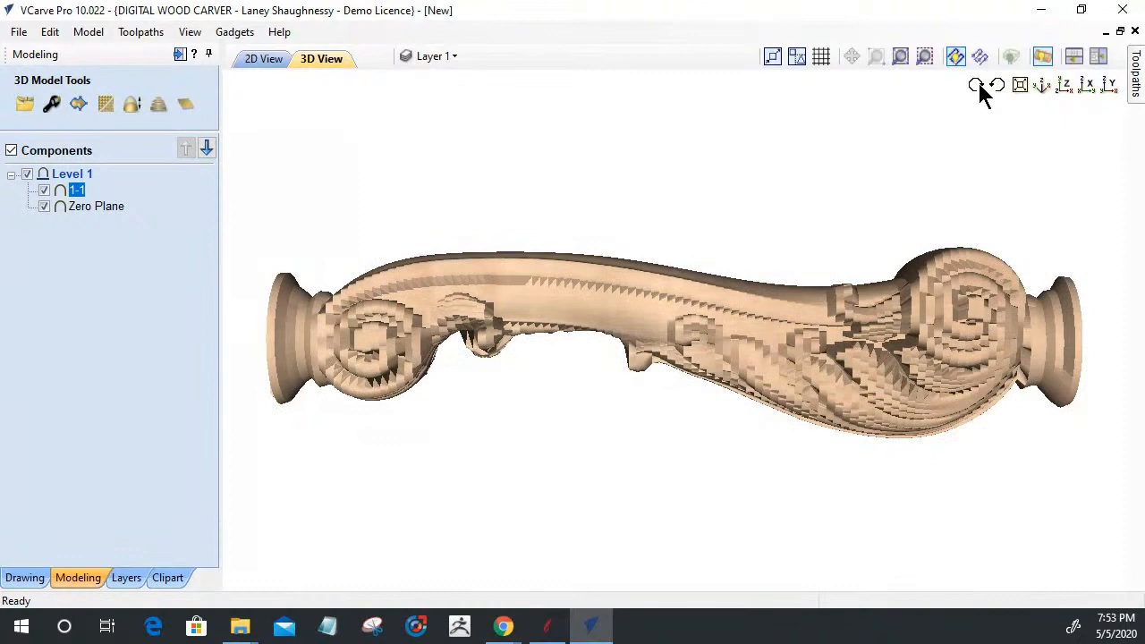
{"action": "left_click", "coordinate": [978, 87]}
{"action": "left_click", "coordinate": [978, 87]}
{"action": "left_click", "coordinate": [978, 86]}
{"action": "left_click", "coordinate": [979, 87]}
{"action": "left_click", "coordinate": [979, 87]}
{"action": "left_click", "coordinate": [978, 86]}
{"action": "left_click", "coordinate": [978, 86]}
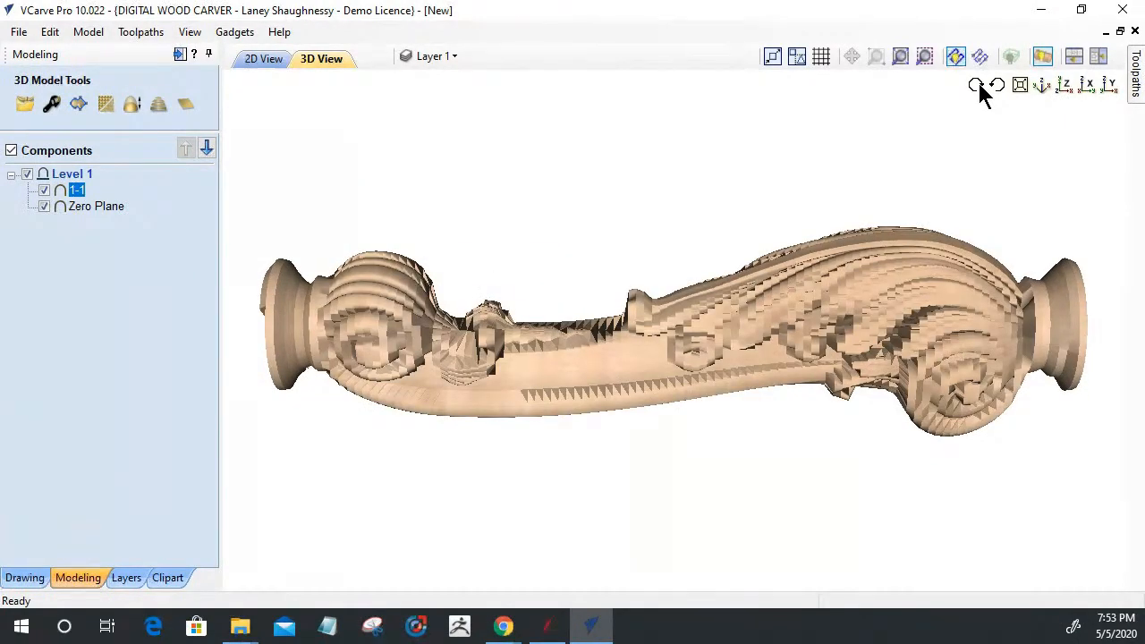
Step: Examine the baluster's grayscale relief in the 2D view, then compare its flat and wrapped forms in 3D
{"action": "left_click", "coordinate": [259, 60]}
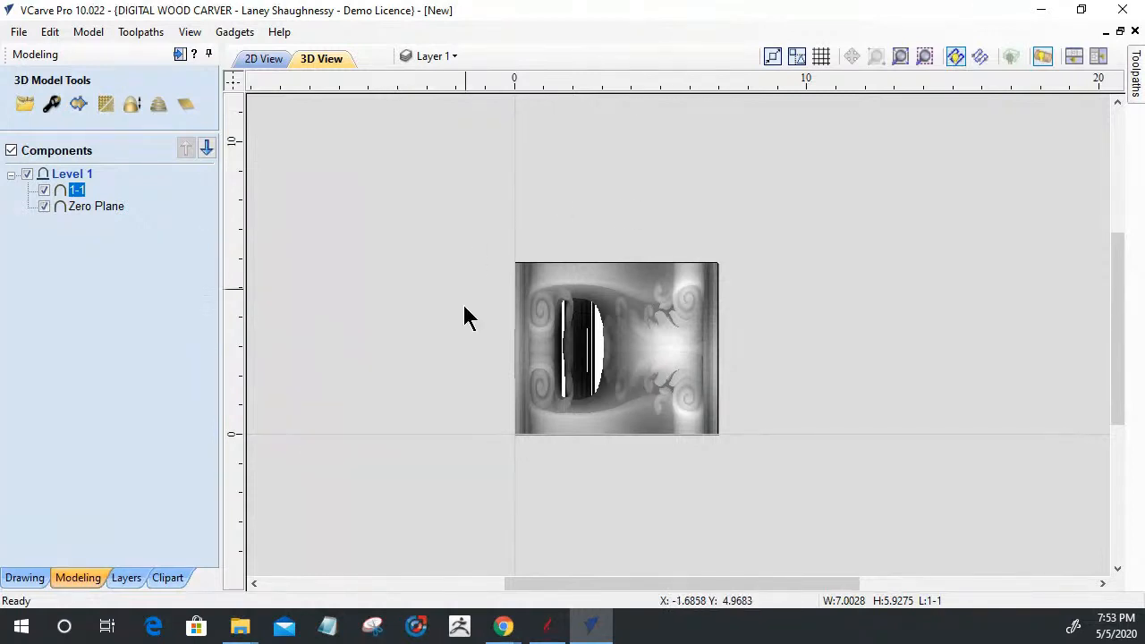
{"action": "scroll", "coordinate": [430, 363], "scroll_direction": "up", "scroll_amount": 2}
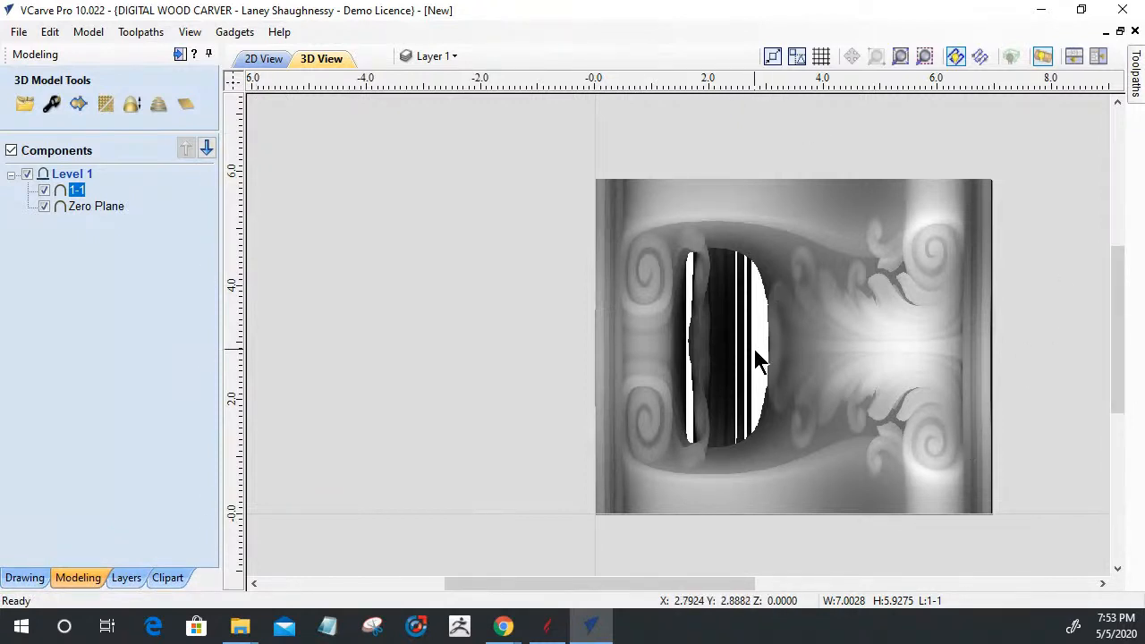
{"action": "key", "text": "F2"}
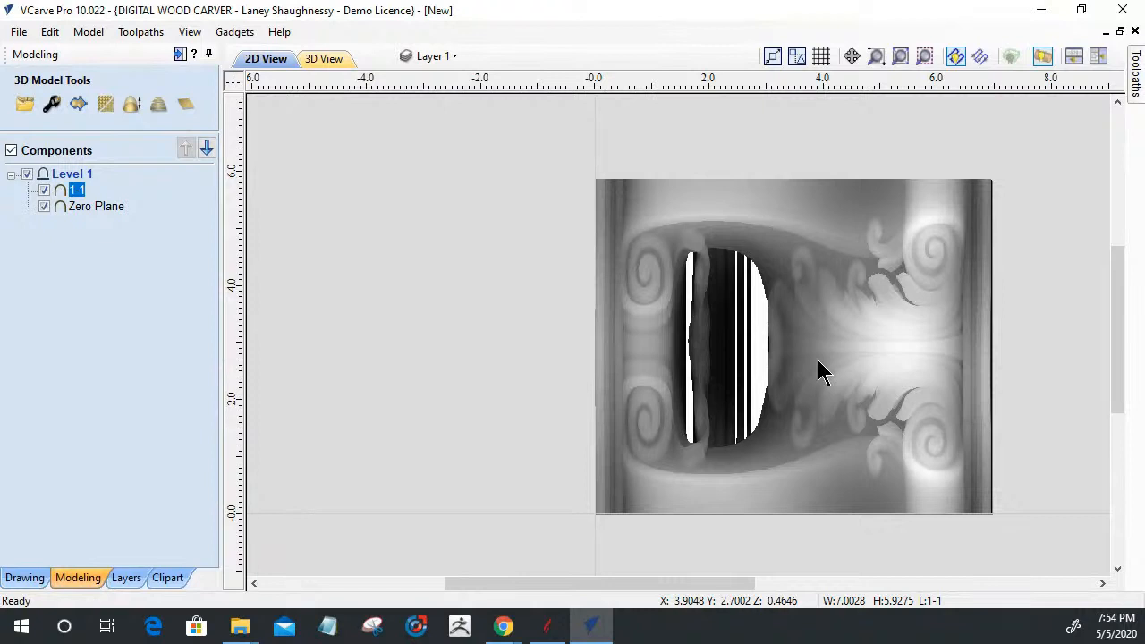
{"action": "scroll", "coordinate": [680, 372], "scroll_direction": "down", "scroll_amount": 2}
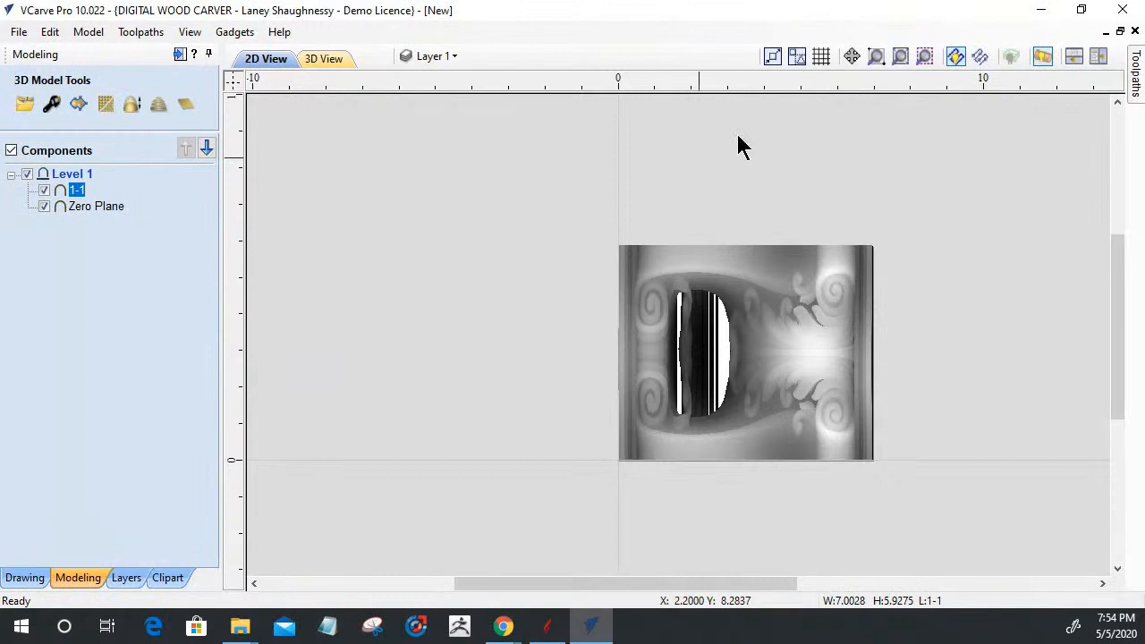
{"action": "scroll", "coordinate": [739, 146], "scroll_direction": "up", "scroll_amount": 1}
{"action": "left_click", "coordinate": [1047, 53]}
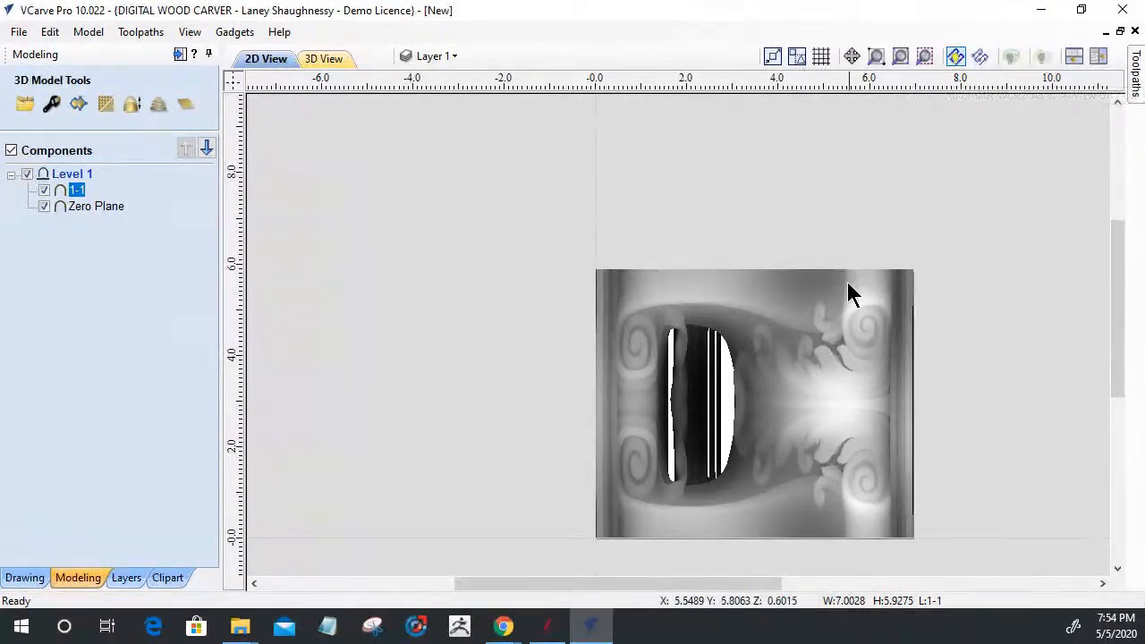
{"action": "left_click", "coordinate": [331, 59]}
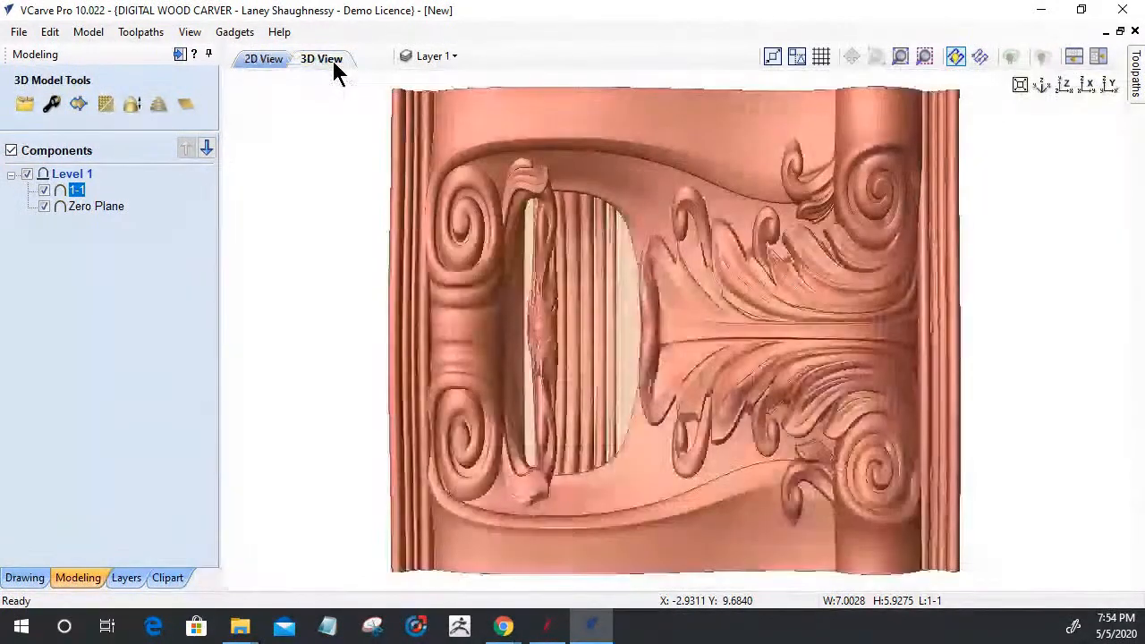
{"action": "left_click", "coordinate": [1044, 58]}
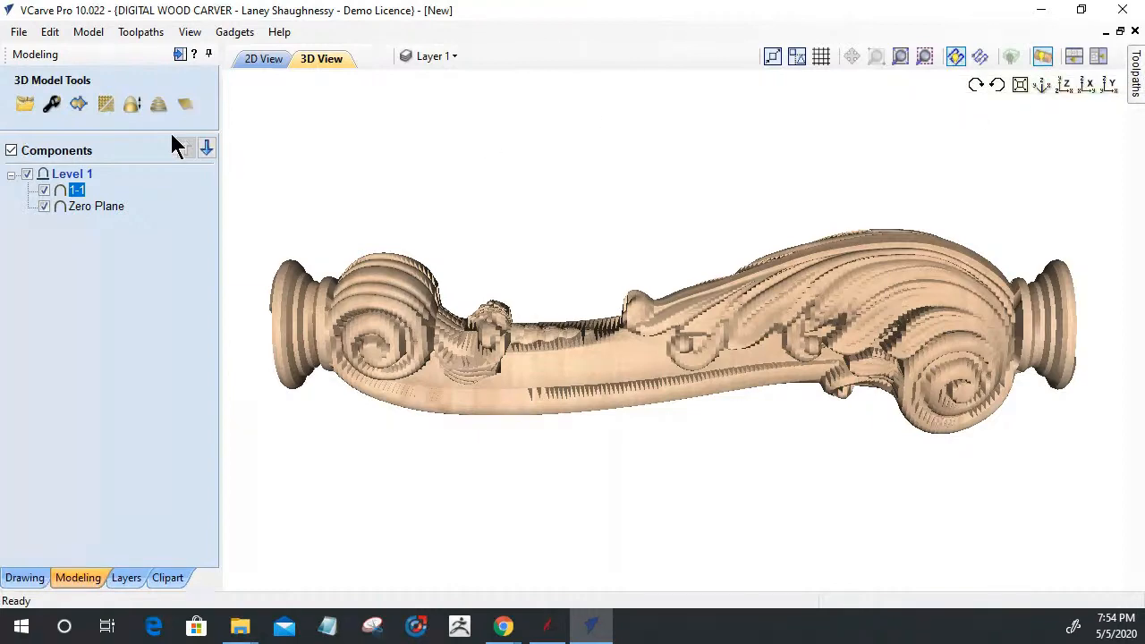
Step: Switch to the toolpath layout, show the model flat, and delete all existing V-Carve toolpaths
{"action": "left_click", "coordinate": [180, 54]}
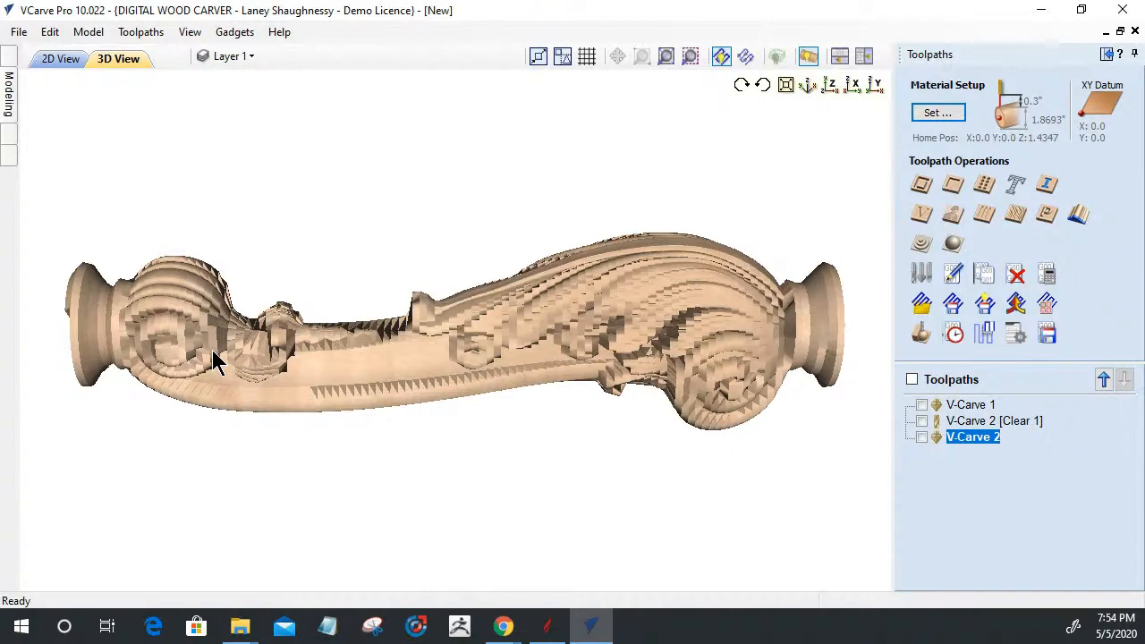
{"action": "left_click", "coordinate": [808, 57]}
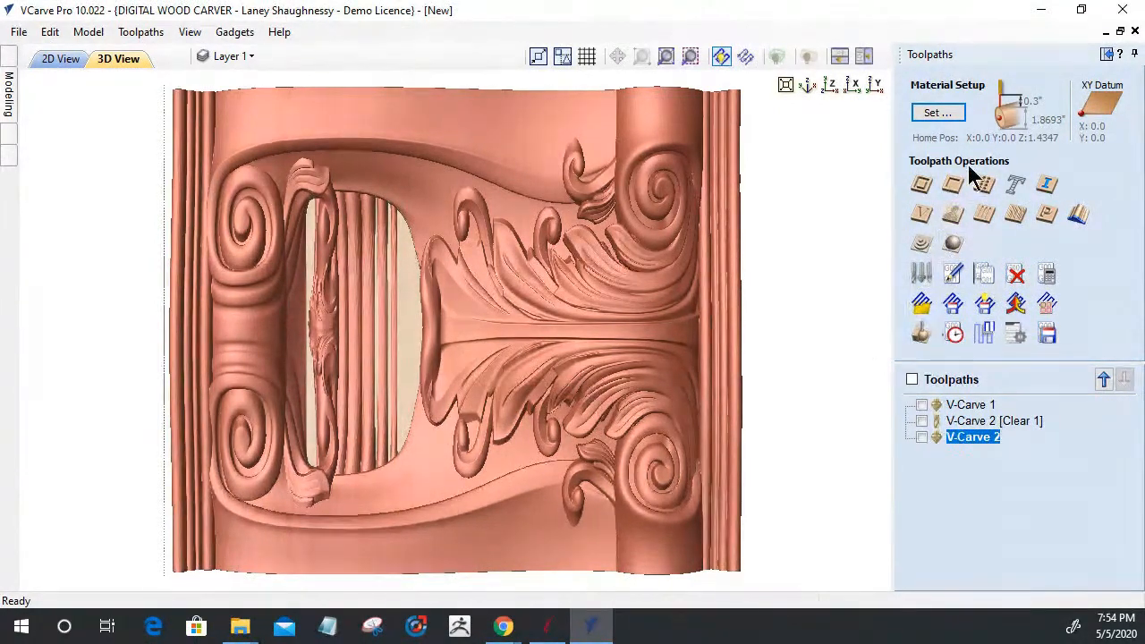
{"action": "left_click", "coordinate": [912, 380]}
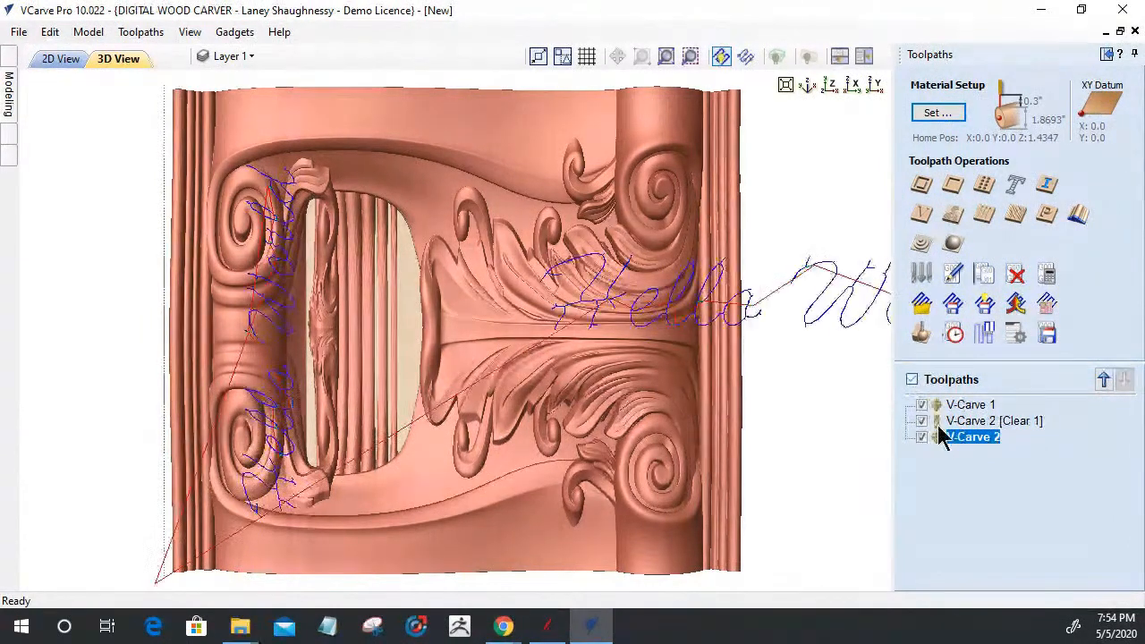
{"action": "right_click", "coordinate": [984, 407]}
{"action": "mouse_move", "coordinate": [1023, 397]}
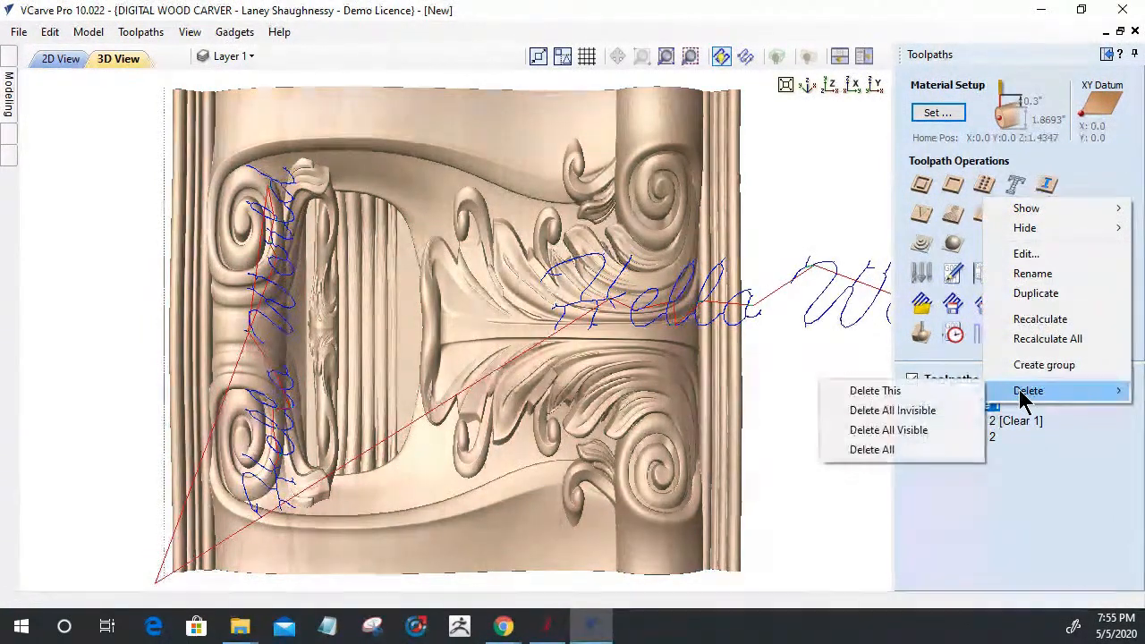
{"action": "left_click", "coordinate": [884, 451]}
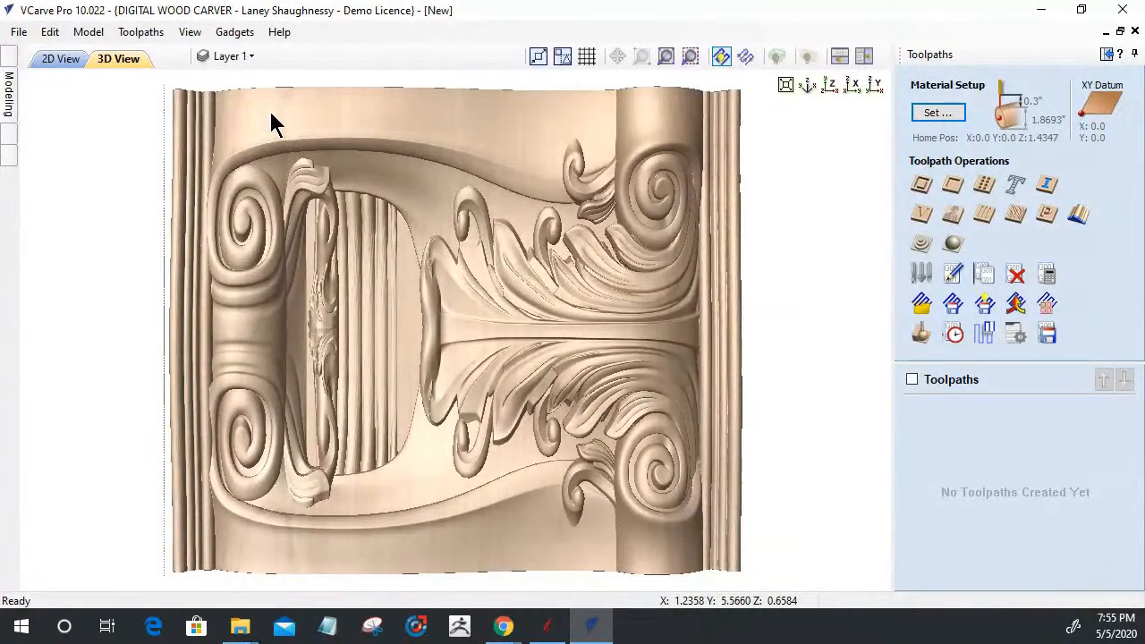
Step: Start a V-Carve toolpath with clearance tools disabled and projection onto the 3D model turned off
{"action": "left_click", "coordinate": [919, 215]}
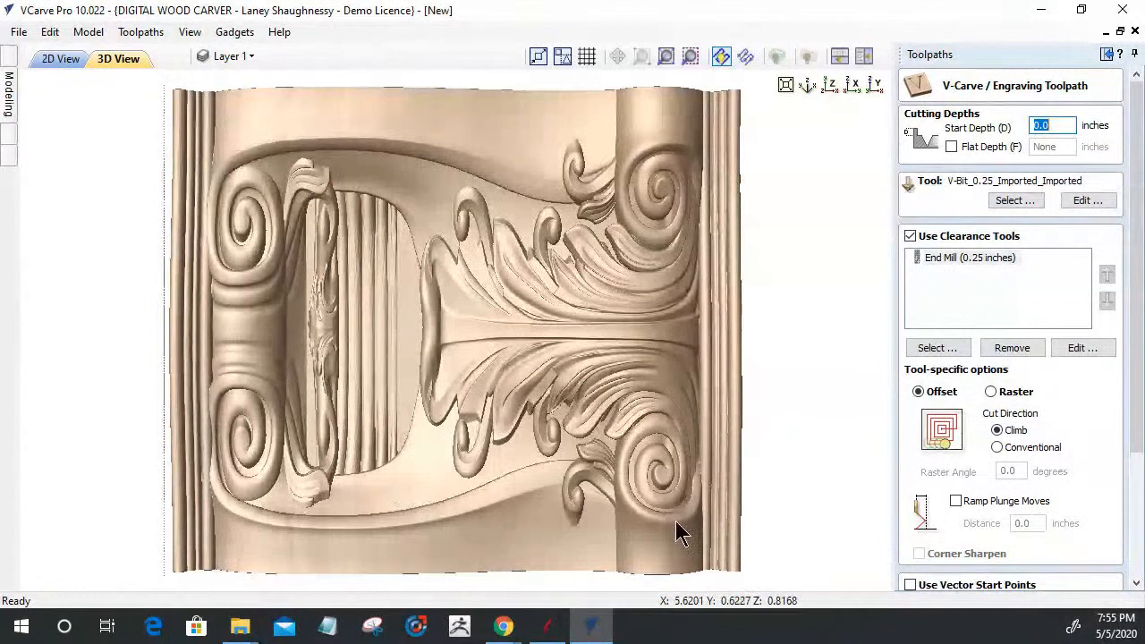
{"action": "left_click", "coordinate": [910, 236]}
{"action": "scroll", "coordinate": [1134, 307], "scroll_direction": "down", "scroll_amount": 3}
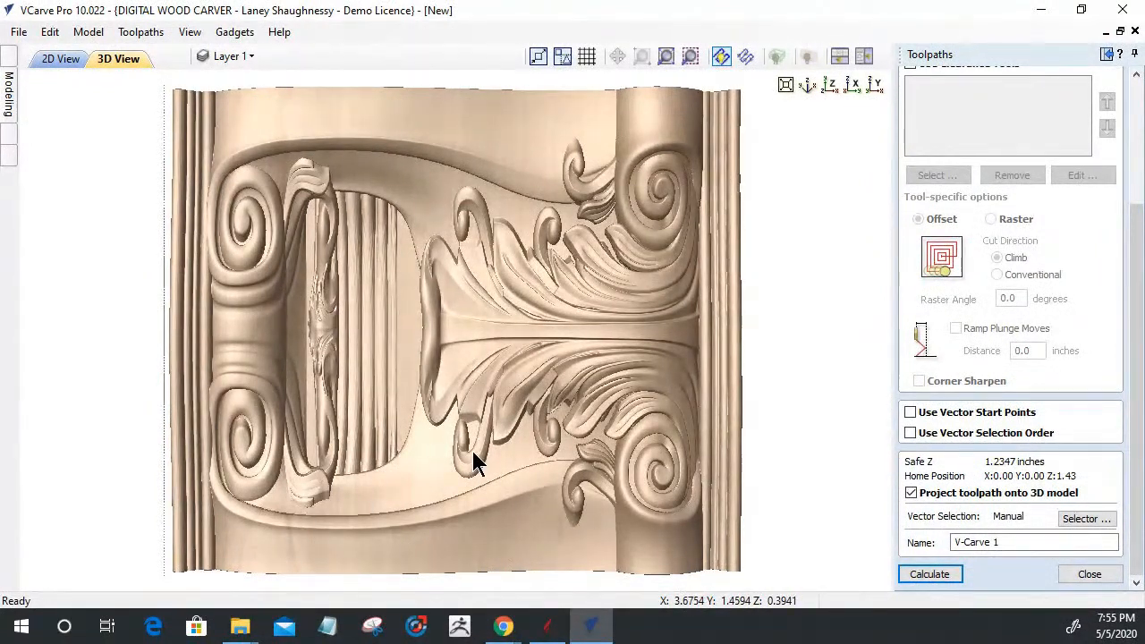
{"action": "left_click", "coordinate": [911, 492]}
{"action": "mouse_move", "coordinate": [549, 633]}
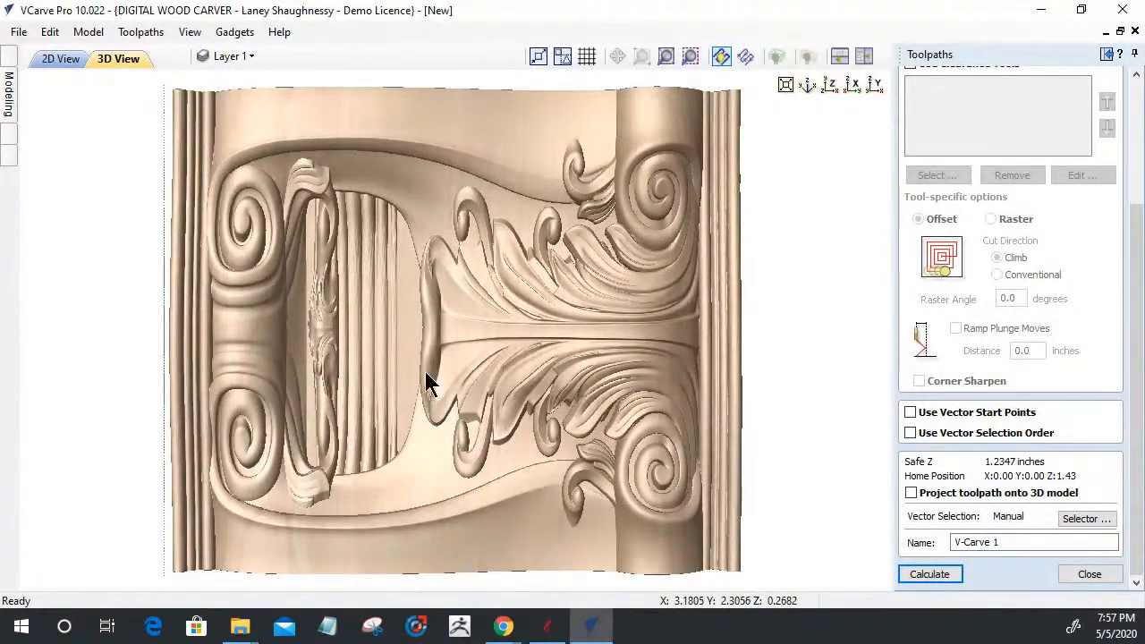
Step: Hide the baluster component 1-1 in the 2D view, leaving the Zero Plane component enabled
{"action": "left_click", "coordinate": [55, 62]}
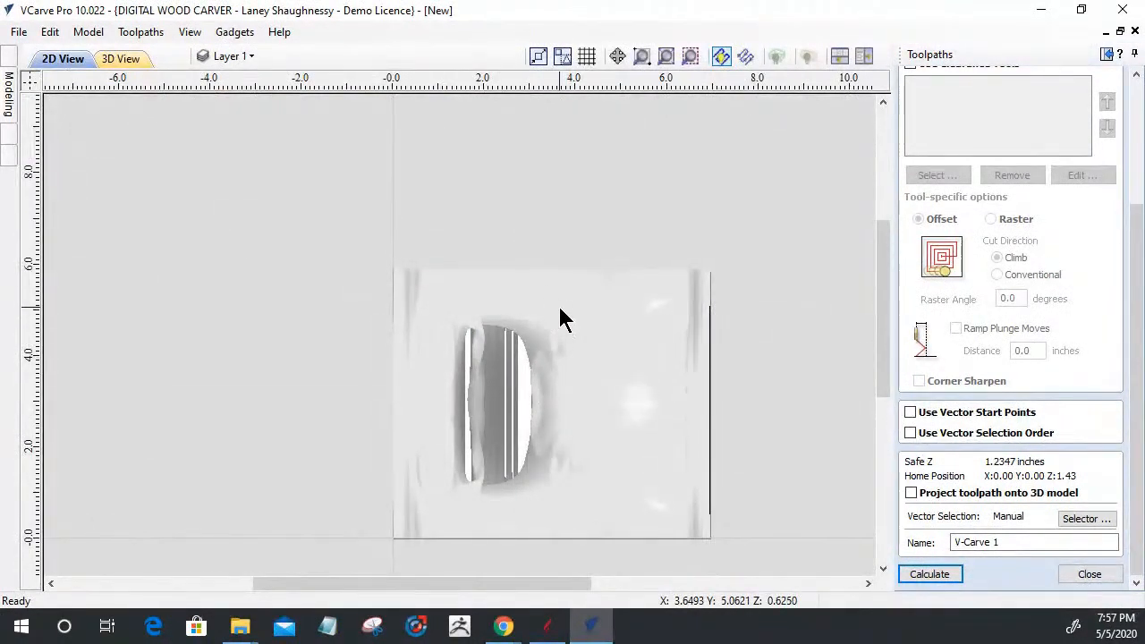
{"action": "left_click", "coordinate": [9, 100]}
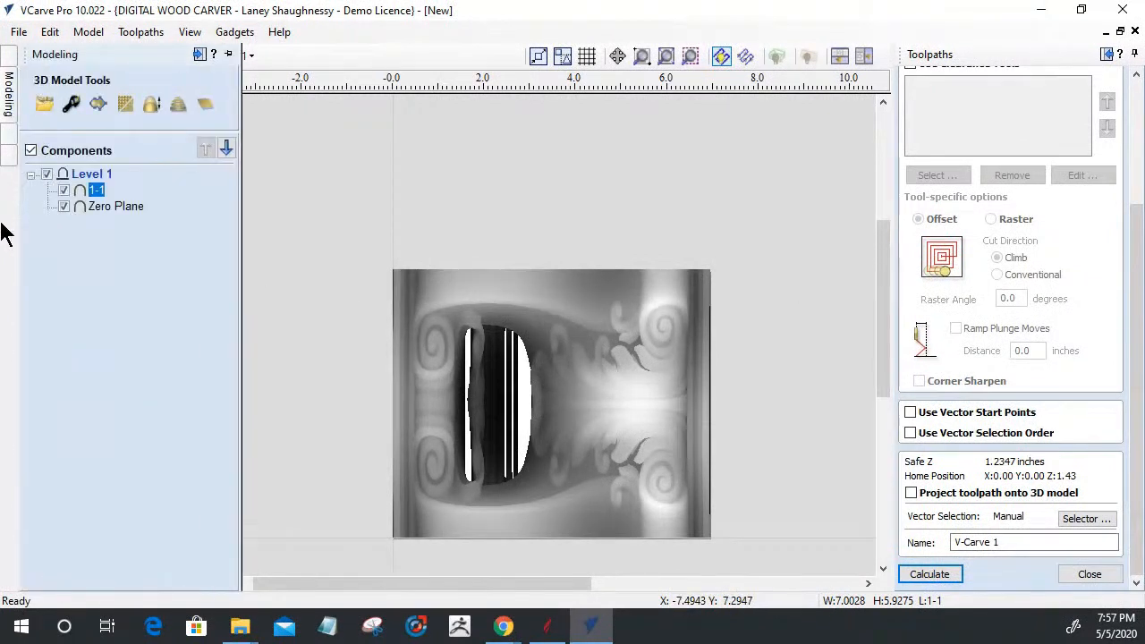
{"action": "left_click", "coordinate": [63, 191]}
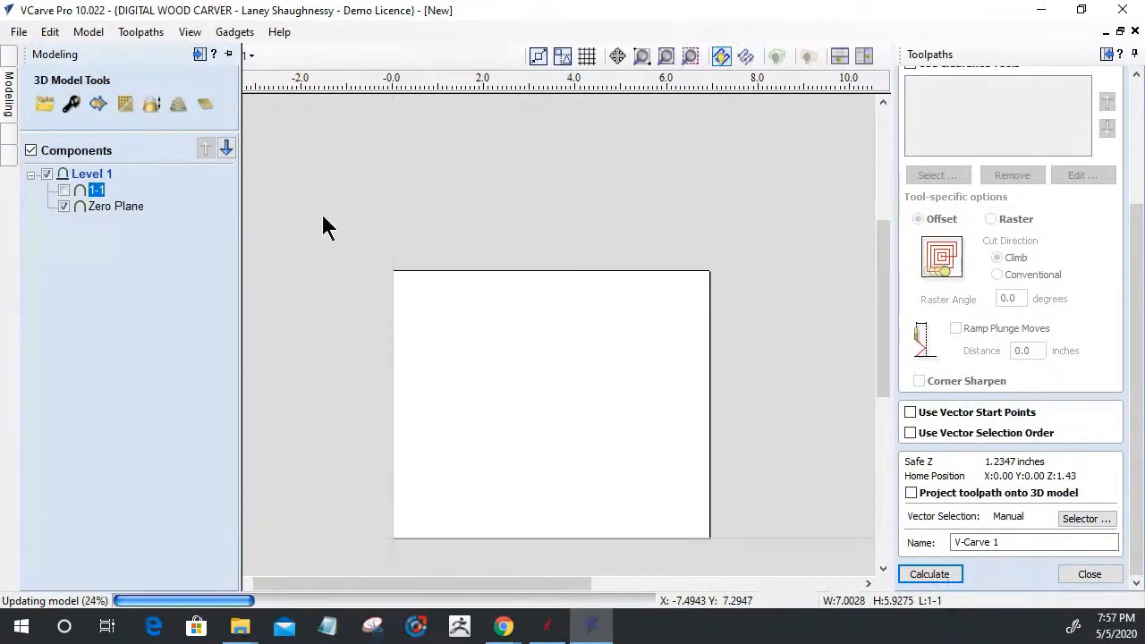
{"action": "left_click", "coordinate": [7, 87]}
{"action": "left_click", "coordinate": [7, 87]}
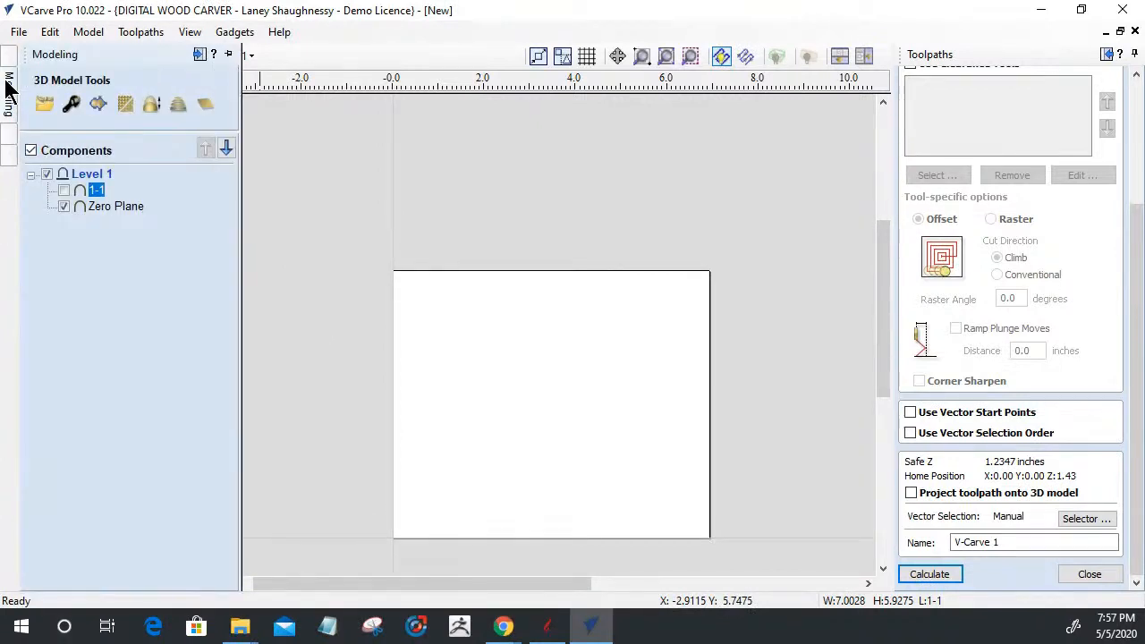
Step: Browse the clipart library folders and display the Decorative clipart
{"action": "left_click", "coordinate": [9, 71]}
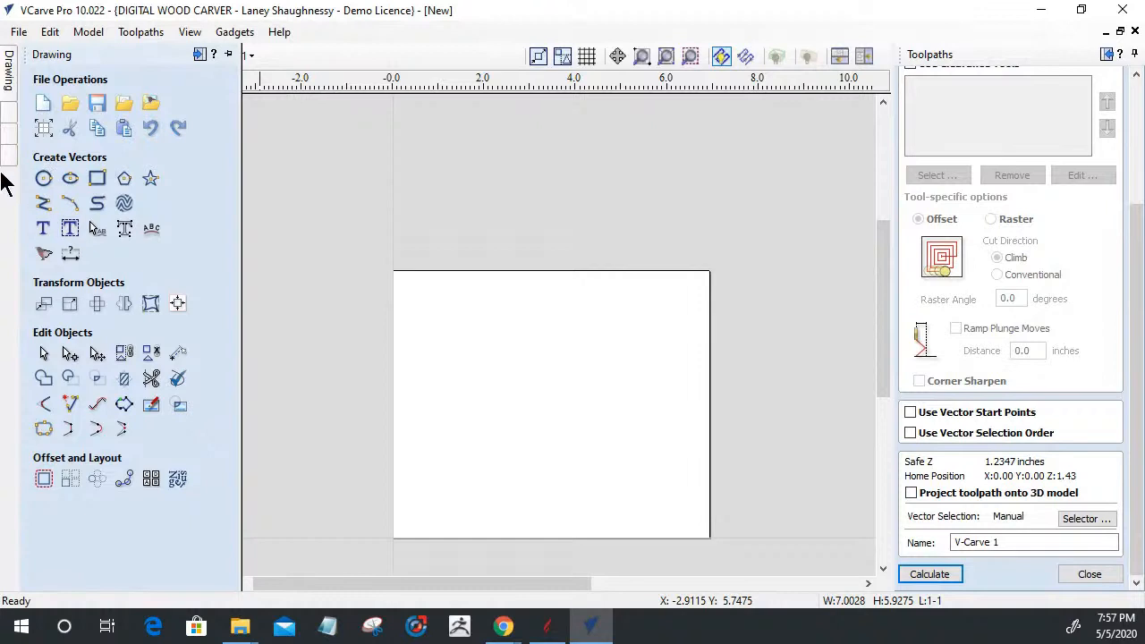
{"action": "left_click", "coordinate": [6, 141]}
{"action": "left_click", "coordinate": [7, 175]}
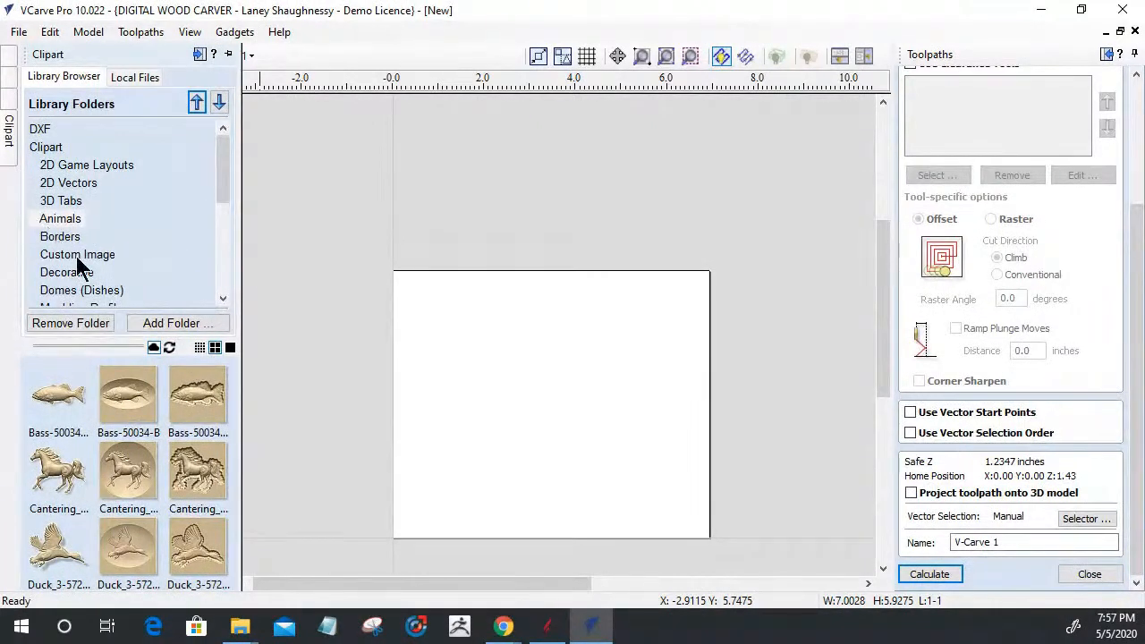
{"action": "scroll", "coordinate": [77, 256], "scroll_direction": "down", "scroll_amount": 3}
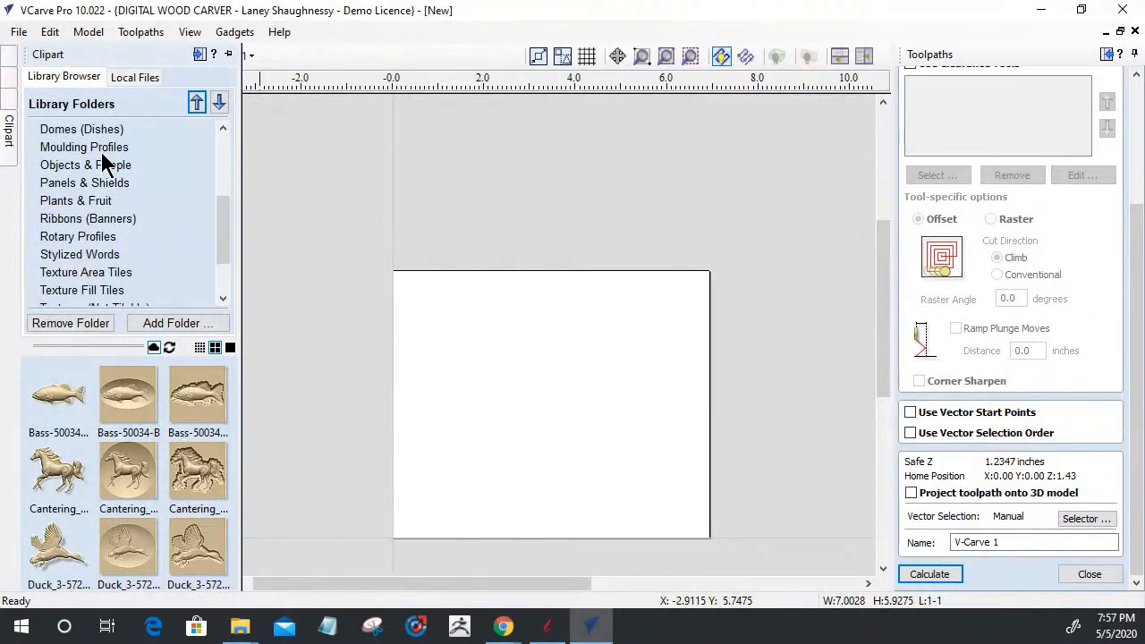
{"action": "scroll", "coordinate": [79, 167], "scroll_direction": "up", "scroll_amount": 2}
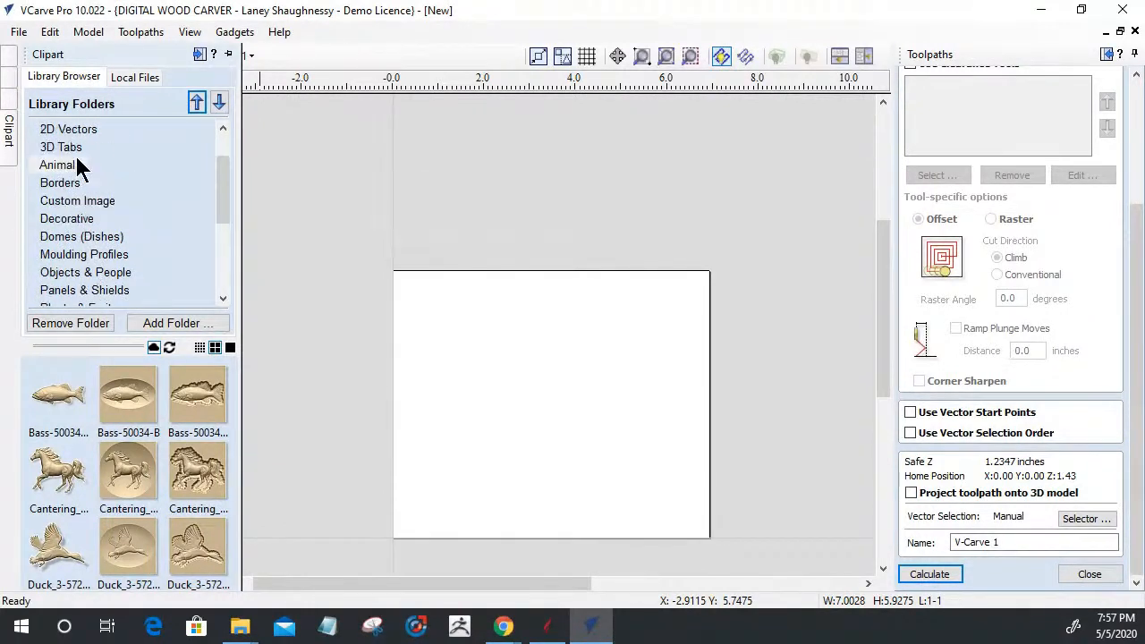
{"action": "left_click", "coordinate": [79, 220]}
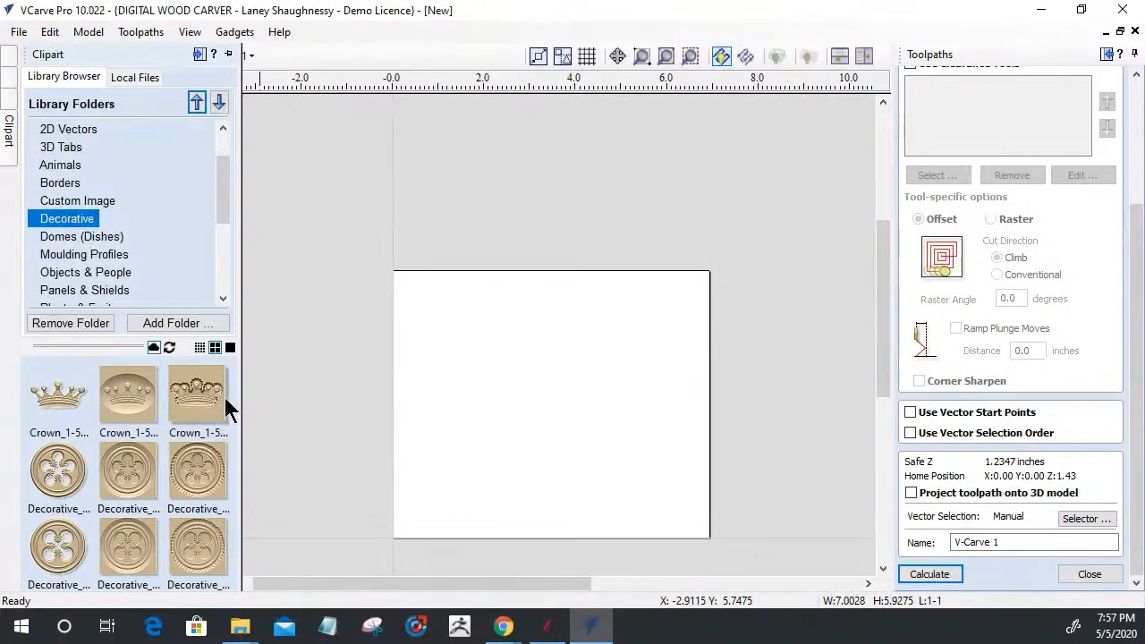
Step: Place the Flourish_158-57882-A shield from the Decorative clipart on the material and rotate it 90° clockwise
{"action": "scroll", "coordinate": [211, 420], "scroll_direction": "down", "scroll_amount": 4}
{"action": "scroll", "coordinate": [206, 432], "scroll_direction": "down", "scroll_amount": 5}
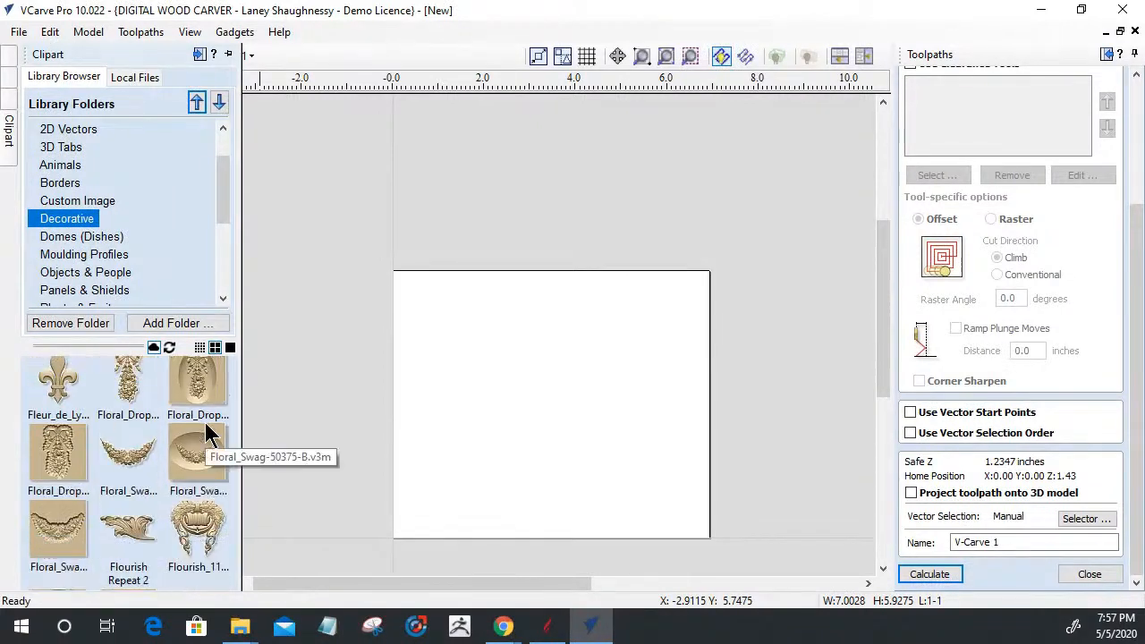
{"action": "scroll", "coordinate": [206, 432], "scroll_direction": "down", "scroll_amount": 5}
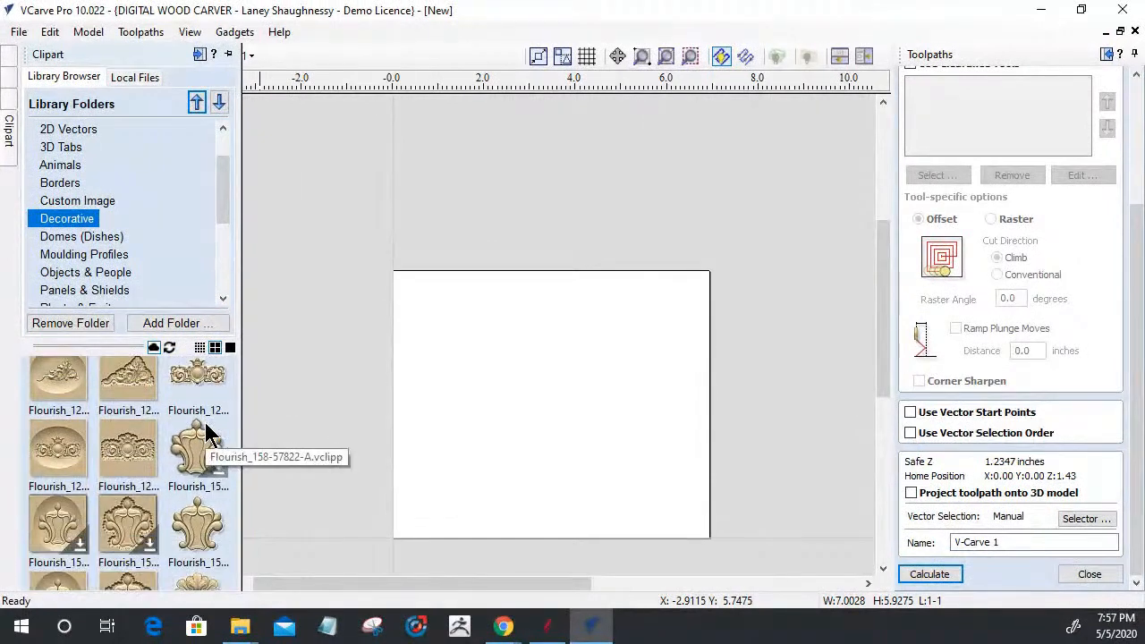
{"action": "scroll", "coordinate": [206, 432], "scroll_direction": "up", "scroll_amount": 1}
{"action": "left_click_drag", "start_coordinate": [199, 398], "coordinate": [597, 410]}
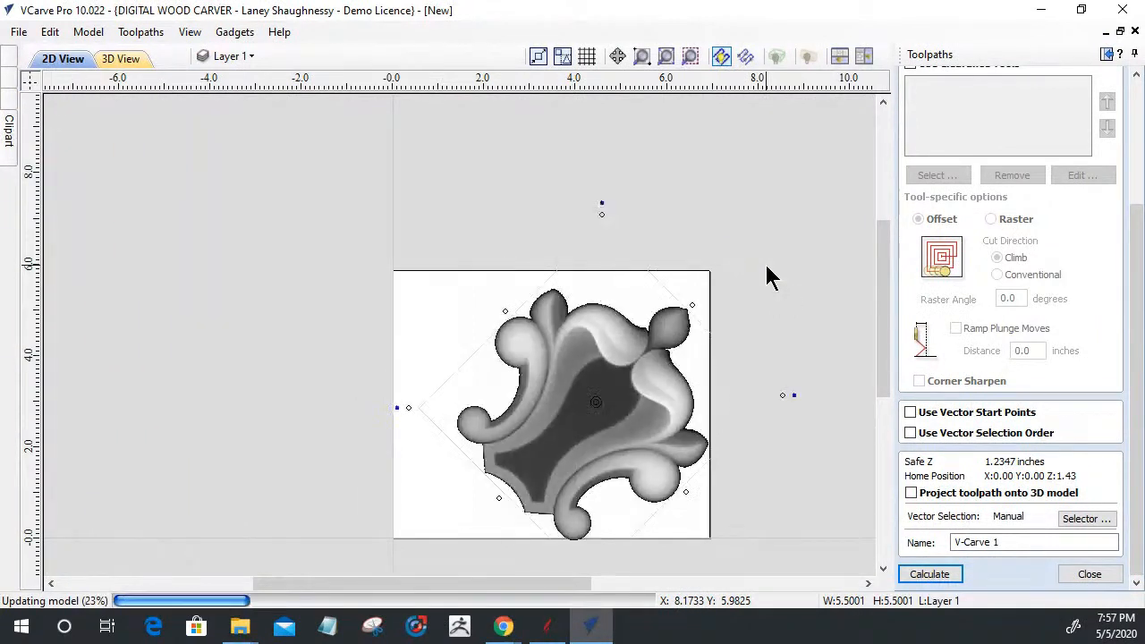
{"action": "key", "text": "9"}
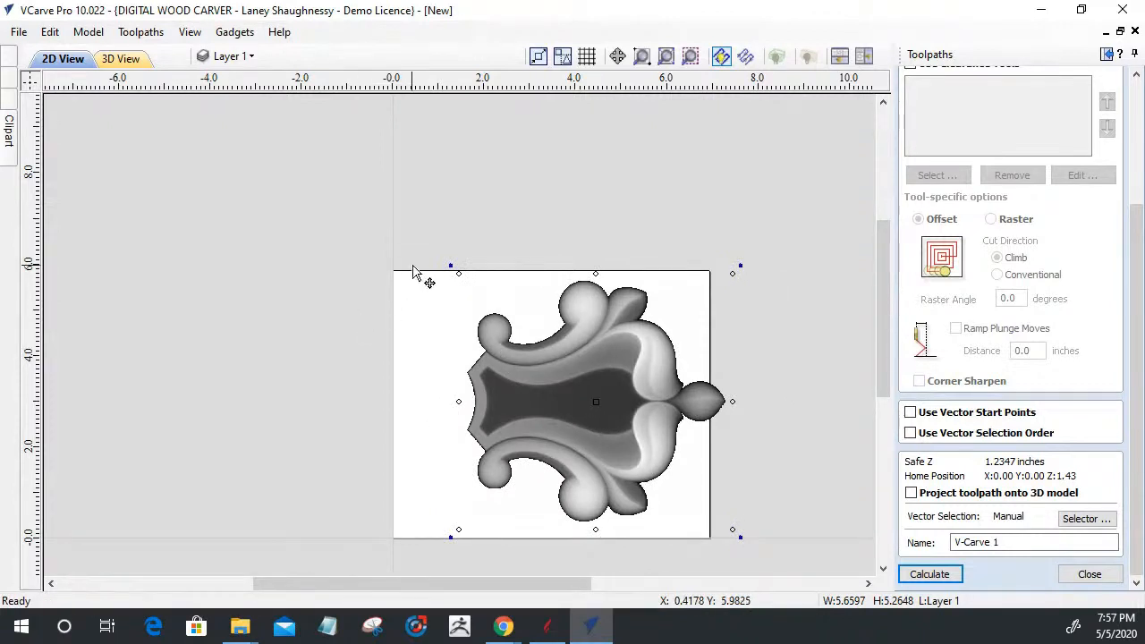
Step: Scale the shield down to about 4.45 by 4.14 inches and move it against the material's right edge
{"action": "mouse_move", "coordinate": [452, 267]}
{"action": "left_mouse_down"}
{"action": "mouse_move", "coordinate": [486, 294]}
{"action": "mouse_move", "coordinate": [468, 275]}
{"action": "left_mouse_up"}
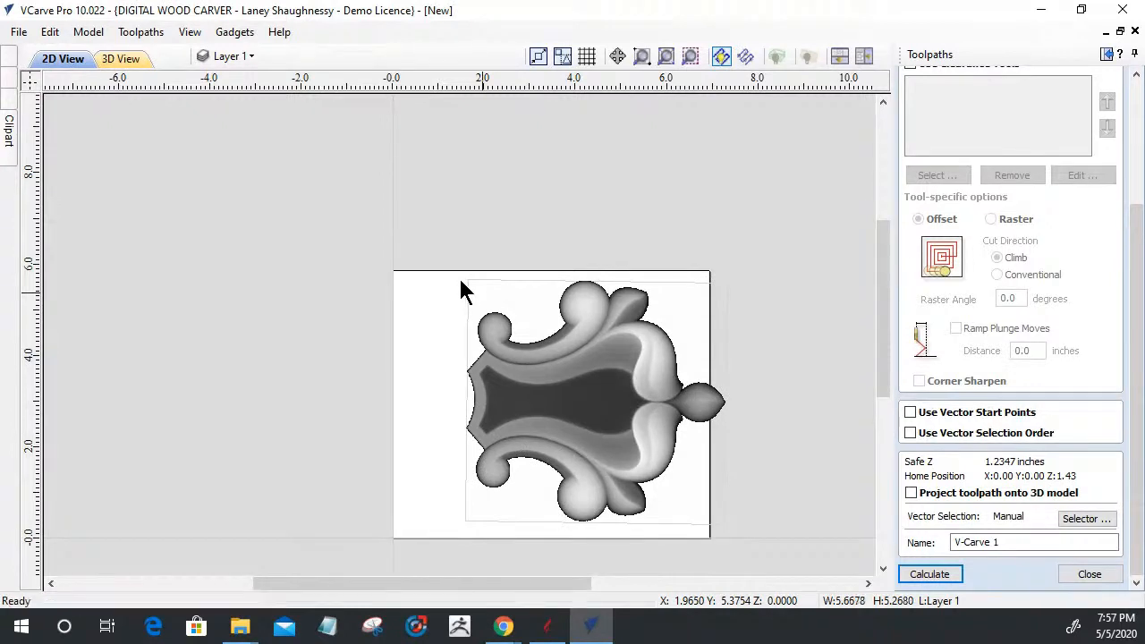
{"action": "left_click", "coordinate": [511, 356]}
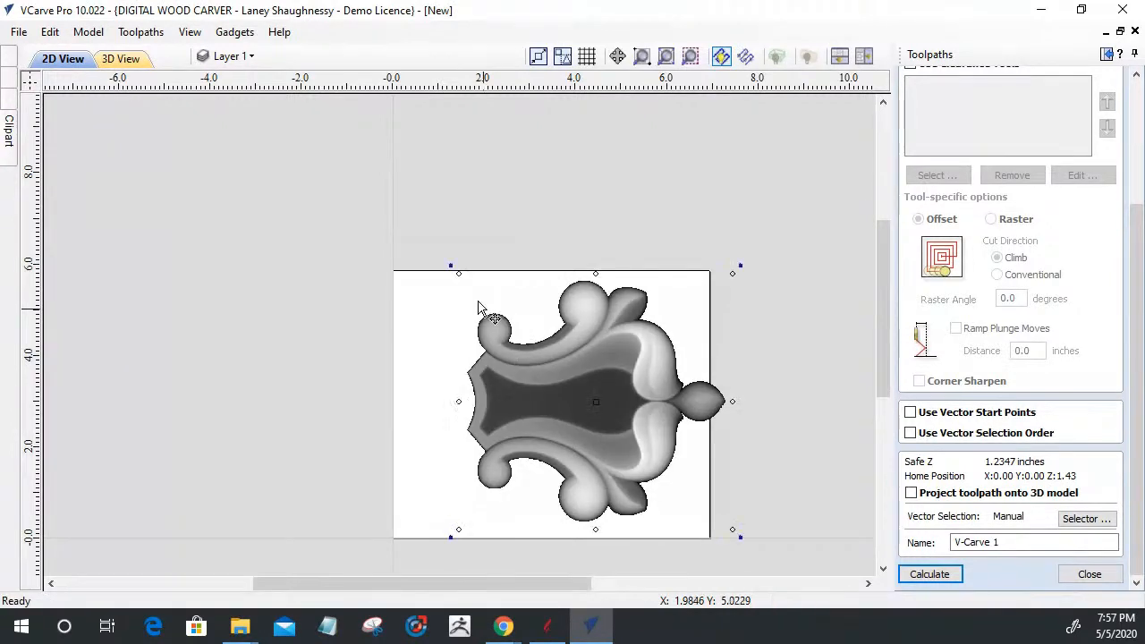
{"action": "left_click_drag", "start_coordinate": [459, 274], "coordinate": [496, 308]}
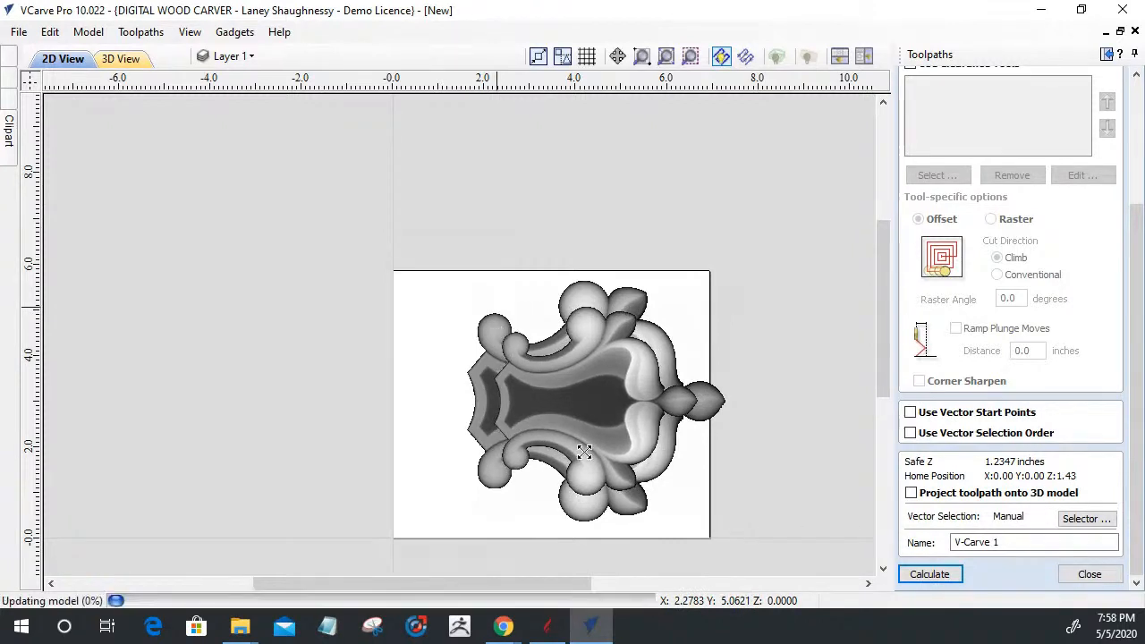
{"action": "left_click", "coordinate": [606, 405]}
{"action": "mouse_move", "coordinate": [604, 402]}
{"action": "left_mouse_down"}
{"action": "mouse_move", "coordinate": [623, 396]}
{"action": "mouse_move", "coordinate": [611, 420]}
{"action": "mouse_move", "coordinate": [621, 399]}
{"action": "left_mouse_up"}
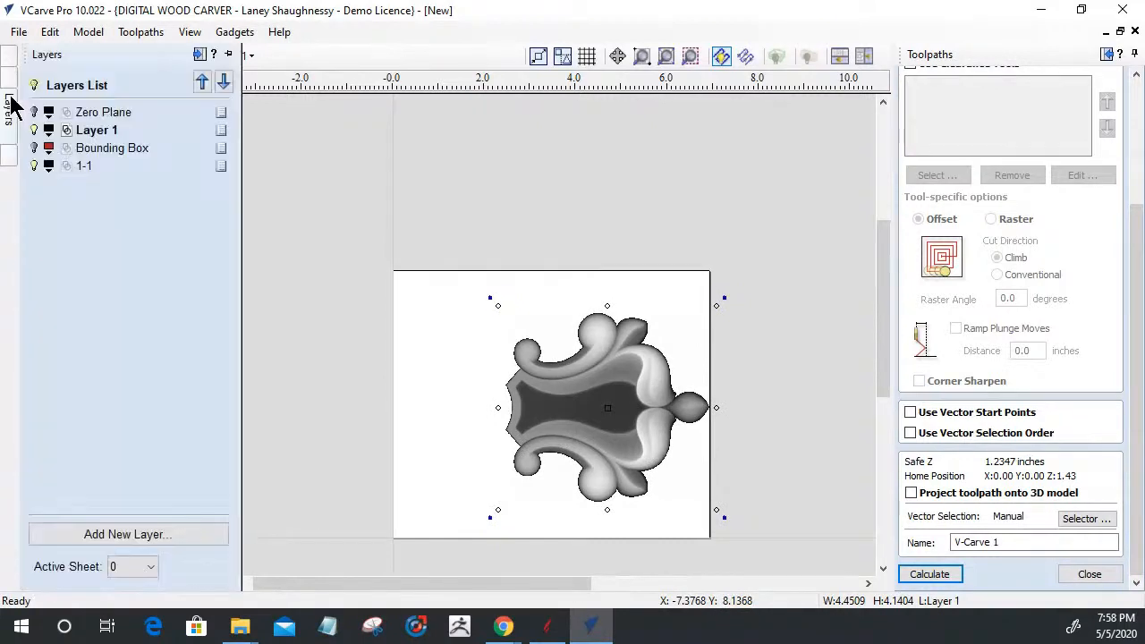
Step: Align the shield to the material's vertical center using the Alignment Tools
{"action": "mouse_move", "coordinate": [7, 71]}
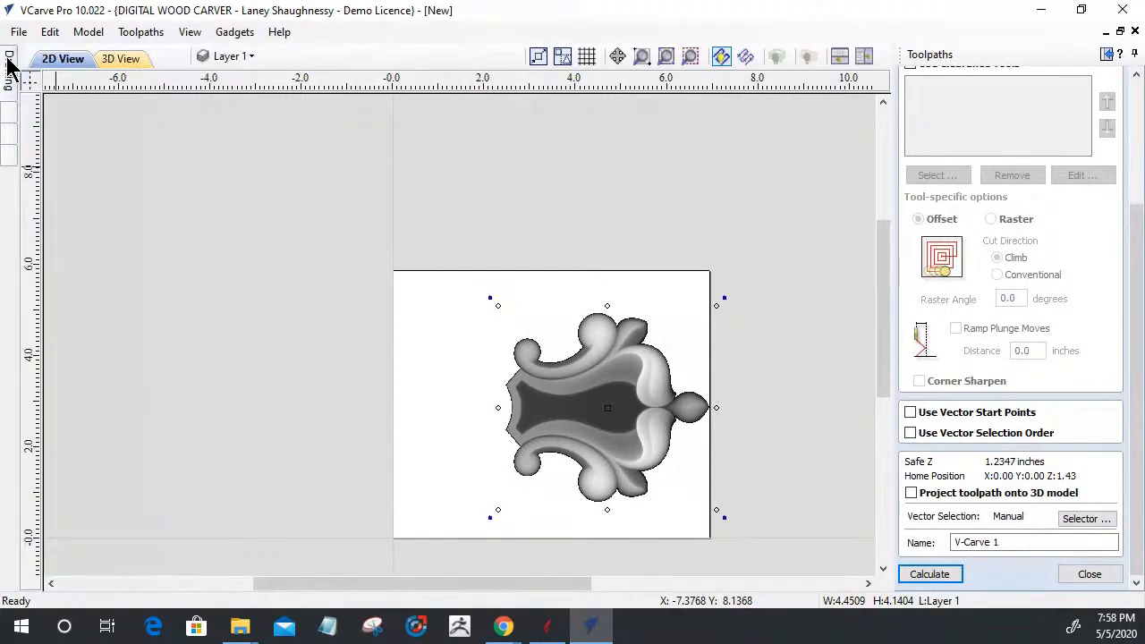
{"action": "left_click", "coordinate": [177, 303]}
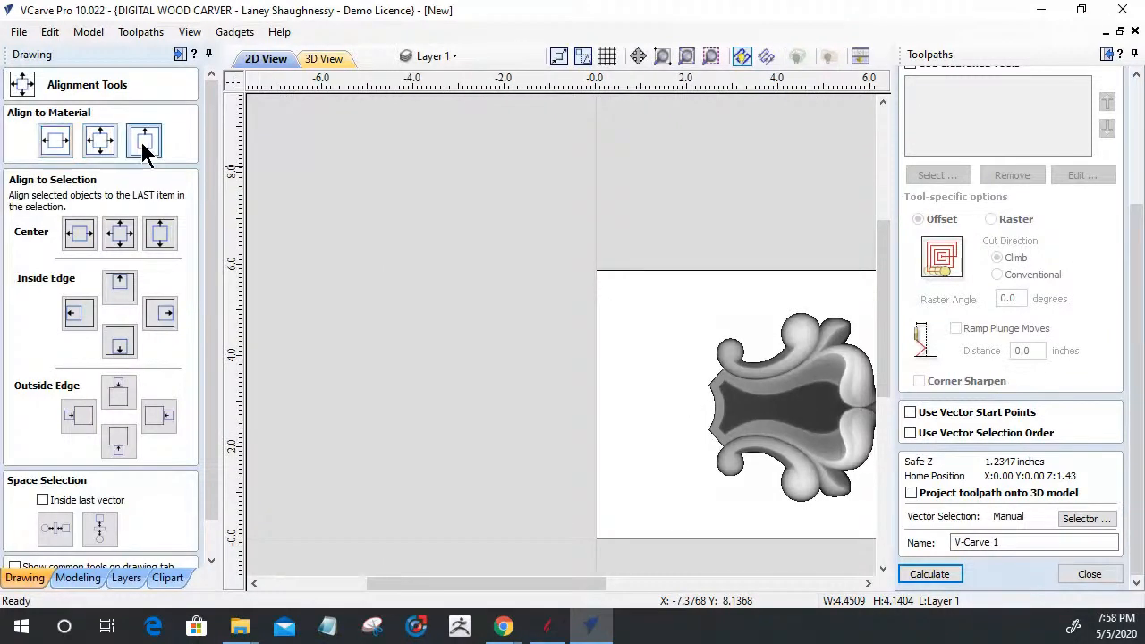
{"action": "left_click", "coordinate": [143, 141]}
{"action": "left_click", "coordinate": [212, 555]}
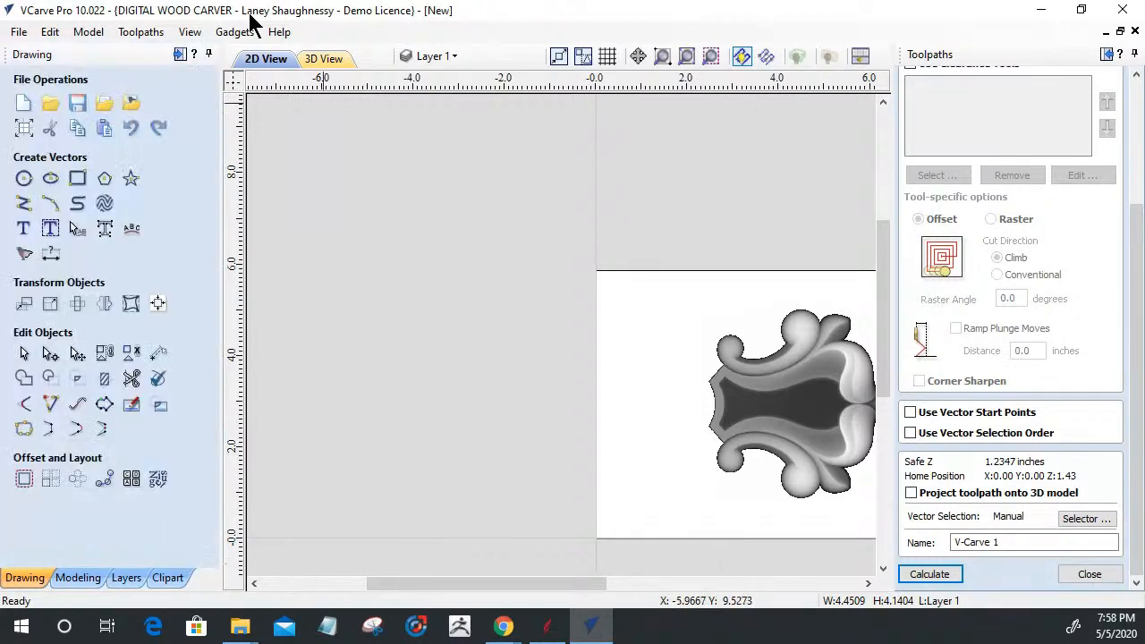
Step: Tile the 2D and 3D views one above the other and tilt the 3D model to show its relief
{"action": "left_click", "coordinate": [859, 58]}
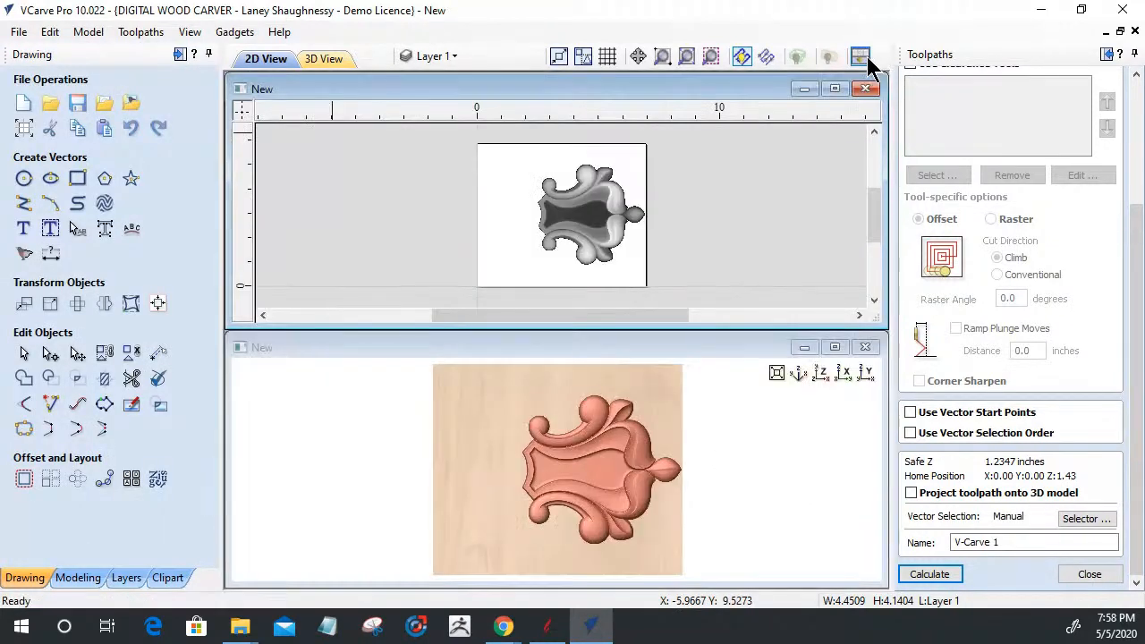
{"action": "left_click", "coordinate": [587, 558]}
{"action": "left_click_drag", "start_coordinate": [587, 558], "coordinate": [448, 462]}
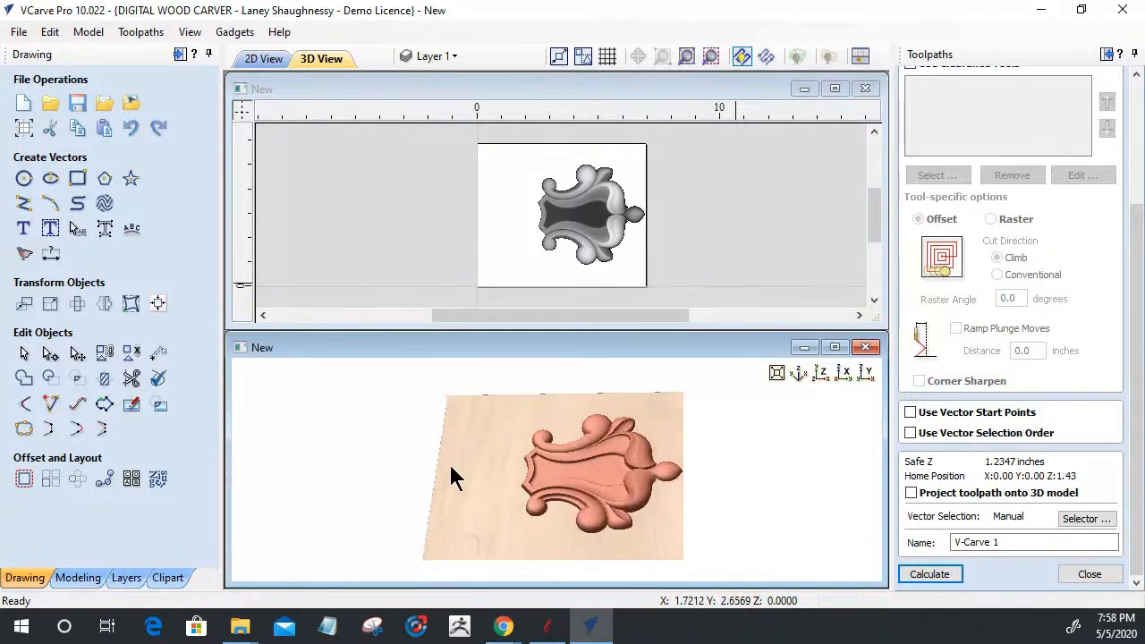
Step: Place the Flourish_227-58212-A leaf clipart at the shield's base and rotate it upright, with its curls facing away from the shield
{"action": "left_click", "coordinate": [164, 573]}
{"action": "scroll", "coordinate": [207, 430], "scroll_direction": "down", "scroll_amount": 1}
{"action": "left_click_drag", "start_coordinate": [206, 430], "coordinate": [206, 465]}
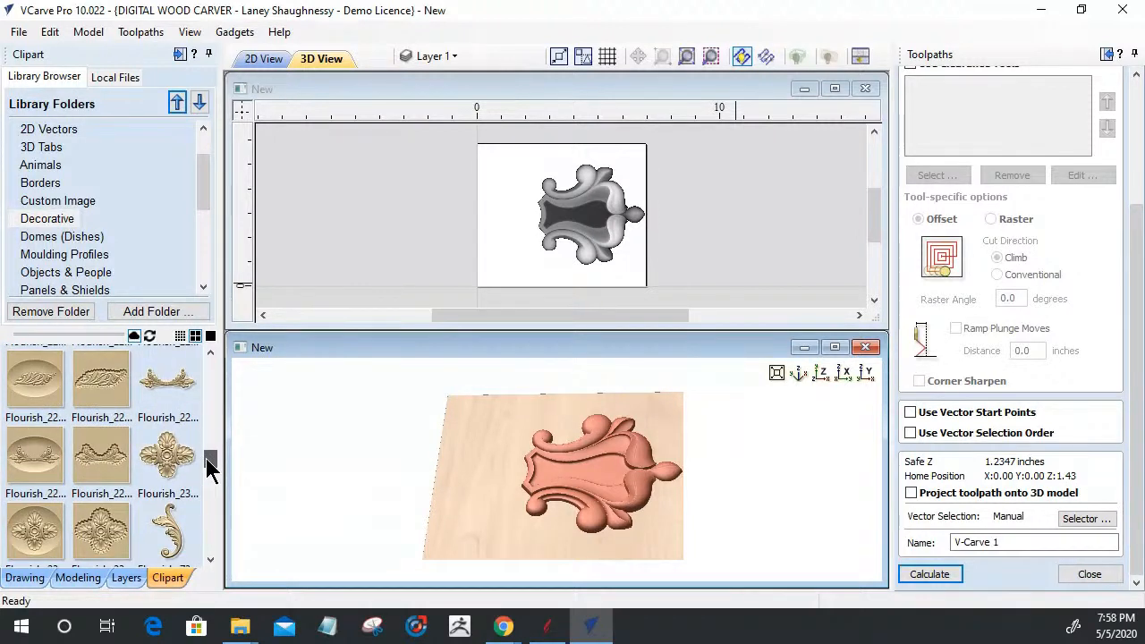
{"action": "left_click_drag", "start_coordinate": [207, 459], "coordinate": [206, 457]}
{"action": "left_click_drag", "start_coordinate": [159, 402], "coordinate": [509, 472]}
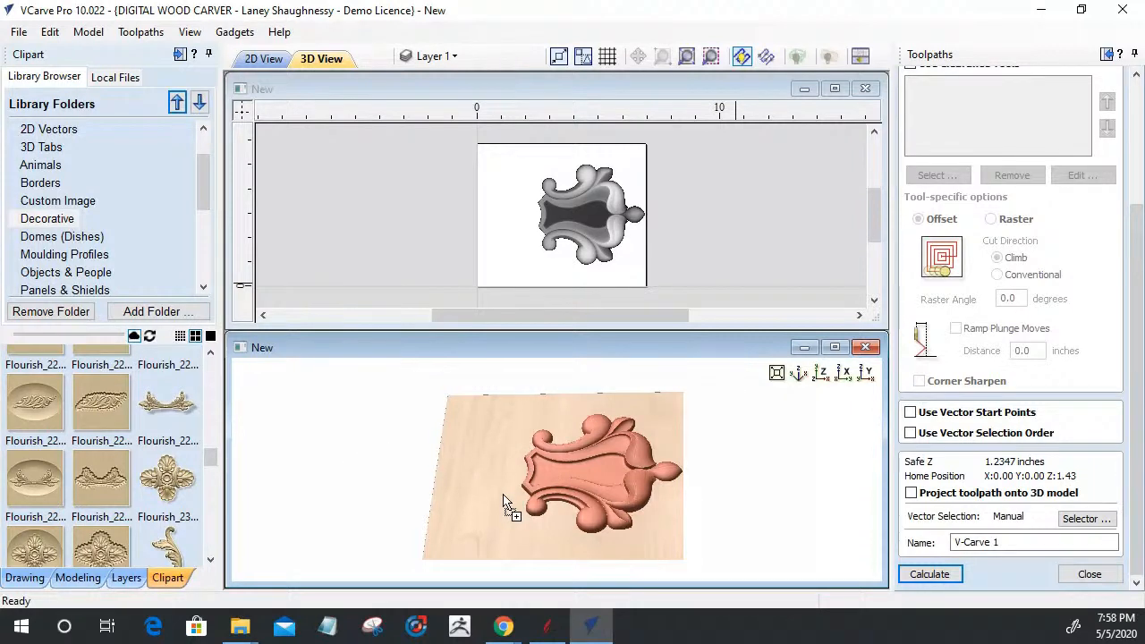
{"action": "left_click_drag", "start_coordinate": [504, 504], "coordinate": [504, 504]}
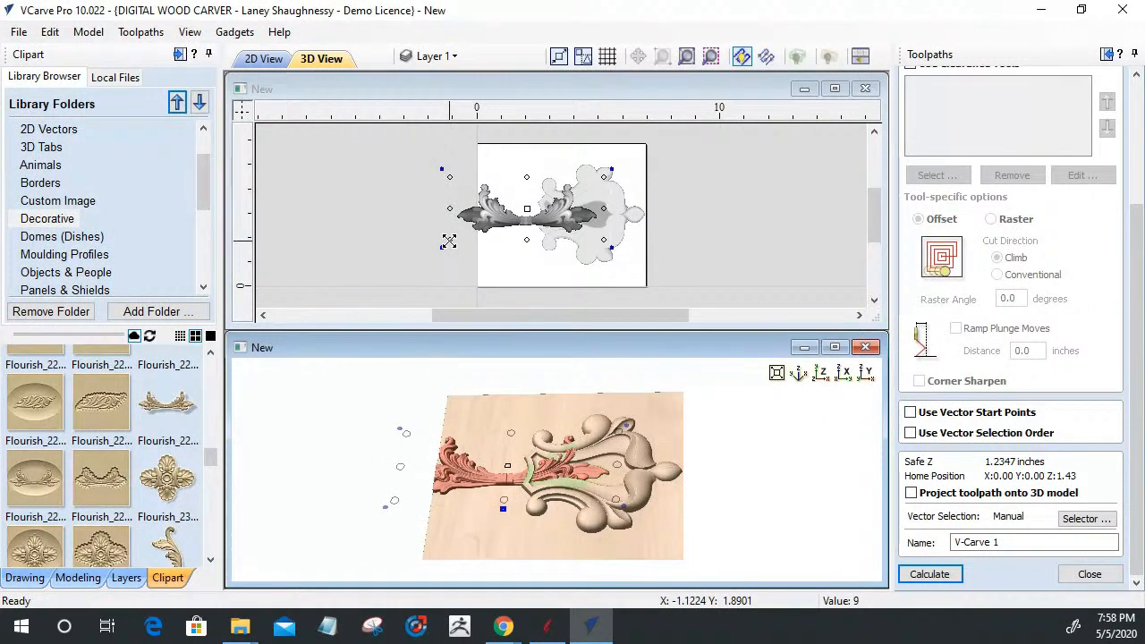
{"action": "left_click_drag", "start_coordinate": [448, 242], "coordinate": [447, 252]}
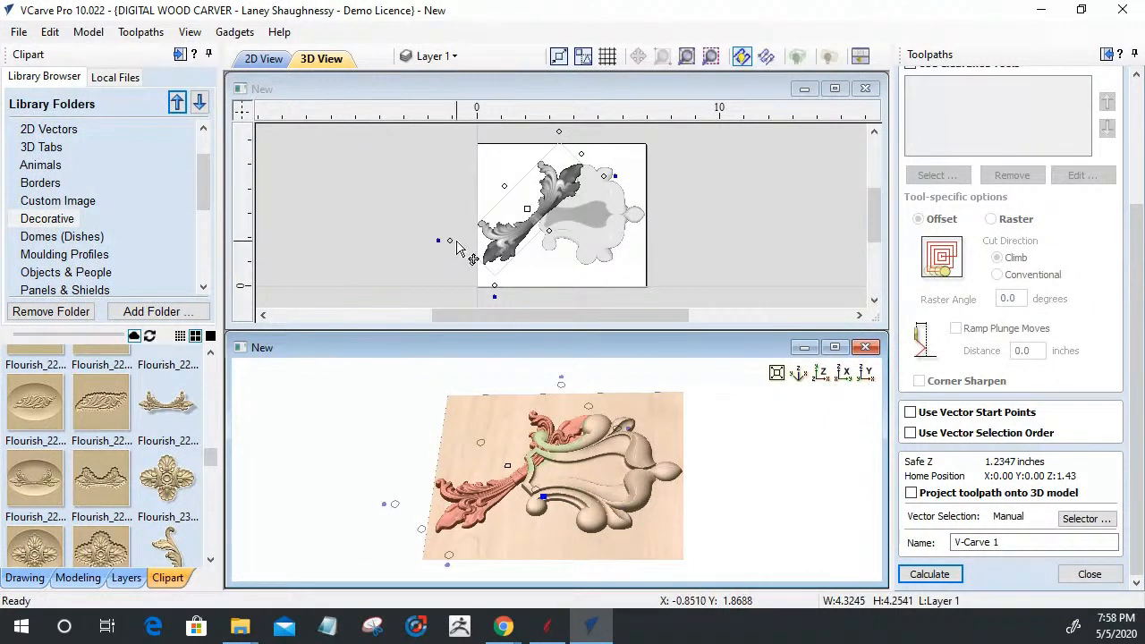
{"action": "left_click_drag", "start_coordinate": [456, 248], "coordinate": [460, 250]}
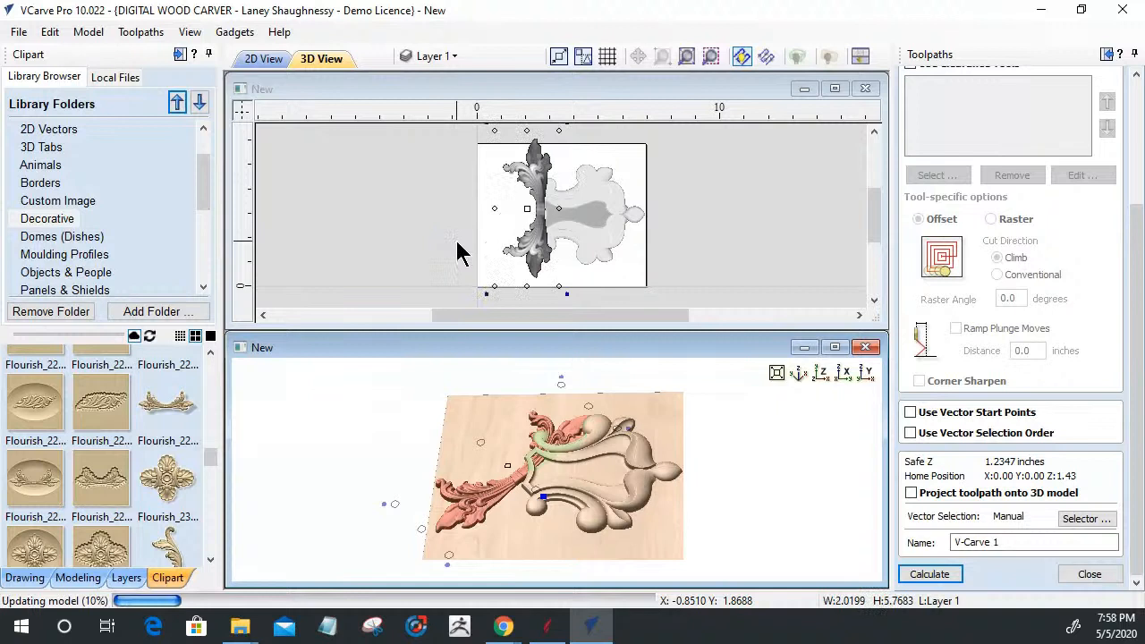
Step: Center the upright leaf flourish vertically in the material
{"action": "left_click", "coordinate": [27, 578]}
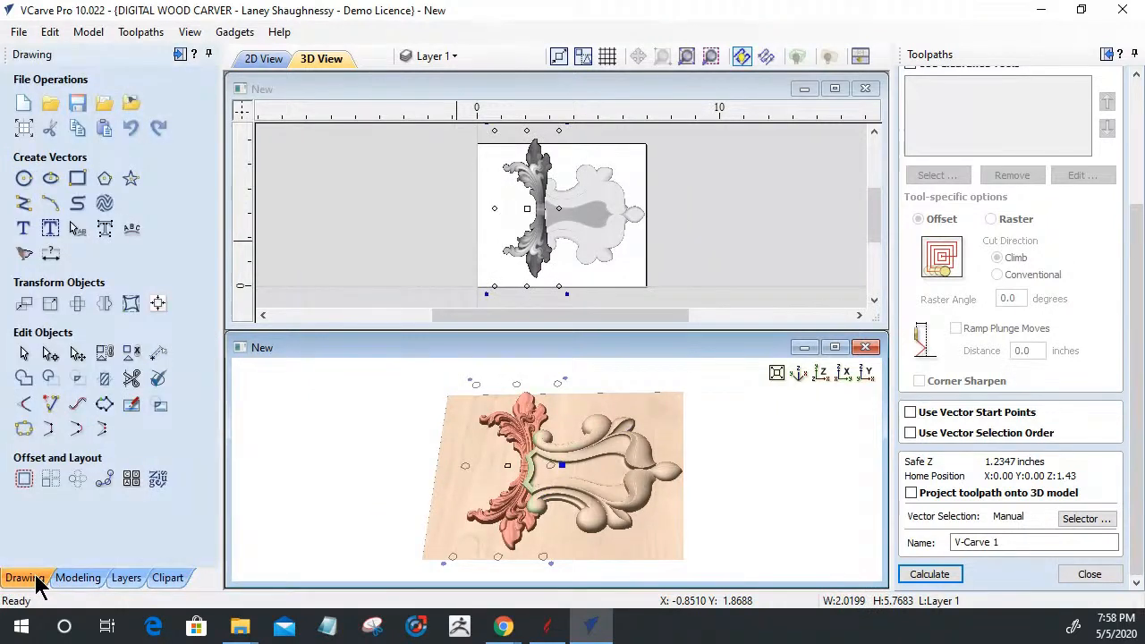
{"action": "left_click", "coordinate": [158, 303]}
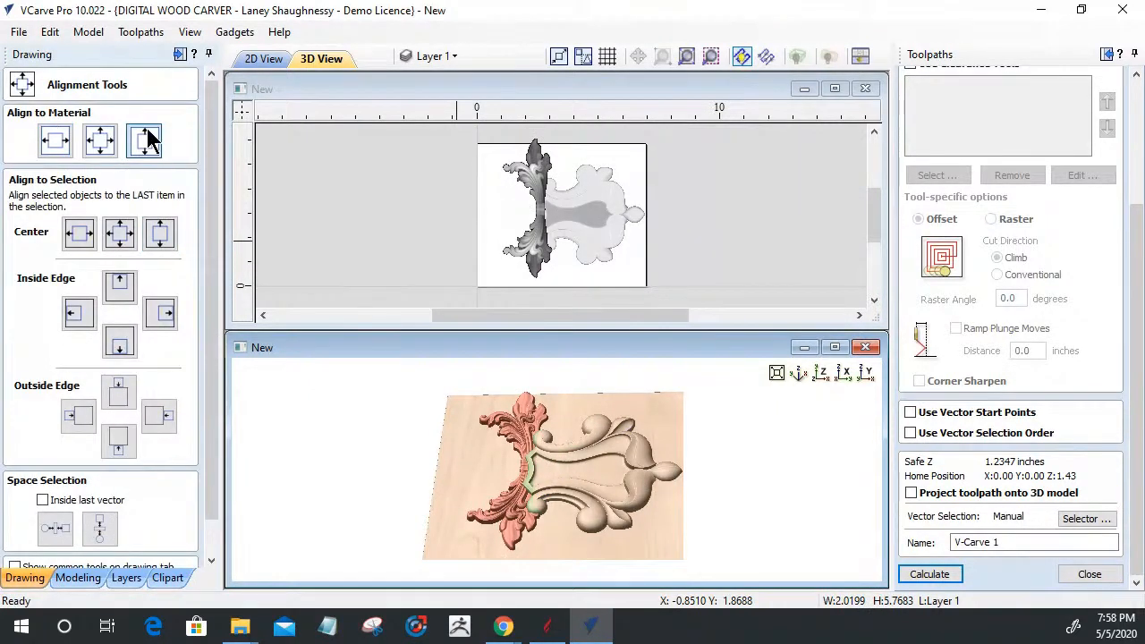
{"action": "left_click", "coordinate": [146, 140]}
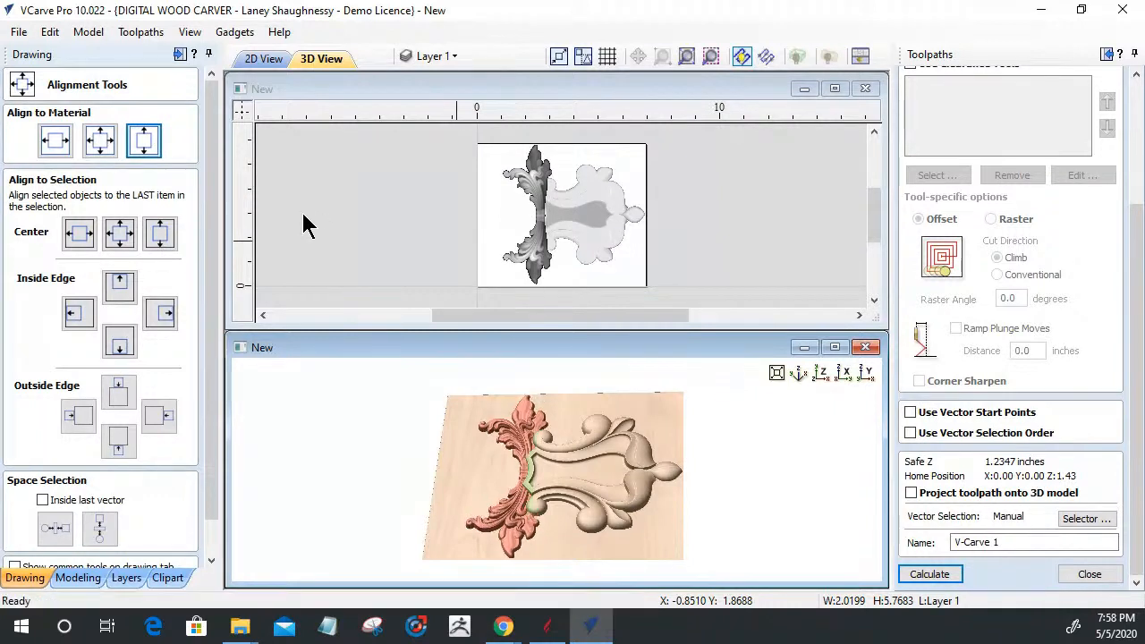
Step: Examine in 3D where the leaf flourish overlaps the shield's base, and clear the component selection for an uncolored view
{"action": "scroll", "coordinate": [508, 474], "scroll_direction": "up", "scroll_amount": 4}
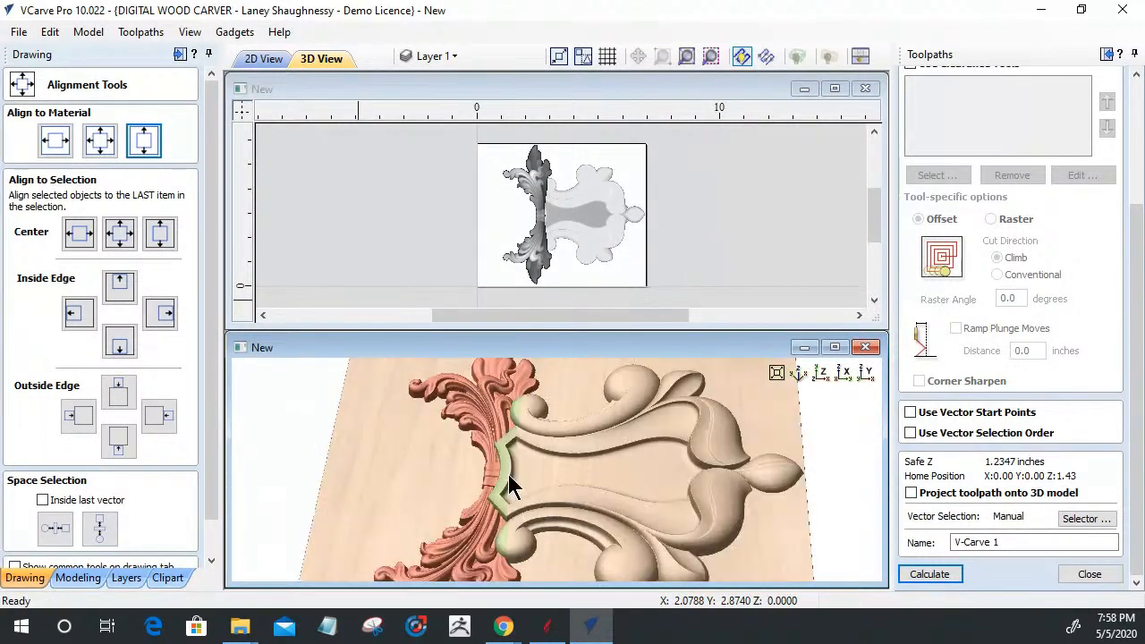
{"action": "middle_click_drag", "start_coordinate": [508, 470], "coordinate": [708, 492]}
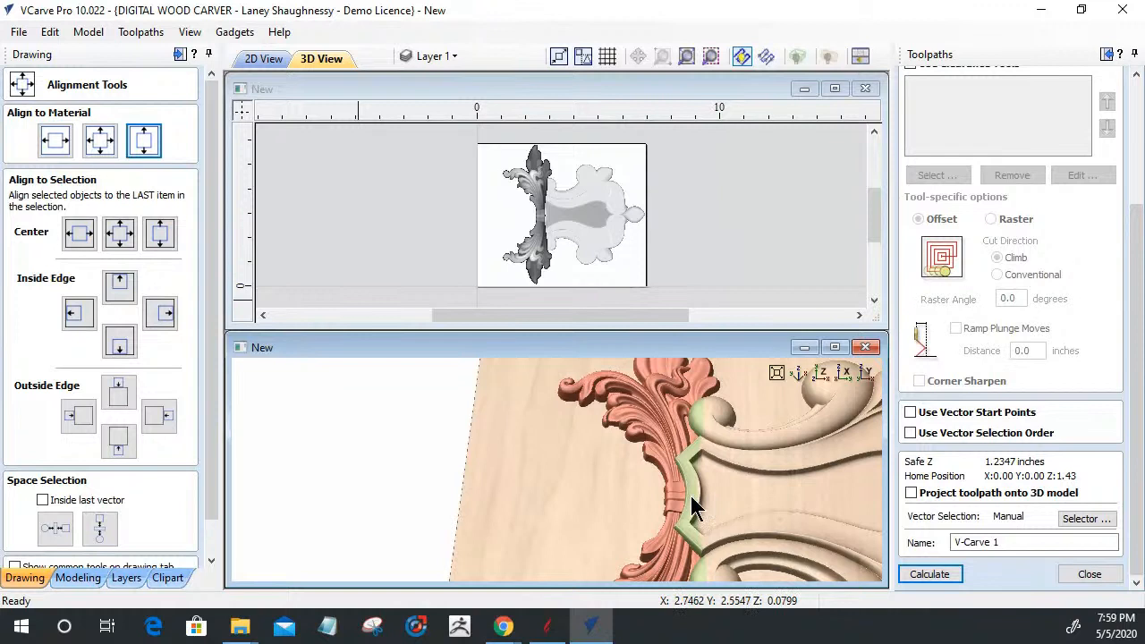
{"action": "scroll", "coordinate": [690, 496], "scroll_direction": "down", "scroll_amount": 1}
{"action": "scroll", "coordinate": [686, 440], "scroll_direction": "down", "scroll_amount": 3}
{"action": "scroll", "coordinate": [579, 518], "scroll_direction": "up", "scroll_amount": 3}
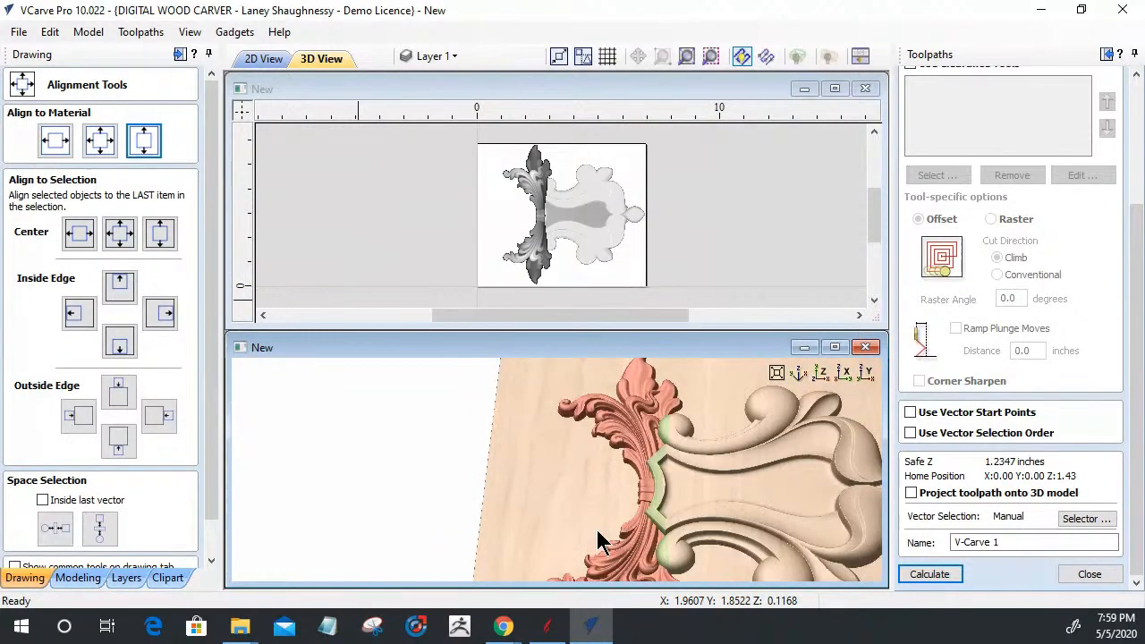
{"action": "left_click", "coordinate": [71, 579]}
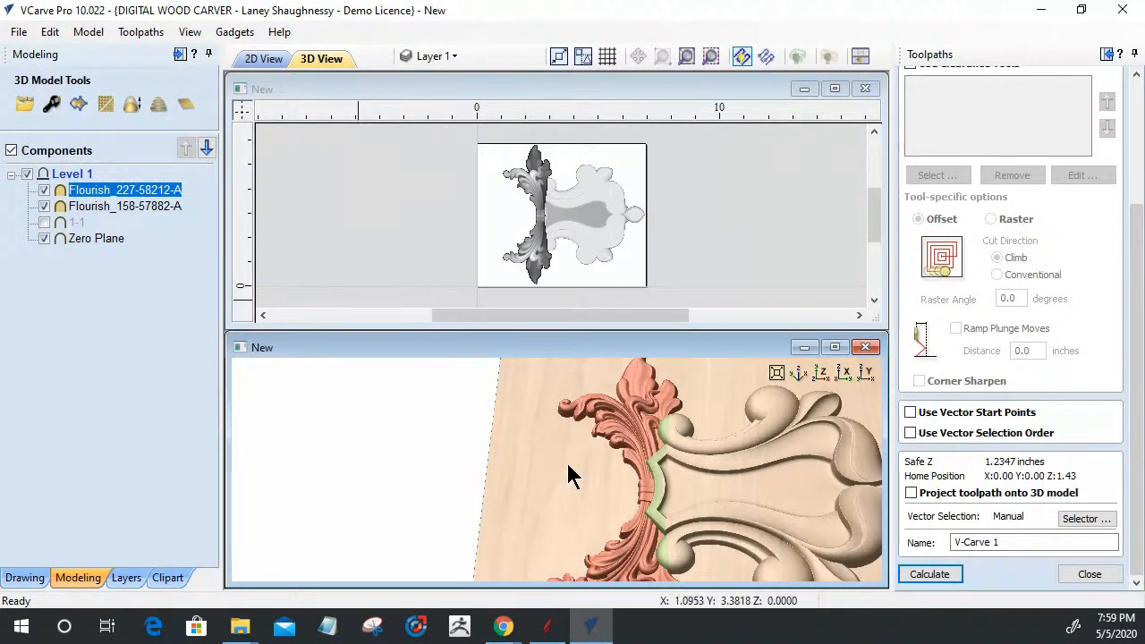
{"action": "left_click", "coordinate": [116, 301]}
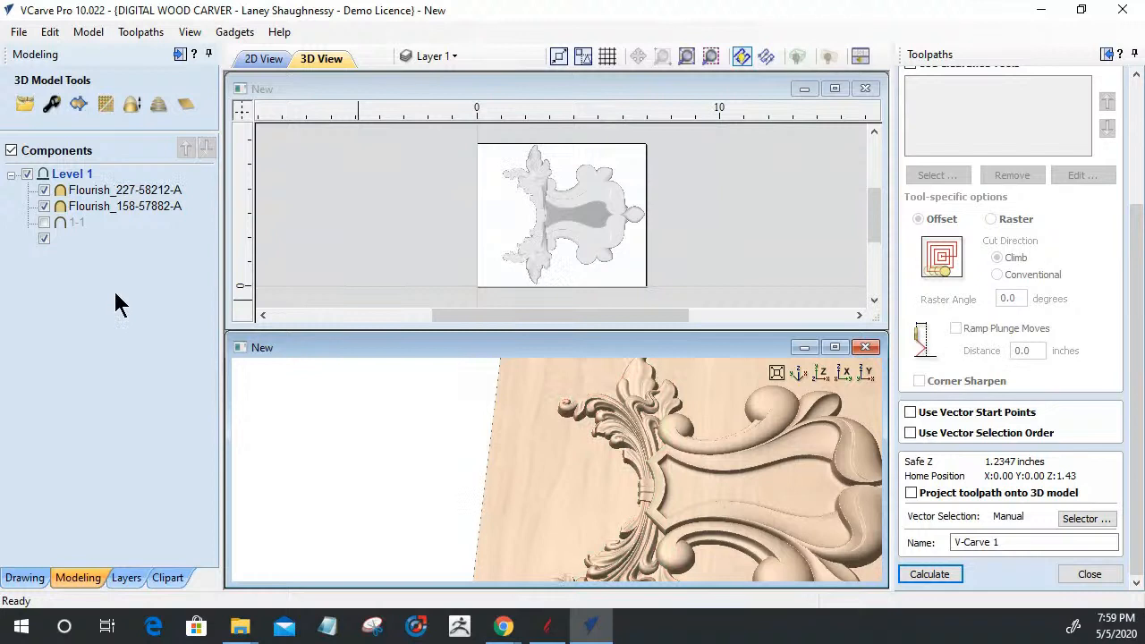
{"action": "scroll", "coordinate": [561, 314], "scroll_direction": "down", "scroll_amount": 2}
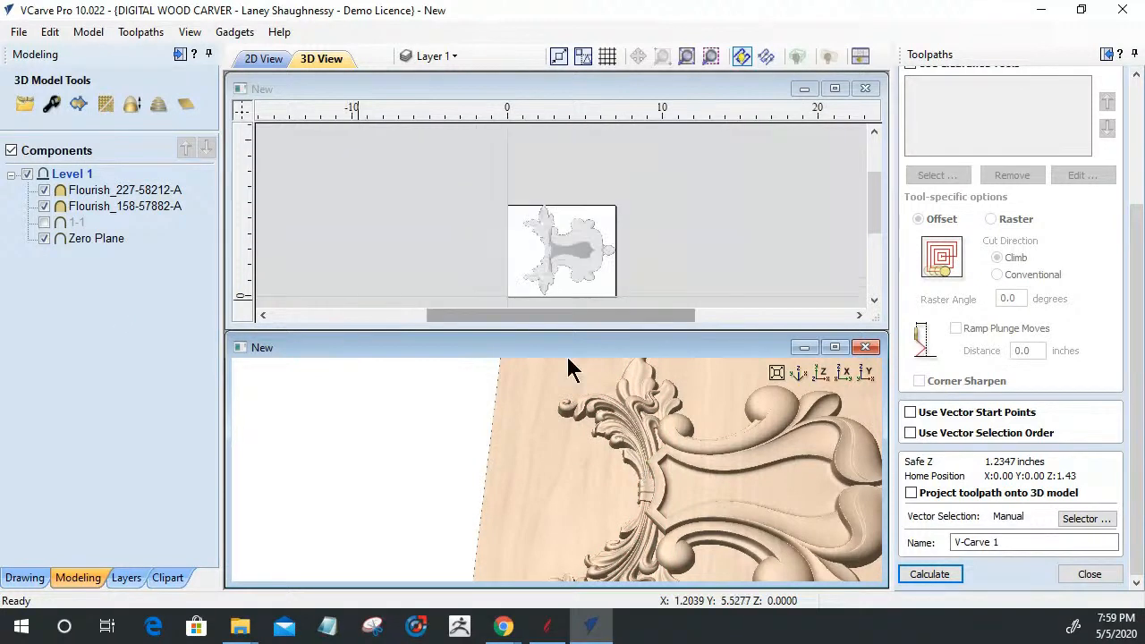
{"action": "scroll", "coordinate": [624, 461], "scroll_direction": "down", "scroll_amount": 2}
Step: Place the fleur-de-lis flourish from the Decorative clipart beside the leaf flourish and rotate it in 45° increments until its head points toward the shield
{"action": "left_click", "coordinate": [166, 577]}
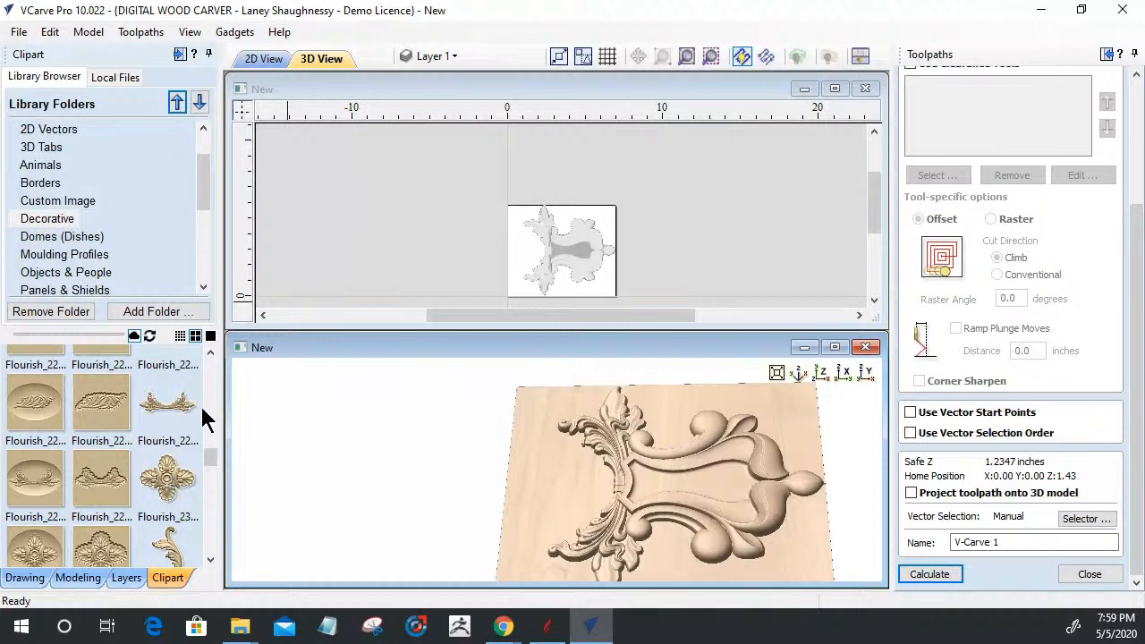
{"action": "left_click_drag", "start_coordinate": [207, 450], "coordinate": [212, 484]}
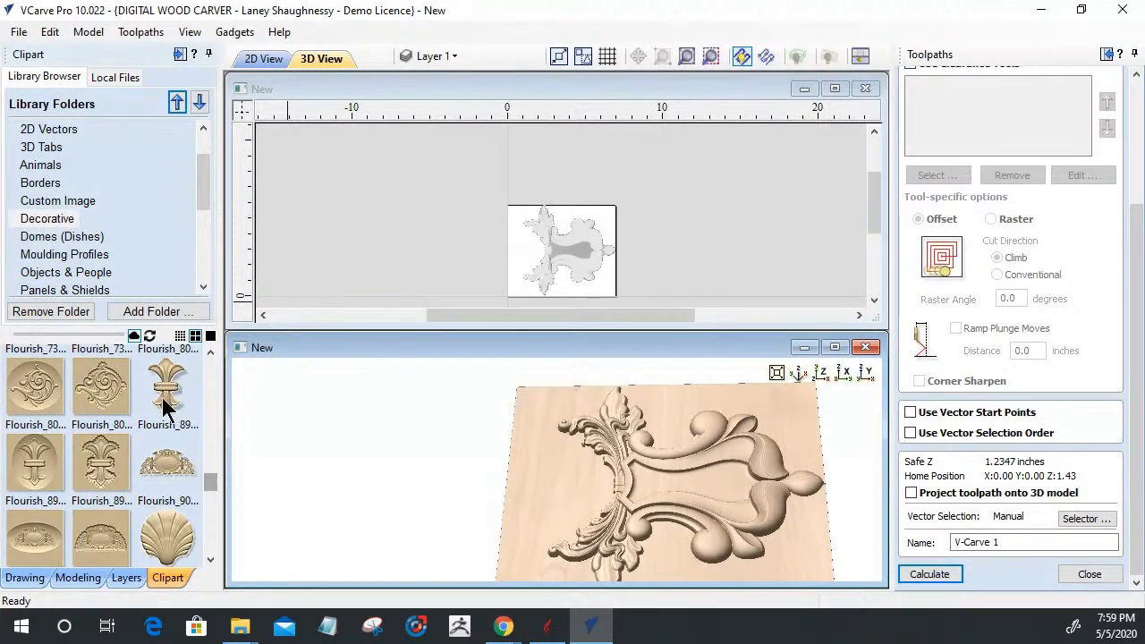
{"action": "left_click_drag", "start_coordinate": [167, 395], "coordinate": [560, 497]}
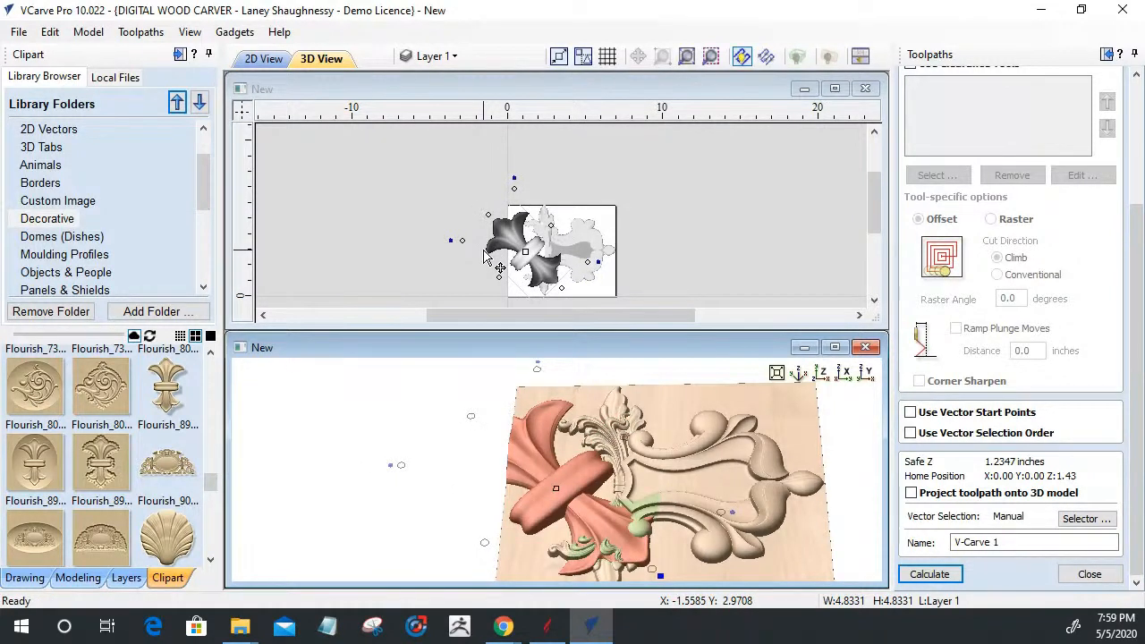
{"action": "key", "text": "9"}
{"action": "key", "text": "9"}
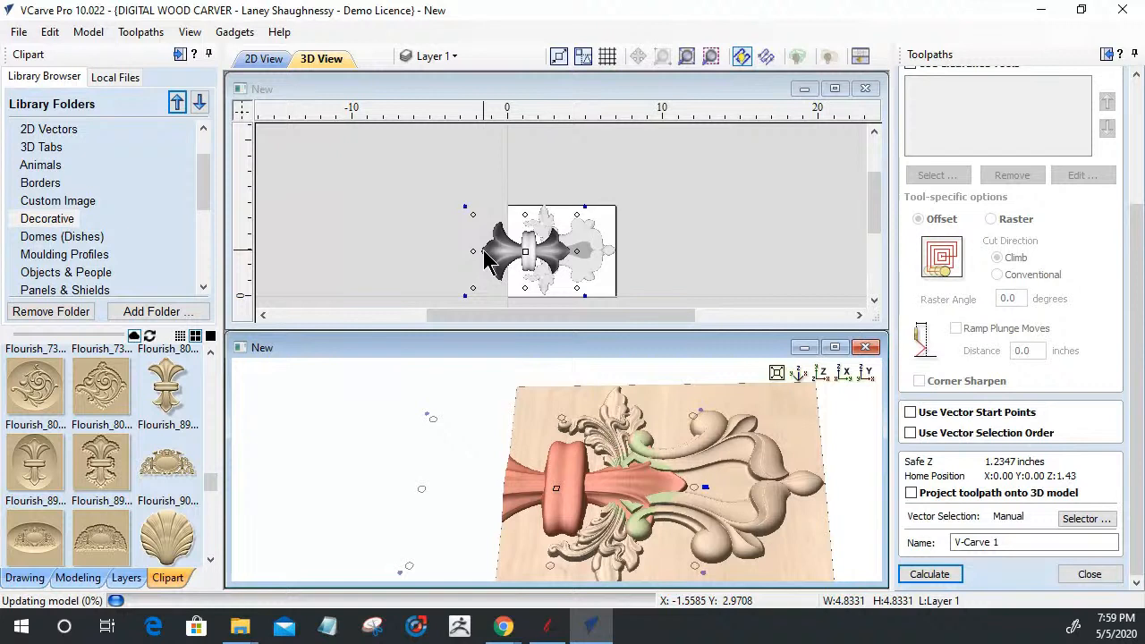
{"action": "key", "text": "9"}
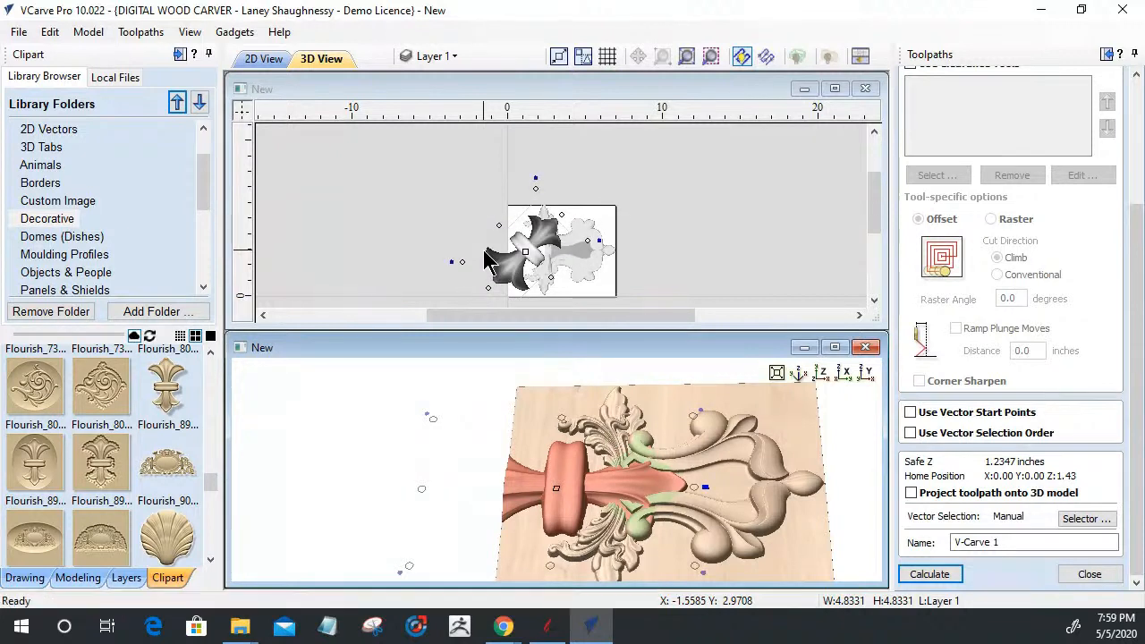
{"action": "key", "text": "9"}
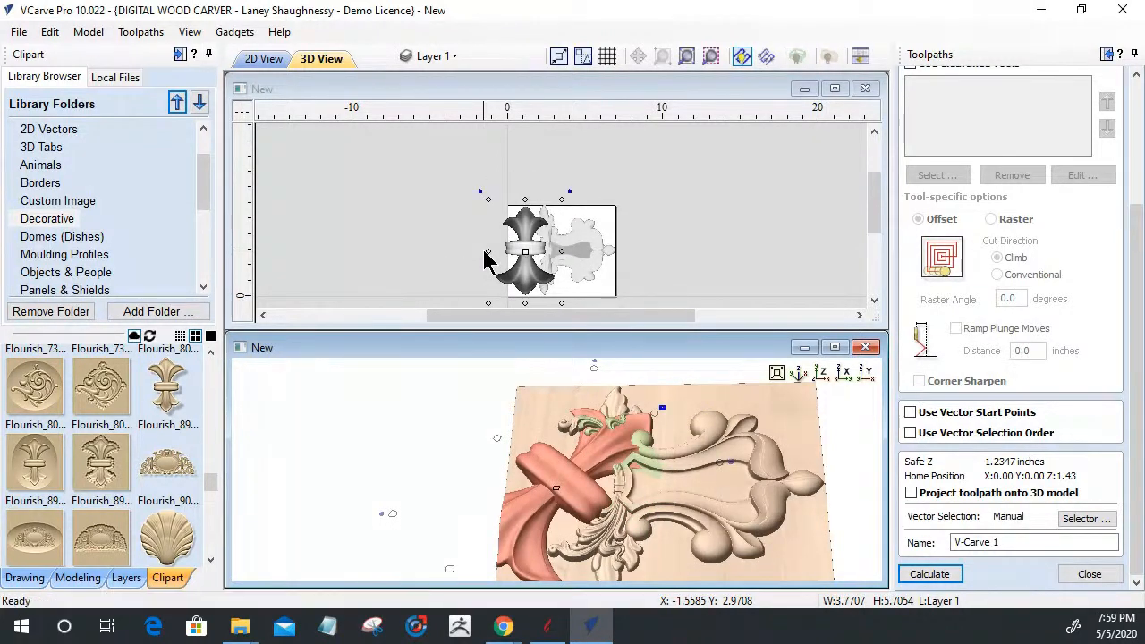
{"action": "key", "text": "9"}
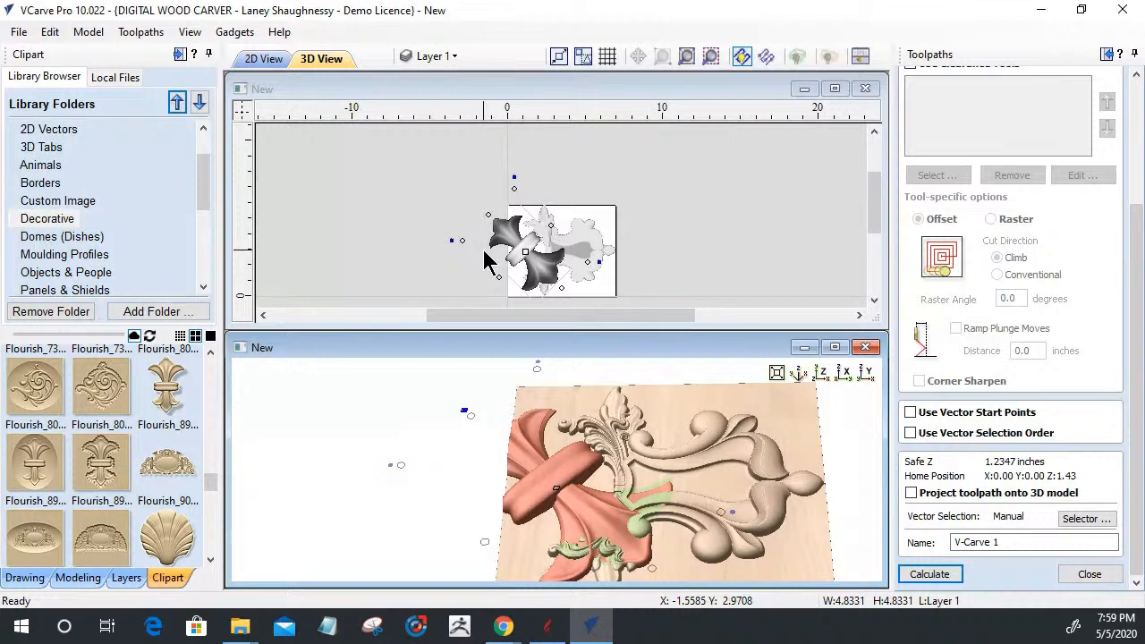
{"action": "key", "text": "9"}
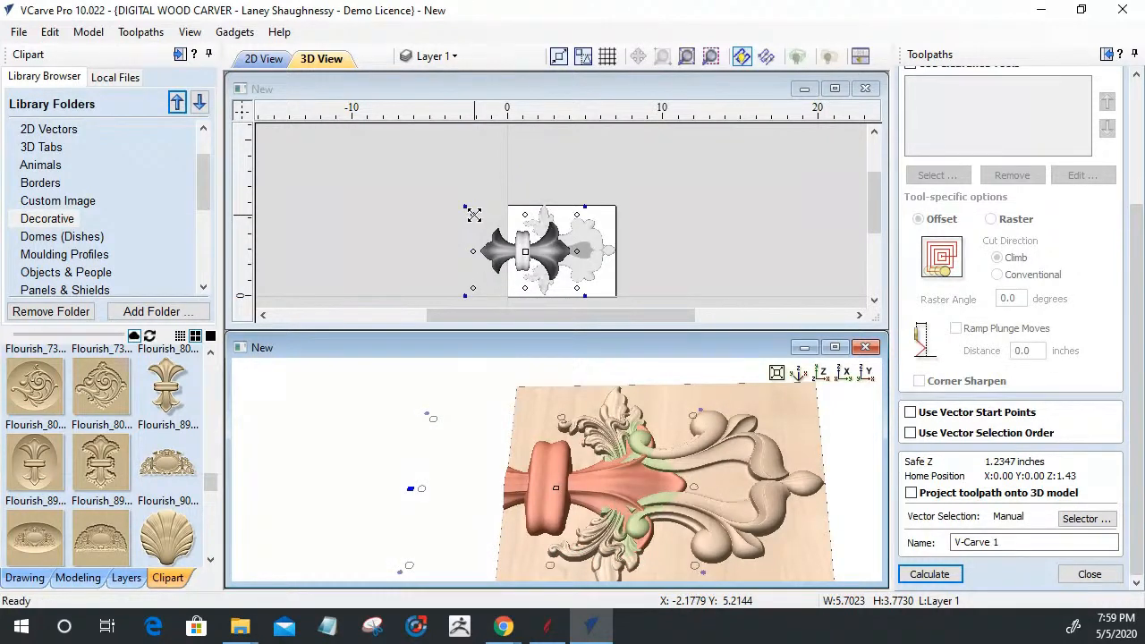
Step: Scale the fleur-de-lis down to about 5.01 by 3.31 inches, and shrink the shield from its base side toward its tip
{"action": "left_click_drag", "start_coordinate": [475, 215], "coordinate": [493, 225]}
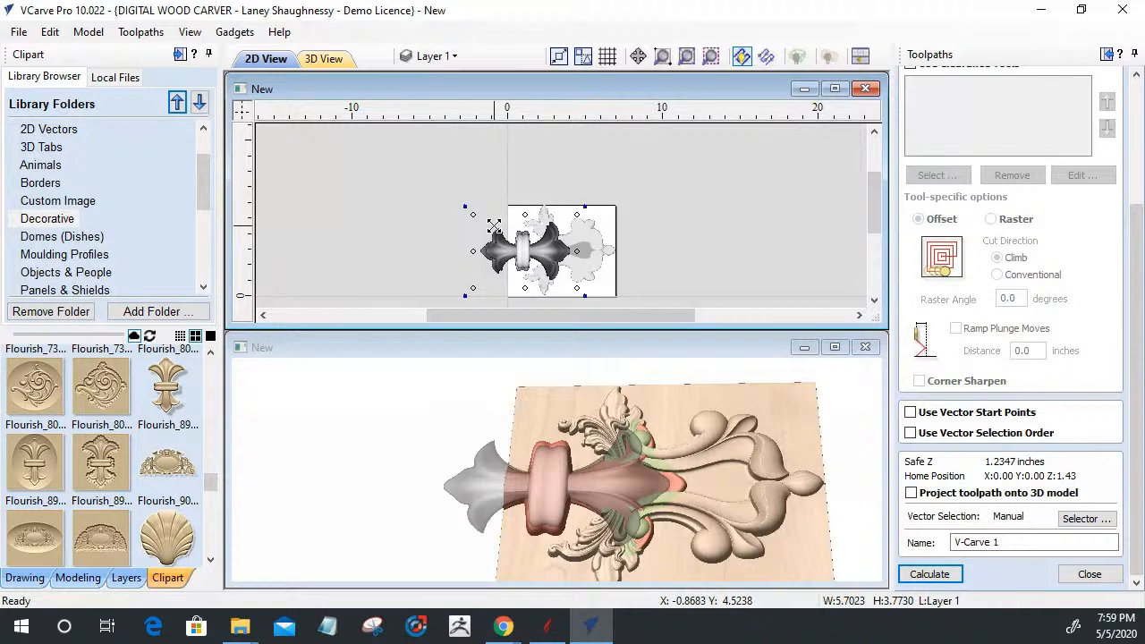
{"action": "left_click", "coordinate": [592, 257]}
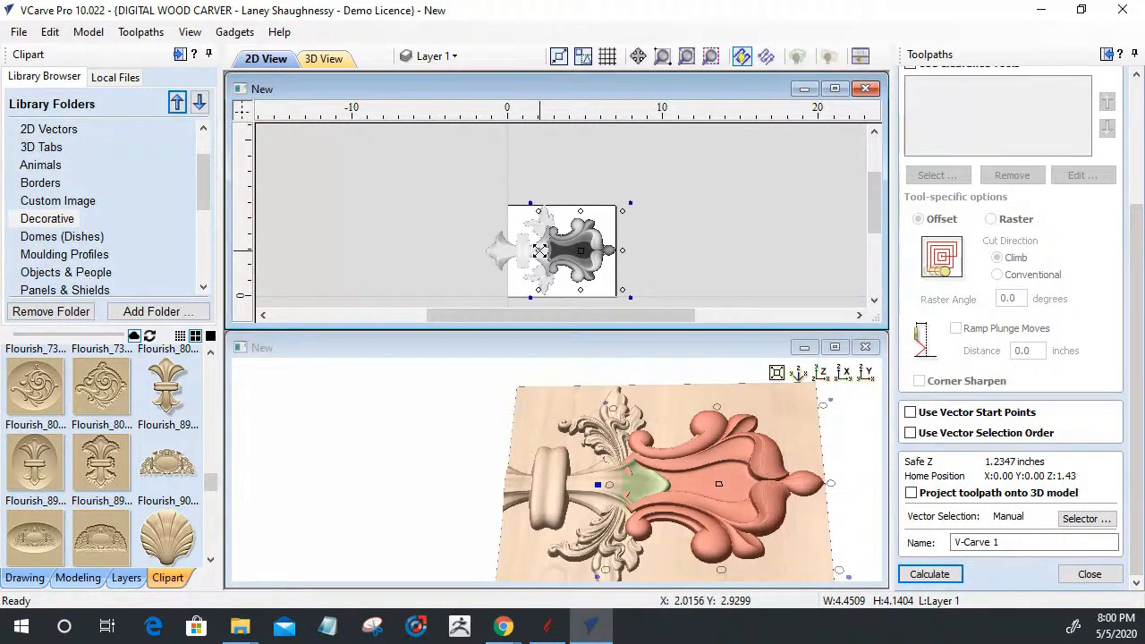
{"action": "left_click_drag", "start_coordinate": [539, 251], "coordinate": [558, 251]}
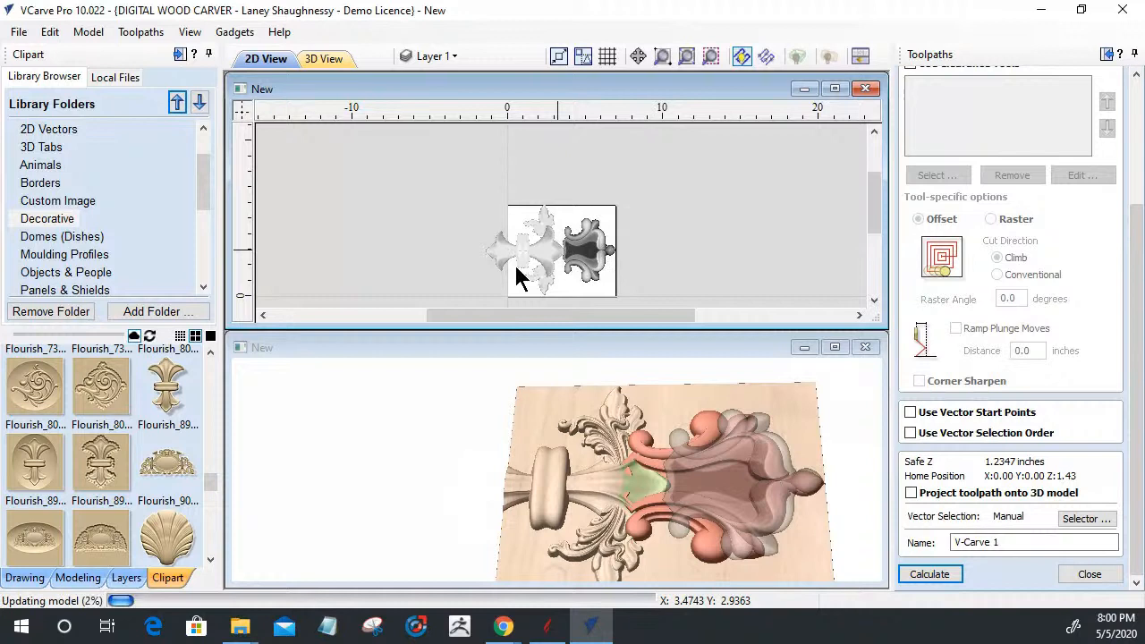
Step: Move the leaf flourish against the shield's base, and shorten the fleur-de-lis to about 3.65 inches so that it fits within the material
{"action": "left_click", "coordinate": [549, 230]}
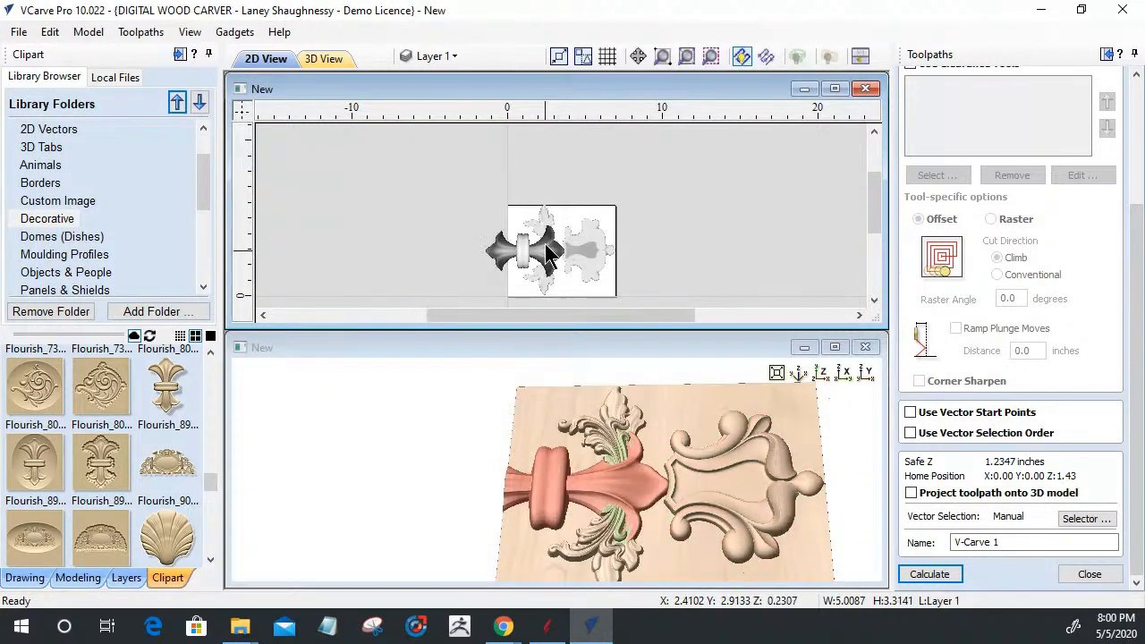
{"action": "left_click", "coordinate": [550, 230]}
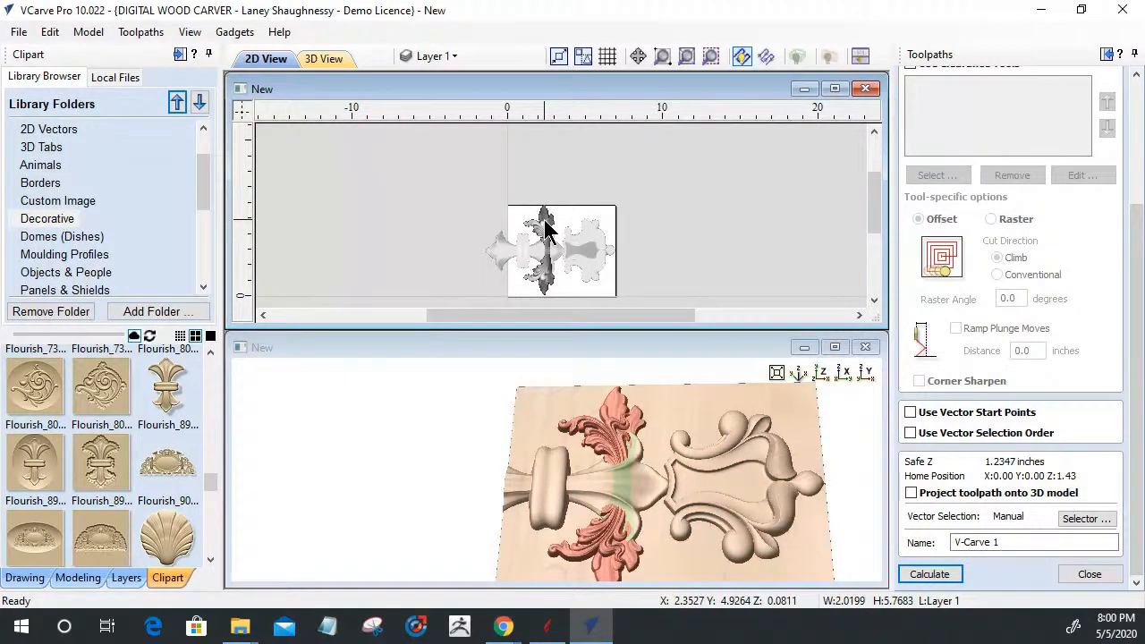
{"action": "left_click_drag", "start_coordinate": [550, 230], "coordinate": [564, 259]}
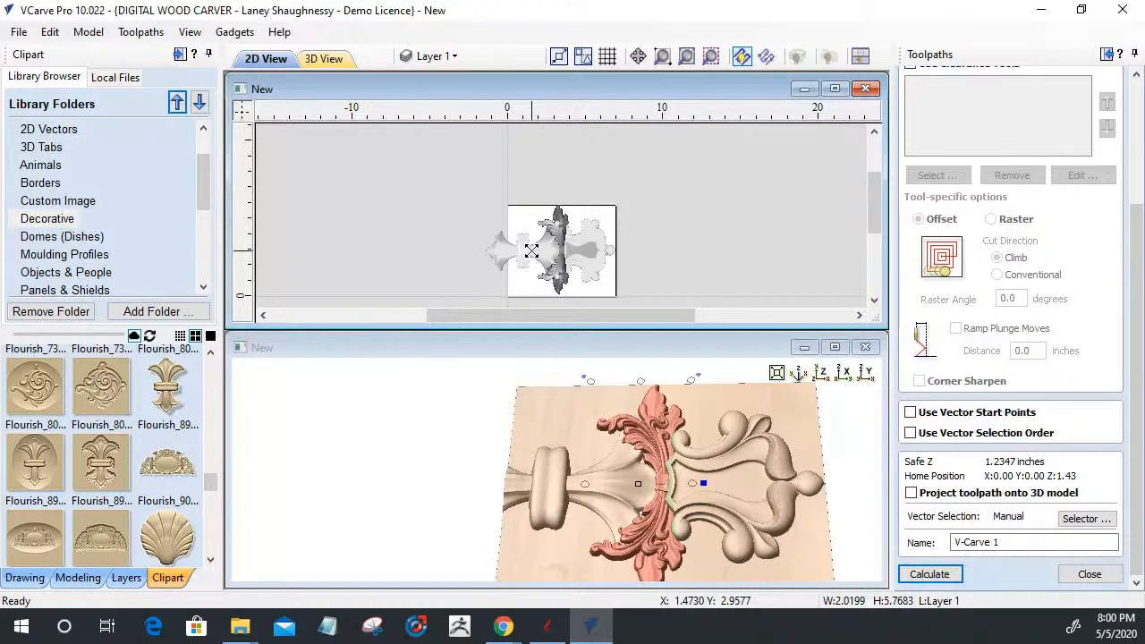
{"action": "left_click", "coordinate": [531, 250]}
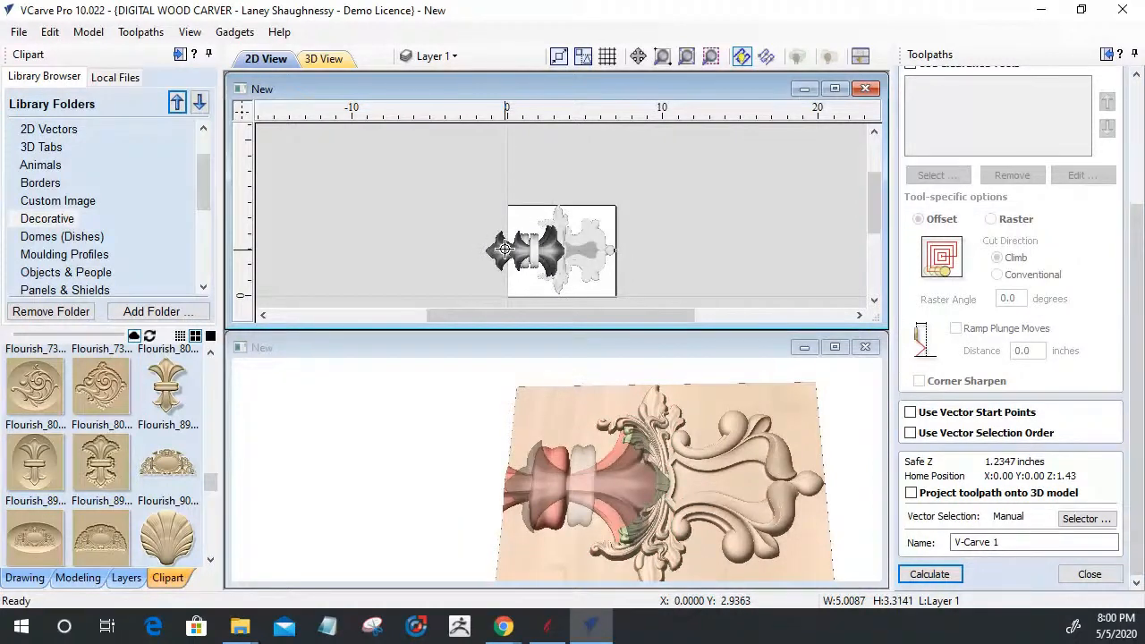
{"action": "left_click_drag", "start_coordinate": [504, 249], "coordinate": [504, 249]}
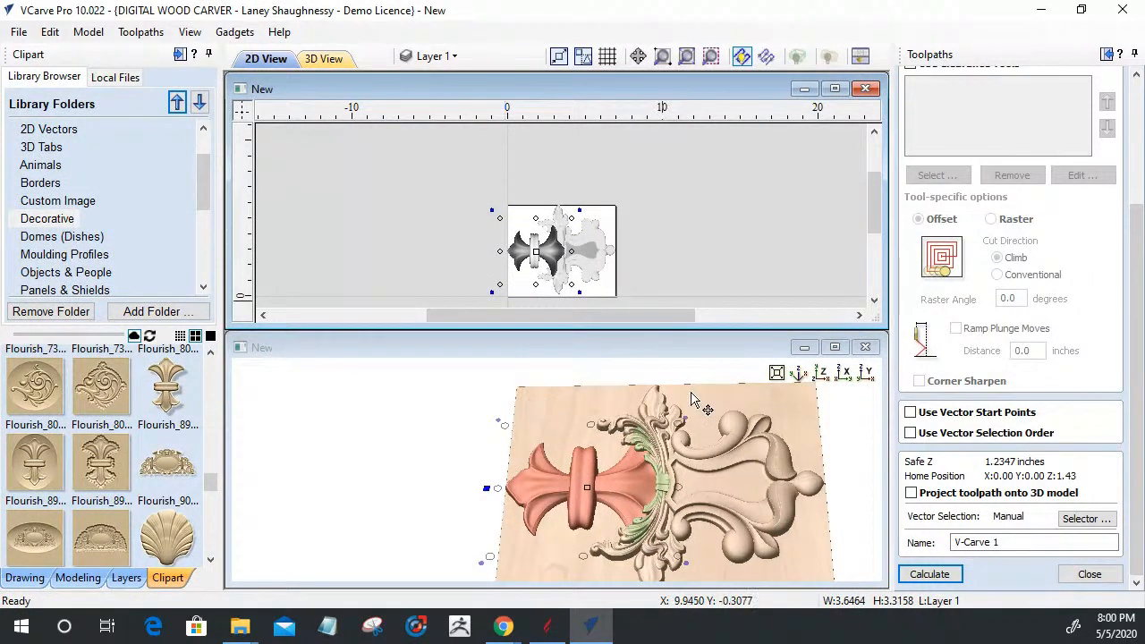
Step: Examine the whole carving in 3D, both wrapped around the cylinder and flat, and highlight the Zero Plane component
{"action": "left_click", "coordinate": [834, 348]}
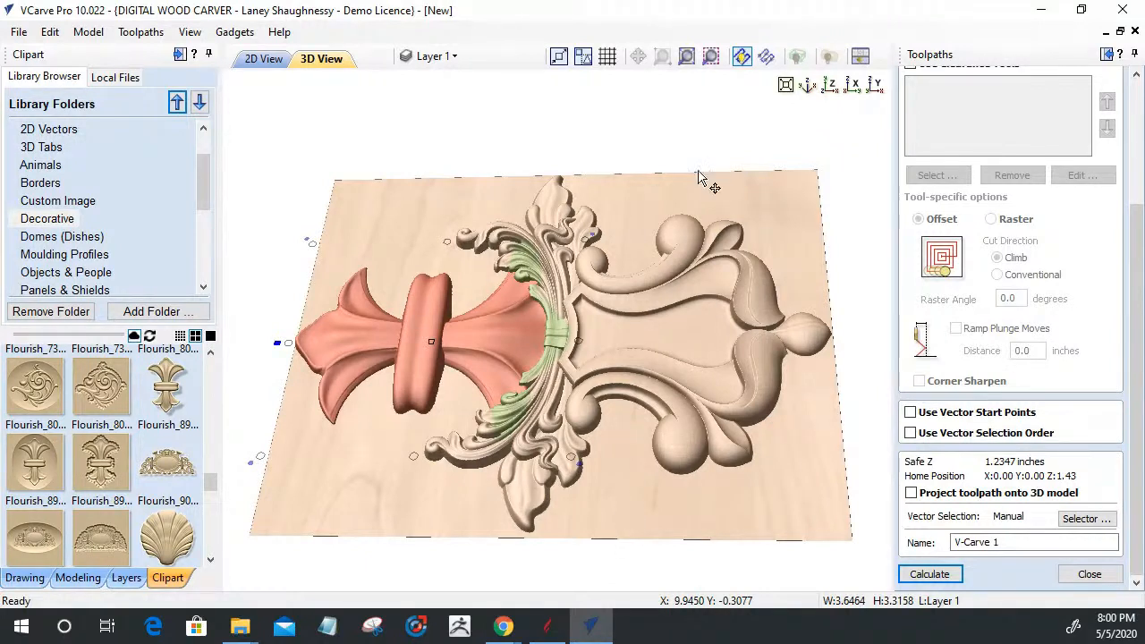
{"action": "left_click", "coordinate": [829, 58]}
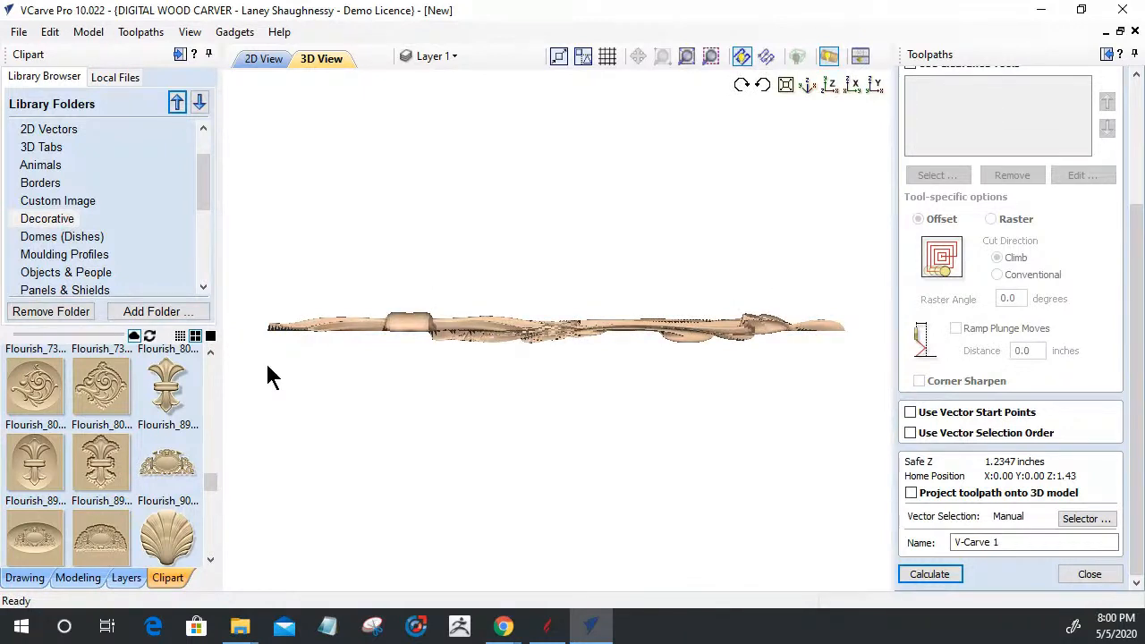
{"action": "left_click_drag", "start_coordinate": [522, 347], "coordinate": [524, 289]}
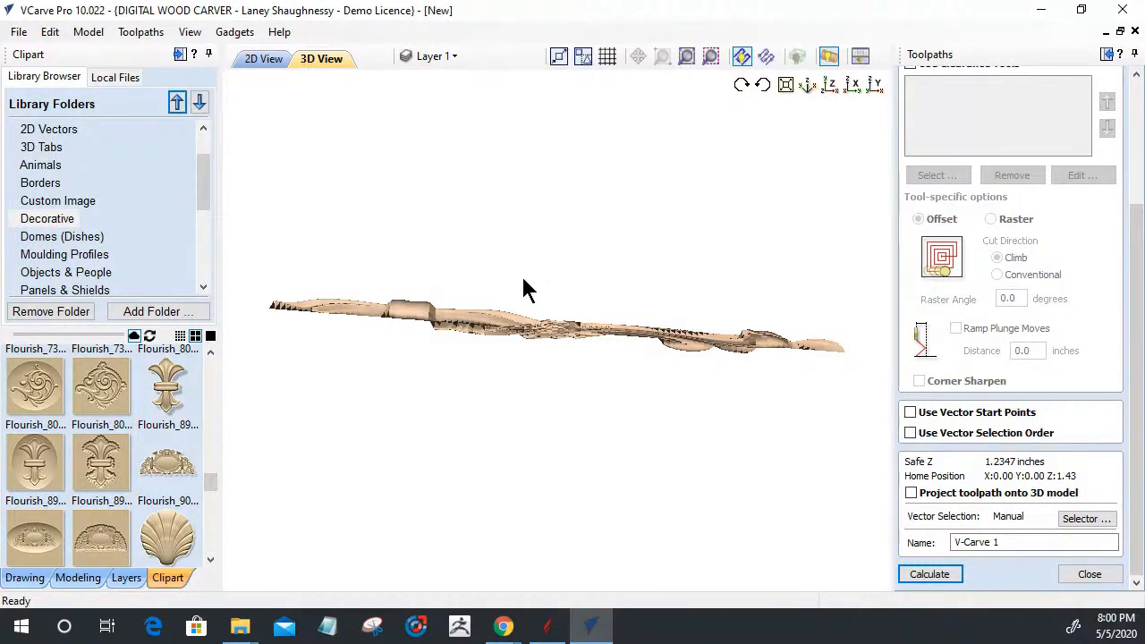
{"action": "left_click", "coordinate": [827, 58]}
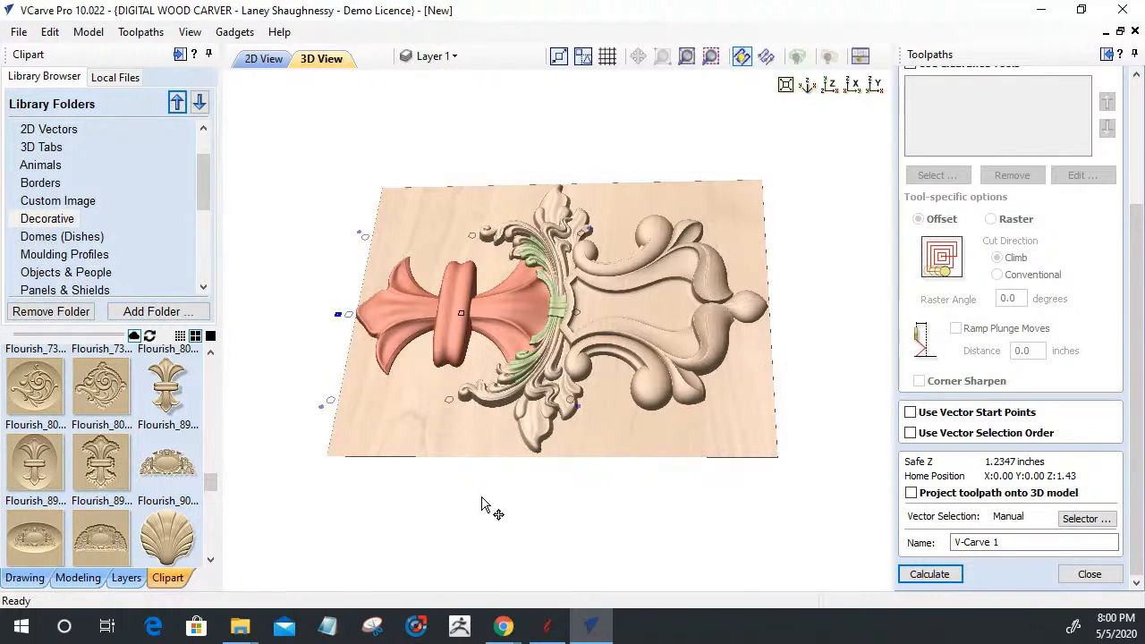
{"action": "left_click", "coordinate": [25, 577]}
{"action": "left_click", "coordinate": [63, 580]}
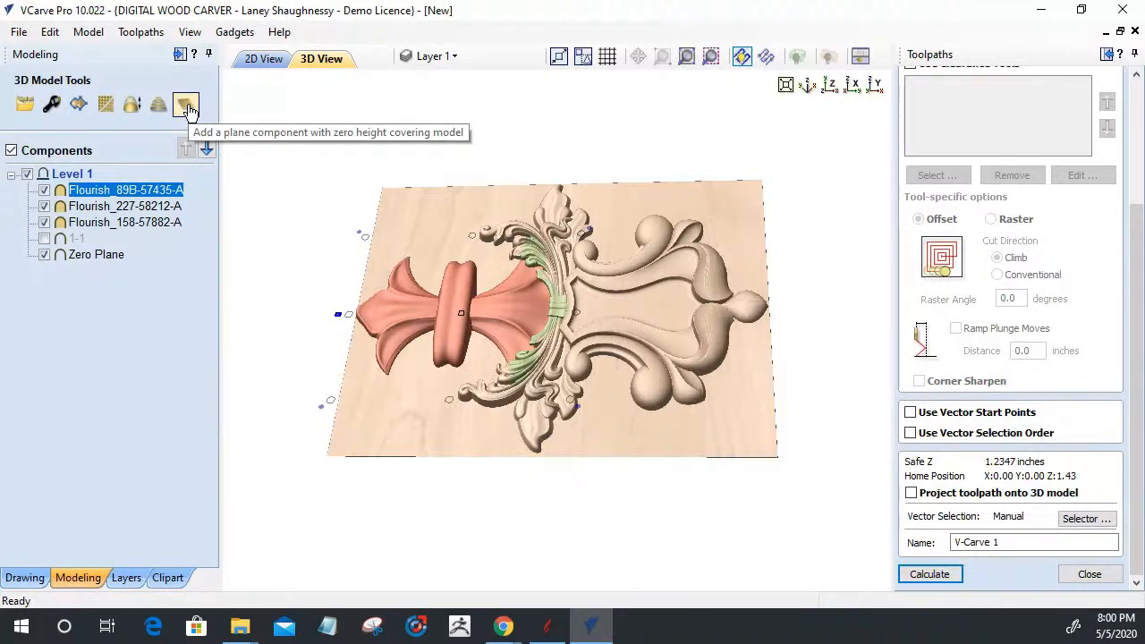
{"action": "mouse_move", "coordinate": [80, 253]}
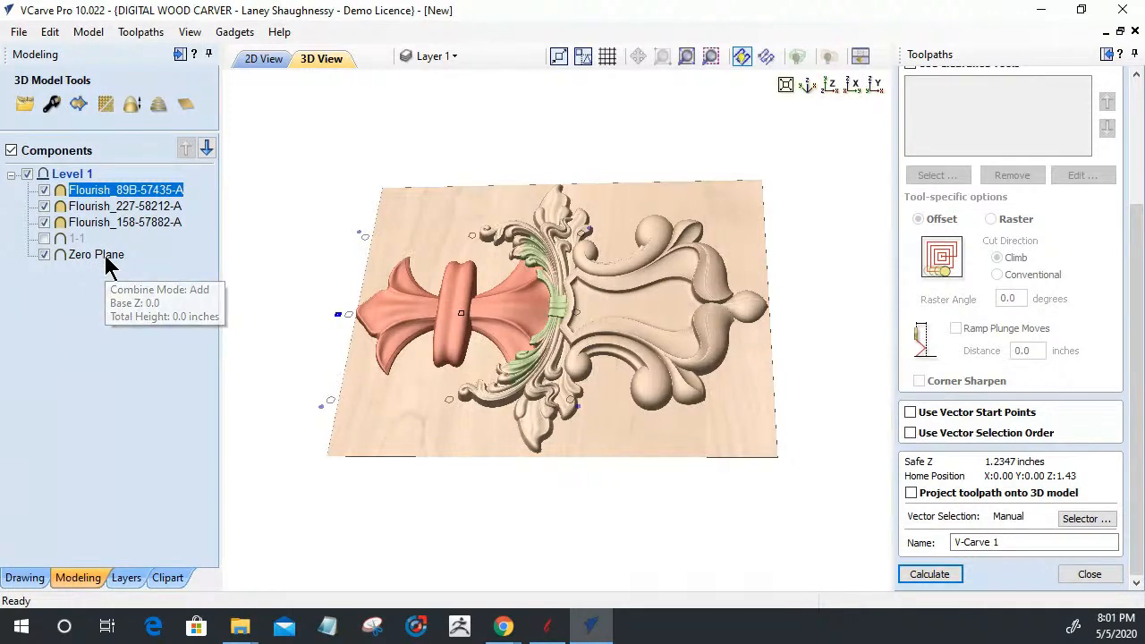
{"action": "left_click", "coordinate": [105, 257]}
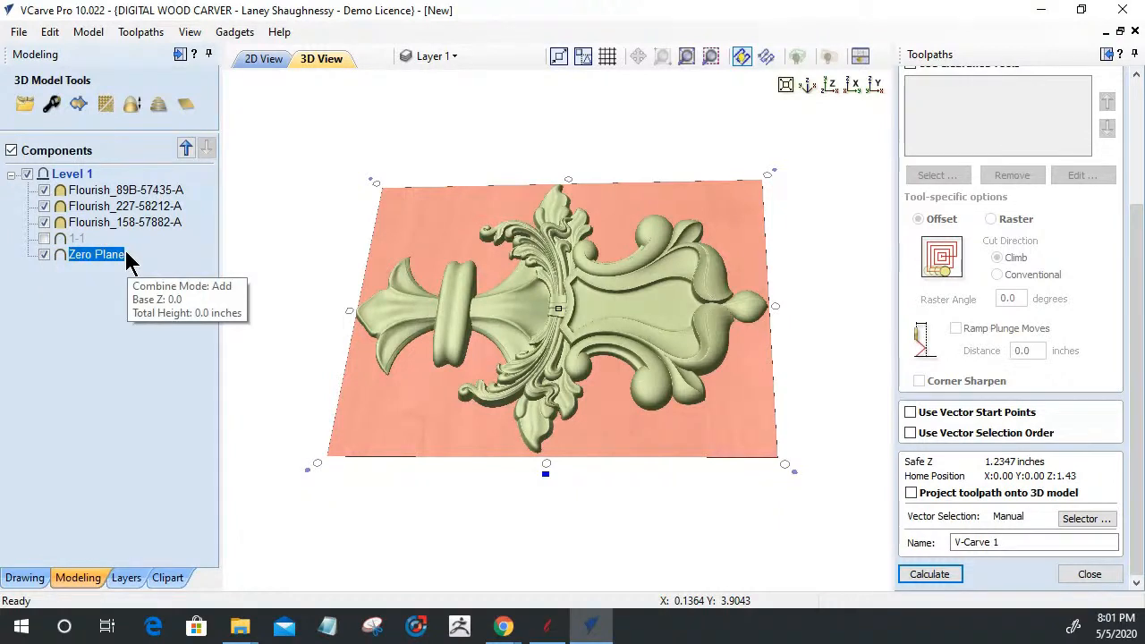
Step: Close the V-Carve toolpath form and position the model at the cylinder's outer surface in the material setup, with a 0.0 inch outside gap
{"action": "left_click", "coordinate": [1096, 574]}
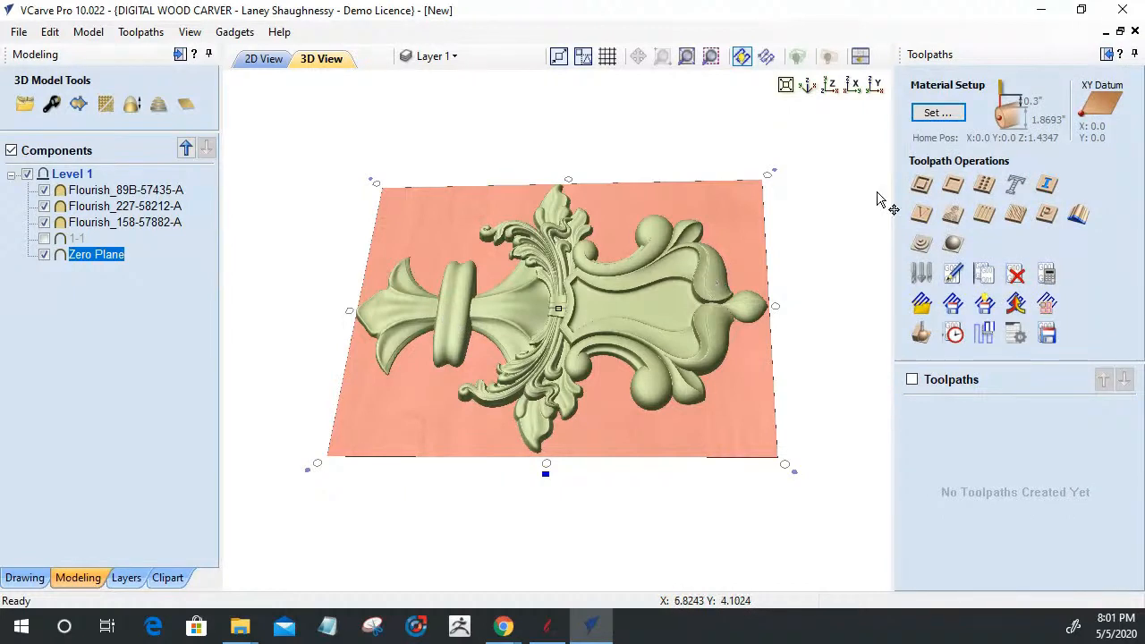
{"action": "left_click", "coordinate": [935, 117]}
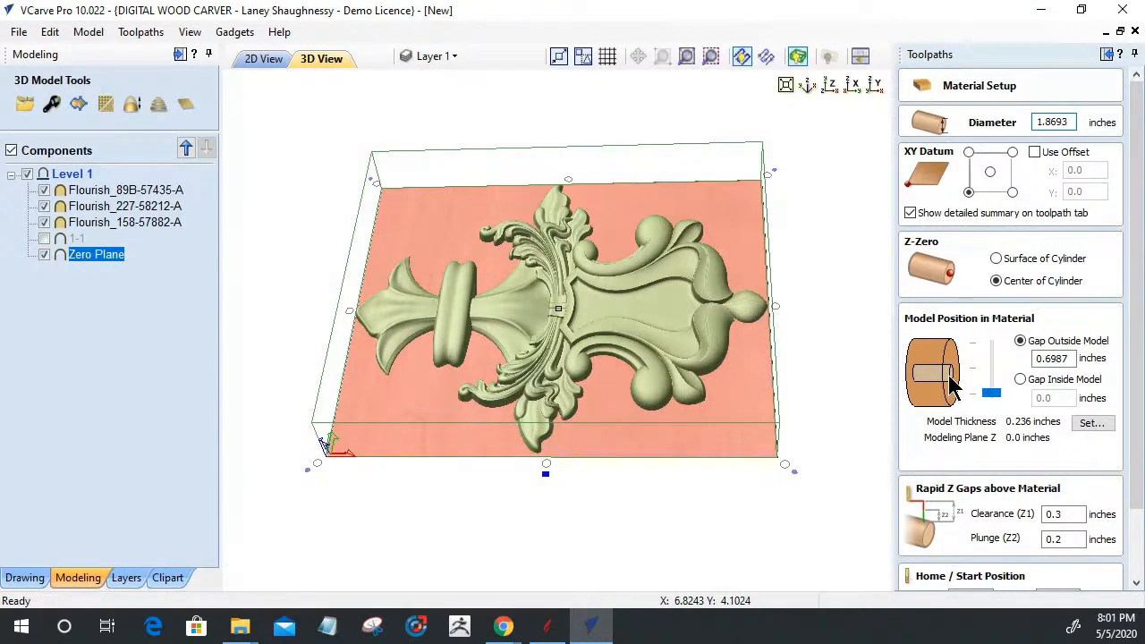
{"action": "left_click", "coordinate": [992, 392]}
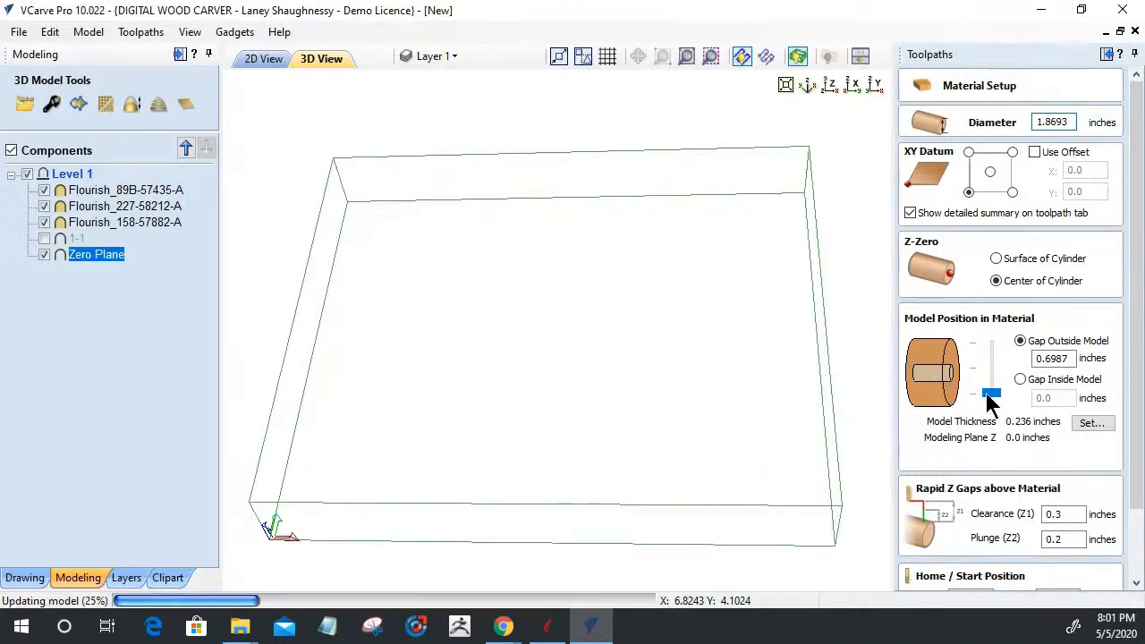
{"action": "left_click_drag", "start_coordinate": [988, 401], "coordinate": [961, 352]}
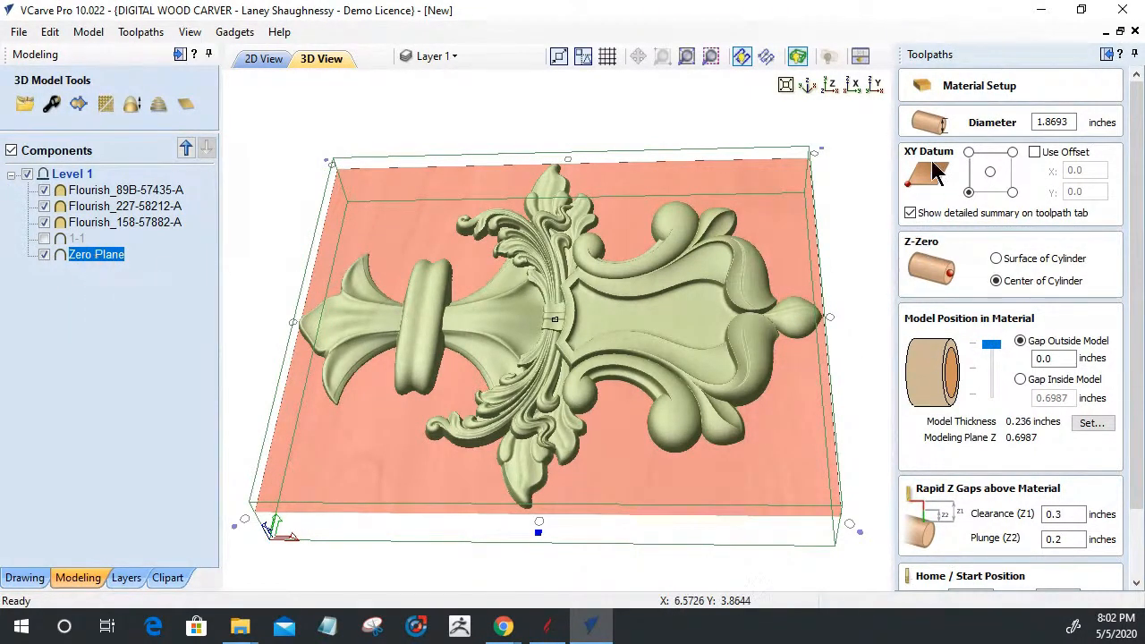
Step: Examine the wrapped carving on the cylinder from above, checking how its relief sits within the material outline
{"action": "left_click", "coordinate": [827, 56]}
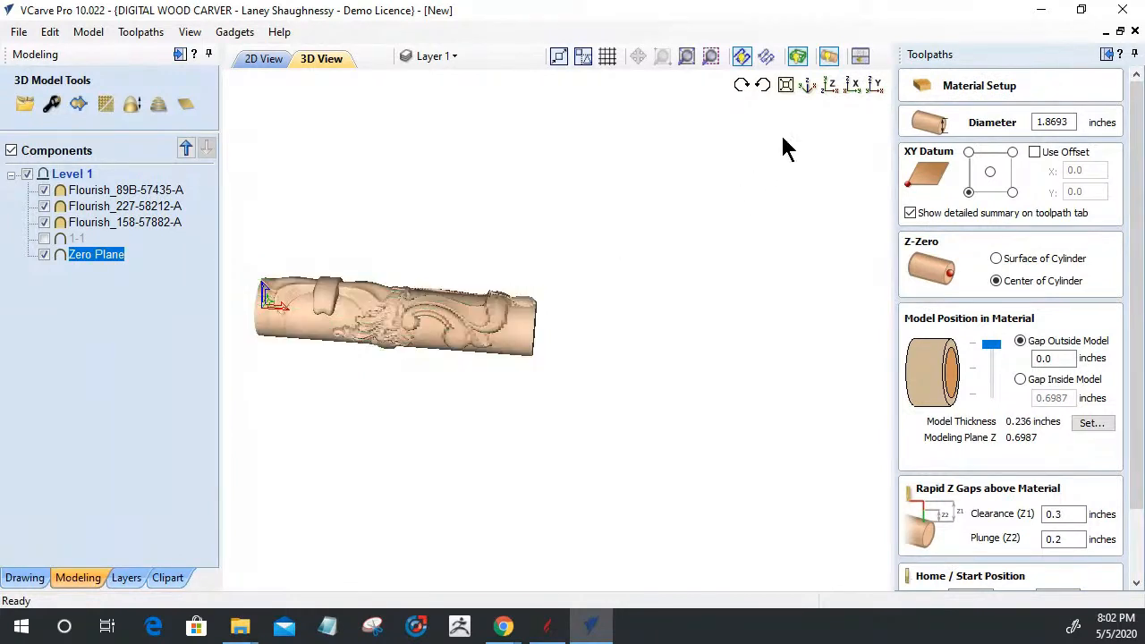
{"action": "left_click", "coordinate": [830, 85]}
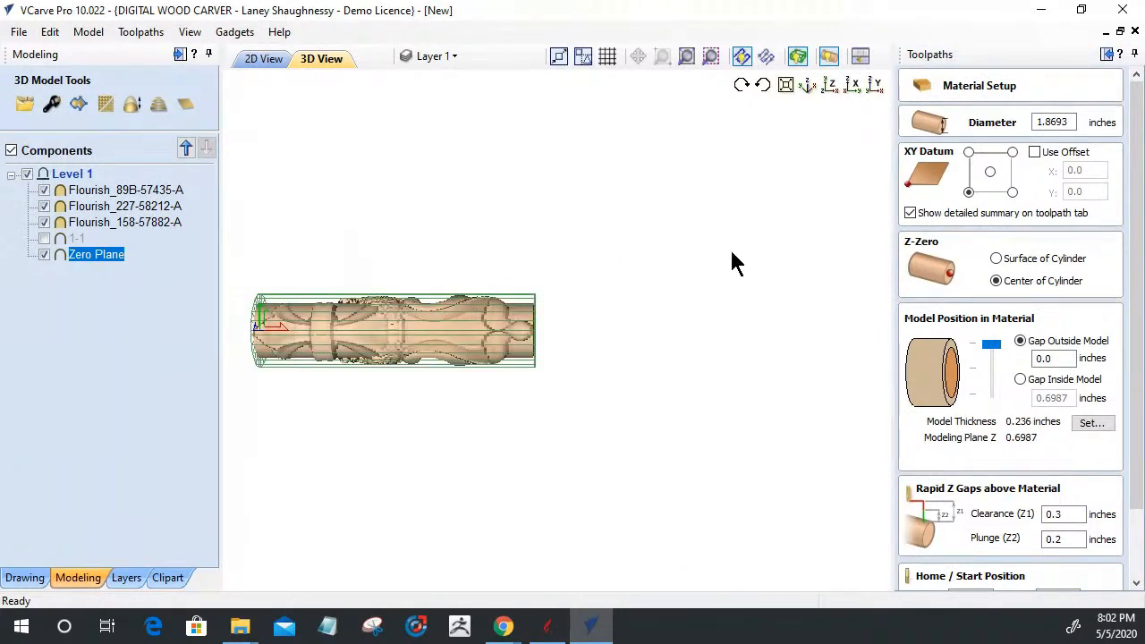
{"action": "left_click", "coordinate": [830, 84]}
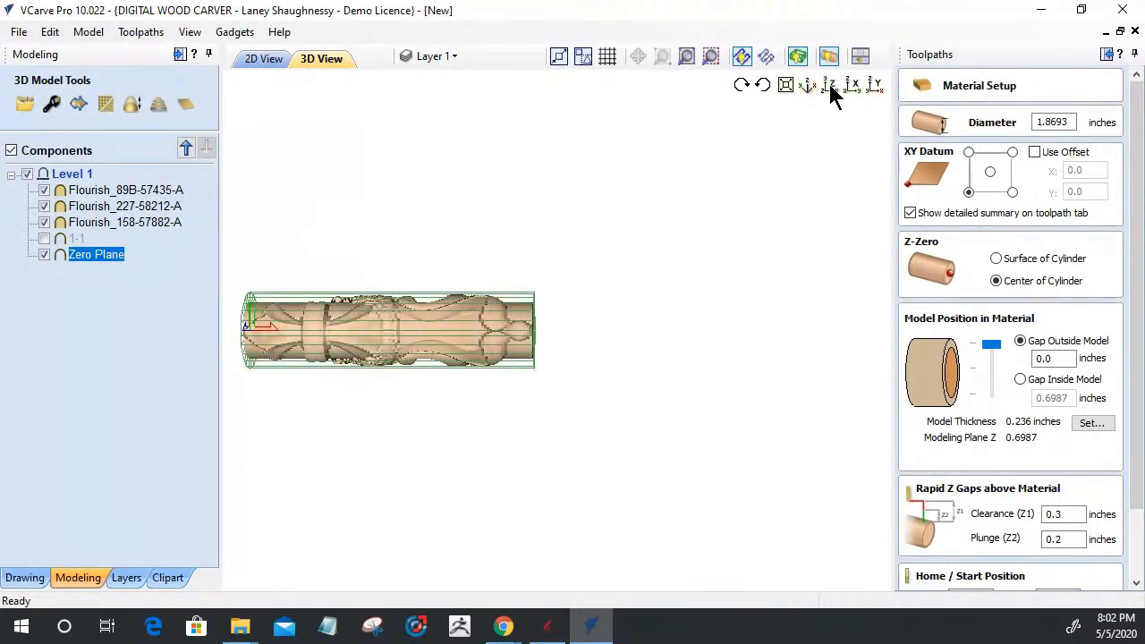
{"action": "left_click", "coordinate": [780, 81]}
{"action": "left_click", "coordinate": [780, 87]}
{"action": "left_click", "coordinate": [781, 89]}
{"action": "left_click_drag", "start_coordinate": [623, 406], "coordinate": [634, 405]}
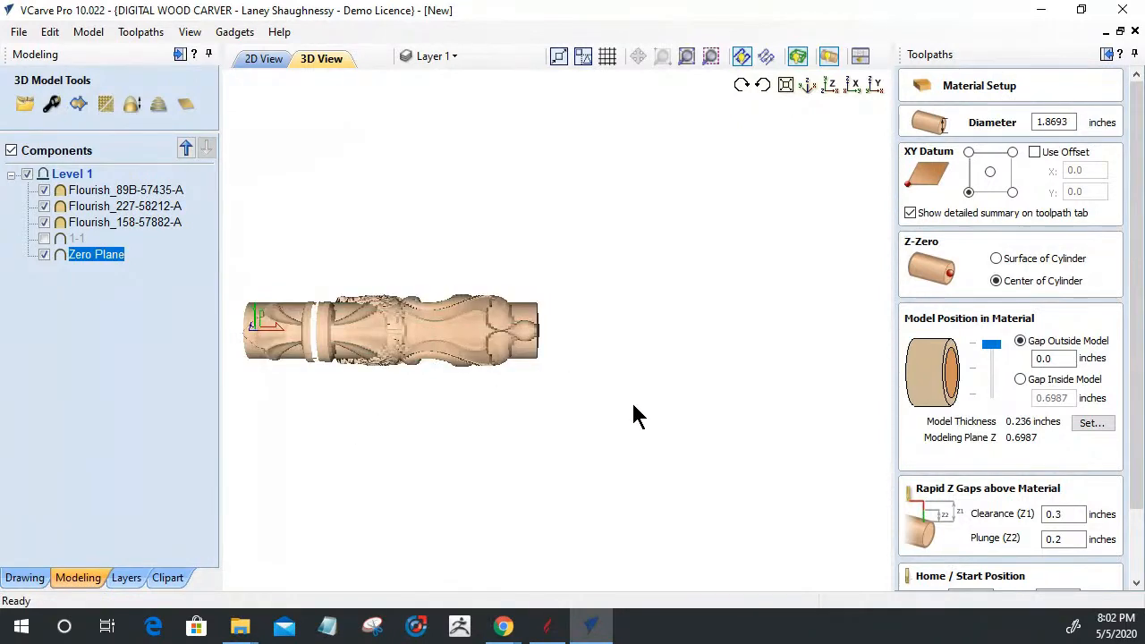
{"action": "middle_click_drag", "start_coordinate": [632, 406], "coordinate": [574, 408]}
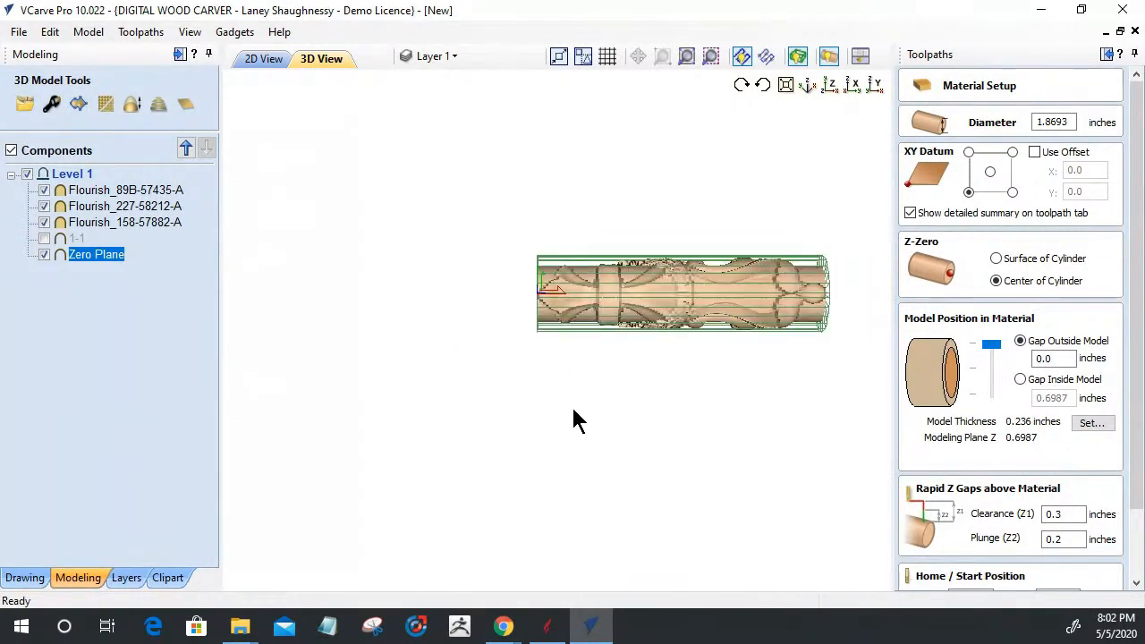
{"action": "scroll", "coordinate": [719, 307], "scroll_direction": "up", "scroll_amount": 2}
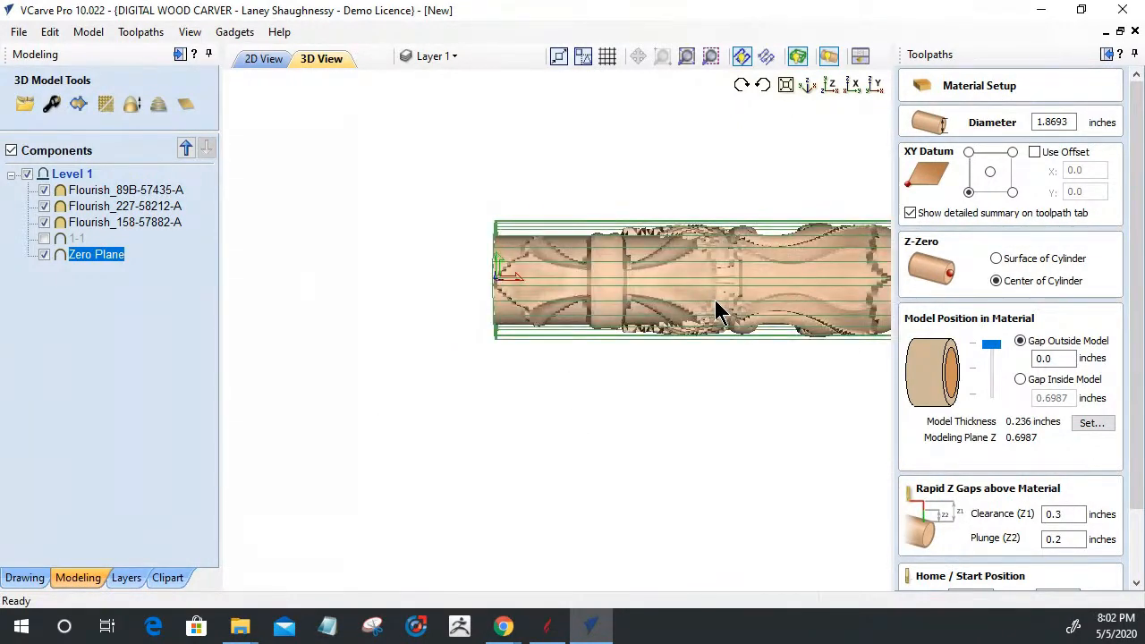
{"action": "scroll", "coordinate": [718, 306], "scroll_direction": "up", "scroll_amount": 1}
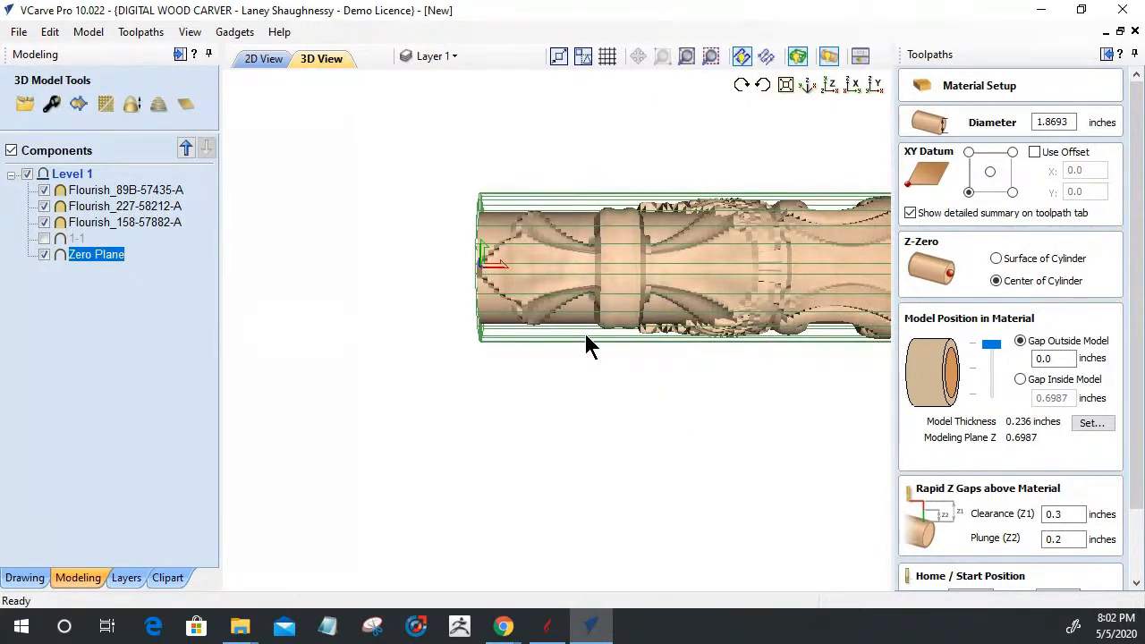
{"action": "scroll", "coordinate": [563, 333], "scroll_direction": "down", "scroll_amount": 2}
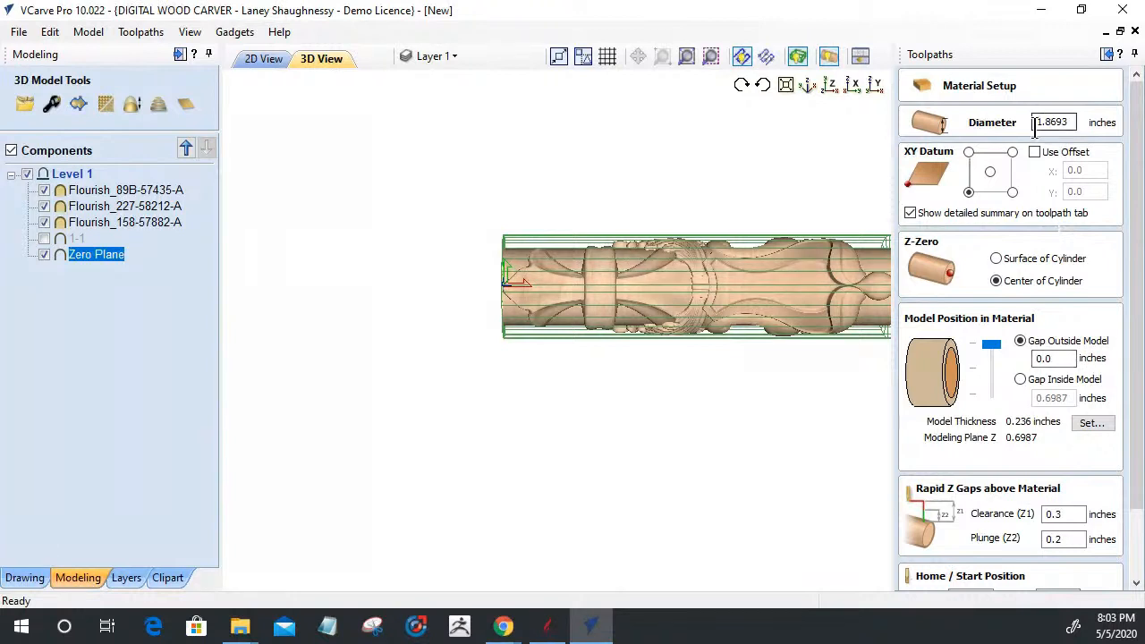
Step: Open the model height setting and calculate the difference 1.8693-1.875 in its new height value
{"action": "left_click_drag", "start_coordinate": [1064, 123], "coordinate": [1030, 124]}
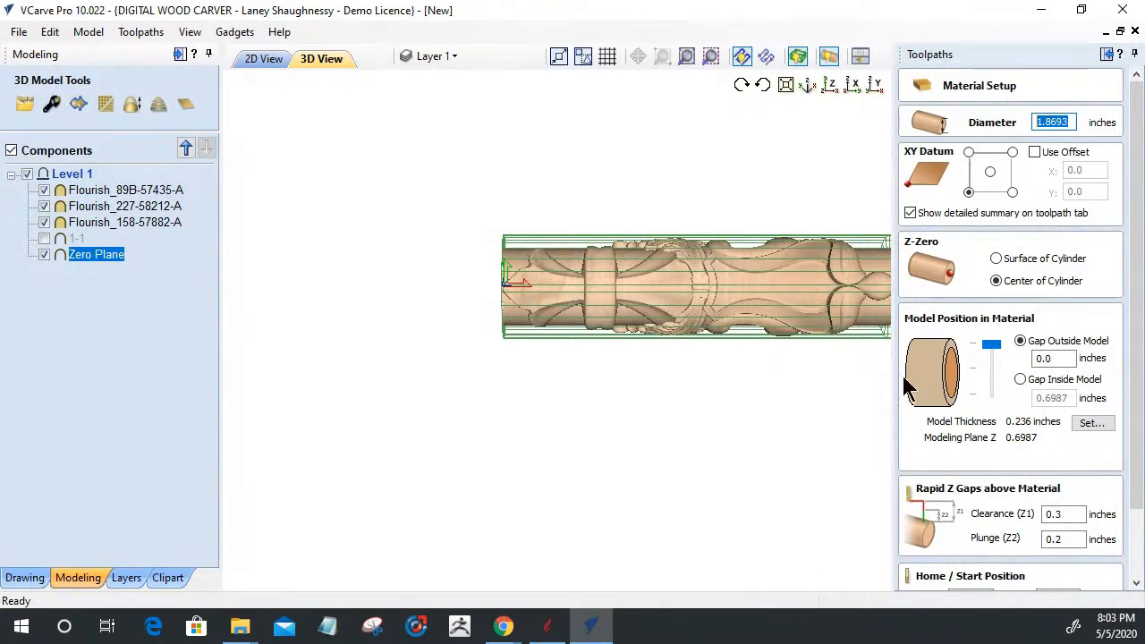
{"action": "left_click", "coordinate": [1102, 425]}
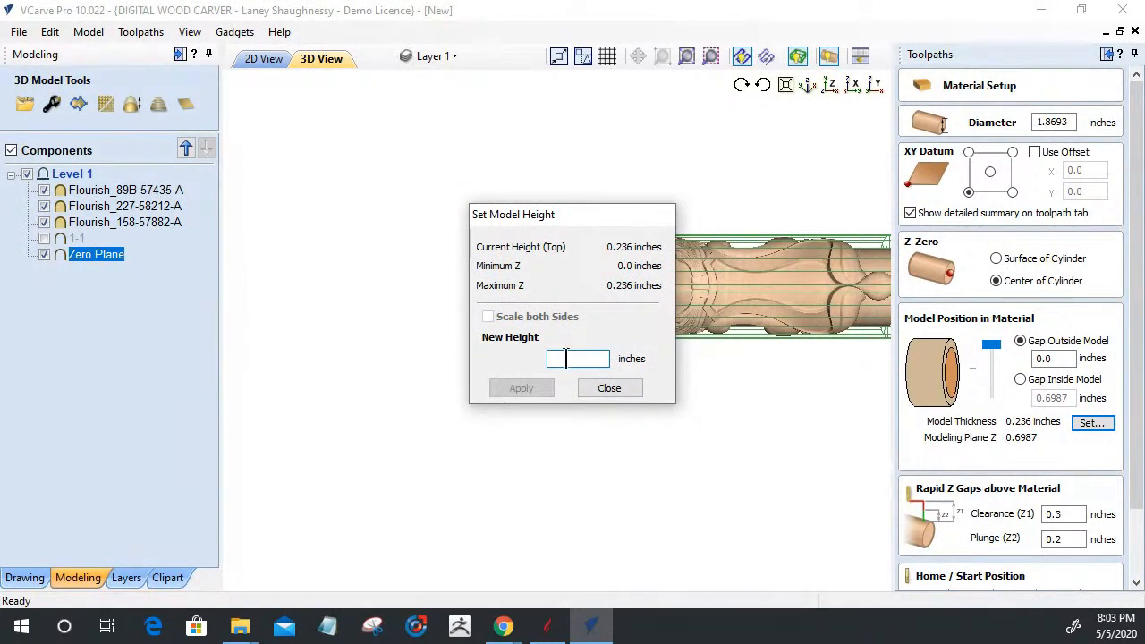
{"action": "type", "text": "1.8693-"}
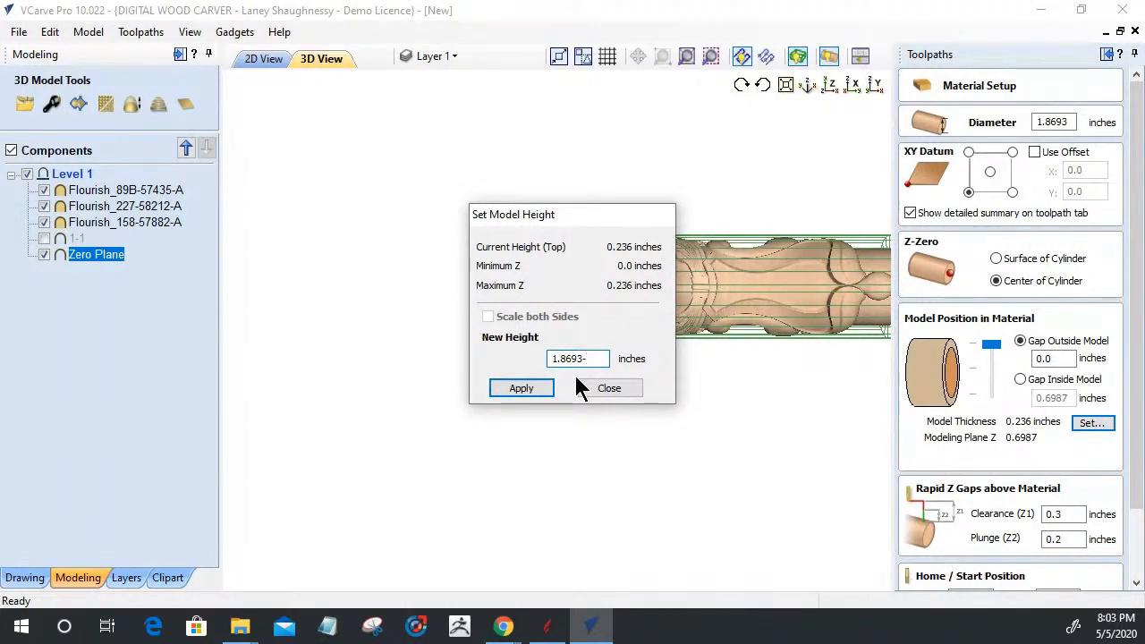
{"action": "type", "text": ".236"}
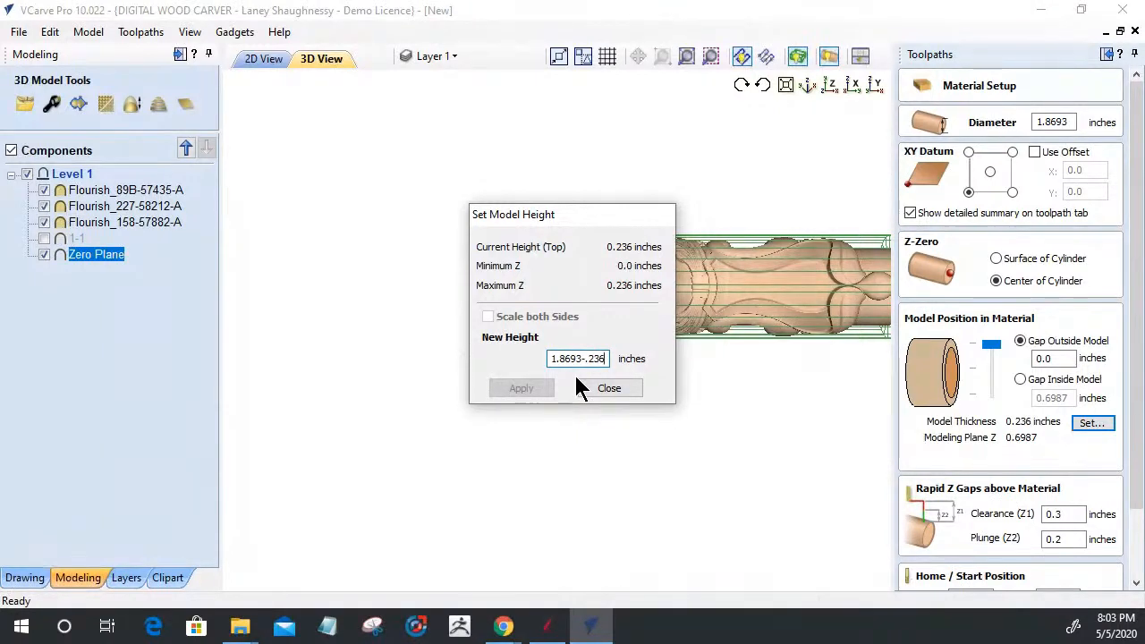
{"action": "key", "text": "BackSpace"}
{"action": "key", "text": "BackSpace"}
{"action": "key", "text": "BackSpace"}
{"action": "key", "text": "BackSpace"}
{"action": "type", "text": "1."}
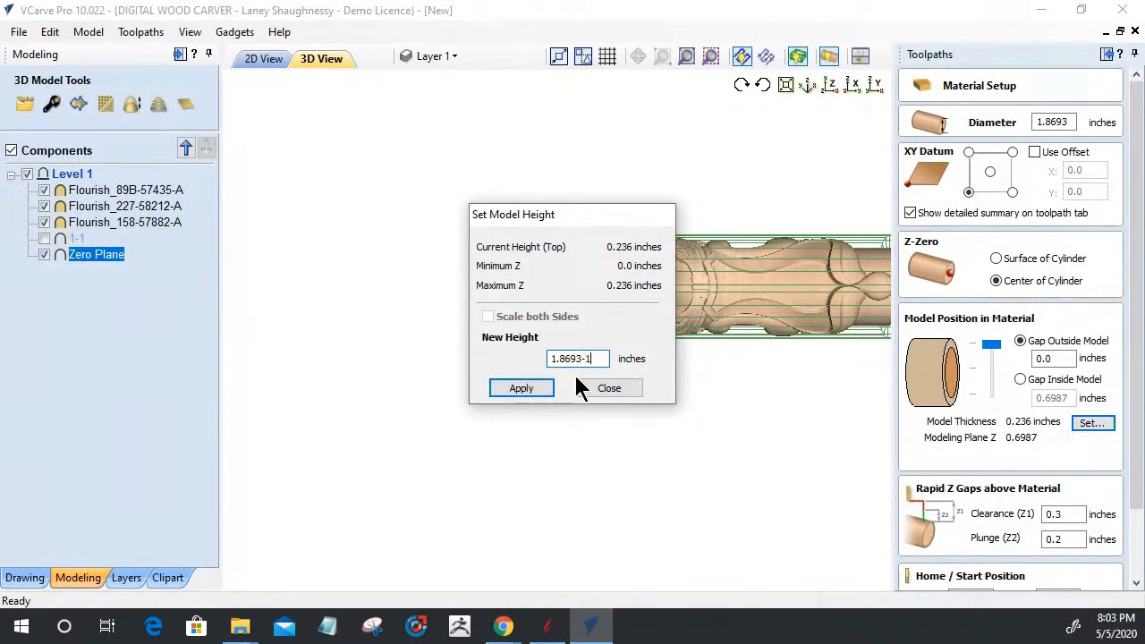
{"action": "type", "text": "875"}
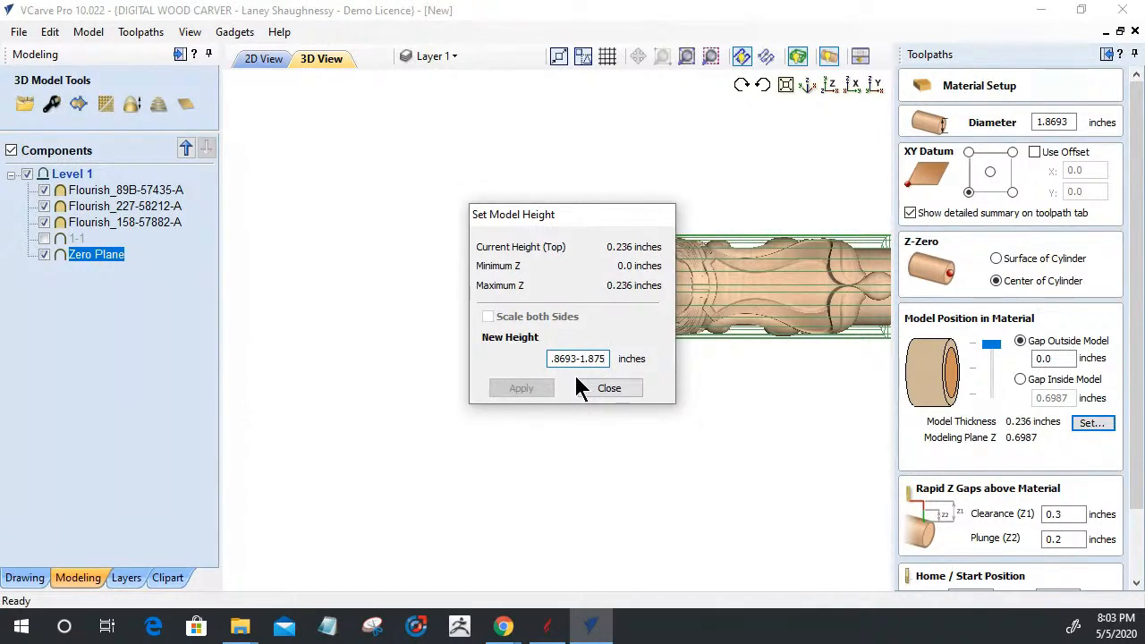
{"action": "key", "text": "equal"}
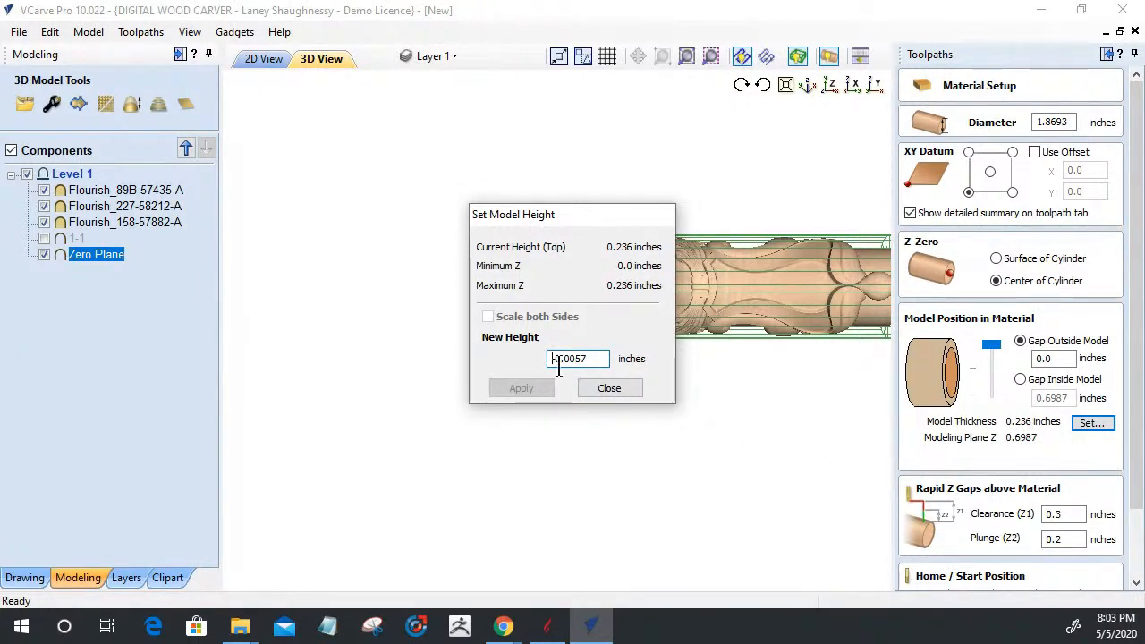
Step: Subtract the 0.0057-inch difference from .236, apply 0.2303 inches as the new model height, and close the height setting
{"action": "type", "text": ".236-"}
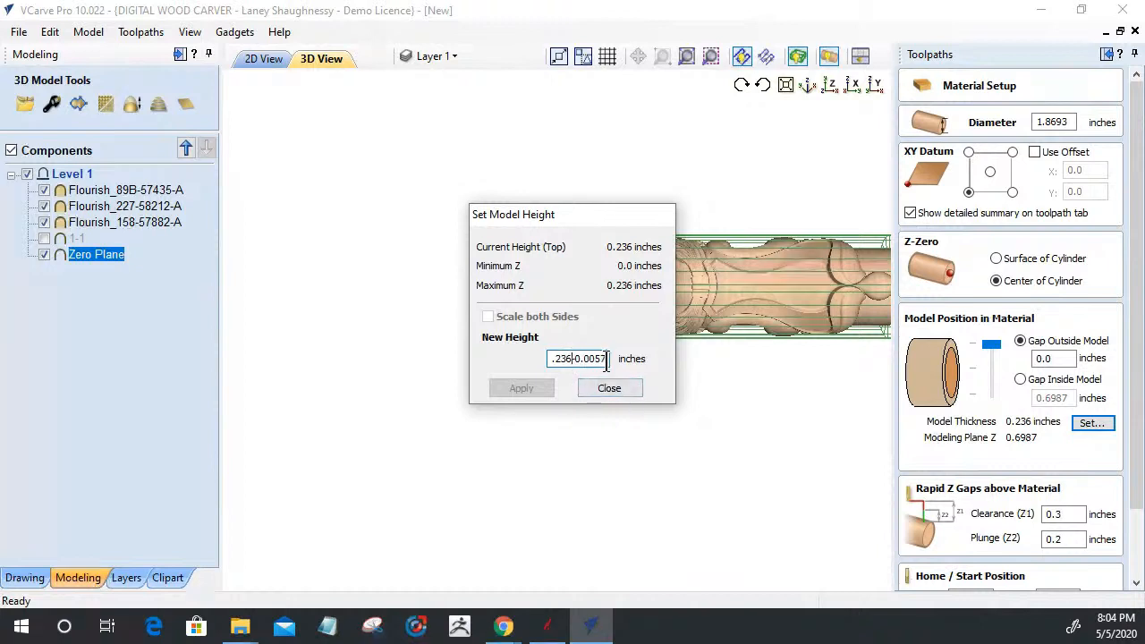
{"action": "left_click", "coordinate": [605, 359]}
{"action": "key", "text": "equal"}
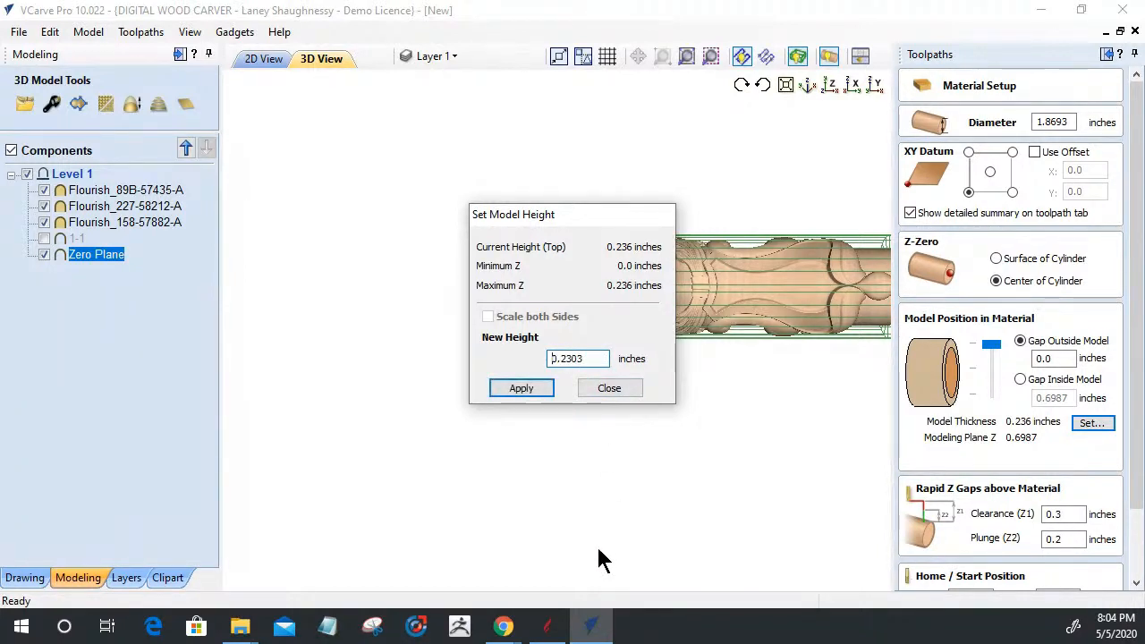
{"action": "left_click", "coordinate": [521, 390]}
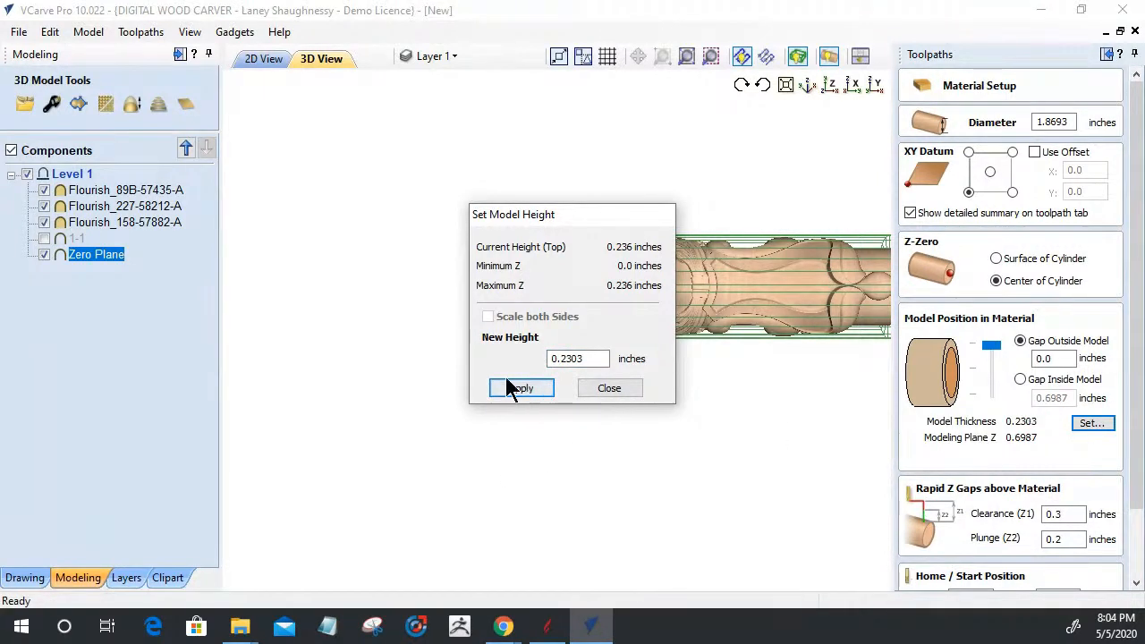
{"action": "left_click", "coordinate": [608, 388]}
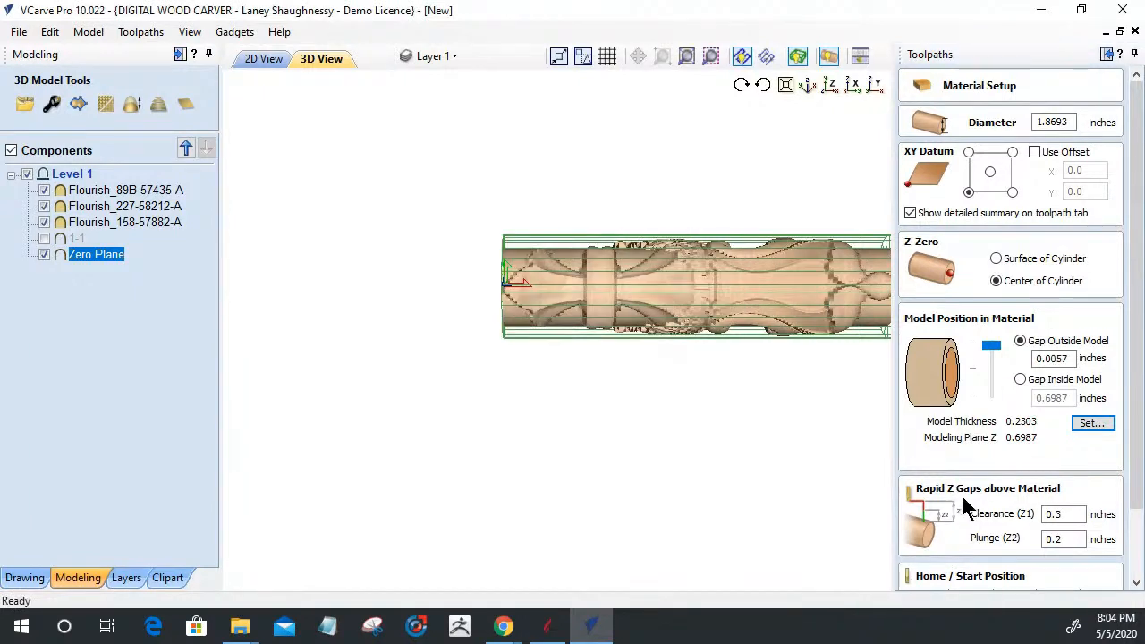
Step: Move the model out to a 0.0 inch outside gap and set the cylinder diameter to 1.875 inches
{"action": "left_click_drag", "start_coordinate": [988, 345], "coordinate": [987, 333]}
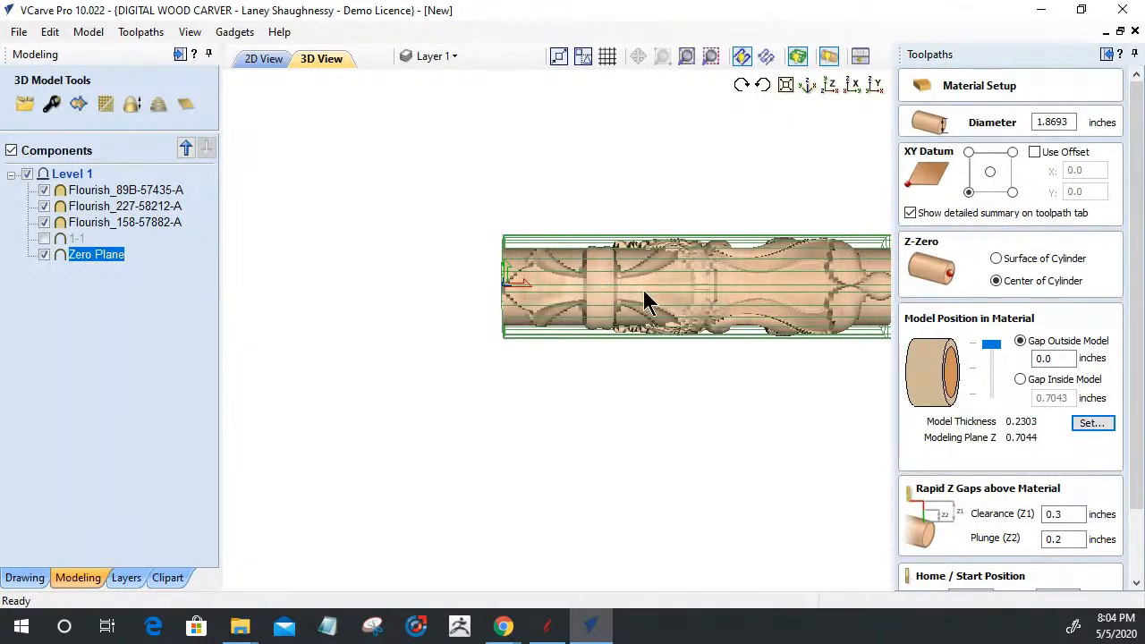
{"action": "left_click_drag", "start_coordinate": [647, 301], "coordinate": [639, 309]}
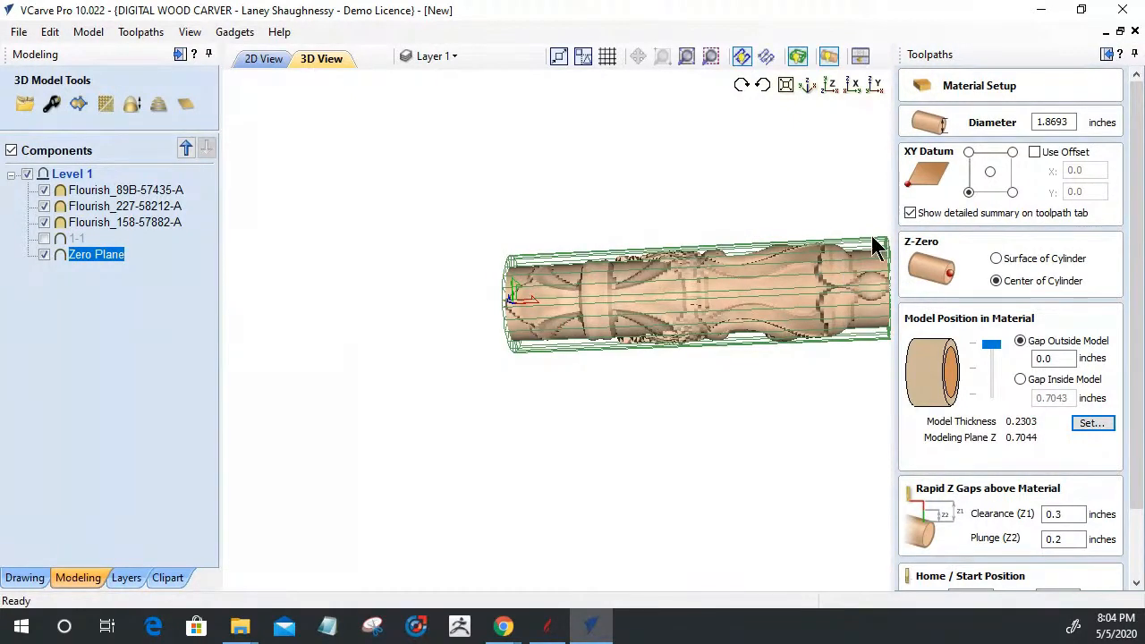
{"action": "left_click", "coordinate": [1065, 122]}
{"action": "key", "text": "BackSpace"}
{"action": "left_click_drag", "start_coordinate": [1066, 120], "coordinate": [1016, 119]}
{"action": "type", "text": "1.875"}
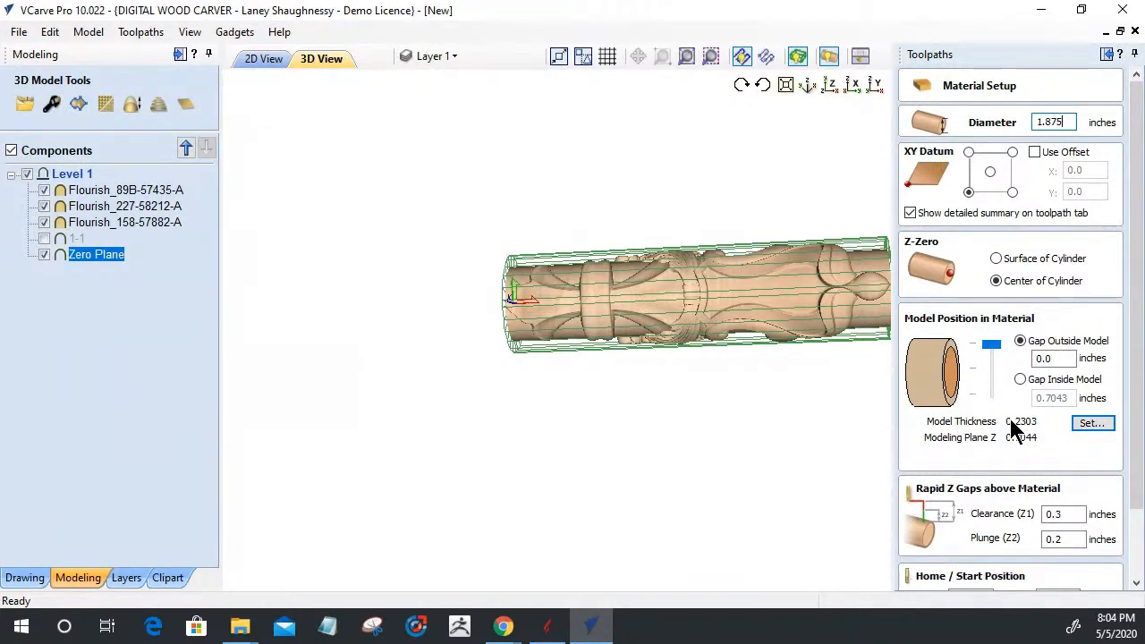
Step: Reposition the model at the enlarged cylinder's outer surface with a 0.0 inch outside gap, and accept the material setup
{"action": "left_click", "coordinate": [1066, 360]}
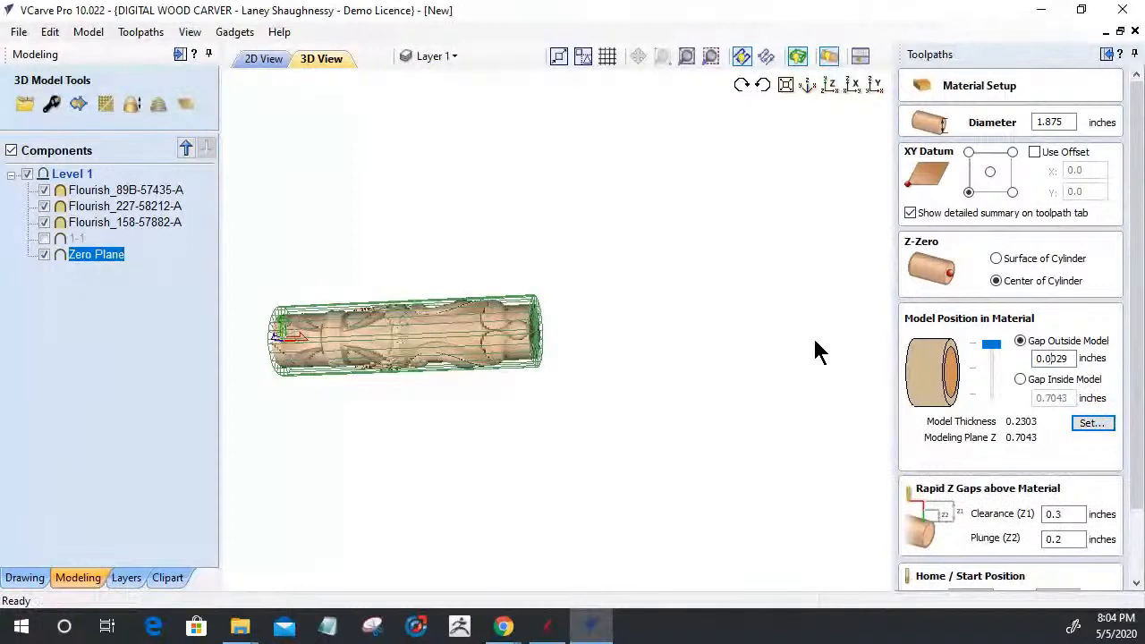
{"action": "left_click_drag", "start_coordinate": [815, 340], "coordinate": [677, 340]}
{"action": "left_click_drag", "start_coordinate": [961, 602], "coordinate": [1124, 472]}
{"action": "left_click", "coordinate": [1125, 544]}
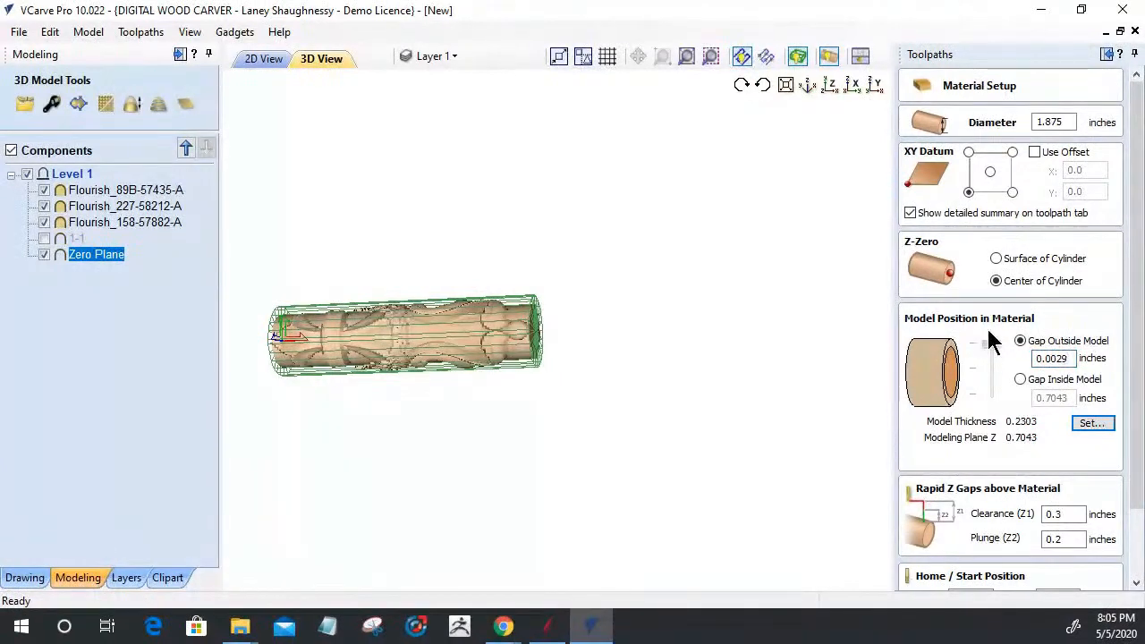
{"action": "left_click", "coordinate": [991, 344]}
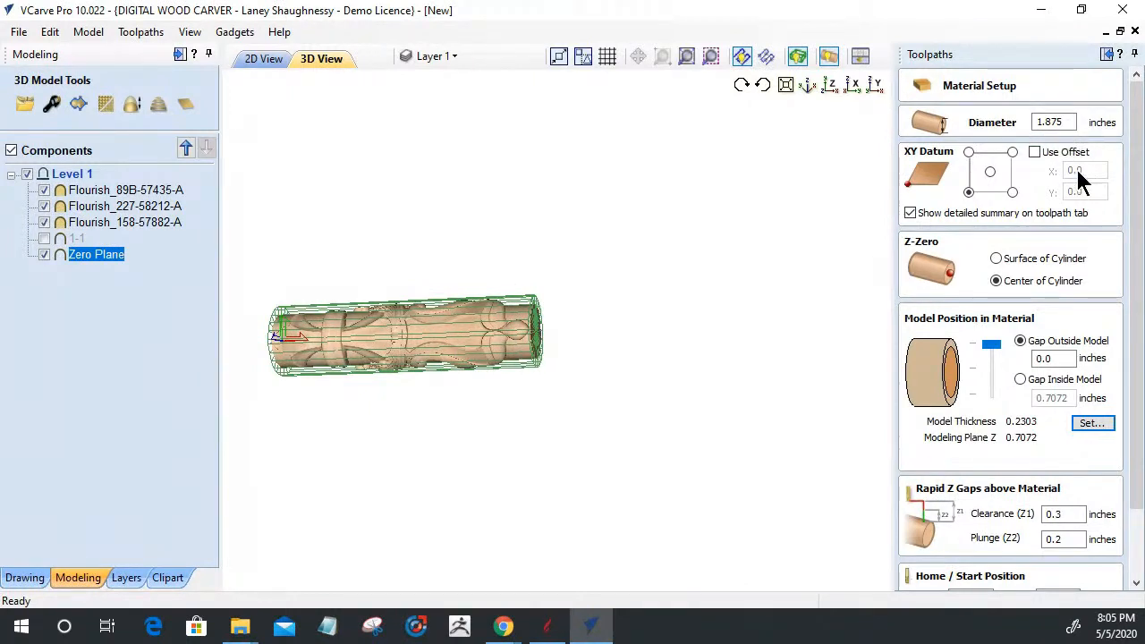
{"action": "left_click_drag", "start_coordinate": [1134, 417], "coordinate": [1138, 521]}
{"action": "left_click", "coordinate": [951, 579]}
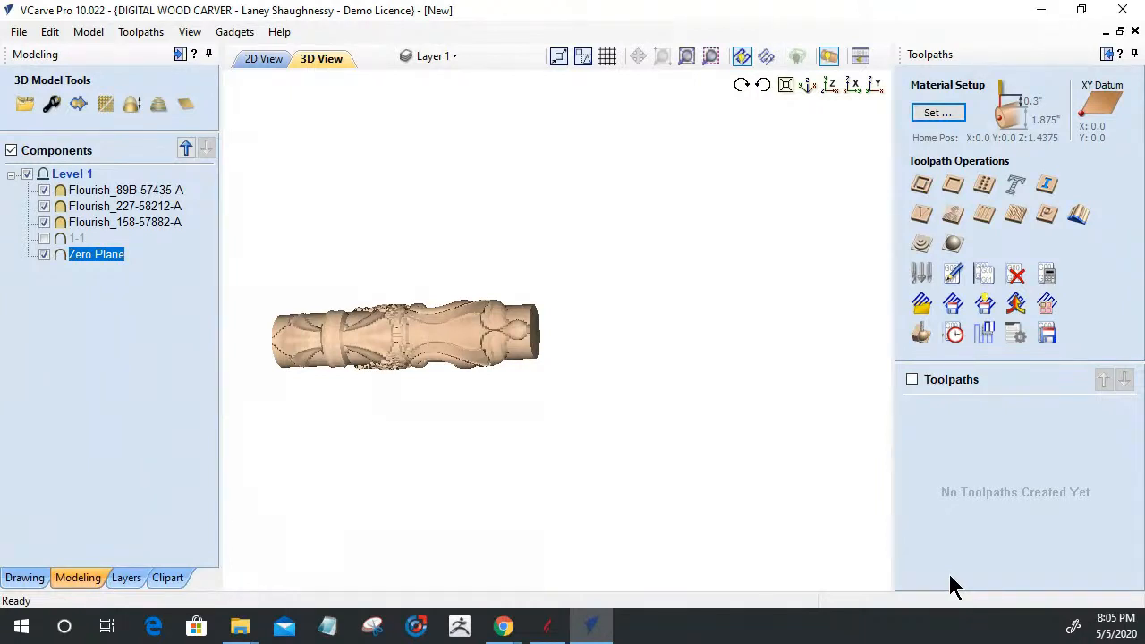
Step: Examine the flourish carving enlarged, comparing its flat and wrapped forms and looking along the cylinder's side
{"action": "left_click", "coordinate": [1108, 54]}
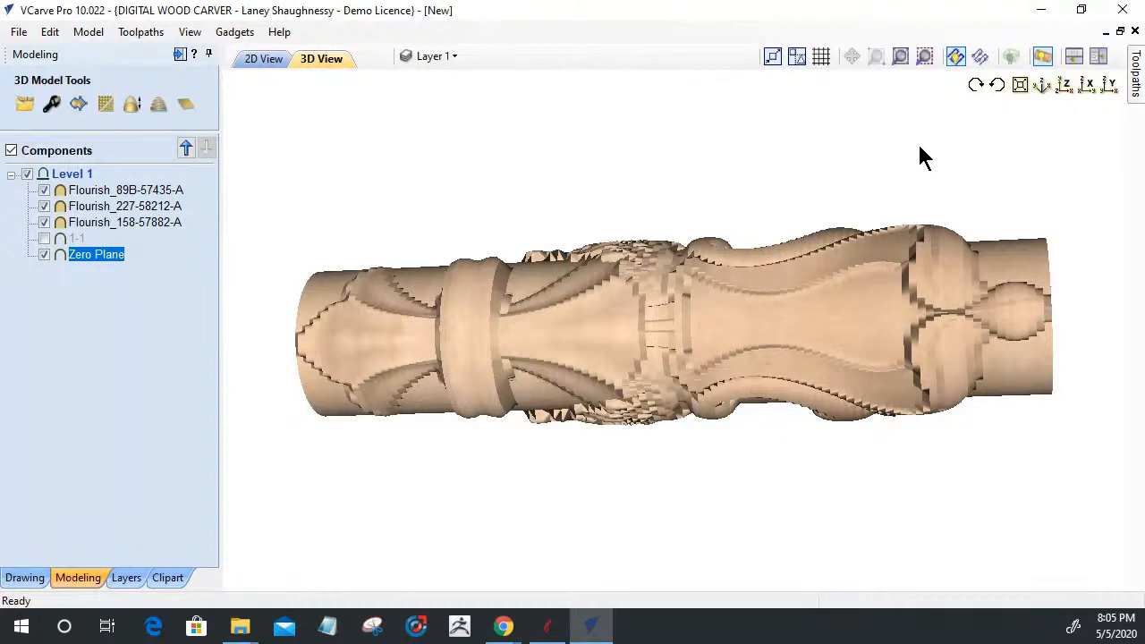
{"action": "left_click", "coordinate": [1043, 56]}
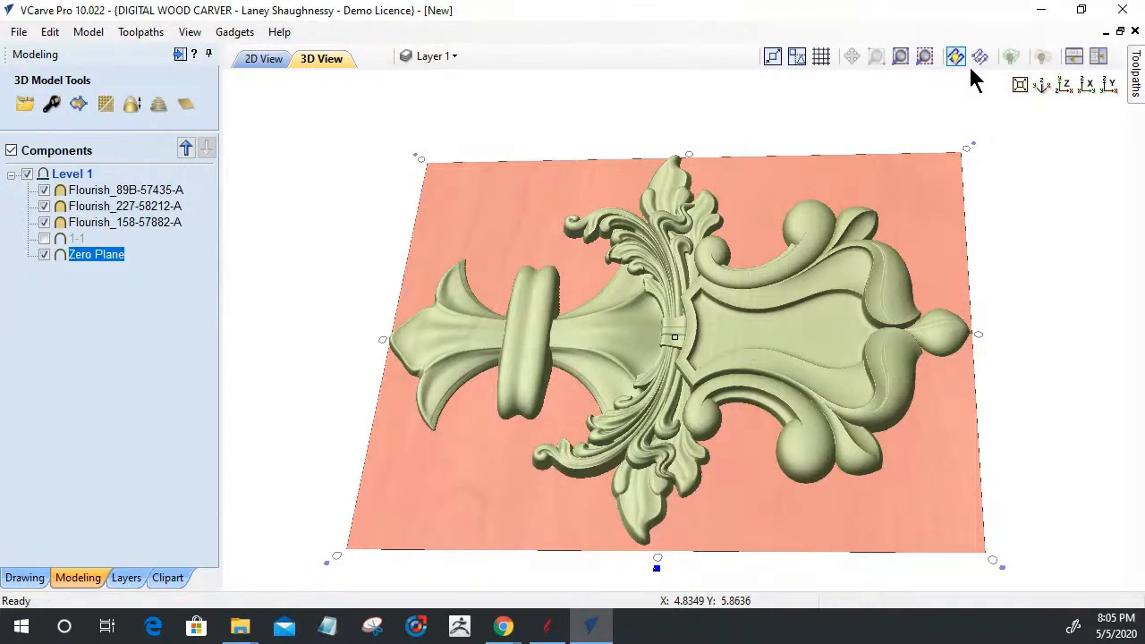
{"action": "left_click", "coordinate": [1043, 58]}
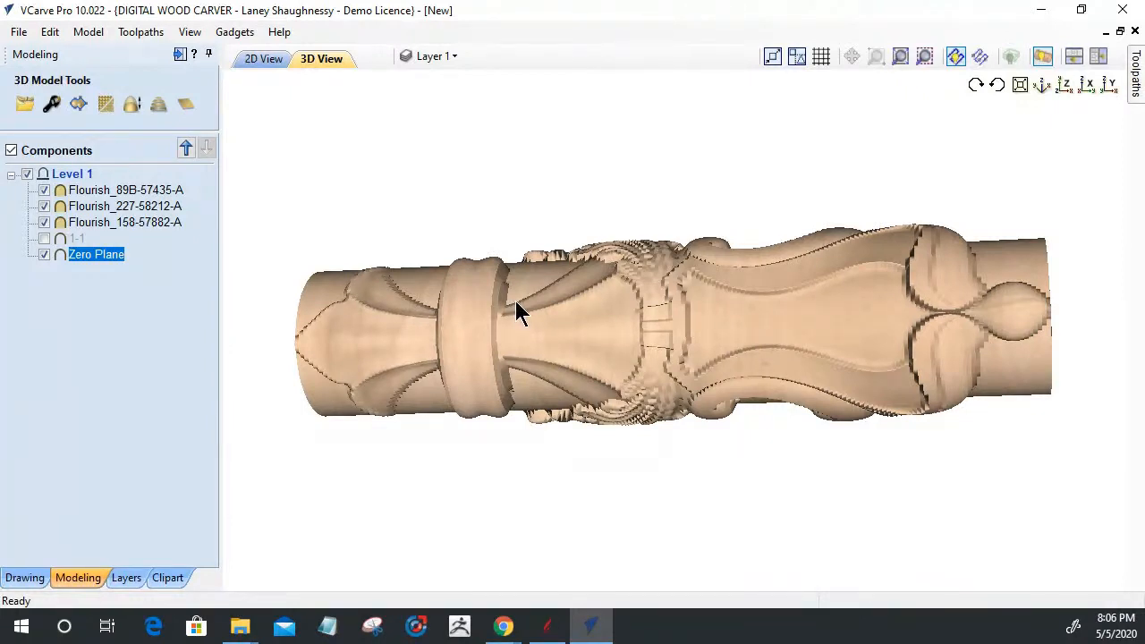
{"action": "left_click_drag", "start_coordinate": [517, 311], "coordinate": [781, 418]}
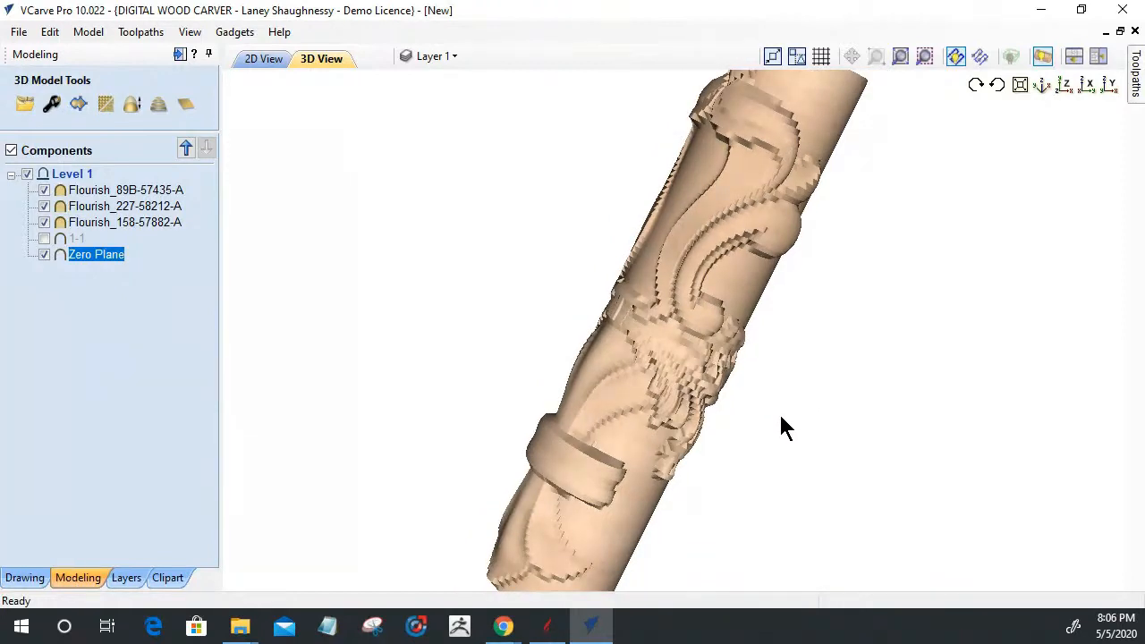
{"action": "left_click_drag", "start_coordinate": [716, 358], "coordinate": [716, 351]}
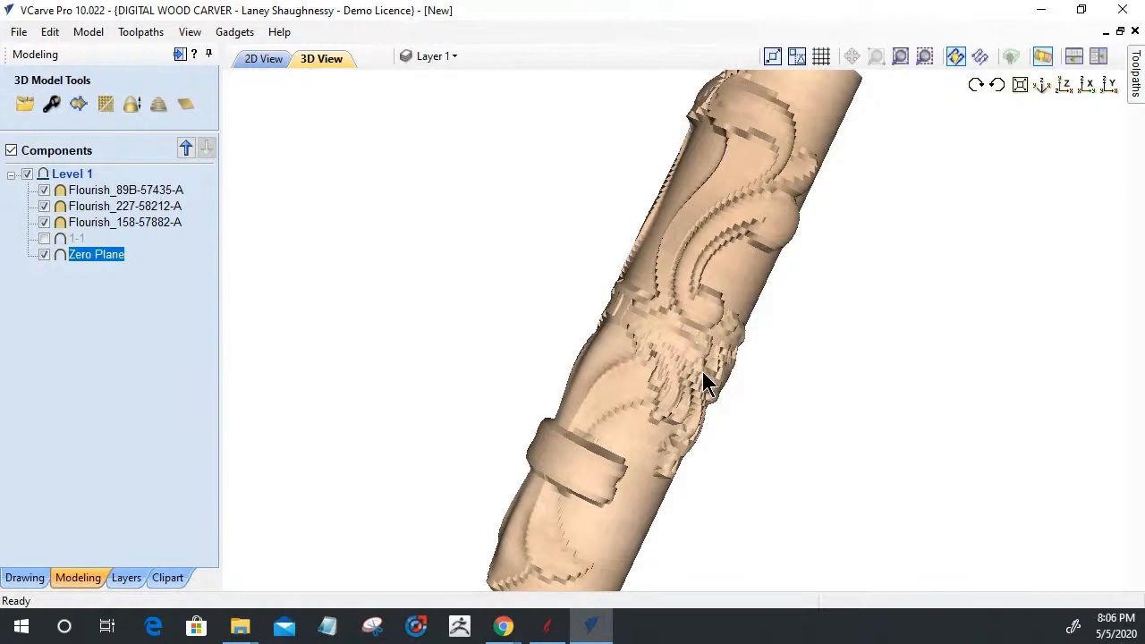
{"action": "left_click_drag", "start_coordinate": [702, 371], "coordinate": [572, 313]}
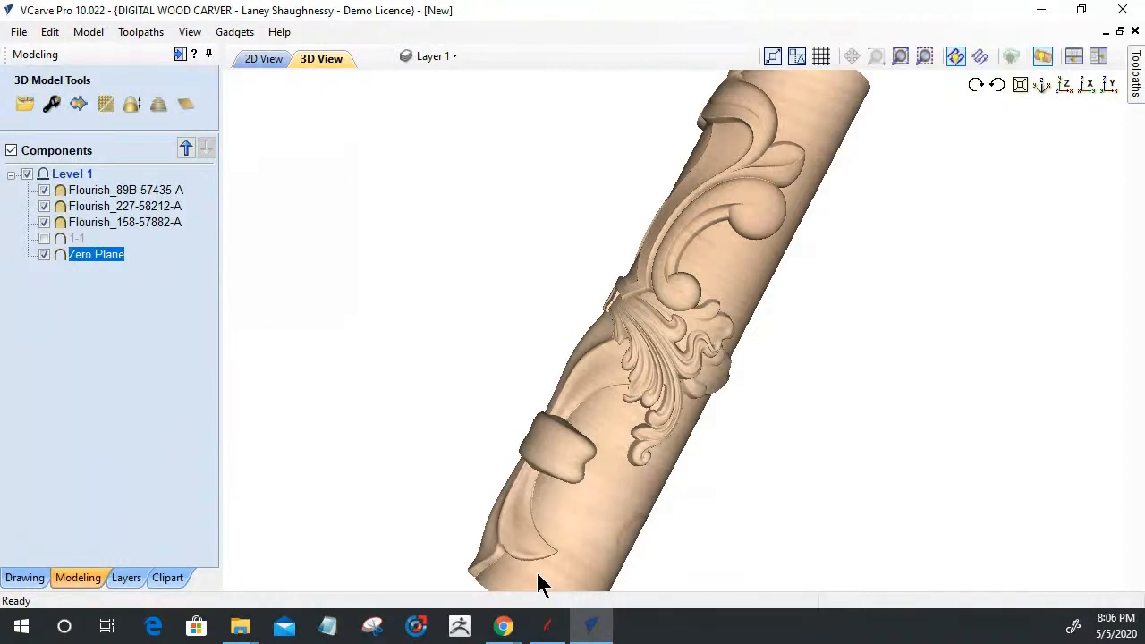
Step: Hide the three flourish components and the Zero Plane, and show only the 1-1 component wrapped in 3D
{"action": "left_click", "coordinate": [43, 189]}
{"action": "left_click", "coordinate": [45, 193]}
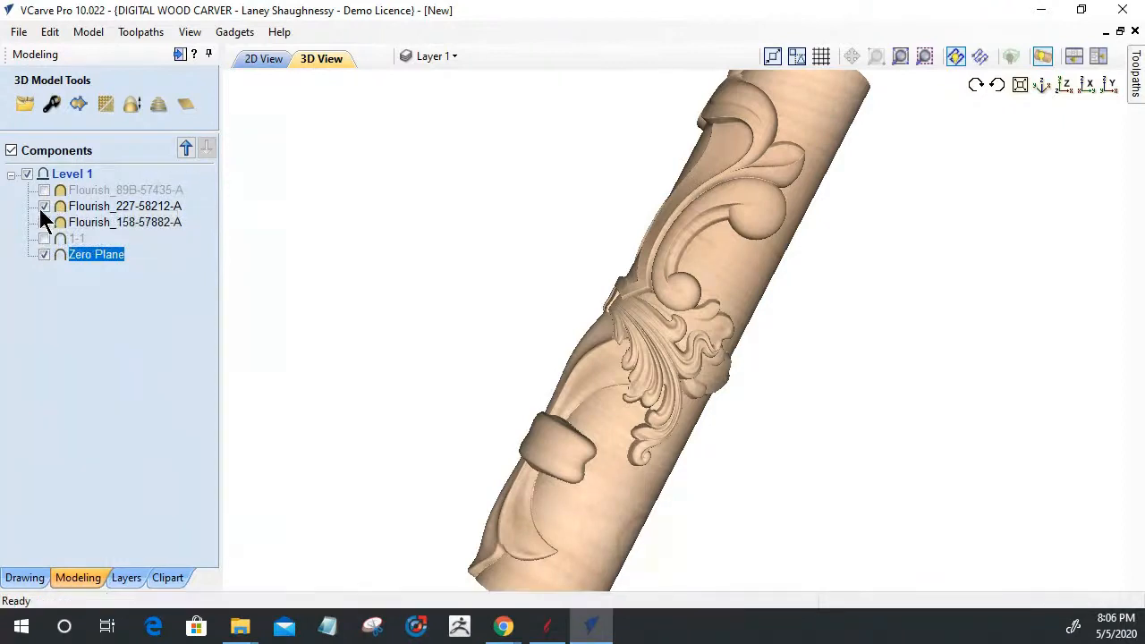
{"action": "left_click", "coordinate": [42, 208]}
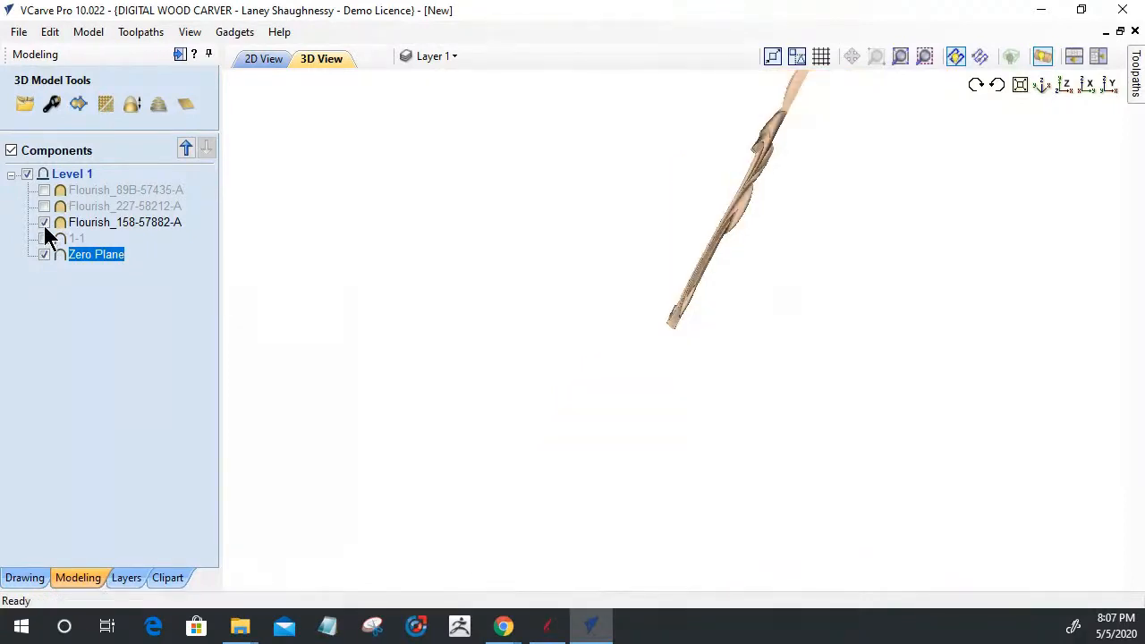
{"action": "left_click", "coordinate": [44, 226]}
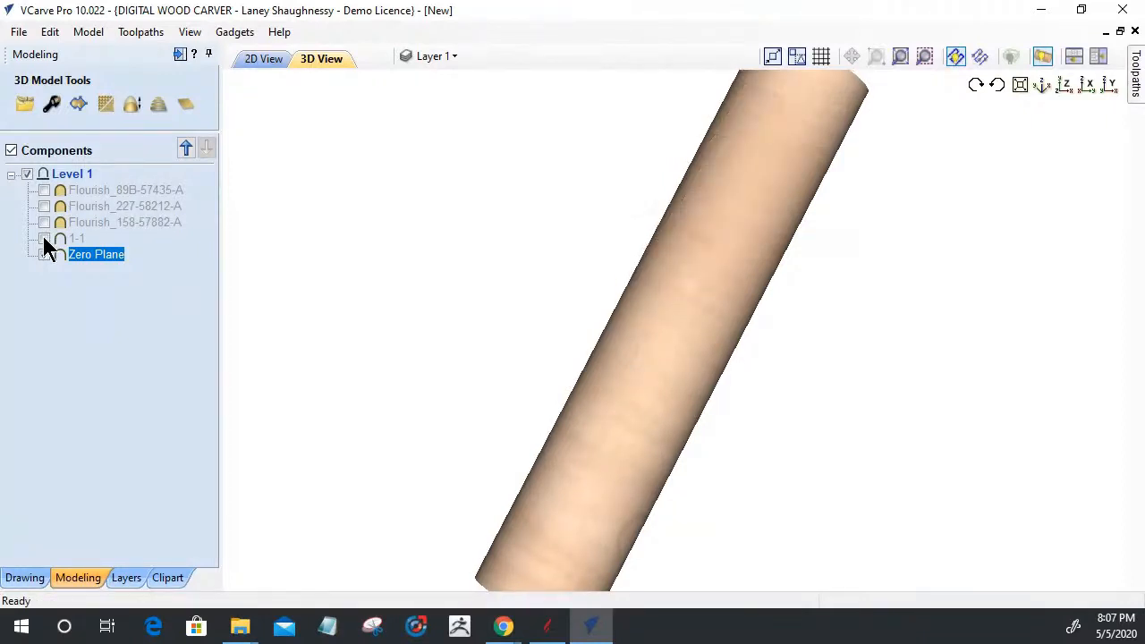
{"action": "left_click", "coordinate": [43, 238]}
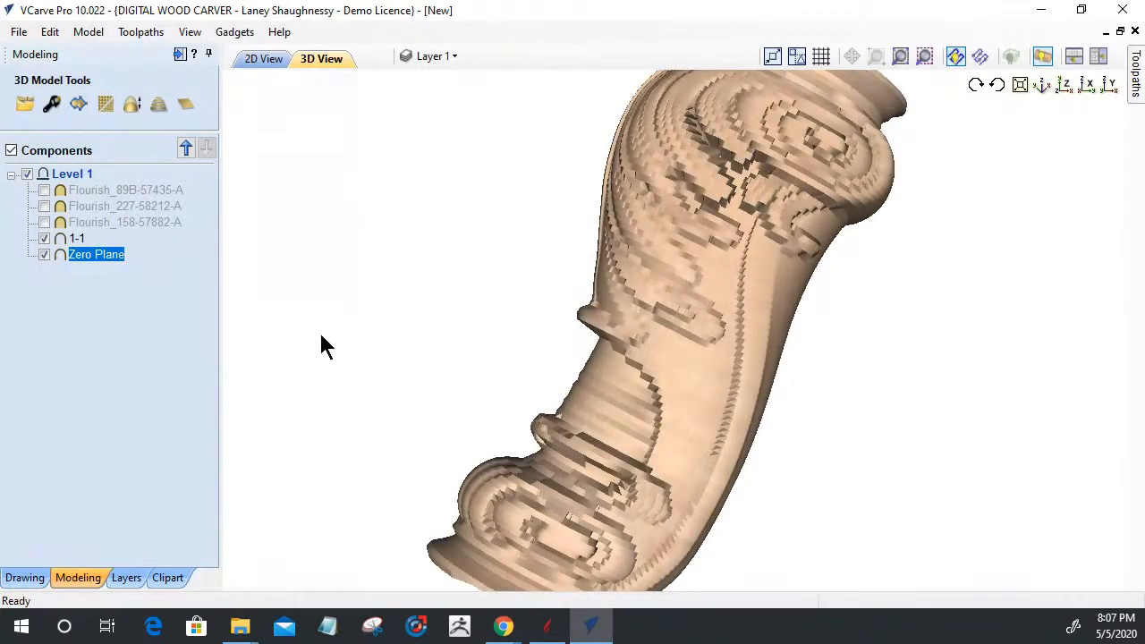
{"action": "left_click", "coordinate": [44, 255]}
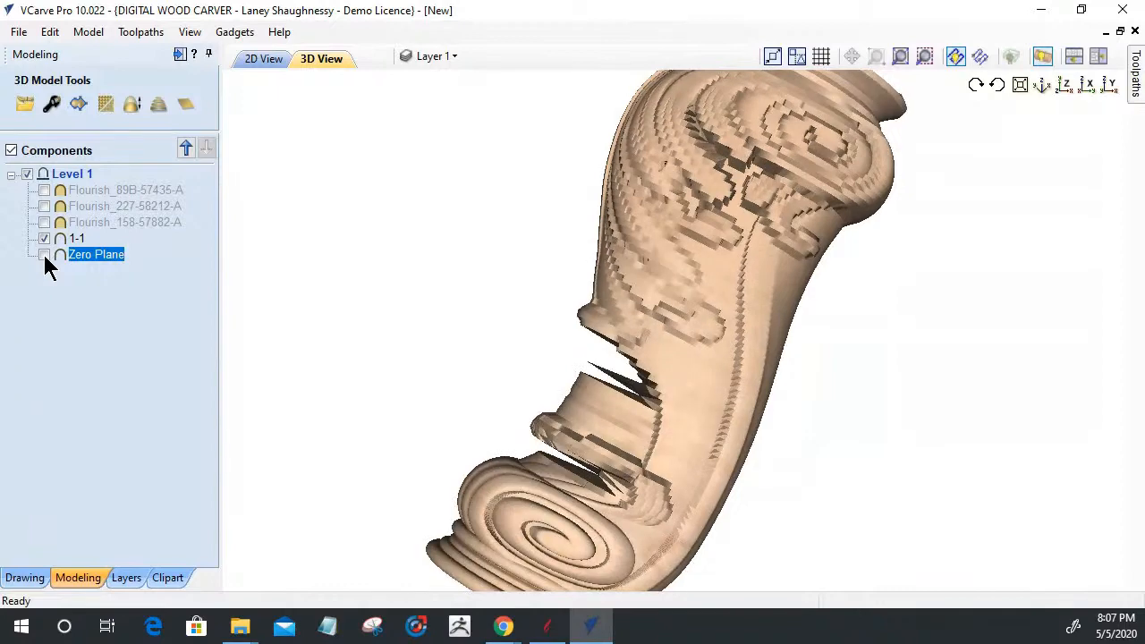
{"action": "left_click_drag", "start_coordinate": [762, 486], "coordinate": [480, 439]}
{"action": "left_click_drag", "start_coordinate": [837, 270], "coordinate": [817, 317]}
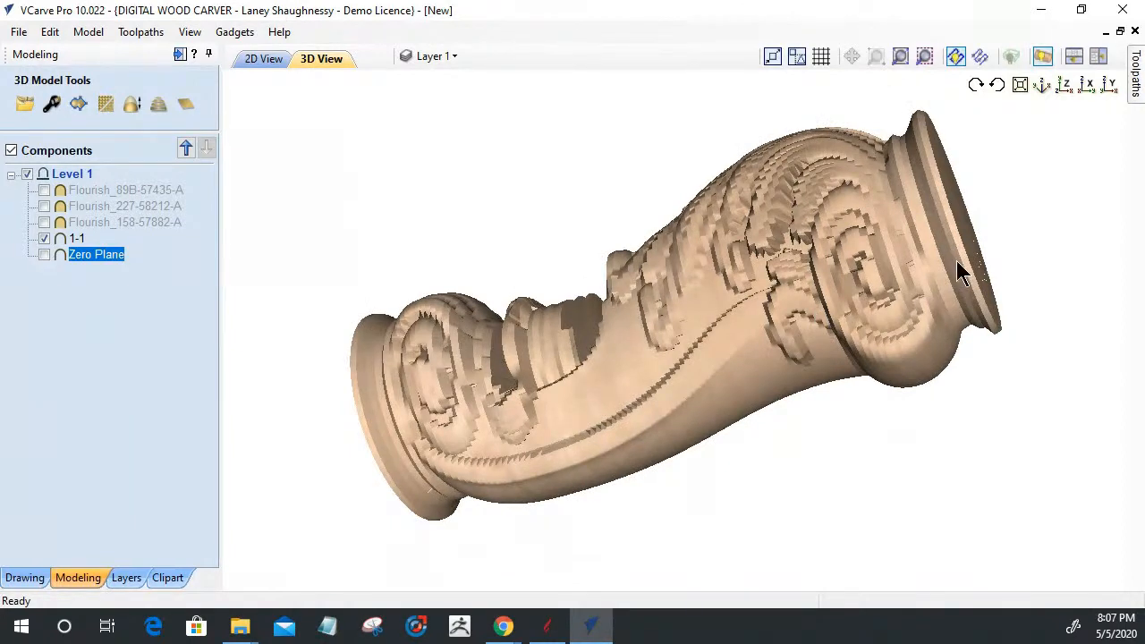
{"action": "left_click_drag", "start_coordinate": [959, 271], "coordinate": [921, 426]}
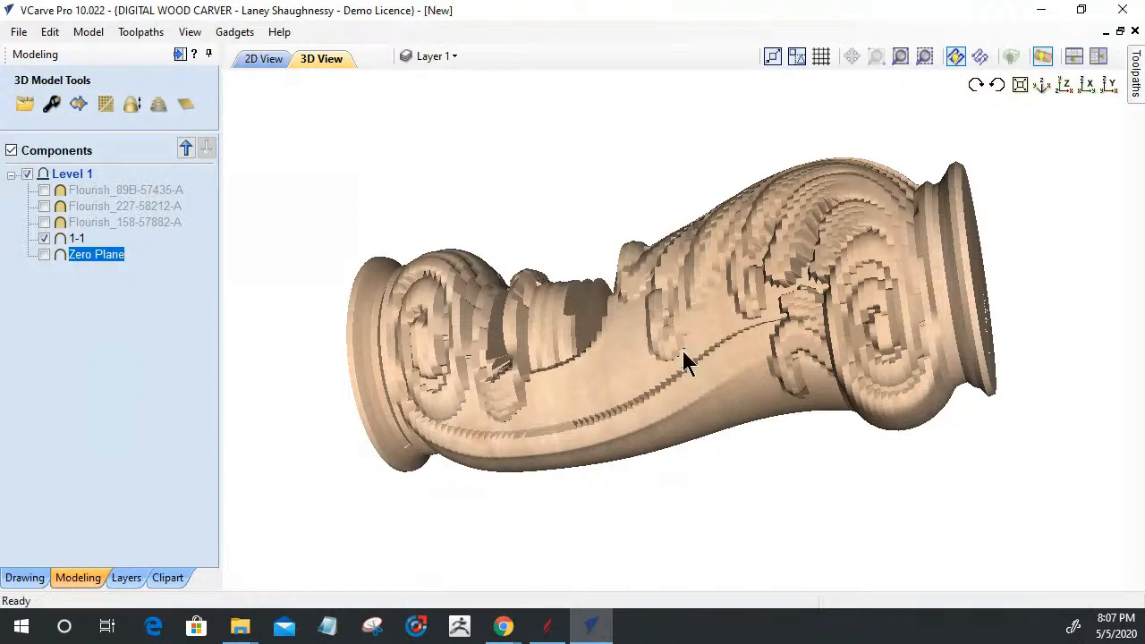
Step: Accept the material setup for the 1-1 component with the 1.875-inch diameter and a 0.0 inch outside gap
{"action": "left_click", "coordinate": [180, 56]}
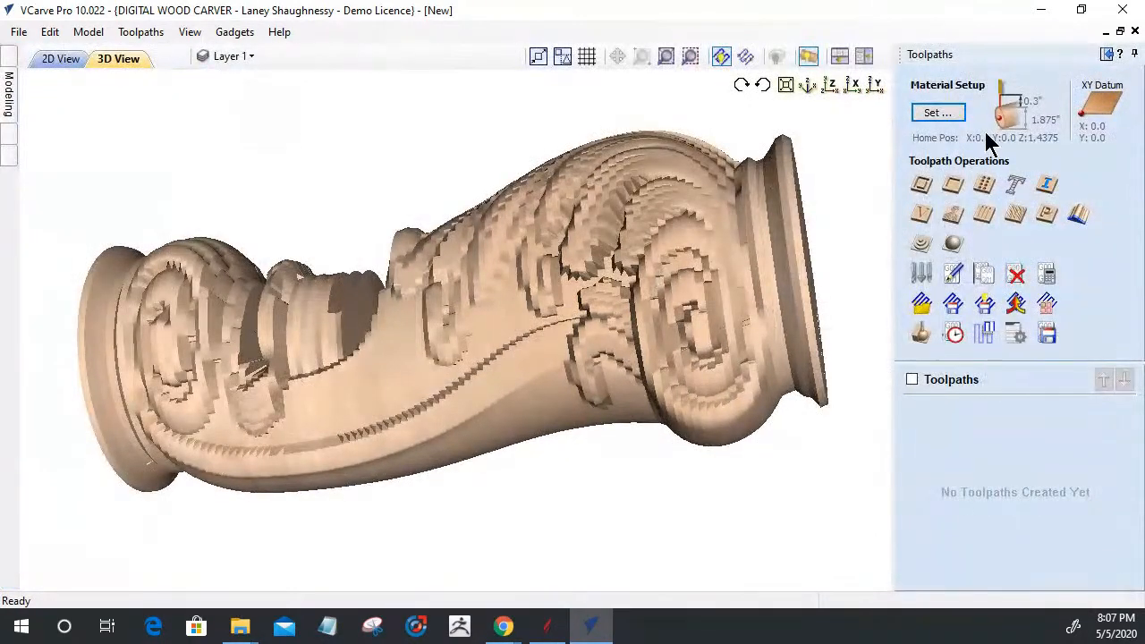
{"action": "left_click", "coordinate": [935, 116]}
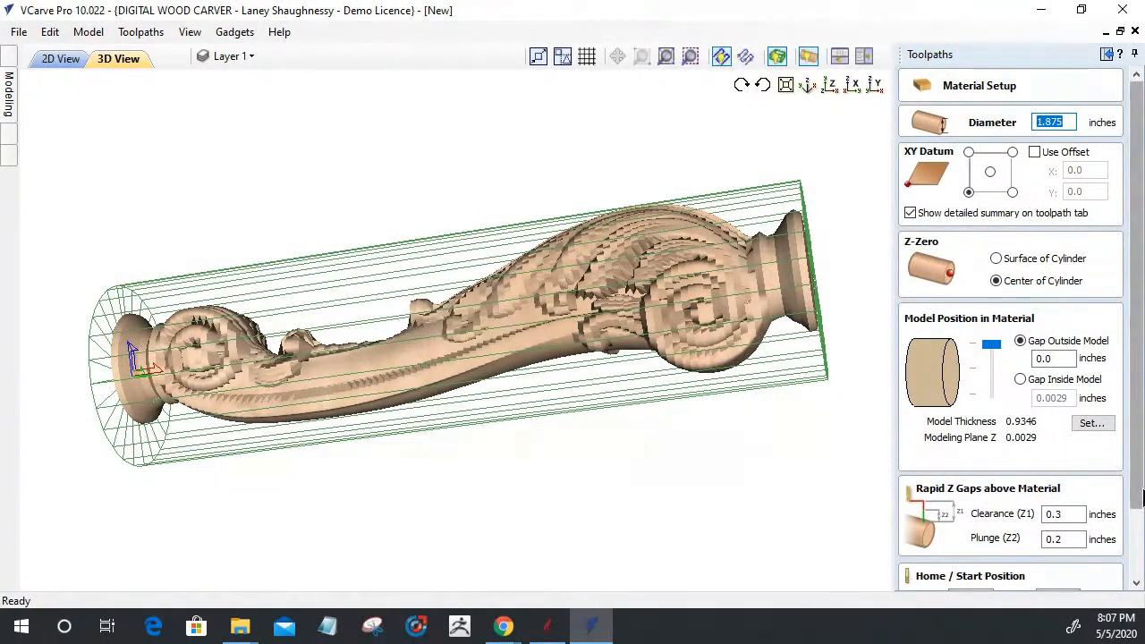
{"action": "scroll", "coordinate": [1139, 497], "scroll_direction": "down", "scroll_amount": 3}
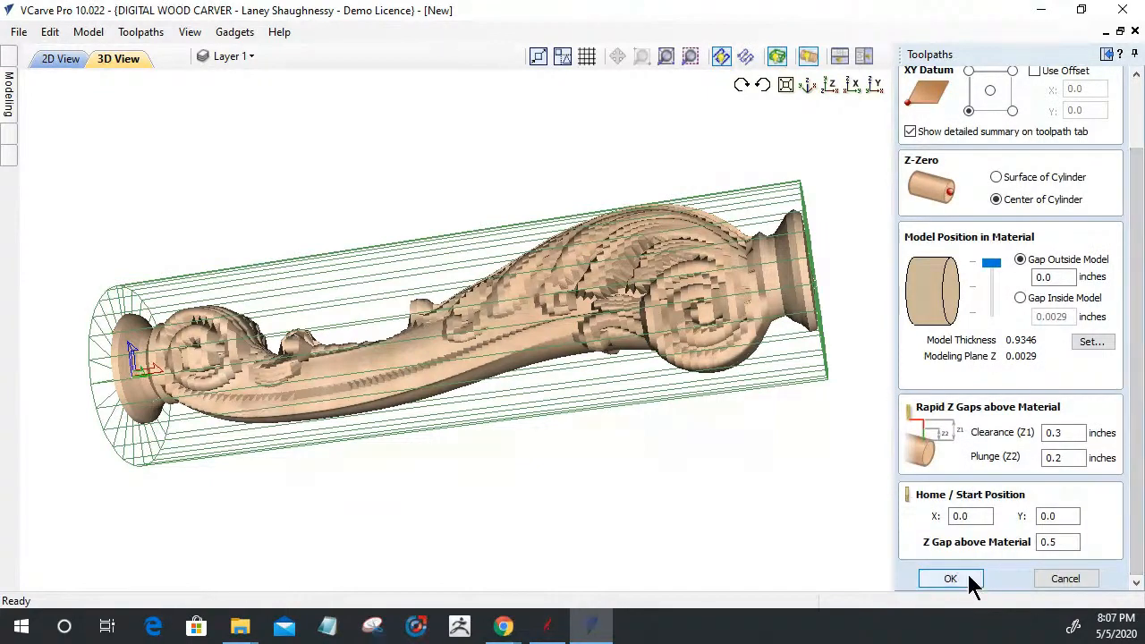
{"action": "left_click", "coordinate": [973, 582]}
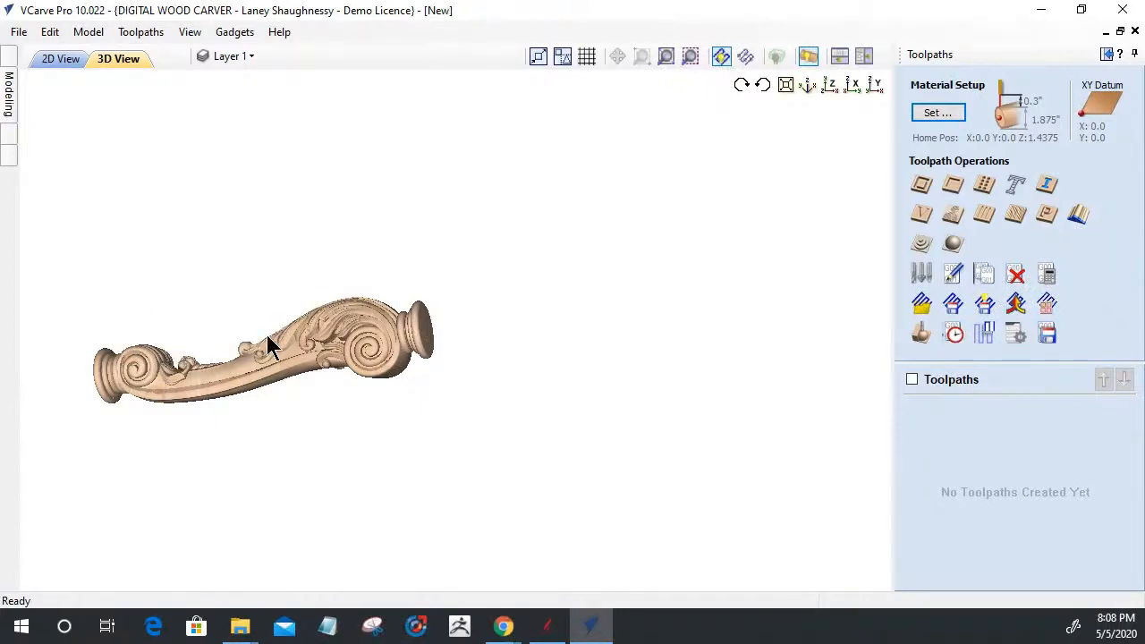
Step: Examine the wrapped 1-1 model from slightly different angles, and compare it with its flat, unwrapped form
{"action": "left_click_drag", "start_coordinate": [179, 367], "coordinate": [178, 367]}
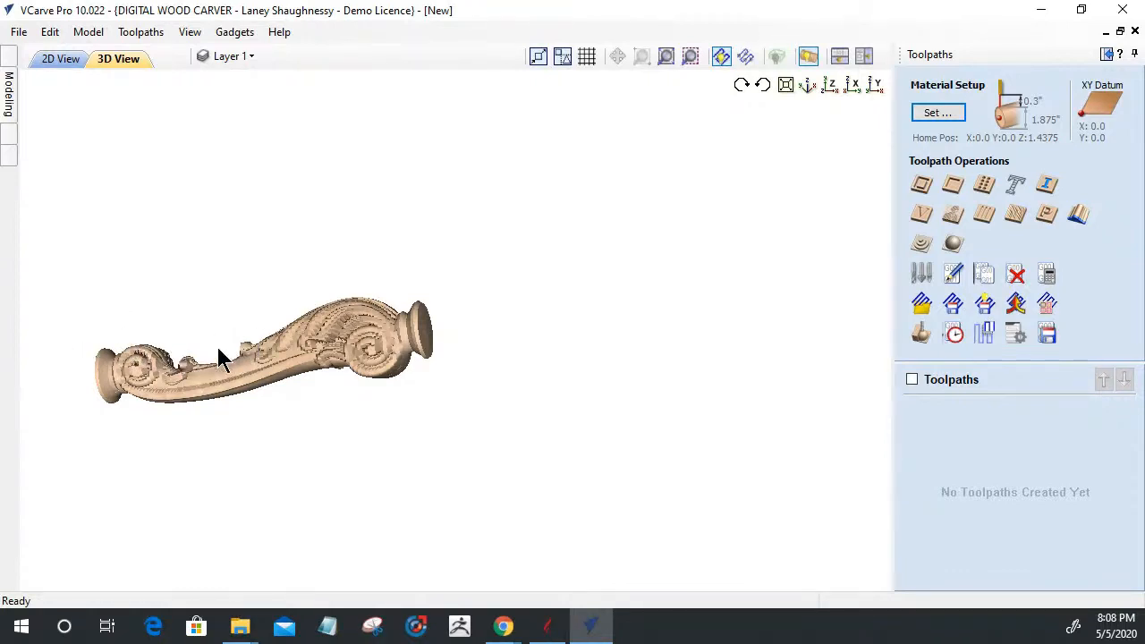
{"action": "left_click_drag", "start_coordinate": [450, 358], "coordinate": [454, 360]}
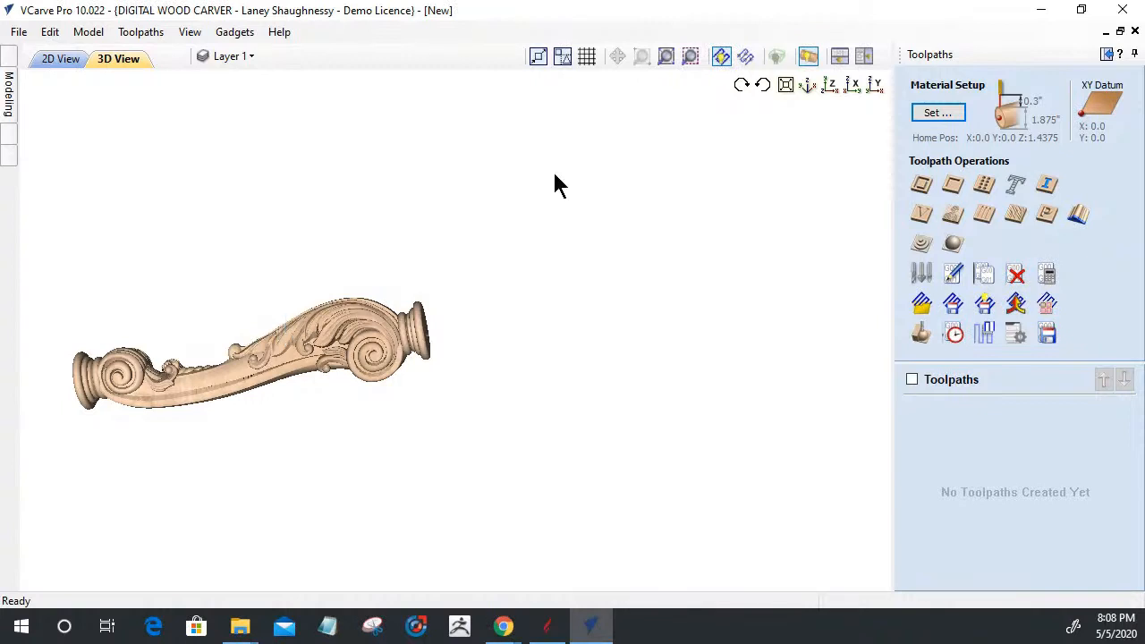
{"action": "left_click", "coordinate": [810, 61]}
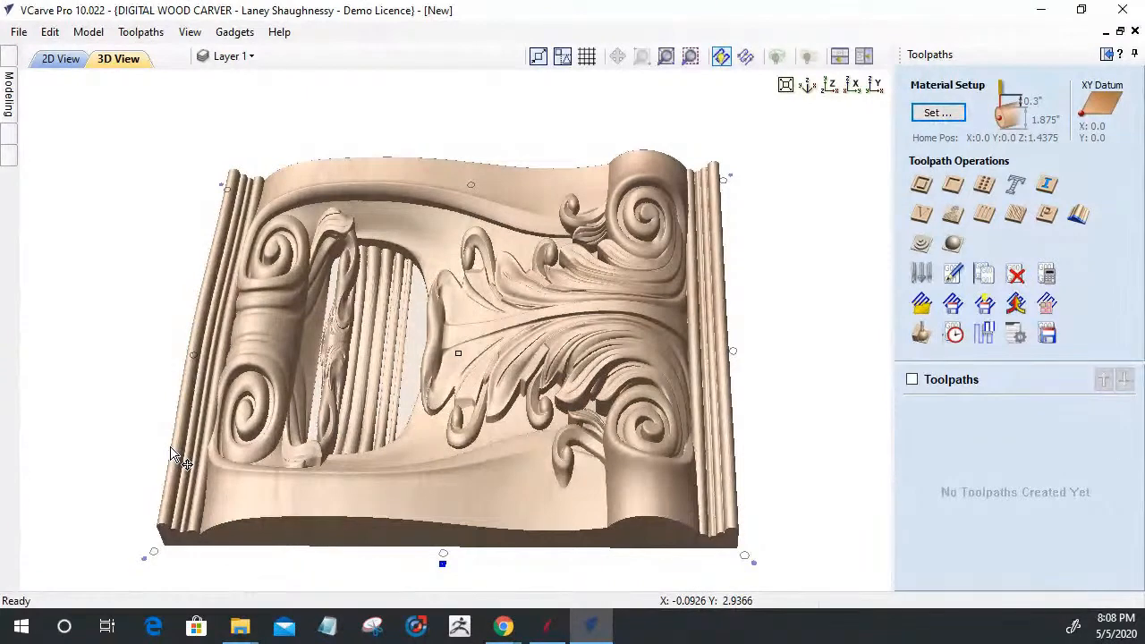
Step: Hide the 1-1 component in the 2D view so that the material is empty, and fit the material in view
{"action": "left_click", "coordinate": [61, 61]}
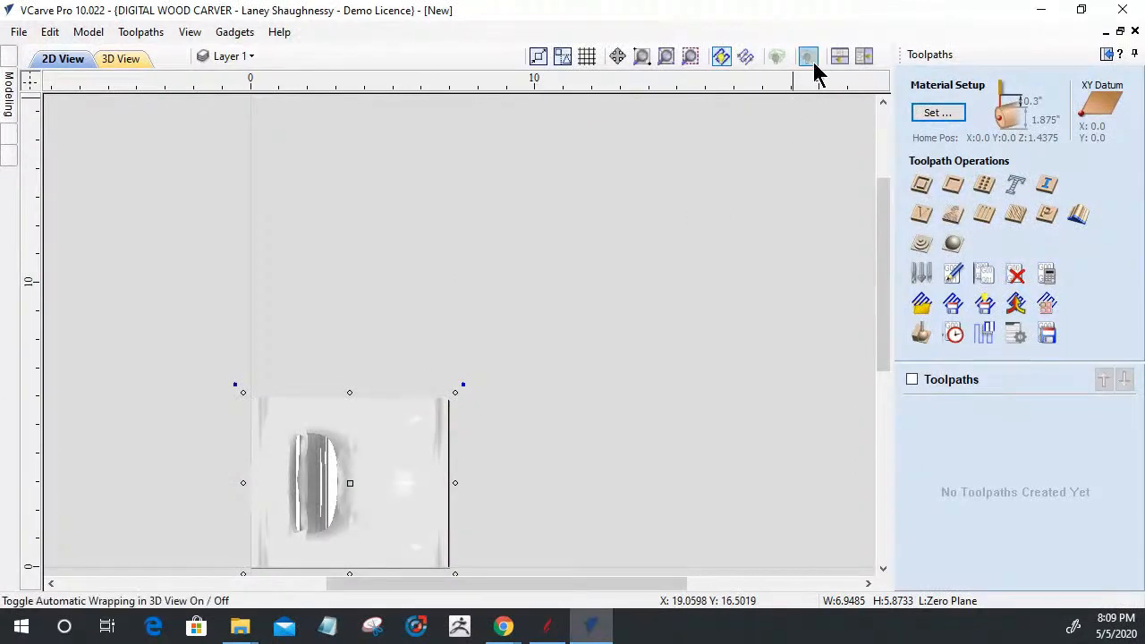
{"action": "left_click", "coordinate": [9, 99]}
{"action": "left_click", "coordinate": [64, 238]}
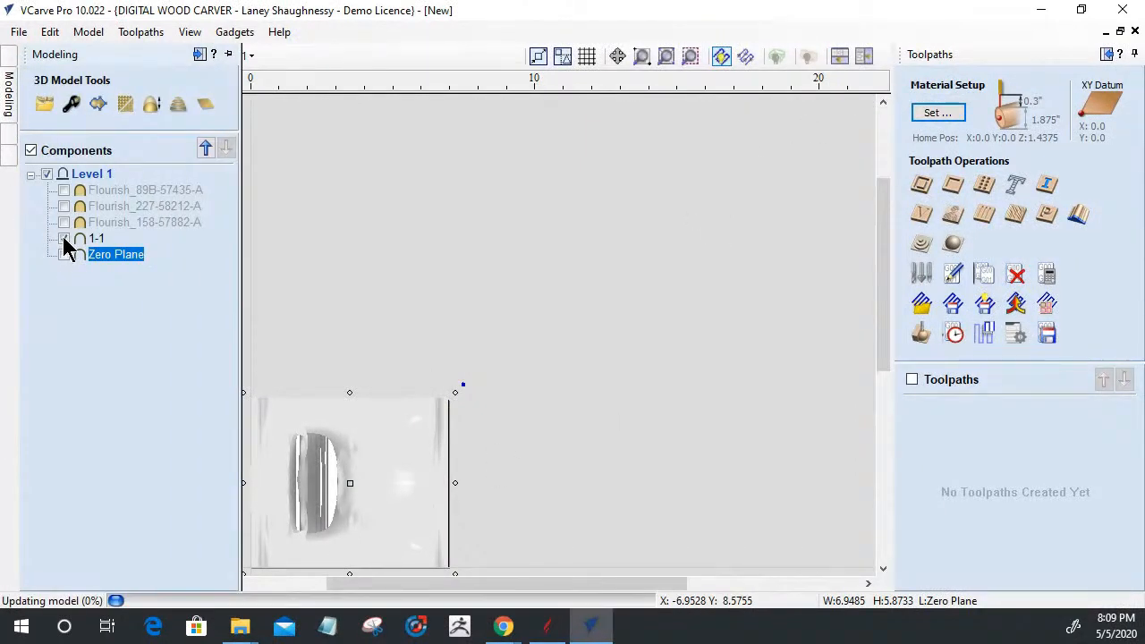
{"action": "left_click", "coordinate": [668, 56]}
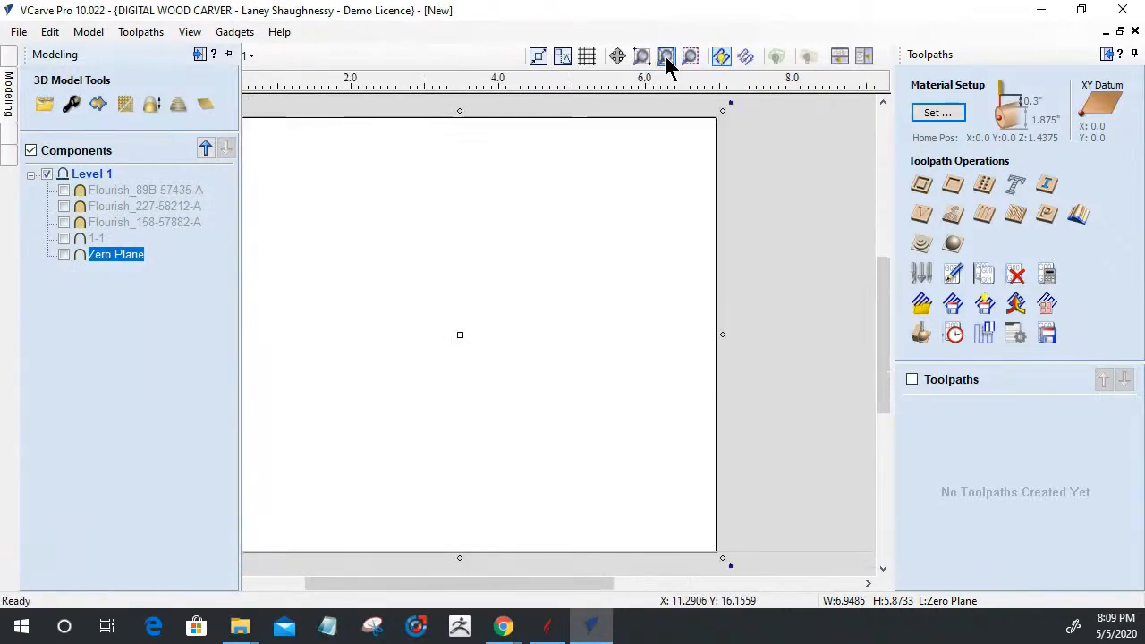
{"action": "left_click", "coordinate": [1109, 55]}
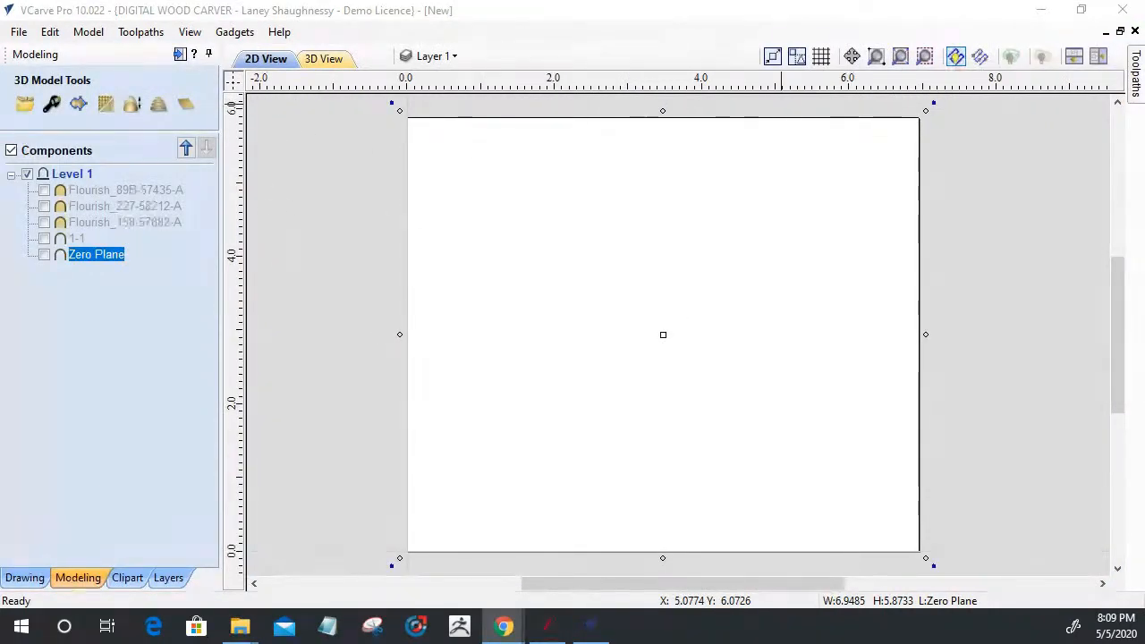
Step: Draw a five-point star with a 0.35-inch outer radius and 35 percent inner radius near the material's lower-left corner
{"action": "left_click", "coordinate": [11, 582]}
{"action": "left_click_drag", "start_coordinate": [213, 488], "coordinate": [208, 552]}
{"action": "left_click", "coordinate": [167, 555]}
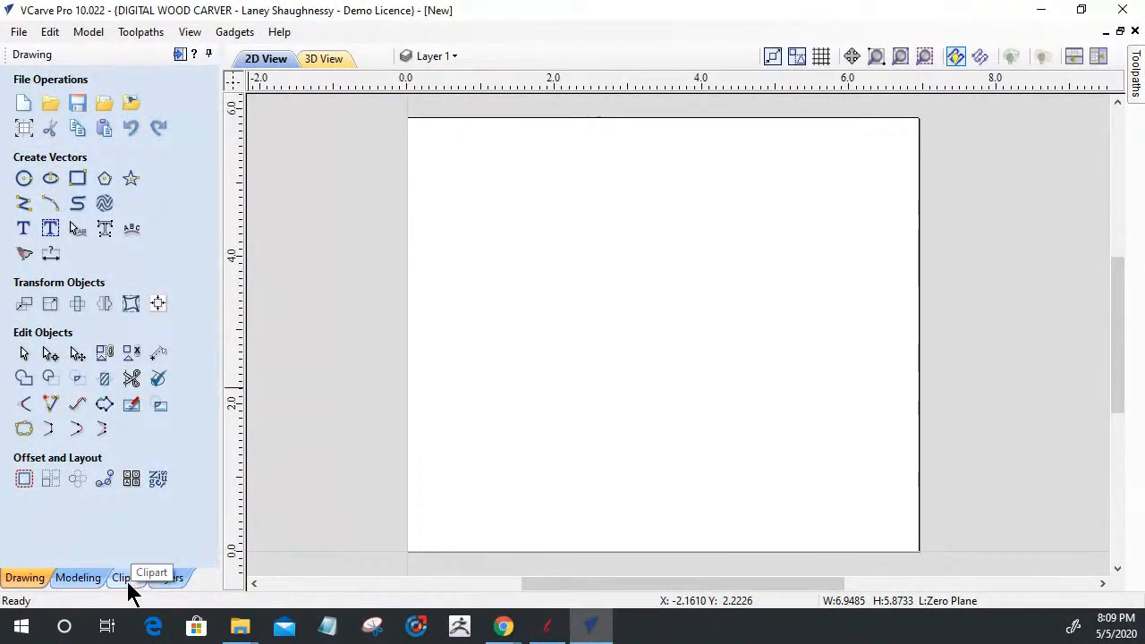
{"action": "left_click", "coordinate": [131, 178]}
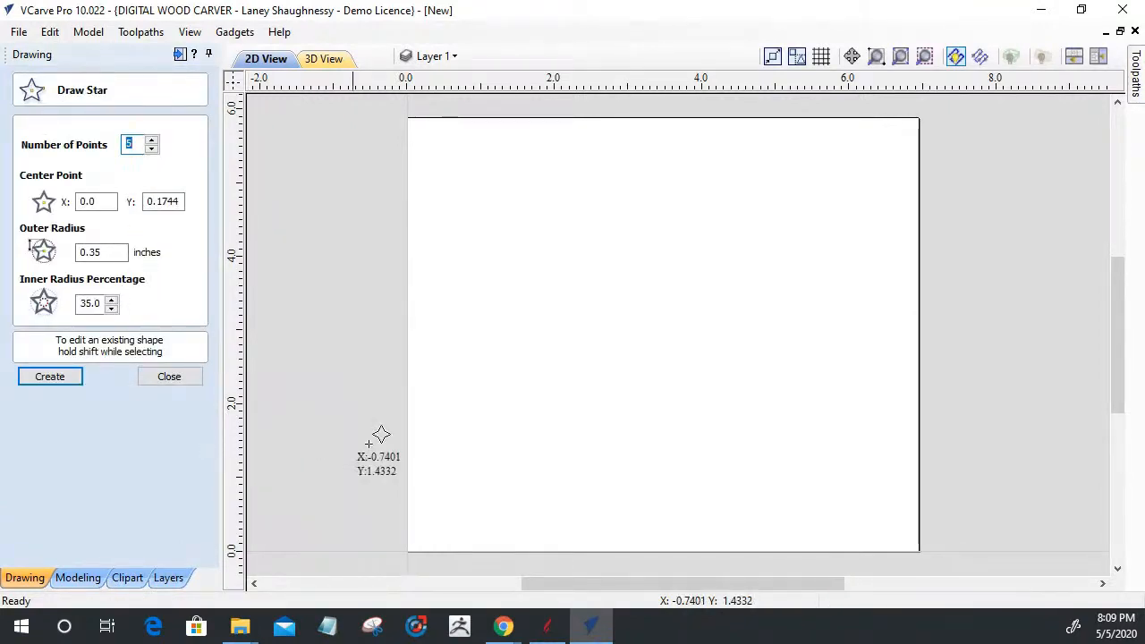
{"action": "left_click", "coordinate": [478, 501]}
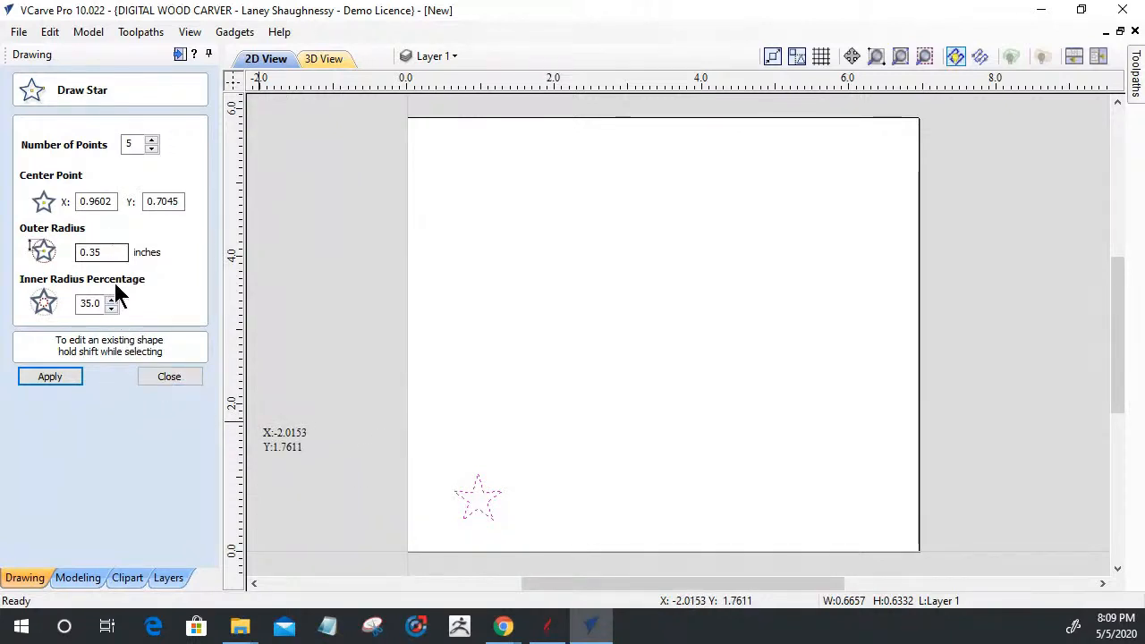
{"action": "scroll", "coordinate": [468, 517], "scroll_direction": "up", "scroll_amount": 5}
{"action": "scroll", "coordinate": [463, 519], "scroll_direction": "down", "scroll_amount": 3}
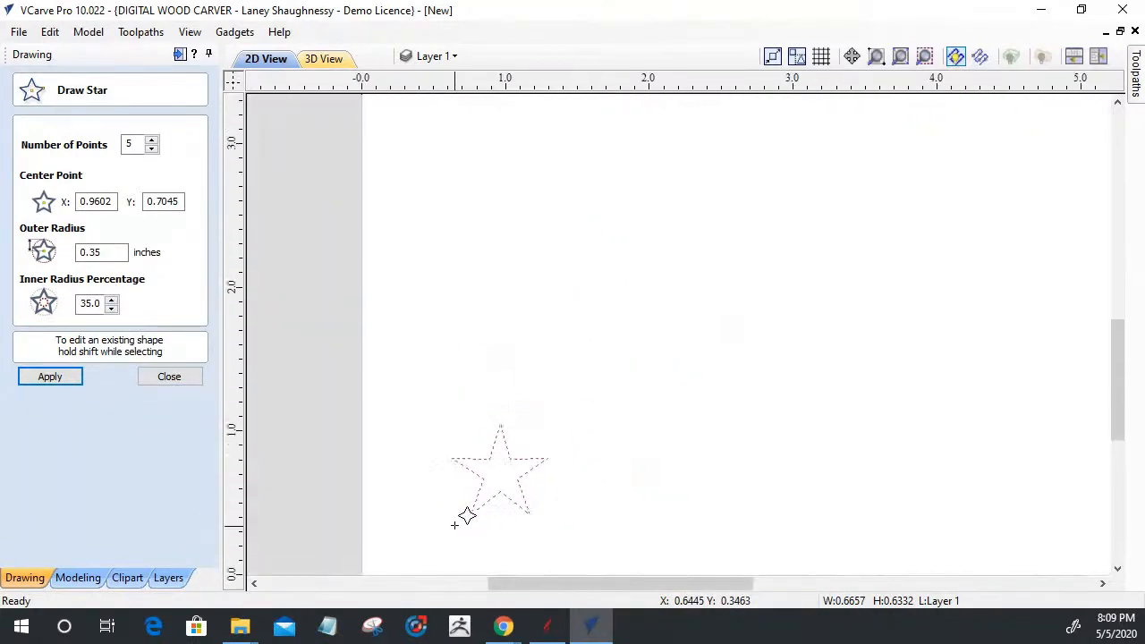
{"action": "left_click", "coordinate": [172, 378]}
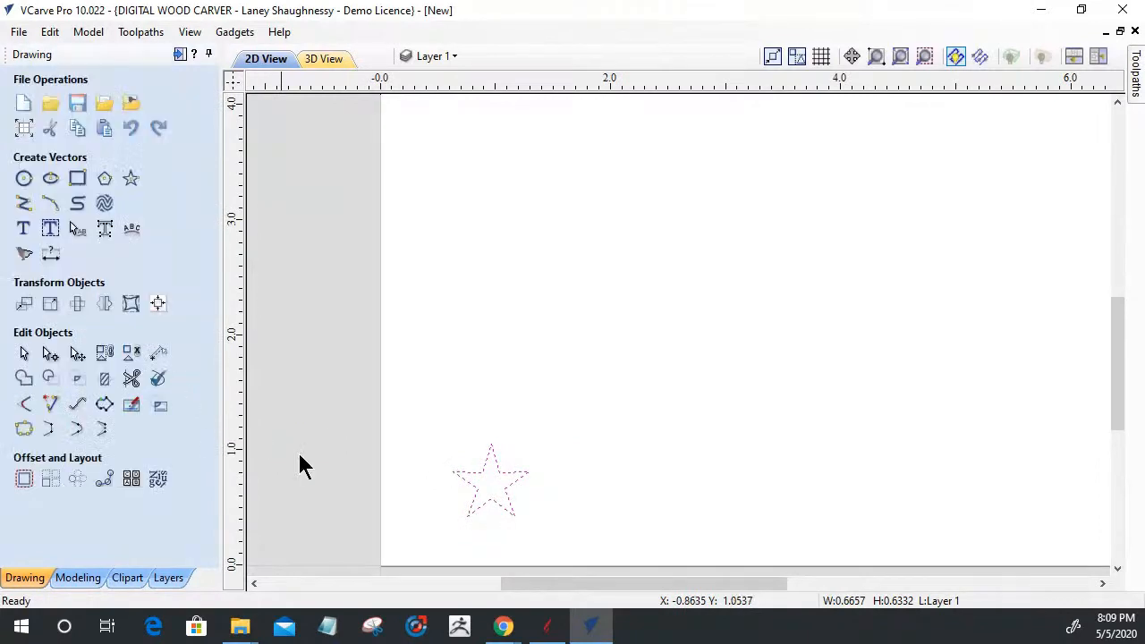
Step: Move the star closer to the material's lower-left corner, just inside its edges
{"action": "left_click", "coordinate": [485, 508]}
{"action": "scroll", "coordinate": [486, 496], "scroll_direction": "down", "scroll_amount": 3}
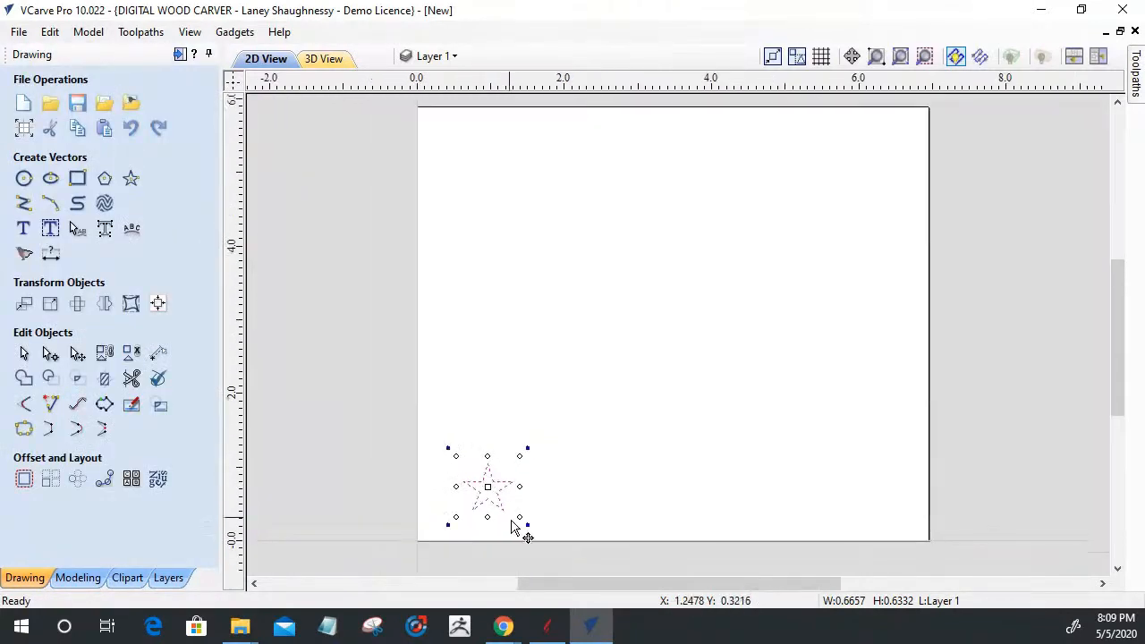
{"action": "left_click_drag", "start_coordinate": [507, 486], "coordinate": [463, 506]}
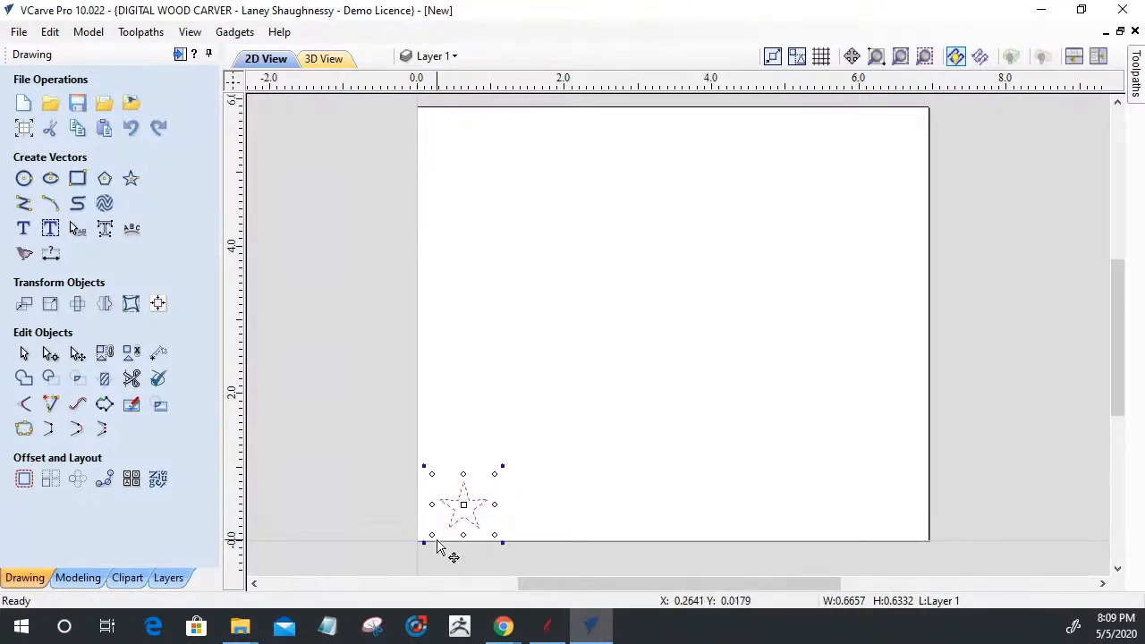
Step: Array copy the star into 12 rows and 6 columns with a 0.375-inch X gap and no Y gap
{"action": "left_click", "coordinate": [50, 479]}
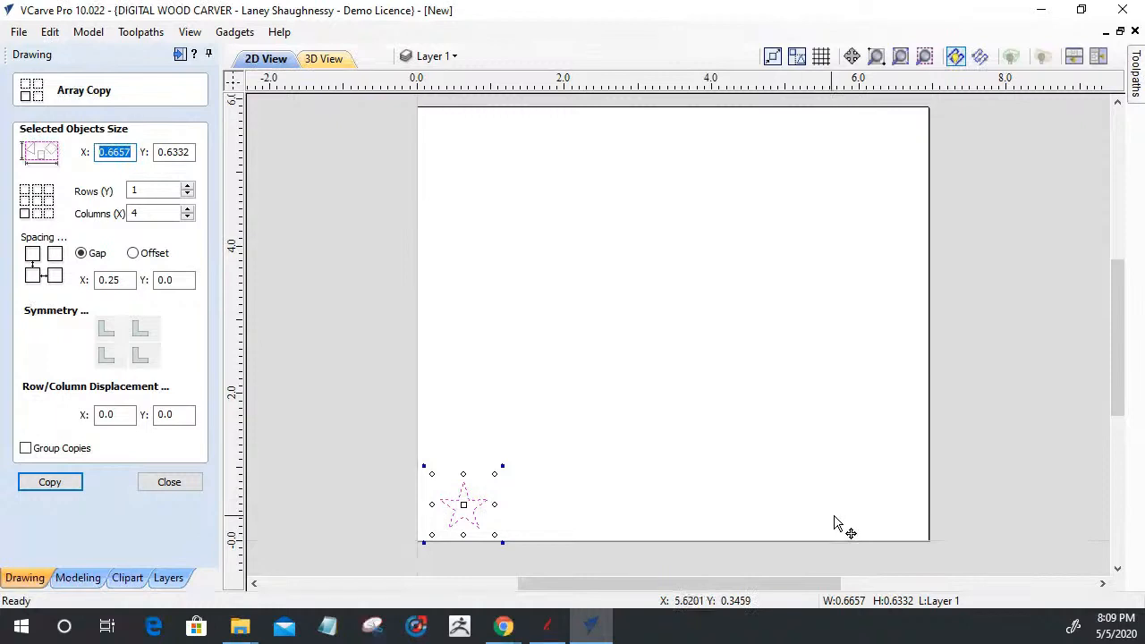
{"action": "double_click", "coordinate": [139, 213]}
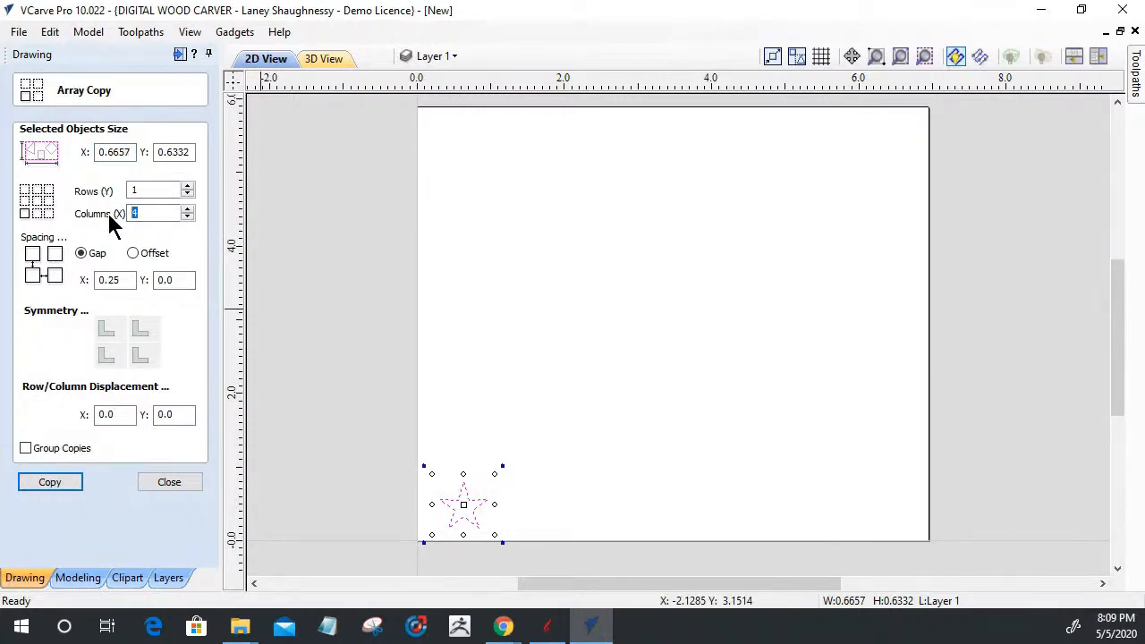
{"action": "type", "text": "6"}
{"action": "double_click", "coordinate": [157, 189]}
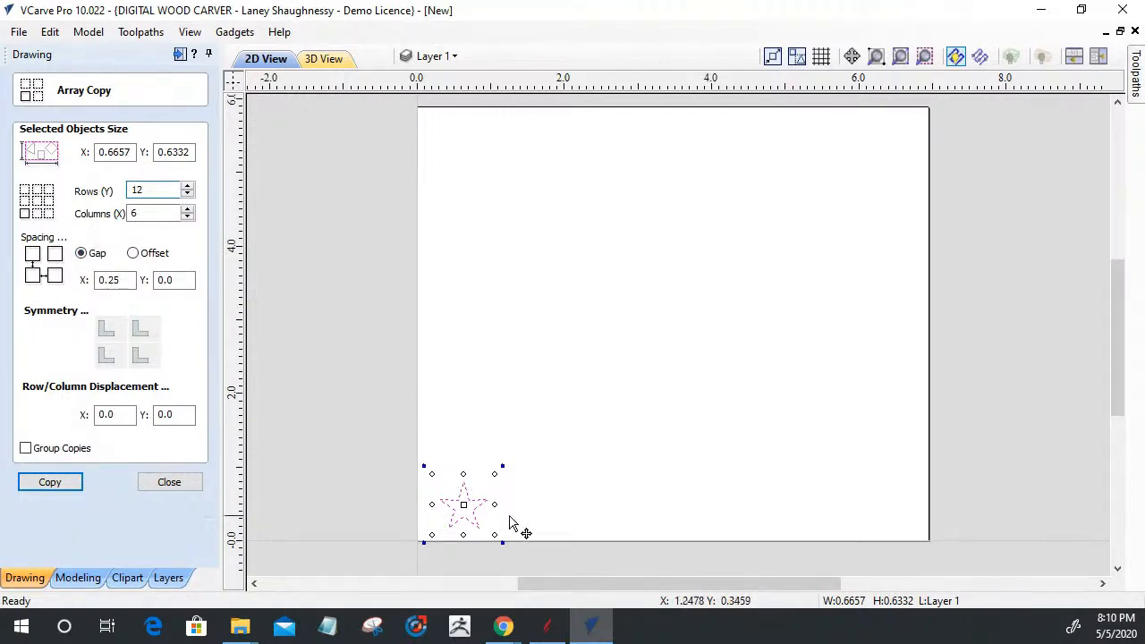
{"action": "double_click", "coordinate": [104, 281]}
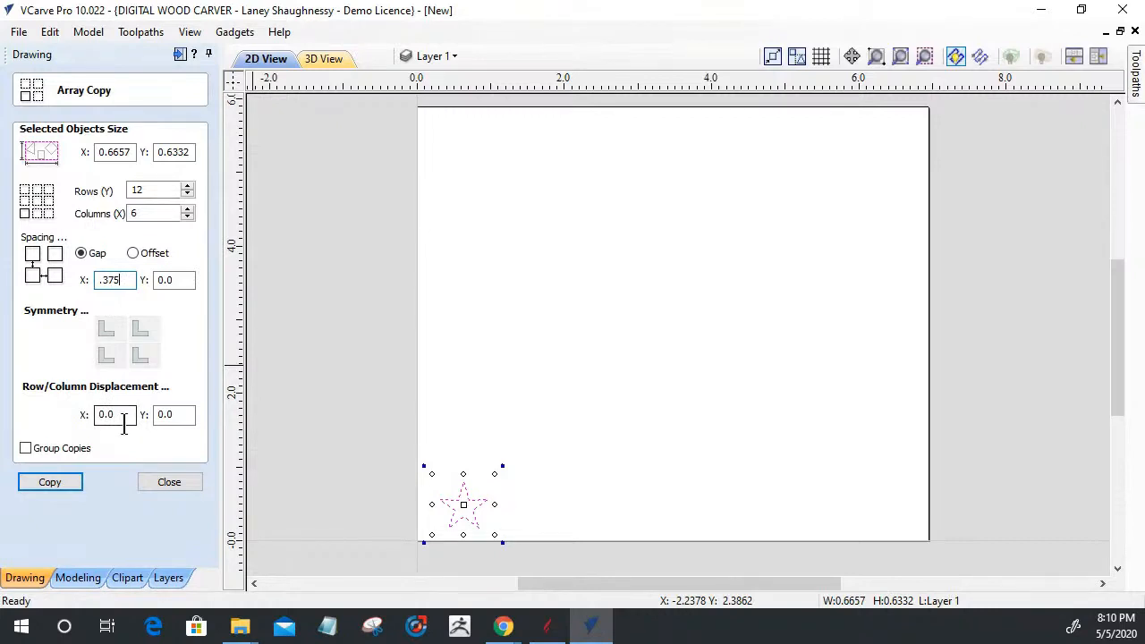
{"action": "left_click", "coordinate": [59, 491]}
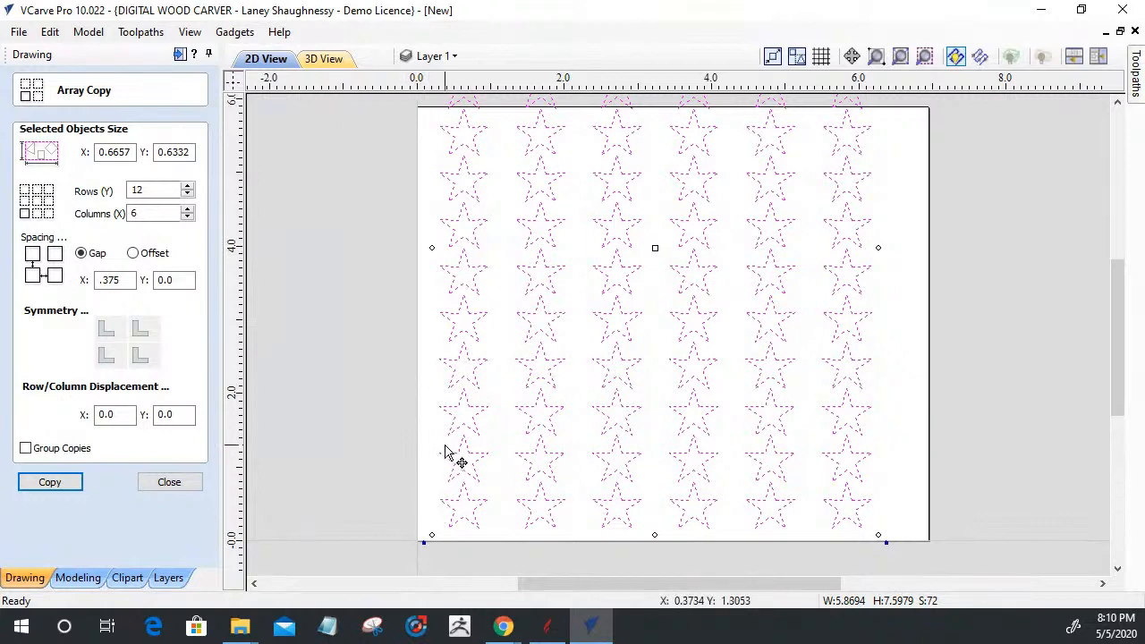
Step: Try the star array with a 0.1875-inch X displacement between rows, and undo the copies
{"action": "left_click_drag", "start_coordinate": [116, 415], "coordinate": [96, 417]}
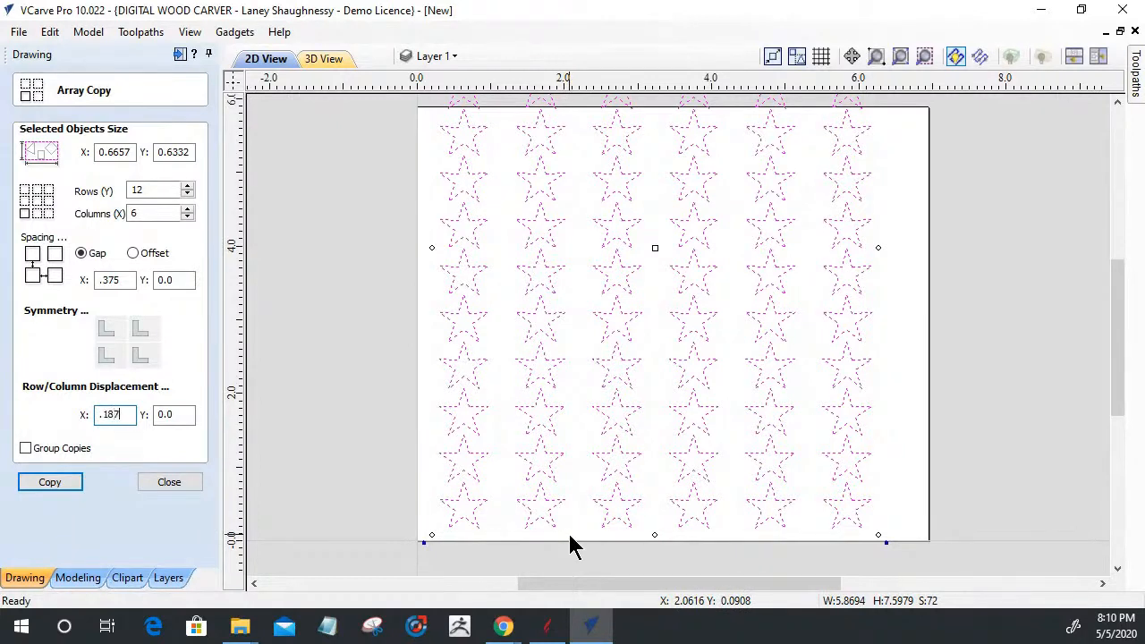
{"action": "left_click", "coordinate": [44, 486]}
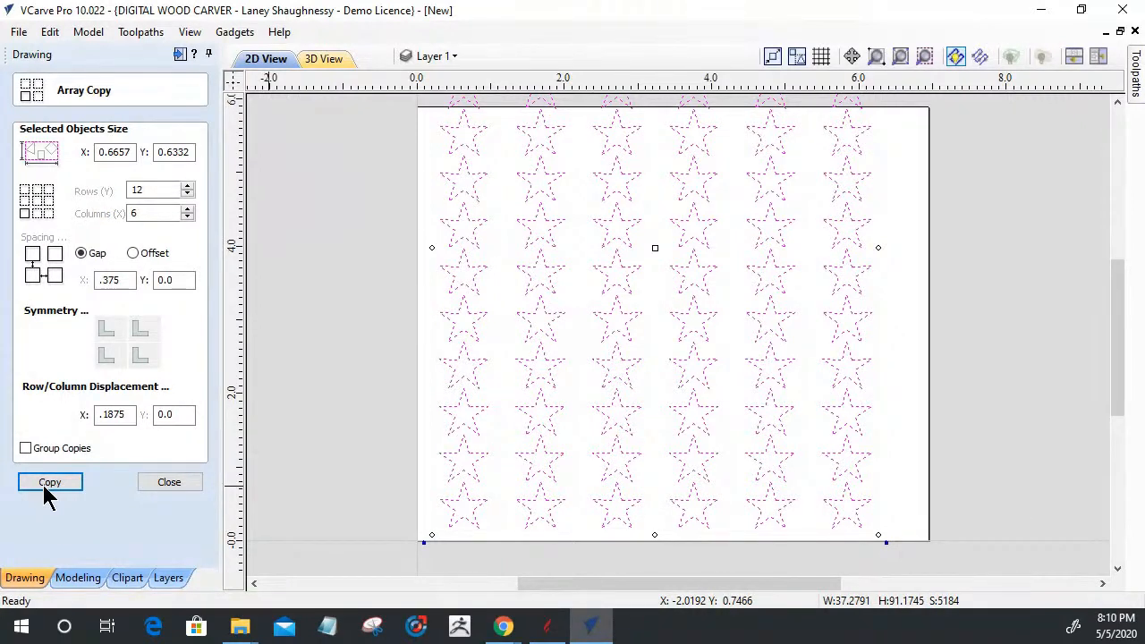
{"action": "key", "text": "ctrl+z"}
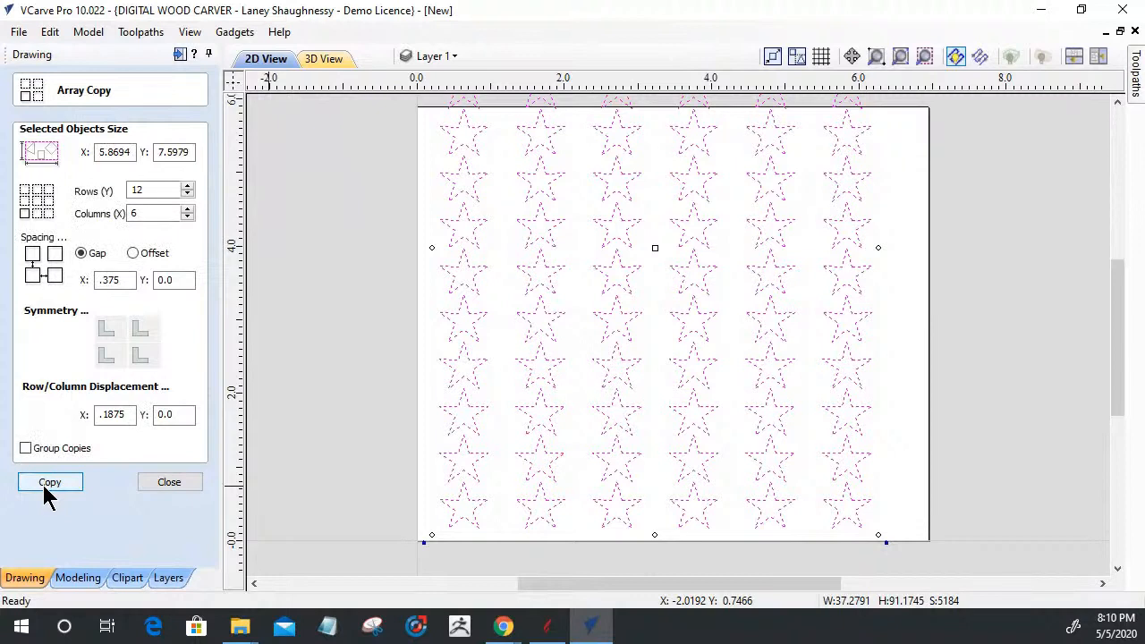
{"action": "left_click", "coordinate": [49, 483]}
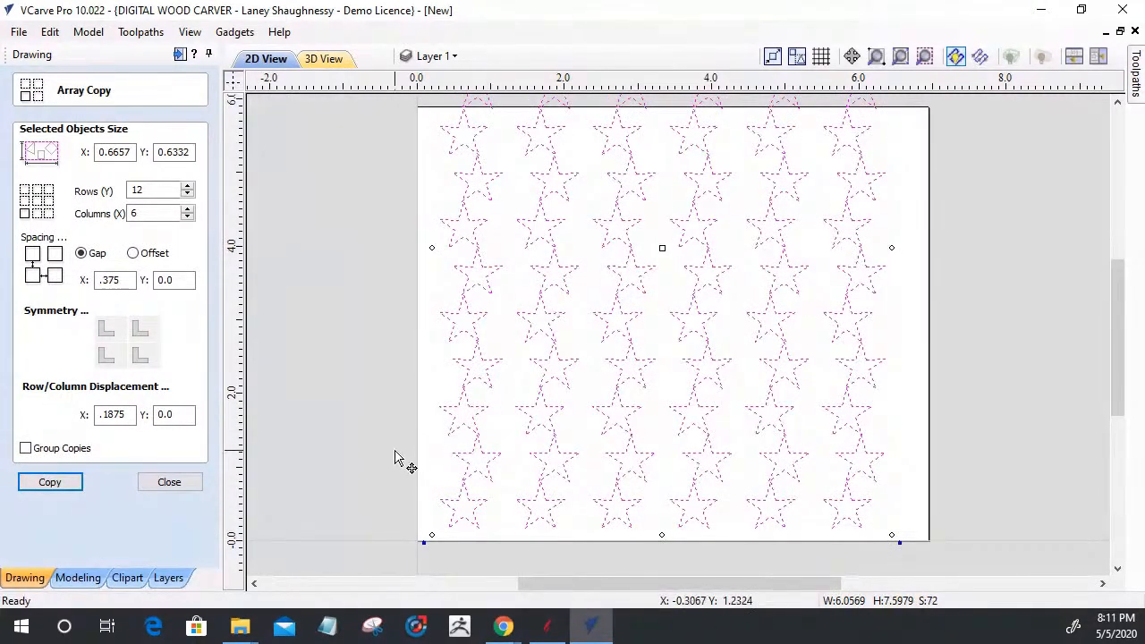
{"action": "key", "text": "ctrl+z"}
Step: Array copy the single star again in 12 rows and 6 columns with a 0.375-inch X row displacement
{"action": "left_click_drag", "start_coordinate": [133, 414], "coordinate": [58, 421]}
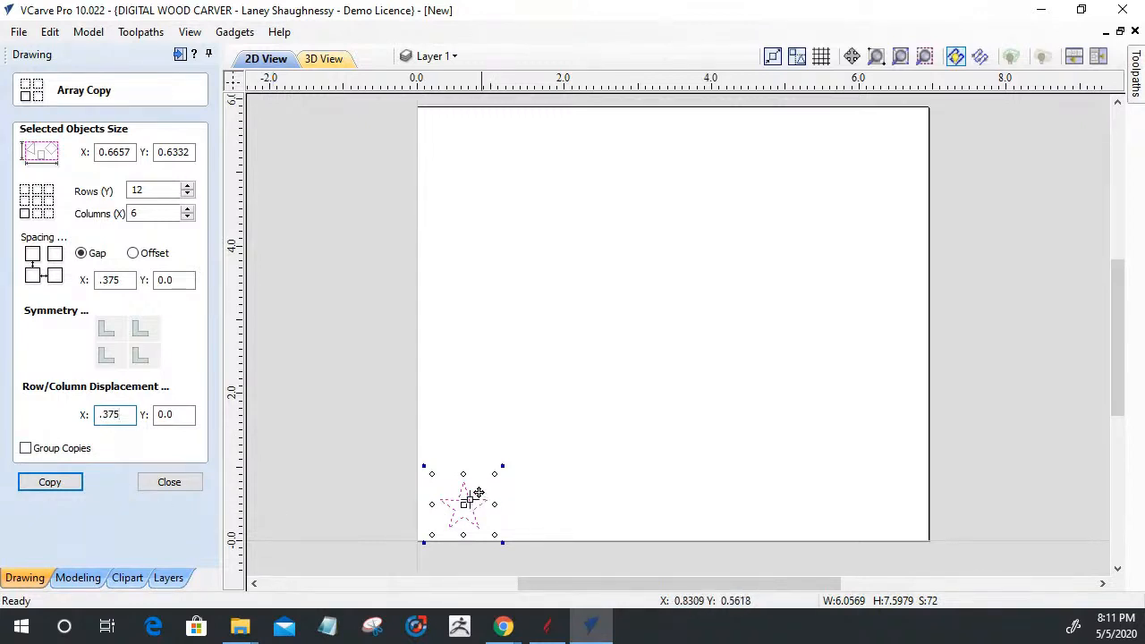
{"action": "scroll", "coordinate": [446, 503], "scroll_direction": "up", "scroll_amount": 3}
{"action": "scroll", "coordinate": [447, 503], "scroll_direction": "down", "scroll_amount": 3}
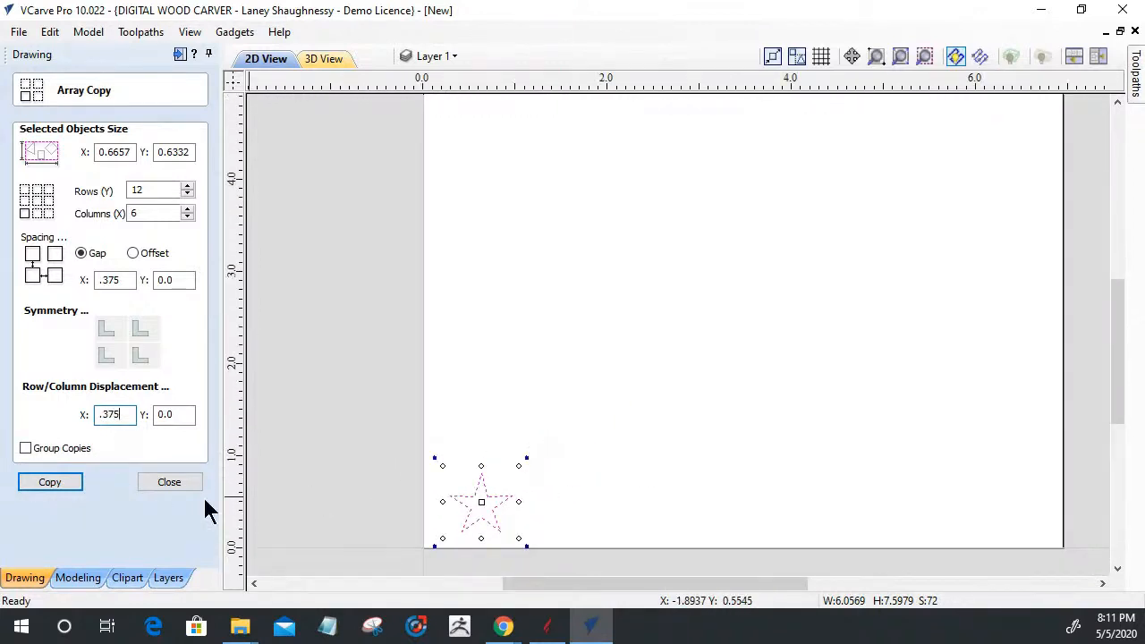
{"action": "left_click", "coordinate": [63, 489]}
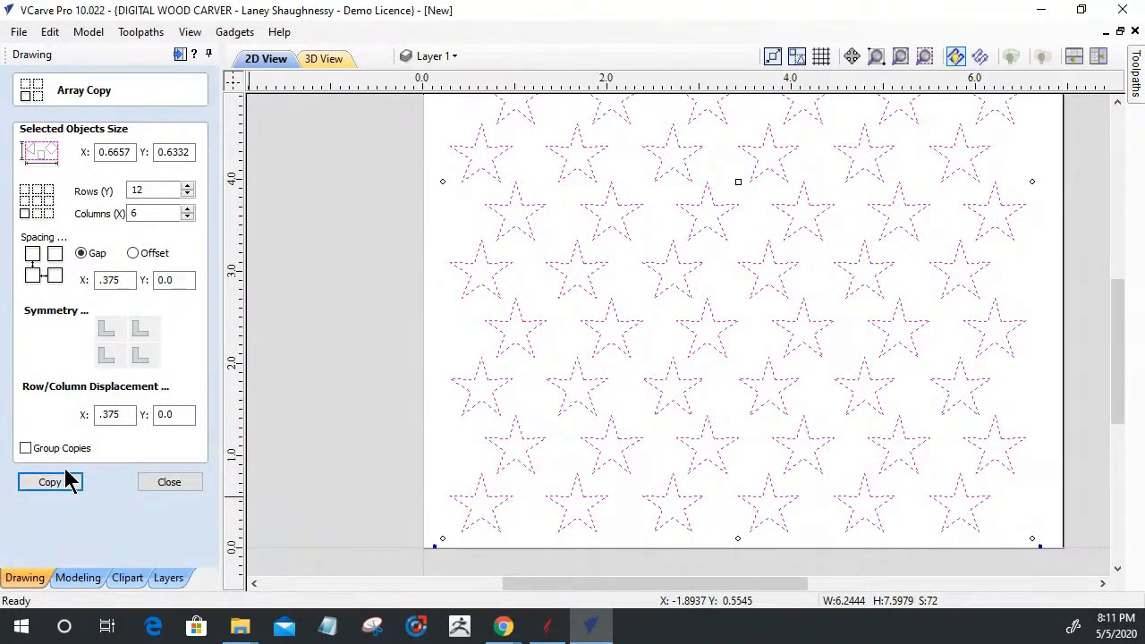
Step: Close the array tool and delete the three rows of stars lying above the material's upper edge
{"action": "scroll", "coordinate": [618, 407], "scroll_direction": "down", "scroll_amount": 3}
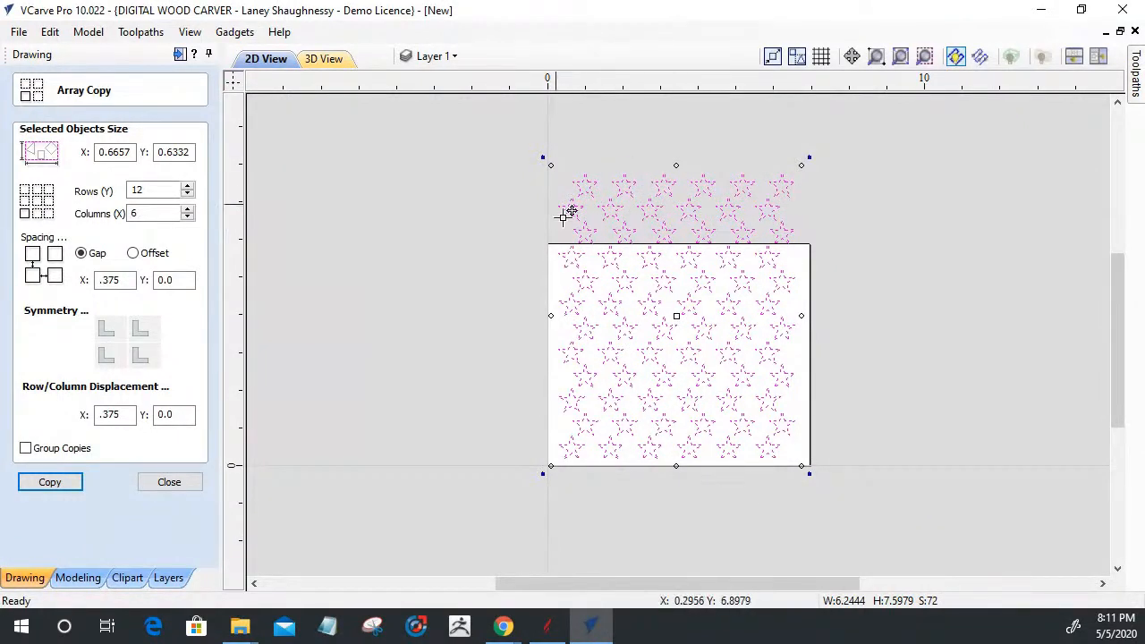
{"action": "left_click", "coordinate": [170, 482]}
{"action": "left_click_drag", "start_coordinate": [472, 134], "coordinate": [836, 259]}
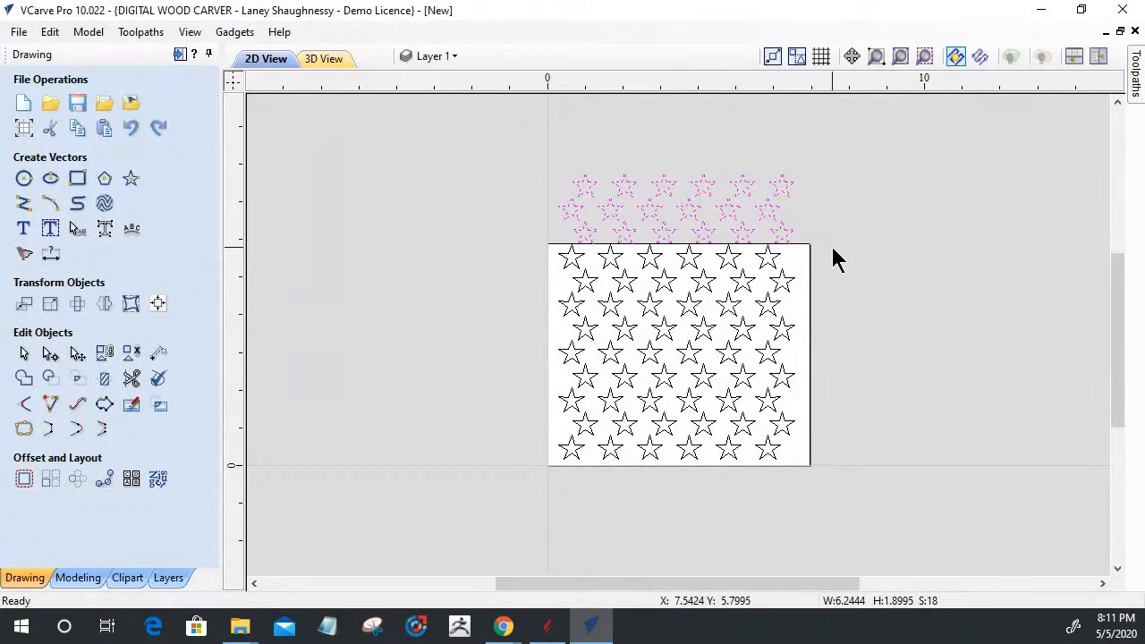
{"action": "key", "text": "Delete"}
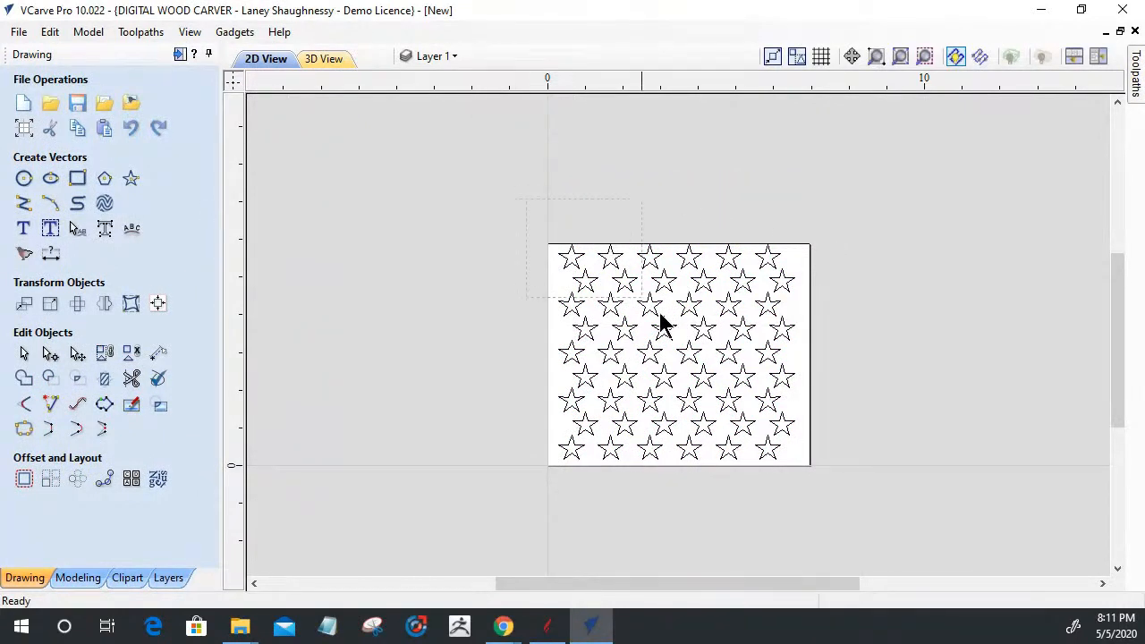
Step: Center all the remaining stars in the material both horizontally and vertically, and check their spacing from its edges
{"action": "key", "text": "ctrl+a"}
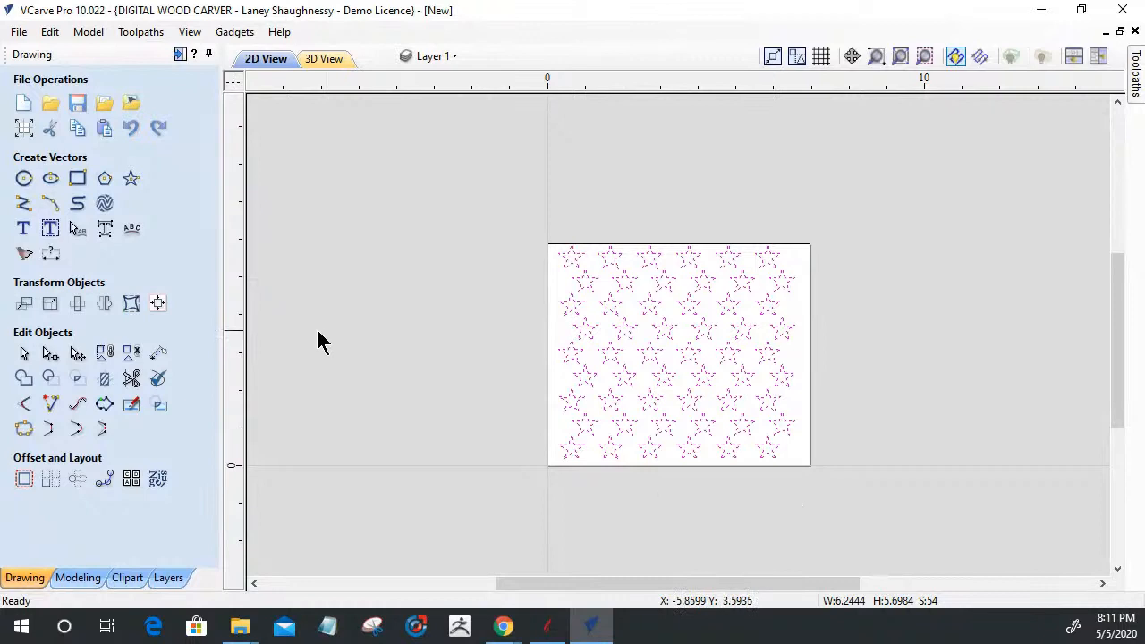
{"action": "left_click", "coordinate": [157, 303]}
{"action": "left_click", "coordinate": [103, 140]}
{"action": "left_click", "coordinate": [472, 532]}
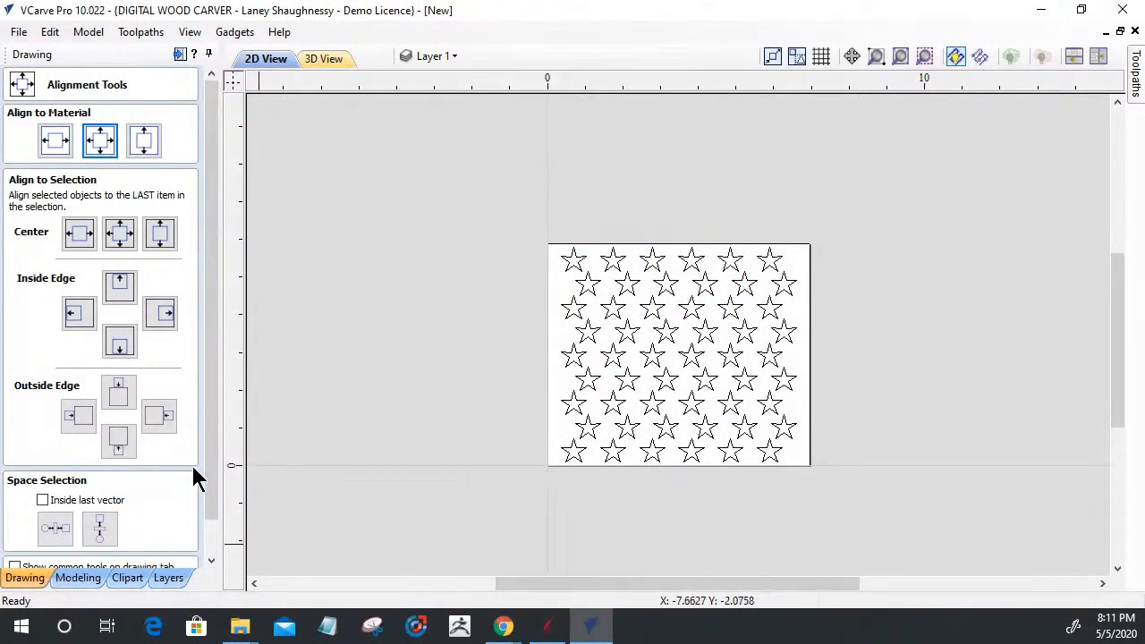
{"action": "left_click_drag", "start_coordinate": [207, 453], "coordinate": [217, 541]}
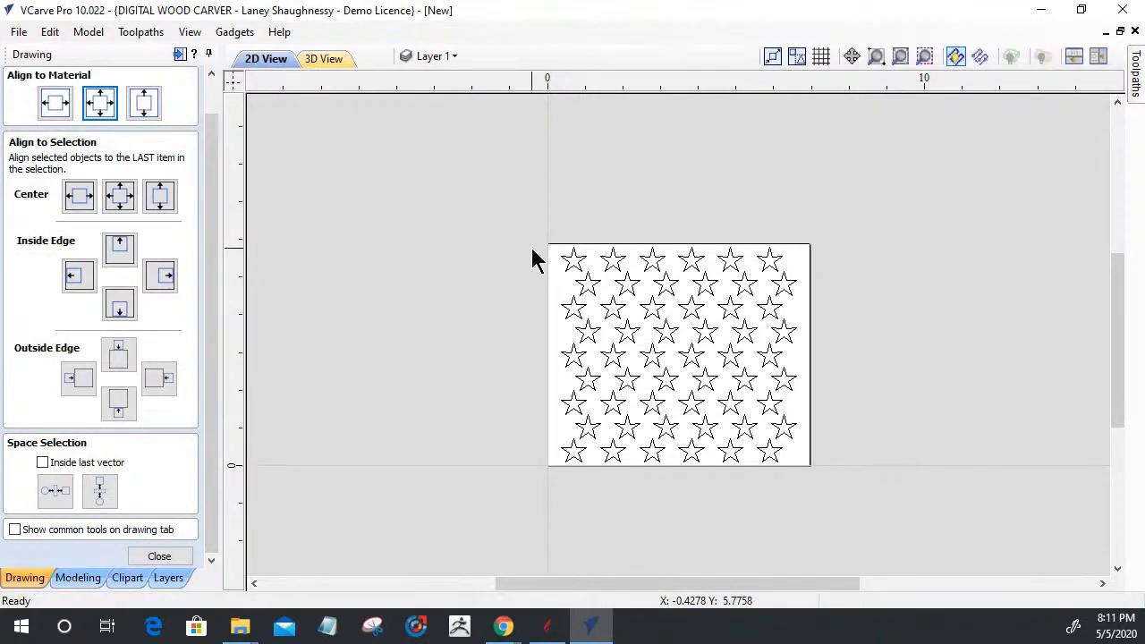
{"action": "scroll", "coordinate": [572, 273], "scroll_direction": "up", "scroll_amount": 5}
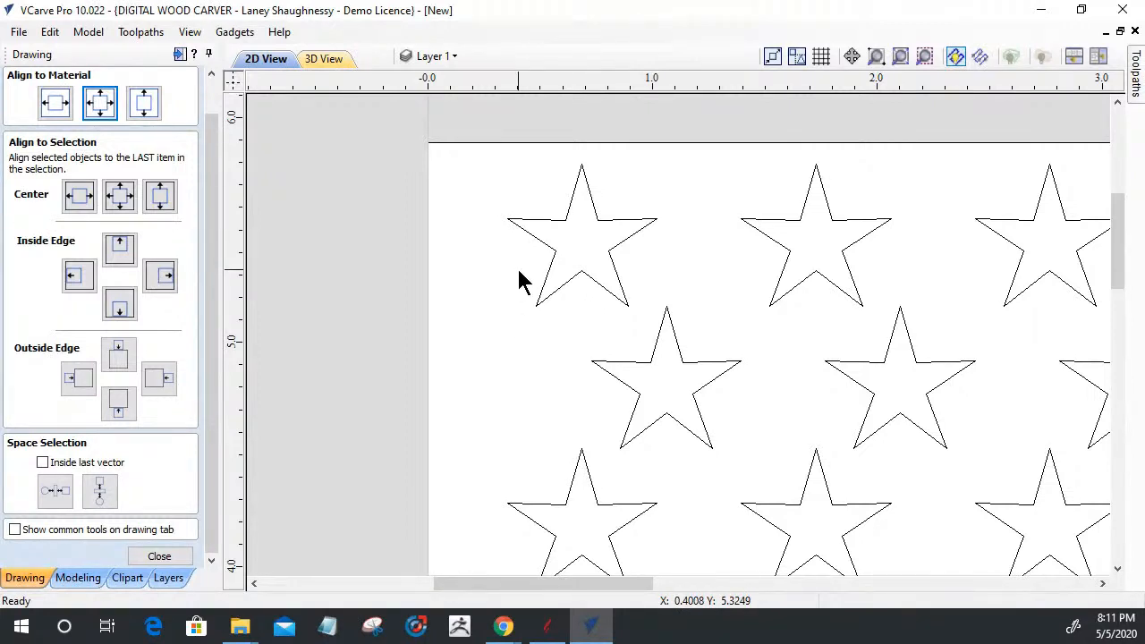
{"action": "scroll", "coordinate": [474, 179], "scroll_direction": "down", "scroll_amount": 5}
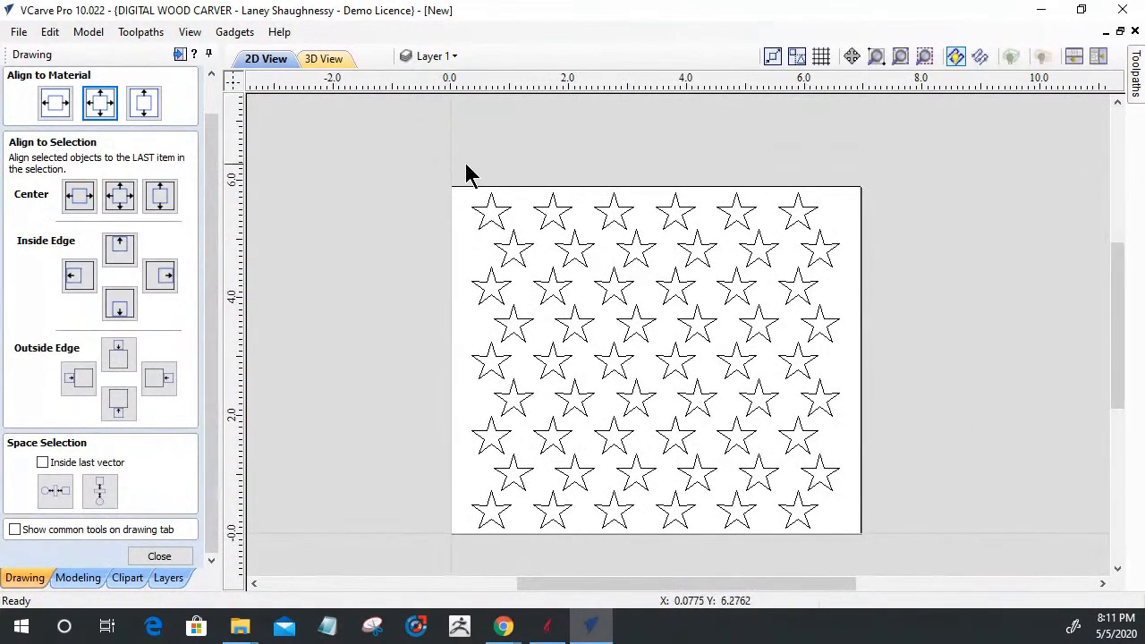
{"action": "left_click", "coordinate": [172, 555]}
Step: Draw a square-cornered border rectangle along the material's edges, about 6.95 by 5.89 inches
{"action": "left_click", "coordinate": [78, 178]}
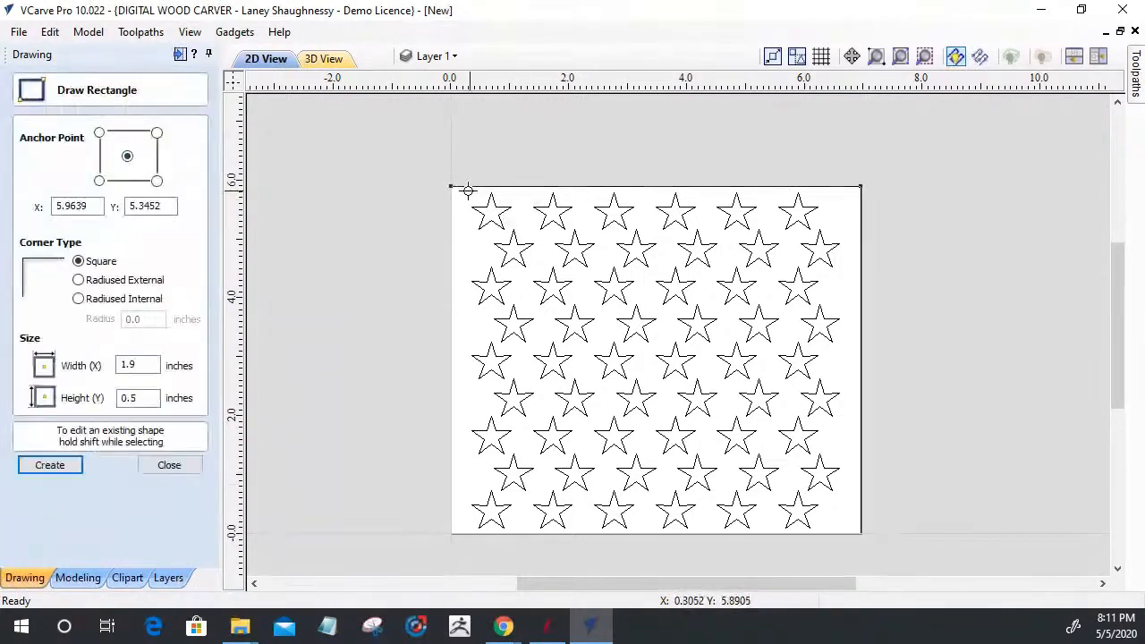
{"action": "left_click_drag", "start_coordinate": [450, 187], "coordinate": [860, 533]}
{"action": "left_click", "coordinate": [179, 472]}
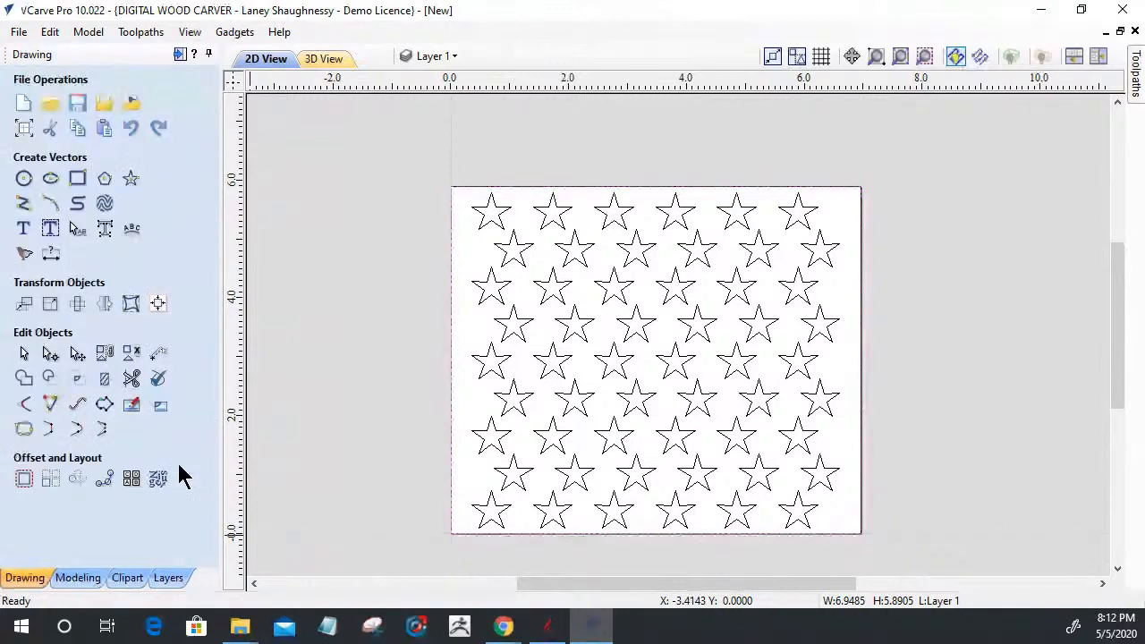
Step: Select all the stars without the border and start a V-Carve toolpath with a flat depth of 0.03125 inches
{"action": "left_click", "coordinate": [179, 54]}
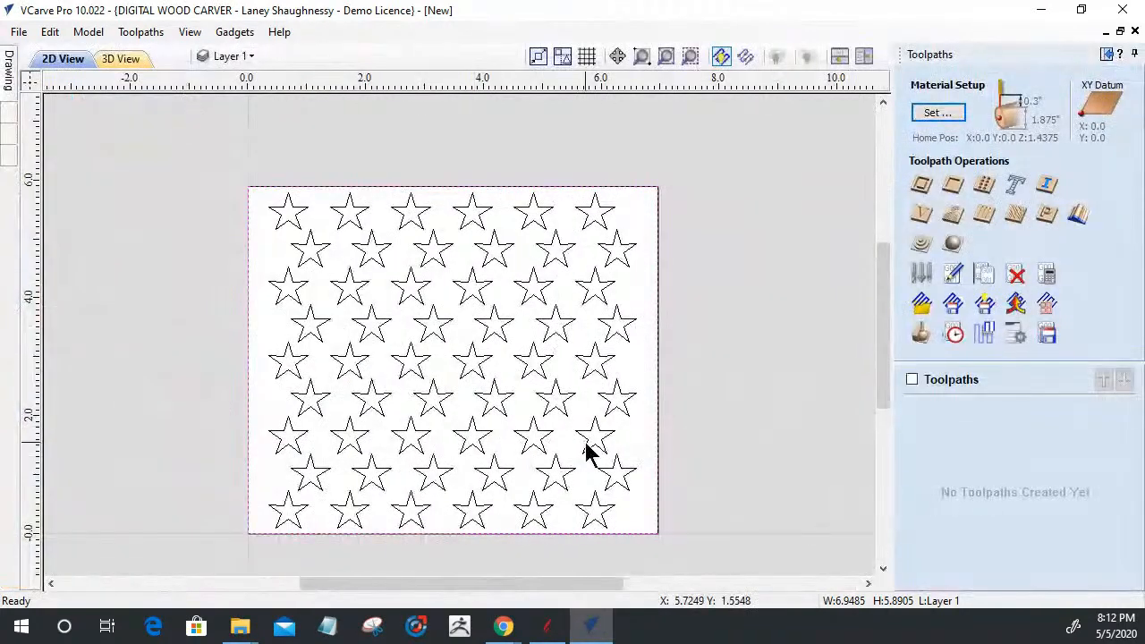
{"action": "left_click_drag", "start_coordinate": [241, 193], "coordinate": [647, 577]}
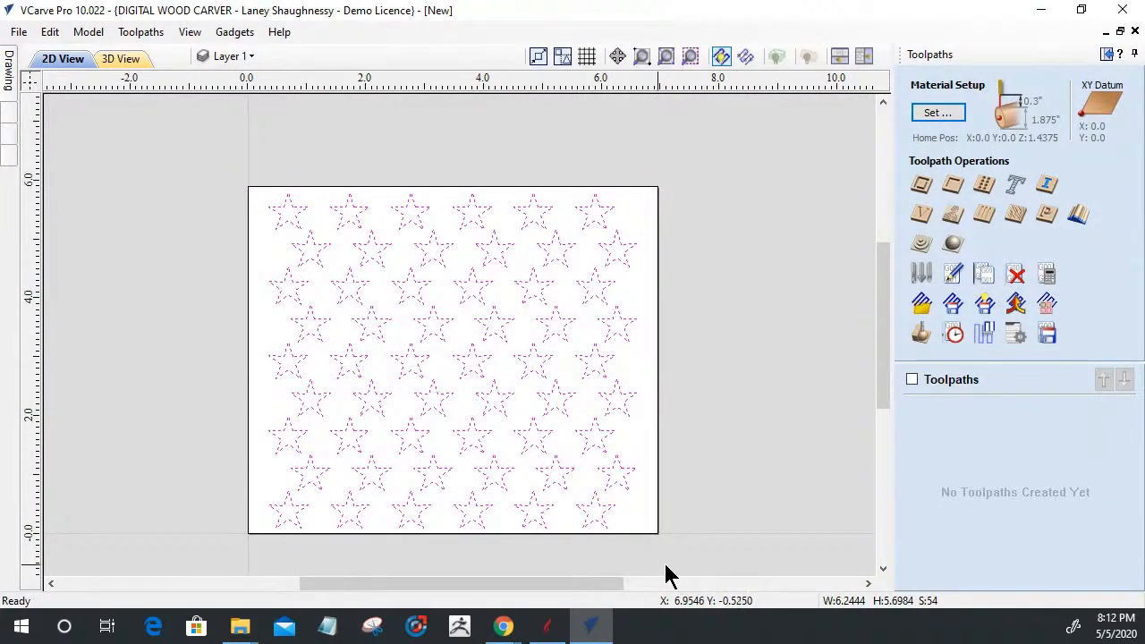
{"action": "left_click", "coordinate": [922, 214]}
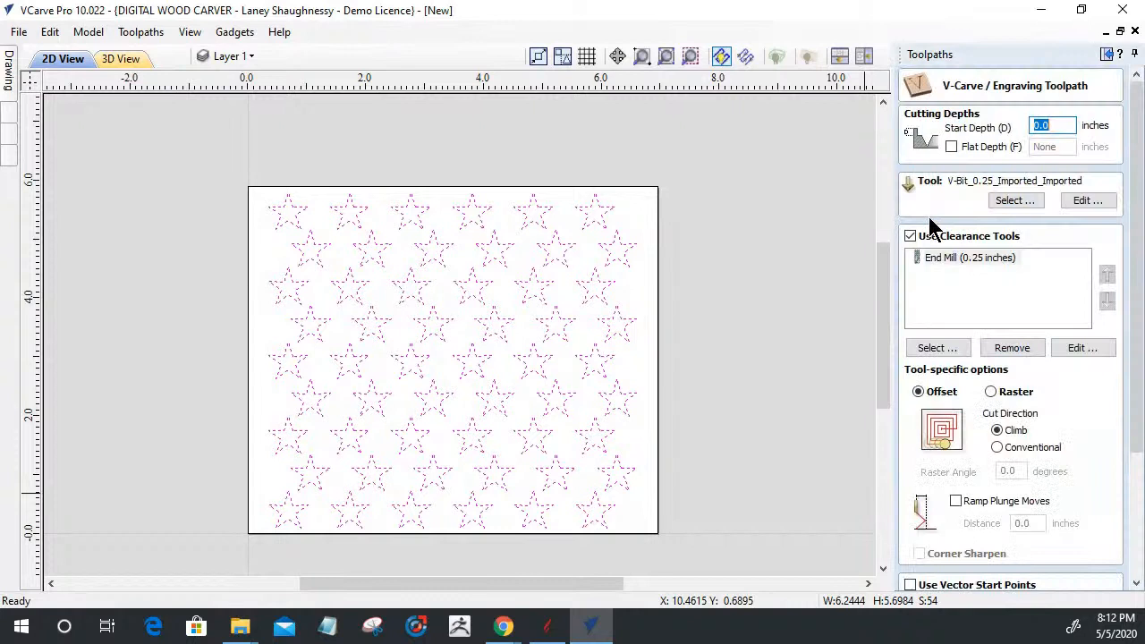
{"action": "left_click", "coordinate": [951, 146]}
{"action": "left_click", "coordinate": [1042, 147]}
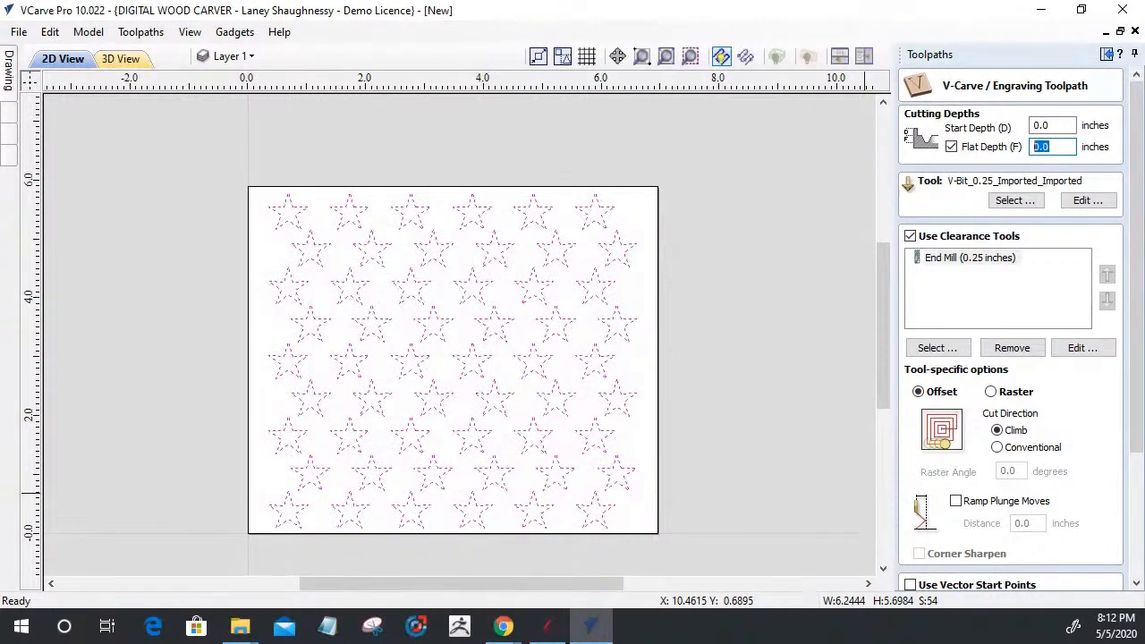
{"action": "type", "text": ".03125"}
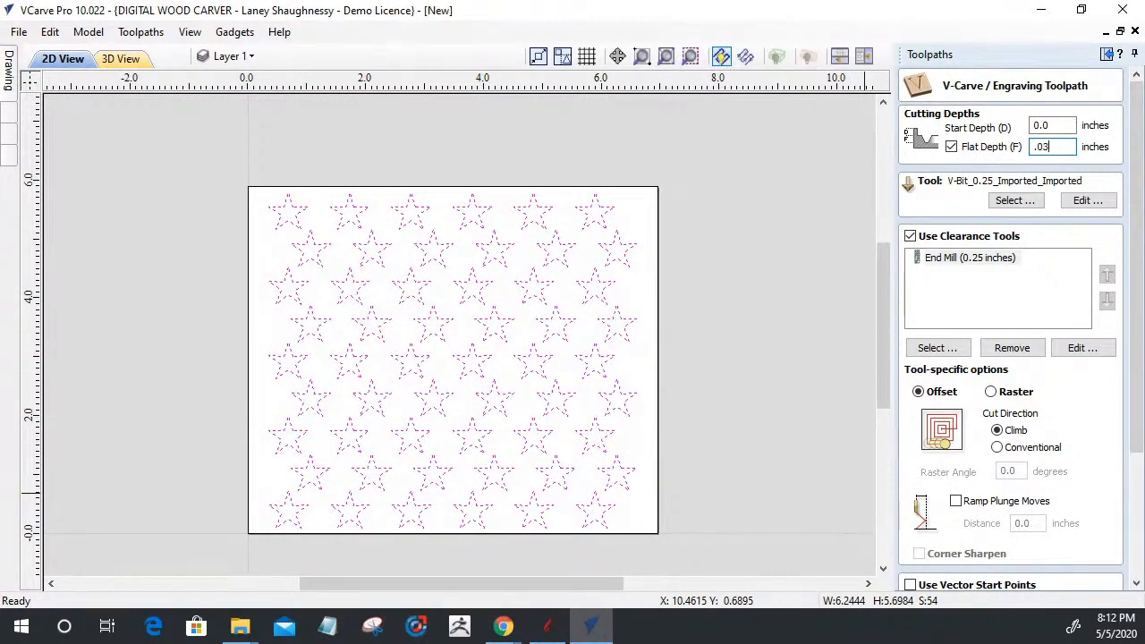
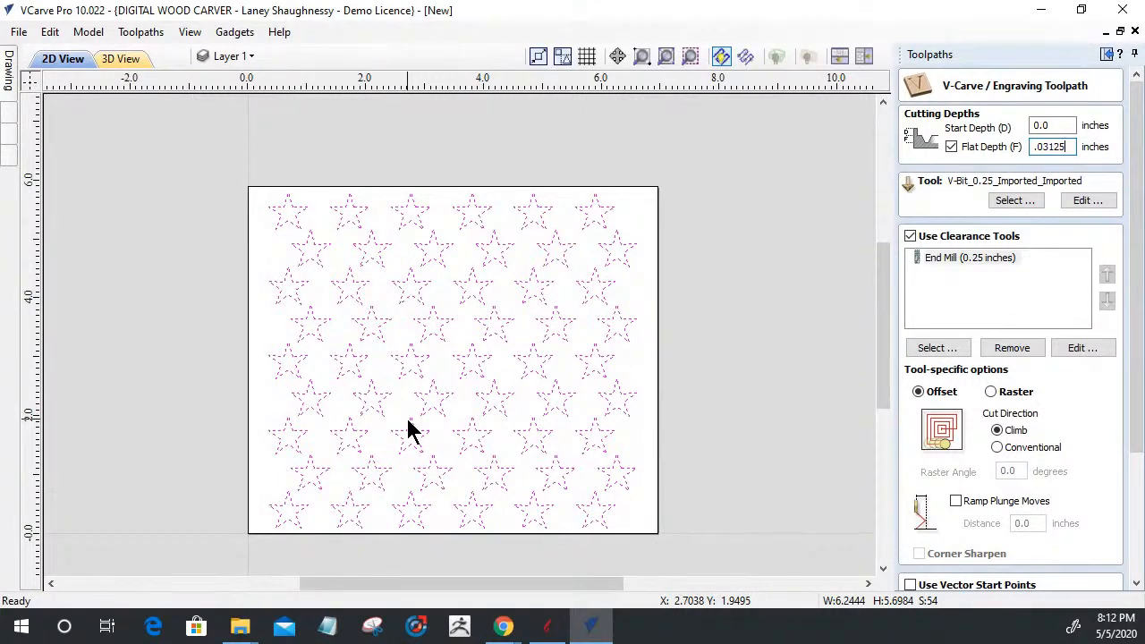
Step: Turn off the clearance tools for the V-Carve toolpath and calculate it
{"action": "left_click", "coordinate": [910, 237]}
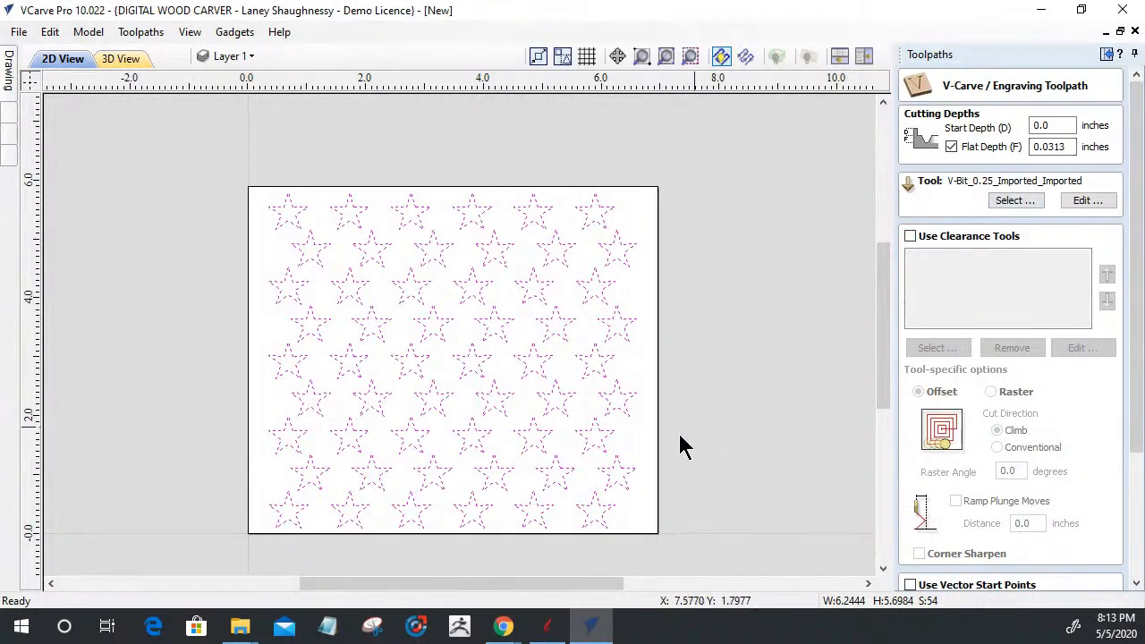
{"action": "left_click_drag", "start_coordinate": [1140, 436], "coordinate": [1136, 544]}
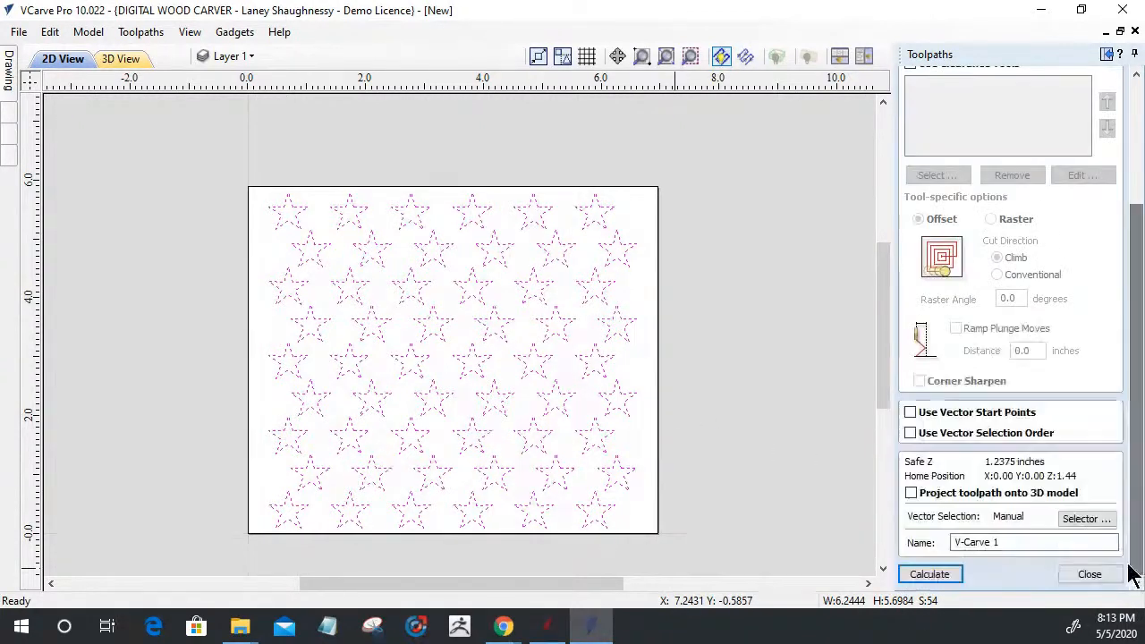
{"action": "left_click", "coordinate": [905, 577]}
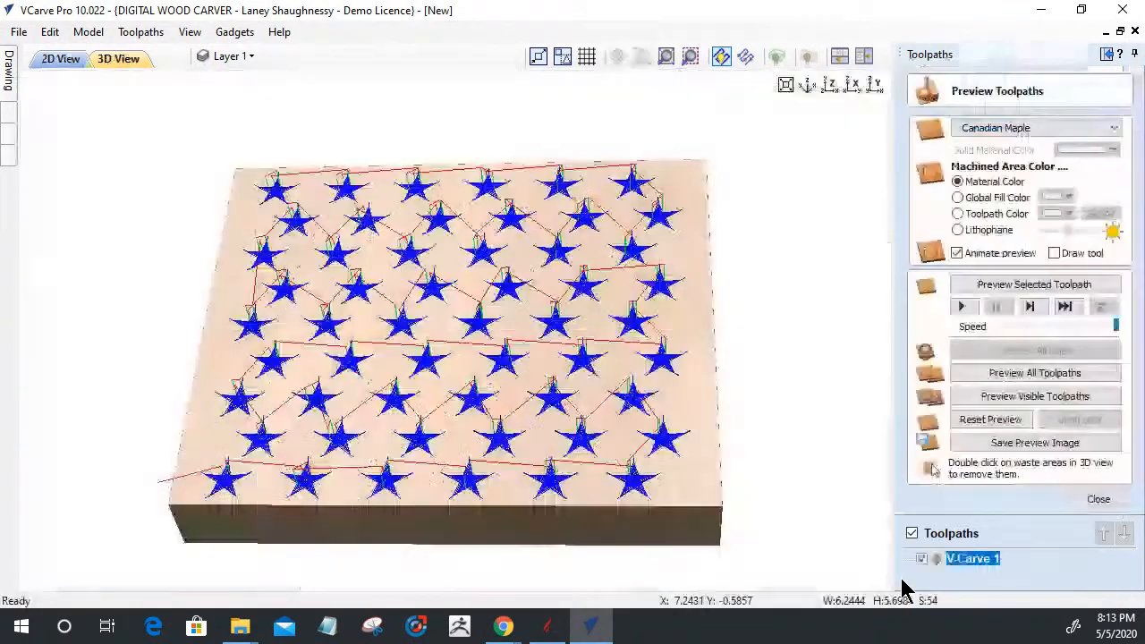
Step: Preview the calculated star V-Carve toolpath and show the result wrapped around the cylinder
{"action": "left_click", "coordinate": [1014, 292]}
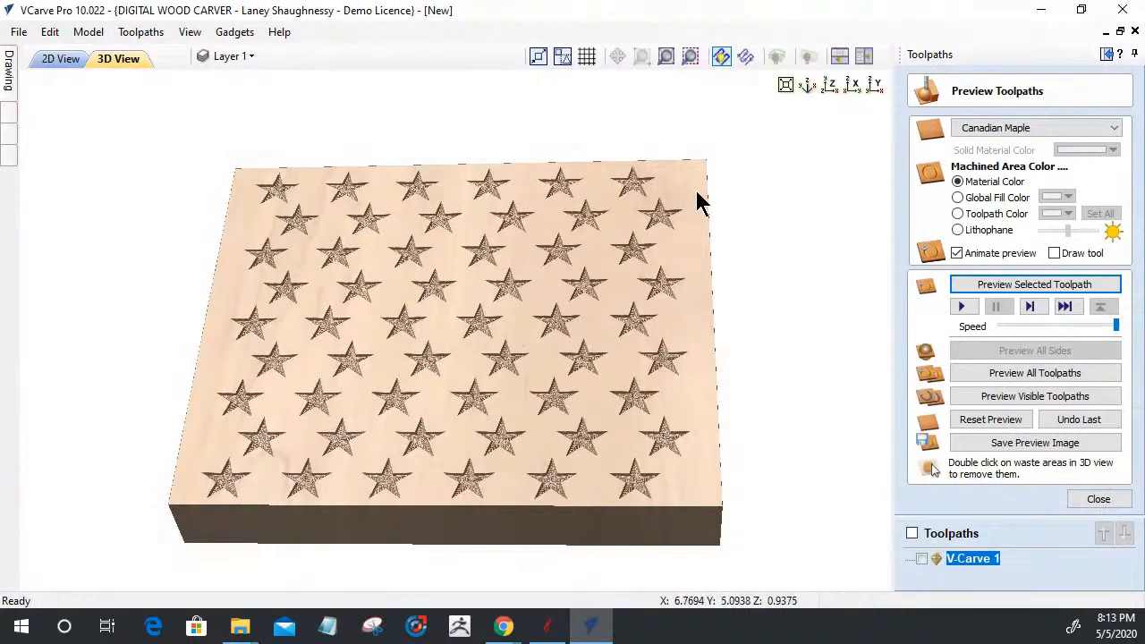
{"action": "left_click", "coordinate": [808, 57]}
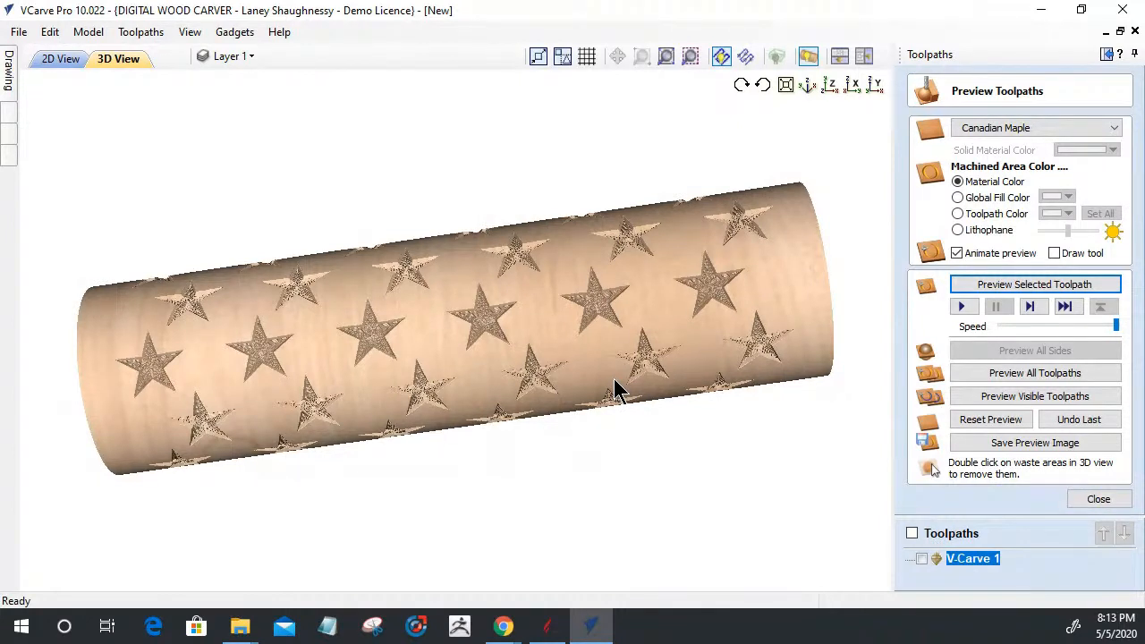
Step: Reopen the V-Carve 1 toolpath in the 2D view and add the border rectangle to the selected stars
{"action": "left_click", "coordinate": [75, 61]}
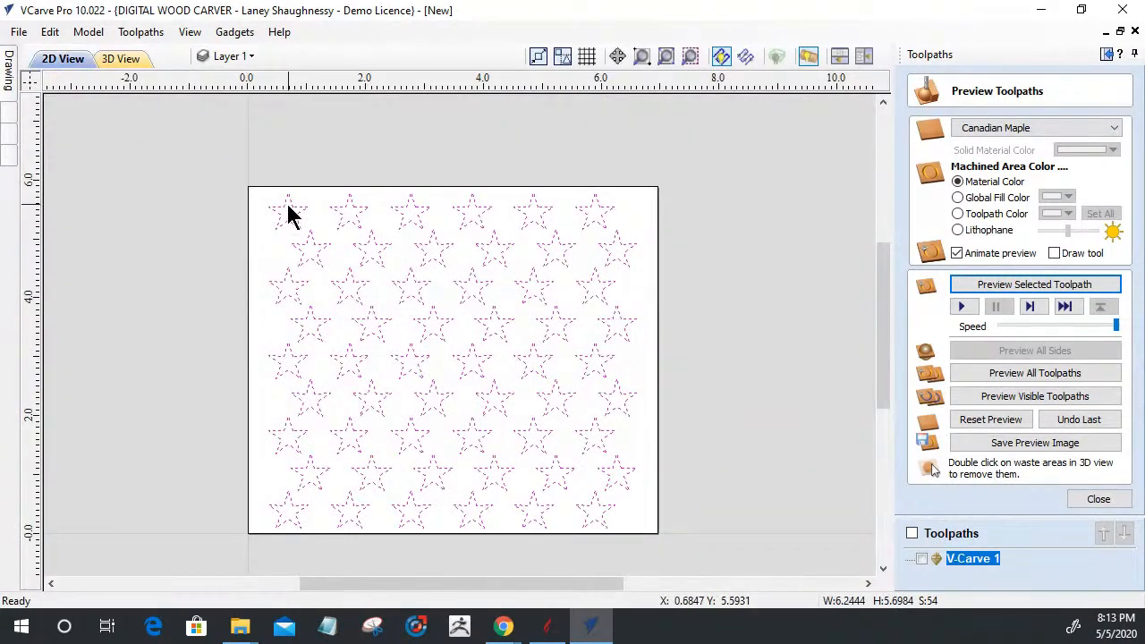
{"action": "double_click", "coordinate": [984, 560]}
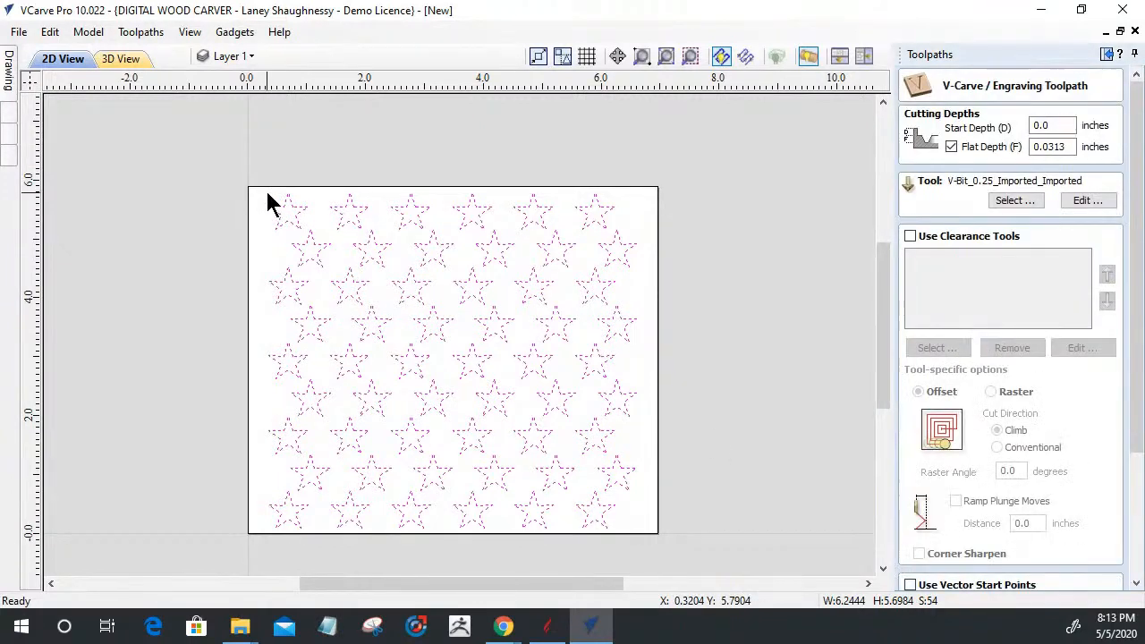
{"action": "left_click", "coordinate": [267, 196], "text": "shift"}
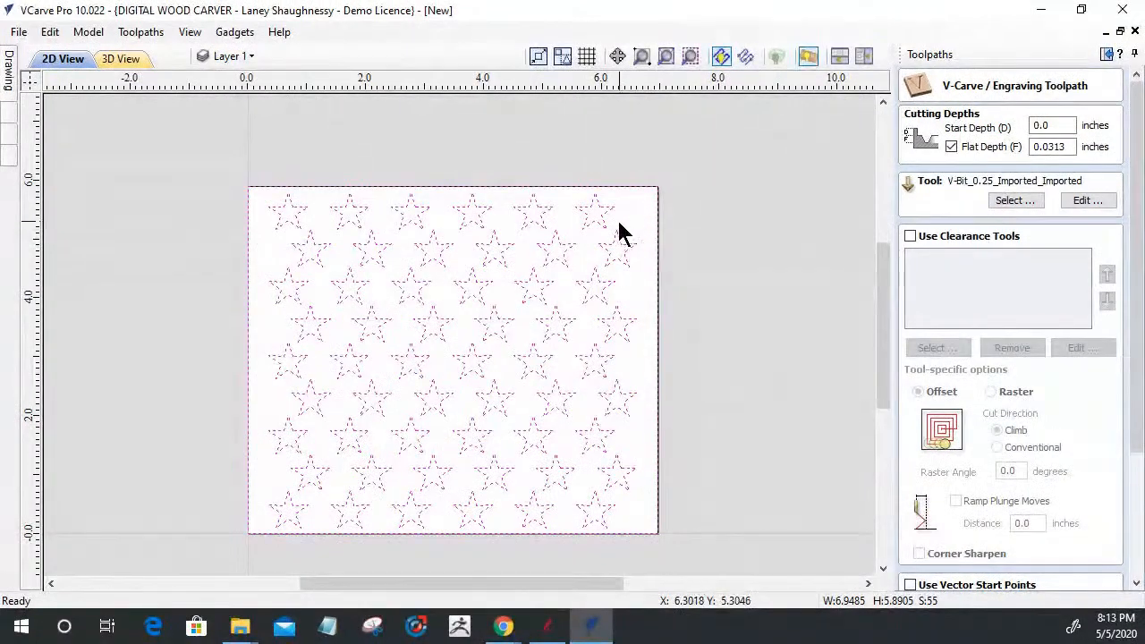
Step: Enable clearance tools with the 0.125 inch End Mill and recalculate the V-Carve toolpath
{"action": "left_click", "coordinate": [910, 235]}
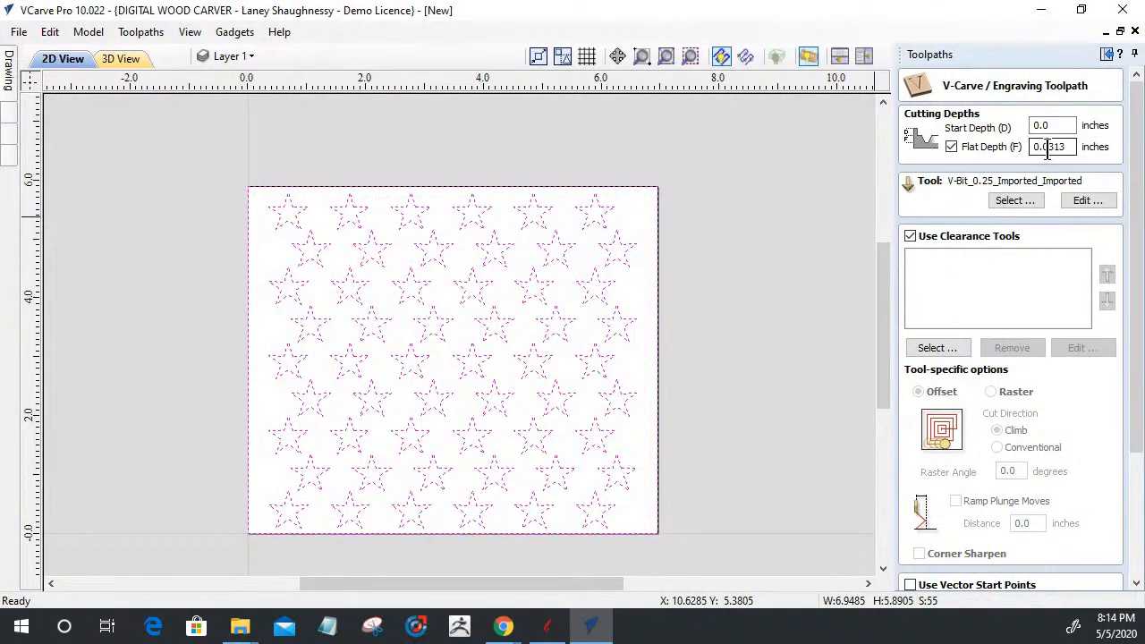
{"action": "left_click", "coordinate": [937, 348]}
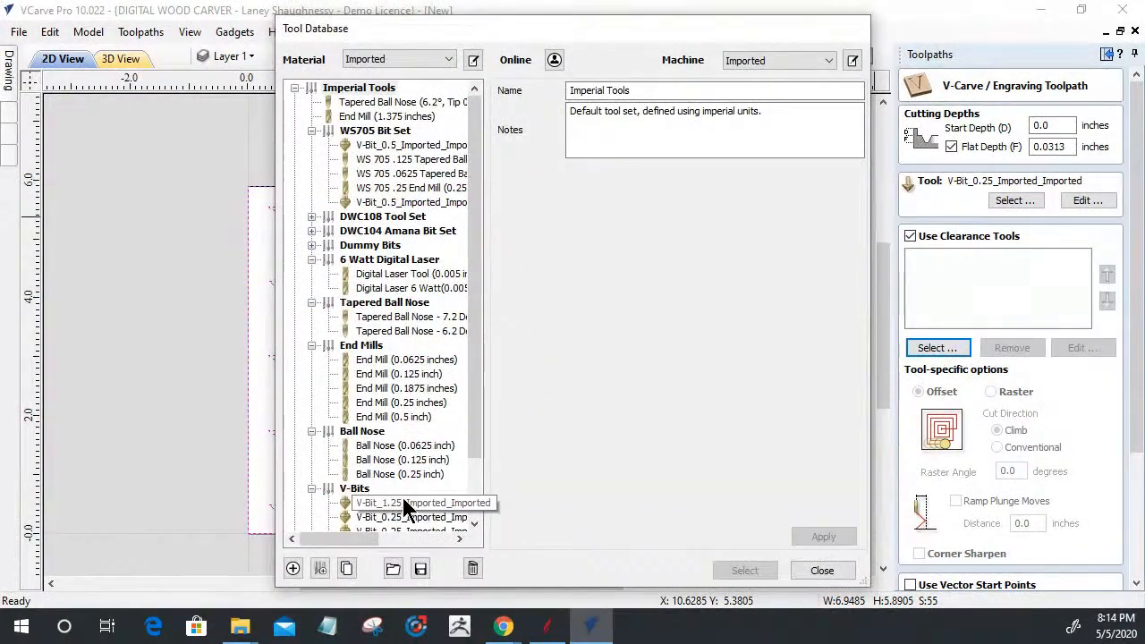
{"action": "left_click", "coordinate": [400, 374]}
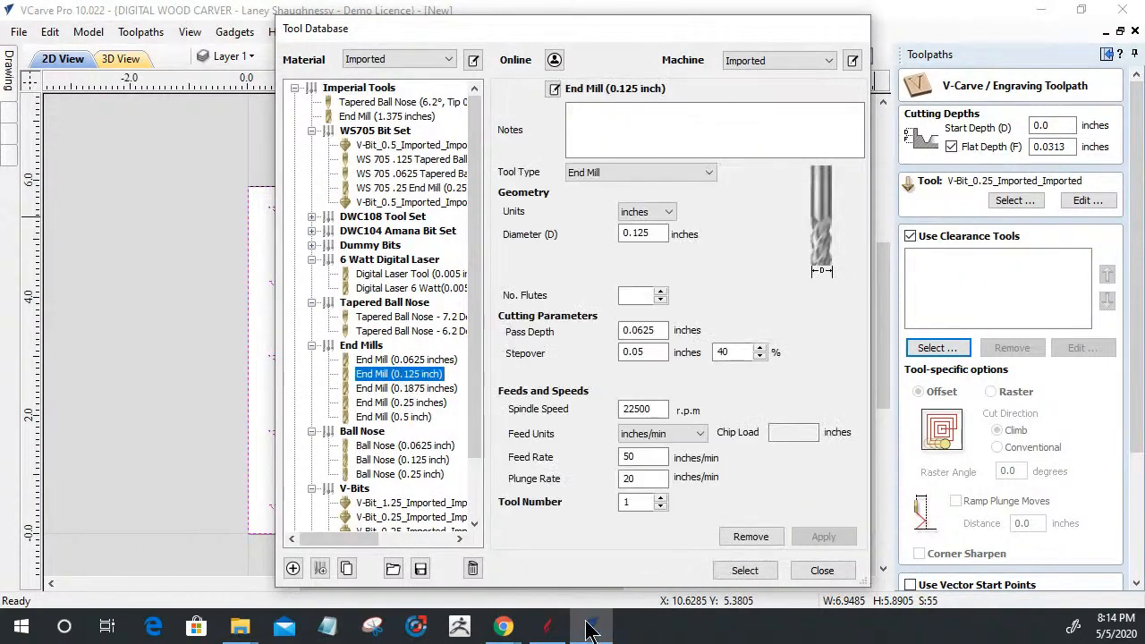
{"action": "left_click", "coordinate": [744, 570]}
{"action": "left_click_drag", "start_coordinate": [1134, 397], "coordinate": [1129, 511]}
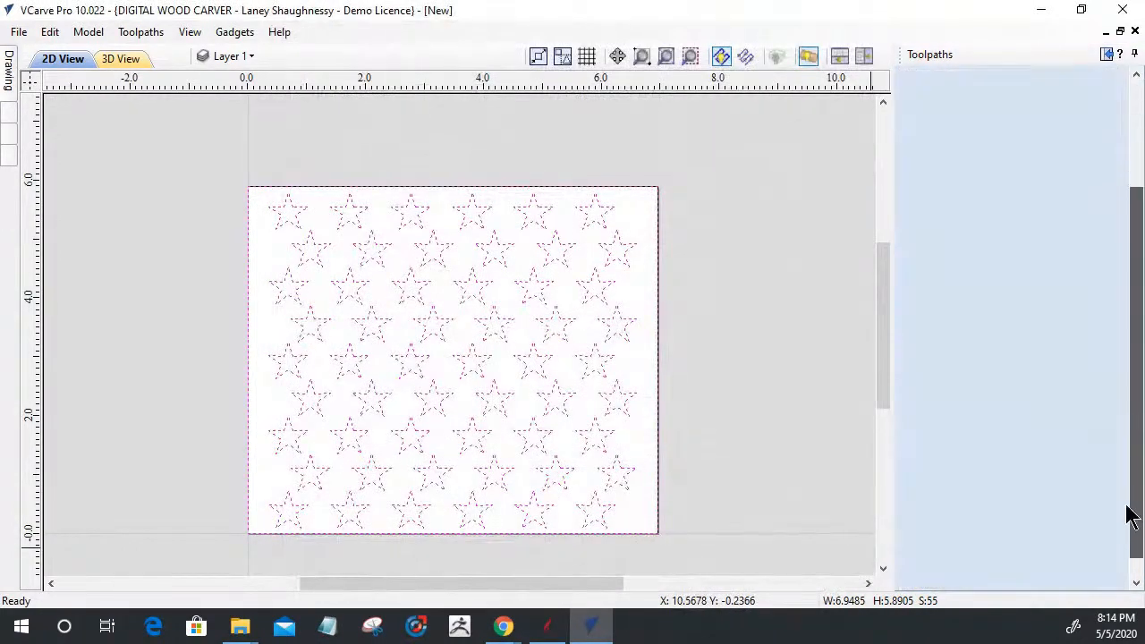
{"action": "left_click", "coordinate": [915, 574]}
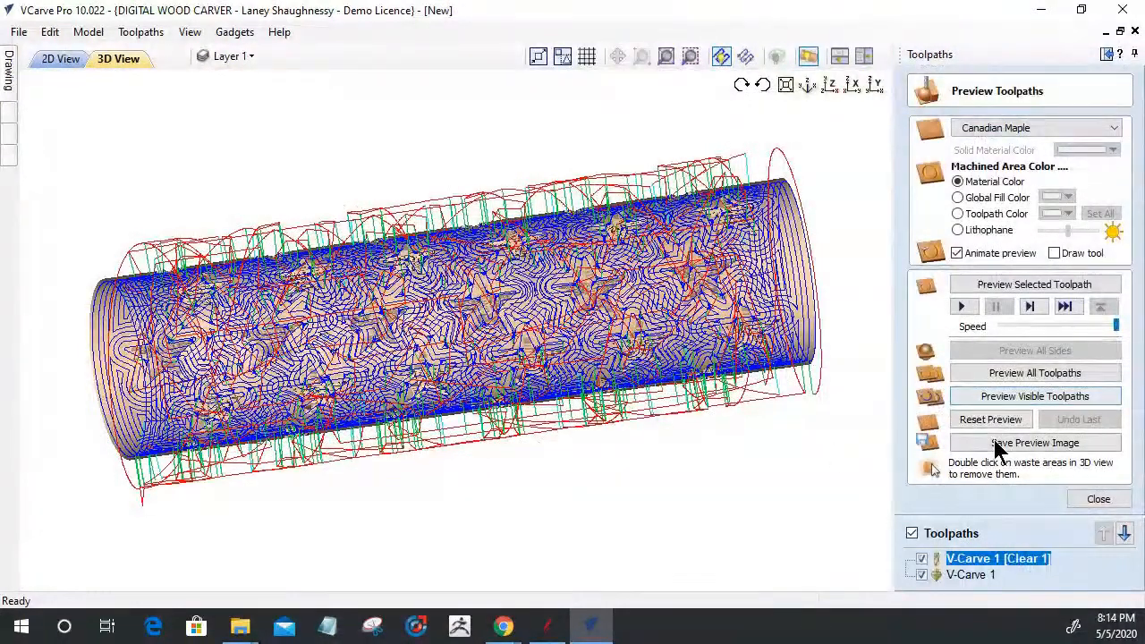
Step: Reset the preview, switch to the flat unwrapped display, and preview the visible toolpaths
{"action": "left_click", "coordinate": [975, 420]}
{"action": "left_click", "coordinate": [807, 57]}
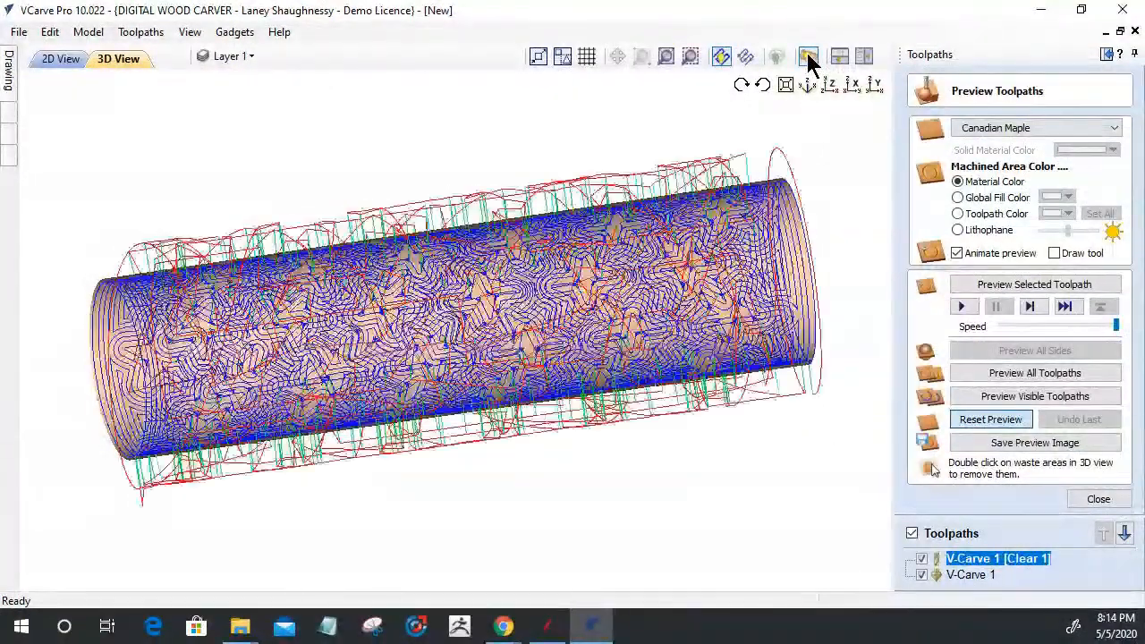
{"action": "left_click", "coordinate": [1020, 399]}
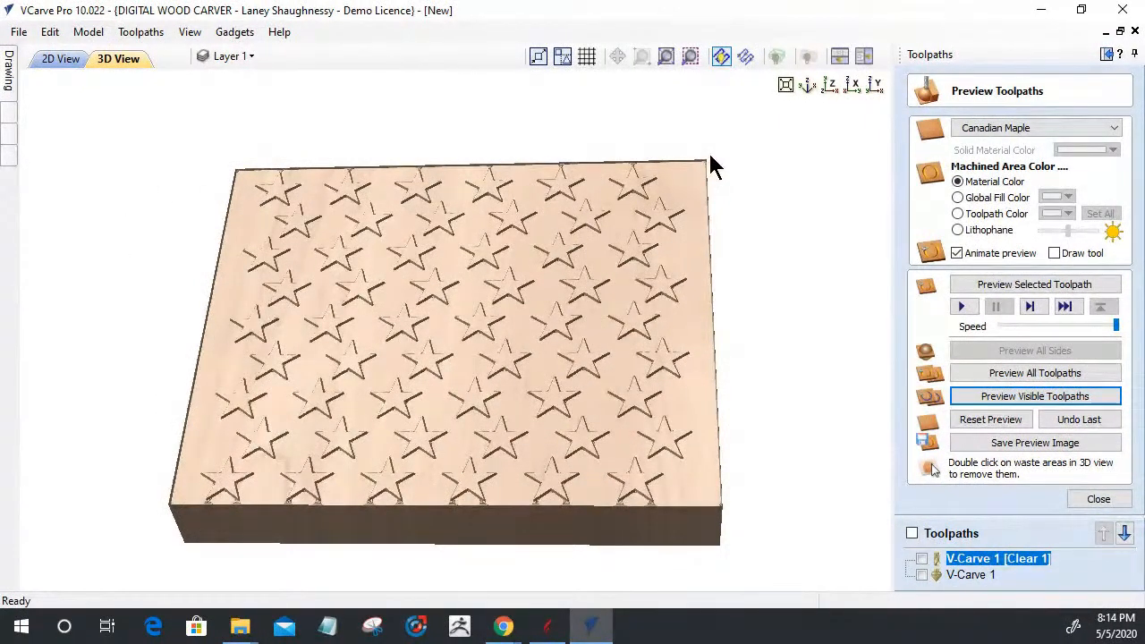
Step: Offset the border rectangle outwards by 0.0625 inches and delete the original
{"action": "left_click", "coordinate": [56, 64]}
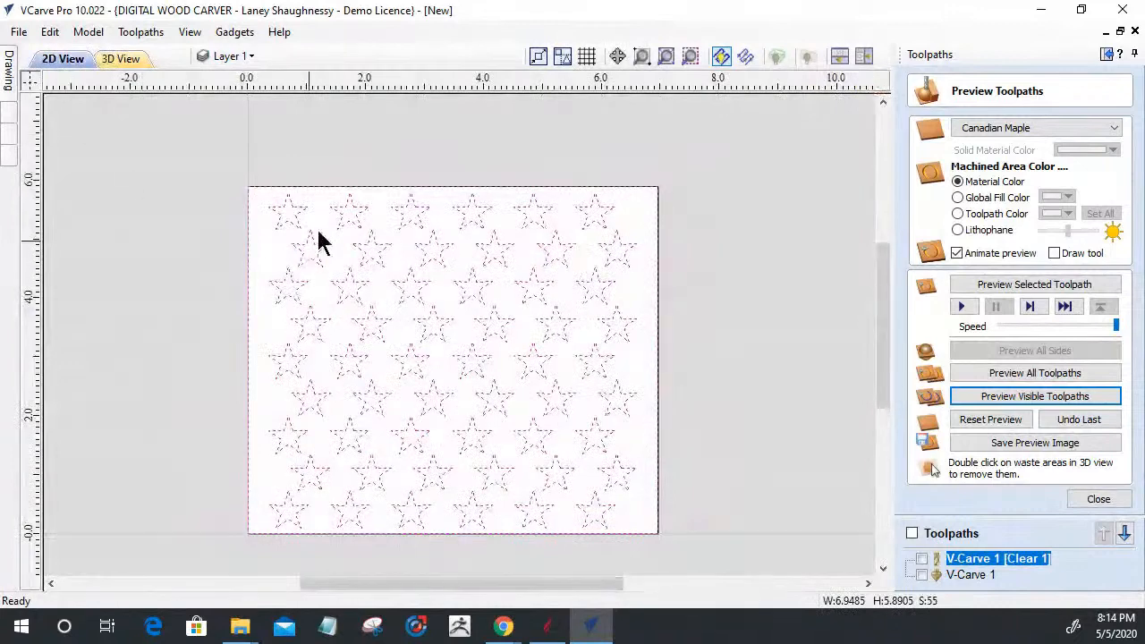
{"action": "left_click", "coordinate": [246, 297]}
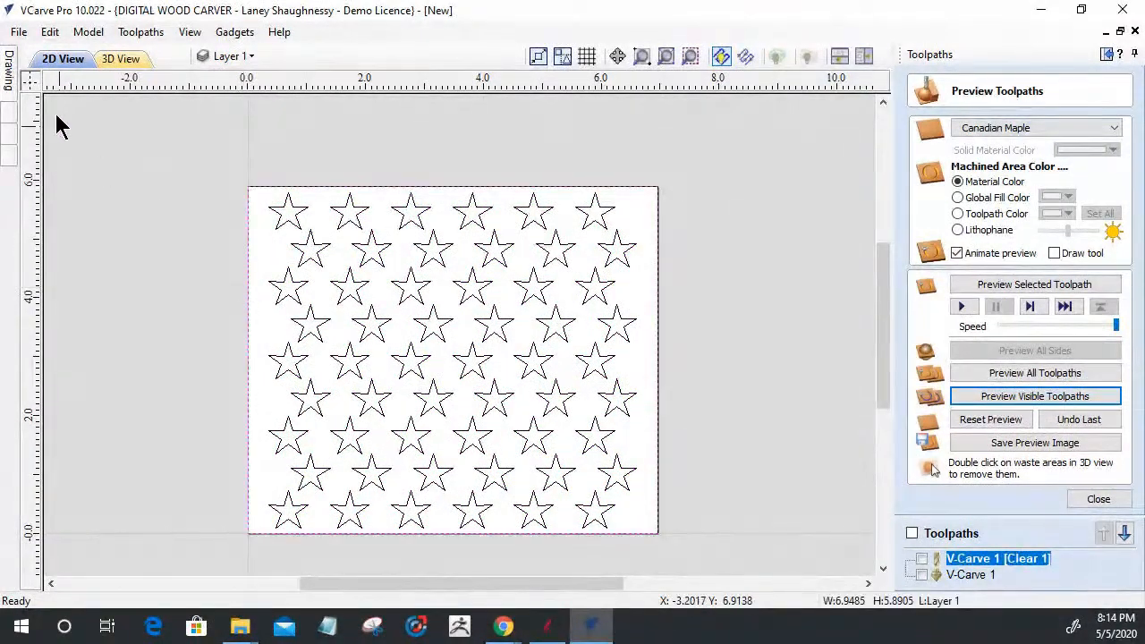
{"action": "left_click", "coordinate": [8, 70]}
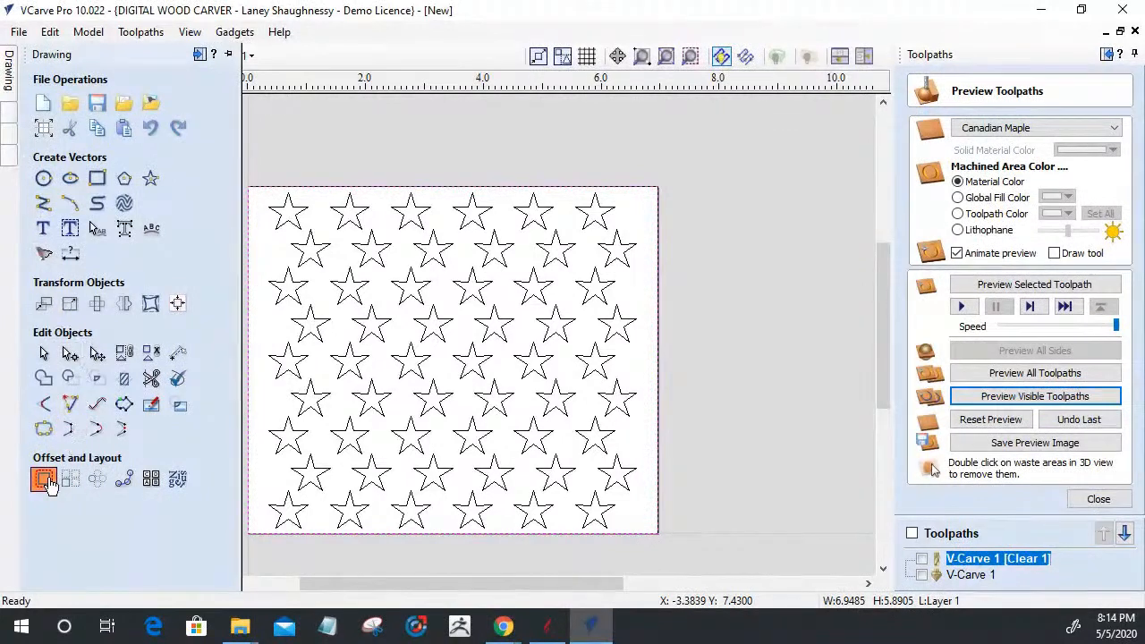
{"action": "left_click", "coordinate": [45, 480]}
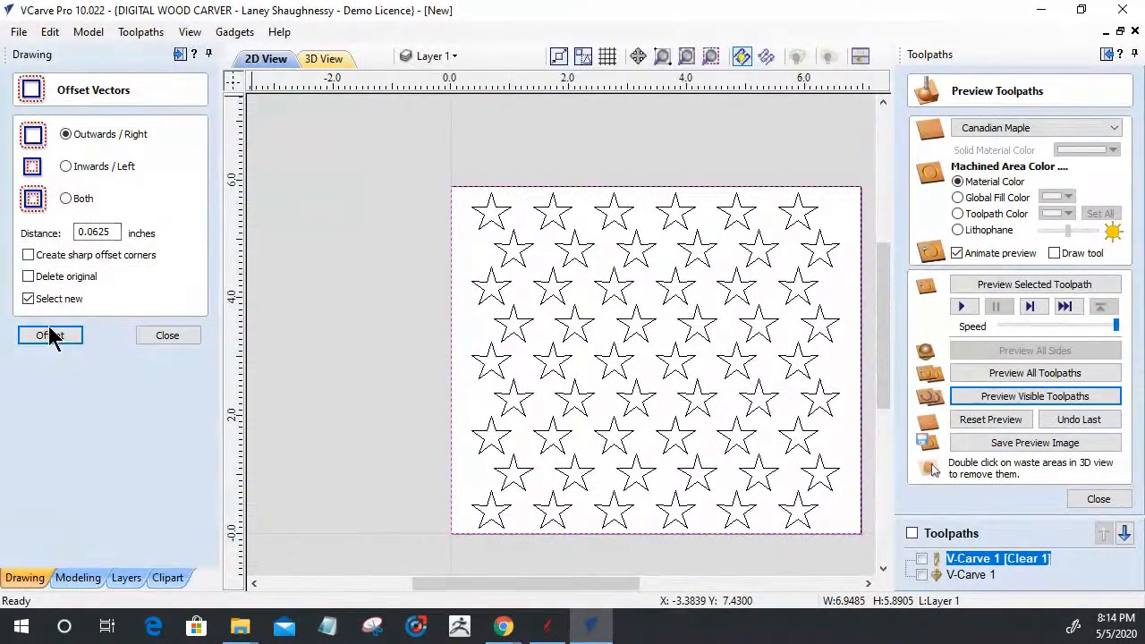
{"action": "left_click", "coordinate": [28, 299]}
{"action": "left_click", "coordinate": [27, 276]}
{"action": "left_click", "coordinate": [49, 335]}
{"action": "left_click", "coordinate": [159, 338]}
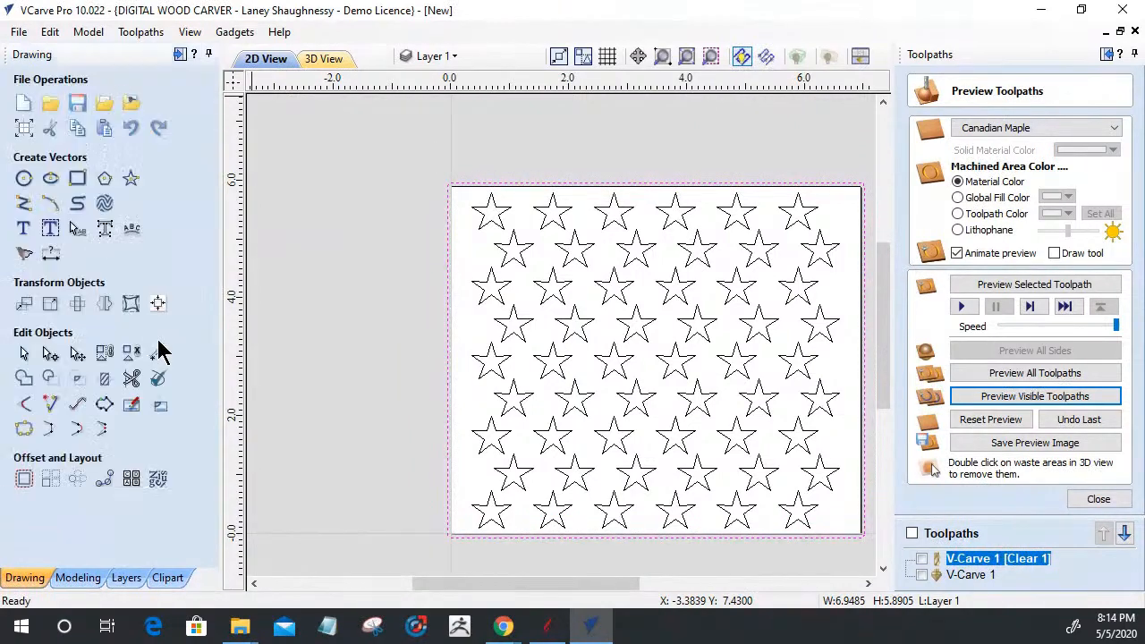
Step: Reopen the V-Carve clearance toolpath, select the stars together with the enlarged border, and recalculate
{"action": "double_click", "coordinate": [979, 559]}
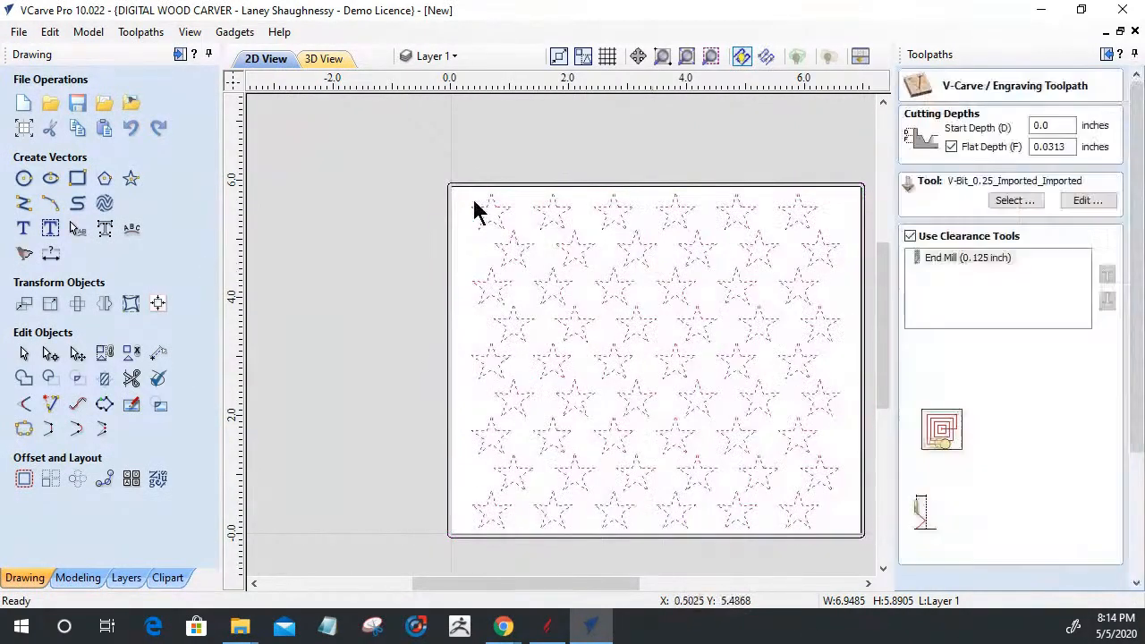
{"action": "left_click_drag", "start_coordinate": [876, 577], "coordinate": [876, 577]}
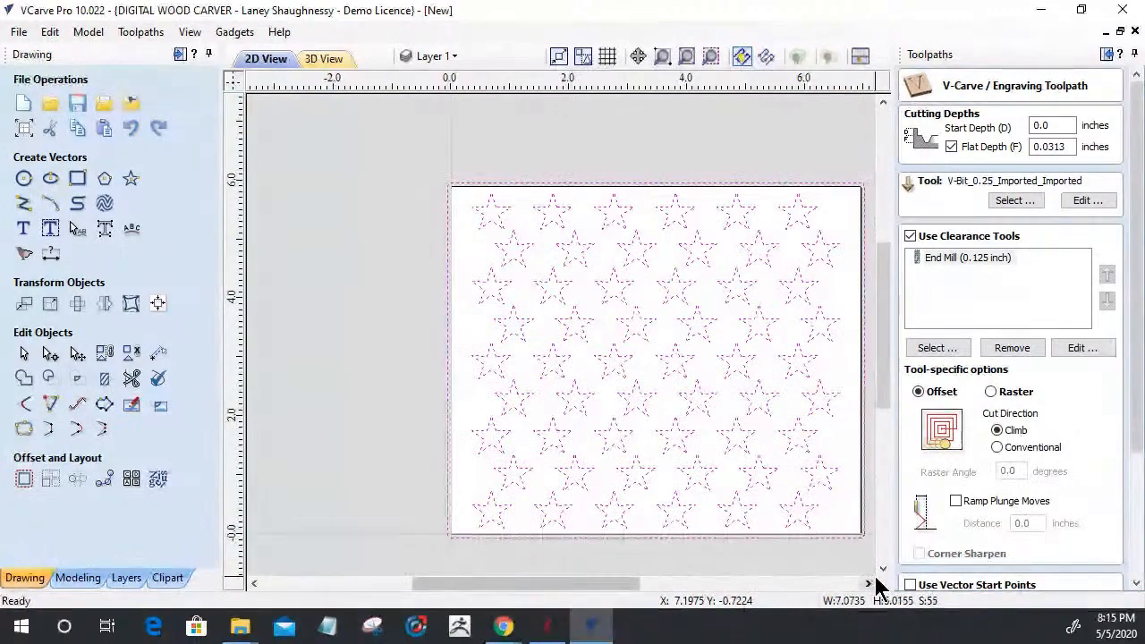
{"action": "left_click_drag", "start_coordinate": [1136, 437], "coordinate": [1128, 593]}
{"action": "left_click", "coordinate": [947, 571]}
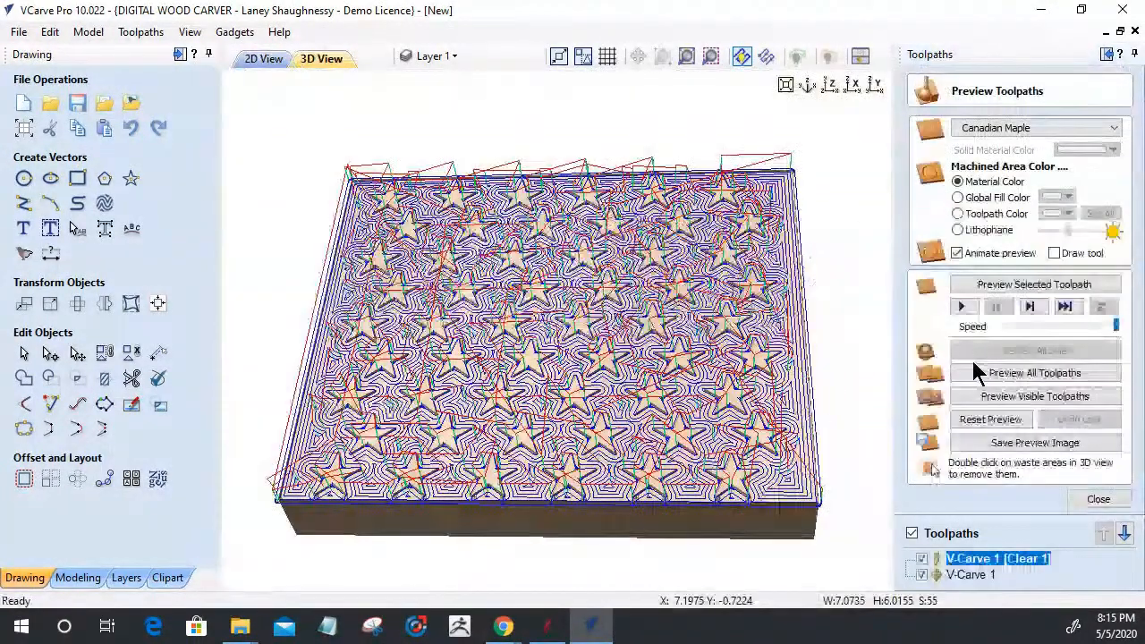
Step: Preview the recalculated clearance toolpath and show the raised stars wrapped around the cylinder
{"action": "left_click", "coordinate": [998, 286]}
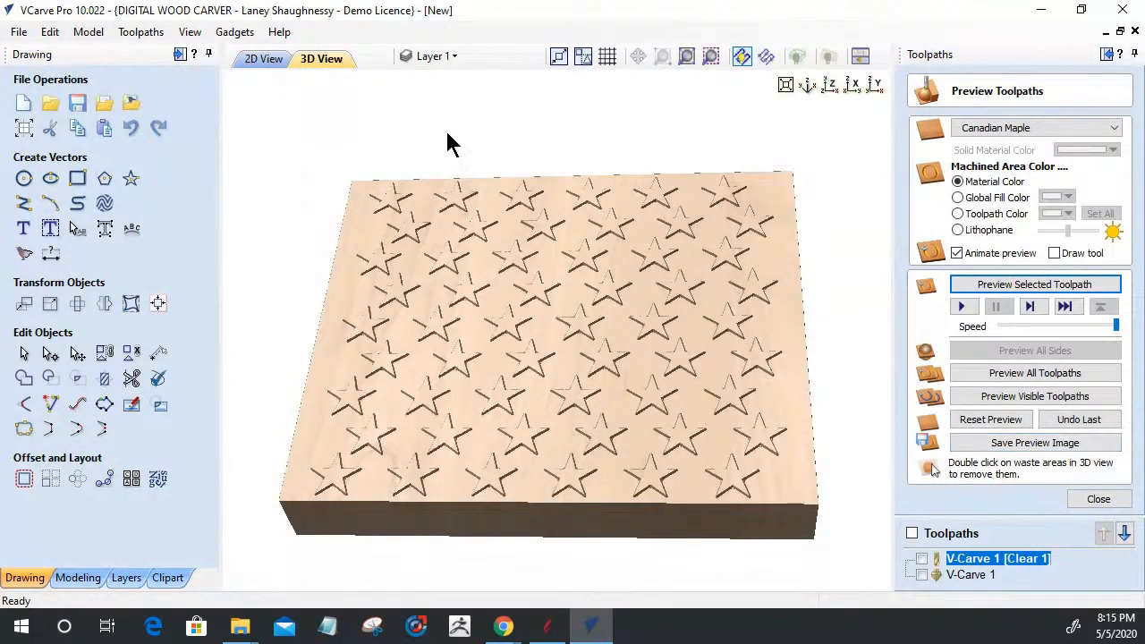
{"action": "left_click", "coordinate": [822, 63]}
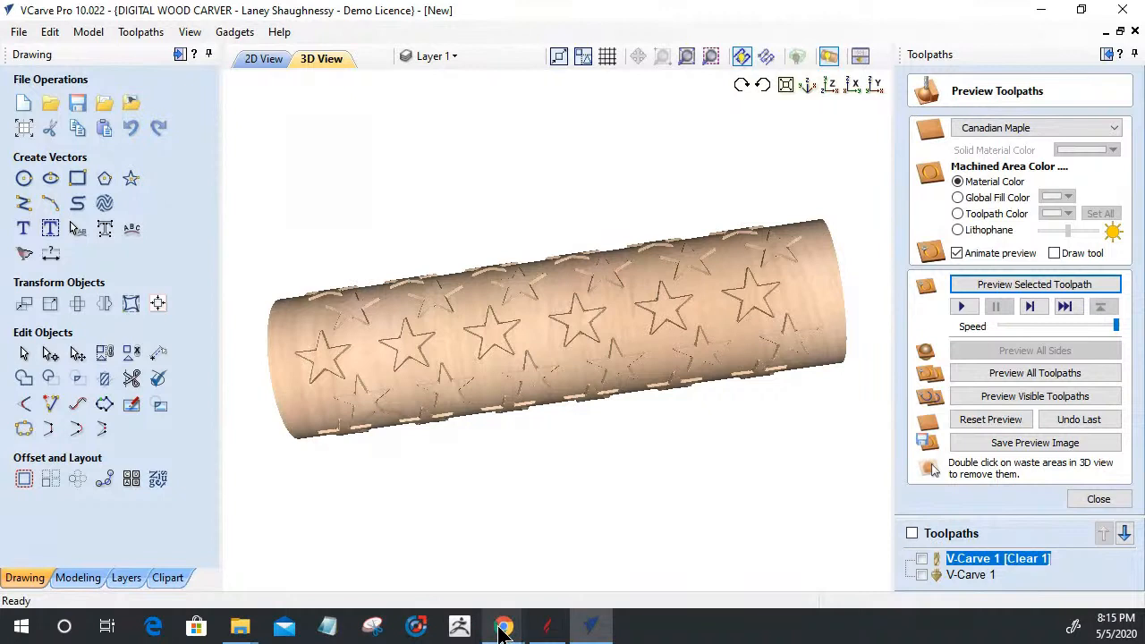
Step: Switch to Chrome, search Google for "Christmas Cookie Cutter Patters" and skim the results
{"action": "mouse_move", "coordinate": [504, 624]}
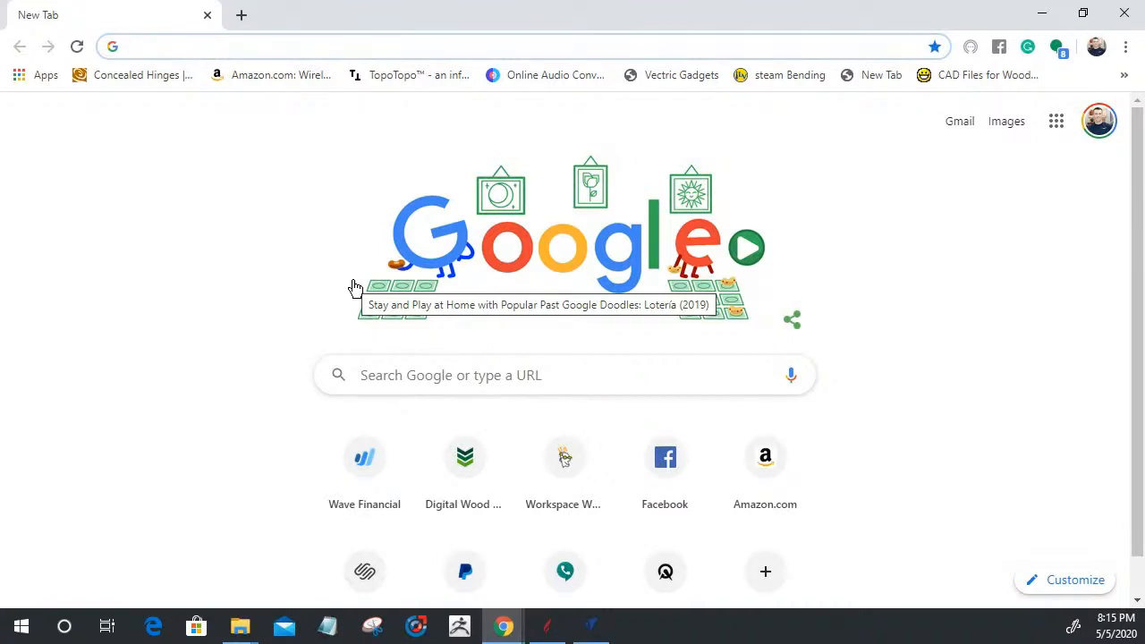
{"action": "type", "text": "Crs"}
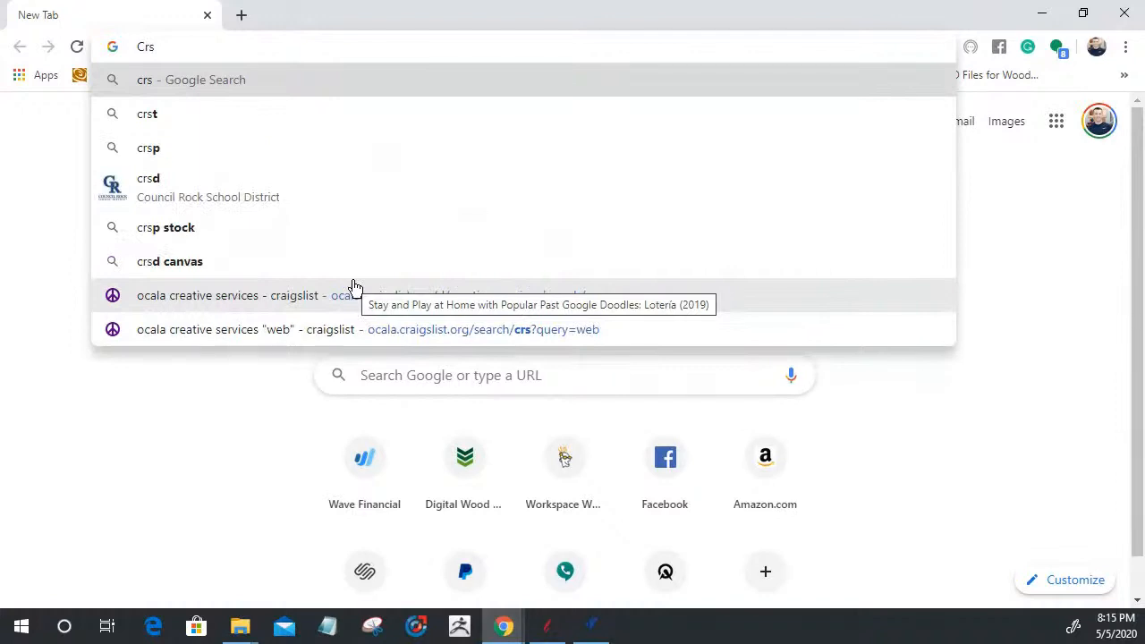
{"action": "key", "text": "BackSpace"}
{"action": "key", "text": "BackSpace"}
{"action": "type", "text": "h"}
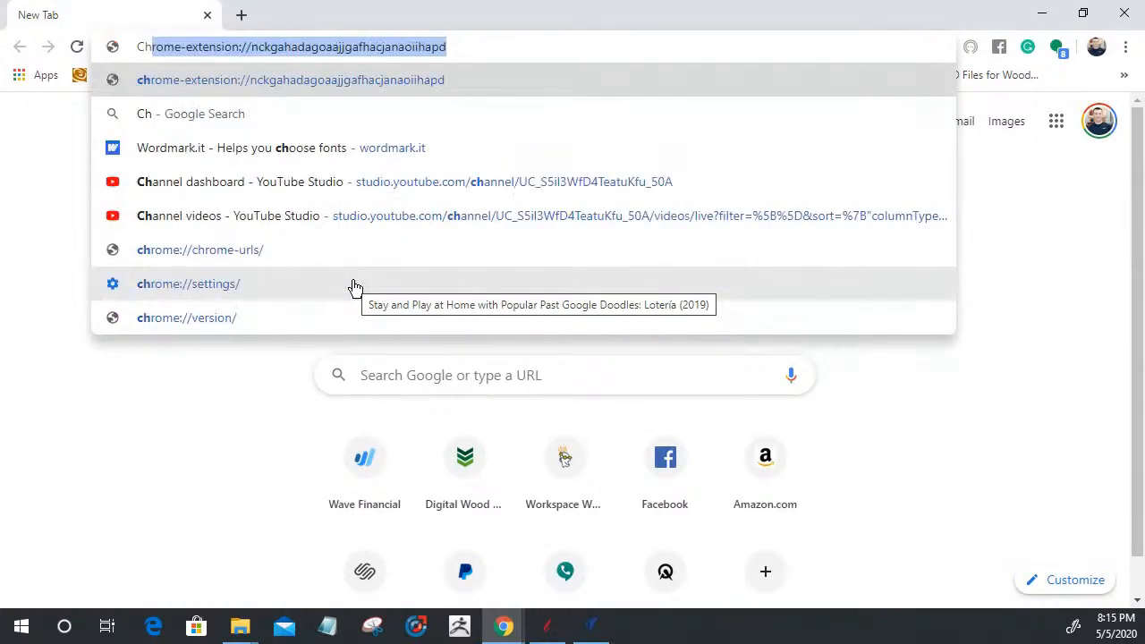
{"action": "type", "text": "ristmas"}
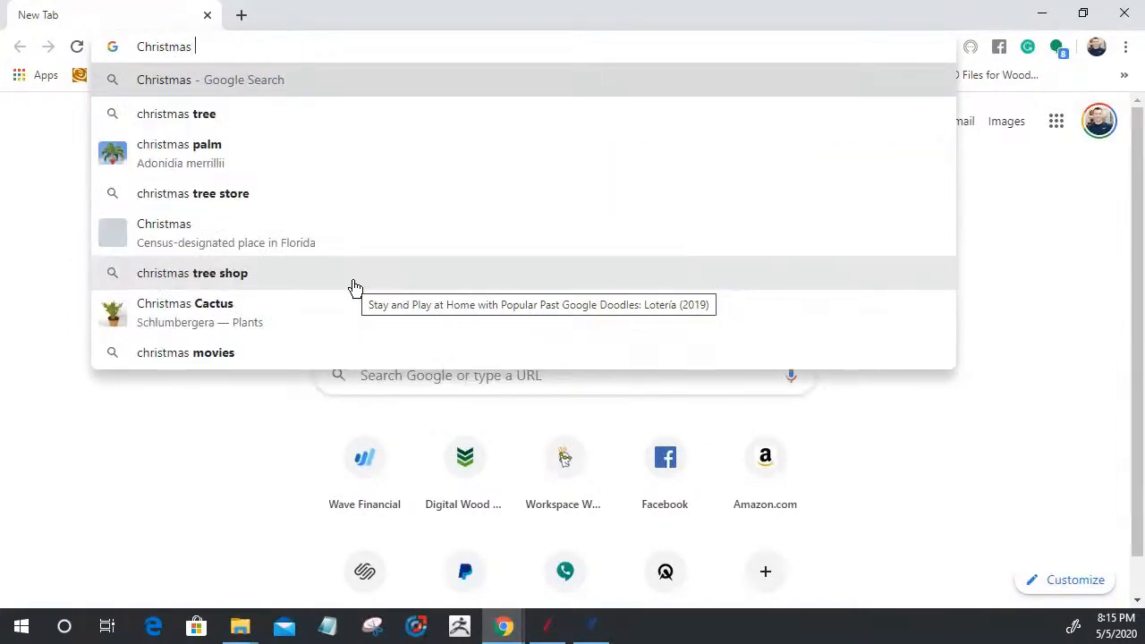
{"action": "type", "text": " Cooki"}
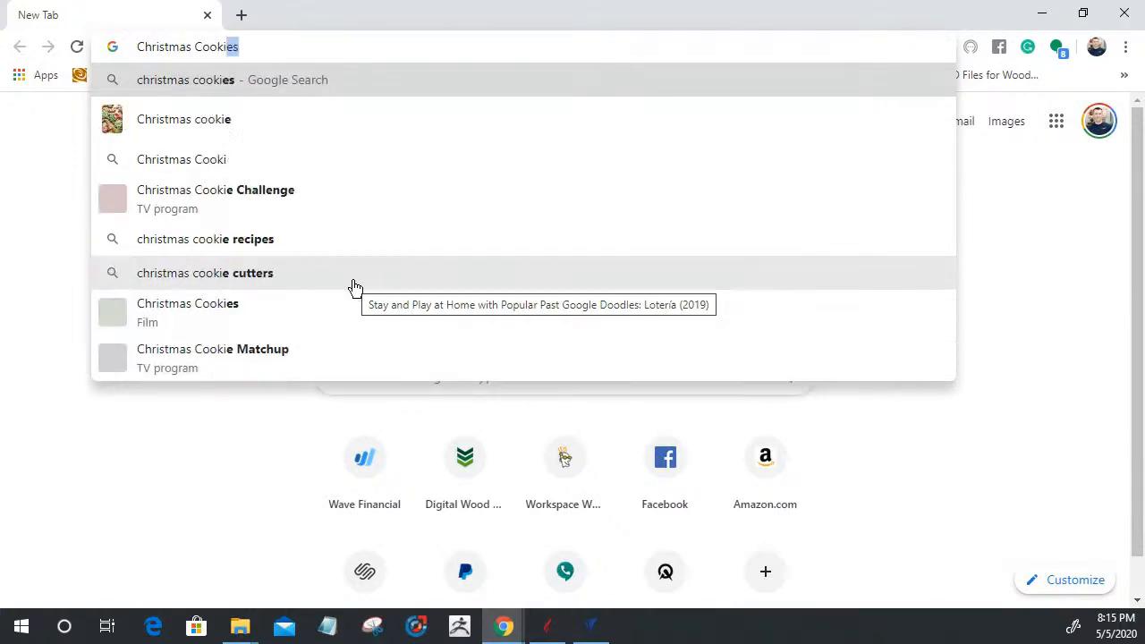
{"action": "type", "text": "e Cutter"}
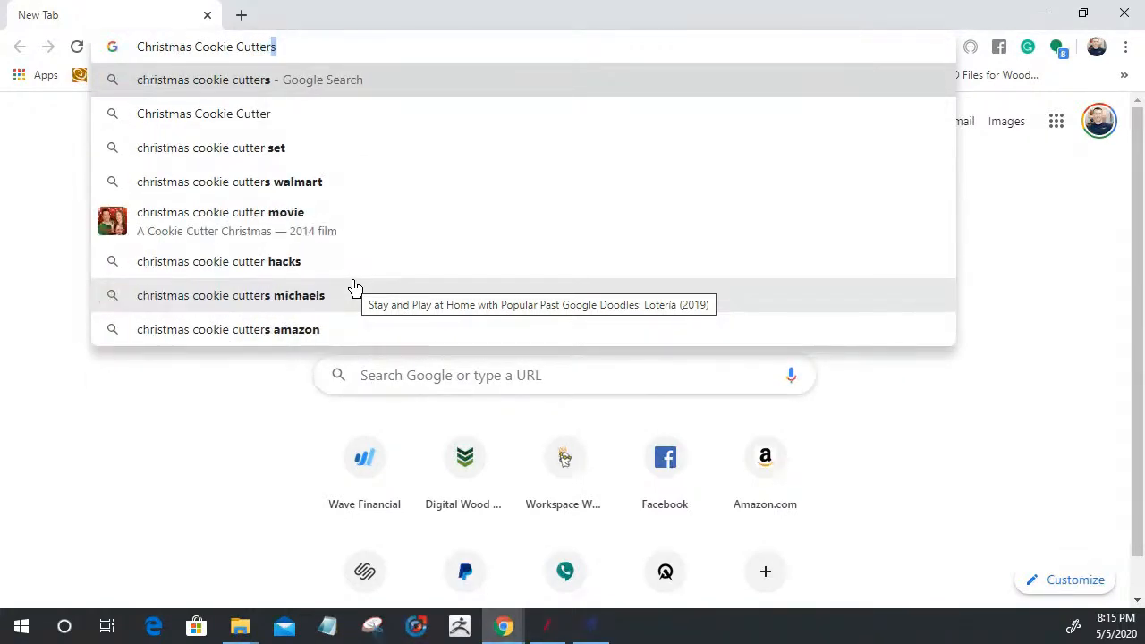
{"action": "type", "text": " Patters"}
{"action": "key", "text": "Return"}
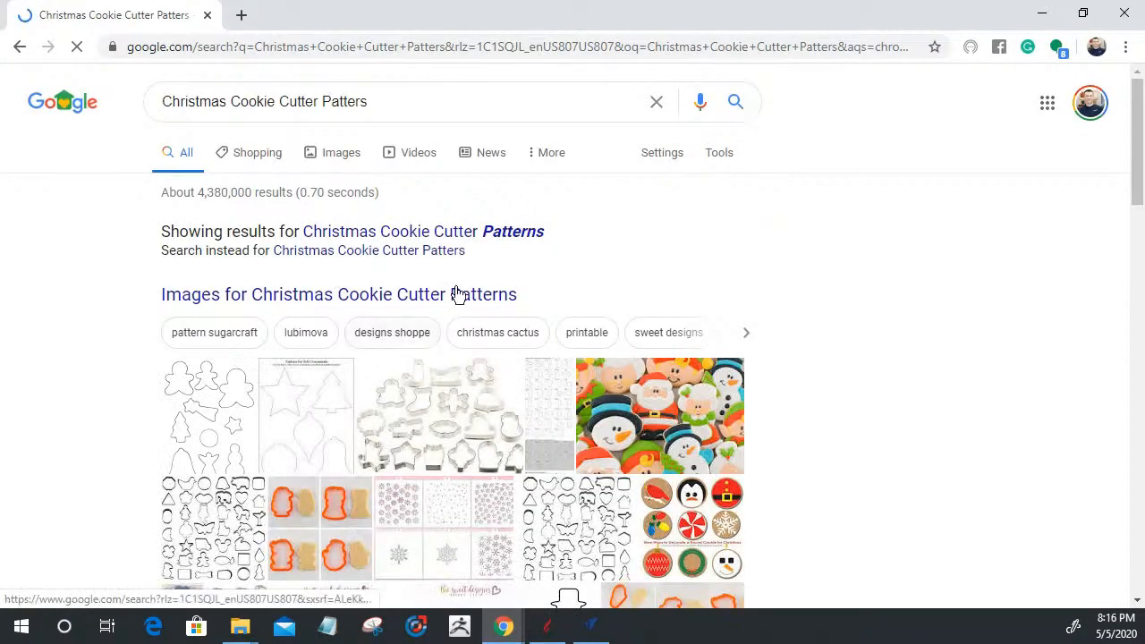
{"action": "scroll", "coordinate": [460, 289], "scroll_direction": "down", "scroll_amount": 3}
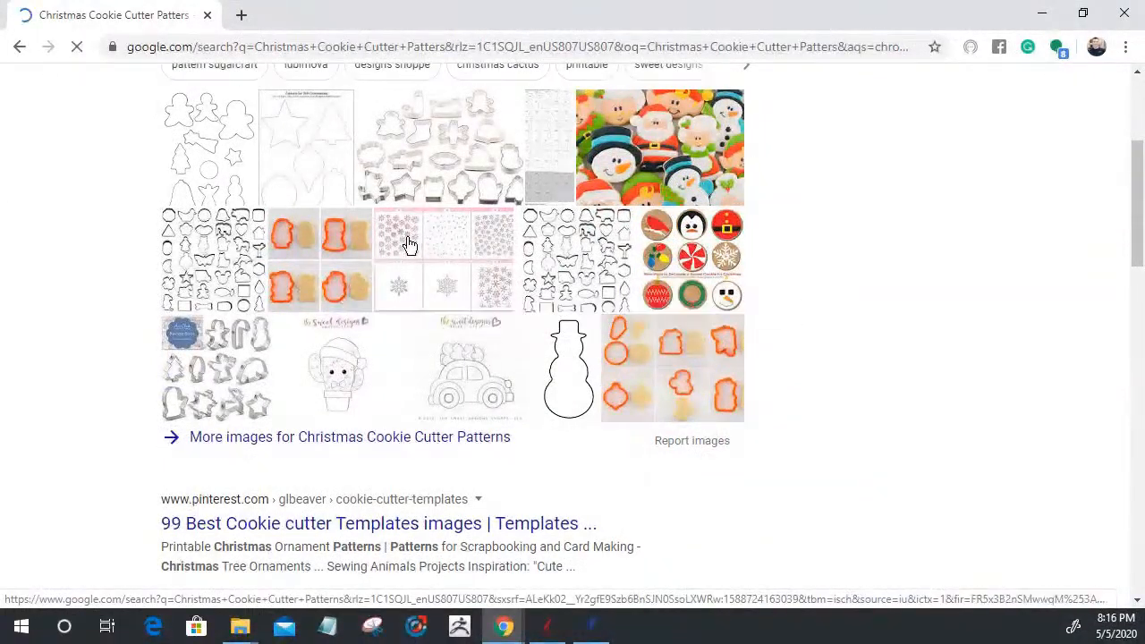
{"action": "scroll", "coordinate": [409, 242], "scroll_direction": "up", "scroll_amount": 2}
{"action": "scroll", "coordinate": [404, 248], "scroll_direction": "up", "scroll_amount": 1}
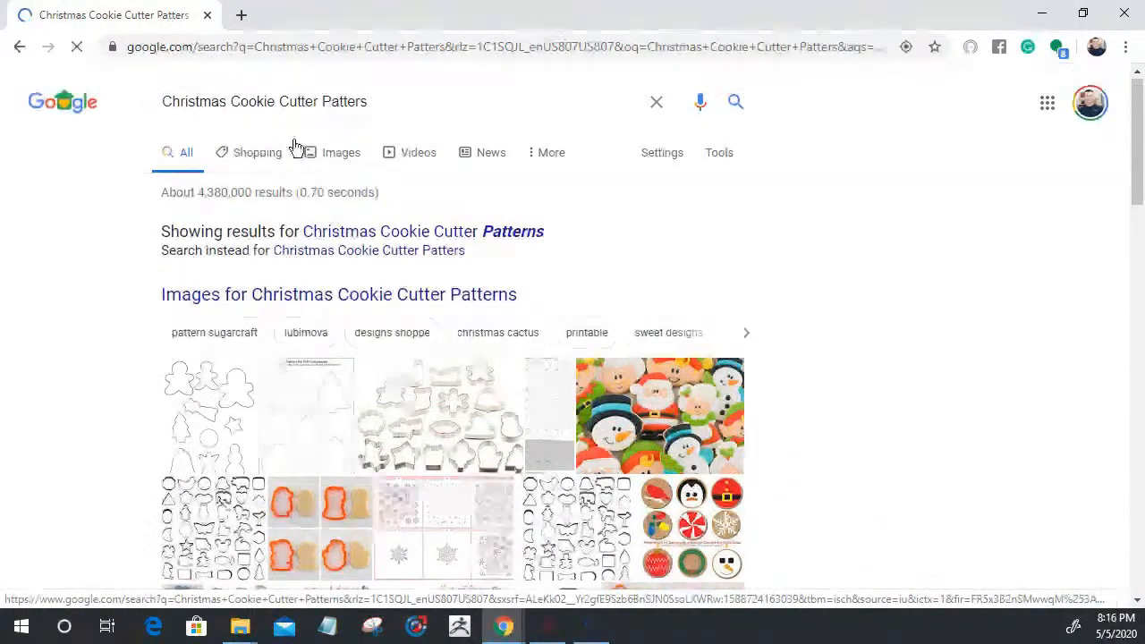
Step: Refine the web search to "Christmas Cookie Cutter Pattern vector"
{"action": "left_click", "coordinate": [361, 101]}
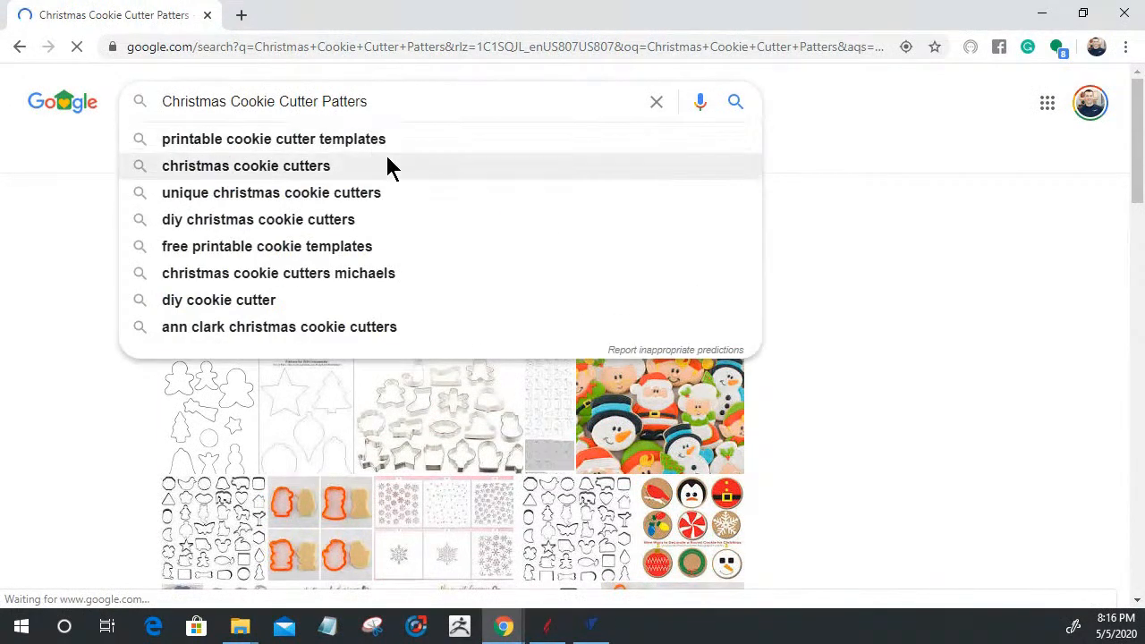
{"action": "key", "text": "Left"}
{"action": "type", "text": "n"}
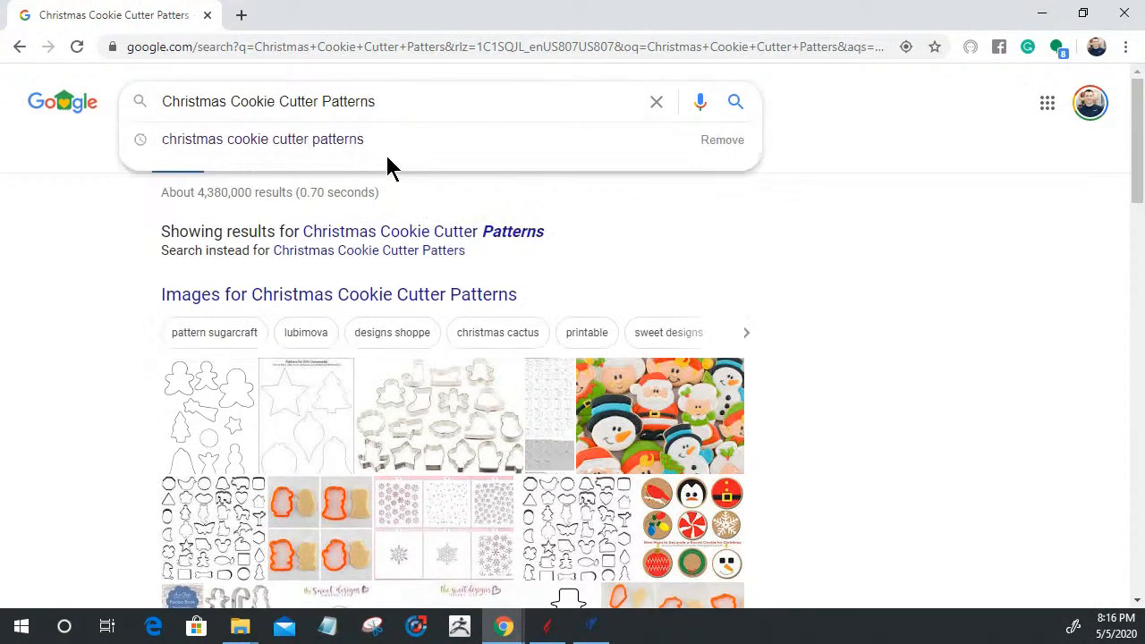
{"action": "key", "text": "Delete"}
{"action": "type", "text": "vector"}
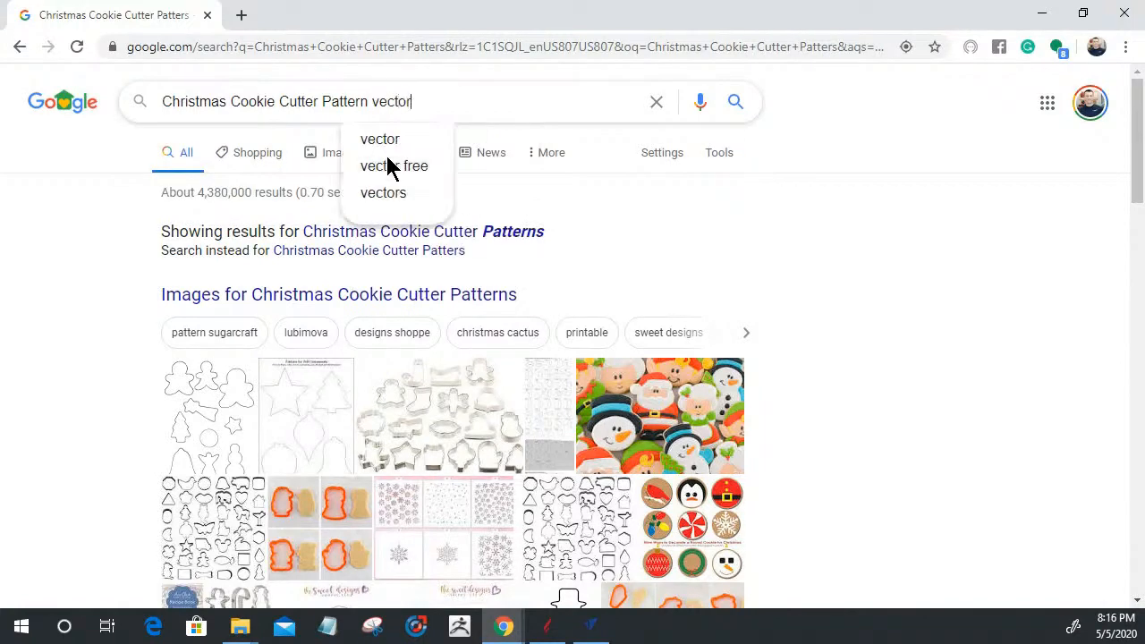
{"action": "key", "text": "Return"}
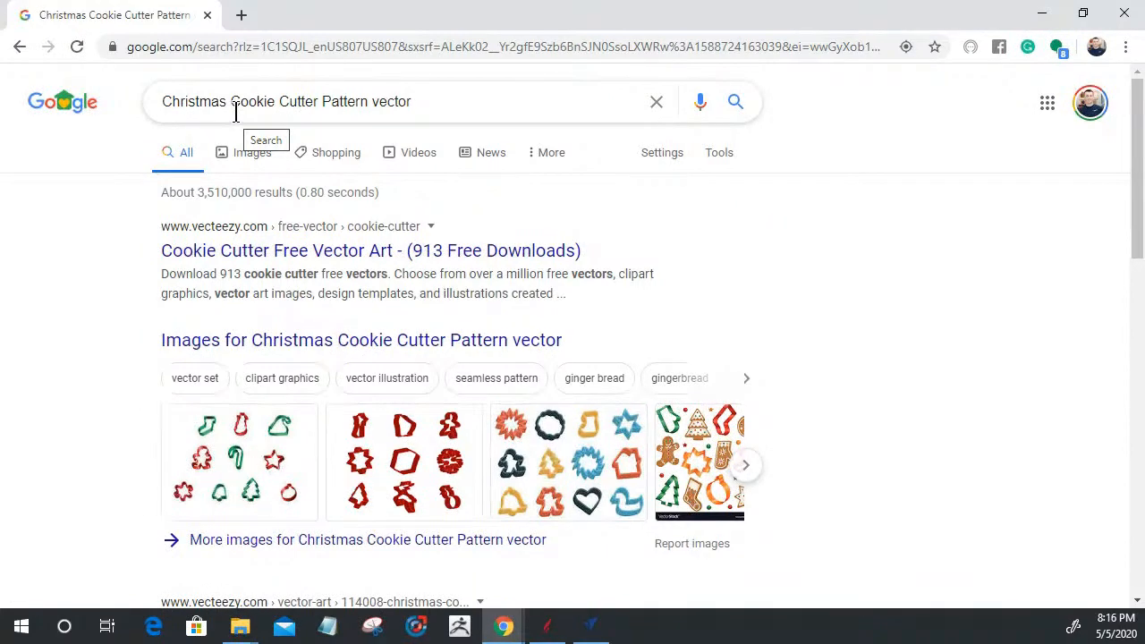
Step: Show the image results for the cookie cutter search and look through the pattern pictures
{"action": "left_click", "coordinate": [253, 157]}
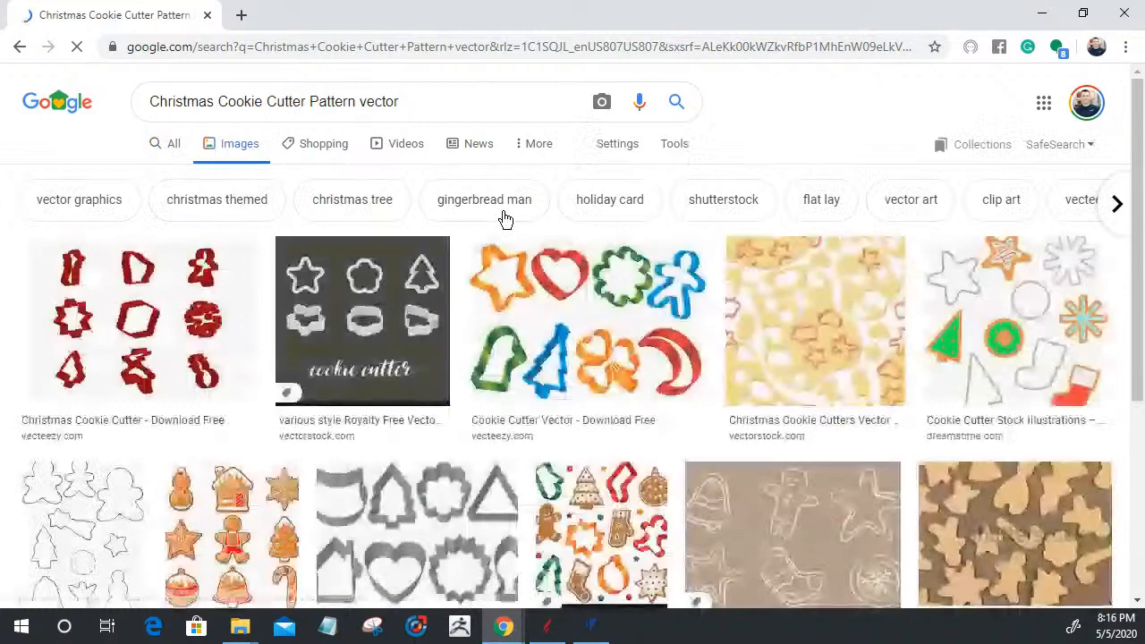
{"action": "scroll", "coordinate": [506, 218], "scroll_direction": "down", "scroll_amount": 1}
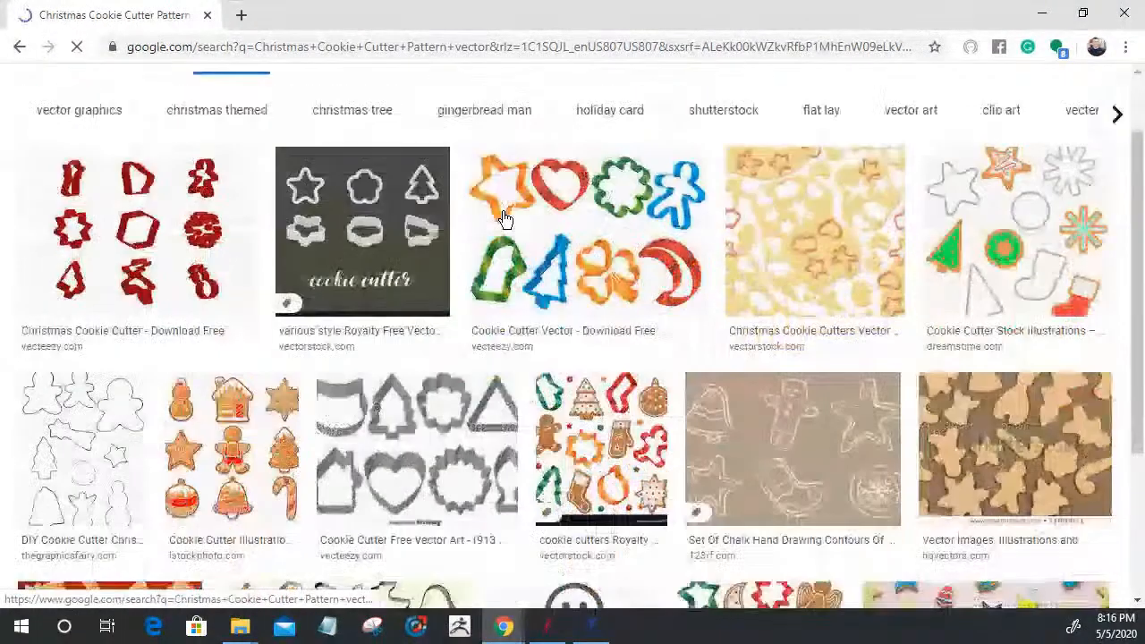
{"action": "scroll", "coordinate": [506, 218], "scroll_direction": "down", "scroll_amount": 13}
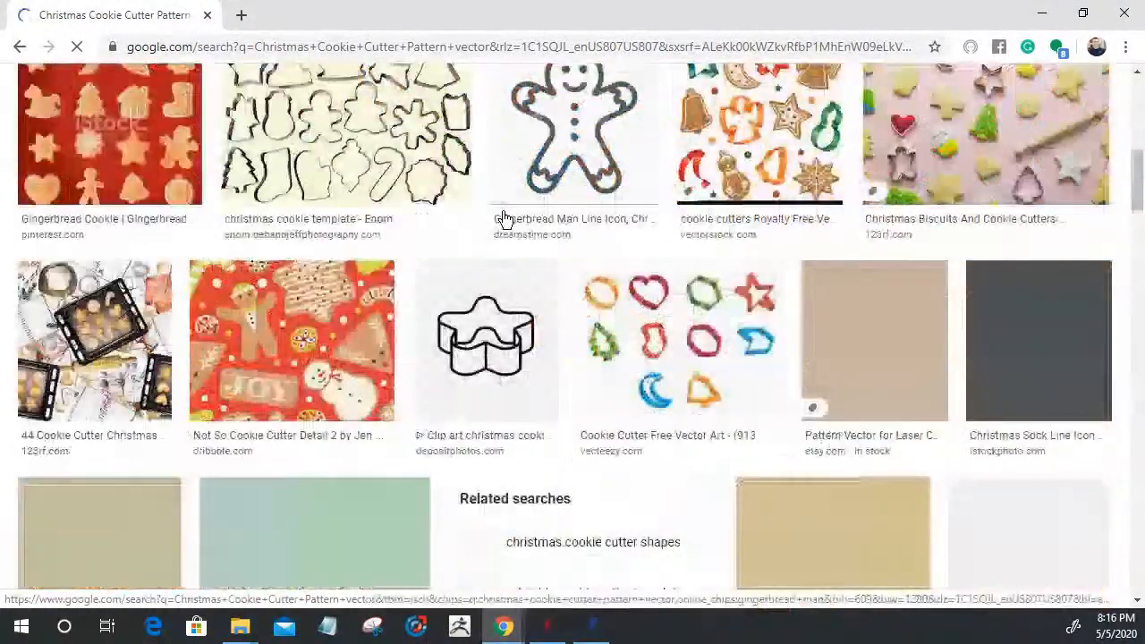
{"action": "scroll", "coordinate": [506, 218], "scroll_direction": "up", "scroll_amount": 15}
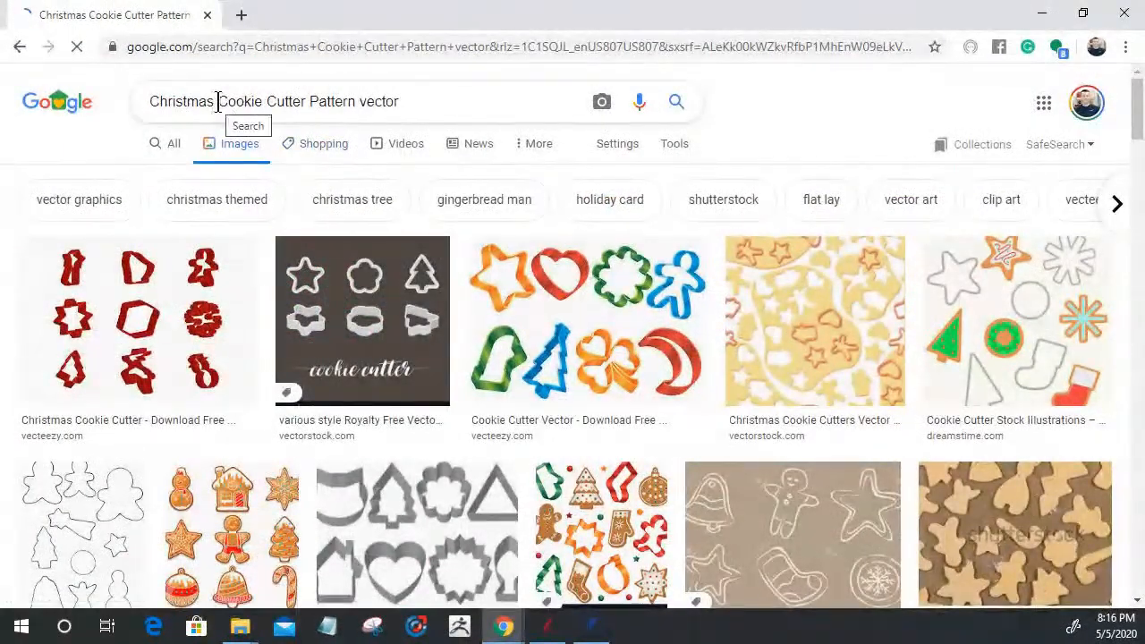
Step: Replace "Cookie Cutter" in the image search with "rolling pin" and run the search again
{"action": "left_click_drag", "start_coordinate": [218, 101], "coordinate": [291, 101]}
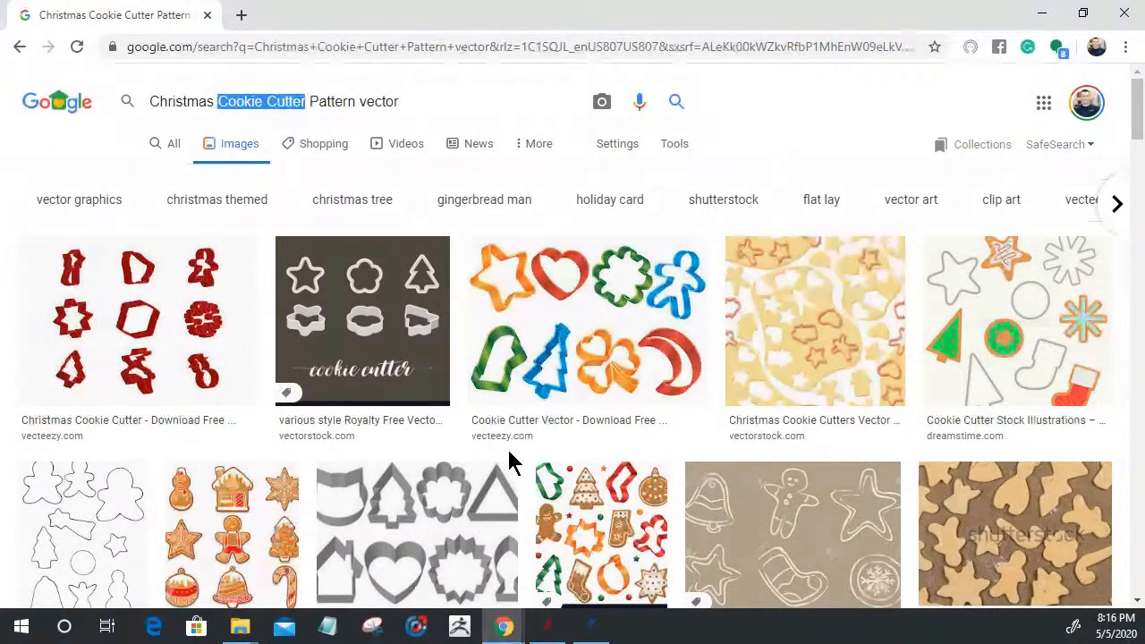
{"action": "type", "text": "rolling pin"}
{"action": "key", "text": "Delete"}
{"action": "key", "text": "Return"}
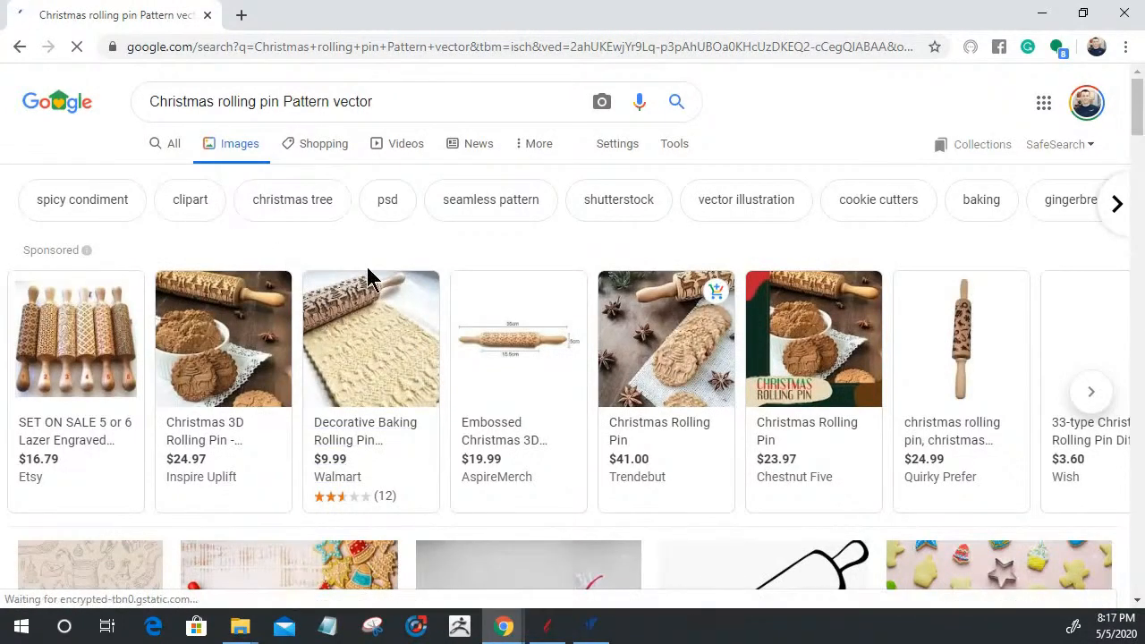
Step: Look through the rolling pin images and open the $16.79 Etsy listing for laser-engraved embossing rolling pins
{"action": "scroll", "coordinate": [511, 320], "scroll_direction": "down", "scroll_amount": 5}
{"action": "scroll", "coordinate": [511, 316], "scroll_direction": "down", "scroll_amount": 5}
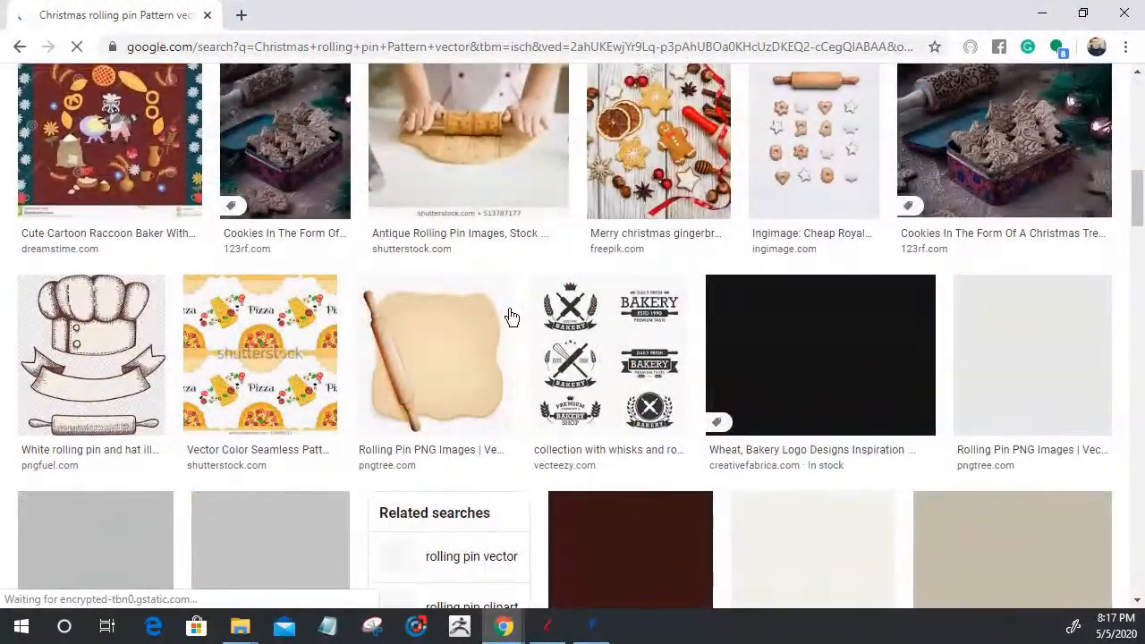
{"action": "scroll", "coordinate": [511, 316], "scroll_direction": "down", "scroll_amount": 4}
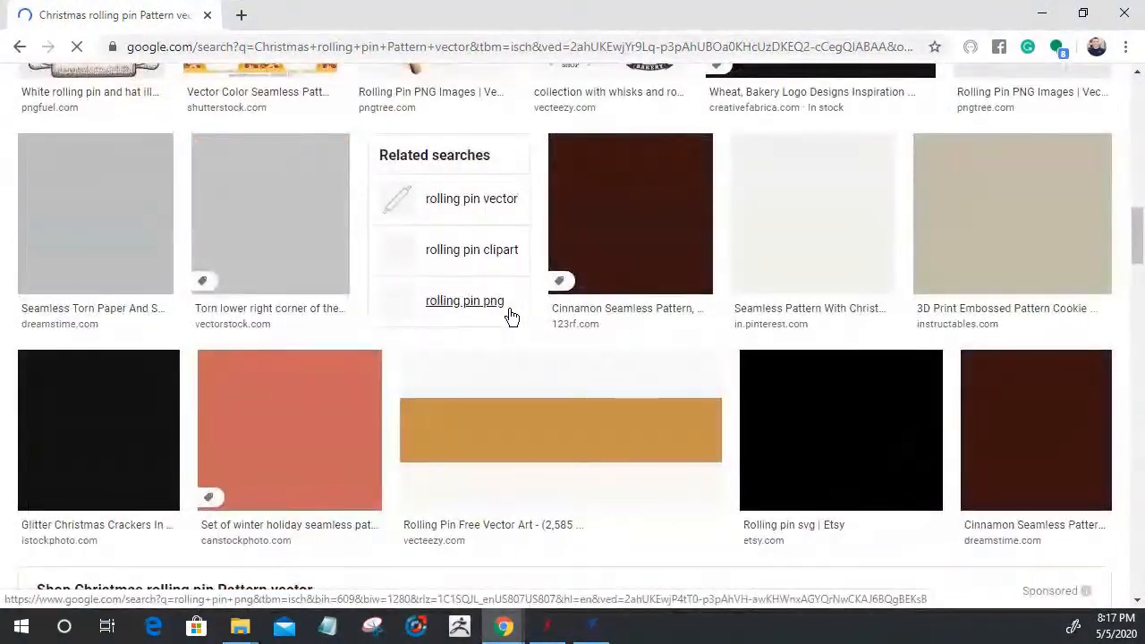
{"action": "scroll", "coordinate": [506, 319], "scroll_direction": "down", "scroll_amount": 5}
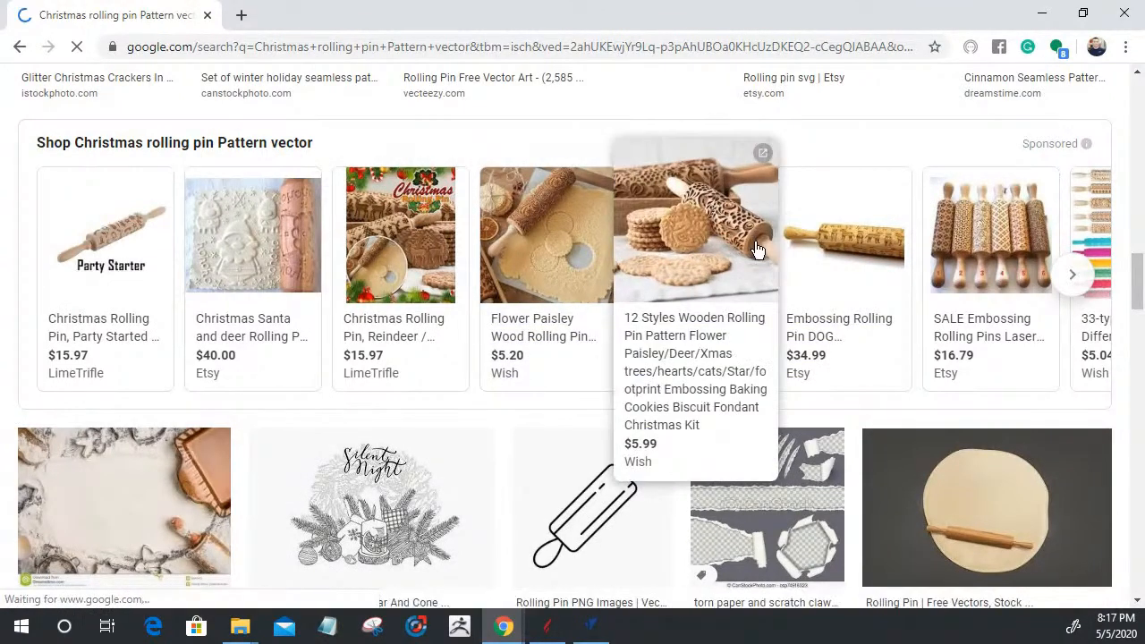
{"action": "mouse_move", "coordinate": [1023, 259]}
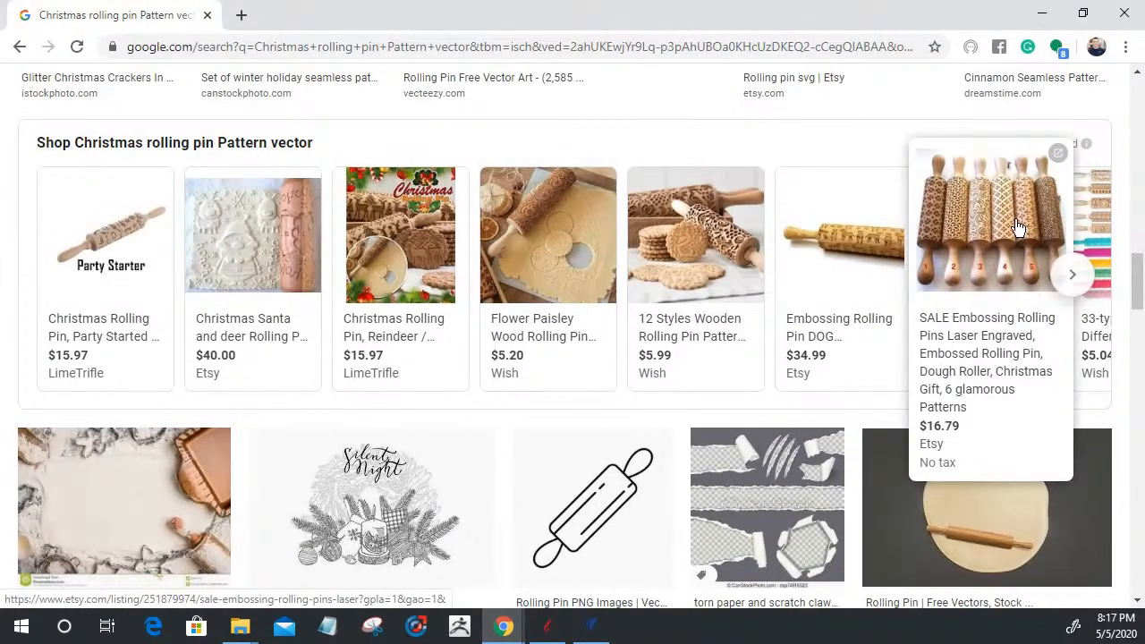
{"action": "left_click", "coordinate": [1018, 228]}
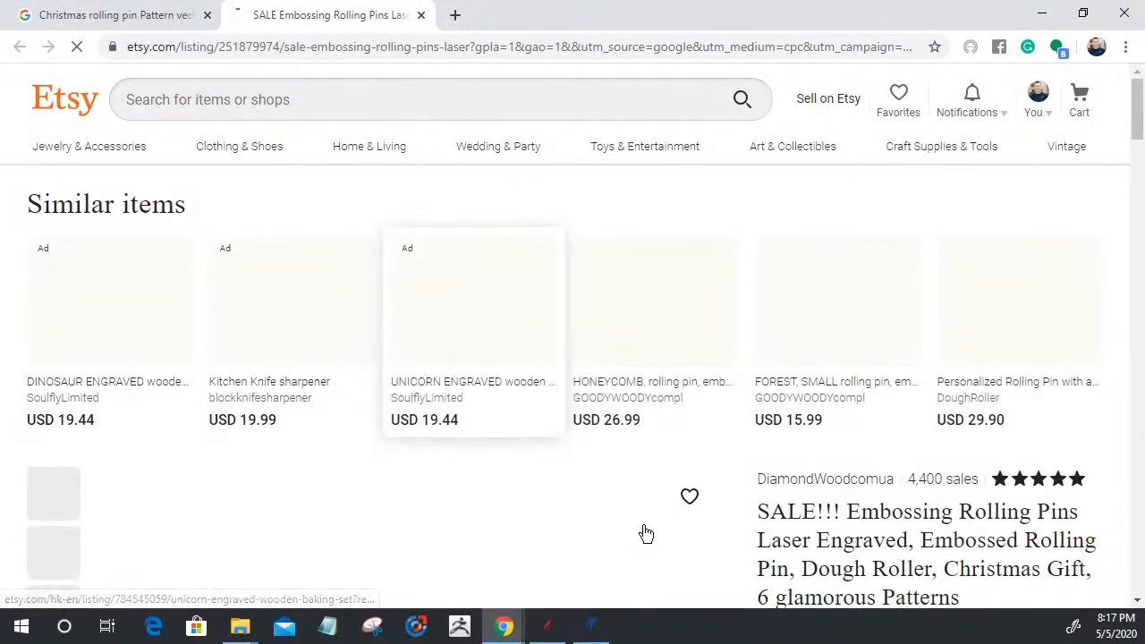
Step: Examine the photo of the six engraved rolling pin patterns and the similar items on the Etsy page
{"action": "scroll", "coordinate": [715, 444], "scroll_direction": "down", "scroll_amount": 3}
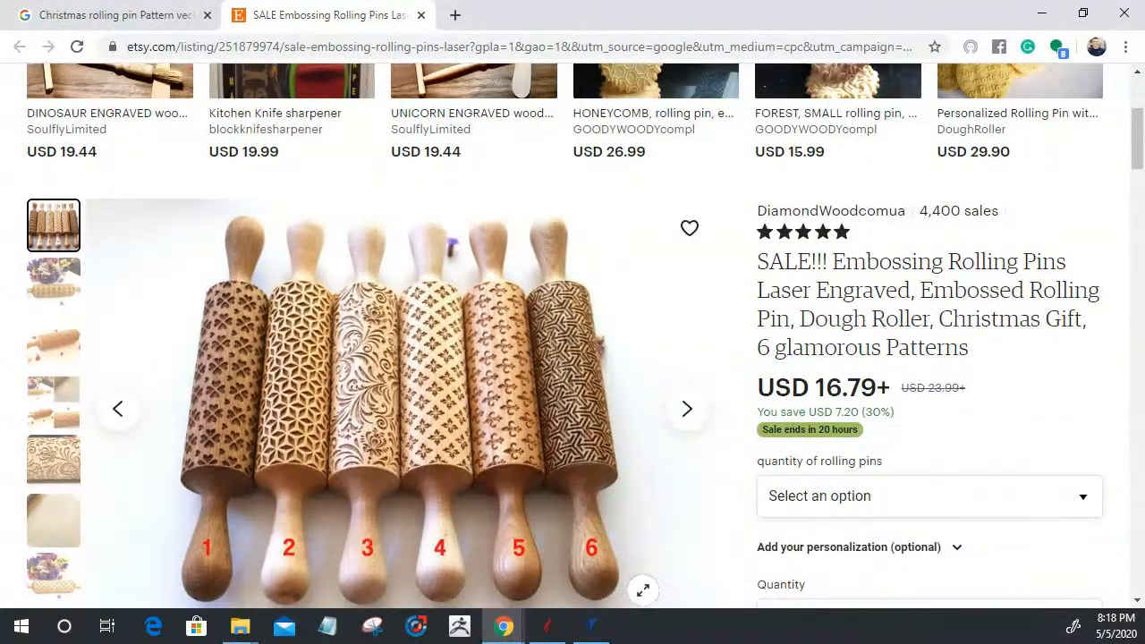
{"action": "mouse_move", "coordinate": [547, 625]}
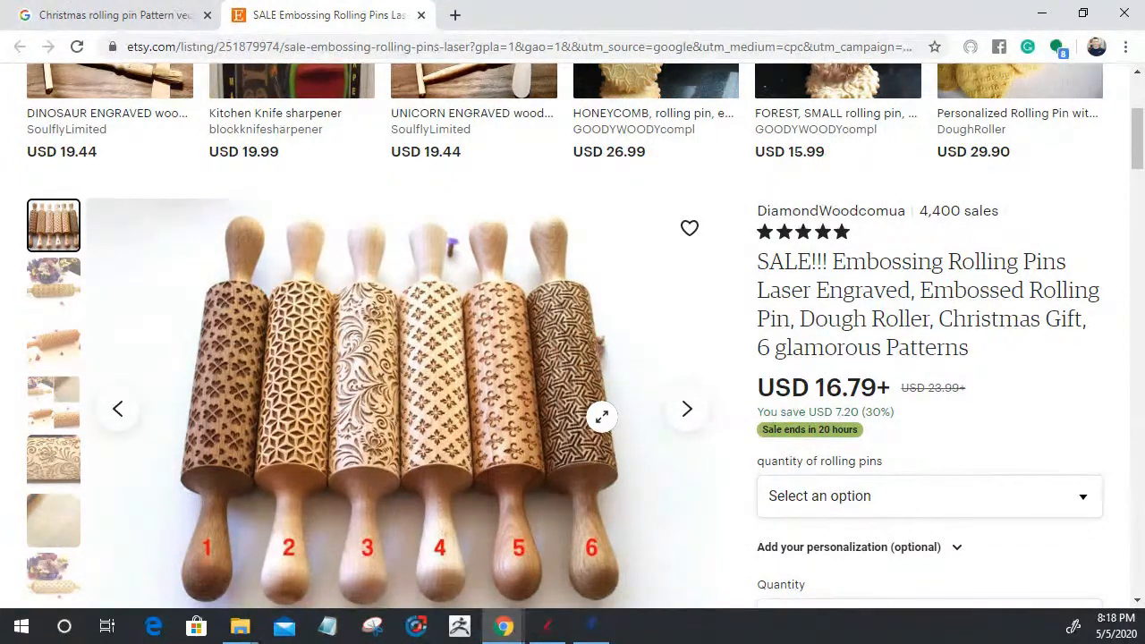
{"action": "scroll", "coordinate": [650, 188], "scroll_direction": "up", "scroll_amount": 3}
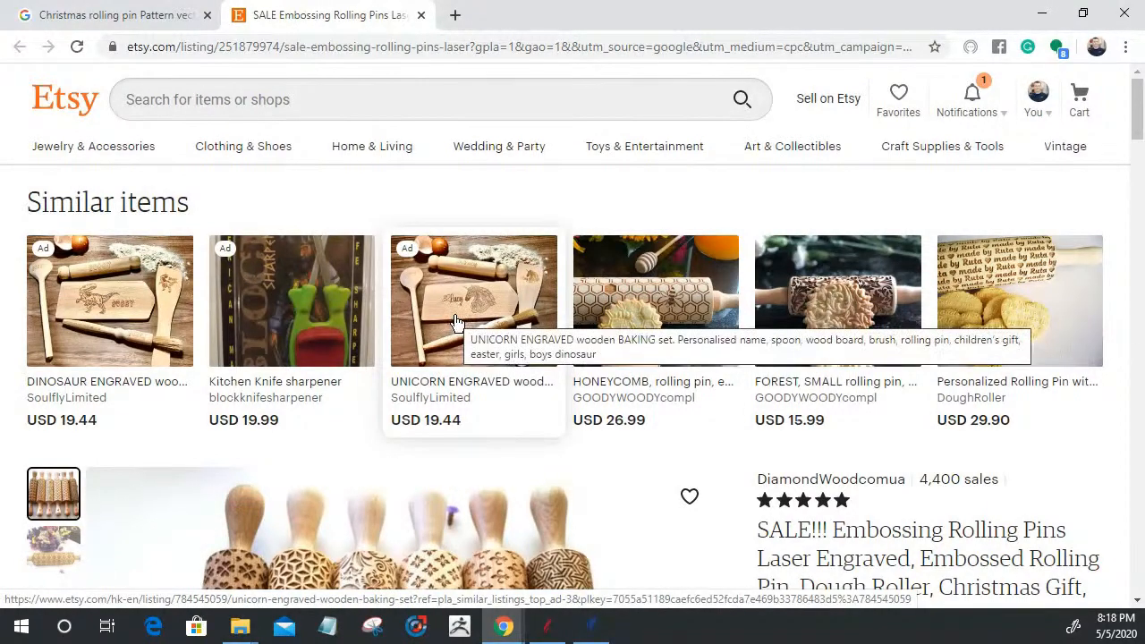
{"action": "scroll", "coordinate": [456, 322], "scroll_direction": "down", "scroll_amount": 4}
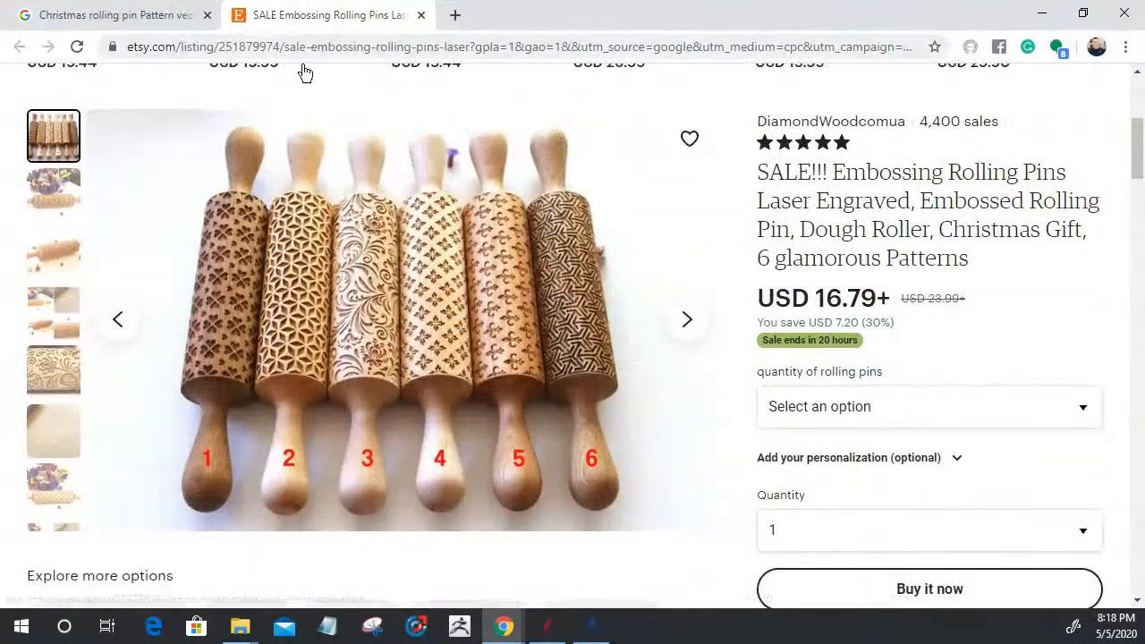
Step: Close the Etsy listing, switch back to VCarve Pro and show the star layout in 2D
{"action": "left_click", "coordinate": [422, 15]}
{"action": "left_click", "coordinate": [597, 638]}
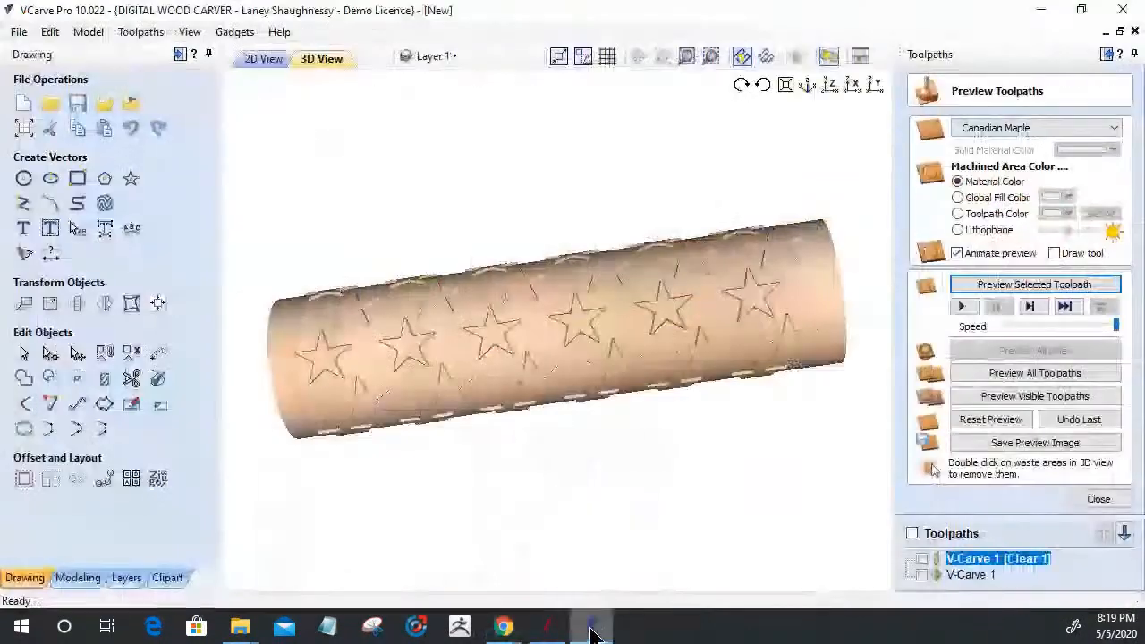
{"action": "left_click", "coordinate": [265, 61]}
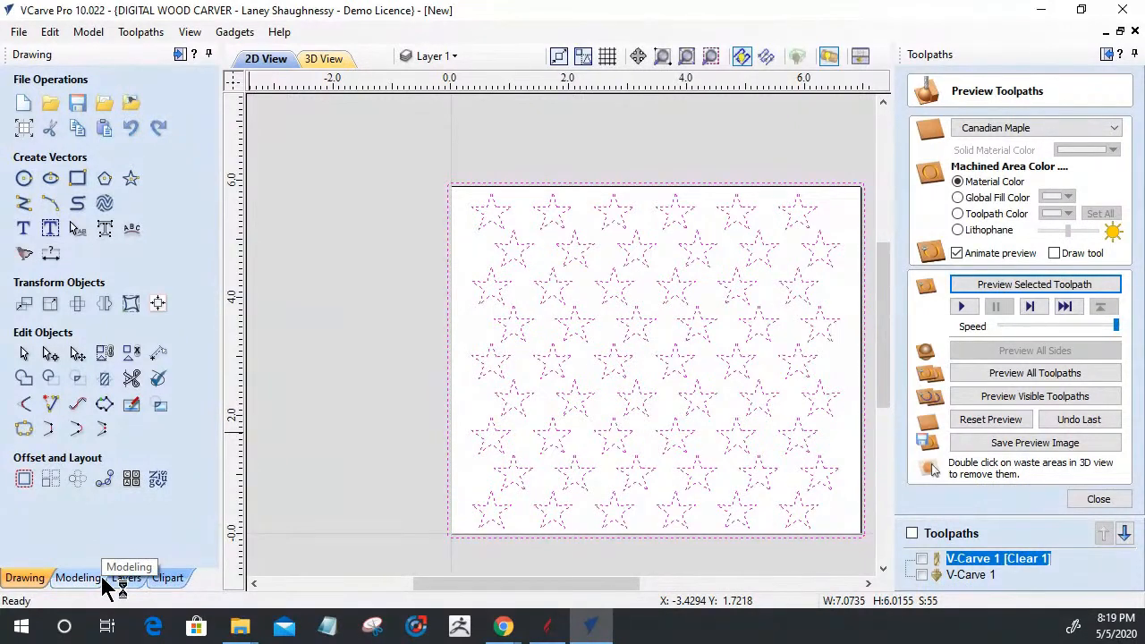
Step: Browse the clipart library folders Texture Area Tiles, Texture Fill Tiles and Textures (Not Tilable)
{"action": "left_click", "coordinate": [172, 579]}
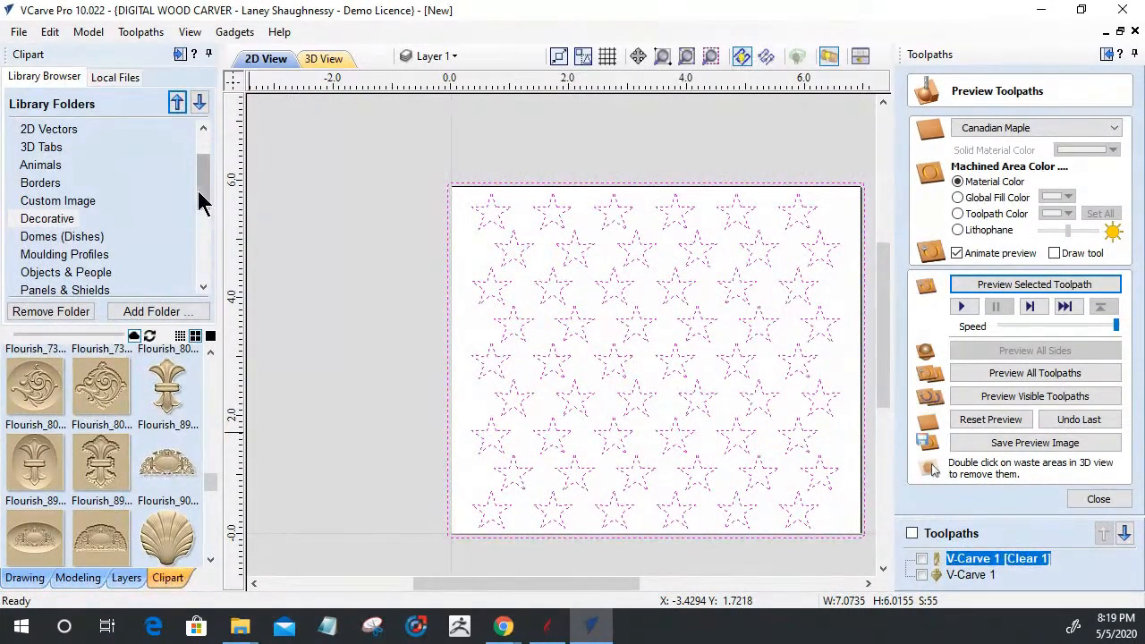
{"action": "scroll", "coordinate": [82, 249], "scroll_direction": "down", "scroll_amount": 3}
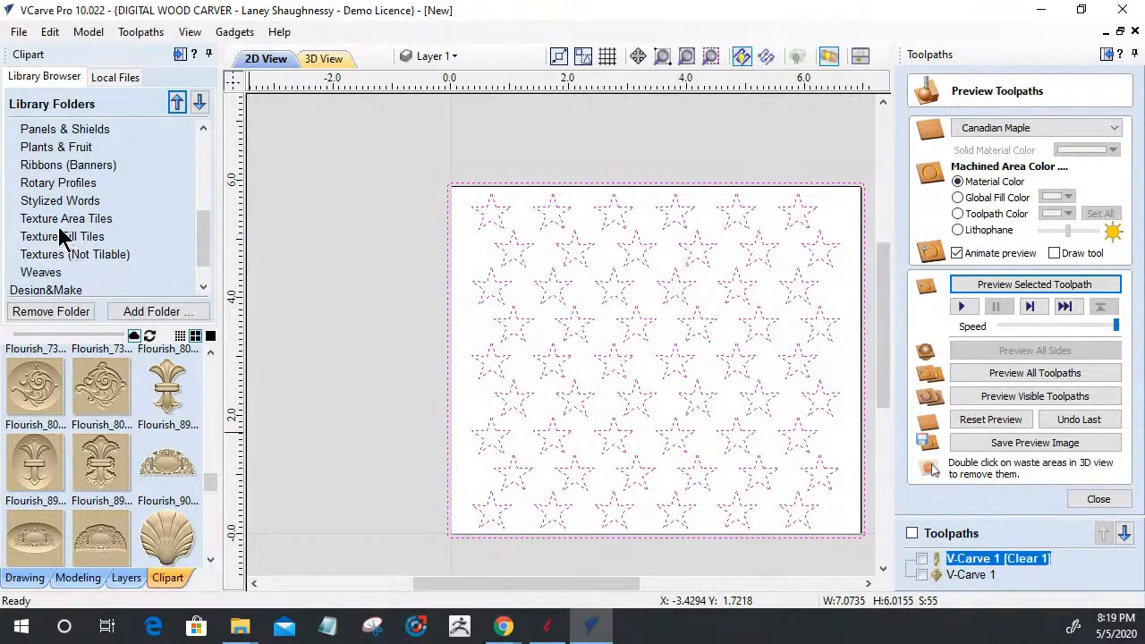
{"action": "left_click", "coordinate": [60, 223]}
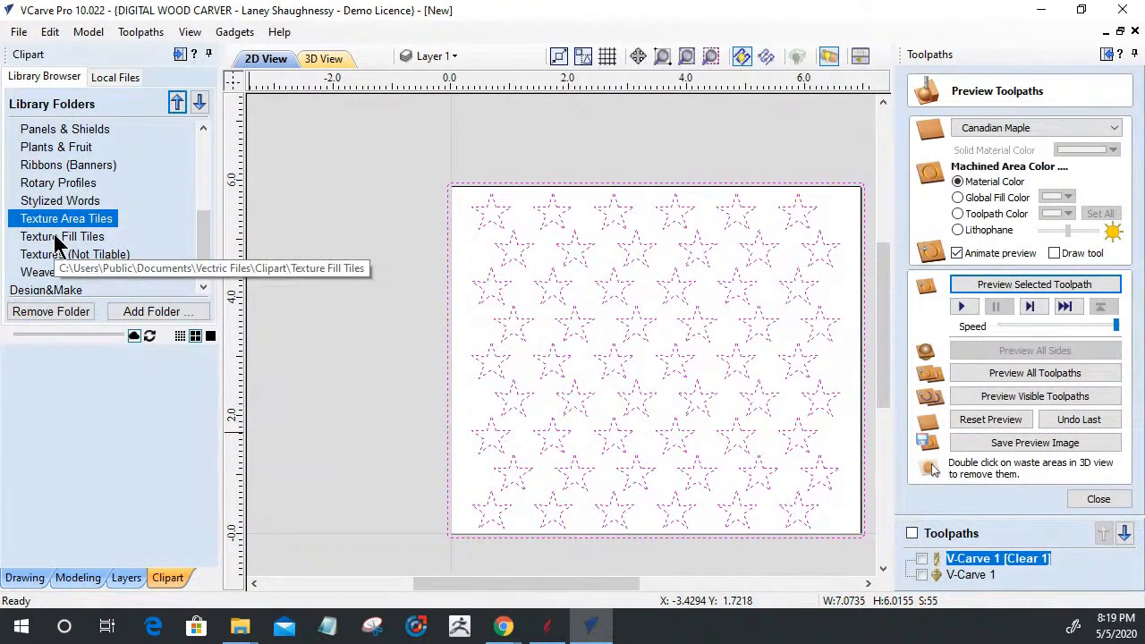
{"action": "left_click", "coordinate": [55, 238]}
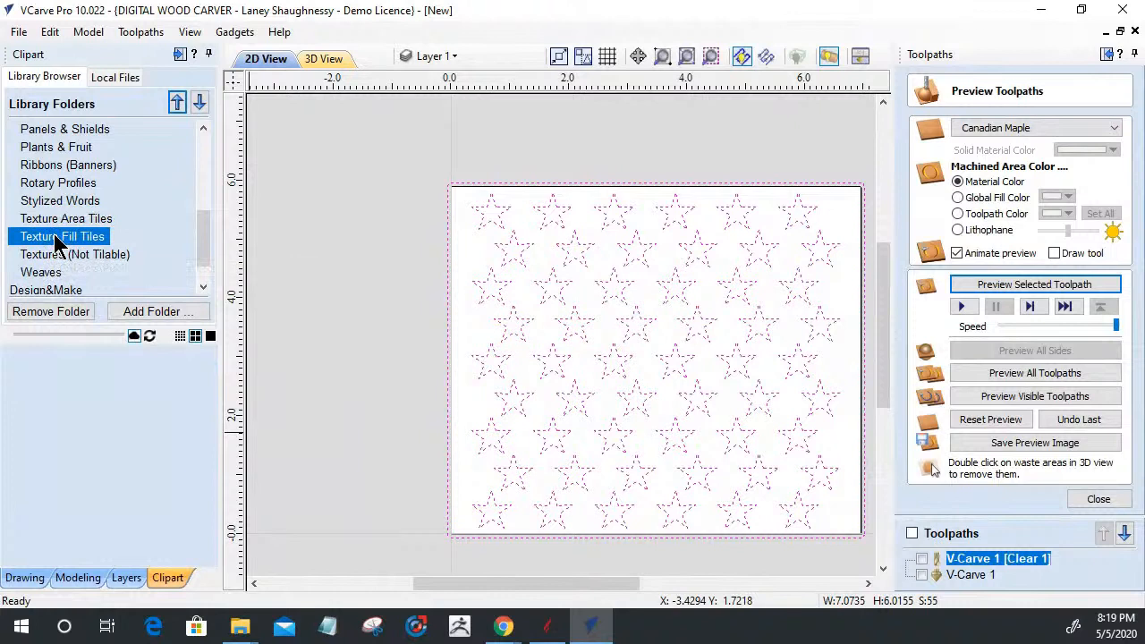
{"action": "left_click", "coordinate": [47, 257]}
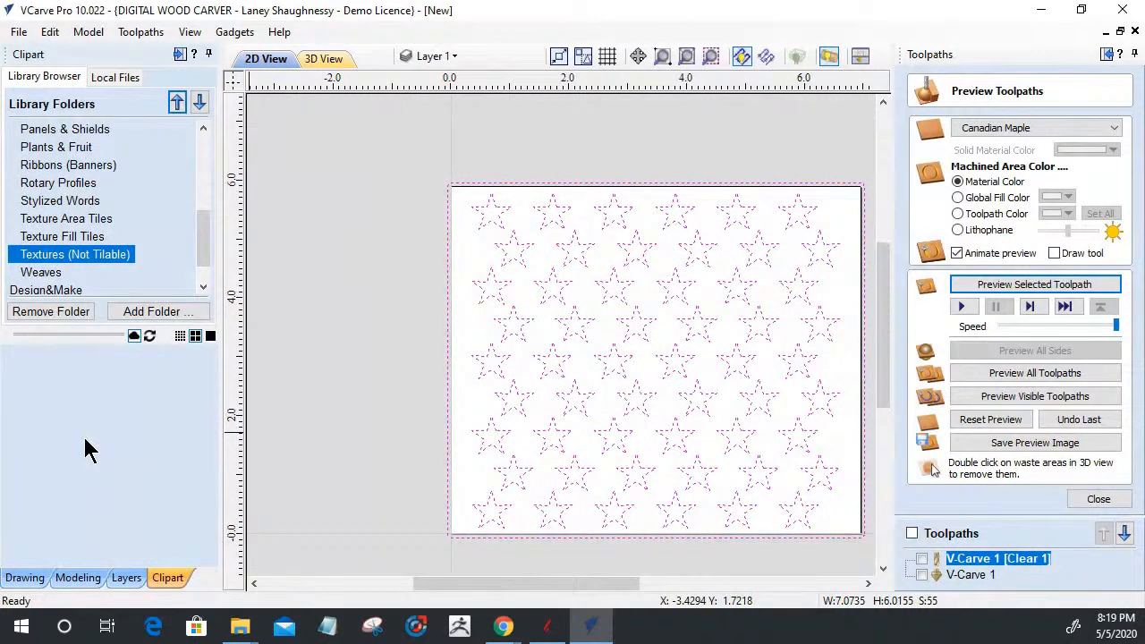
Step: Look in the Texture Fill Tiles and Texture Area Tiles clipart folders using small thumbnails, and view the star layout in 2D
{"action": "left_click", "coordinate": [70, 237]}
{"action": "left_click", "coordinate": [67, 222]}
{"action": "scroll", "coordinate": [64, 234], "scroll_direction": "down", "scroll_amount": 1}
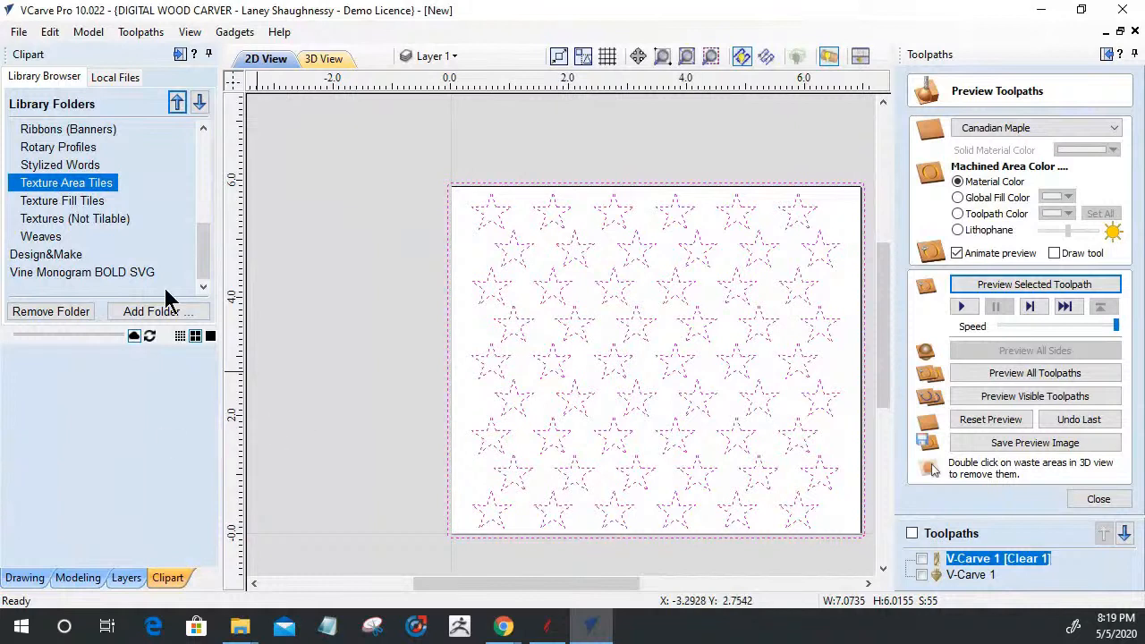
{"action": "left_click", "coordinate": [180, 335]}
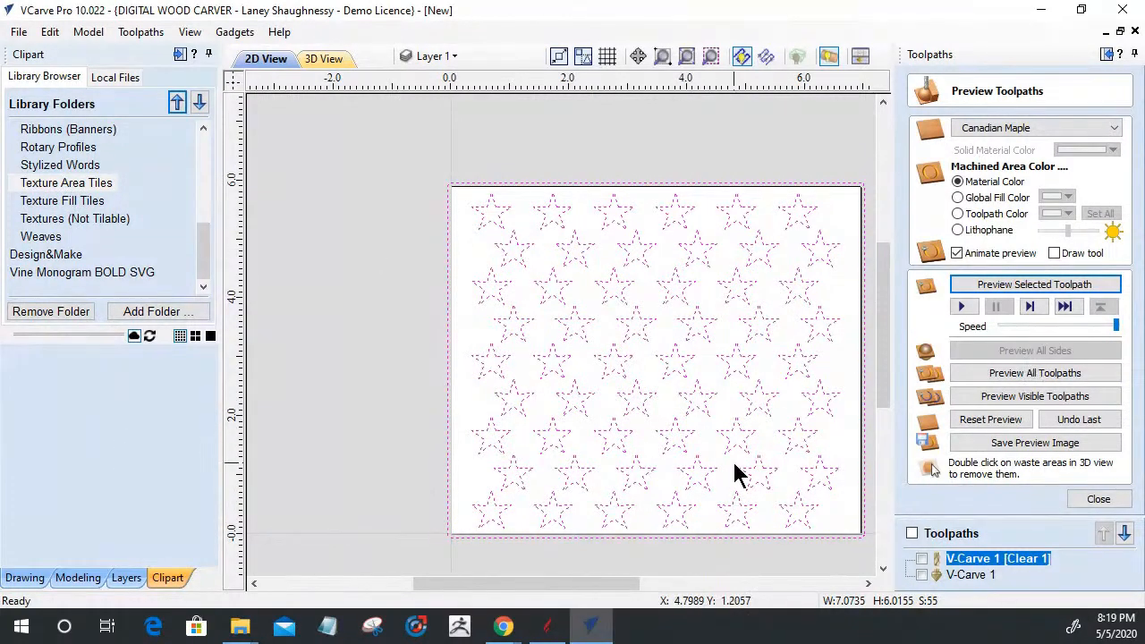
{"action": "scroll", "coordinate": [689, 478], "scroll_direction": "down", "scroll_amount": 3}
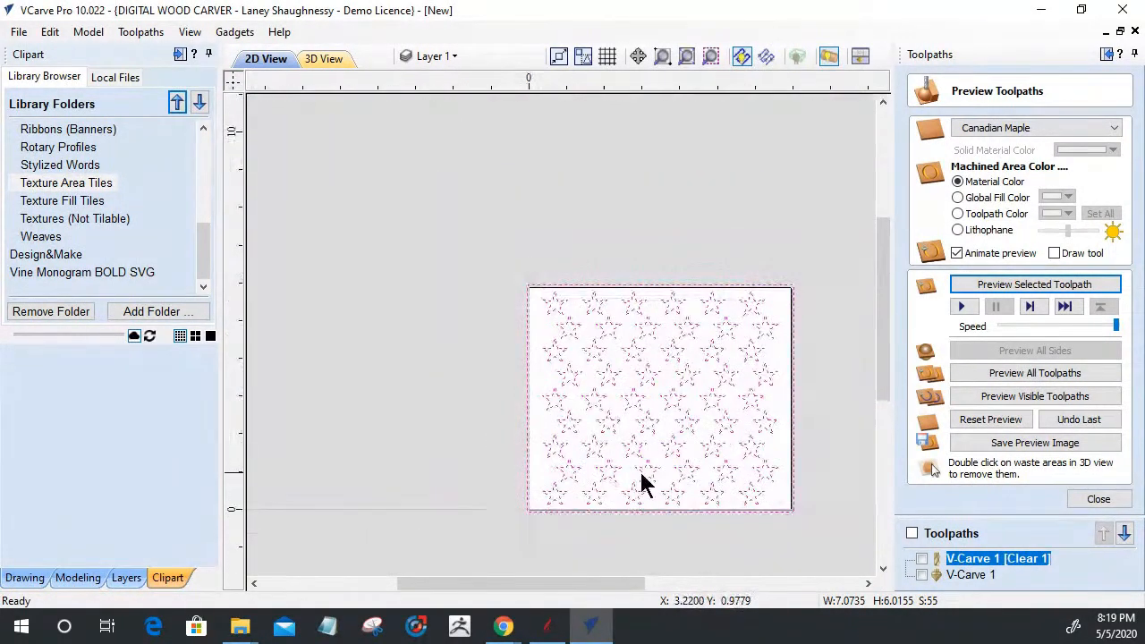
{"action": "scroll", "coordinate": [707, 474], "scroll_direction": "up", "scroll_amount": 2}
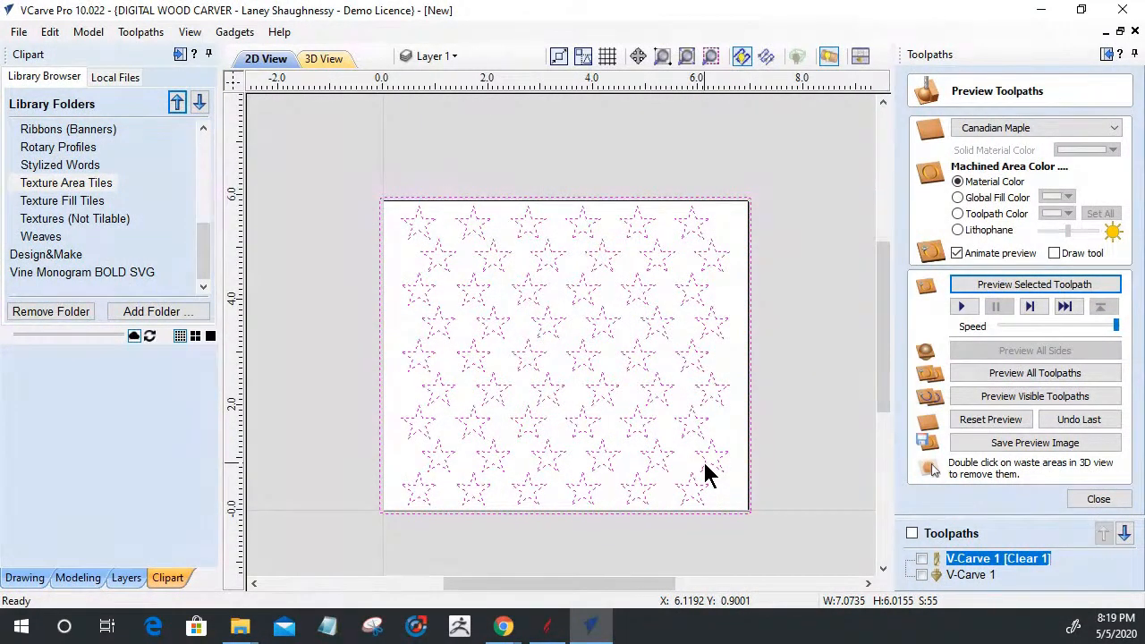
Step: Switch to the Weave_Basket project in Aspire and examine the woven basket model's rim, sides and base in 3D
{"action": "left_click", "coordinate": [548, 626]}
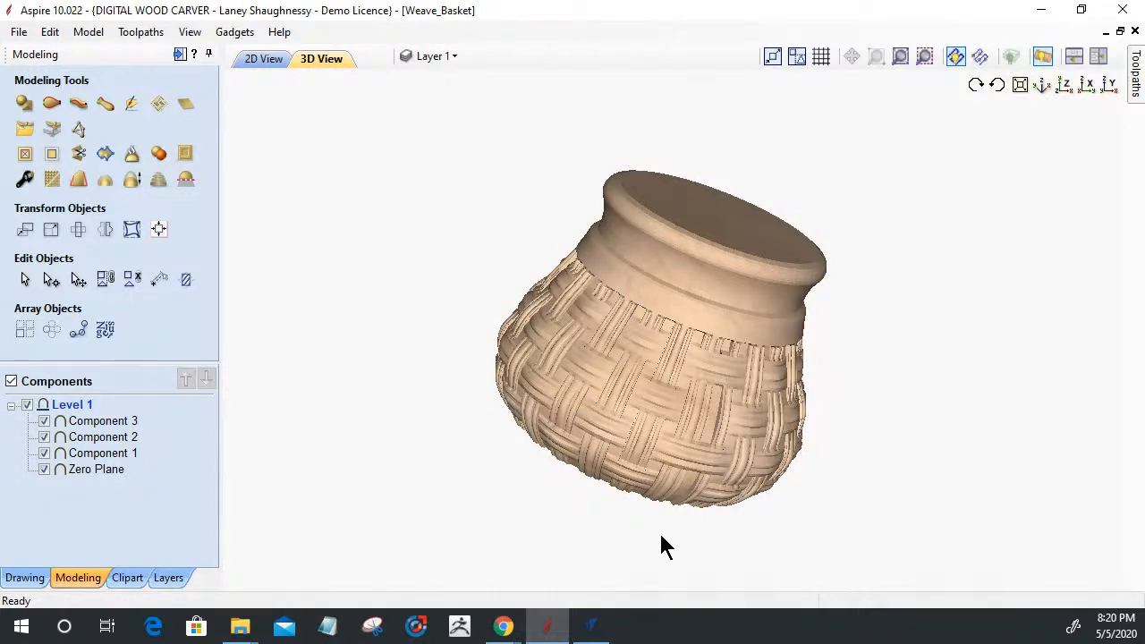
{"action": "left_click_drag", "start_coordinate": [716, 501], "coordinate": [703, 555]}
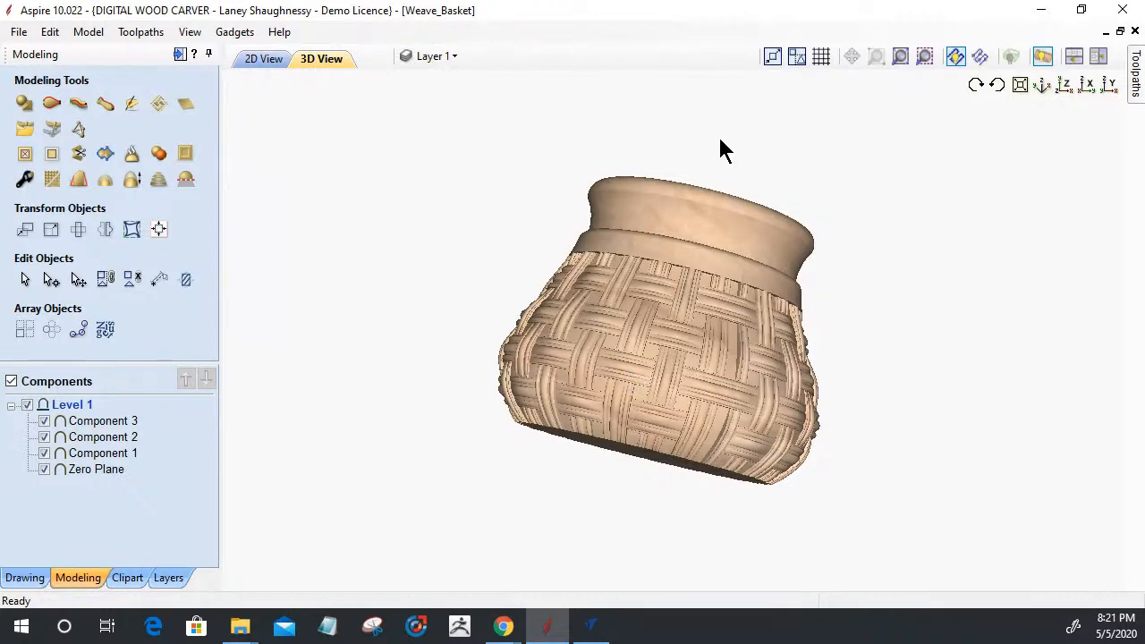
{"action": "scroll", "coordinate": [608, 267], "scroll_direction": "up", "scroll_amount": 2}
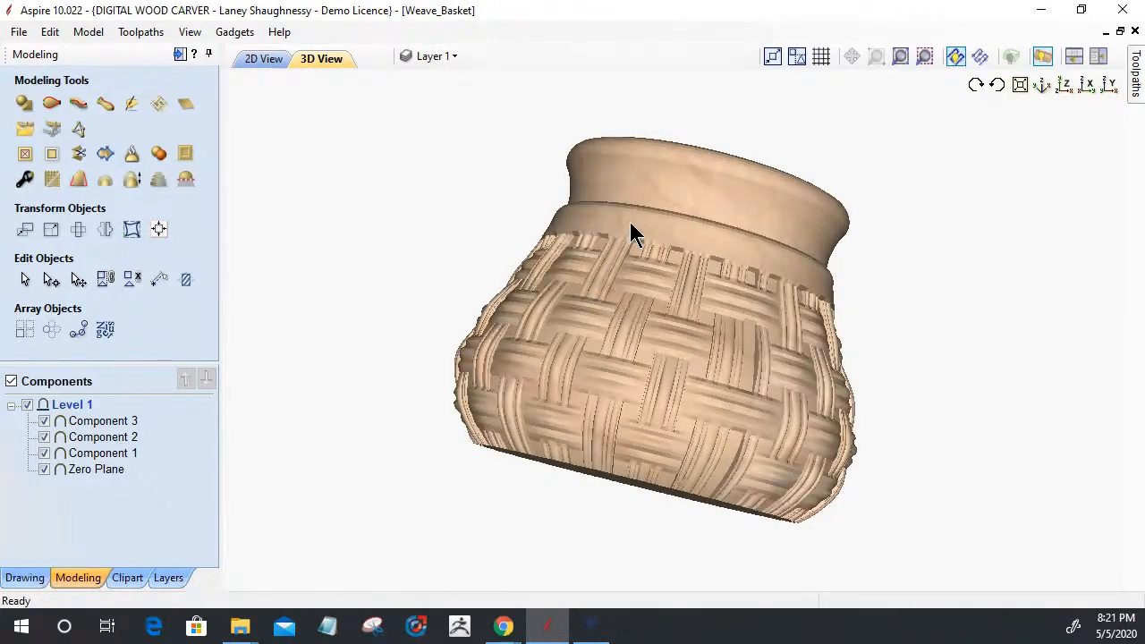
{"action": "left_click_drag", "start_coordinate": [631, 224], "coordinate": [557, 315]}
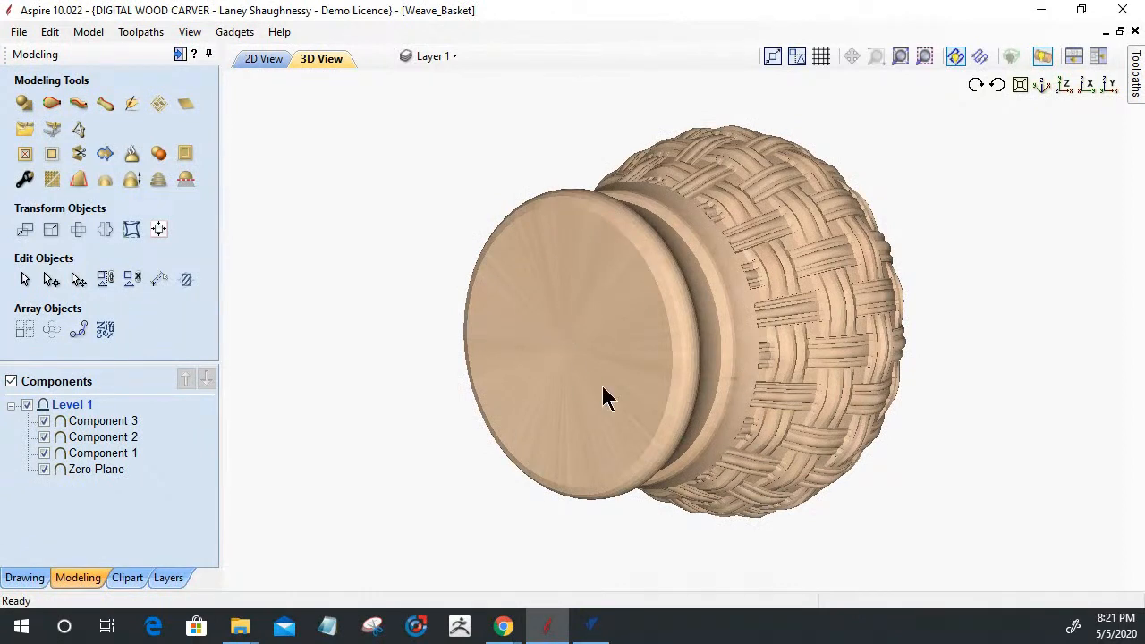
{"action": "left_click_drag", "start_coordinate": [427, 495], "coordinate": [669, 641]}
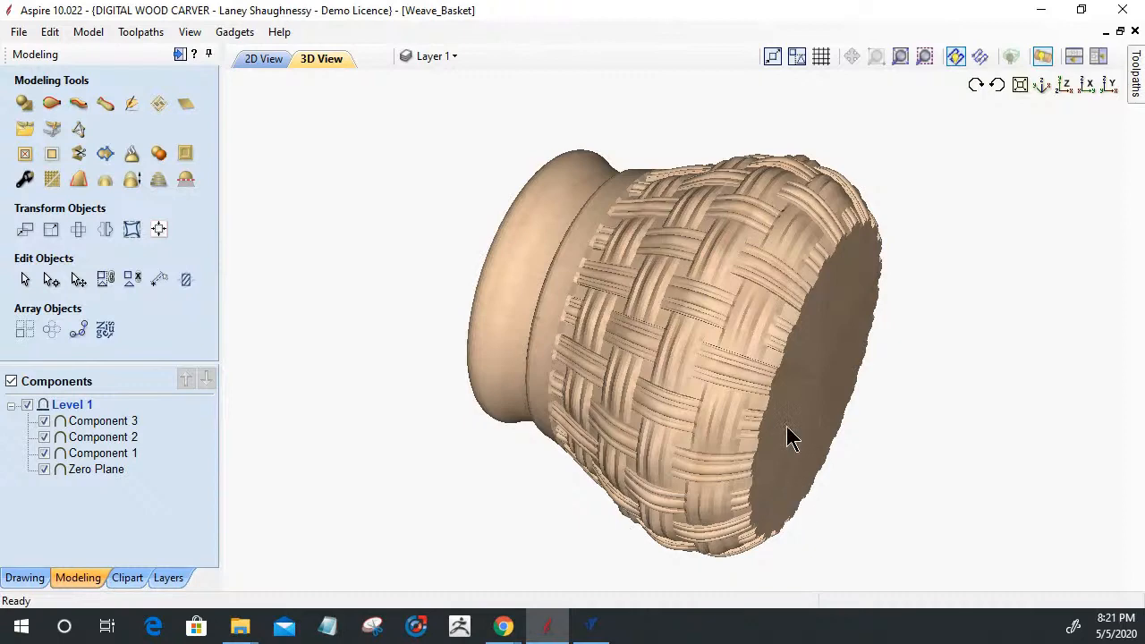
{"action": "left_click_drag", "start_coordinate": [787, 435], "coordinate": [680, 434]}
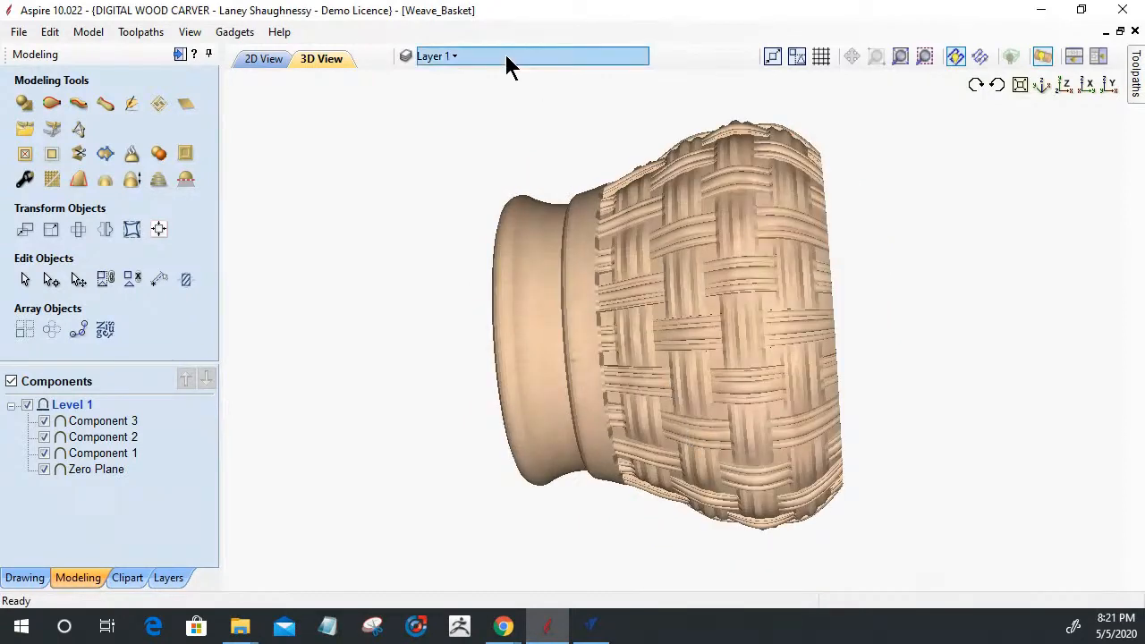
Step: Show the basket project in 2D and hide Component 3, Zero Plane, Component 2 and Component 1
{"action": "left_click", "coordinate": [263, 59]}
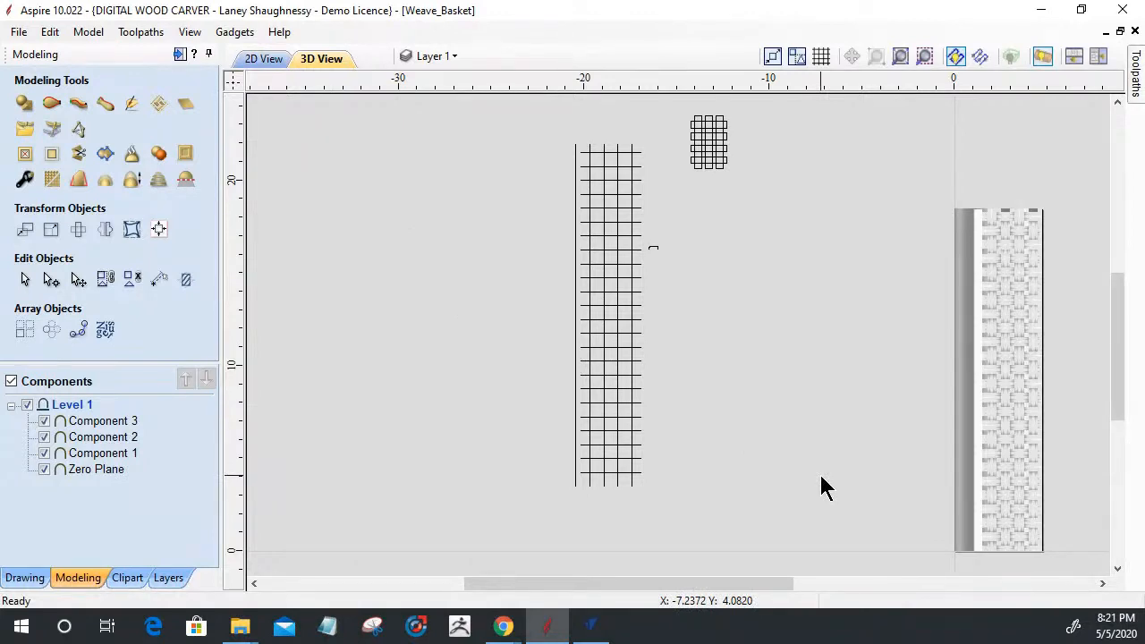
{"action": "left_click", "coordinate": [44, 421]}
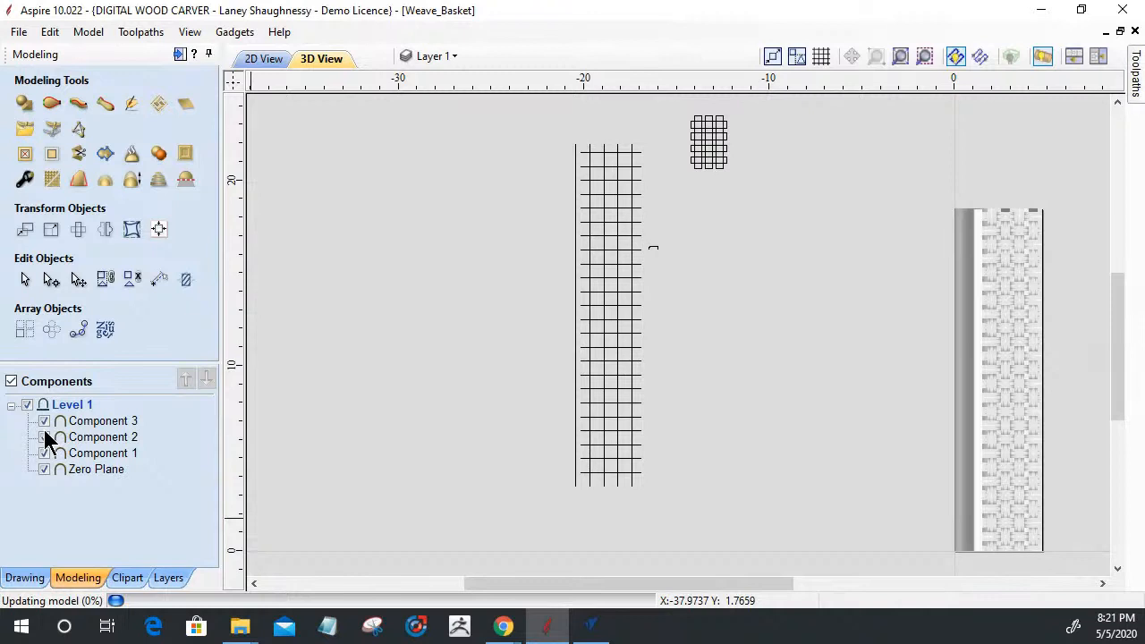
{"action": "left_click", "coordinate": [42, 472]}
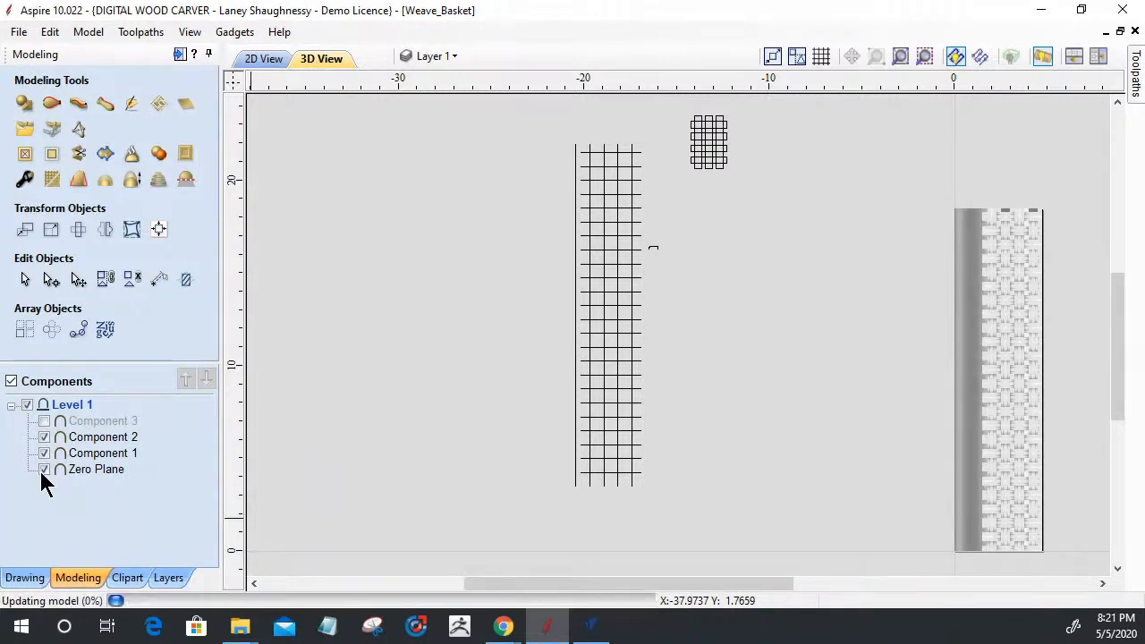
{"action": "left_click", "coordinate": [43, 437]}
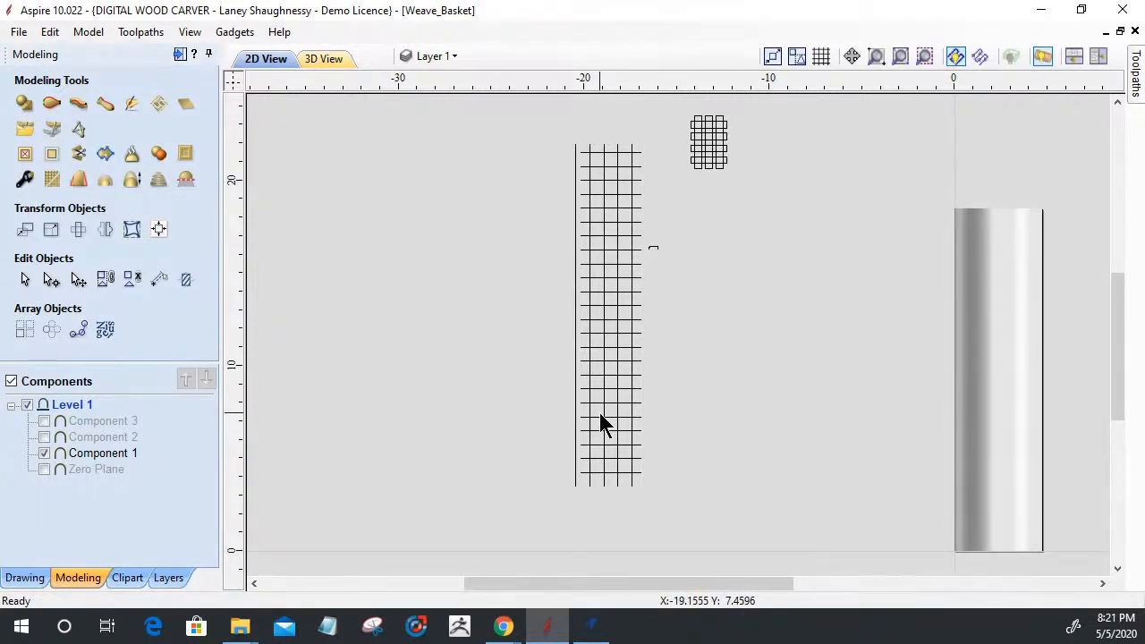
{"action": "scroll", "coordinate": [656, 447], "scroll_direction": "down", "scroll_amount": 2}
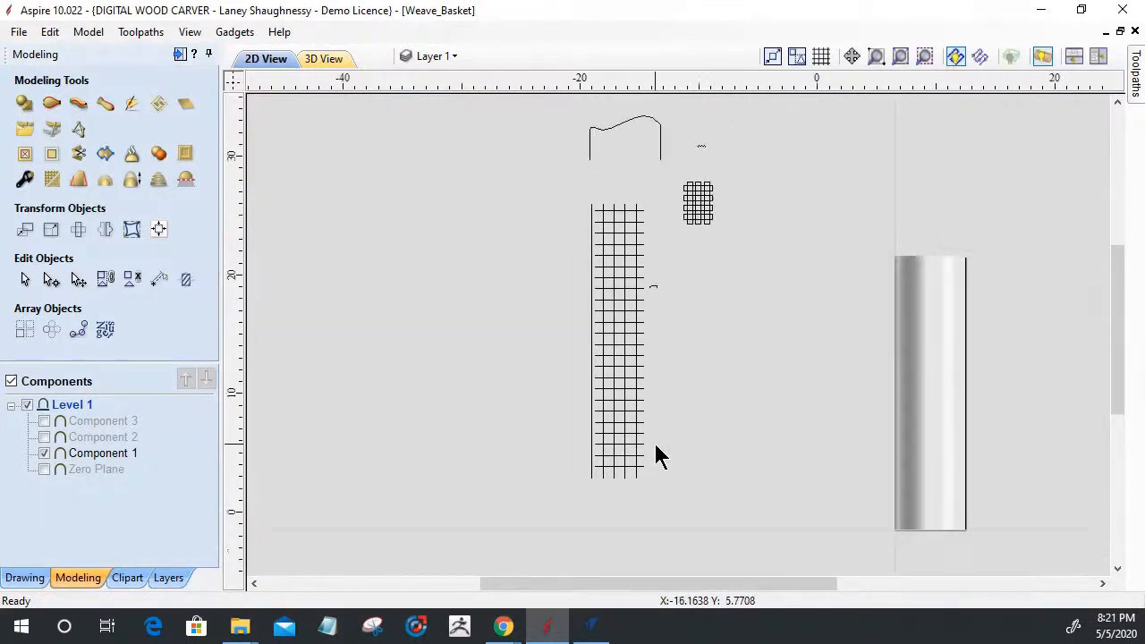
{"action": "scroll", "coordinate": [653, 447], "scroll_direction": "down", "scroll_amount": 3}
{"action": "scroll", "coordinate": [629, 325], "scroll_direction": "up", "scroll_amount": 1}
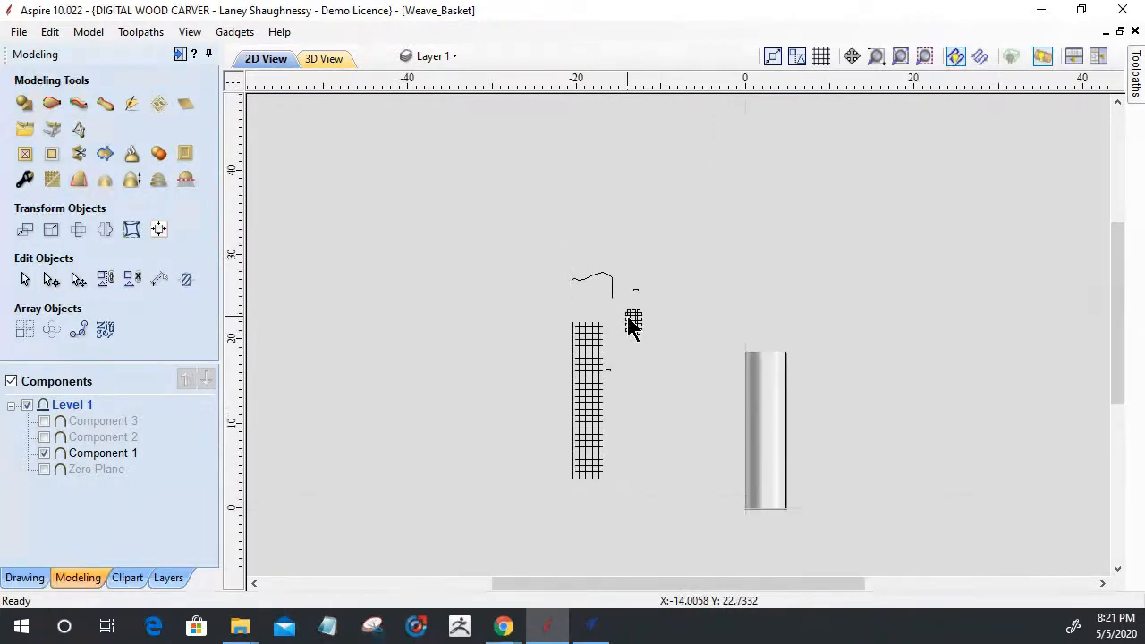
{"action": "scroll", "coordinate": [629, 324], "scroll_direction": "down", "scroll_amount": 1}
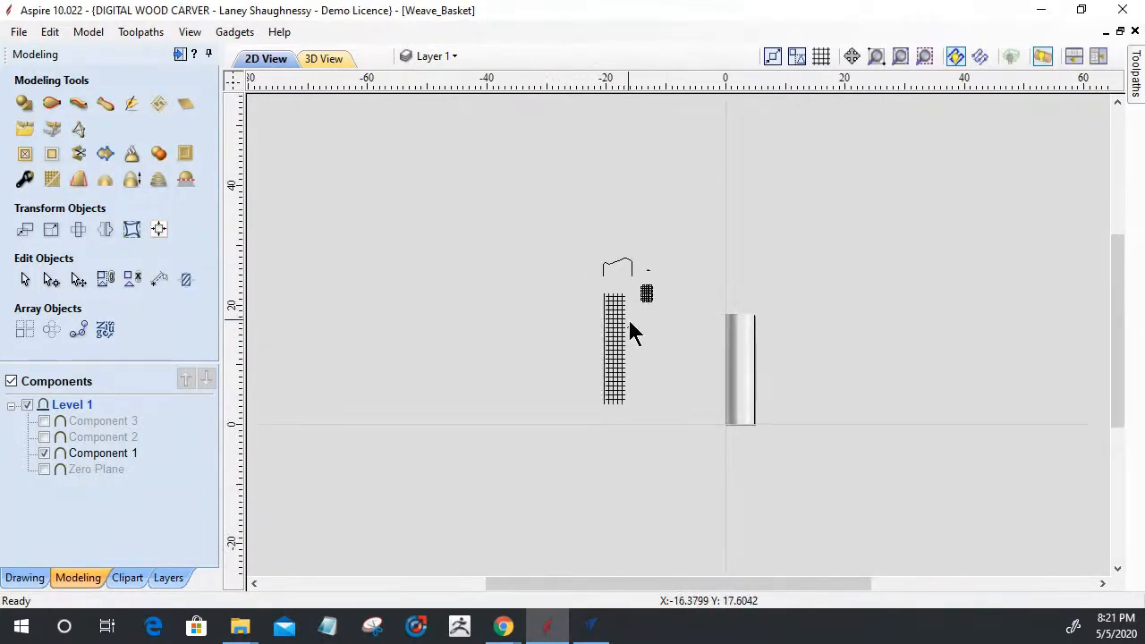
{"action": "left_click", "coordinate": [44, 453]}
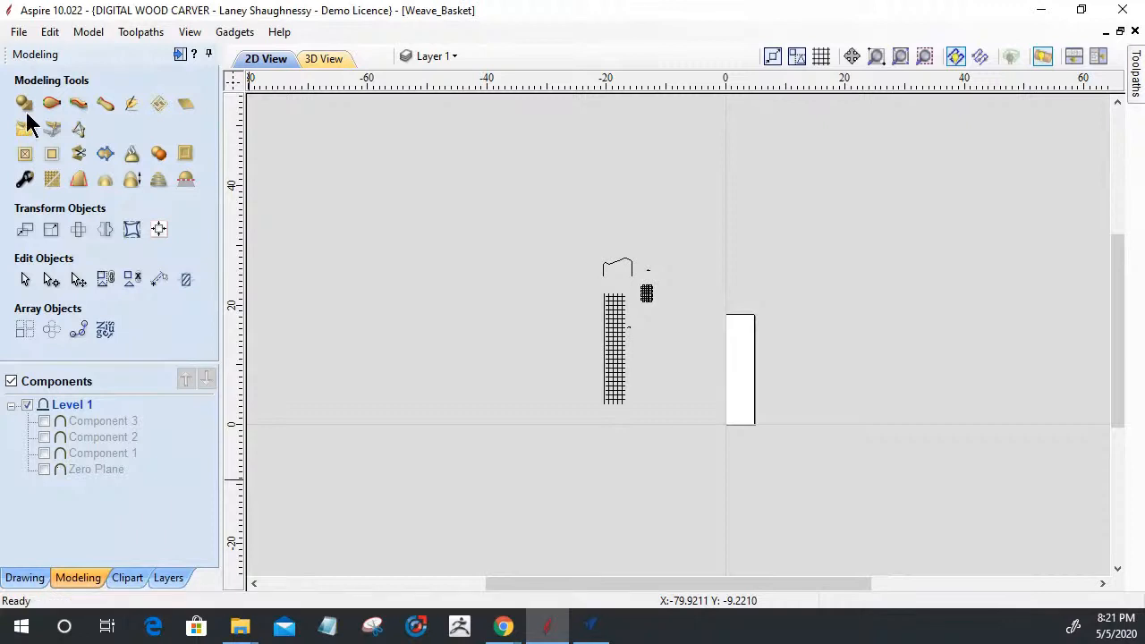
Step: Open the basket's job setup, look through its rotary settings down to the modeling resolution, and cancel it
{"action": "left_click", "coordinate": [27, 580]}
{"action": "left_click", "coordinate": [24, 127]}
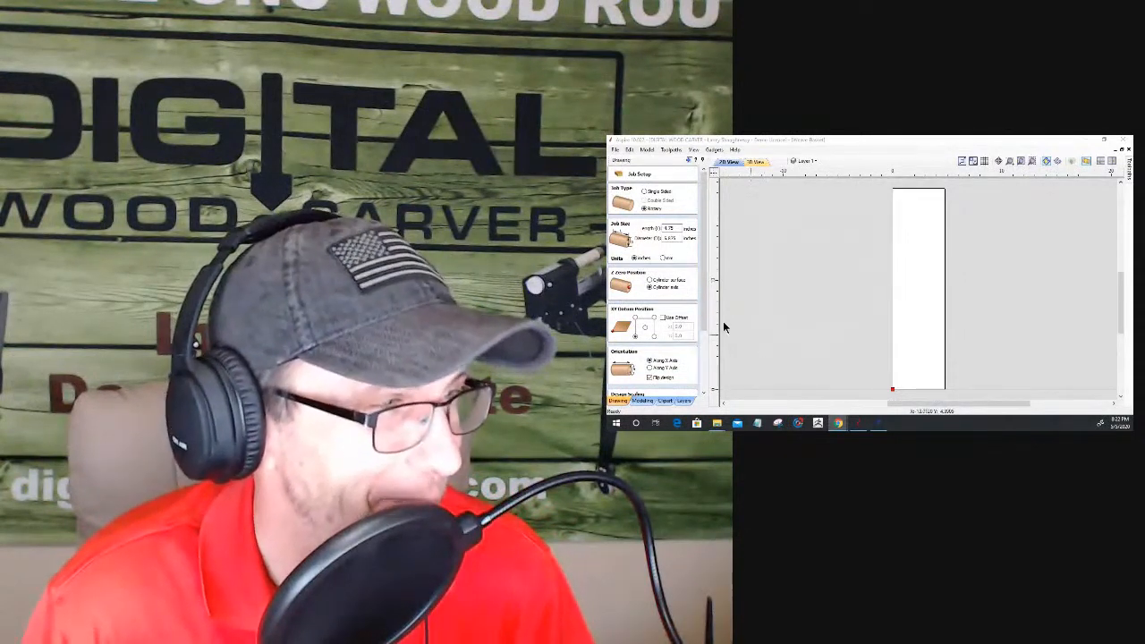
{"action": "scroll", "coordinate": [694, 351], "scroll_direction": "down", "scroll_amount": 3}
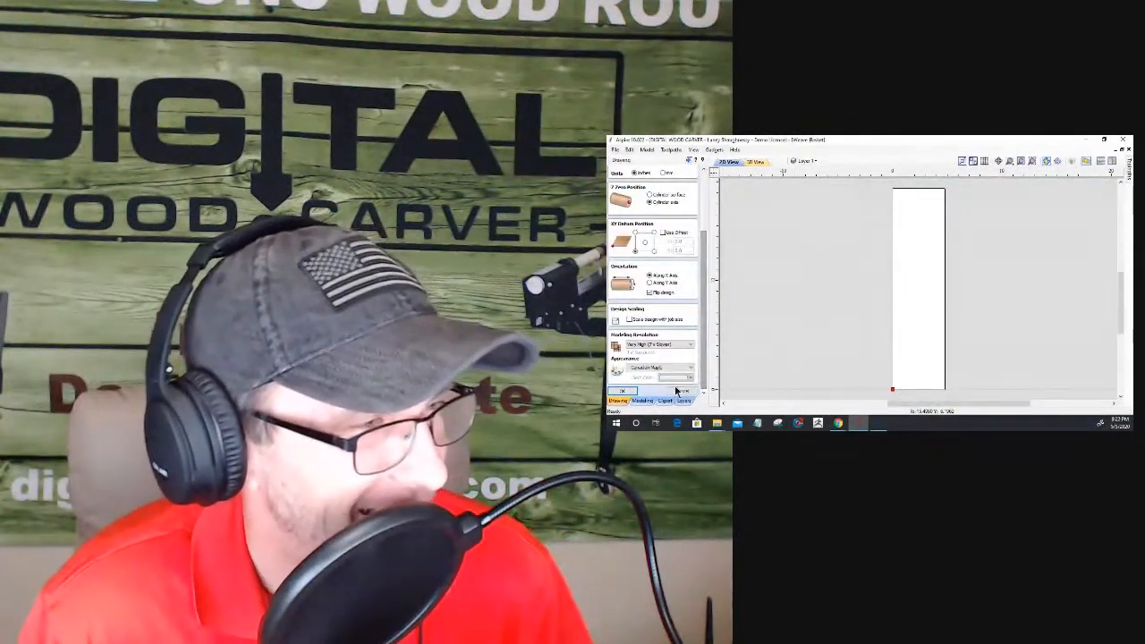
{"action": "left_click", "coordinate": [678, 391]}
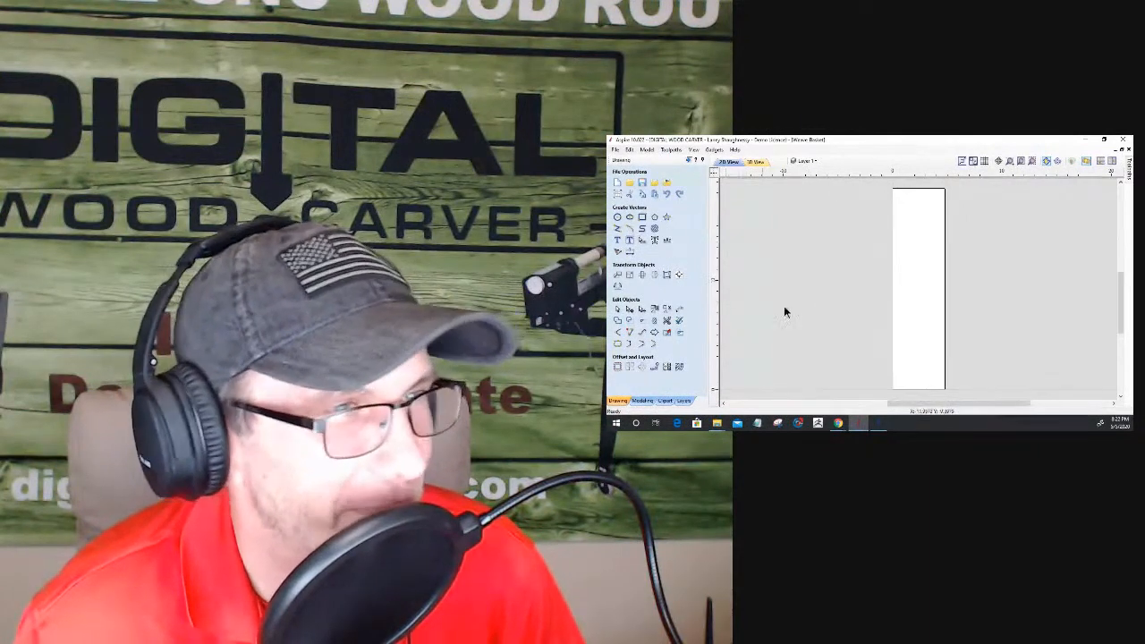
{"action": "scroll", "coordinate": [912, 264], "scroll_direction": "down", "scroll_amount": 2}
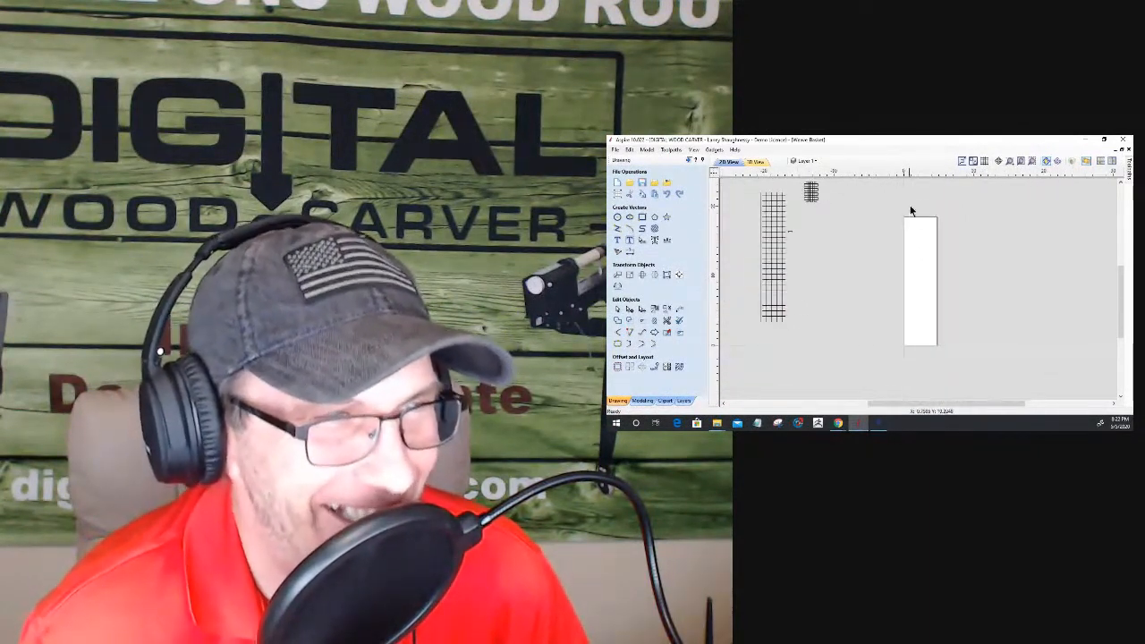
{"action": "scroll", "coordinate": [913, 206], "scroll_direction": "up", "scroll_amount": 1}
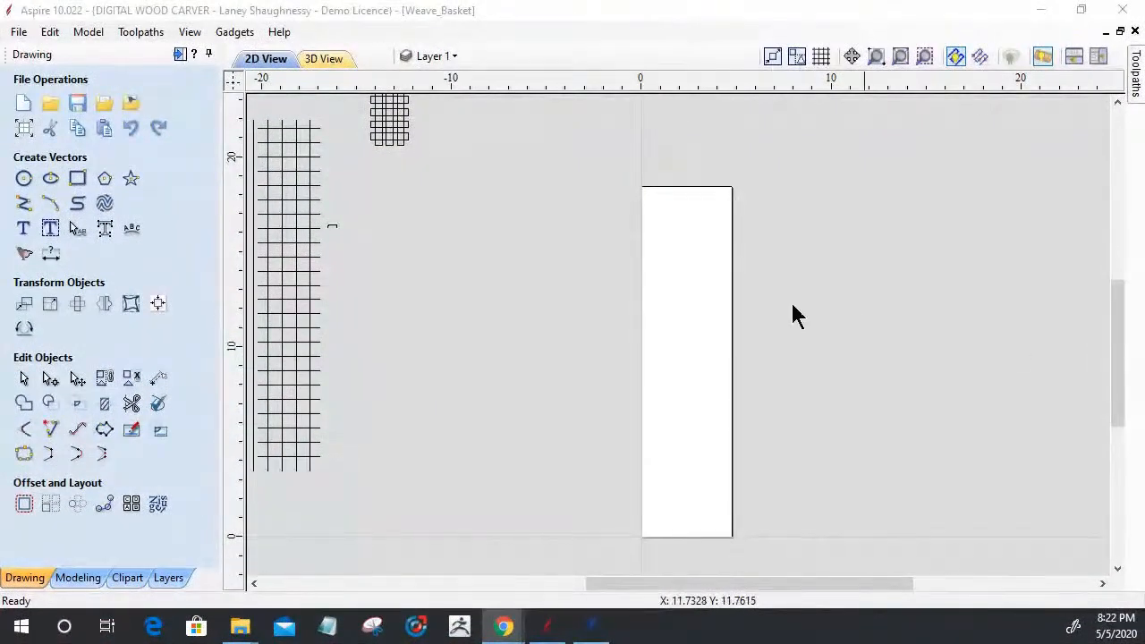
Step: Reopen the job setup, review the rotary job's size, Z zero, orientation and modeling resolution, and accept the settings
{"action": "left_click", "coordinate": [24, 130]}
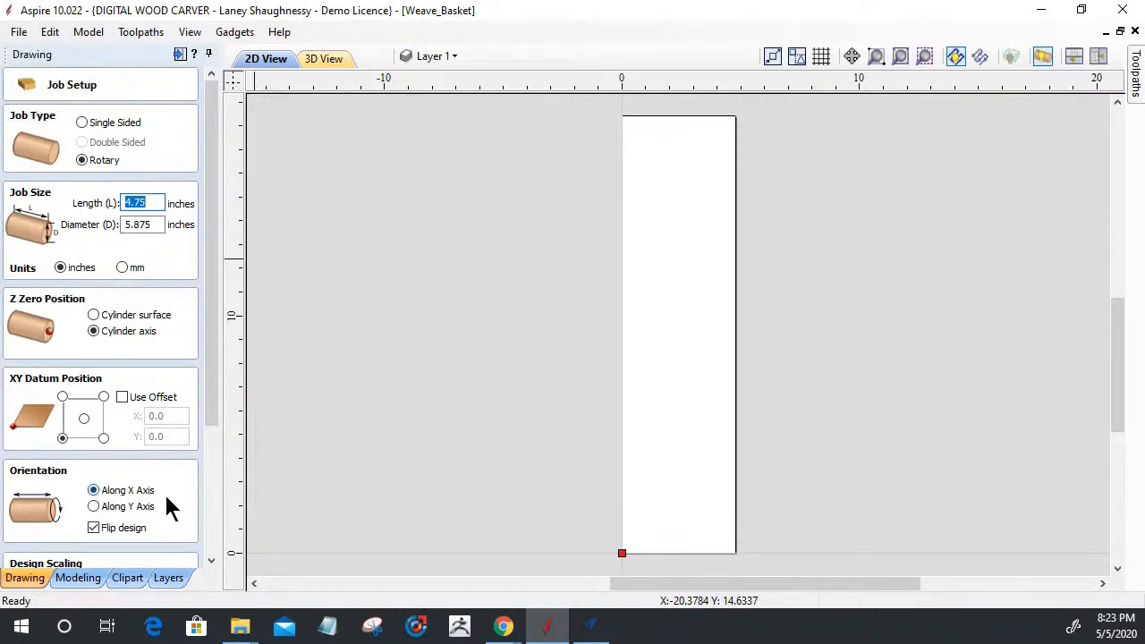
{"action": "left_click_drag", "start_coordinate": [213, 398], "coordinate": [197, 528]}
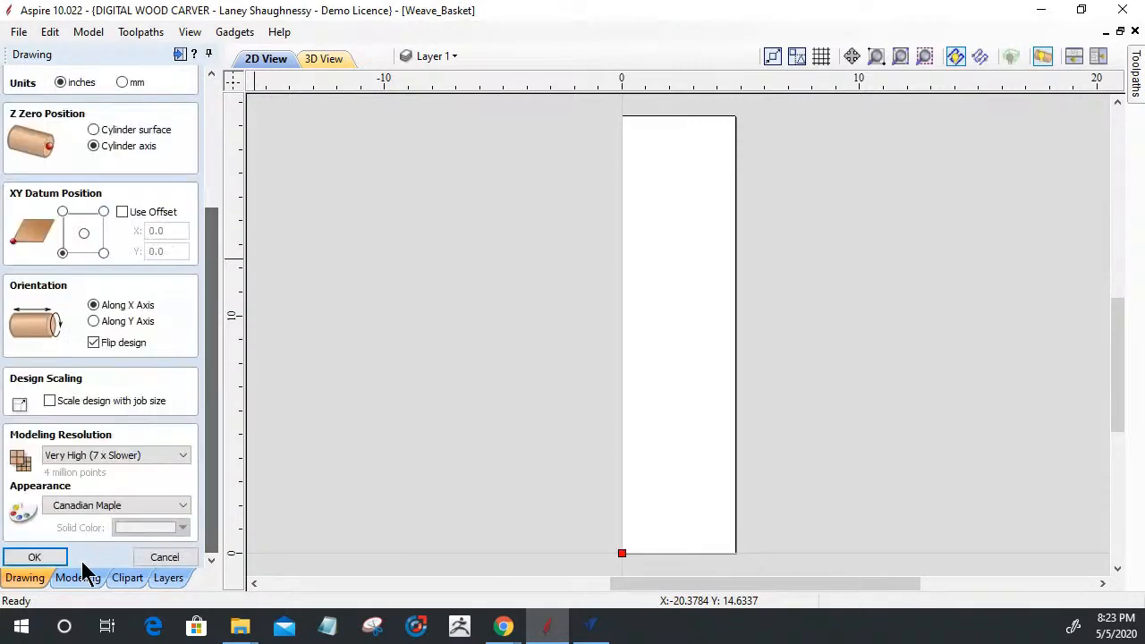
{"action": "left_click", "coordinate": [20, 557]}
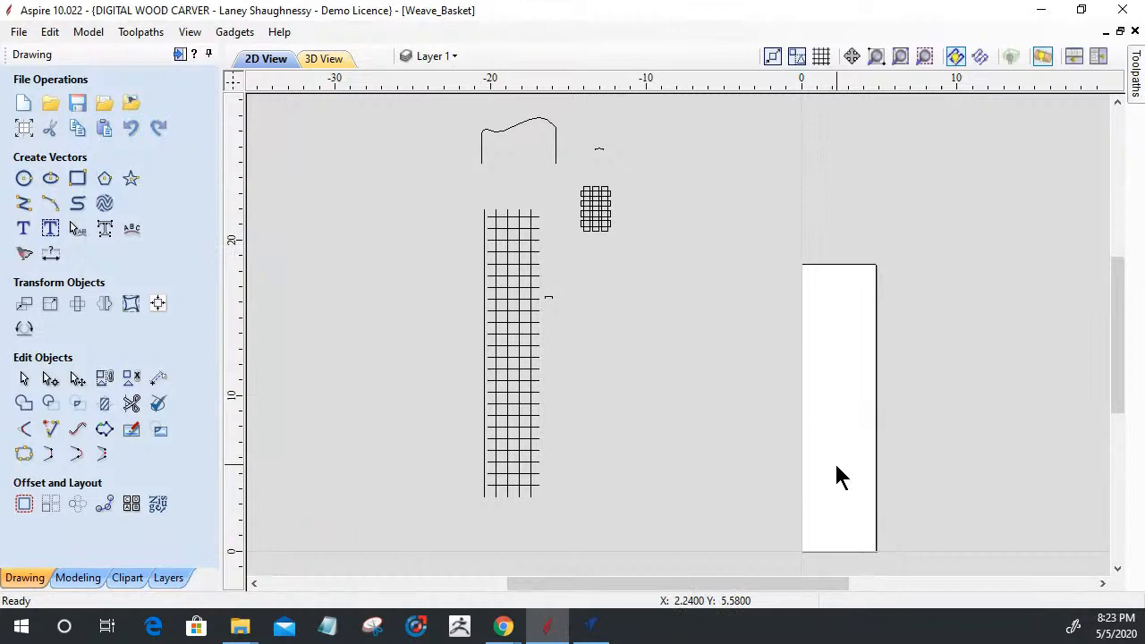
Step: Examine the blank job area and the profile curve, long grid and small weave vectors beside it
{"action": "scroll", "coordinate": [882, 547], "scroll_direction": "up", "scroll_amount": 3}
{"action": "scroll", "coordinate": [874, 537], "scroll_direction": "down", "scroll_amount": 2}
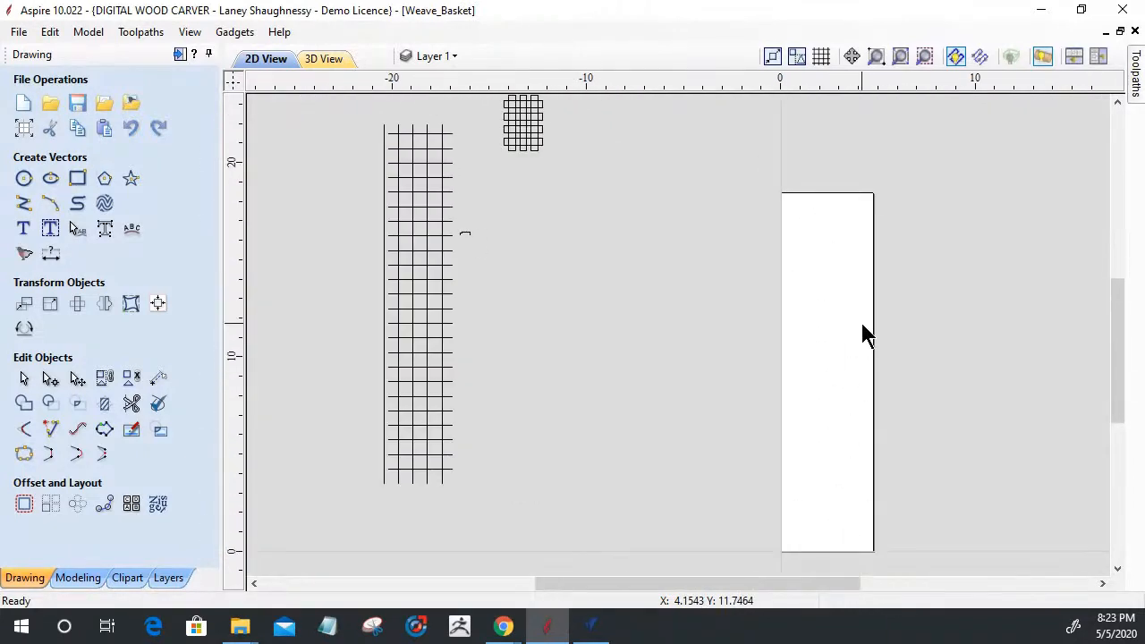
{"action": "scroll", "coordinate": [864, 331], "scroll_direction": "down", "scroll_amount": 2}
{"action": "scroll", "coordinate": [798, 316], "scroll_direction": "up", "scroll_amount": 1}
{"action": "scroll", "coordinate": [608, 402], "scroll_direction": "down", "scroll_amount": 1}
{"action": "scroll", "coordinate": [573, 358], "scroll_direction": "down", "scroll_amount": 1}
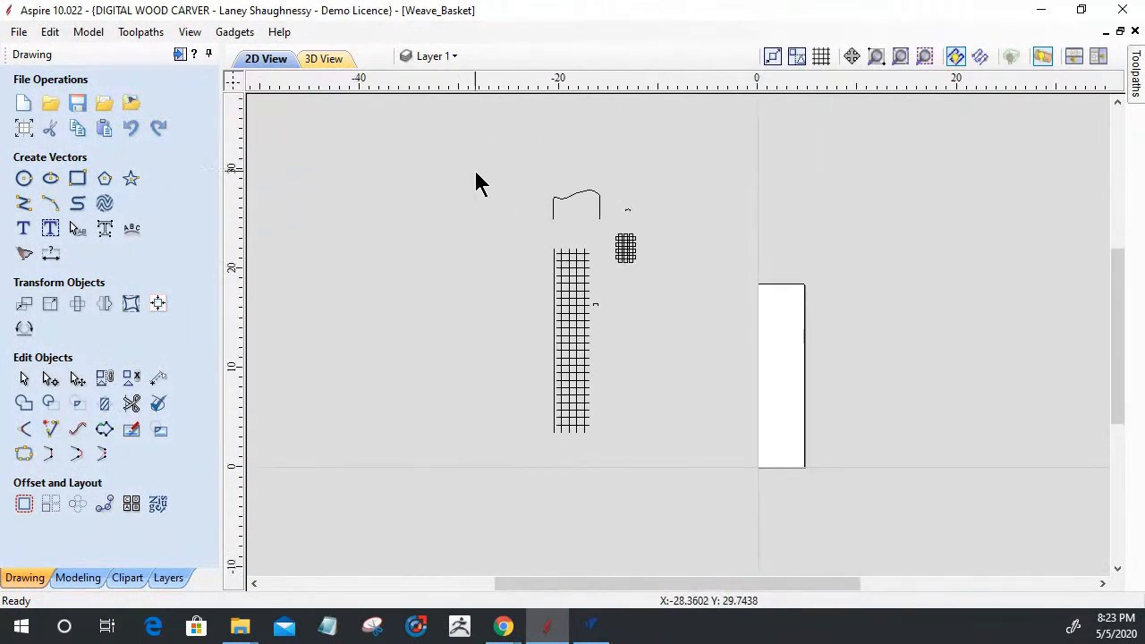
{"action": "scroll", "coordinate": [498, 197], "scroll_direction": "up", "scroll_amount": 2}
{"action": "scroll", "coordinate": [617, 507], "scroll_direction": "up", "scroll_amount": 2}
{"action": "scroll", "coordinate": [614, 497], "scroll_direction": "up", "scroll_amount": 1}
{"action": "scroll", "coordinate": [531, 355], "scroll_direction": "down", "scroll_amount": 4}
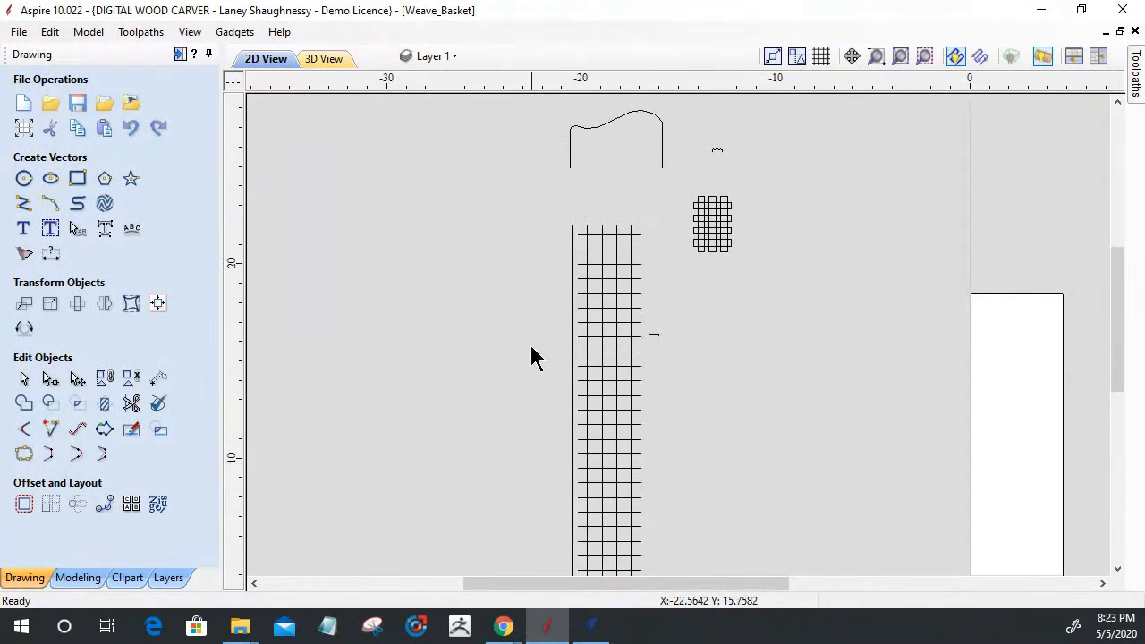
{"action": "scroll", "coordinate": [630, 297], "scroll_direction": "up", "scroll_amount": 5}
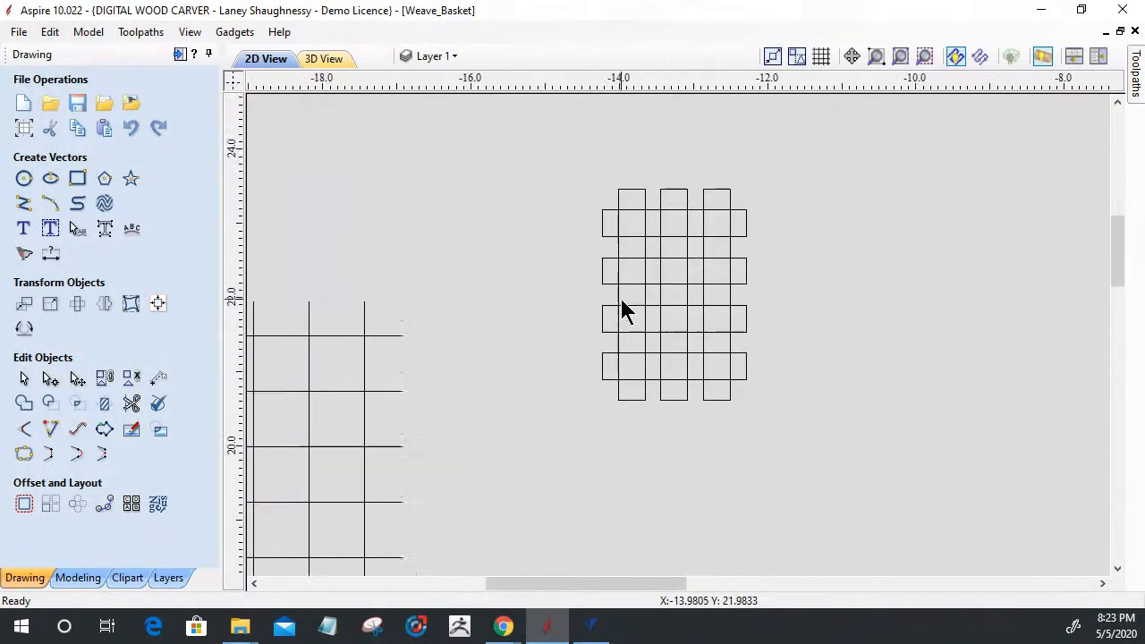
Step: Select individual vertical and horizontal strips of the small weave pattern, and finish with all seven rectangles selected
{"action": "scroll", "coordinate": [533, 183], "scroll_direction": "up", "scroll_amount": 1}
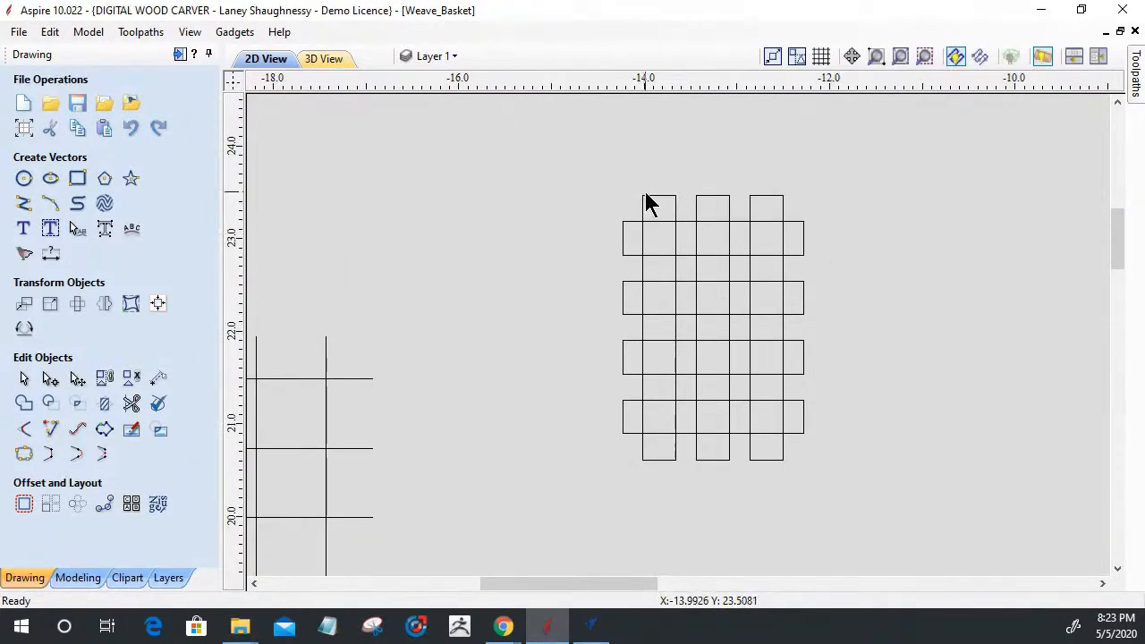
{"action": "left_click", "coordinate": [699, 198]}
{"action": "left_click", "coordinate": [760, 198]}
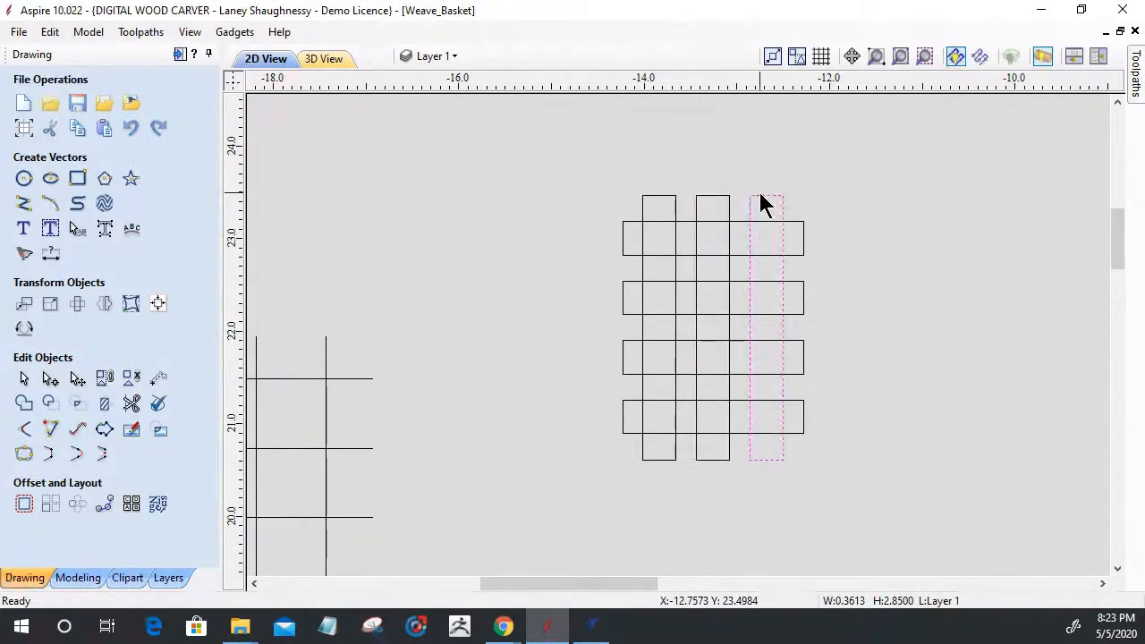
{"action": "left_click", "coordinate": [673, 200]}
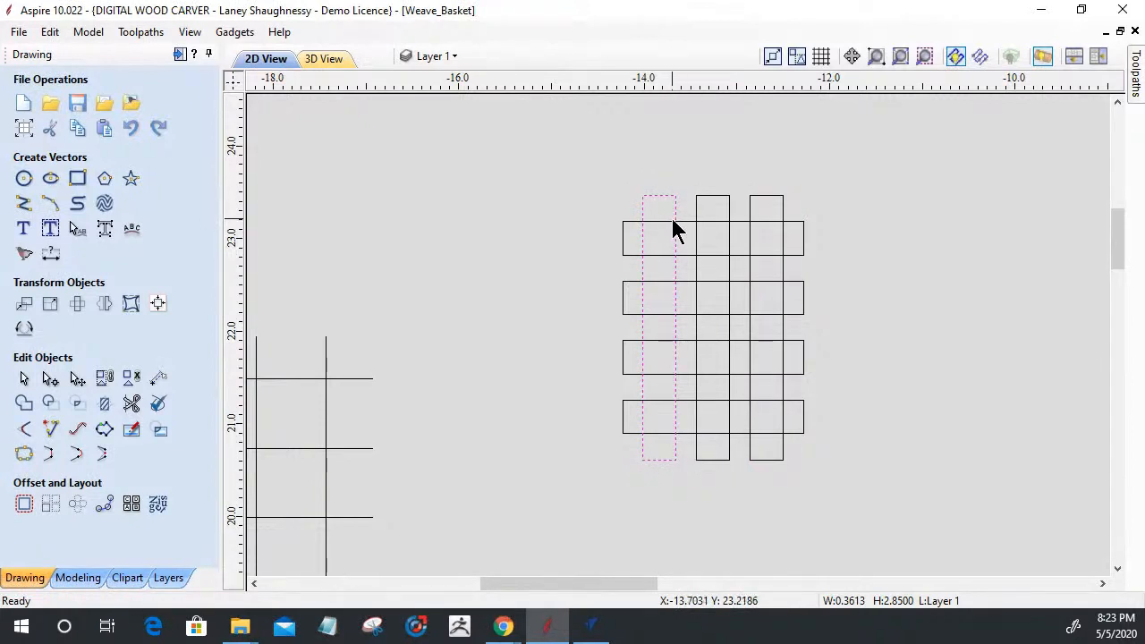
{"action": "scroll", "coordinate": [620, 208], "scroll_direction": "up", "scroll_amount": 1}
{"action": "left_click", "coordinate": [629, 244]}
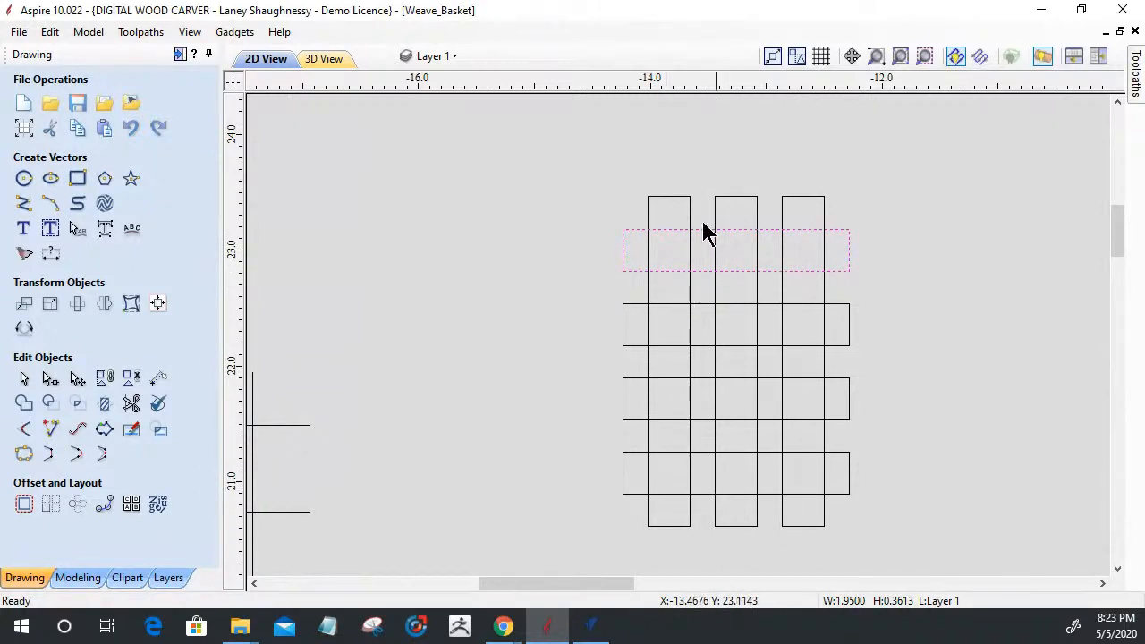
{"action": "left_click_drag", "start_coordinate": [542, 157], "coordinate": [910, 582]}
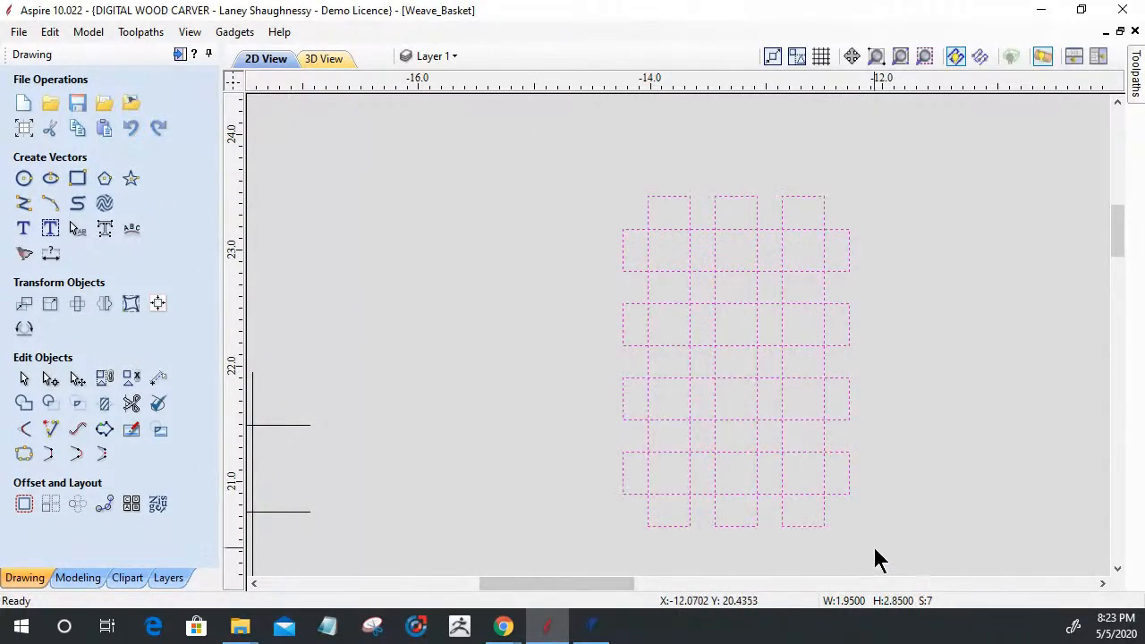
Step: Trim the top horizontal strip's crossings so it passes over the outer vertical strips and under the middle one
{"action": "scroll", "coordinate": [873, 339], "scroll_direction": "down", "scroll_amount": 1}
{"action": "left_click", "coordinate": [898, 356]}
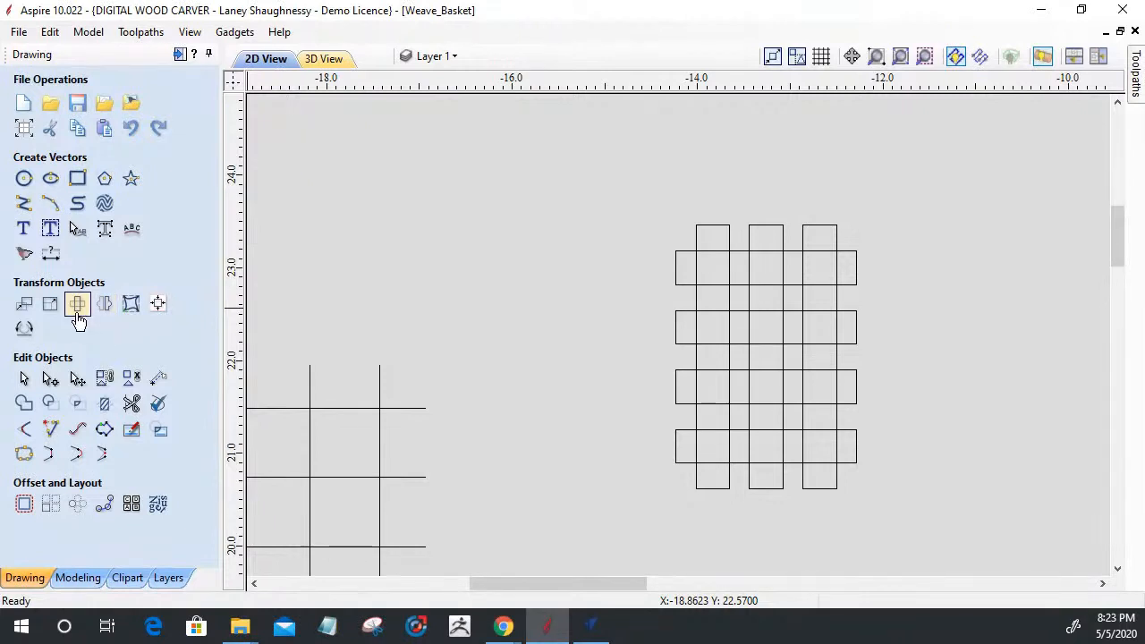
{"action": "left_click", "coordinate": [131, 403]}
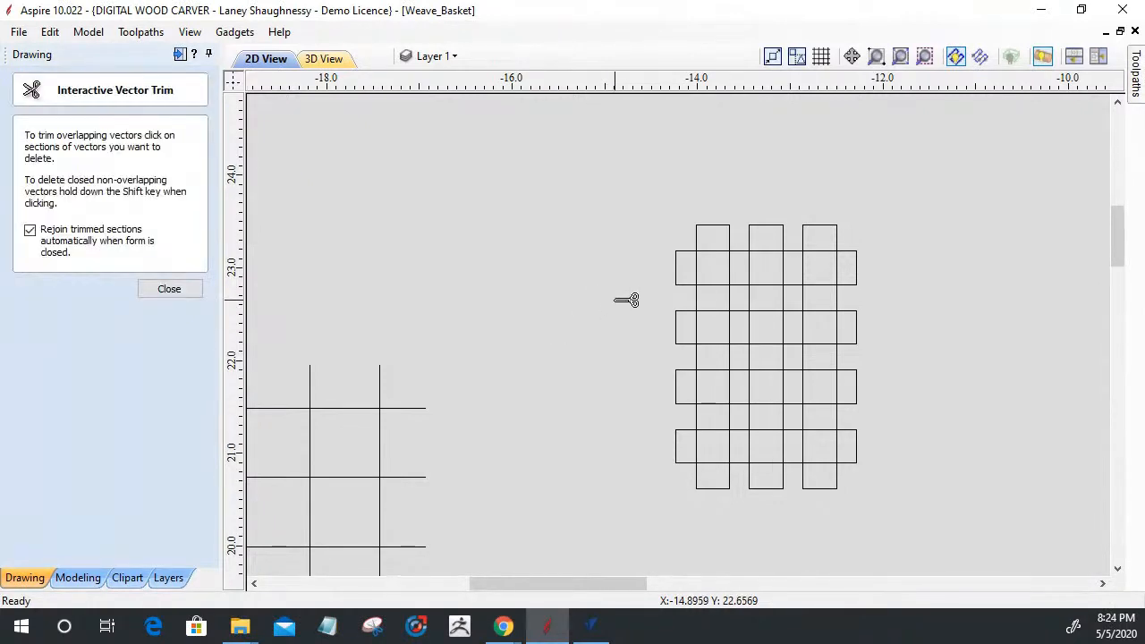
{"action": "left_click", "coordinate": [730, 269]}
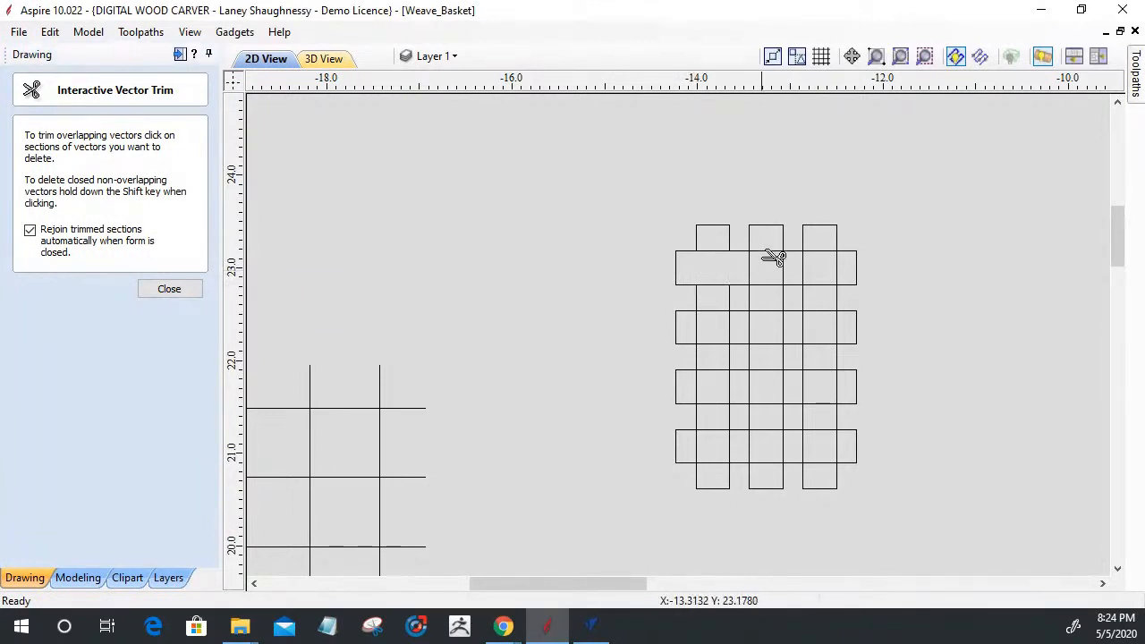
{"action": "left_click", "coordinate": [761, 284]}
{"action": "left_click", "coordinate": [805, 268]}
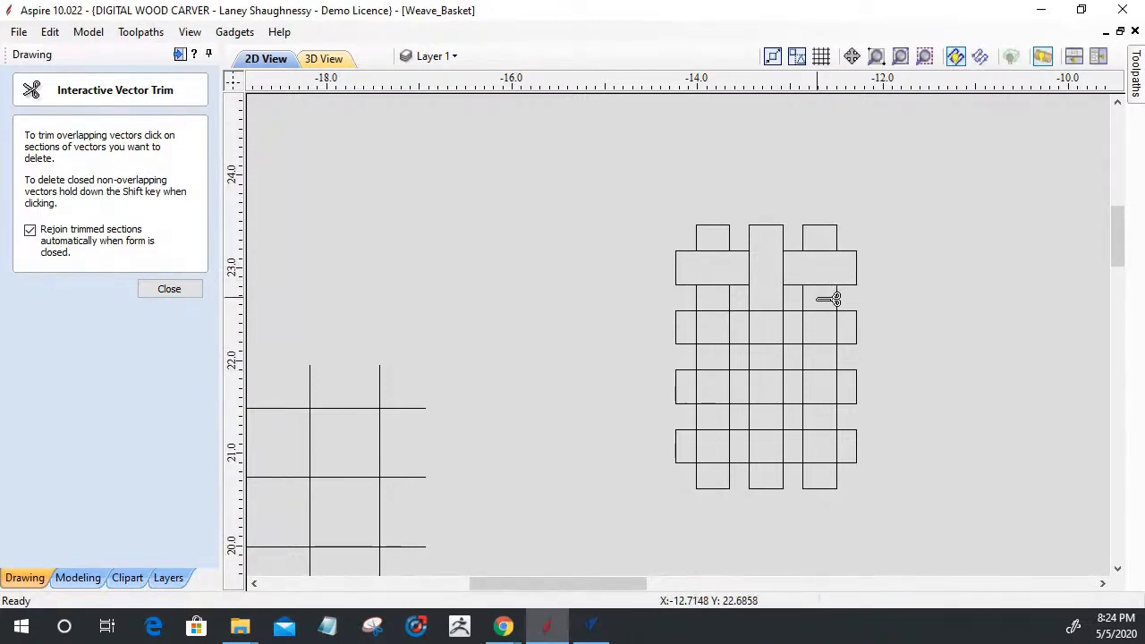
Step: Trim the rightmost vertical strip's crossings so it passes over the second and fourth horizontal strips and under the third
{"action": "left_click", "coordinate": [823, 311]}
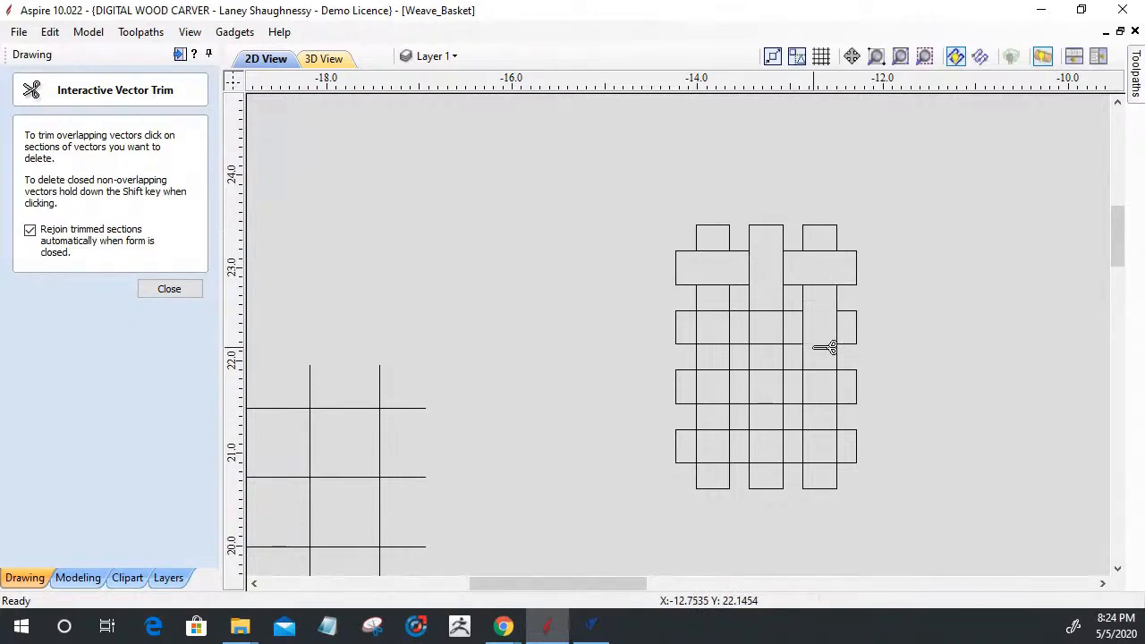
{"action": "left_click", "coordinate": [824, 344]}
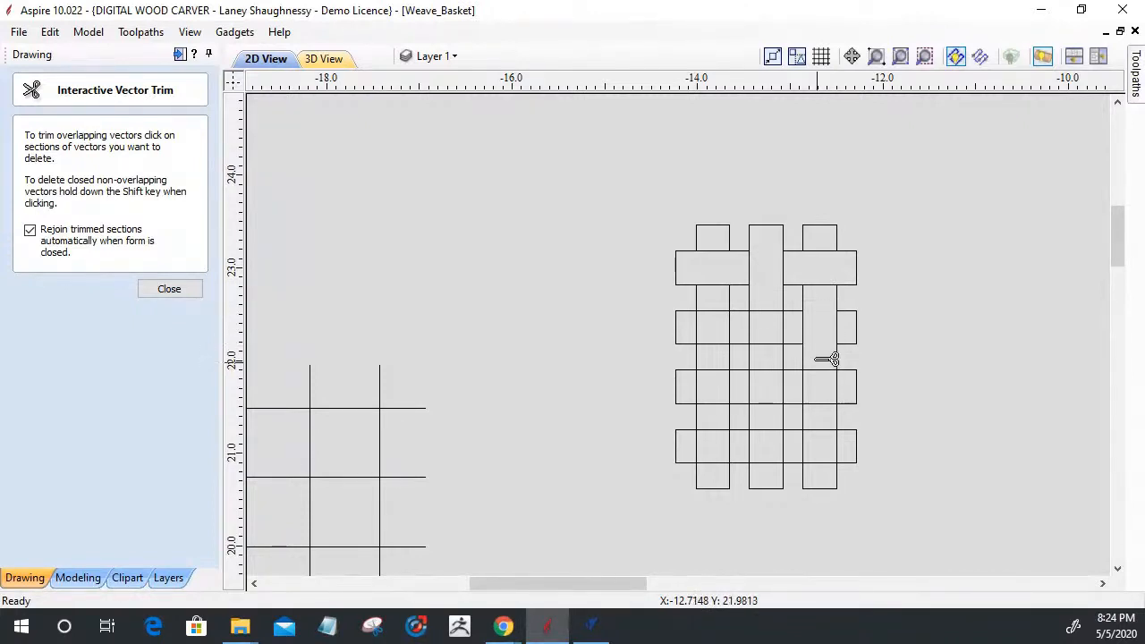
{"action": "left_click", "coordinate": [835, 391]}
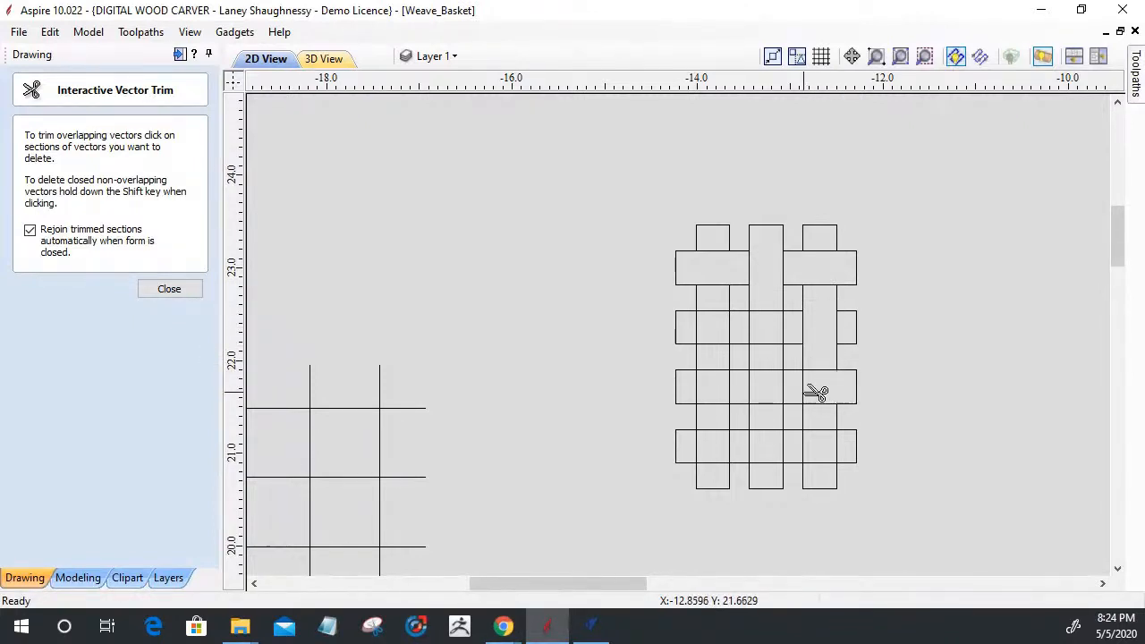
{"action": "left_click", "coordinate": [808, 390]}
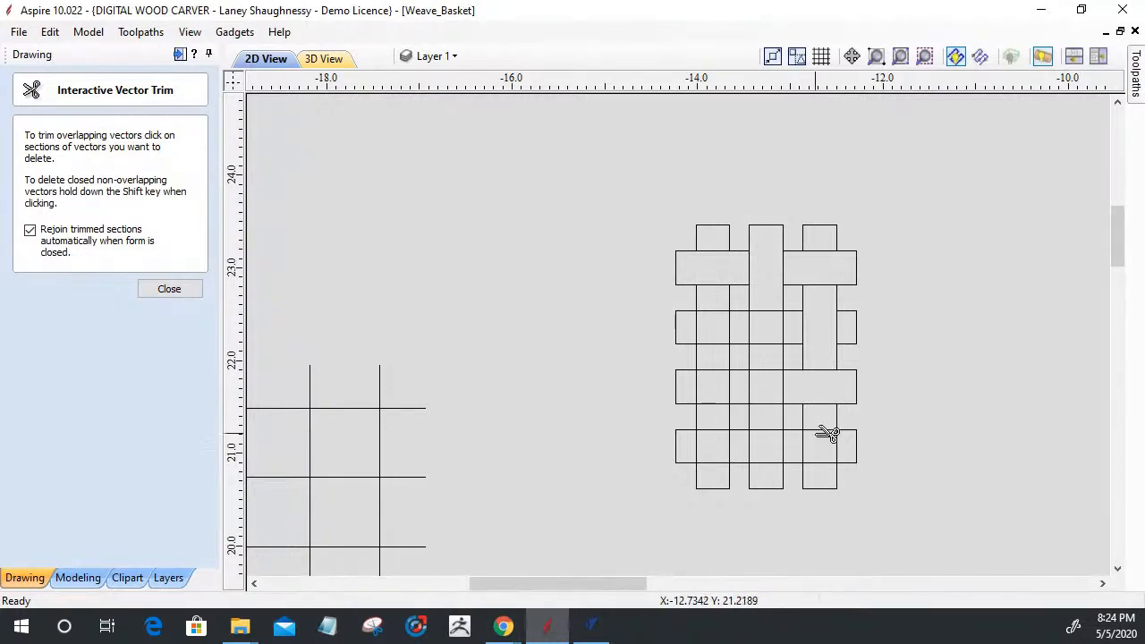
{"action": "left_click", "coordinate": [828, 430]}
{"action": "left_click", "coordinate": [825, 463]}
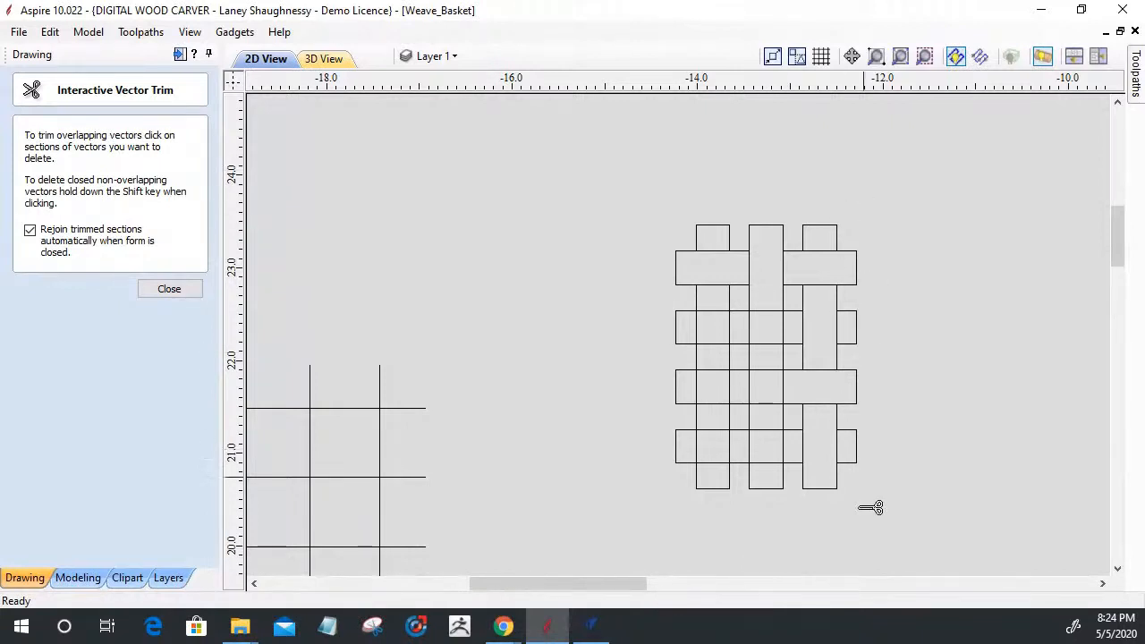
Step: Try to trim the middle vertical strip over the second and fourth horizontal strips and under the third
{"action": "left_click", "coordinate": [737, 488]}
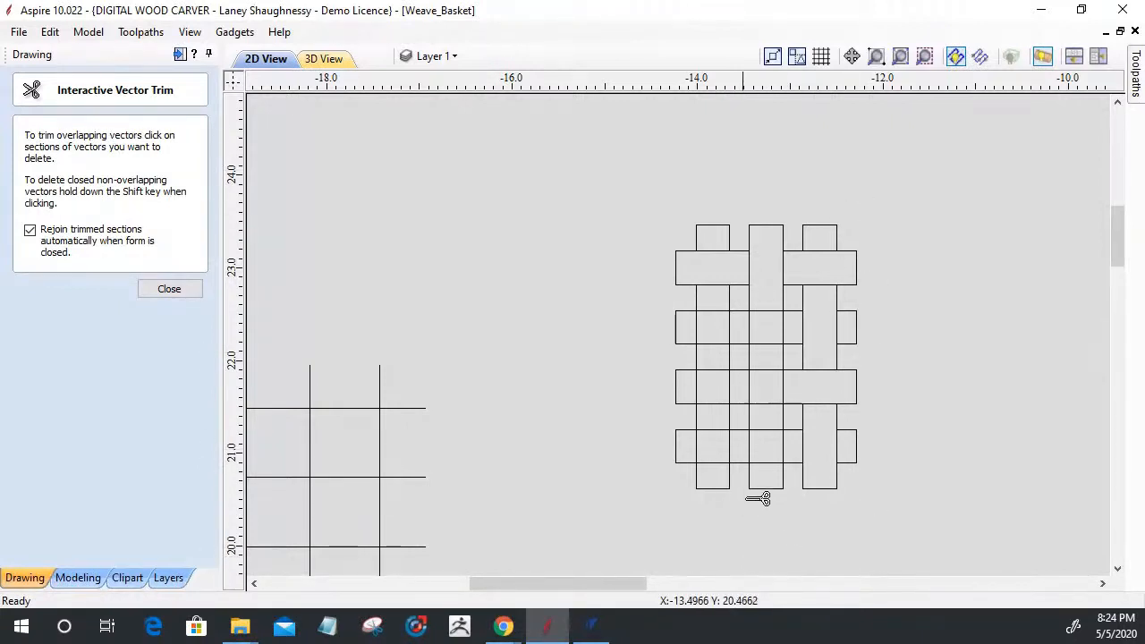
{"action": "left_click", "coordinate": [770, 463]}
{"action": "left_click", "coordinate": [769, 430]}
{"action": "left_click", "coordinate": [752, 390]}
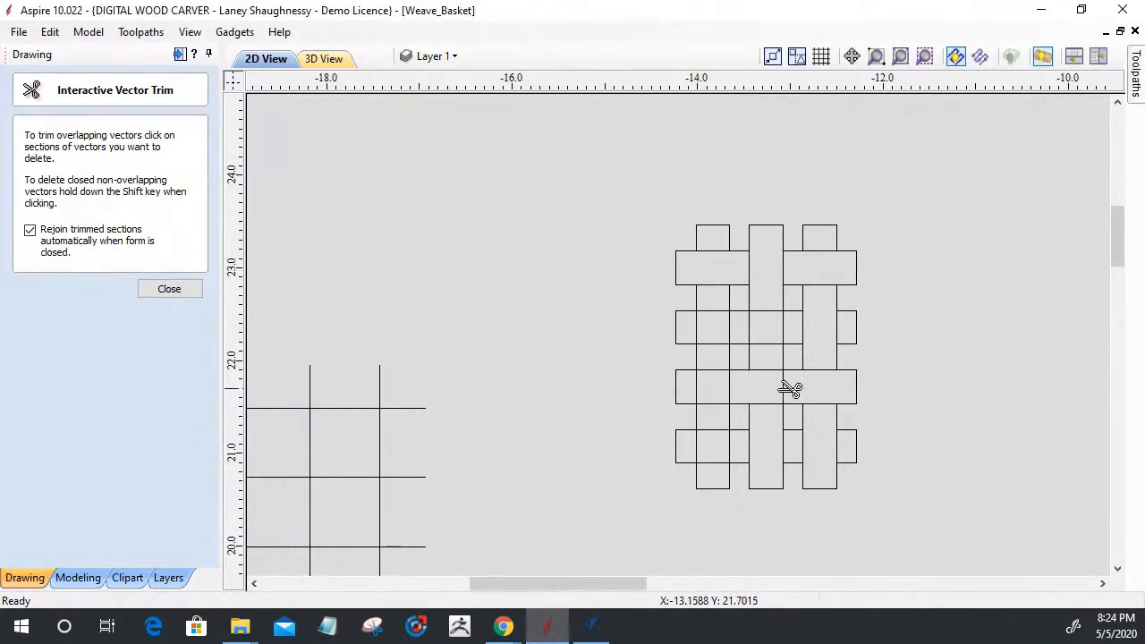
{"action": "left_click", "coordinate": [762, 344]}
{"action": "left_click", "coordinate": [768, 311]}
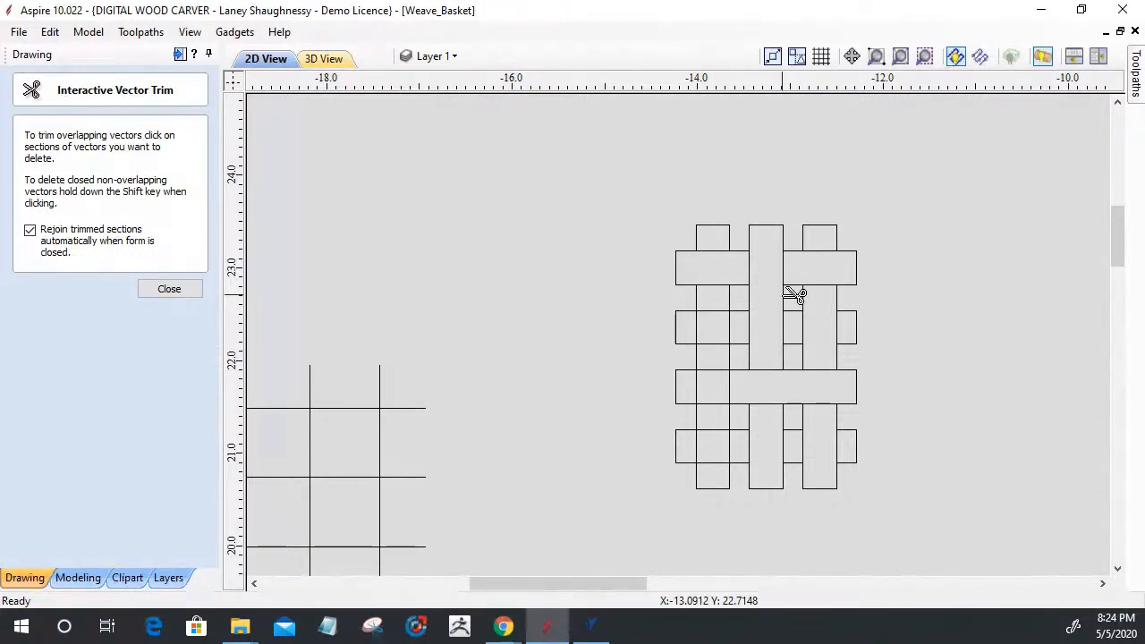
Step: Draw two separate straight lines, each about 0.36 long, across the middle vertical strip along both edges of the top horizontal strip
{"action": "left_click", "coordinate": [169, 289]}
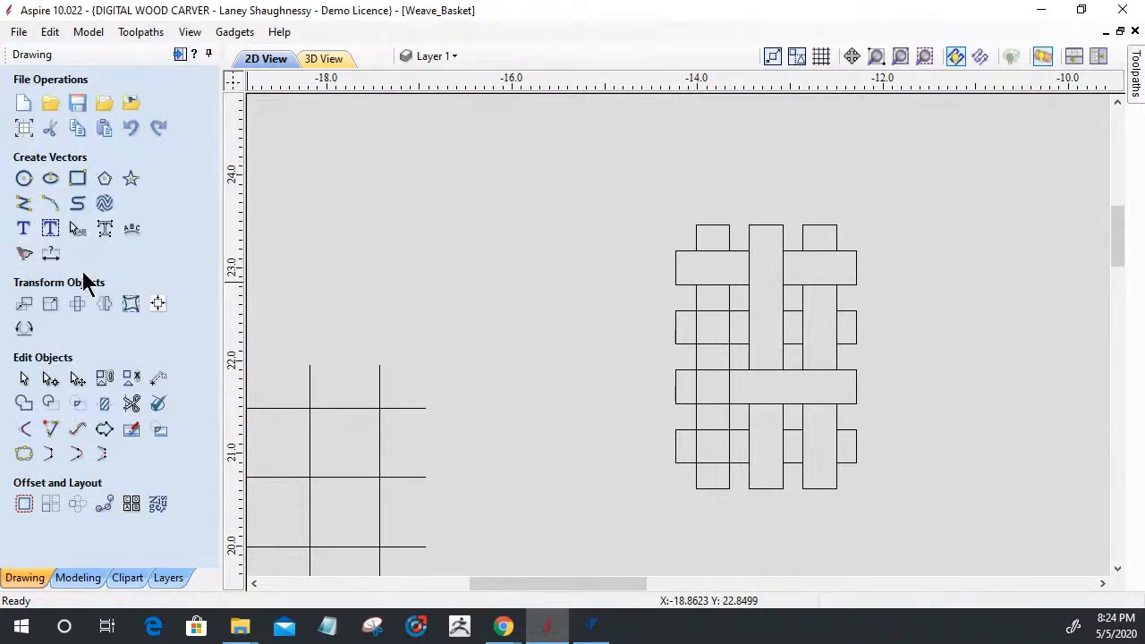
{"action": "left_click", "coordinate": [24, 206]}
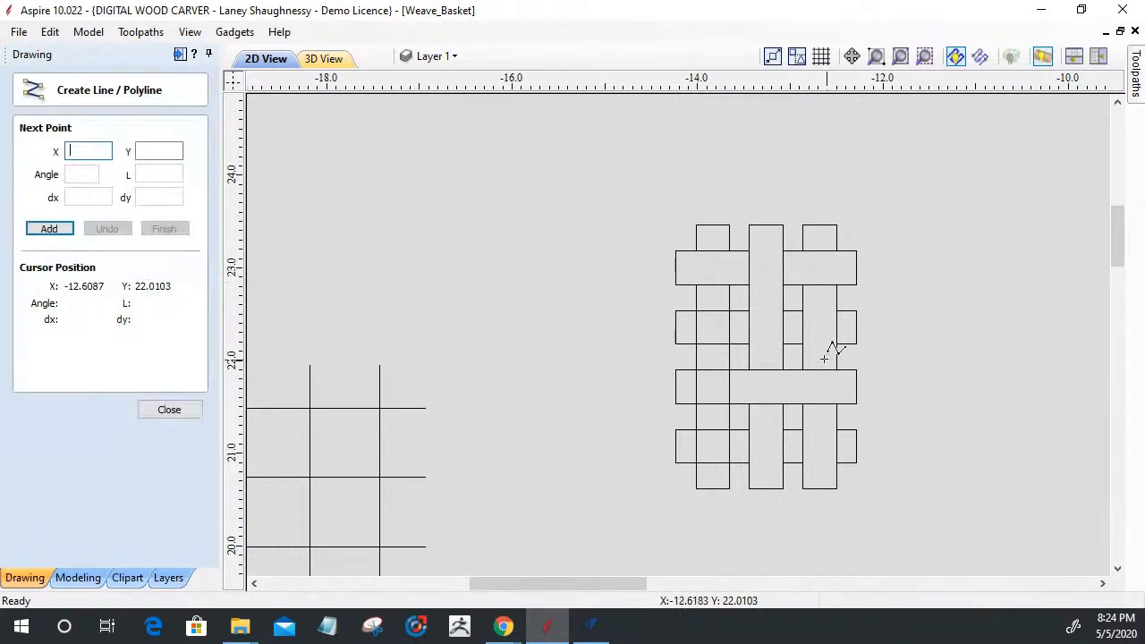
{"action": "left_click", "coordinate": [750, 283]}
{"action": "left_click", "coordinate": [782, 283]}
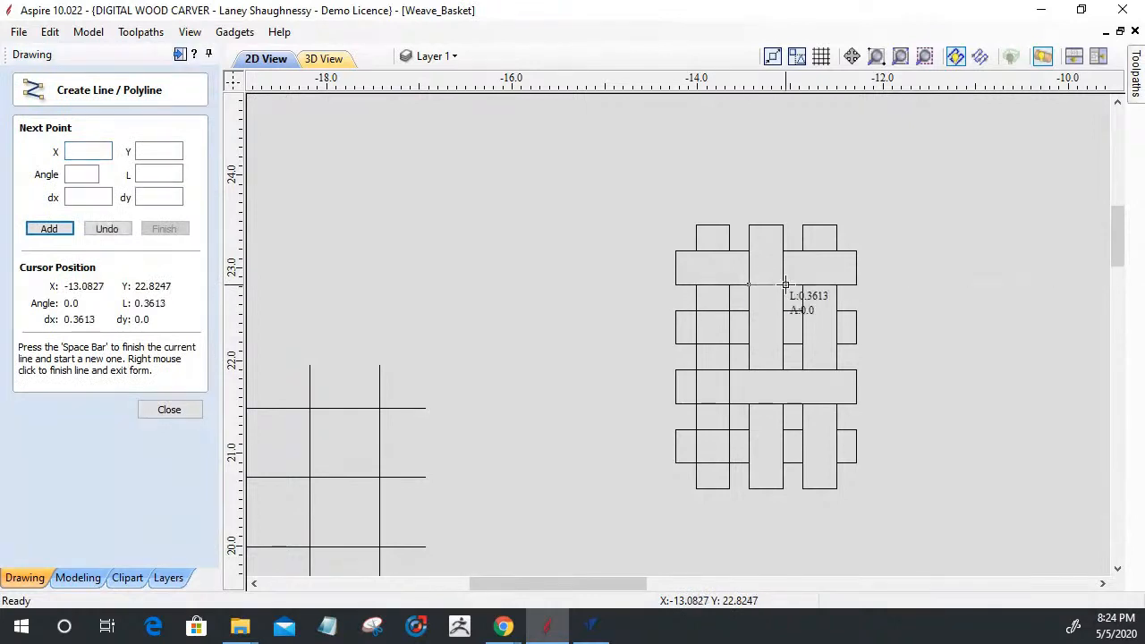
{"action": "key", "text": "space"}
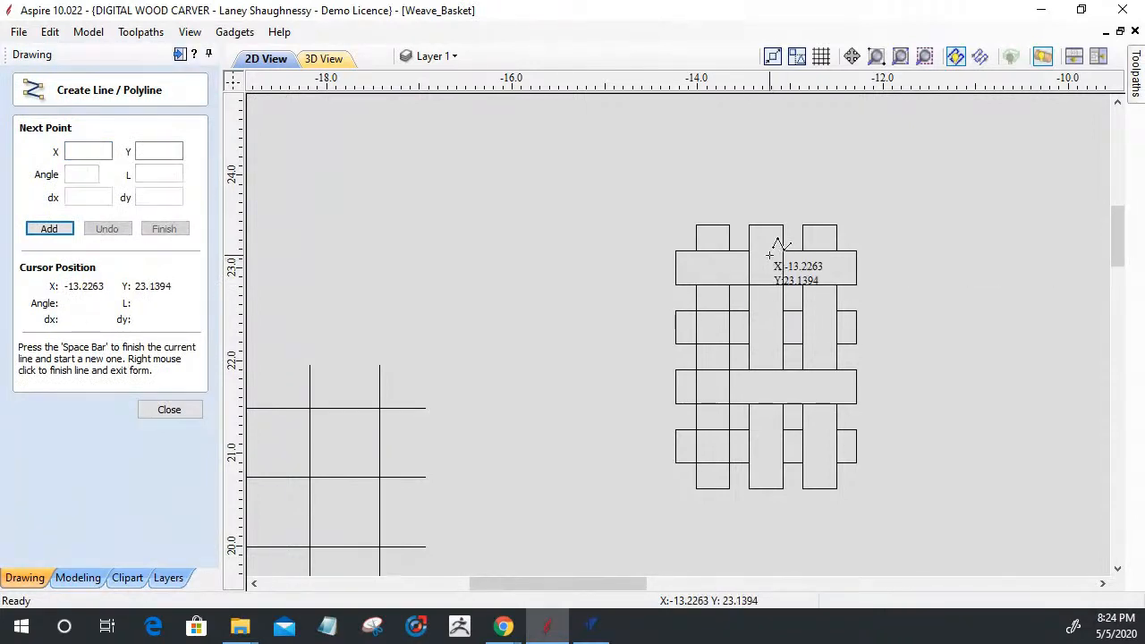
{"action": "left_click", "coordinate": [749, 251]}
{"action": "left_click", "coordinate": [784, 251]}
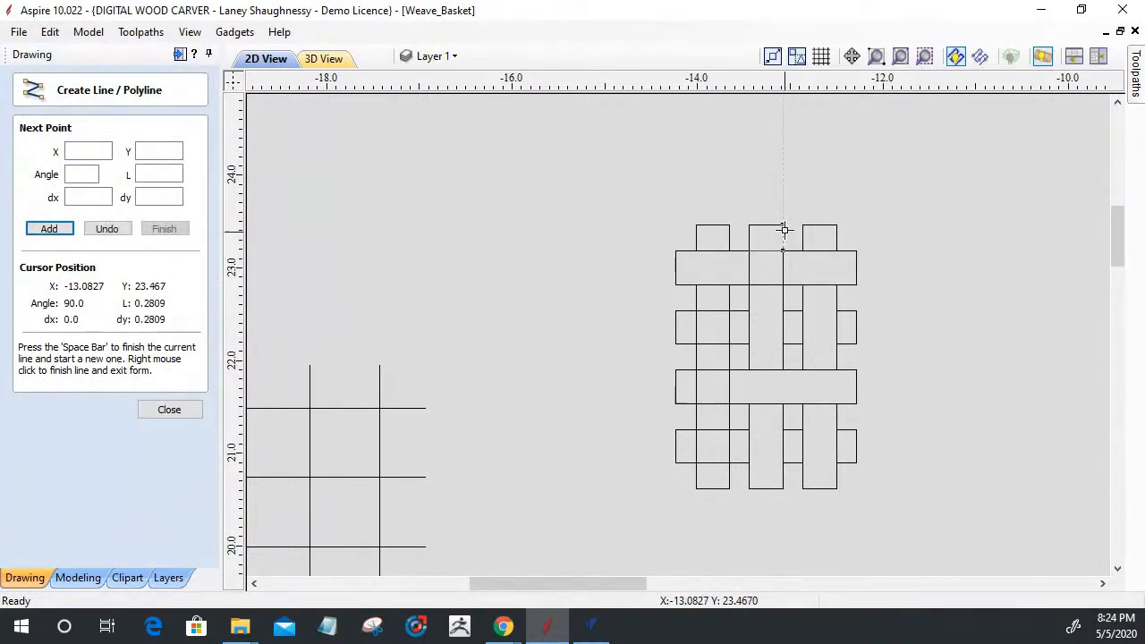
{"action": "key", "text": "space"}
{"action": "left_click", "coordinate": [163, 411]}
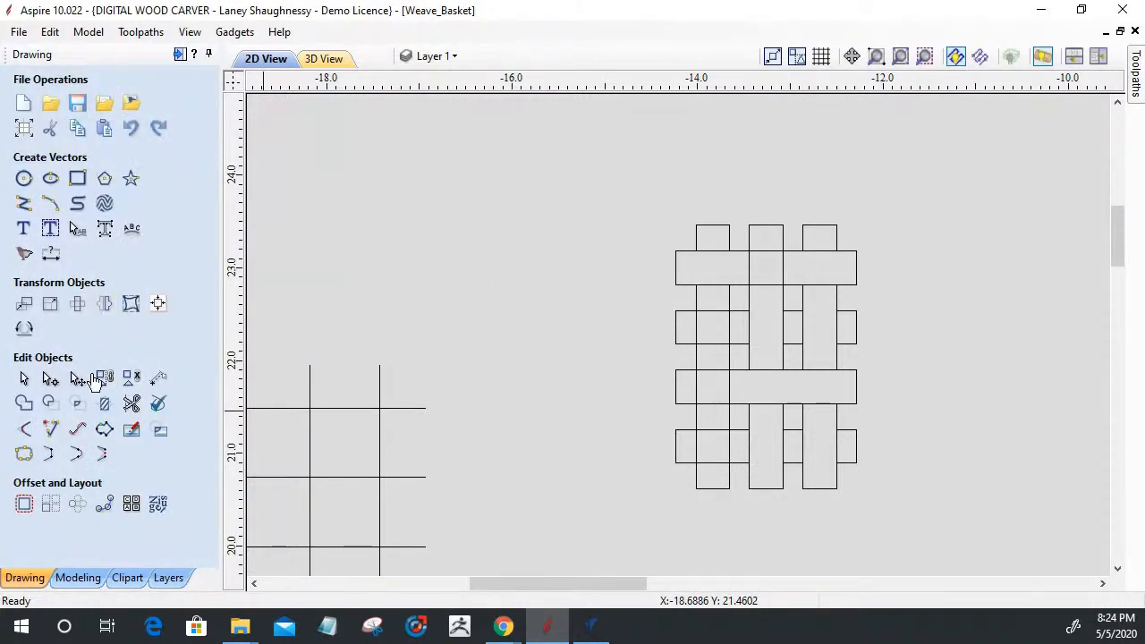
Step: Trim the middle vertical strip's lower crossings so it passes over the third horizontal strip and under the fourth
{"action": "left_click", "coordinate": [131, 404]}
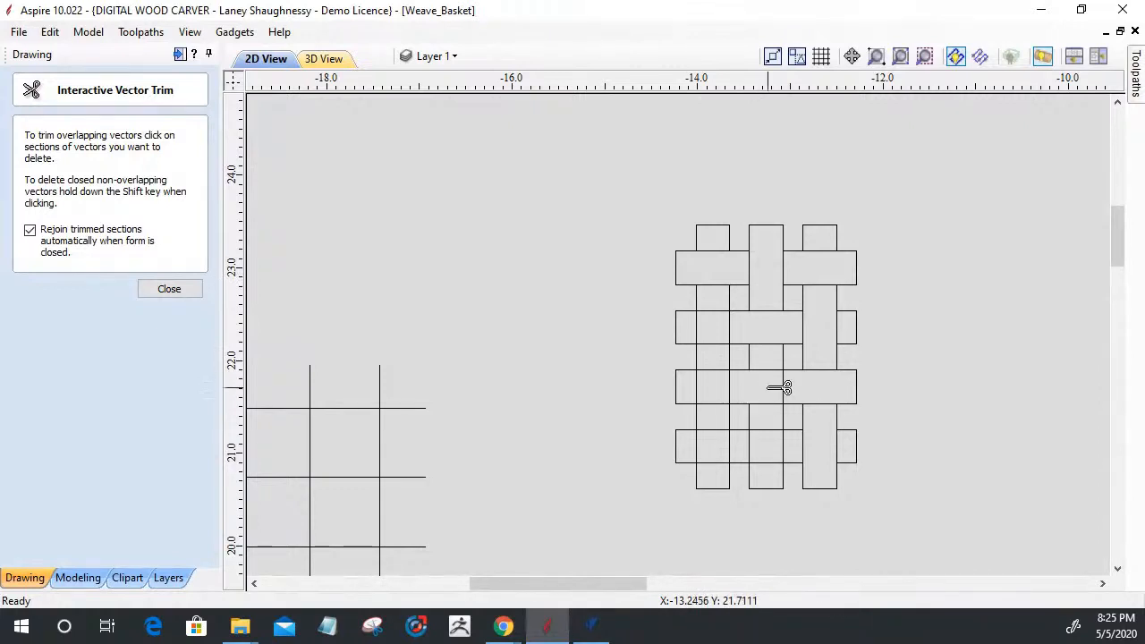
{"action": "left_click", "coordinate": [779, 370]}
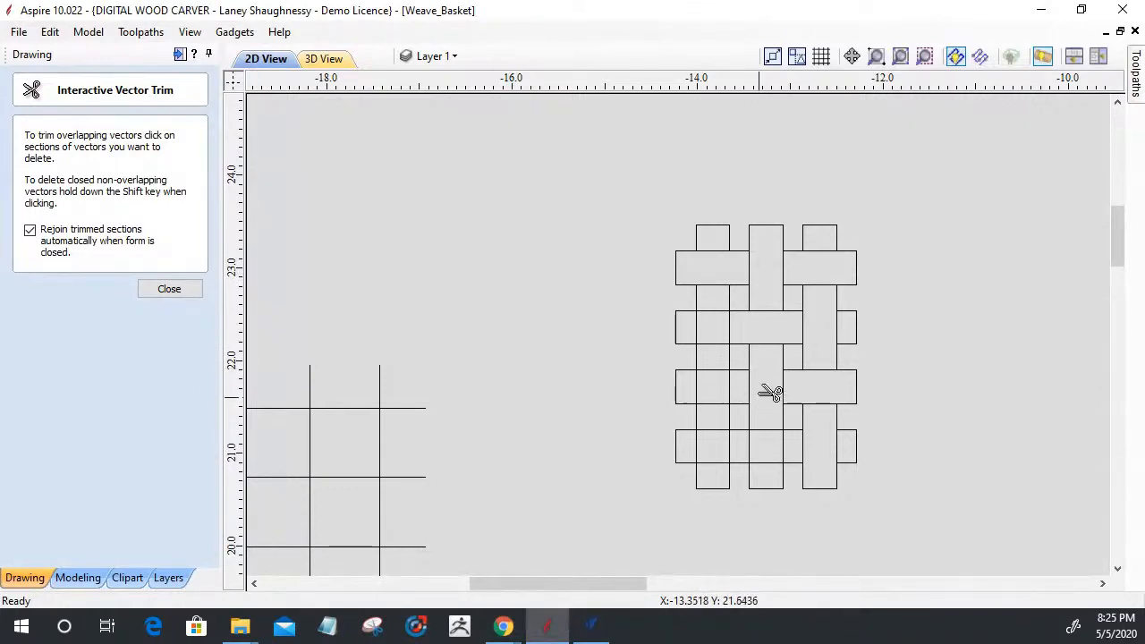
{"action": "left_click", "coordinate": [750, 447]}
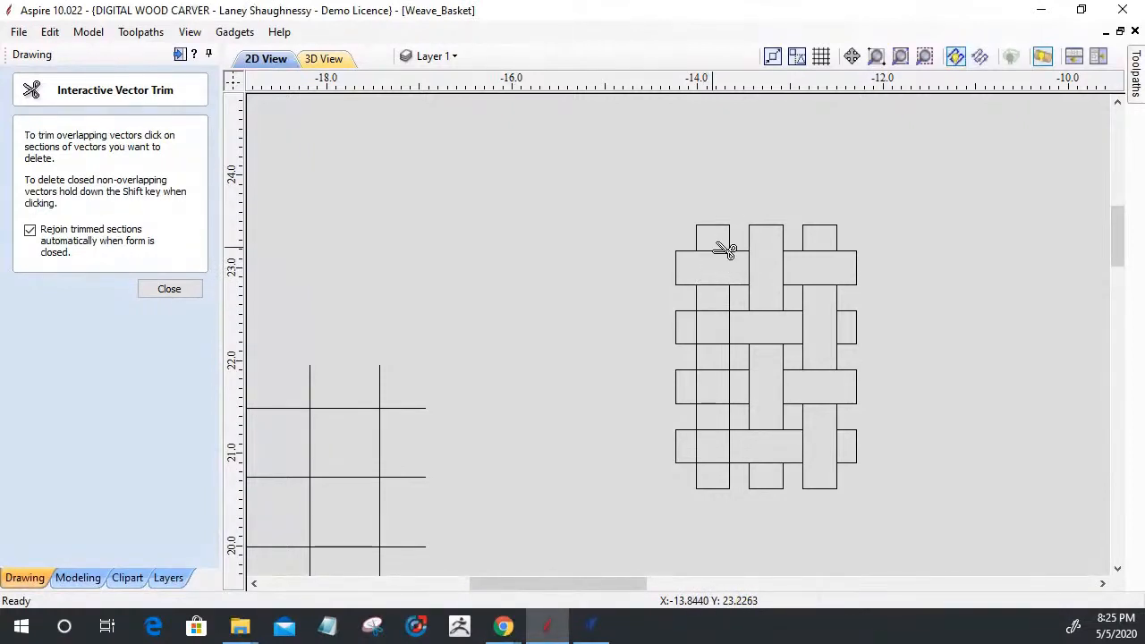
Step: Trim the leftmost vertical strip to pass over the second and fourth horizontal strips and under the third, and finish trimming
{"action": "left_click", "coordinate": [718, 312]}
{"action": "left_click", "coordinate": [719, 343]}
{"action": "left_click", "coordinate": [696, 388]}
{"action": "left_click", "coordinate": [729, 387]}
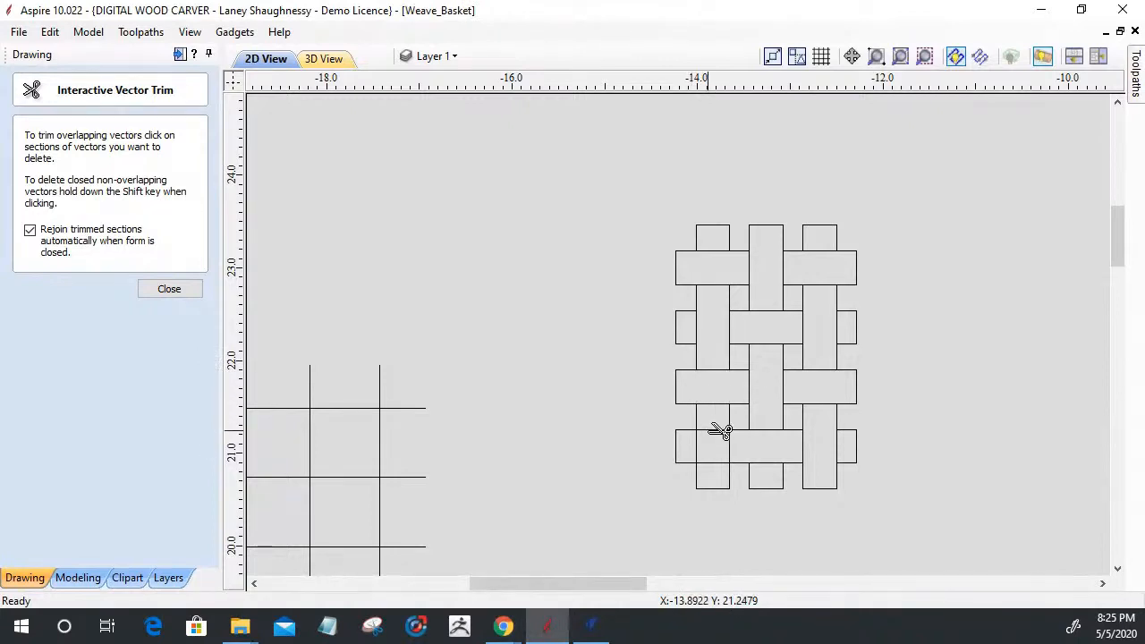
{"action": "left_click", "coordinate": [719, 431]}
{"action": "left_click", "coordinate": [704, 463]}
{"action": "left_click", "coordinate": [170, 288]}
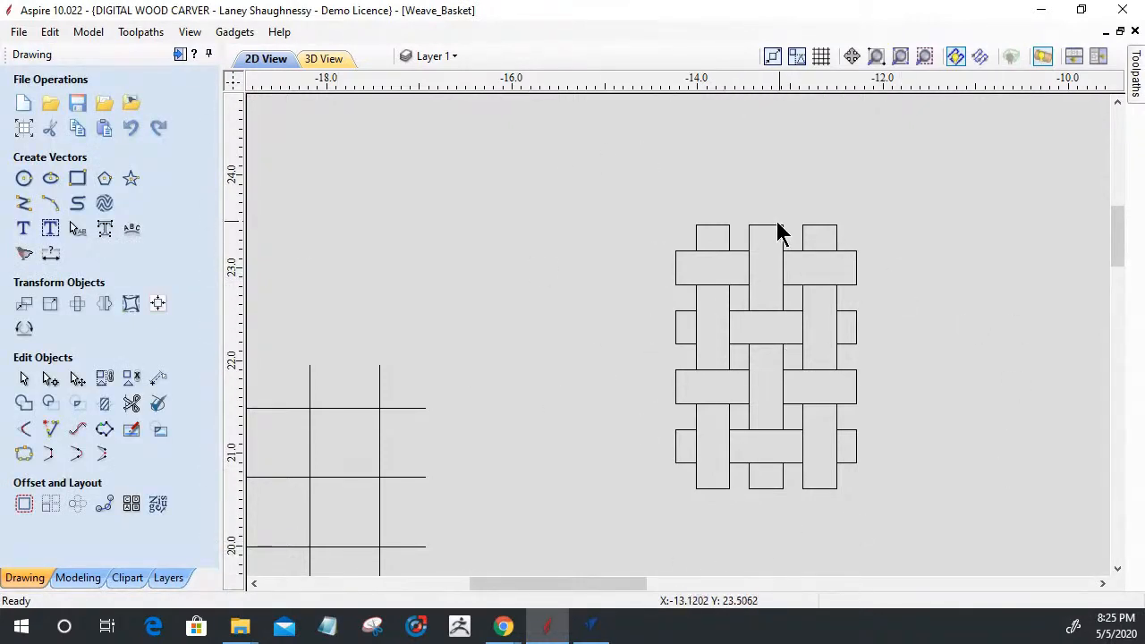
Step: Inspect the finished over-under weave, selecting all its trimmed vectors together before clearing the selection
{"action": "scroll", "coordinate": [817, 480], "scroll_direction": "down", "scroll_amount": 2}
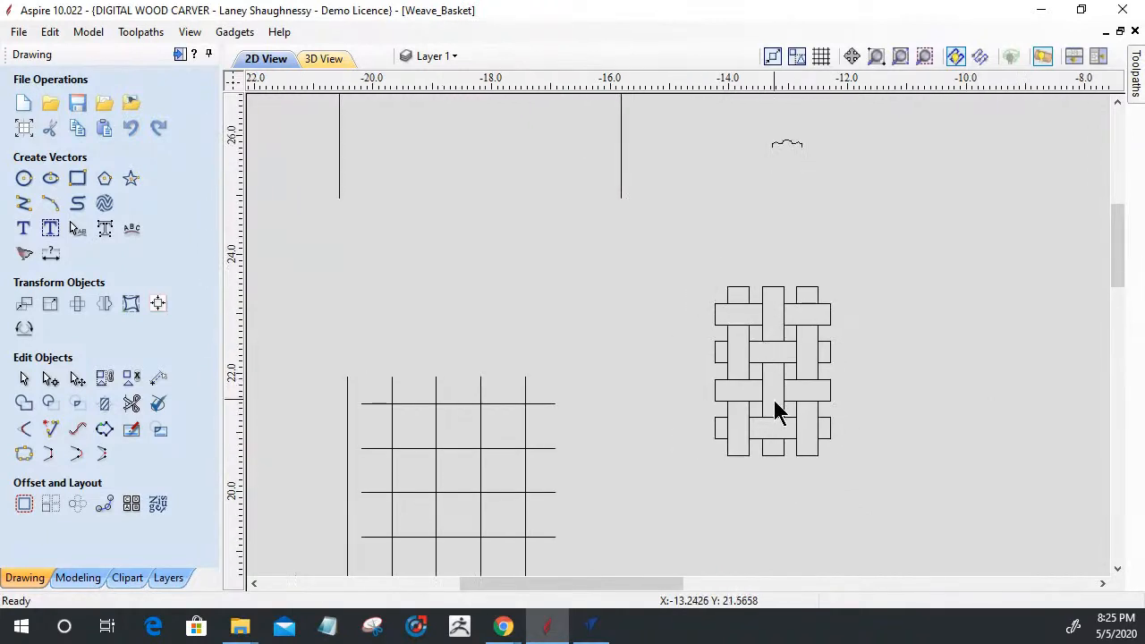
{"action": "scroll", "coordinate": [774, 400], "scroll_direction": "up", "scroll_amount": 4}
{"action": "scroll", "coordinate": [770, 399], "scroll_direction": "down", "scroll_amount": 1}
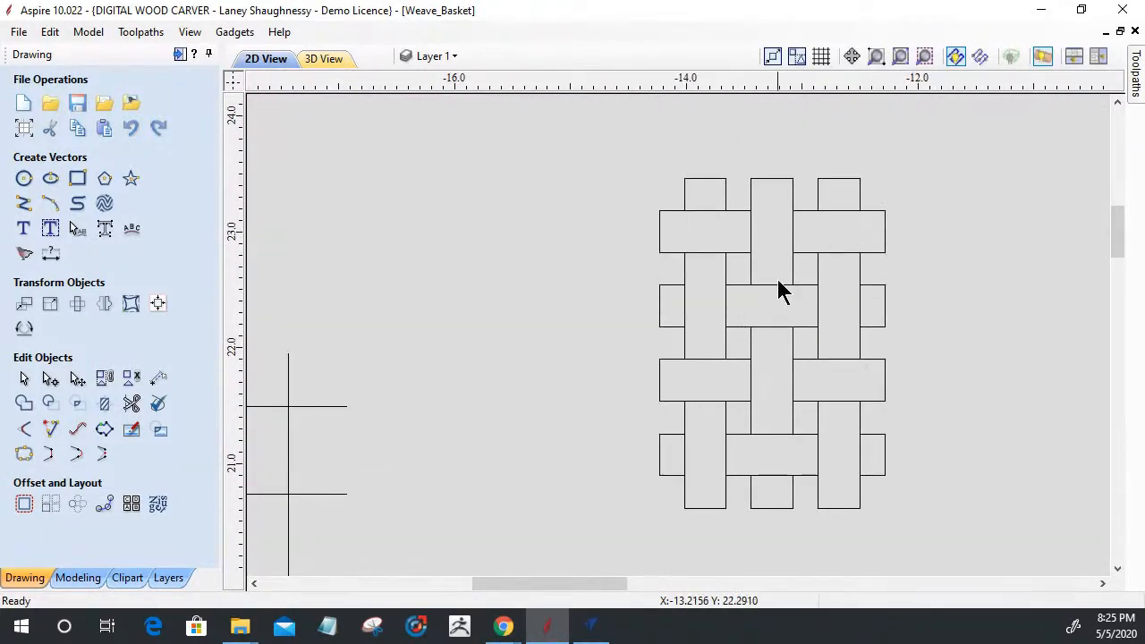
{"action": "scroll", "coordinate": [634, 425], "scroll_direction": "down", "scroll_amount": 2}
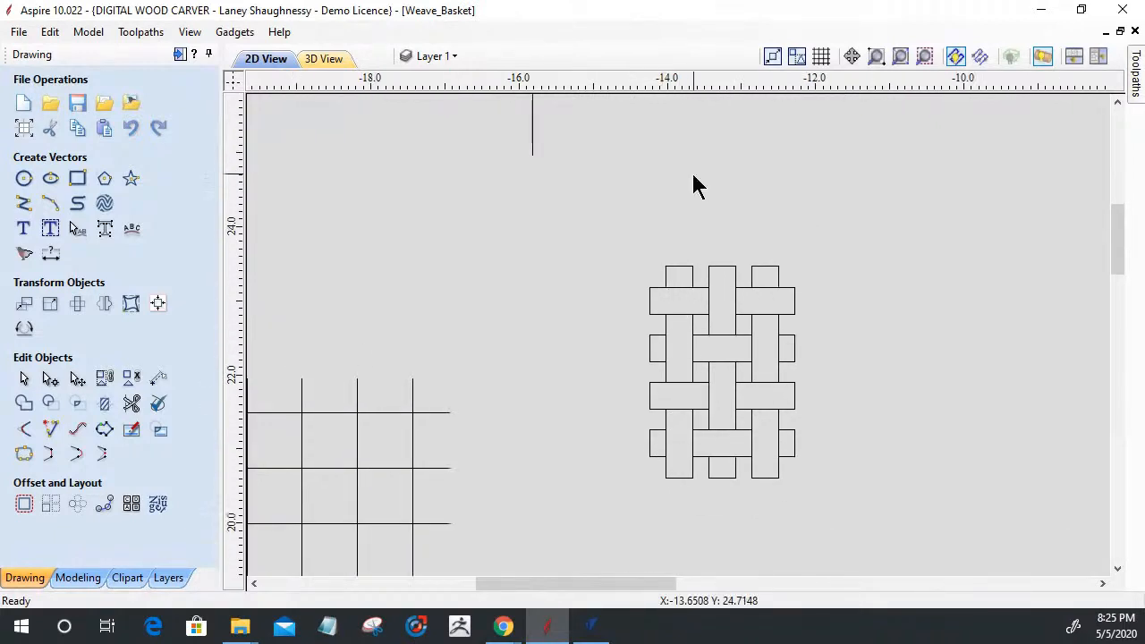
{"action": "scroll", "coordinate": [658, 249], "scroll_direction": "up", "scroll_amount": 1}
{"action": "scroll", "coordinate": [653, 251], "scroll_direction": "down", "scroll_amount": 3}
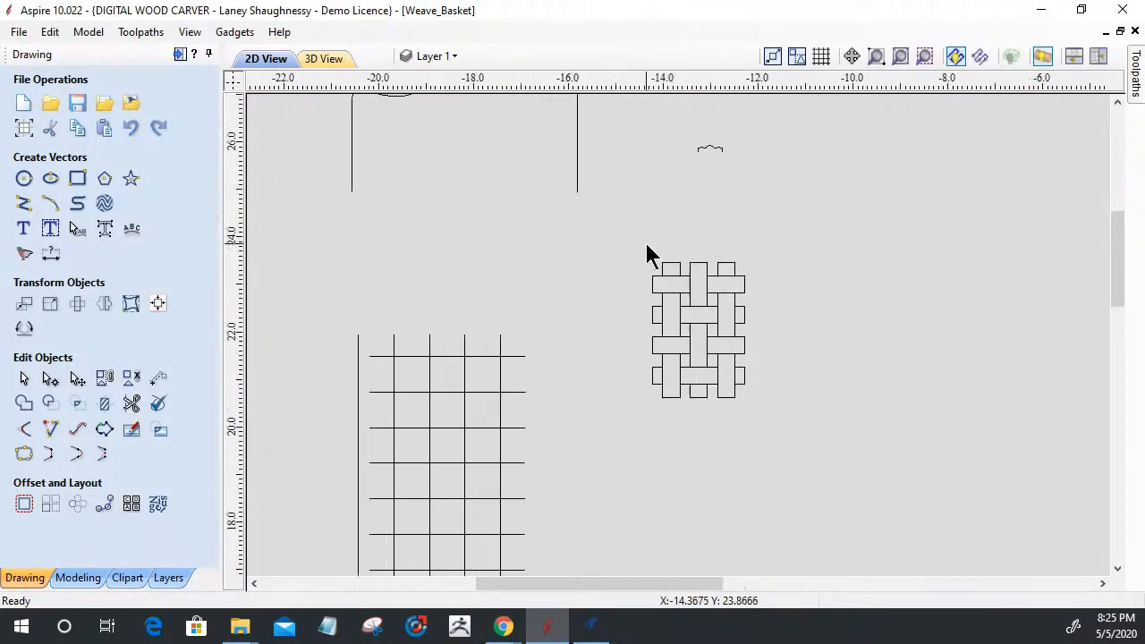
{"action": "scroll", "coordinate": [649, 250], "scroll_direction": "up", "scroll_amount": 1}
{"action": "left_click_drag", "start_coordinate": [573, 231], "coordinate": [838, 504]}
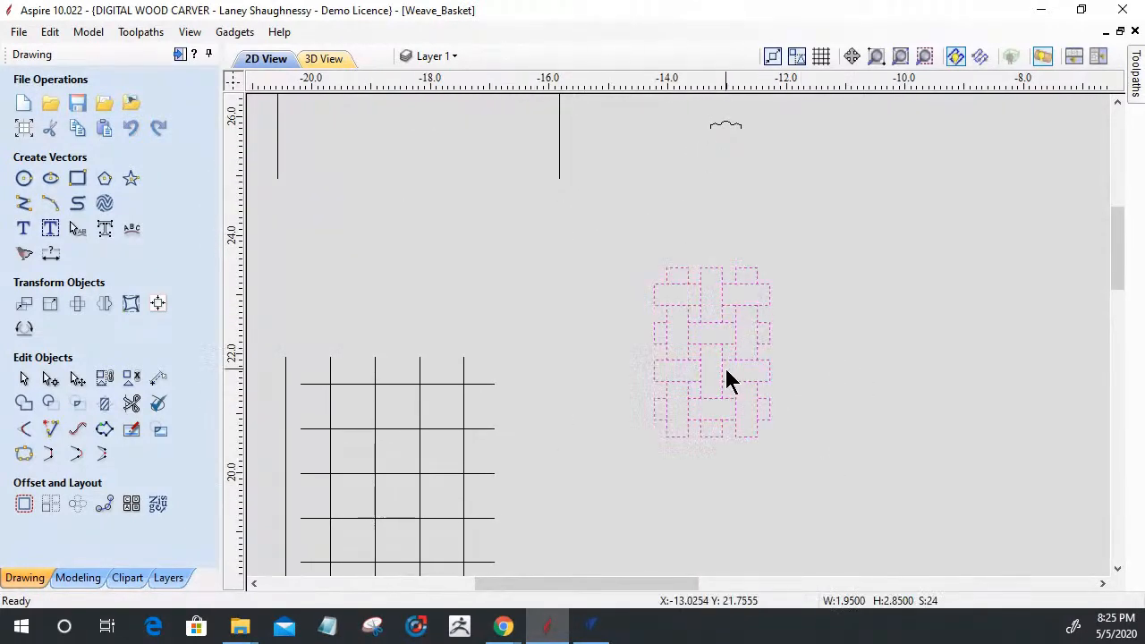
{"action": "scroll", "coordinate": [707, 380], "scroll_direction": "up", "scroll_amount": 4}
{"action": "scroll", "coordinate": [698, 384], "scroll_direction": "down", "scroll_amount": 2}
{"action": "scroll", "coordinate": [700, 387], "scroll_direction": "down", "scroll_amount": 4}
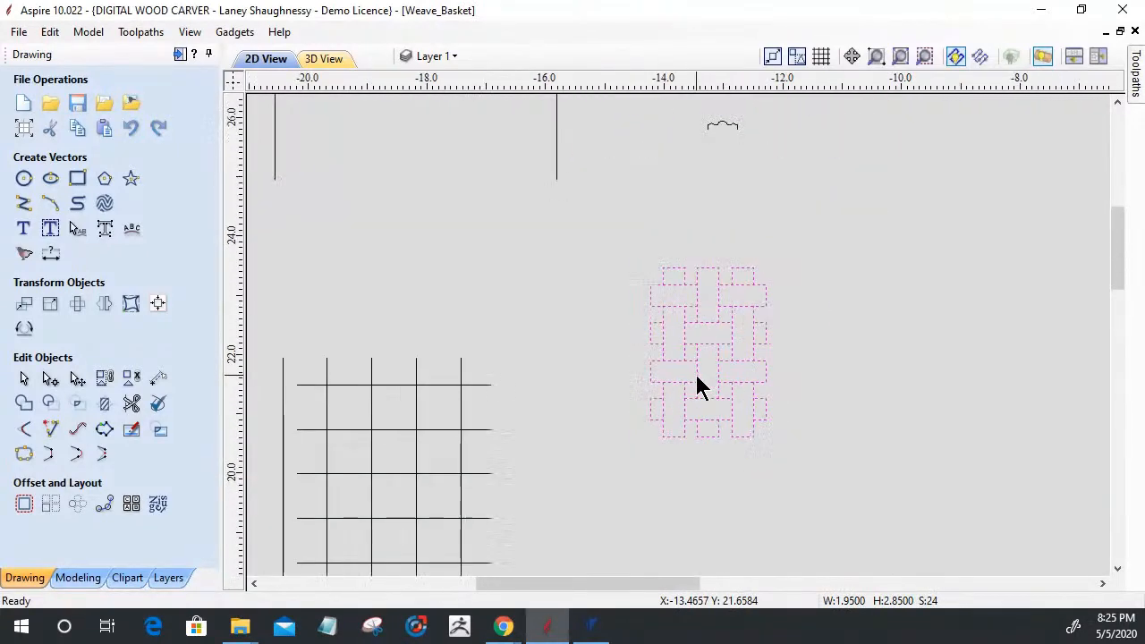
{"action": "scroll", "coordinate": [639, 309], "scroll_direction": "up", "scroll_amount": 3}
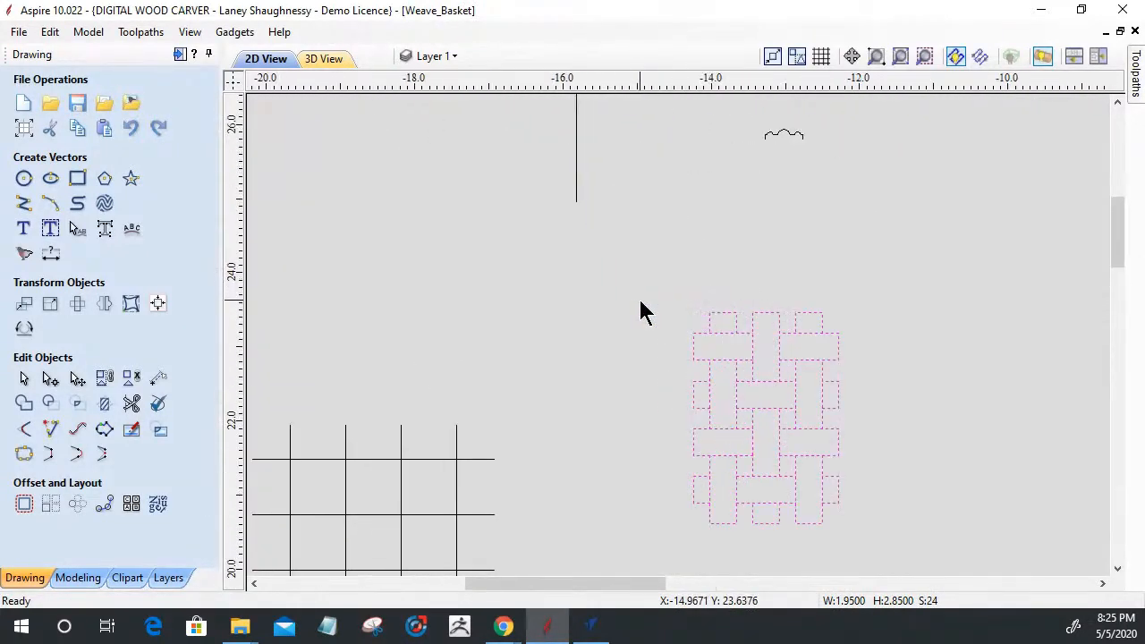
{"action": "left_click", "coordinate": [634, 416]}
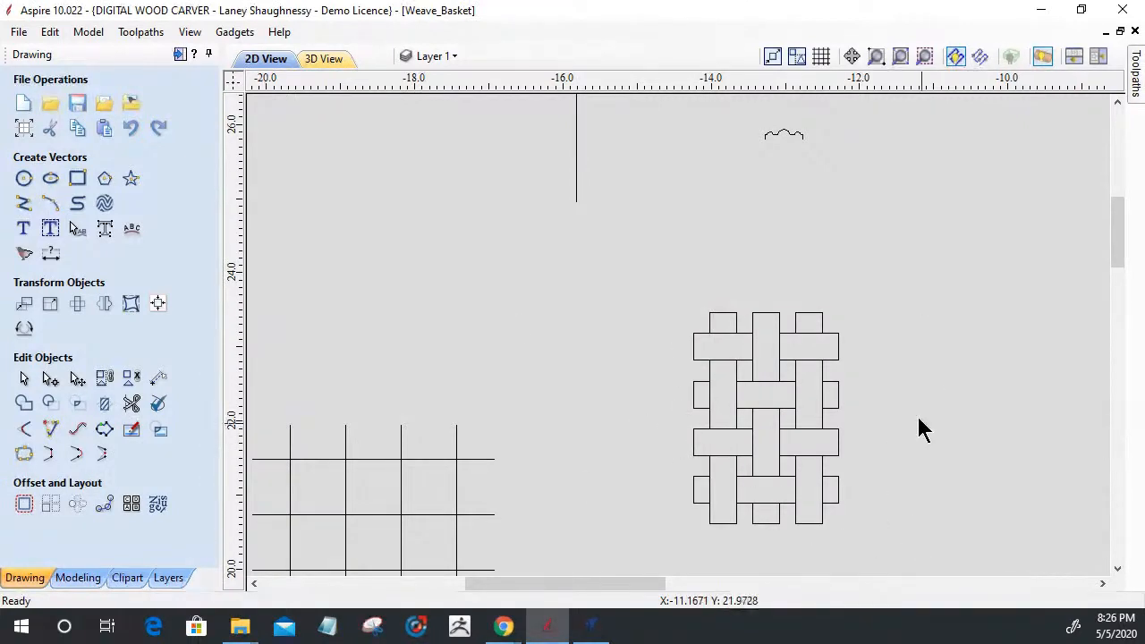
Step: Examine the weave and long grid beside the blank job area, and the wavy profile curve above the grid
{"action": "scroll", "coordinate": [915, 424], "scroll_direction": "up", "scroll_amount": 1}
{"action": "scroll", "coordinate": [772, 466], "scroll_direction": "down", "scroll_amount": 4}
{"action": "scroll", "coordinate": [773, 443], "scroll_direction": "up", "scroll_amount": 2}
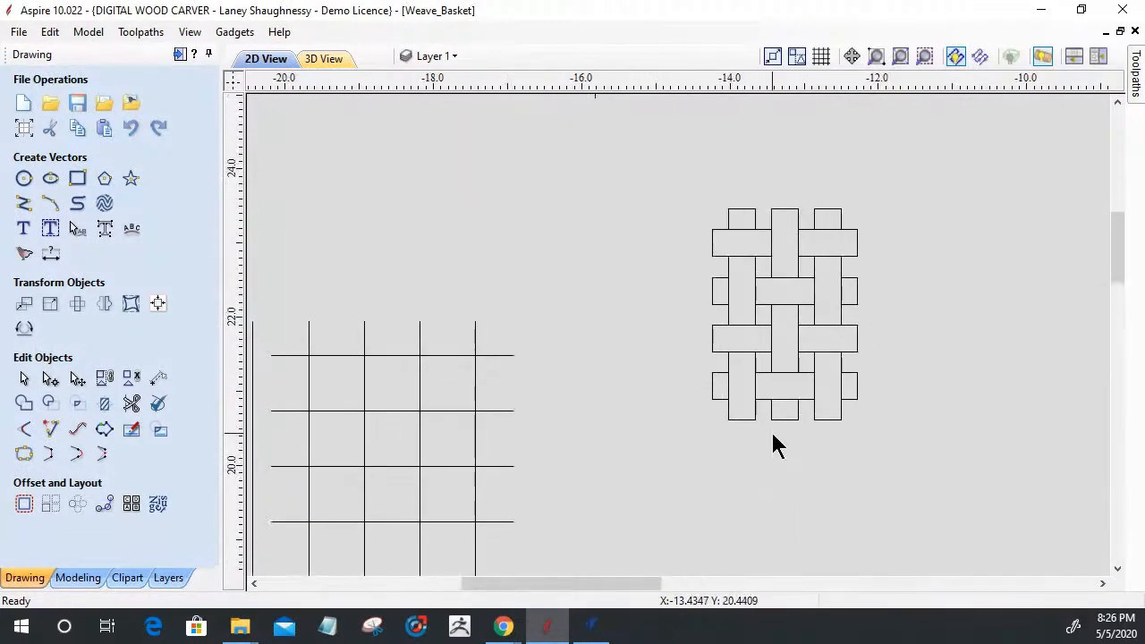
{"action": "scroll", "coordinate": [756, 436], "scroll_direction": "down", "scroll_amount": 6}
{"action": "scroll", "coordinate": [886, 519], "scroll_direction": "down", "scroll_amount": 1}
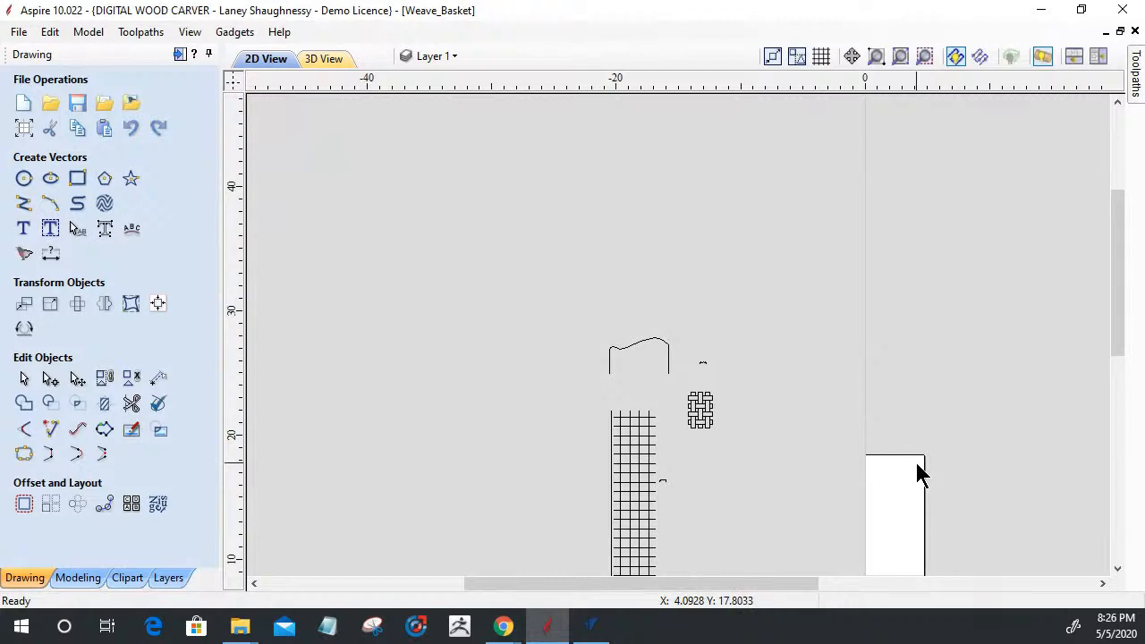
{"action": "scroll", "coordinate": [591, 351], "scroll_direction": "up", "scroll_amount": 3}
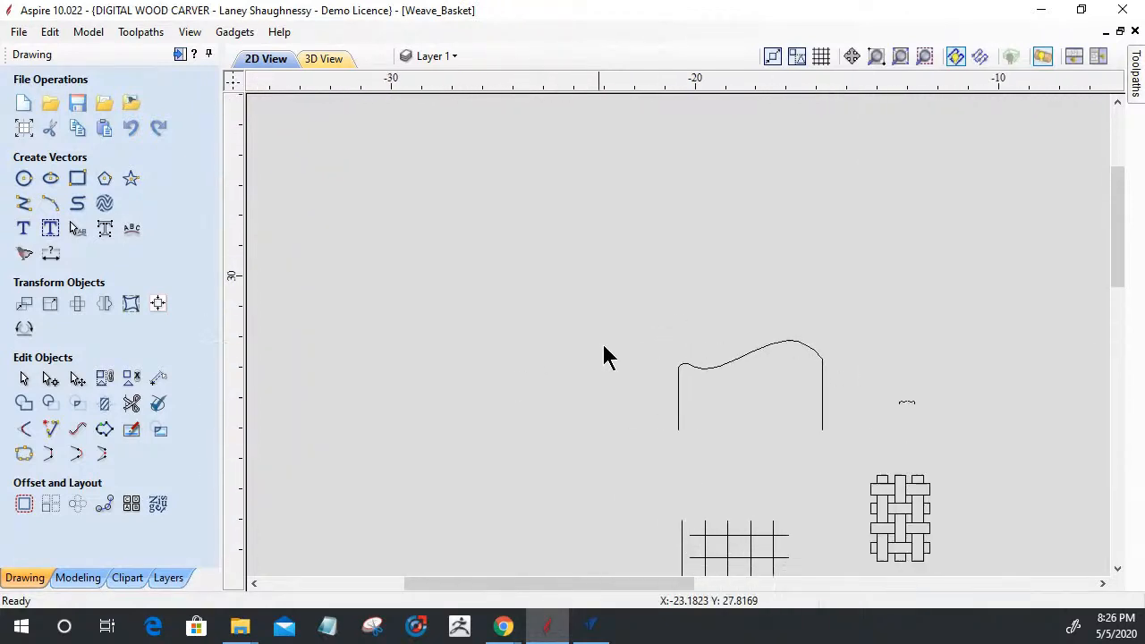
{"action": "scroll", "coordinate": [675, 380], "scroll_direction": "down", "scroll_amount": 2}
{"action": "scroll", "coordinate": [767, 377], "scroll_direction": "up", "scroll_amount": 3}
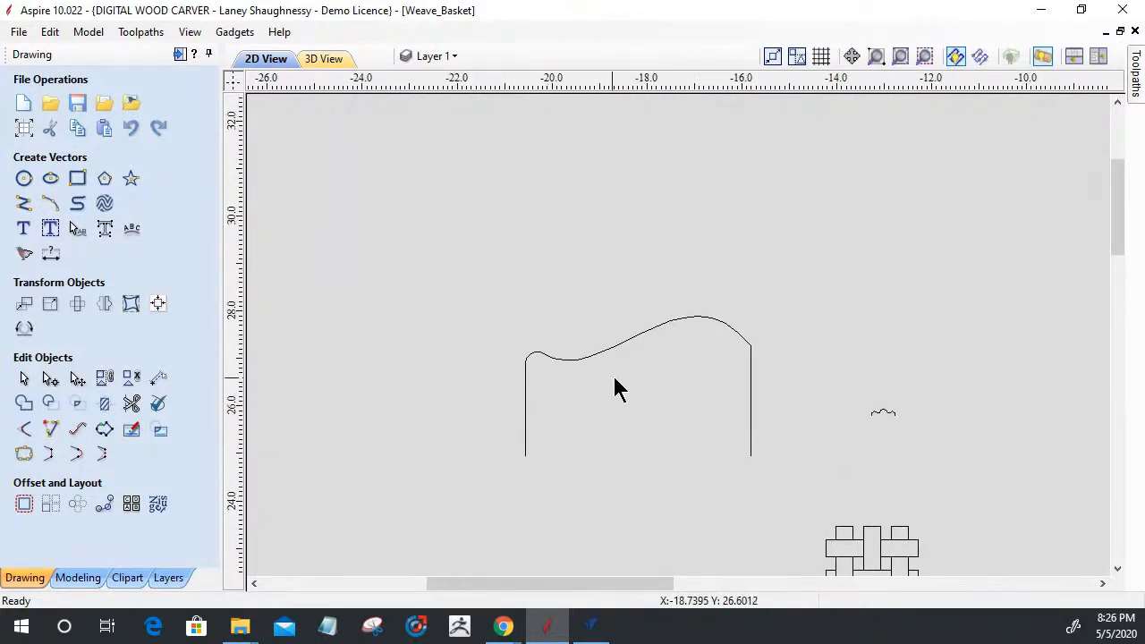
Step: Draw a rectangle about 4.9 by 2.2 inches just above the existing wavy profile curve
{"action": "scroll", "coordinate": [617, 388], "scroll_direction": "up", "scroll_amount": 2}
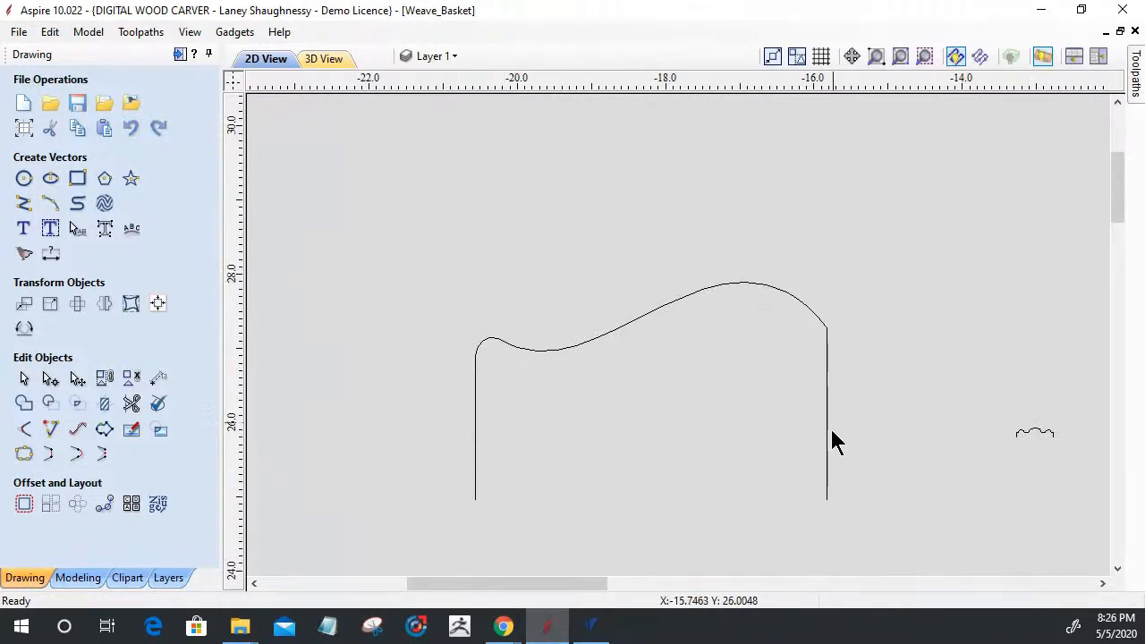
{"action": "left_click", "coordinate": [104, 178]}
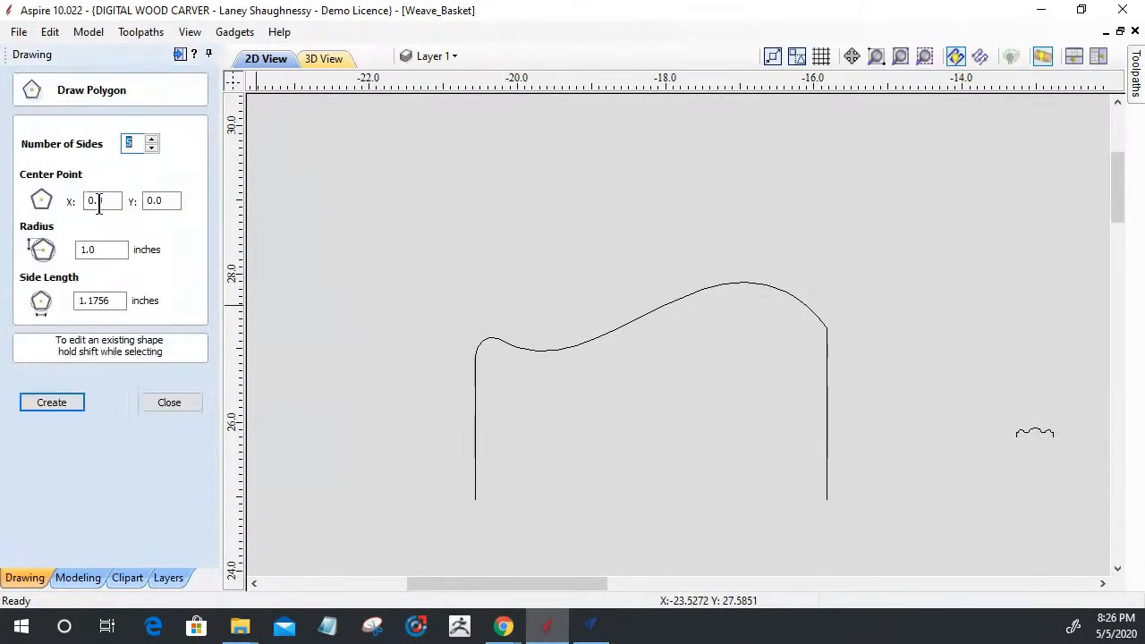
{"action": "left_click", "coordinate": [183, 402]}
{"action": "left_click", "coordinate": [74, 178]}
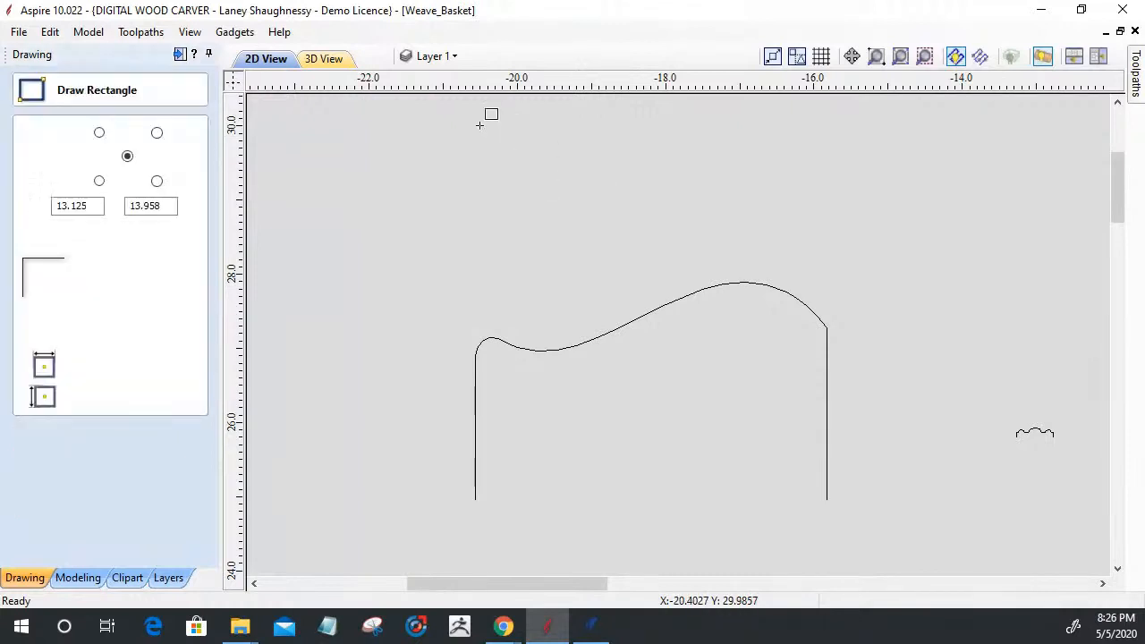
{"action": "mouse_move", "coordinate": [473, 111]}
{"action": "left_mouse_down"}
{"action": "mouse_move", "coordinate": [789, 151]}
{"action": "mouse_move", "coordinate": [817, 257]}
{"action": "mouse_move", "coordinate": [836, 273]}
{"action": "mouse_move", "coordinate": [844, 261]}
{"action": "left_mouse_up"}
Step: Draw a 4.75-inch-wide rectangle above the blank job area and set its height to 5.875/2 inches
{"action": "scroll", "coordinate": [545, 287], "scroll_direction": "down", "scroll_amount": 5}
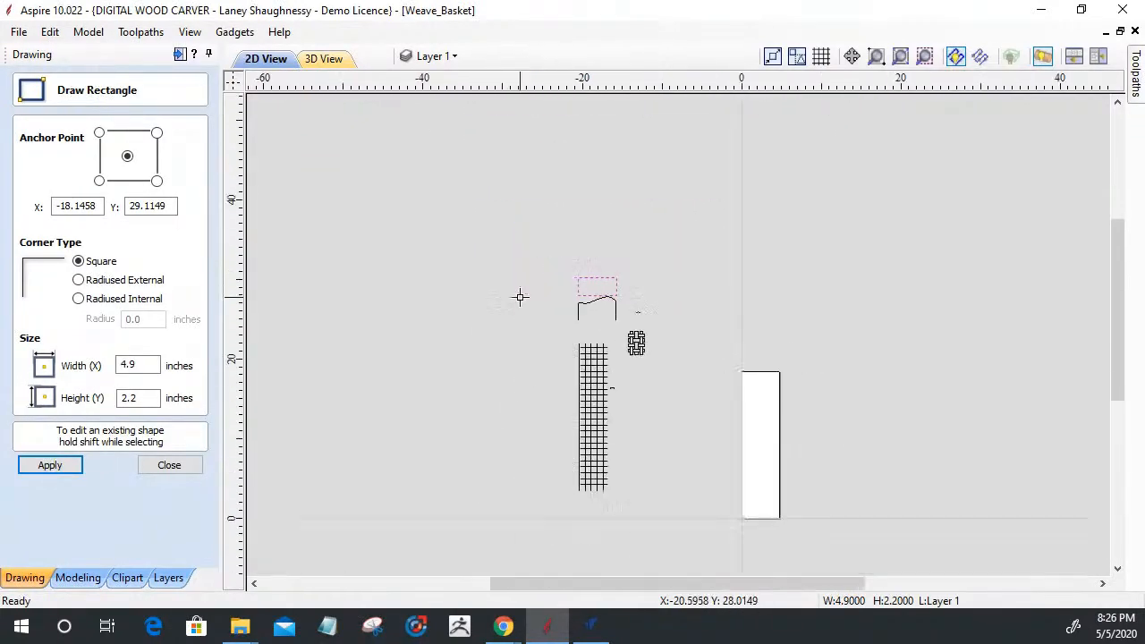
{"action": "scroll", "coordinate": [731, 373], "scroll_direction": "up", "scroll_amount": 7}
{"action": "left_click_drag", "start_coordinate": [739, 348], "coordinate": [917, 221]}
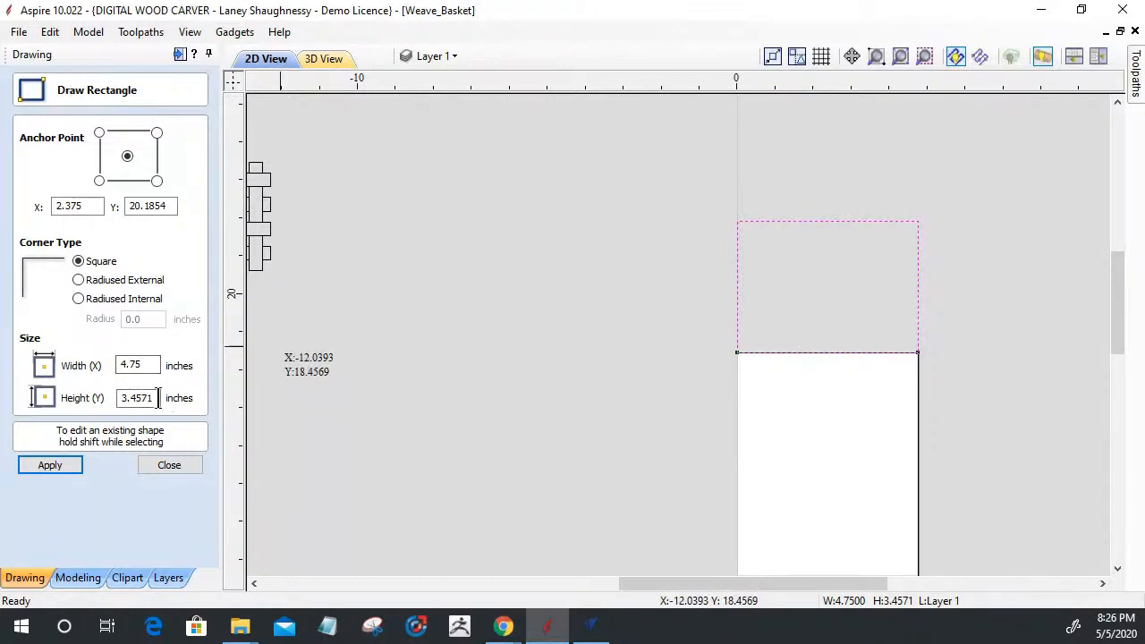
{"action": "left_click_drag", "start_coordinate": [158, 398], "coordinate": [63, 410]}
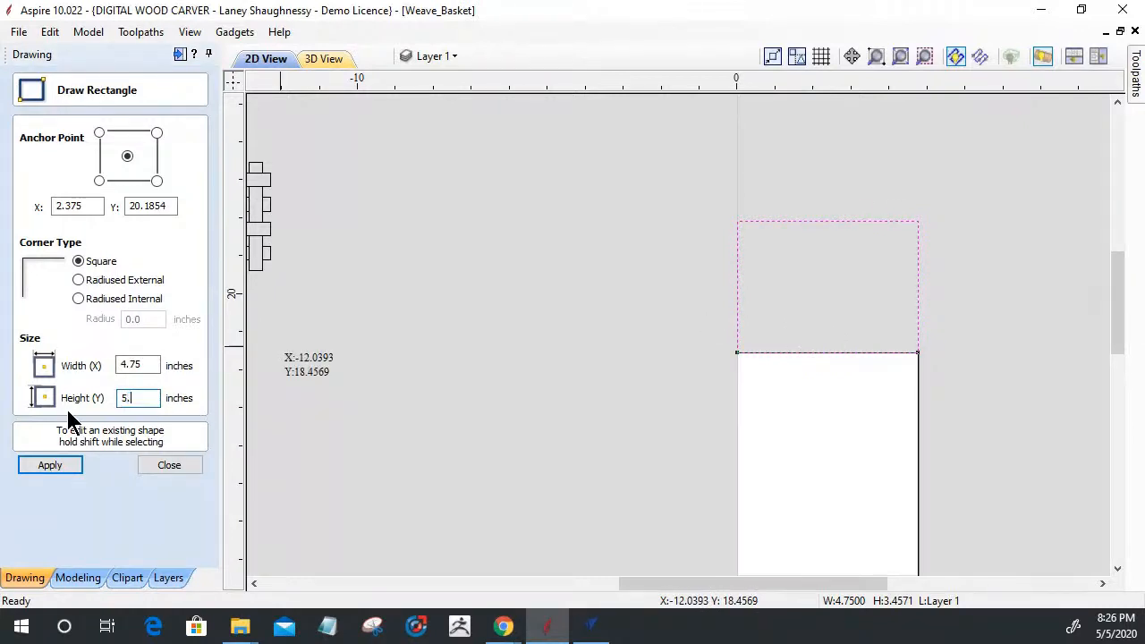
{"action": "type", "text": "5.875/2"}
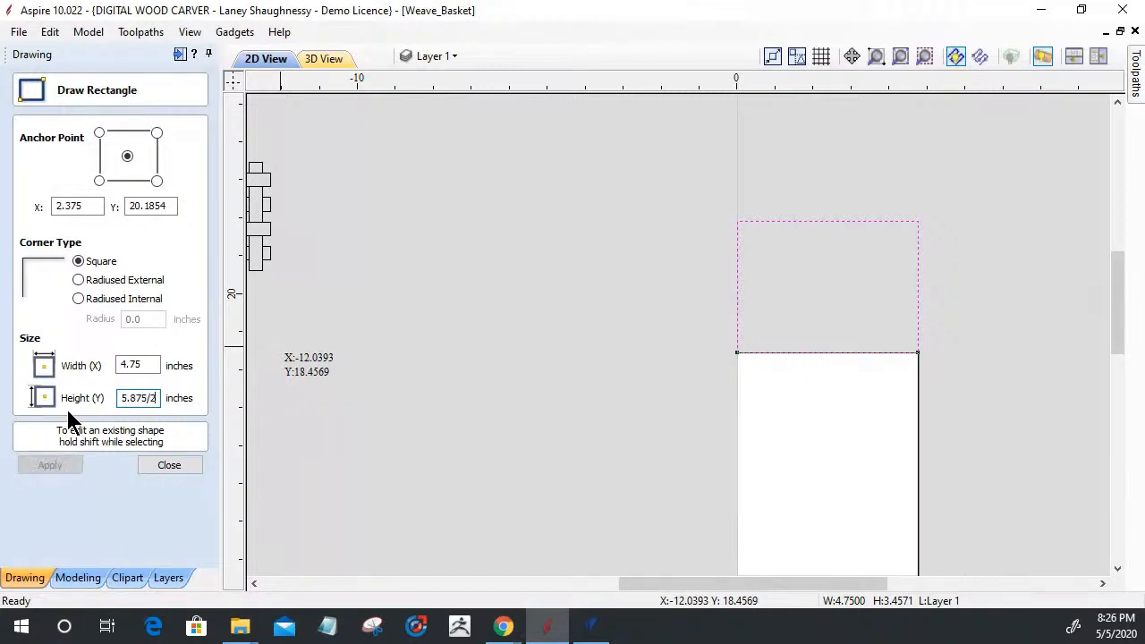
{"action": "key", "text": "equal"}
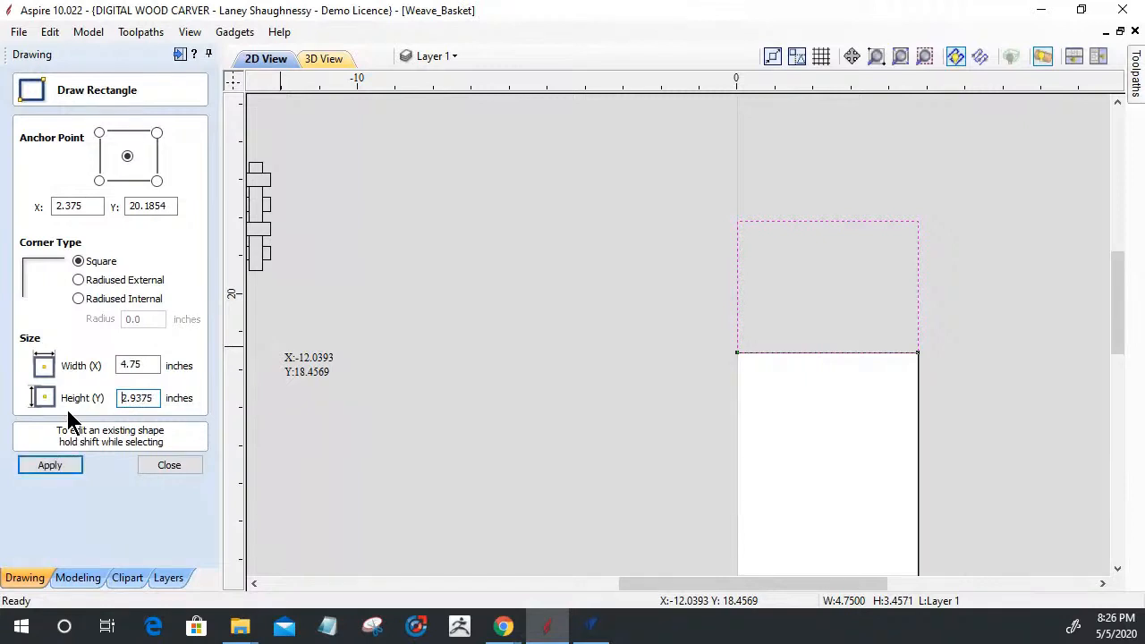
{"action": "left_click", "coordinate": [43, 469]}
{"action": "left_click", "coordinate": [143, 467]}
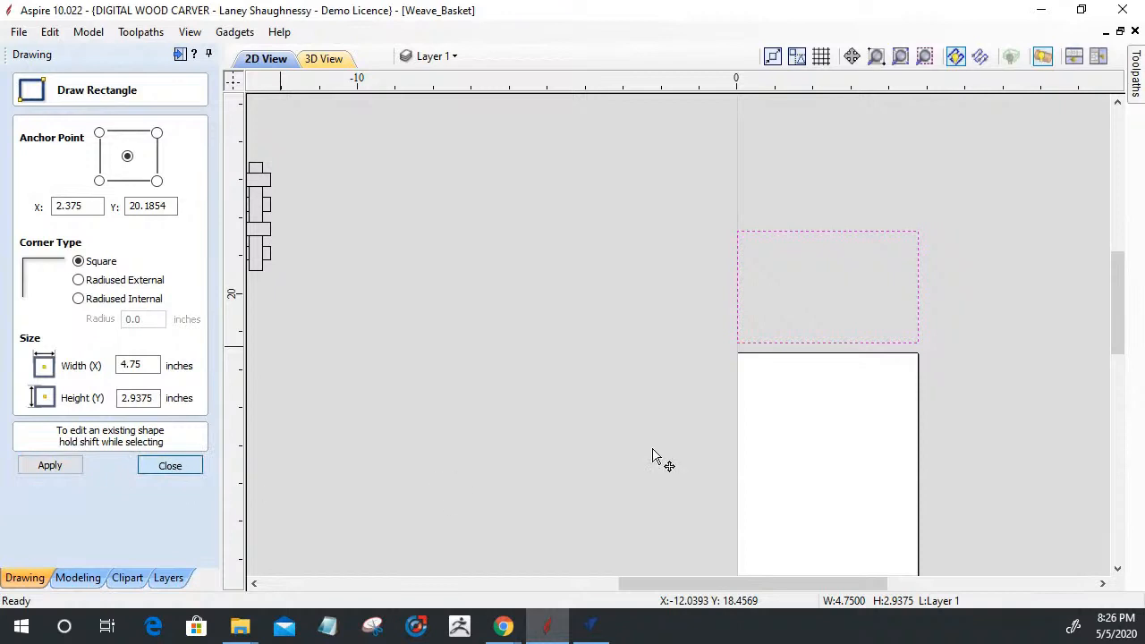
Step: Move the new rectangle down onto the job area's top edge and delete its bottom span
{"action": "left_click", "coordinate": [850, 343]}
{"action": "left_click_drag", "start_coordinate": [850, 342], "coordinate": [848, 353]}
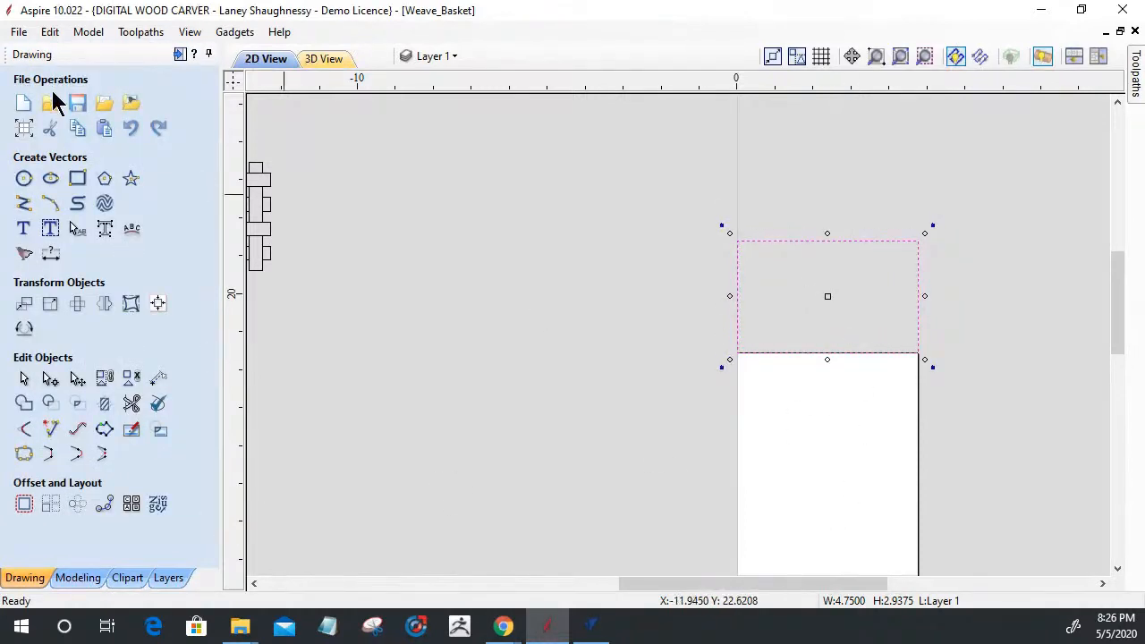
{"action": "left_click", "coordinate": [51, 380]}
{"action": "right_click", "coordinate": [784, 358]}
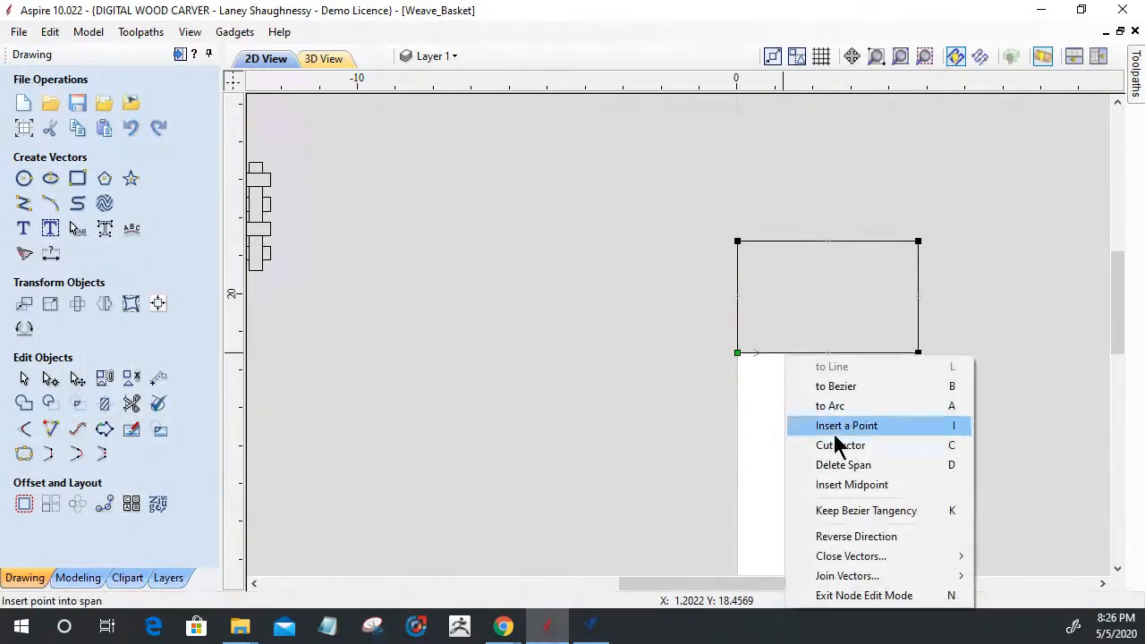
{"action": "left_click", "coordinate": [839, 465]}
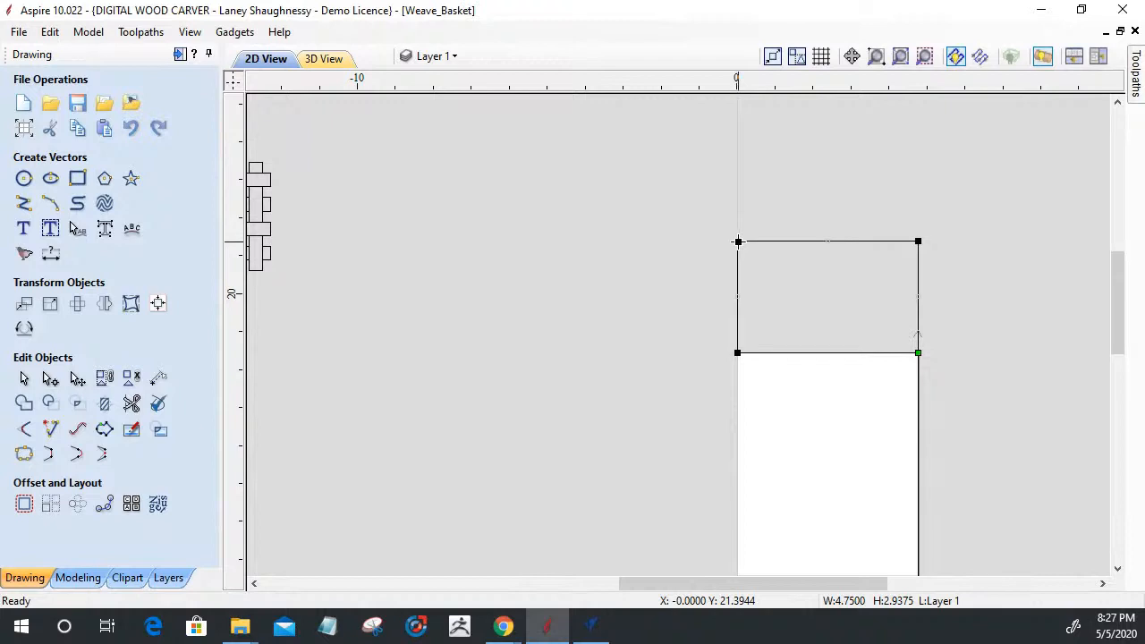
Step: Convert the shape's top span to a Bezier and bend it into an S-curve, dipping at the left and rising at the right
{"action": "right_click", "coordinate": [792, 240]}
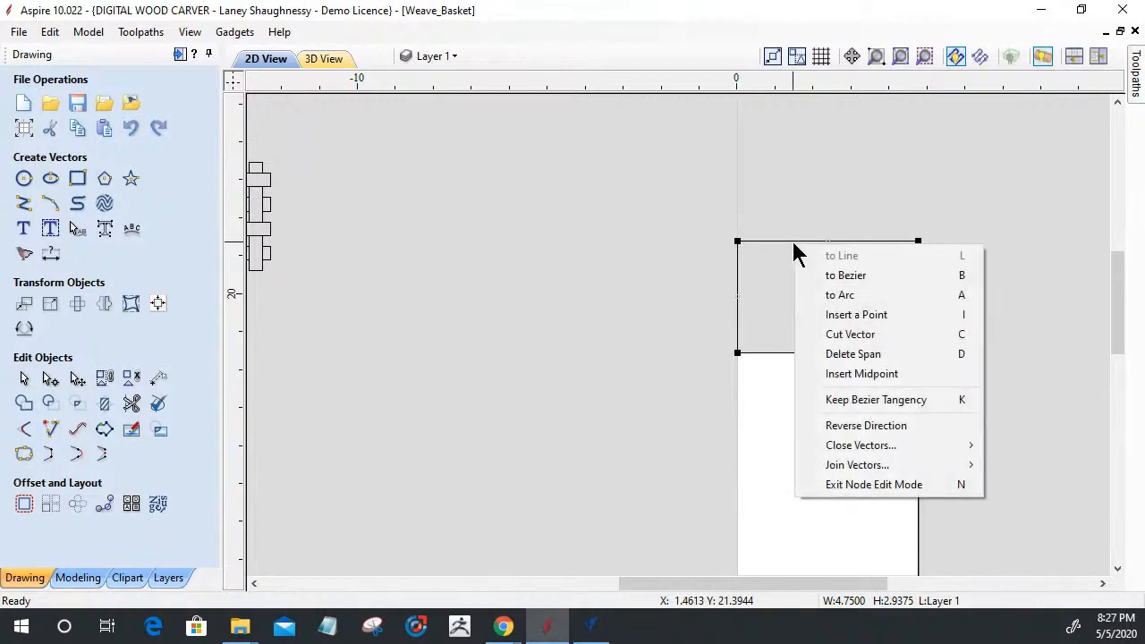
{"action": "left_click", "coordinate": [824, 277]}
{"action": "left_click_drag", "start_coordinate": [792, 240], "coordinate": [795, 294]}
{"action": "left_click_drag", "start_coordinate": [863, 241], "coordinate": [854, 176]}
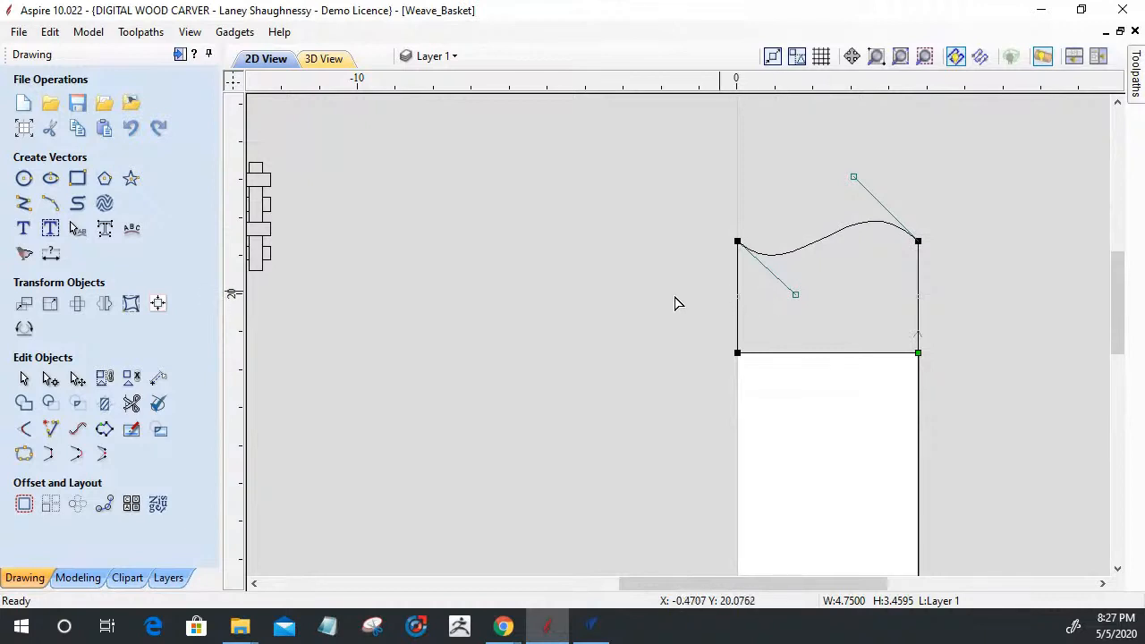
Step: Round the upper-left corner of the new profile with a normal fillet
{"action": "left_click", "coordinate": [22, 448]}
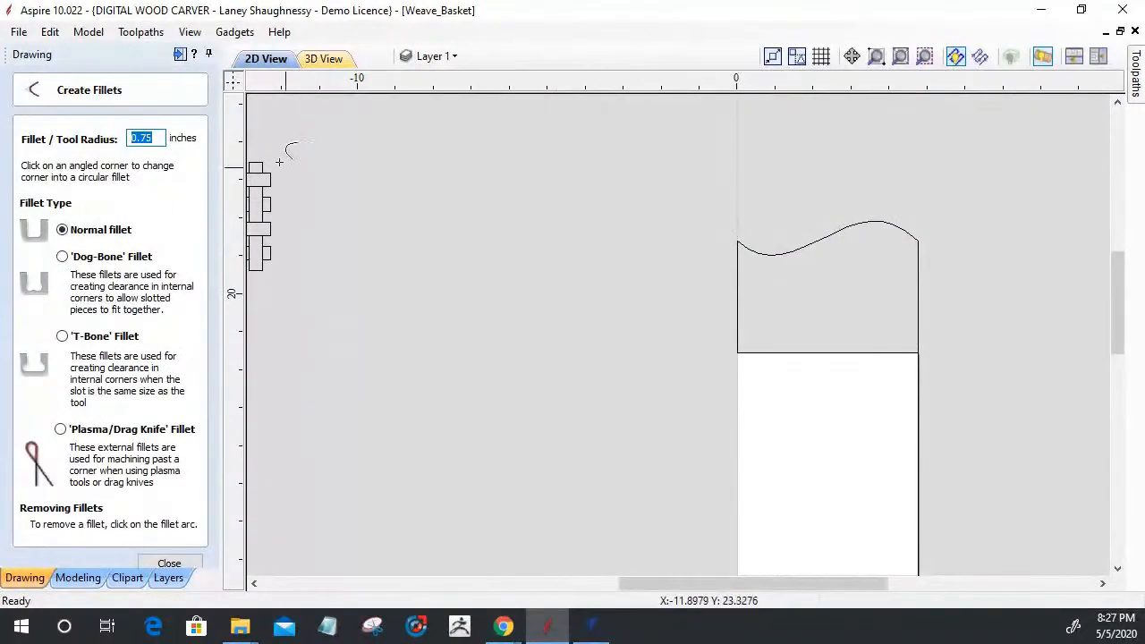
{"action": "left_click_drag", "start_coordinate": [141, 138], "coordinate": [147, 138]}
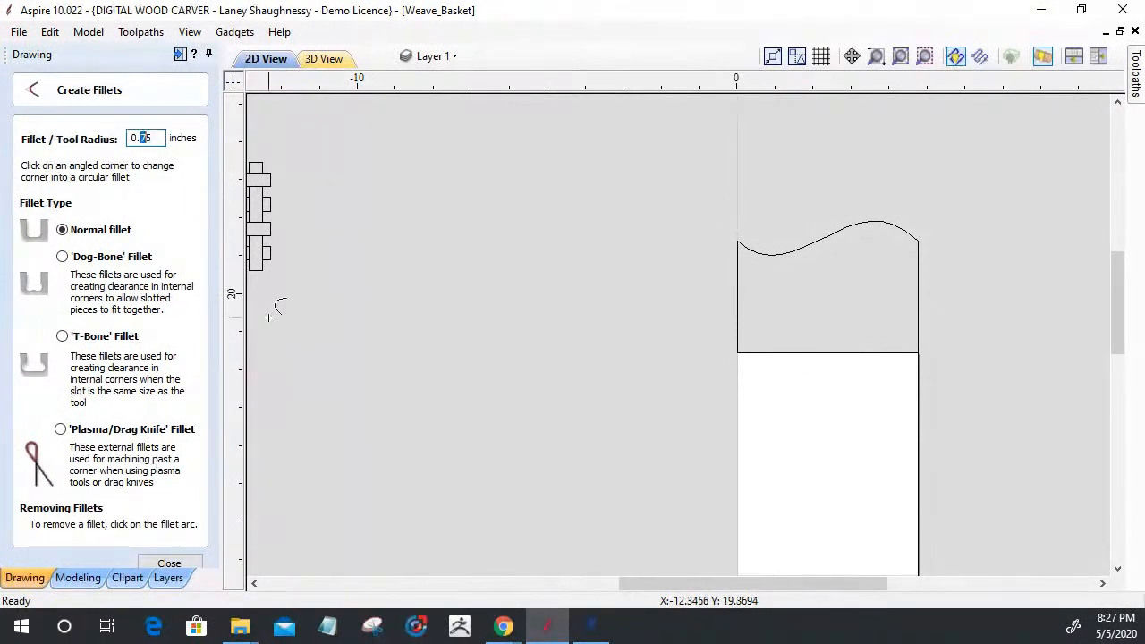
{"action": "left_click", "coordinate": [737, 239]}
{"action": "left_click", "coordinate": [163, 562]}
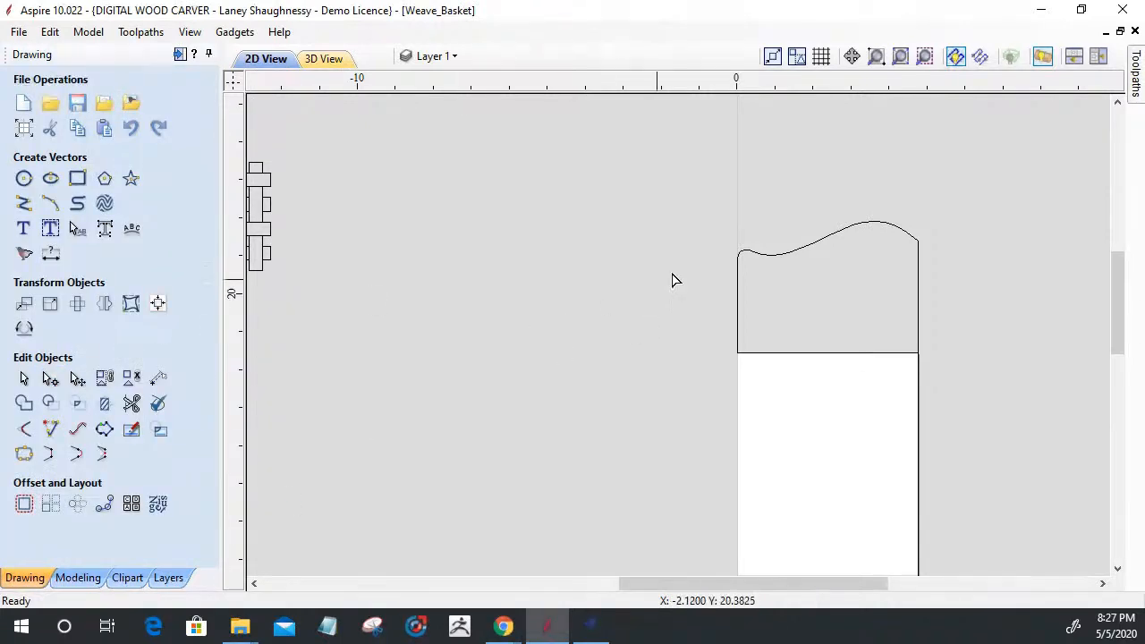
Step: Refine the profile's Bezier curve to deepen the dip beside the fillet and raise the hump at the right
{"action": "left_click", "coordinate": [770, 259]}
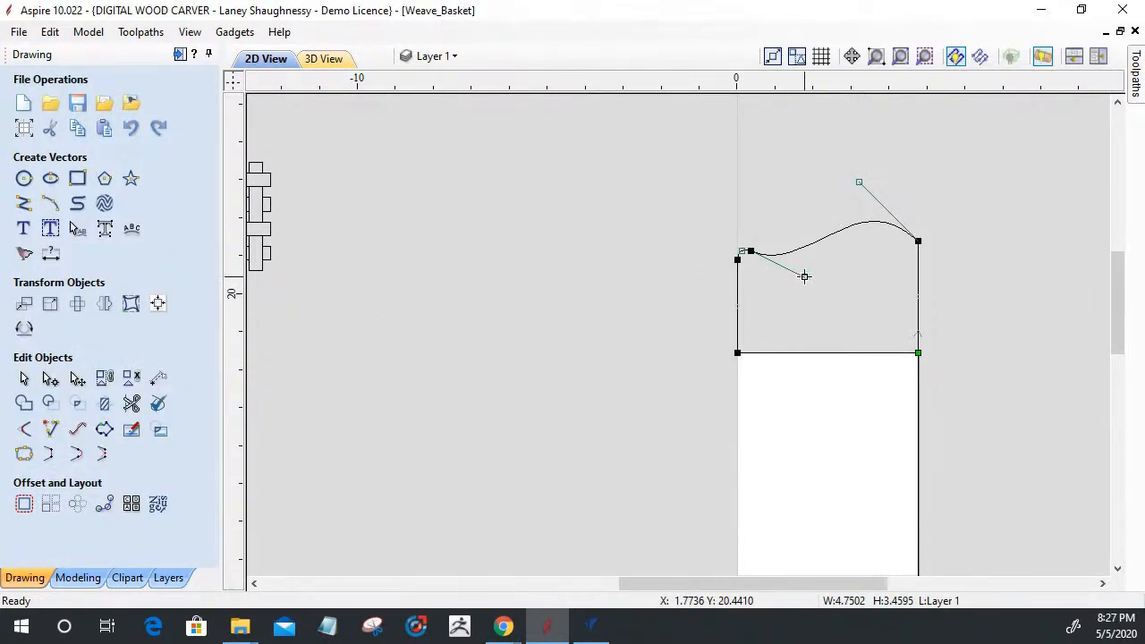
{"action": "left_click_drag", "start_coordinate": [806, 277], "coordinate": [787, 294]}
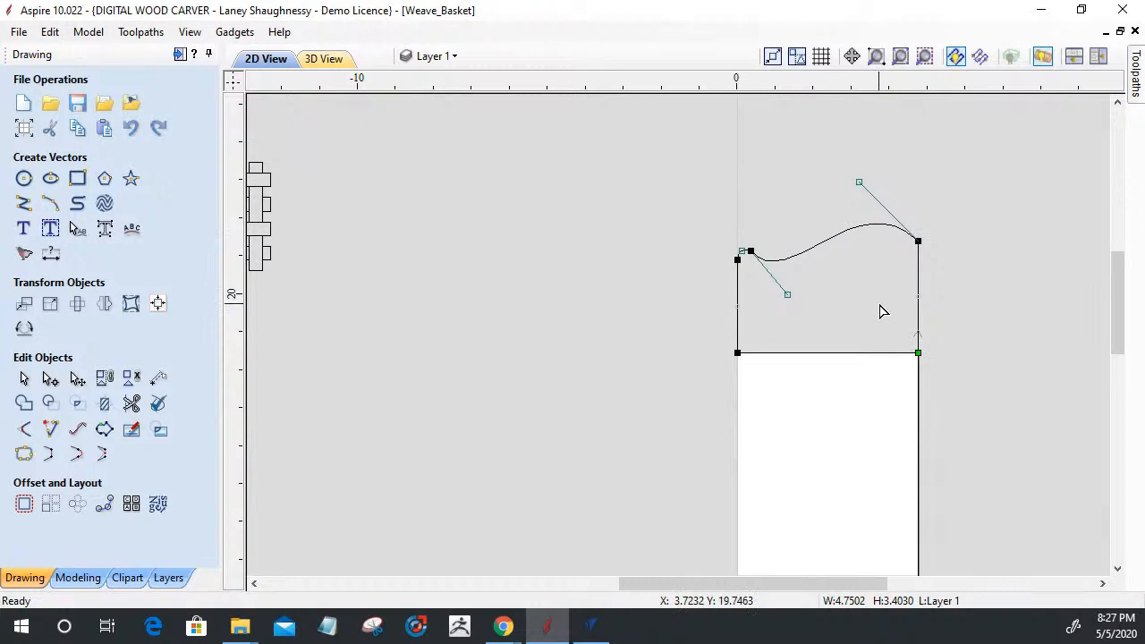
{"action": "left_click_drag", "start_coordinate": [850, 179], "coordinate": [837, 170]}
{"action": "left_click", "coordinate": [662, 329]}
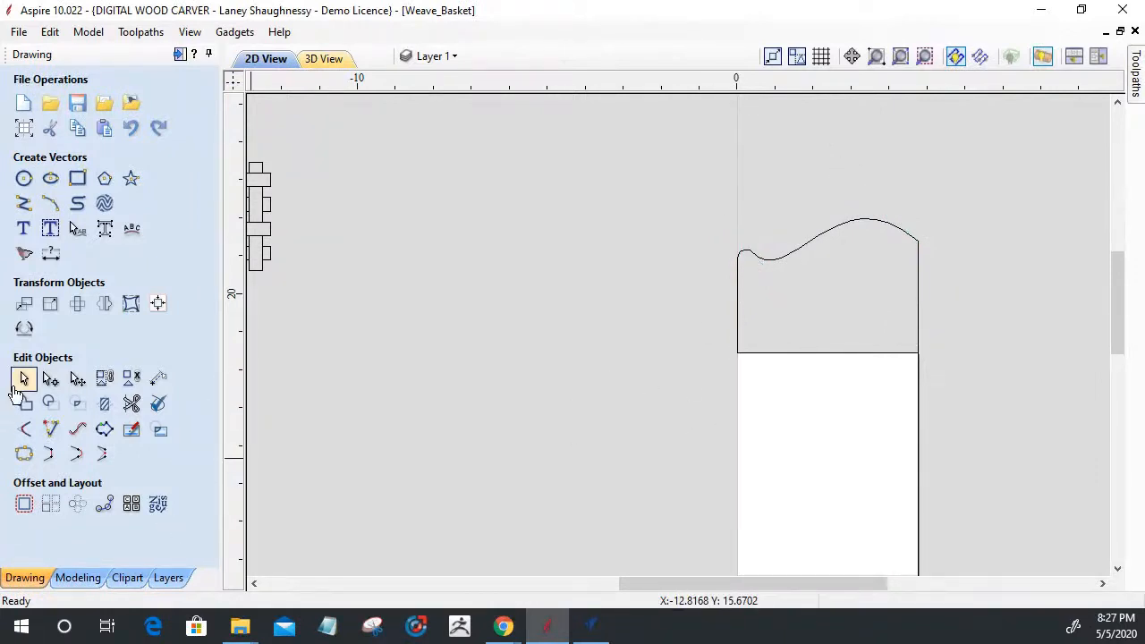
Step: Move the finished open profile up clear of the job area's top edge and deselect it
{"action": "left_click", "coordinate": [739, 331]}
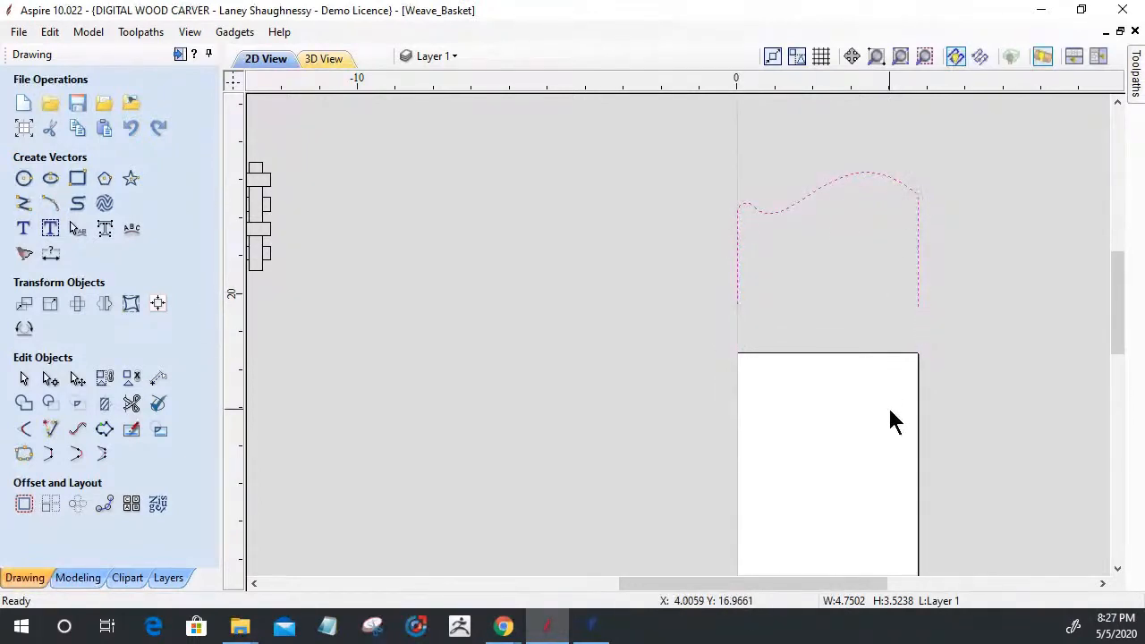
{"action": "scroll", "coordinate": [903, 235], "scroll_direction": "down", "scroll_amount": 3}
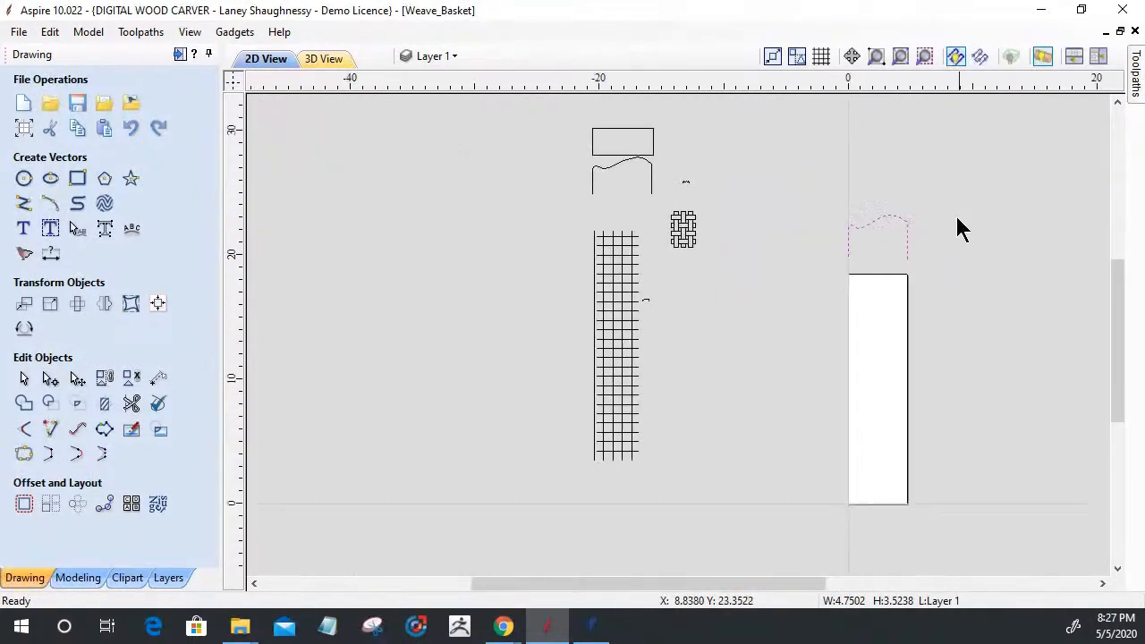
{"action": "left_click", "coordinate": [903, 401]}
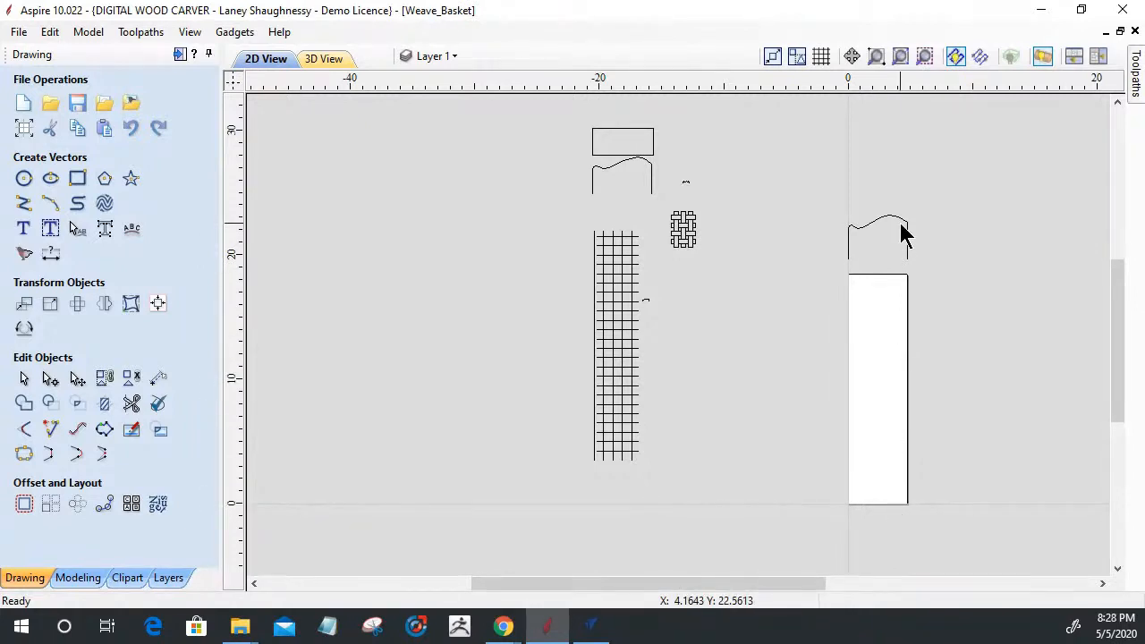
{"action": "scroll", "coordinate": [941, 224], "scroll_direction": "up", "scroll_amount": 1}
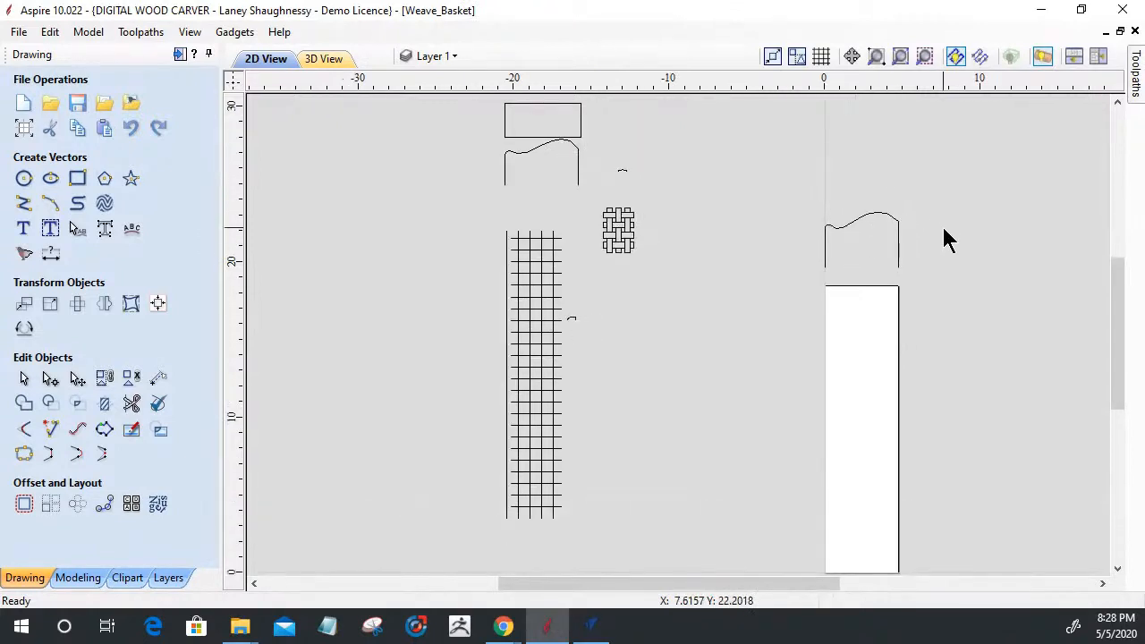
Step: Draw two separate vertical rail lines along the full left and right edges of the job area
{"action": "left_click", "coordinate": [68, 574]}
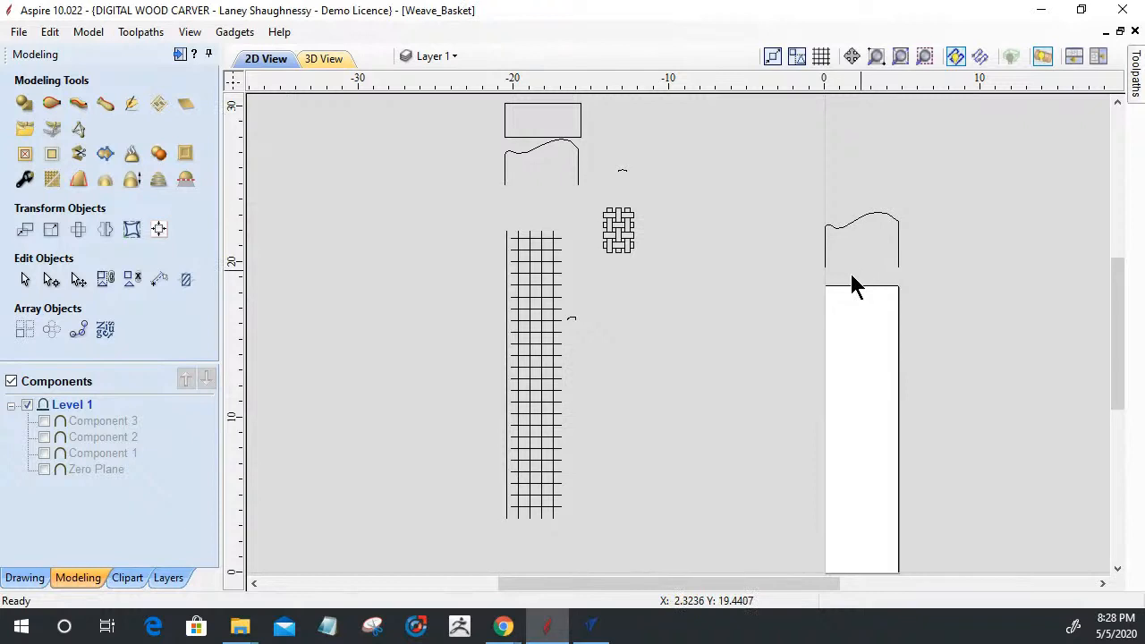
{"action": "scroll", "coordinate": [906, 510], "scroll_direction": "up", "scroll_amount": 1}
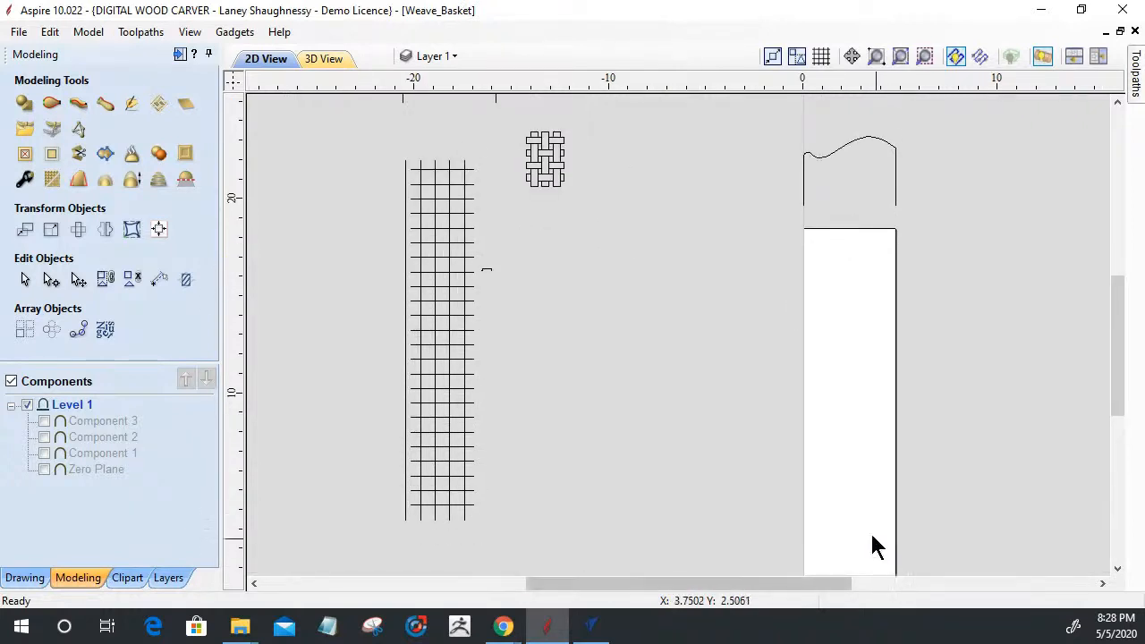
{"action": "left_click", "coordinate": [20, 578]}
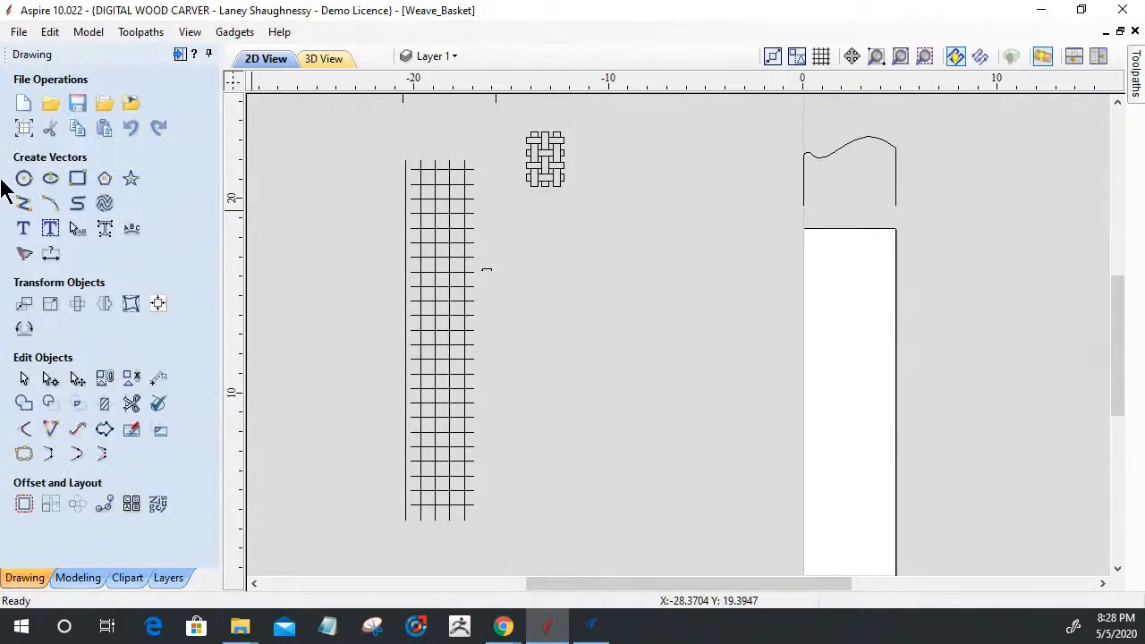
{"action": "left_click", "coordinate": [24, 203]}
{"action": "scroll", "coordinate": [864, 238], "scroll_direction": "down", "scroll_amount": 1}
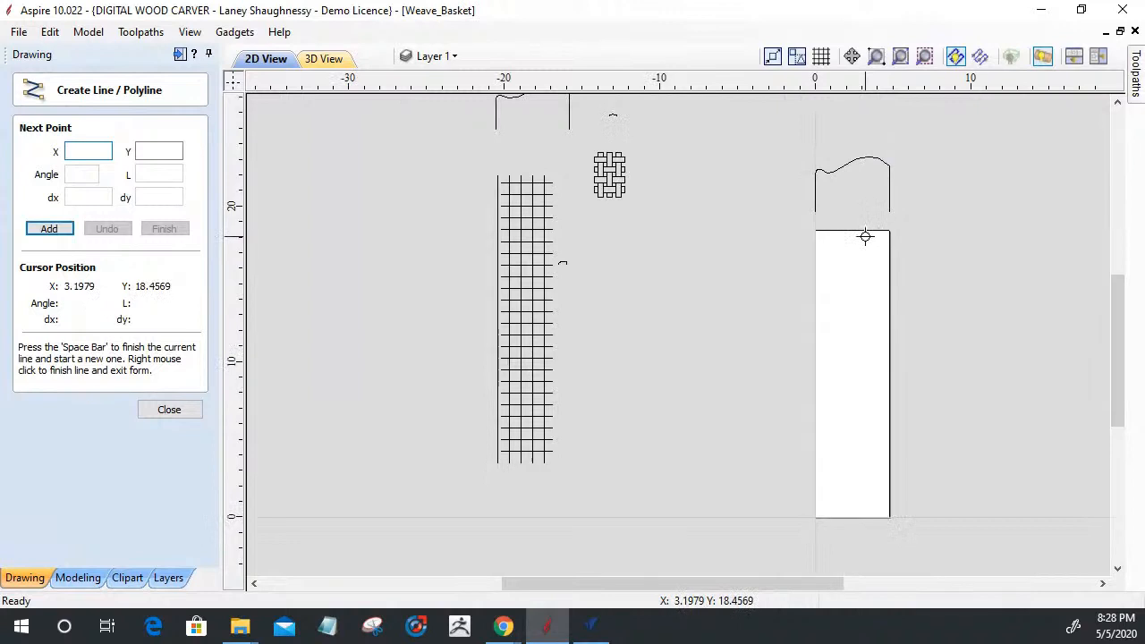
{"action": "left_click", "coordinate": [815, 230]}
{"action": "left_click", "coordinate": [810, 519]}
{"action": "key", "text": "space"}
{"action": "left_click", "coordinate": [888, 230]}
{"action": "left_click", "coordinate": [889, 516]}
{"action": "key", "text": "space"}
{"action": "left_click", "coordinate": [165, 408]}
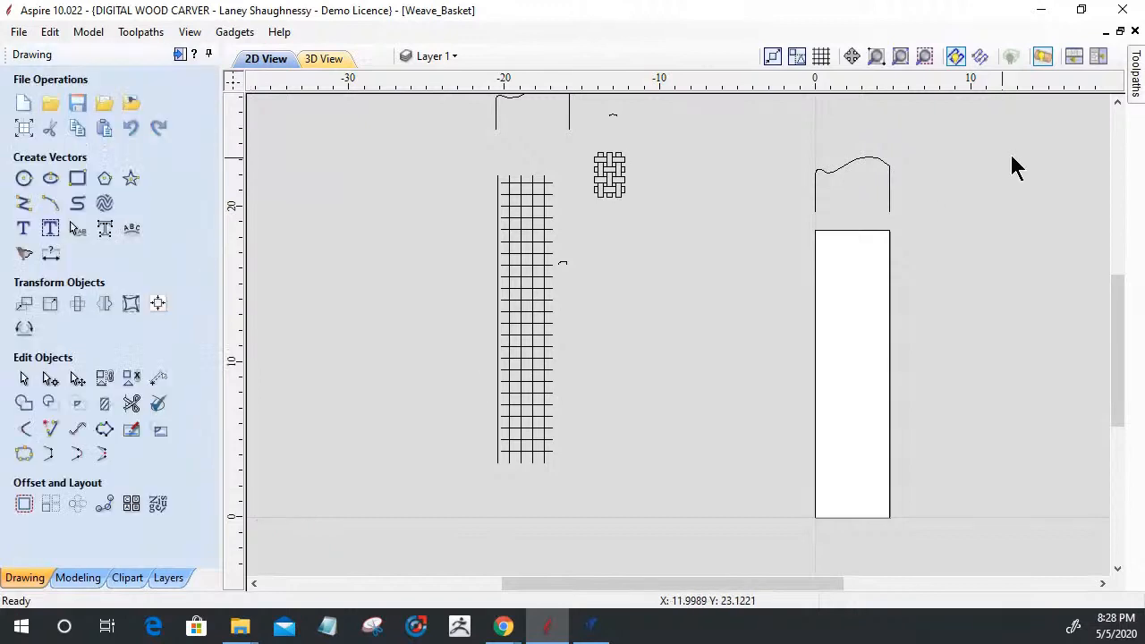
Step: Move the original wavy profile from above the long grid to the right of the new profile
{"action": "scroll", "coordinate": [911, 154], "scroll_direction": "down", "scroll_amount": 1}
{"action": "scroll", "coordinate": [859, 182], "scroll_direction": "up", "scroll_amount": 3}
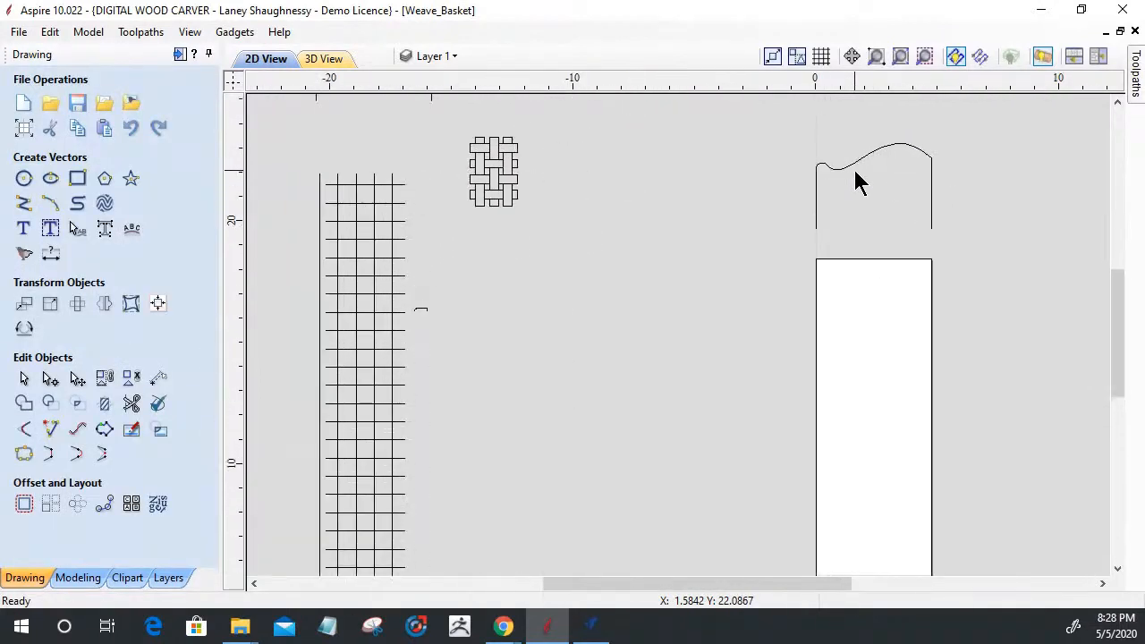
{"action": "scroll", "coordinate": [859, 182], "scroll_direction": "down", "scroll_amount": 4}
{"action": "left_click", "coordinate": [573, 135]}
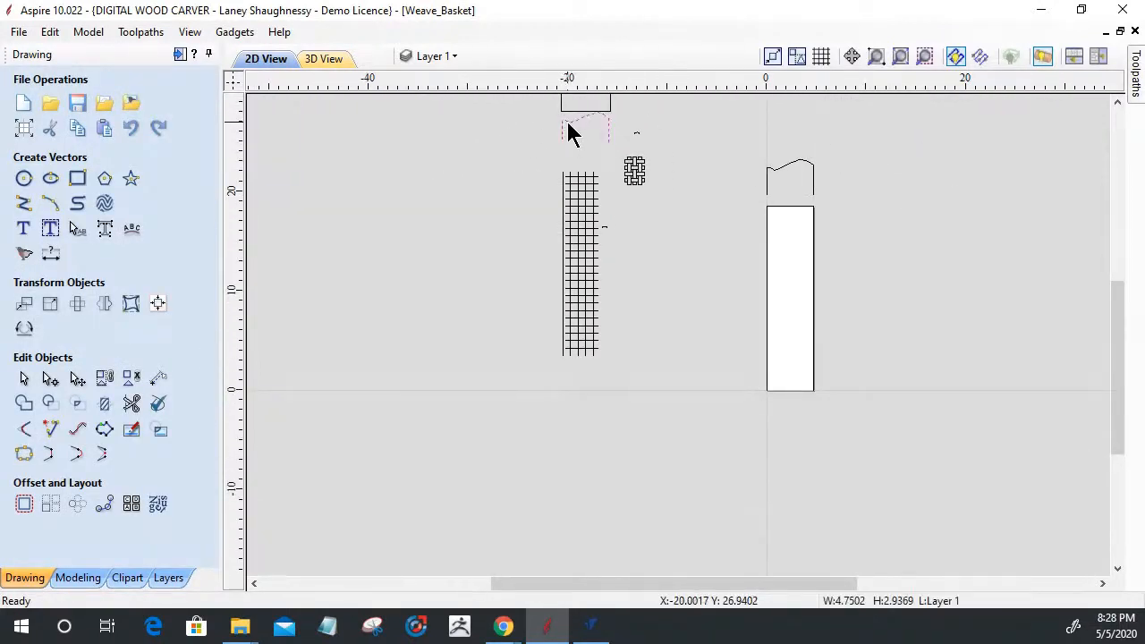
{"action": "left_click_drag", "start_coordinate": [569, 115], "coordinate": [812, 181]}
{"action": "scroll", "coordinate": [812, 181], "scroll_direction": "up", "scroll_amount": 3}
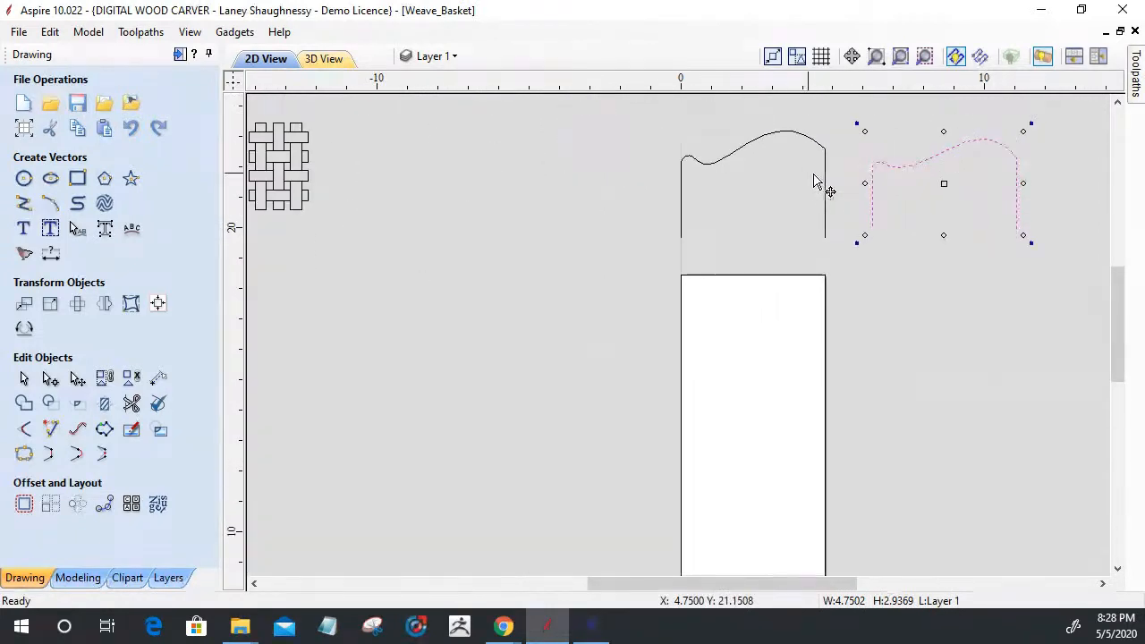
Step: Align the original profile's left leg with the new profile's right leg at their lower ends, and select the new profile
{"action": "left_click", "coordinate": [897, 233]}
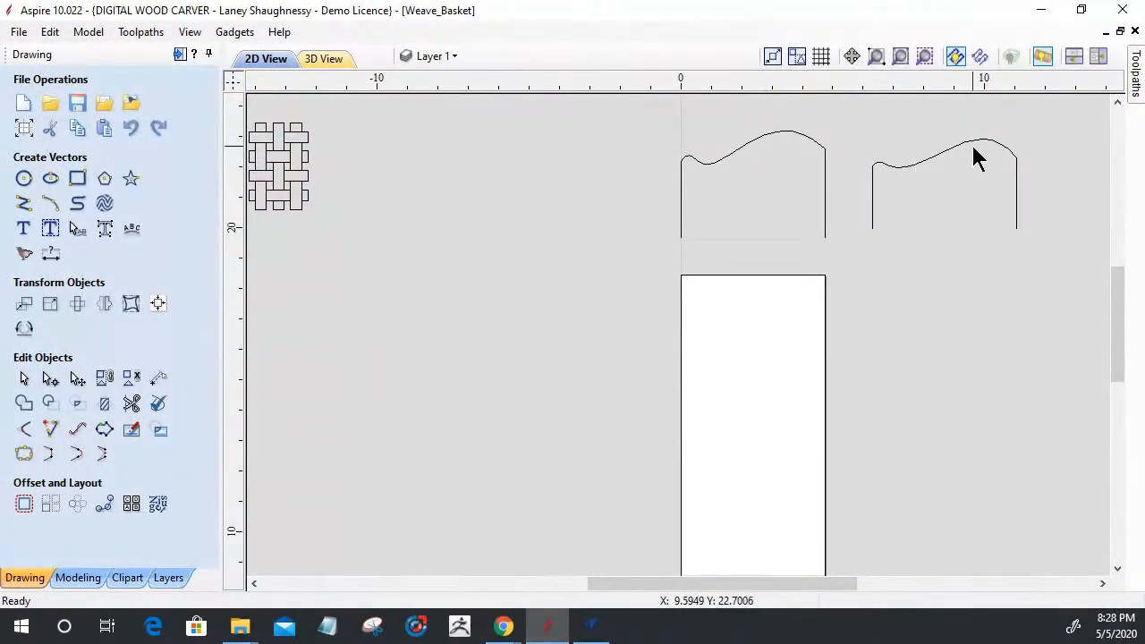
{"action": "left_click", "coordinate": [874, 238]}
{"action": "left_click_drag", "start_coordinate": [873, 230], "coordinate": [829, 237]}
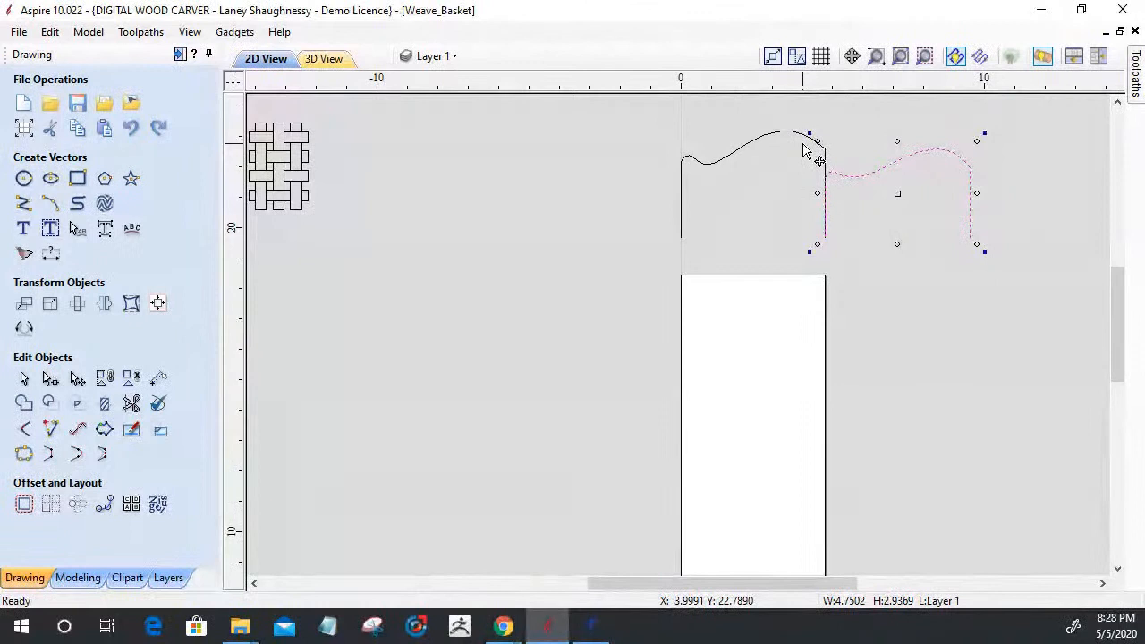
{"action": "left_click", "coordinate": [768, 141]}
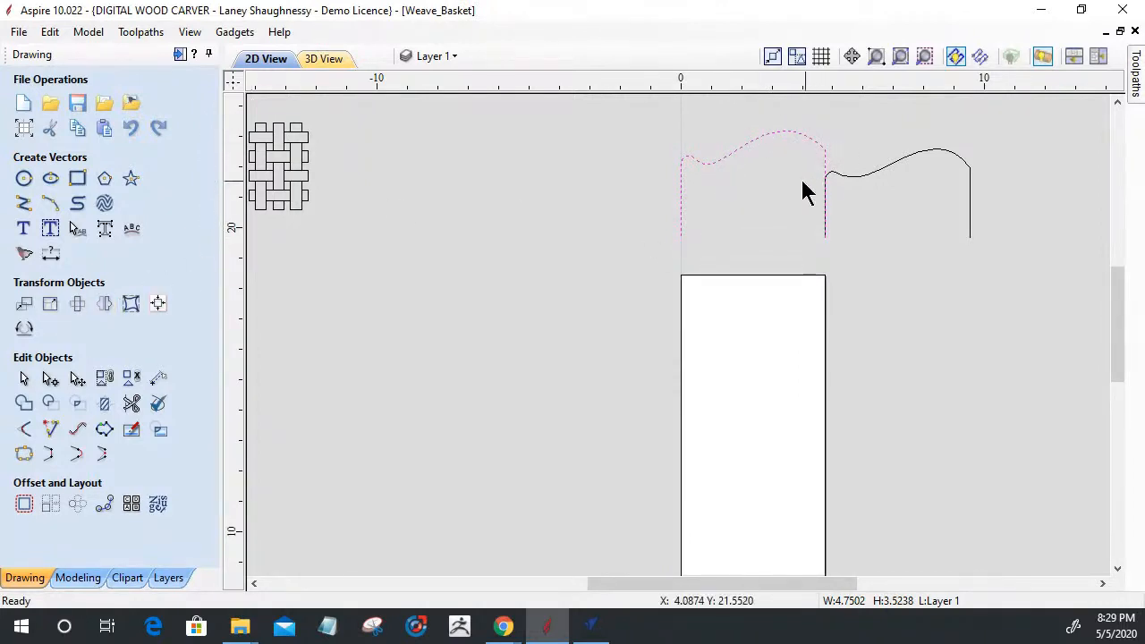
{"action": "left_click", "coordinate": [57, 317]}
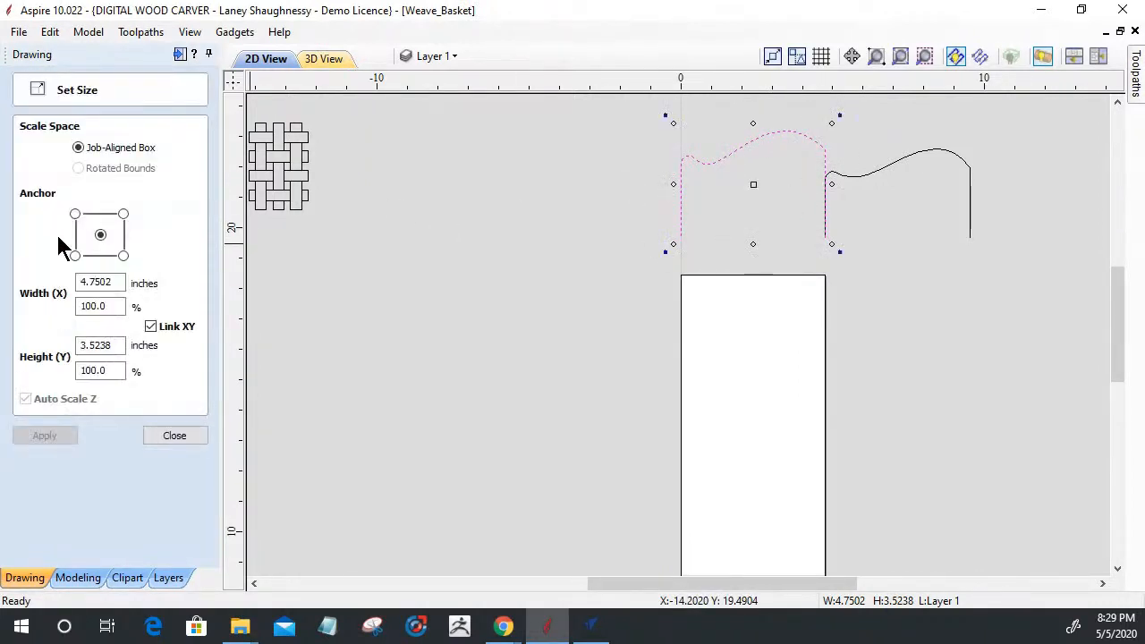
{"action": "double_click", "coordinate": [95, 346]}
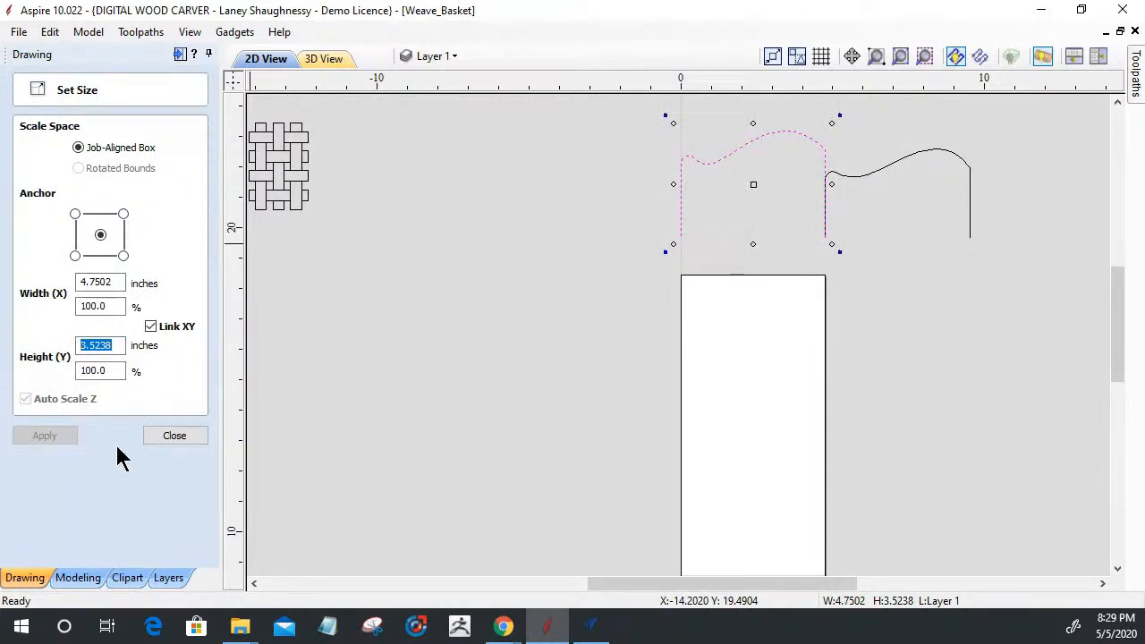
{"action": "left_click", "coordinate": [179, 436]}
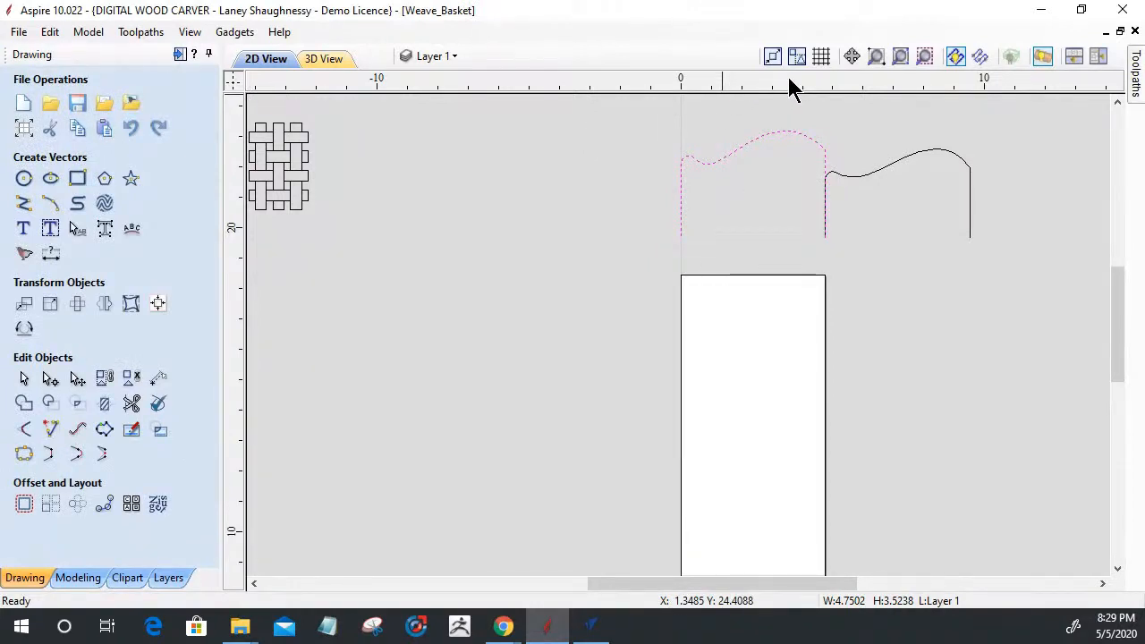
Step: Place a horizontal guide at the new profile's peak, at 23.2 inches, and create one parallel guide offset -2.9375 inches relative to it
{"action": "left_click_drag", "start_coordinate": [784, 79], "coordinate": [787, 131]}
{"action": "double_click", "coordinate": [588, 130]}
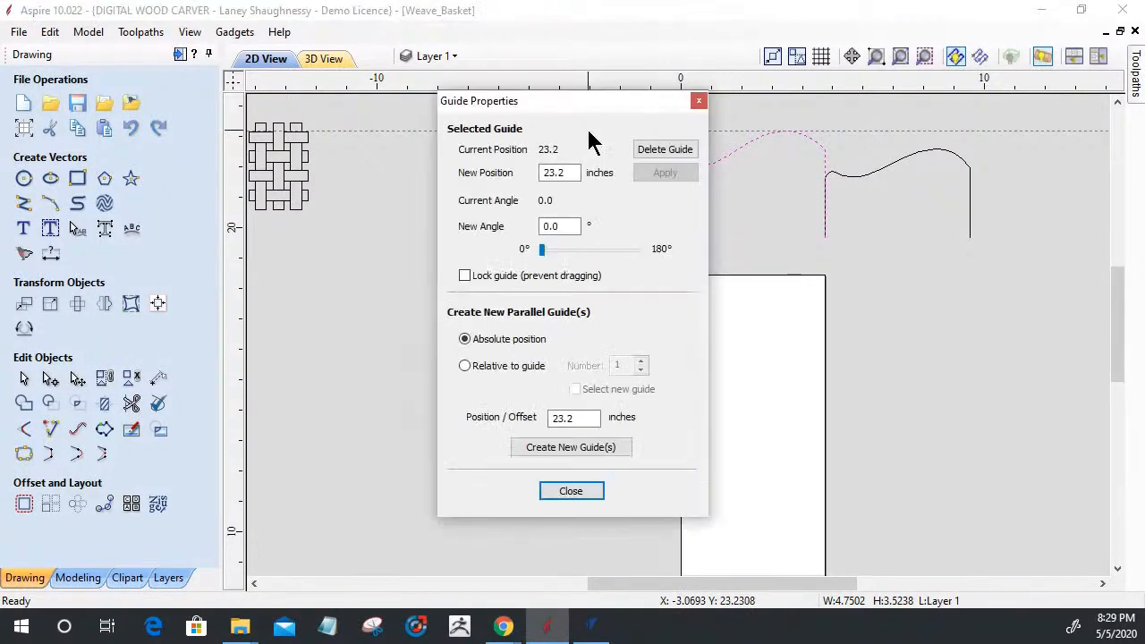
{"action": "left_click", "coordinate": [465, 367]}
{"action": "double_click", "coordinate": [548, 420]}
{"action": "type", "text": "5."}
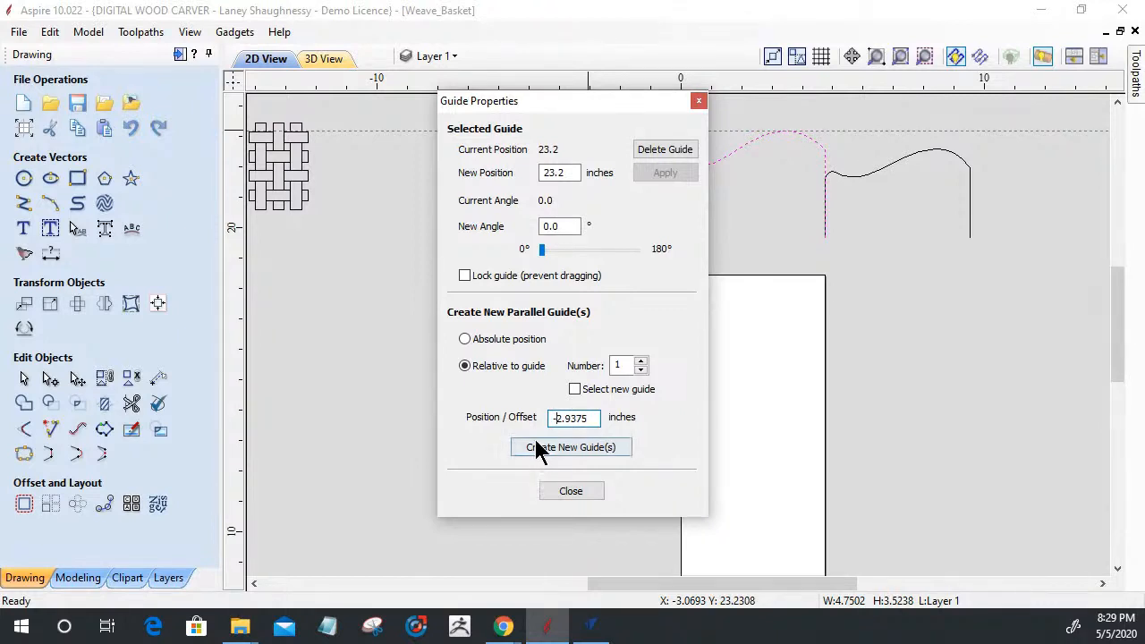
{"action": "left_click", "coordinate": [543, 455]}
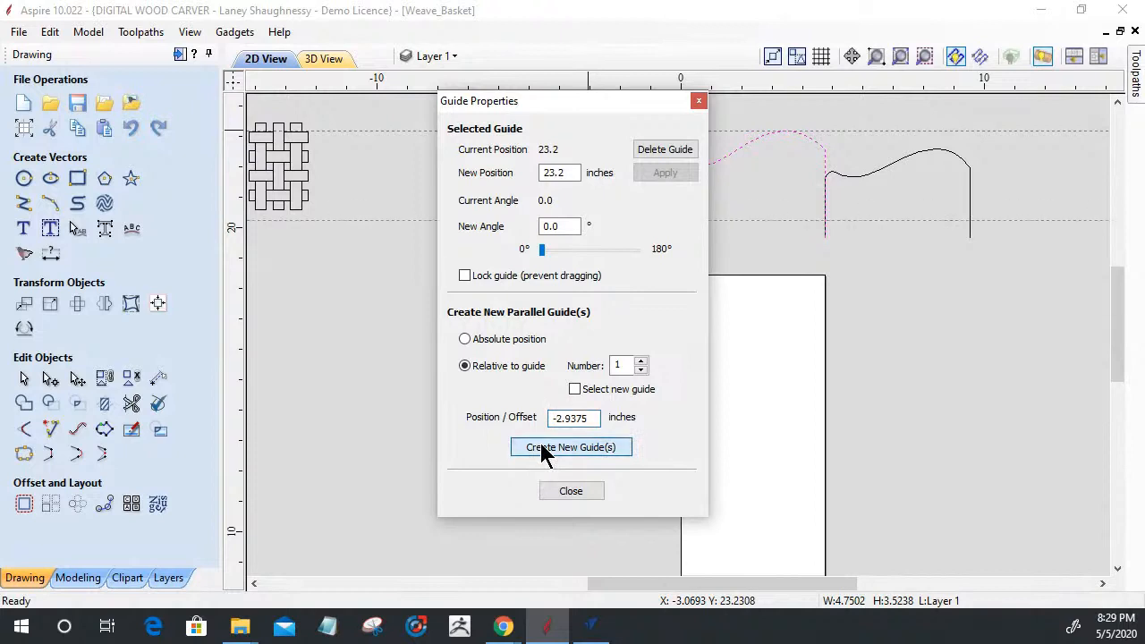
{"action": "left_click", "coordinate": [566, 491]}
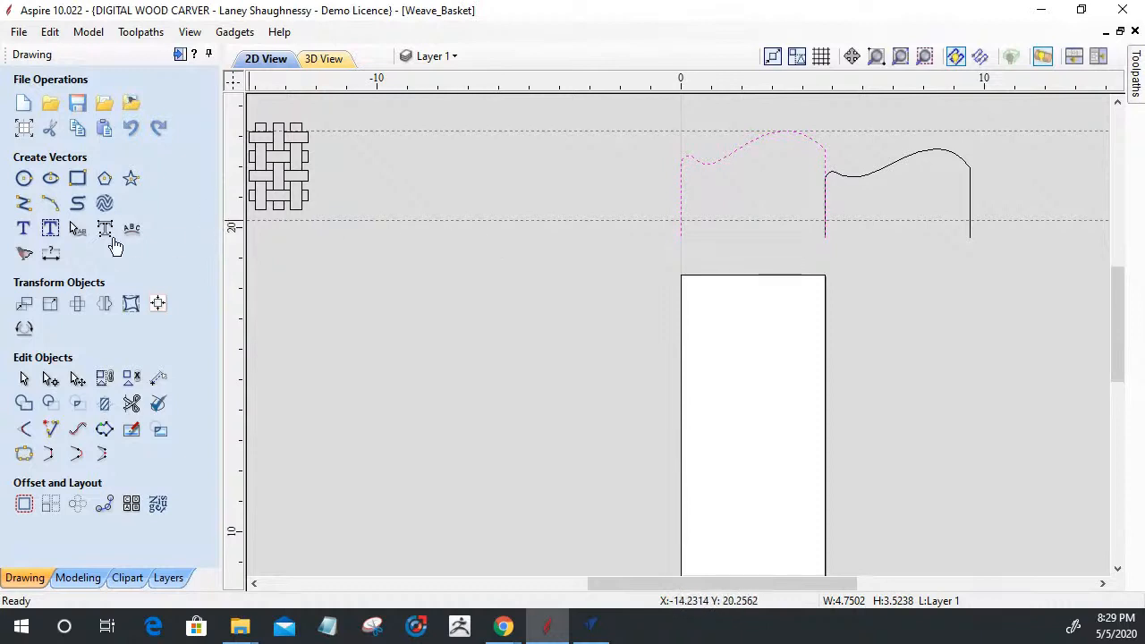
Step: Draw a horizontal line about 7 inches long on the lower guide, crossing both legs of the new profile and extending past each side
{"action": "left_click", "coordinate": [51, 380]}
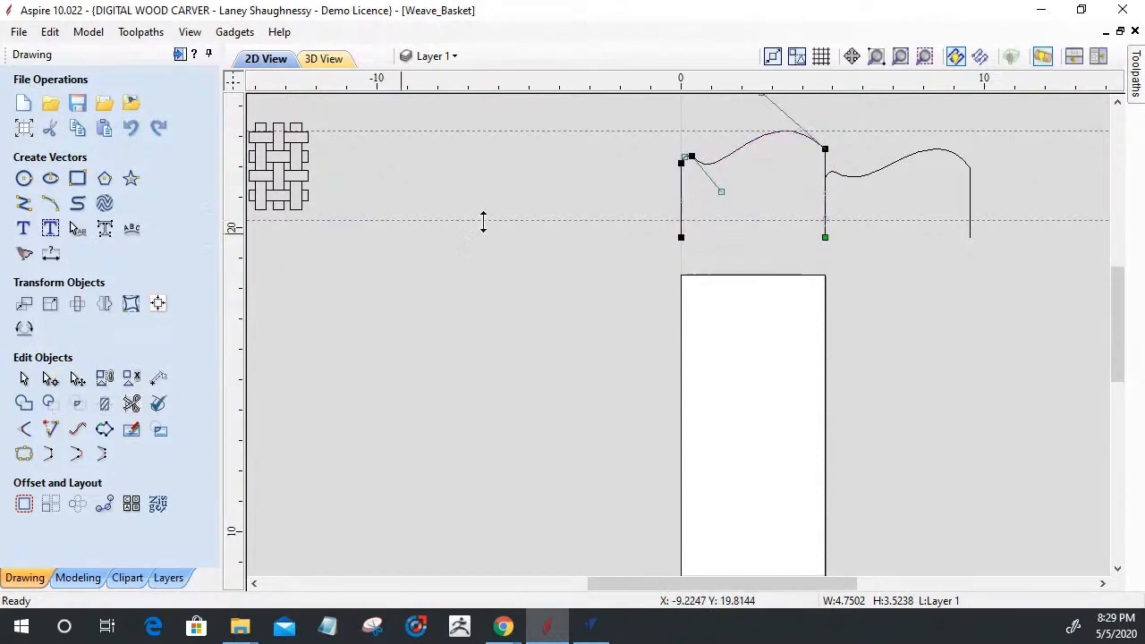
{"action": "scroll", "coordinate": [677, 236], "scroll_direction": "up", "scroll_amount": 2}
{"action": "scroll", "coordinate": [677, 236], "scroll_direction": "down", "scroll_amount": 3}
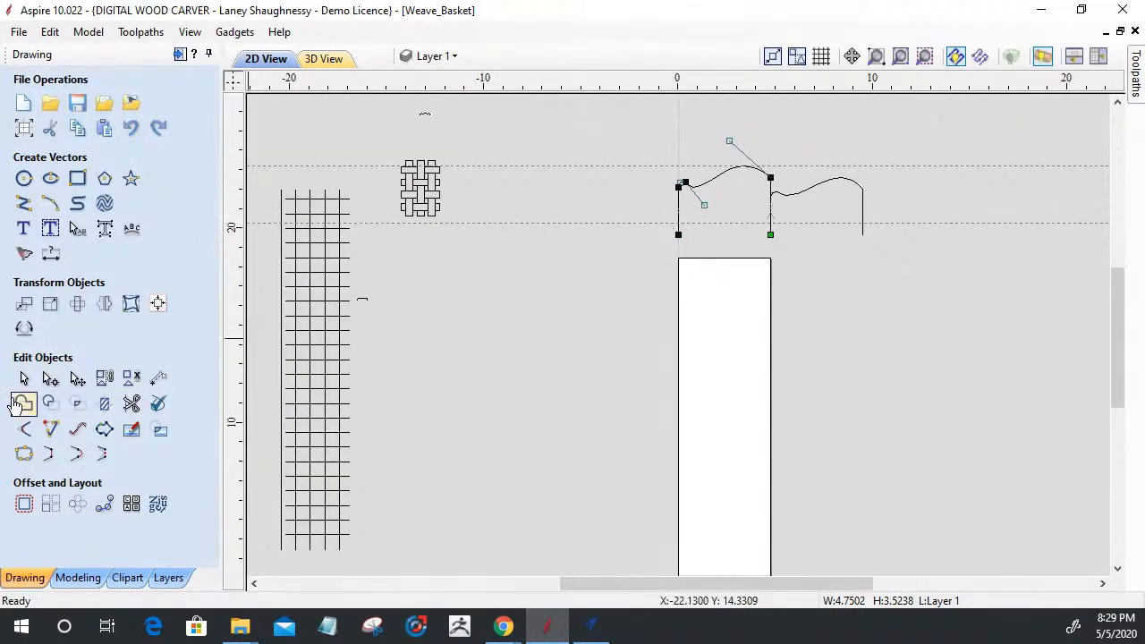
{"action": "left_click", "coordinate": [24, 204]}
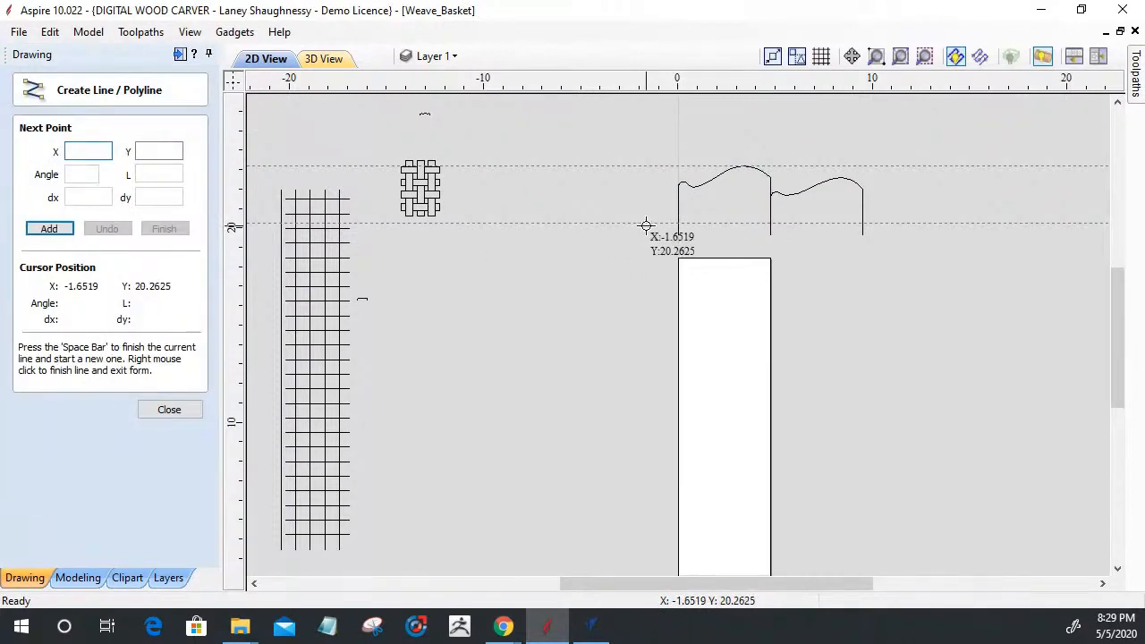
{"action": "left_click", "coordinate": [650, 223]}
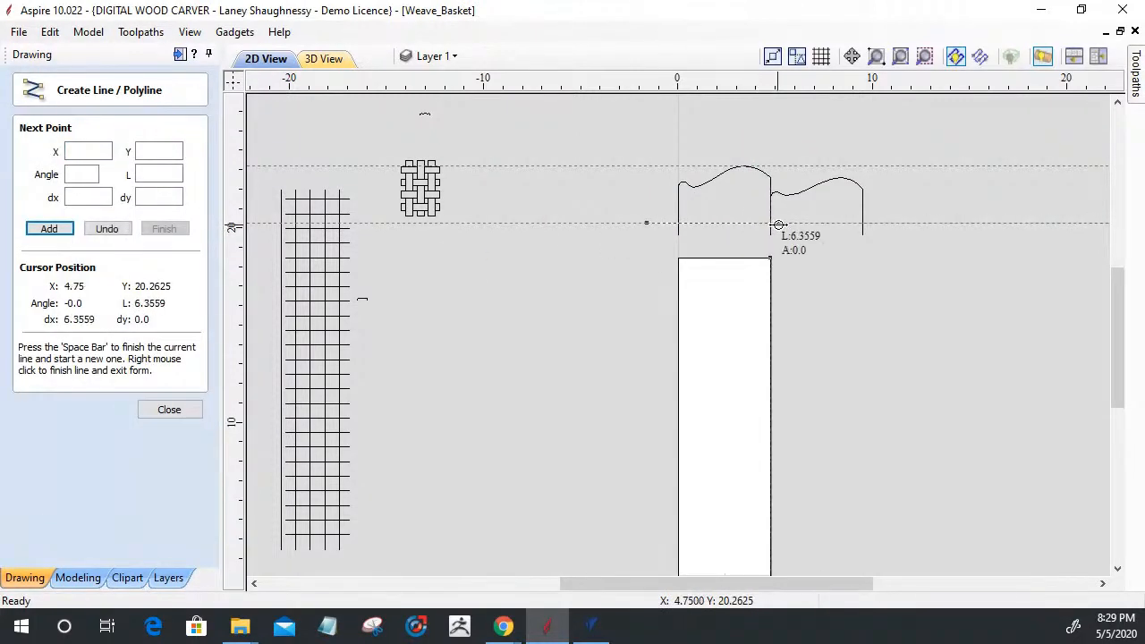
{"action": "left_click", "coordinate": [784, 223]}
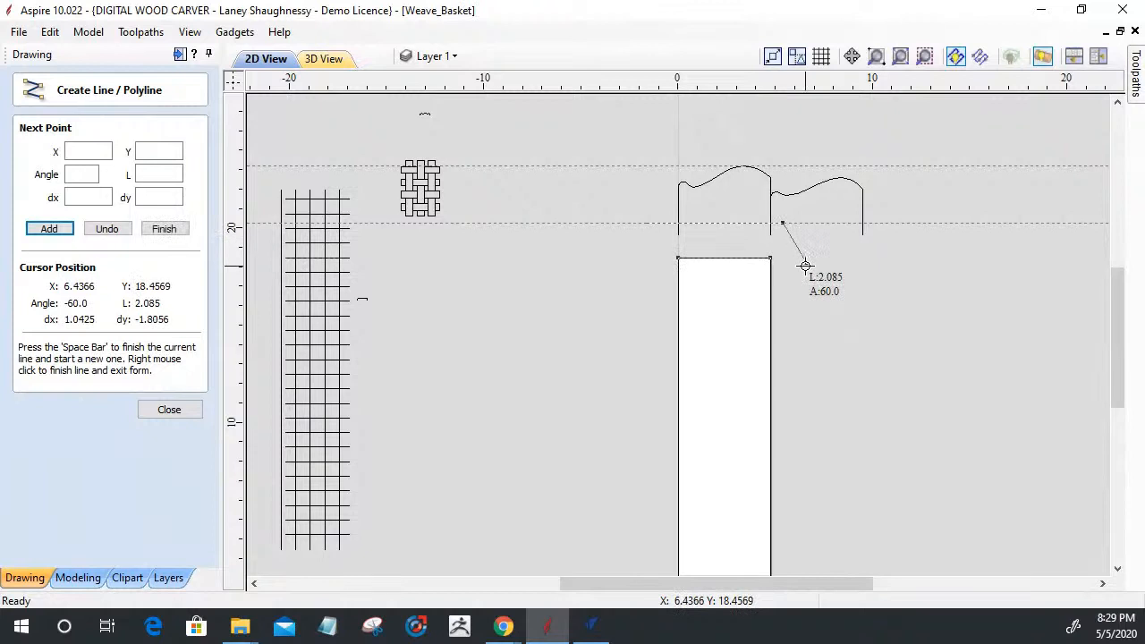
{"action": "key", "text": "space"}
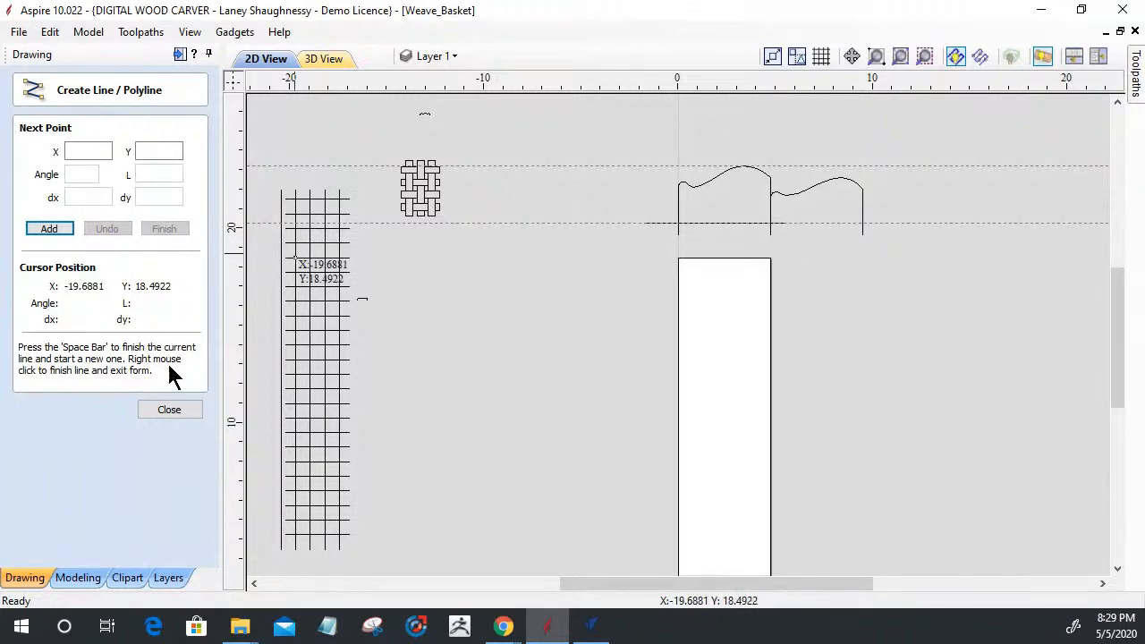
{"action": "left_click", "coordinate": [167, 410]}
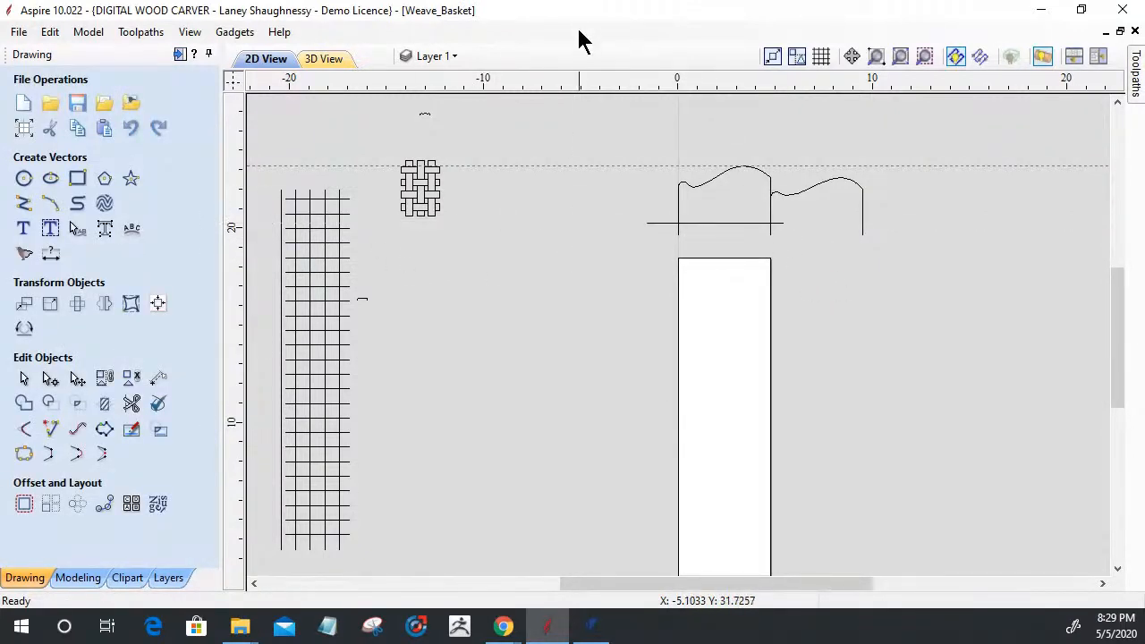
Step: Move the copied wavy profile further right, clear of the original profile above the workpiece
{"action": "left_click", "coordinate": [827, 186]}
{"action": "mouse_move", "coordinate": [827, 186]}
{"action": "left_mouse_down"}
{"action": "mouse_move", "coordinate": [831, 176]}
{"action": "mouse_move", "coordinate": [938, 217]}
{"action": "left_mouse_up"}
{"action": "scroll", "coordinate": [630, 208], "scroll_direction": "up", "scroll_amount": 3}
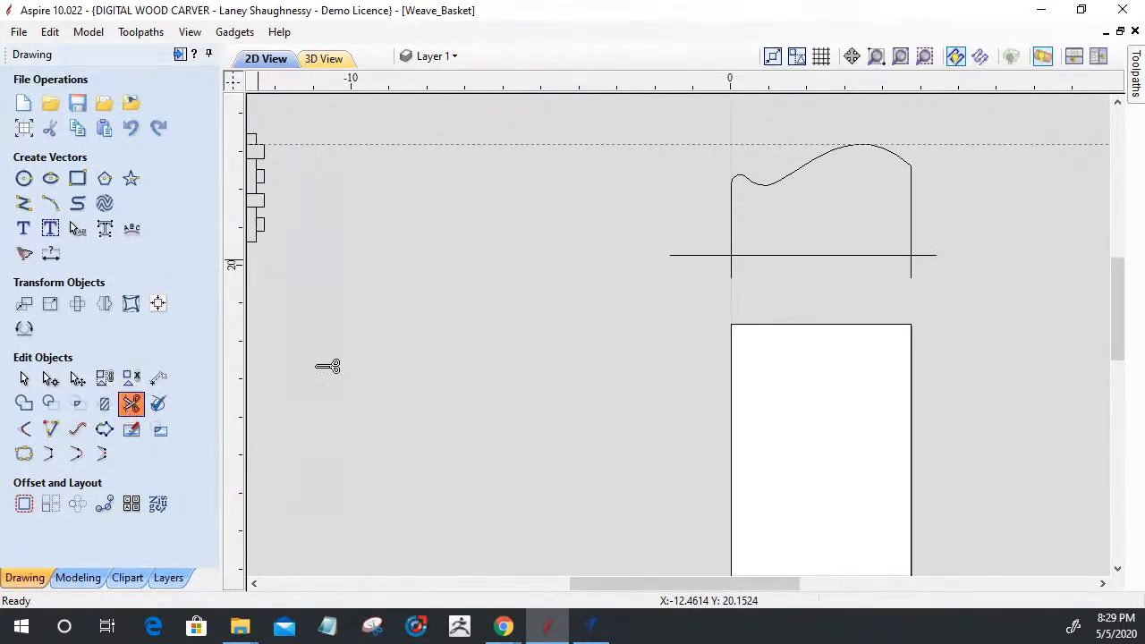
Step: Trim the profile's vertical ends below the horizontal line and the line's overhangs outside the profile
{"action": "left_click", "coordinate": [132, 404]}
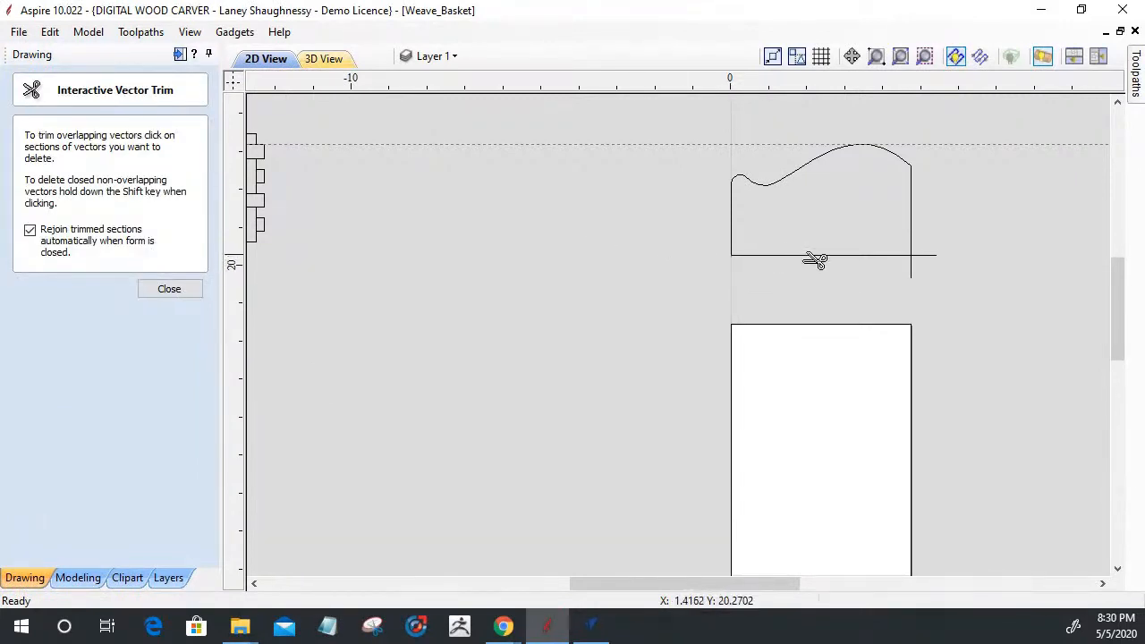
{"action": "left_click", "coordinate": [930, 257]}
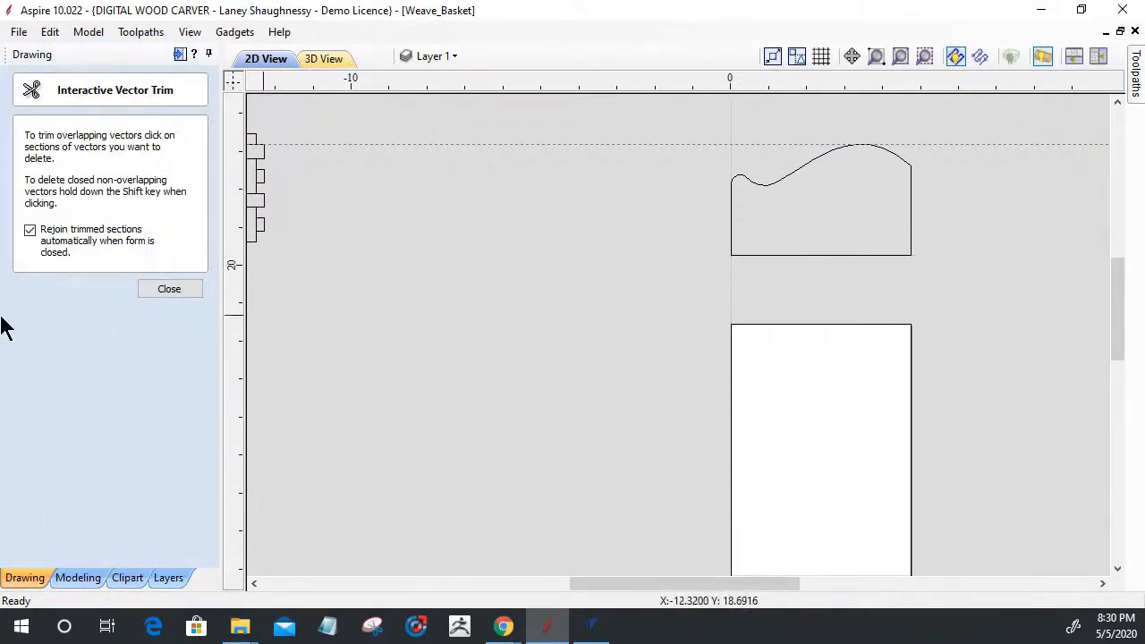
{"action": "left_click", "coordinate": [168, 290]}
Step: Delete the straight bottom span of the trimmed profile with node editing so the profile is open
{"action": "left_click", "coordinate": [767, 255]}
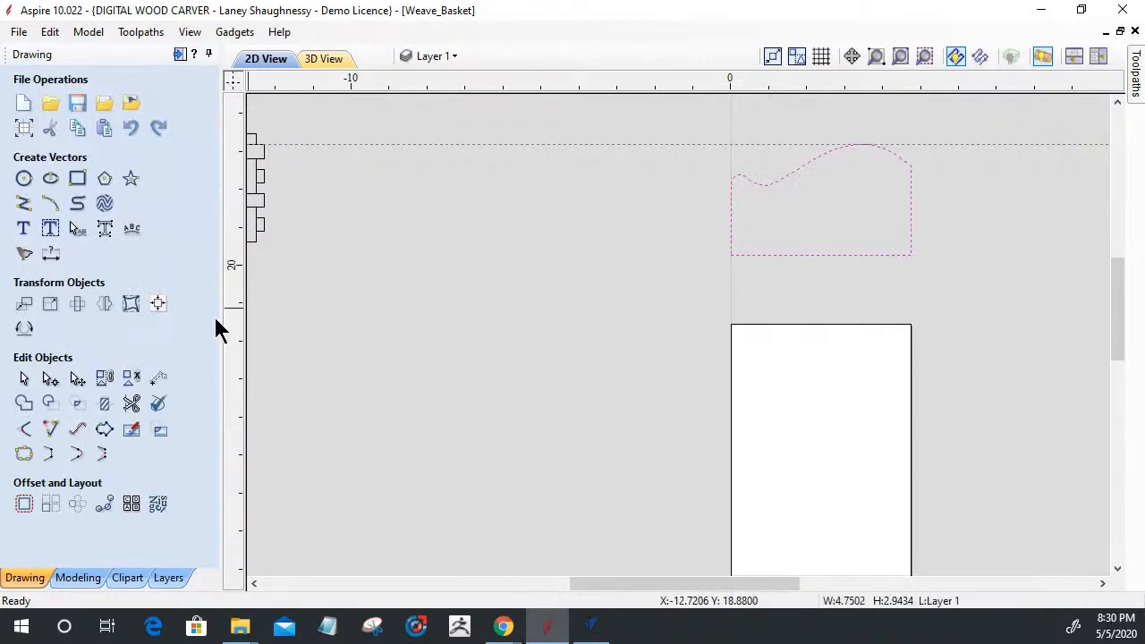
{"action": "left_click", "coordinate": [76, 378]}
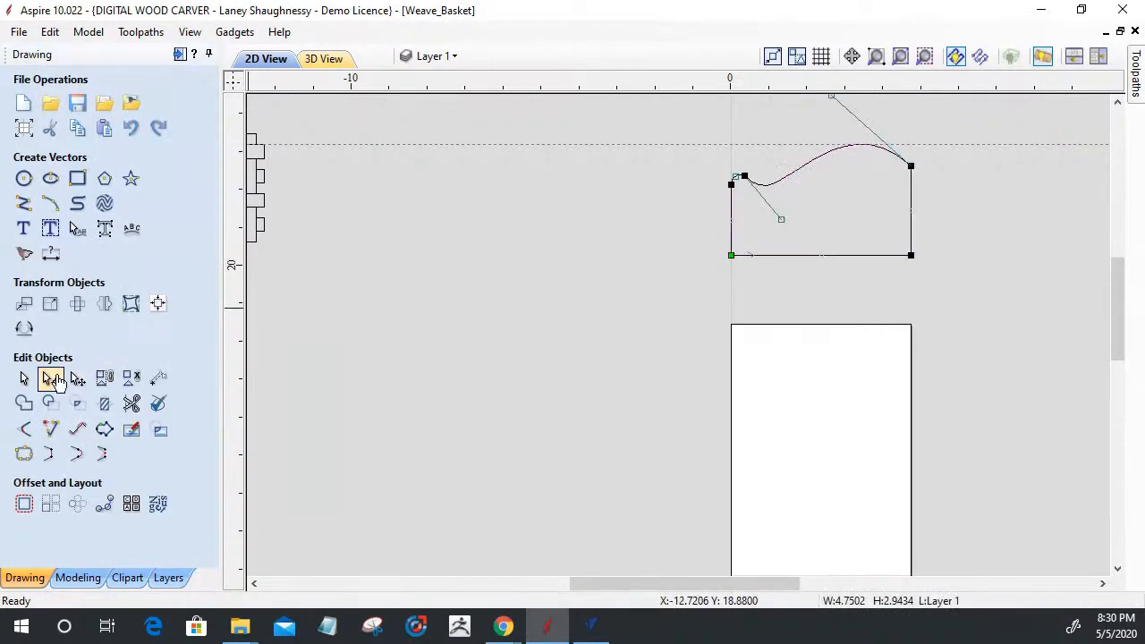
{"action": "right_click", "coordinate": [838, 265]}
{"action": "left_click", "coordinate": [868, 372]}
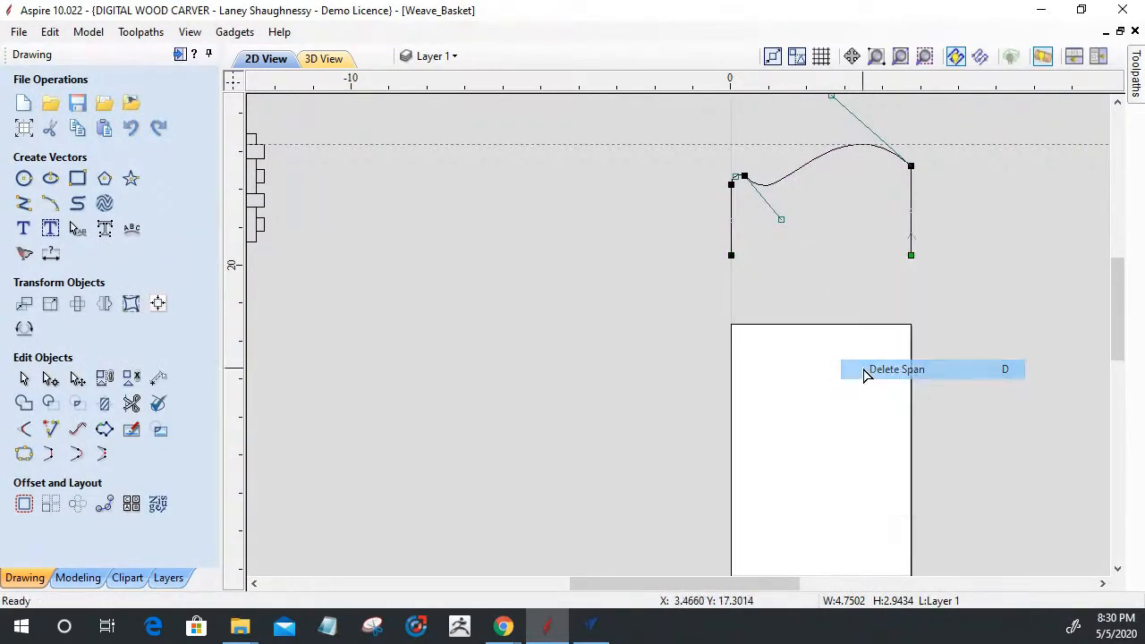
{"action": "scroll", "coordinate": [739, 297], "scroll_direction": "down", "scroll_amount": 3}
{"action": "scroll", "coordinate": [945, 246], "scroll_direction": "up", "scroll_amount": 5}
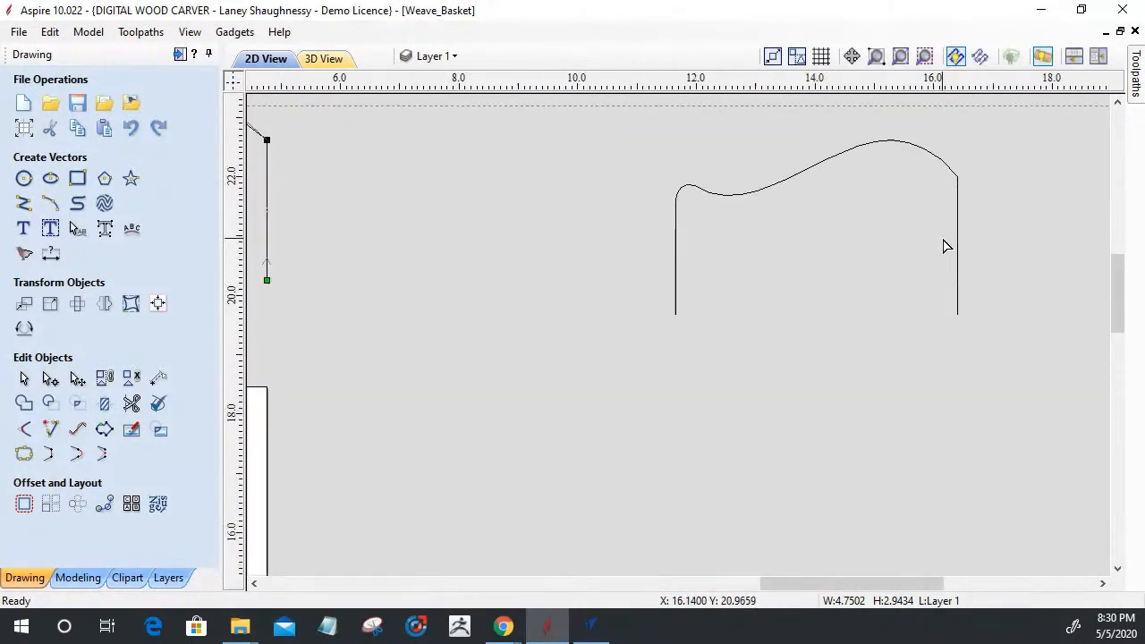
{"action": "scroll", "coordinate": [946, 245], "scroll_direction": "down", "scroll_amount": 3}
{"action": "left_click", "coordinate": [819, 284]}
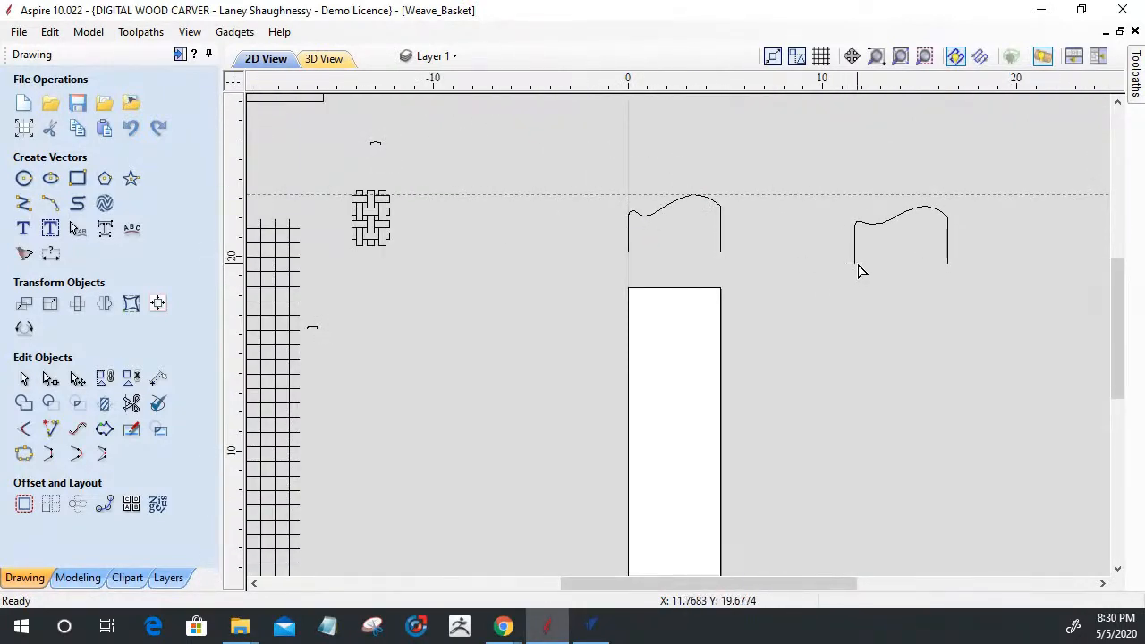
{"action": "left_click", "coordinate": [854, 263]}
{"action": "left_click_drag", "start_coordinate": [948, 265], "coordinate": [852, 306]}
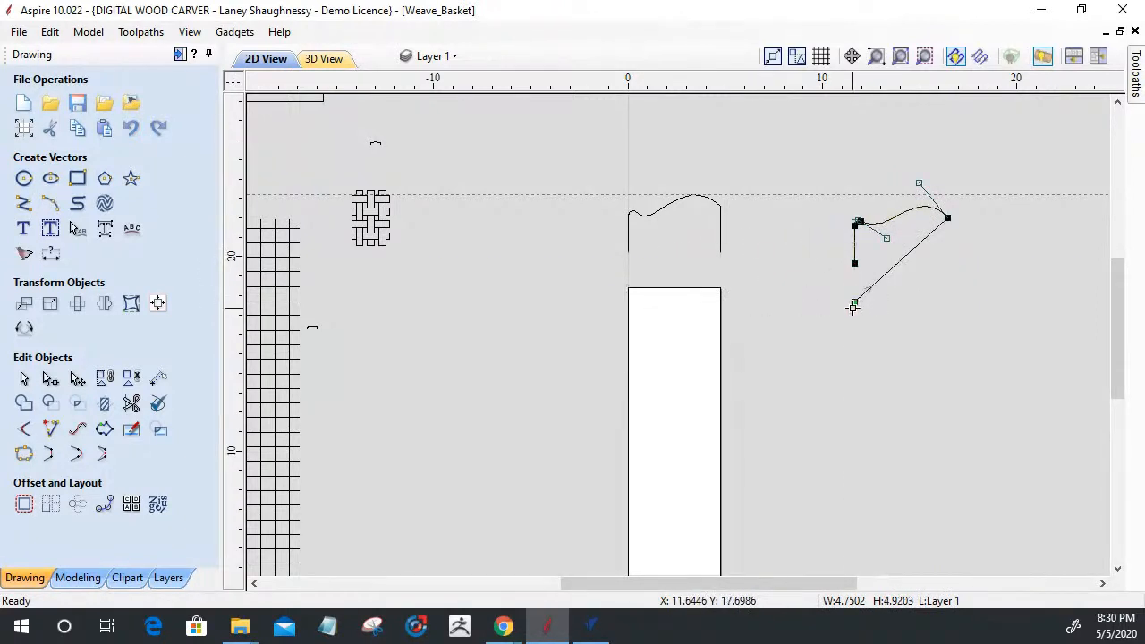
{"action": "key", "text": "ctrl+z"}
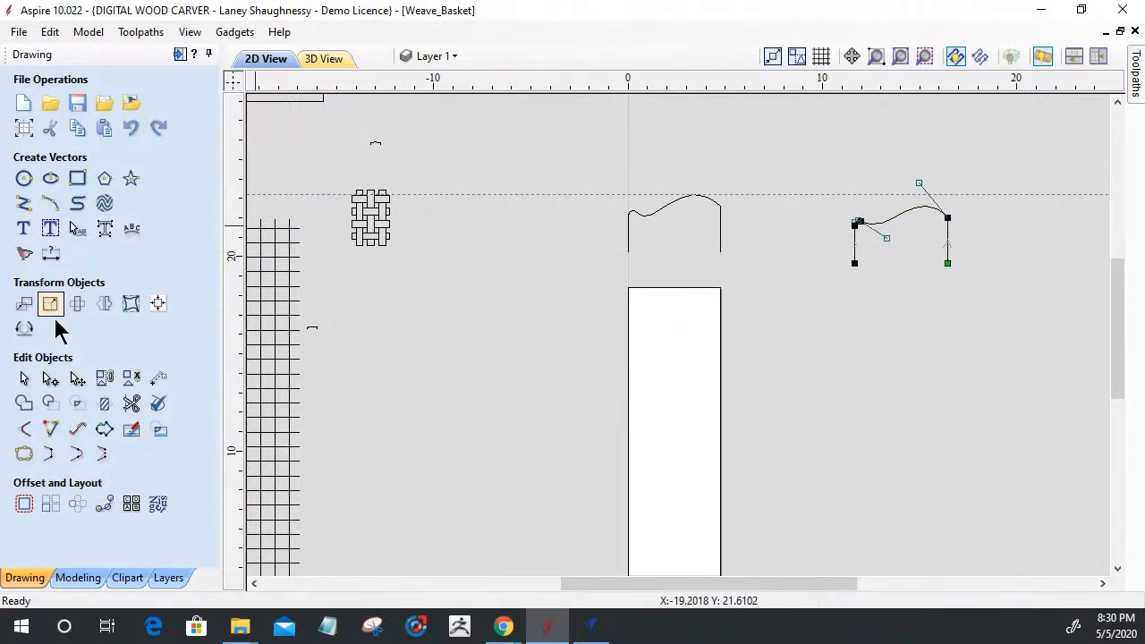
Step: Overlay the copied profile on the original by its lower end to compare the curves, and return it to its place
{"action": "left_click", "coordinate": [24, 377]}
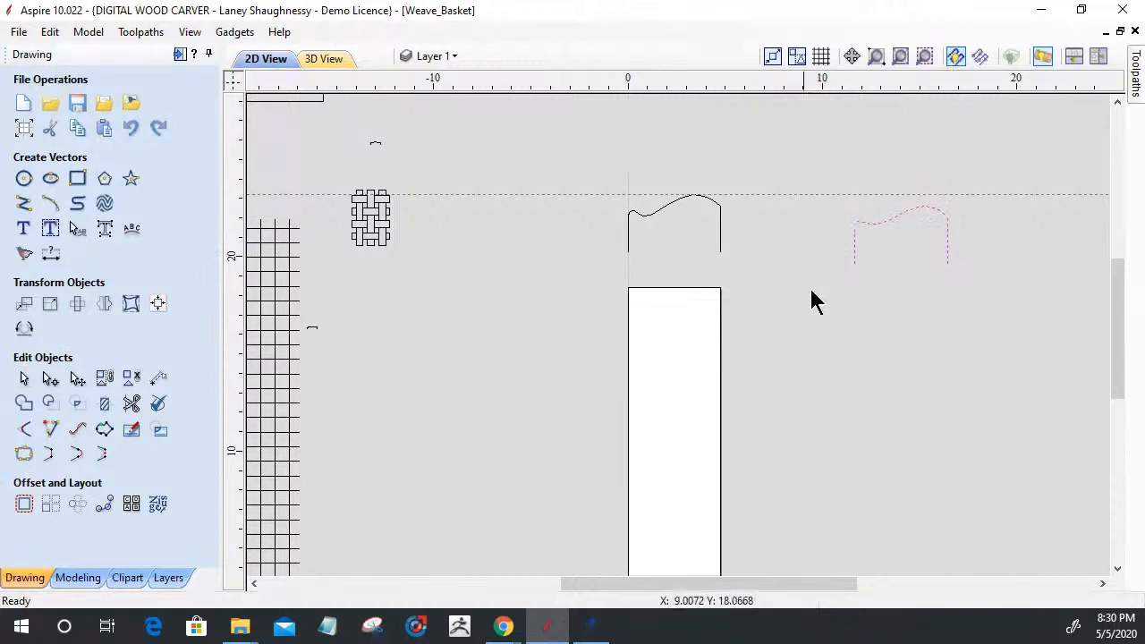
{"action": "left_click", "coordinate": [946, 263]}
{"action": "left_click_drag", "start_coordinate": [947, 263], "coordinate": [721, 252]}
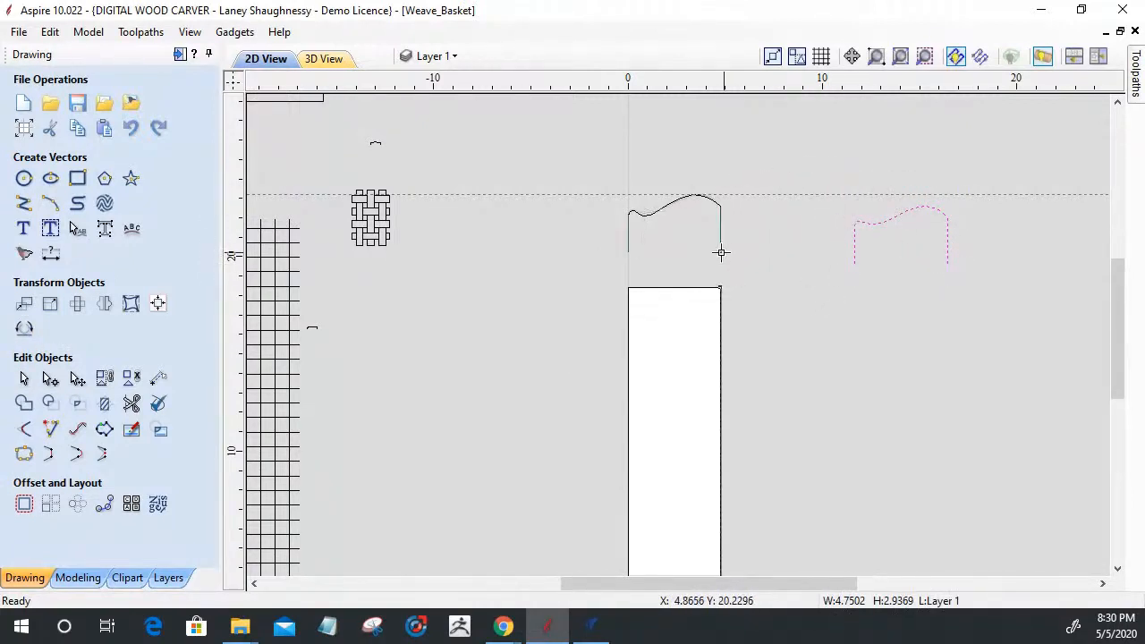
{"action": "scroll", "coordinate": [621, 215], "scroll_direction": "up", "scroll_amount": 4}
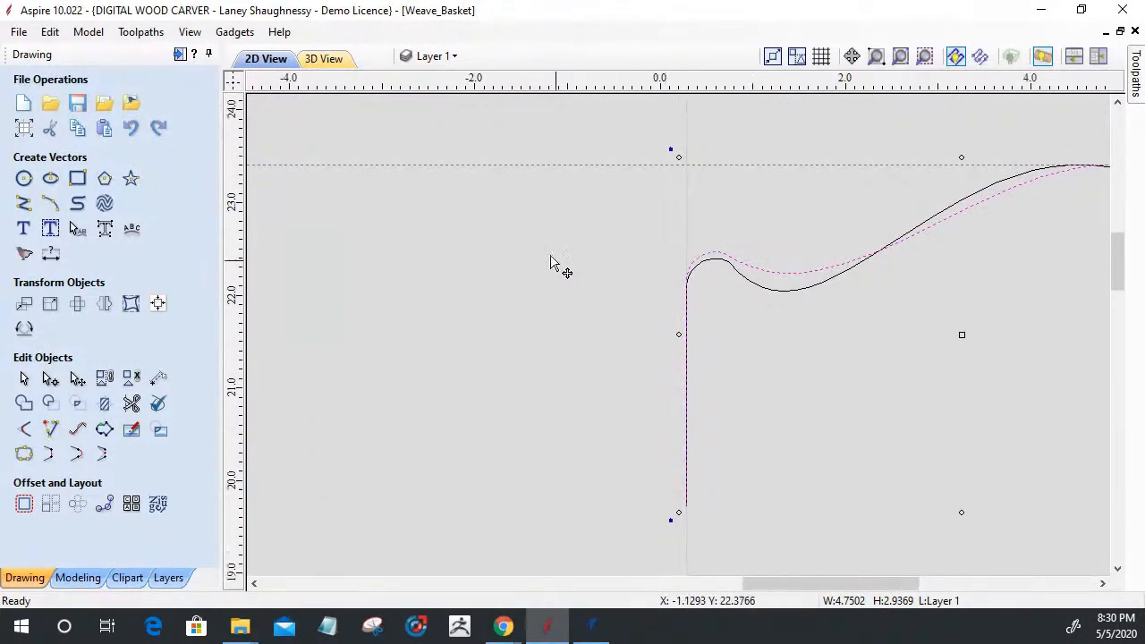
{"action": "scroll", "coordinate": [548, 257], "scroll_direction": "down", "scroll_amount": 2}
{"action": "scroll", "coordinate": [470, 247], "scroll_direction": "down", "scroll_amount": 1}
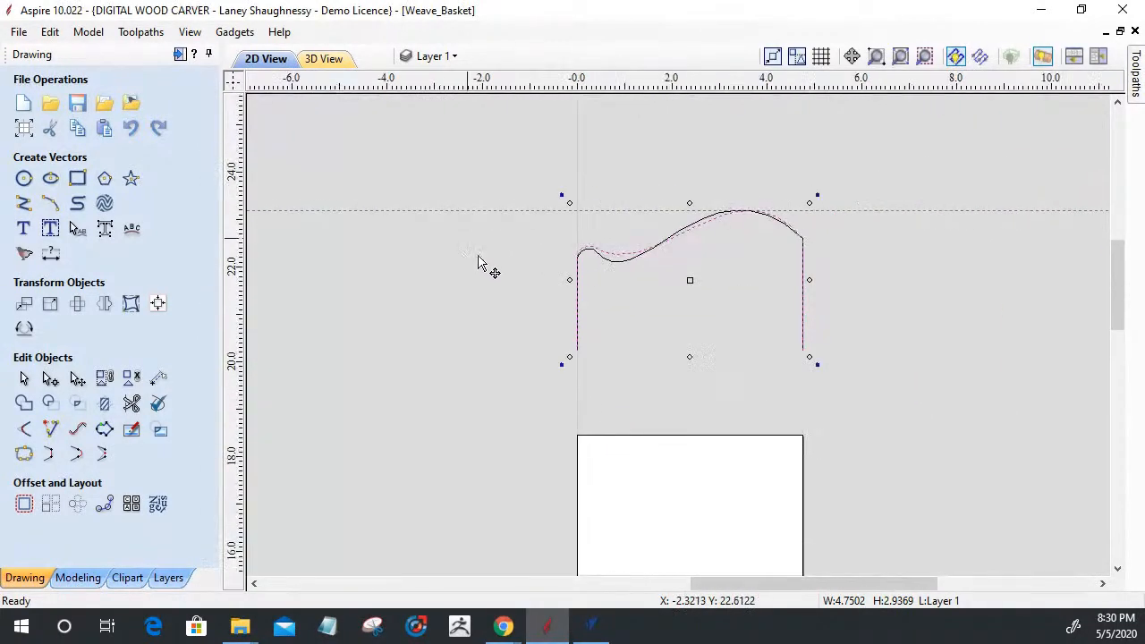
{"action": "scroll", "coordinate": [552, 349], "scroll_direction": "down", "scroll_amount": 2}
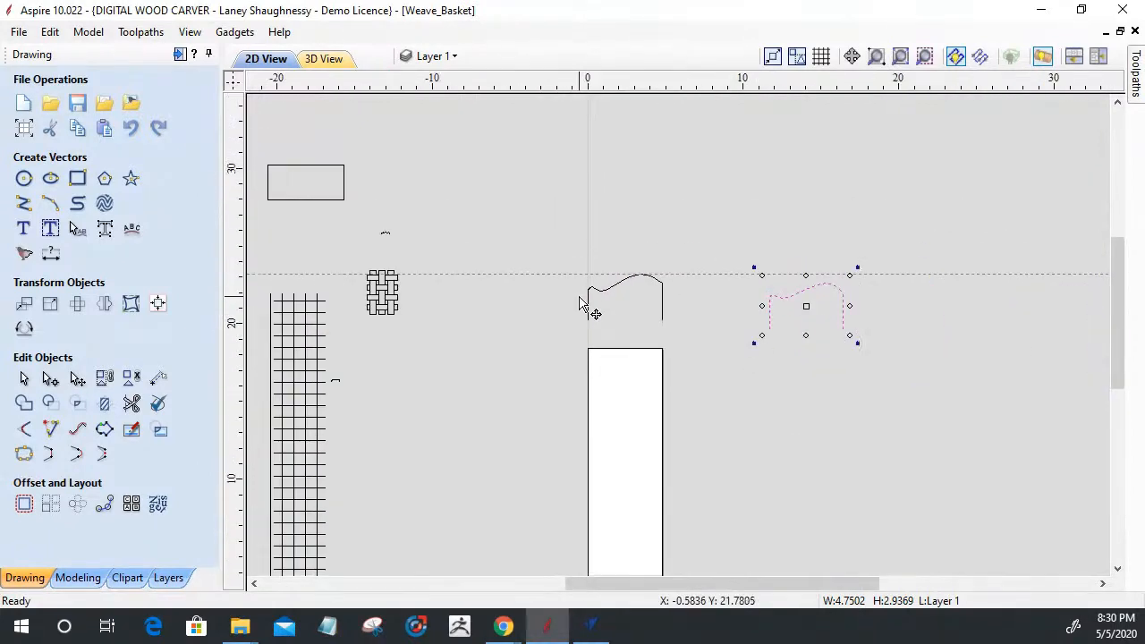
Step: Delete the original profile above the workpiece and move the remaining copy into its place, aligned with the workpiece's side edges
{"action": "left_click", "coordinate": [601, 304]}
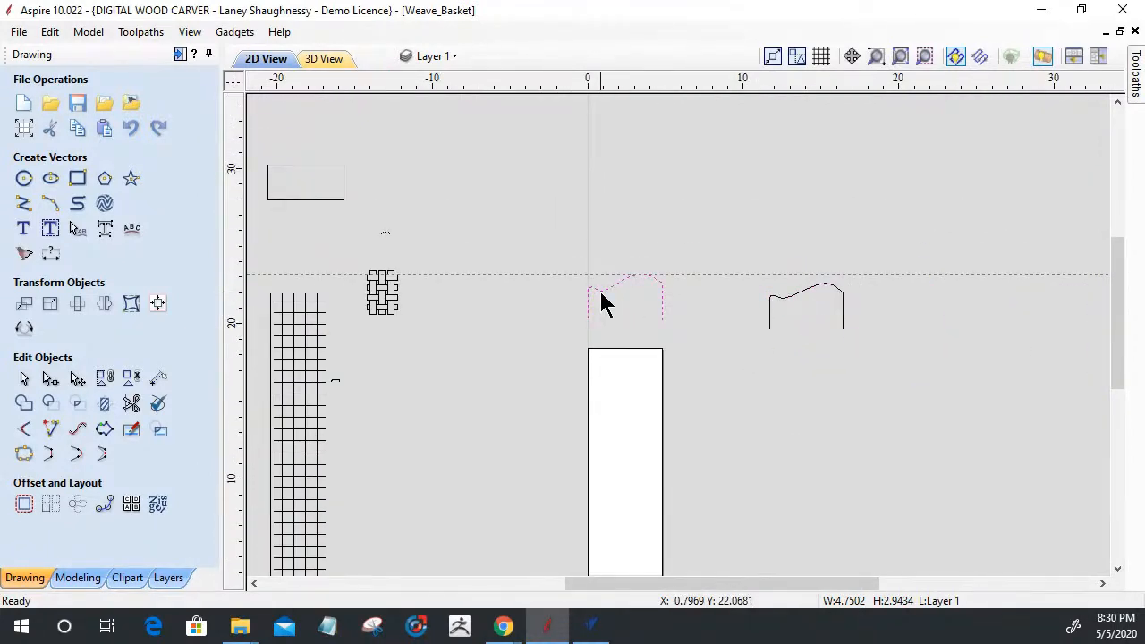
{"action": "key", "text": "Delete"}
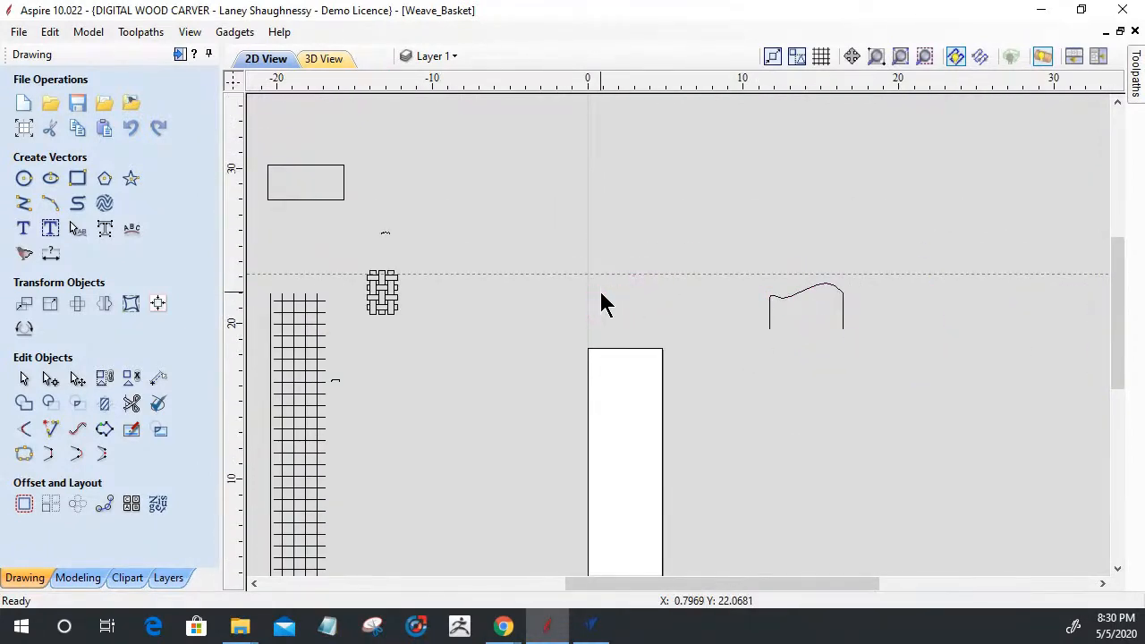
{"action": "left_click", "coordinate": [802, 303]}
{"action": "scroll", "coordinate": [799, 304], "scroll_direction": "up", "scroll_amount": 6}
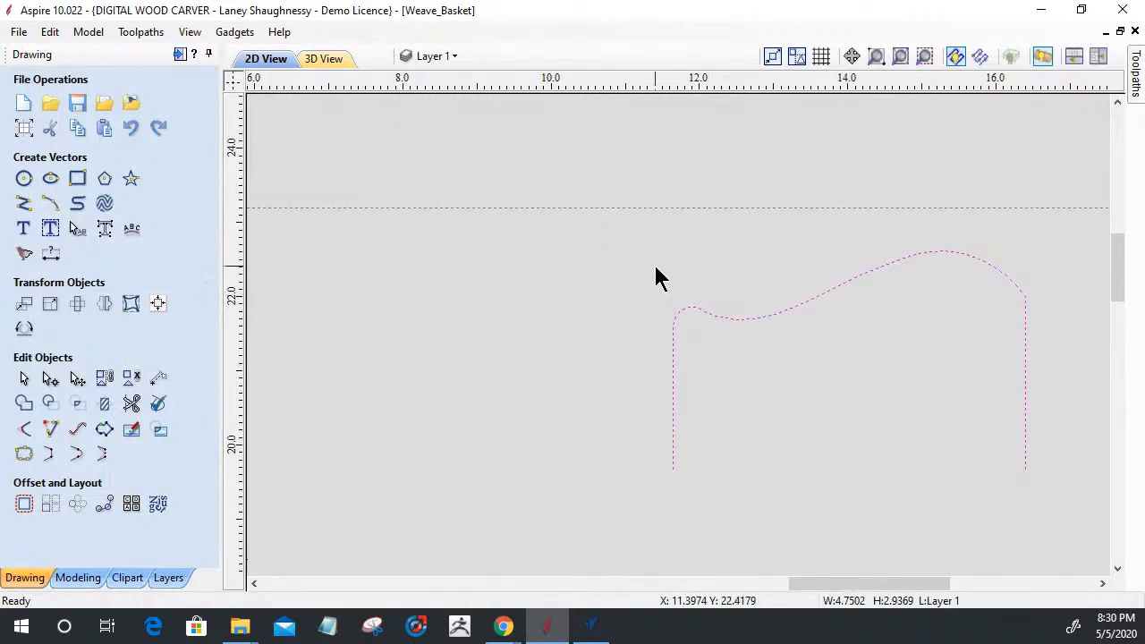
{"action": "scroll", "coordinate": [930, 259], "scroll_direction": "down", "scroll_amount": 1}
{"action": "scroll", "coordinate": [938, 262], "scroll_direction": "down", "scroll_amount": 1}
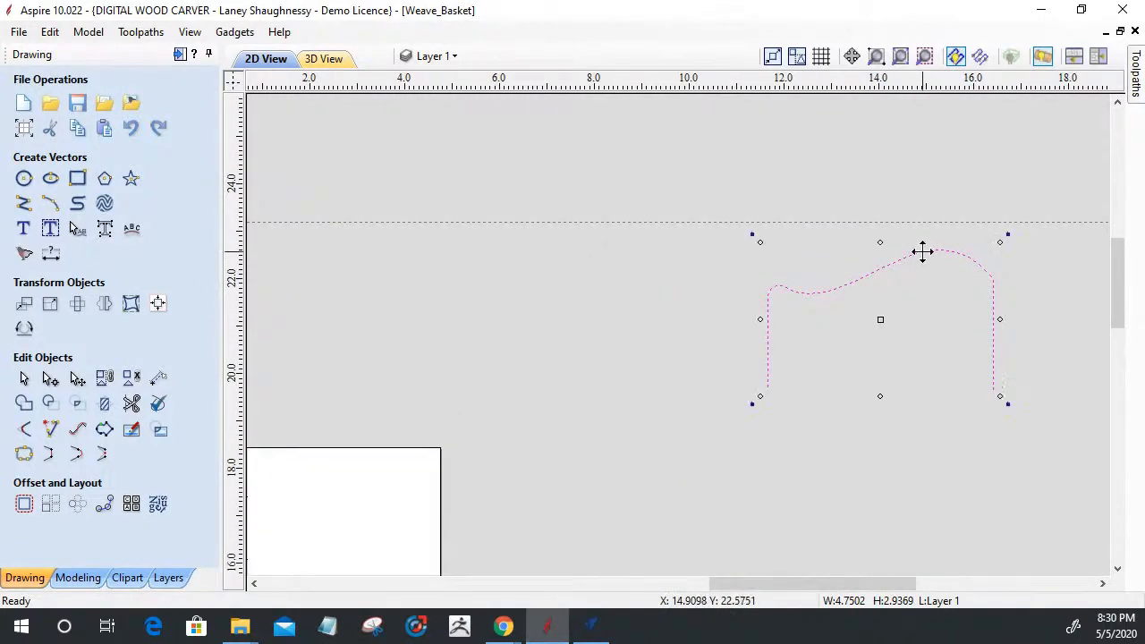
{"action": "scroll", "coordinate": [917, 250], "scroll_direction": "down", "scroll_amount": 4}
{"action": "left_click_drag", "start_coordinate": [950, 310], "coordinate": [730, 314]}
{"action": "scroll", "coordinate": [639, 309], "scroll_direction": "up", "scroll_amount": 1}
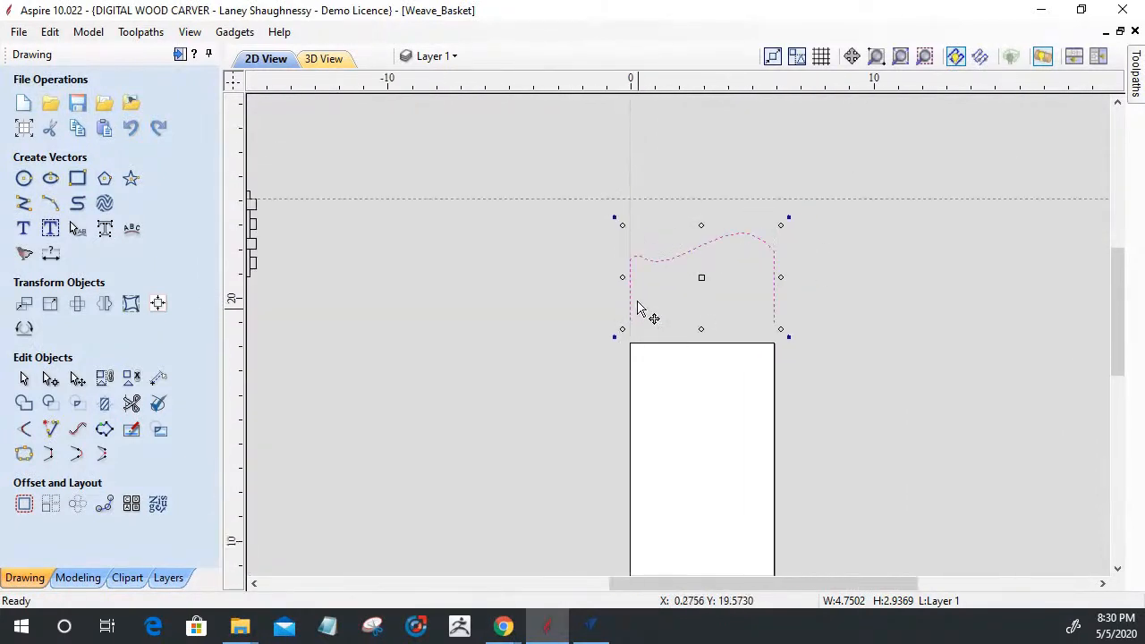
{"action": "scroll", "coordinate": [662, 318], "scroll_direction": "down", "scroll_amount": 4}
{"action": "scroll", "coordinate": [703, 384], "scroll_direction": "up", "scroll_amount": 1}
{"action": "left_click", "coordinate": [717, 389]}
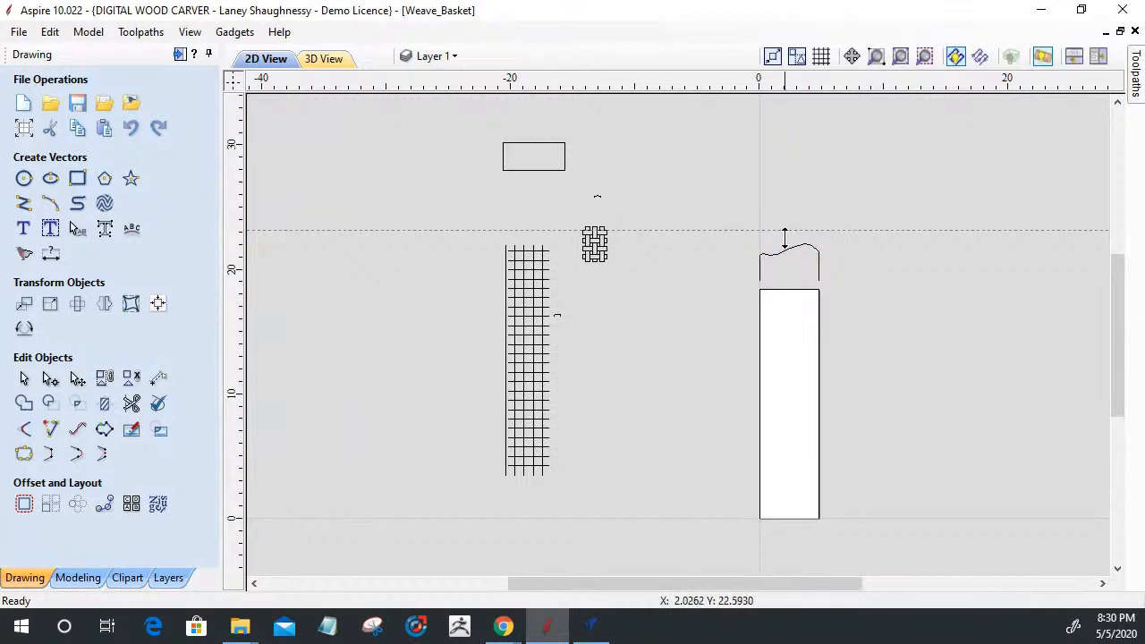
Step: Start a Two Rail Sweep and assign the workpiece's left and right edge lines as the drive rails
{"action": "left_click", "coordinate": [760, 333]}
{"action": "left_click", "coordinate": [818, 342]}
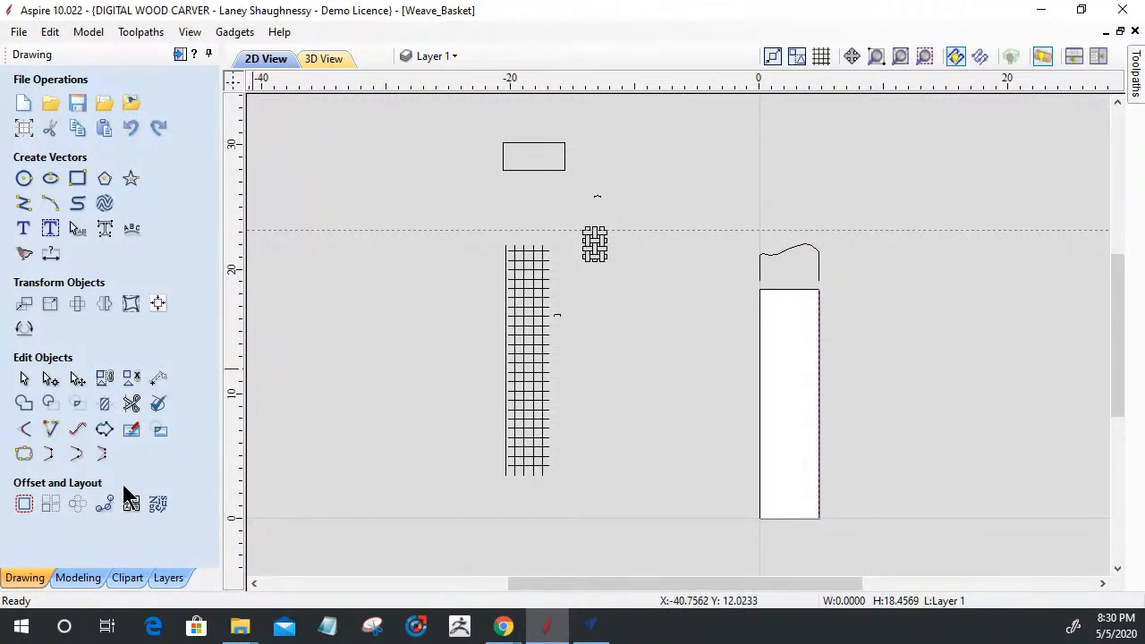
{"action": "left_click", "coordinate": [77, 578]}
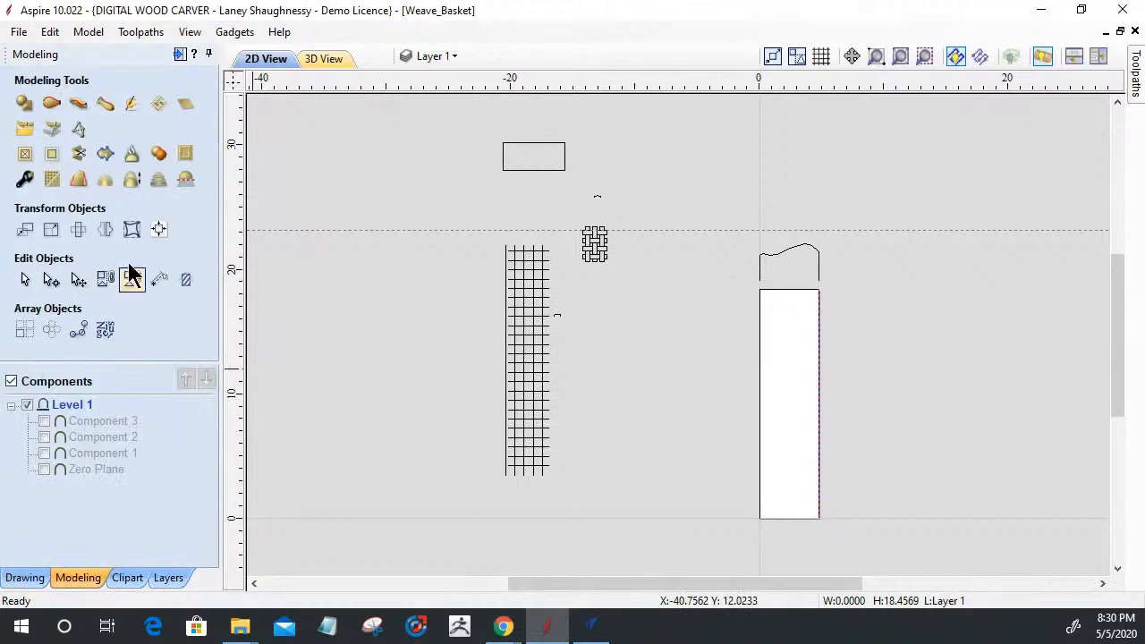
{"action": "left_click", "coordinate": [52, 105]}
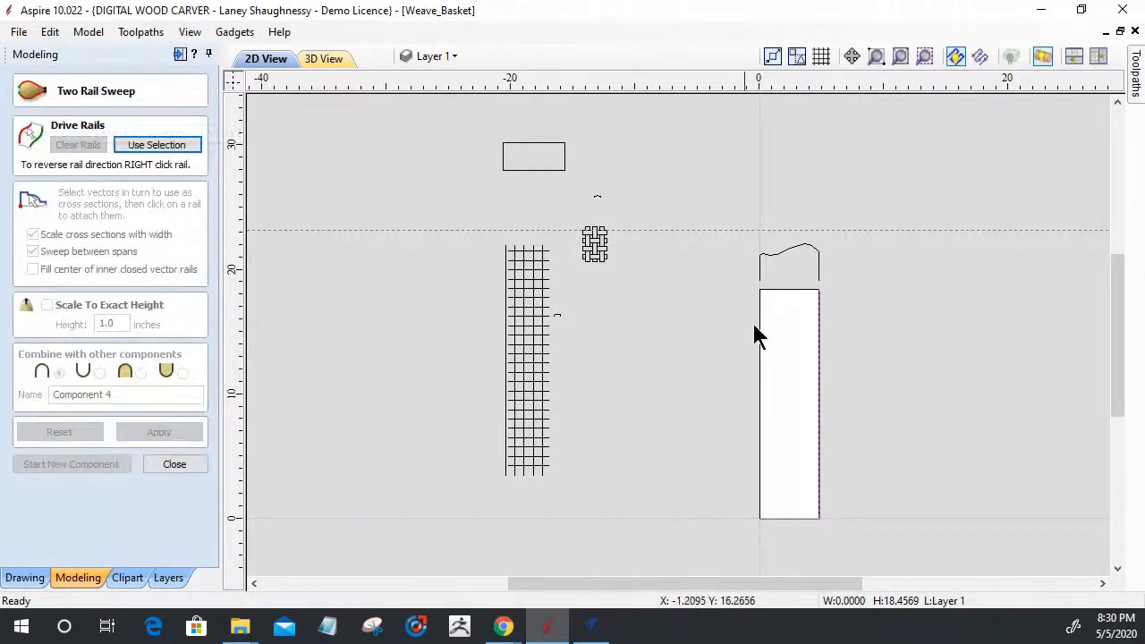
{"action": "left_click", "coordinate": [761, 329]}
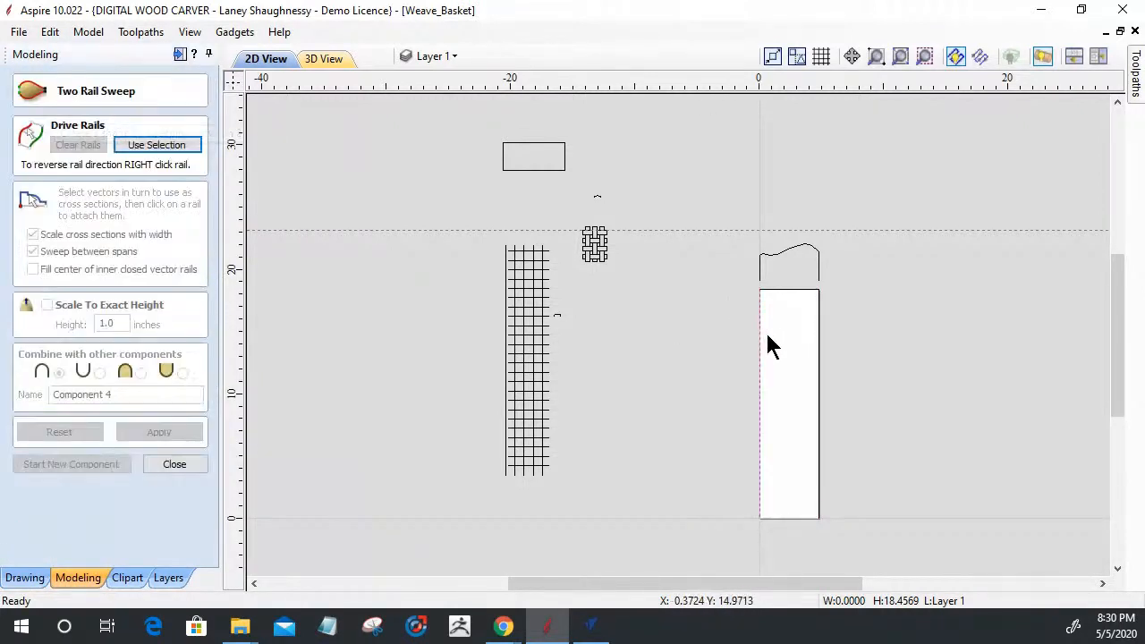
{"action": "left_click", "coordinate": [818, 371], "text": "shift"}
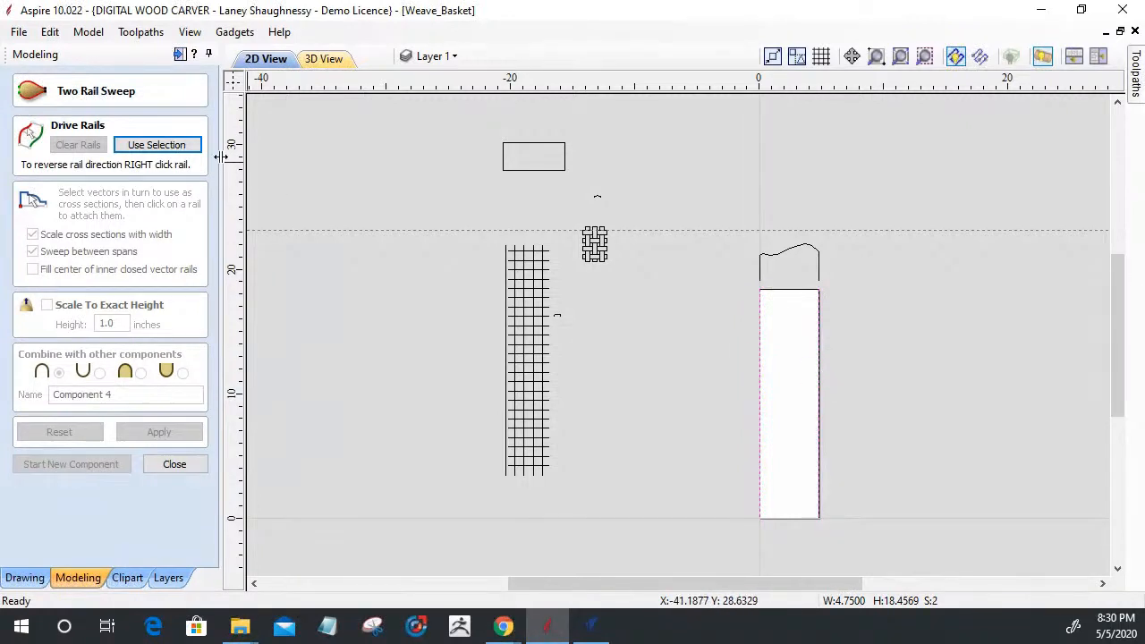
{"action": "left_click", "coordinate": [172, 146]}
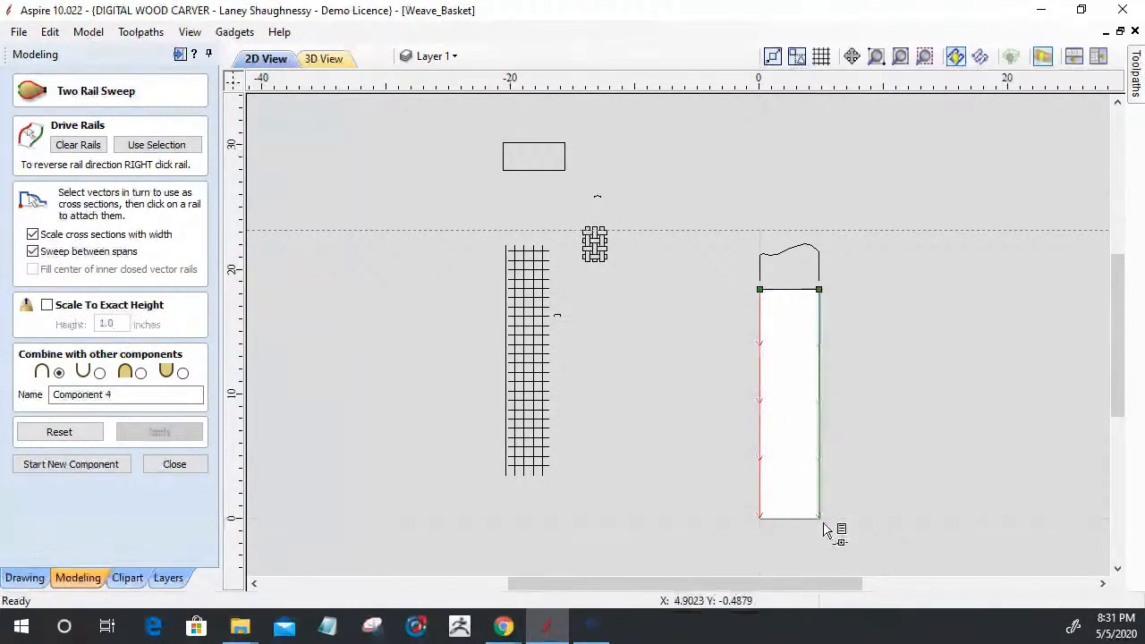
Step: Reverse the direction of the right drive rail, and reverse it again to match the left rail
{"action": "right_click", "coordinate": [819, 294]}
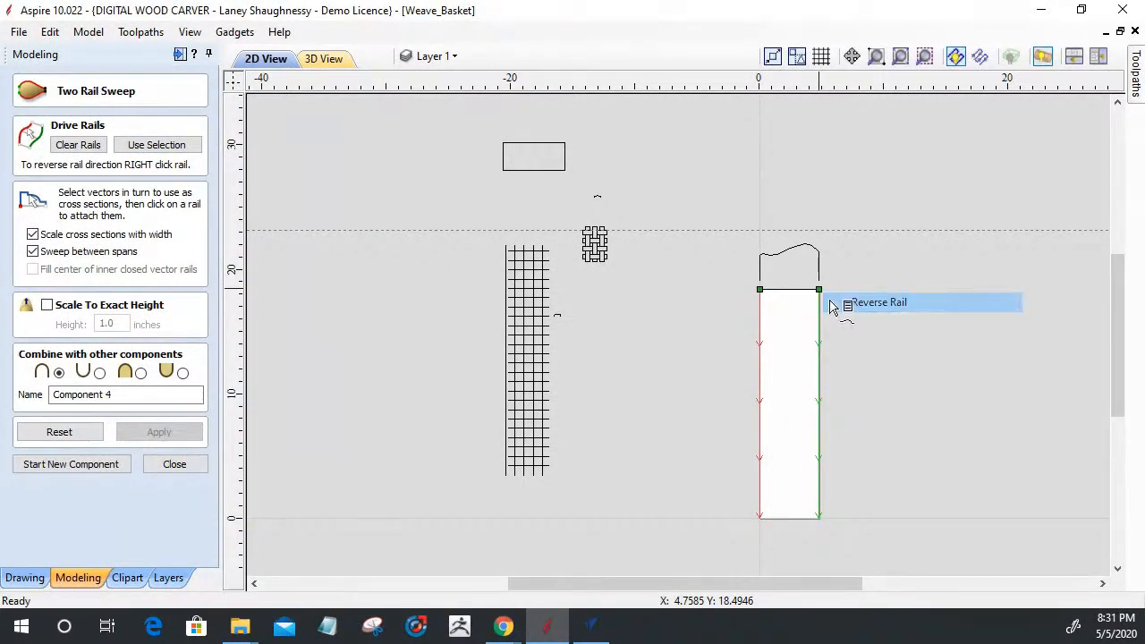
{"action": "left_click", "coordinate": [834, 302]}
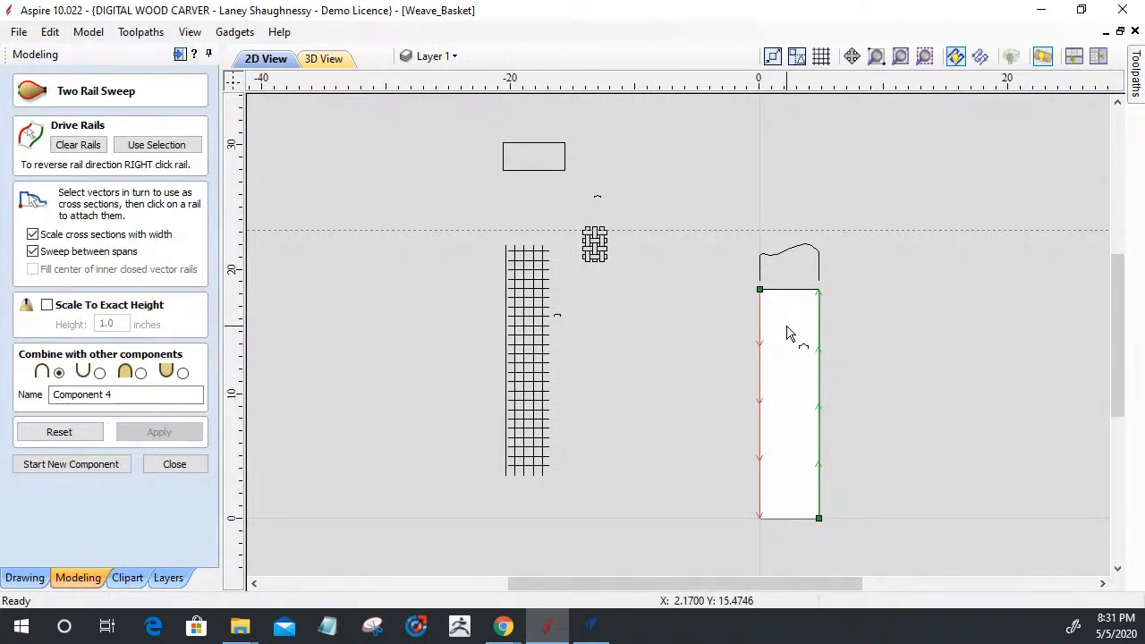
{"action": "right_click", "coordinate": [817, 522]}
{"action": "left_click", "coordinate": [846, 432]}
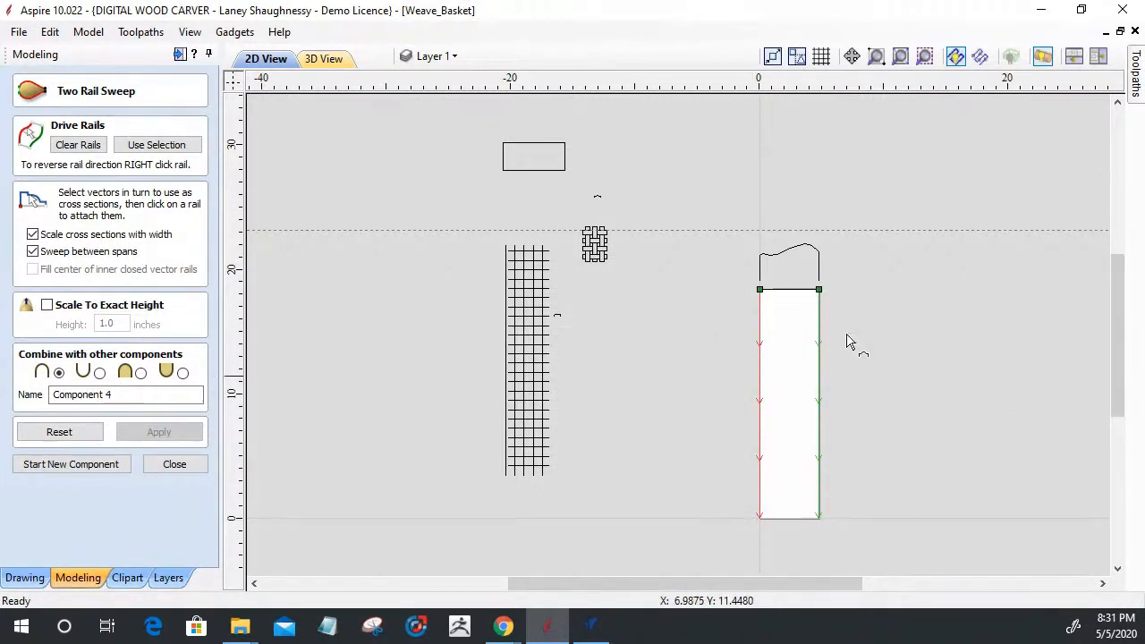
Step: Clear the assigned drive rails from the Two Rail Sweep
{"action": "left_click", "coordinate": [157, 144]}
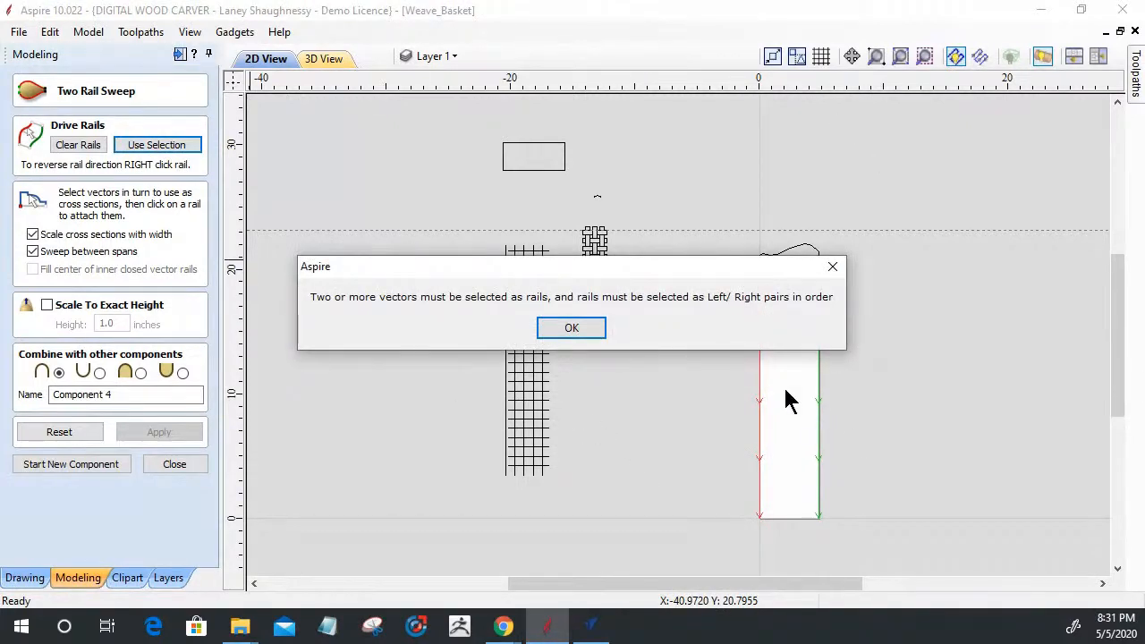
{"action": "left_click", "coordinate": [571, 328]}
{"action": "left_click", "coordinate": [789, 255]}
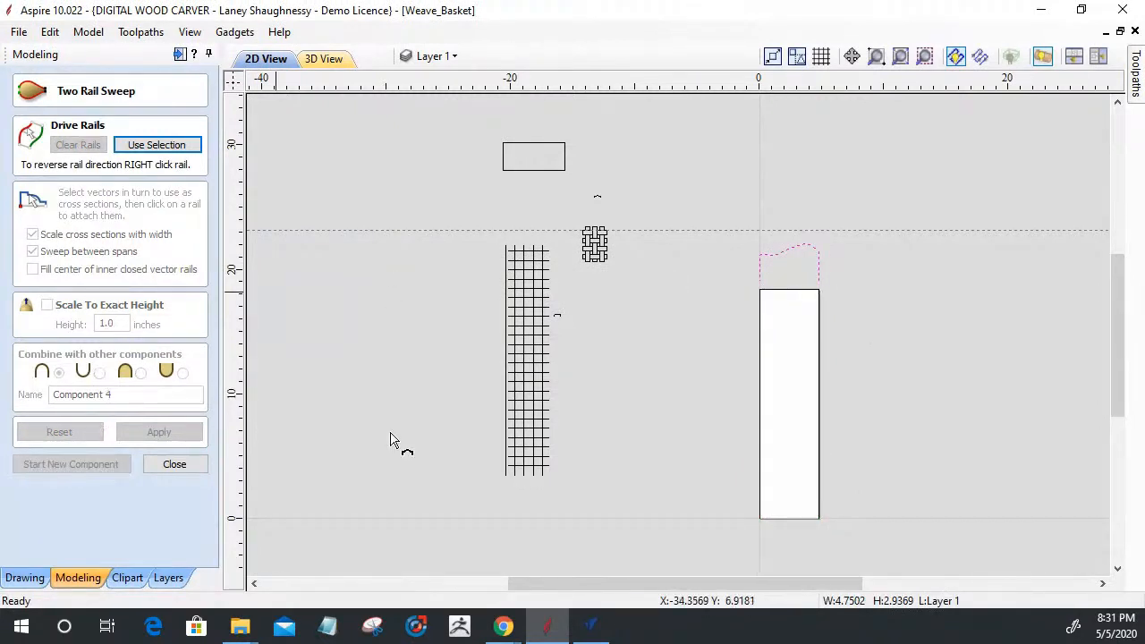
{"action": "left_click", "coordinate": [122, 144]}
{"action": "left_click", "coordinate": [758, 357]}
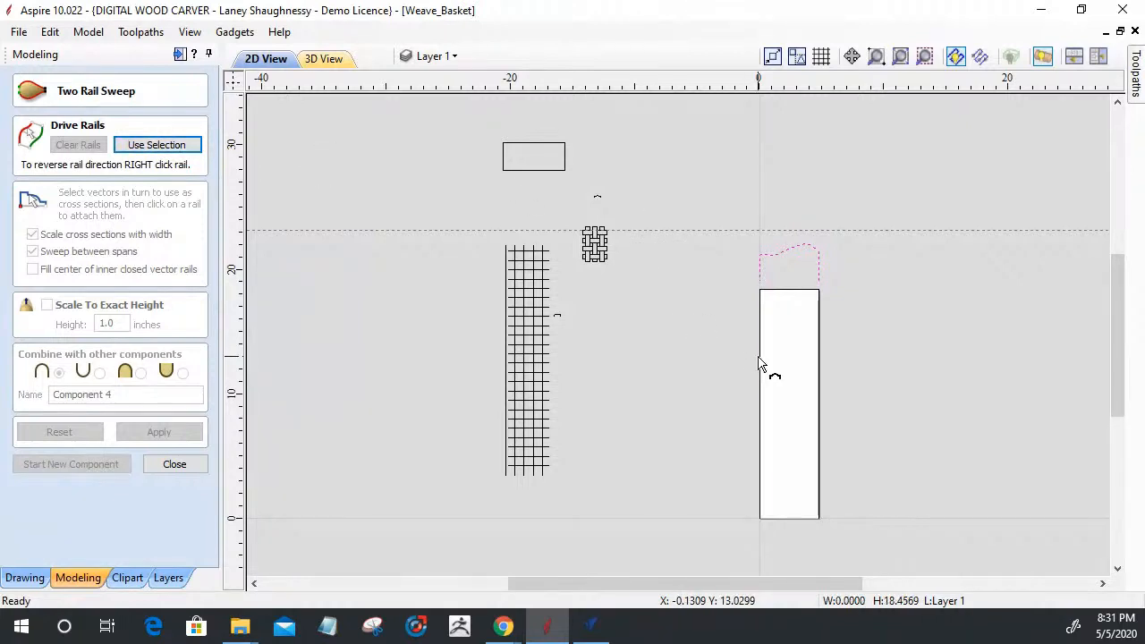
{"action": "left_click", "coordinate": [818, 390]}
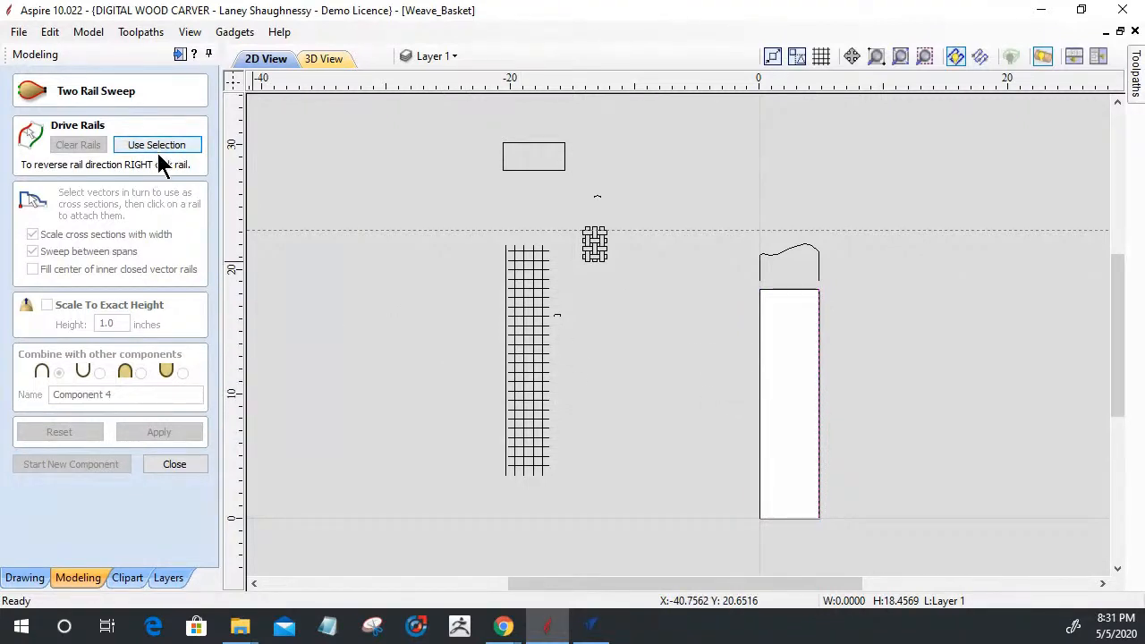
{"action": "left_click", "coordinate": [191, 464]}
Step: Restart Two Rail Sweep, assign the workpiece's left and right edge lines as drive rails, and sweep the wavy profile along them
{"action": "left_click", "coordinate": [52, 104]}
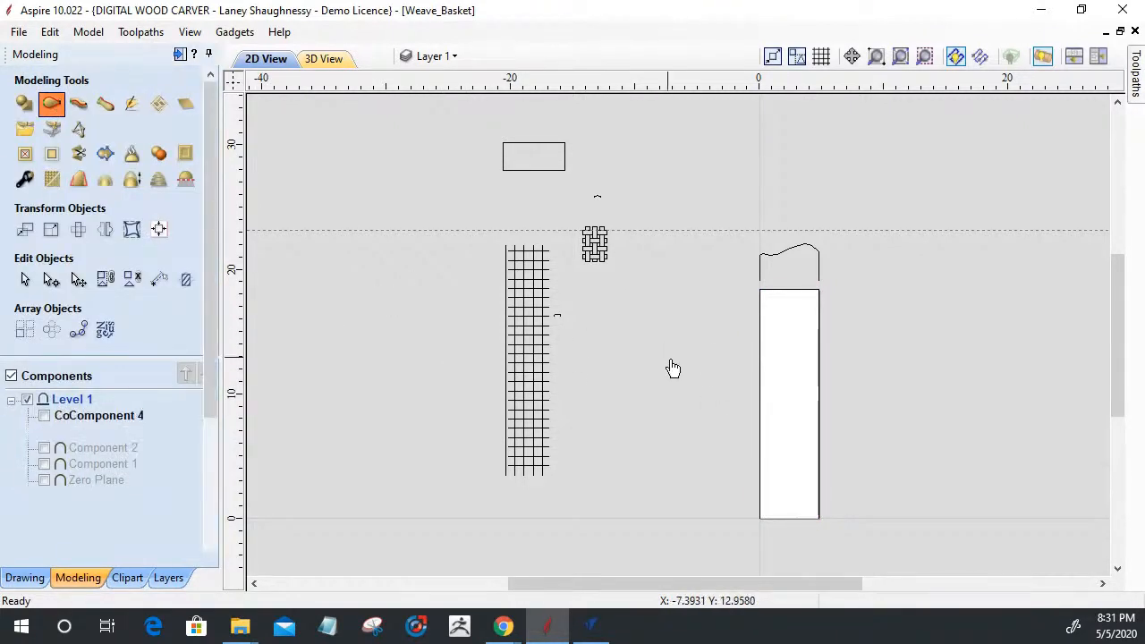
{"action": "left_click", "coordinate": [760, 371]}
{"action": "left_click", "coordinate": [819, 374], "text": "shift"}
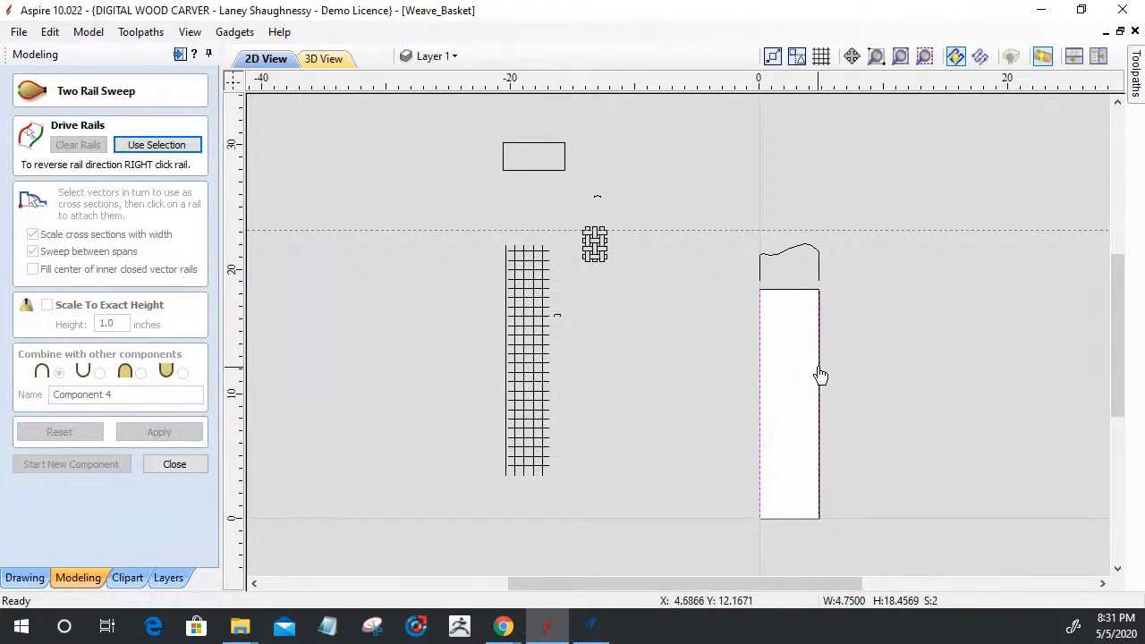
{"action": "left_click", "coordinate": [186, 143]}
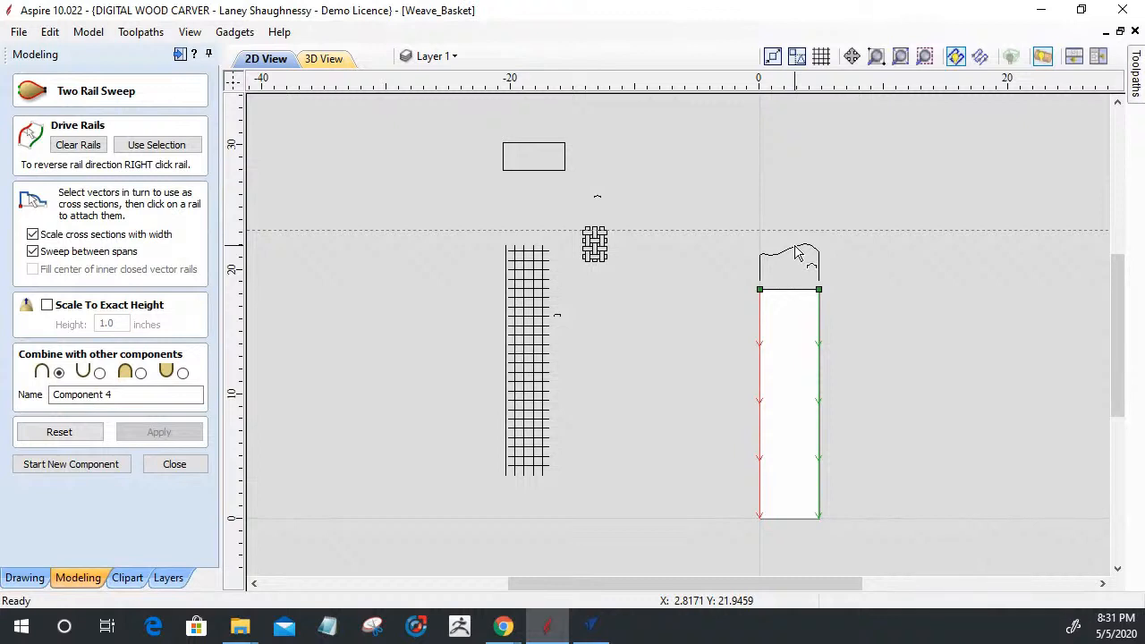
{"action": "left_click", "coordinate": [799, 254]}
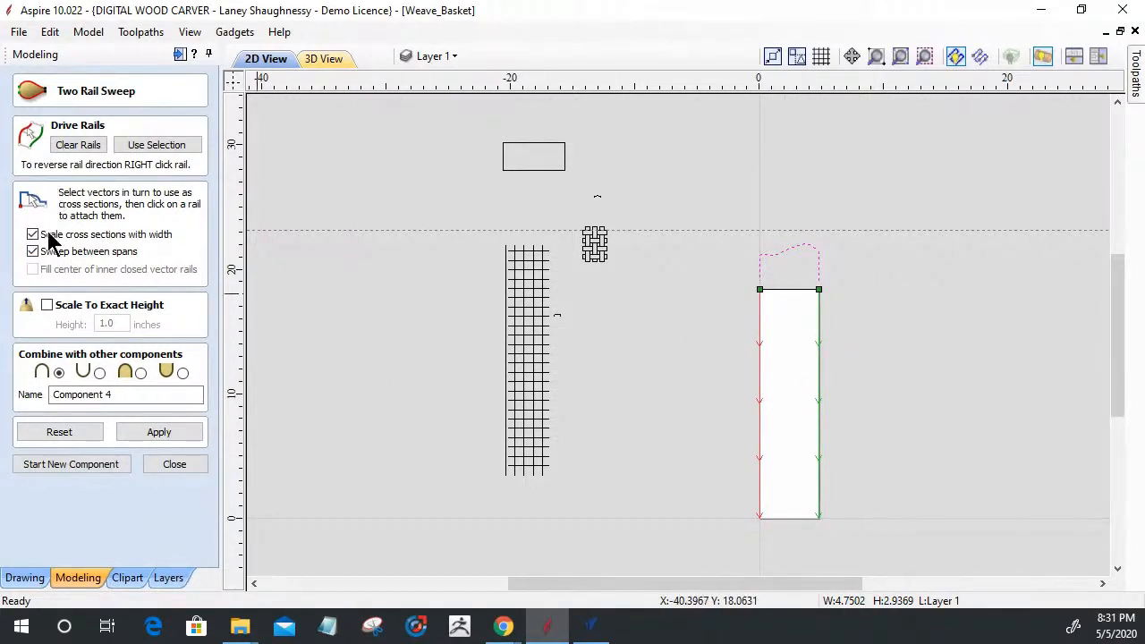
{"action": "left_click", "coordinate": [179, 432]}
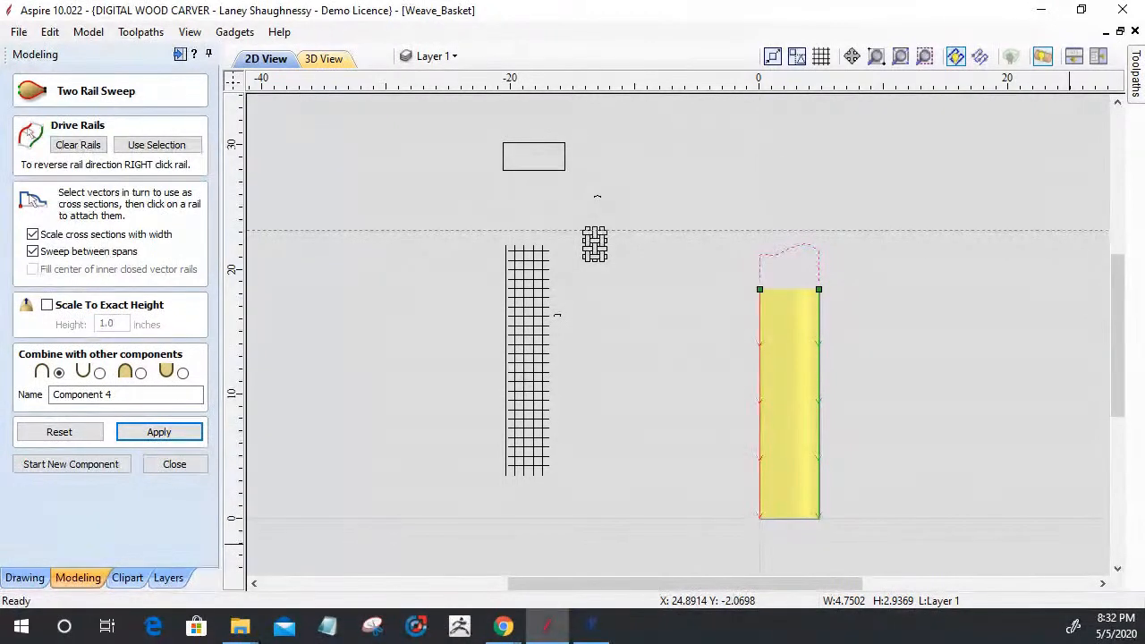
Step: Examine the swept component in 3D, both as a flat strip and wrapped around the rotary axis, and close Two Rail Sweep
{"action": "scroll", "coordinate": [817, 356], "scroll_direction": "down", "scroll_amount": 2}
{"action": "scroll", "coordinate": [718, 335], "scroll_direction": "up", "scroll_amount": 3}
{"action": "scroll", "coordinate": [700, 329], "scroll_direction": "down", "scroll_amount": 3}
{"action": "scroll", "coordinate": [743, 389], "scroll_direction": "up", "scroll_amount": 5}
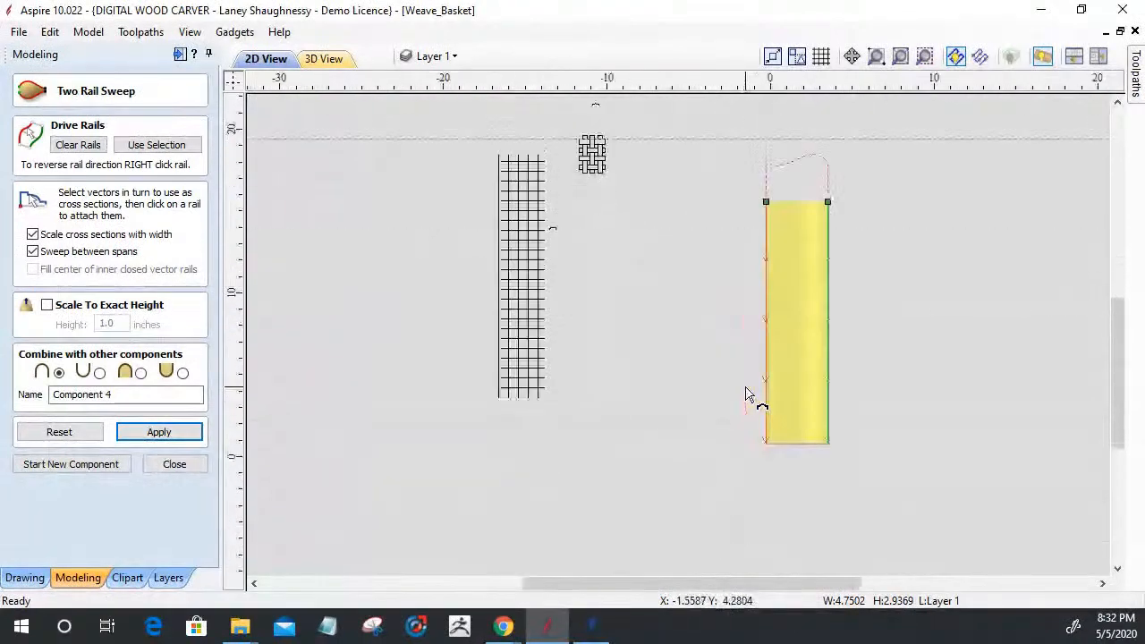
{"action": "scroll", "coordinate": [714, 349], "scroll_direction": "down", "scroll_amount": 2}
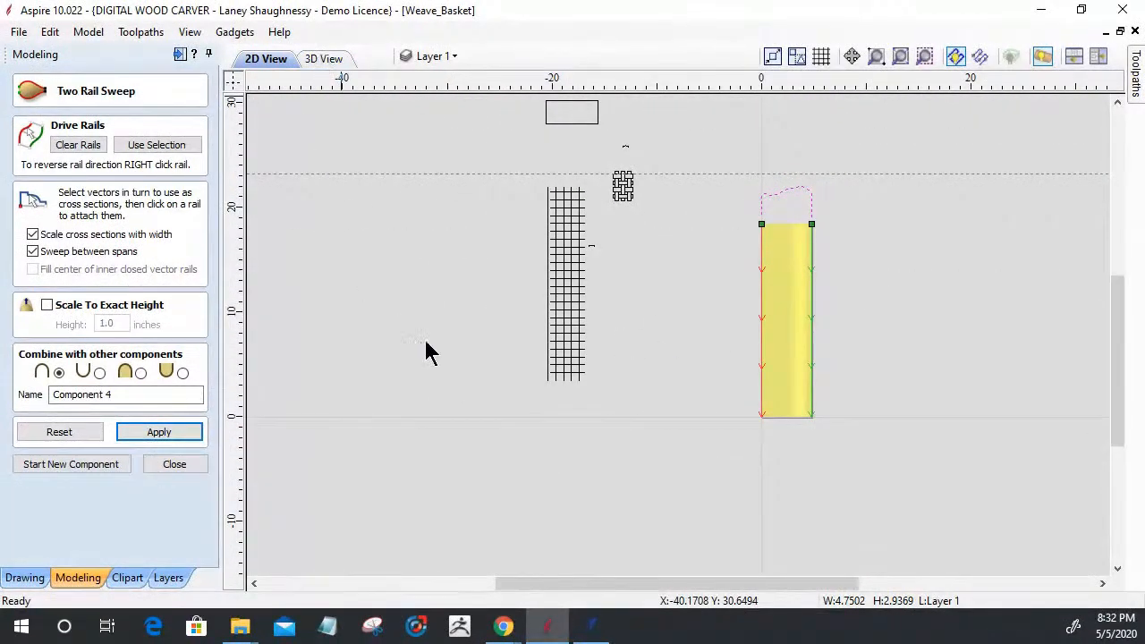
{"action": "left_click", "coordinate": [320, 59]}
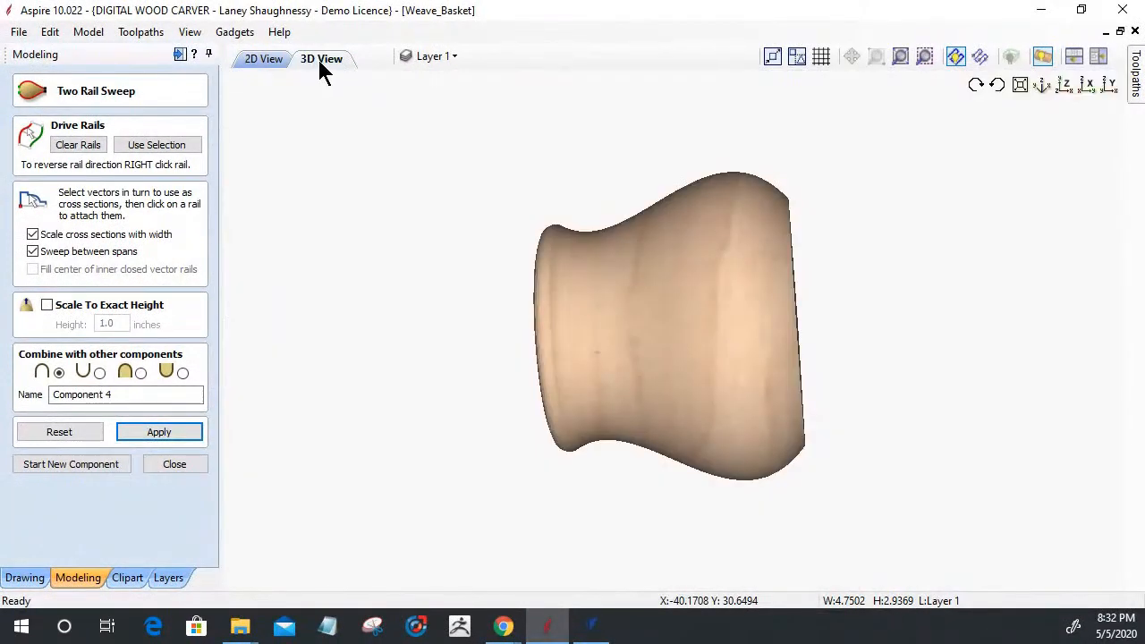
{"action": "left_click", "coordinate": [1042, 58]}
{"action": "left_click_drag", "start_coordinate": [688, 366], "coordinate": [642, 425]}
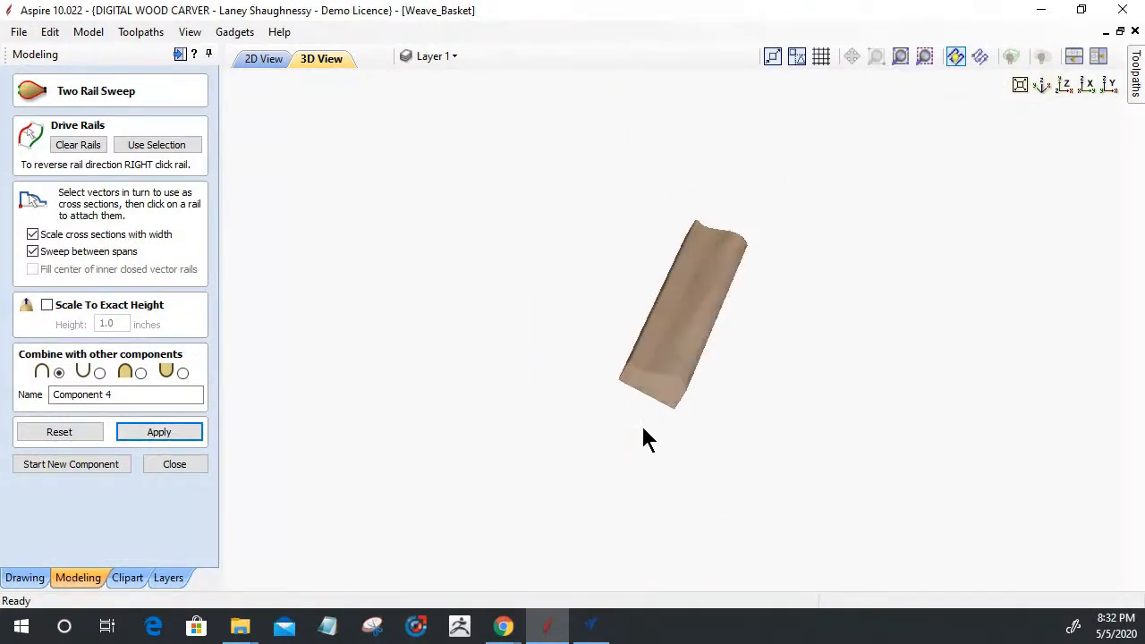
{"action": "scroll", "coordinate": [657, 395], "scroll_direction": "up", "scroll_amount": 3}
{"action": "scroll", "coordinate": [656, 405], "scroll_direction": "up", "scroll_amount": 2}
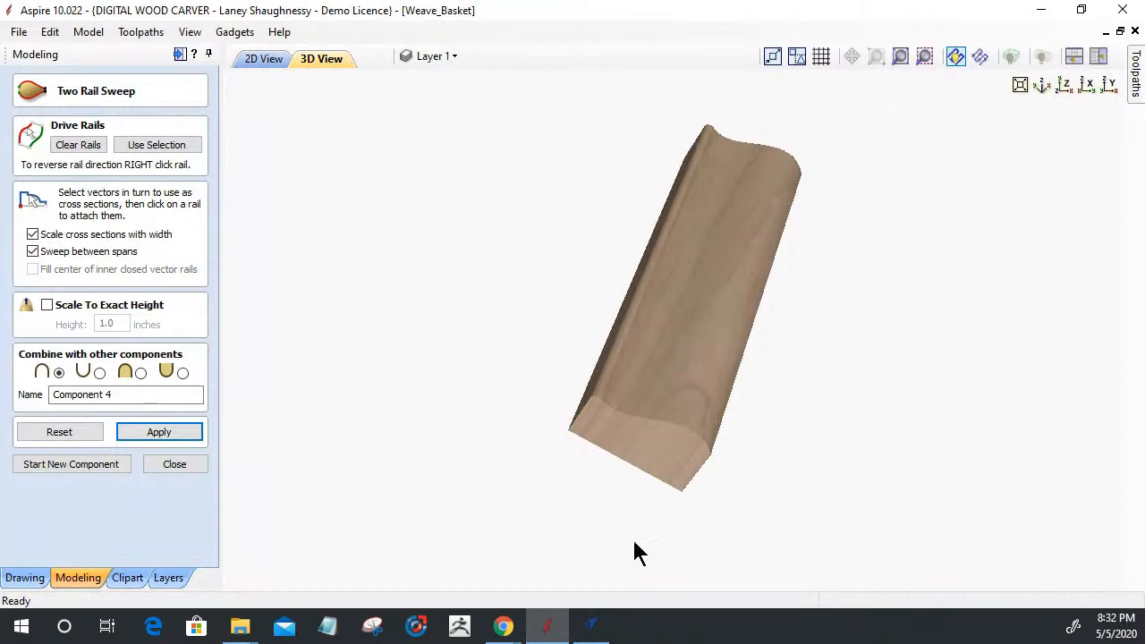
{"action": "left_click_drag", "start_coordinate": [614, 422], "coordinate": [528, 371]}
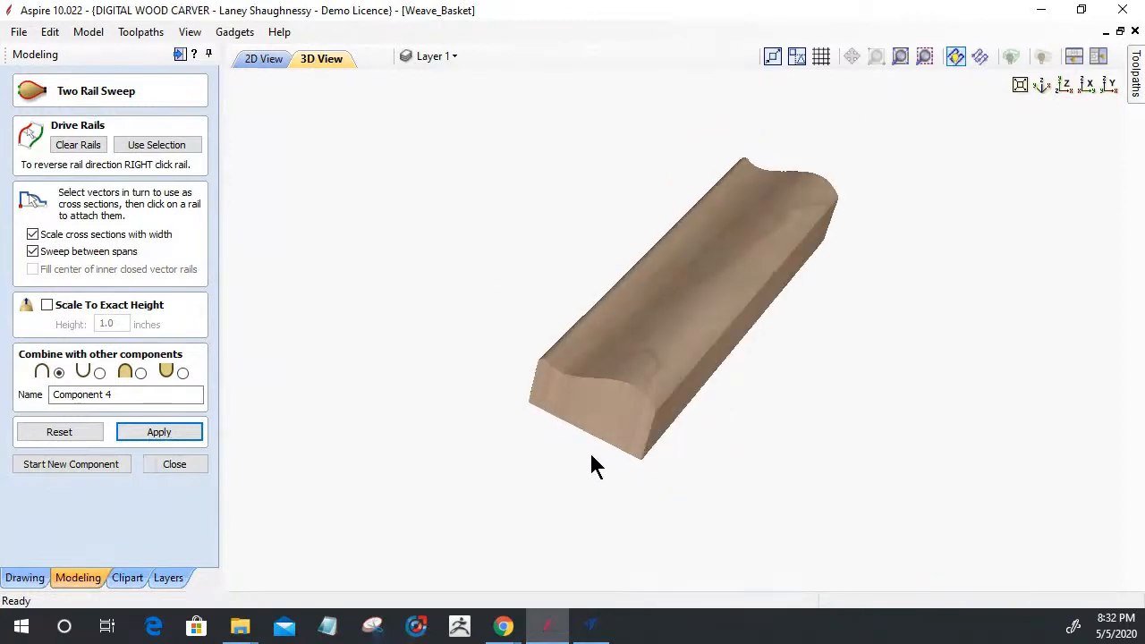
{"action": "left_click_drag", "start_coordinate": [591, 455], "coordinate": [393, 588]}
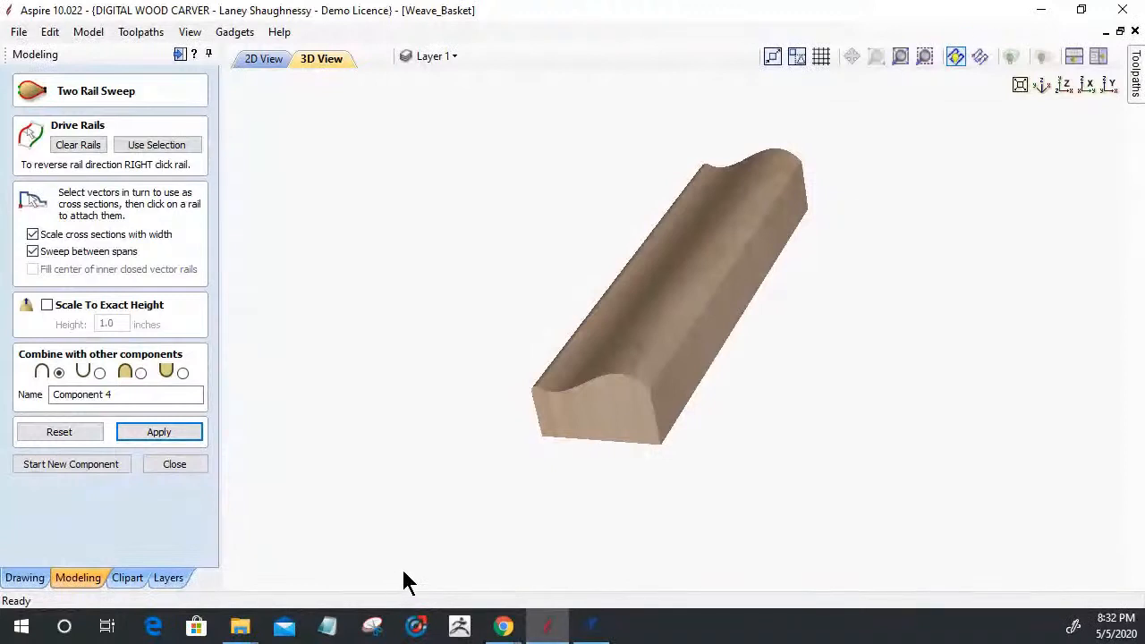
{"action": "left_click", "coordinate": [1042, 56]}
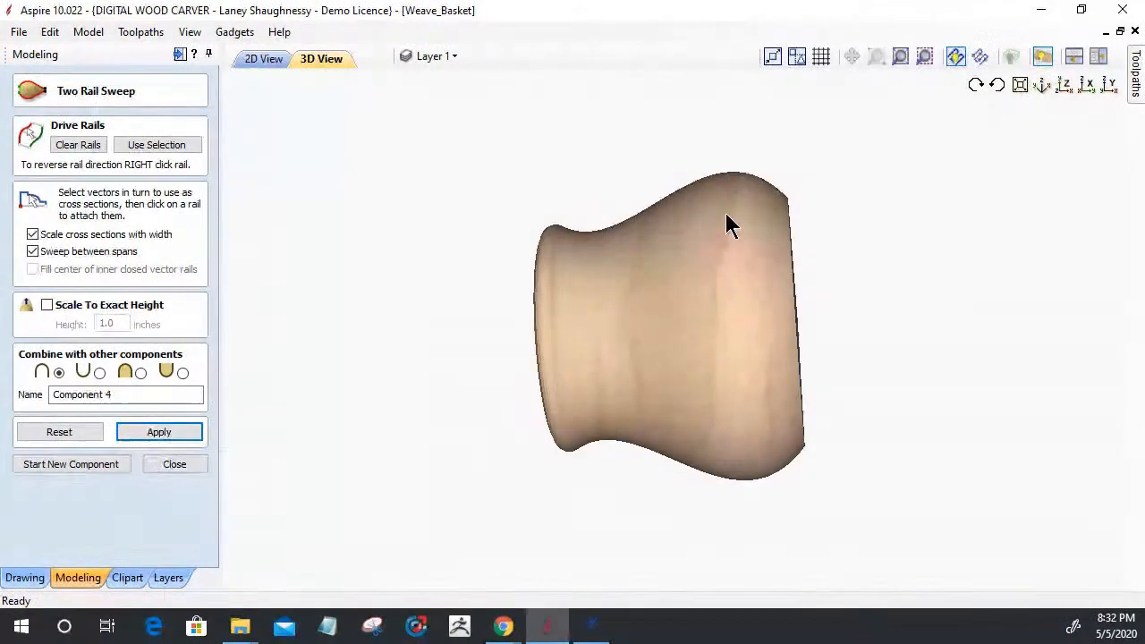
{"action": "left_click_drag", "start_coordinate": [917, 218], "coordinate": [846, 313]}
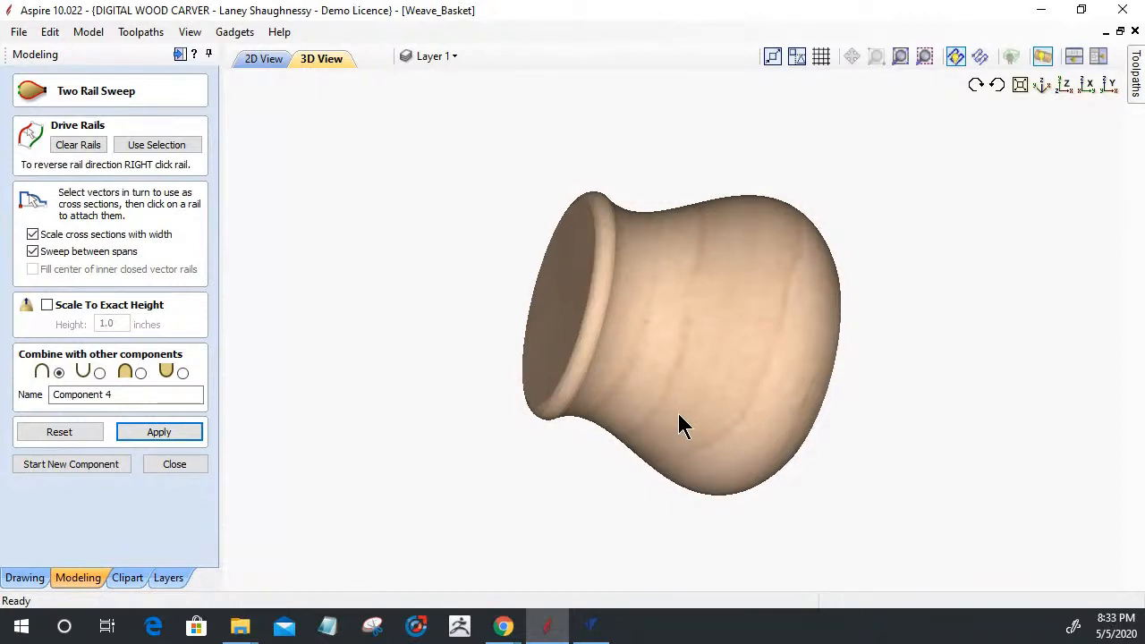
{"action": "left_click", "coordinate": [186, 467]}
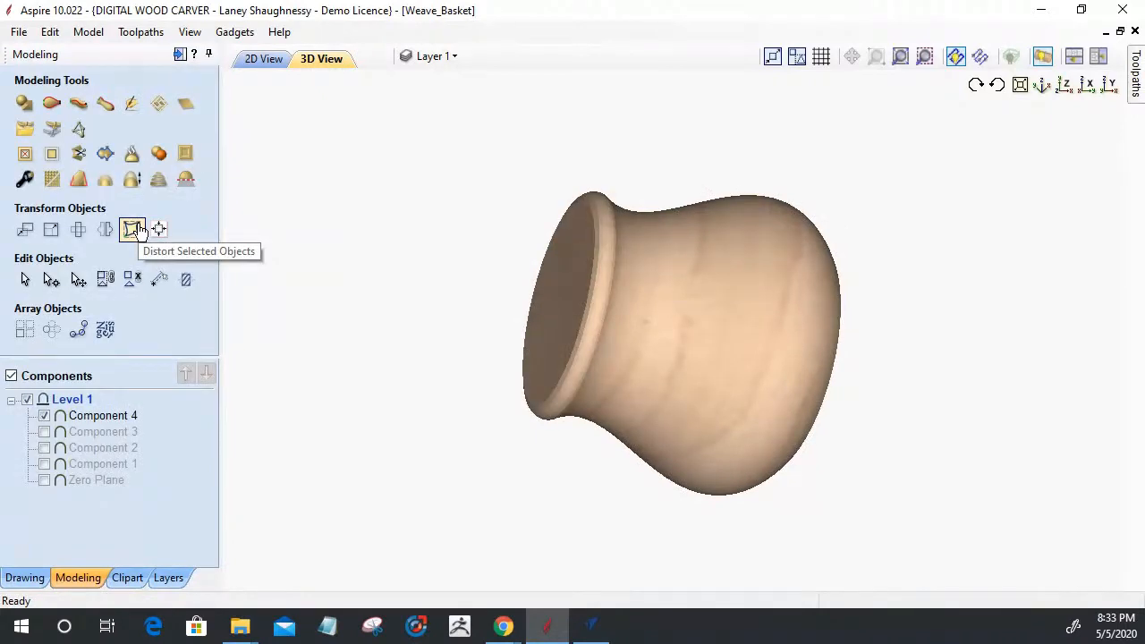
Step: Start Extrude and Weave and examine the over-and-under weave sketch beside the line grid in the 2D view
{"action": "left_click", "coordinate": [80, 108]}
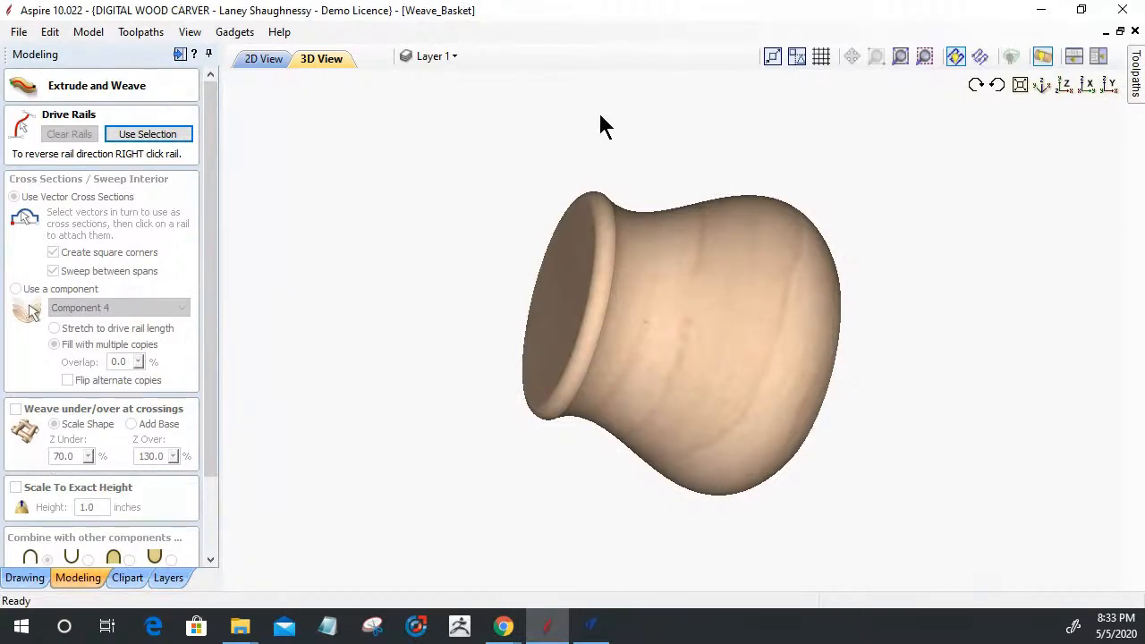
{"action": "left_click", "coordinate": [265, 59]}
{"action": "scroll", "coordinate": [682, 383], "scroll_direction": "down", "scroll_amount": 2}
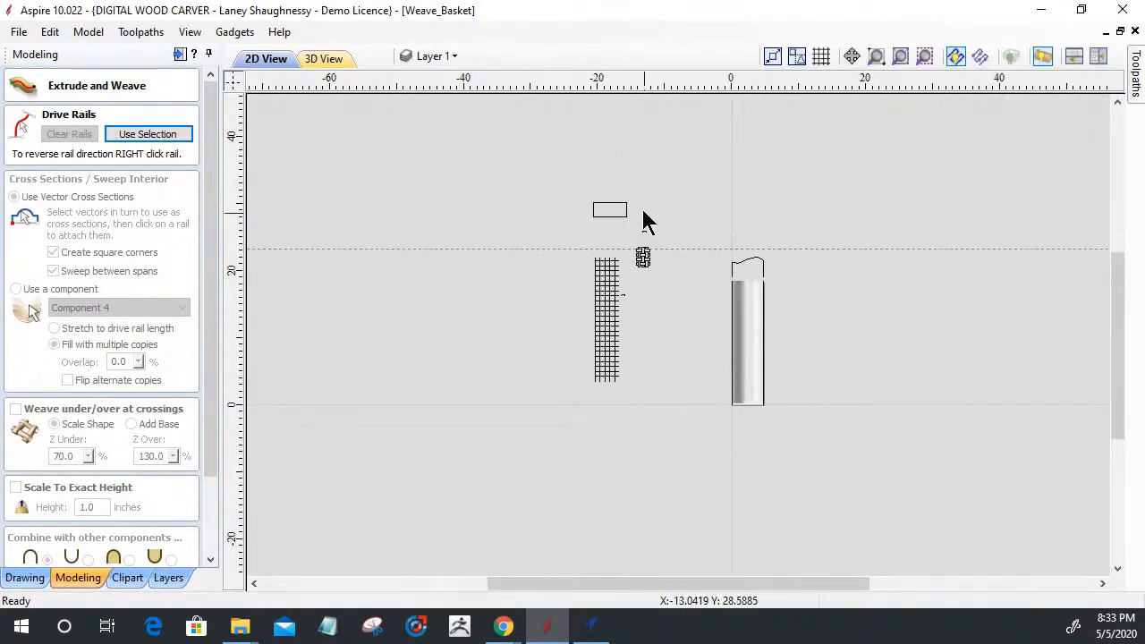
{"action": "scroll", "coordinate": [641, 205], "scroll_direction": "up", "scroll_amount": 3}
{"action": "scroll", "coordinate": [586, 267], "scroll_direction": "up", "scroll_amount": 3}
{"action": "scroll", "coordinate": [734, 325], "scroll_direction": "up", "scroll_amount": 2}
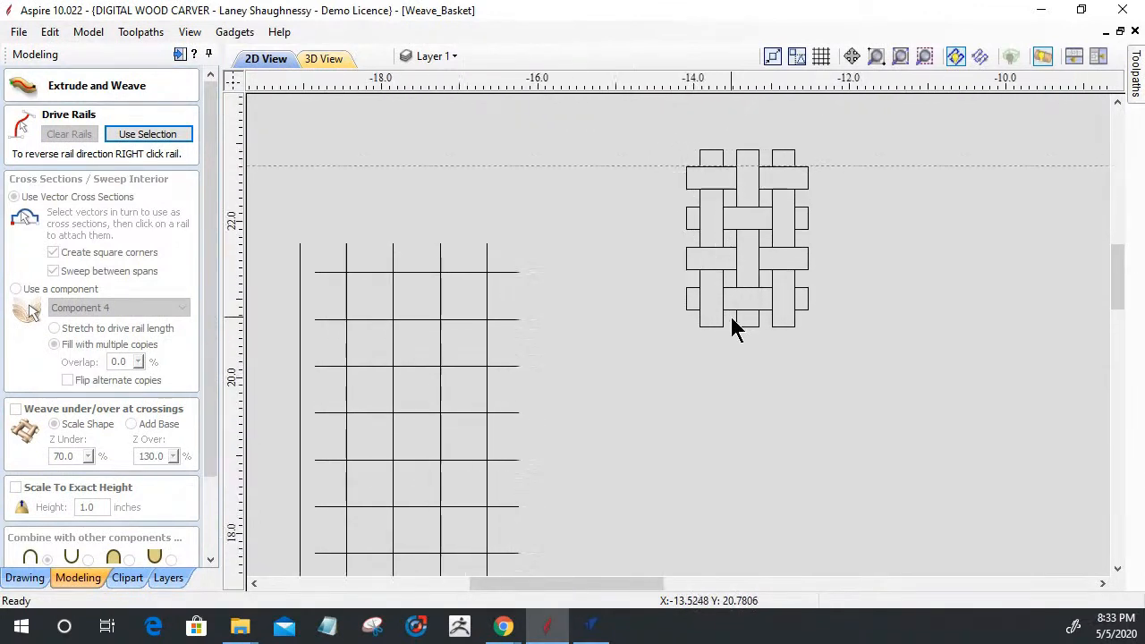
{"action": "scroll", "coordinate": [732, 326], "scroll_direction": "down", "scroll_amount": 2}
{"action": "scroll", "coordinate": [689, 152], "scroll_direction": "up", "scroll_amount": 3}
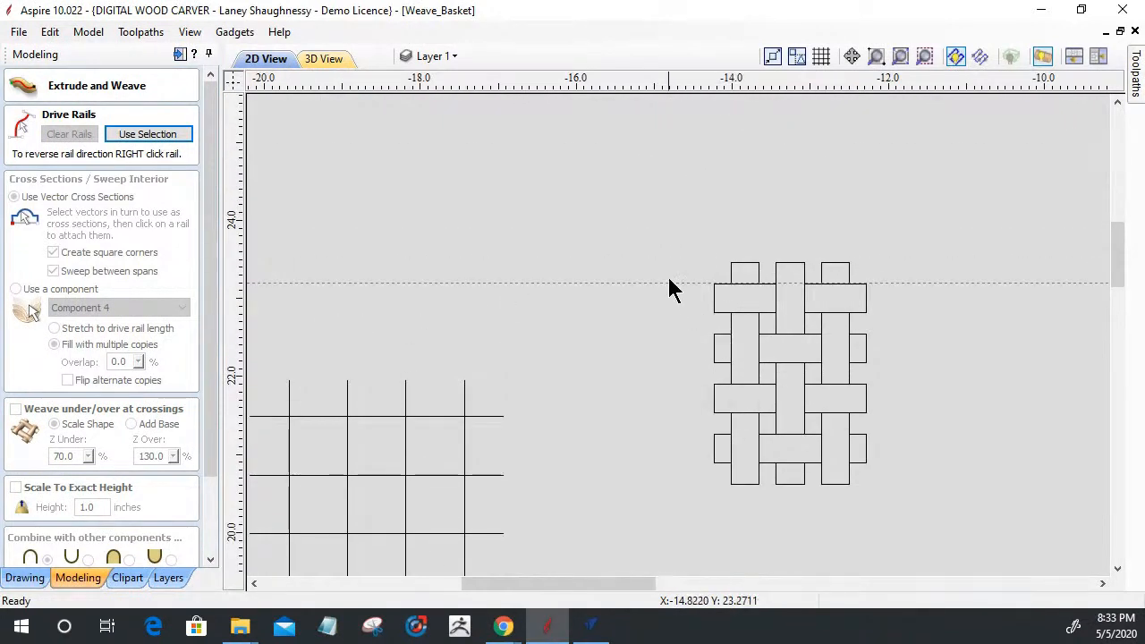
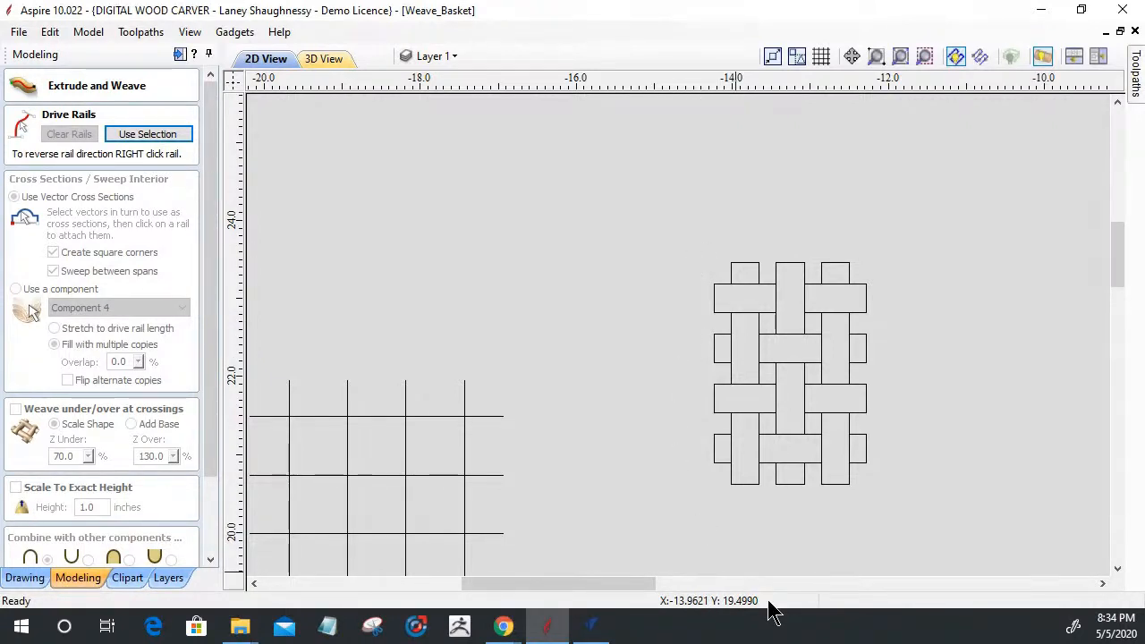
Step: Examine and select the small three-arc cross-section profile above the weave sketch, and leave Extrude and Weave
{"action": "scroll", "coordinate": [833, 420], "scroll_direction": "down", "scroll_amount": 4}
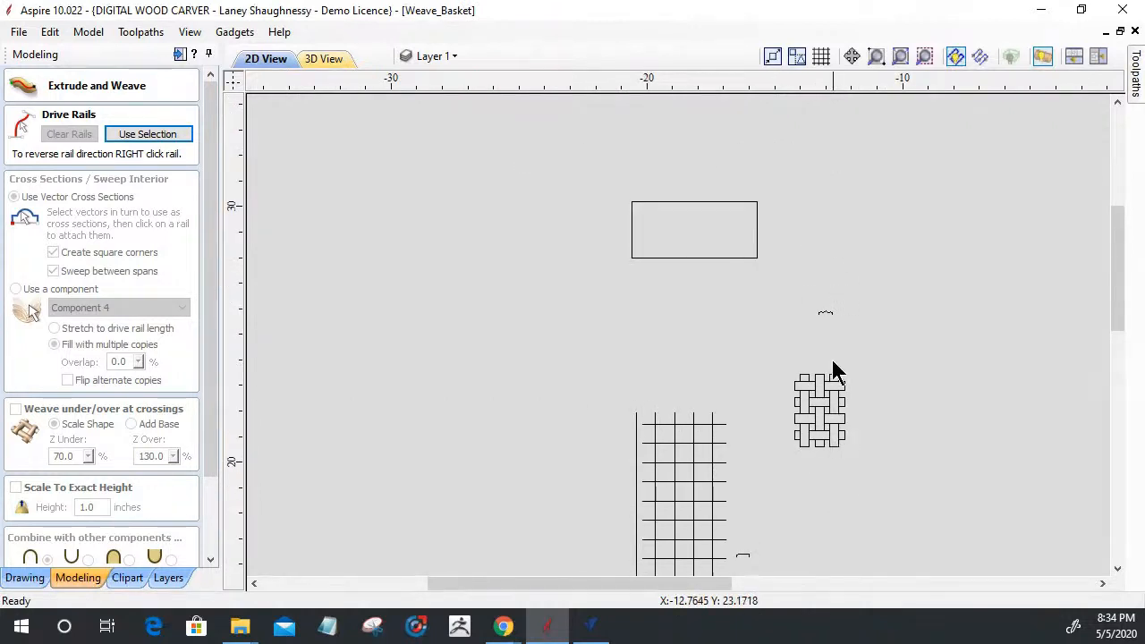
{"action": "scroll", "coordinate": [837, 357], "scroll_direction": "up", "scroll_amount": 3}
{"action": "scroll", "coordinate": [860, 362], "scroll_direction": "up", "scroll_amount": 8}
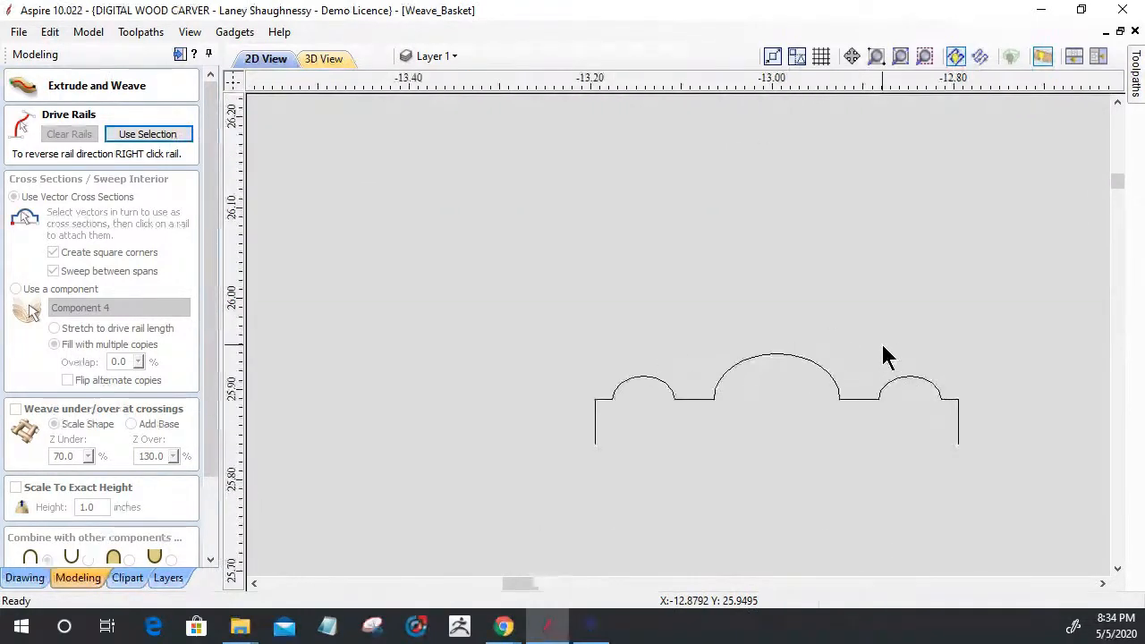
{"action": "scroll", "coordinate": [857, 358], "scroll_direction": "down", "scroll_amount": 1}
{"action": "scroll", "coordinate": [898, 355], "scroll_direction": "up", "scroll_amount": 1}
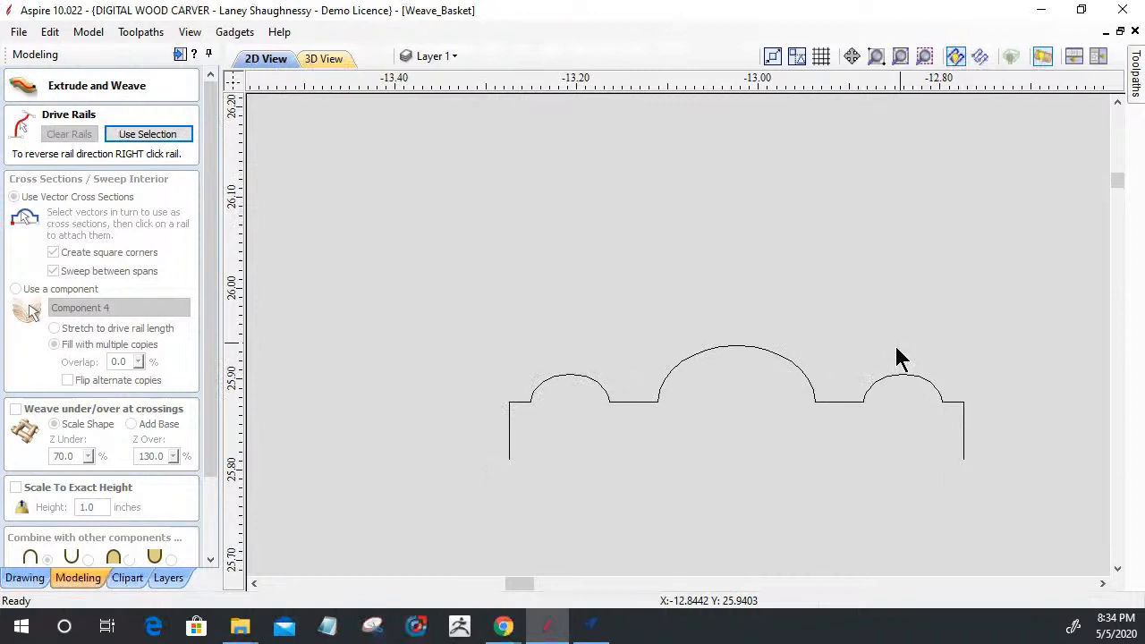
{"action": "left_click", "coordinate": [596, 388]}
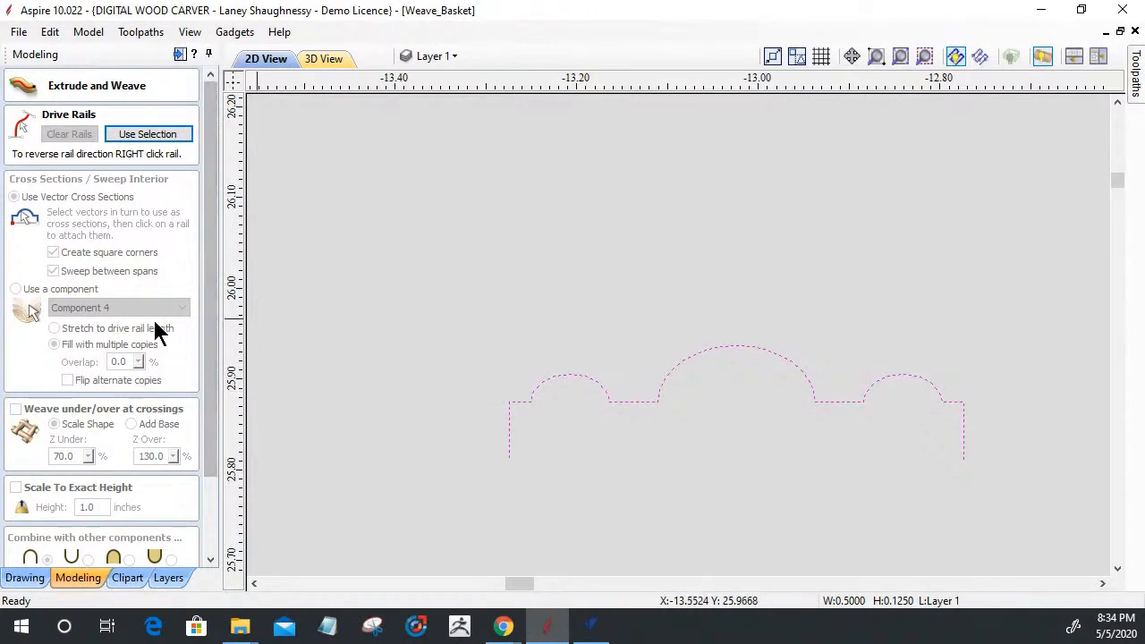
{"action": "left_click_drag", "start_coordinate": [214, 454], "coordinate": [209, 542]}
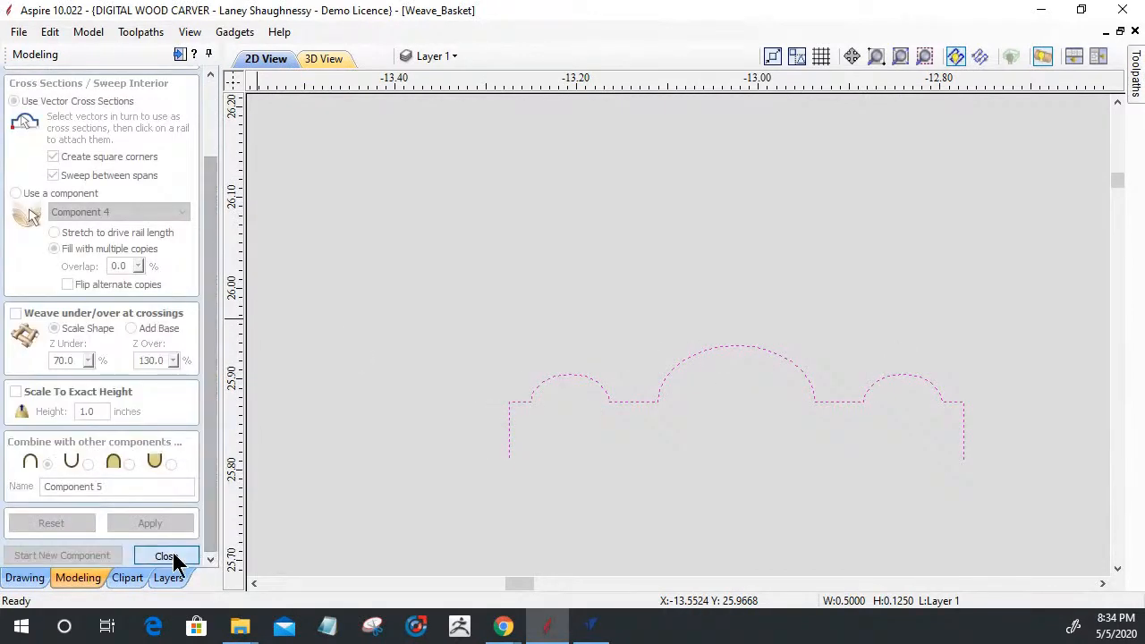
Step: Check the width and height of the three-arc profile with Set Size, leaving its dimensions as they are
{"action": "left_click", "coordinate": [13, 578]}
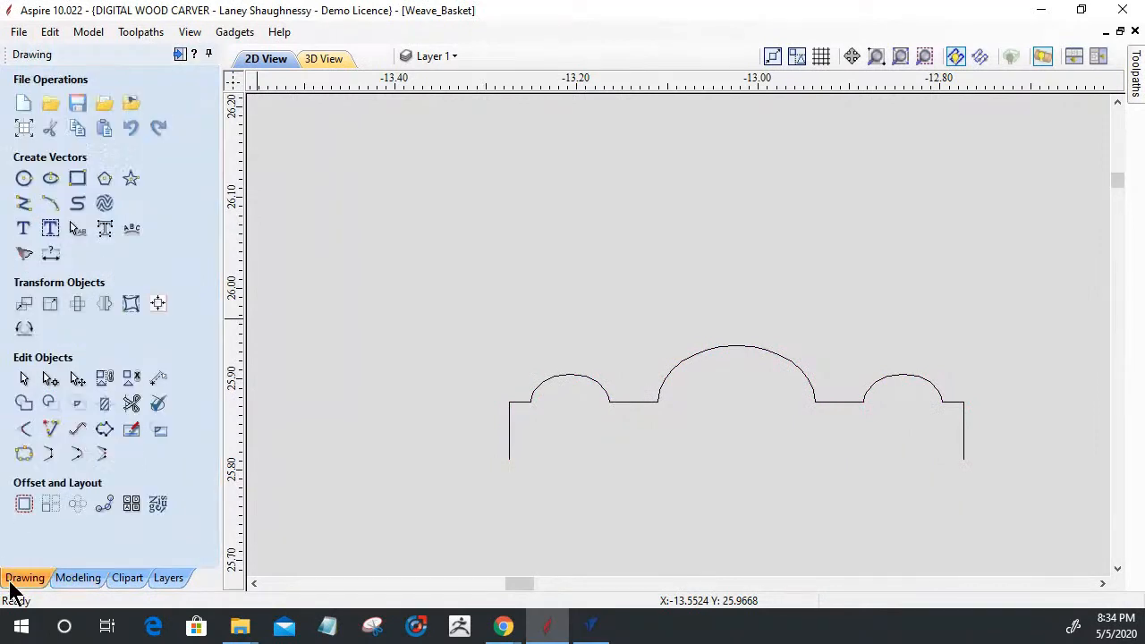
{"action": "left_click", "coordinate": [50, 306]}
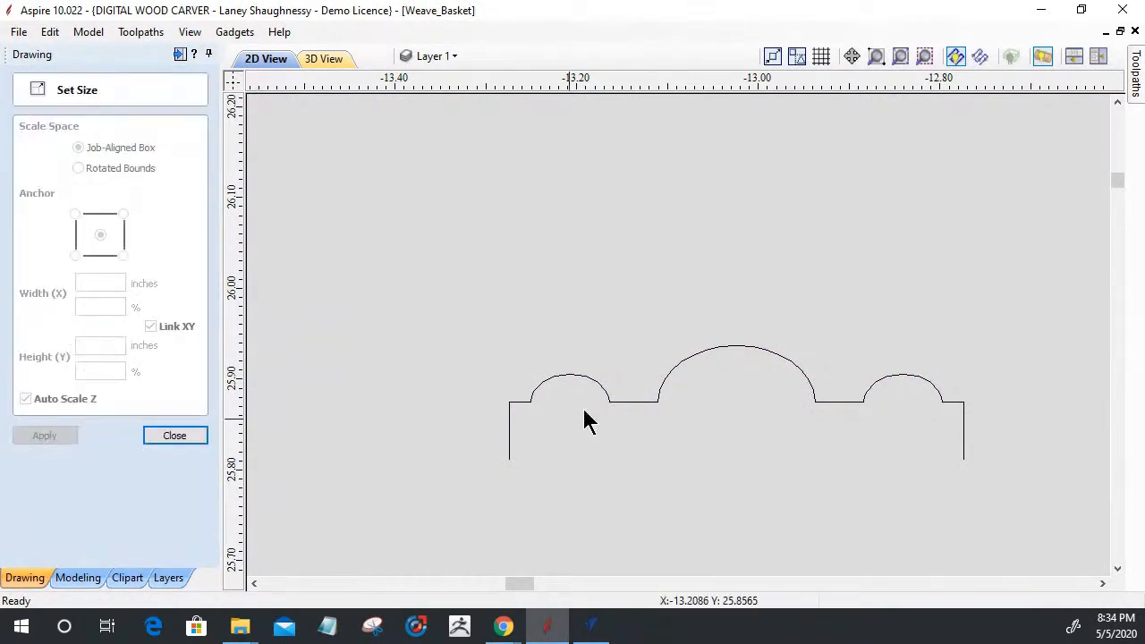
{"action": "left_click", "coordinate": [601, 389]}
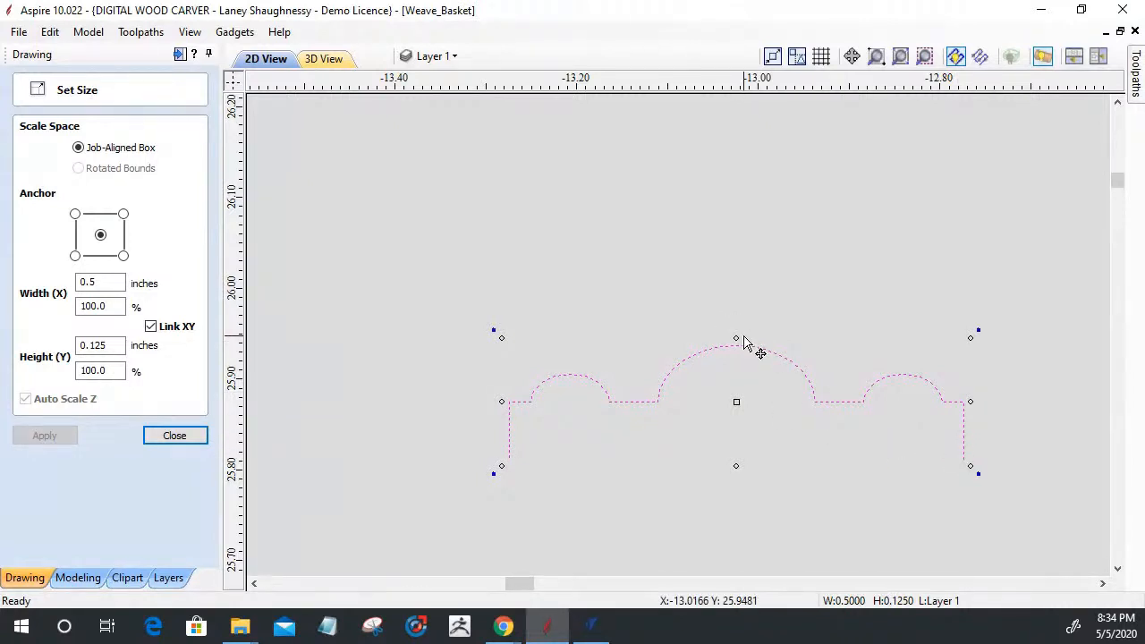
{"action": "left_click", "coordinate": [173, 438]}
Step: Draw a square-cornered rectangle 0.5 inches wide and 0.08 inches high above the three-arc profile
{"action": "left_click", "coordinate": [78, 179]}
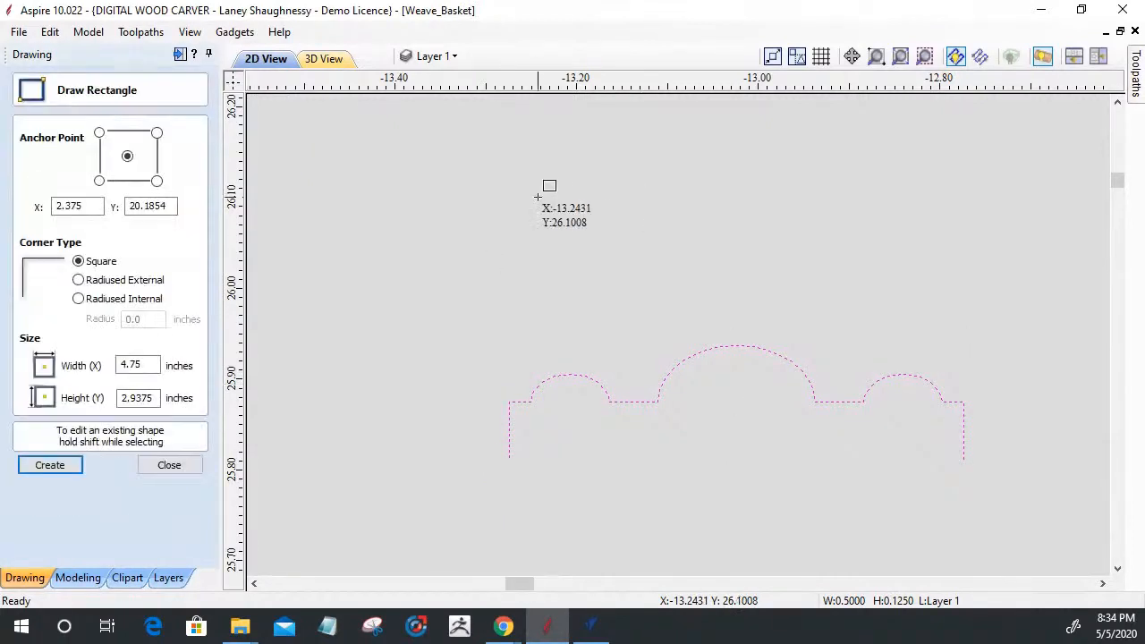
{"action": "left_click_drag", "start_coordinate": [527, 195], "coordinate": [931, 269]}
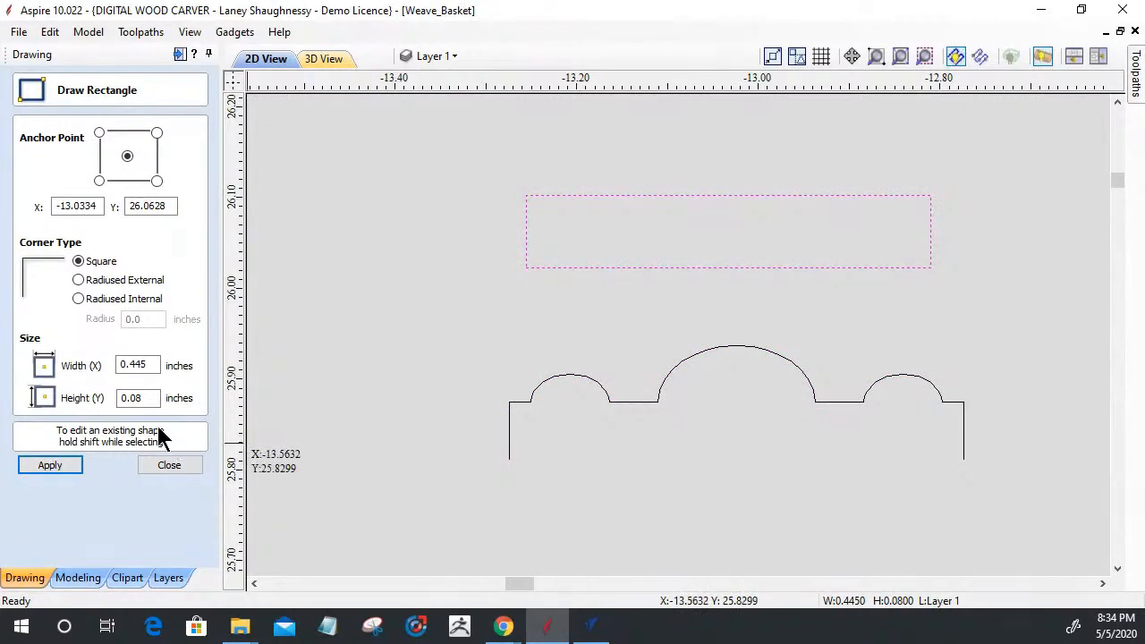
{"action": "double_click", "coordinate": [134, 365]}
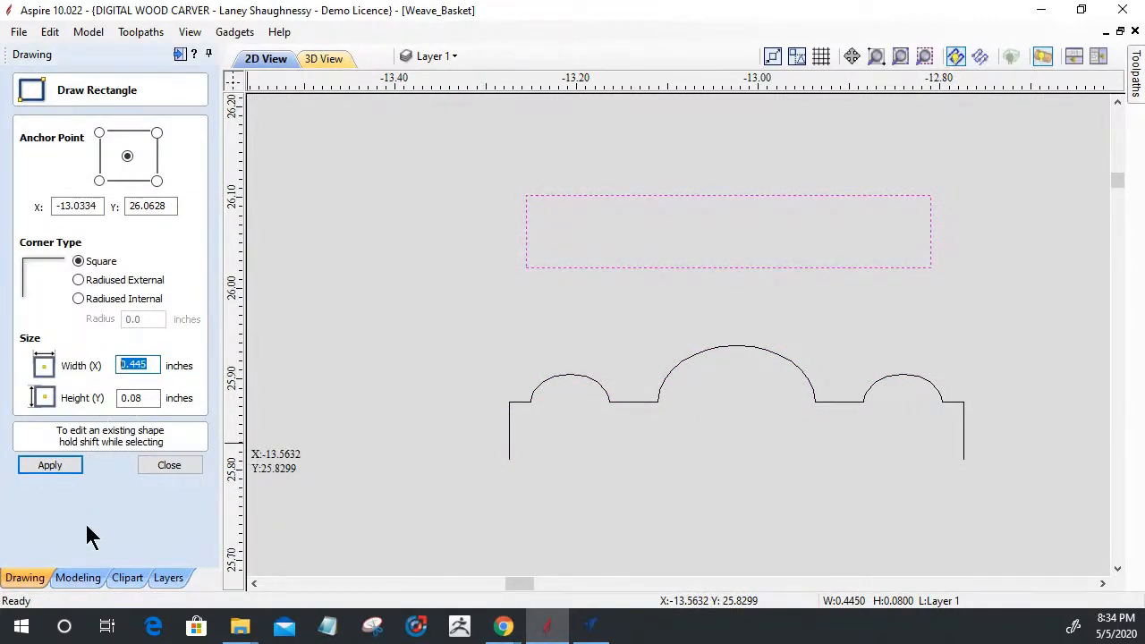
{"action": "type", "text": ".5"}
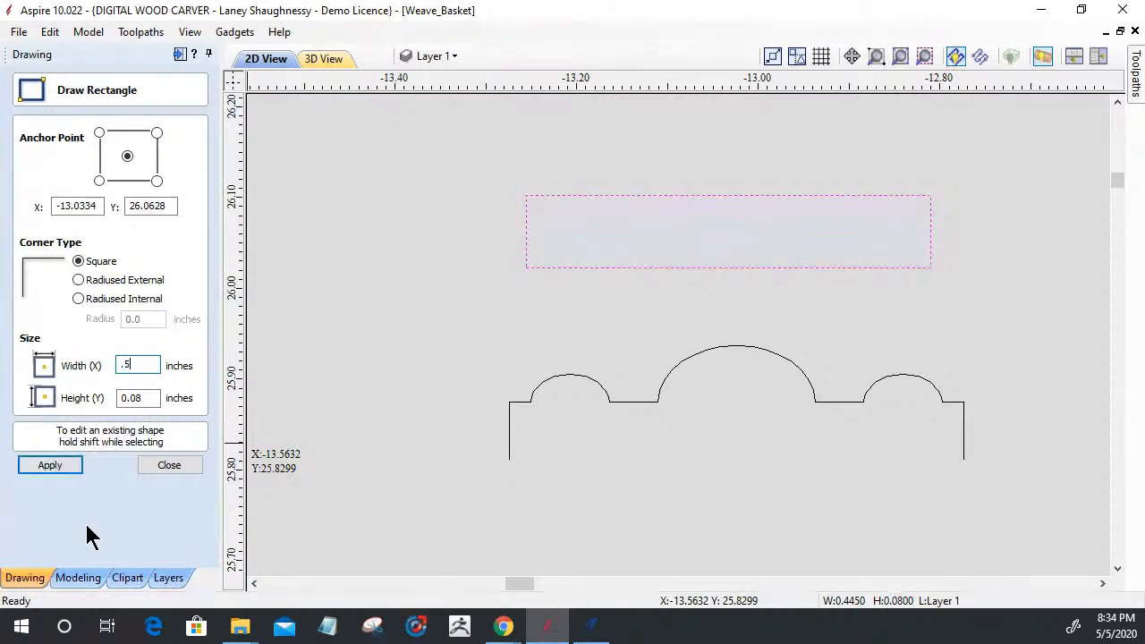
{"action": "double_click", "coordinate": [145, 402]}
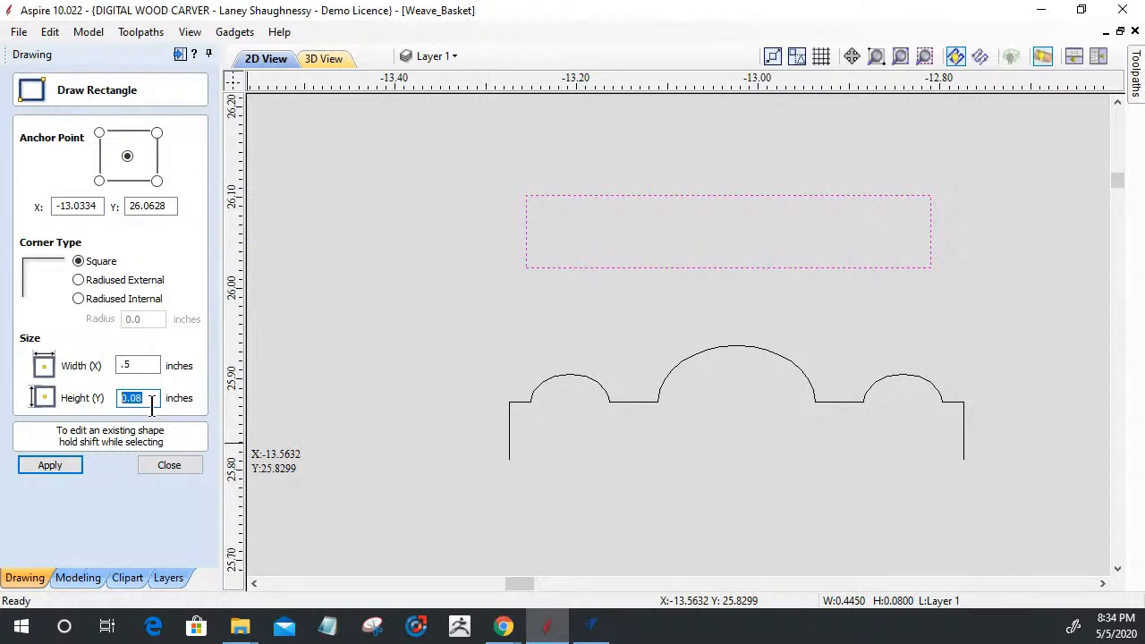
{"action": "left_click", "coordinate": [52, 465]}
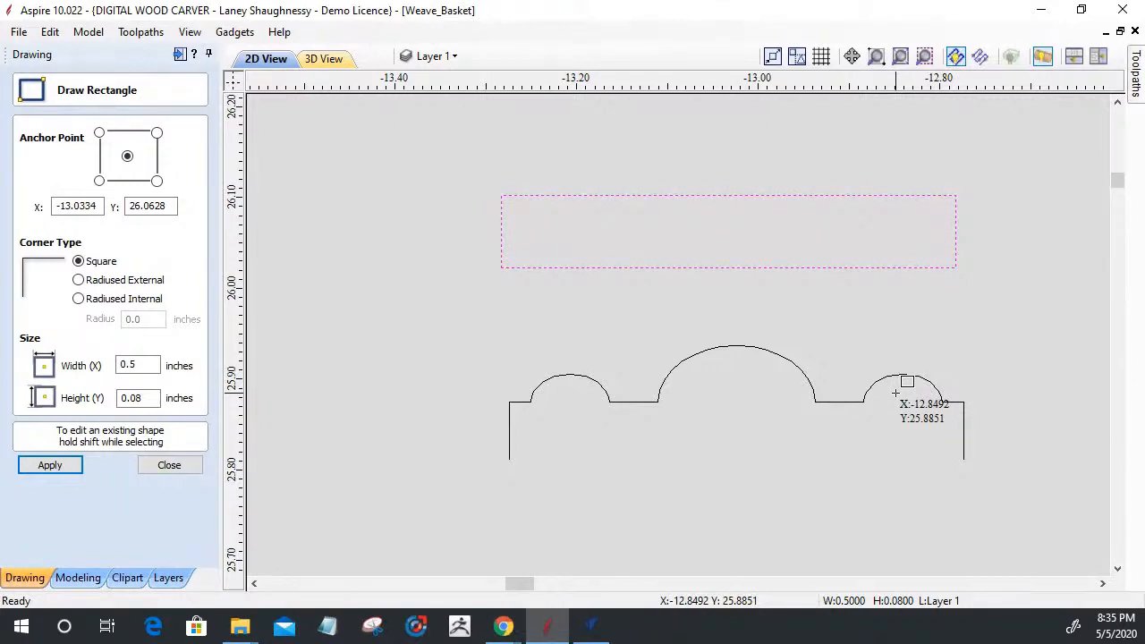
{"action": "left_click", "coordinate": [191, 467]}
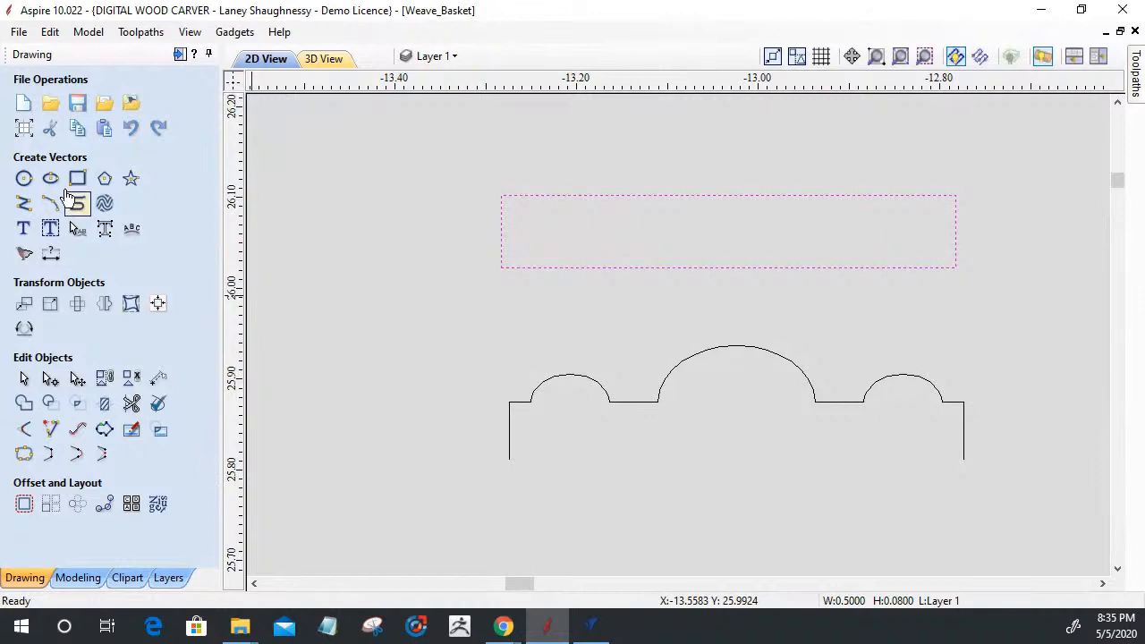
Step: Draw a circle about 0.11 inches in diameter centred on the midpoint of the rectangle's upper edge, and enlarge its diameter slightly
{"action": "left_click", "coordinate": [24, 180]}
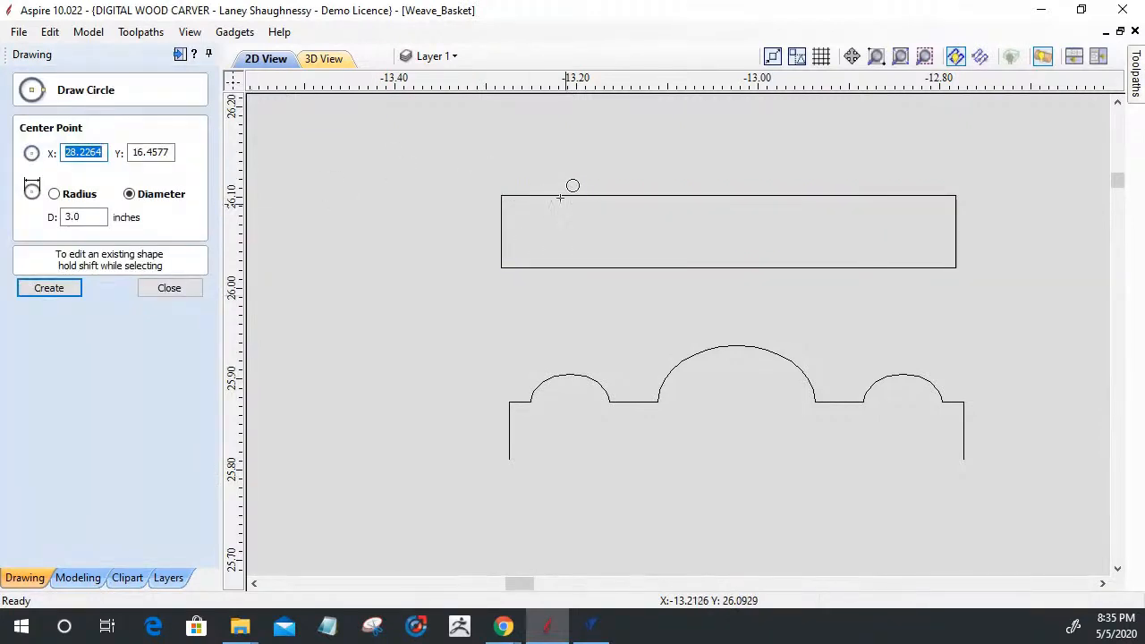
{"action": "left_click_drag", "start_coordinate": [728, 195], "coordinate": [761, 228]}
{"action": "left_click", "coordinate": [83, 218]}
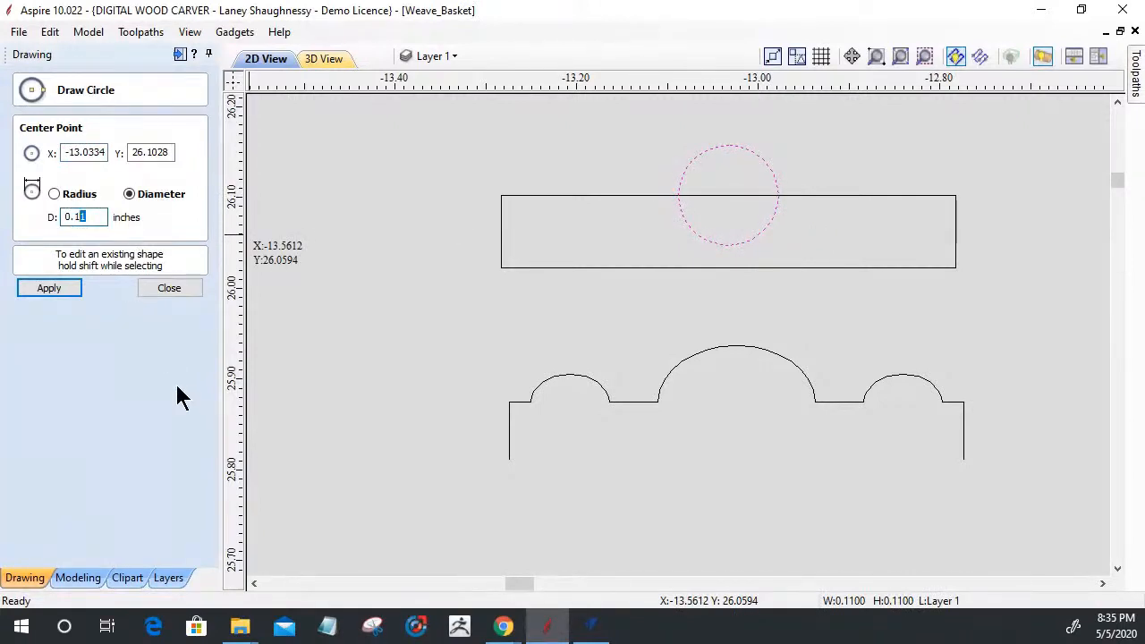
{"action": "left_click", "coordinate": [54, 287]}
Step: Draw a 0.0625-inch diameter circle on the rectangle's upper edge left of the large circle, and nudge it slightly to the right
{"action": "left_click_drag", "start_coordinate": [555, 195], "coordinate": [565, 211]}
{"action": "left_click", "coordinate": [577, 197]}
{"action": "left_click_drag", "start_coordinate": [87, 217], "coordinate": [69, 220]}
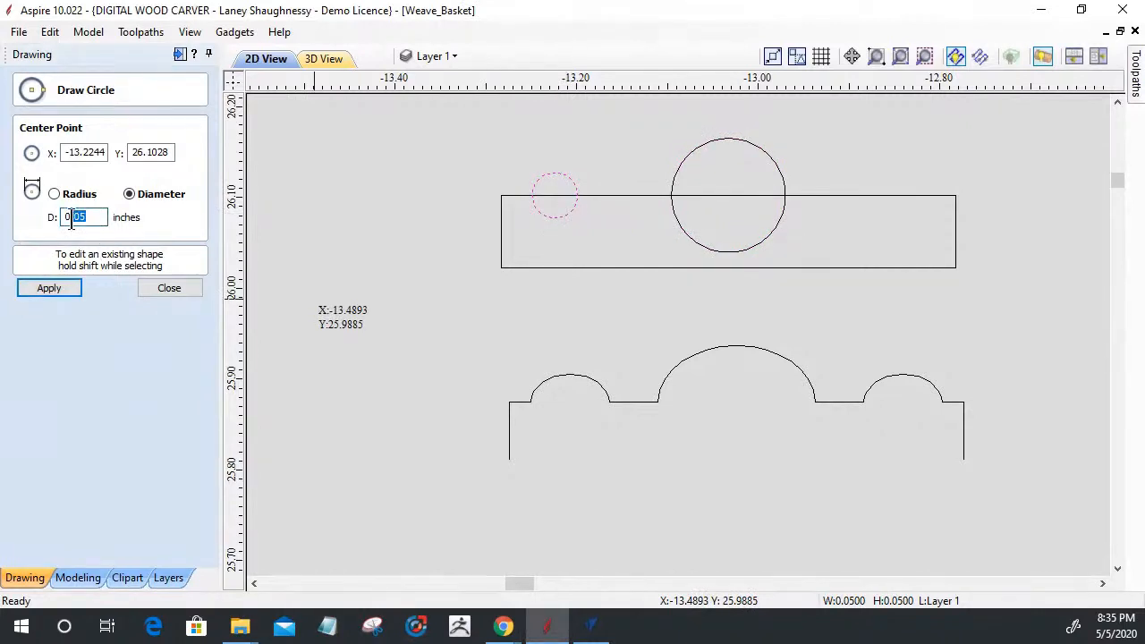
{"action": "type", "text": "0625"}
{"action": "left_click", "coordinate": [49, 288]}
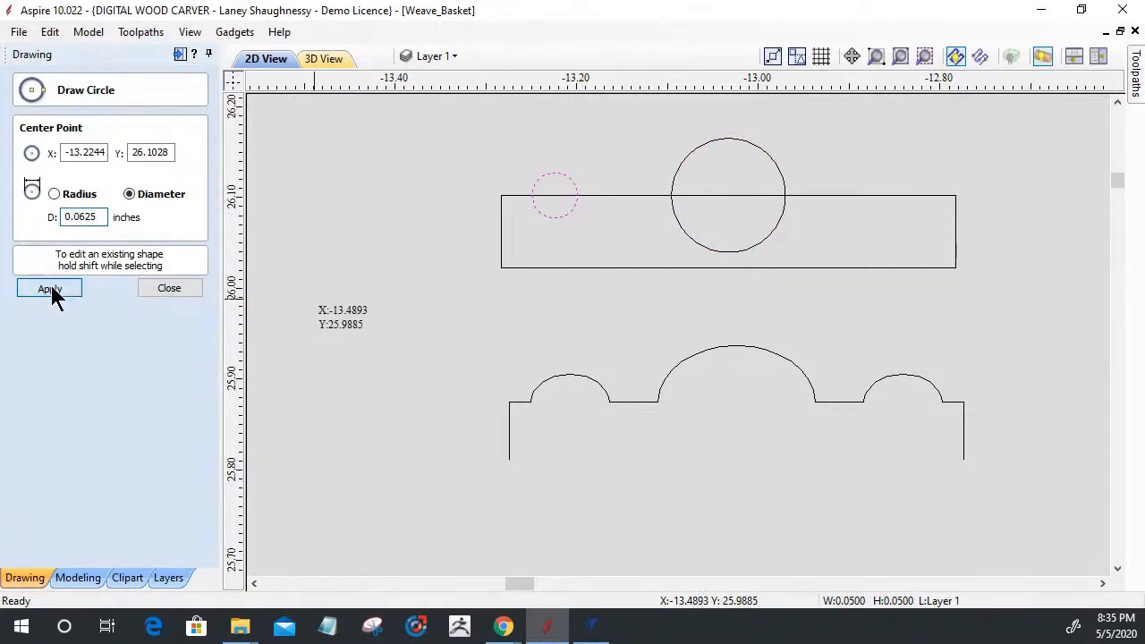
{"action": "left_click", "coordinate": [169, 289]}
{"action": "left_click", "coordinate": [566, 220]}
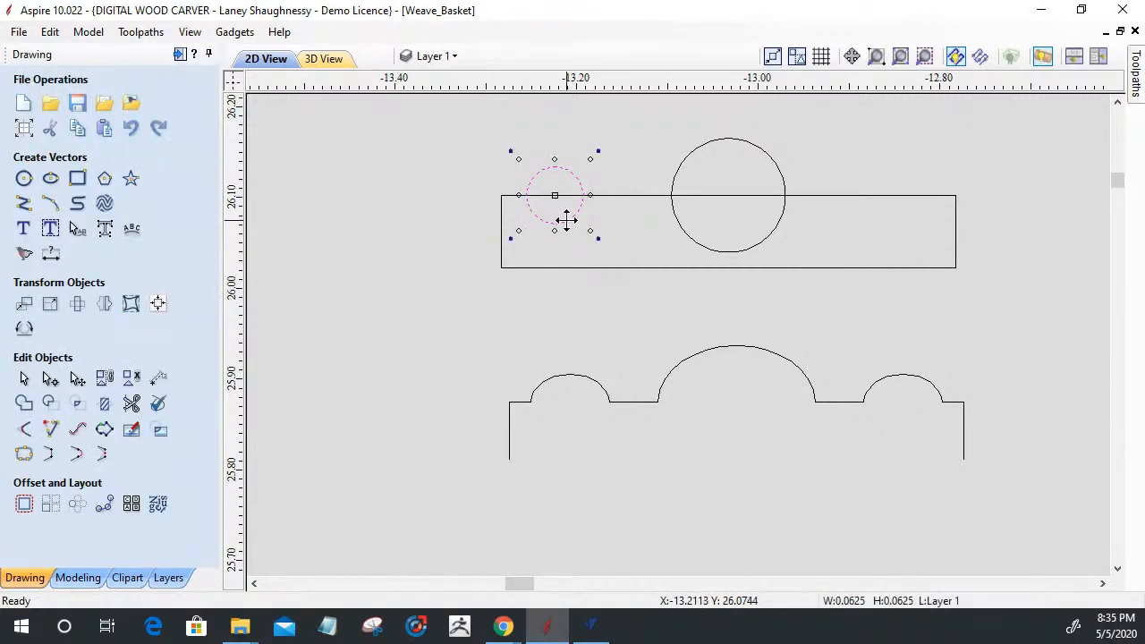
{"action": "key", "text": "Right"}
{"action": "key", "text": "Right"}
{"action": "key", "text": "Right"}
Step: Draw a vertical line about 0.115 inches long from the large circle's centre down past the rectangle's lower edge
{"action": "left_click", "coordinate": [24, 203]}
{"action": "left_click", "coordinate": [728, 204]}
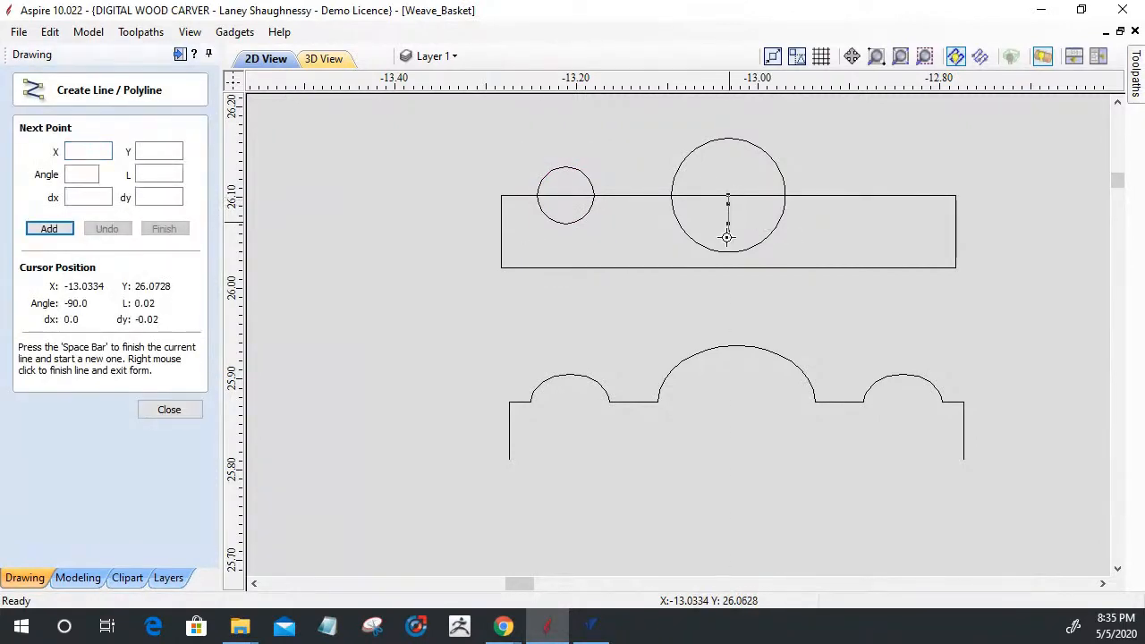
{"action": "left_click", "coordinate": [728, 299]}
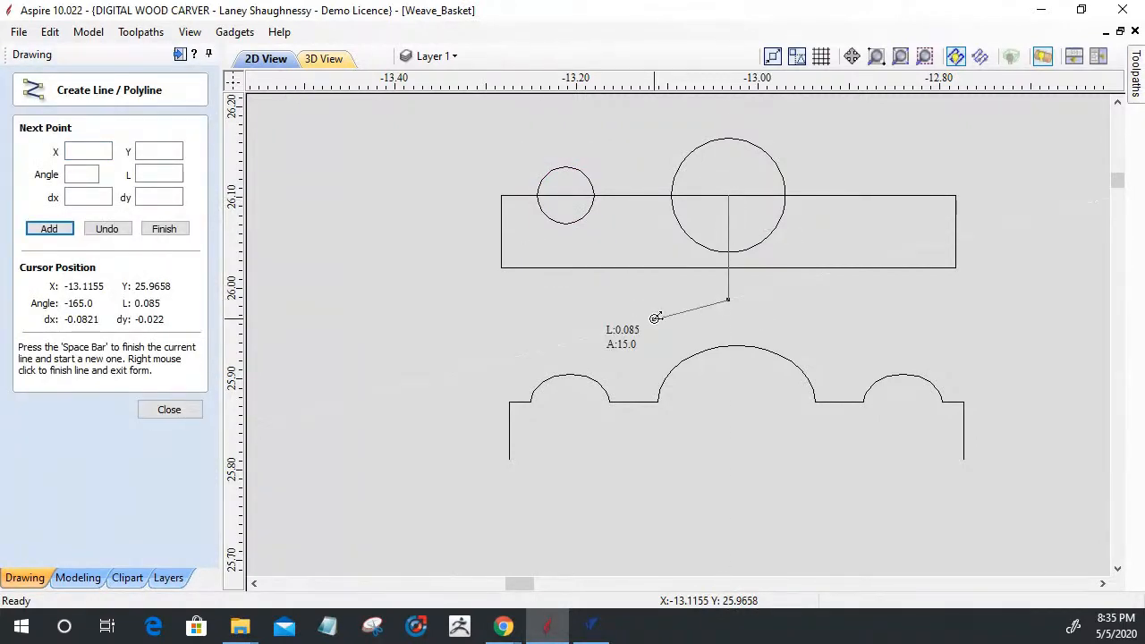
{"action": "key", "text": "space"}
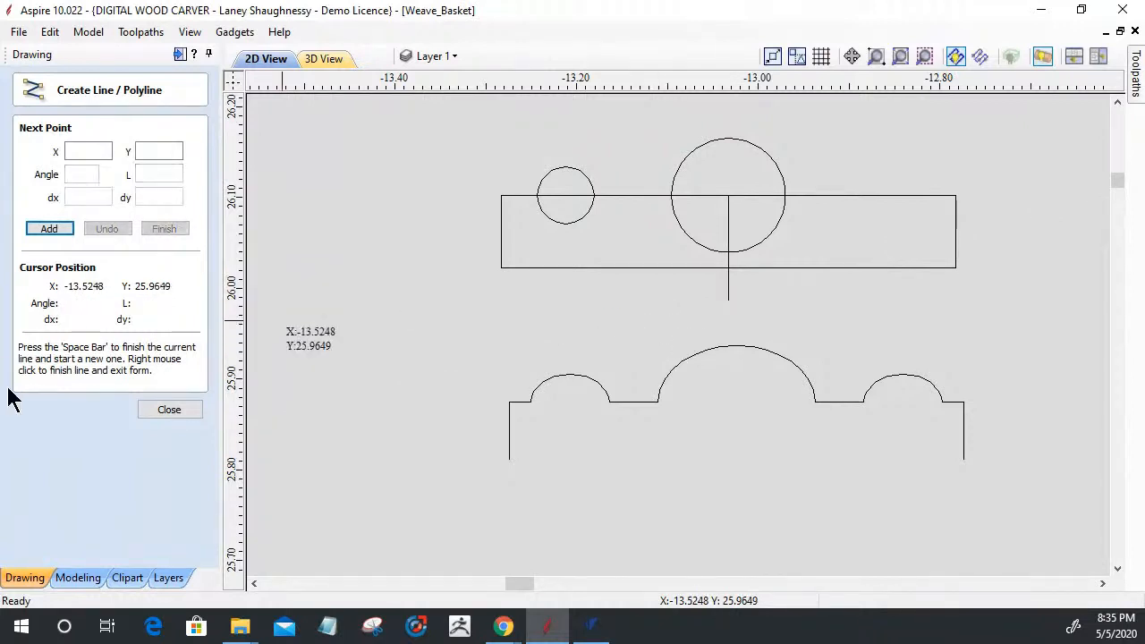
{"action": "left_click", "coordinate": [169, 410]}
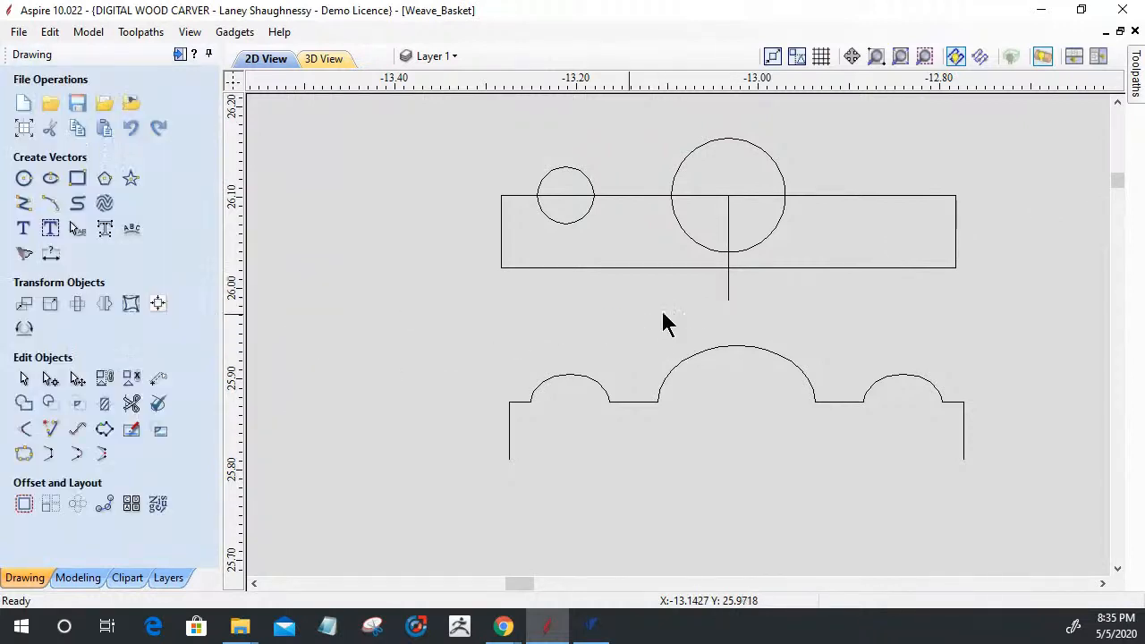
Step: Mirror a copy of the small circle about the vertical centre line to the other side of the large circle
{"action": "left_click", "coordinate": [729, 266]}
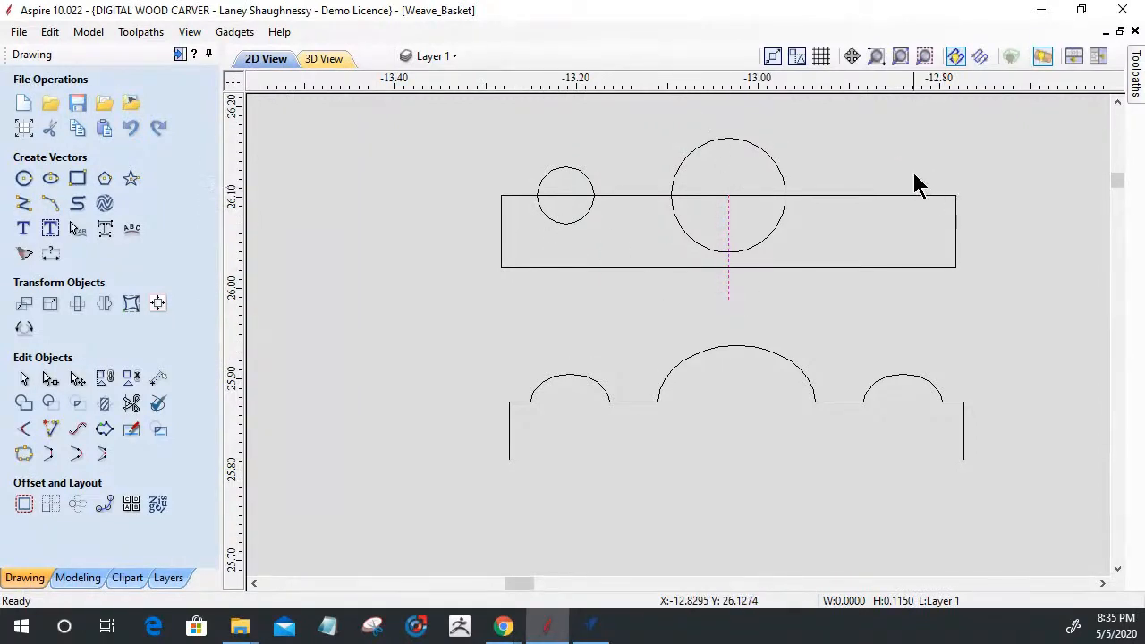
{"action": "left_click", "coordinate": [550, 179]}
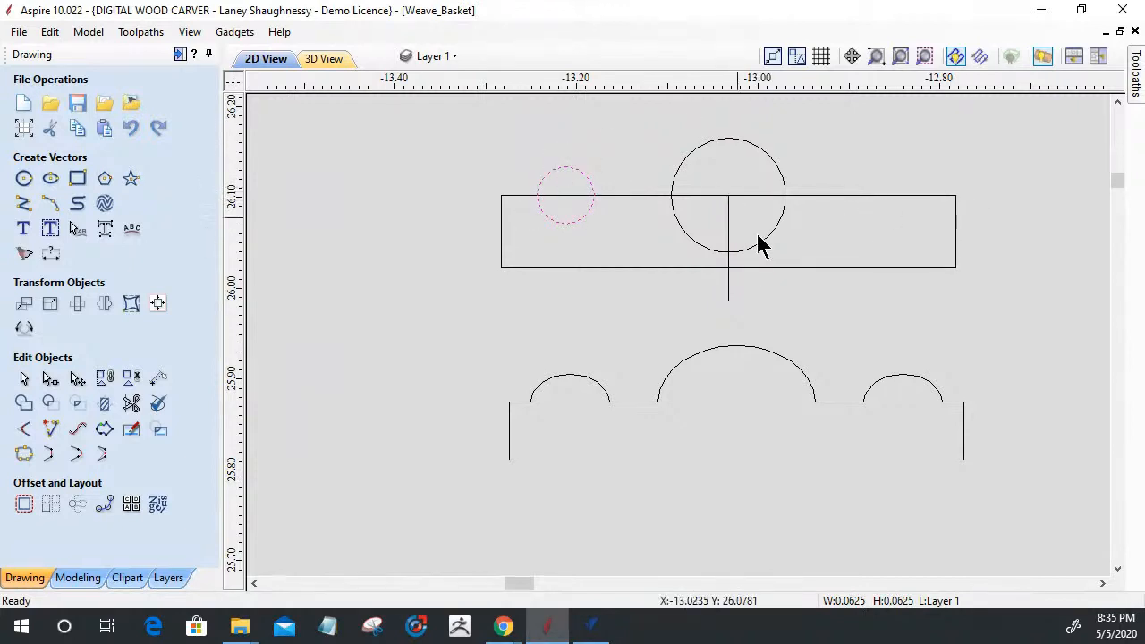
{"action": "left_click", "coordinate": [105, 305]}
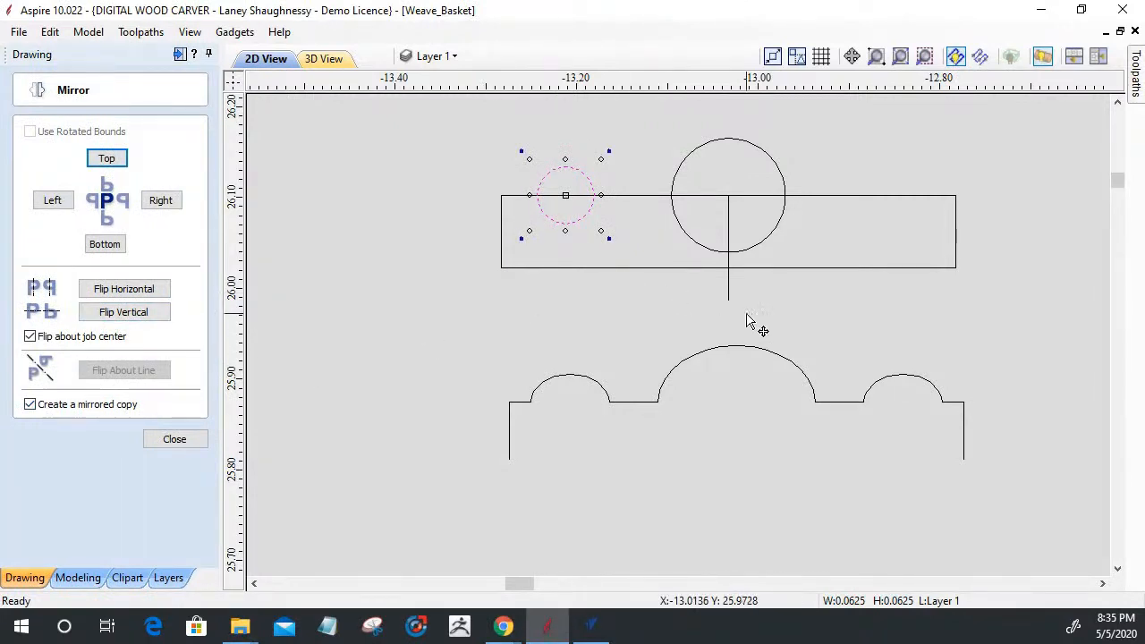
{"action": "left_click", "coordinate": [729, 291], "text": "shift"}
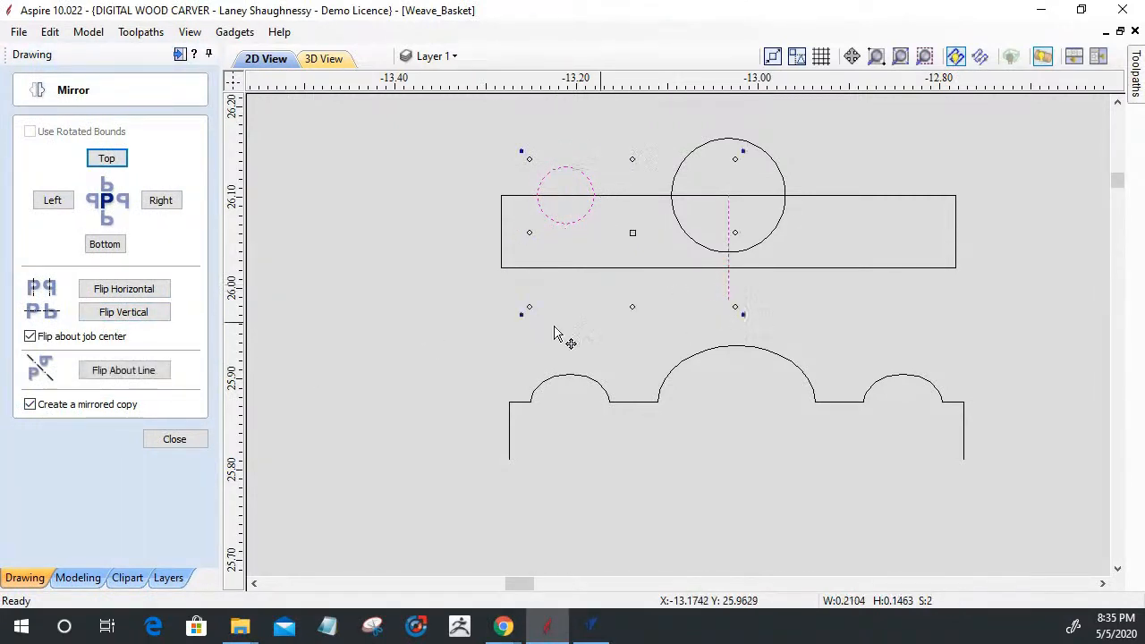
{"action": "left_click", "coordinate": [143, 379]}
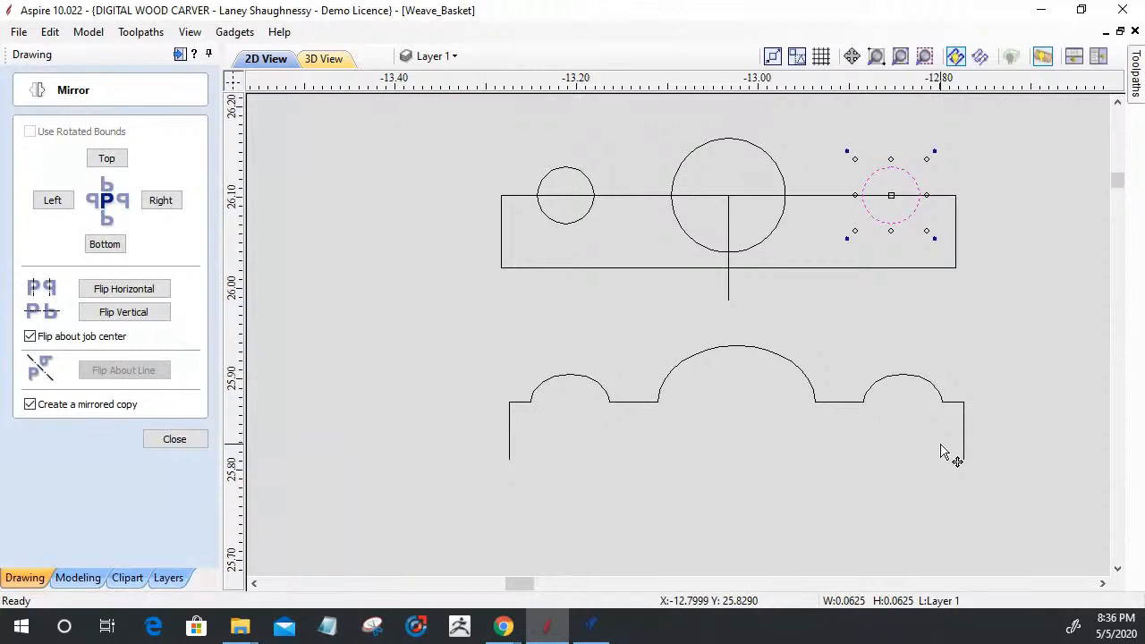
{"action": "left_click", "coordinate": [190, 442]}
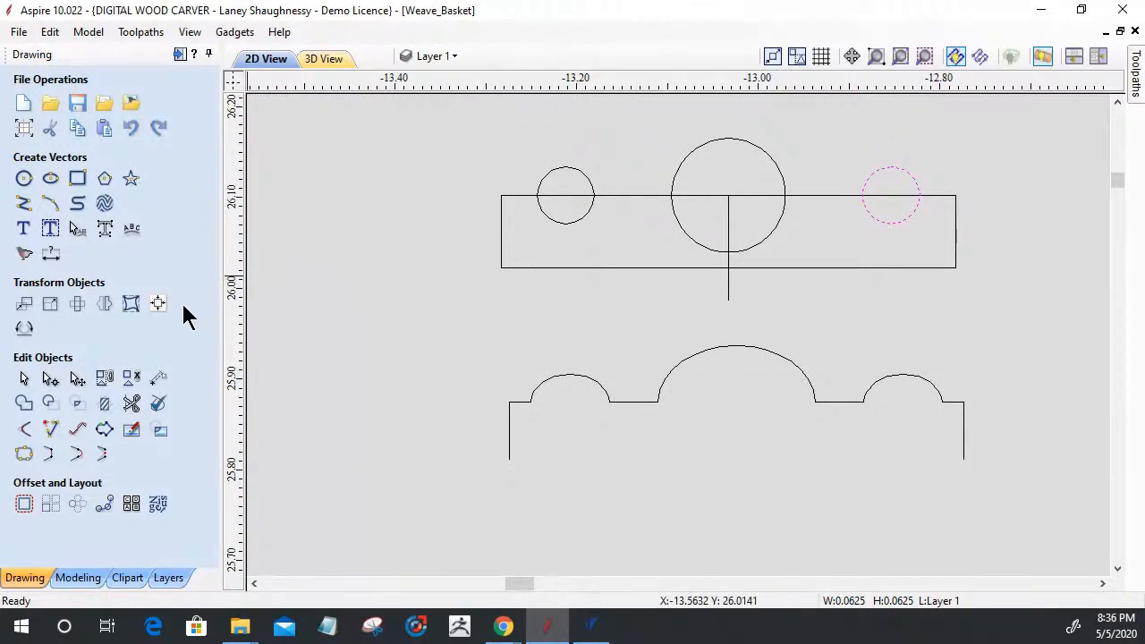
Step: Trim away the lower halves of the left small circle and the large circle, along with the vertical centre line
{"action": "left_click", "coordinate": [131, 403]}
{"action": "left_click", "coordinate": [578, 222]}
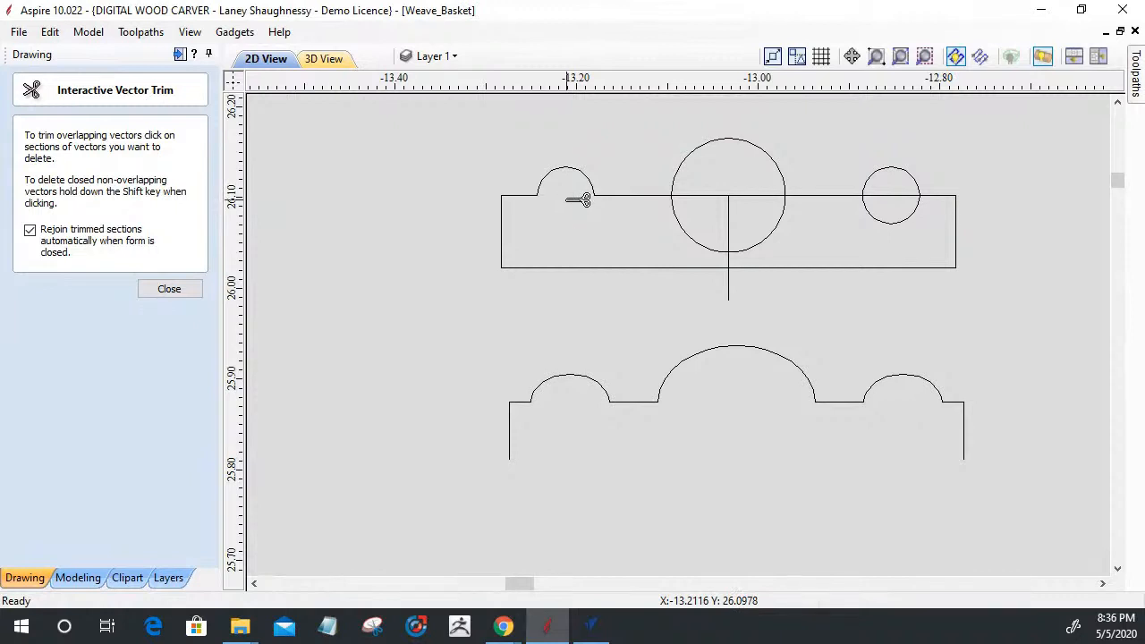
{"action": "left_click", "coordinate": [729, 292]}
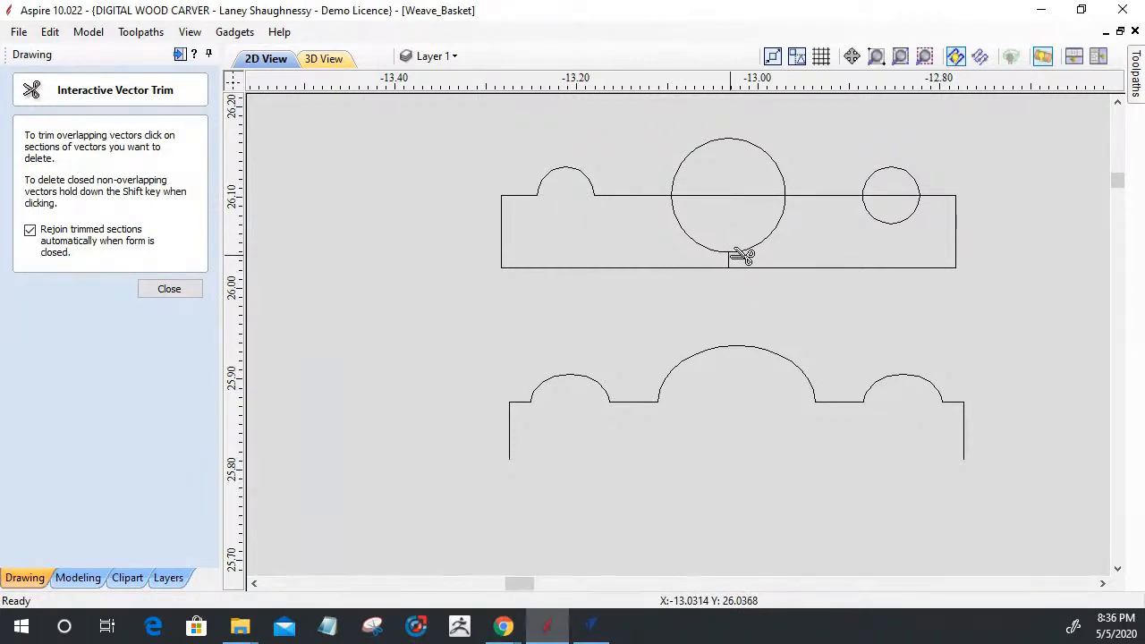
{"action": "left_click", "coordinate": [753, 251]}
{"action": "left_click", "coordinate": [729, 254]}
{"action": "scroll", "coordinate": [733, 254], "scroll_direction": "up", "scroll_amount": 4}
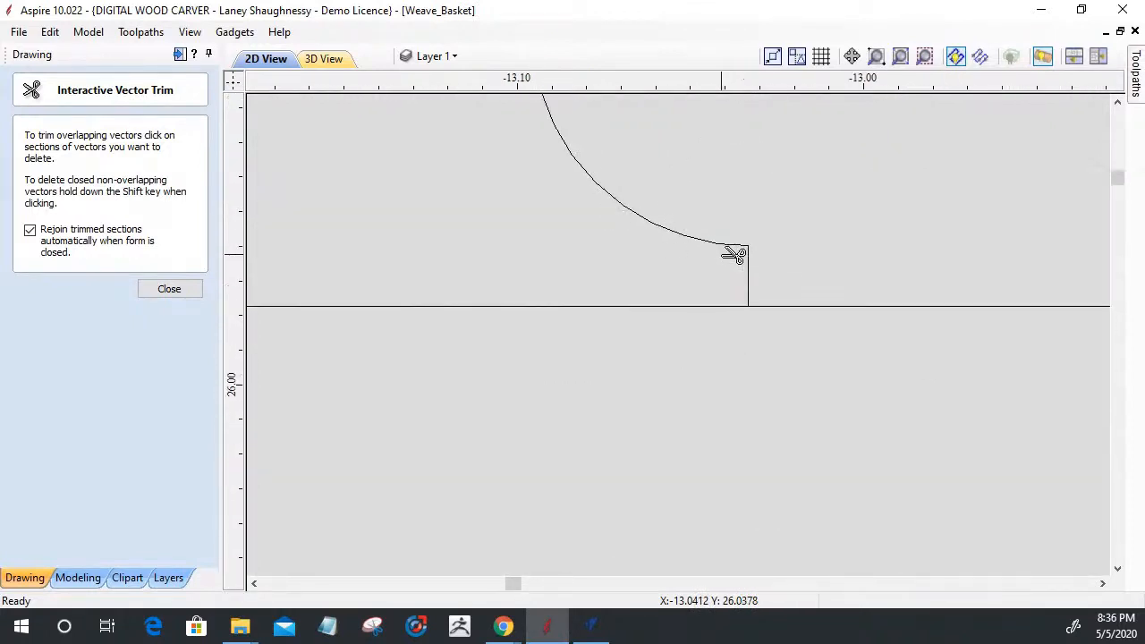
{"action": "left_click", "coordinate": [750, 265]}
{"action": "left_click", "coordinate": [737, 247]}
{"action": "scroll", "coordinate": [744, 273], "scroll_direction": "down", "scroll_amount": 4}
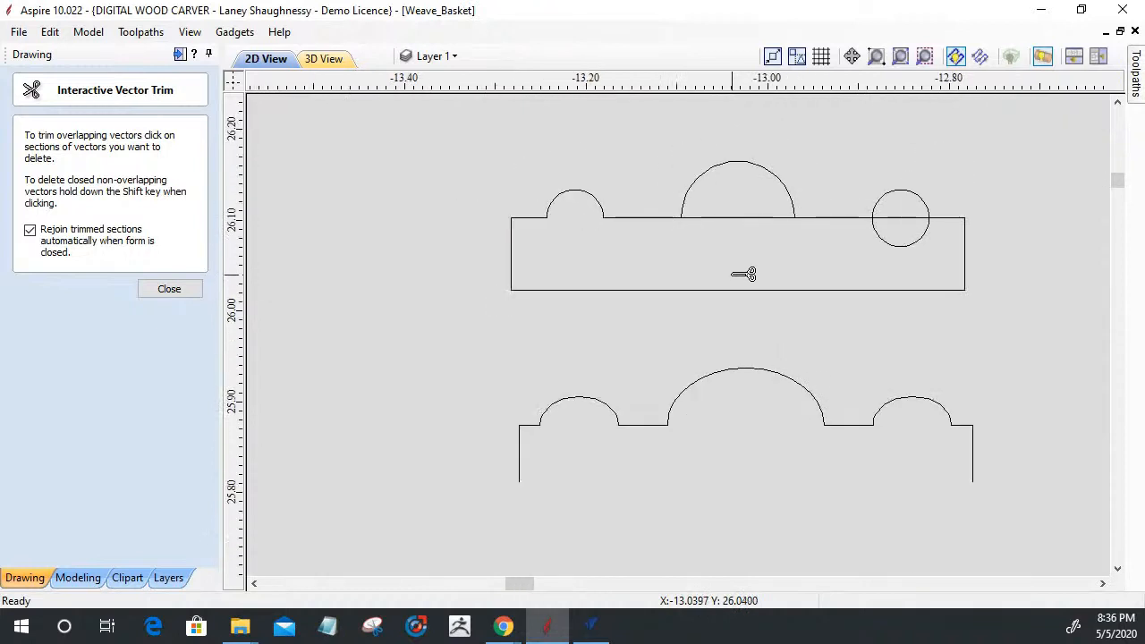
Step: Trim the right small circle's lower half and the edge segments remaining beneath the arcs, rejoining the outline into one profile
{"action": "left_click", "coordinate": [908, 245]}
{"action": "left_click", "coordinate": [909, 219]}
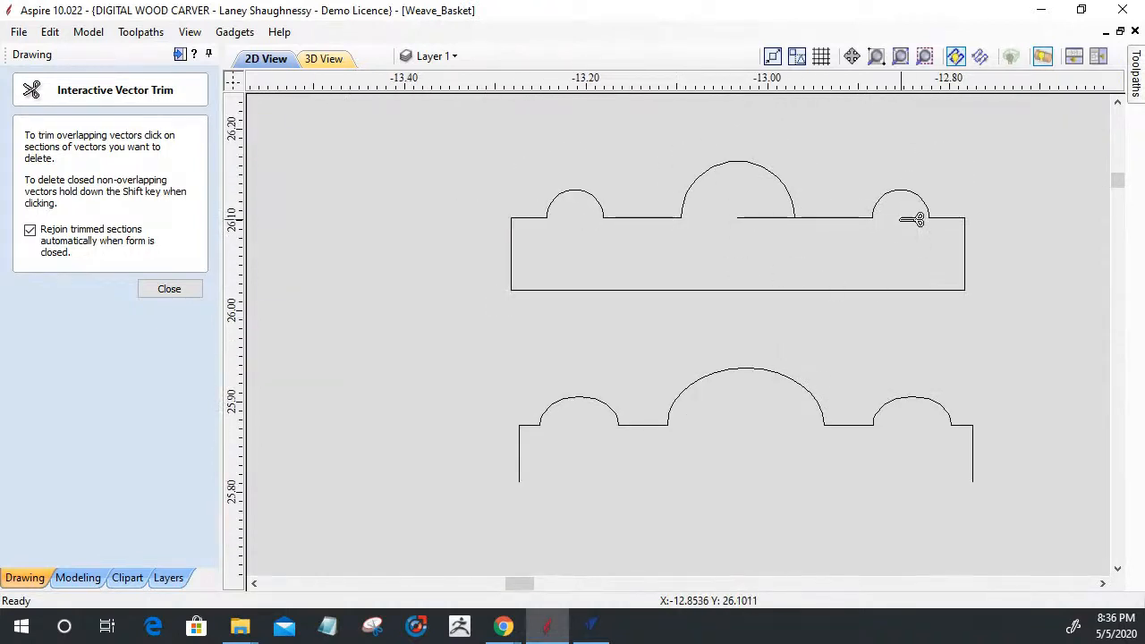
{"action": "left_click", "coordinate": [756, 219]}
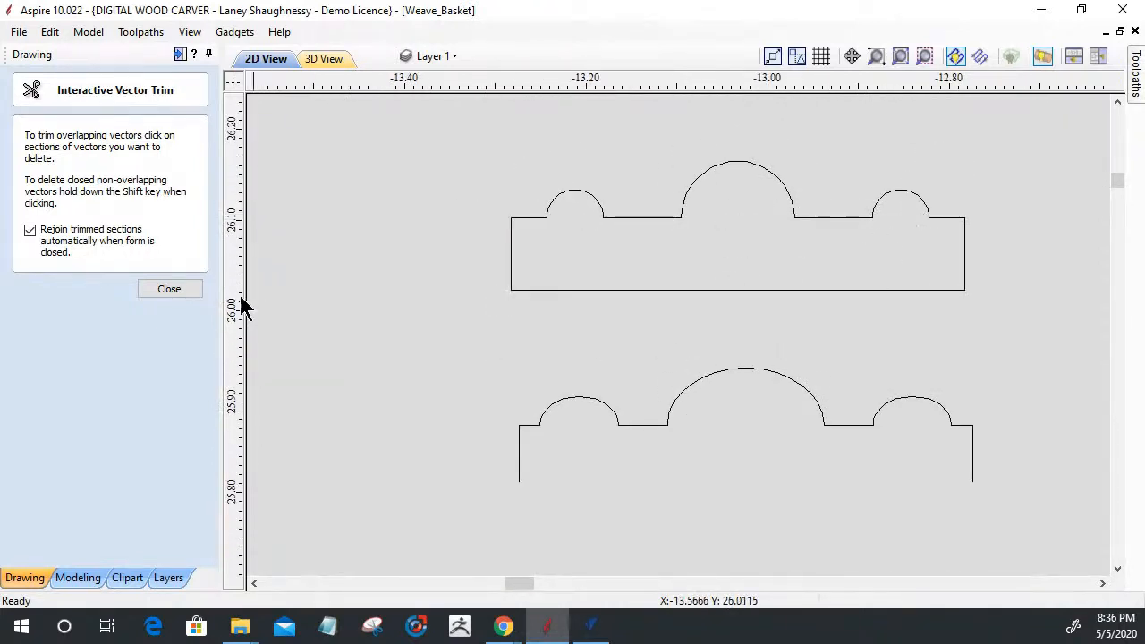
{"action": "left_click", "coordinate": [161, 290]}
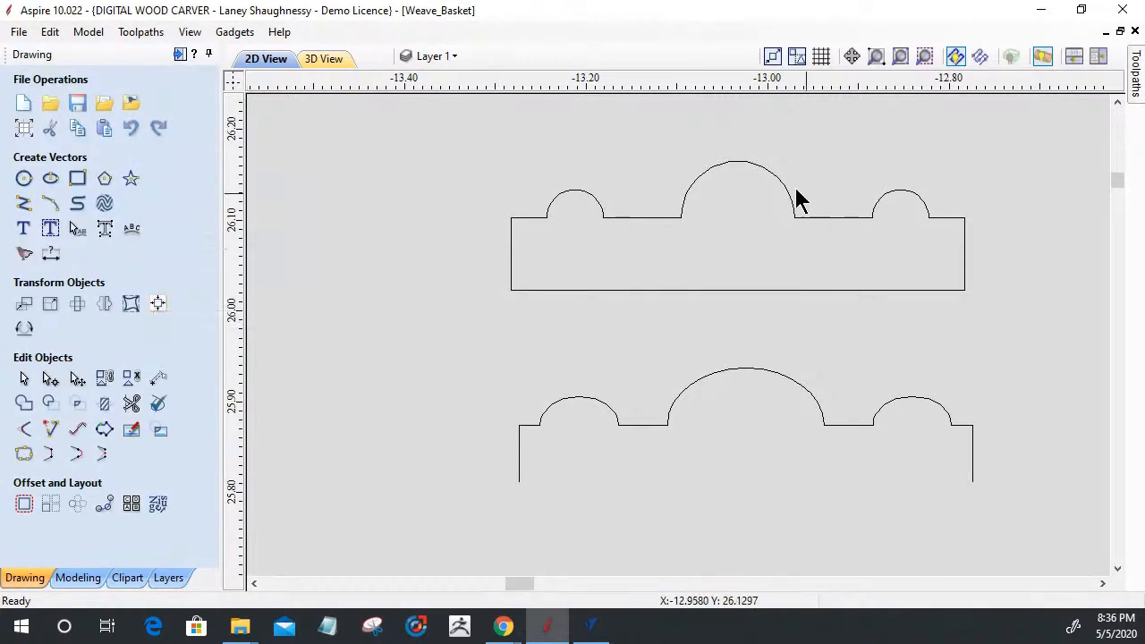
Step: Resize the new three-arc profile to a height of 0.125 inches with width and height unlinked, keeping the 0.5-inch width
{"action": "left_click", "coordinate": [738, 166]}
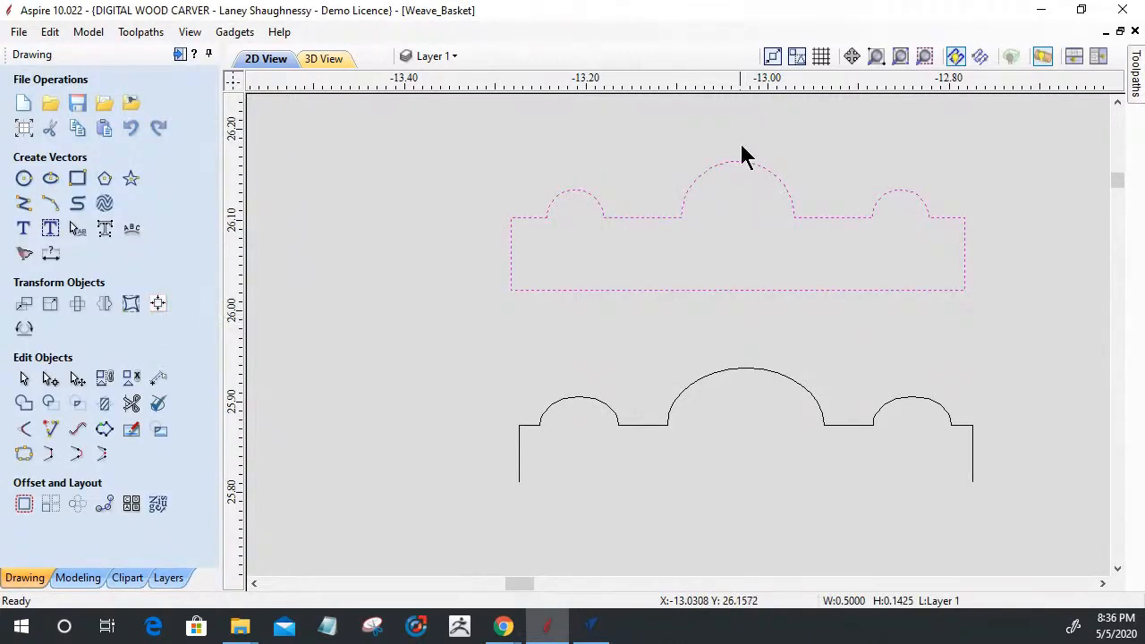
{"action": "scroll", "coordinate": [759, 291], "scroll_direction": "up", "scroll_amount": 1}
{"action": "scroll", "coordinate": [778, 268], "scroll_direction": "down", "scroll_amount": 1}
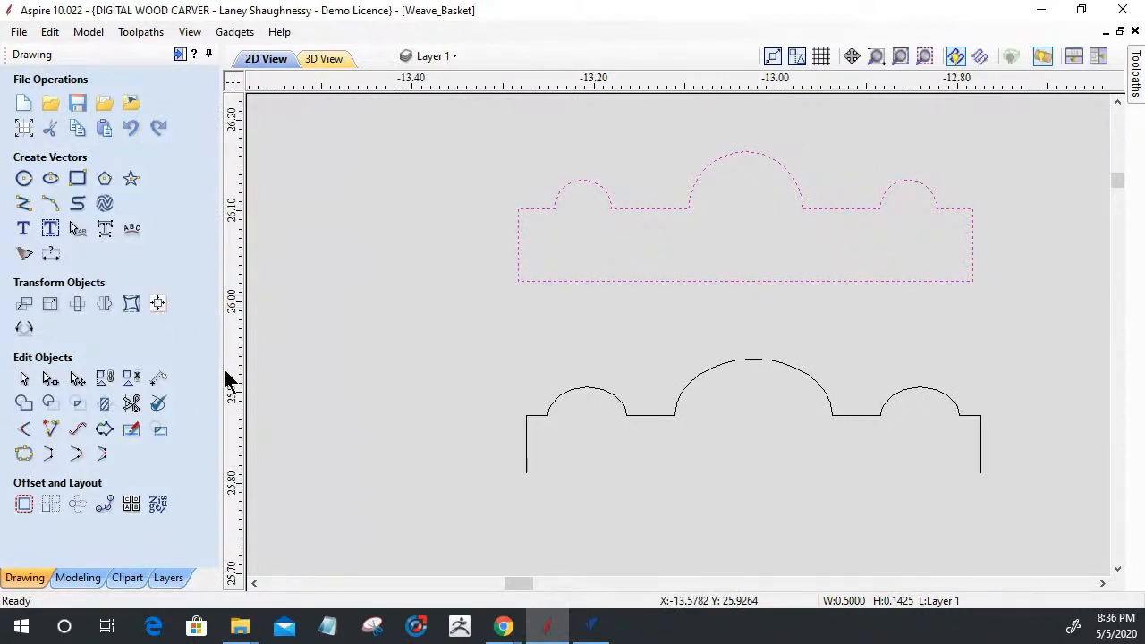
{"action": "left_click", "coordinate": [50, 307]}
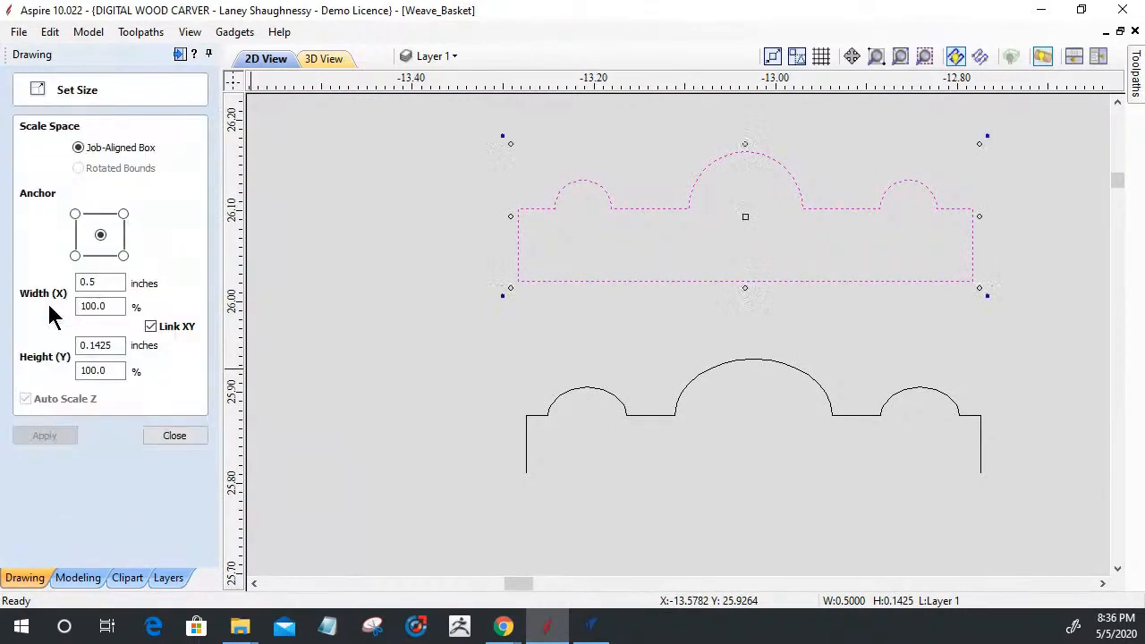
{"action": "left_click", "coordinate": [100, 282]}
{"action": "left_click", "coordinate": [151, 328]}
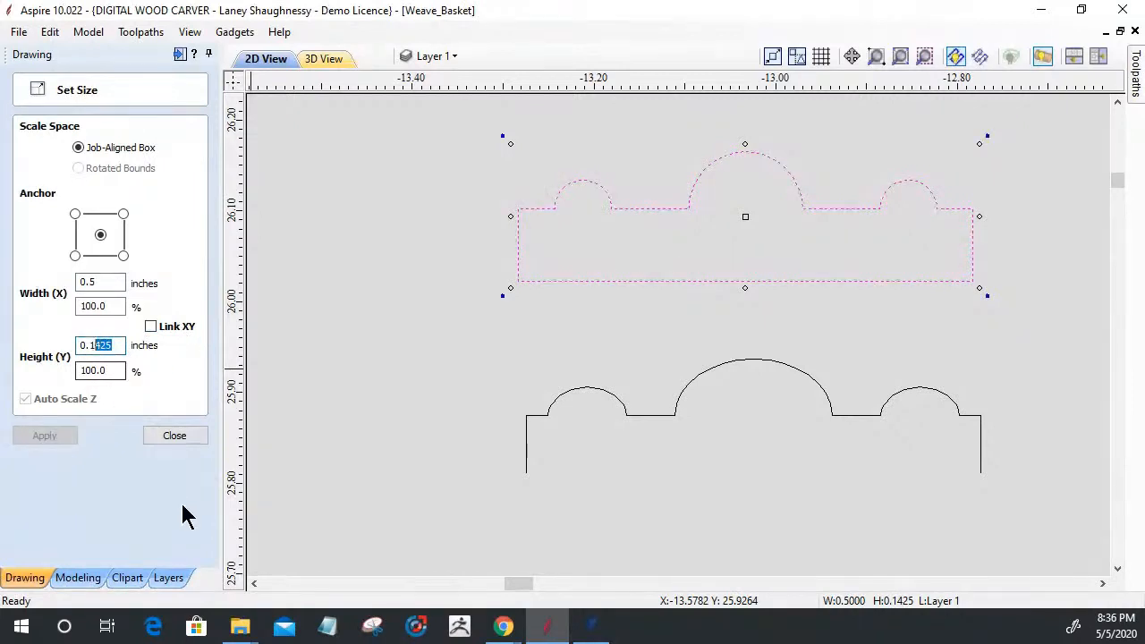
{"action": "type", "text": "2"}
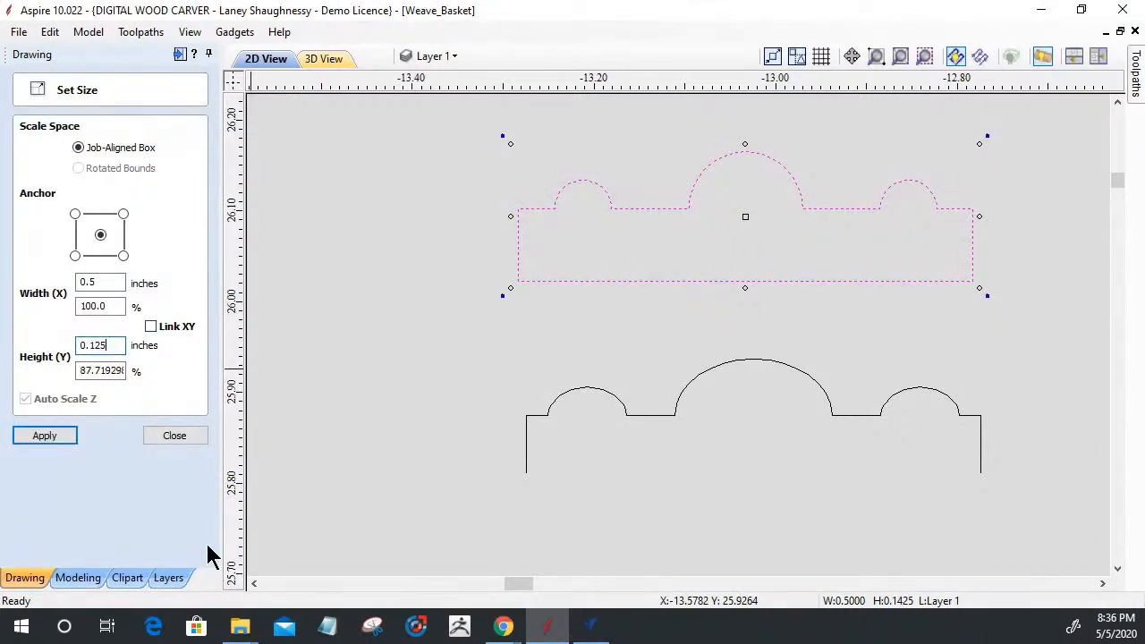
{"action": "left_click", "coordinate": [51, 436]}
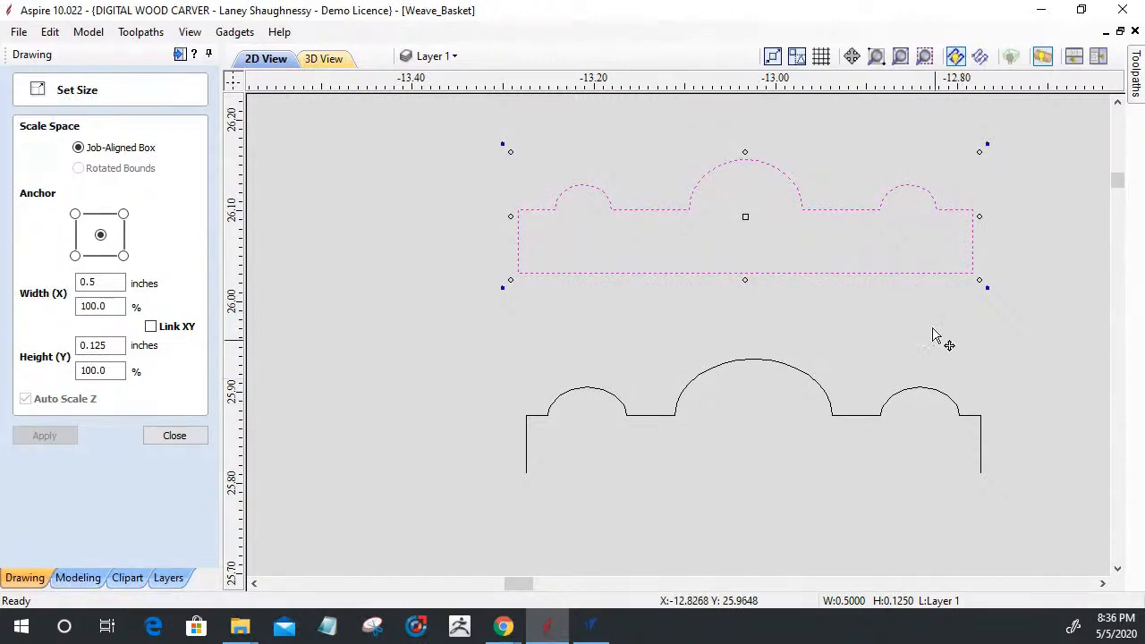
Step: Flatten the upper closed three-arc profile to a height of about 0.09 inches, keeping its bottom edge and width fixed
{"action": "scroll", "coordinate": [769, 236], "scroll_direction": "down", "scroll_amount": 1}
{"action": "left_click", "coordinate": [766, 235]}
{"action": "scroll", "coordinate": [748, 205], "scroll_direction": "up", "scroll_amount": 4}
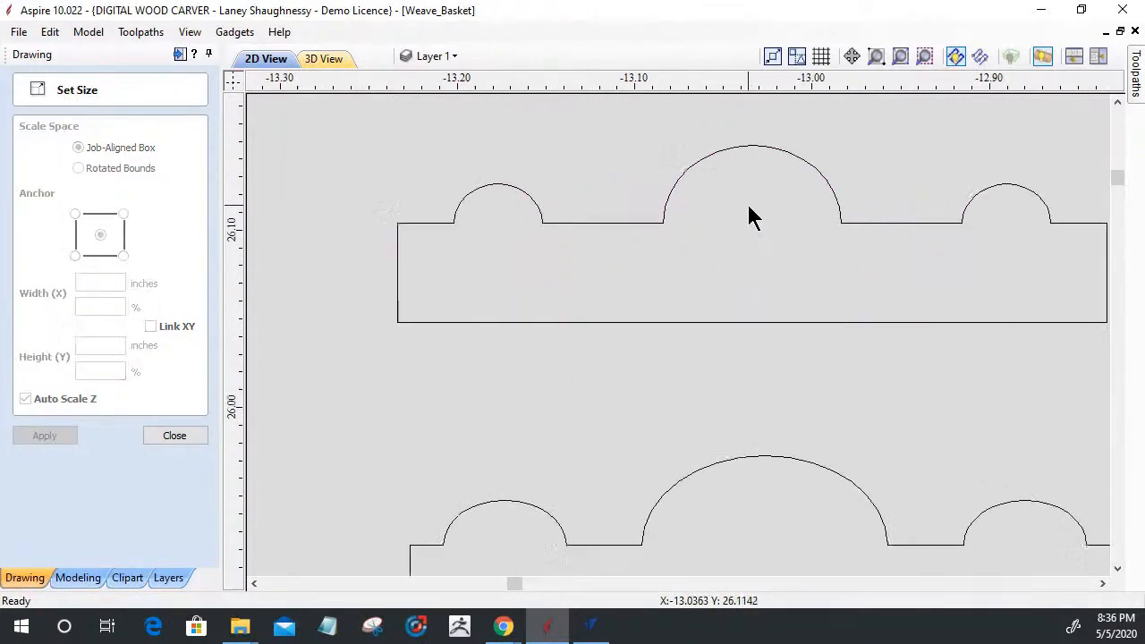
{"action": "scroll", "coordinate": [749, 206], "scroll_direction": "down", "scroll_amount": 2}
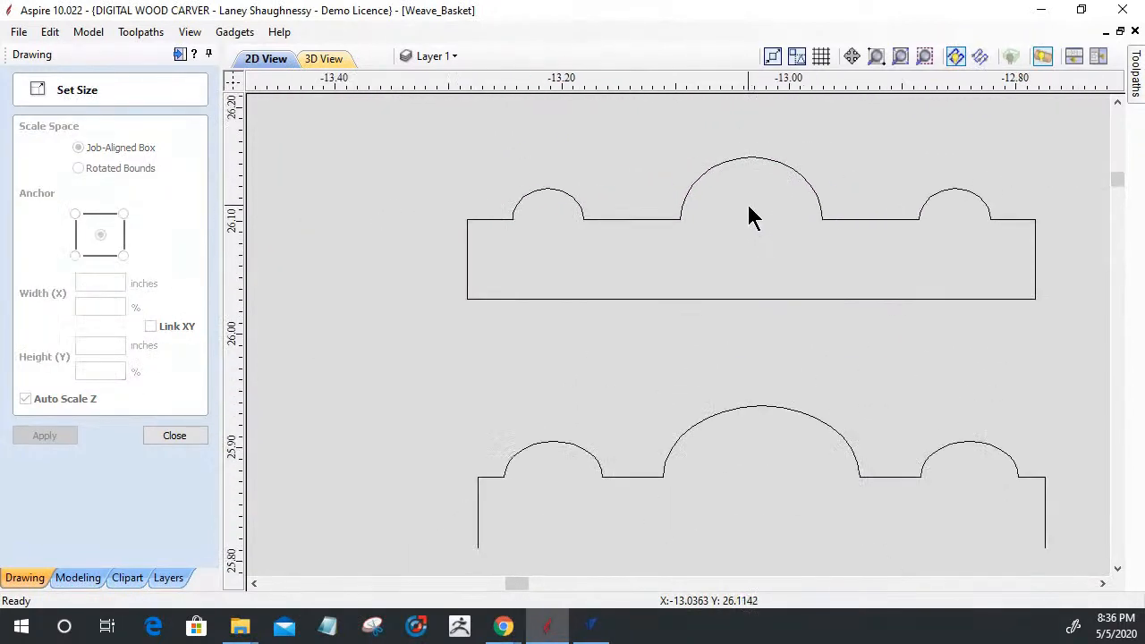
{"action": "left_click", "coordinate": [750, 300]}
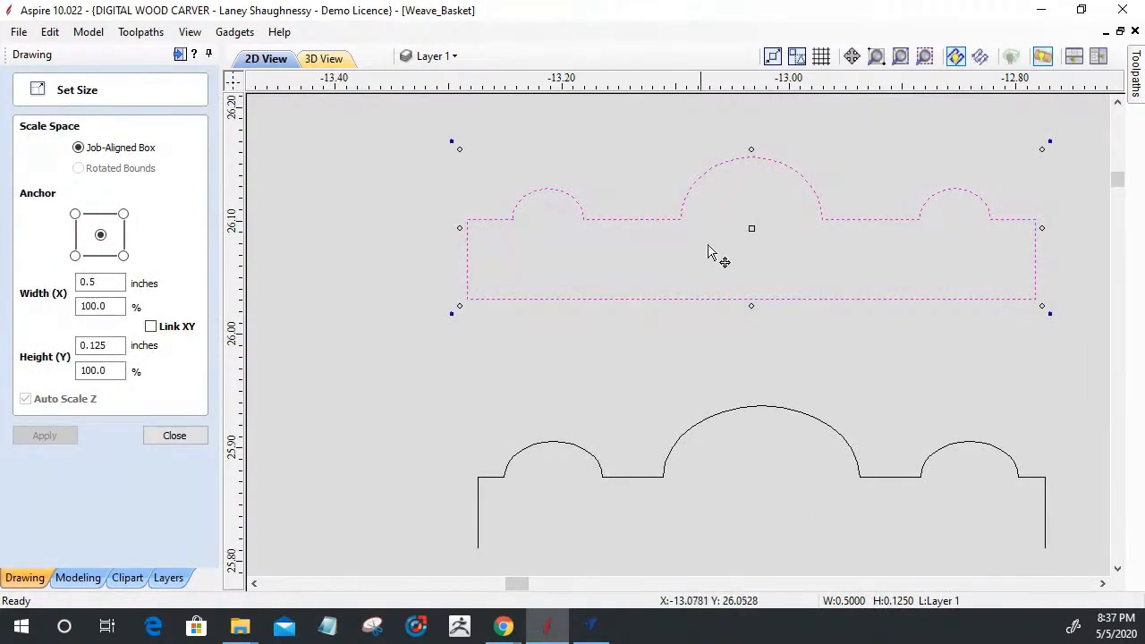
{"action": "left_click_drag", "start_coordinate": [754, 155], "coordinate": [753, 230]}
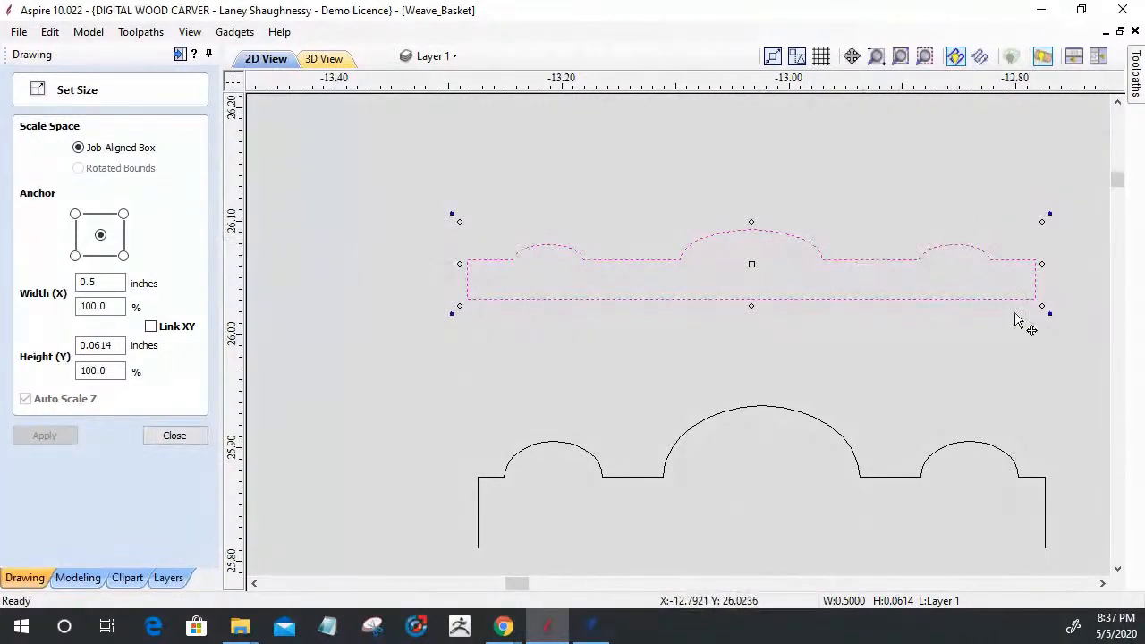
{"action": "key", "text": "ctrl+z"}
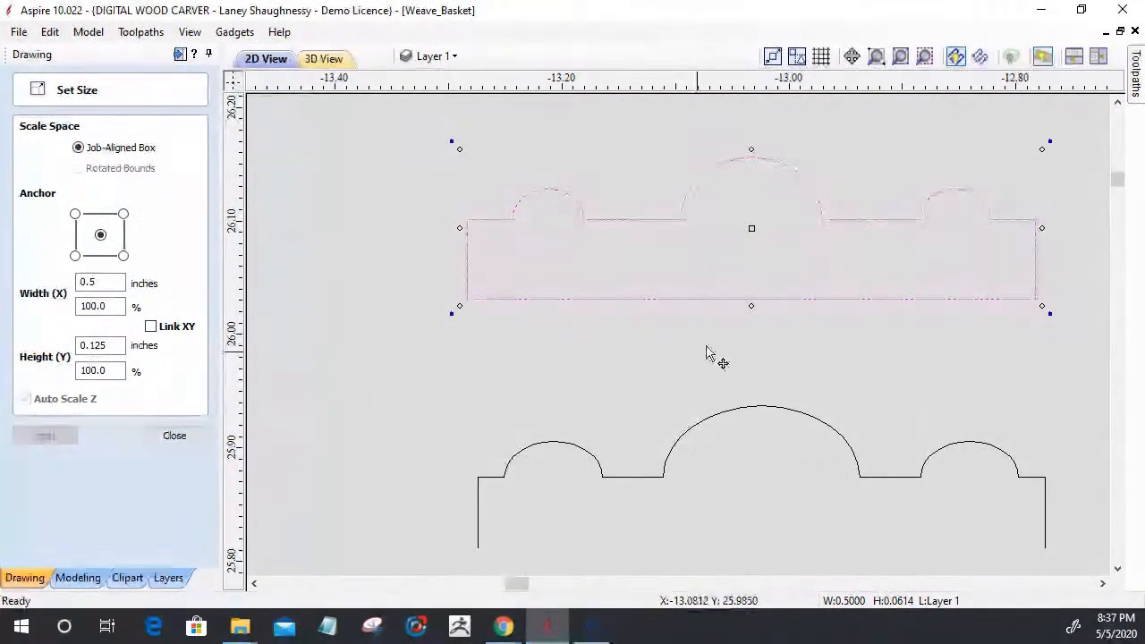
{"action": "left_click_drag", "start_coordinate": [753, 149], "coordinate": [752, 188]}
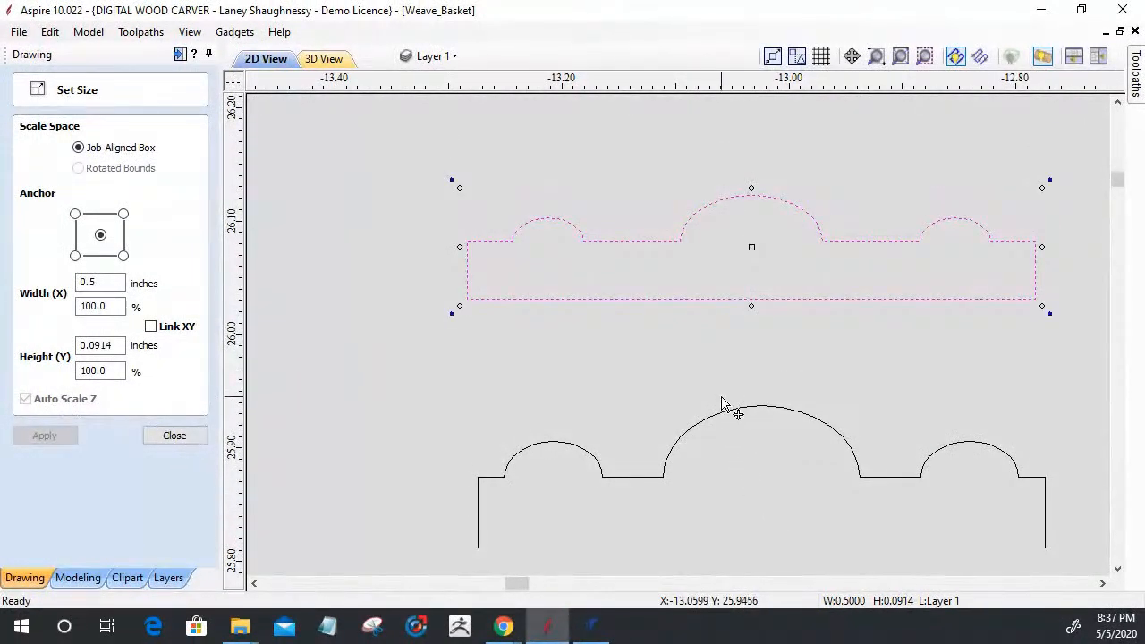
{"action": "left_click", "coordinate": [170, 438]}
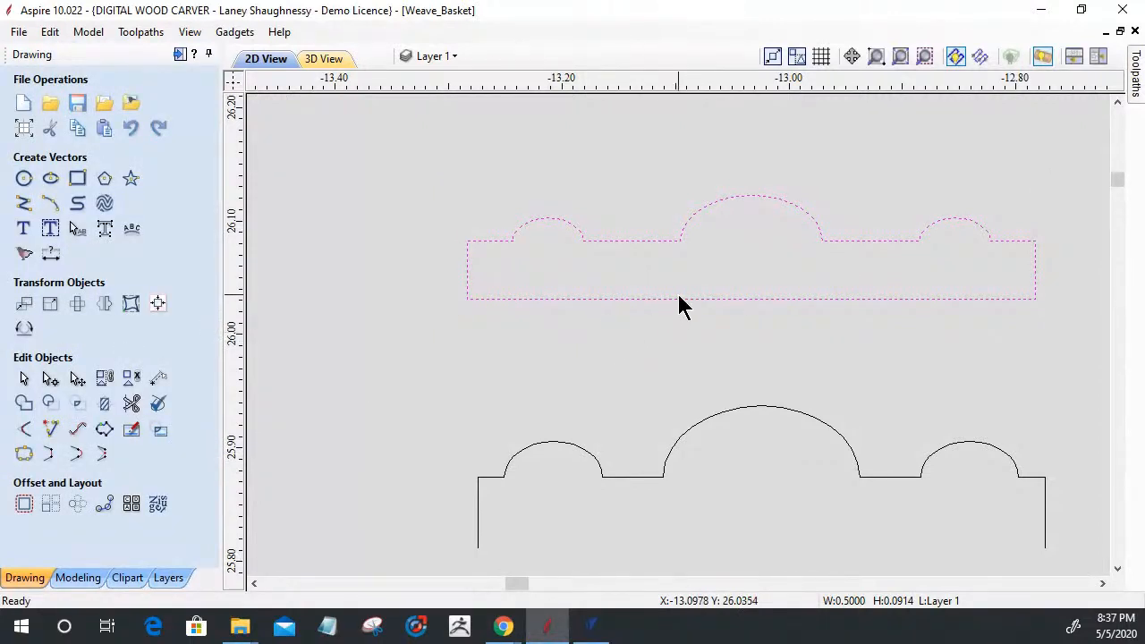
Step: Delete the bottom span of the flattened three-arc profile in node editing so that the outline is open underneath
{"action": "left_click", "coordinate": [51, 379]}
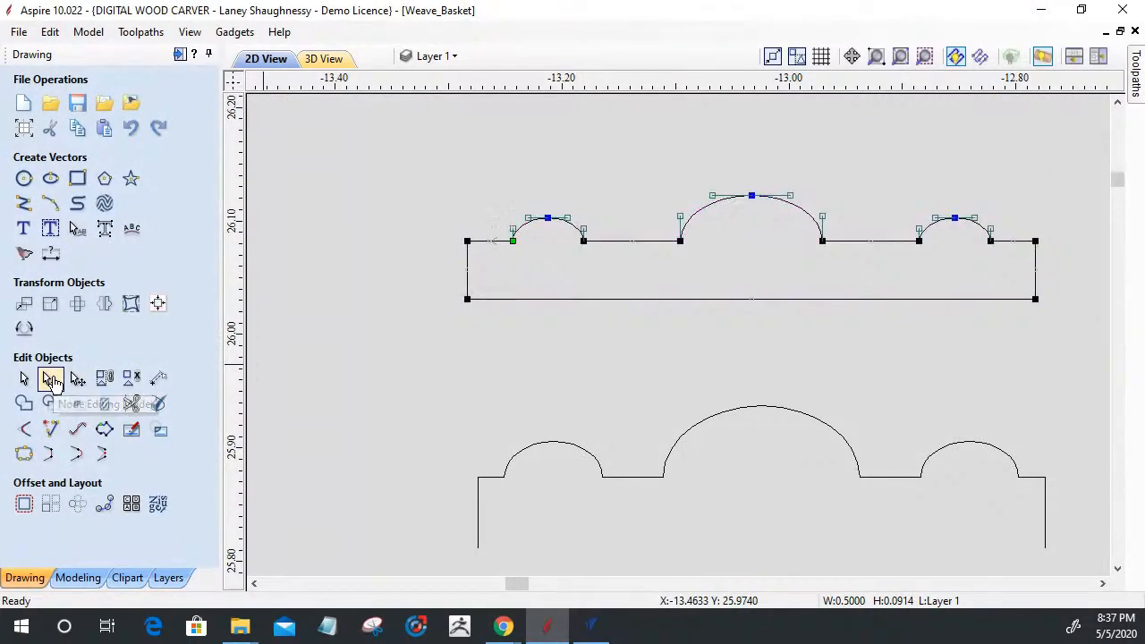
{"action": "right_click", "coordinate": [605, 300]}
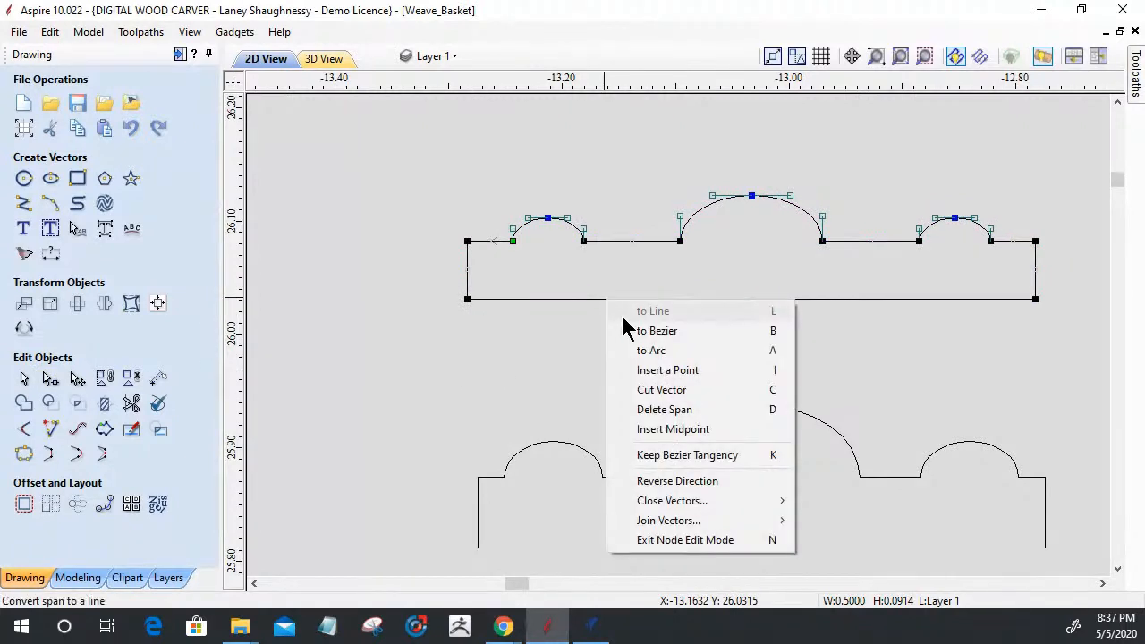
{"action": "left_click", "coordinate": [640, 412]}
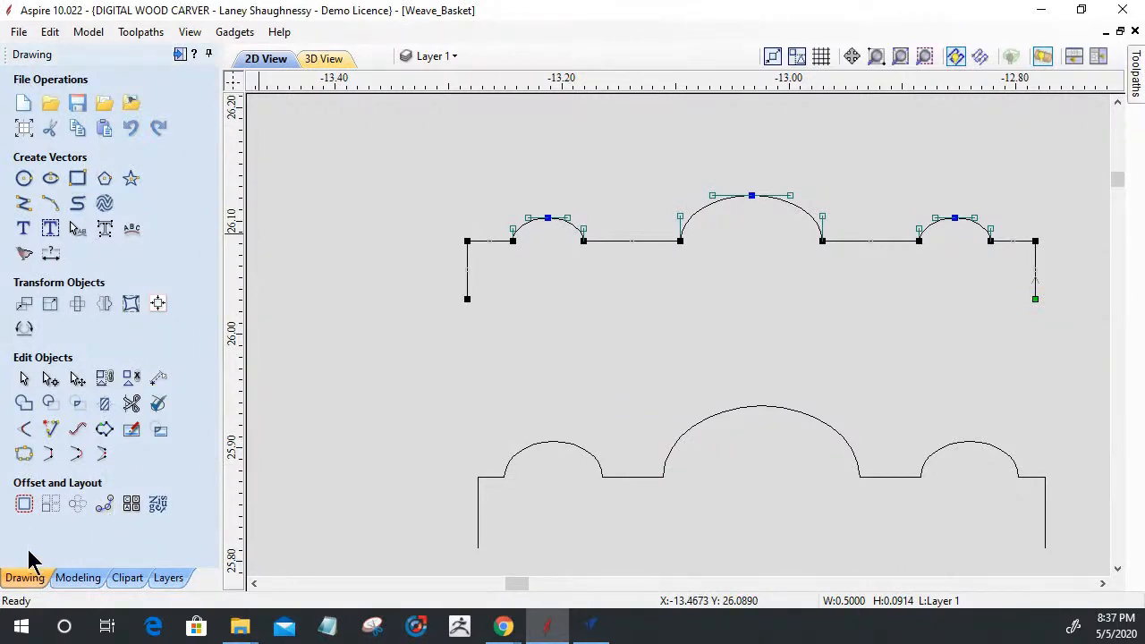
{"action": "left_click", "coordinate": [24, 379]}
Step: Place a horizontal guide at the large arc's peak and create a parallel guide offset -0.125 inches relative to it
{"action": "left_click_drag", "start_coordinate": [748, 89], "coordinate": [755, 194]}
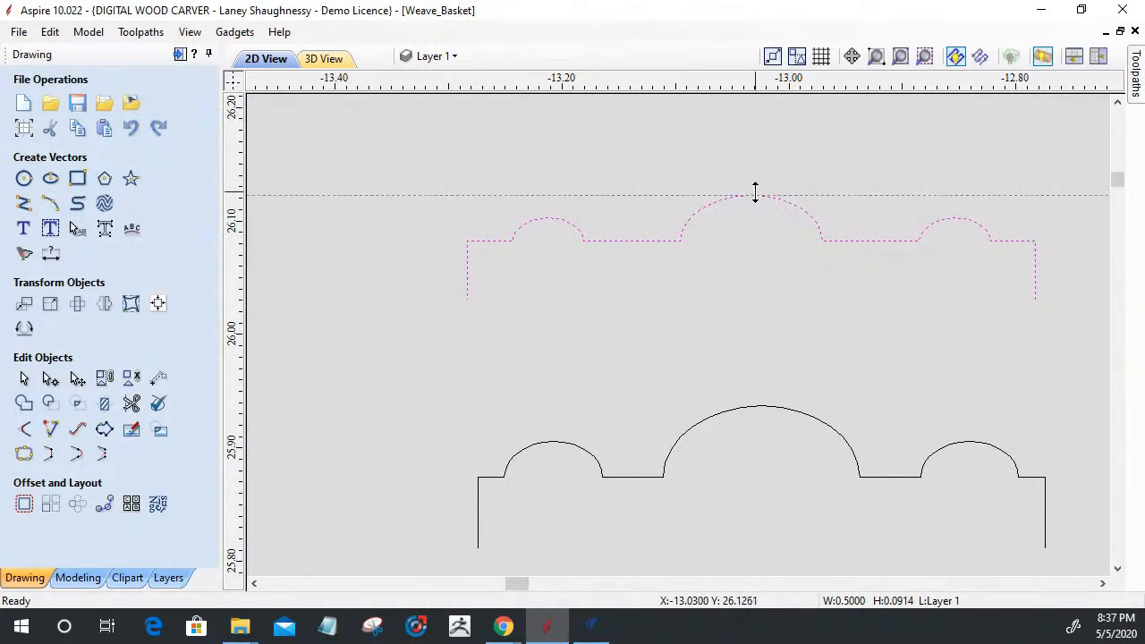
{"action": "double_click", "coordinate": [626, 195]}
{"action": "left_click", "coordinate": [465, 365]}
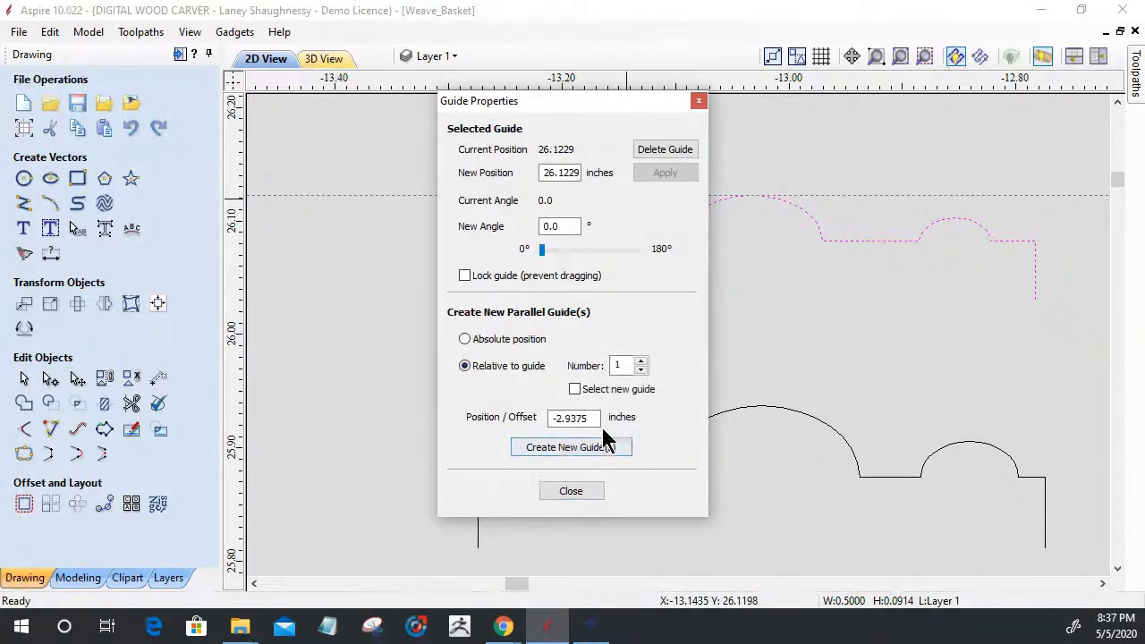
{"action": "double_click", "coordinate": [573, 418]}
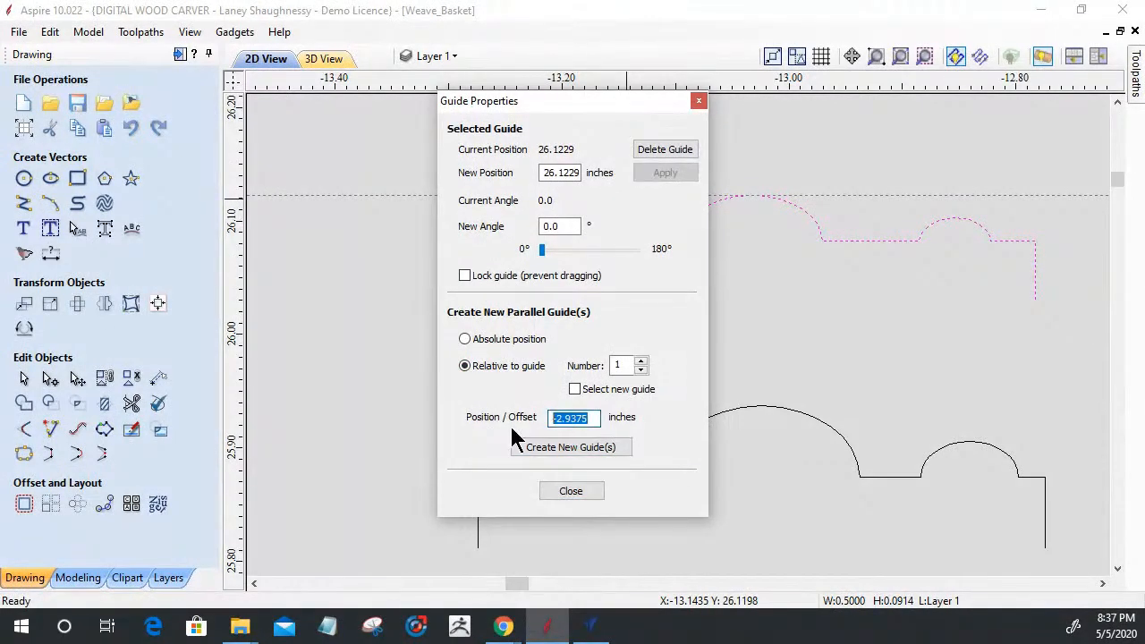
{"action": "type", "text": "-.125"}
{"action": "left_click", "coordinate": [559, 449]}
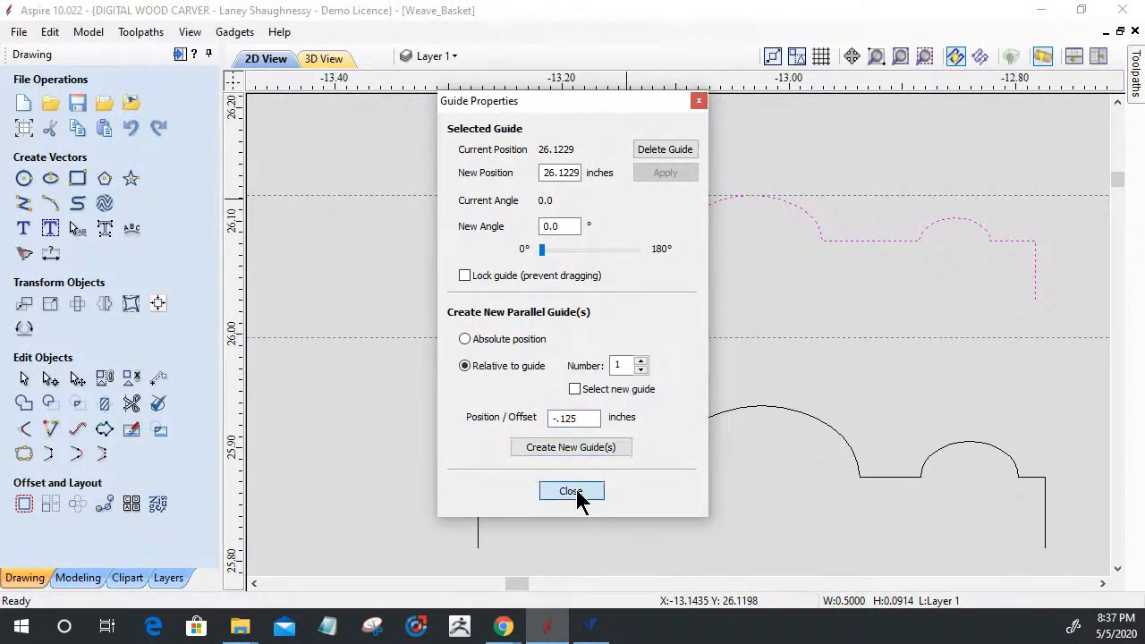
{"action": "left_click", "coordinate": [571, 491]}
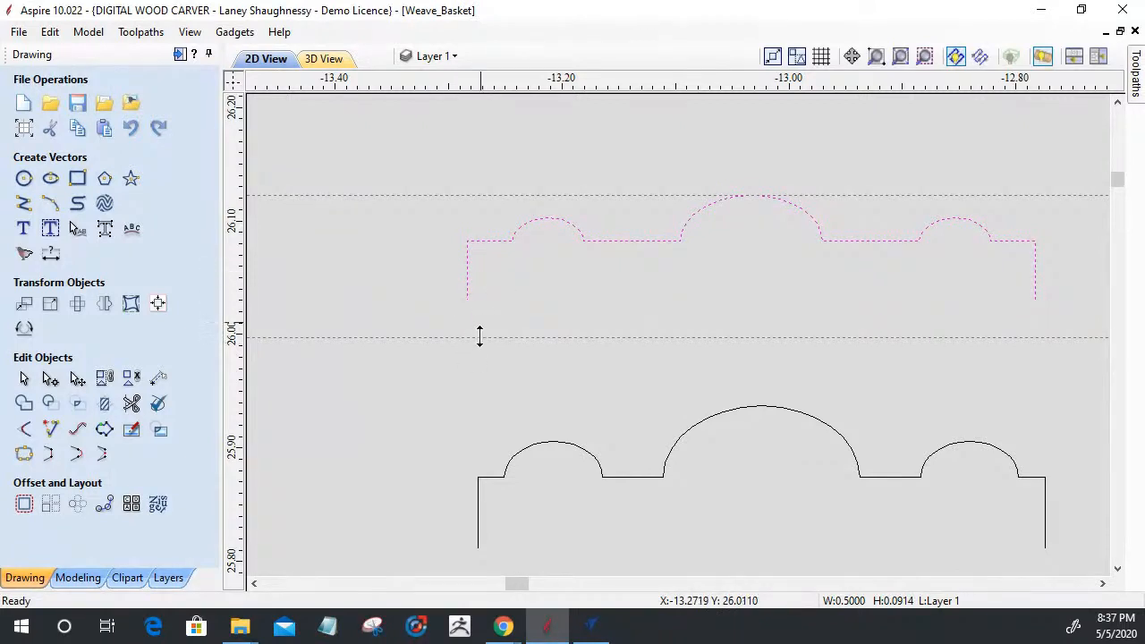
Step: Draw a horizontal line along the lower guide, running slightly past both sides of the open profile
{"action": "left_click", "coordinate": [23, 204]}
{"action": "left_click", "coordinate": [449, 337]}
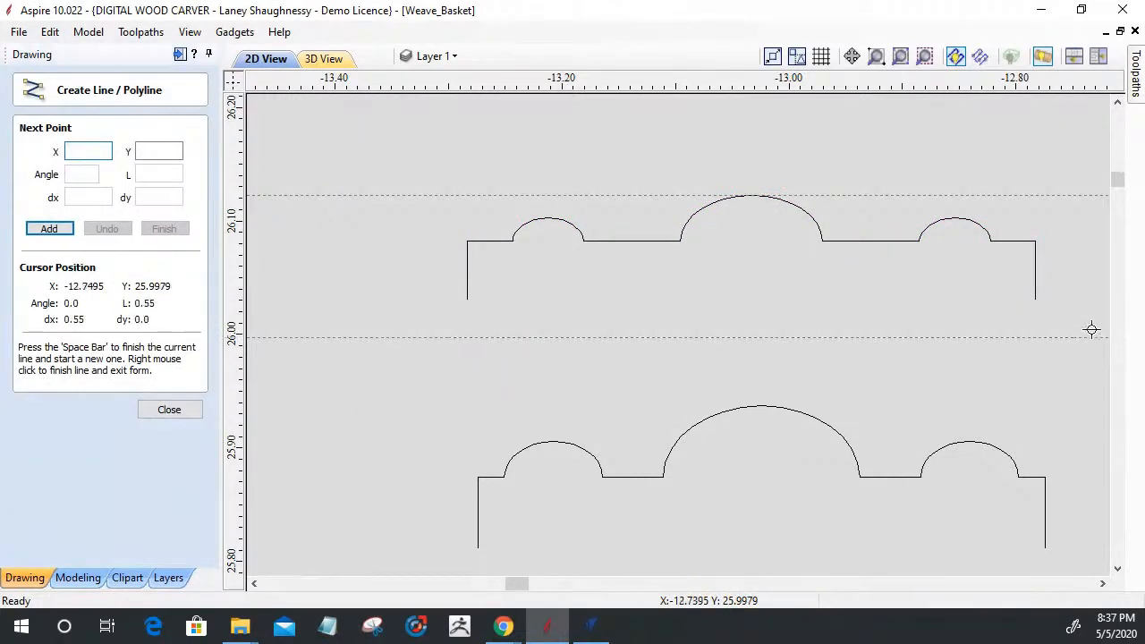
{"action": "left_click", "coordinate": [1054, 333]}
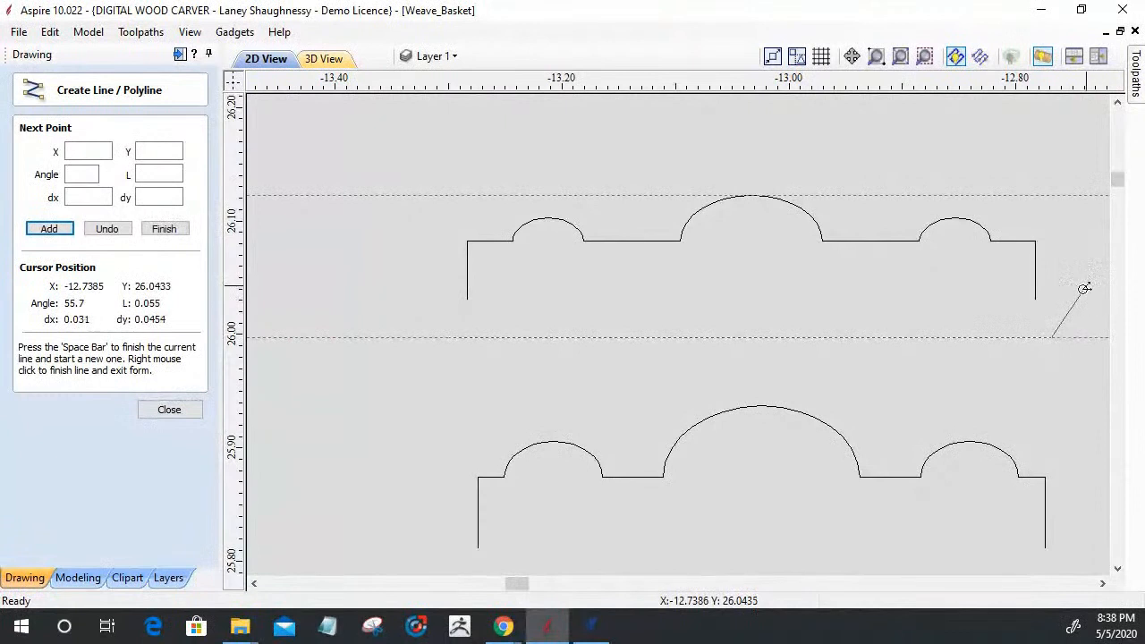
{"action": "key", "text": "space"}
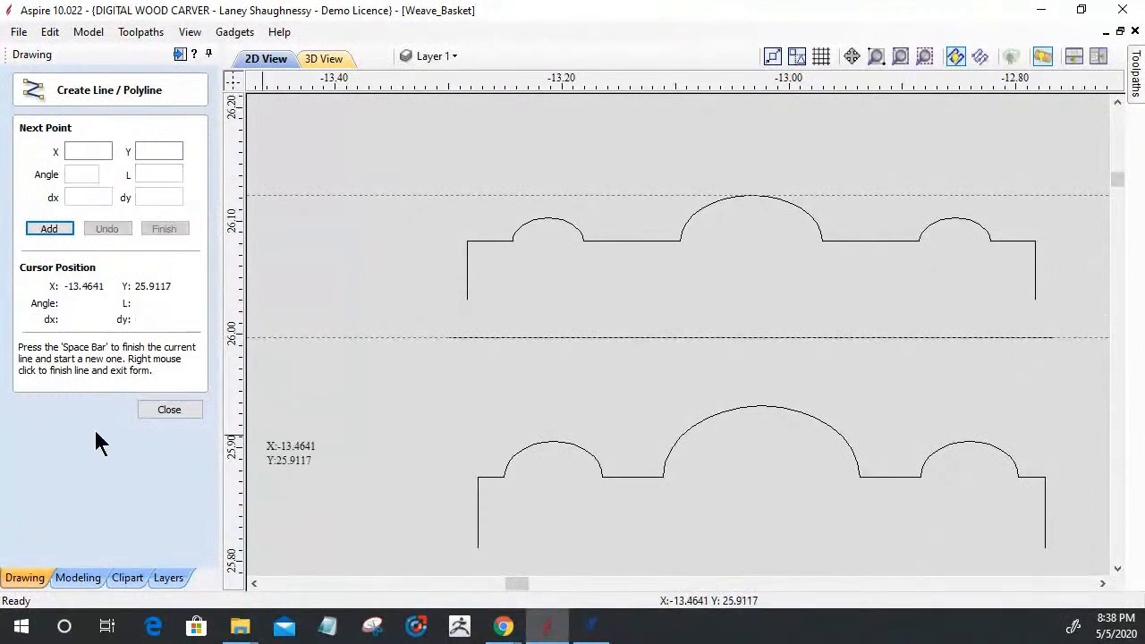
{"action": "left_click", "coordinate": [153, 410]}
Step: Extend both side legs of the open profile down to meet the horizontal line
{"action": "left_click", "coordinate": [51, 433]}
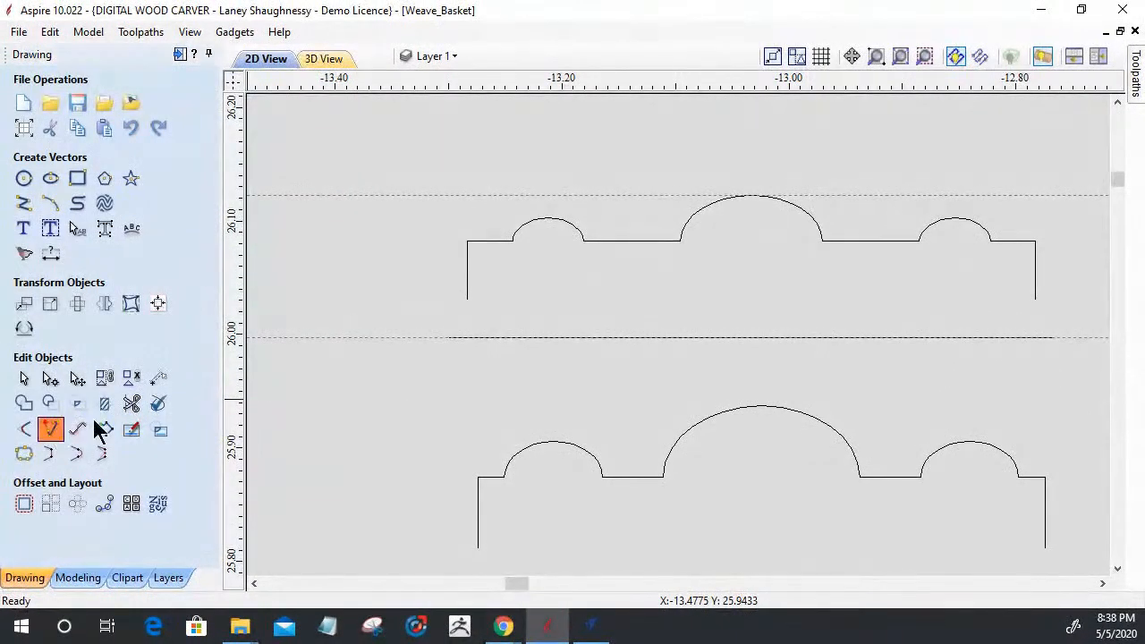
{"action": "left_click", "coordinate": [467, 295]}
{"action": "left_click", "coordinate": [468, 339]}
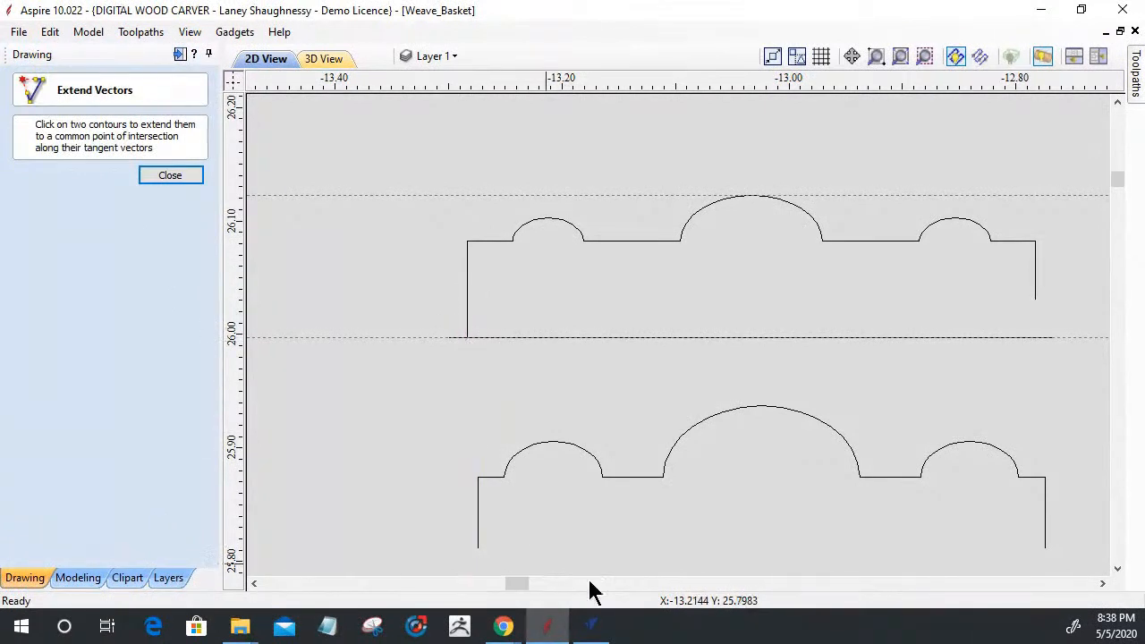
{"action": "left_click", "coordinate": [1035, 338]}
{"action": "key", "text": "Escape"}
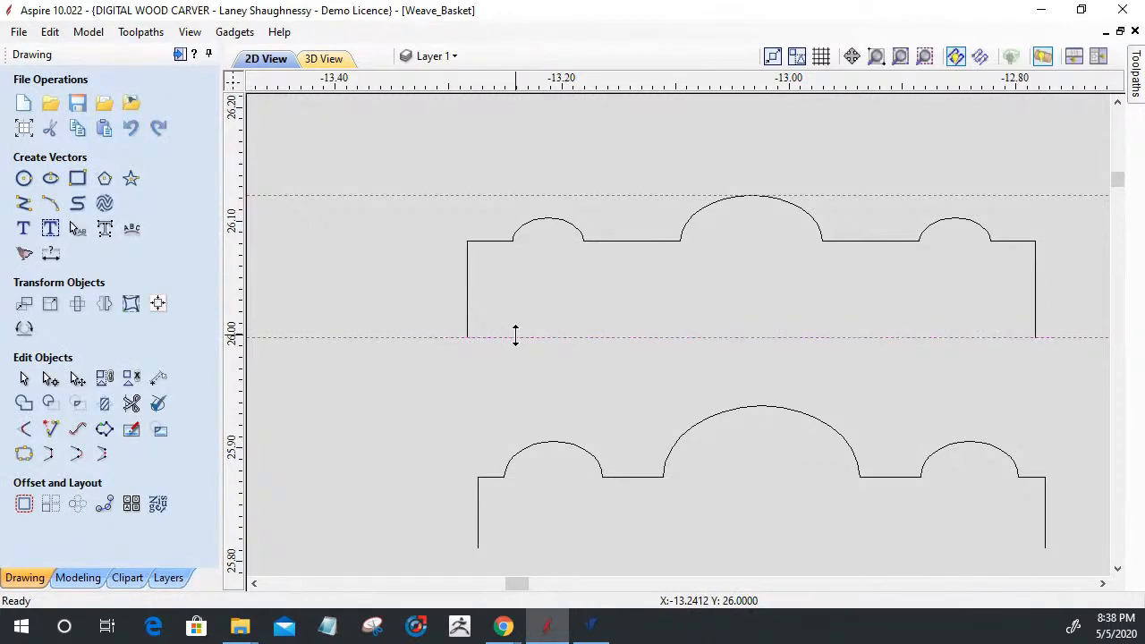
Step: Delete the upper three-arc profile and clear away the construction line and all horizontal guides
{"action": "left_click_drag", "start_coordinate": [522, 338], "coordinate": [495, 83]}
{"action": "left_click", "coordinate": [852, 242]}
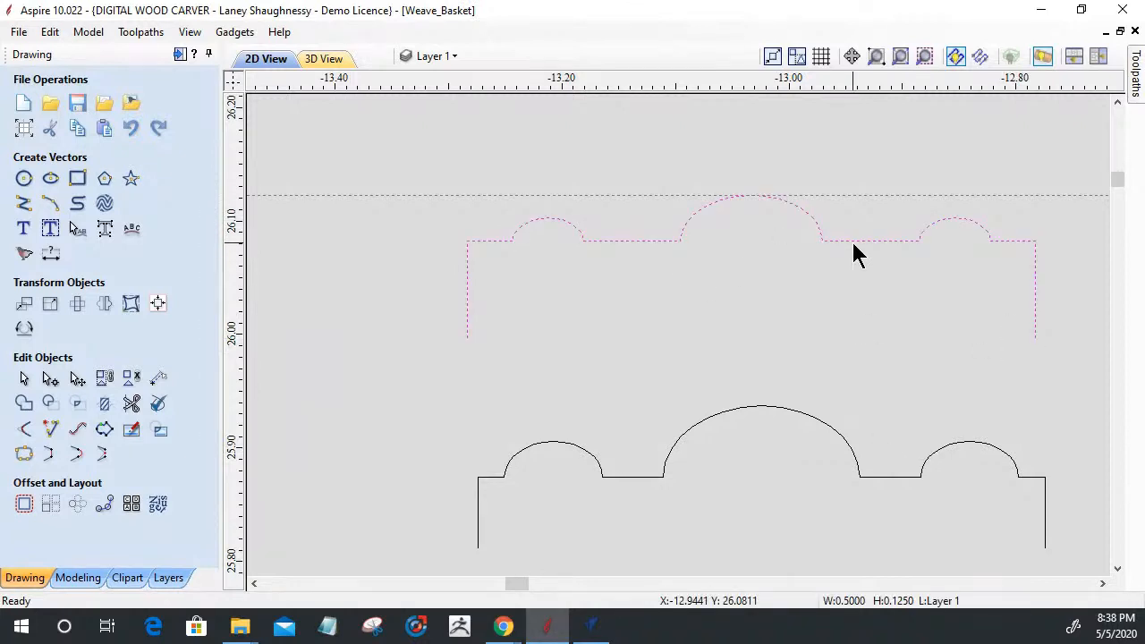
{"action": "key", "text": "Delete"}
{"action": "scroll", "coordinate": [749, 235], "scroll_direction": "down", "scroll_amount": 3}
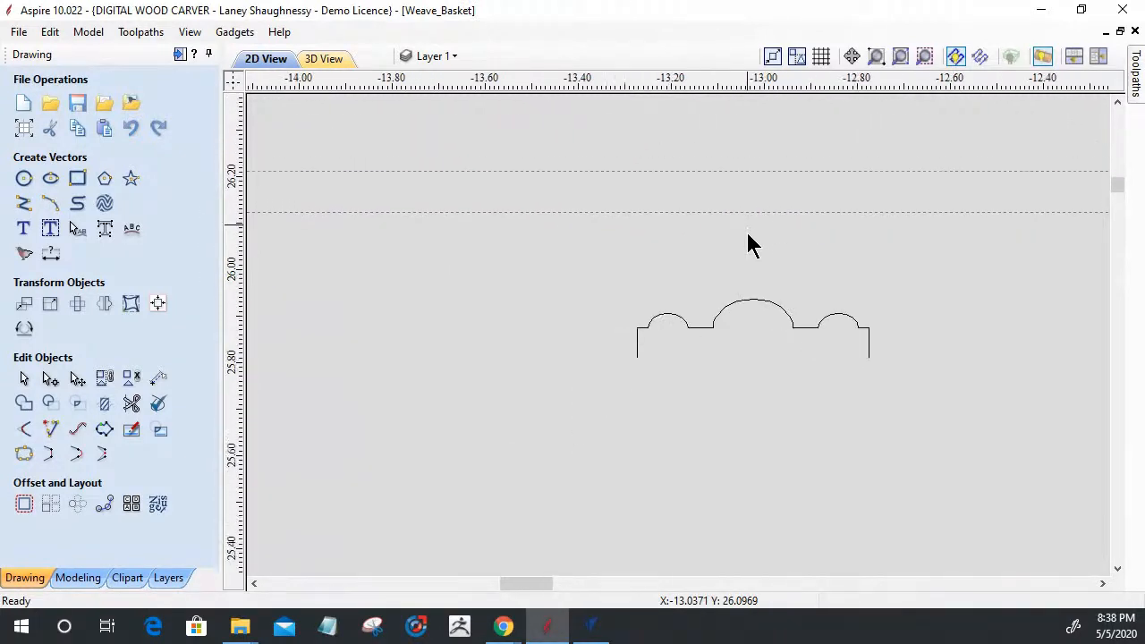
{"action": "left_click_drag", "start_coordinate": [743, 171], "coordinate": [747, 7]}
{"action": "left_click_drag", "start_coordinate": [802, 216], "coordinate": [784, 52]}
Step: Move the remaining three-arc profile down to the top end of the weave sample's right vertical strip
{"action": "scroll", "coordinate": [773, 313], "scroll_direction": "down", "scroll_amount": 10}
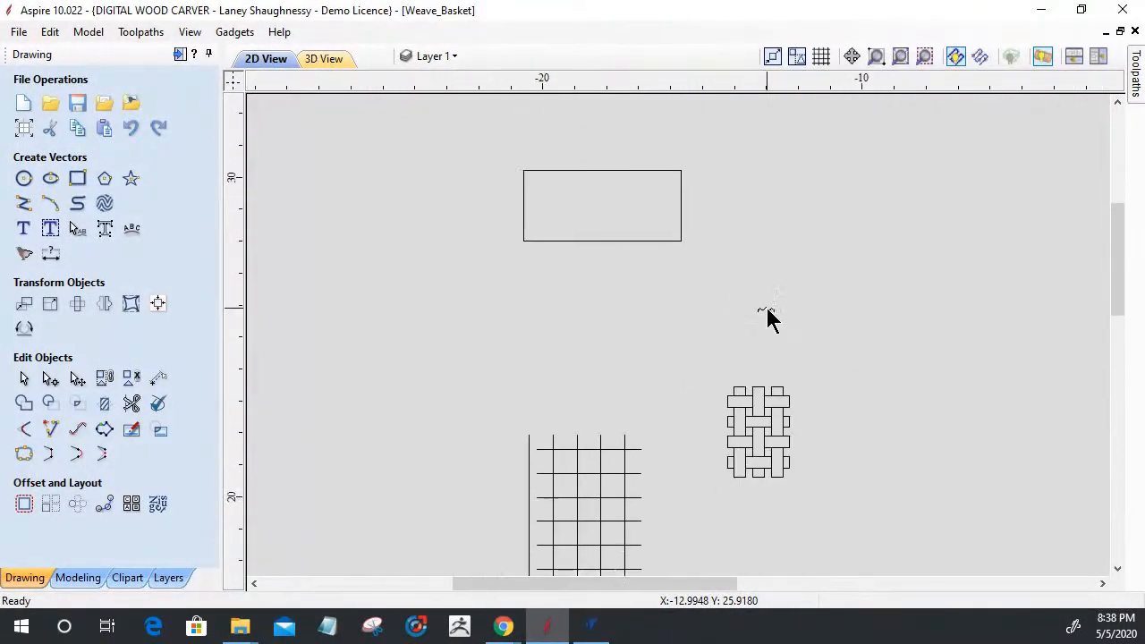
{"action": "scroll", "coordinate": [756, 353], "scroll_direction": "up", "scroll_amount": 3}
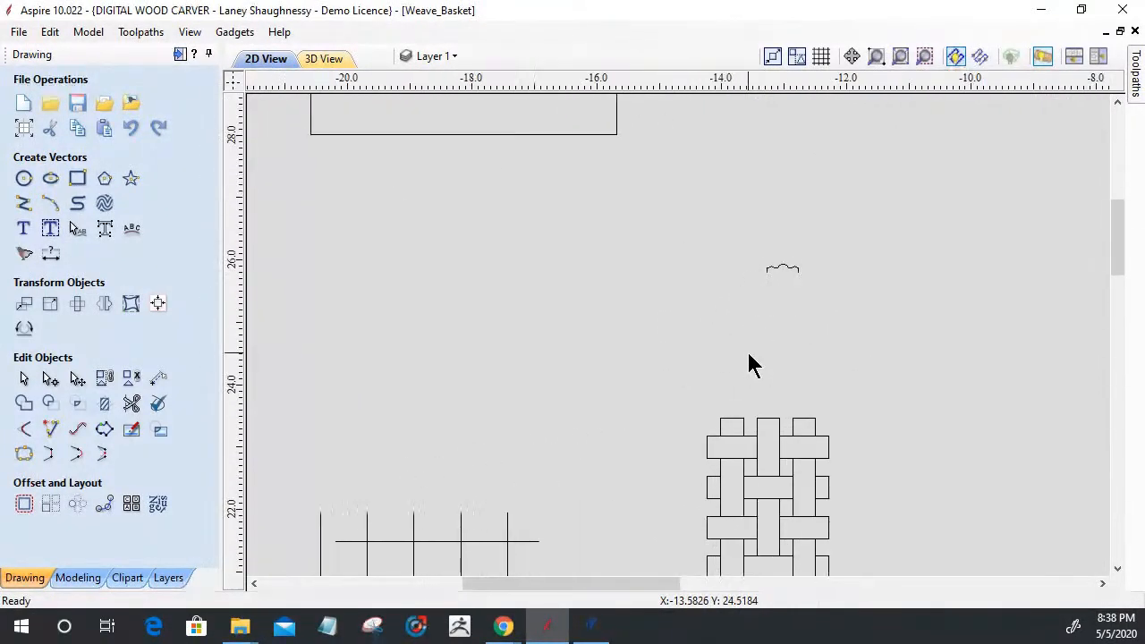
{"action": "left_click", "coordinate": [781, 270]}
{"action": "left_click_drag", "start_coordinate": [780, 266], "coordinate": [808, 403]}
{"action": "scroll", "coordinate": [807, 407], "scroll_direction": "up", "scroll_amount": 6}
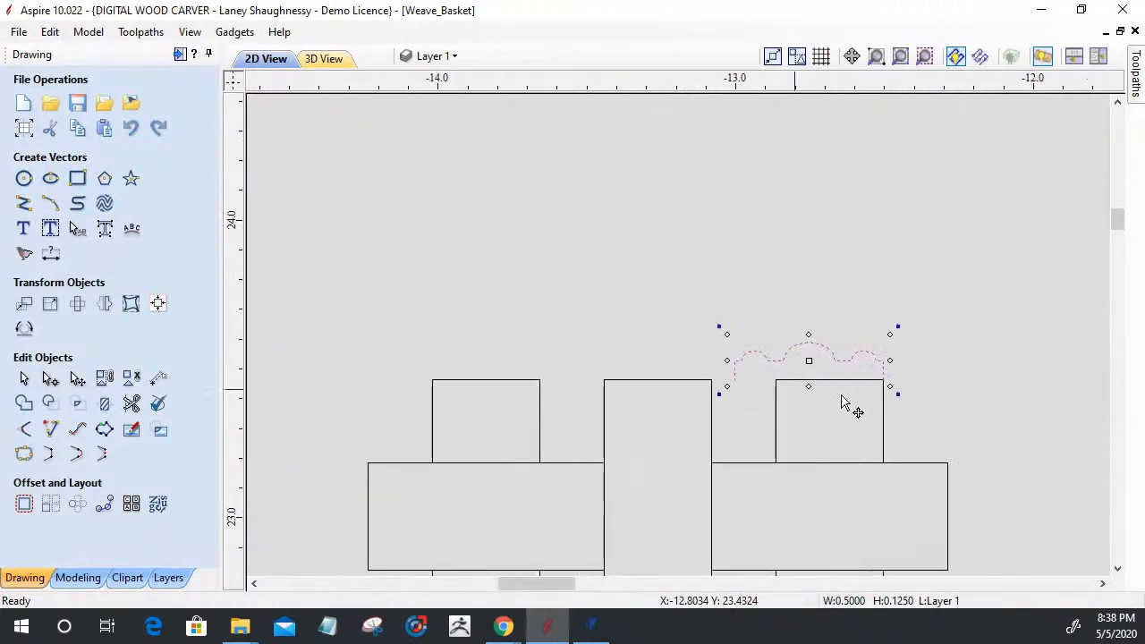
Step: Move the three-arc profile away from the weave sample to just above the right part of the line grid
{"action": "mouse_move", "coordinate": [812, 354]}
{"action": "left_mouse_down"}
{"action": "mouse_move", "coordinate": [741, 289]}
{"action": "mouse_move", "coordinate": [639, 275]}
{"action": "mouse_move", "coordinate": [596, 212]}
{"action": "mouse_move", "coordinate": [601, 238]}
{"action": "left_mouse_up"}
{"action": "scroll", "coordinate": [642, 255], "scroll_direction": "down", "scroll_amount": 8}
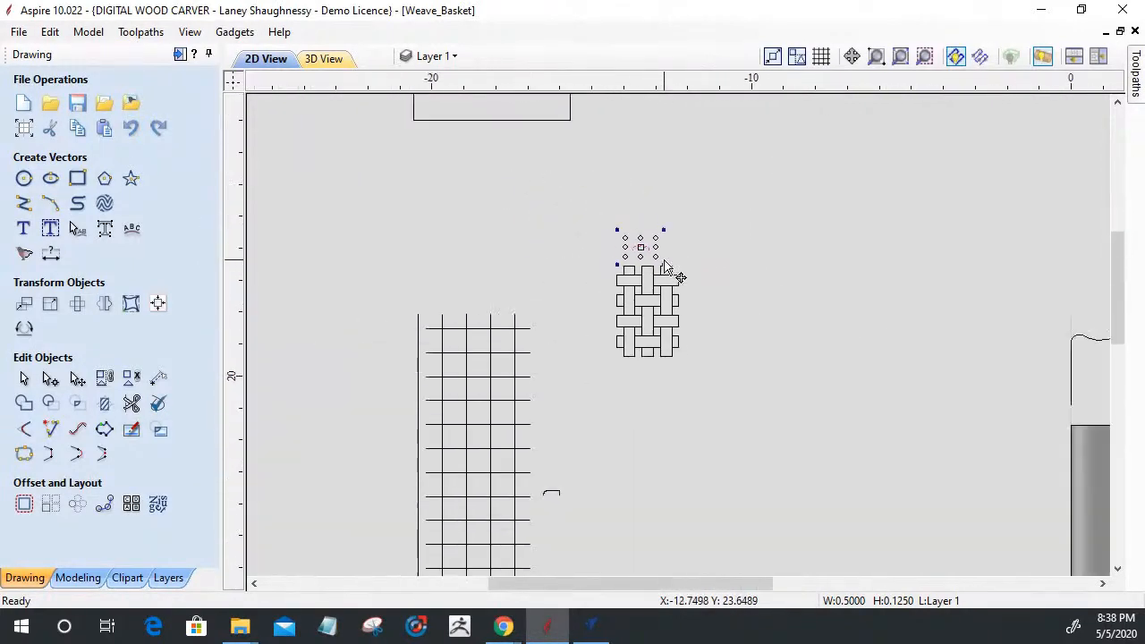
{"action": "scroll", "coordinate": [594, 248], "scroll_direction": "up", "scroll_amount": 2}
{"action": "scroll", "coordinate": [593, 248], "scroll_direction": "down", "scroll_amount": 2}
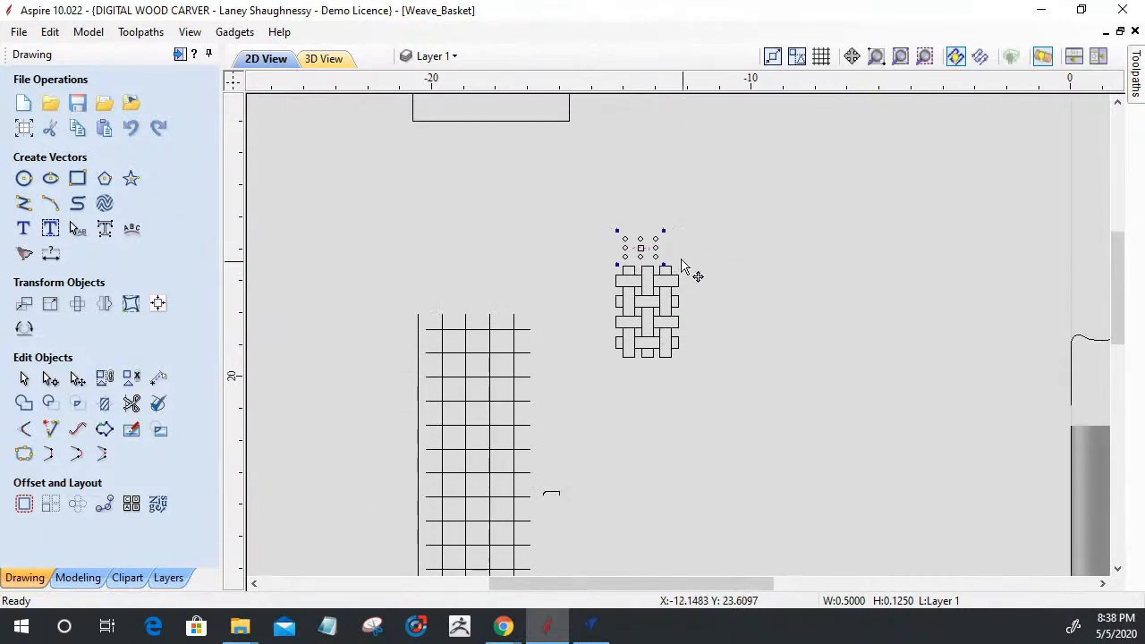
{"action": "left_click", "coordinate": [568, 217]}
{"action": "scroll", "coordinate": [452, 302], "scroll_direction": "up", "scroll_amount": 3}
{"action": "left_click", "coordinate": [510, 137]}
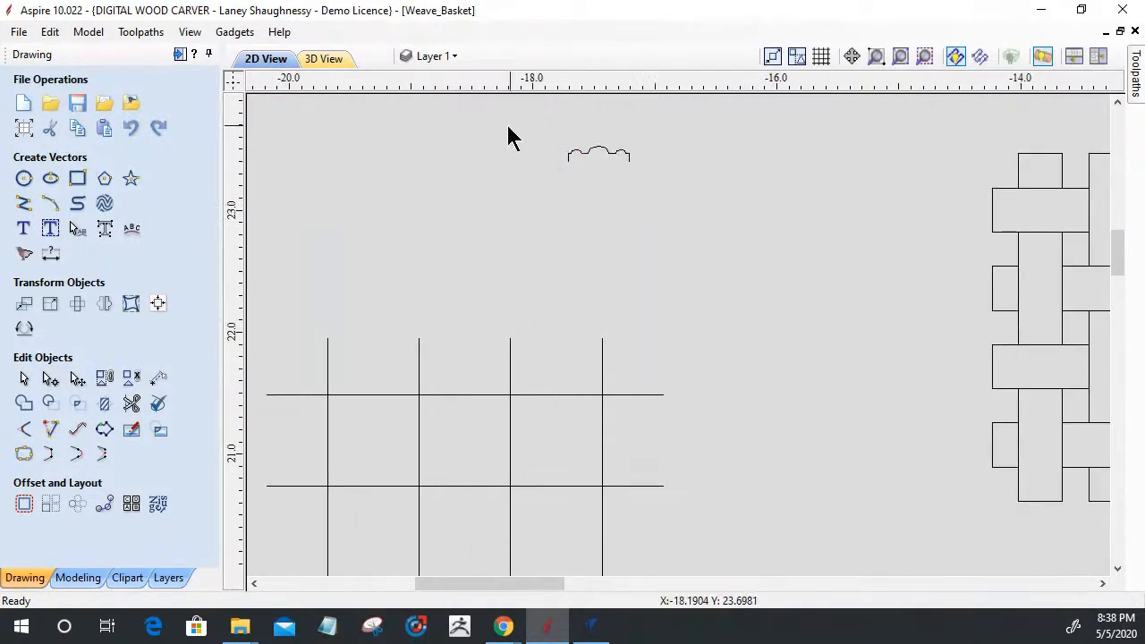
Step: Draw a vertical line about 0.775 inches long straight down from the peak of the profile's large arc
{"action": "scroll", "coordinate": [519, 140], "scroll_direction": "up", "scroll_amount": 2}
{"action": "left_click", "coordinate": [21, 206]}
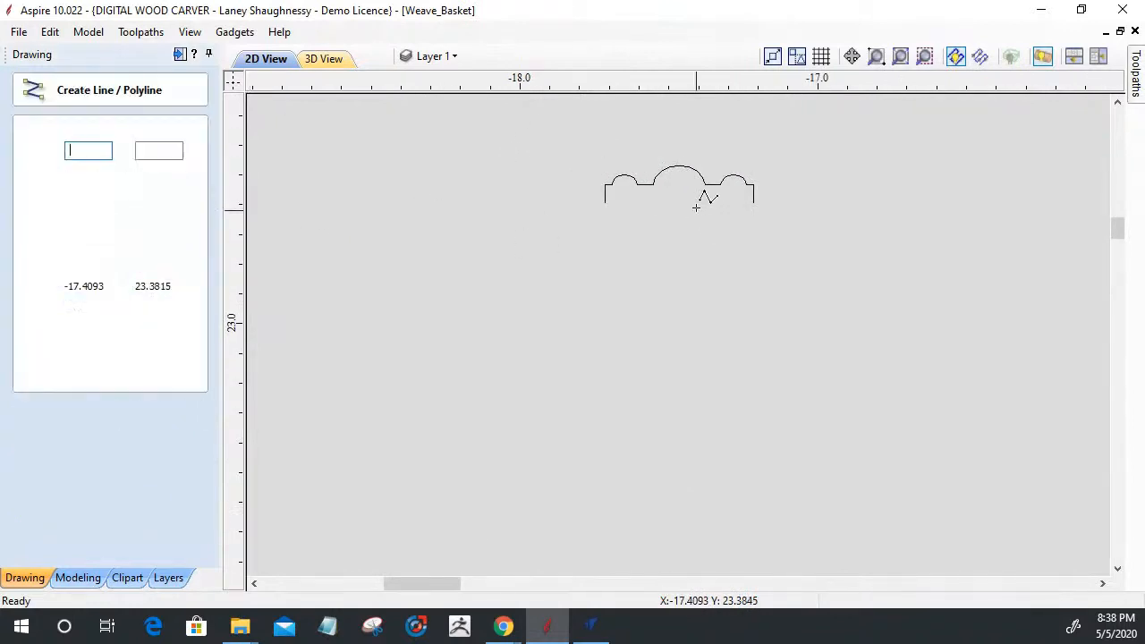
{"action": "left_click", "coordinate": [679, 397]}
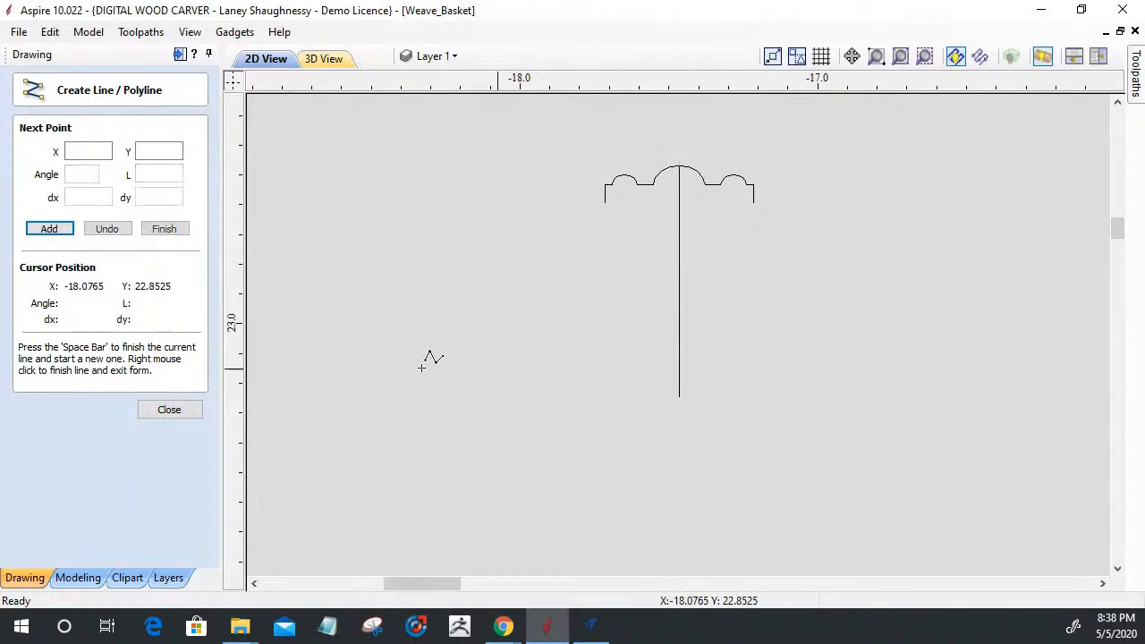
{"action": "left_click", "coordinate": [169, 409]}
Step: Move the profile and its vertical line together so the line's lower end meets the top of the grid's rightmost vertical line
{"action": "scroll", "coordinate": [756, 411], "scroll_direction": "down", "scroll_amount": 2}
{"action": "scroll", "coordinate": [636, 314], "scroll_direction": "up", "scroll_amount": 2}
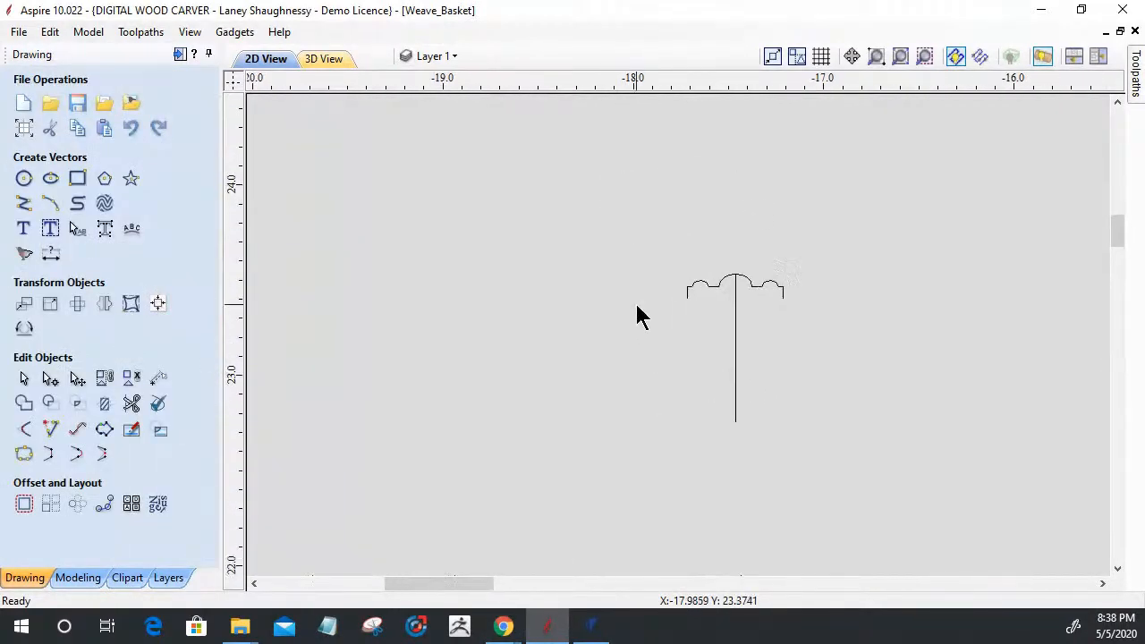
{"action": "scroll", "coordinate": [636, 314], "scroll_direction": "down", "scroll_amount": 3}
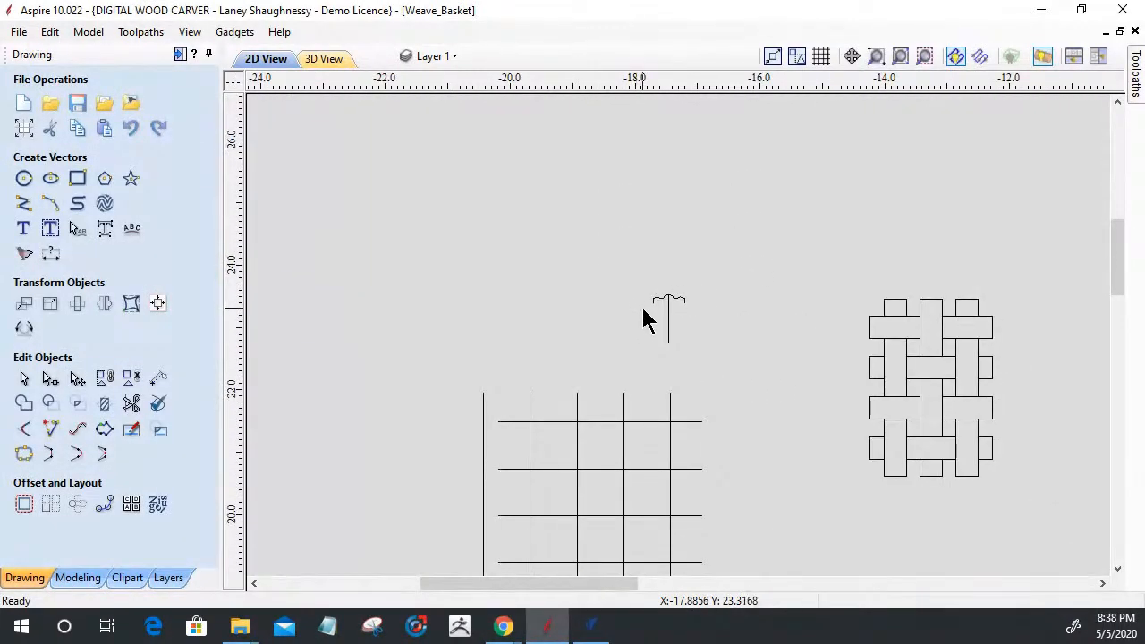
{"action": "left_click_drag", "start_coordinate": [633, 271], "coordinate": [734, 365]}
{"action": "left_click", "coordinate": [666, 338]}
{"action": "left_click_drag", "start_coordinate": [702, 356], "coordinate": [672, 387]}
{"action": "scroll", "coordinate": [662, 394], "scroll_direction": "up", "scroll_amount": 3}
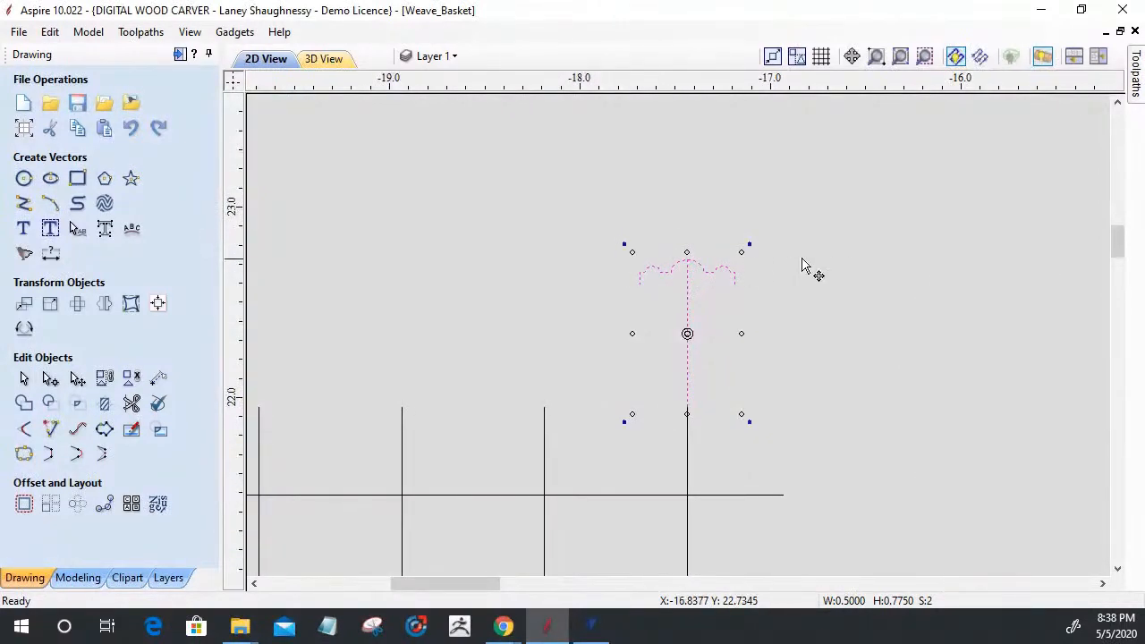
{"action": "scroll", "coordinate": [807, 404], "scroll_direction": "down", "scroll_amount": 7}
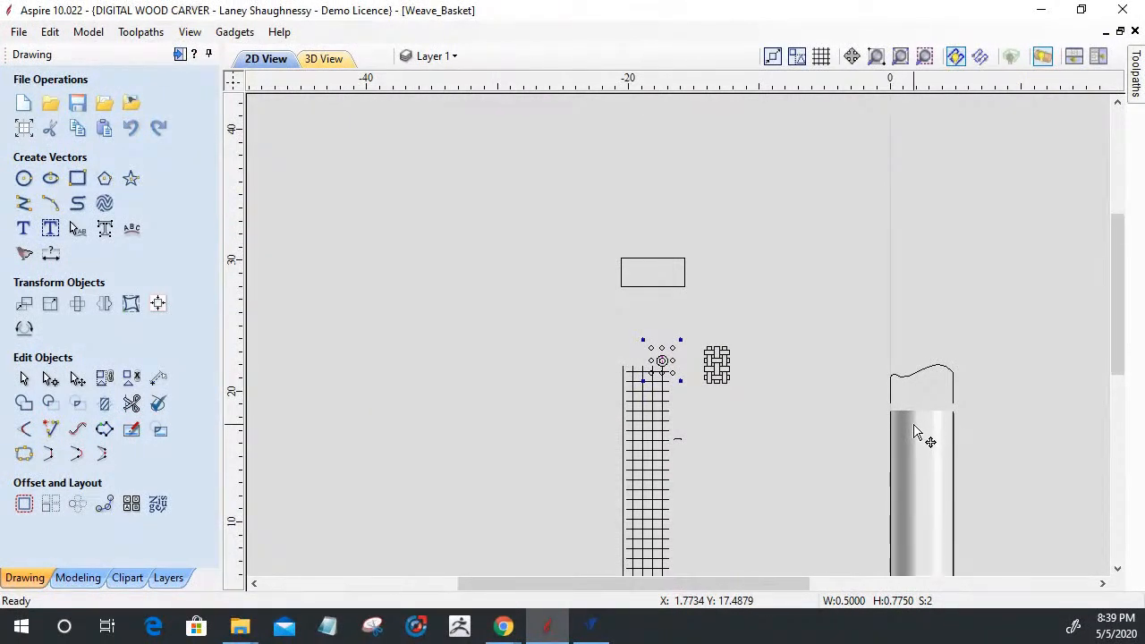
Step: Examine how the three-arc profile's centre line meets the grid, checking the grid's vertical lines one at a time
{"action": "scroll", "coordinate": [676, 384], "scroll_direction": "up", "scroll_amount": 2}
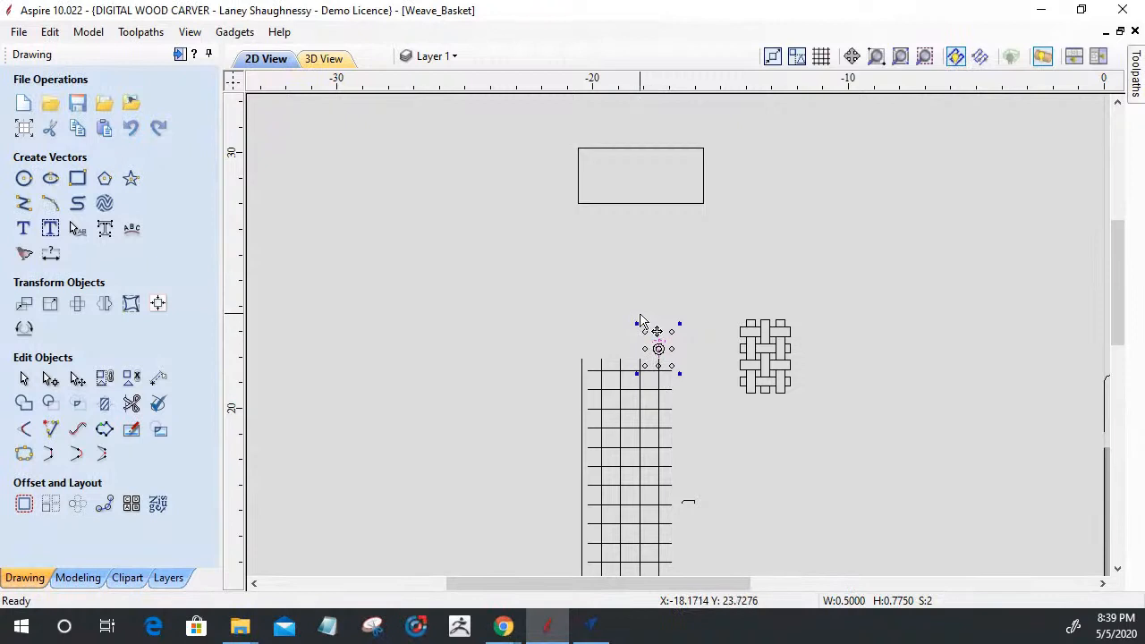
{"action": "scroll", "coordinate": [648, 327], "scroll_direction": "up", "scroll_amount": 2}
{"action": "scroll", "coordinate": [641, 362], "scroll_direction": "down", "scroll_amount": 1}
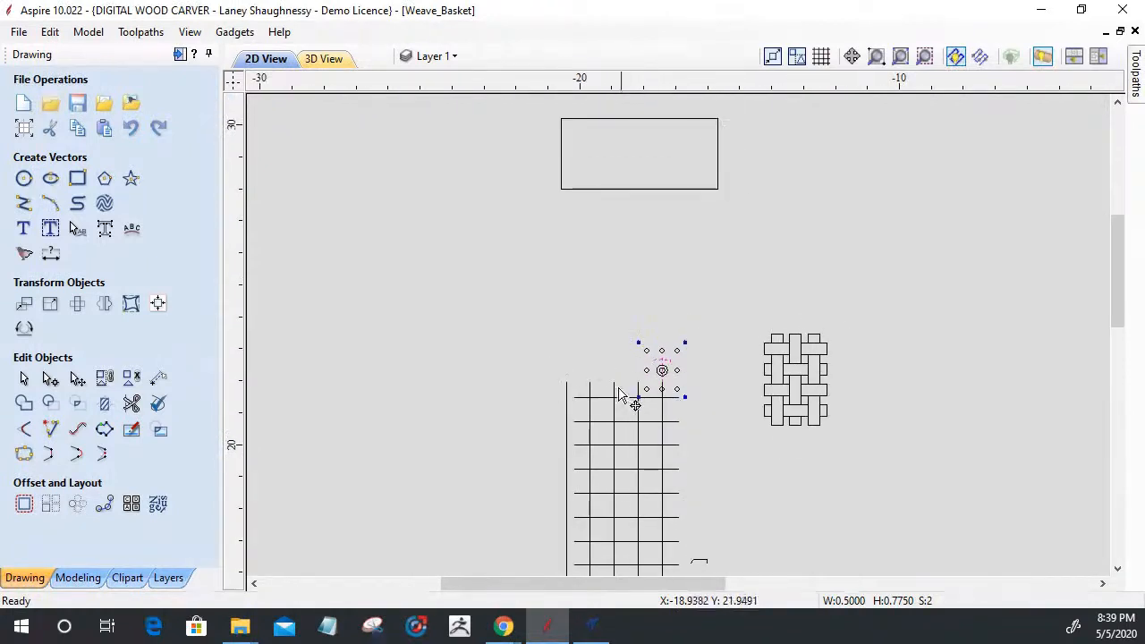
{"action": "scroll", "coordinate": [631, 398], "scroll_direction": "up", "scroll_amount": 3}
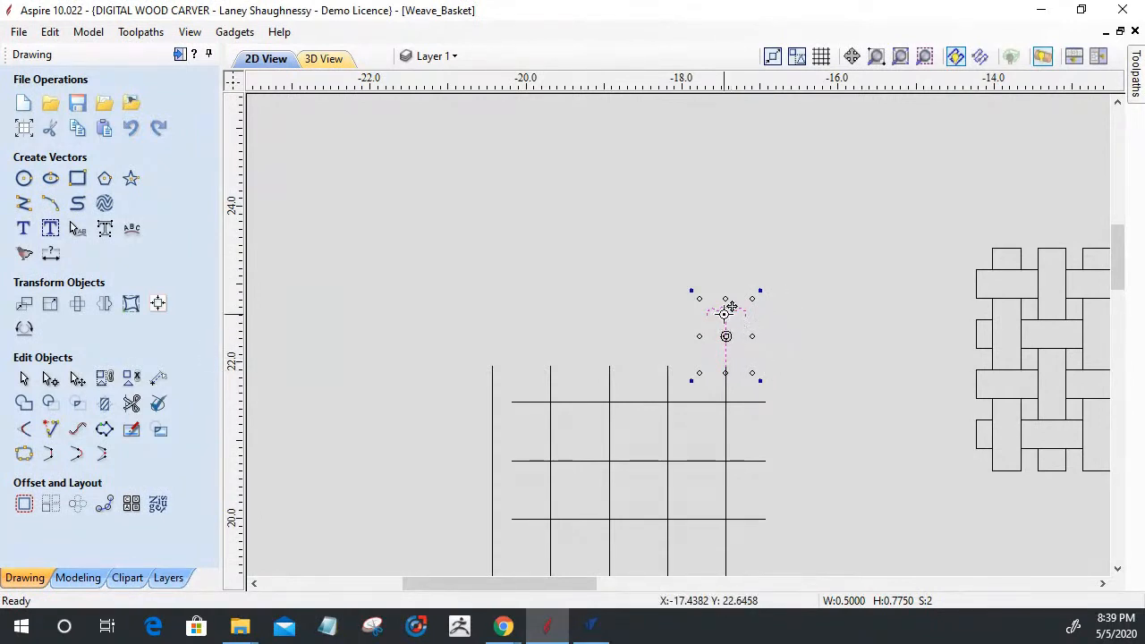
{"action": "scroll", "coordinate": [729, 305], "scroll_direction": "up", "scroll_amount": 3}
{"action": "scroll", "coordinate": [731, 295], "scroll_direction": "down", "scroll_amount": 3}
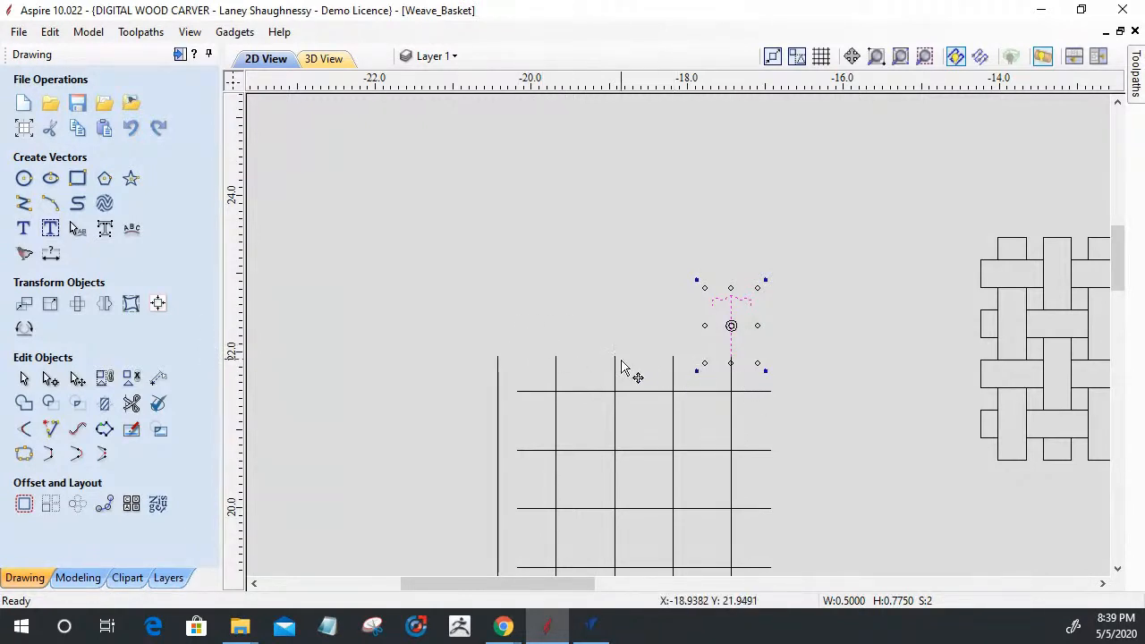
{"action": "left_click", "coordinate": [724, 391]}
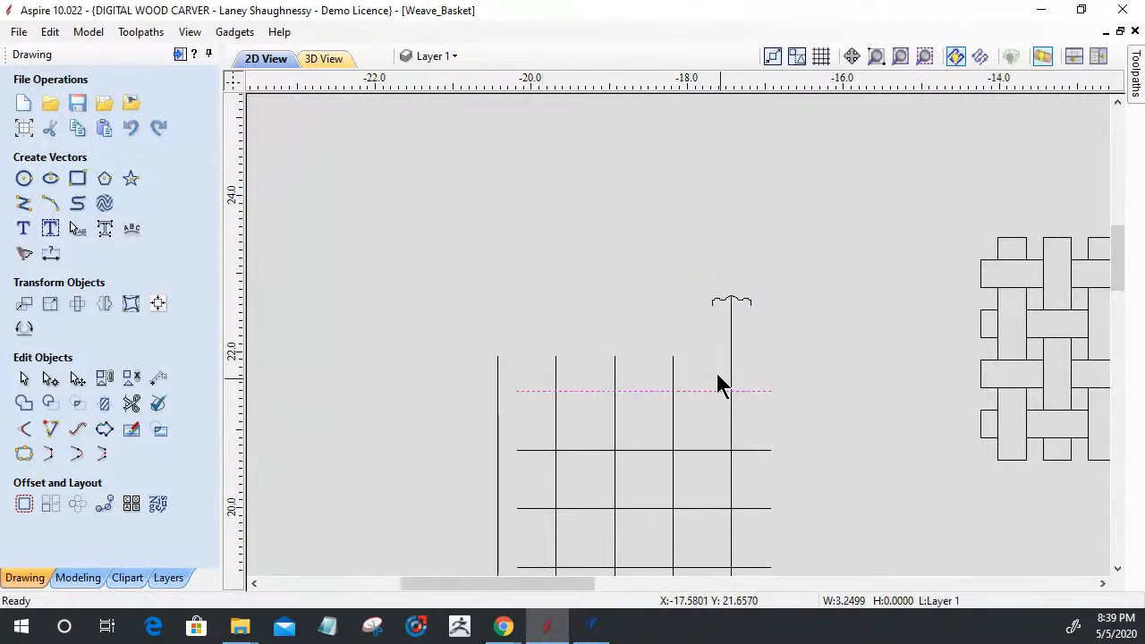
{"action": "left_click", "coordinate": [732, 376]}
{"action": "left_click", "coordinate": [673, 375]}
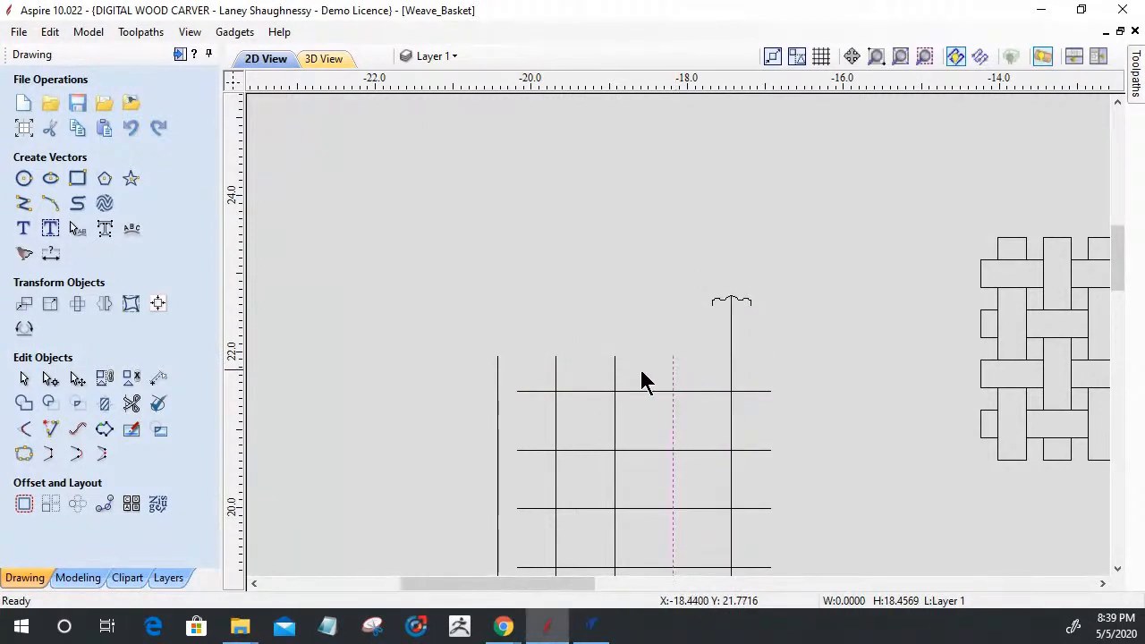
{"action": "left_click", "coordinate": [615, 370]}
{"action": "left_click", "coordinate": [551, 369]}
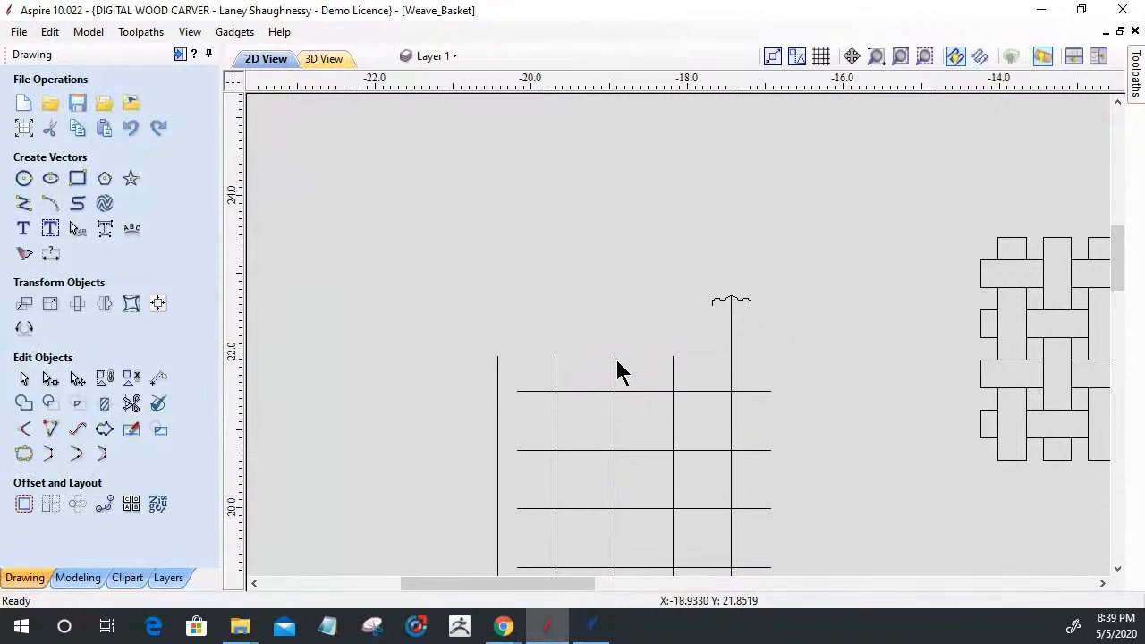
Step: Try moving the grid's four inner vertical lines onto the shaded basket body, and undo the move
{"action": "scroll", "coordinate": [634, 329], "scroll_direction": "down", "scroll_amount": 5}
{"action": "scroll", "coordinate": [701, 331], "scroll_direction": "down", "scroll_amount": 1}
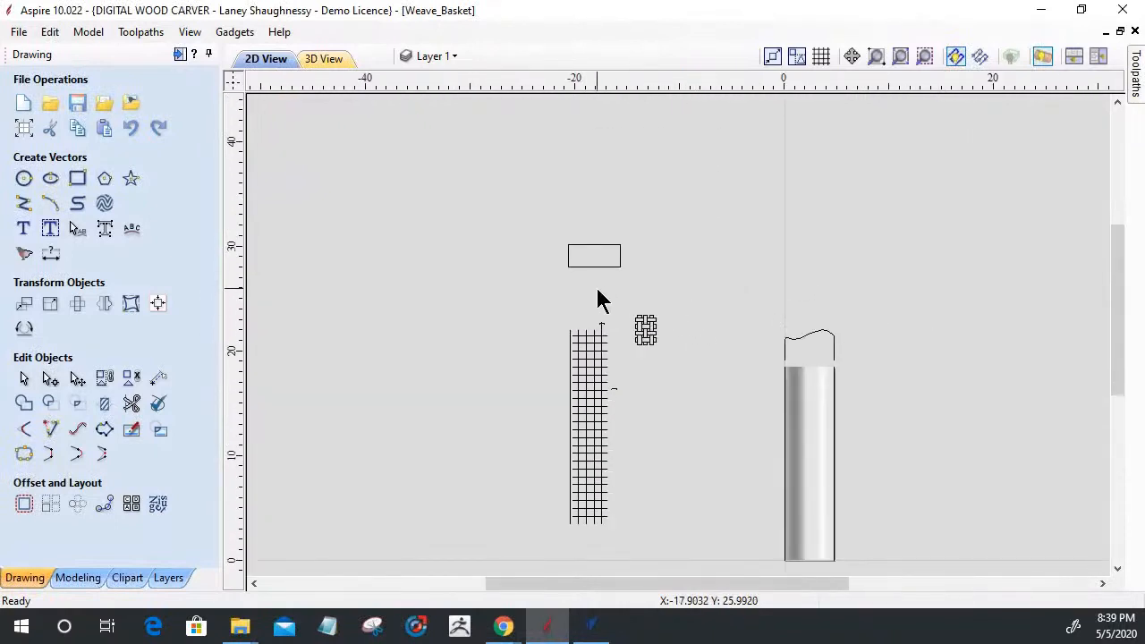
{"action": "left_click", "coordinate": [575, 531]}
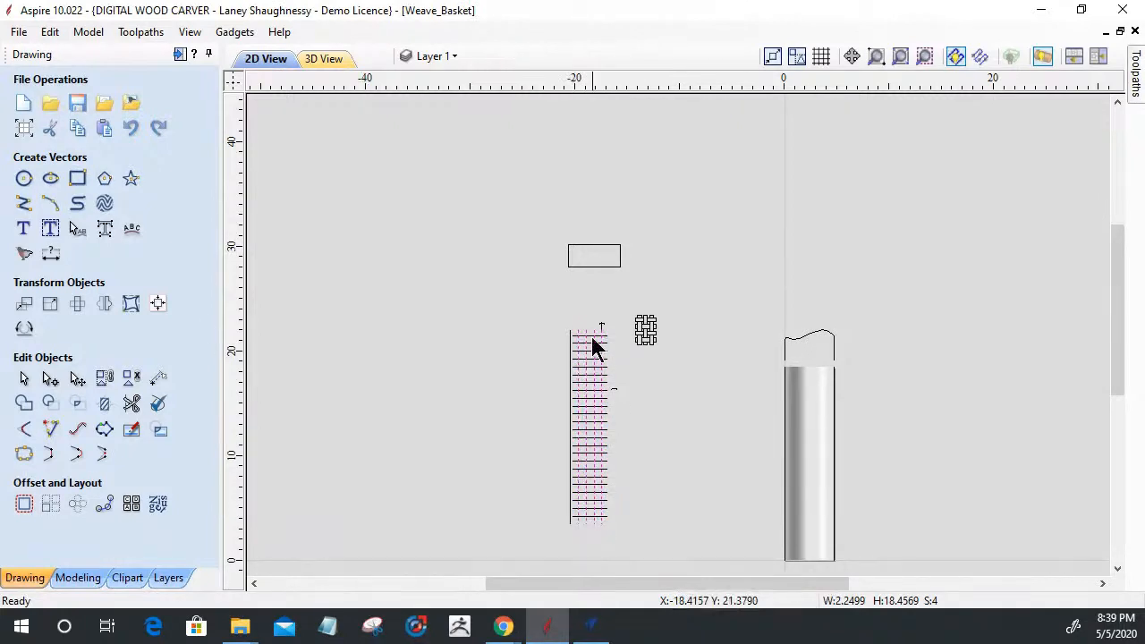
{"action": "left_click_drag", "start_coordinate": [584, 324], "coordinate": [816, 360]}
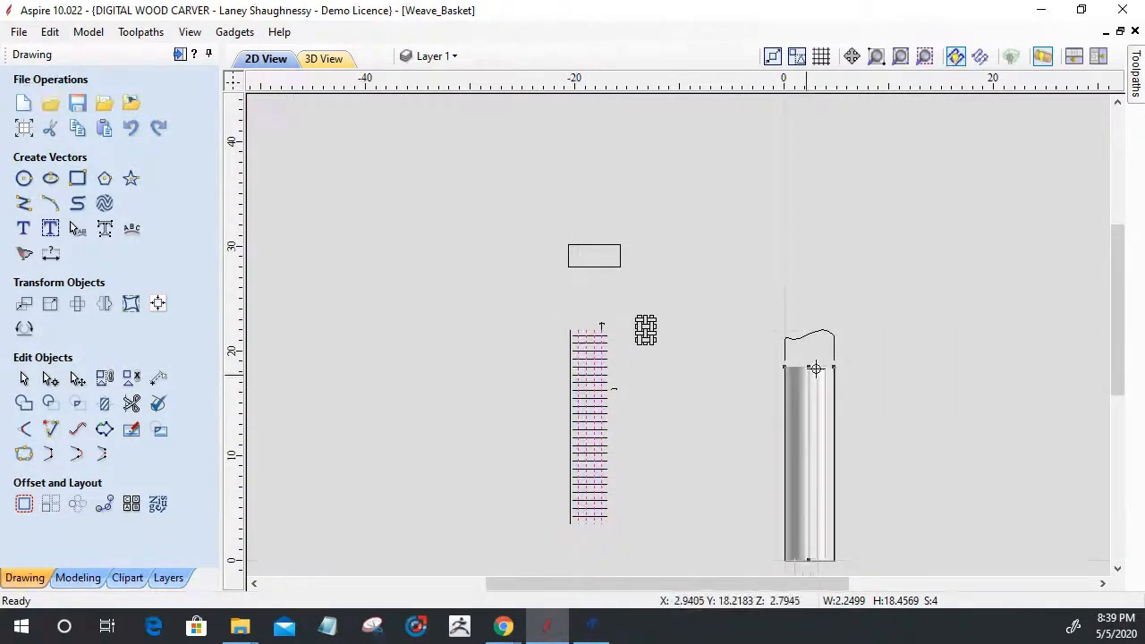
{"action": "scroll", "coordinate": [799, 441], "scroll_direction": "up", "scroll_amount": 4}
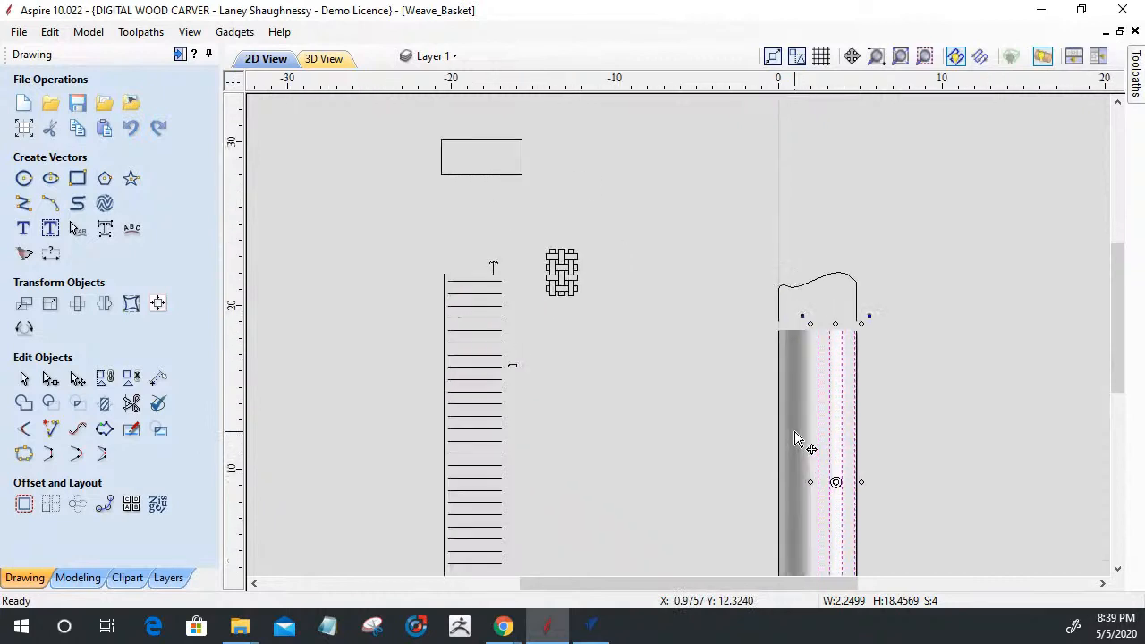
{"action": "scroll", "coordinate": [798, 441], "scroll_direction": "down", "scroll_amount": 3}
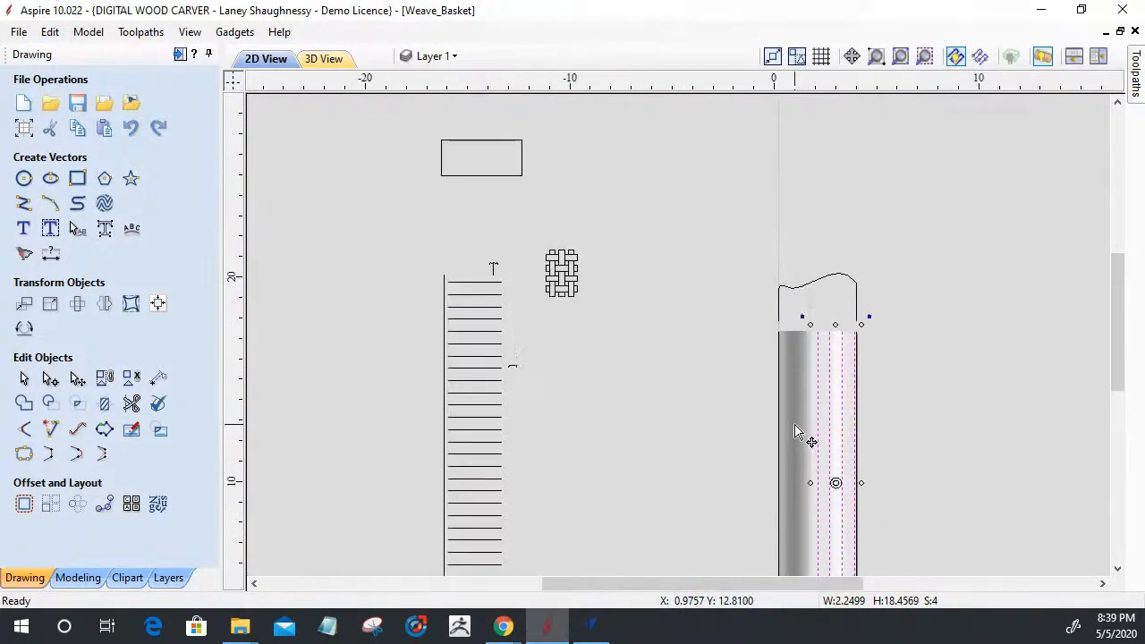
{"action": "scroll", "coordinate": [799, 436], "scroll_direction": "up", "scroll_amount": 2}
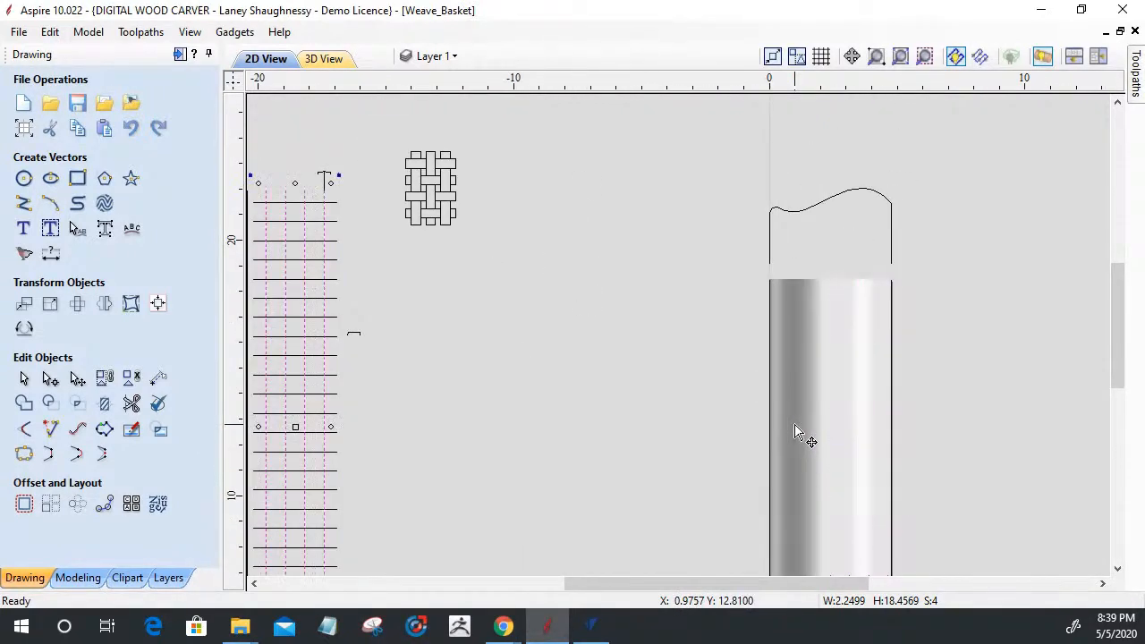
{"action": "scroll", "coordinate": [799, 432], "scroll_direction": "down", "scroll_amount": 3}
{"action": "scroll", "coordinate": [593, 370], "scroll_direction": "up", "scroll_amount": 1}
{"action": "scroll", "coordinate": [586, 367], "scroll_direction": "down", "scroll_amount": 2}
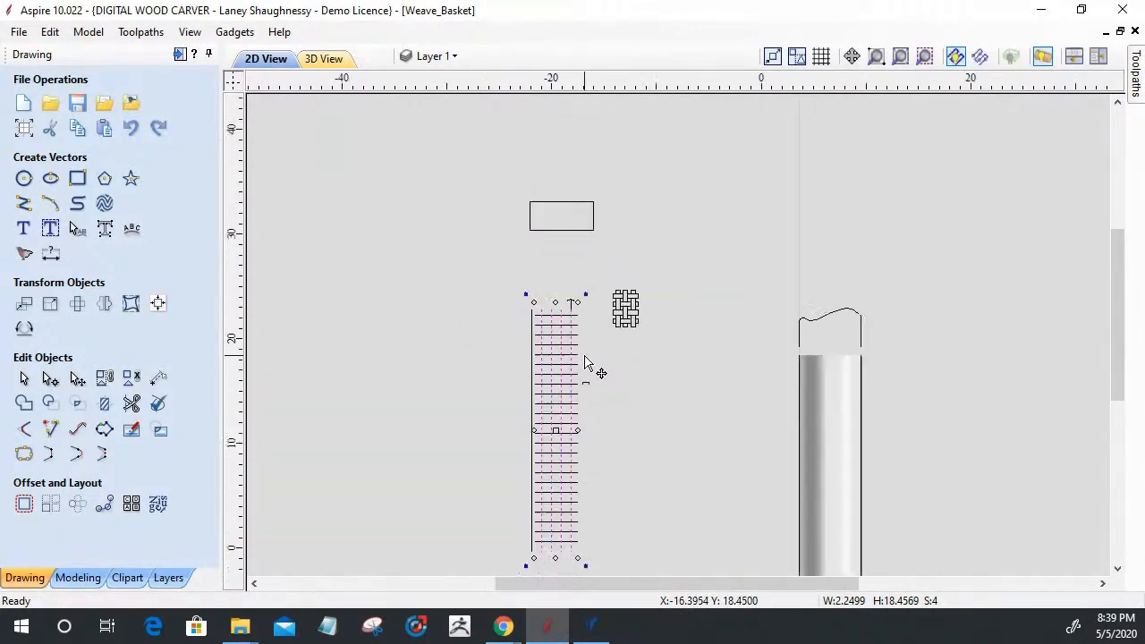
{"action": "left_click", "coordinate": [512, 434]}
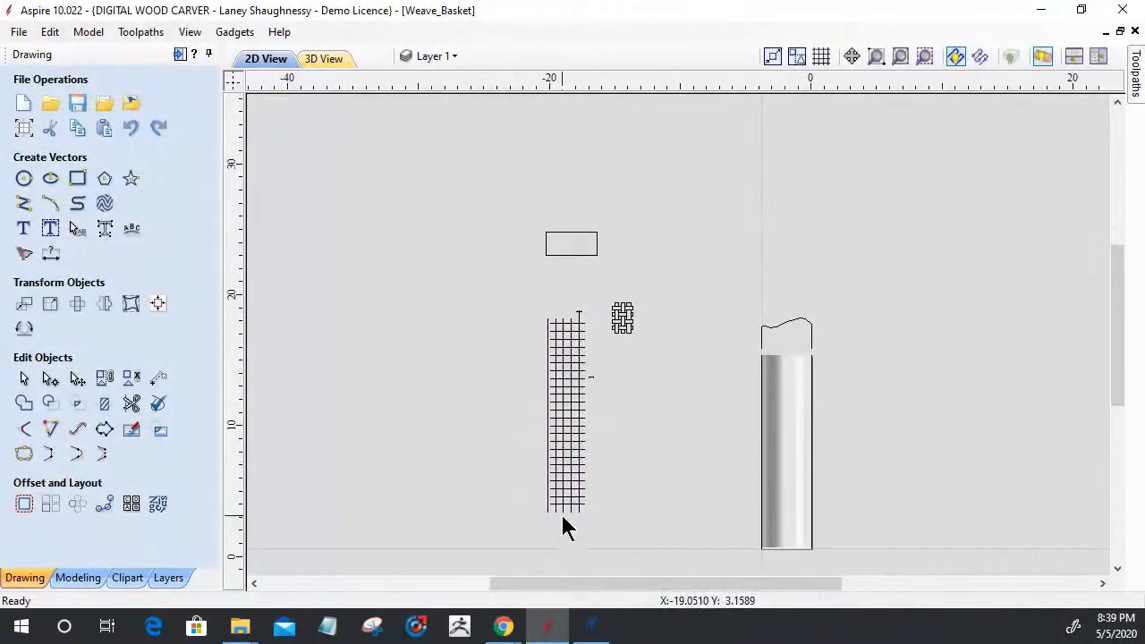
Step: Examine the grid's lowest and uppermost horizontal lines and the separate vertical line along its left edge
{"action": "scroll", "coordinate": [561, 516], "scroll_direction": "up", "scroll_amount": 4}
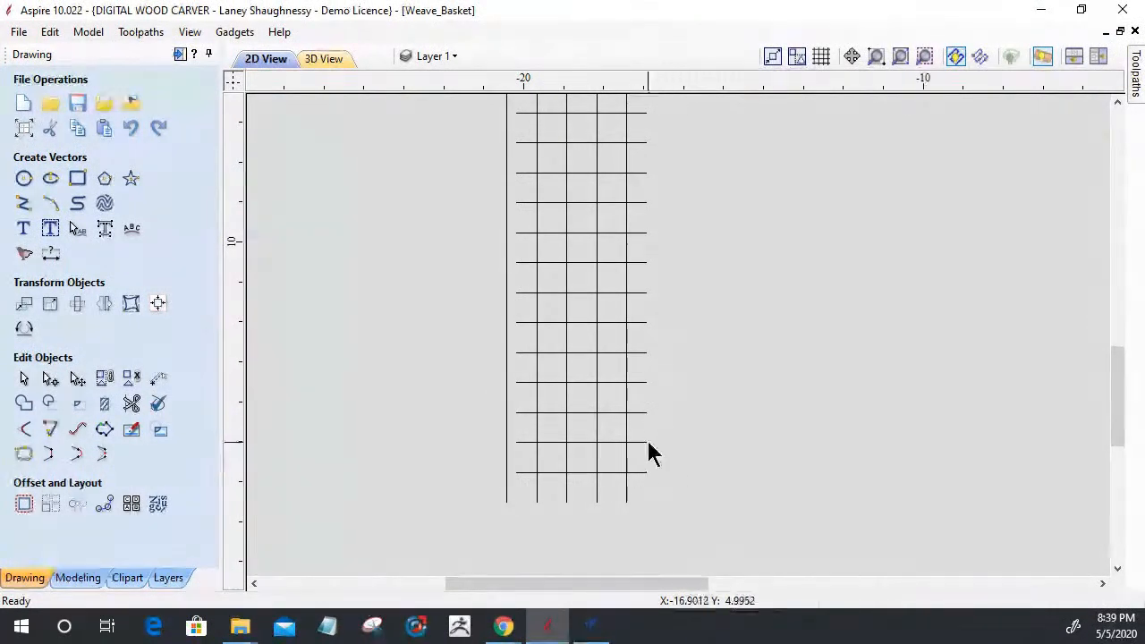
{"action": "scroll", "coordinate": [653, 495], "scroll_direction": "down", "scroll_amount": 2}
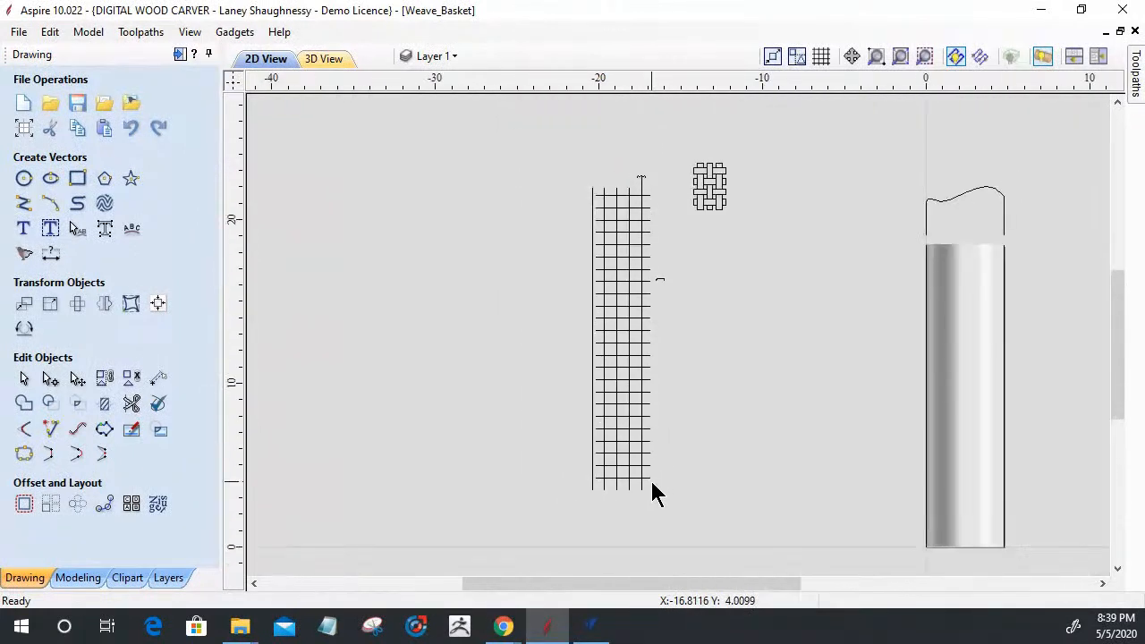
{"action": "left_click", "coordinate": [651, 467]}
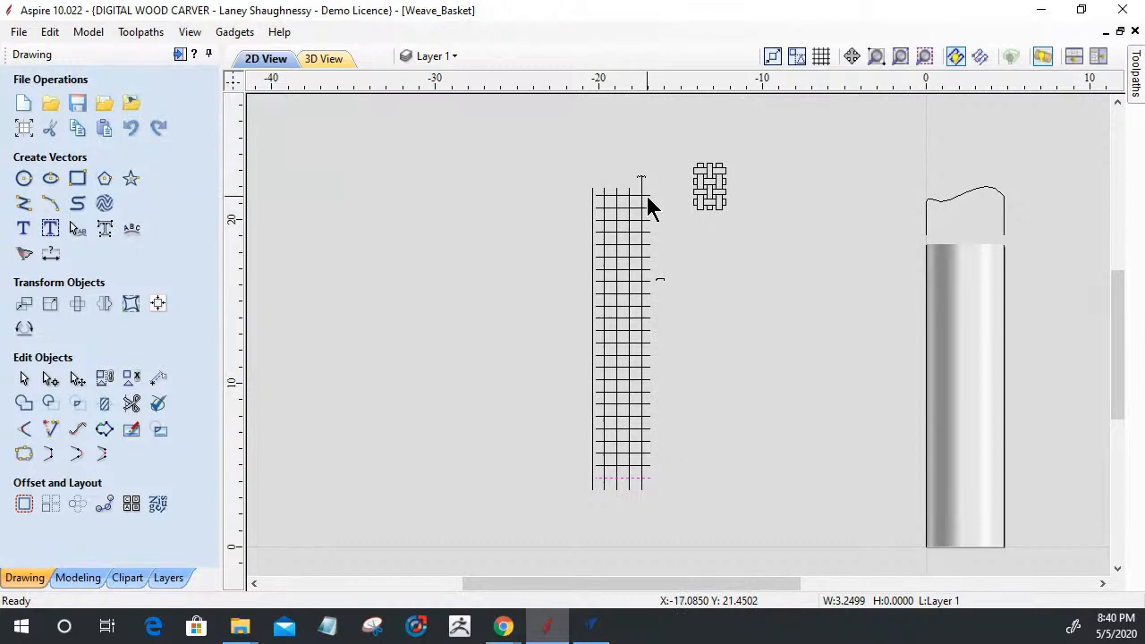
{"action": "scroll", "coordinate": [642, 199], "scroll_direction": "up", "scroll_amount": 5}
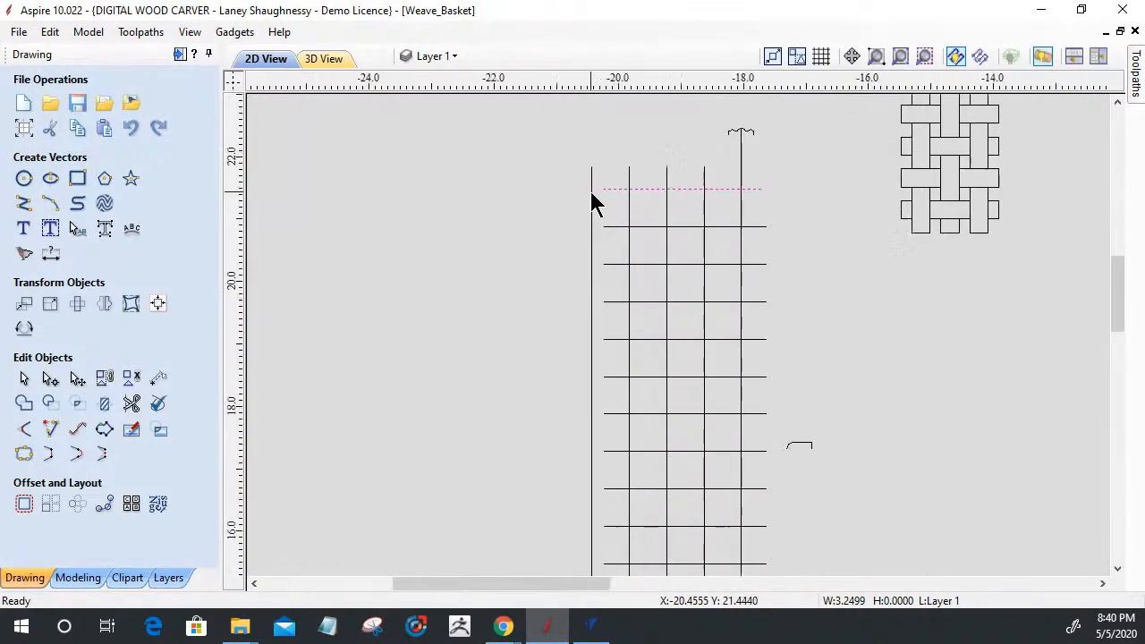
{"action": "scroll", "coordinate": [646, 186], "scroll_direction": "down", "scroll_amount": 6}
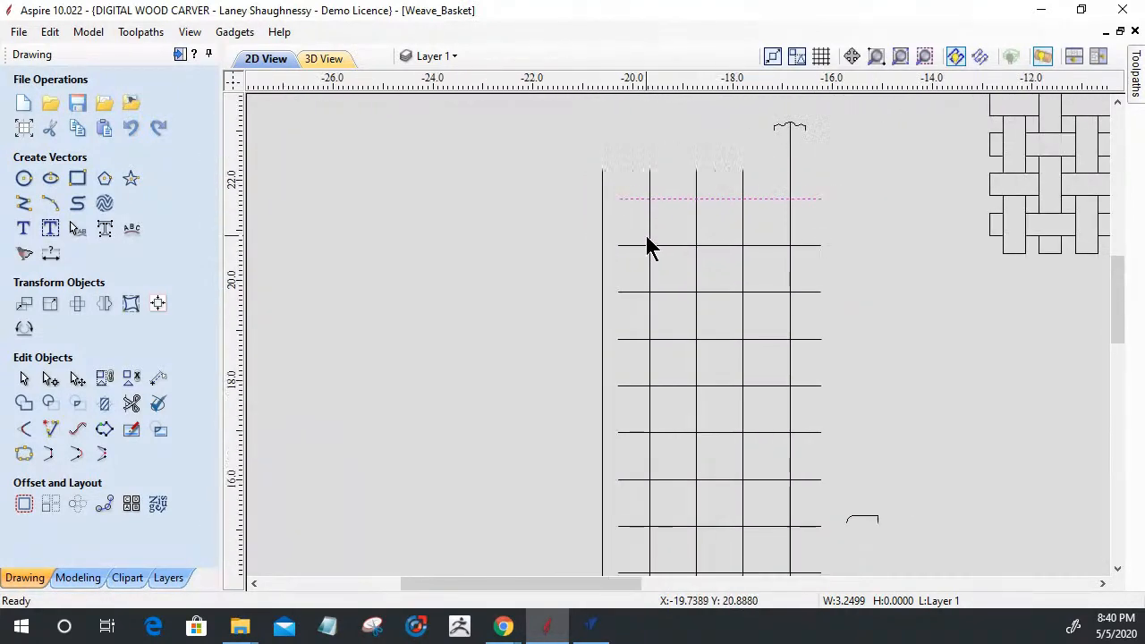
{"action": "scroll", "coordinate": [623, 508], "scroll_direction": "up", "scroll_amount": 2}
{"action": "scroll", "coordinate": [554, 560], "scroll_direction": "down", "scroll_amount": 2}
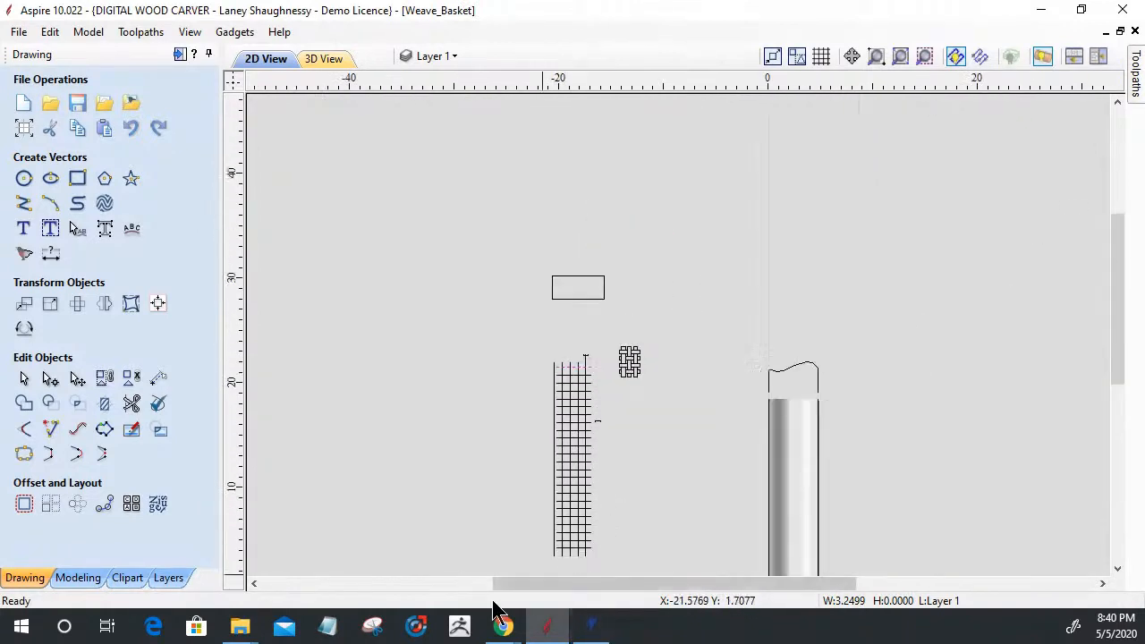
{"action": "scroll", "coordinate": [557, 568], "scroll_direction": "up", "scroll_amount": 2}
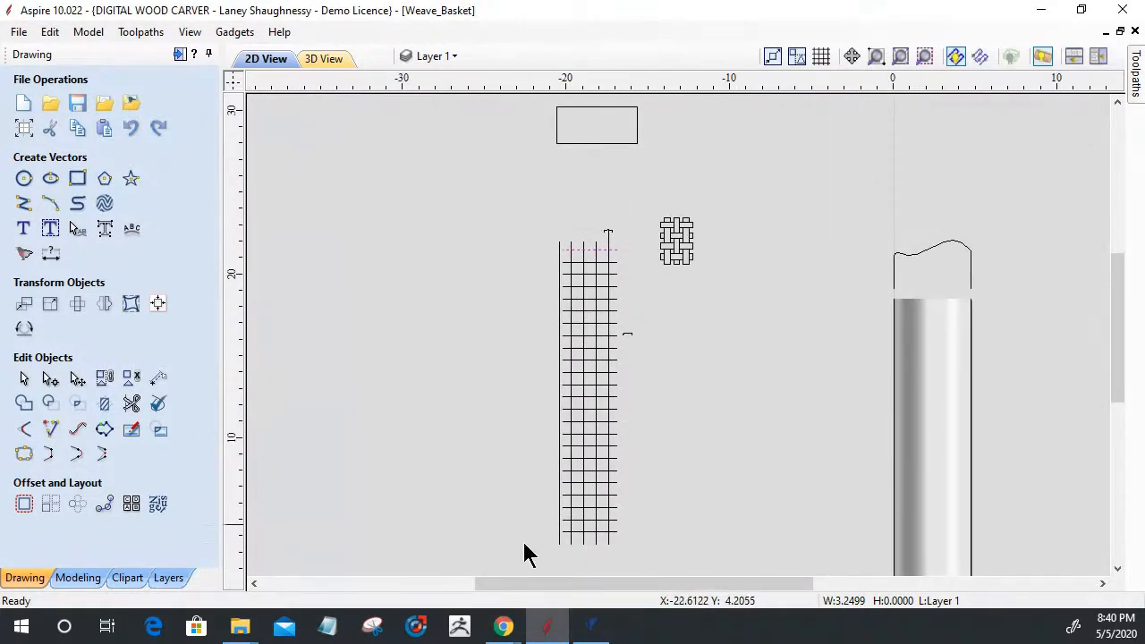
{"action": "scroll", "coordinate": [503, 291], "scroll_direction": "up", "scroll_amount": 3}
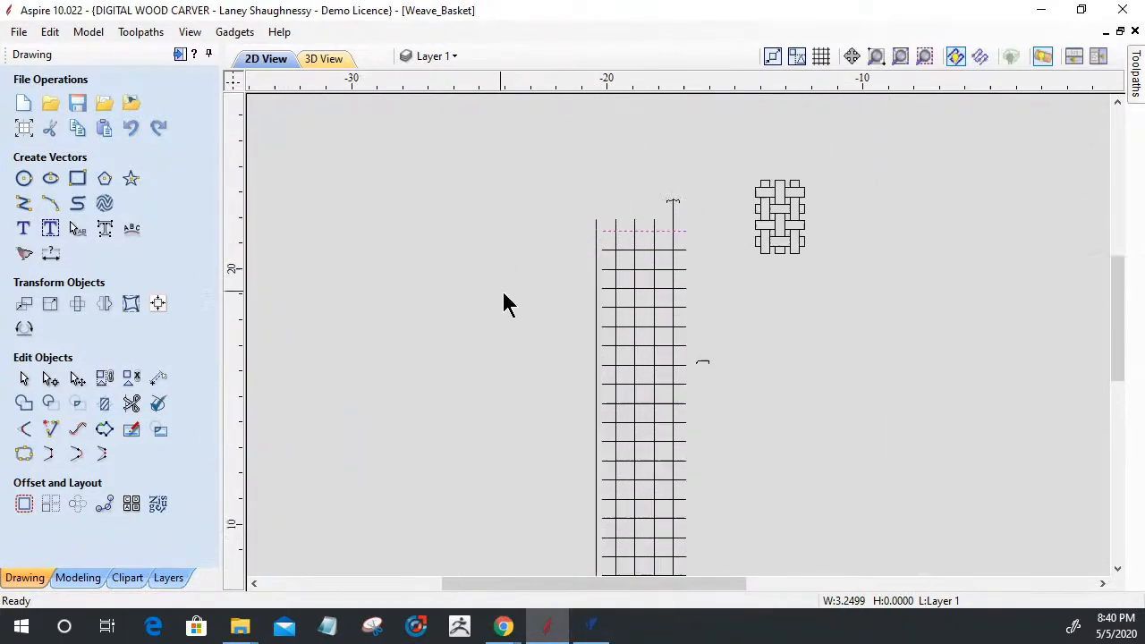
{"action": "left_click", "coordinate": [619, 295]}
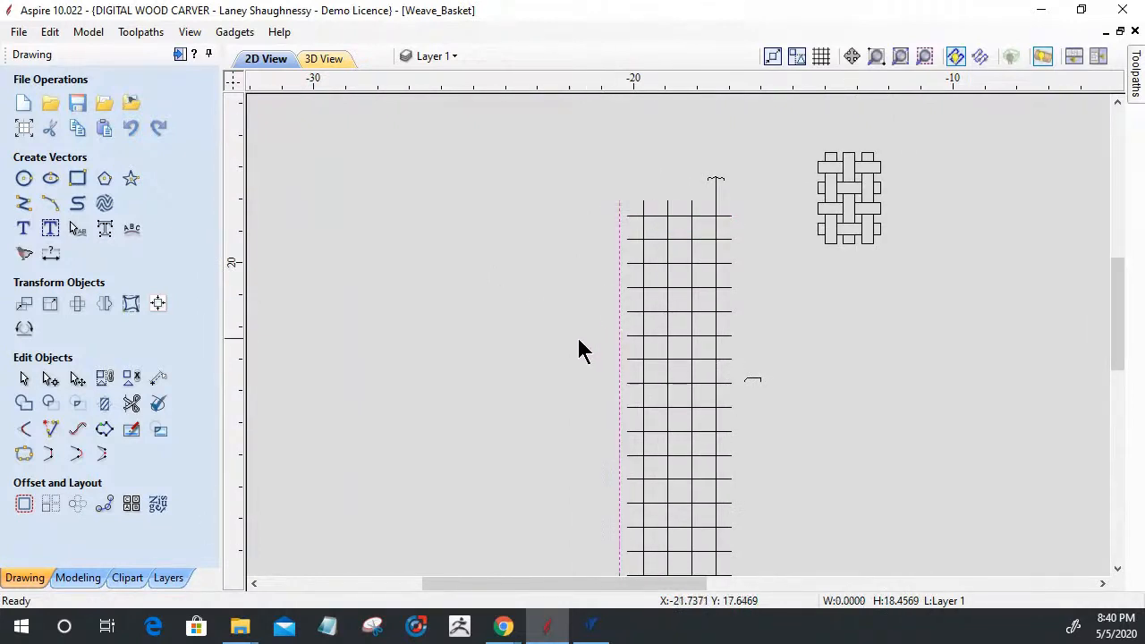
{"action": "scroll", "coordinate": [578, 340], "scroll_direction": "up", "scroll_amount": 2}
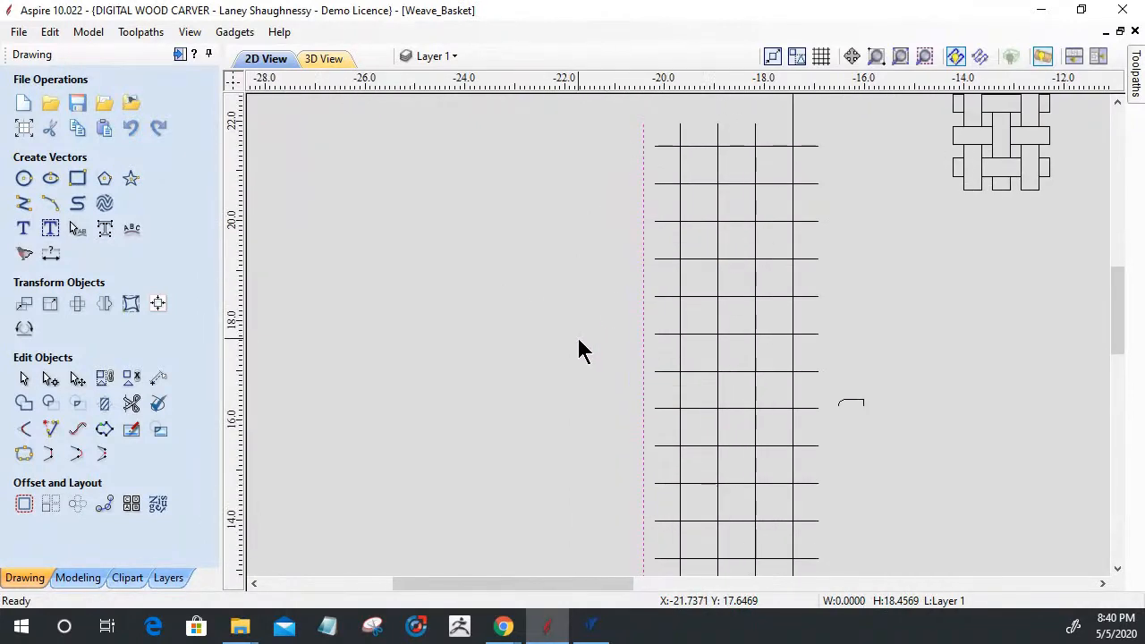
Step: Move the flat profile with one rounded corner from the grid's right side to the open area left of it
{"action": "left_click", "coordinate": [853, 402]}
{"action": "left_click", "coordinate": [856, 399]}
{"action": "left_click_drag", "start_coordinate": [855, 399], "coordinate": [583, 179]}
{"action": "scroll", "coordinate": [580, 175], "scroll_direction": "up", "scroll_amount": 4}
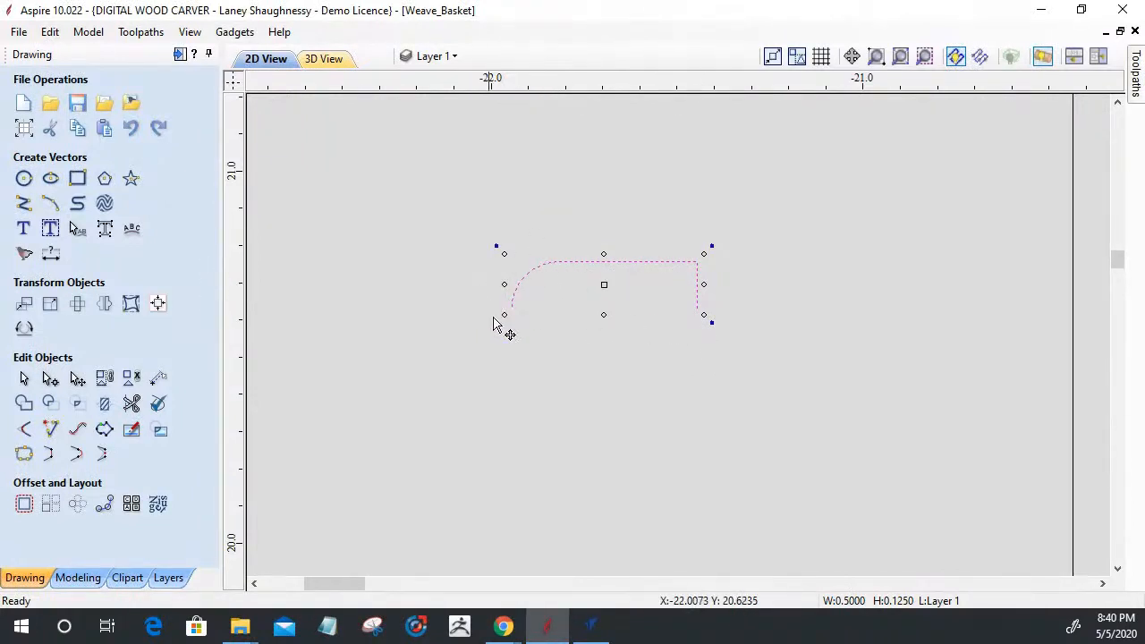
{"action": "scroll", "coordinate": [629, 356], "scroll_direction": "down", "scroll_amount": 1}
{"action": "scroll", "coordinate": [629, 357], "scroll_direction": "down", "scroll_amount": 1}
{"action": "scroll", "coordinate": [593, 329], "scroll_direction": "down", "scroll_amount": 2}
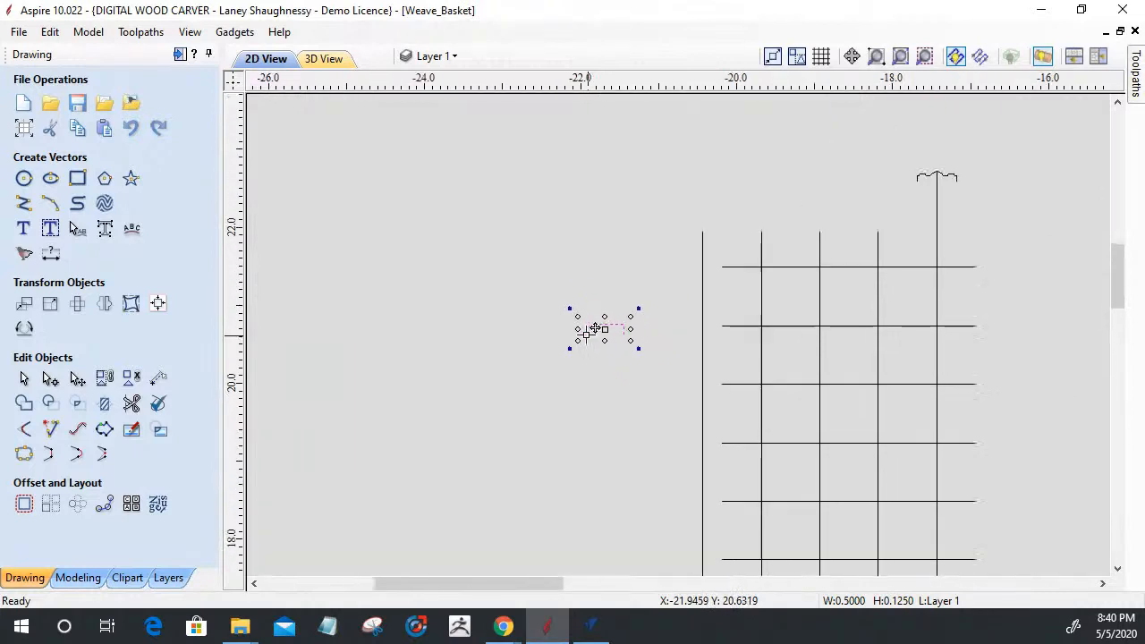
Step: Move the rounded-corner profile up so its straight end meets the left end of the three-arc profile
{"action": "left_click_drag", "start_coordinate": [615, 326], "coordinate": [852, 214]}
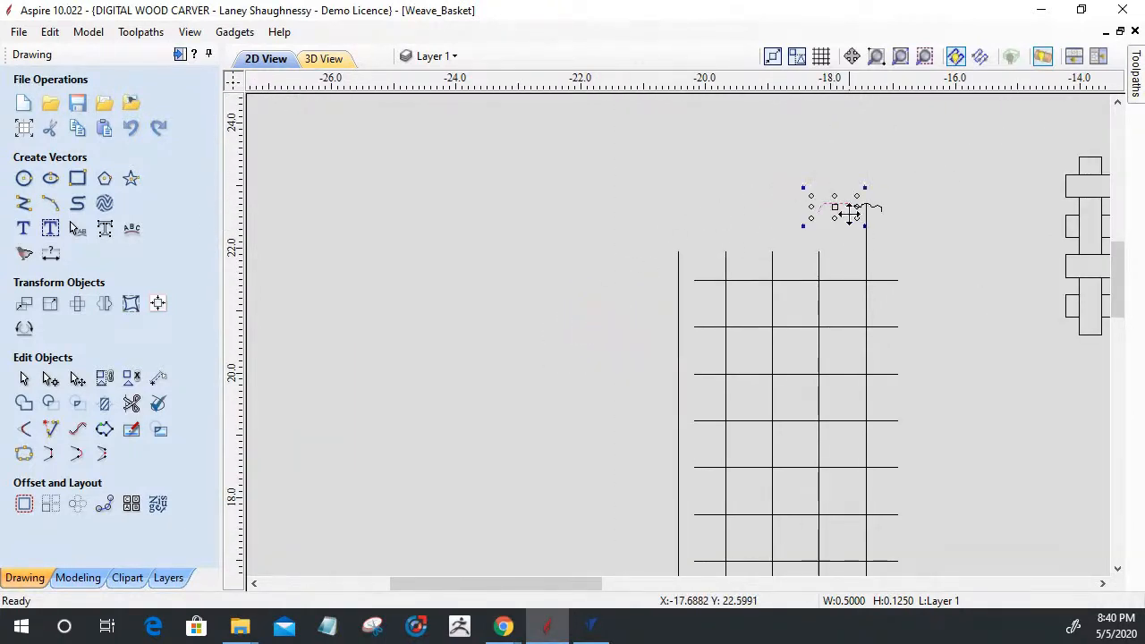
{"action": "scroll", "coordinate": [857, 211], "scroll_direction": "up", "scroll_amount": 4}
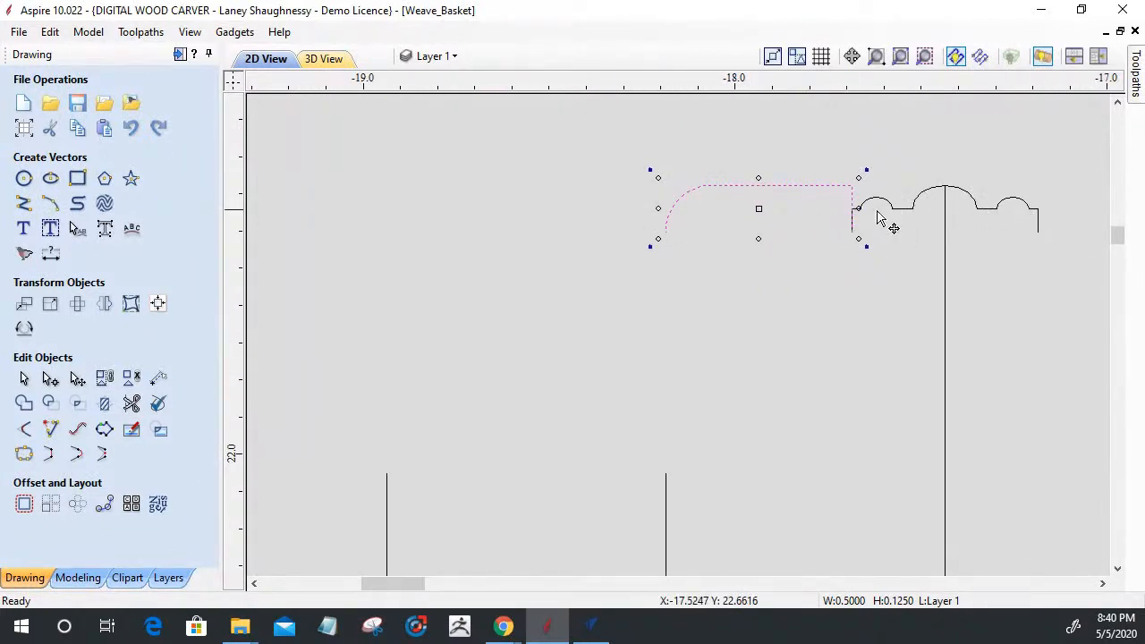
{"action": "scroll", "coordinate": [822, 224], "scroll_direction": "down", "scroll_amount": 3}
{"action": "scroll", "coordinate": [812, 250], "scroll_direction": "down", "scroll_amount": 4}
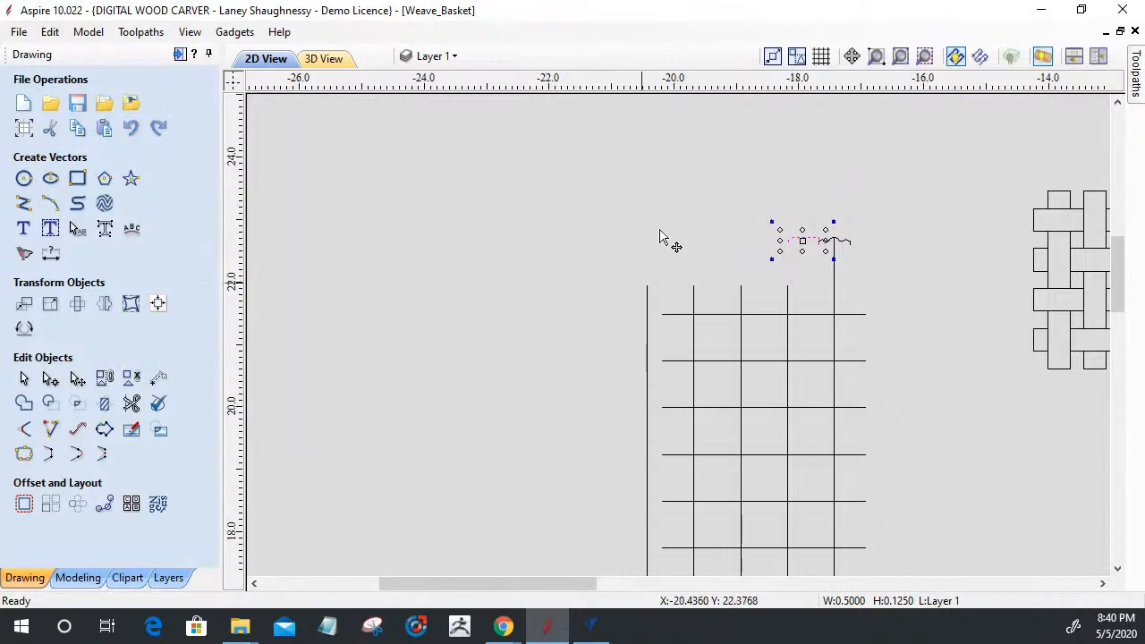
Step: Move the rounded-corner profile left at the same height to just above the grid's leftmost vertical line
{"action": "left_click_drag", "start_coordinate": [801, 239], "coordinate": [646, 239]}
{"action": "scroll", "coordinate": [486, 478], "scroll_direction": "down", "scroll_amount": 4}
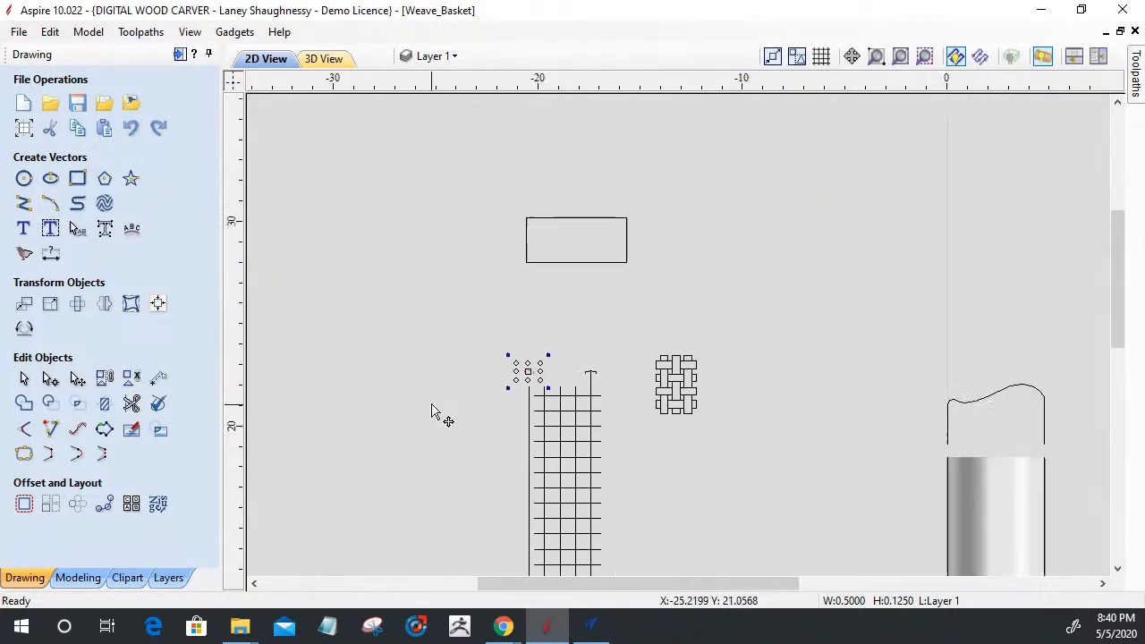
{"action": "scroll", "coordinate": [433, 403], "scroll_direction": "down", "scroll_amount": 4}
{"action": "scroll", "coordinate": [629, 444], "scroll_direction": "up", "scroll_amount": 1}
{"action": "scroll", "coordinate": [629, 443], "scroll_direction": "down", "scroll_amount": 1}
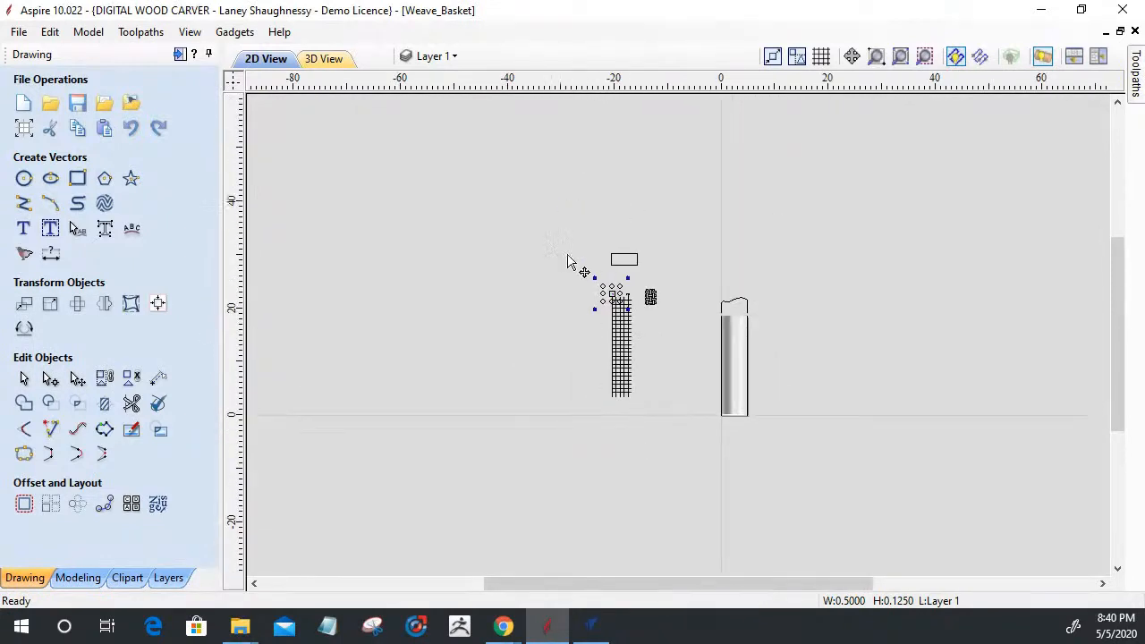
{"action": "scroll", "coordinate": [527, 367], "scroll_direction": "up", "scroll_amount": 3}
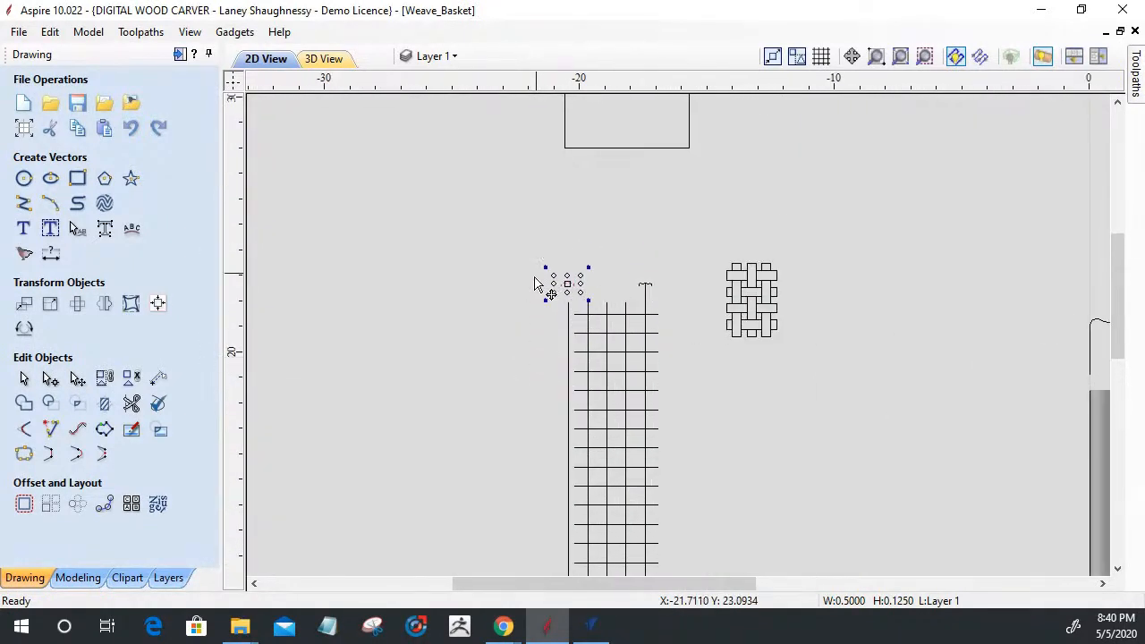
Step: Select the eight uppermost horizontal lines of the grid
{"action": "left_click", "coordinate": [541, 297]}
{"action": "left_click_drag", "start_coordinate": [577, 313], "coordinate": [683, 458]}
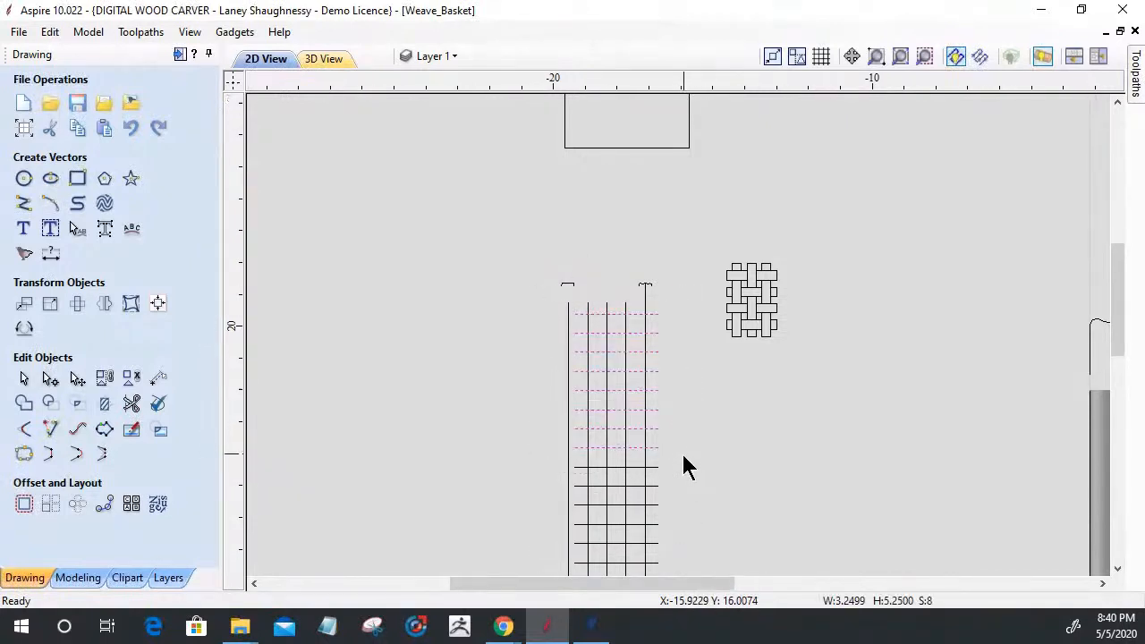
{"action": "scroll", "coordinate": [685, 470], "scroll_direction": "up", "scroll_amount": 3}
{"action": "scroll", "coordinate": [688, 486], "scroll_direction": "down", "scroll_amount": 6}
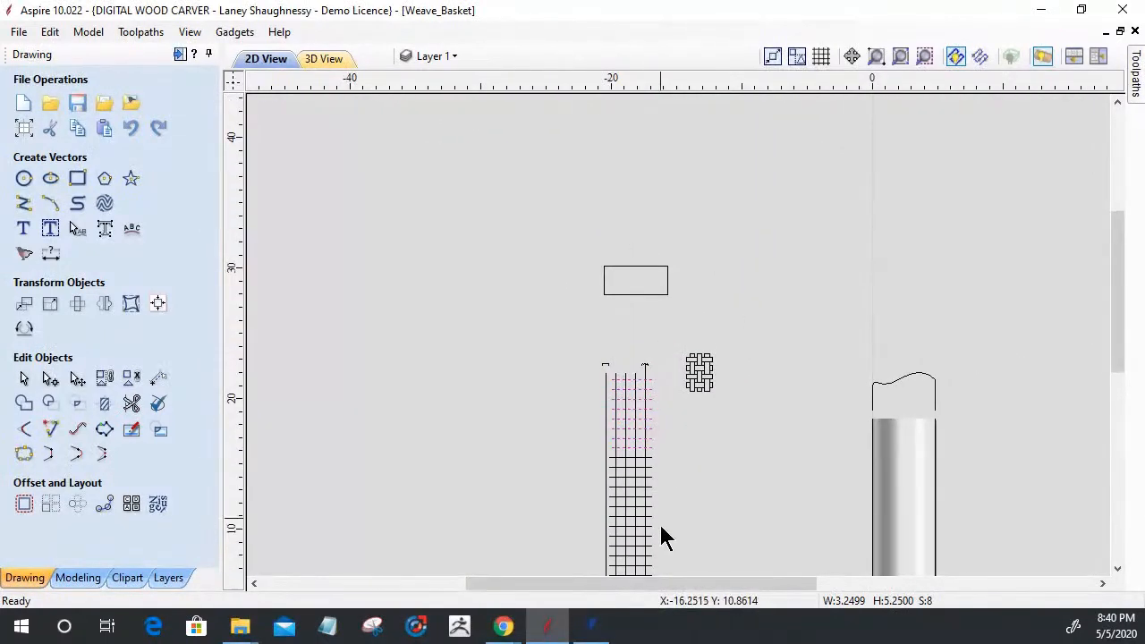
Step: Move the complete line grid, including its separate leftmost vertical line, onto the shaded basket model with the horizontal lines ending at its right edge
{"action": "left_click_drag", "start_coordinate": [1117, 327], "coordinate": [1119, 366]}
{"action": "left_click_drag", "start_coordinate": [978, 379], "coordinate": [977, 380]}
{"action": "left_click_drag", "start_coordinate": [576, 268], "coordinate": [668, 300]}
{"action": "left_click_drag", "start_coordinate": [687, 465], "coordinate": [670, 551]}
{"action": "left_click", "coordinate": [648, 510]}
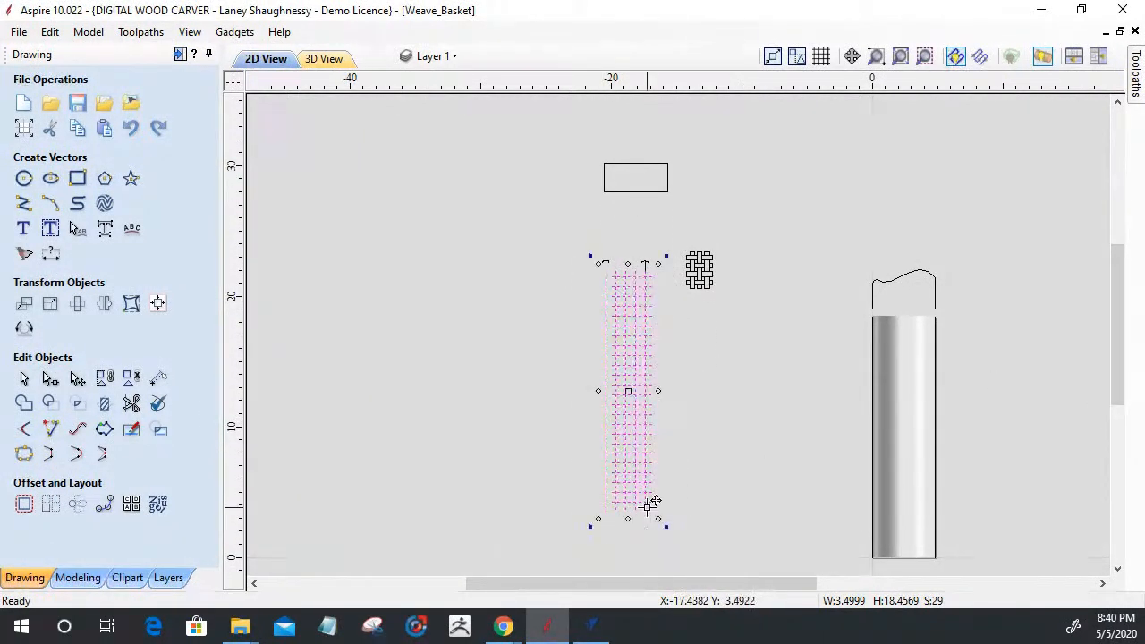
{"action": "scroll", "coordinate": [657, 266], "scroll_direction": "up", "scroll_amount": 2}
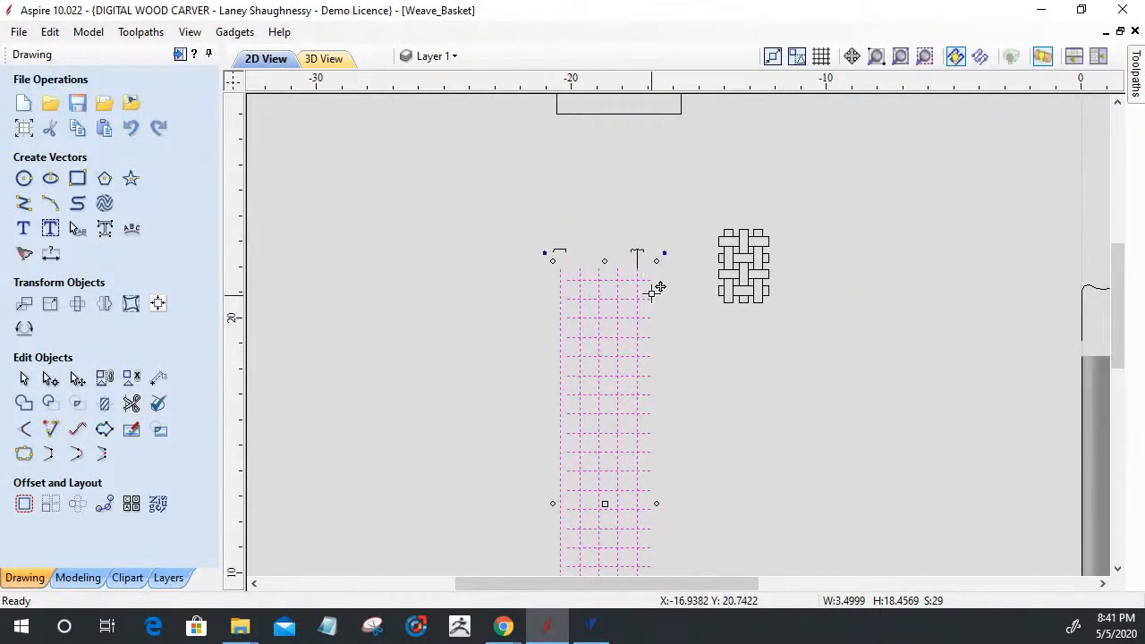
{"action": "scroll", "coordinate": [645, 285], "scroll_direction": "down", "scroll_amount": 2}
{"action": "left_click_drag", "start_coordinate": [650, 277], "coordinate": [994, 380]}
{"action": "scroll", "coordinate": [994, 379], "scroll_direction": "up", "scroll_amount": 3}
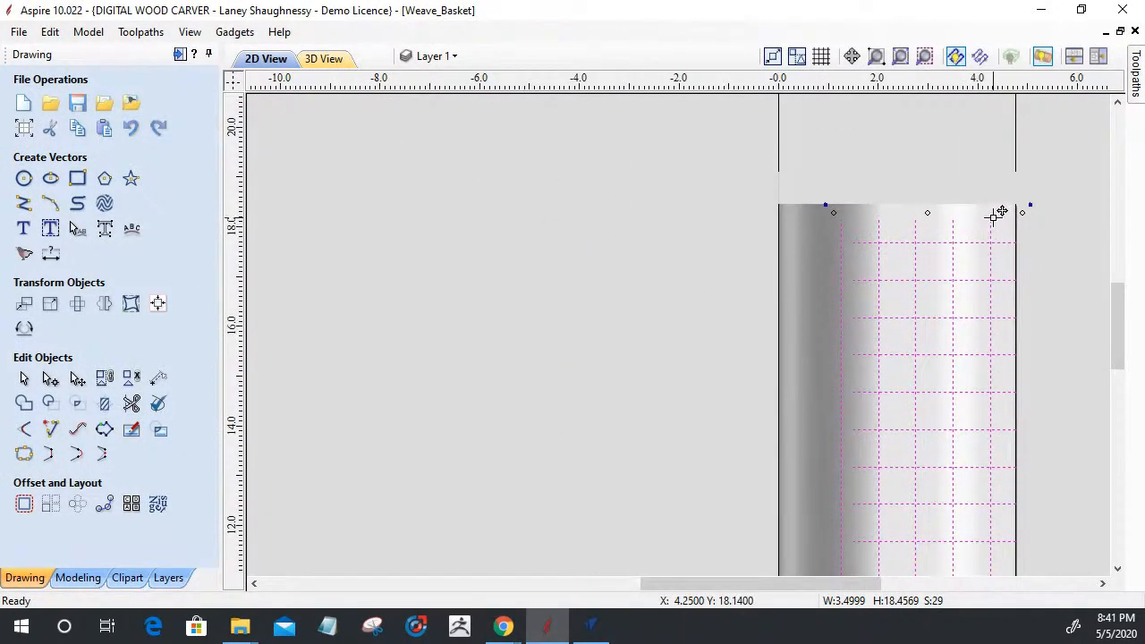
Step: Shift the line grid straight up so the upper ends of its vertical lines meet the model's top edge
{"action": "left_click_drag", "start_coordinate": [992, 210], "coordinate": [992, 194]}
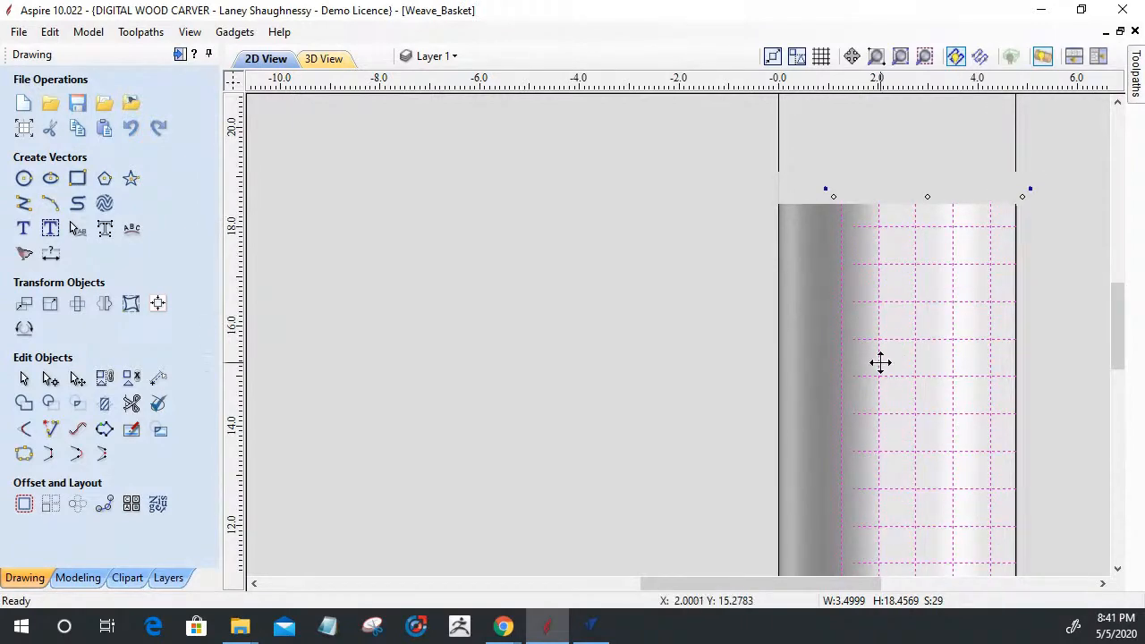
{"action": "scroll", "coordinate": [864, 314], "scroll_direction": "down", "scroll_amount": 4}
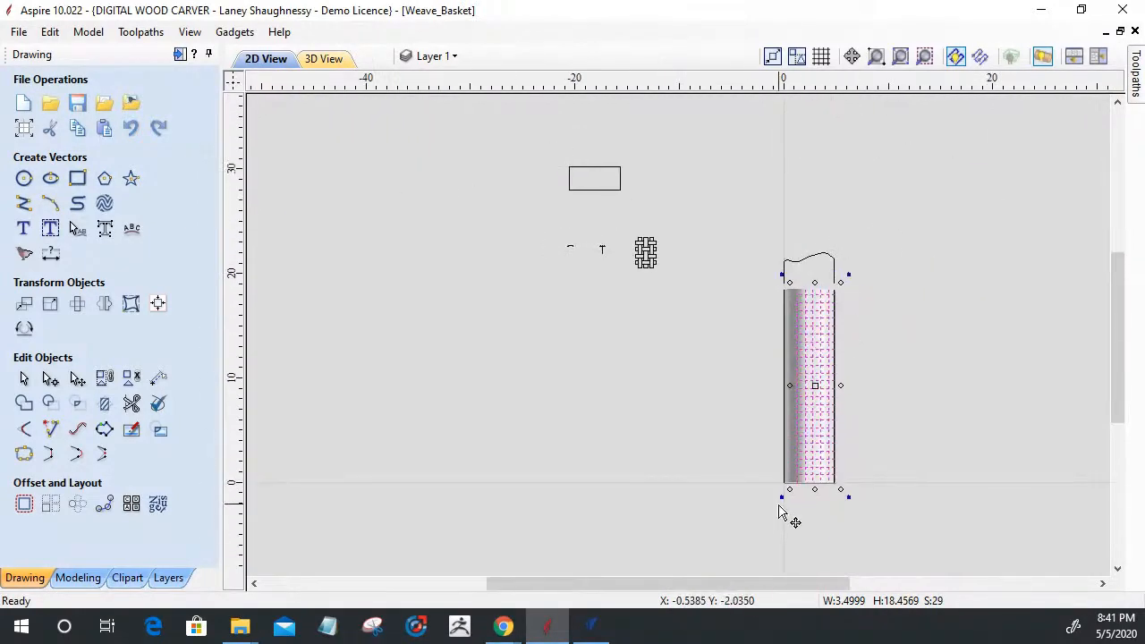
{"action": "scroll", "coordinate": [821, 478], "scroll_direction": "up", "scroll_amount": 4}
{"action": "scroll", "coordinate": [823, 478], "scroll_direction": "down", "scroll_amount": 3}
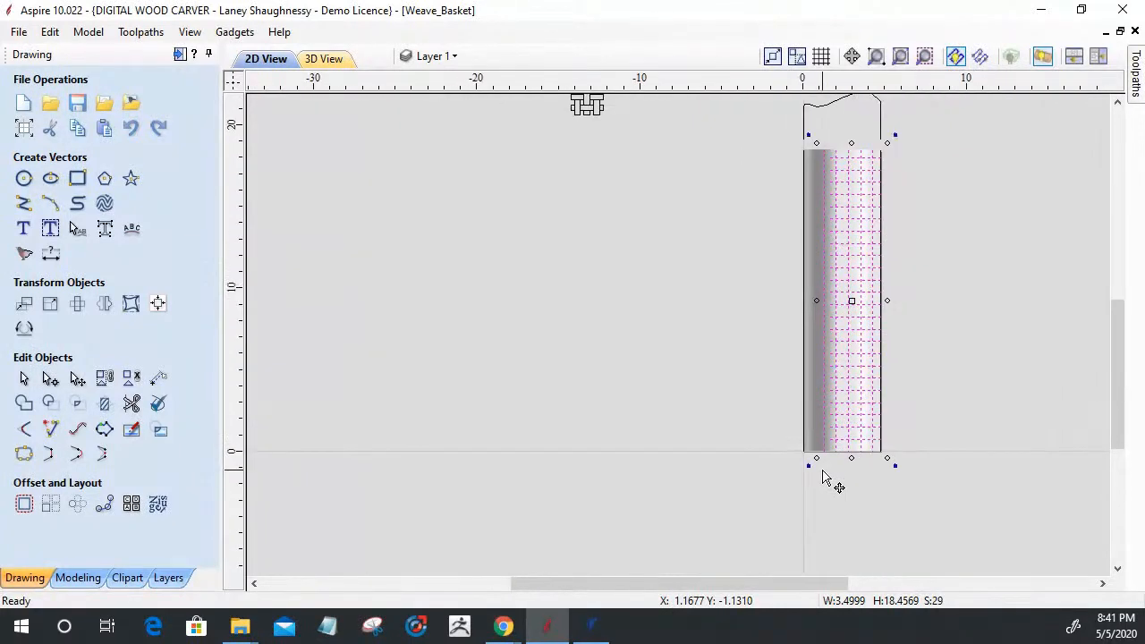
{"action": "scroll", "coordinate": [725, 259], "scroll_direction": "down", "scroll_amount": 1}
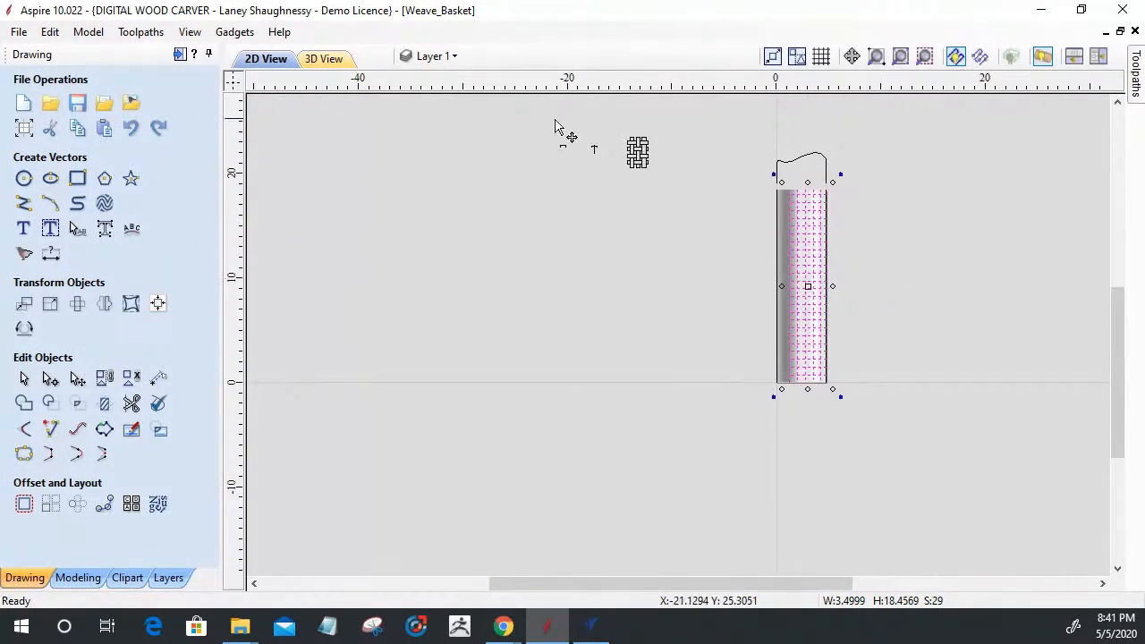
Step: Move the rounded-corner and three-arc profiles together into the space between the wavy profile and the shaded model
{"action": "scroll", "coordinate": [555, 136], "scroll_direction": "up", "scroll_amount": 2}
{"action": "left_click", "coordinate": [660, 184]}
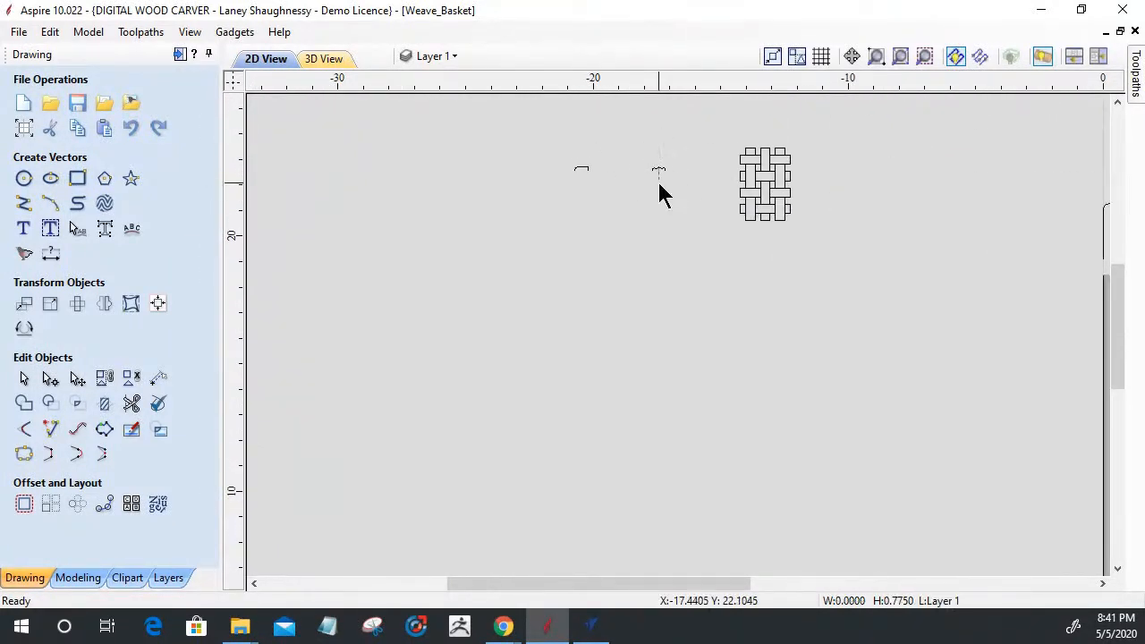
{"action": "left_click_drag", "start_coordinate": [538, 119], "coordinate": [676, 218]}
{"action": "scroll", "coordinate": [593, 214], "scroll_direction": "down", "scroll_amount": 1}
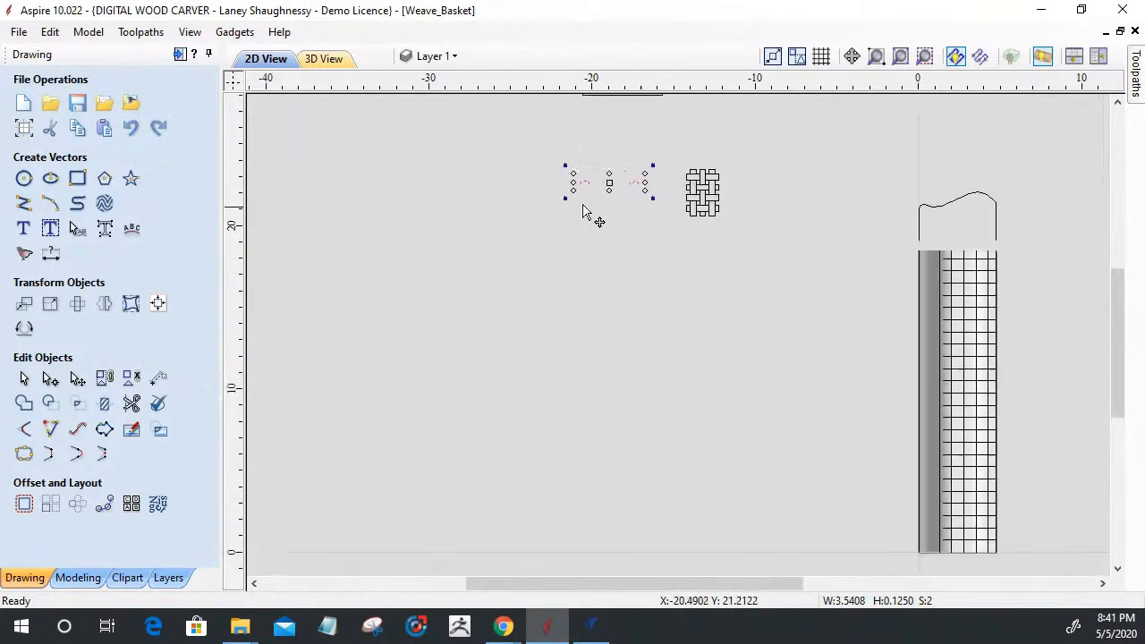
{"action": "left_click_drag", "start_coordinate": [635, 182], "coordinate": [983, 227]}
{"action": "scroll", "coordinate": [934, 236], "scroll_direction": "up", "scroll_amount": 3}
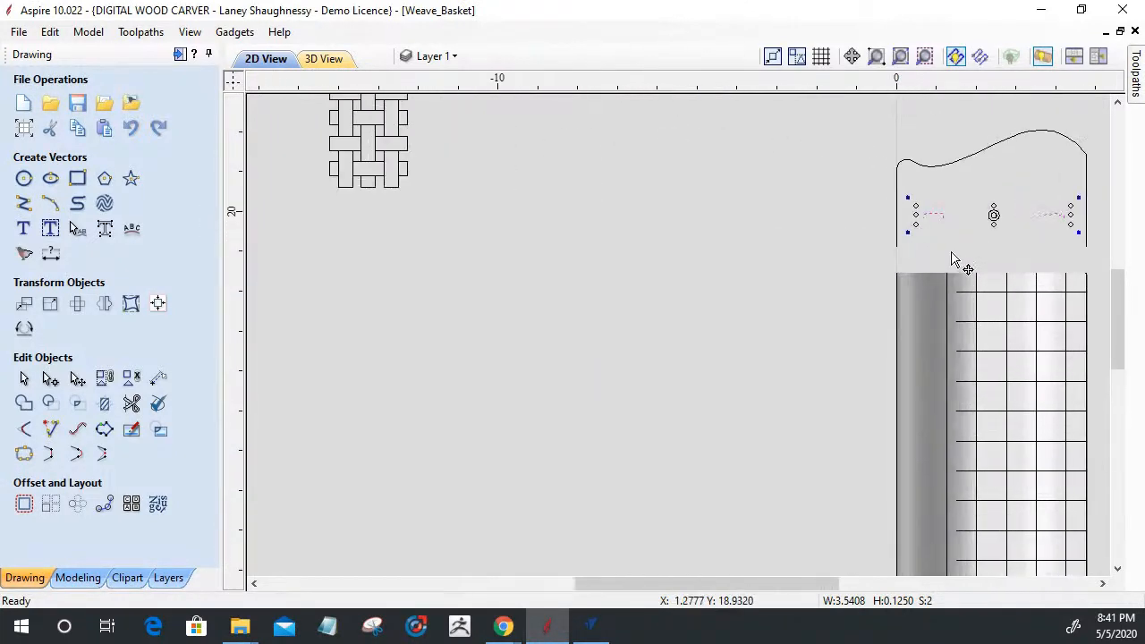
{"action": "left_click", "coordinate": [958, 256]}
{"action": "scroll", "coordinate": [1070, 234], "scroll_direction": "up", "scroll_amount": 5}
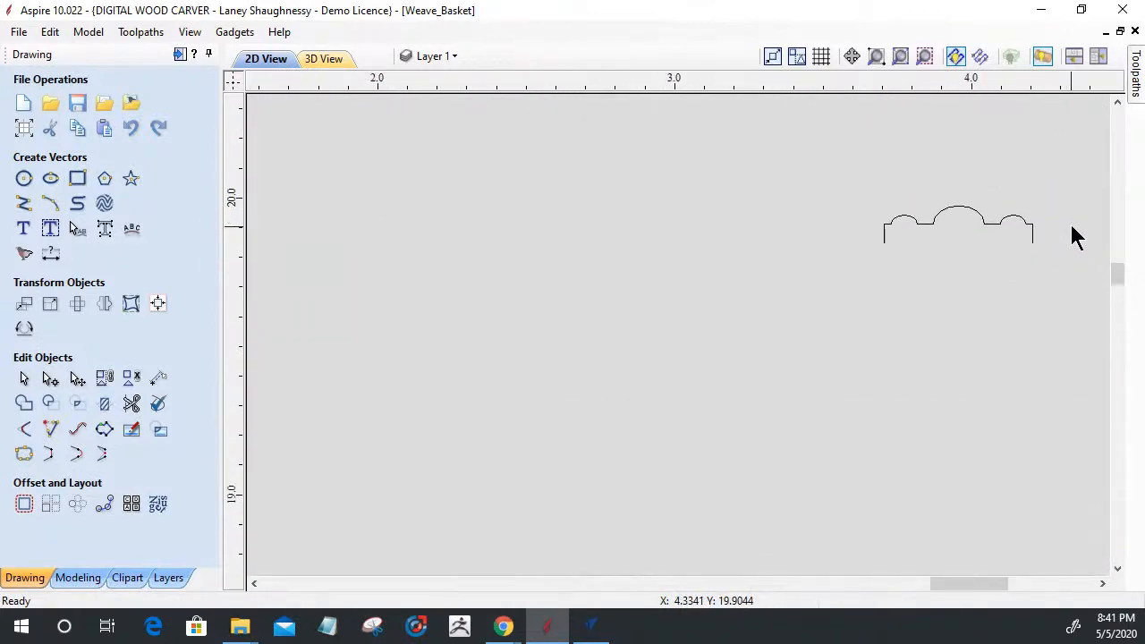
{"action": "scroll", "coordinate": [1069, 224], "scroll_direction": "down", "scroll_amount": 4}
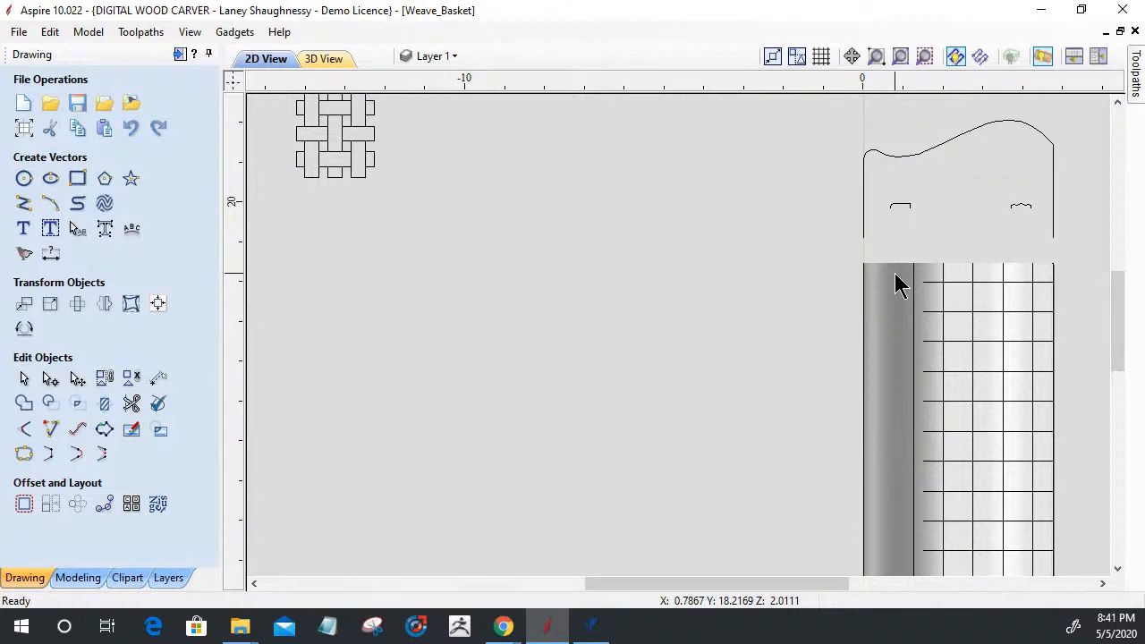
{"action": "scroll", "coordinate": [780, 273], "scroll_direction": "down", "scroll_amount": 2}
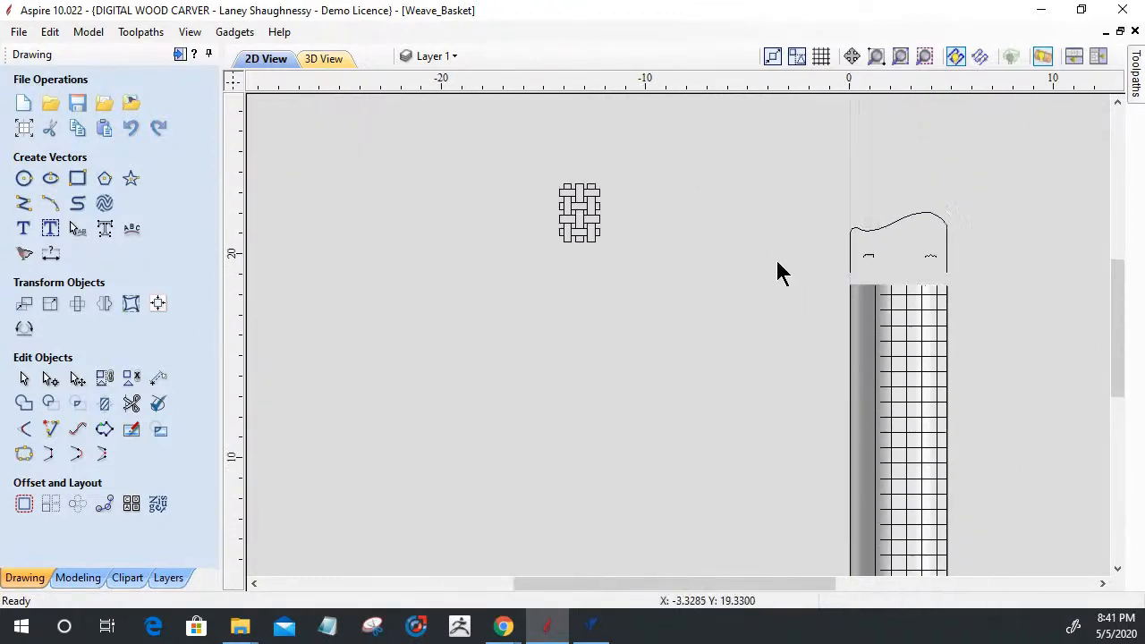
Step: Select the grid's four crossing vertical lines and all its horizontal lines, leaving out the separate leftmost vertical line
{"action": "left_click", "coordinate": [937, 287]}
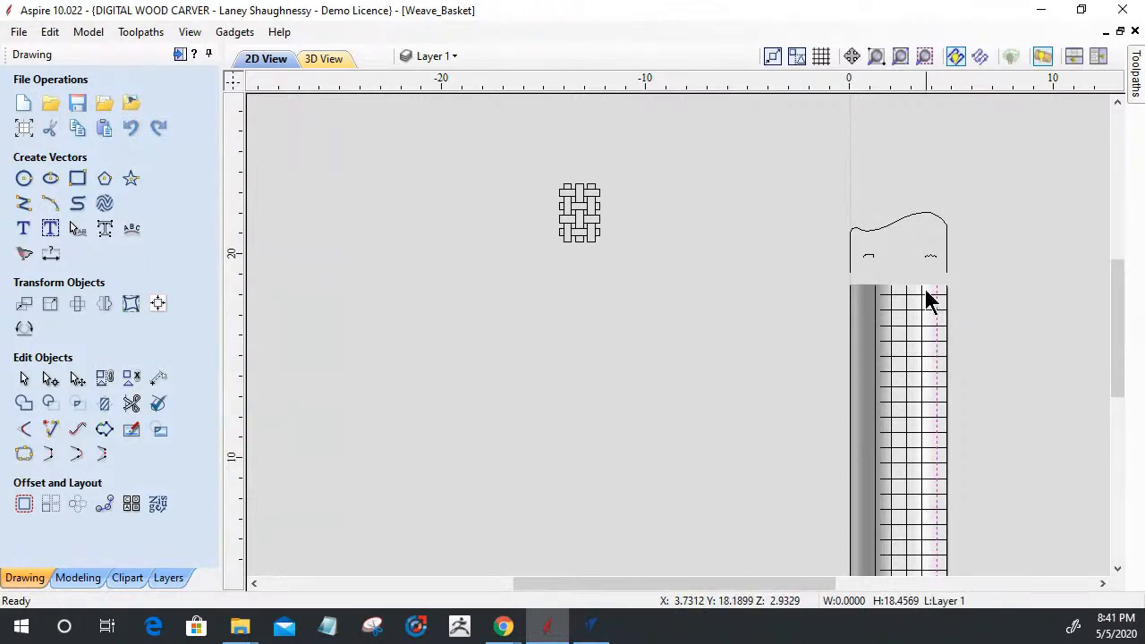
{"action": "left_click", "coordinate": [923, 294], "text": "shift"}
{"action": "left_click", "coordinate": [905, 288], "text": "shift"}
{"action": "left_click", "coordinate": [889, 340], "text": "shift"}
{"action": "scroll", "coordinate": [931, 299], "scroll_direction": "down", "scroll_amount": 4}
{"action": "scroll", "coordinate": [721, 478], "scroll_direction": "up", "scroll_amount": 3}
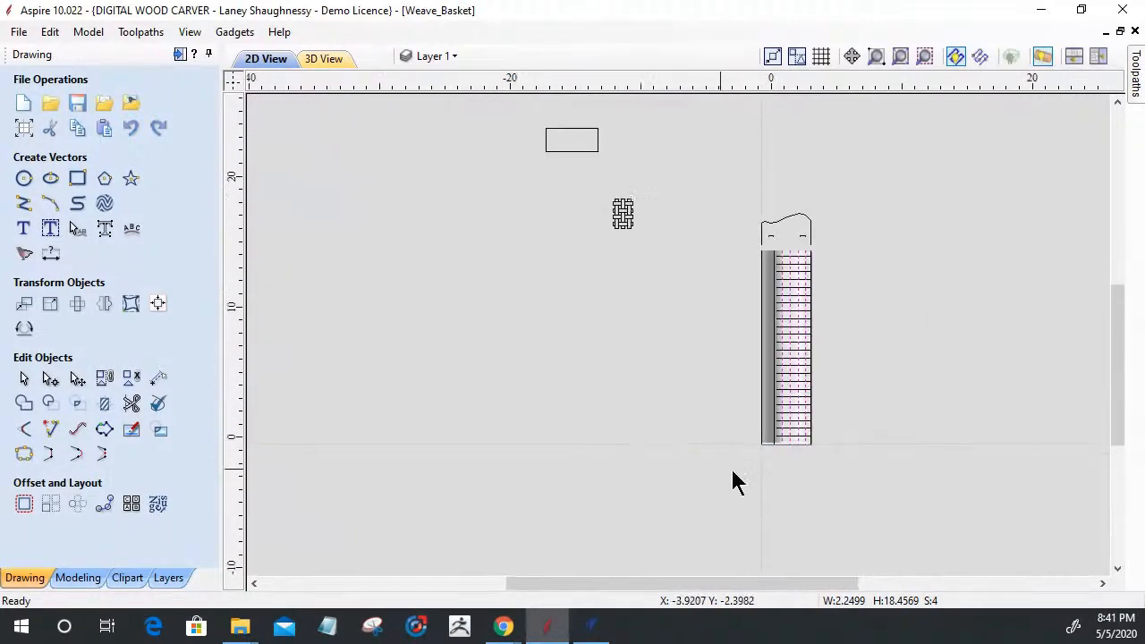
{"action": "scroll", "coordinate": [766, 473], "scroll_direction": "down", "scroll_amount": 2}
{"action": "scroll", "coordinate": [766, 420], "scroll_direction": "up", "scroll_amount": 1}
{"action": "scroll", "coordinate": [766, 414], "scroll_direction": "up", "scroll_amount": 1}
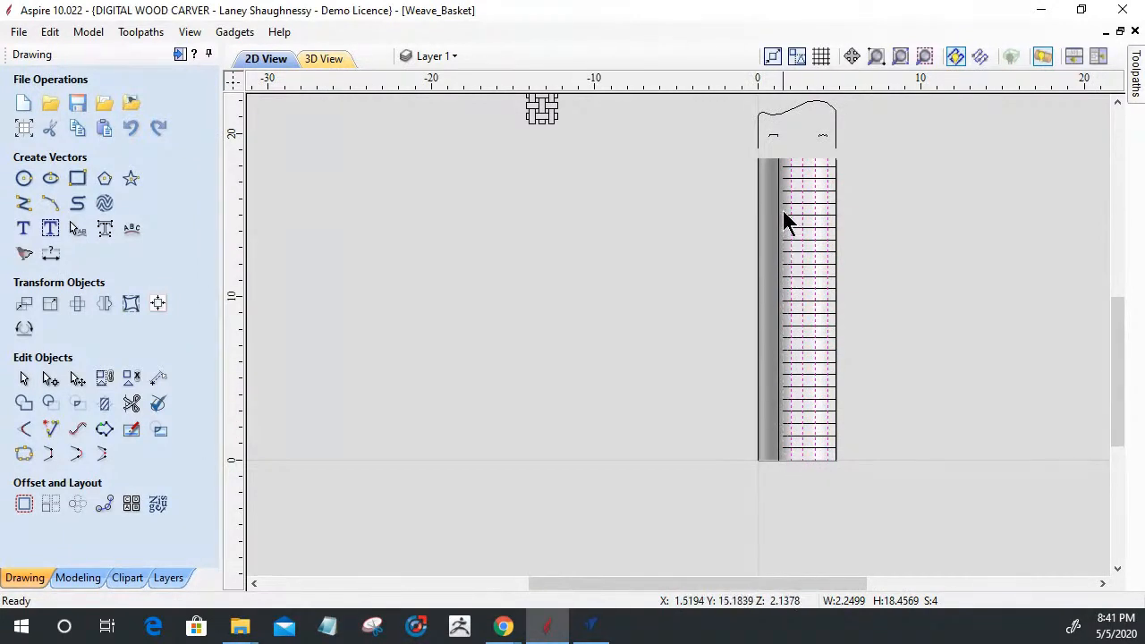
{"action": "left_click", "coordinate": [782, 161], "text": "shift"}
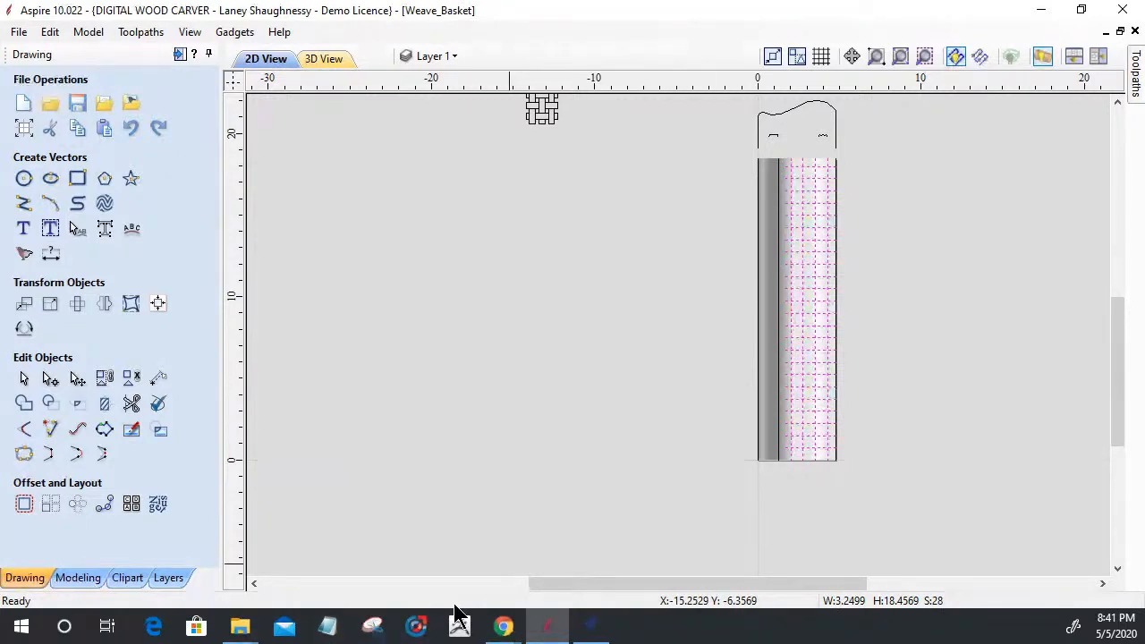
{"action": "scroll", "coordinate": [547, 292], "scroll_direction": "down", "scroll_amount": 1}
{"action": "scroll", "coordinate": [709, 131], "scroll_direction": "up", "scroll_amount": 2}
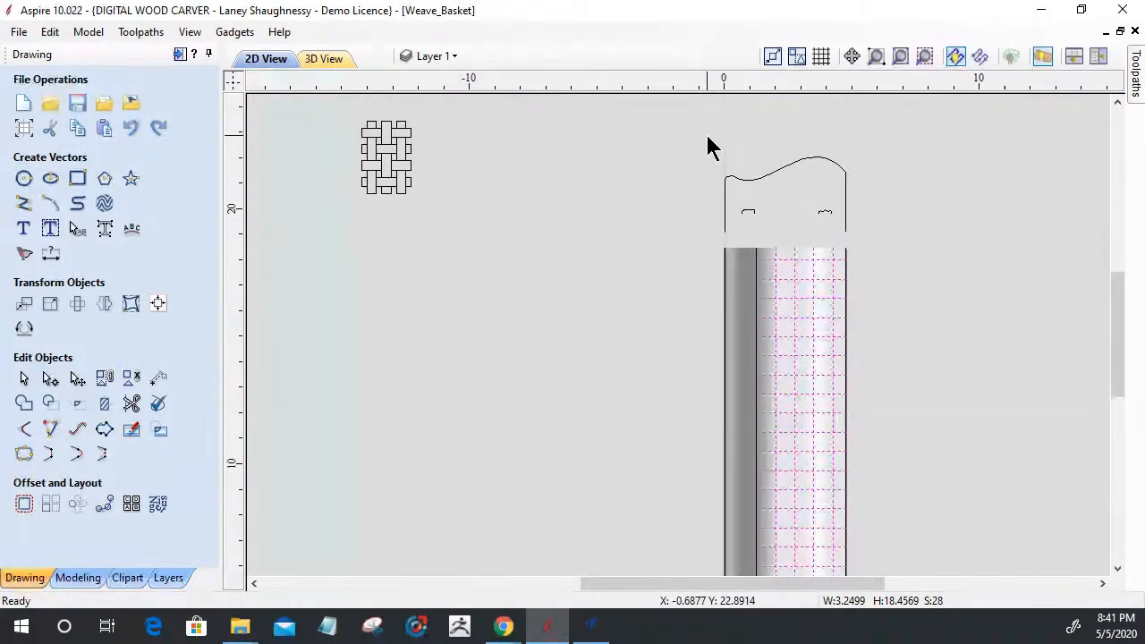
Step: Start Extrude and Weave and assign the selected grid lines as drive rails
{"action": "left_click", "coordinate": [80, 578]}
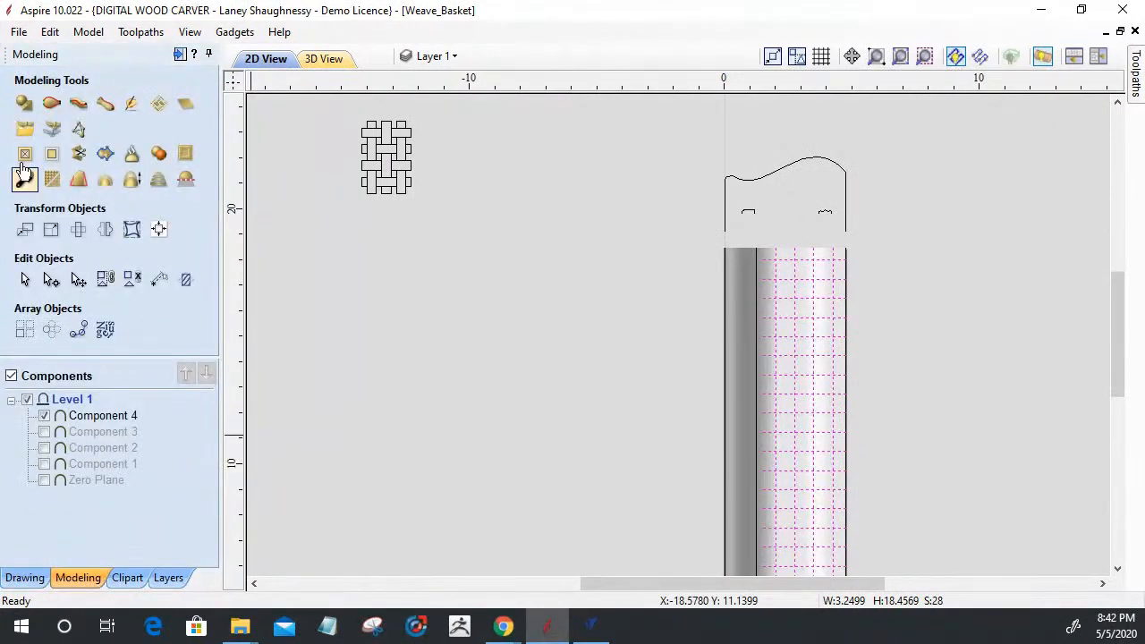
{"action": "left_click", "coordinate": [79, 105]}
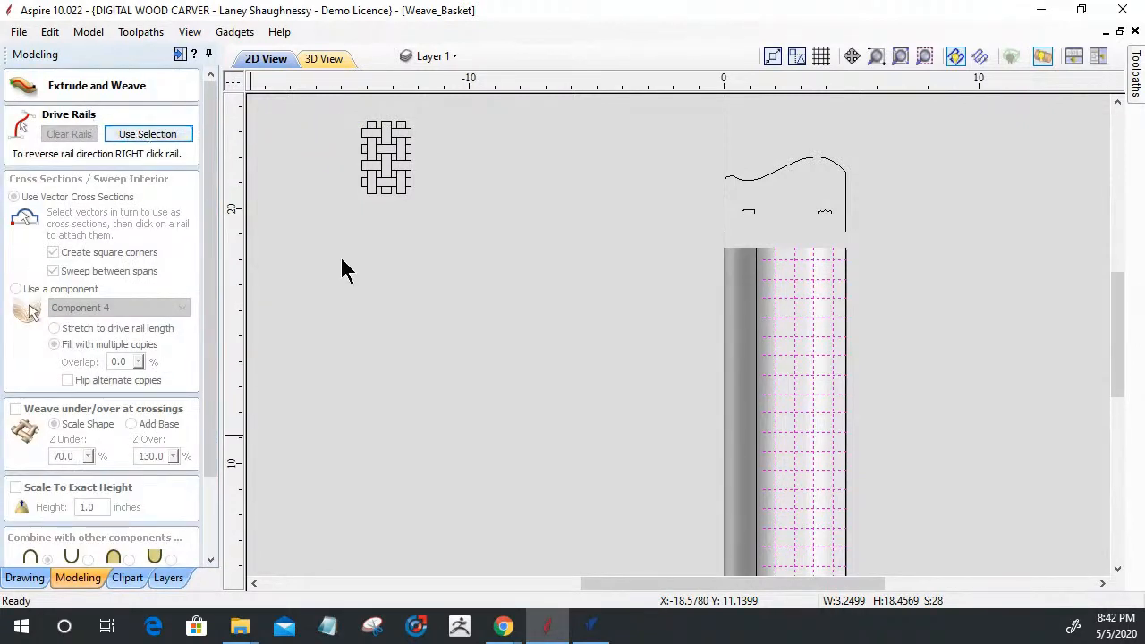
{"action": "left_click", "coordinate": [127, 136]}
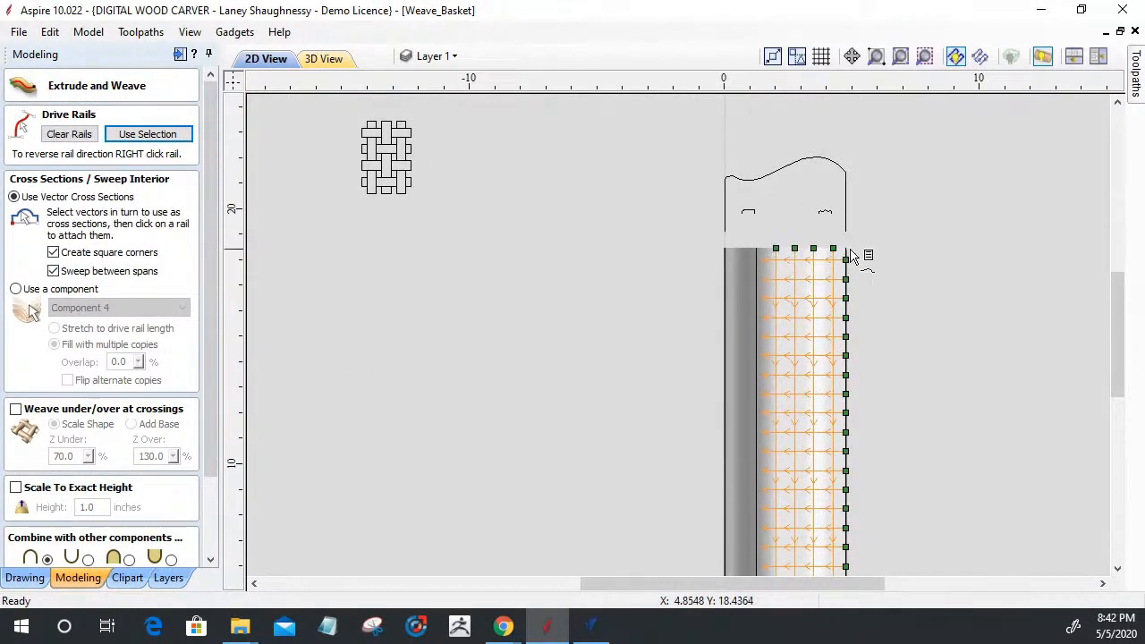
{"action": "scroll", "coordinate": [877, 313], "scroll_direction": "down", "scroll_amount": 4}
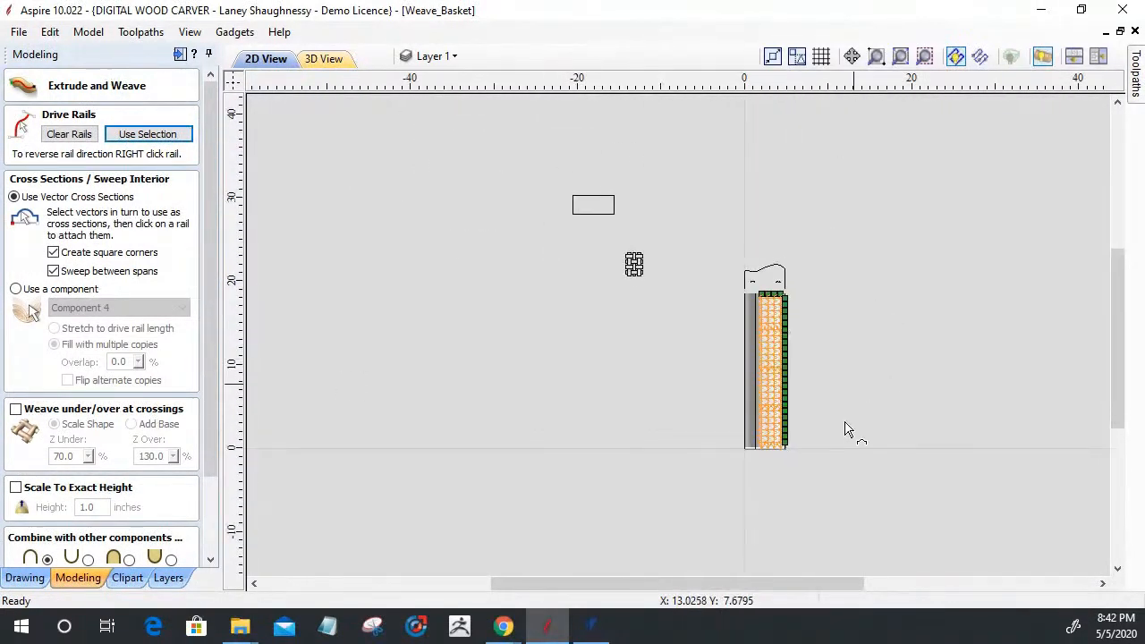
{"action": "scroll", "coordinate": [780, 458], "scroll_direction": "up", "scroll_amount": 3}
{"action": "scroll", "coordinate": [789, 447], "scroll_direction": "down", "scroll_amount": 4}
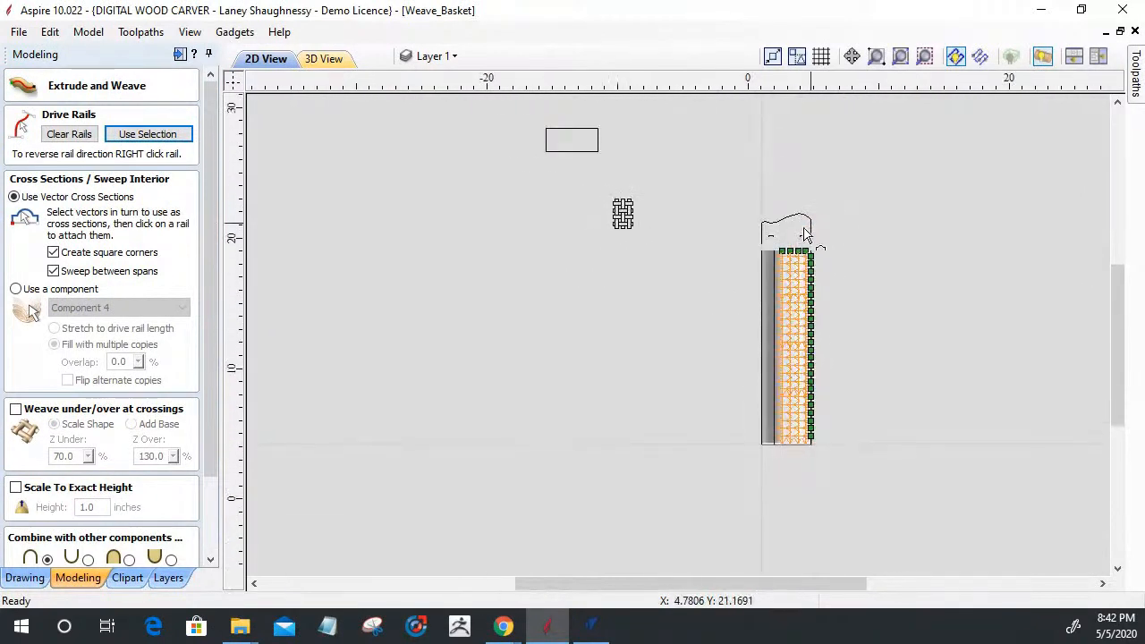
{"action": "scroll", "coordinate": [802, 240], "scroll_direction": "up", "scroll_amount": 1}
{"action": "scroll", "coordinate": [801, 239], "scroll_direction": "up", "scroll_amount": 1}
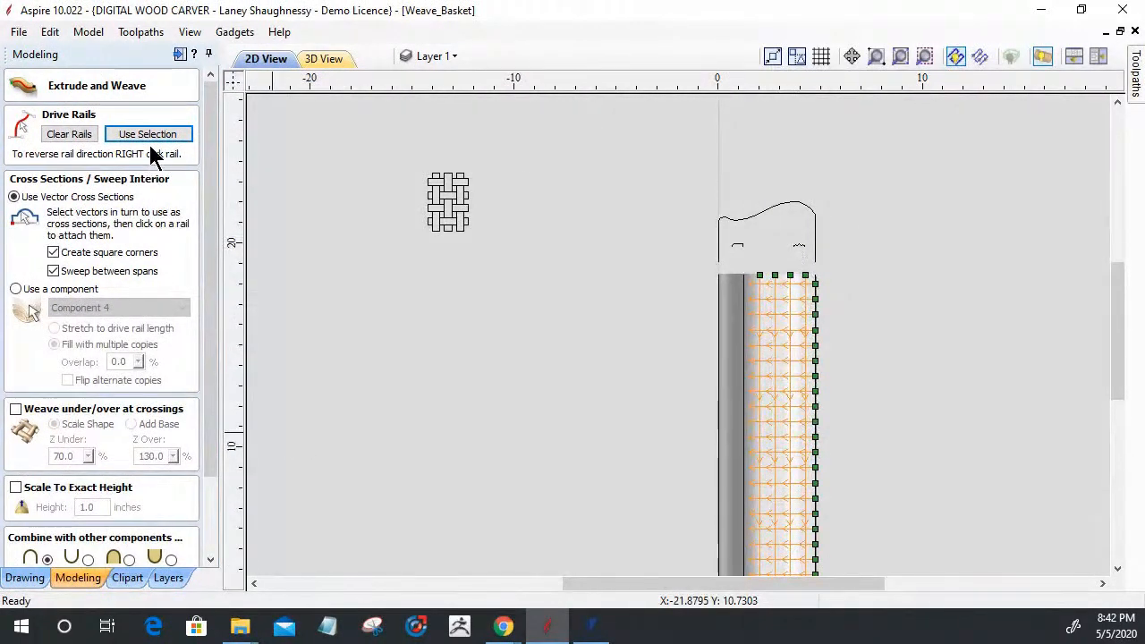
{"action": "scroll", "coordinate": [825, 253], "scroll_direction": "up", "scroll_amount": 2}
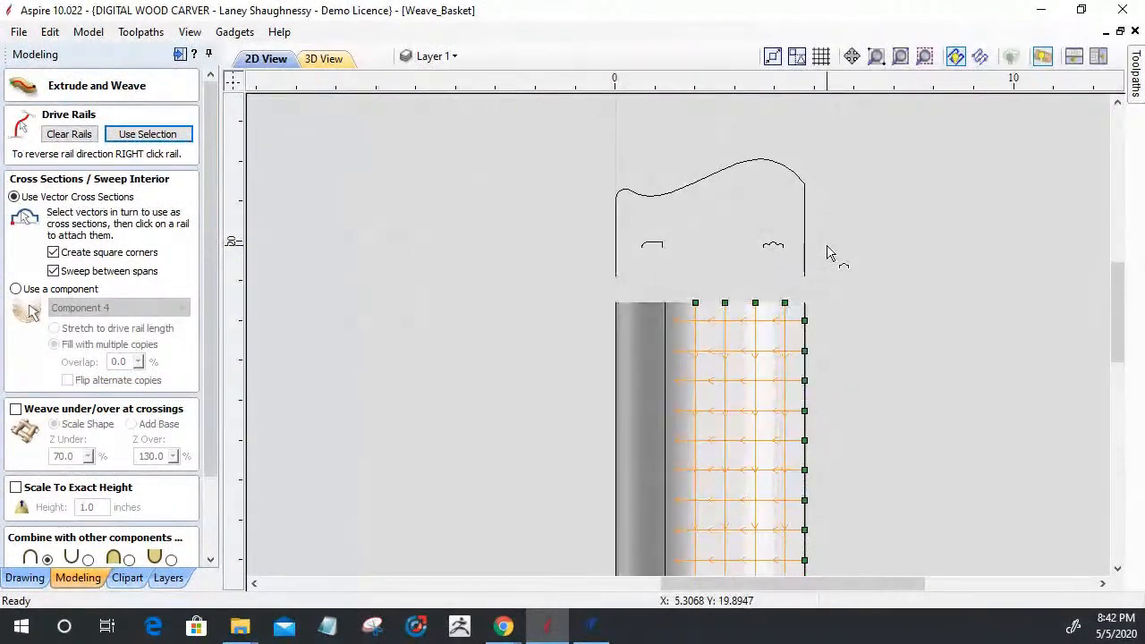
{"action": "scroll", "coordinate": [827, 253], "scroll_direction": "up", "scroll_amount": 2}
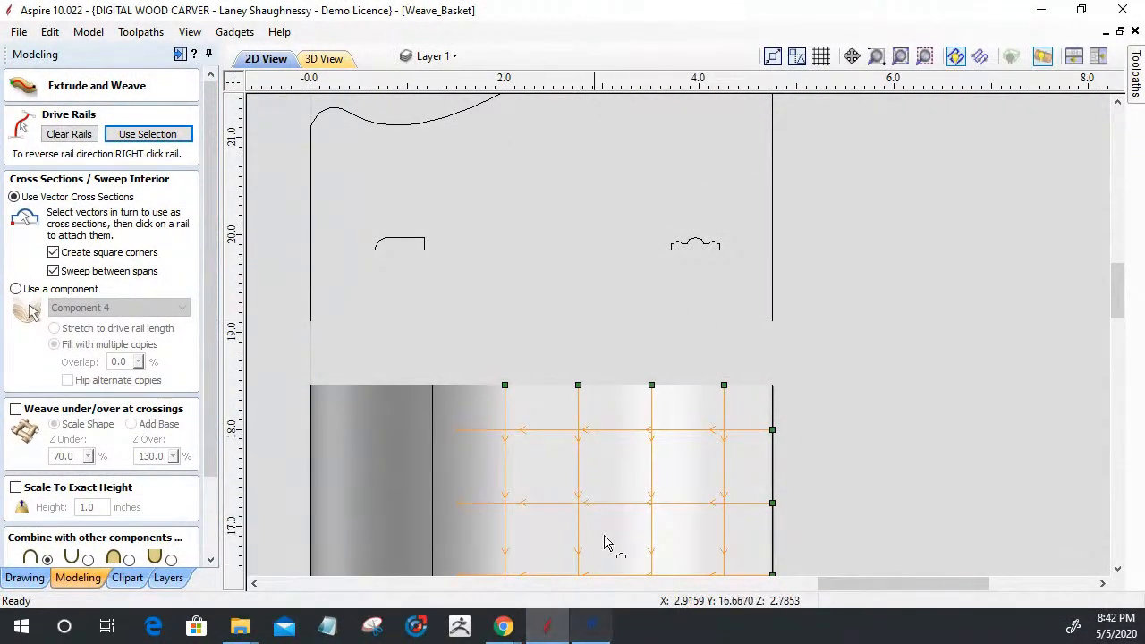
Step: Extrude the three-arc profile along the drive rails with square corners turned off and sweeping between spans kept on
{"action": "left_click", "coordinate": [691, 248]}
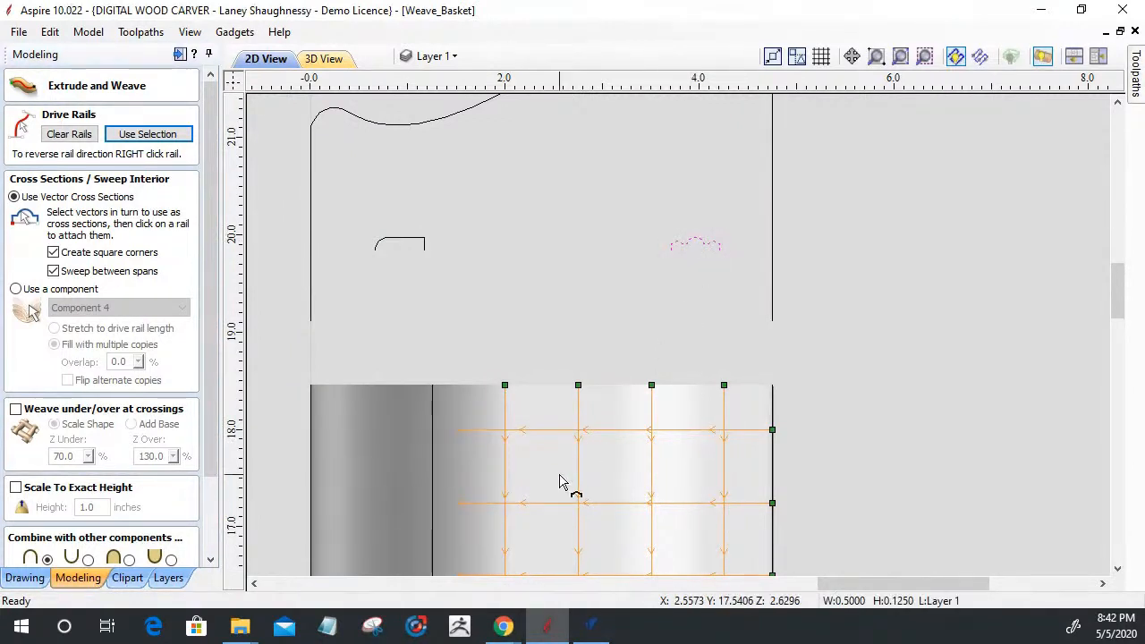
{"action": "left_click", "coordinate": [51, 254]}
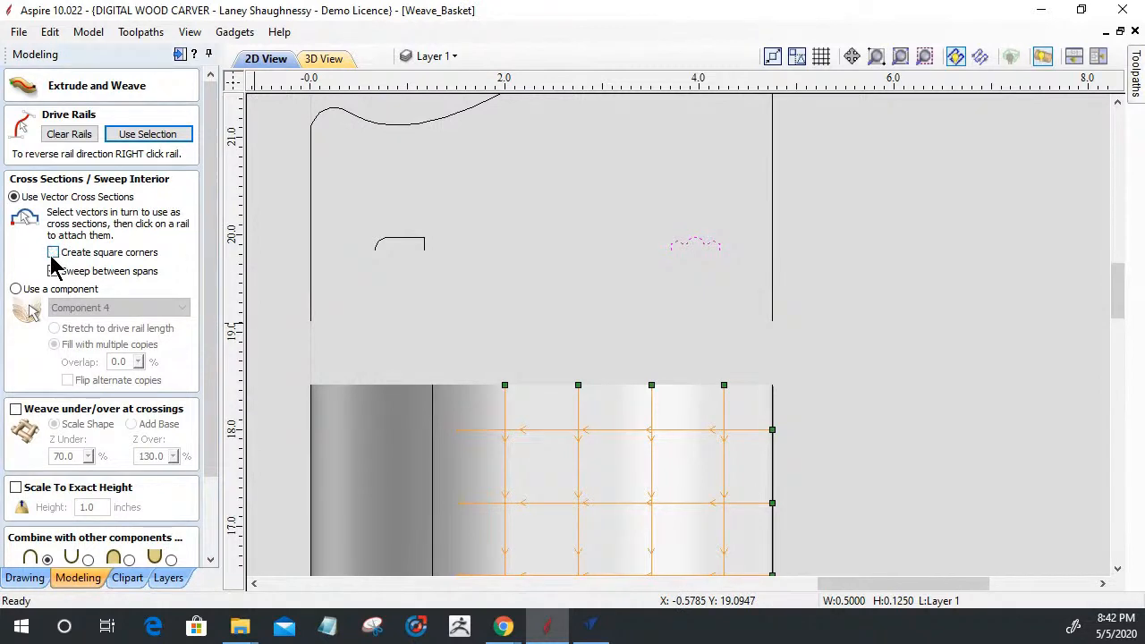
{"action": "left_click", "coordinate": [53, 271]}
{"action": "left_click_drag", "start_coordinate": [212, 340], "coordinate": [213, 423]}
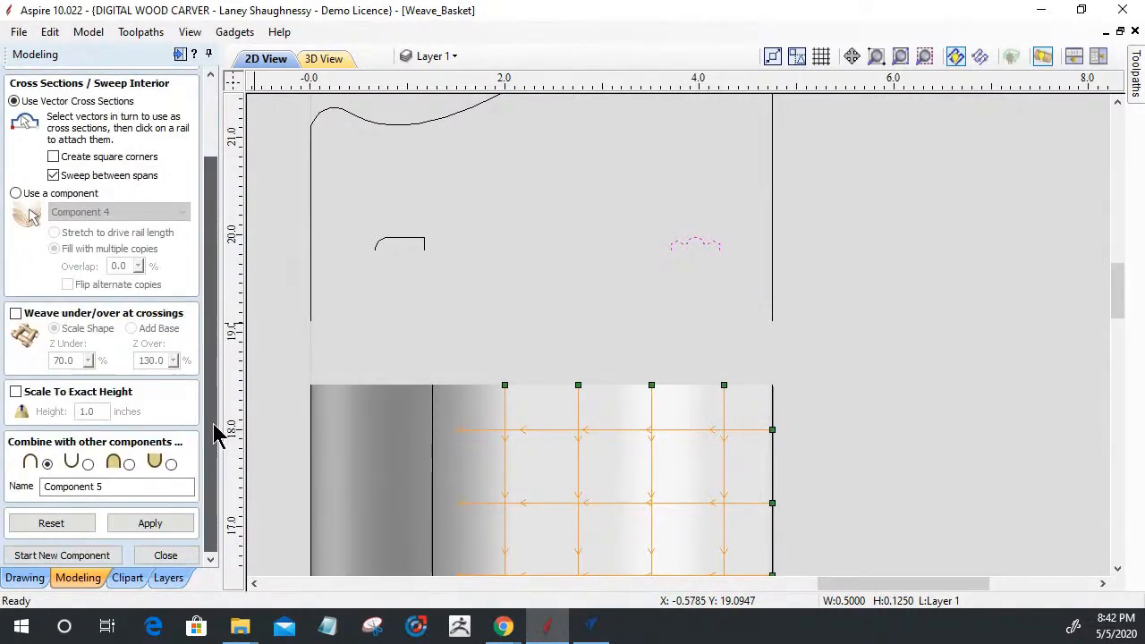
{"action": "left_click", "coordinate": [151, 524]}
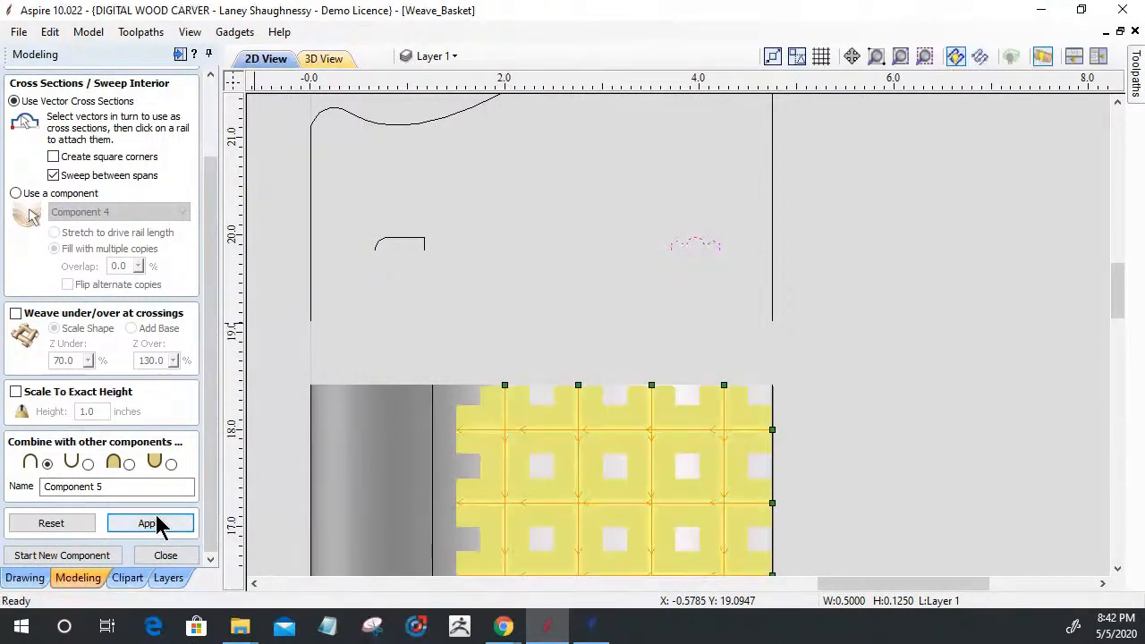
Step: Show the 3D model unwrapped flat and examine the extruded grid texture up close
{"action": "left_click", "coordinate": [324, 59]}
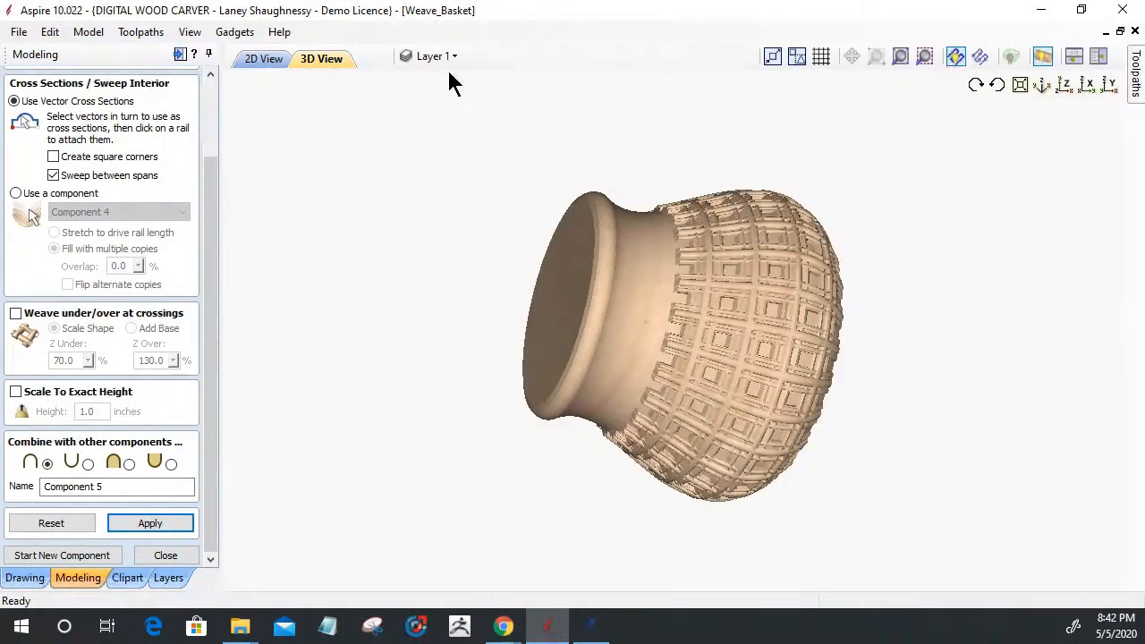
{"action": "left_click", "coordinate": [1042, 57]}
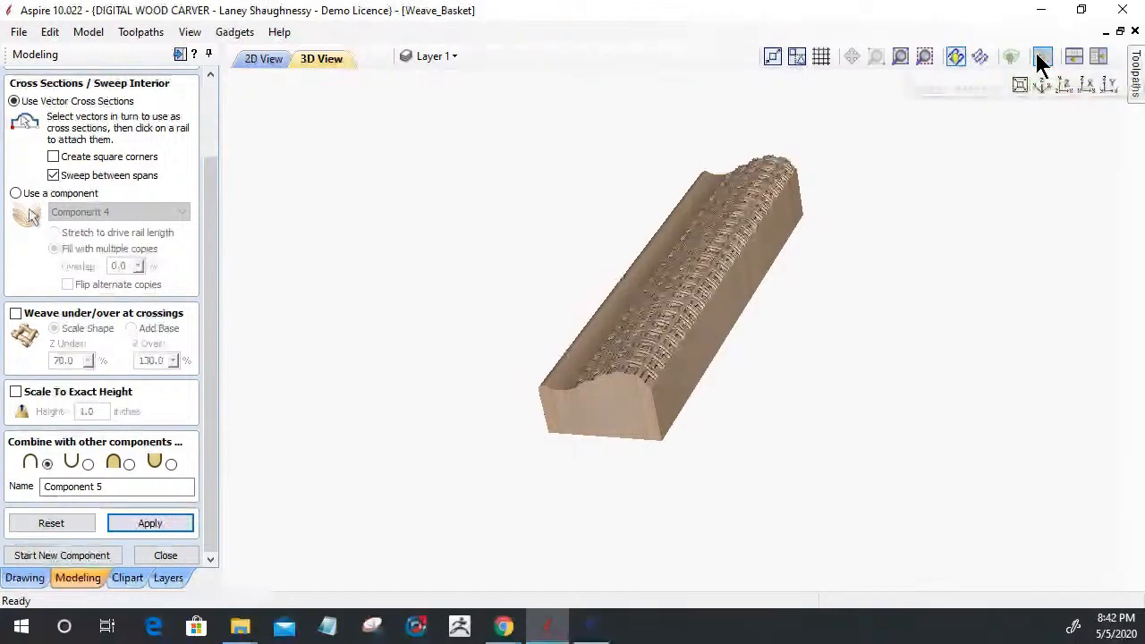
{"action": "left_click_drag", "start_coordinate": [689, 397], "coordinate": [697, 410]}
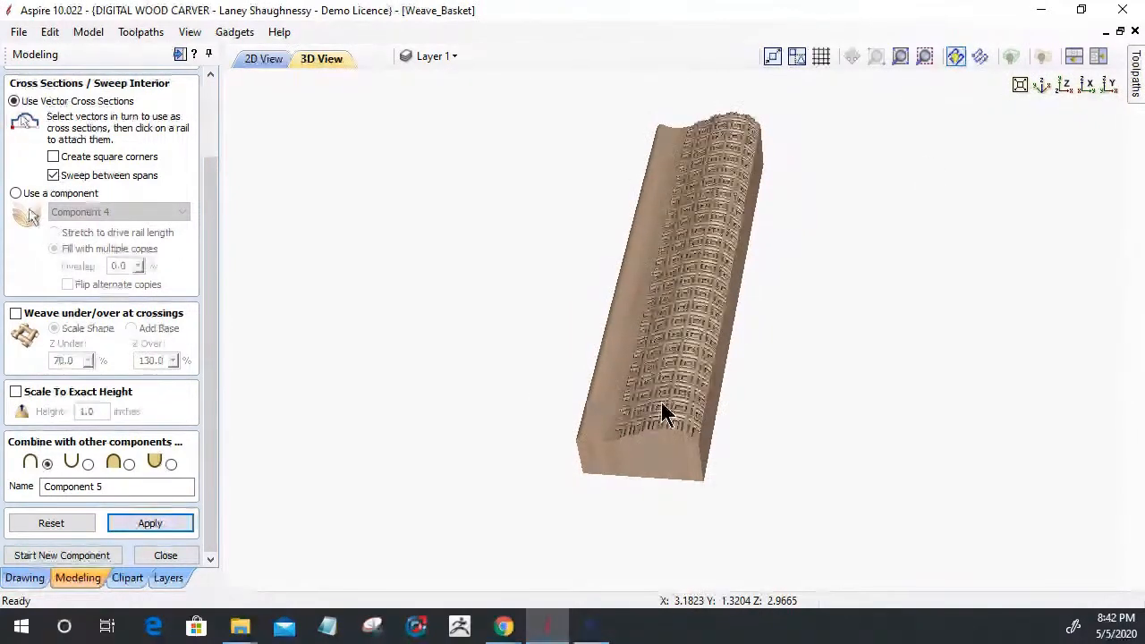
{"action": "scroll", "coordinate": [662, 412], "scroll_direction": "up", "scroll_amount": 5}
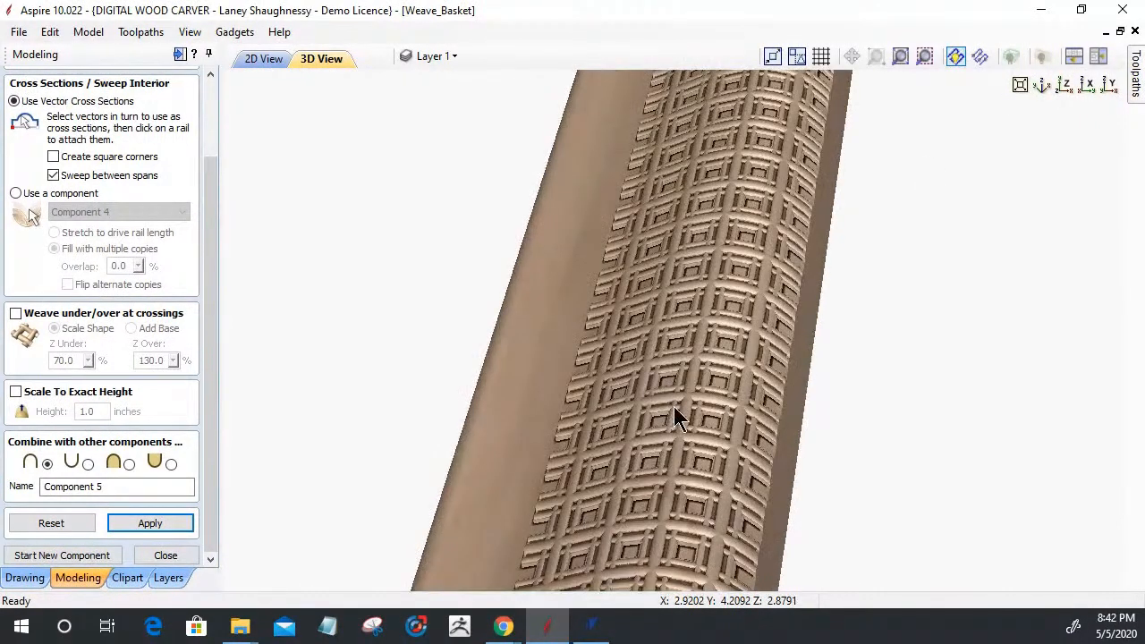
{"action": "scroll", "coordinate": [701, 446], "scroll_direction": "up", "scroll_amount": 4}
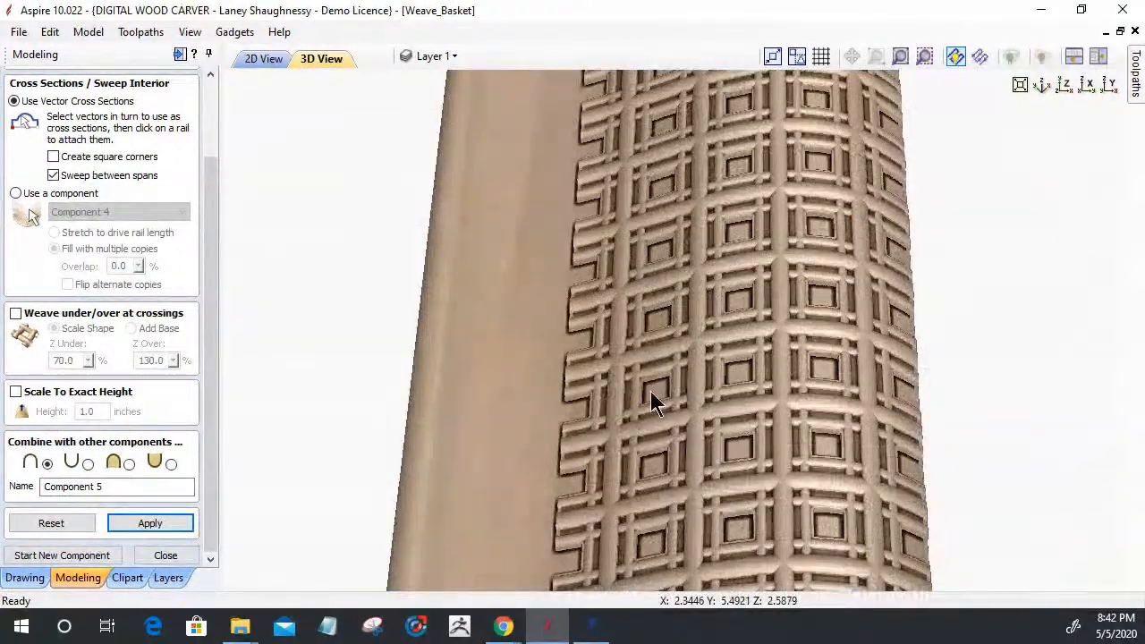
Step: Turn on weaving under/over at crossings with Scale Shape, Z Under 0% and Z Over 100%, and apply it to the grid texture
{"action": "left_click_drag", "start_coordinate": [688, 370], "coordinate": [692, 369]}
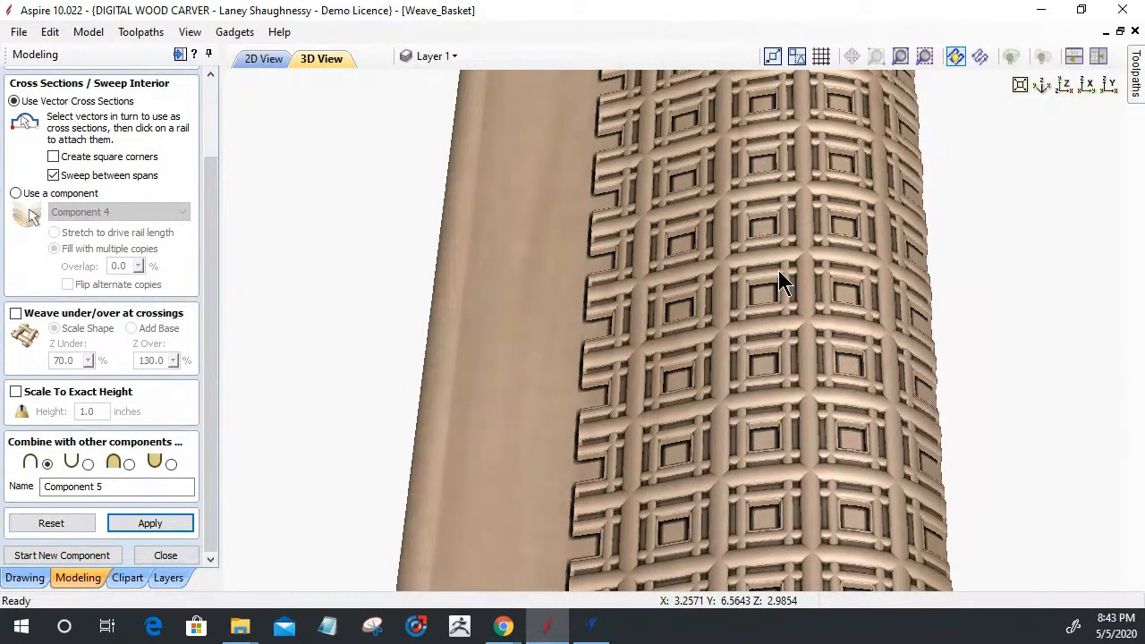
{"action": "left_click", "coordinate": [17, 315]}
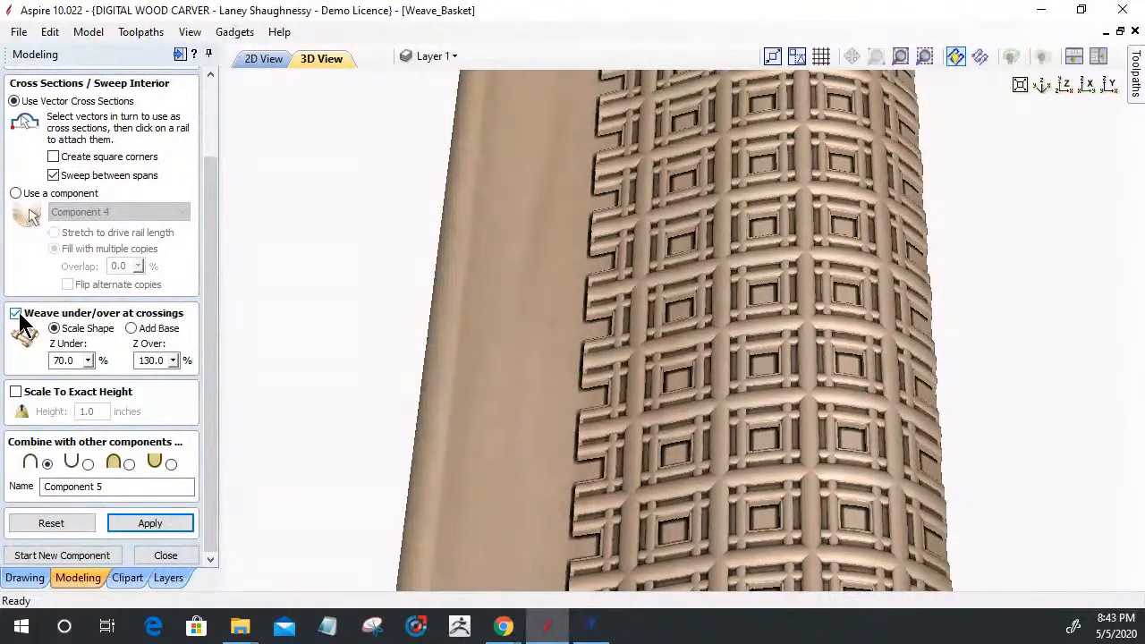
{"action": "left_click", "coordinate": [75, 360]}
{"action": "left_click_drag", "start_coordinate": [75, 359], "coordinate": [23, 386]}
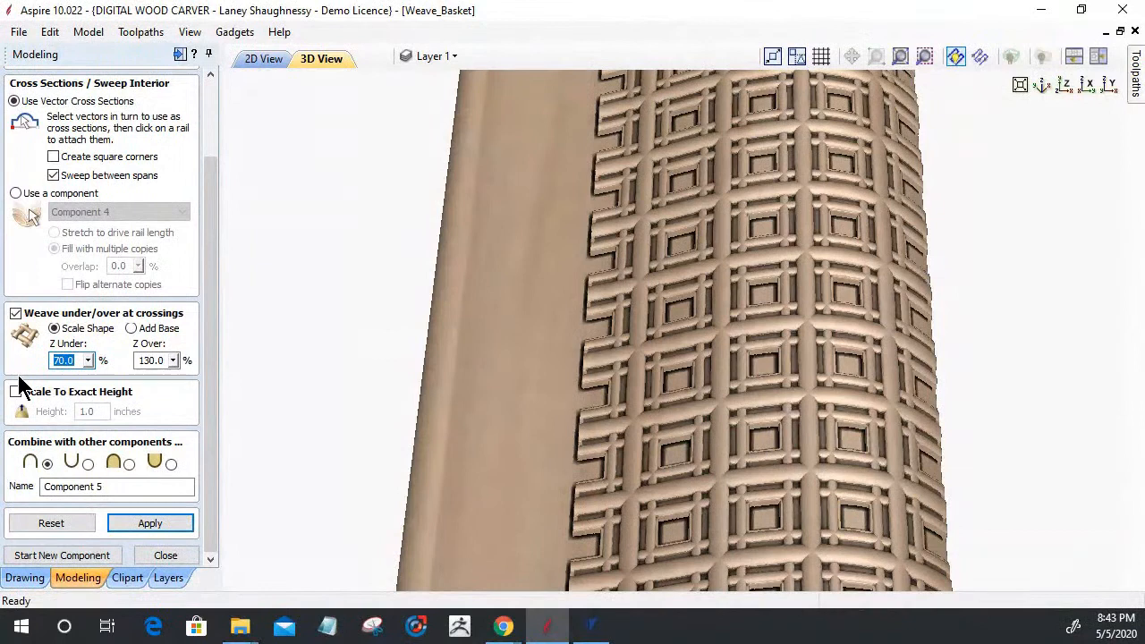
{"action": "type", "text": "0"}
{"action": "key", "text": "Tab"}
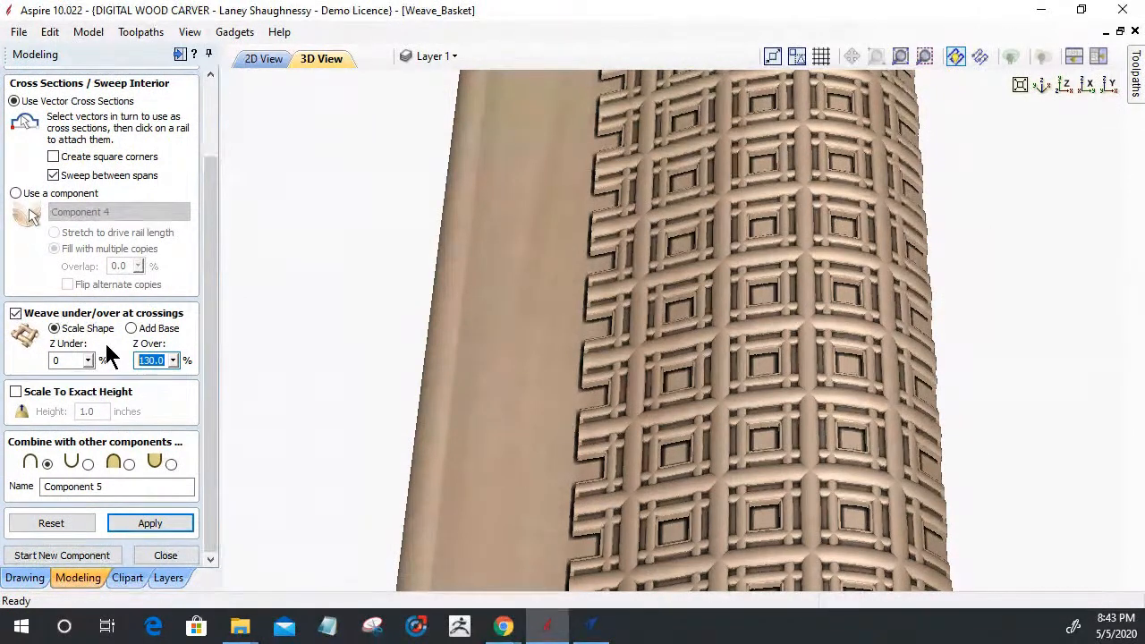
{"action": "type", "text": "100"}
{"action": "left_click", "coordinate": [142, 523]}
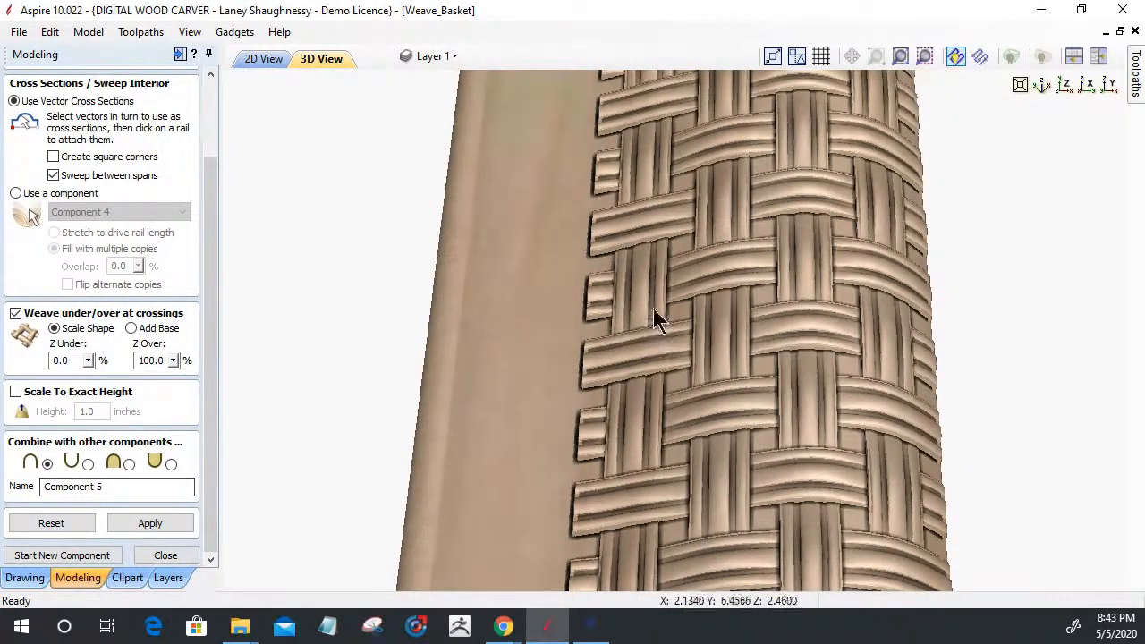
{"action": "scroll", "coordinate": [654, 319], "scroll_direction": "up", "scroll_amount": 2}
{"action": "scroll", "coordinate": [654, 317], "scroll_direction": "up", "scroll_amount": 2}
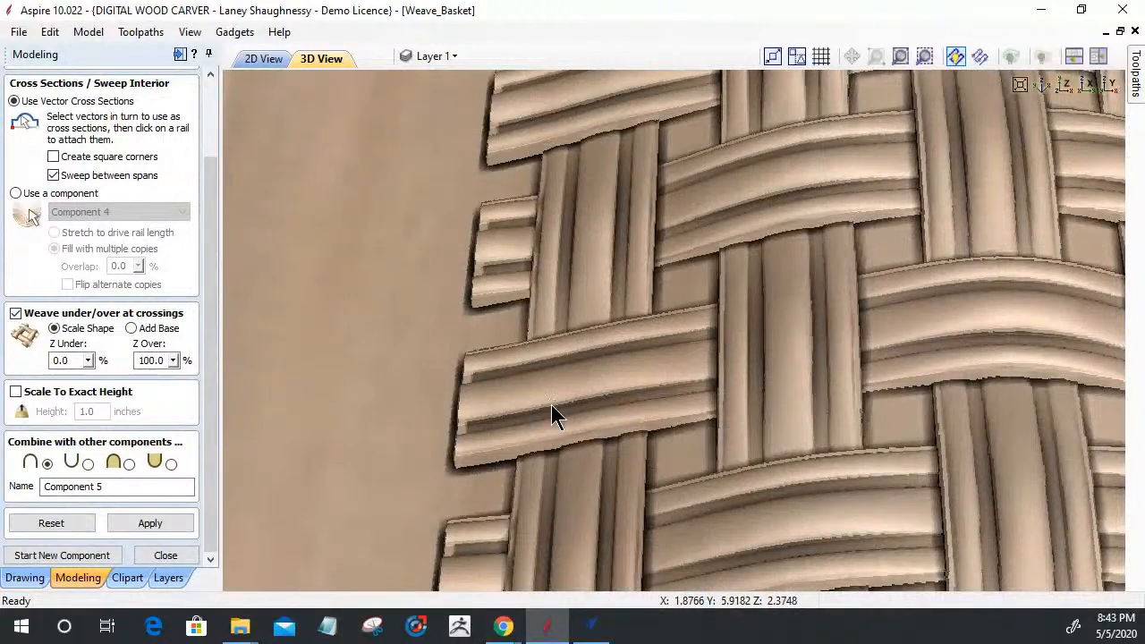
{"action": "scroll", "coordinate": [551, 394], "scroll_direction": "down", "scroll_amount": 2}
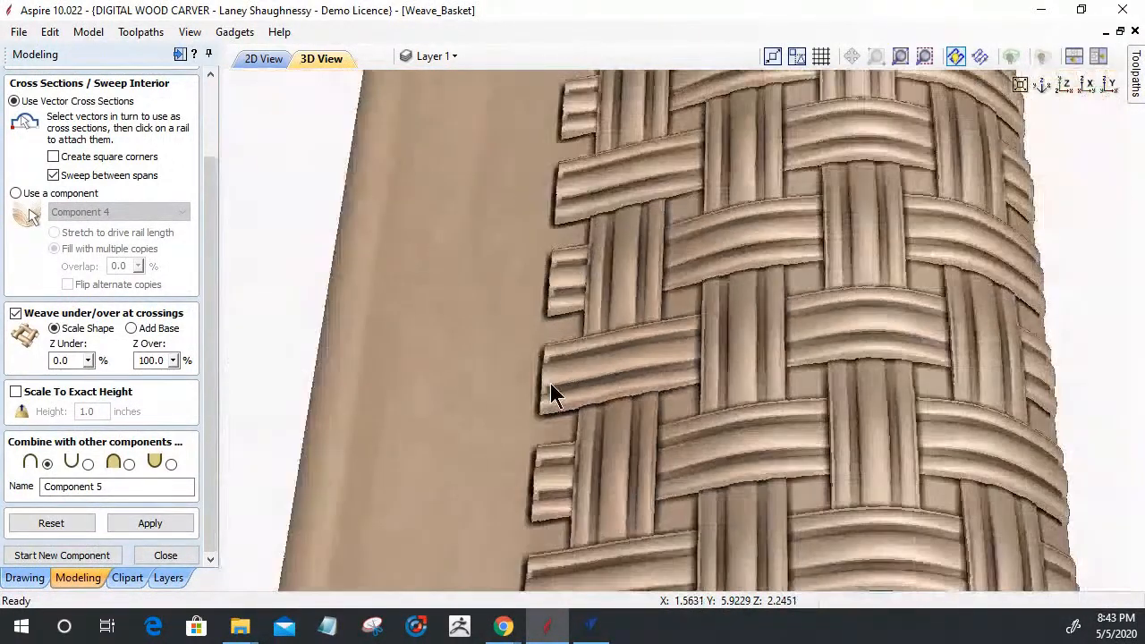
Step: Try reapplying the weave with Z Over at 50%
{"action": "left_click_drag", "start_coordinate": [166, 360], "coordinate": [134, 362]}
{"action": "type", "text": "50"}
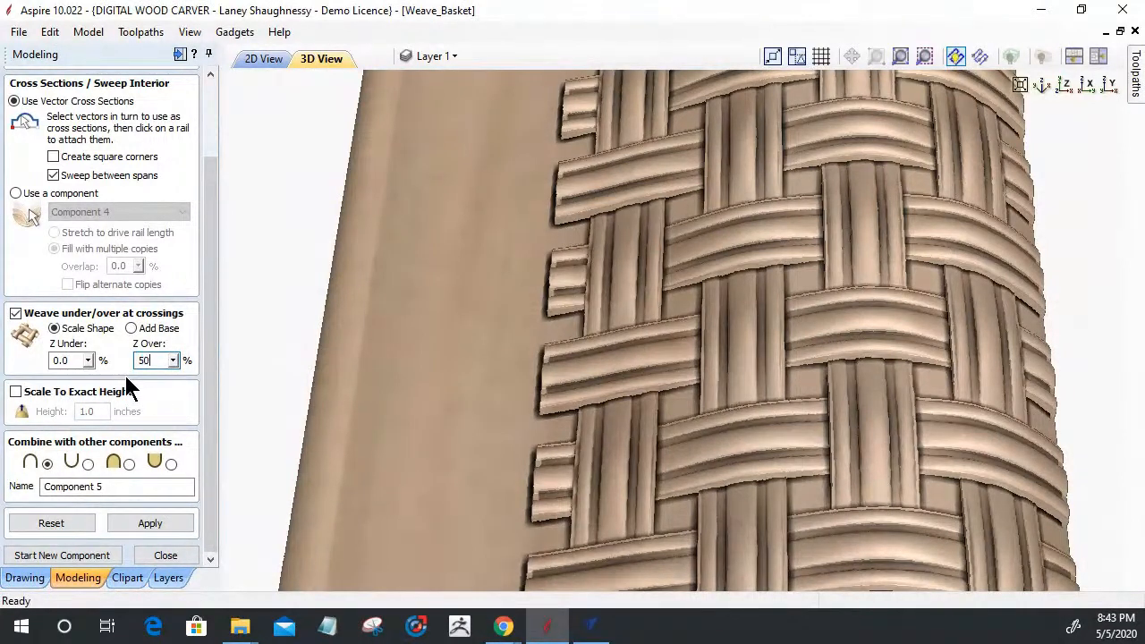
{"action": "left_click", "coordinate": [160, 523]}
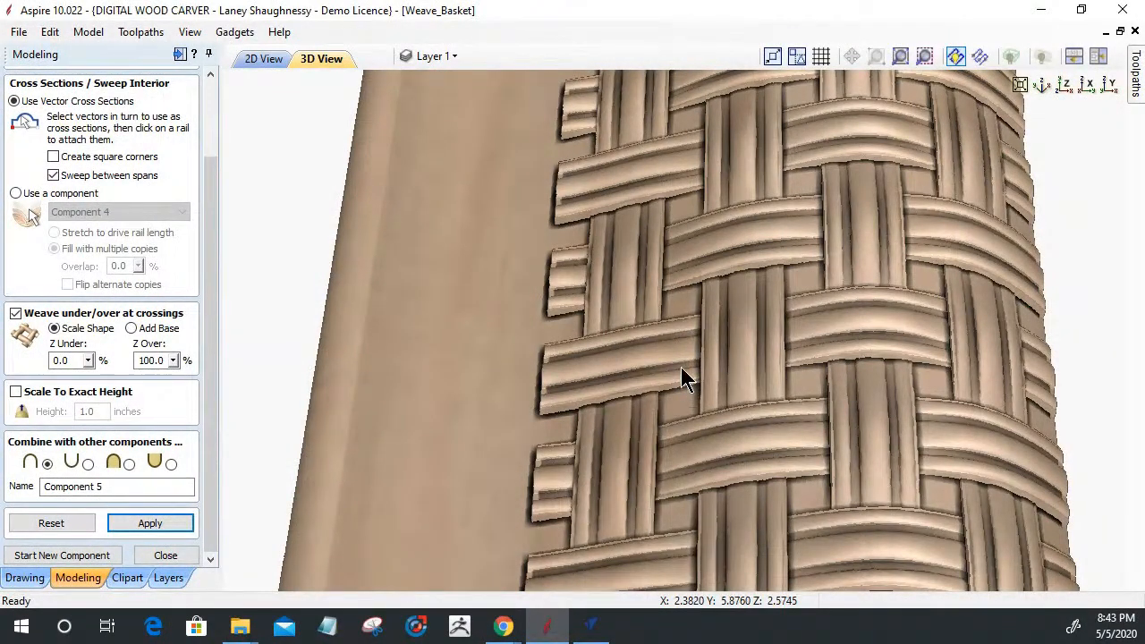
Step: Test the weave with Z Under at 50%, and restore it to 0% by reapplying
{"action": "double_click", "coordinate": [70, 367]}
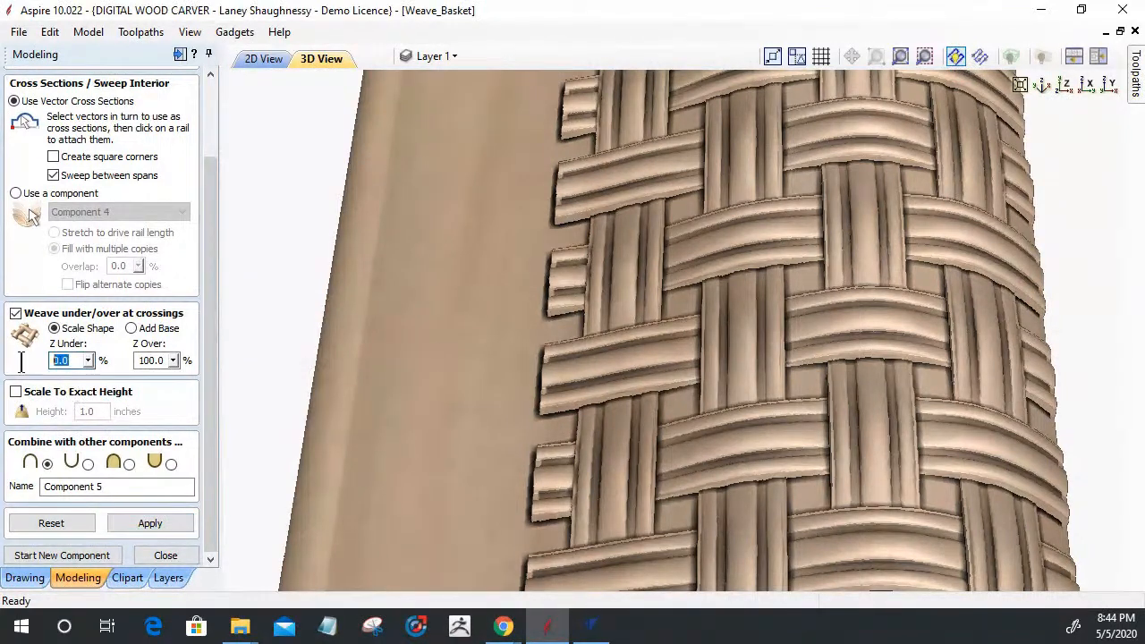
{"action": "type", "text": "50"}
{"action": "left_click", "coordinate": [147, 525]}
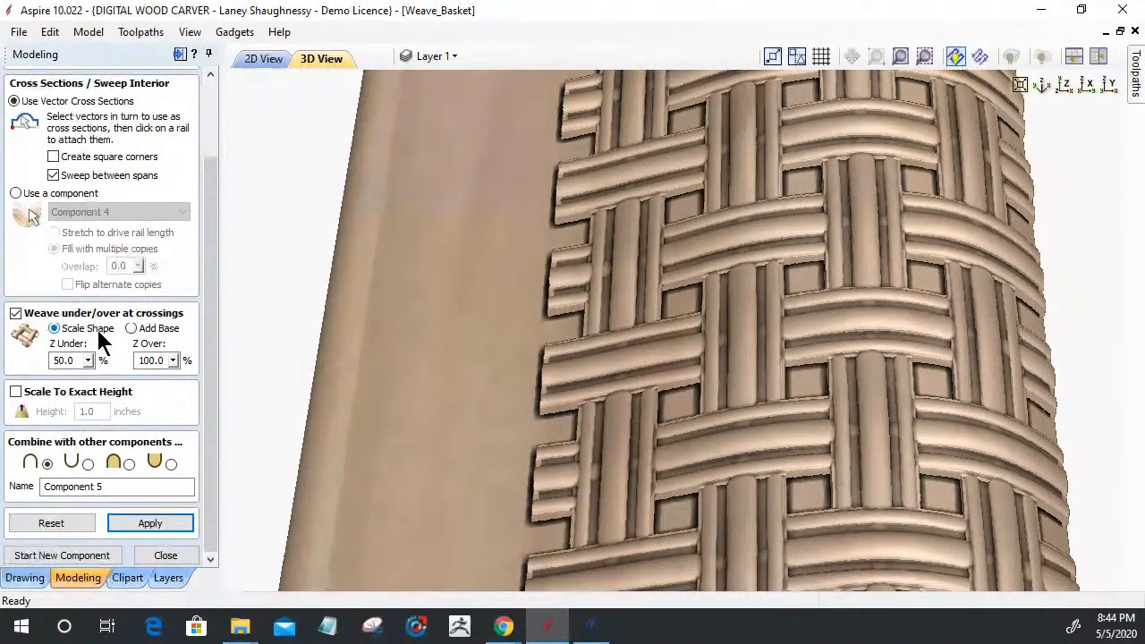
{"action": "left_click_drag", "start_coordinate": [75, 361], "coordinate": [51, 360]}
{"action": "type", "text": "0"}
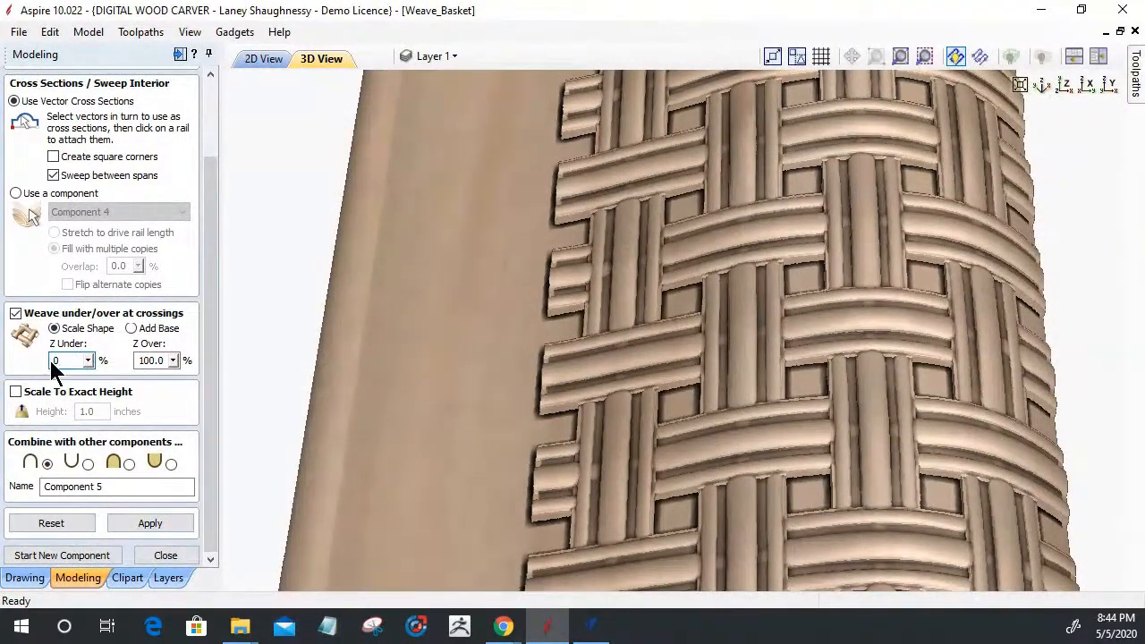
{"action": "left_click", "coordinate": [150, 524]}
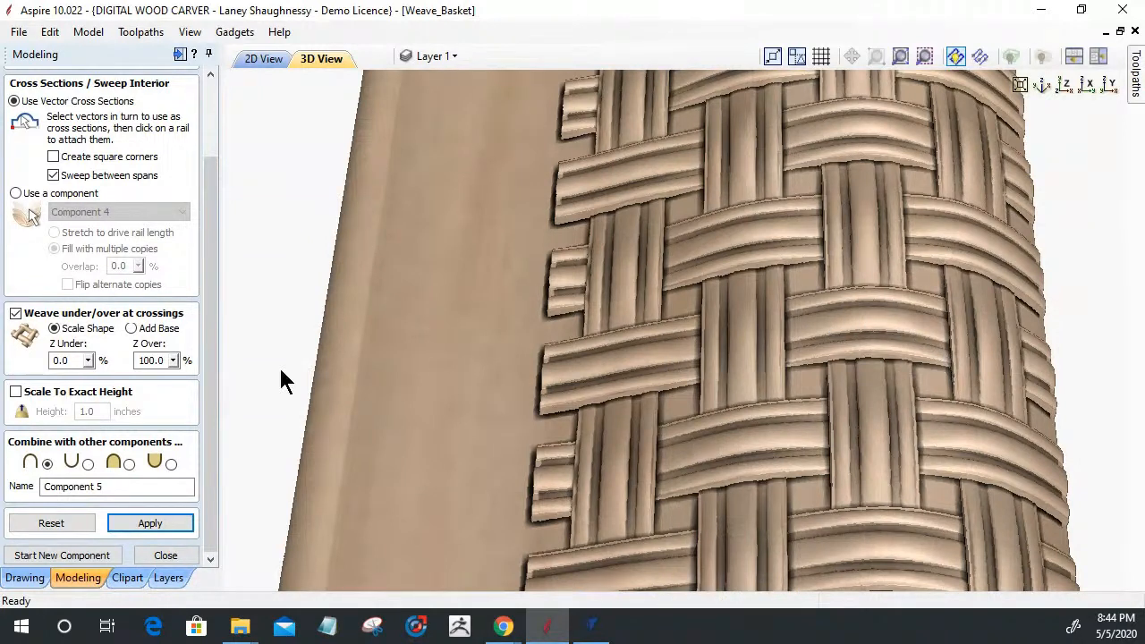
Step: Test the Add Base weave with default heights and with Z Under 0% and Z Over 100%, and revert to Scale Shape
{"action": "left_click", "coordinate": [131, 328]}
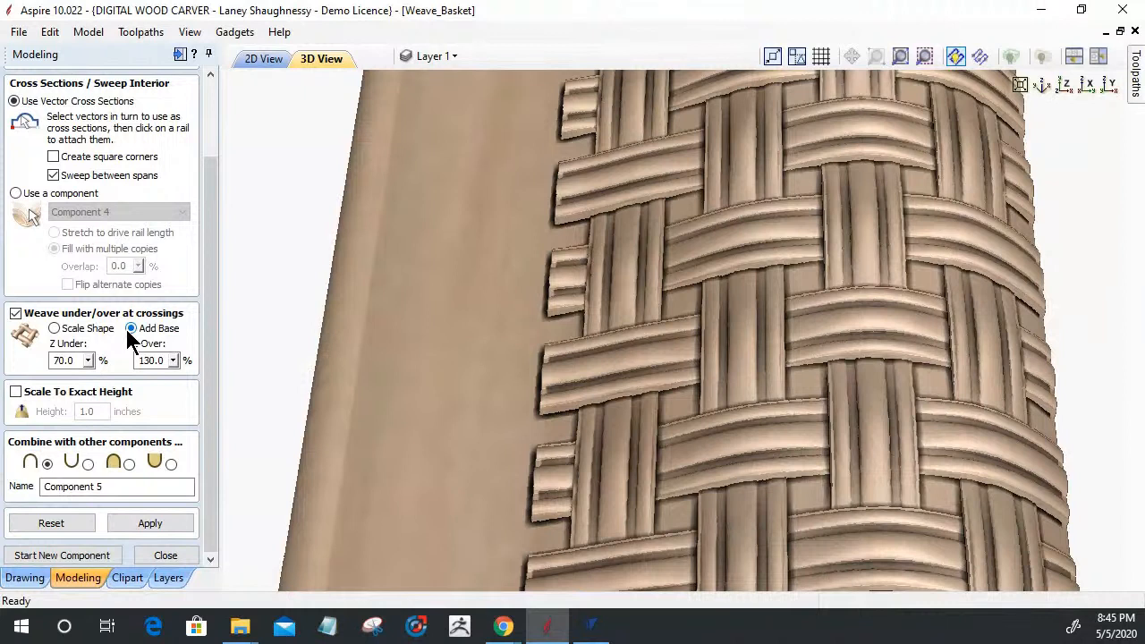
{"action": "left_click", "coordinate": [149, 522]}
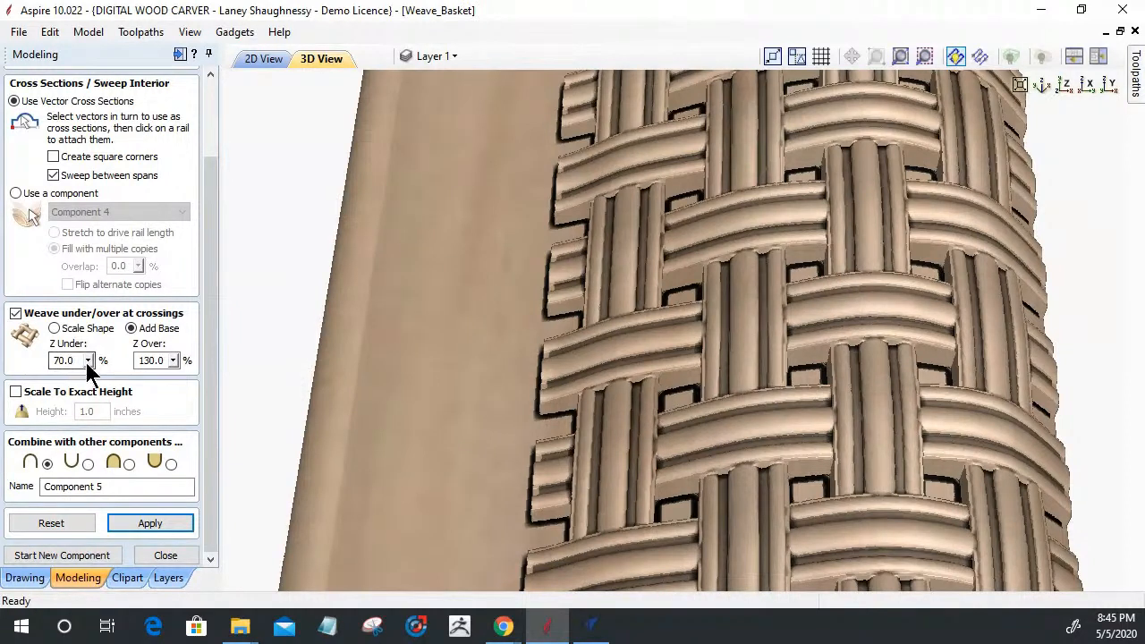
{"action": "left_click_drag", "start_coordinate": [72, 360], "coordinate": [48, 360]}
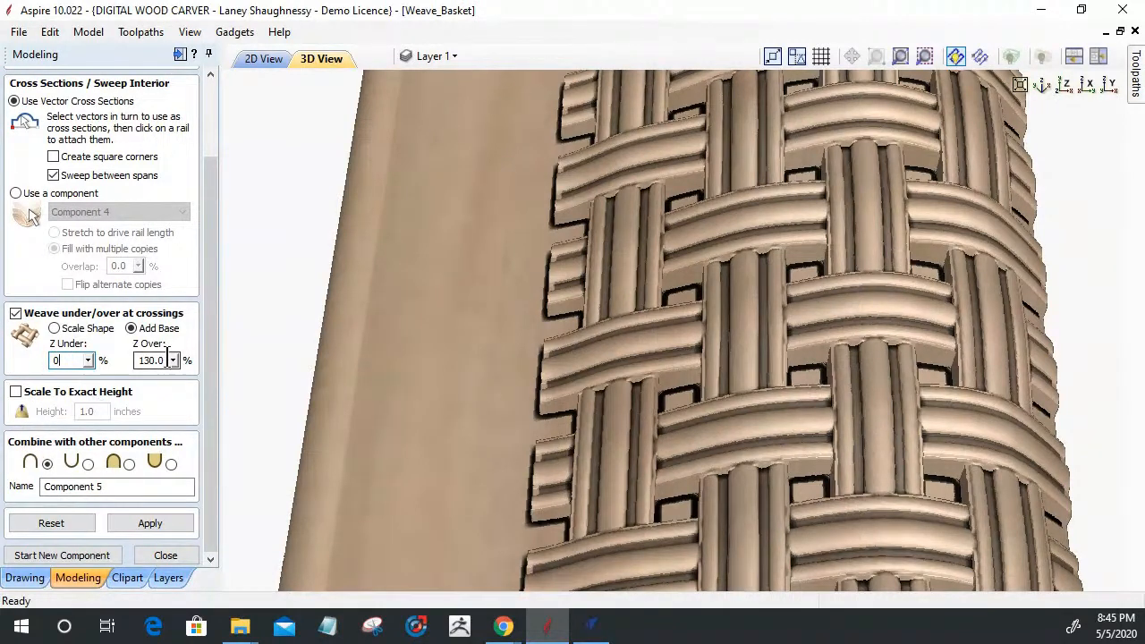
{"action": "left_click_drag", "start_coordinate": [162, 354], "coordinate": [125, 359]}
{"action": "type", "text": "100"}
{"action": "left_click", "coordinate": [139, 516]}
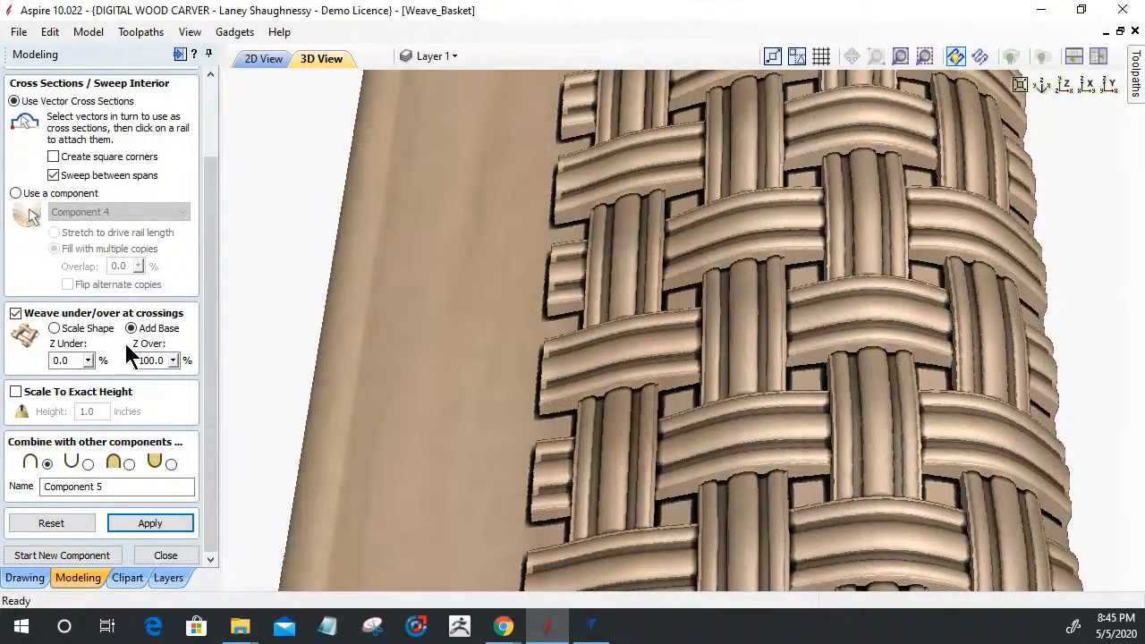
{"action": "left_click", "coordinate": [56, 329]}
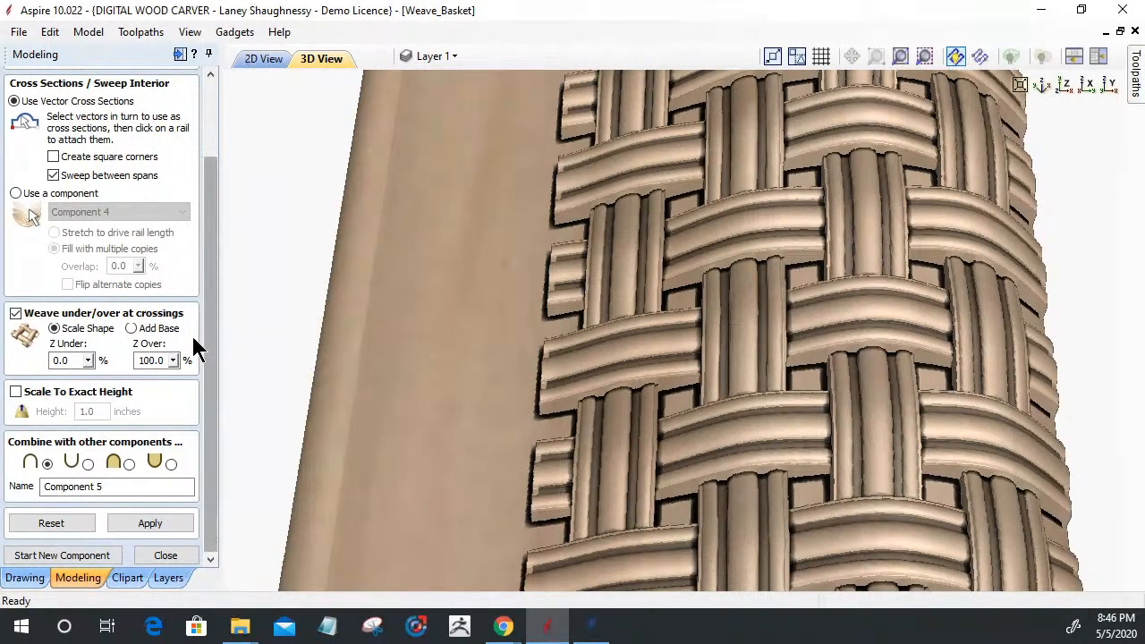
{"action": "left_click", "coordinate": [161, 523]}
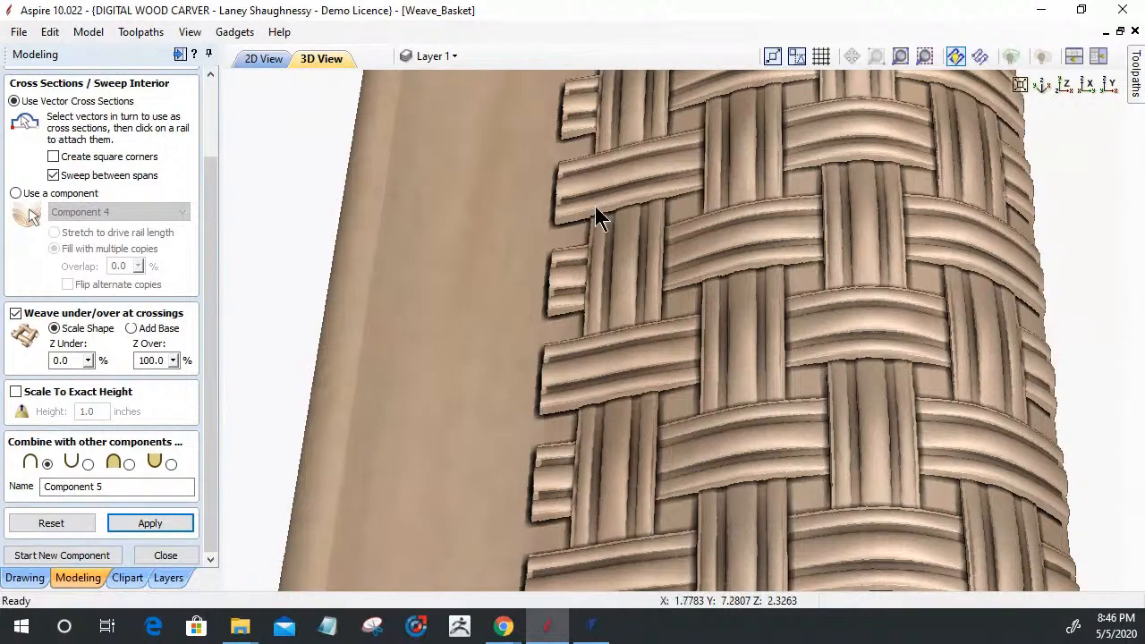
Step: Check the woven texture over the whole body and close the Extrude and Weave tool
{"action": "scroll", "coordinate": [597, 208], "scroll_direction": "down", "scroll_amount": 4}
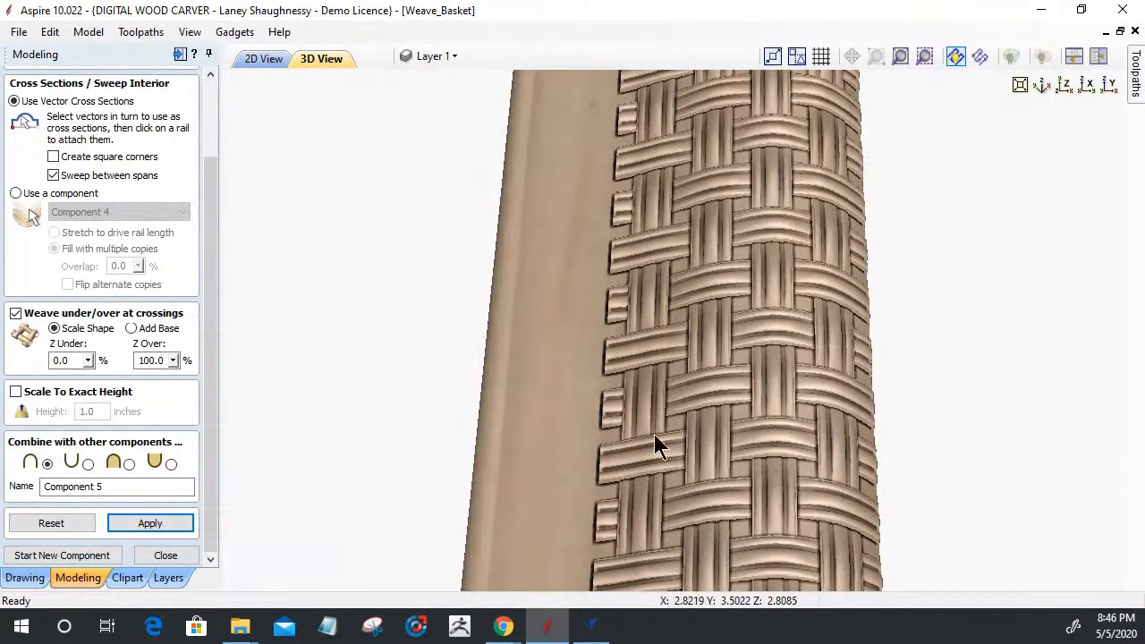
{"action": "scroll", "coordinate": [654, 438], "scroll_direction": "down", "scroll_amount": 3}
{"action": "left_click_drag", "start_coordinate": [688, 536], "coordinate": [703, 383]}
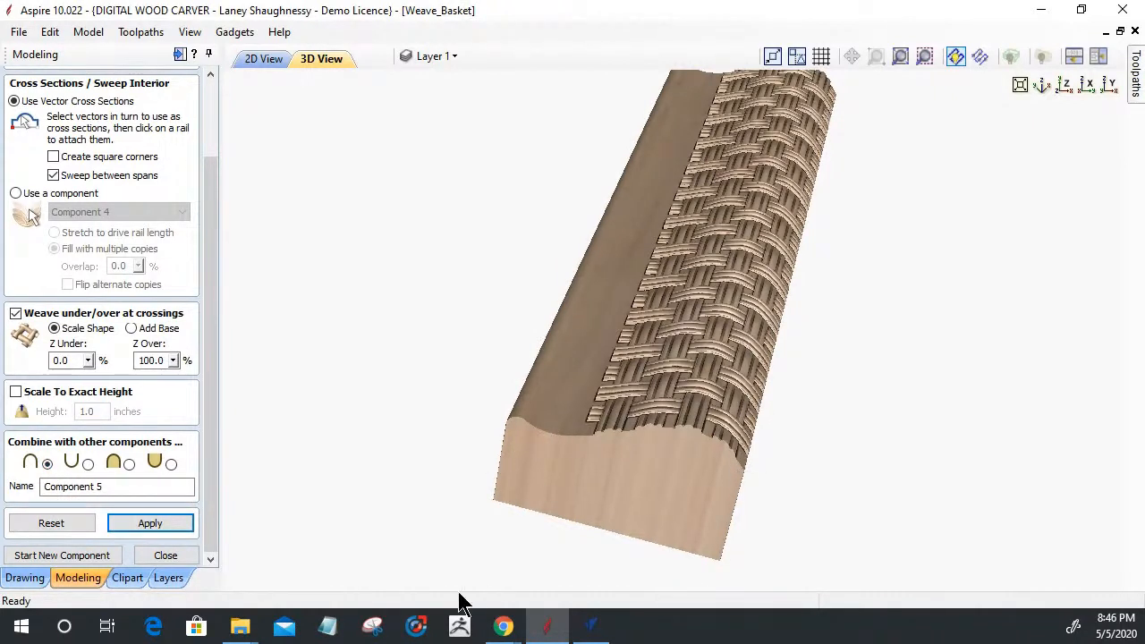
{"action": "left_click", "coordinate": [161, 557]}
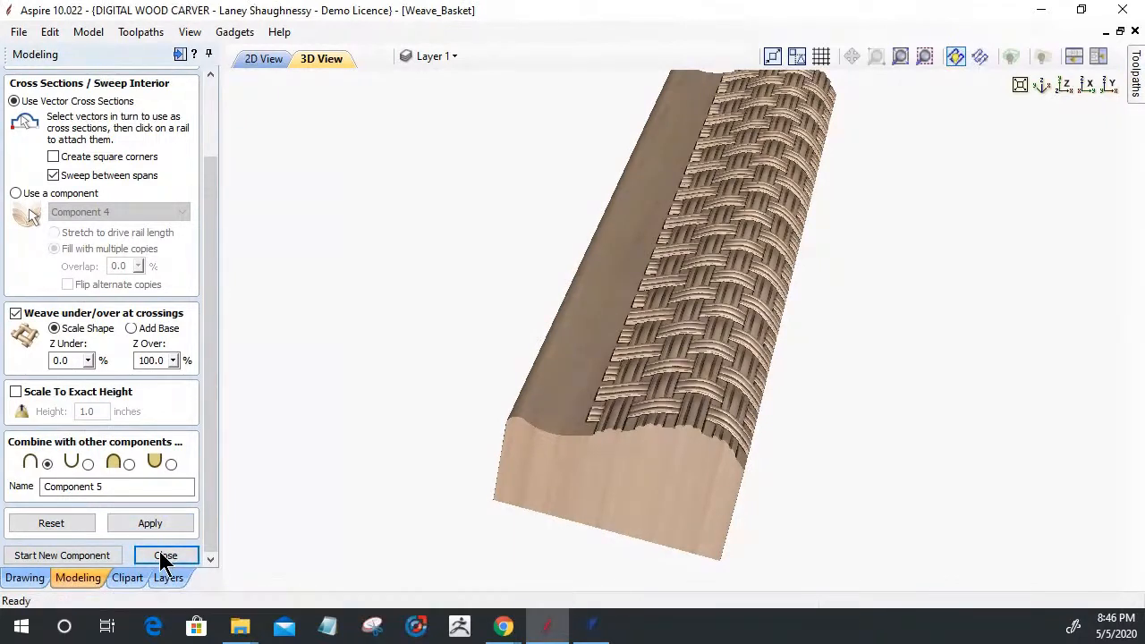
{"action": "left_click", "coordinate": [164, 556]}
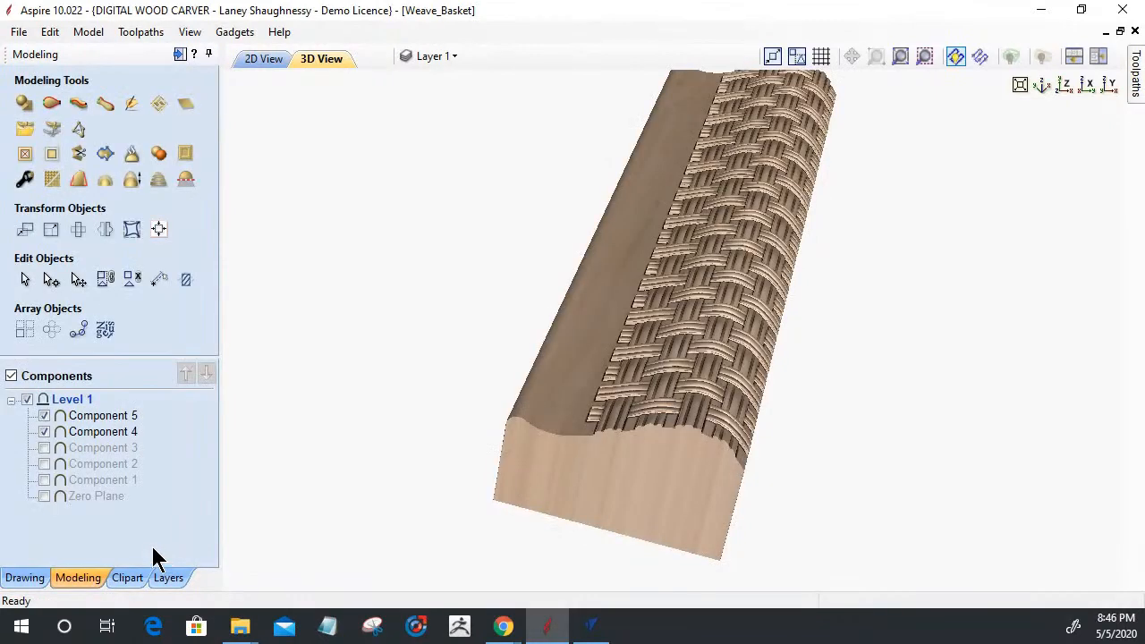
Step: Hide Component 4 and show the Zero Plane to inspect the weave on its own and on a flat base
{"action": "left_click", "coordinate": [44, 432]}
{"action": "scroll", "coordinate": [680, 506], "scroll_direction": "up", "scroll_amount": 3}
{"action": "scroll", "coordinate": [679, 506], "scroll_direction": "down", "scroll_amount": 4}
{"action": "left_click_drag", "start_coordinate": [690, 499], "coordinate": [435, 475]}
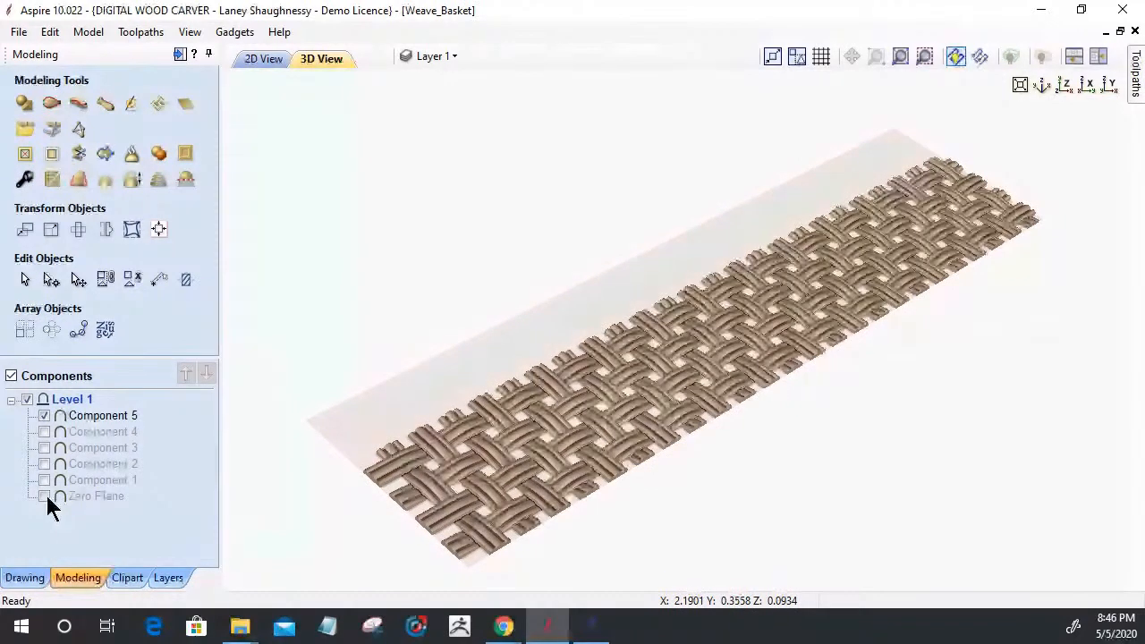
{"action": "left_click", "coordinate": [45, 496]}
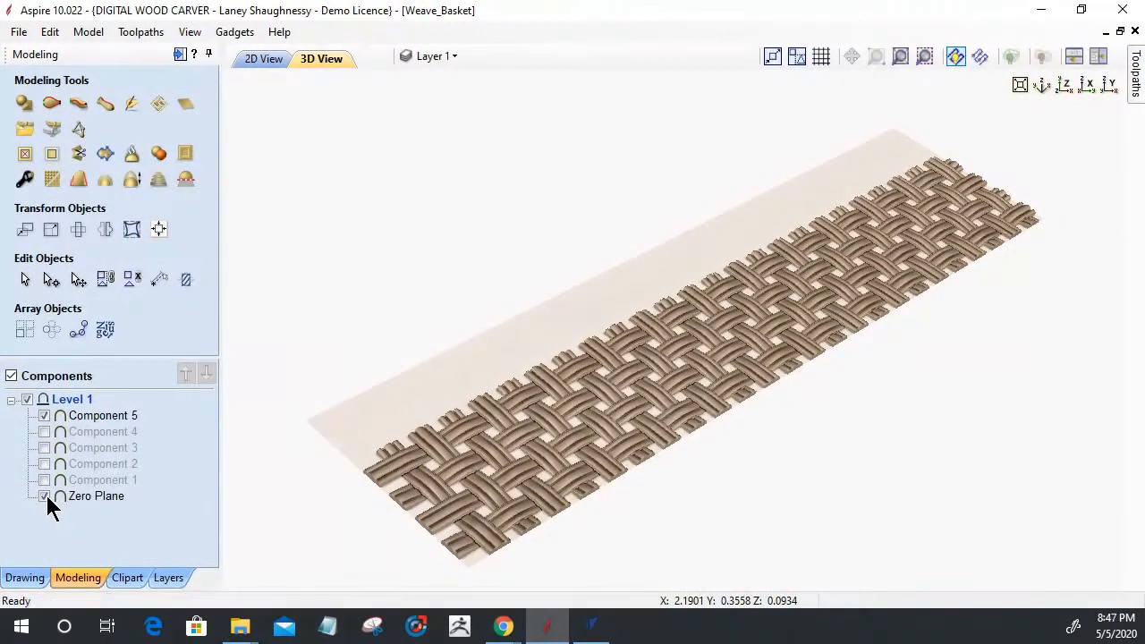
{"action": "left_click_drag", "start_coordinate": [509, 500], "coordinate": [667, 549]}
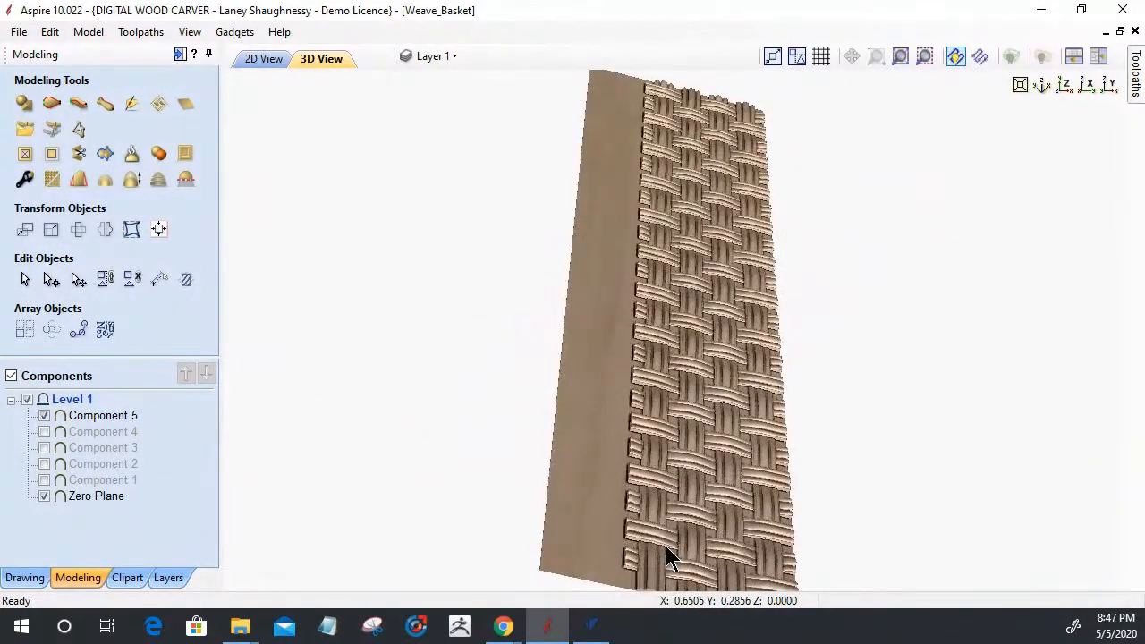
Step: Hide the Zero Plane and display Component 5 together with Component 4
{"action": "left_click", "coordinate": [44, 416]}
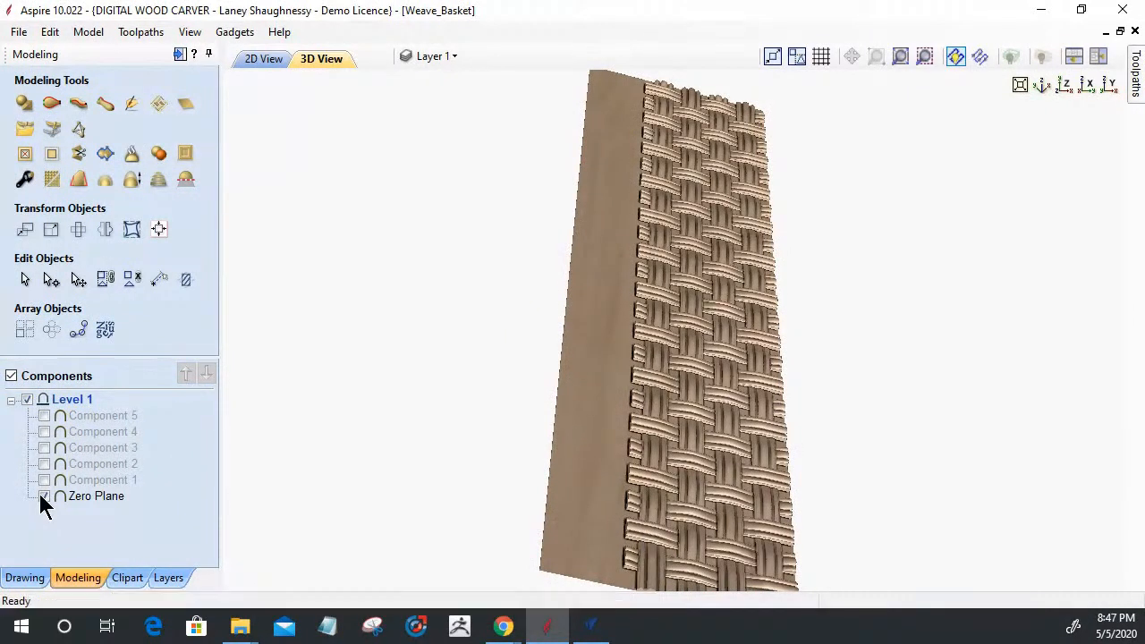
{"action": "left_click", "coordinate": [44, 496]}
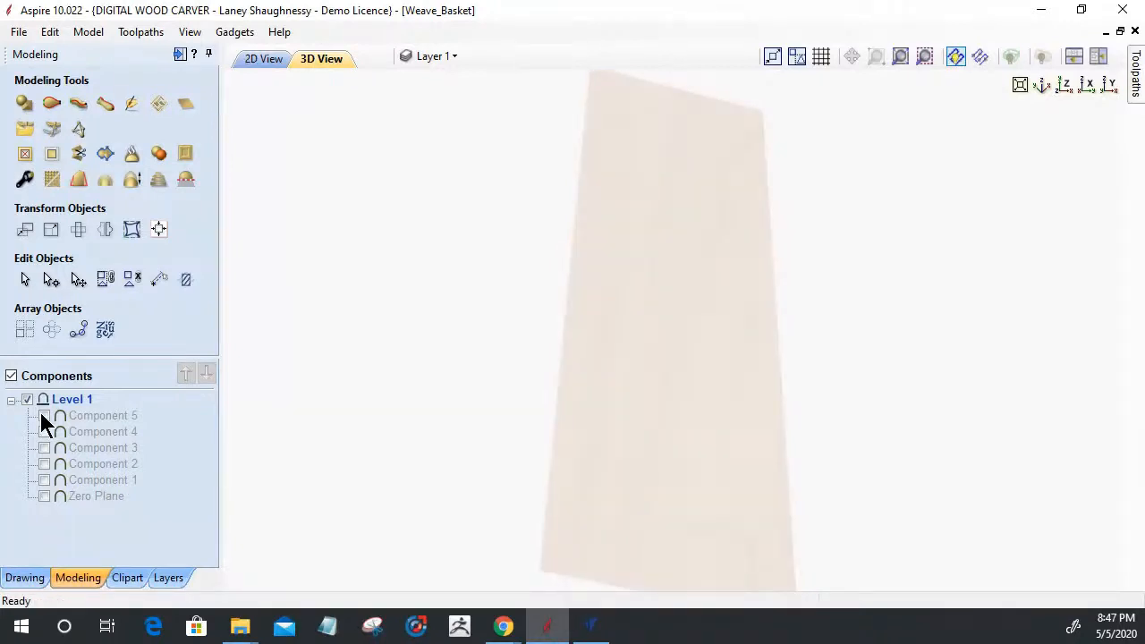
{"action": "left_click", "coordinate": [43, 416]}
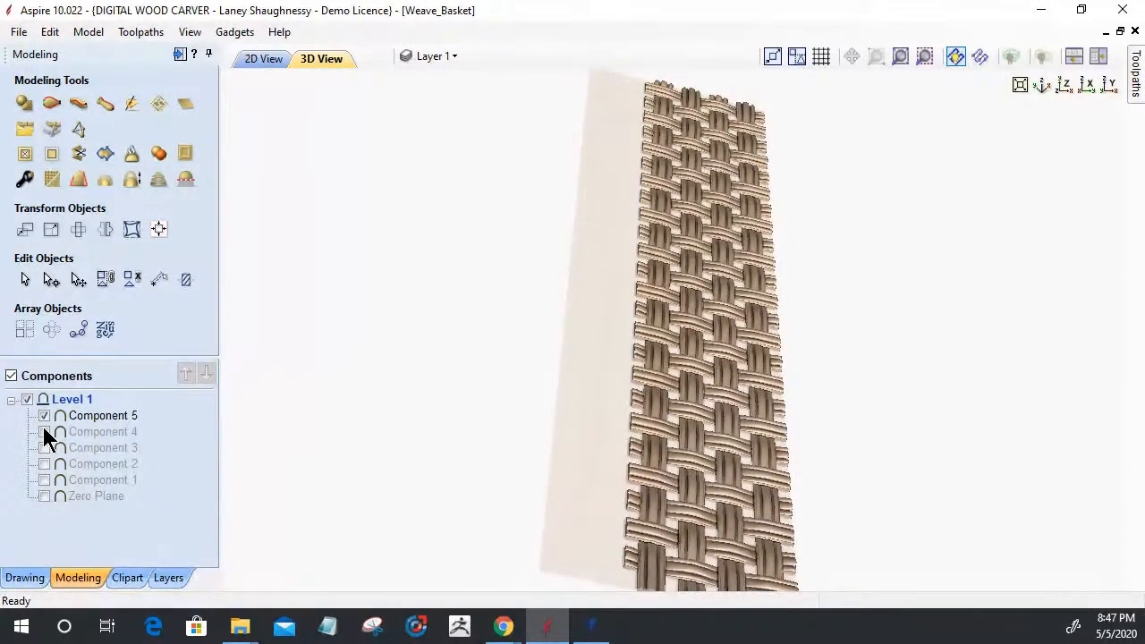
{"action": "left_click", "coordinate": [44, 431]}
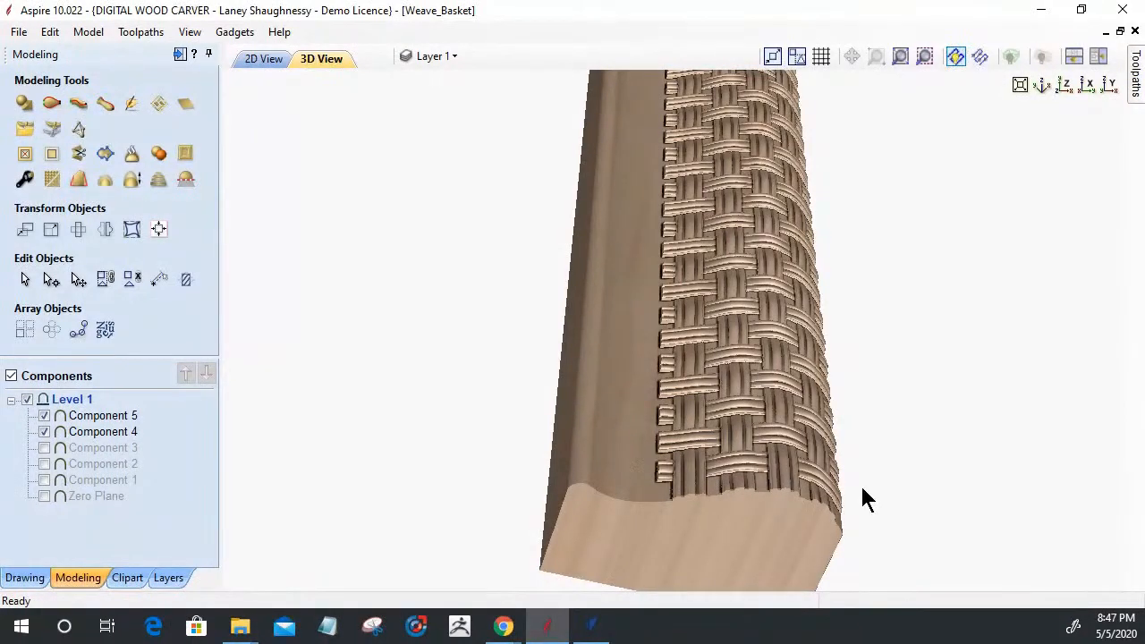
Step: Examine the woven basket body from several distances in 3D, and show the 2D layout with the grid and profiles
{"action": "scroll", "coordinate": [725, 497], "scroll_direction": "down", "scroll_amount": 5}
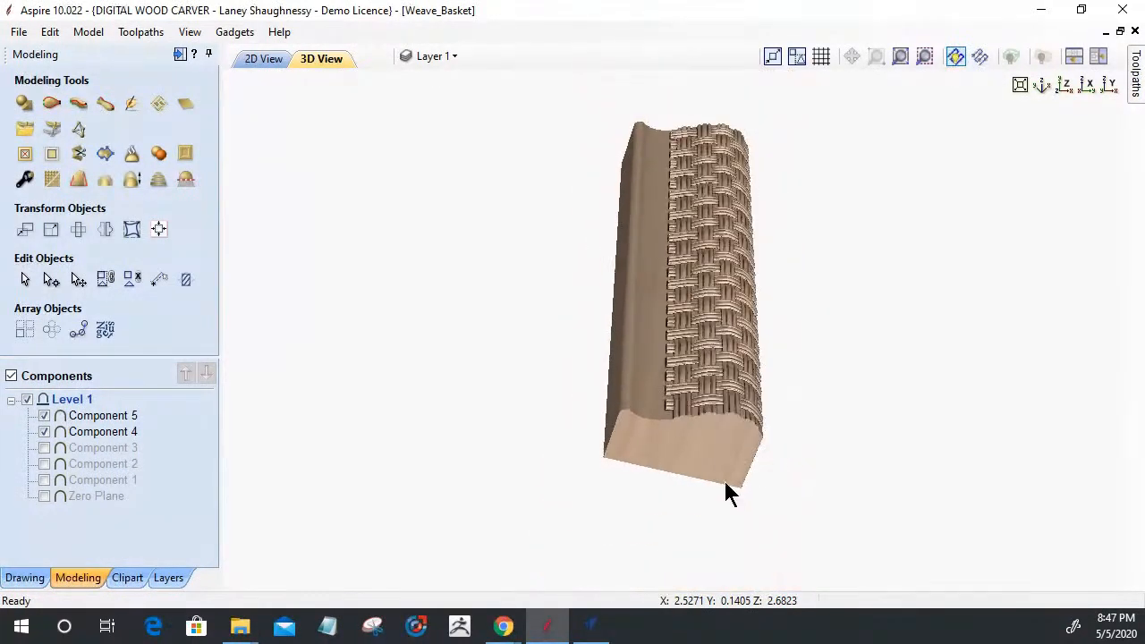
{"action": "left_click_drag", "start_coordinate": [571, 316], "coordinate": [636, 402]}
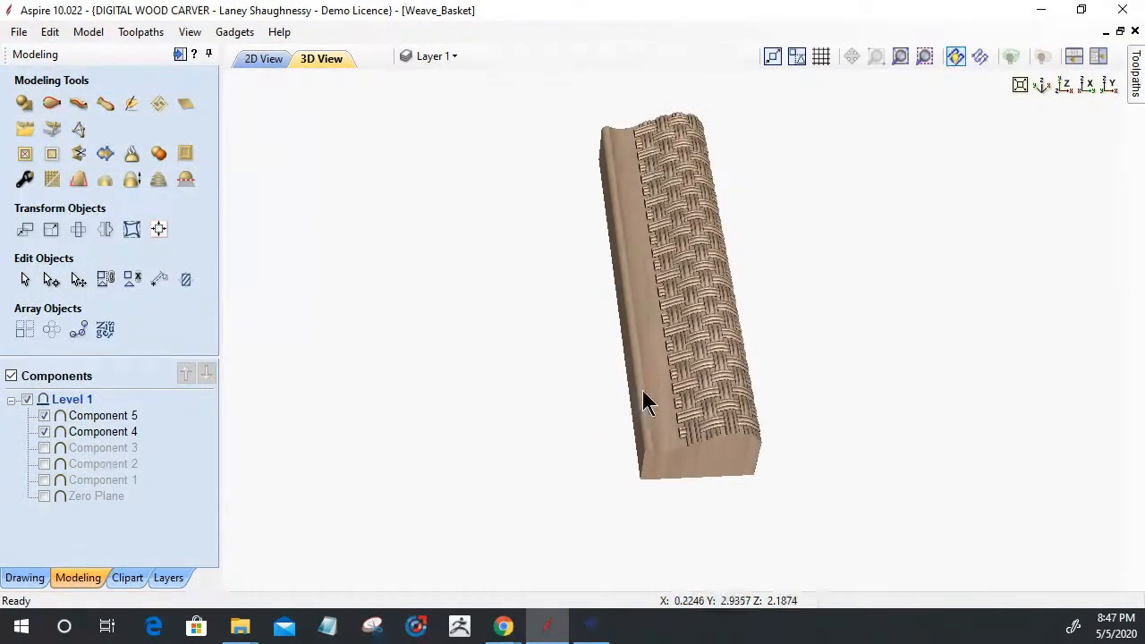
{"action": "scroll", "coordinate": [680, 320], "scroll_direction": "down", "scroll_amount": 3}
{"action": "scroll", "coordinate": [662, 333], "scroll_direction": "up", "scroll_amount": 8}
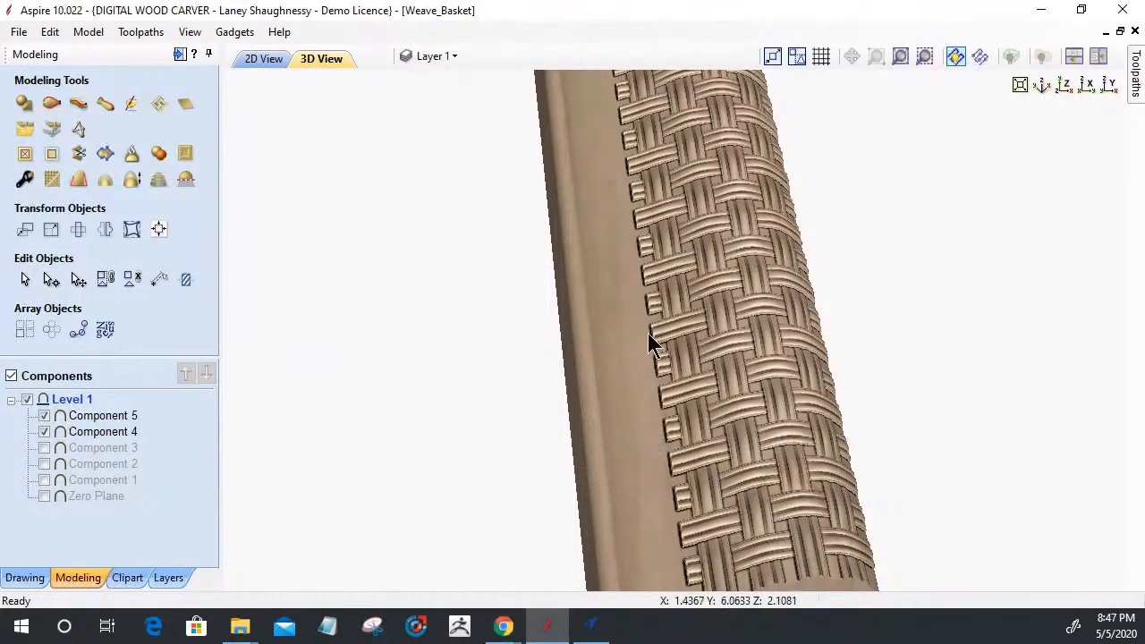
{"action": "scroll", "coordinate": [636, 347], "scroll_direction": "down", "scroll_amount": 5}
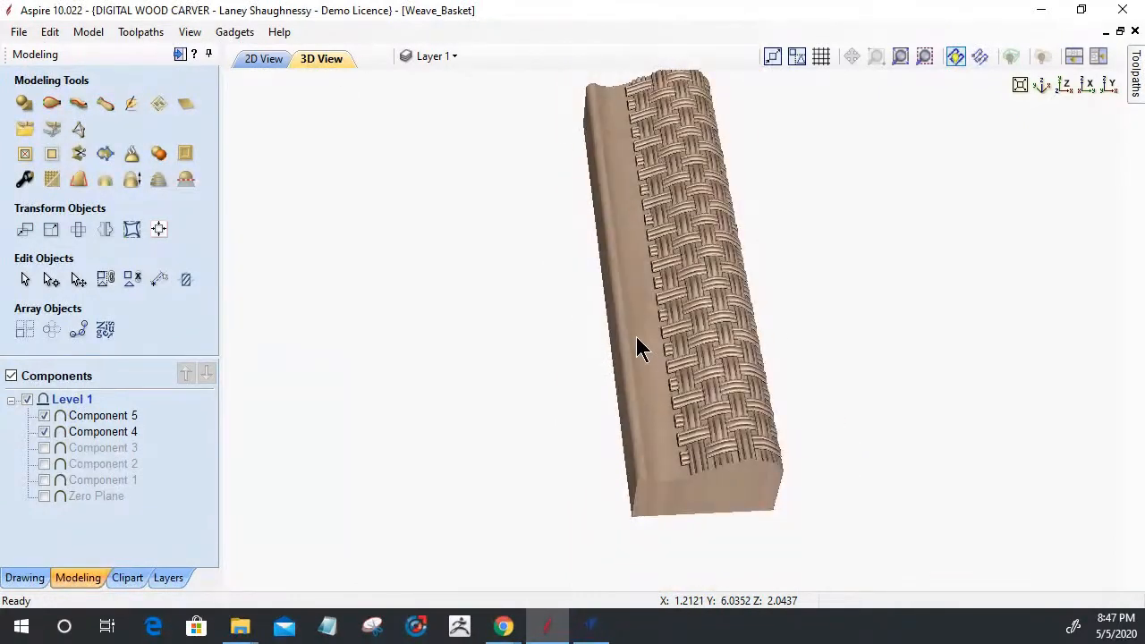
{"action": "left_click", "coordinate": [268, 59]}
{"action": "scroll", "coordinate": [510, 279], "scroll_direction": "down", "scroll_amount": 4}
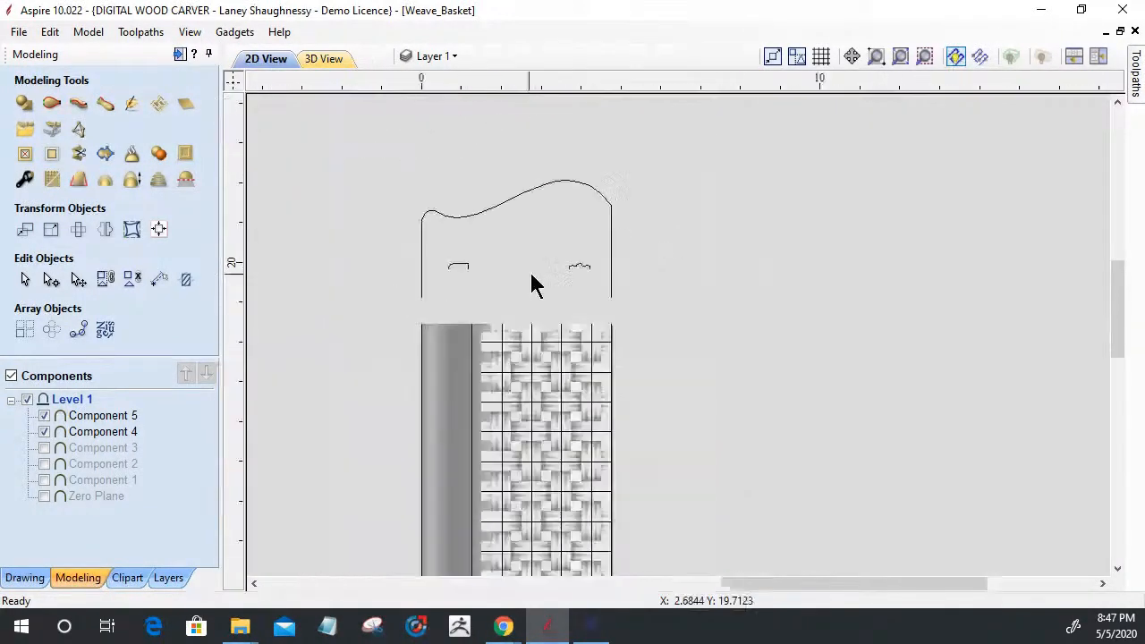
Step: Move the small rounded band profile down onto the vertical line near the upper end of the body
{"action": "scroll", "coordinate": [410, 363], "scroll_direction": "up", "scroll_amount": 3}
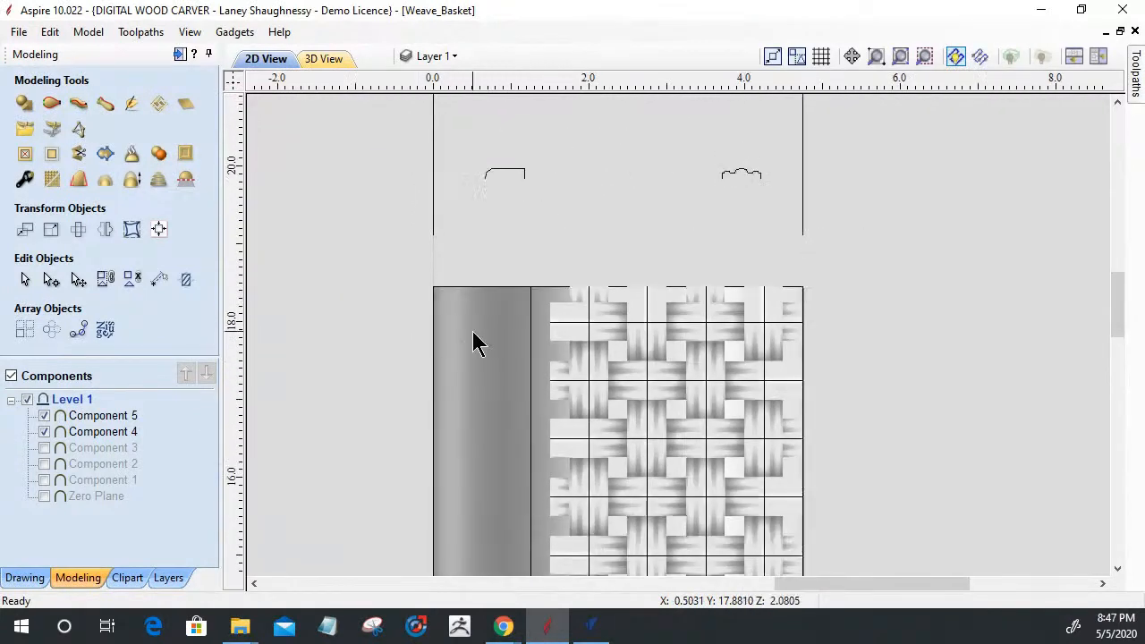
{"action": "scroll", "coordinate": [473, 337], "scroll_direction": "up", "scroll_amount": 1}
{"action": "left_click", "coordinate": [504, 131]}
{"action": "left_click", "coordinate": [501, 129]}
{"action": "left_click_drag", "start_coordinate": [512, 134], "coordinate": [544, 303]}
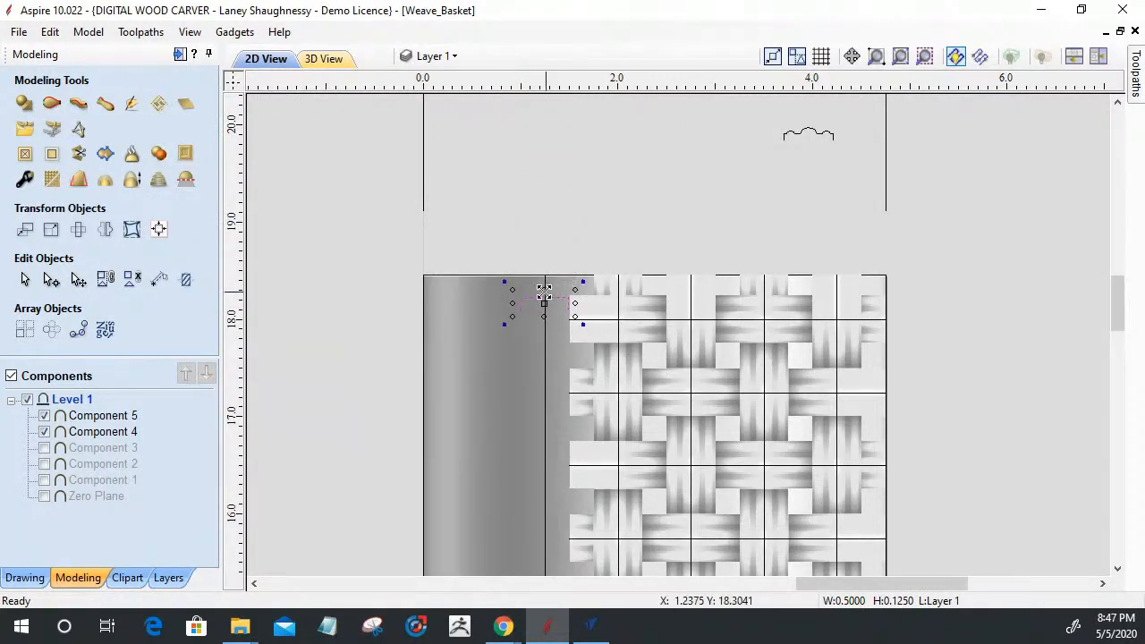
{"action": "left_click", "coordinate": [566, 329]}
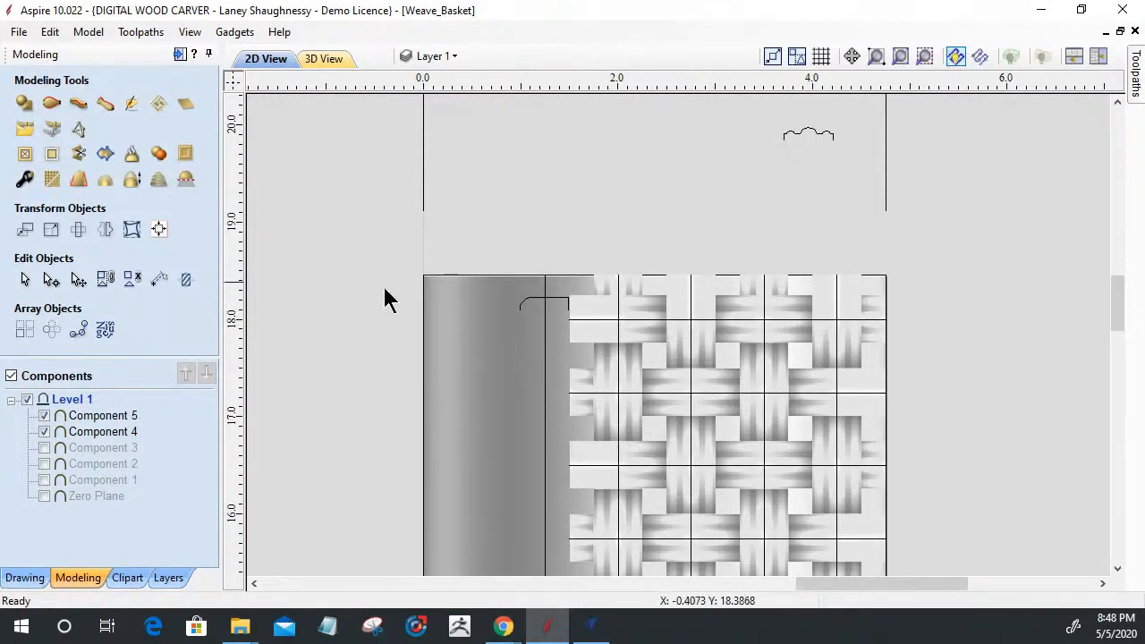
Step: Move the rounded band profile back up into the clear space above the body, roughly centred over the vertical line
{"action": "left_click", "coordinate": [501, 356]}
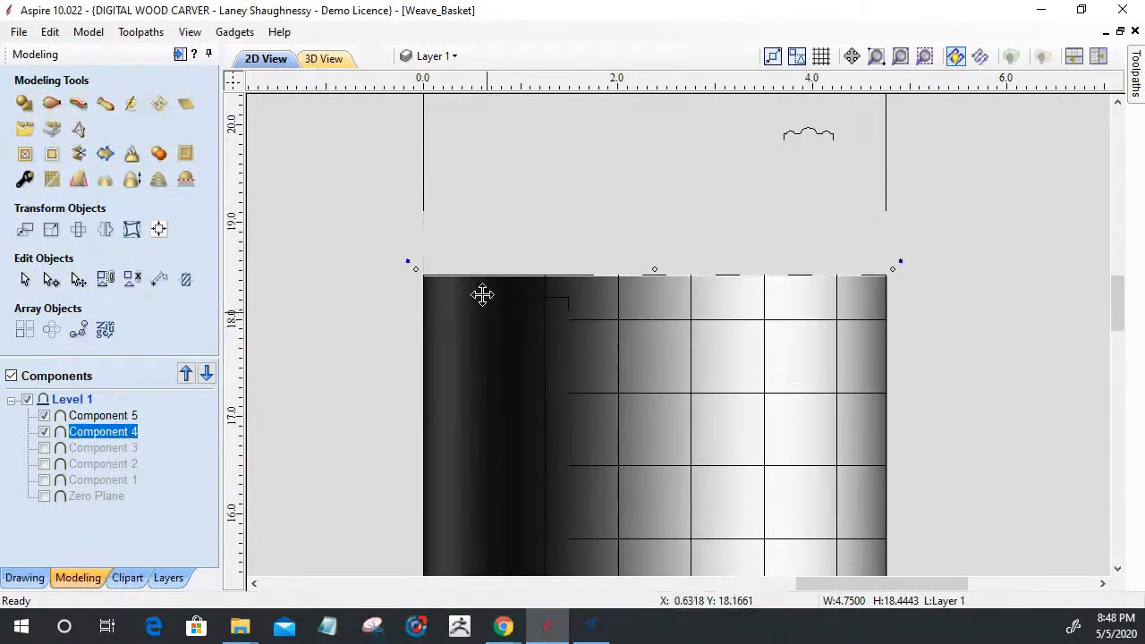
{"action": "left_click", "coordinate": [511, 259]}
{"action": "left_click", "coordinate": [539, 305]}
{"action": "left_click", "coordinate": [540, 305]}
{"action": "left_click_drag", "start_coordinate": [541, 297], "coordinate": [537, 211]}
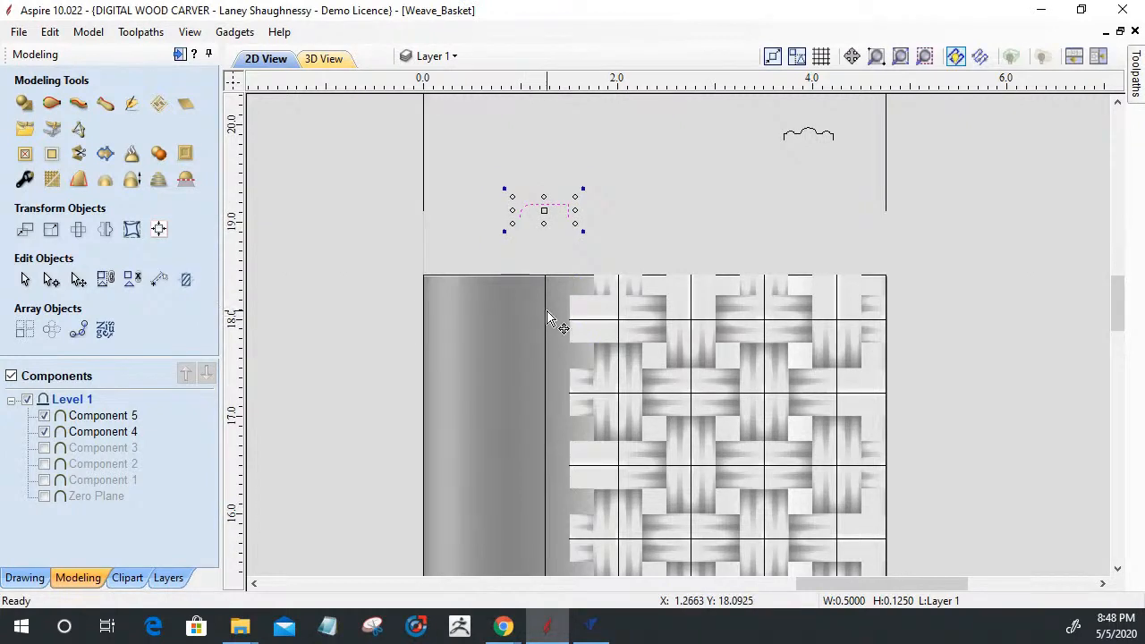
Step: Extrude the rounded band profile along the vertical line beside the weave with Extrude and Weave, adding it to the other components
{"action": "left_click", "coordinate": [545, 304]}
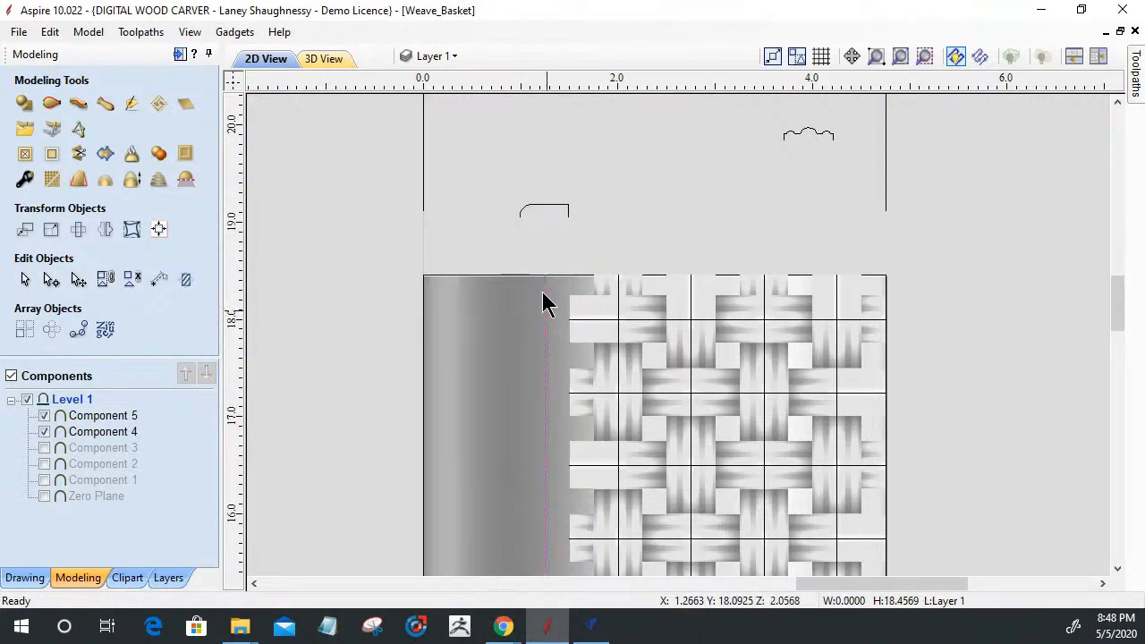
{"action": "left_click", "coordinate": [549, 207]}
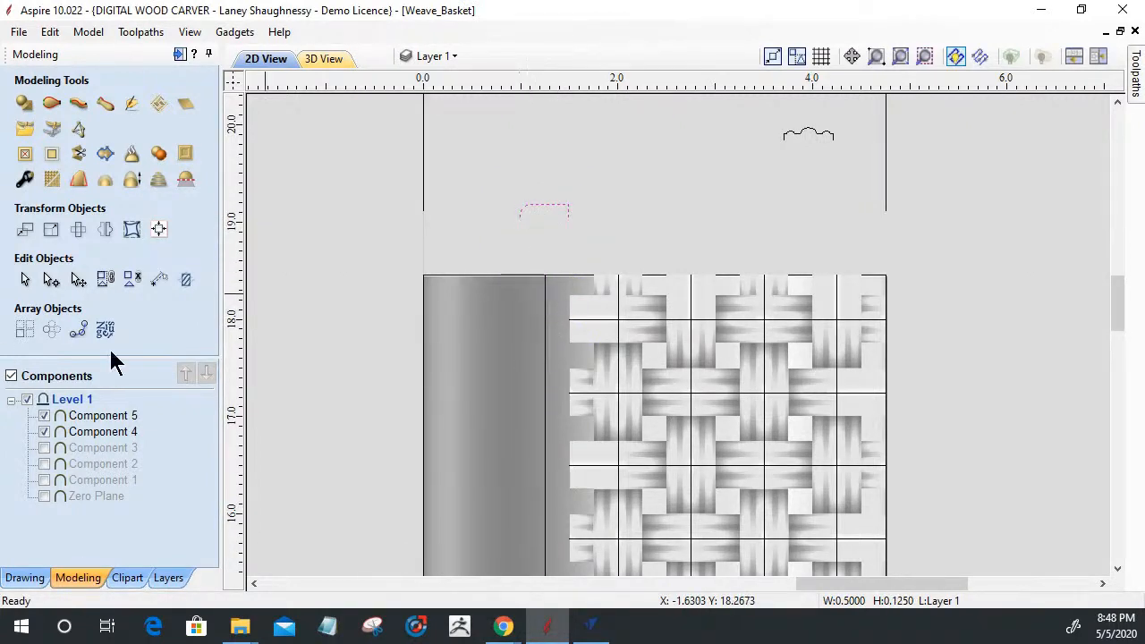
{"action": "left_click", "coordinate": [78, 106]}
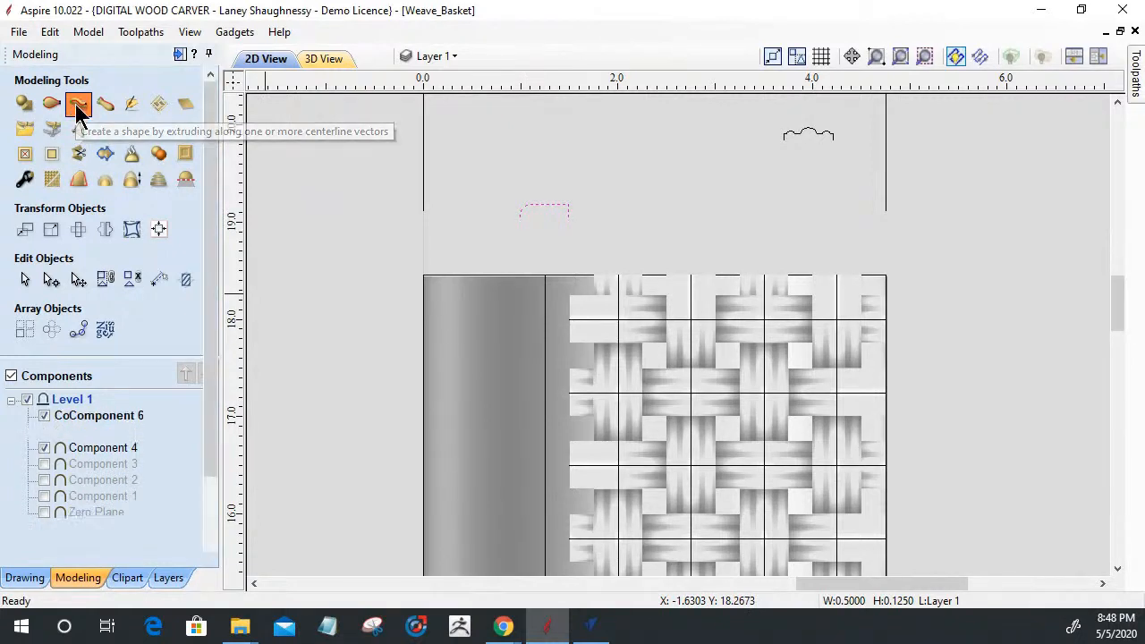
{"action": "left_click", "coordinate": [545, 312]}
{"action": "left_click", "coordinate": [180, 133]}
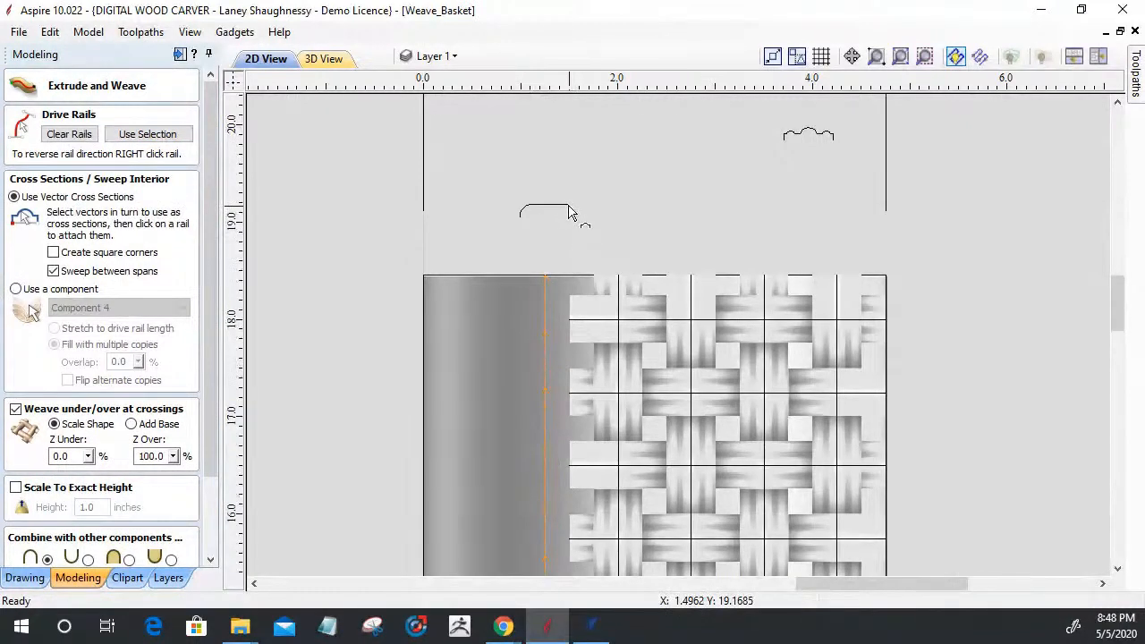
{"action": "left_click", "coordinate": [555, 207]}
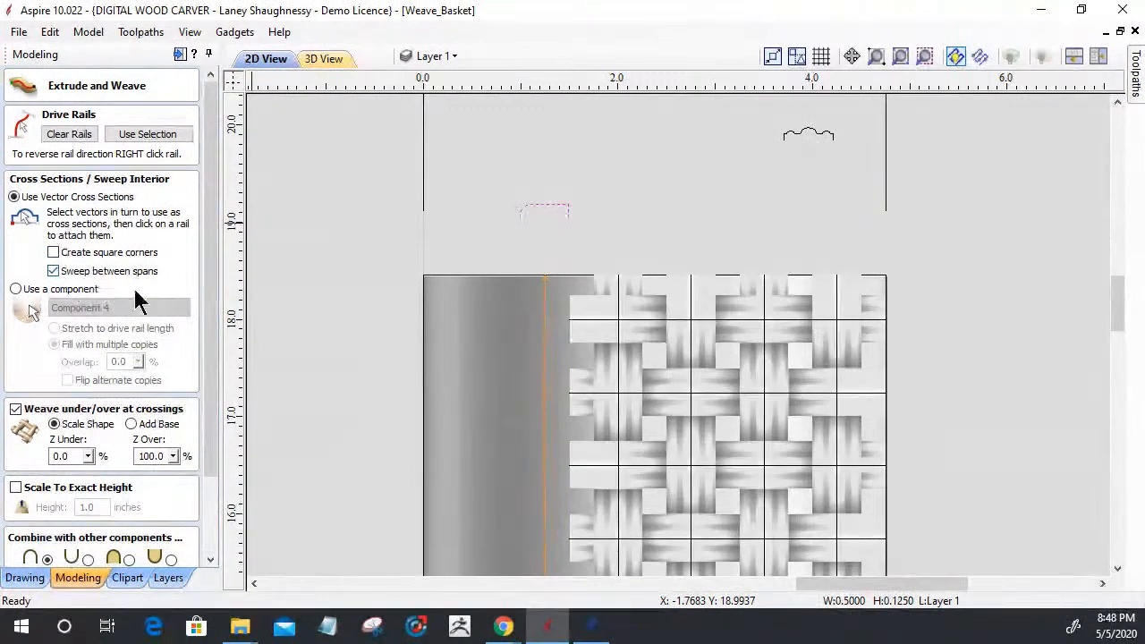
{"action": "left_click_drag", "start_coordinate": [212, 233], "coordinate": [217, 324]}
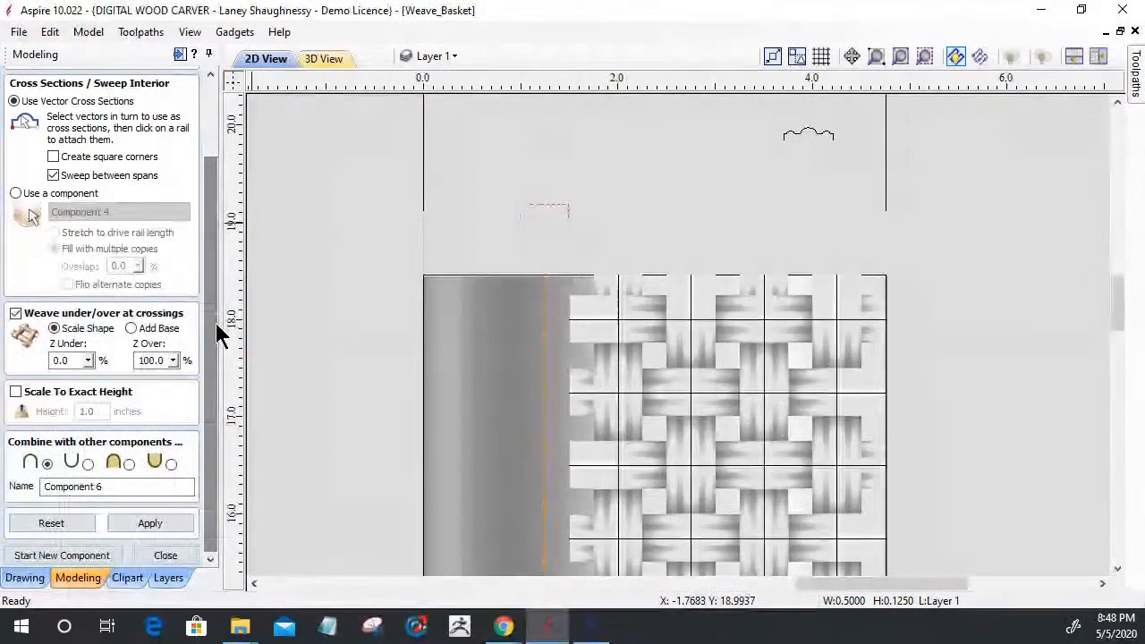
{"action": "left_click", "coordinate": [155, 523]}
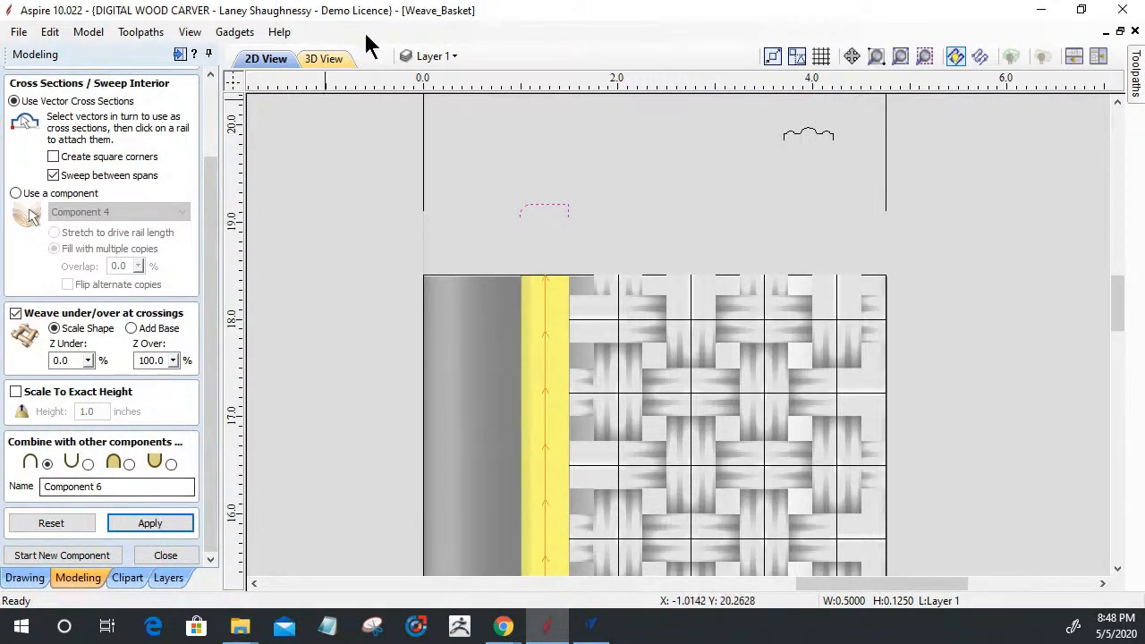
Step: Inspect the extruded band in 3D along the weave's edge and from the end of the body
{"action": "scroll", "coordinate": [695, 430], "scroll_direction": "up", "scroll_amount": 6}
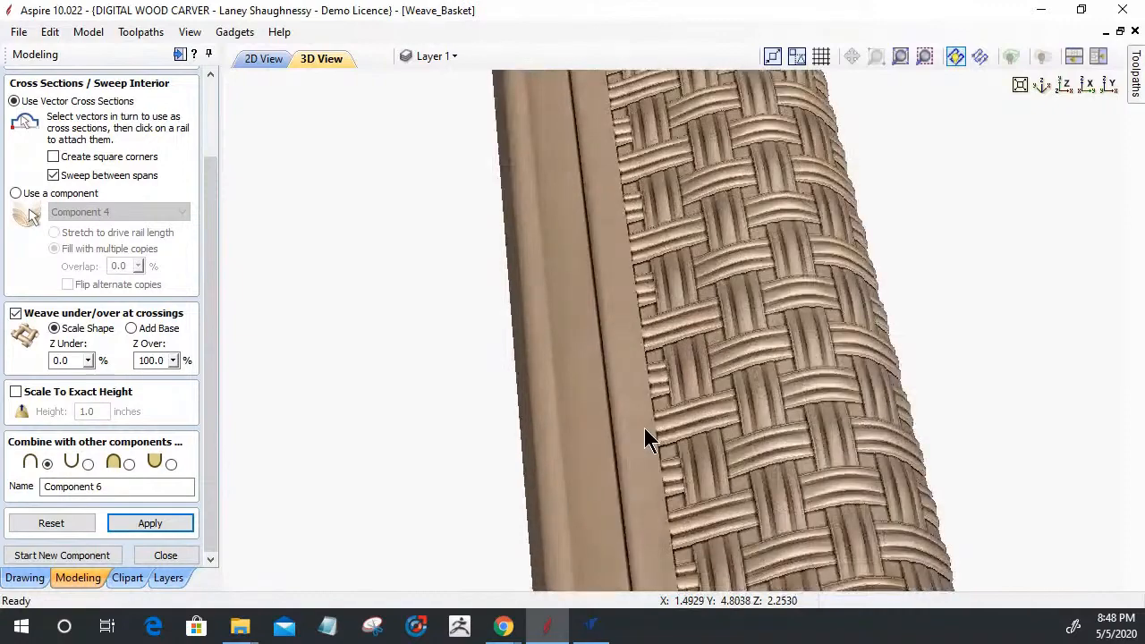
{"action": "scroll", "coordinate": [644, 427], "scroll_direction": "up", "scroll_amount": 3}
{"action": "left_click_drag", "start_coordinate": [619, 276], "coordinate": [689, 294]}
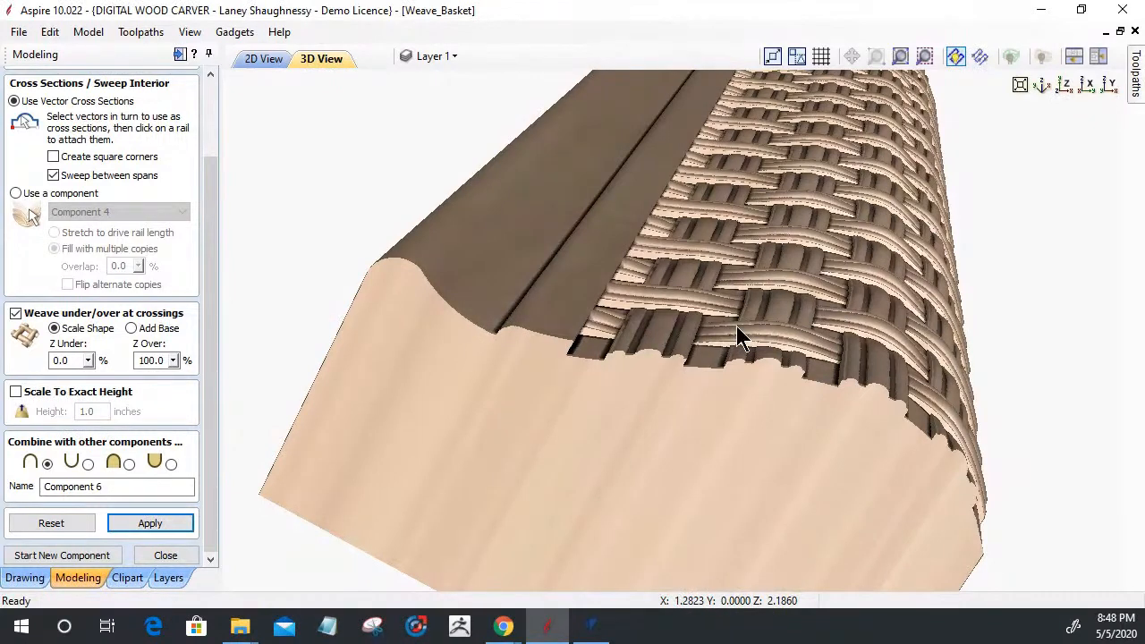
{"action": "scroll", "coordinate": [739, 334], "scroll_direction": "down", "scroll_amount": 3}
{"action": "scroll", "coordinate": [704, 277], "scroll_direction": "down", "scroll_amount": 1}
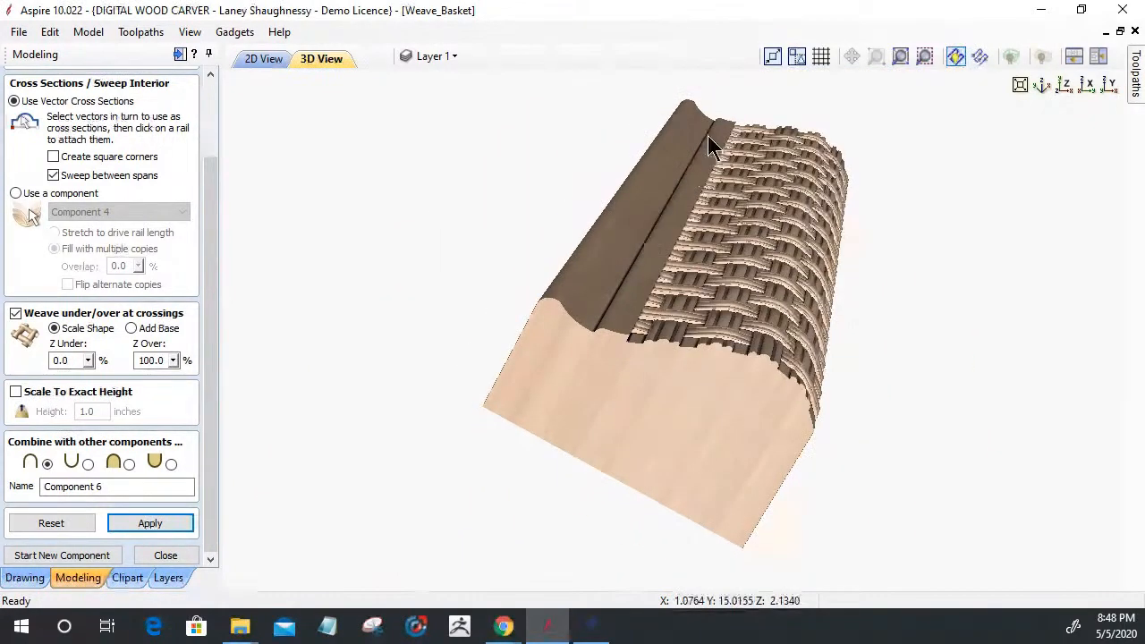
Step: Turn on the wrapped rotary display and examine the neck band and weave on the round basket
{"action": "left_click", "coordinate": [1038, 59]}
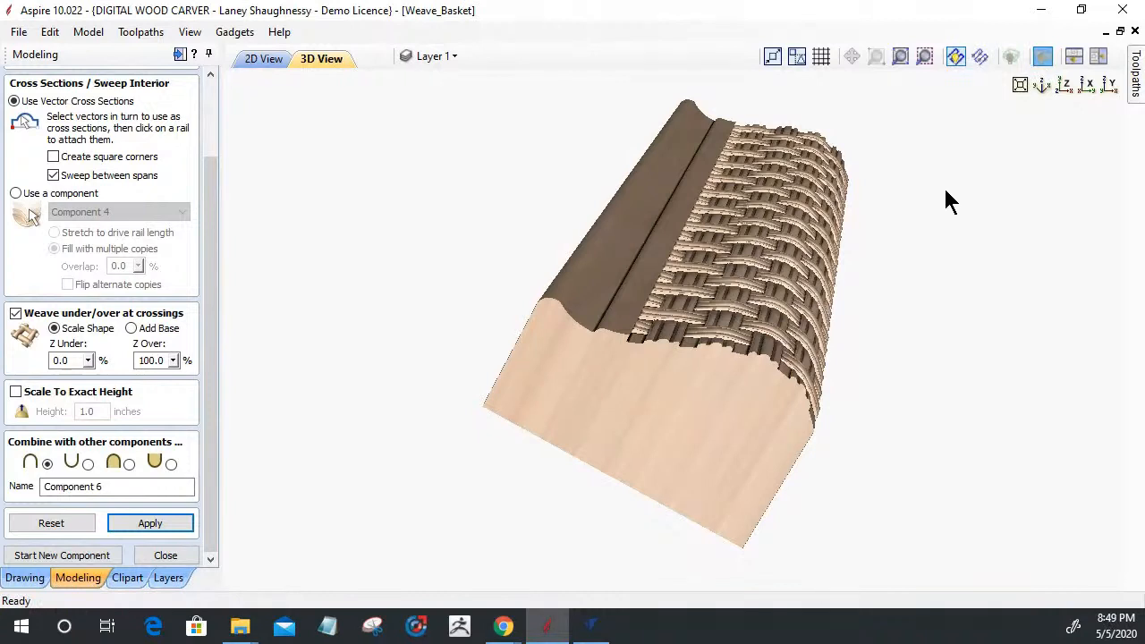
{"action": "left_click_drag", "start_coordinate": [872, 398], "coordinate": [727, 351]}
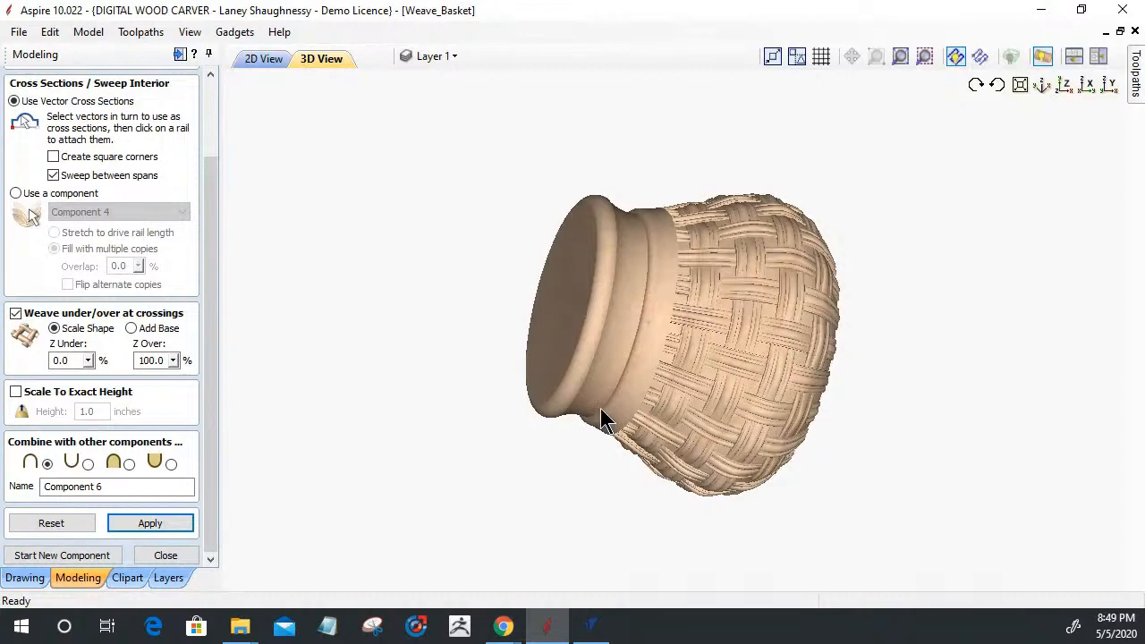
{"action": "scroll", "coordinate": [600, 410], "scroll_direction": "up", "scroll_amount": 1}
{"action": "scroll", "coordinate": [601, 410], "scroll_direction": "up", "scroll_amount": 1}
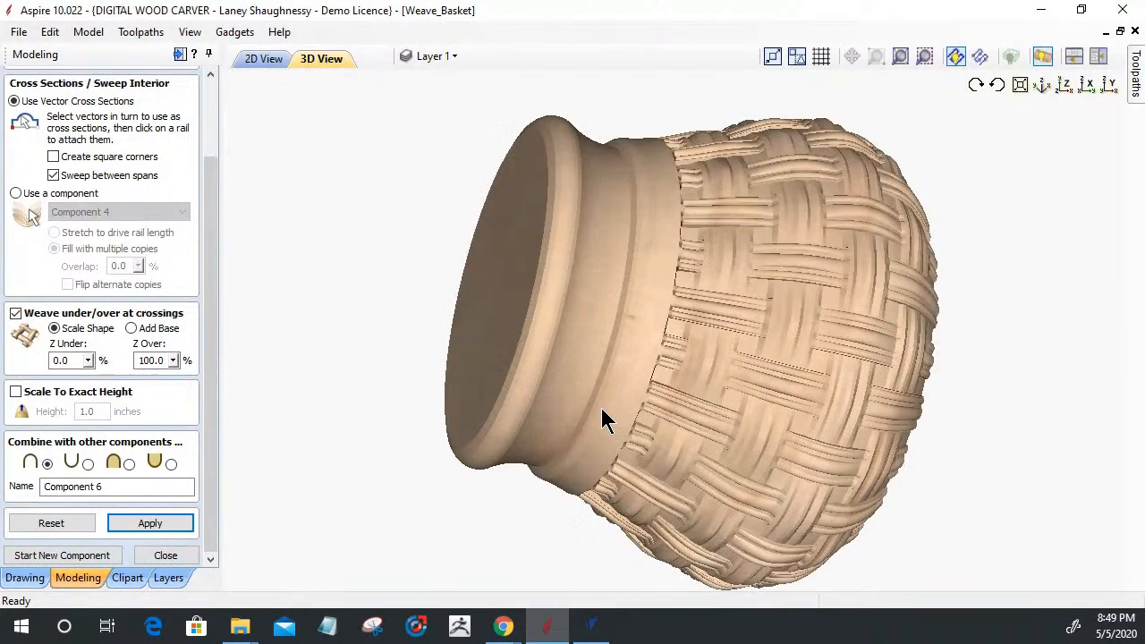
{"action": "scroll", "coordinate": [602, 413], "scroll_direction": "up", "scroll_amount": 1}
{"action": "scroll", "coordinate": [603, 413], "scroll_direction": "up", "scroll_amount": 1}
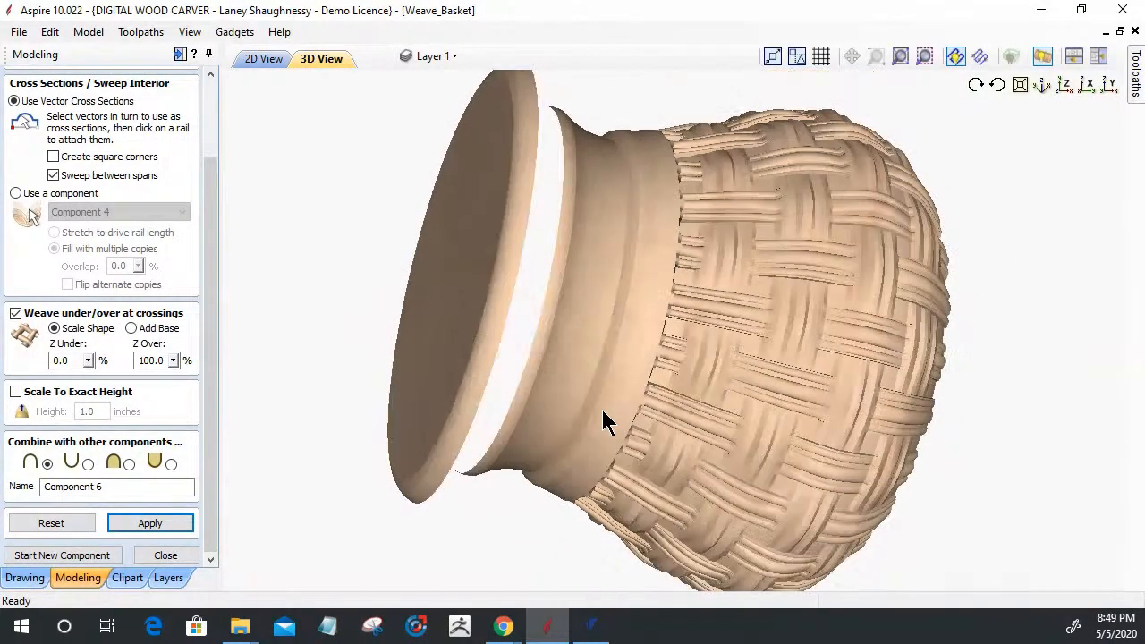
{"action": "scroll", "coordinate": [528, 398], "scroll_direction": "down", "scroll_amount": 1}
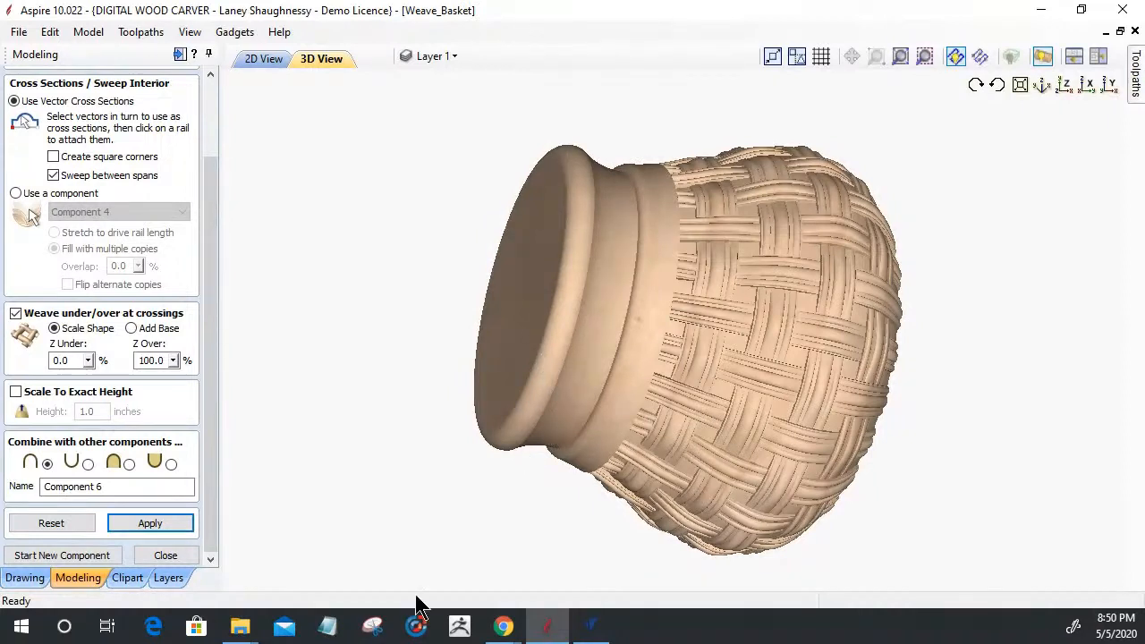
Step: Close the Extrude and Weave tool and check the upright basket from the side and from below
{"action": "left_click_drag", "start_coordinate": [411, 302], "coordinate": [424, 437]}
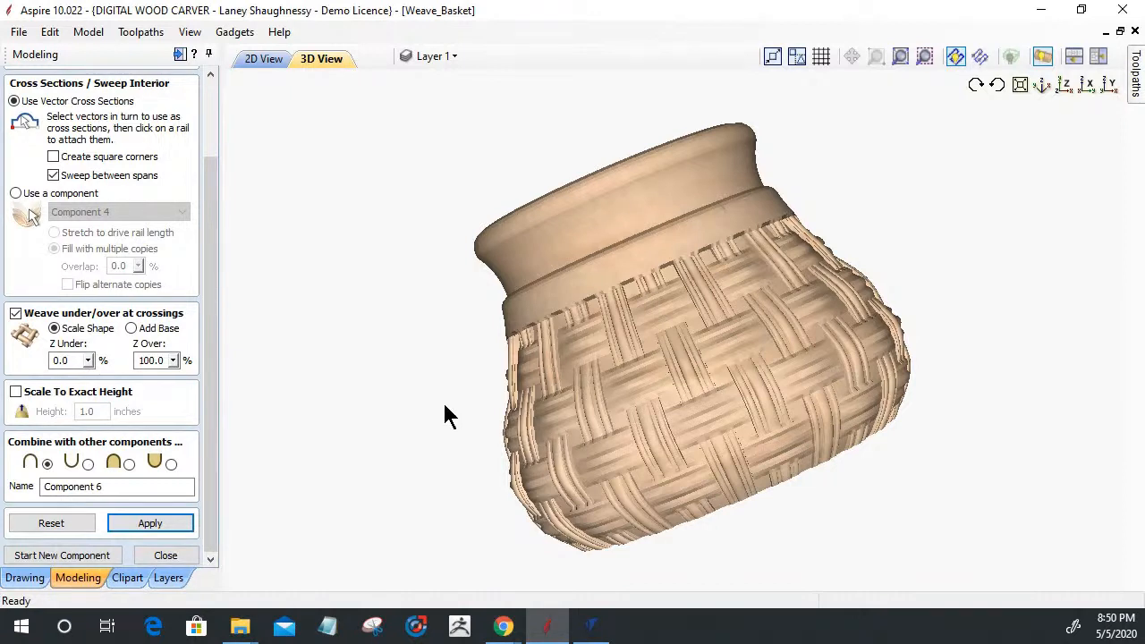
{"action": "left_click", "coordinate": [111, 525]}
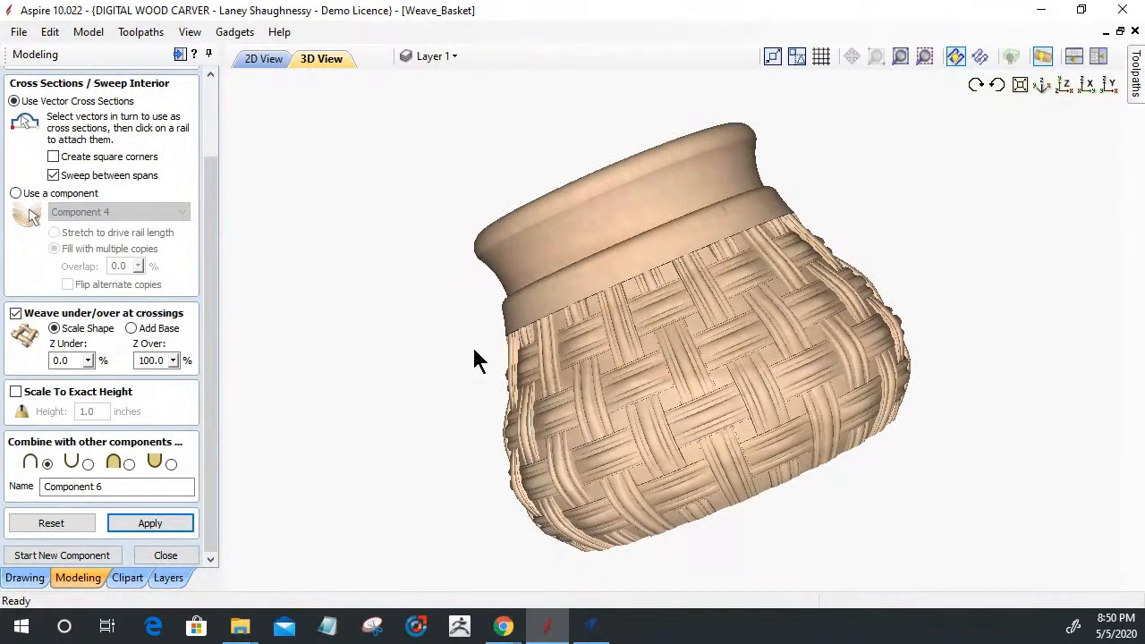
{"action": "left_click", "coordinate": [151, 559]}
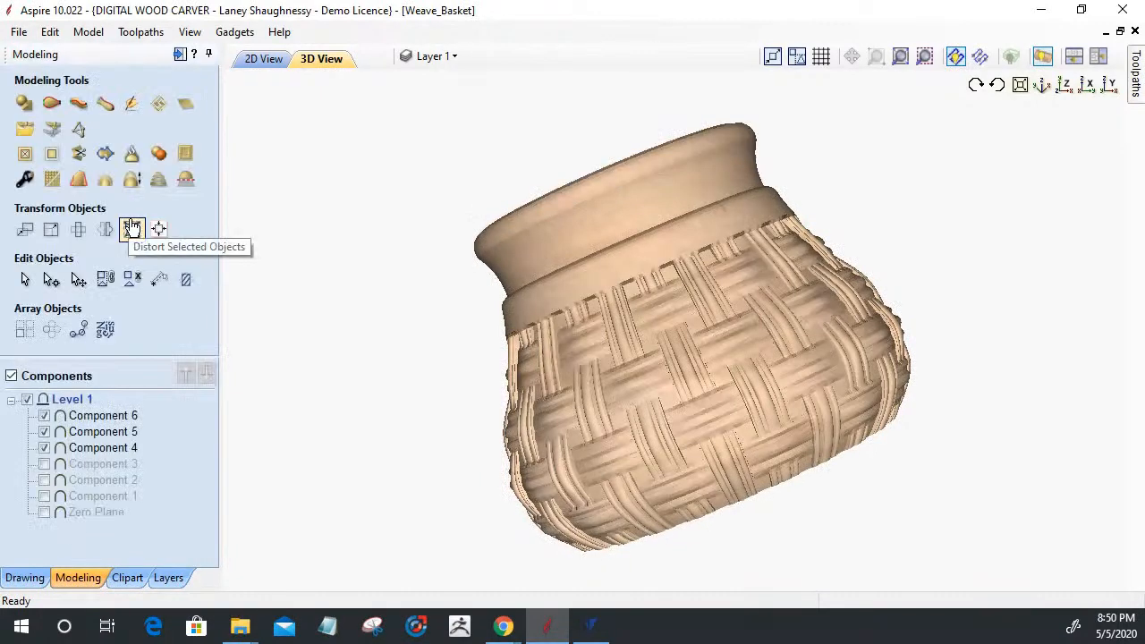
{"action": "left_click_drag", "start_coordinate": [672, 430], "coordinate": [667, 471]}
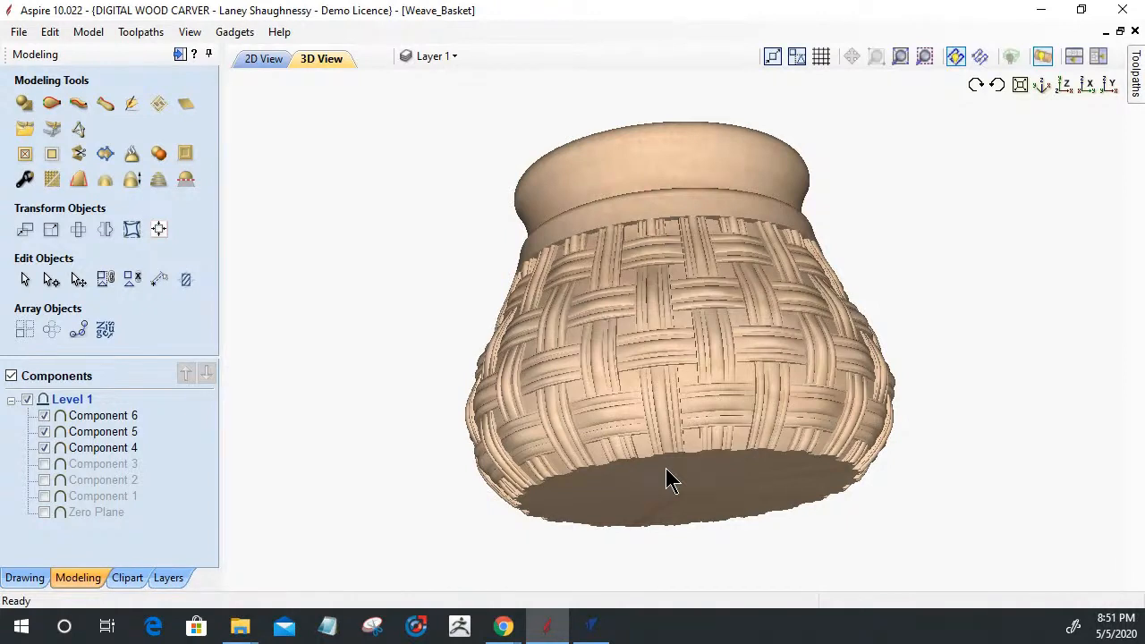
Step: Show the 2D layout, switch to VCarve Pro to view its star pattern, and return to the basket in Aspire
{"action": "left_click", "coordinate": [250, 58]}
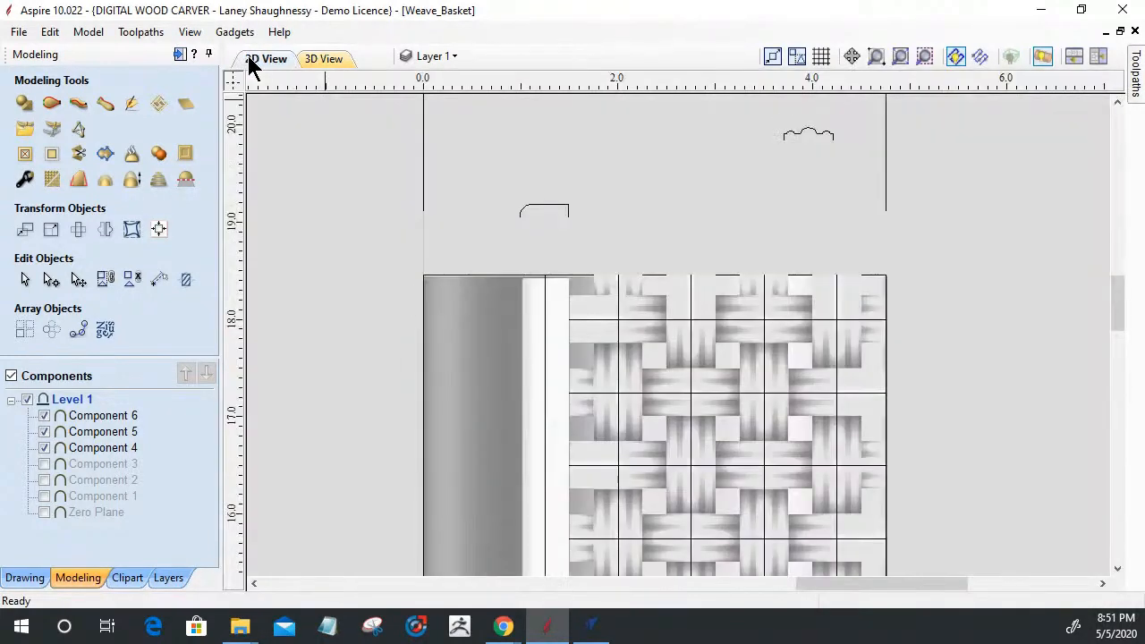
{"action": "left_click", "coordinate": [595, 630]}
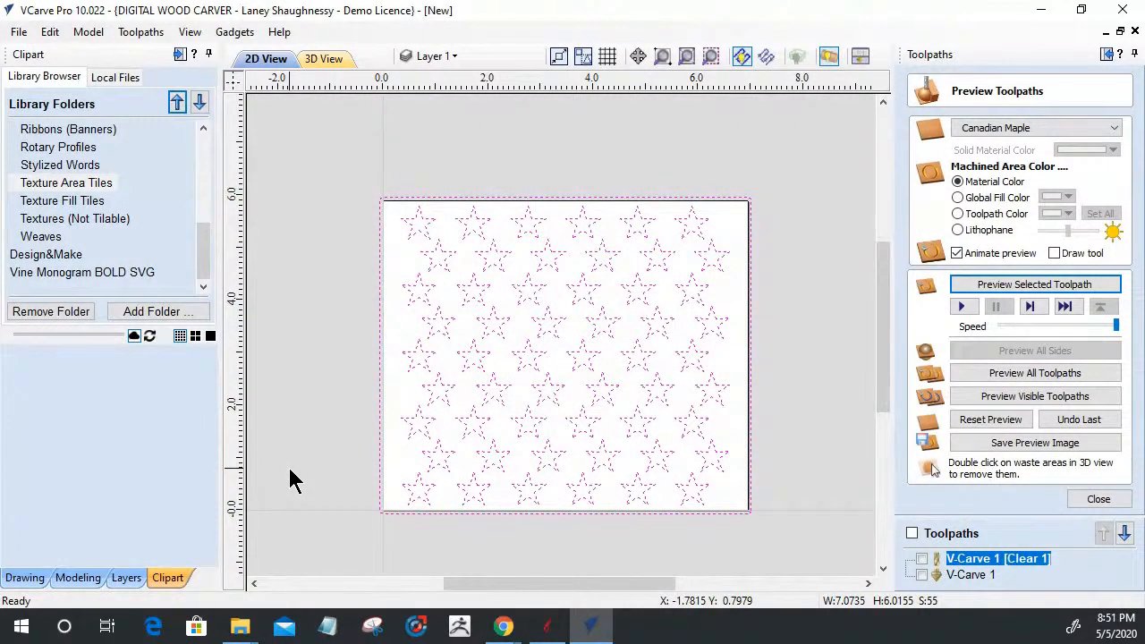
{"action": "left_click", "coordinate": [546, 626]}
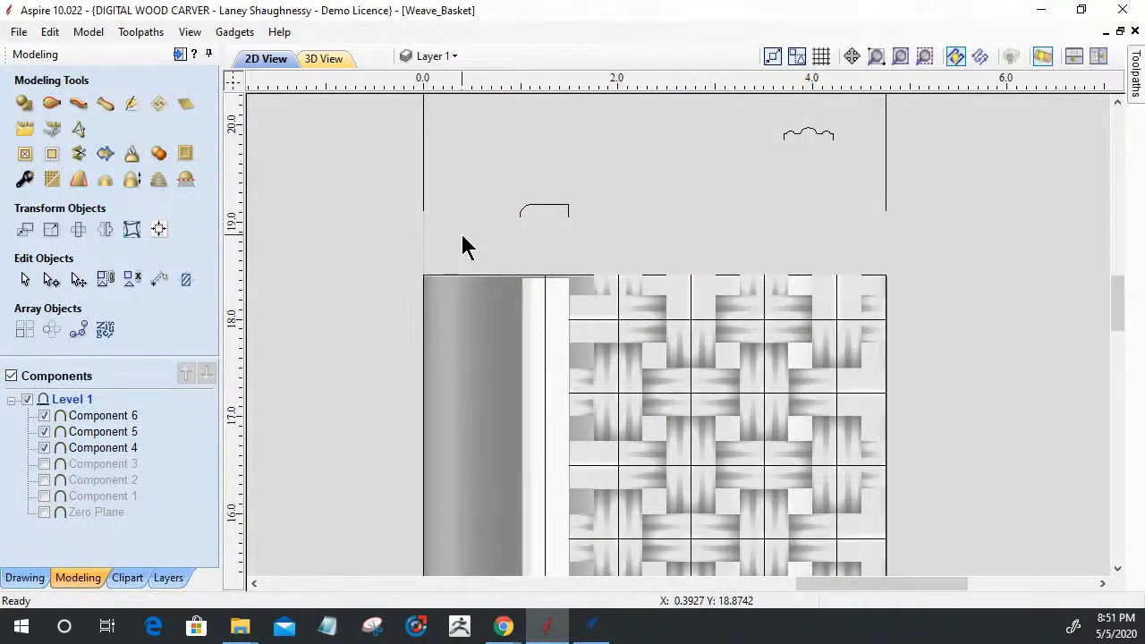
Step: Examine the body and its profiles in the 2D layout, and locate the separate outline pattern of overlapping strips beside it
{"action": "scroll", "coordinate": [475, 159], "scroll_direction": "down", "scroll_amount": 5}
{"action": "scroll", "coordinate": [470, 351], "scroll_direction": "up", "scroll_amount": 2}
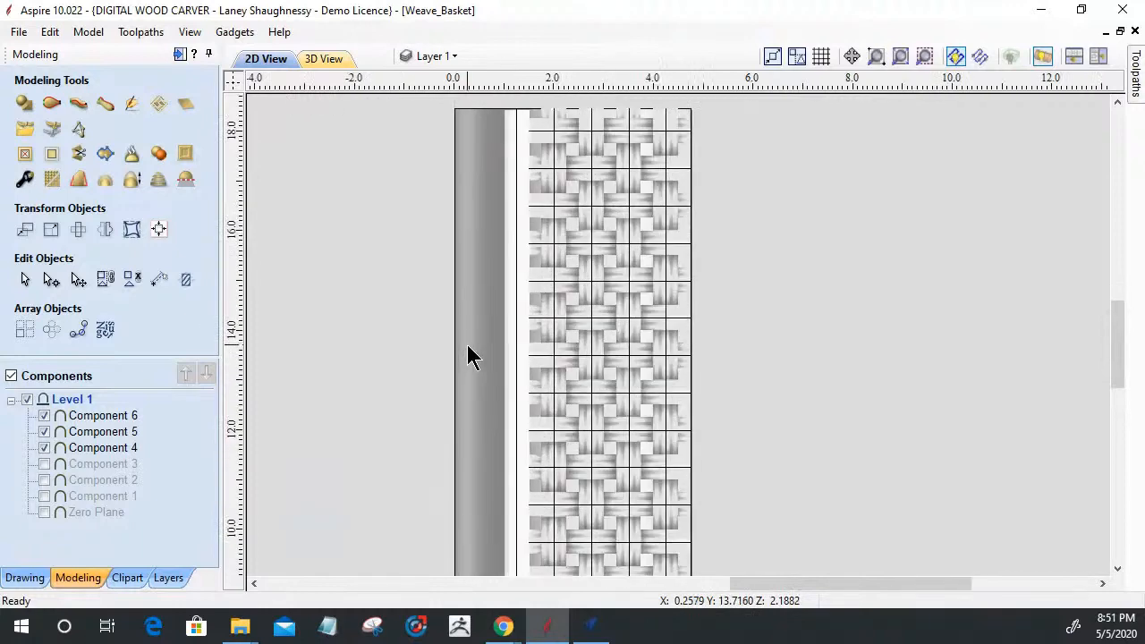
{"action": "scroll", "coordinate": [602, 285], "scroll_direction": "down", "scroll_amount": 1}
{"action": "scroll", "coordinate": [587, 158], "scroll_direction": "down", "scroll_amount": 2}
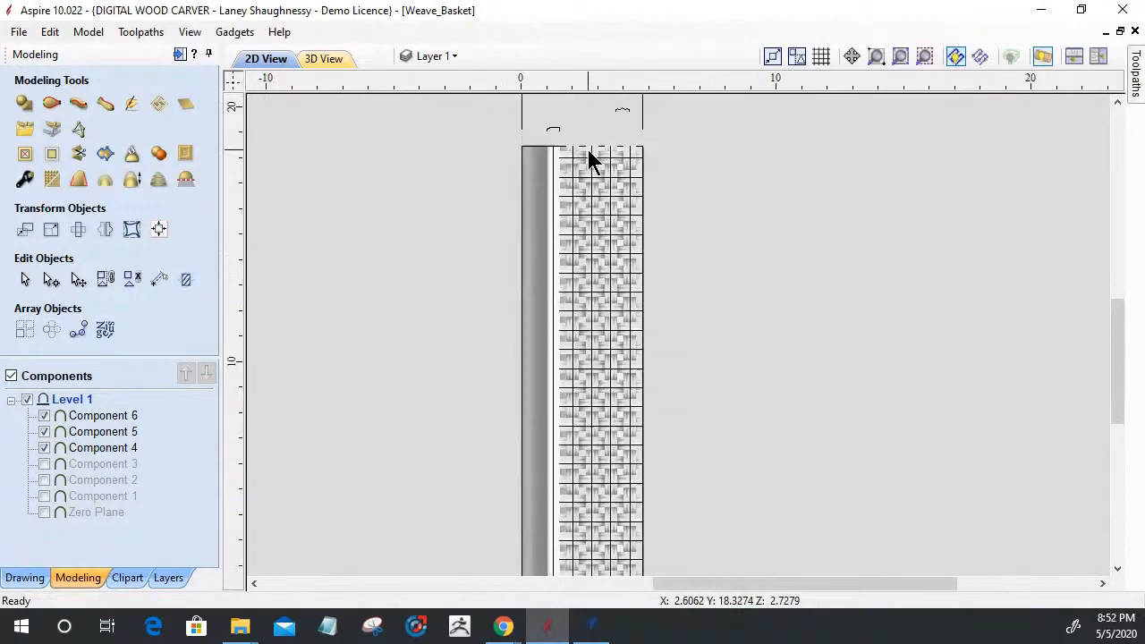
{"action": "scroll", "coordinate": [587, 101], "scroll_direction": "up", "scroll_amount": 3}
{"action": "scroll", "coordinate": [606, 203], "scroll_direction": "down", "scroll_amount": 2}
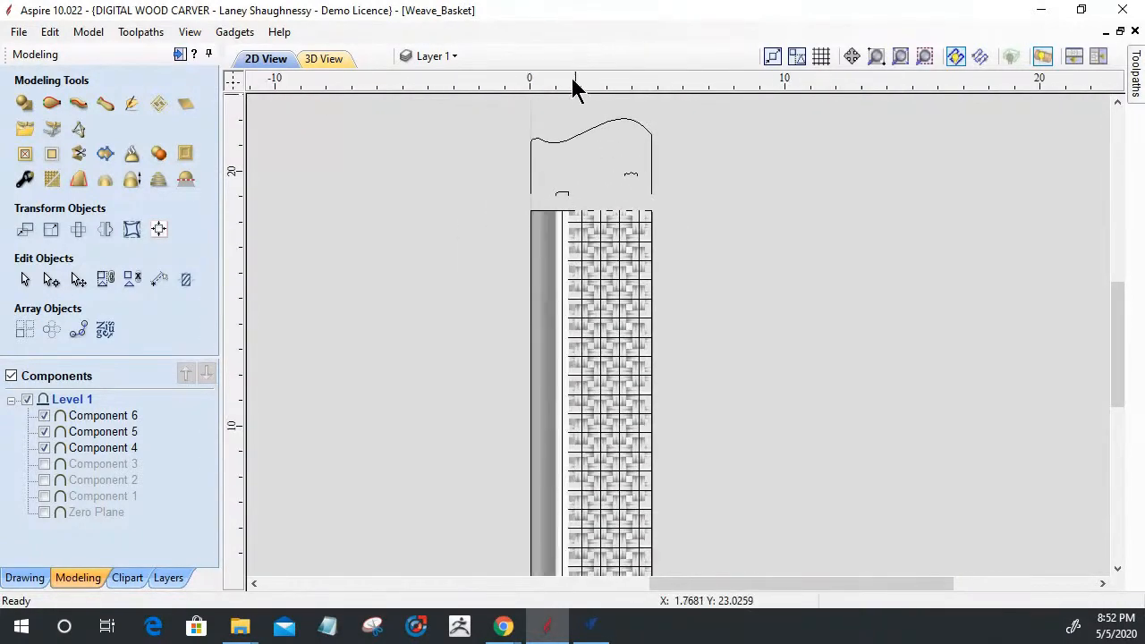
{"action": "scroll", "coordinate": [575, 105], "scroll_direction": "up", "scroll_amount": 4}
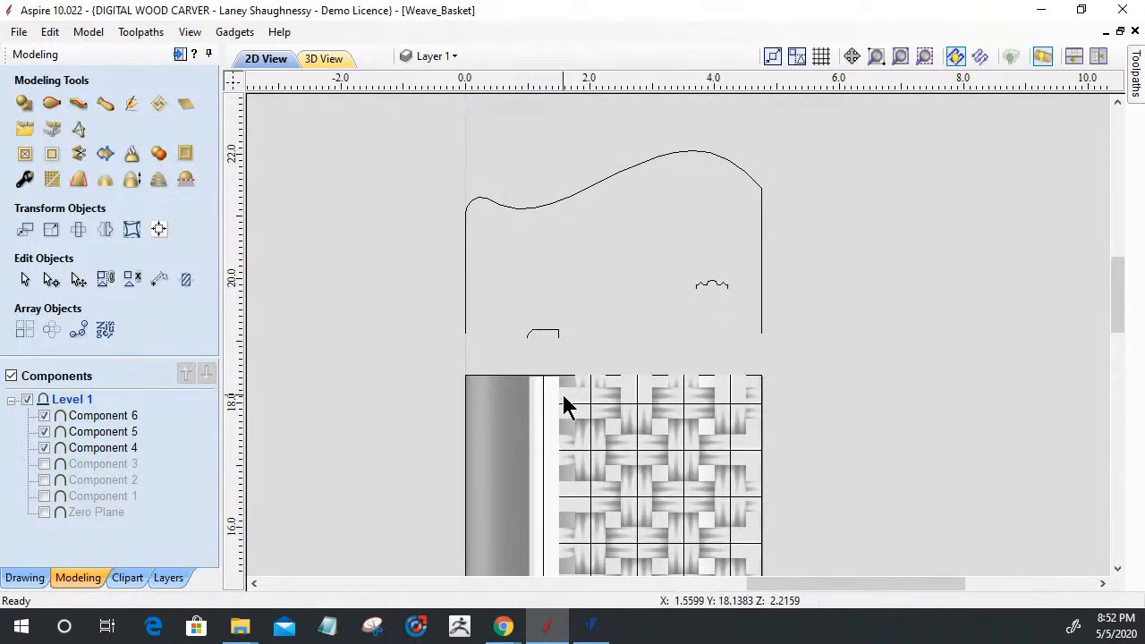
{"action": "scroll", "coordinate": [706, 409], "scroll_direction": "down", "scroll_amount": 8}
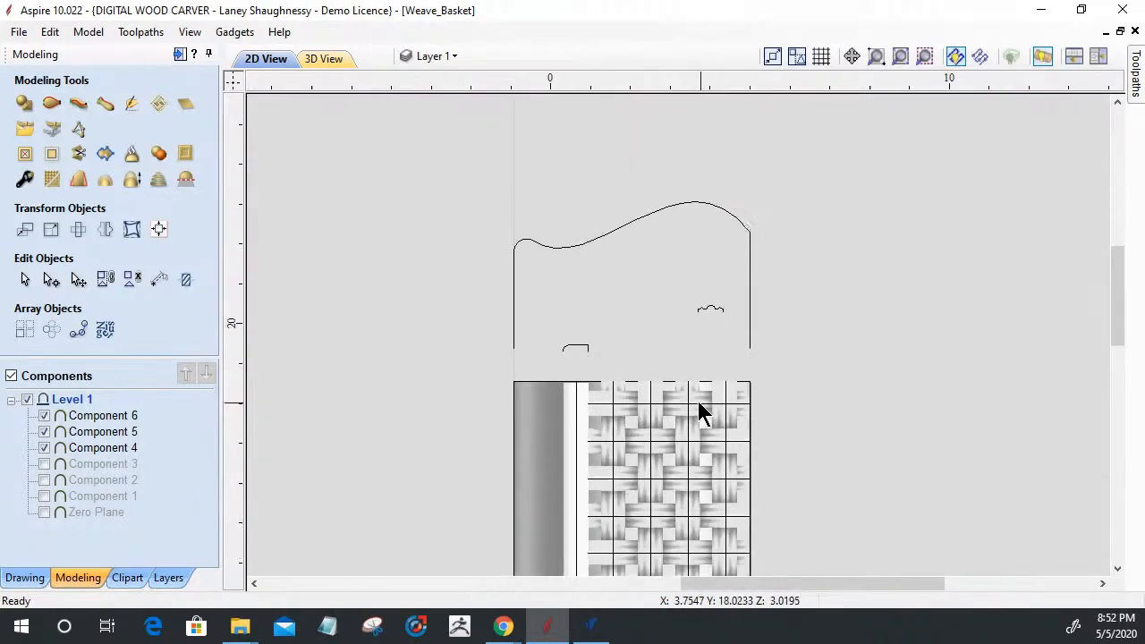
{"action": "scroll", "coordinate": [632, 358], "scroll_direction": "up", "scroll_amount": 6}
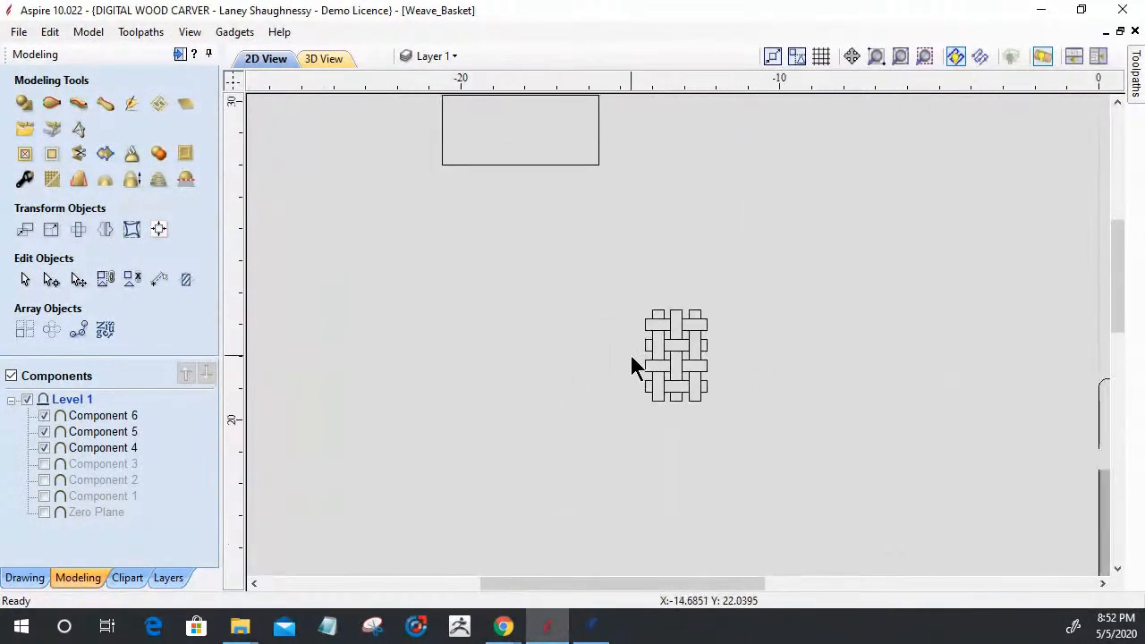
{"action": "scroll", "coordinate": [626, 360], "scroll_direction": "down", "scroll_amount": 5}
{"action": "scroll", "coordinate": [593, 357], "scroll_direction": "up", "scroll_amount": 6}
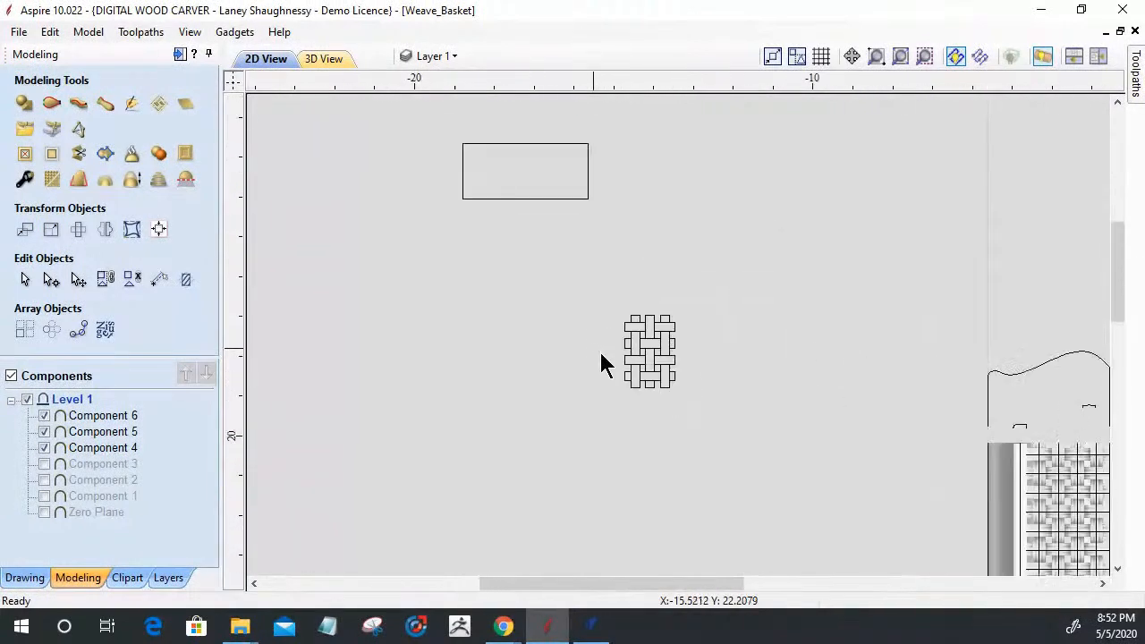
{"action": "scroll", "coordinate": [689, 350], "scroll_direction": "down", "scroll_amount": 3}
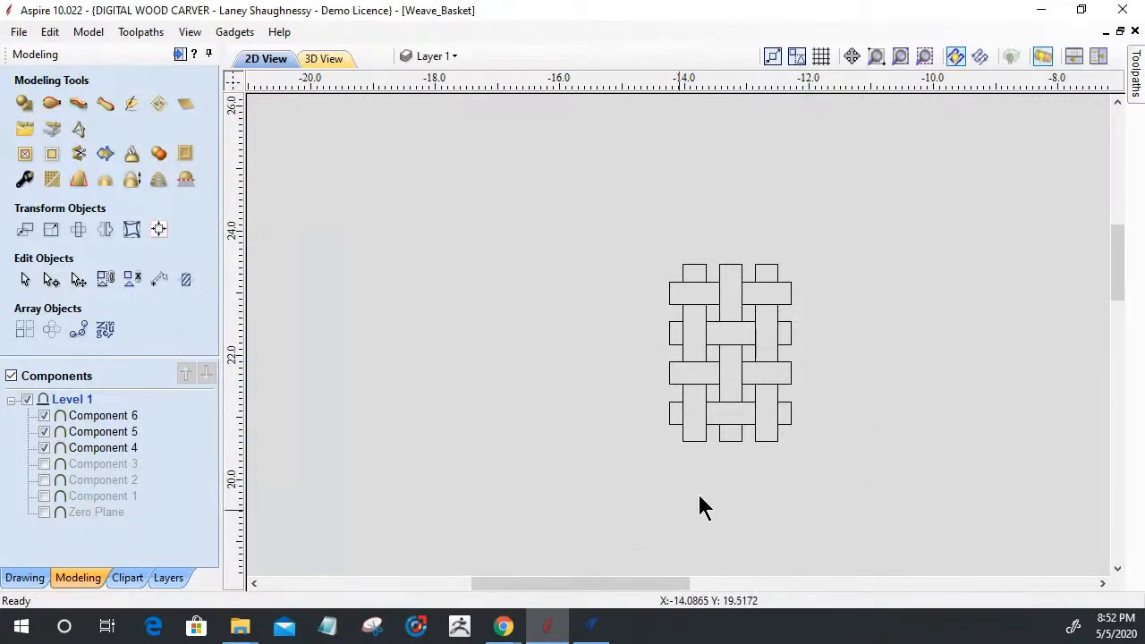
Step: Examine the top row of the overlapping strip pattern, checking how the horizontal strips meet the middle vertical strip
{"action": "scroll", "coordinate": [718, 284], "scroll_direction": "up", "scroll_amount": 3}
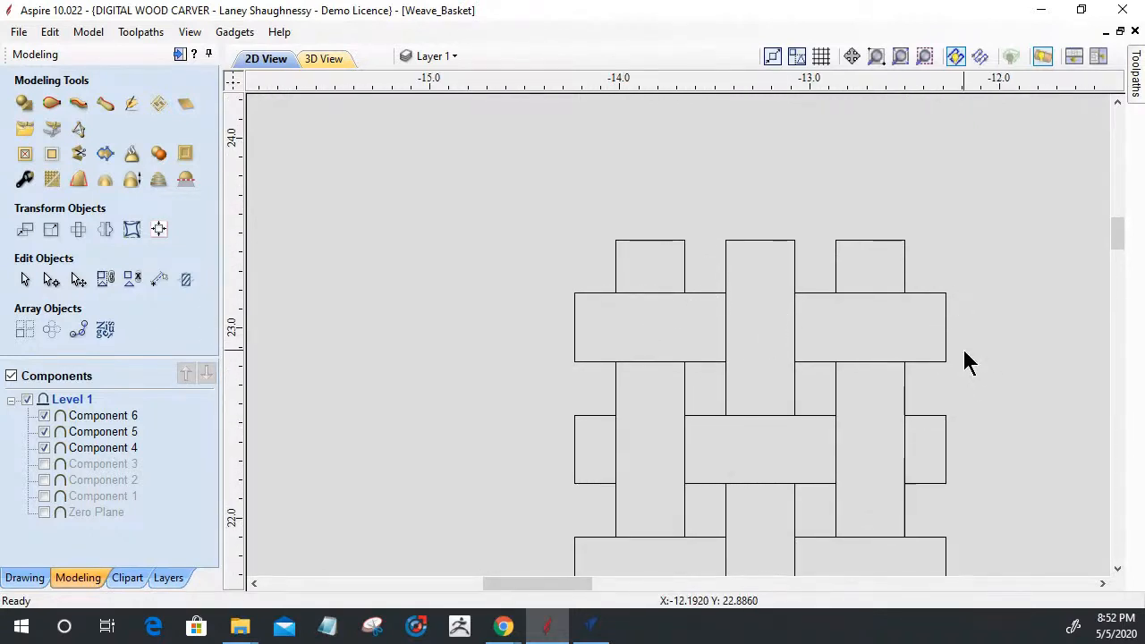
{"action": "left_click", "coordinate": [824, 362]}
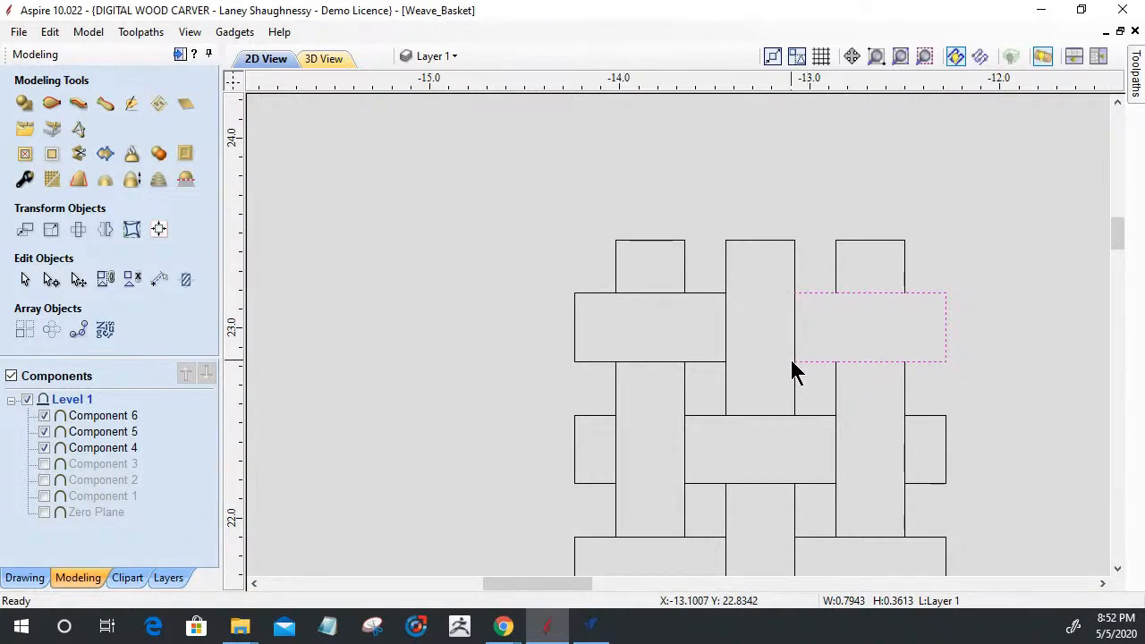
{"action": "scroll", "coordinate": [635, 287], "scroll_direction": "down", "scroll_amount": 5}
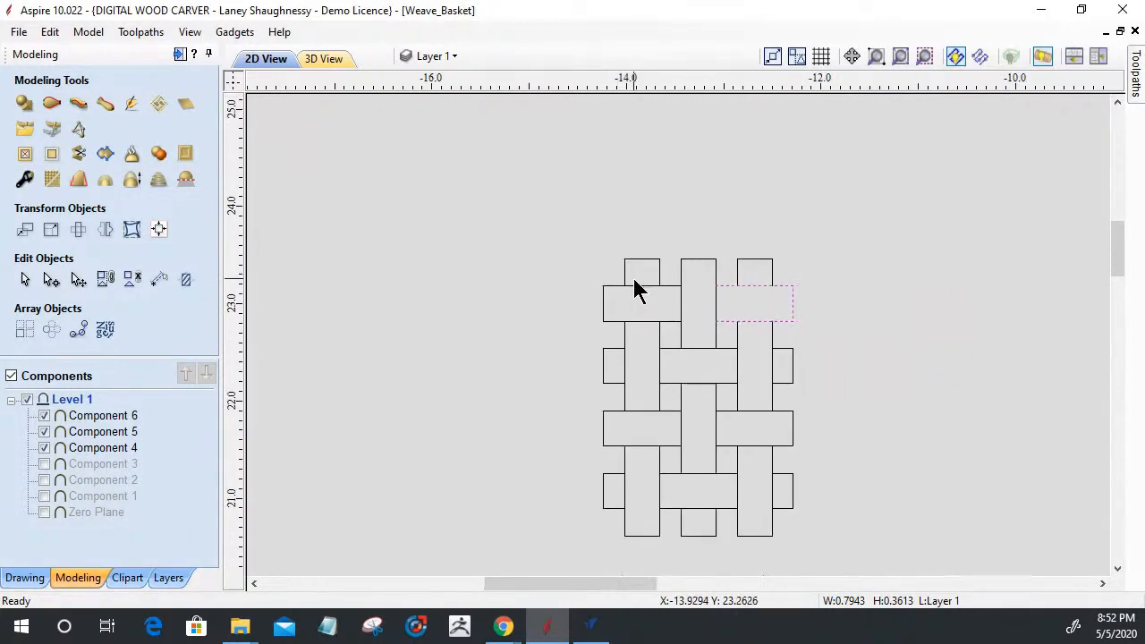
{"action": "scroll", "coordinate": [641, 283], "scroll_direction": "up", "scroll_amount": 5}
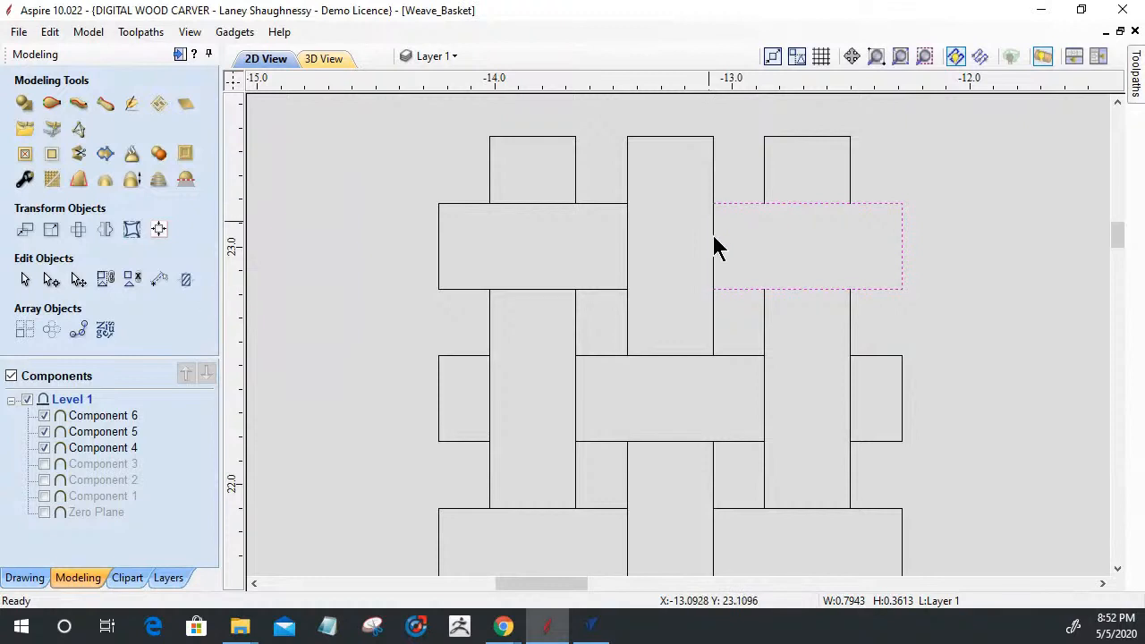
{"action": "left_click", "coordinate": [711, 314]}
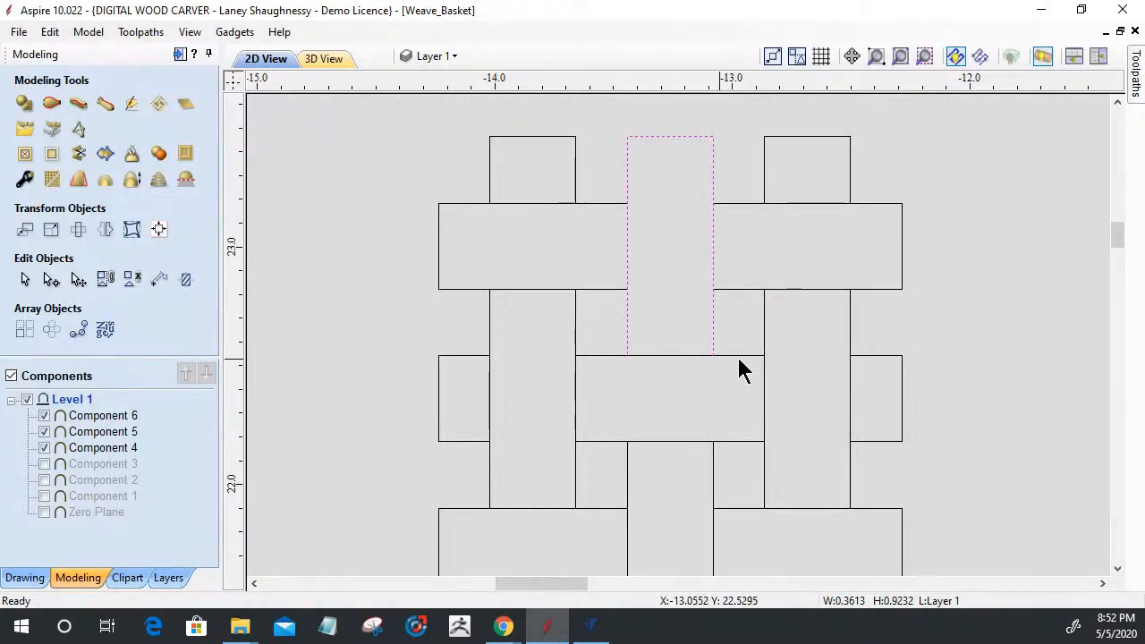
{"action": "left_click", "coordinate": [733, 290]}
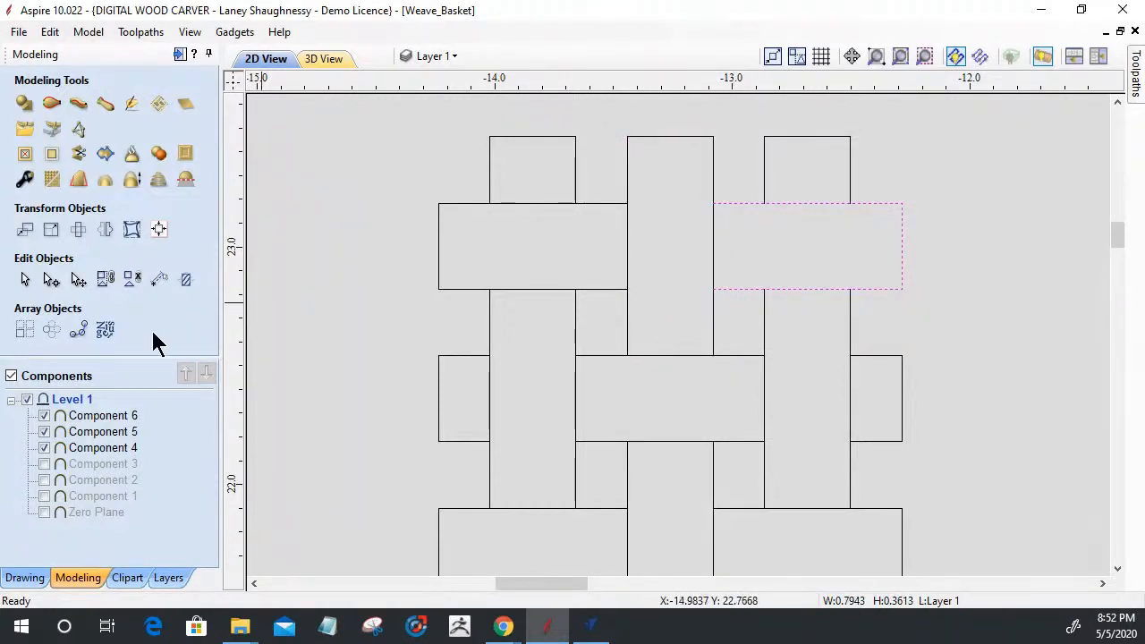
Step: Show the drawing tools and inspect the individual strip outlines for open ends where they pass under neighbouring strips
{"action": "left_click", "coordinate": [23, 577]}
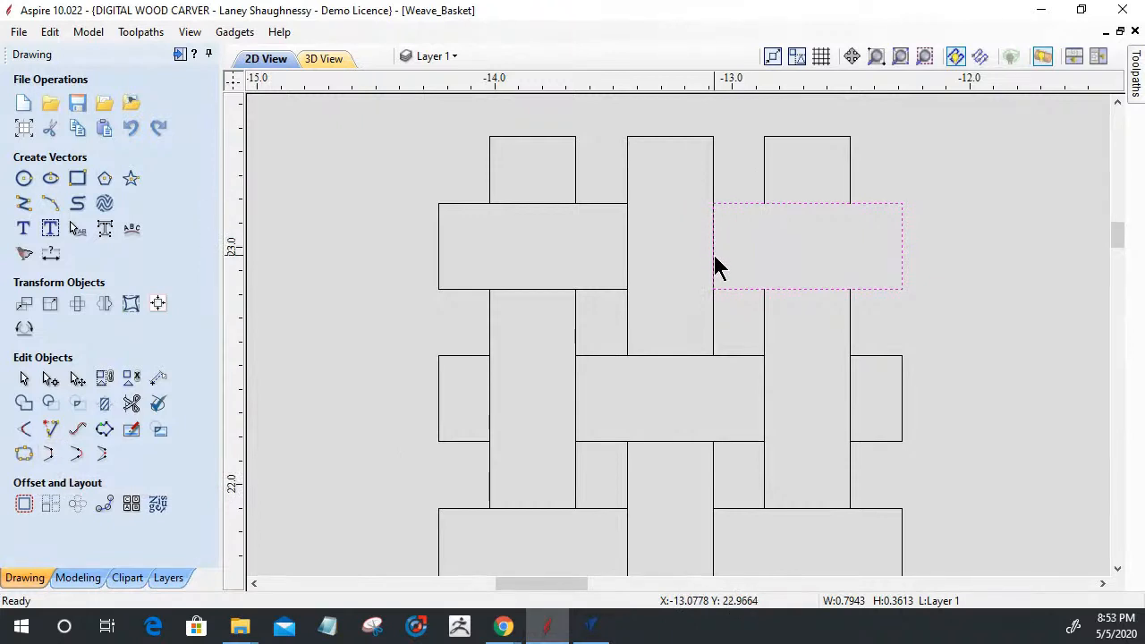
{"action": "left_click", "coordinate": [596, 215]}
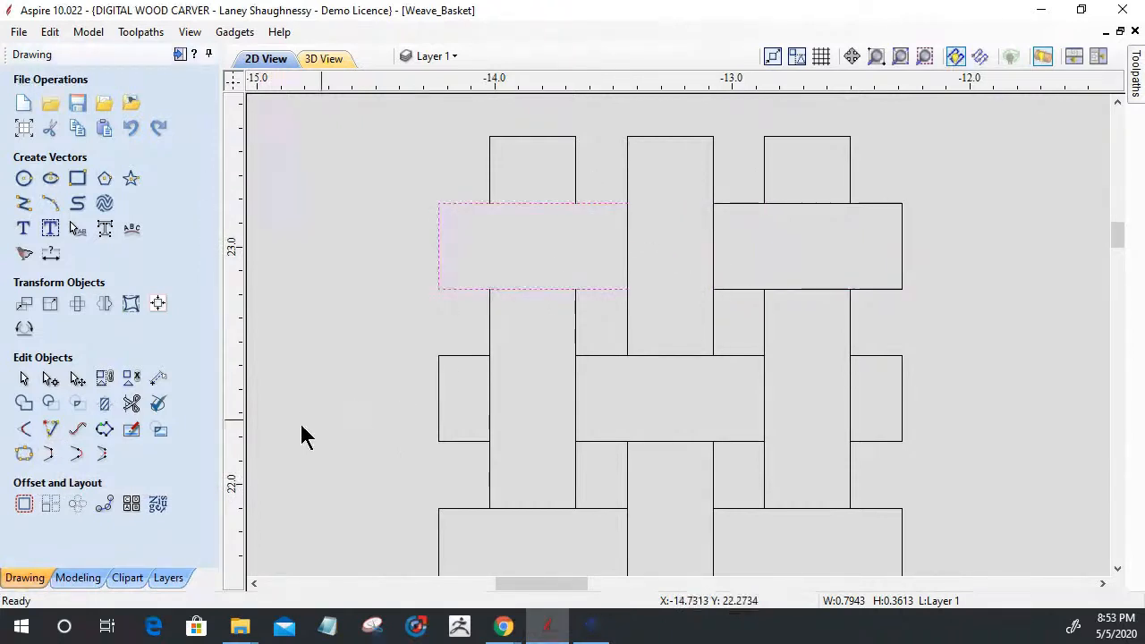
{"action": "left_click", "coordinate": [626, 322]}
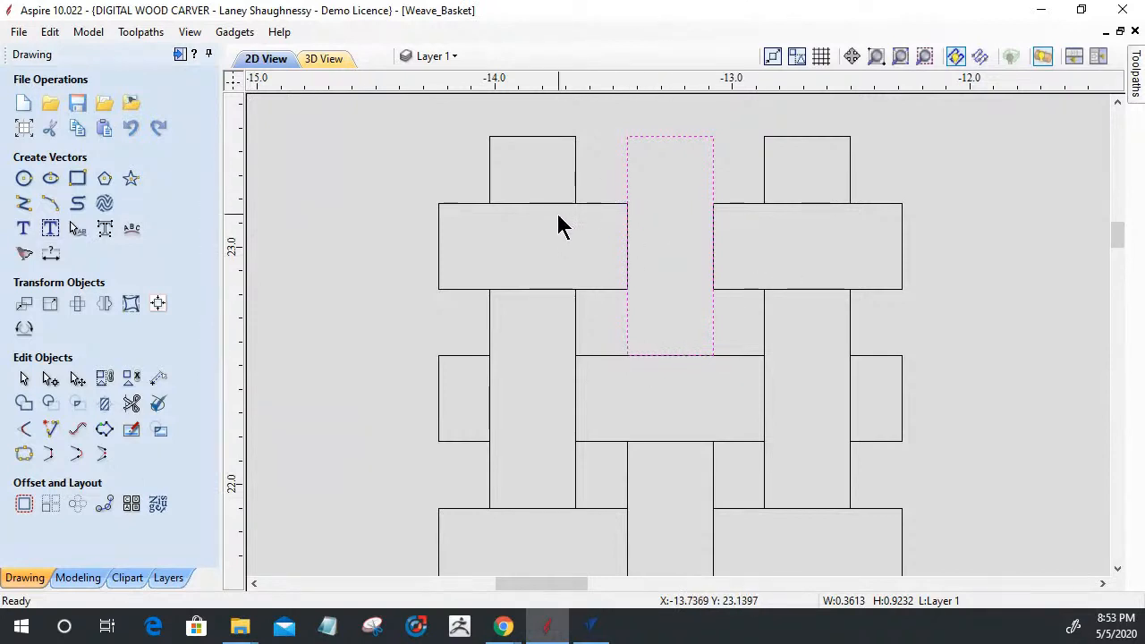
{"action": "left_click", "coordinate": [575, 182]}
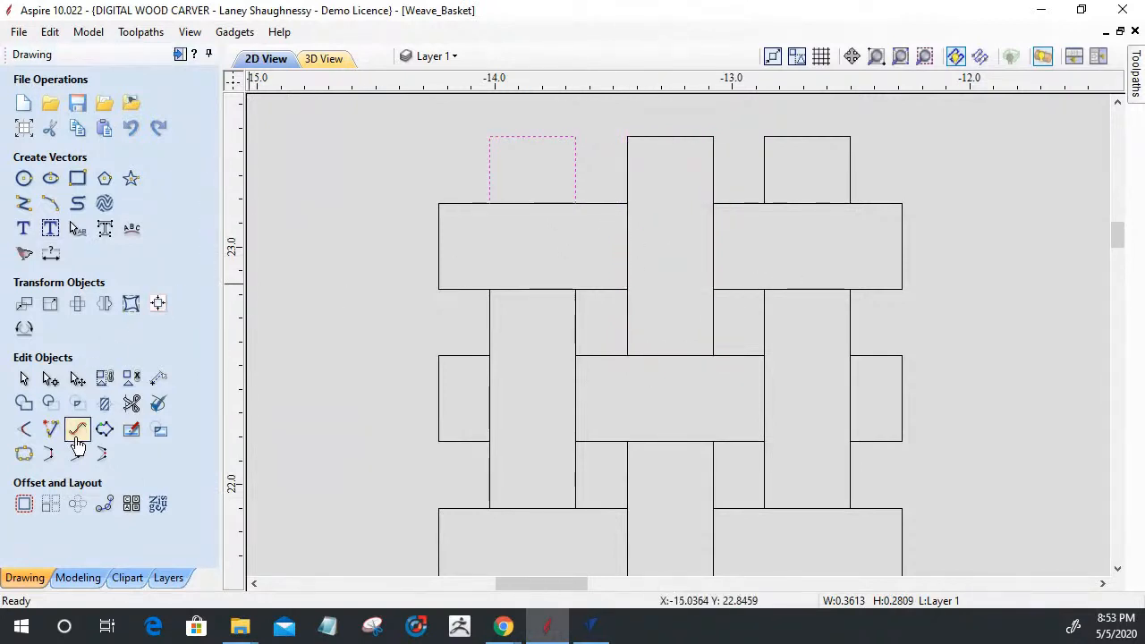
{"action": "left_click", "coordinate": [764, 164]}
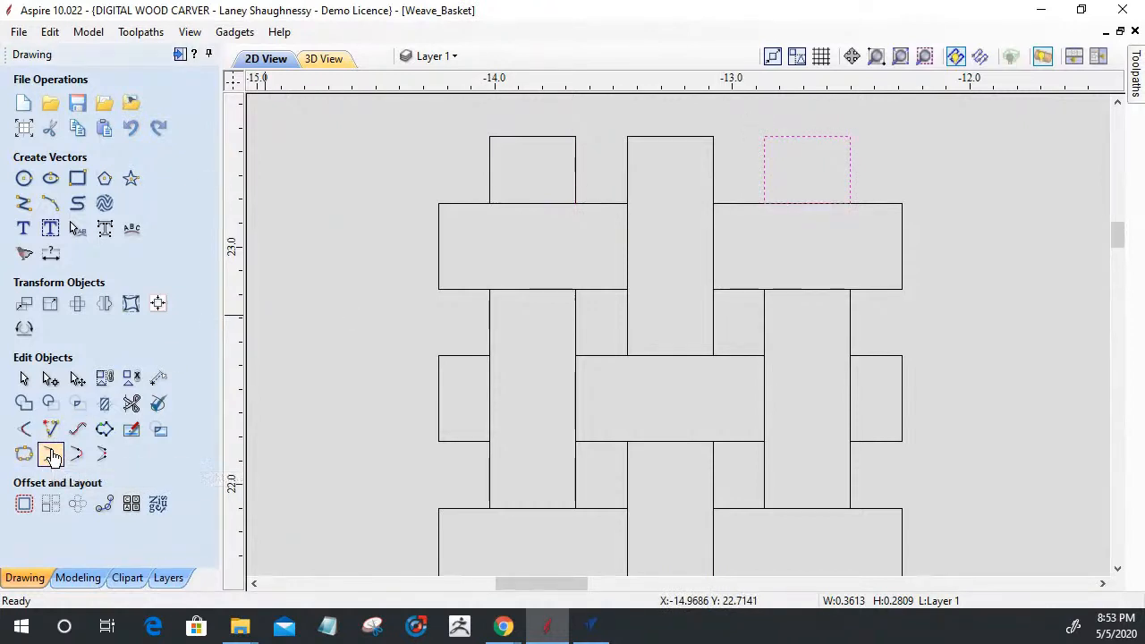
{"action": "left_click", "coordinate": [515, 295]}
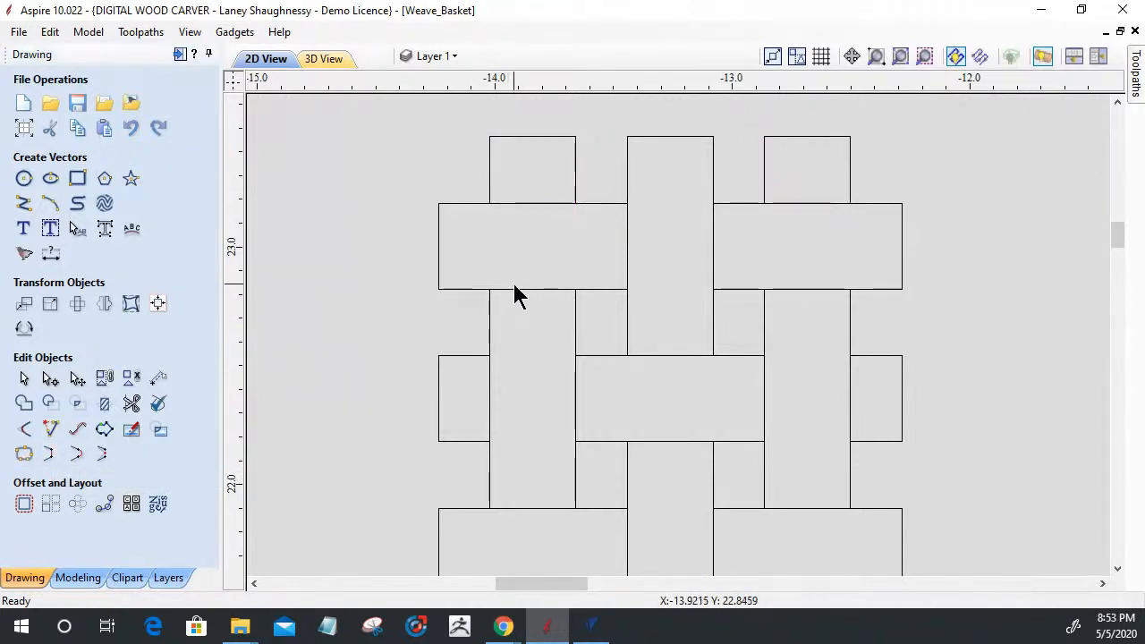
{"action": "left_click", "coordinate": [550, 295]}
{"action": "left_click", "coordinate": [709, 254]}
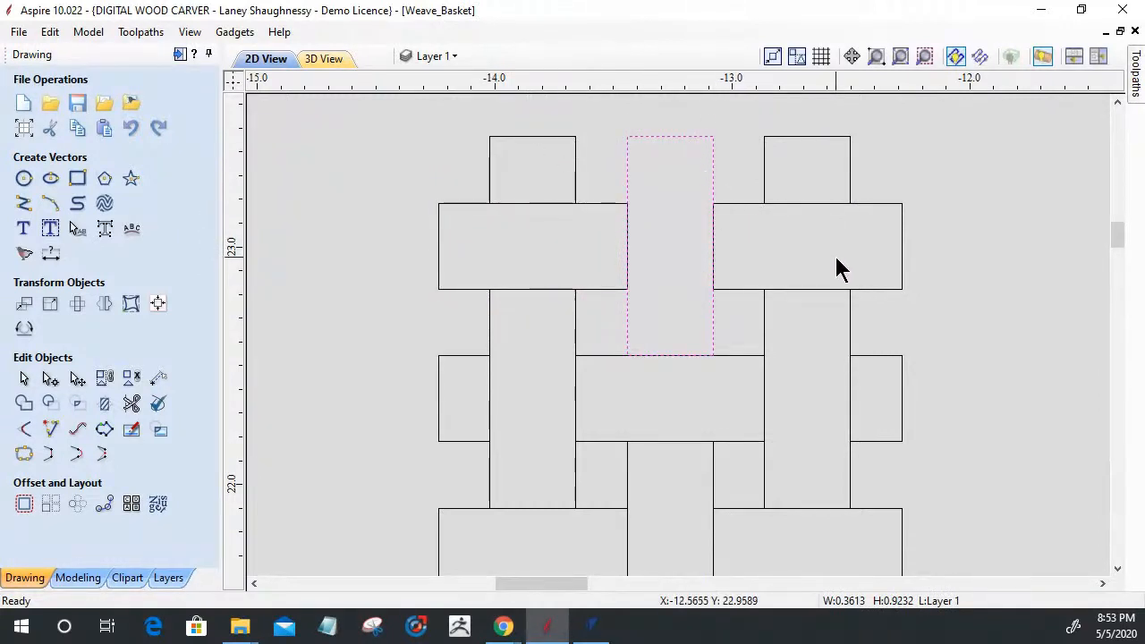
{"action": "left_click", "coordinate": [765, 325]}
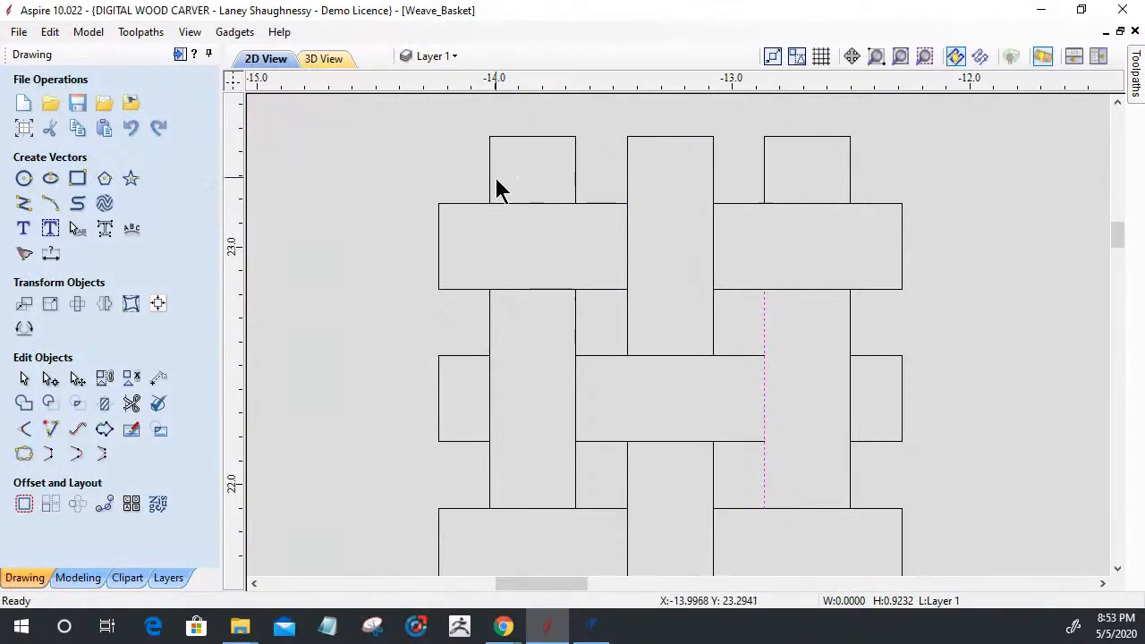
Step: Close the open outlines of the upper-left strip end and the two horizontal strips in the top row, and check the edges
{"action": "left_click", "coordinate": [527, 179]}
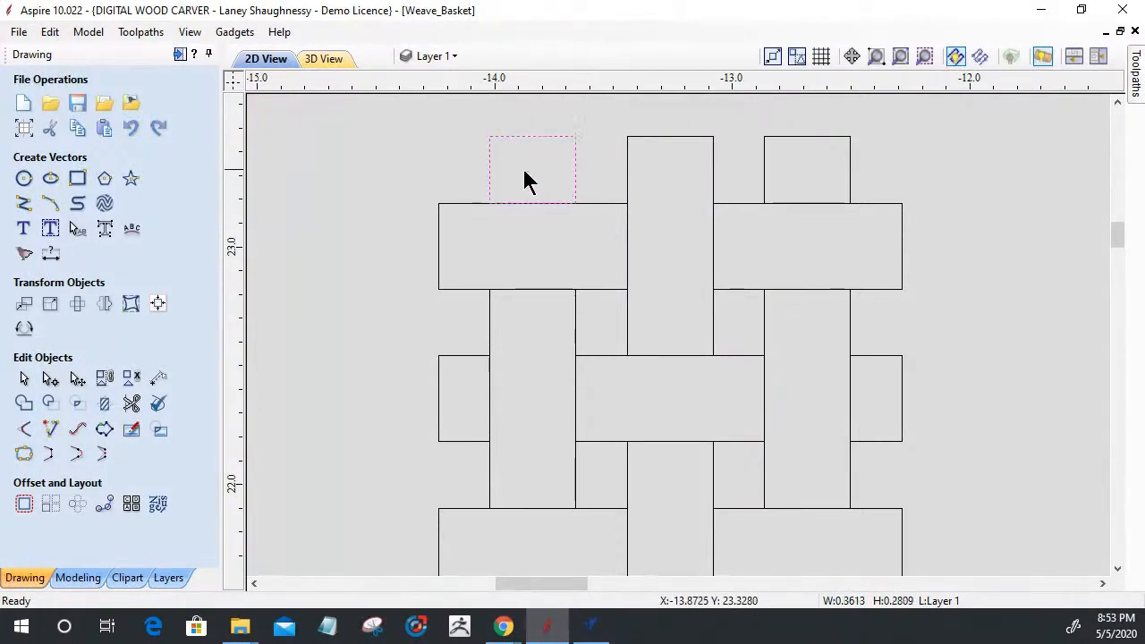
{"action": "scroll", "coordinate": [526, 179], "scroll_direction": "up", "scroll_amount": 2}
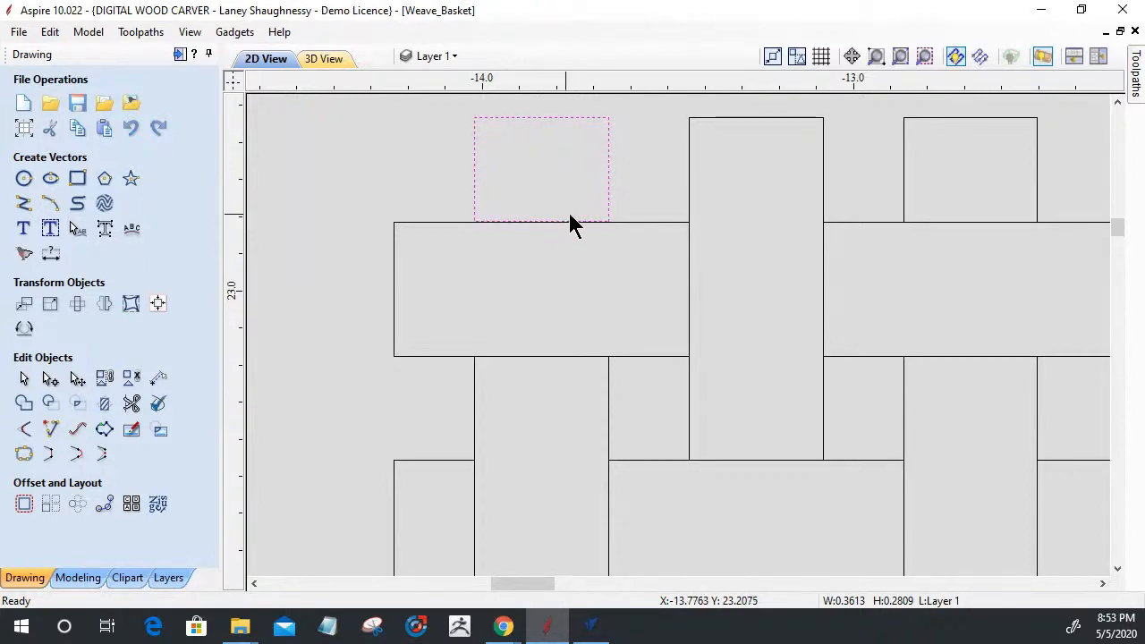
{"action": "left_click", "coordinate": [639, 223]}
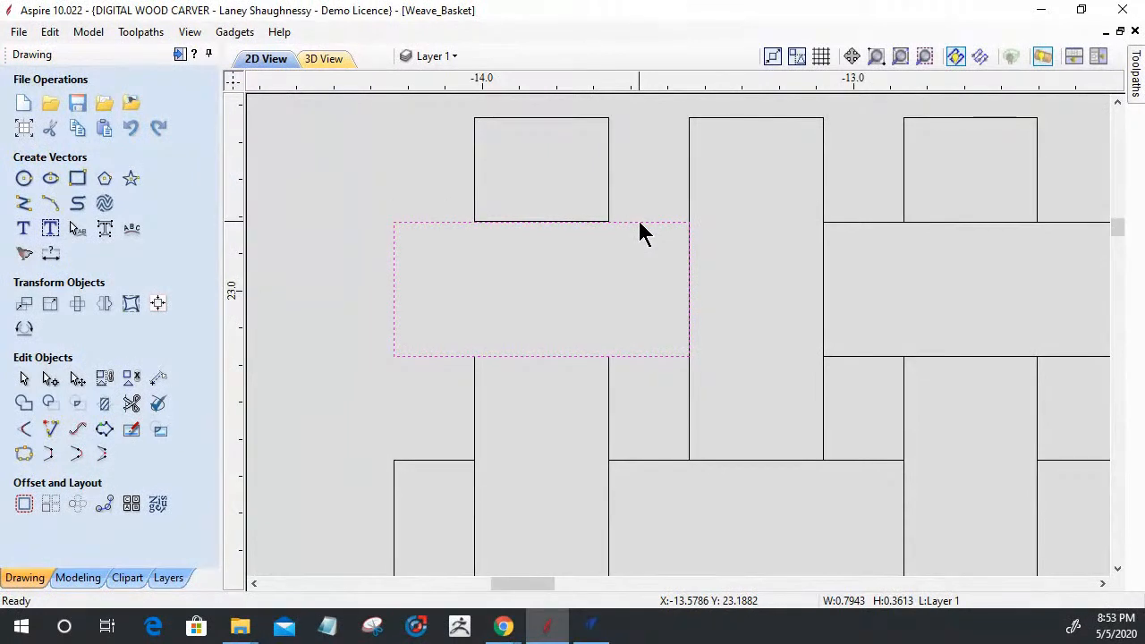
{"action": "left_click", "coordinate": [851, 233]}
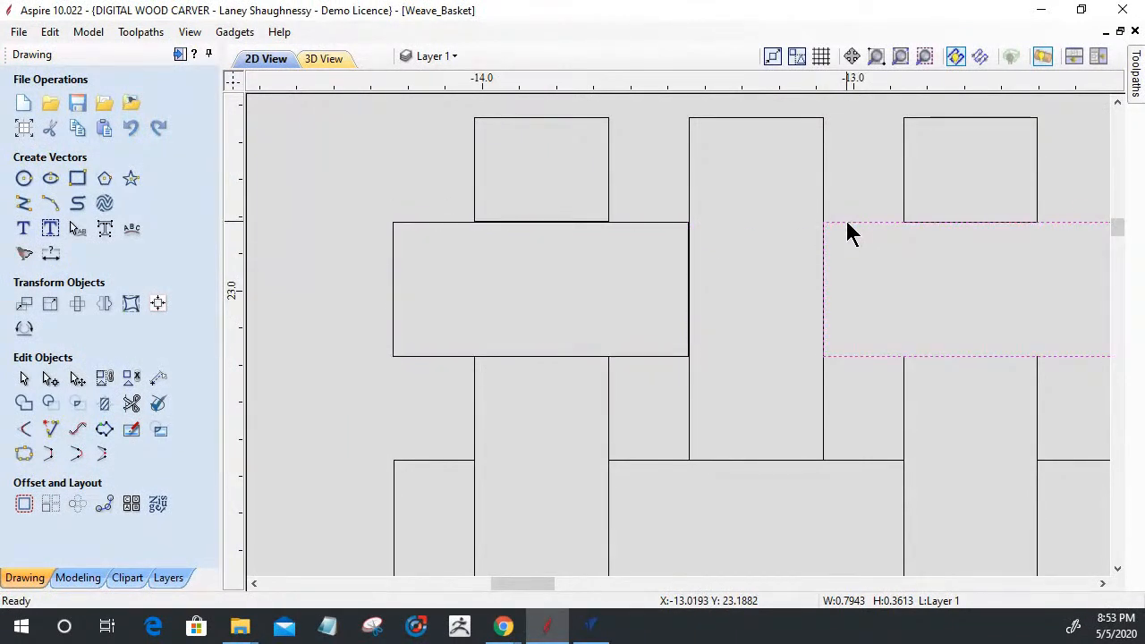
{"action": "scroll", "coordinate": [805, 257], "scroll_direction": "up", "scroll_amount": 4}
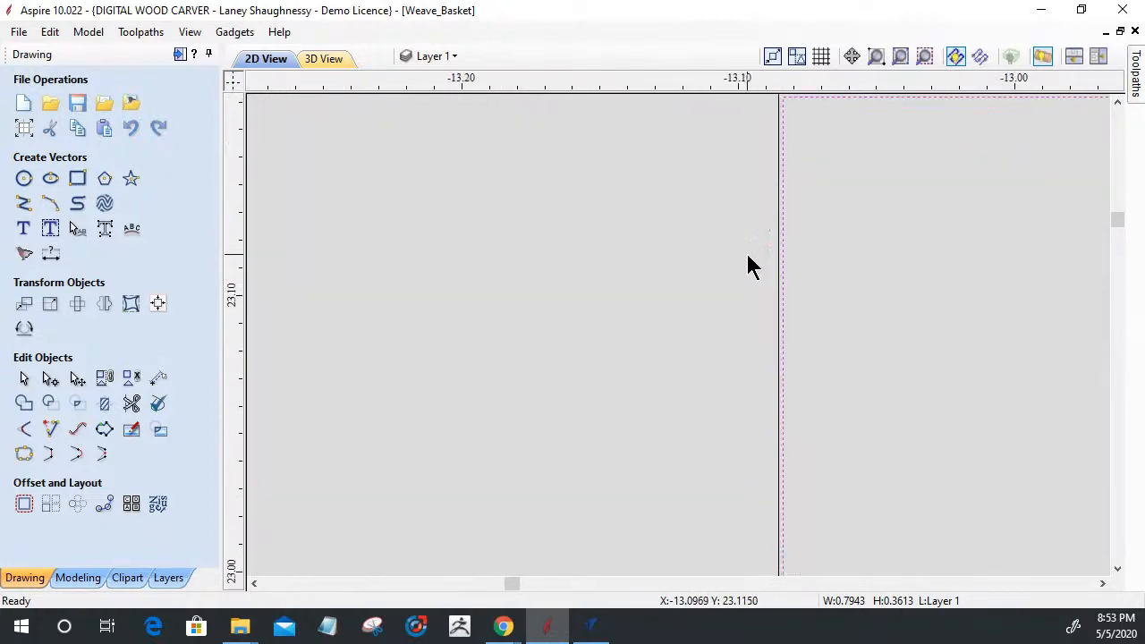
{"action": "scroll", "coordinate": [749, 264], "scroll_direction": "down", "scroll_amount": 2}
{"action": "scroll", "coordinate": [750, 264], "scroll_direction": "down", "scroll_amount": 2}
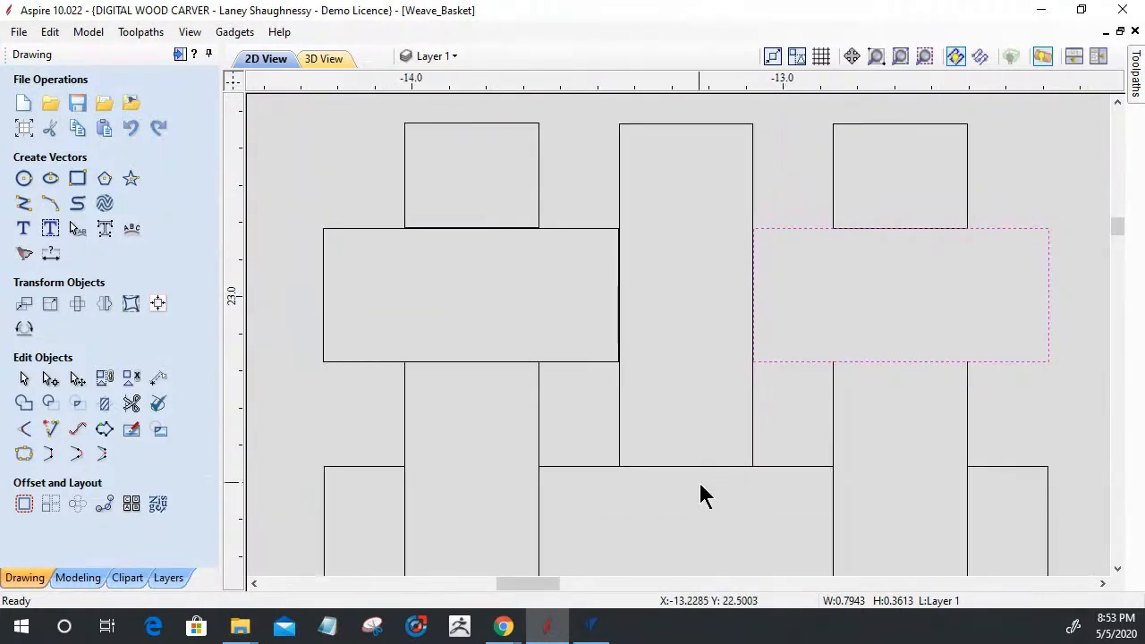
Step: Close the open outlines of the middle vertical strip and the upper-right strip end, and check the adjoining edges up close
{"action": "left_click", "coordinate": [752, 463]}
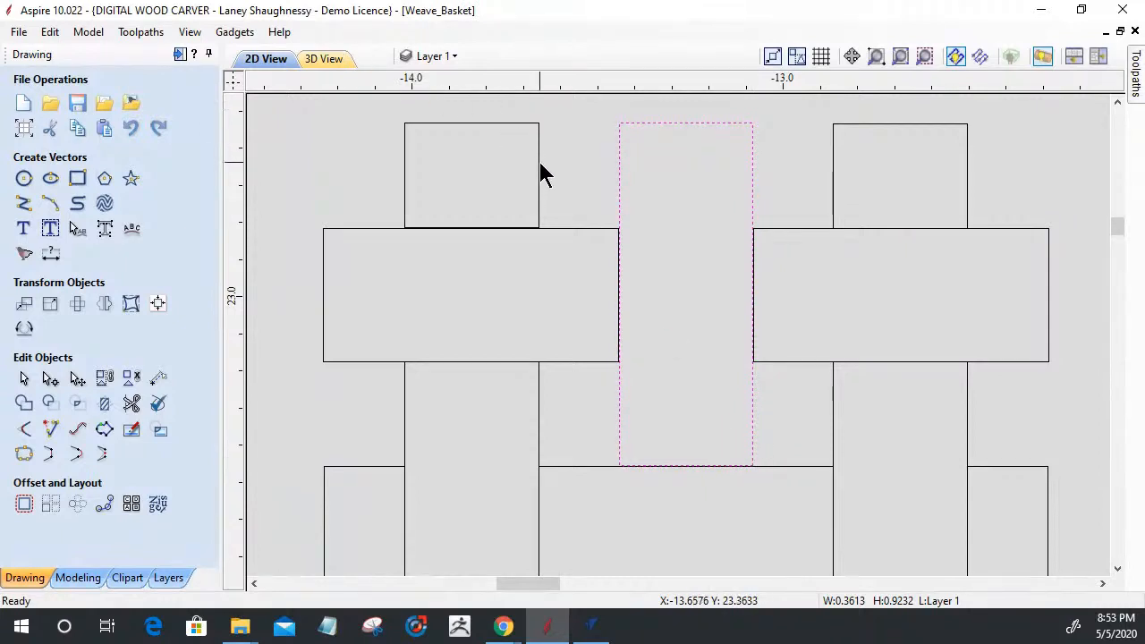
{"action": "left_click", "coordinate": [831, 195]}
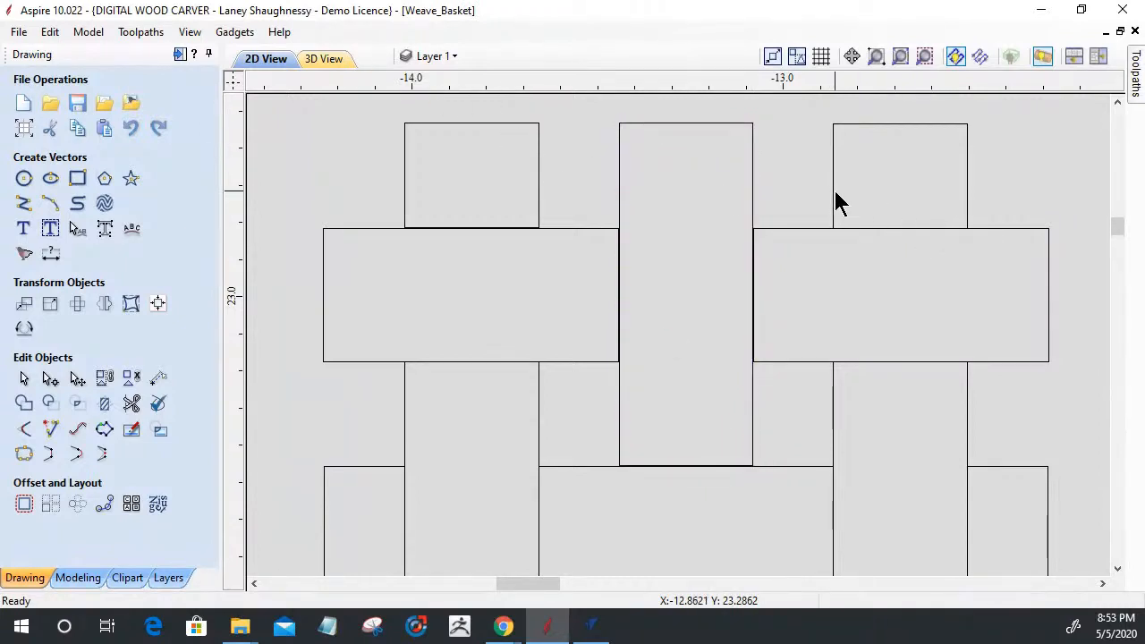
{"action": "left_click", "coordinate": [834, 195]}
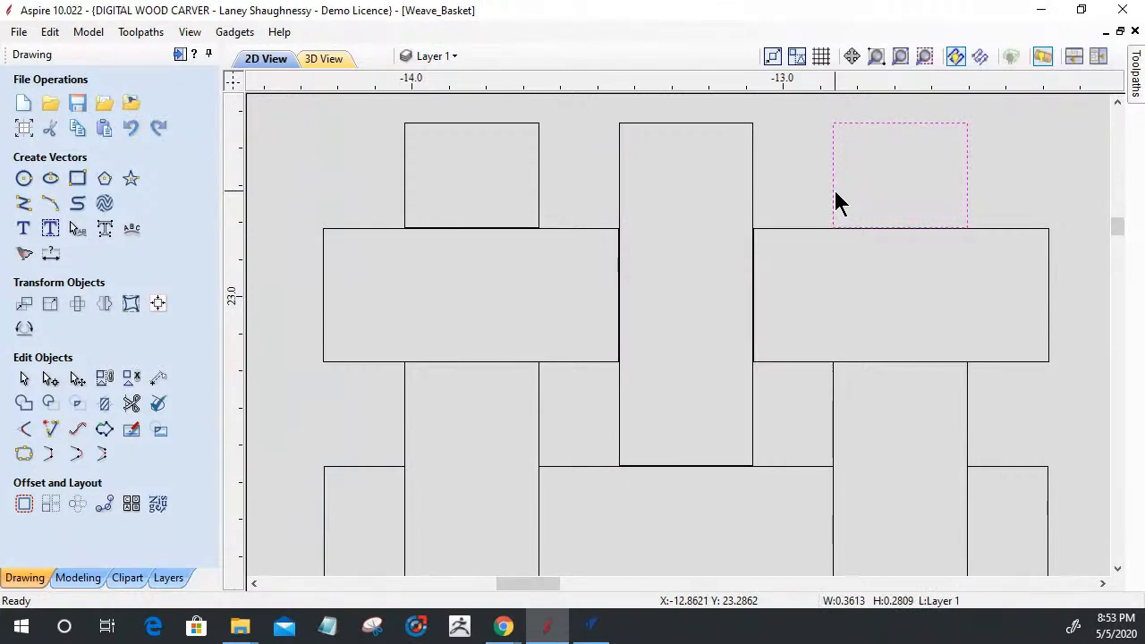
{"action": "scroll", "coordinate": [840, 216], "scroll_direction": "up", "scroll_amount": 3}
{"action": "scroll", "coordinate": [841, 230], "scroll_direction": "down", "scroll_amount": 1}
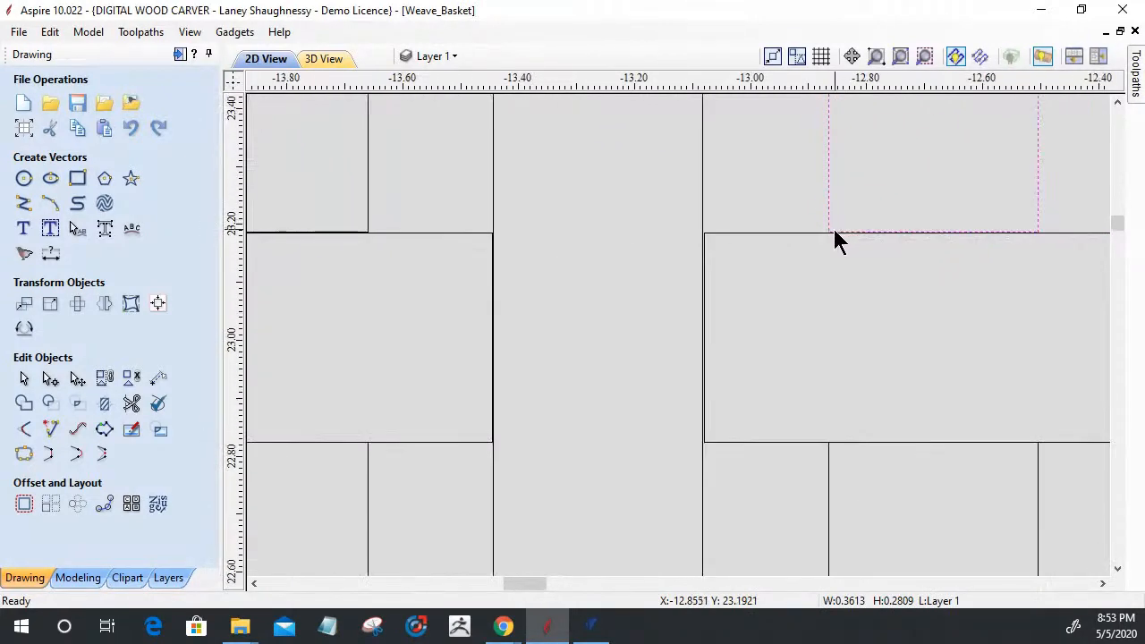
{"action": "left_click", "coordinate": [795, 235]}
{"action": "scroll", "coordinate": [808, 465], "scroll_direction": "up", "scroll_amount": 2}
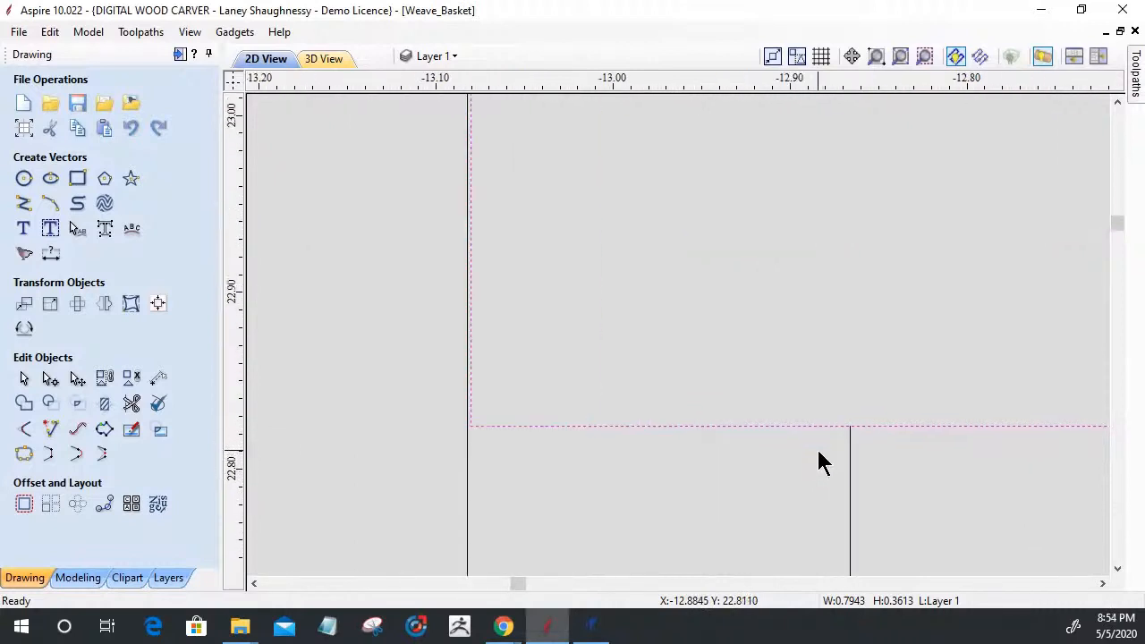
{"action": "scroll", "coordinate": [859, 376], "scroll_direction": "down", "scroll_amount": 3}
{"action": "scroll", "coordinate": [928, 197], "scroll_direction": "down", "scroll_amount": 3}
{"action": "scroll", "coordinate": [588, 243], "scroll_direction": "down", "scroll_amount": 5}
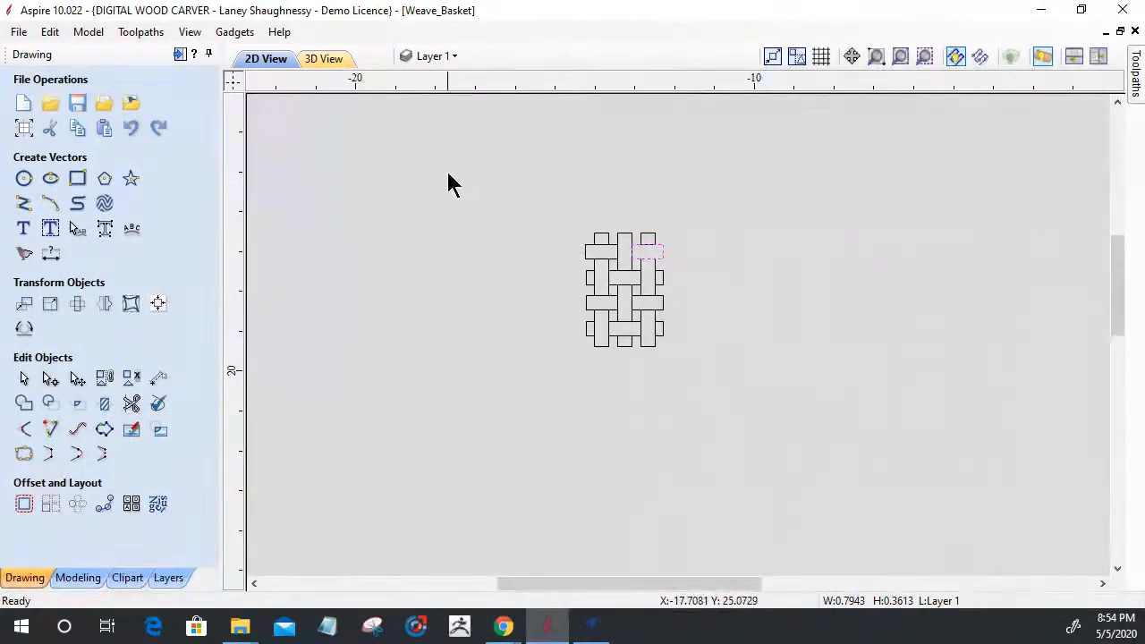
Step: Select the five closed strips in the top row of the weave pattern and open the toolpath Material Setup
{"action": "scroll", "coordinate": [537, 255], "scroll_direction": "up", "scroll_amount": 5}
{"action": "left_click_drag", "start_coordinate": [1000, 300], "coordinate": [982, 371]}
{"action": "left_click", "coordinate": [845, 356]}
{"action": "left_click_drag", "start_coordinate": [721, 260], "coordinate": [950, 366]}
{"action": "left_click", "coordinate": [846, 374], "text": "shift"}
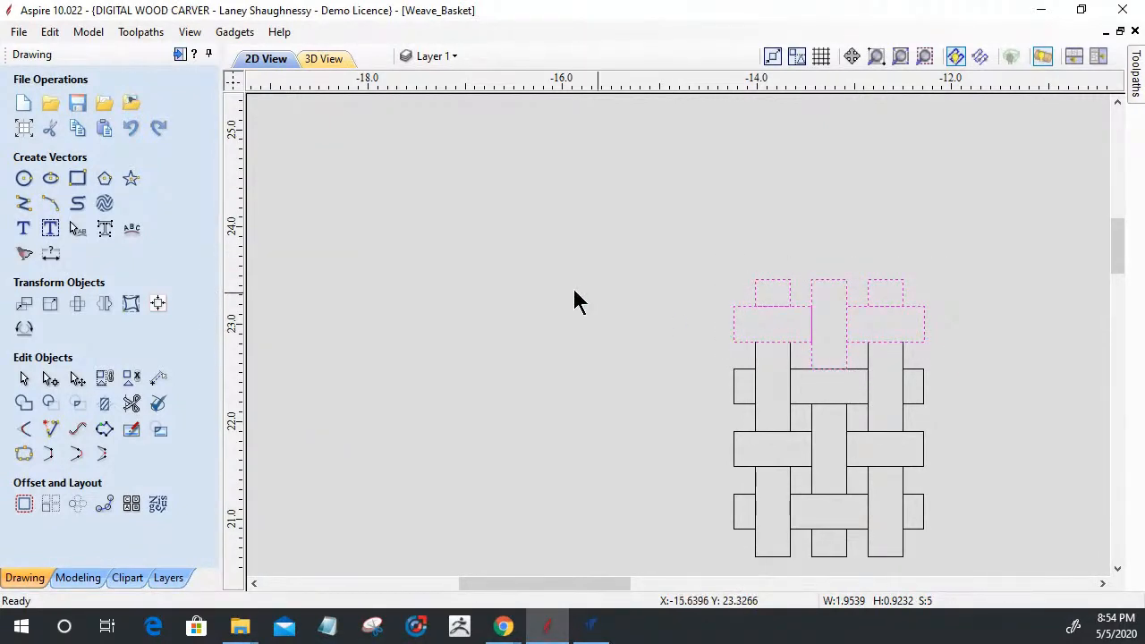
{"action": "left_click", "coordinate": [181, 55]}
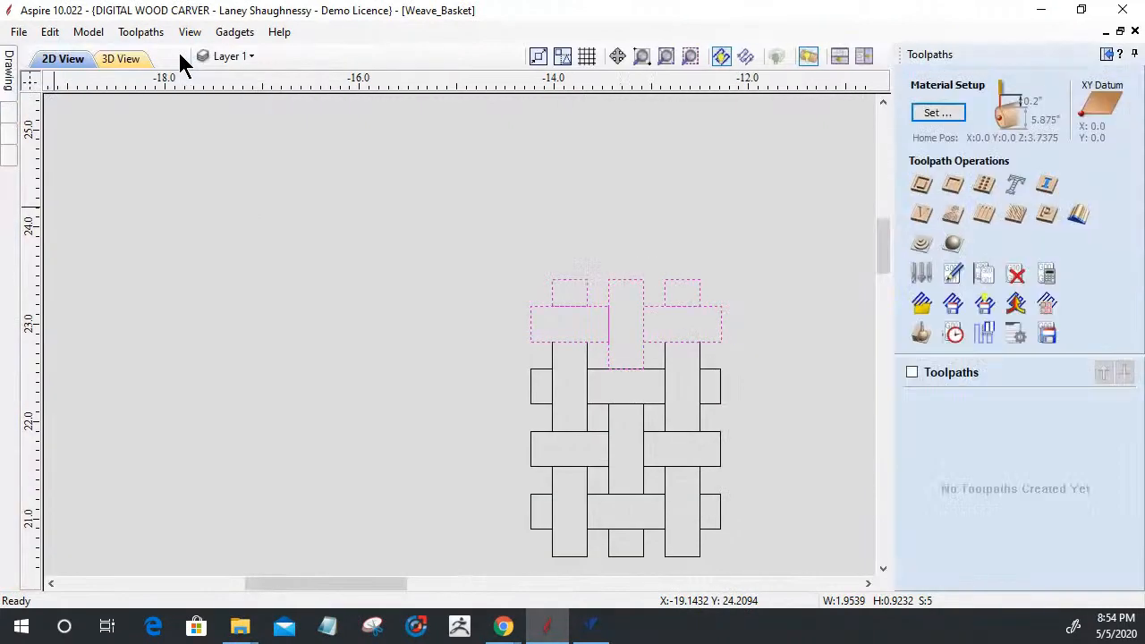
{"action": "left_click", "coordinate": [921, 215]}
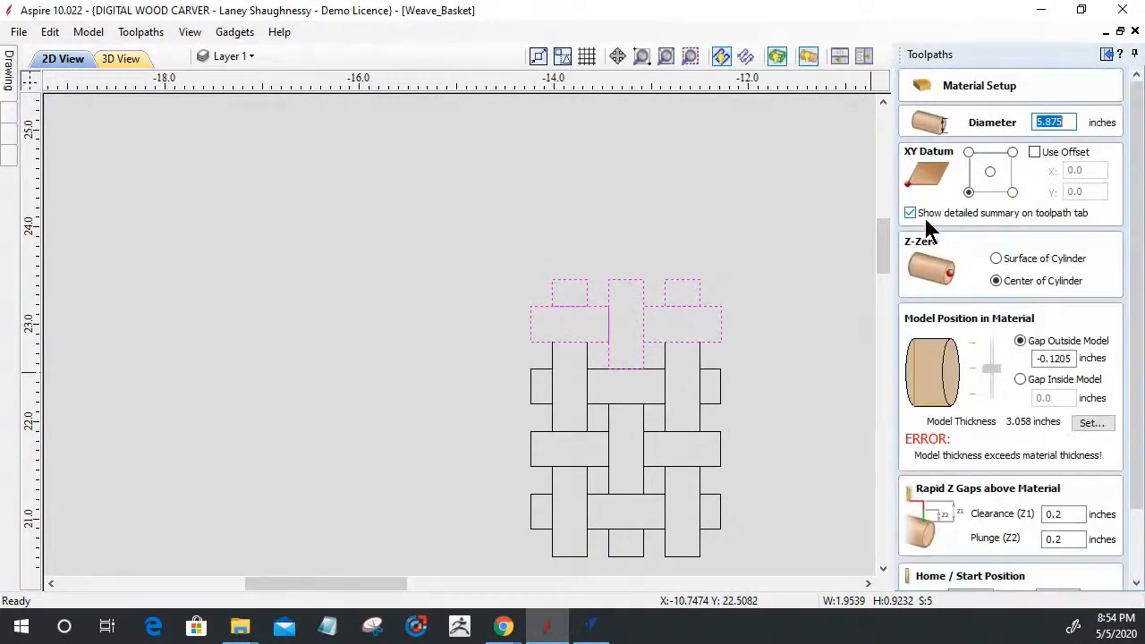
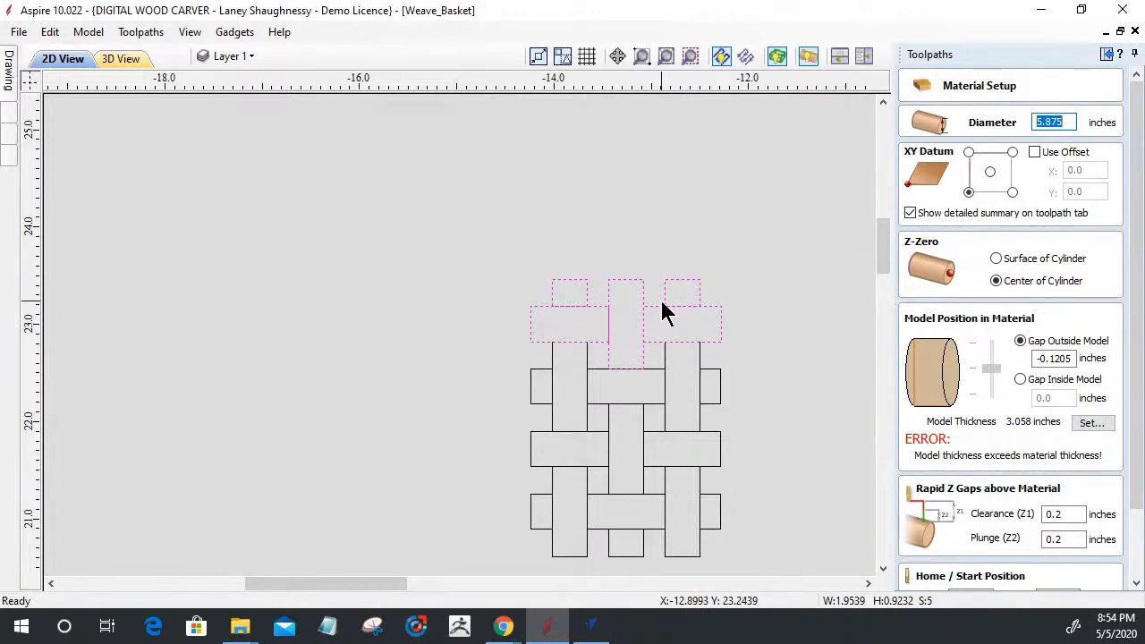
Step: Draw a square-cornered rectangle about 2.75 by 1.49 inches around the top row of strips
{"action": "left_click", "coordinate": [9, 71]}
{"action": "left_click", "coordinate": [96, 178]}
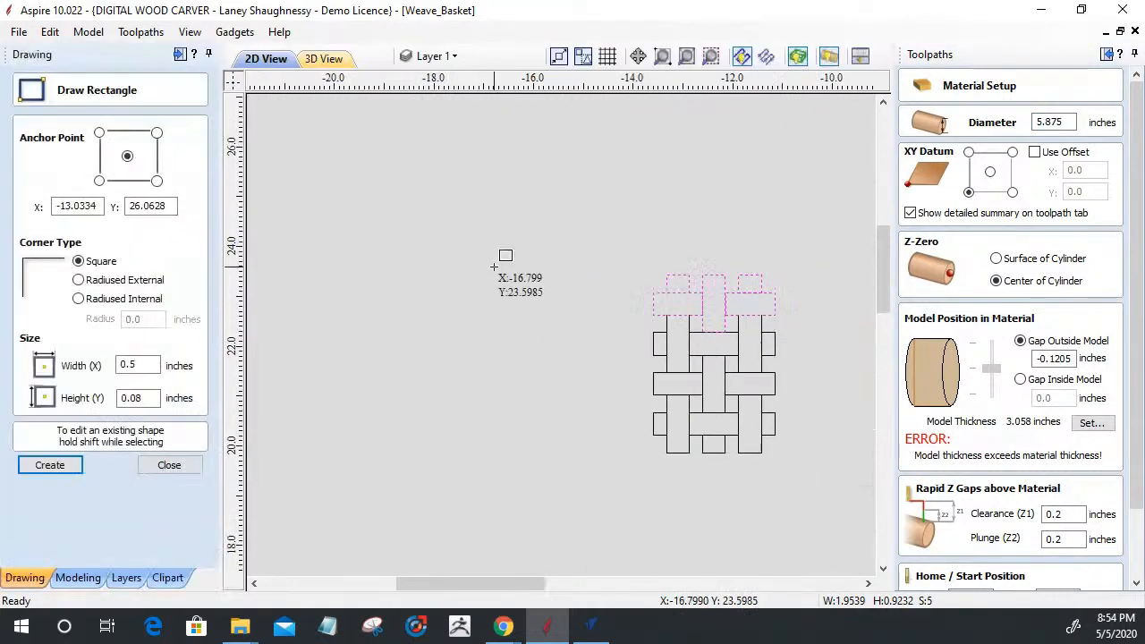
{"action": "left_click_drag", "start_coordinate": [581, 257], "coordinate": [718, 327]}
{"action": "scroll", "coordinate": [637, 331], "scroll_direction": "up", "scroll_amount": 5}
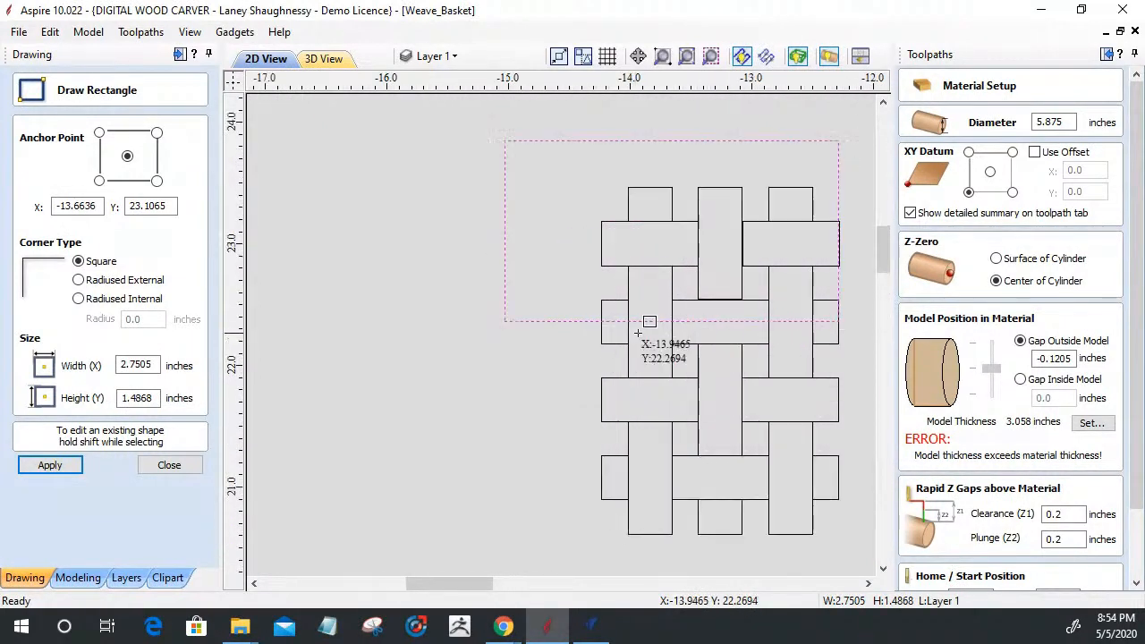
{"action": "left_click", "coordinate": [163, 467]}
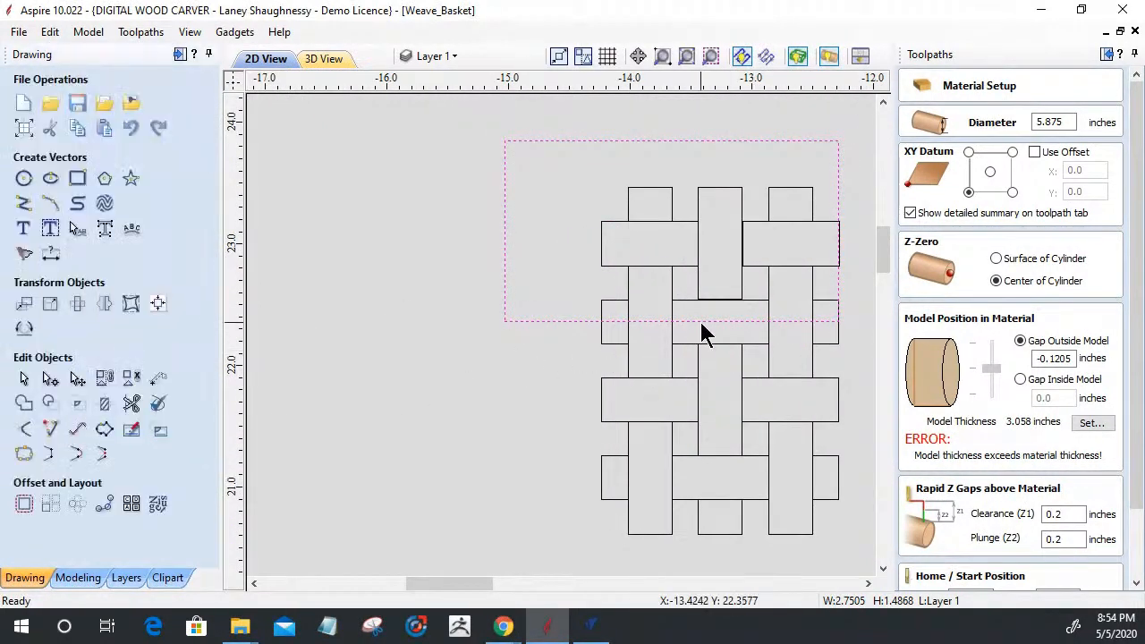
Step: Move and resize the rectangle into a close boundary around the top row of strips, about 2.11 by 1.00 inches
{"action": "left_click_drag", "start_coordinate": [707, 322], "coordinate": [713, 305]}
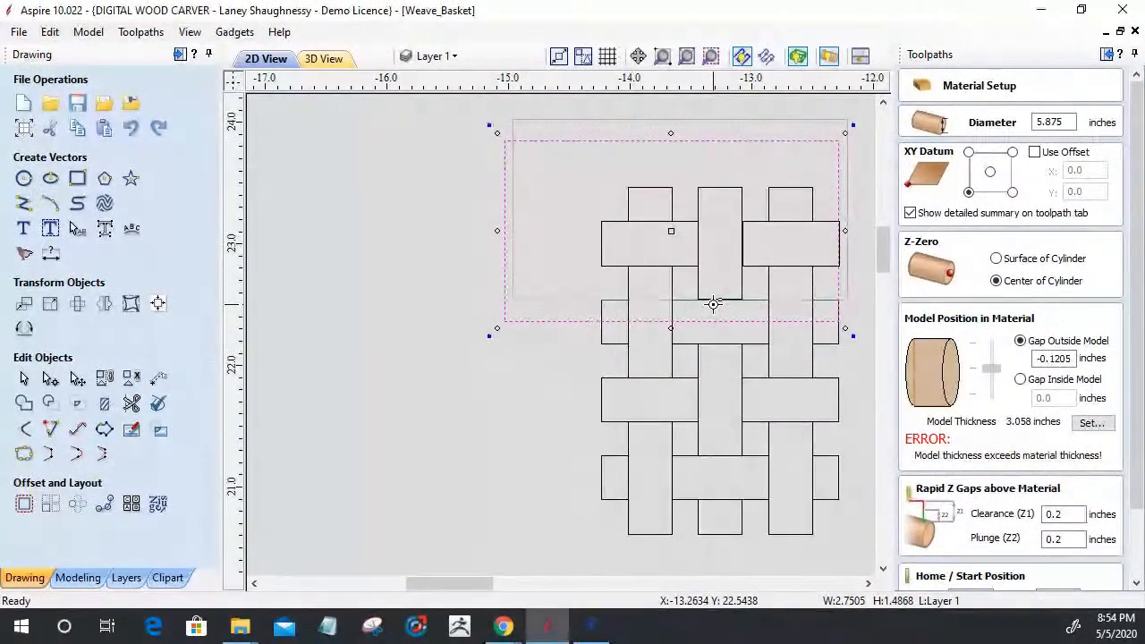
{"action": "left_click_drag", "start_coordinate": [856, 208], "coordinate": [840, 205]}
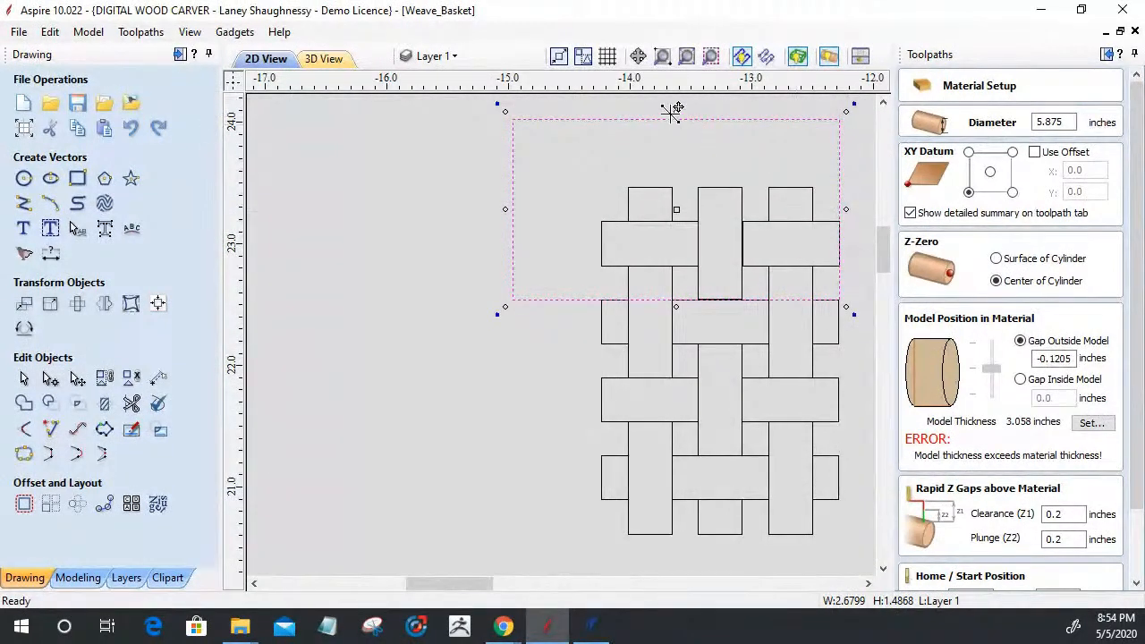
{"action": "left_click_drag", "start_coordinate": [676, 113], "coordinate": [726, 189]}
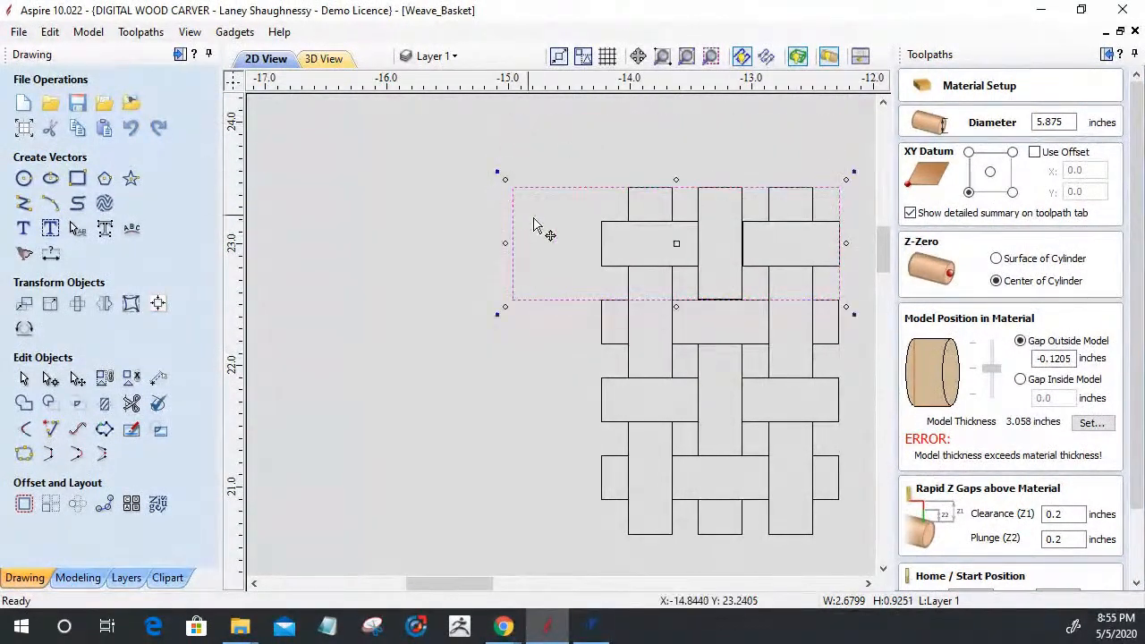
{"action": "left_click_drag", "start_coordinate": [504, 238], "coordinate": [598, 224]}
{"action": "scroll", "coordinate": [596, 218], "scroll_direction": "up", "scroll_amount": 1}
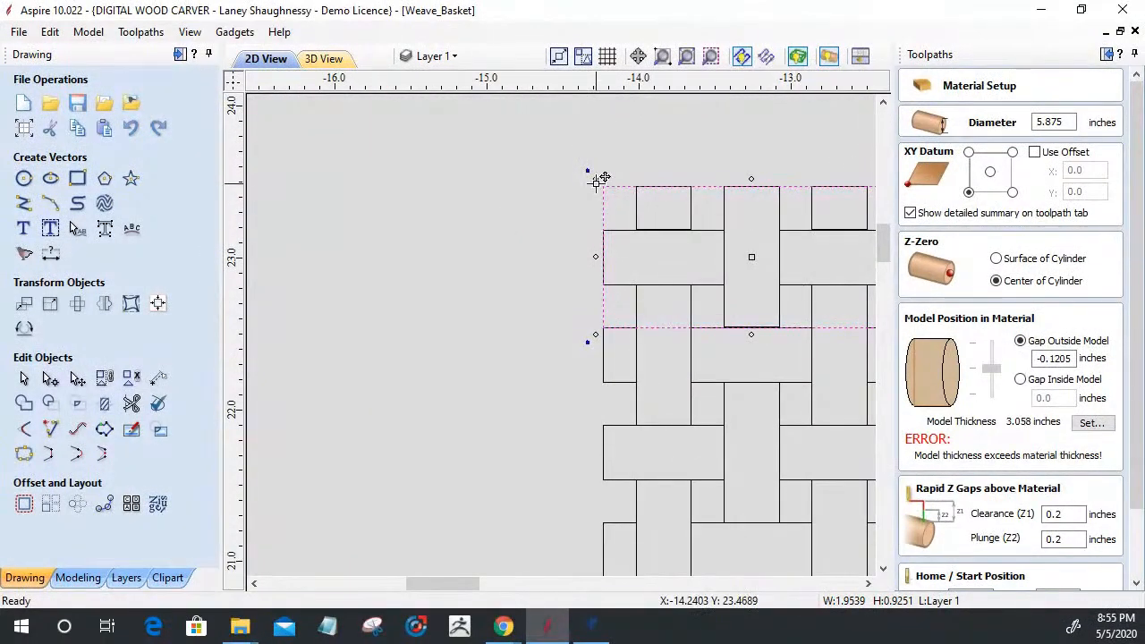
{"action": "left_click_drag", "start_coordinate": [596, 182], "coordinate": [588, 184]}
{"action": "scroll", "coordinate": [537, 223], "scroll_direction": "down", "scroll_amount": 2}
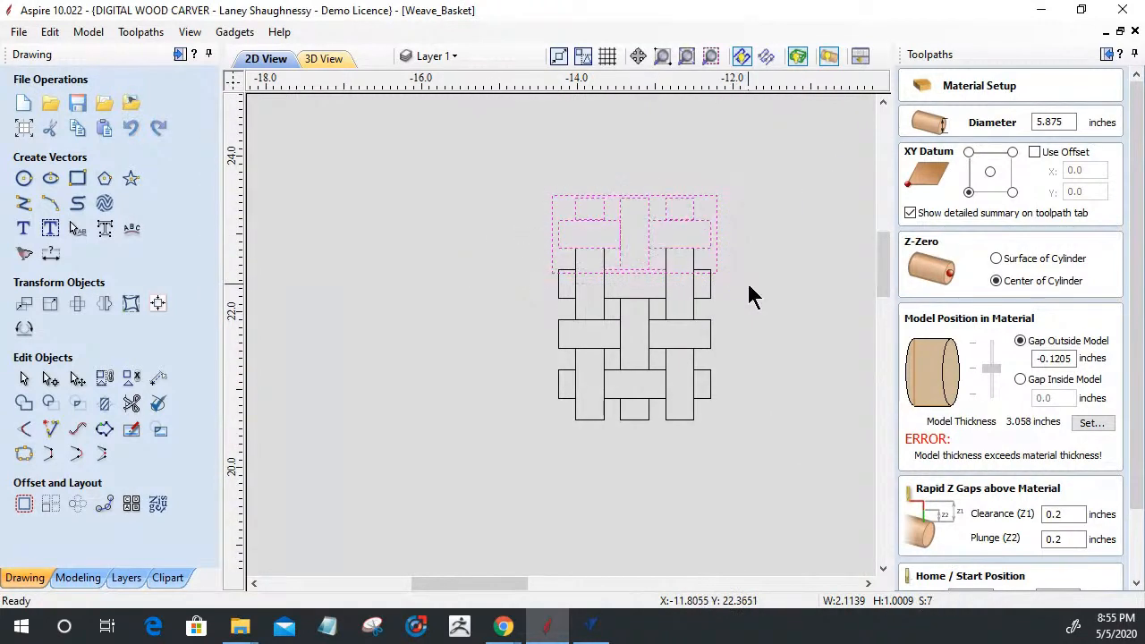
Step: Limit the selection to the five top-row strips and their surrounding boundary rectangle
{"action": "scroll", "coordinate": [605, 282], "scroll_direction": "up", "scroll_amount": 3}
{"action": "scroll", "coordinate": [627, 277], "scroll_direction": "up", "scroll_amount": 1}
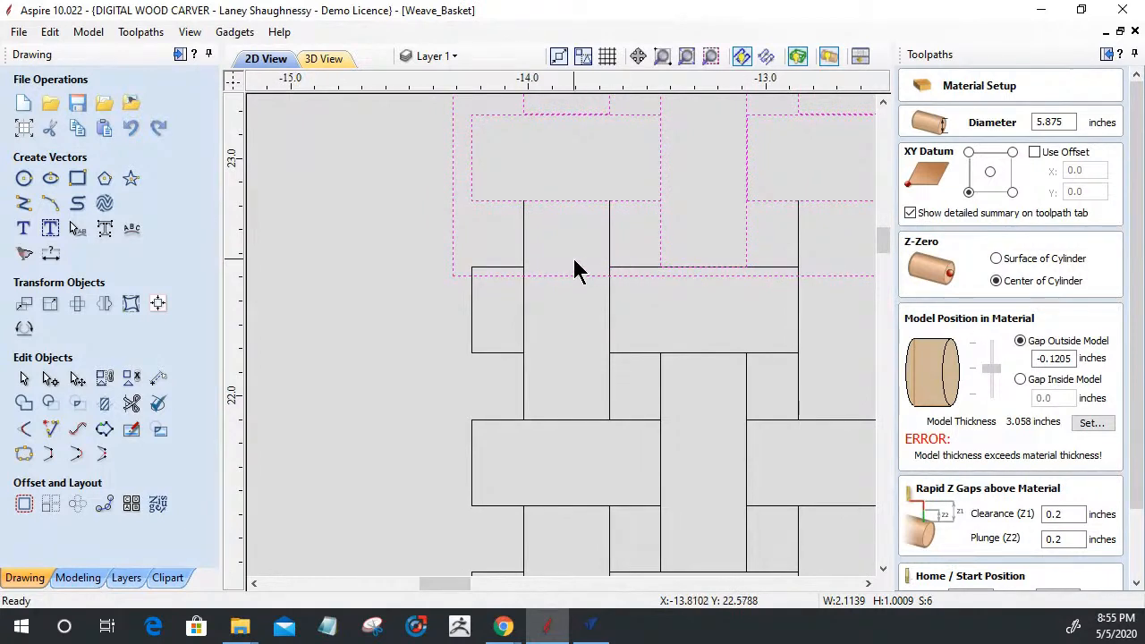
{"action": "scroll", "coordinate": [569, 259], "scroll_direction": "down", "scroll_amount": 3}
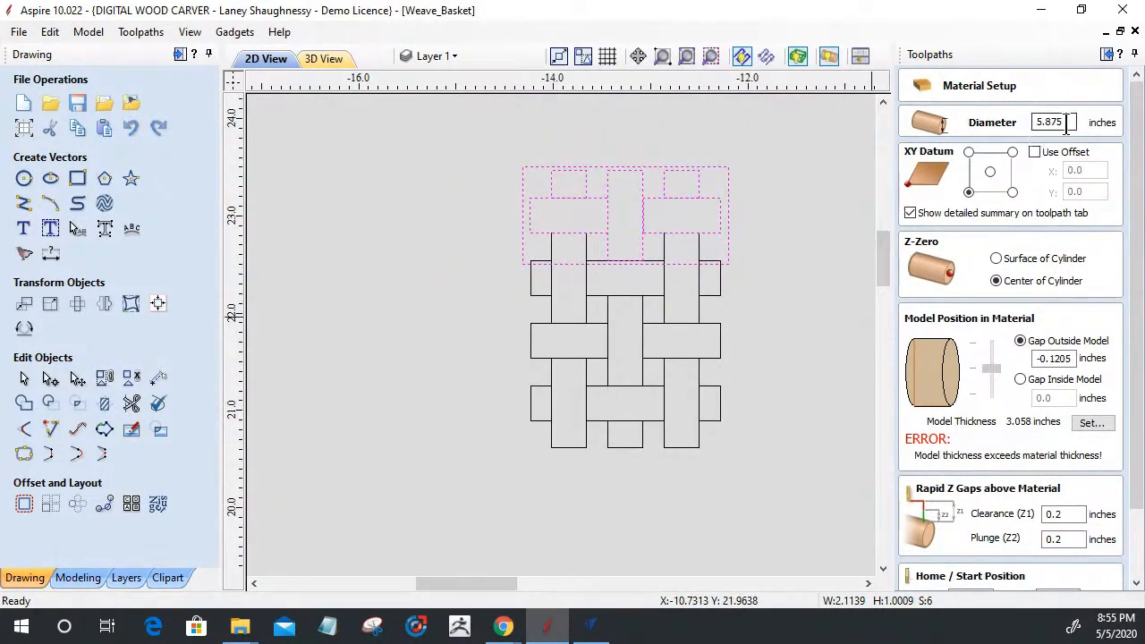
Step: Leave the Material Setup without applying it and start a V-Carve / Engraving toolpath for the selected vectors
{"action": "scroll", "coordinate": [1067, 123], "scroll_direction": "down", "scroll_amount": 2}
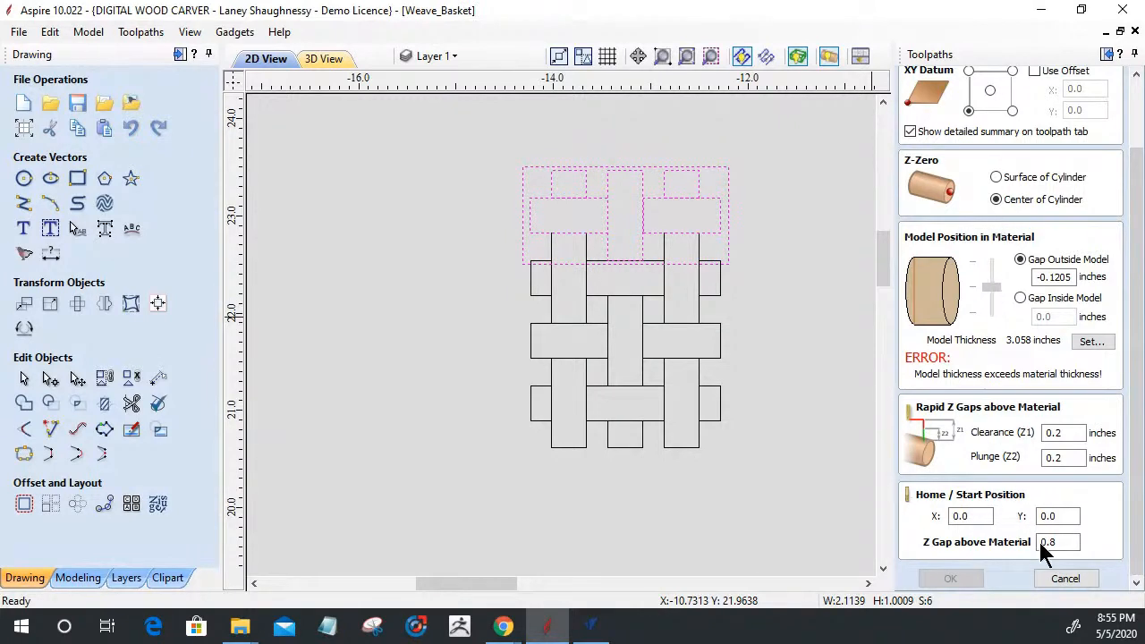
{"action": "left_click", "coordinate": [1064, 578]}
{"action": "left_click", "coordinate": [922, 215]}
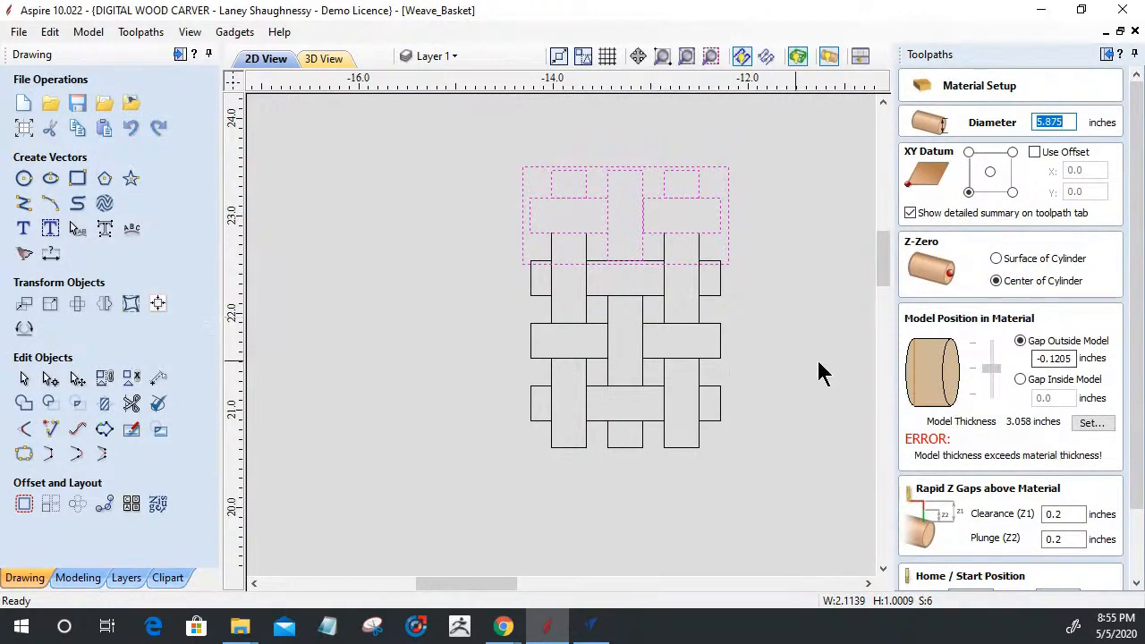
Step: Hide all the Level 1 components and accept the Material Setup to continue with the V-Carve / Engraving toolpath
{"action": "scroll", "coordinate": [845, 318], "scroll_direction": "down", "scroll_amount": 3}
{"action": "left_click", "coordinate": [90, 580]}
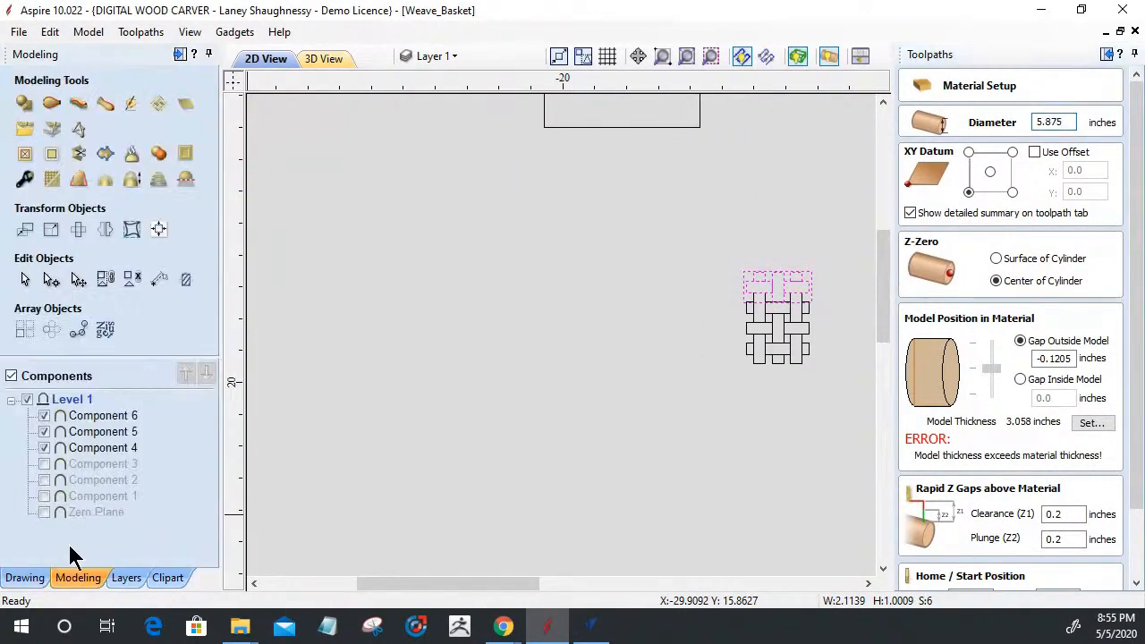
{"action": "left_click", "coordinate": [27, 400]}
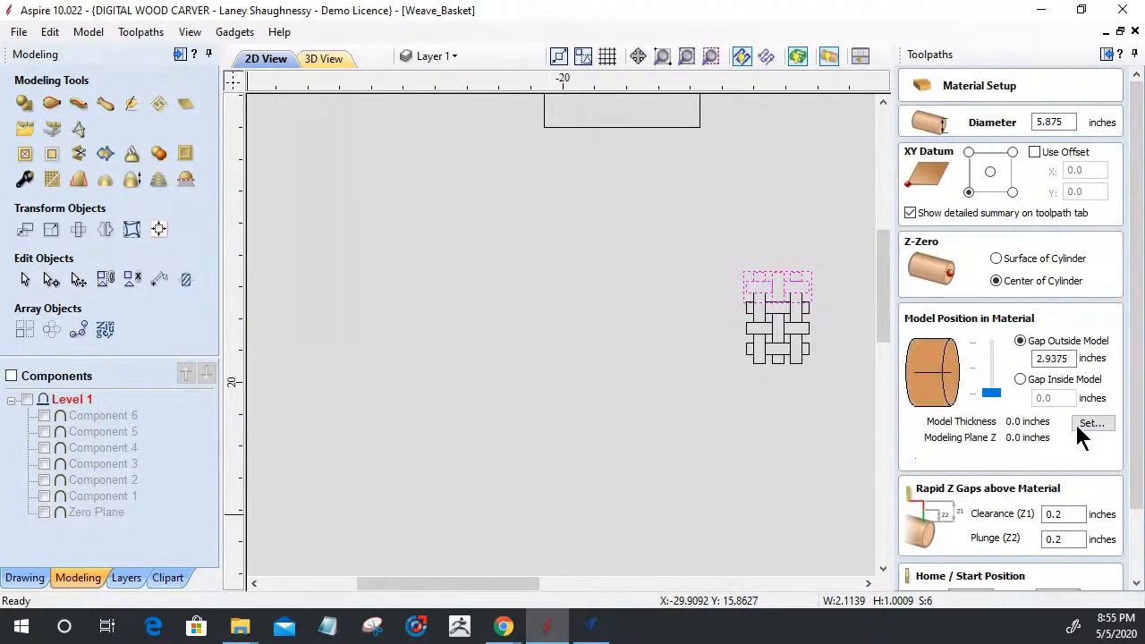
{"action": "left_click_drag", "start_coordinate": [1133, 401], "coordinate": [1134, 528]}
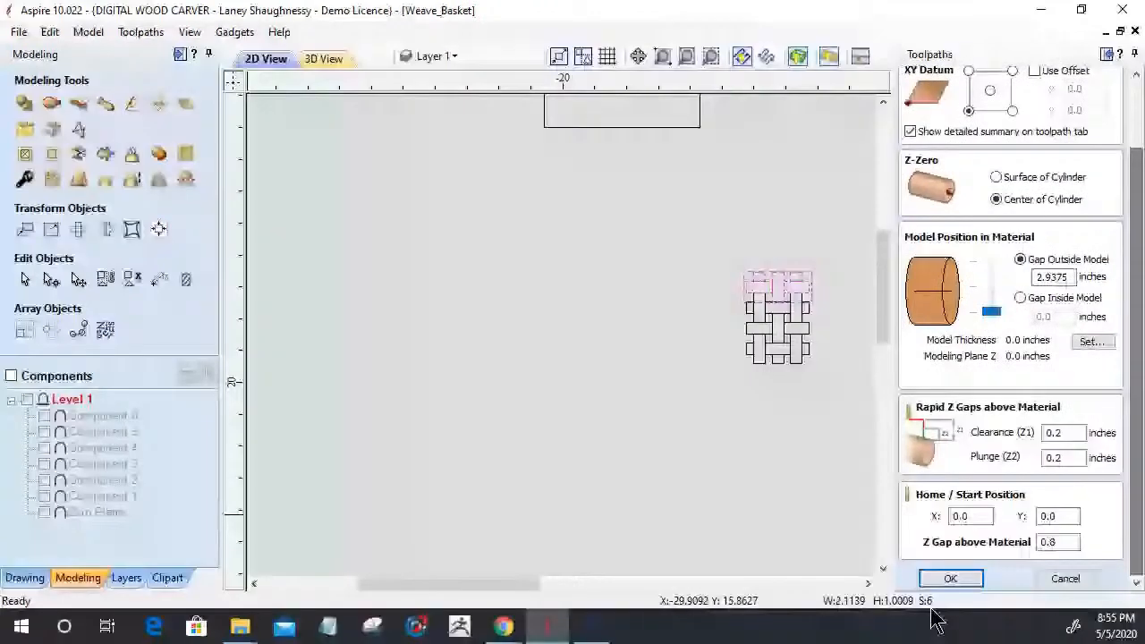
{"action": "left_click", "coordinate": [950, 579]}
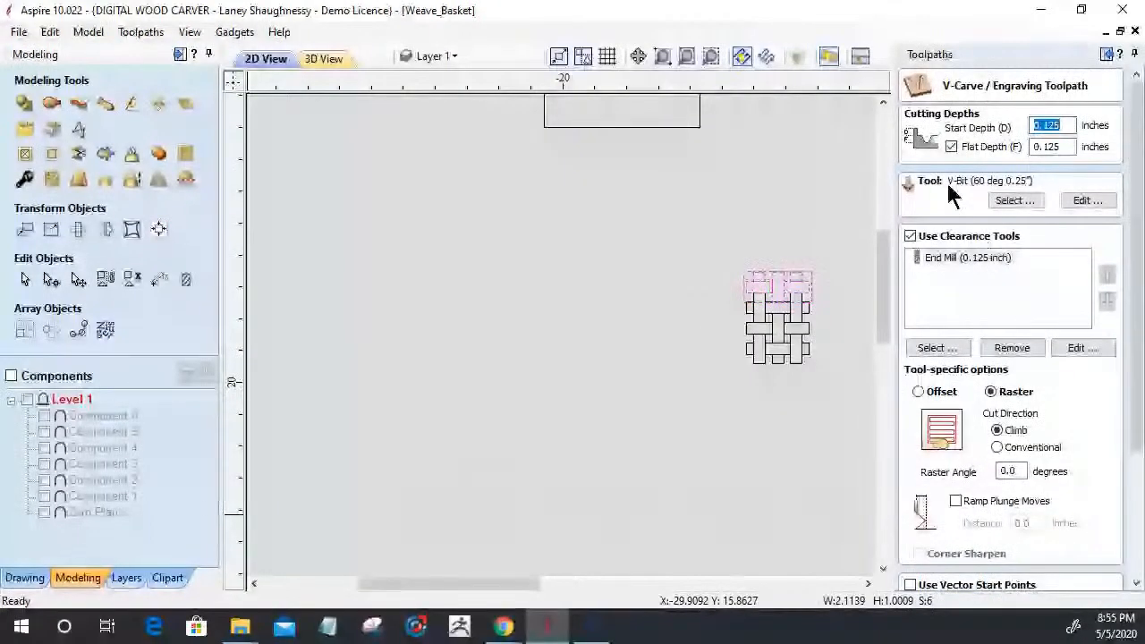
Step: Set the V-carve start depth to 0 and flat depth to 0.0625 inches, and calculate the toolpath
{"action": "left_click", "coordinate": [951, 147]}
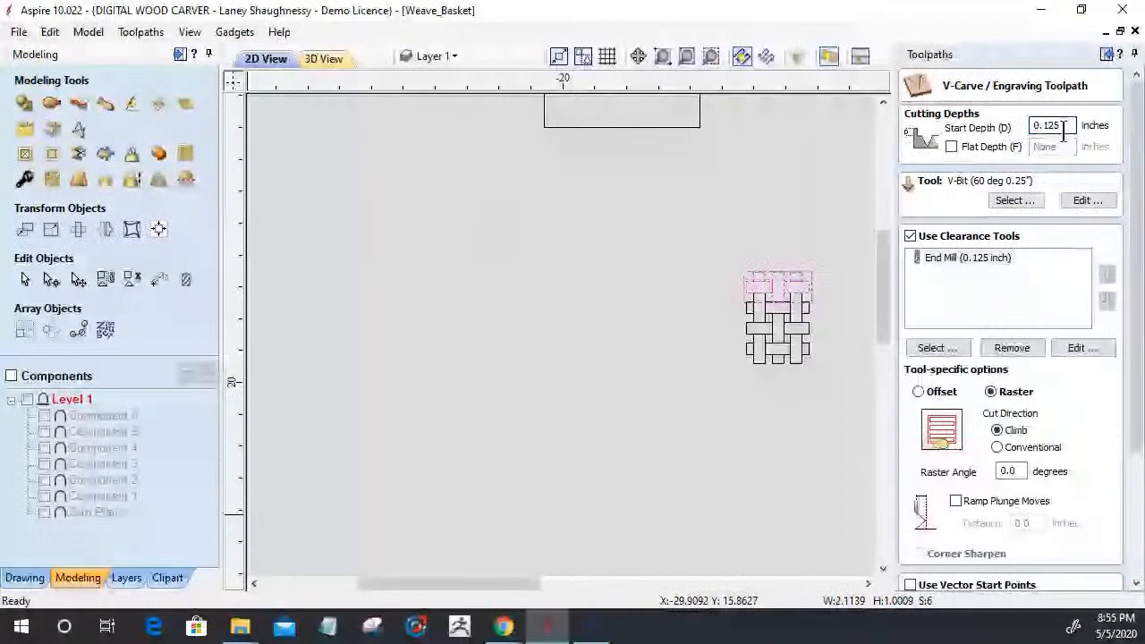
{"action": "left_click_drag", "start_coordinate": [1067, 126], "coordinate": [1001, 133]}
{"action": "type", "text": "0"}
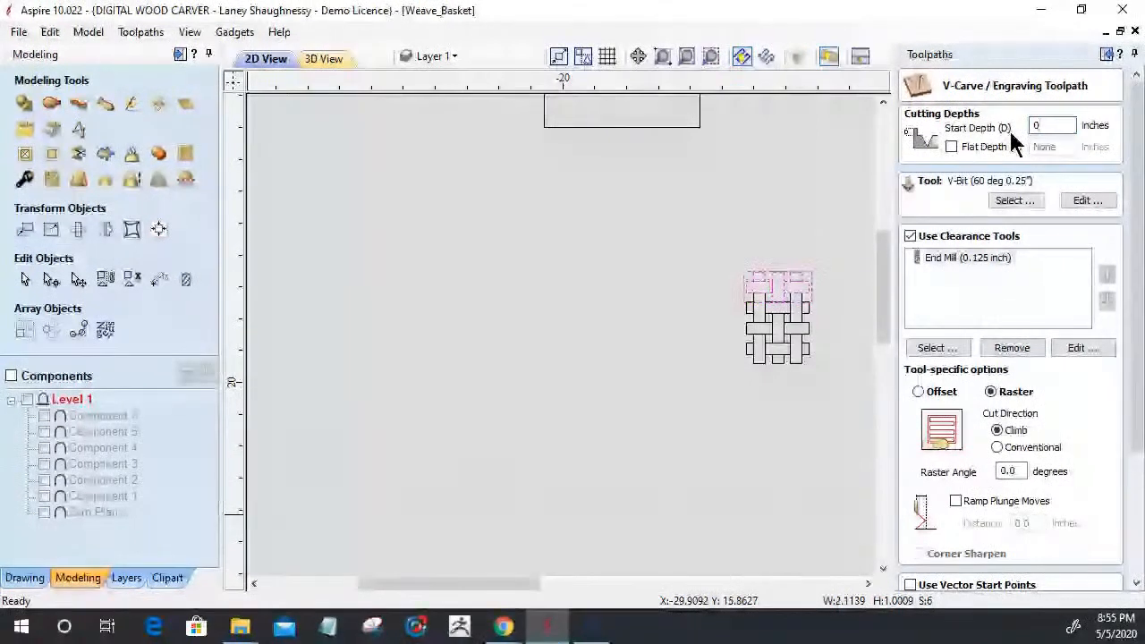
{"action": "left_click", "coordinate": [951, 148]}
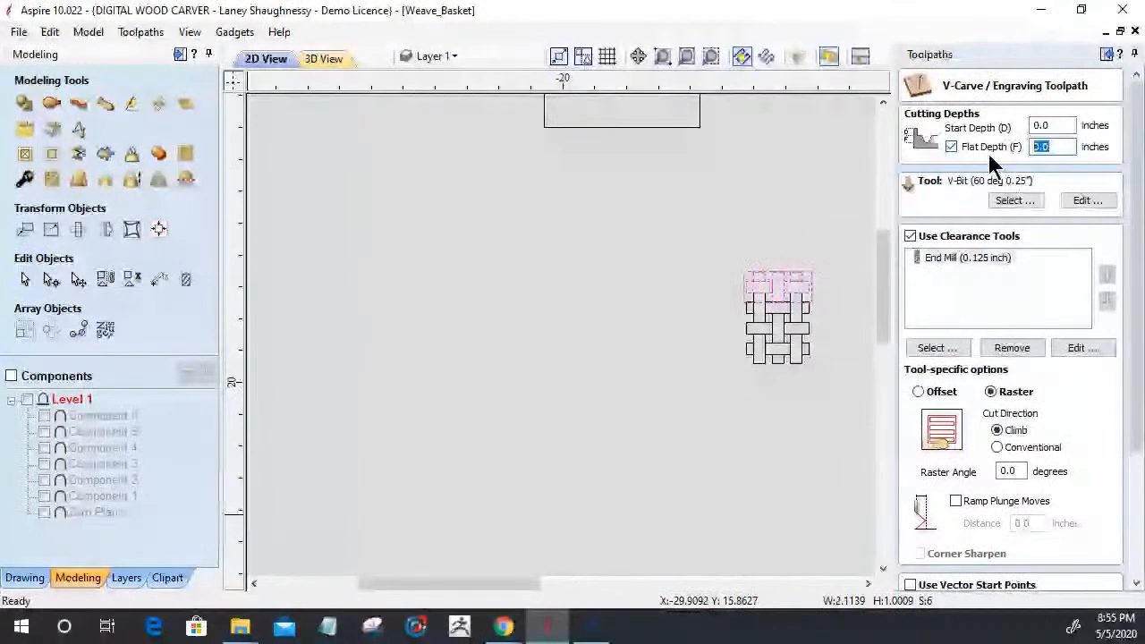
{"action": "type", "text": ".0625"}
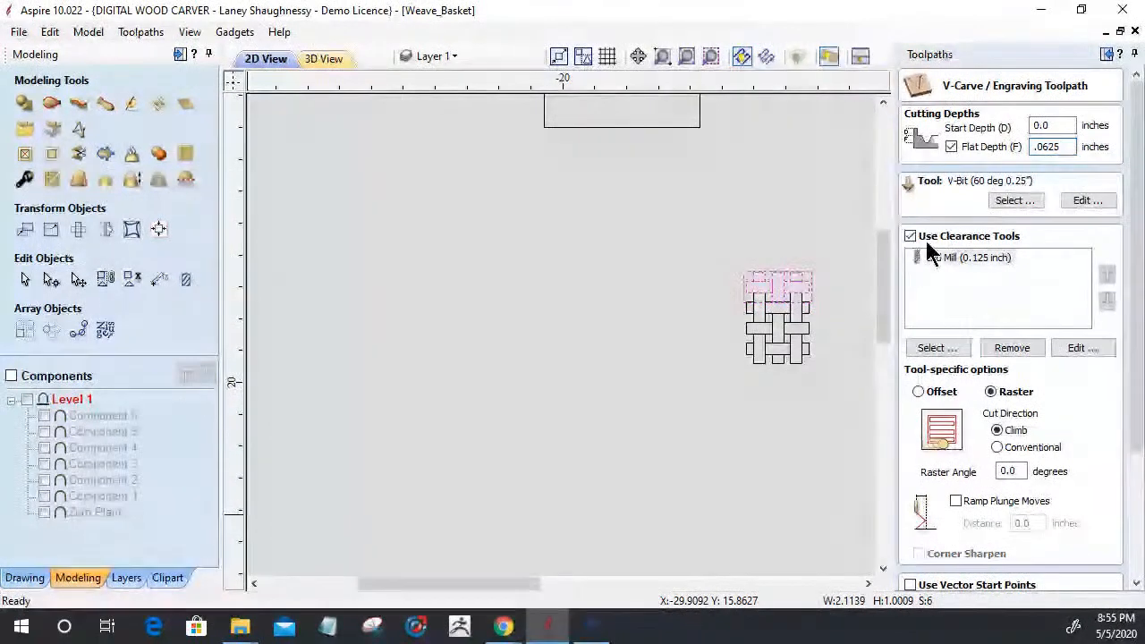
{"action": "left_click_drag", "start_coordinate": [1135, 322], "coordinate": [1137, 465]}
{"action": "left_click", "coordinate": [926, 577]}
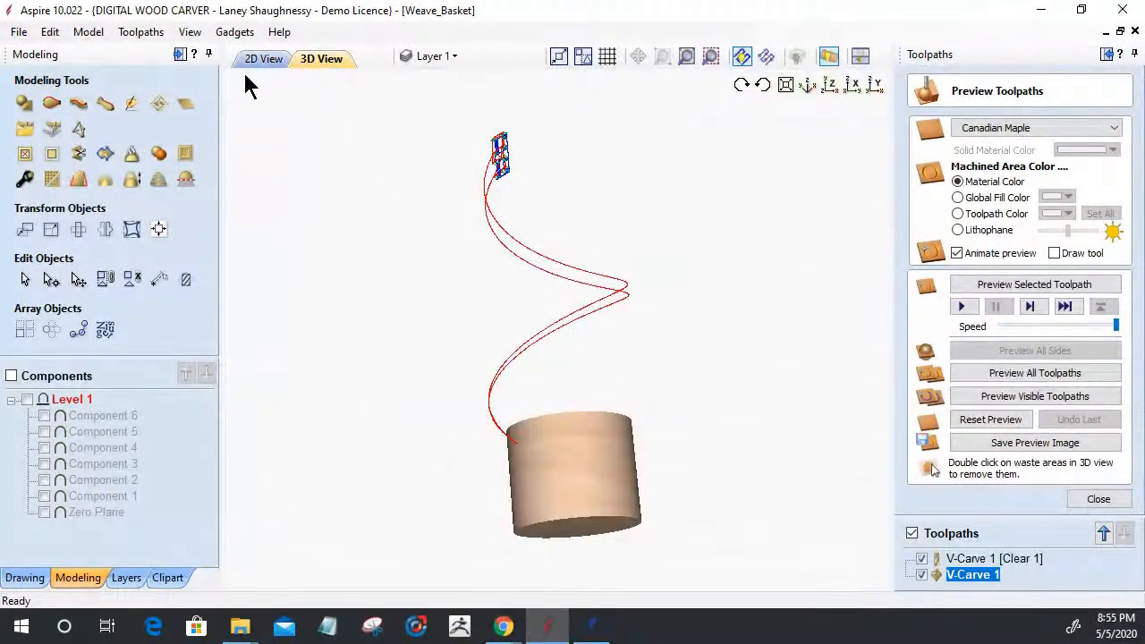
Step: Move the grid and curve vectors on and above the material to a new hidden layer named Layer 2
{"action": "left_click", "coordinate": [256, 60]}
{"action": "scroll", "coordinate": [623, 294], "scroll_direction": "down", "scroll_amount": 3}
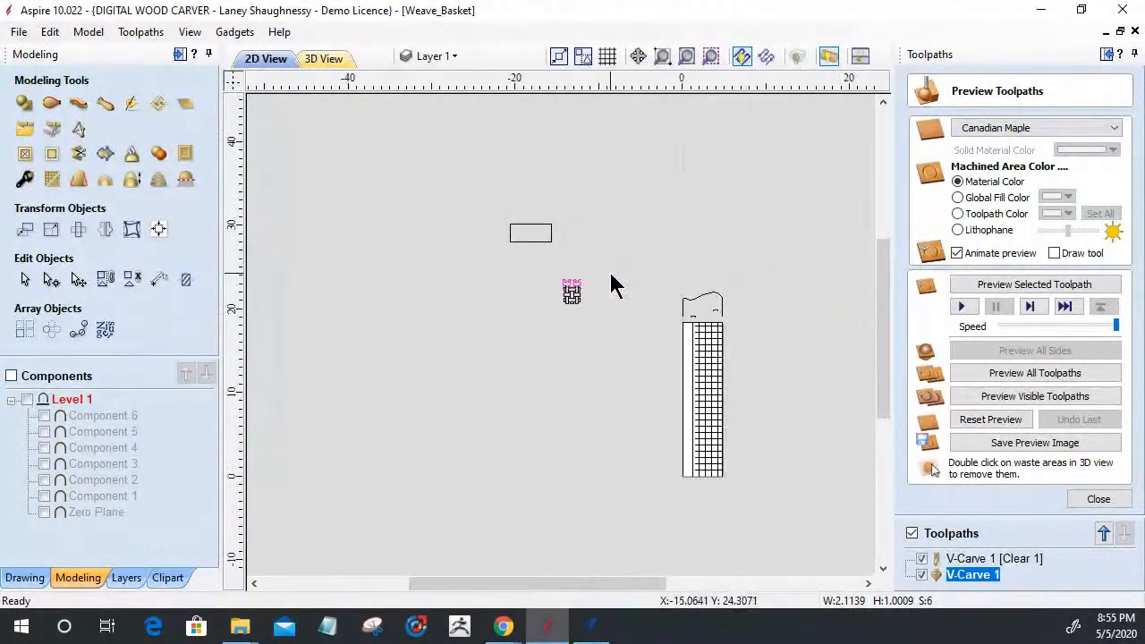
{"action": "scroll", "coordinate": [703, 408], "scroll_direction": "up", "scroll_amount": 3}
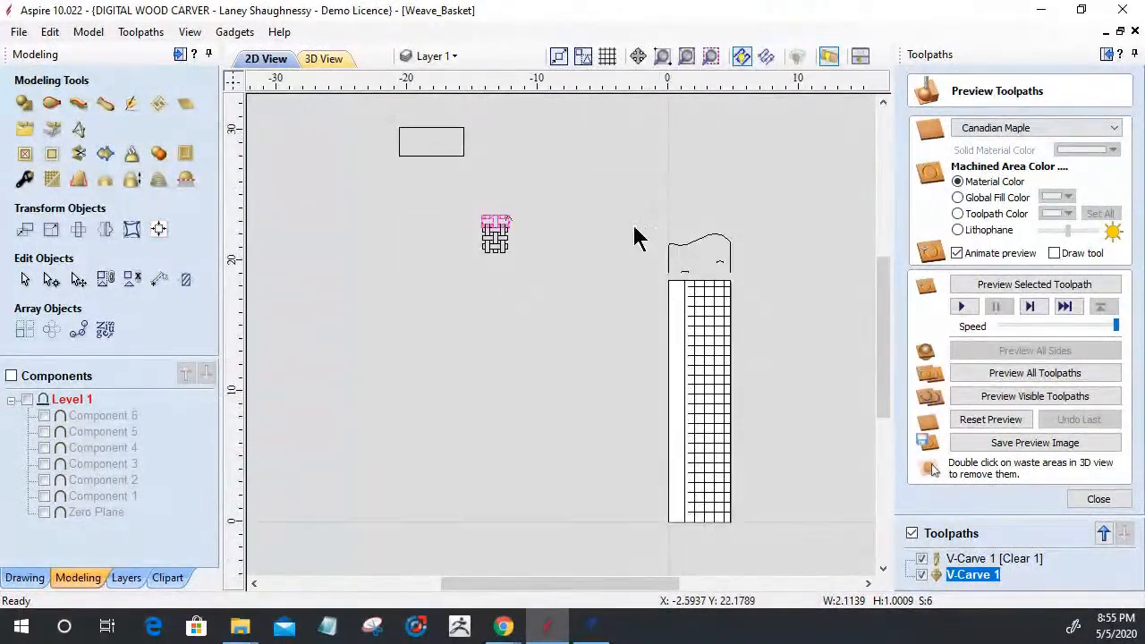
{"action": "left_click_drag", "start_coordinate": [613, 184], "coordinate": [793, 572]}
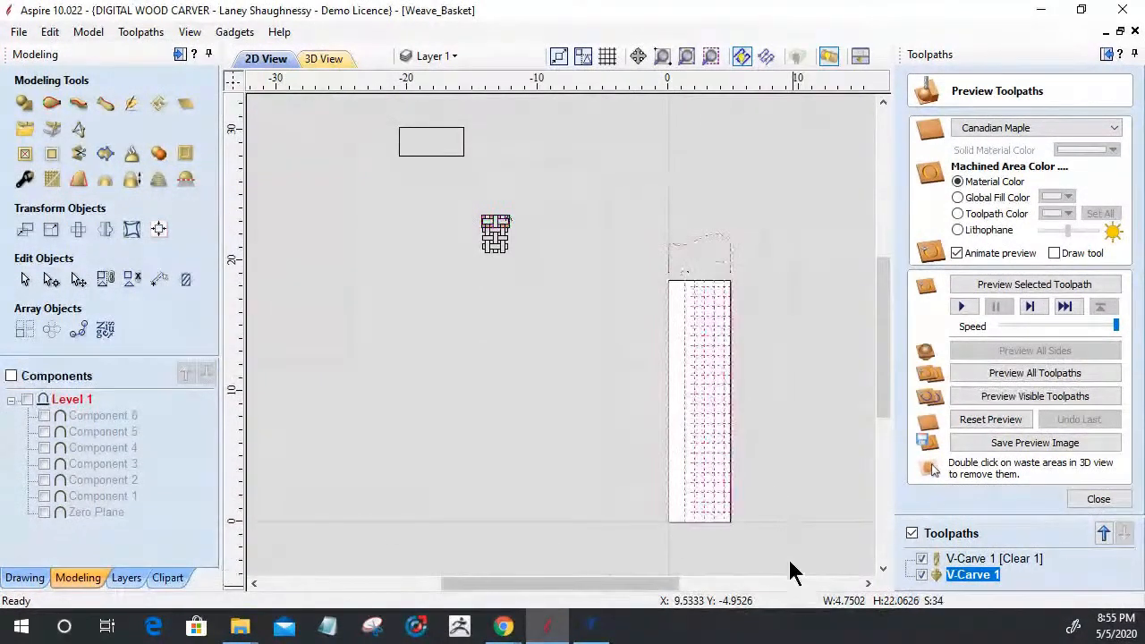
{"action": "left_click", "coordinate": [410, 55]}
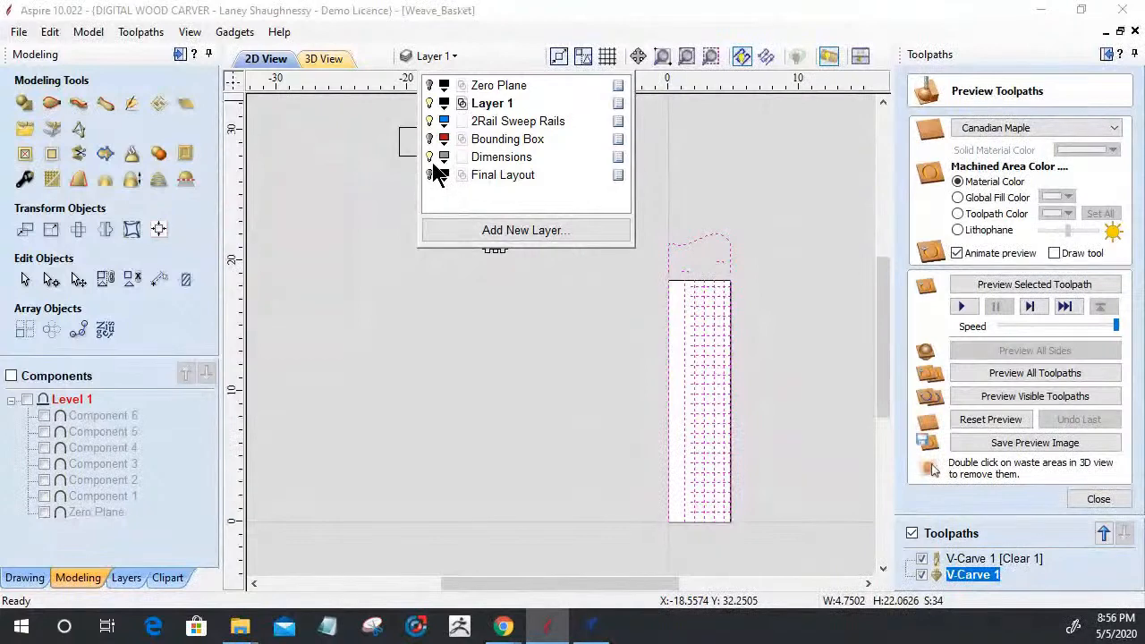
{"action": "right_click", "coordinate": [674, 285]}
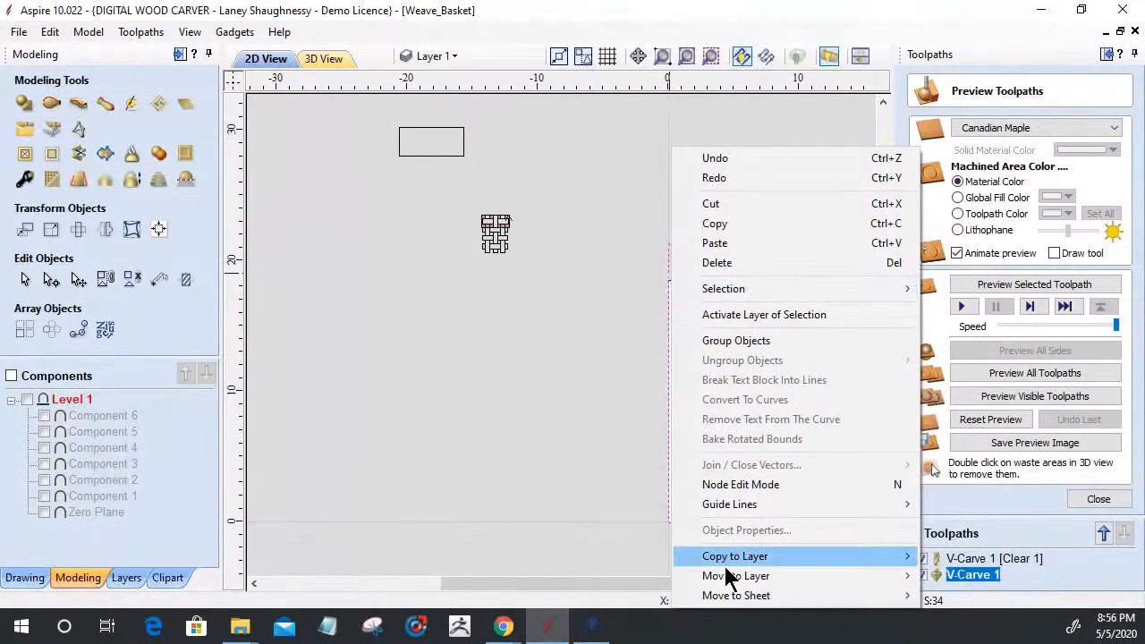
{"action": "mouse_move", "coordinate": [732, 580]}
{"action": "left_click", "coordinate": [976, 577]}
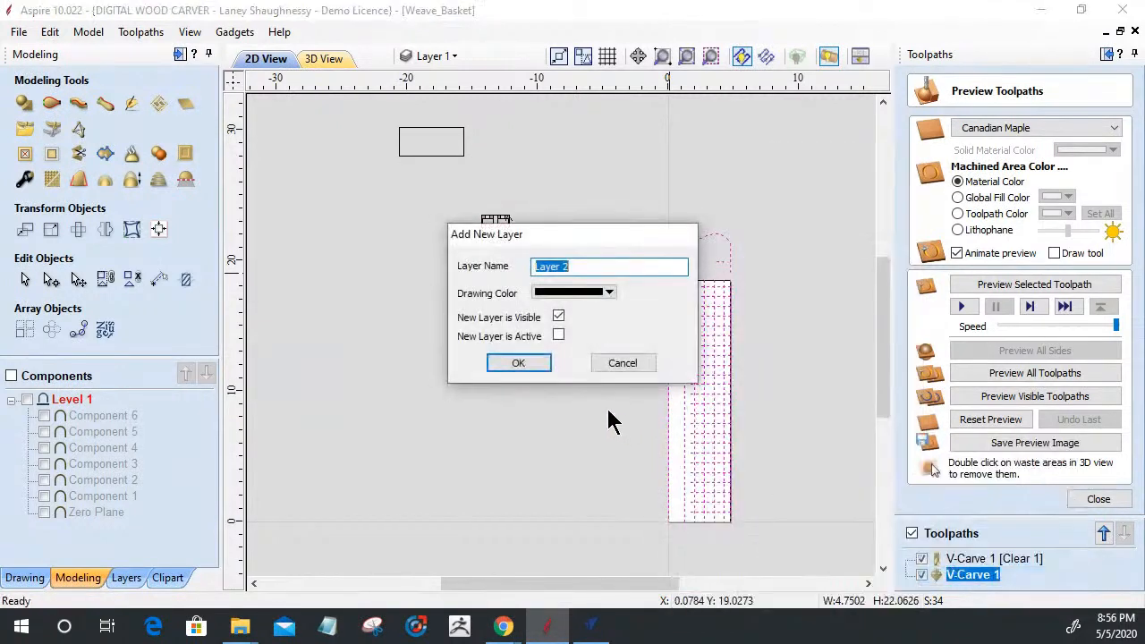
{"action": "left_click", "coordinate": [516, 367]}
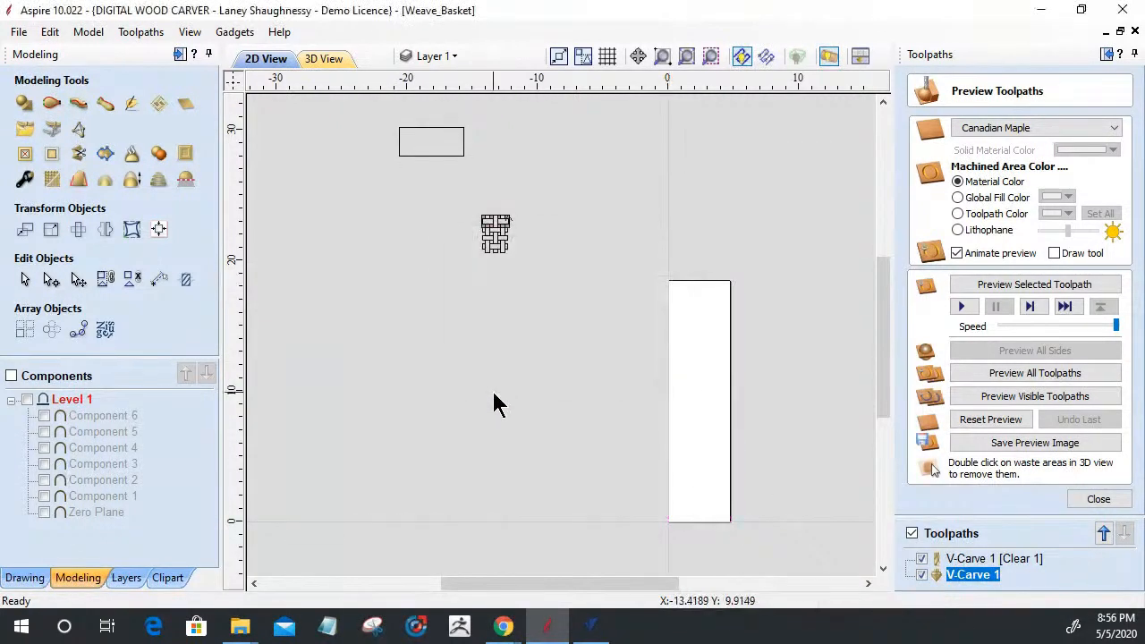
Step: Move the basket-weave vector group onto the upper part of the material and recalculate the V-carve toolpath at its new position
{"action": "left_click", "coordinate": [483, 225]}
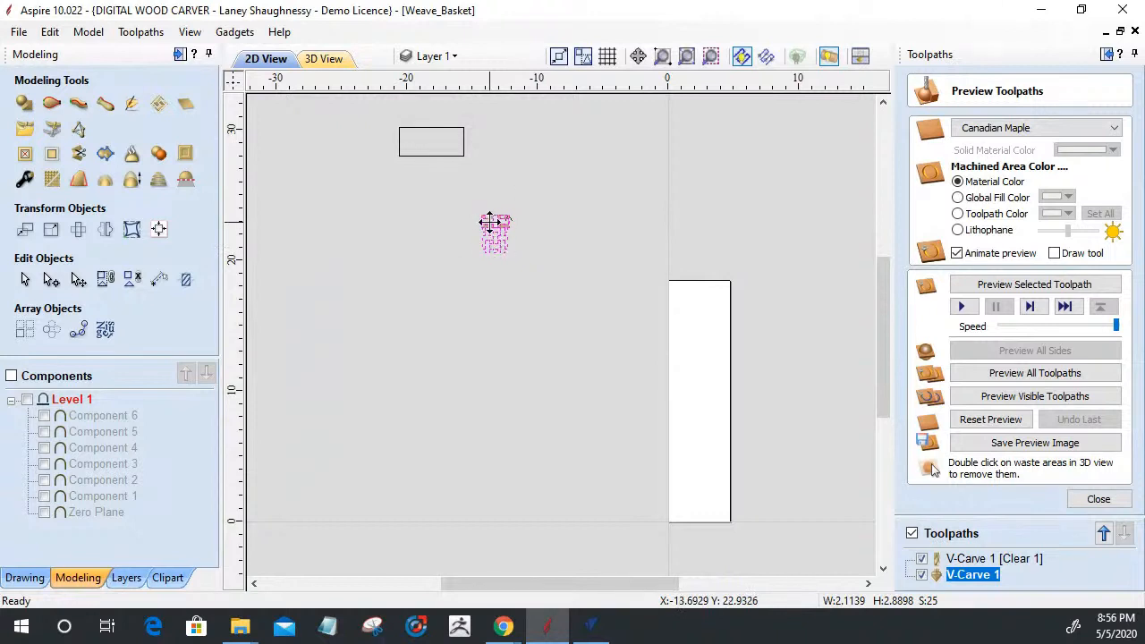
{"action": "left_click_drag", "start_coordinate": [492, 223], "coordinate": [702, 328]}
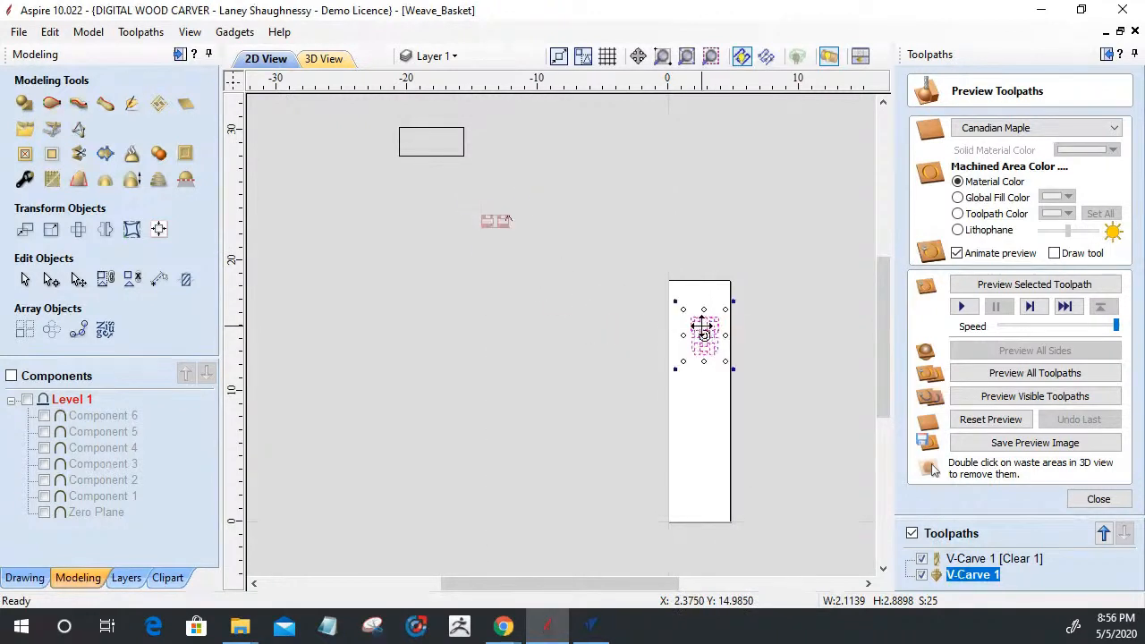
{"action": "double_click", "coordinate": [979, 560]}
{"action": "scroll", "coordinate": [1078, 515], "scroll_direction": "down", "scroll_amount": 4}
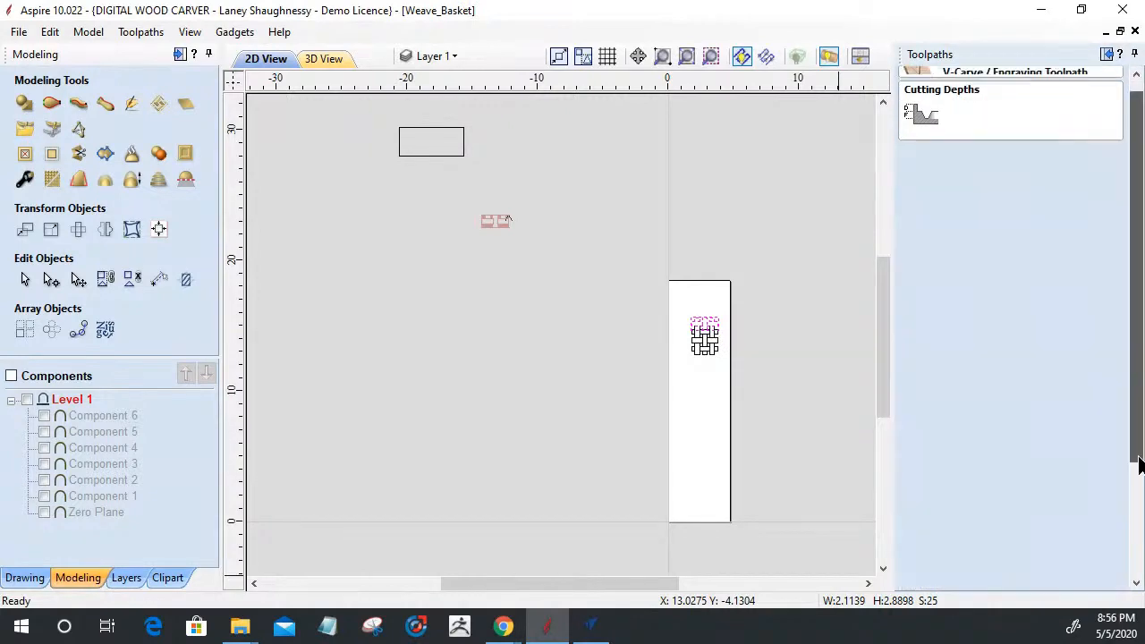
{"action": "left_click", "coordinate": [932, 574]}
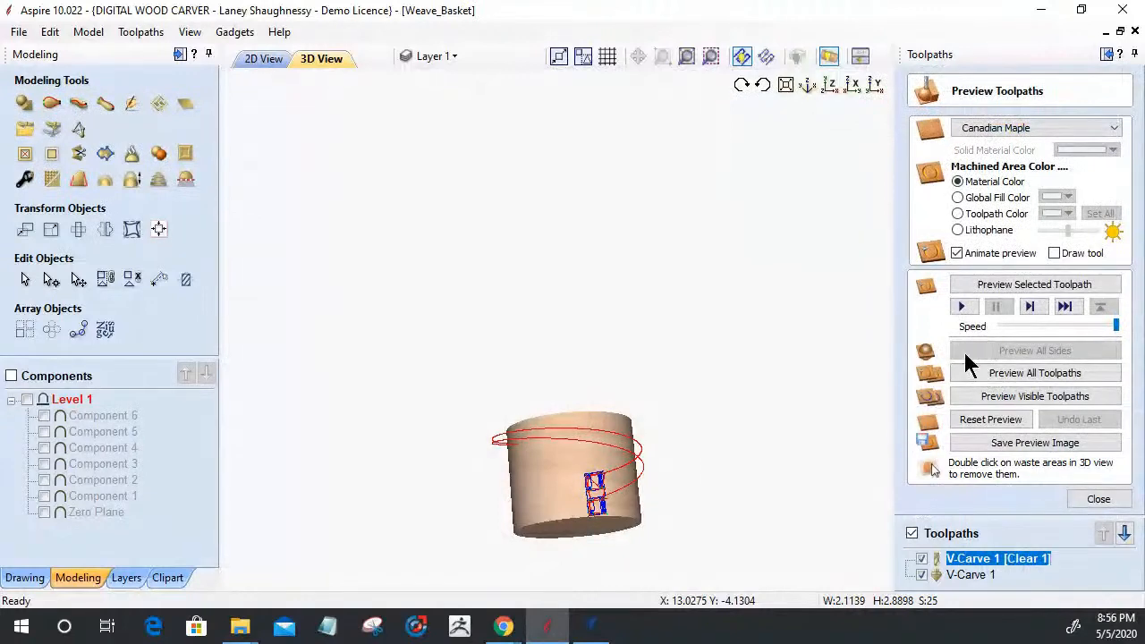
Step: Unwrap the rotary job into a flat block and examine the V-carve toolpaths on the weave section up close
{"action": "left_click", "coordinate": [827, 62]}
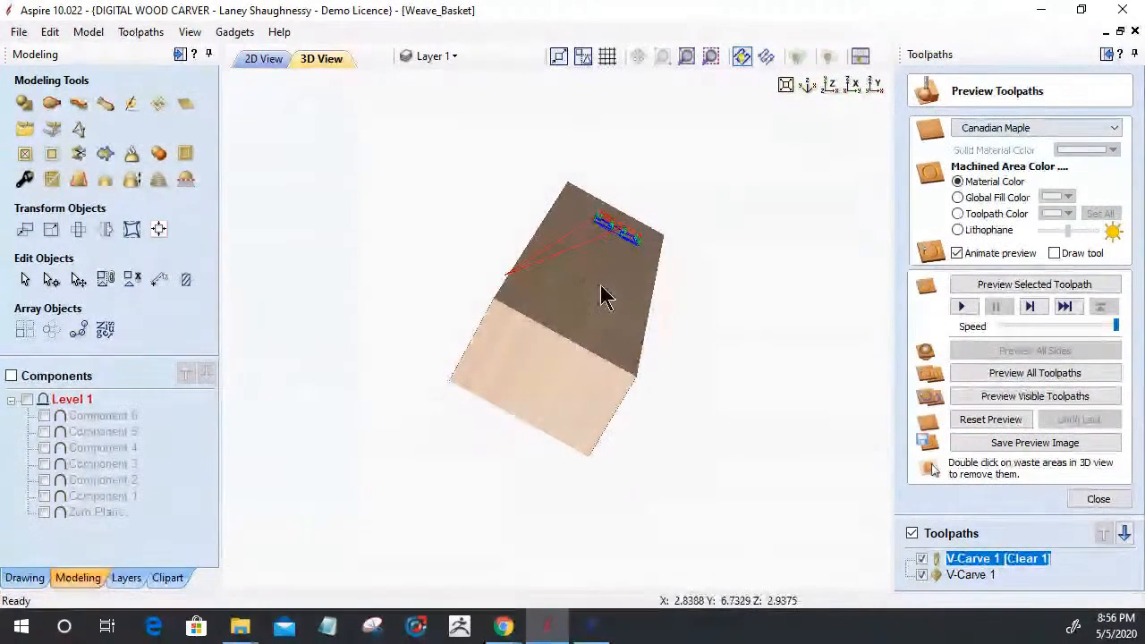
{"action": "left_click_drag", "start_coordinate": [606, 294], "coordinate": [532, 512]}
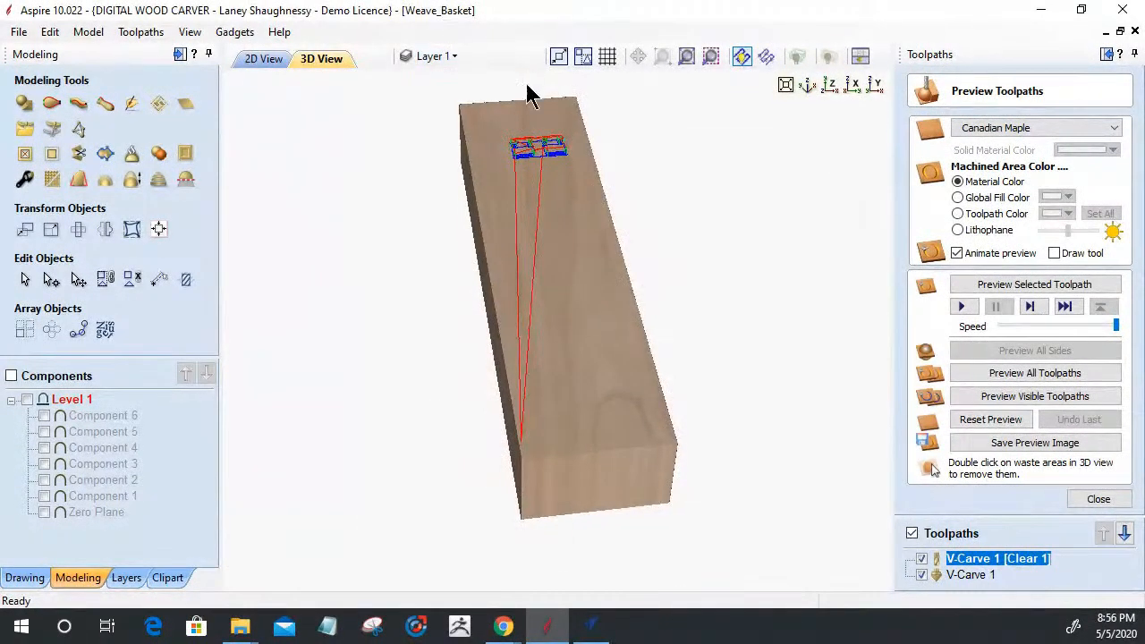
{"action": "scroll", "coordinate": [529, 134], "scroll_direction": "up", "scroll_amount": 6}
{"action": "scroll", "coordinate": [560, 494], "scroll_direction": "down", "scroll_amount": 5}
{"action": "scroll", "coordinate": [414, 141], "scroll_direction": "up", "scroll_amount": 4}
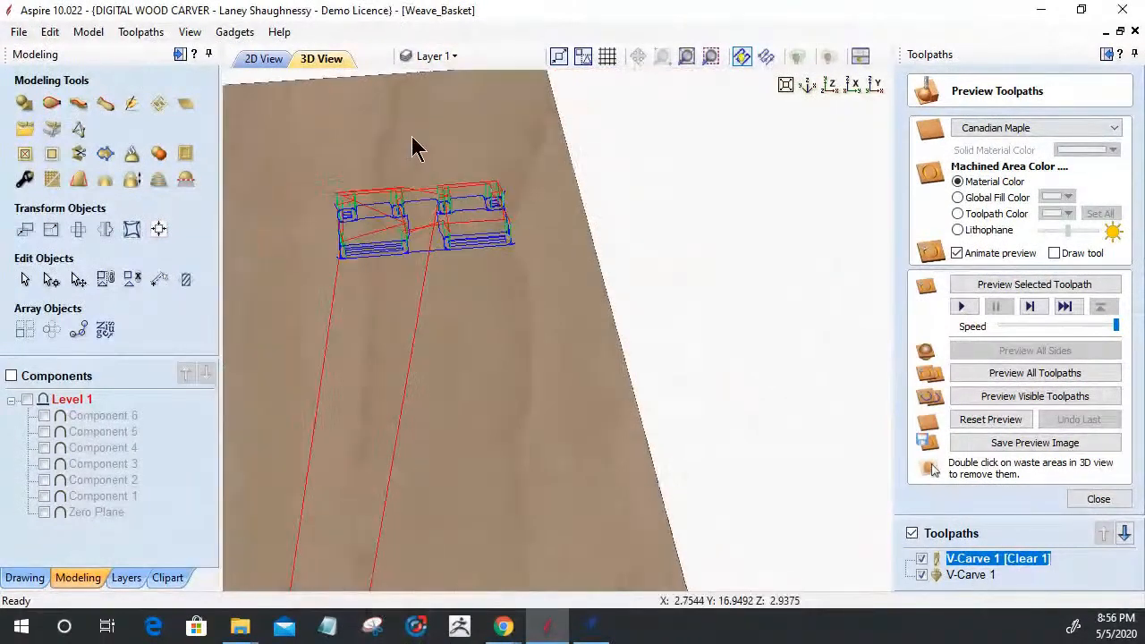
{"action": "middle_click_drag", "start_coordinate": [415, 169], "coordinate": [700, 472]}
{"action": "left_click_drag", "start_coordinate": [700, 481], "coordinate": [639, 442]}
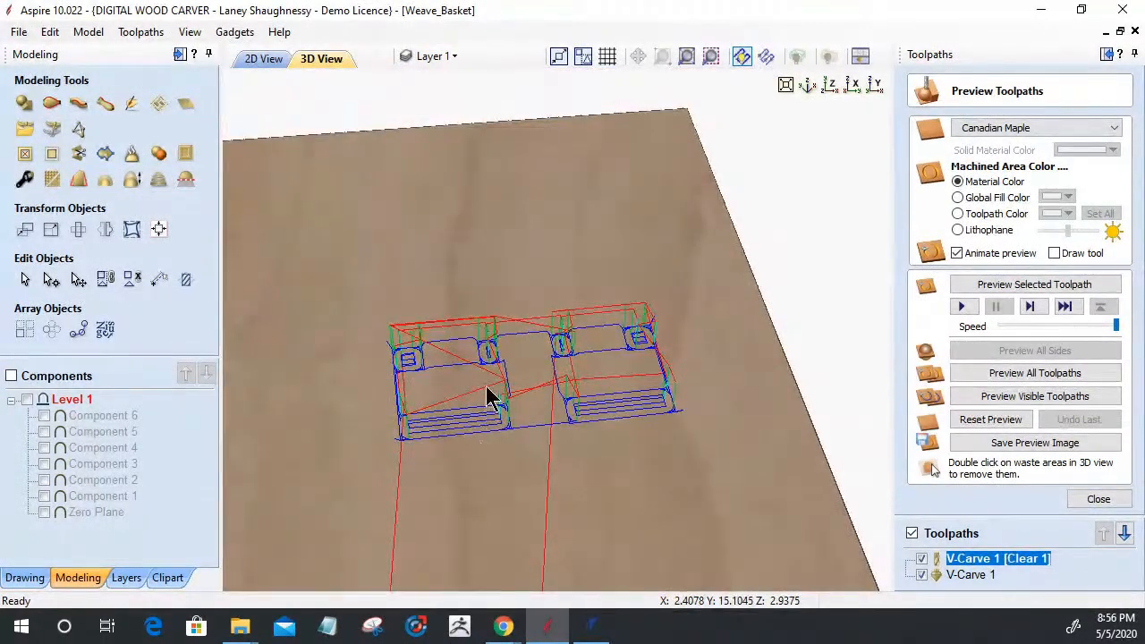
Step: Reset the preview, simulate the V-Carve 1 clearance toolpath, and compare the cut pockets with the weave vectors
{"action": "left_click", "coordinate": [975, 420]}
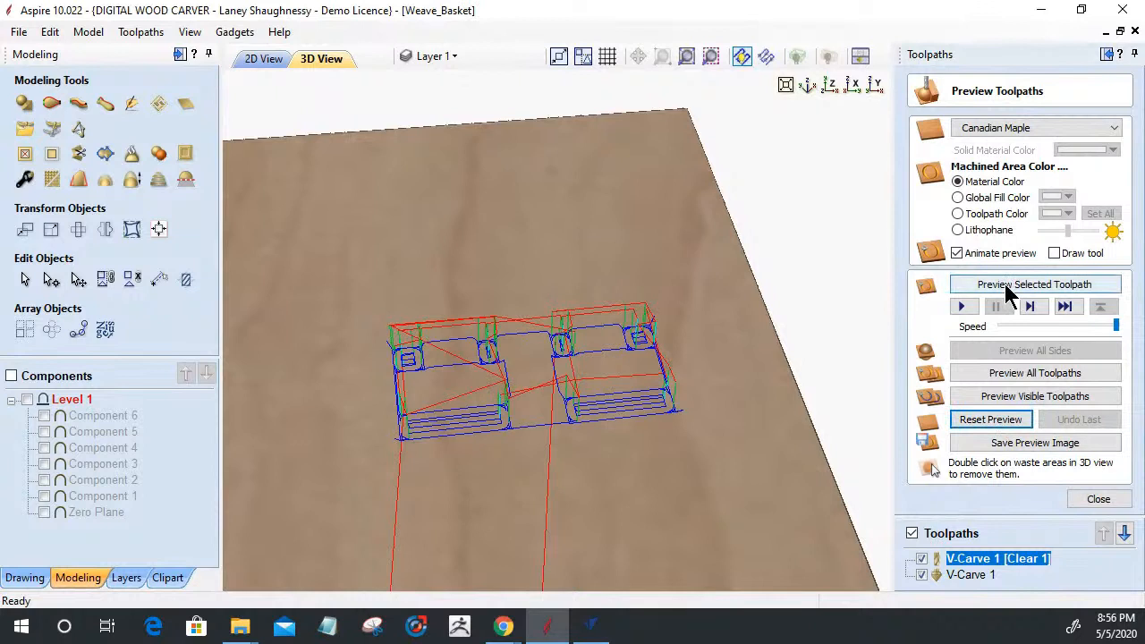
{"action": "left_click", "coordinate": [1009, 286]}
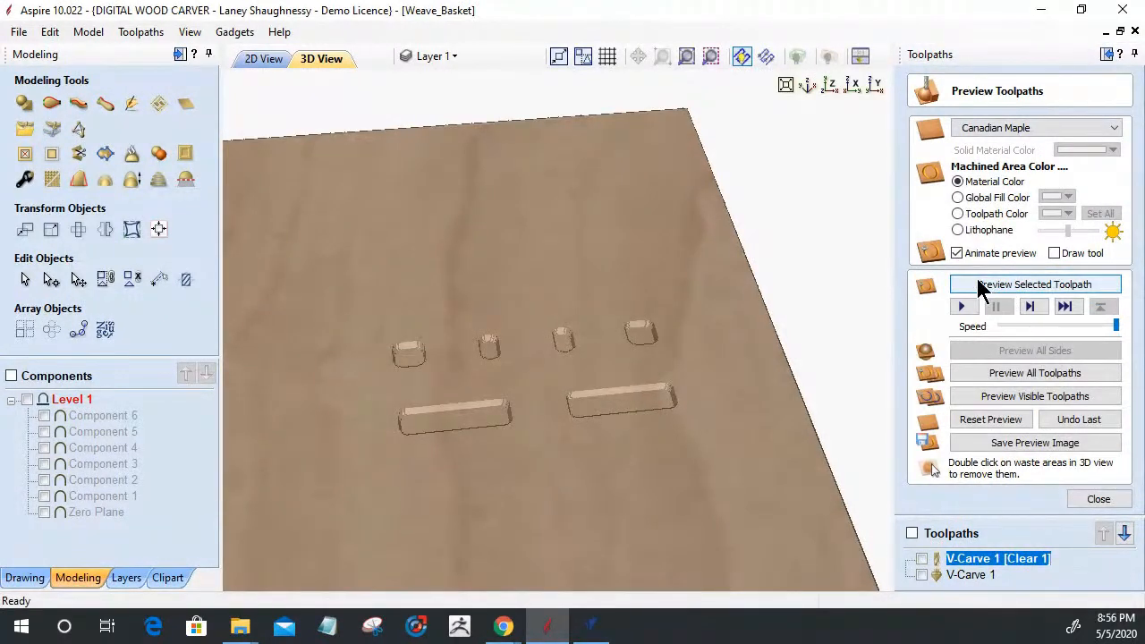
{"action": "left_click", "coordinate": [265, 60]}
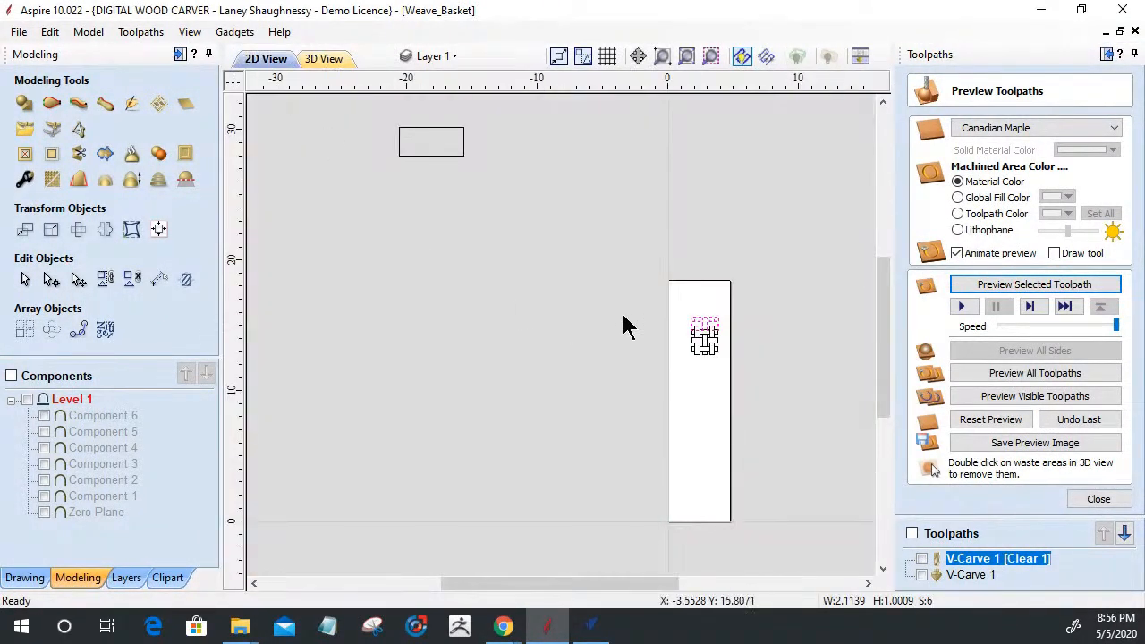
{"action": "scroll", "coordinate": [704, 327], "scroll_direction": "up", "scroll_amount": 5}
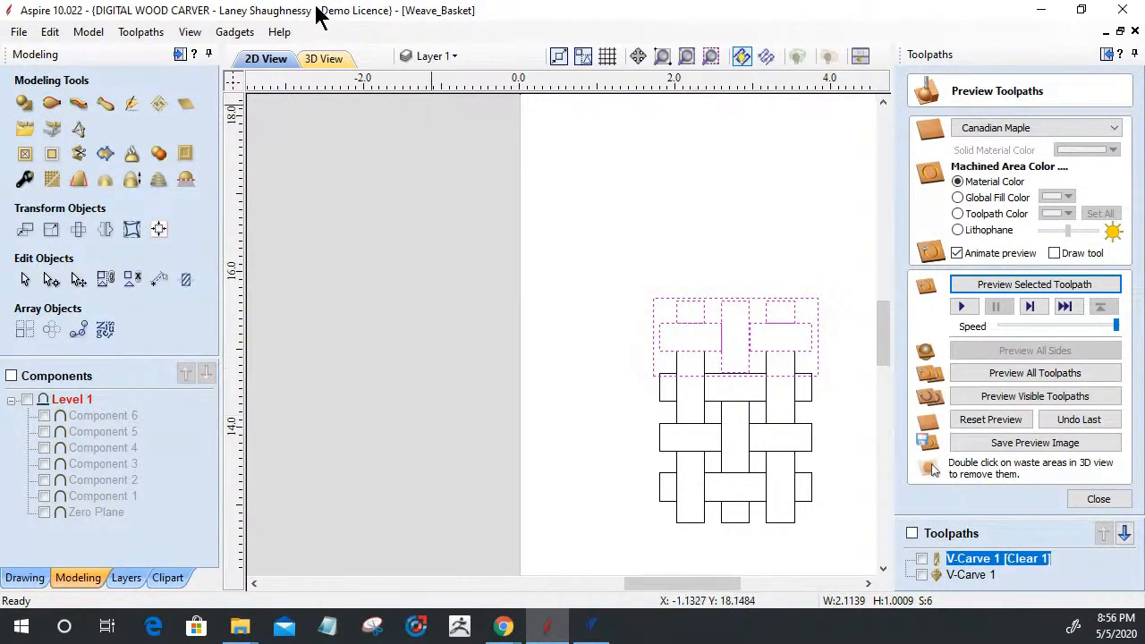
{"action": "left_click", "coordinate": [323, 61]}
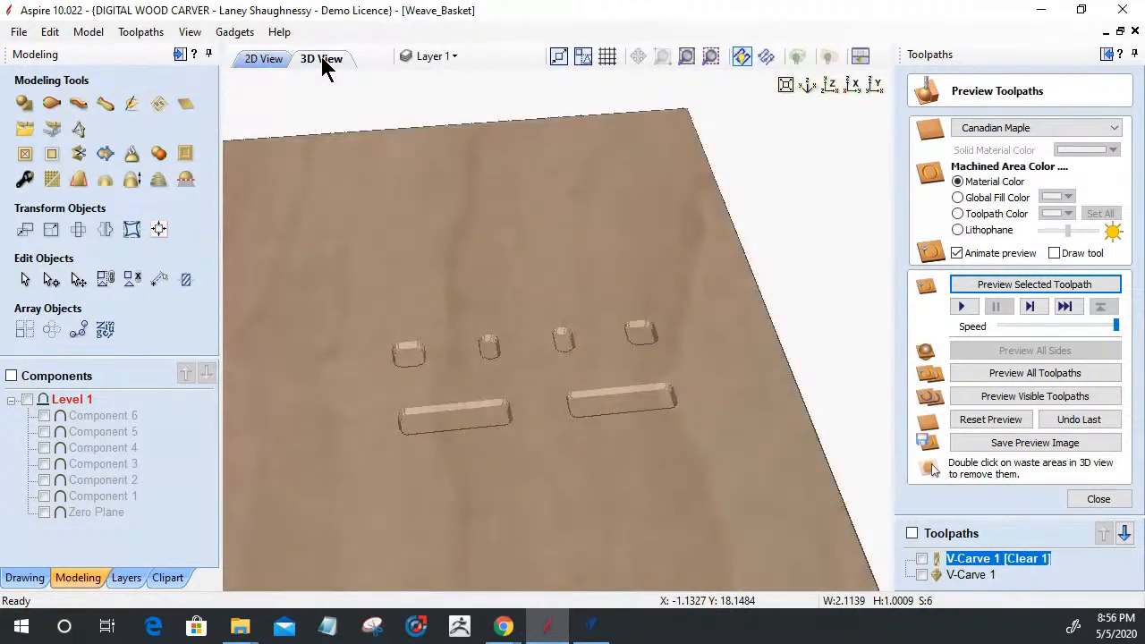
{"action": "left_click", "coordinate": [268, 60]}
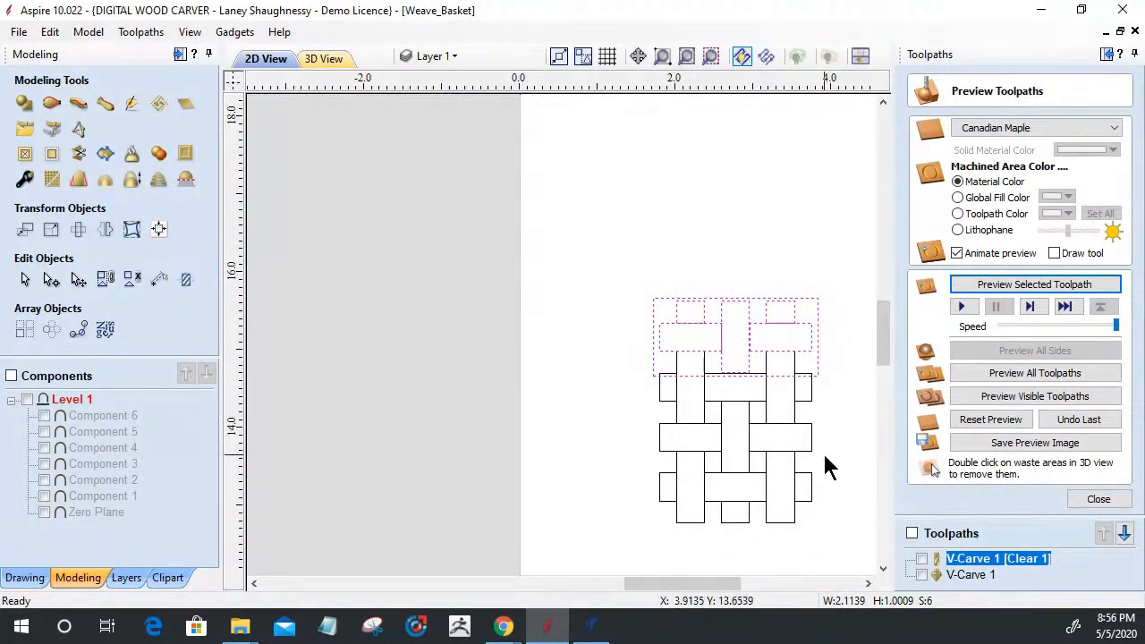
Step: Reopen the V-Carve 1 toolpath and recalculate it with its existing settings
{"action": "double_click", "coordinate": [1020, 559]}
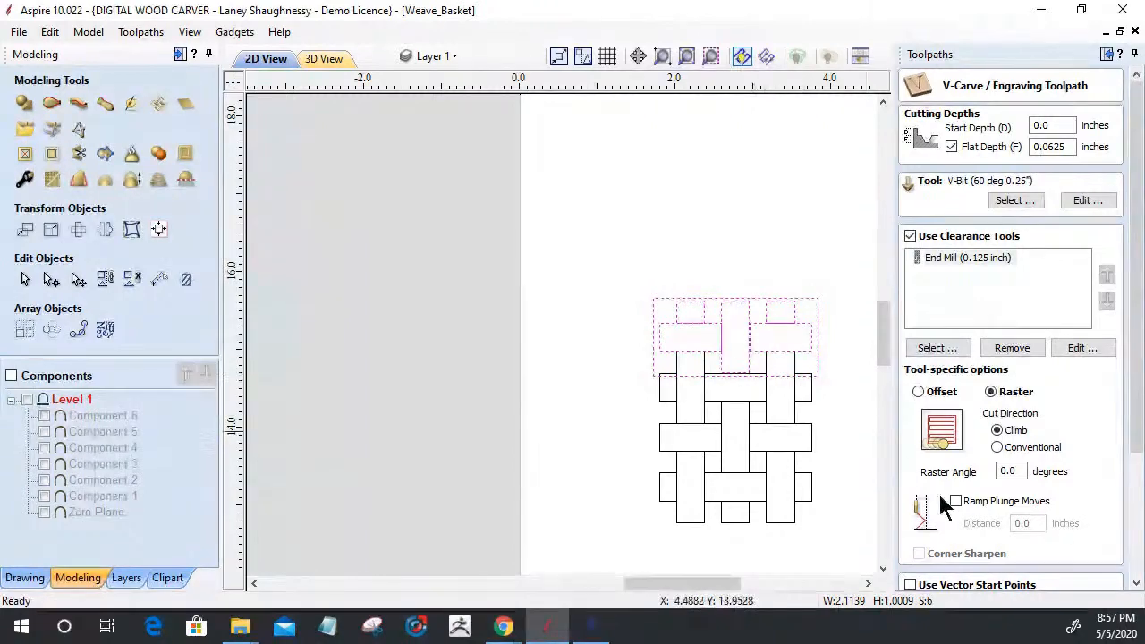
{"action": "left_click_drag", "start_coordinate": [1135, 421], "coordinate": [1136, 555]}
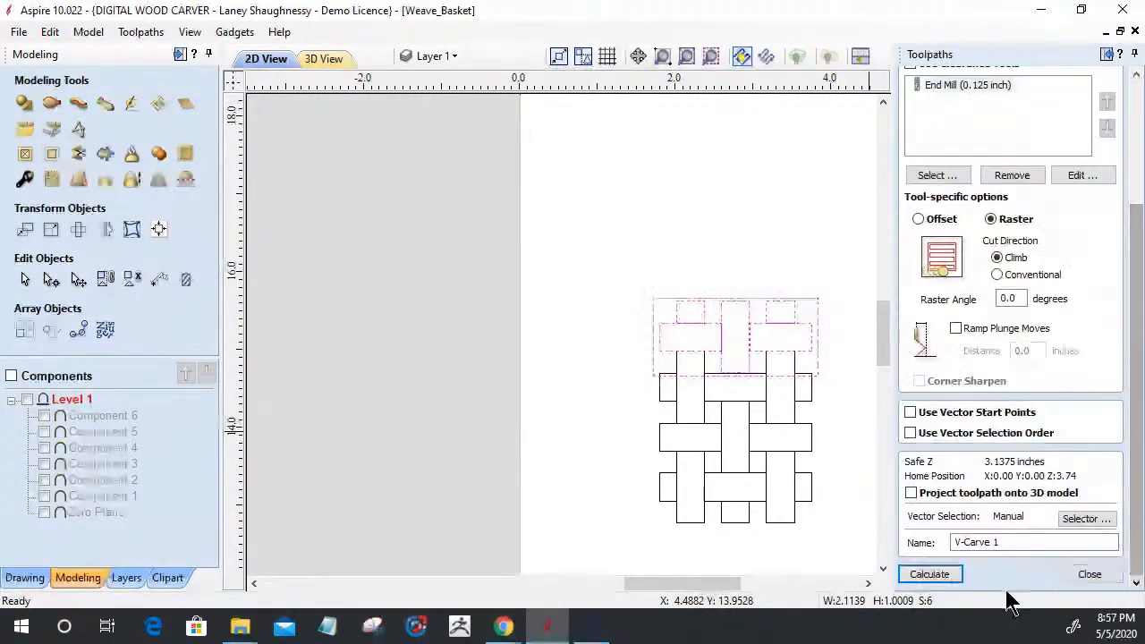
{"action": "left_click", "coordinate": [944, 573]}
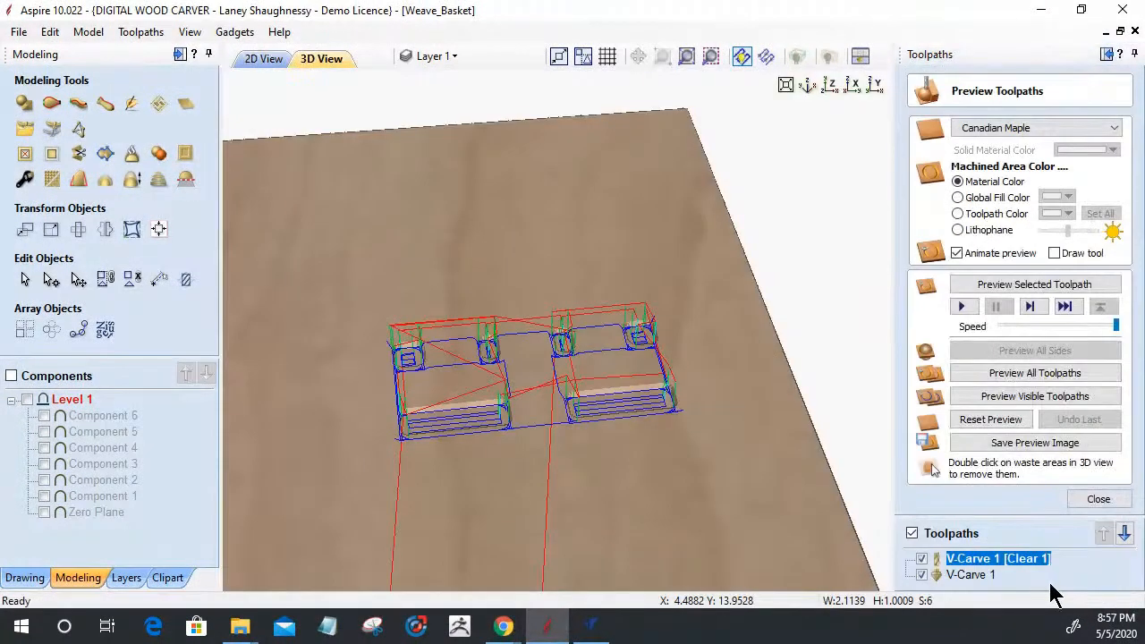
Step: Create a 2D profile toolpath on the selected upper weave vectors with a cut depth of 0.0625 inches
{"action": "left_click", "coordinate": [1099, 501]}
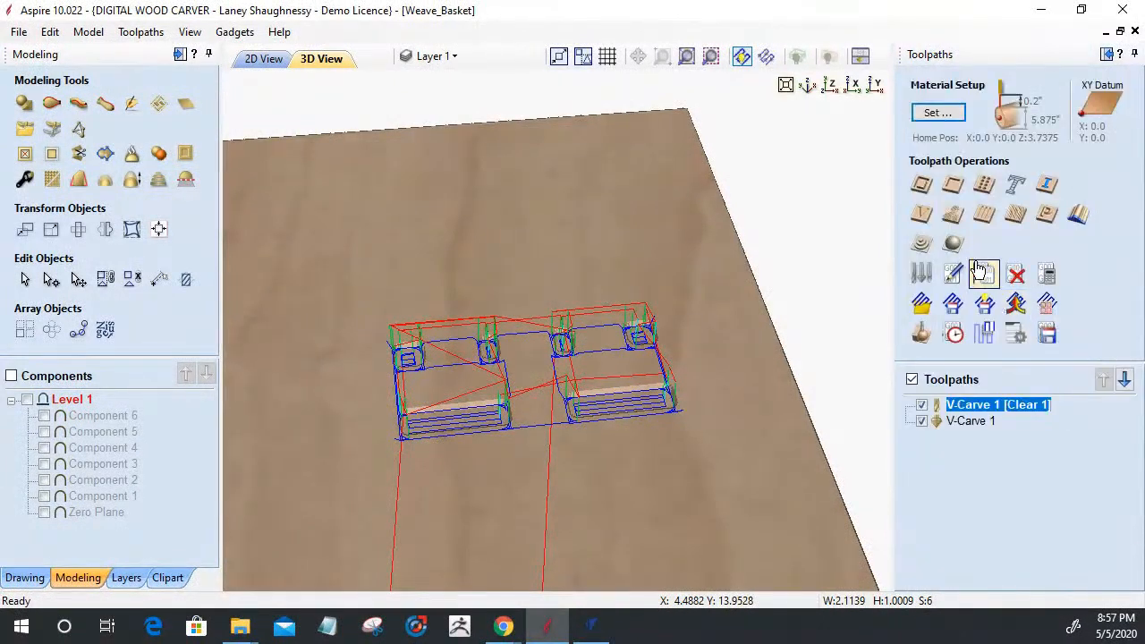
{"action": "left_click", "coordinate": [924, 185]}
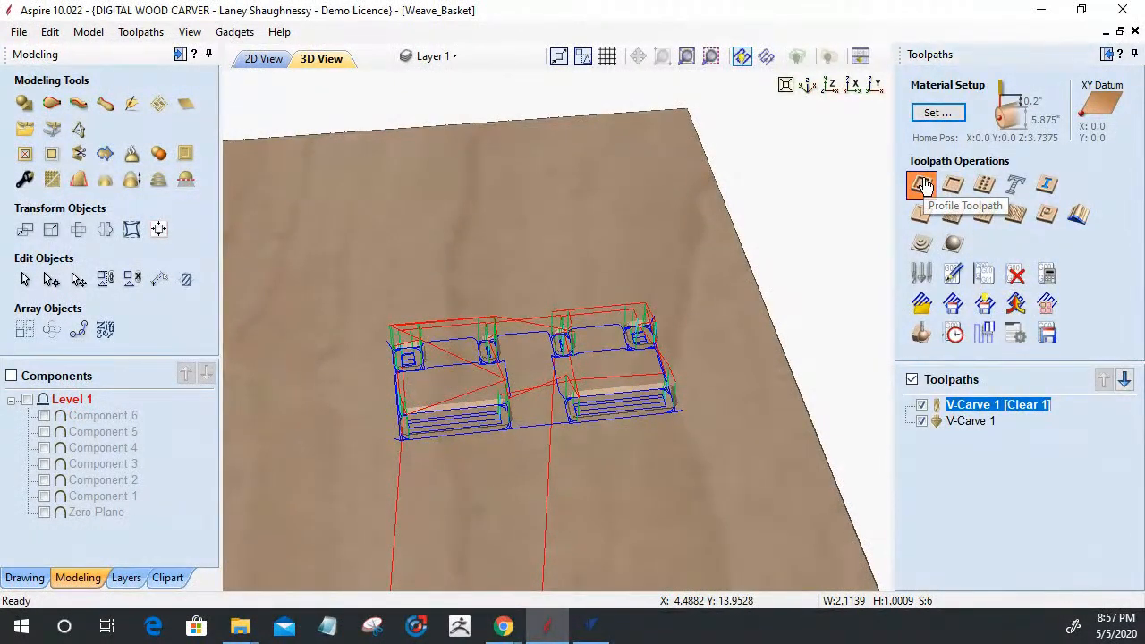
{"action": "left_click", "coordinate": [274, 61]}
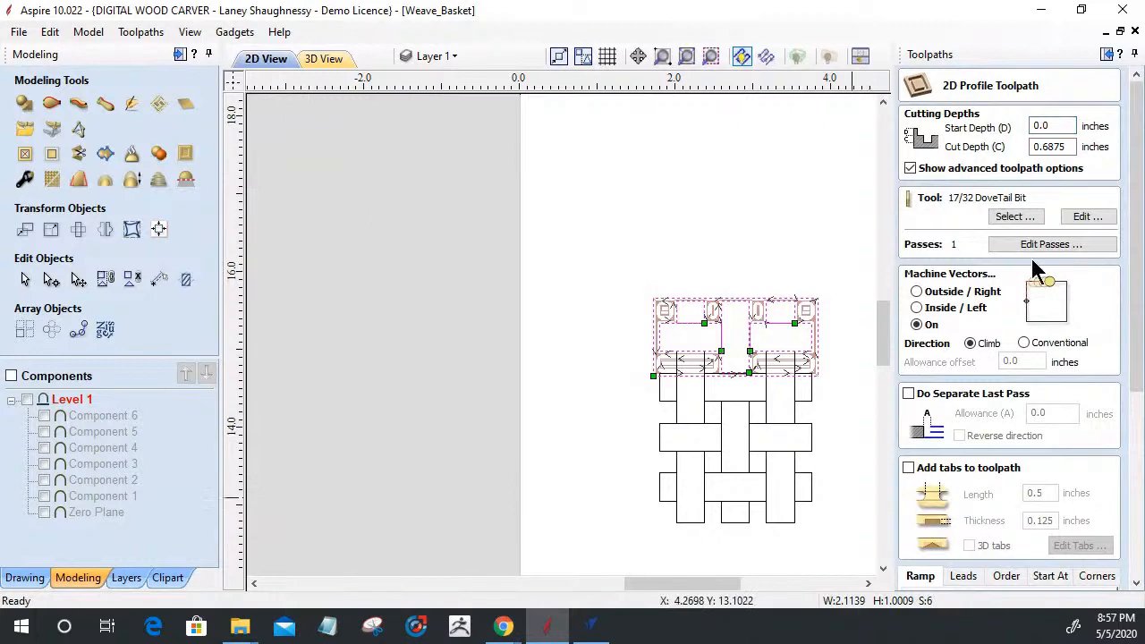
{"action": "double_click", "coordinate": [1071, 147]}
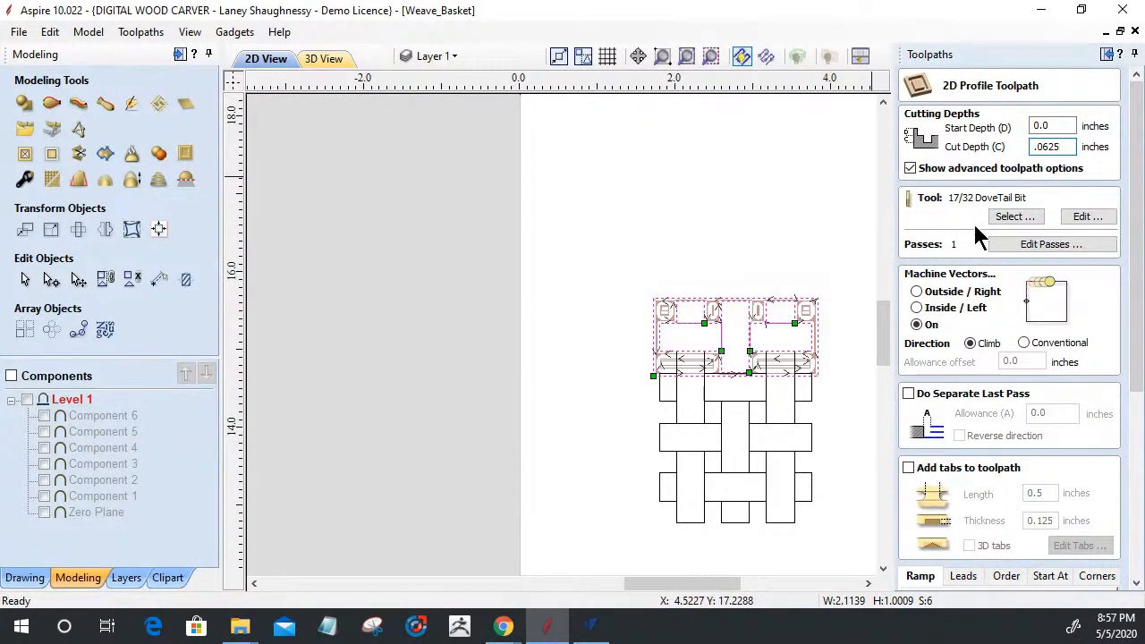
{"action": "left_click_drag", "start_coordinate": [1138, 333], "coordinate": [1138, 517]}
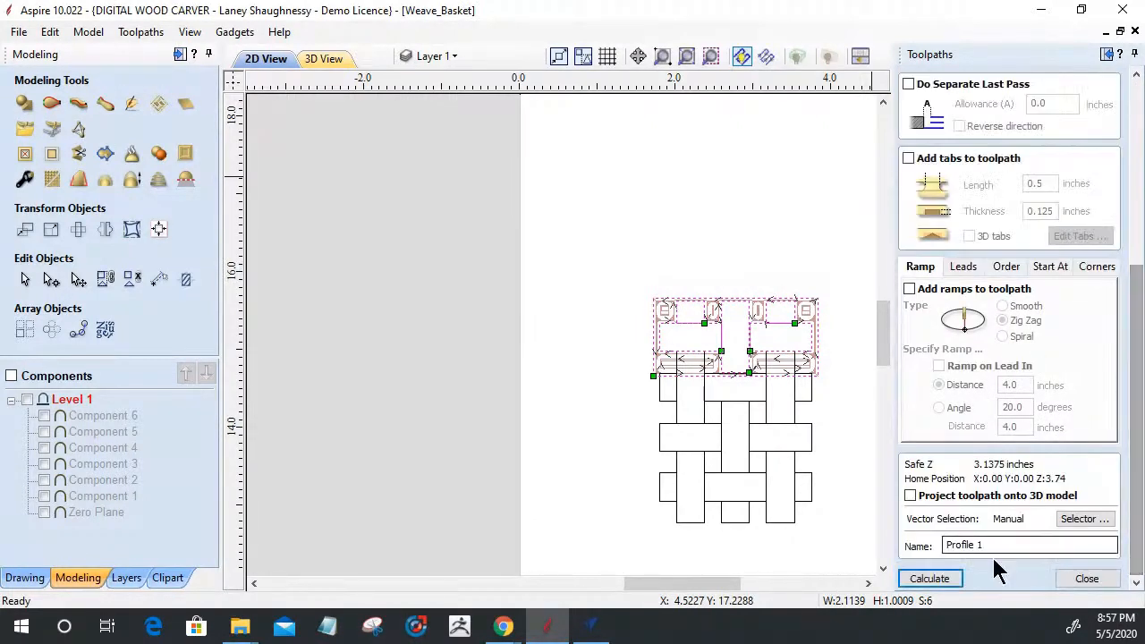
{"action": "left_click", "coordinate": [934, 578]}
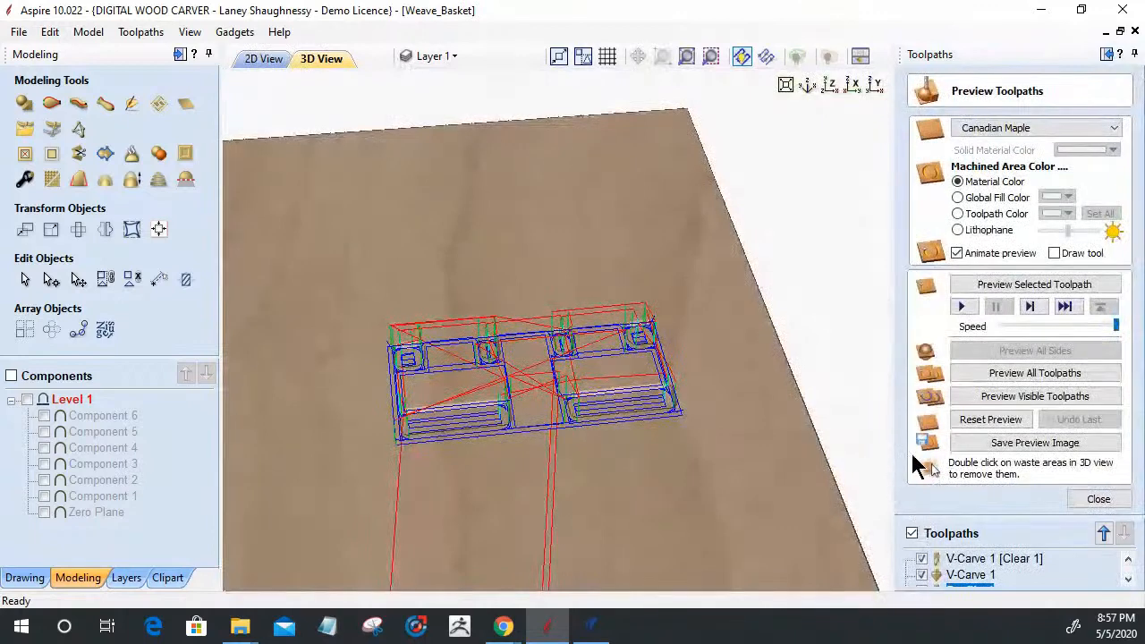
Step: Simulate the Profile 1 toolpath, and take the outer rectangle out of the selection of upper weave vectors
{"action": "left_click", "coordinate": [1001, 285]}
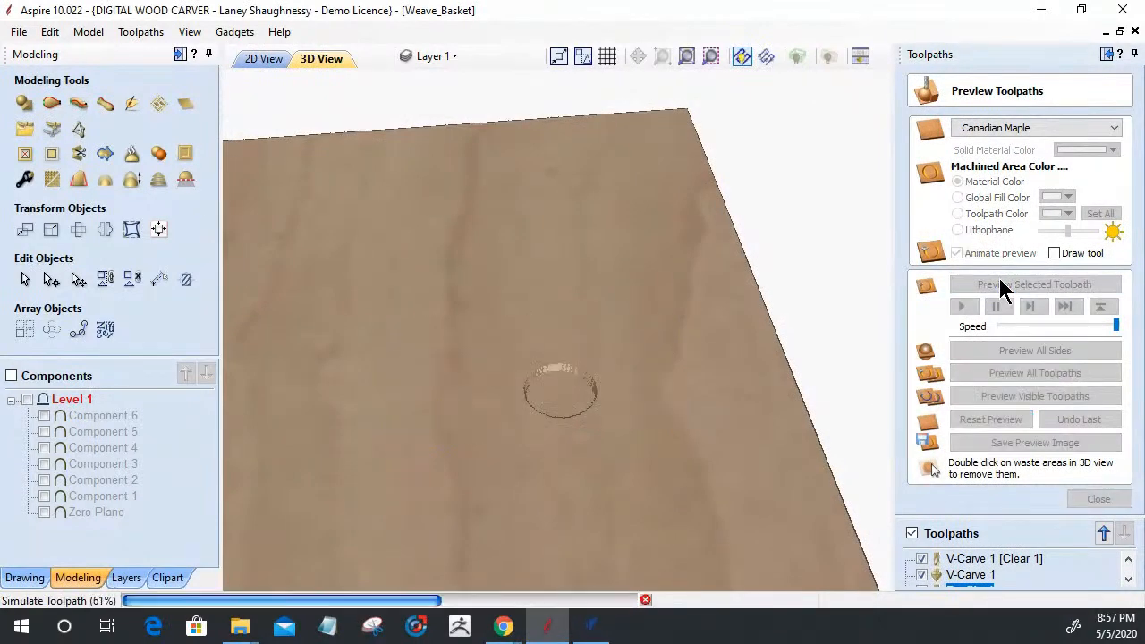
{"action": "left_click", "coordinate": [263, 60]}
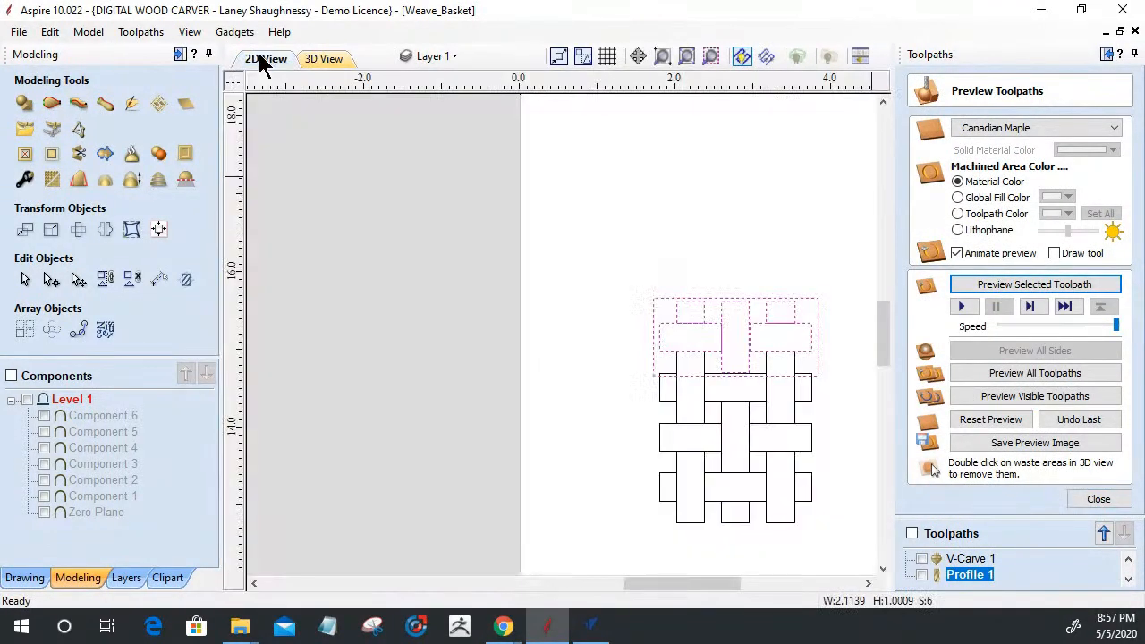
{"action": "left_click", "coordinate": [663, 298], "text": "shift"}
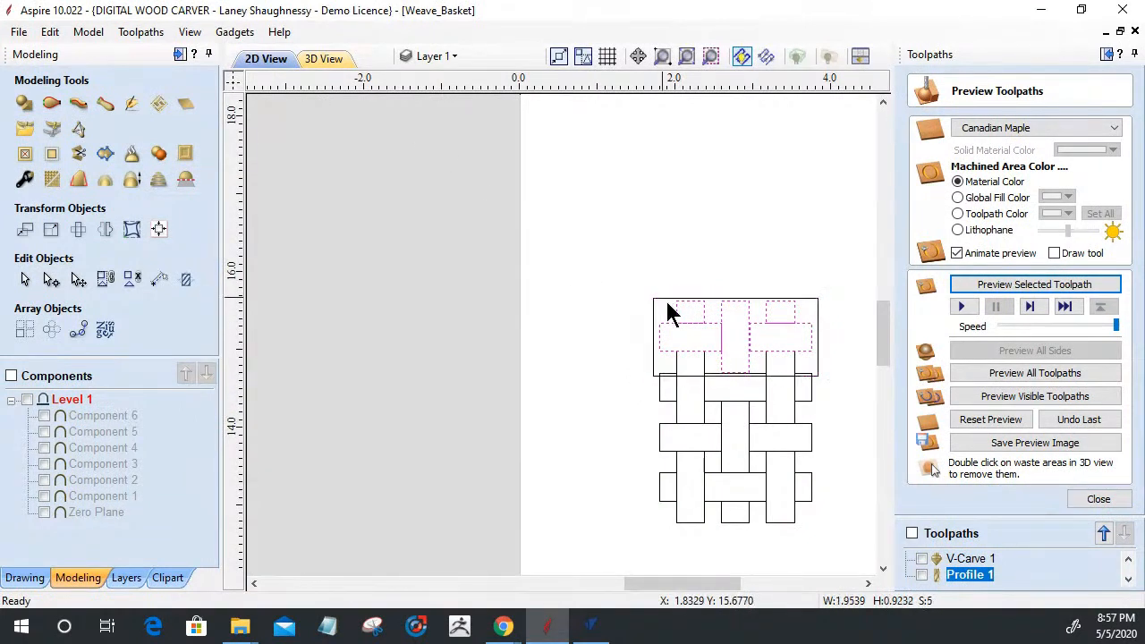
Step: Reopen the Profile 1 toolpath, change its tool to V-Bit (22 deg 0.25 inches), and recalculate it
{"action": "double_click", "coordinate": [962, 571]}
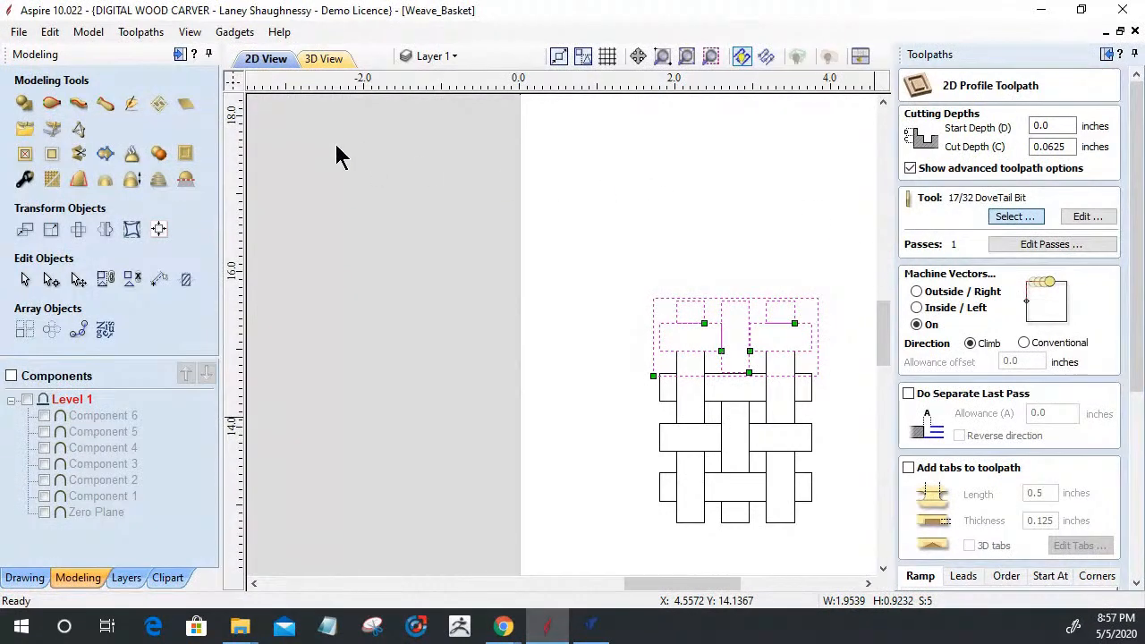
{"action": "left_click", "coordinate": [1000, 215]}
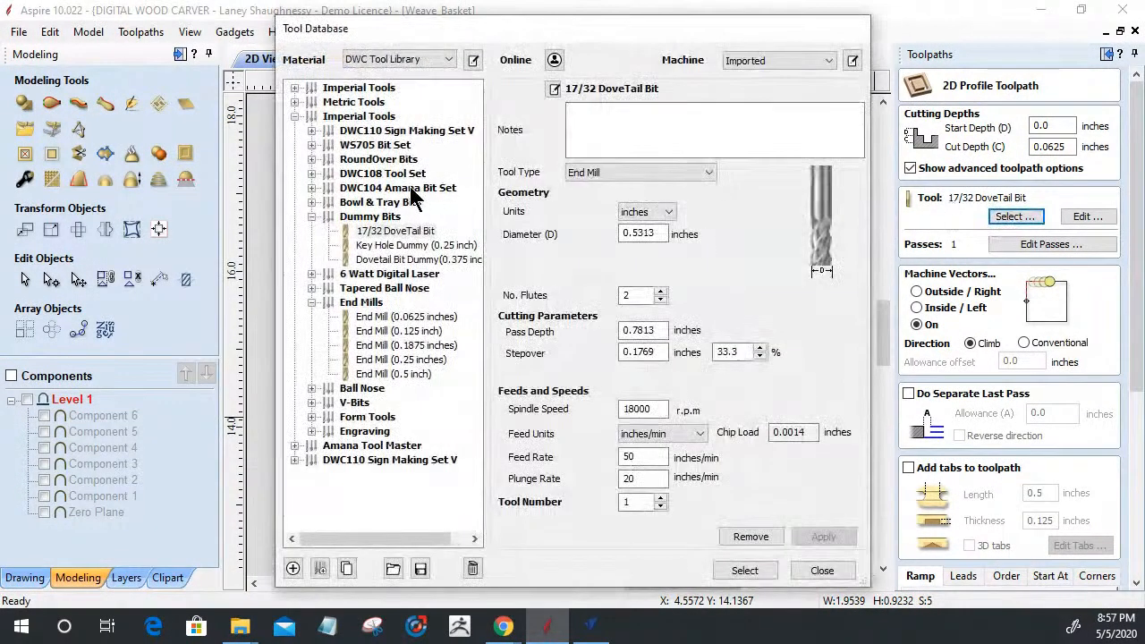
{"action": "left_click", "coordinate": [311, 402]}
{"action": "left_click", "coordinate": [398, 431]}
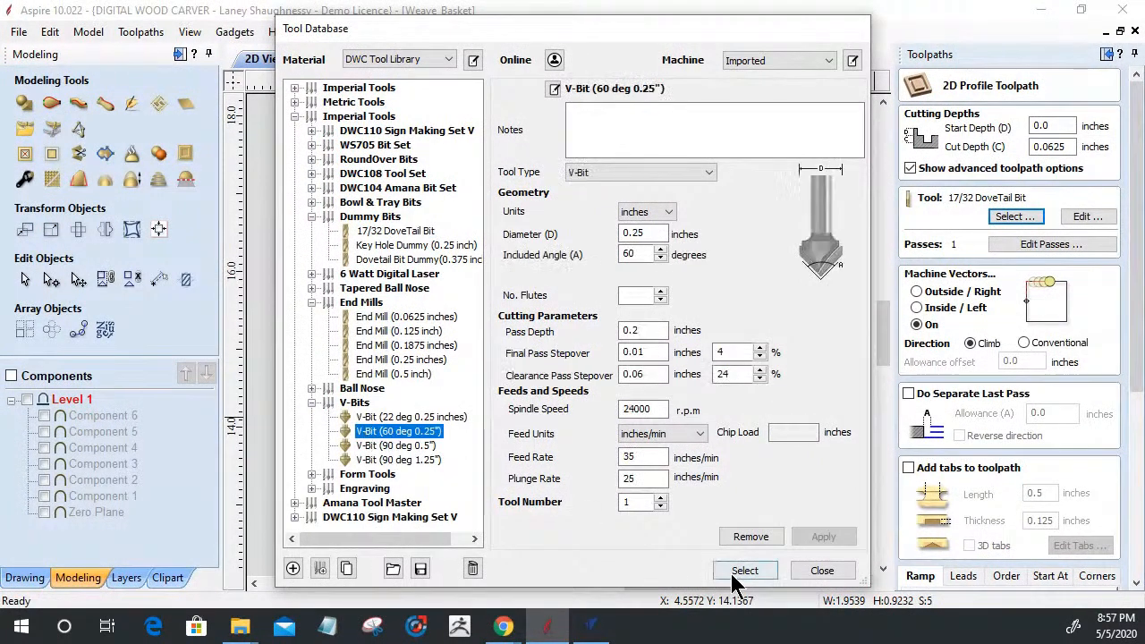
{"action": "left_click", "coordinate": [412, 417]}
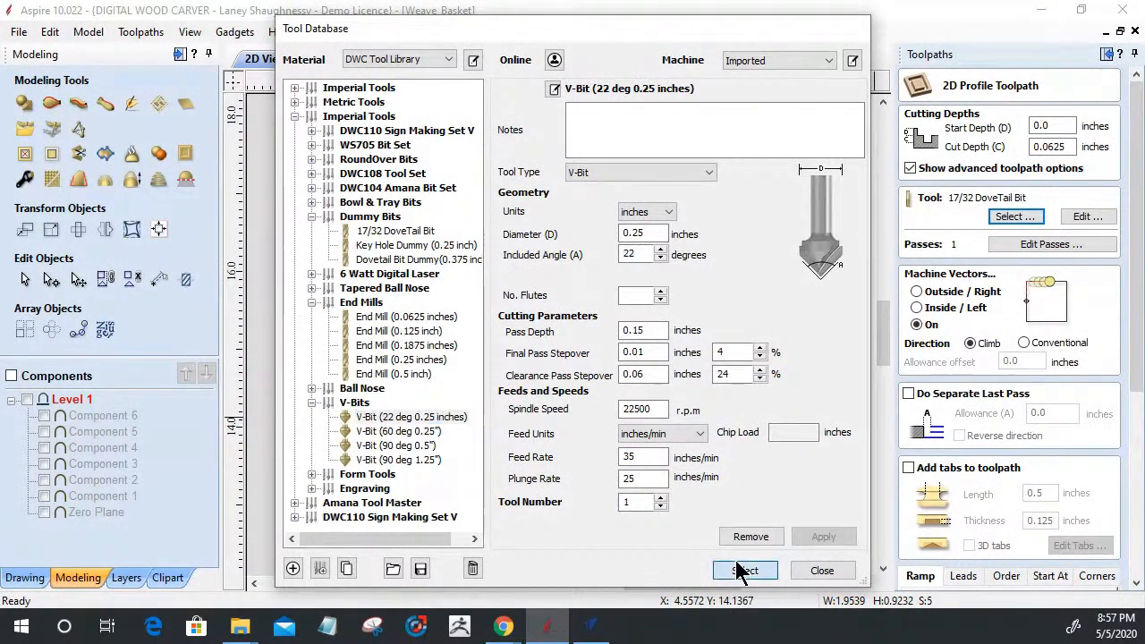
{"action": "left_click", "coordinate": [745, 570]}
{"action": "left_click_drag", "start_coordinate": [1137, 362], "coordinate": [1134, 549]}
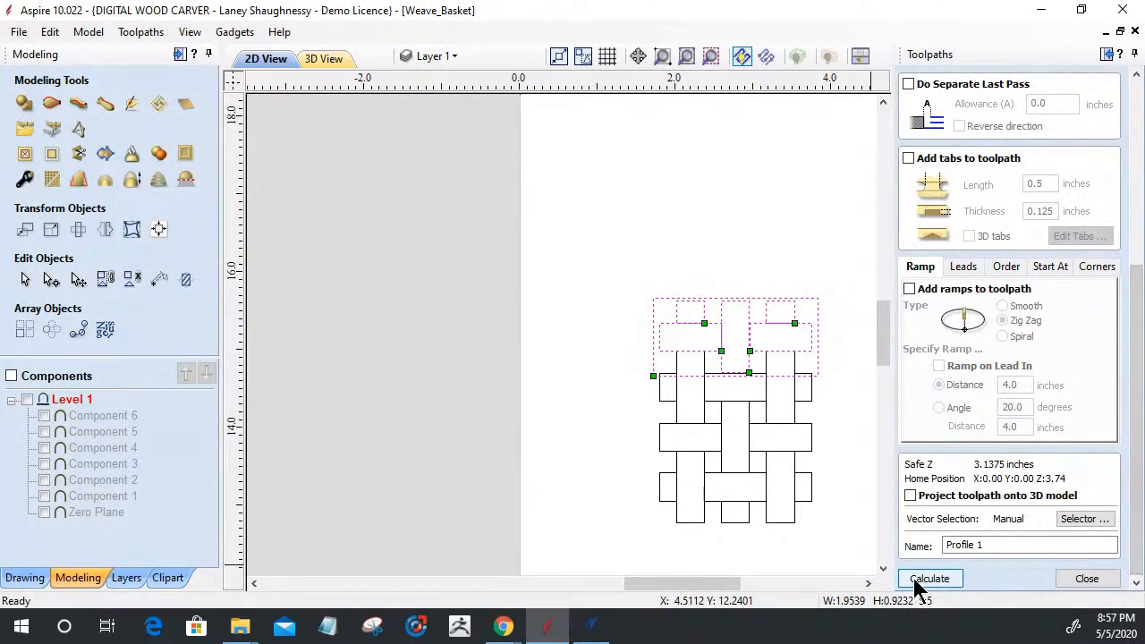
{"action": "left_click", "coordinate": [927, 578]}
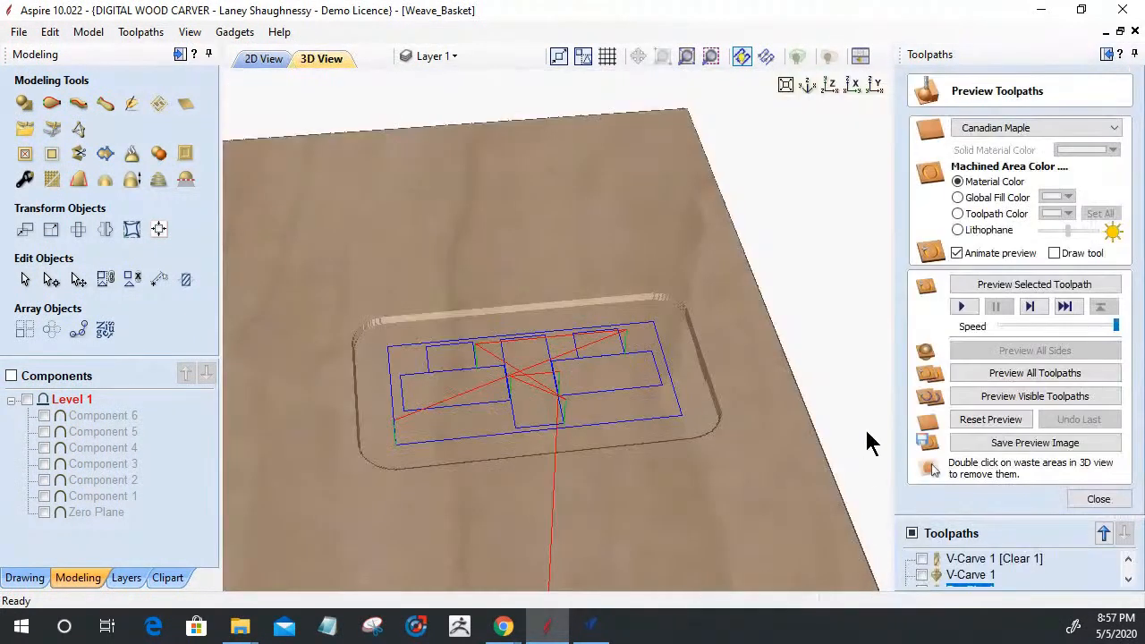
Step: Reset the preview, simulate the recalculated Profile 1 toolpath, and examine the cut grooves up close
{"action": "left_click", "coordinate": [984, 427]}
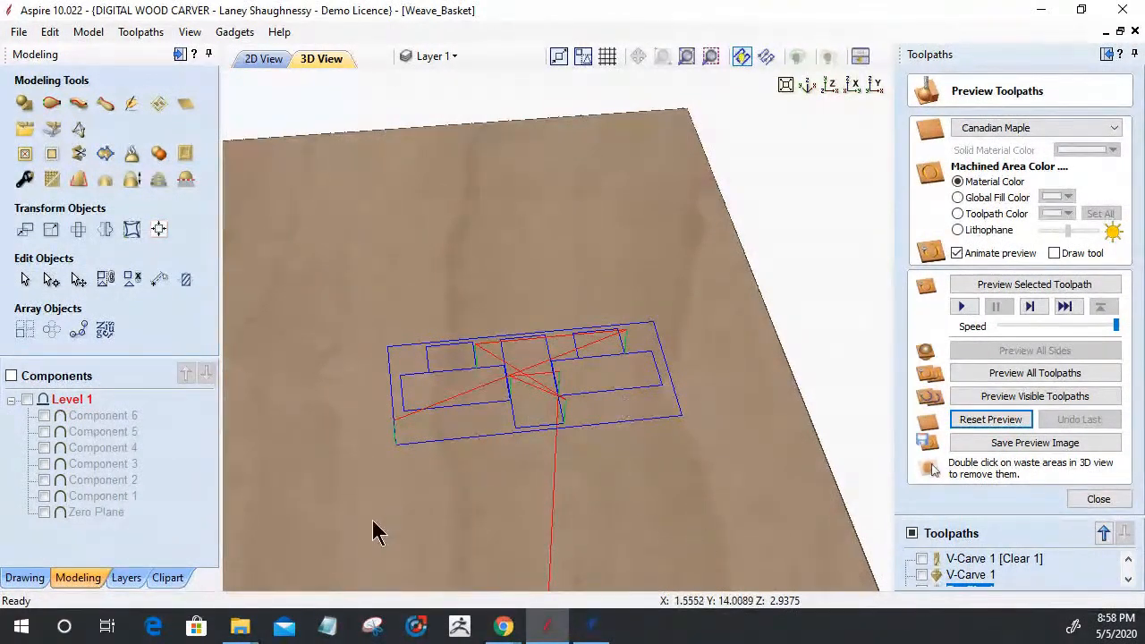
{"action": "left_click", "coordinate": [1028, 399]}
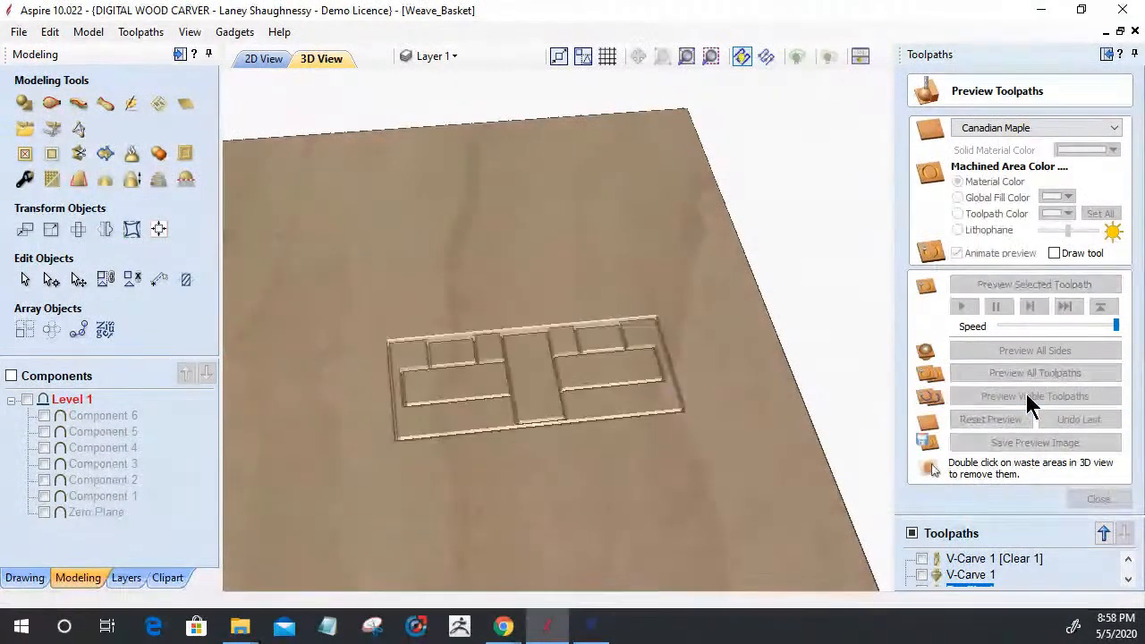
{"action": "left_click_drag", "start_coordinate": [547, 393], "coordinate": [486, 458]}
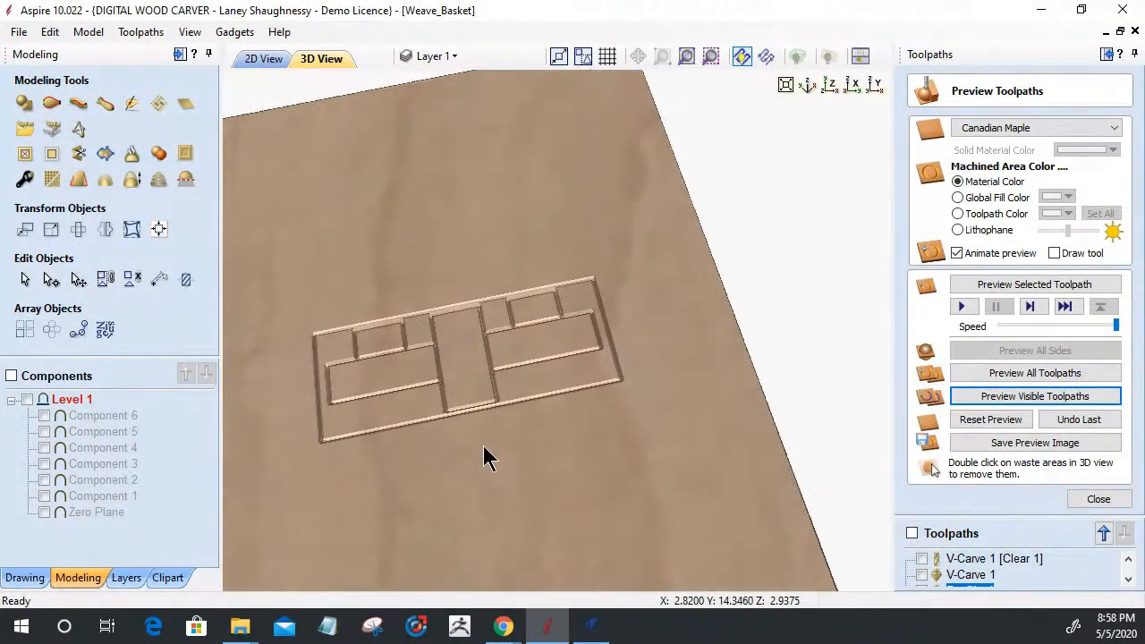
{"action": "scroll", "coordinate": [340, 289], "scroll_direction": "up", "scroll_amount": 5}
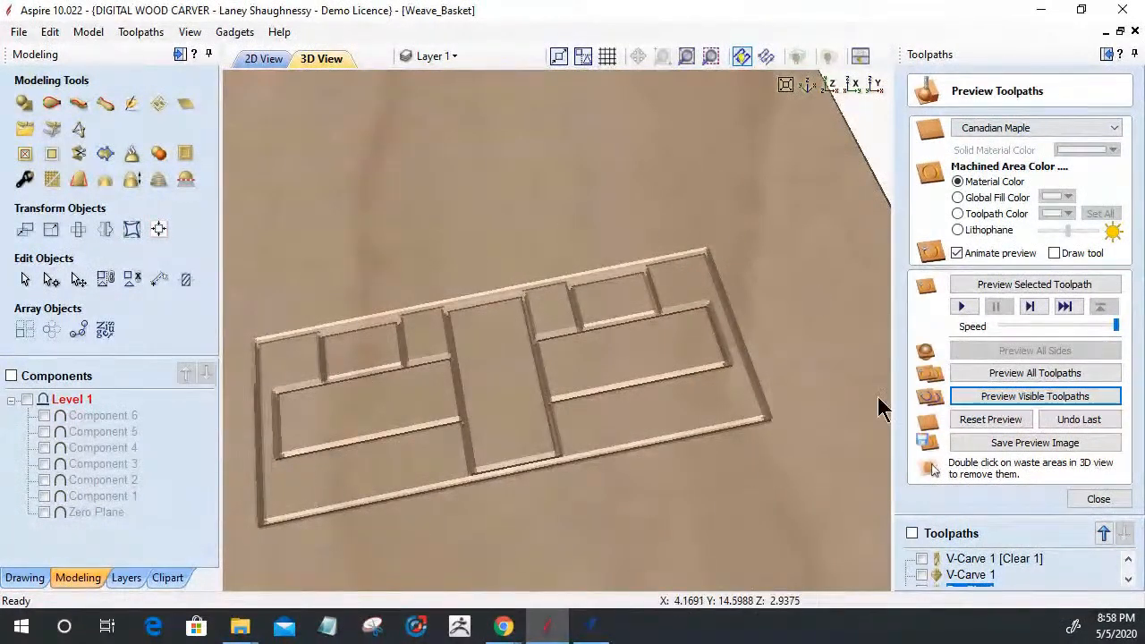
Step: Show the V-Carve 1 clearance and V-Carve 1 toolpaths, simulate them over the profile cut, and examine the combined result up close
{"action": "left_click", "coordinate": [261, 59]}
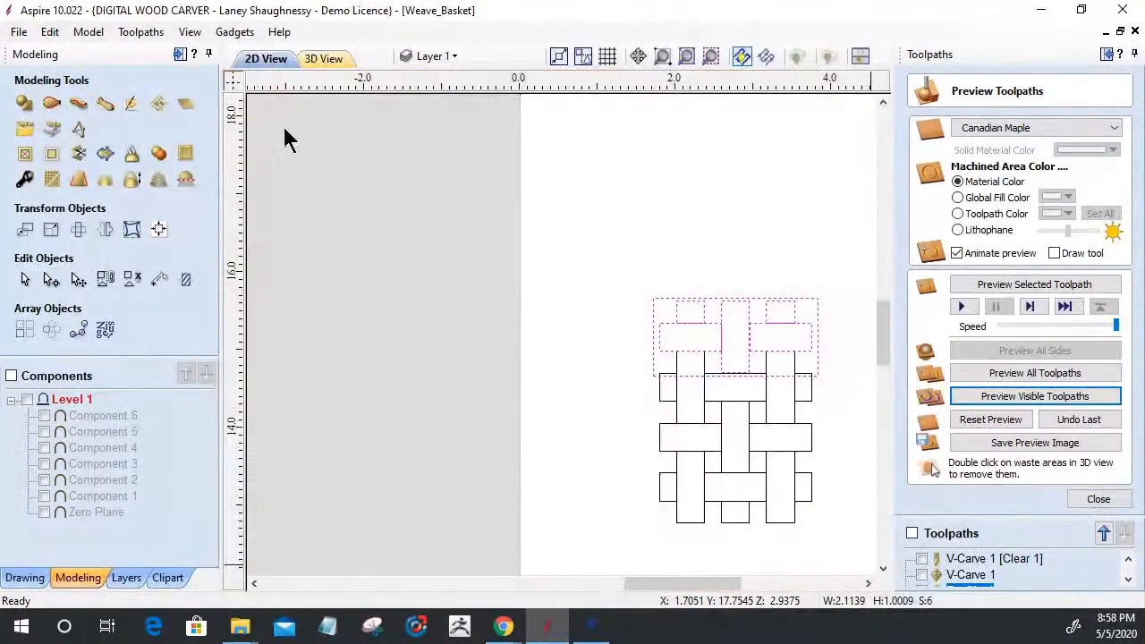
{"action": "scroll", "coordinate": [757, 304], "scroll_direction": "up", "scroll_amount": 4}
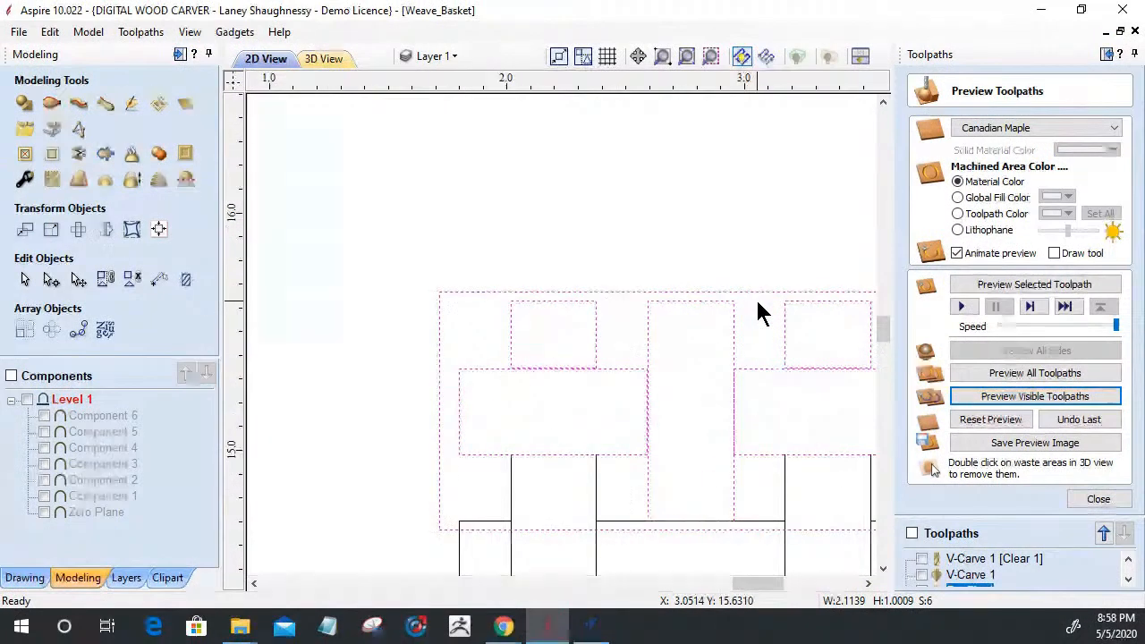
{"action": "scroll", "coordinate": [758, 309], "scroll_direction": "down", "scroll_amount": 2}
{"action": "scroll", "coordinate": [703, 302], "scroll_direction": "down", "scroll_amount": 1}
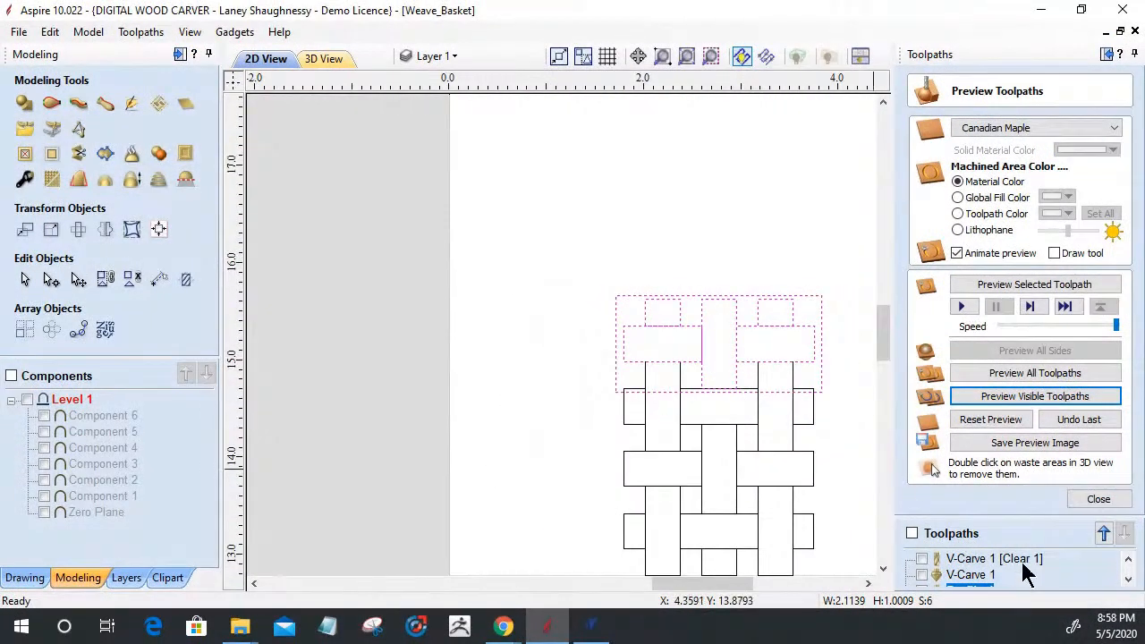
{"action": "left_click", "coordinate": [961, 559]}
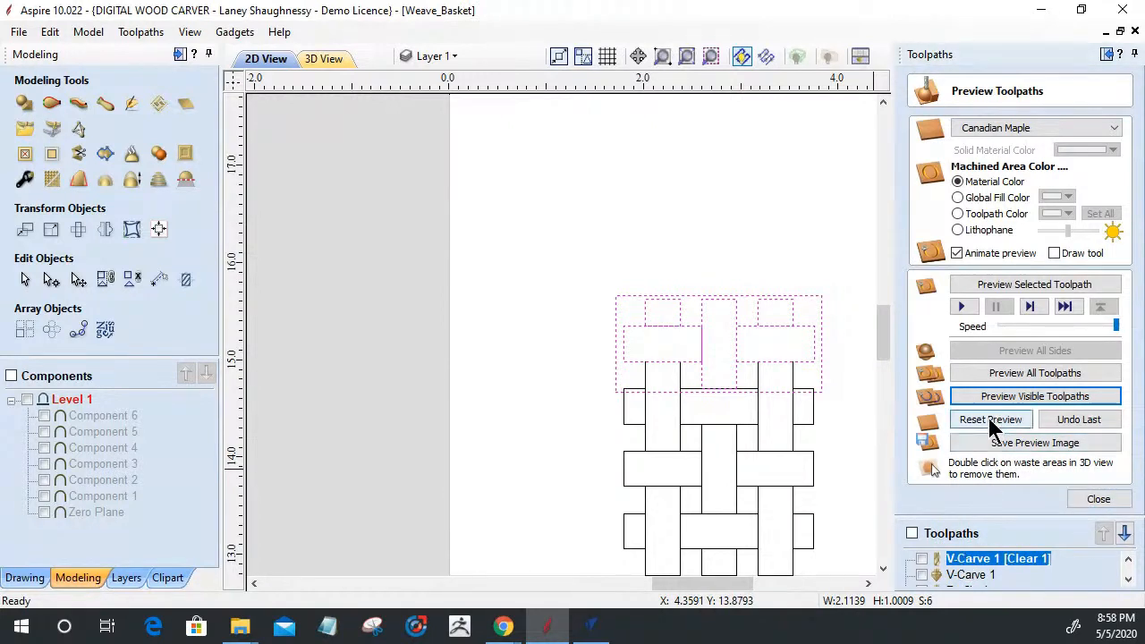
{"action": "left_click", "coordinate": [922, 559]}
{"action": "left_click", "coordinate": [922, 575]}
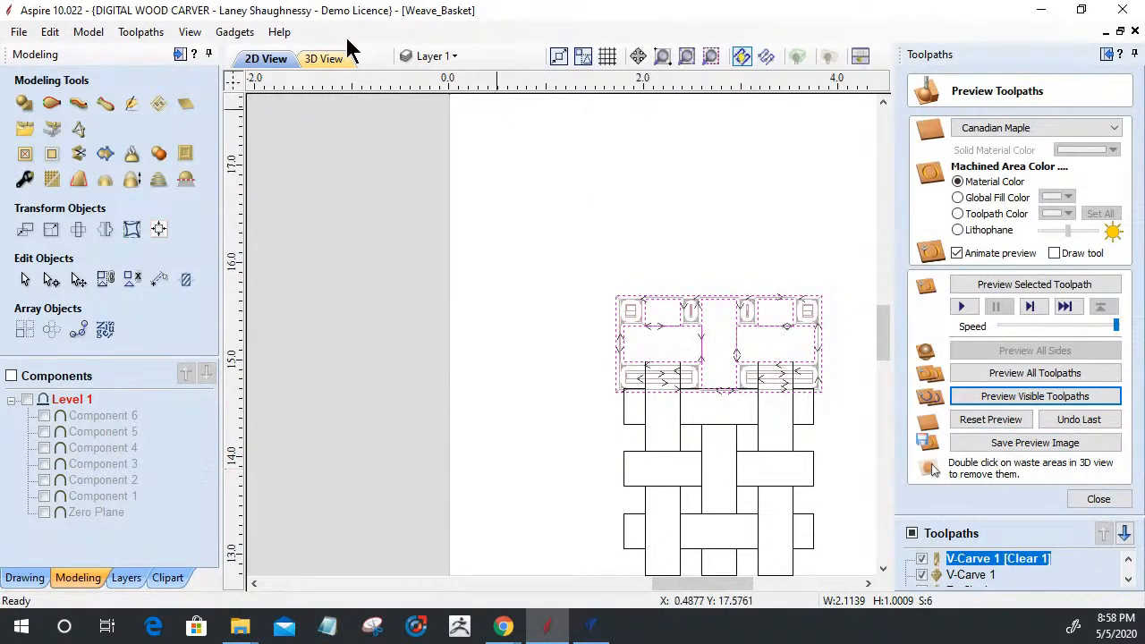
{"action": "left_click", "coordinate": [322, 59]}
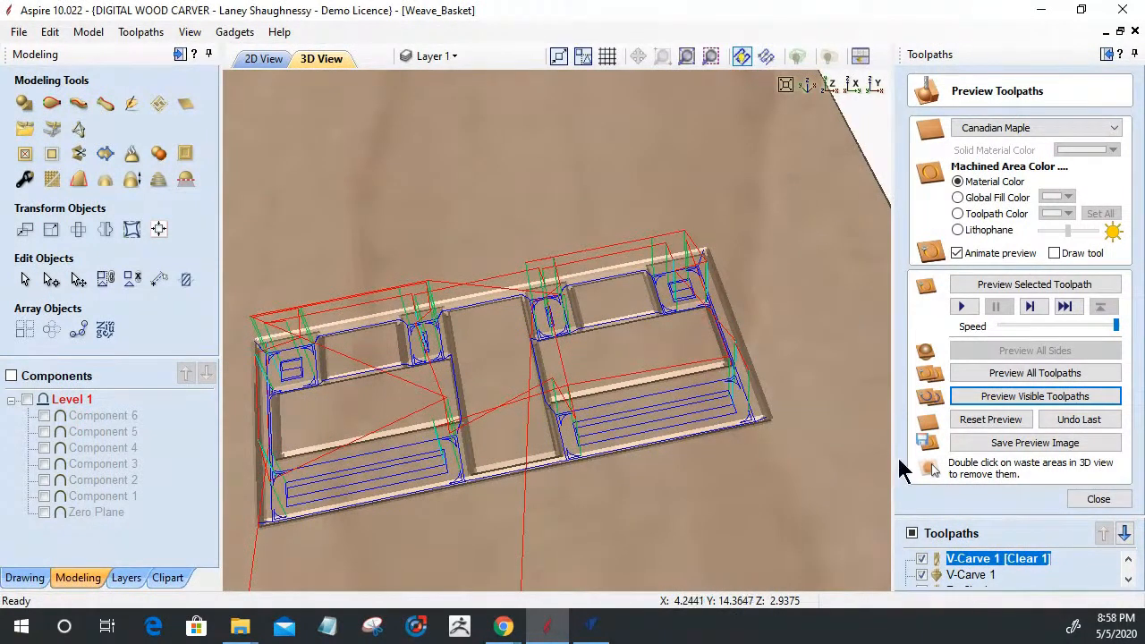
{"action": "left_click", "coordinate": [1014, 401]}
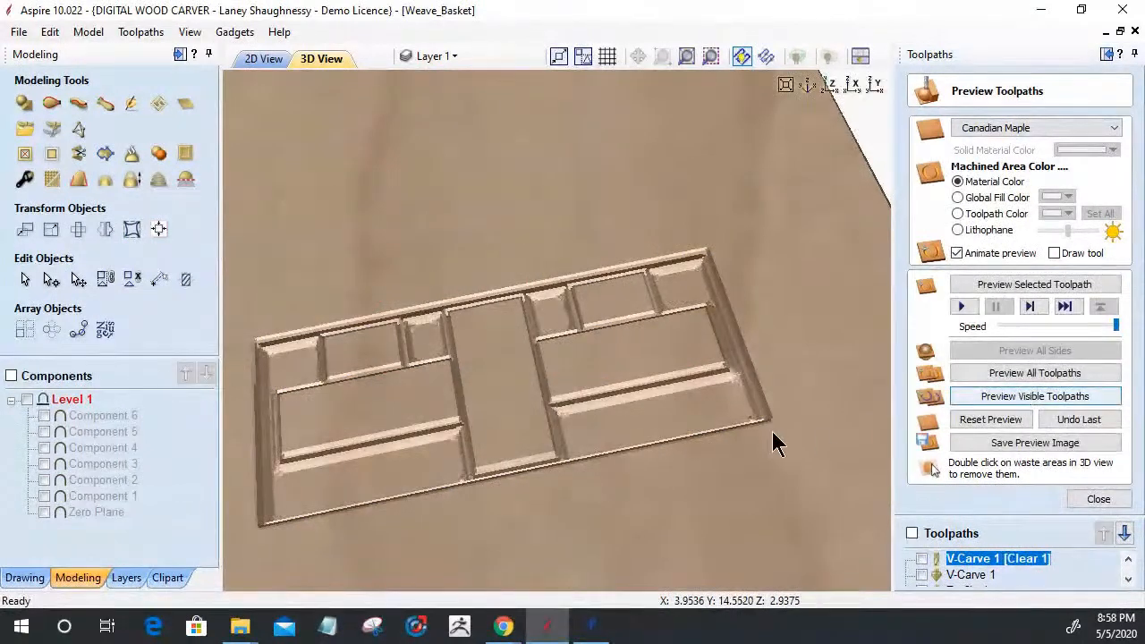
{"action": "scroll", "coordinate": [621, 431], "scroll_direction": "up", "scroll_amount": 2}
{"action": "left_click_drag", "start_coordinate": [552, 360], "coordinate": [756, 225]}
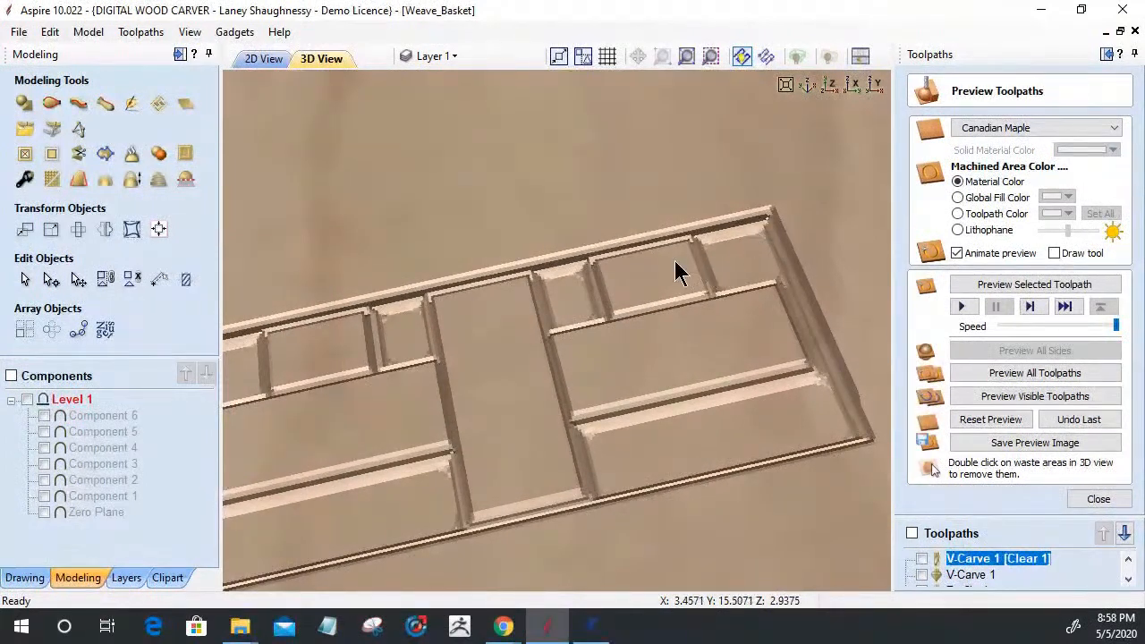
{"action": "left_click_drag", "start_coordinate": [705, 318], "coordinate": [701, 302]}
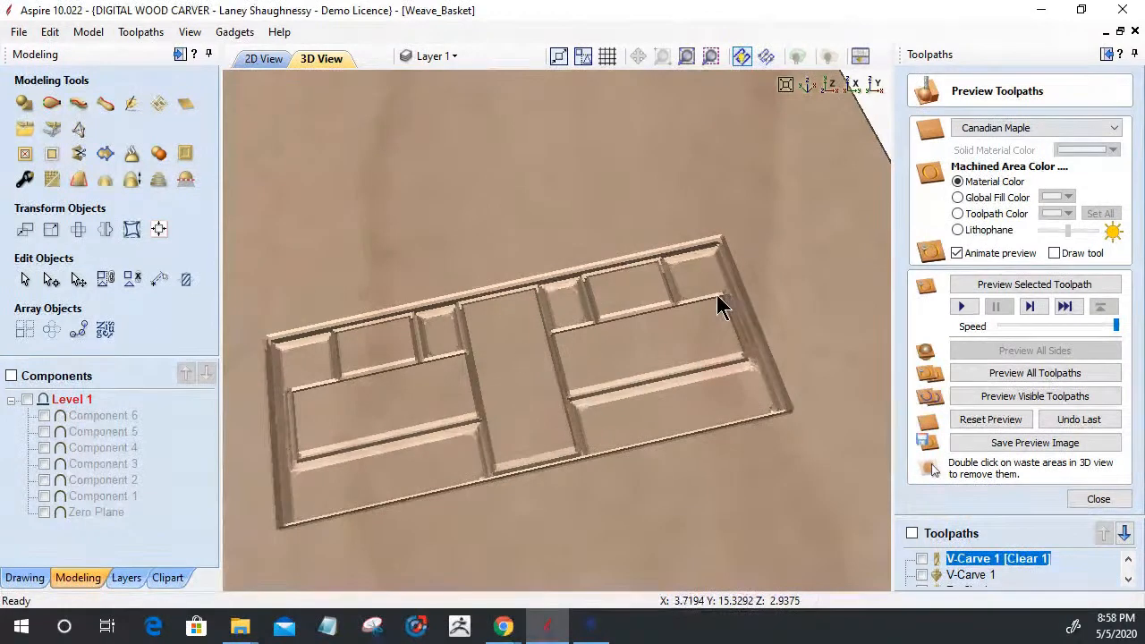
{"action": "scroll", "coordinate": [629, 381], "scroll_direction": "down", "scroll_amount": 1}
Step: Select all the weave vectors together with their outer rectangle in the 2D view and delete them
{"action": "left_click", "coordinate": [264, 59]}
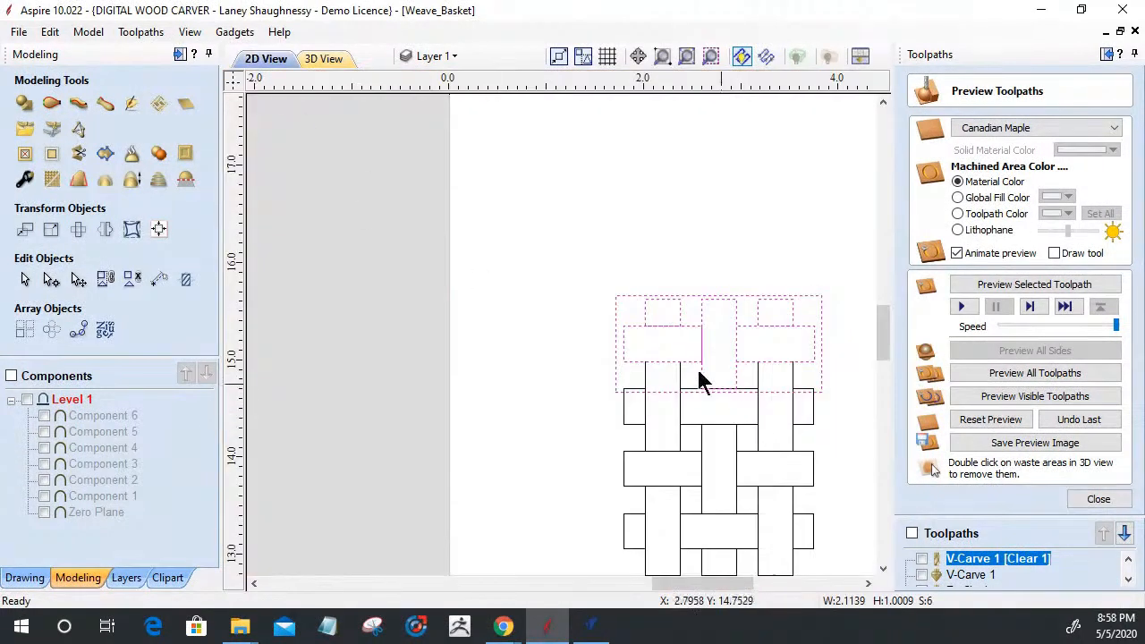
{"action": "scroll", "coordinate": [555, 295], "scroll_direction": "down", "scroll_amount": 2}
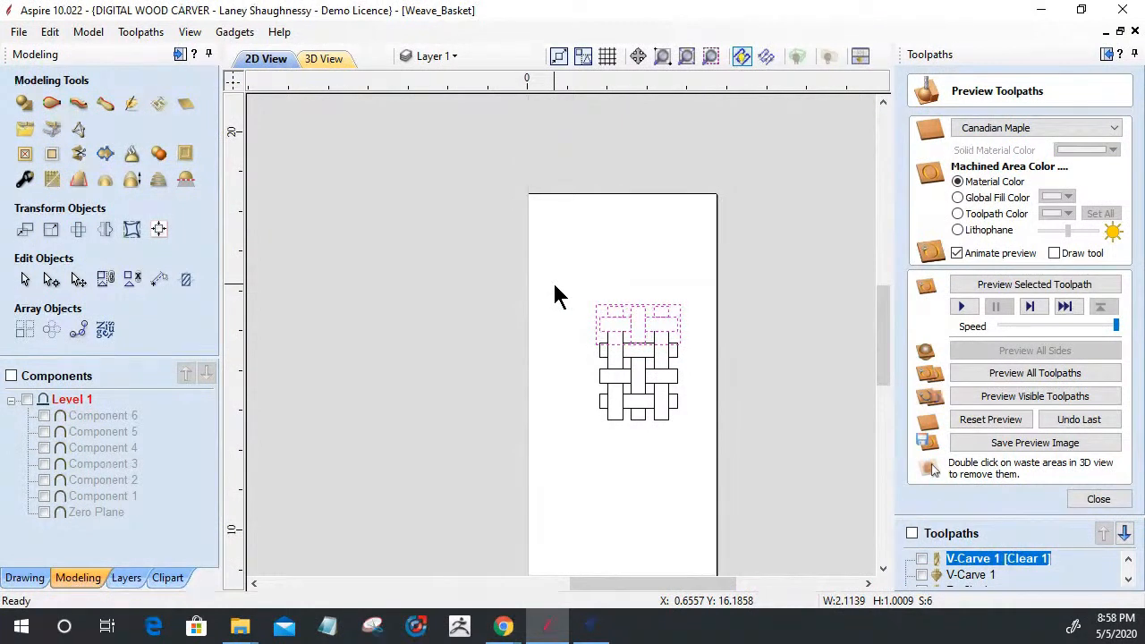
{"action": "left_click_drag", "start_coordinate": [544, 257], "coordinate": [721, 440]}
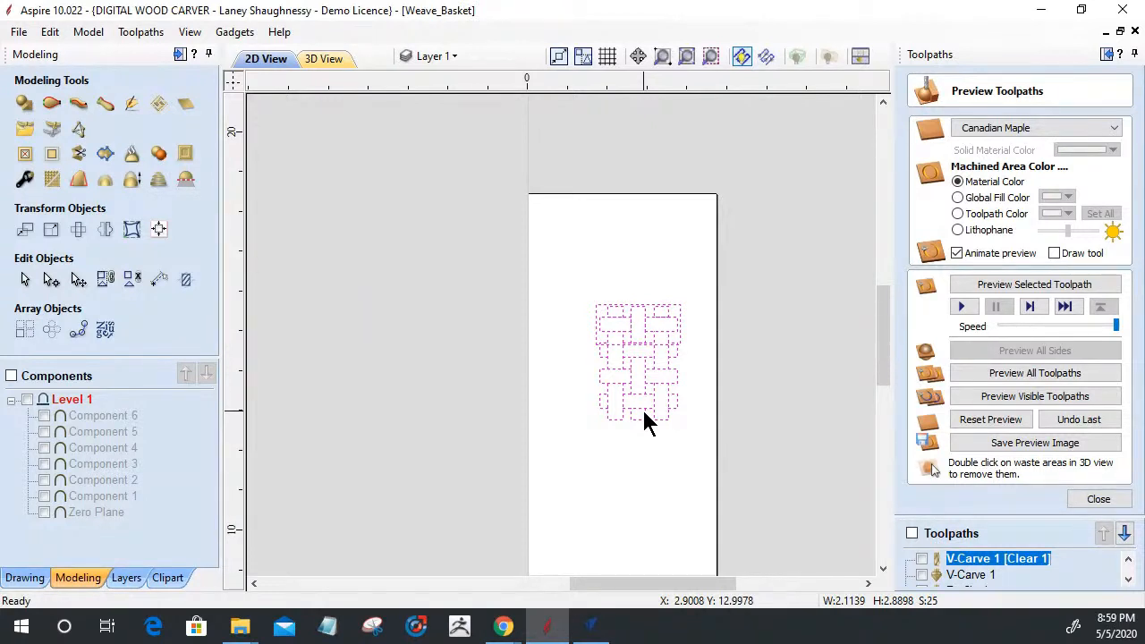
{"action": "key", "text": "Delete"}
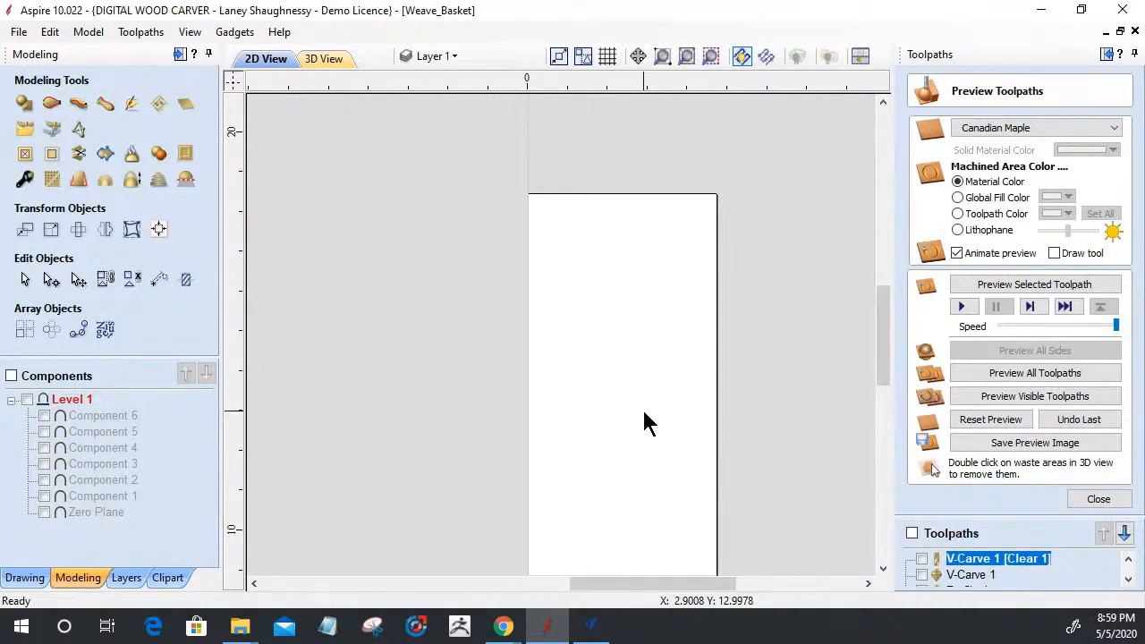
Step: Make Level 1 visible with Components 4, 5 and 6 to display the weave model on the rotary block
{"action": "scroll", "coordinate": [534, 263], "scroll_direction": "down", "scroll_amount": 3}
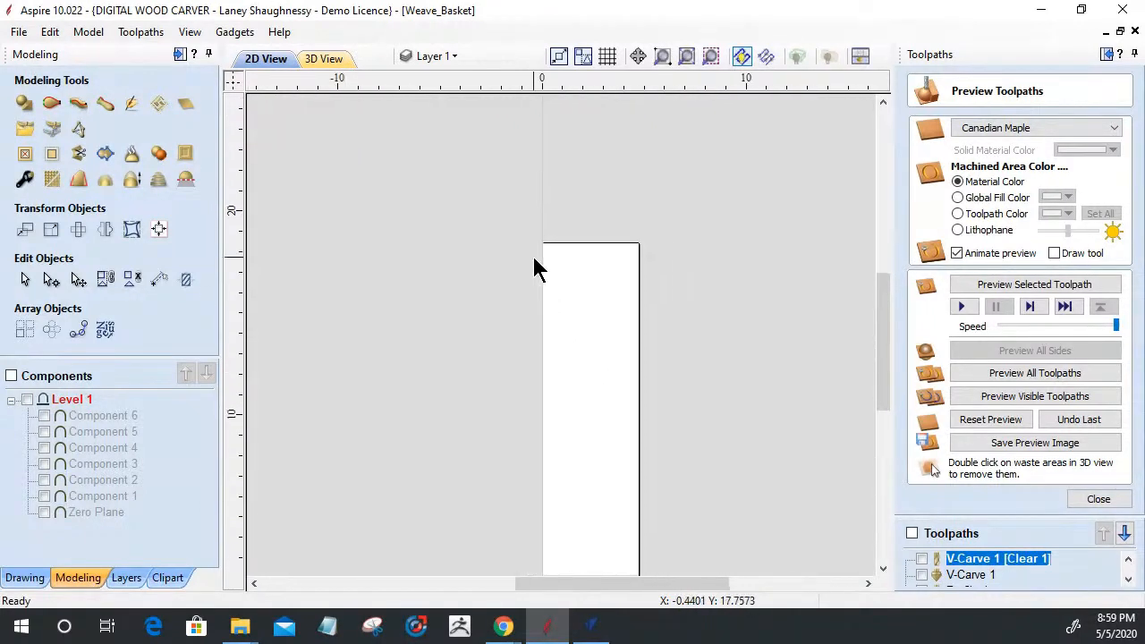
{"action": "scroll", "coordinate": [585, 363], "scroll_direction": "down", "scroll_amount": 5}
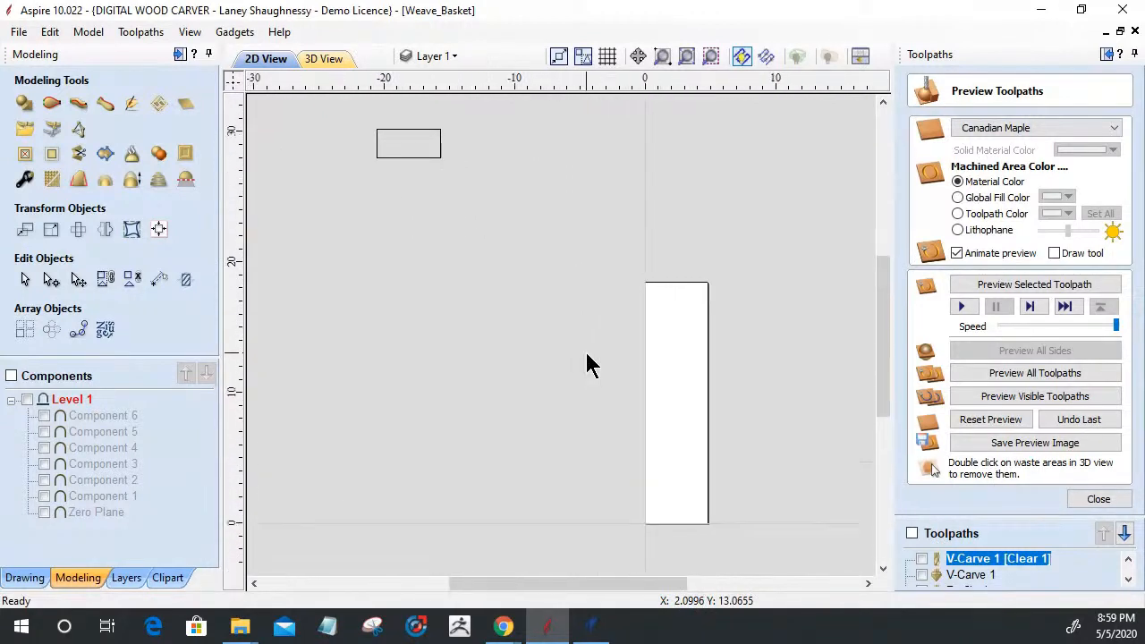
{"action": "scroll", "coordinate": [586, 363], "scroll_direction": "up", "scroll_amount": 3}
{"action": "scroll", "coordinate": [573, 349], "scroll_direction": "down", "scroll_amount": 3}
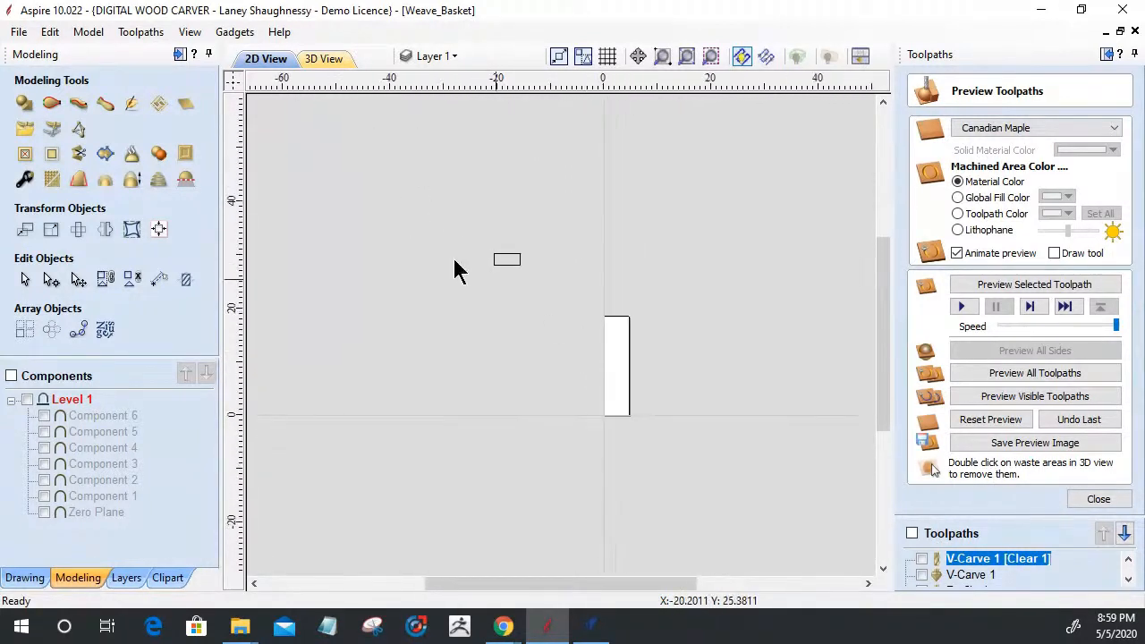
{"action": "left_click", "coordinate": [27, 400]}
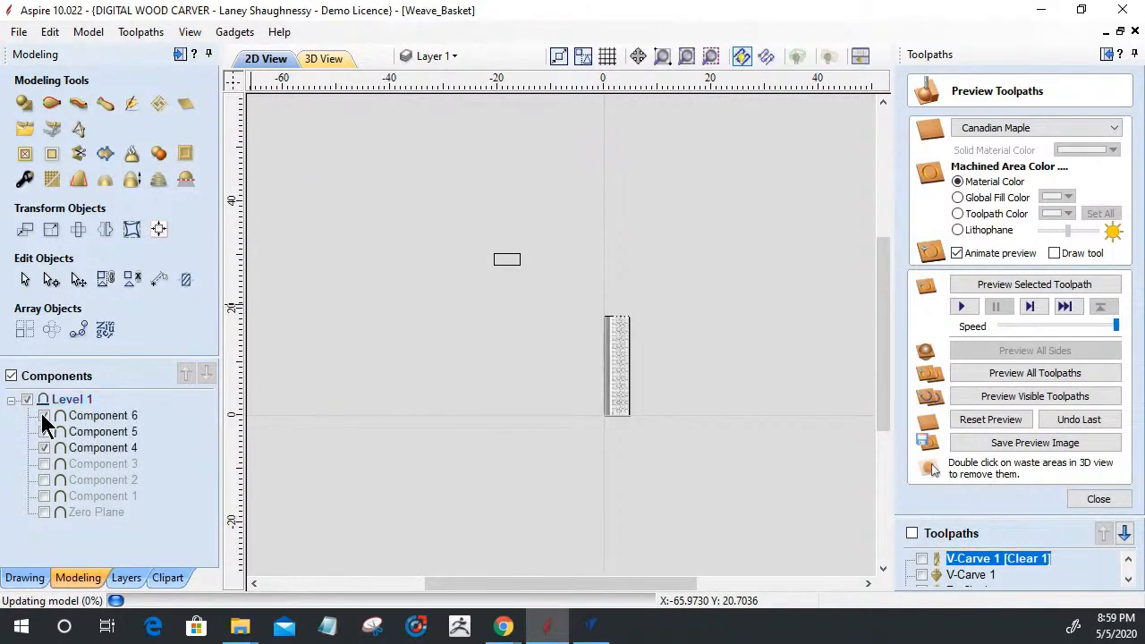
{"action": "scroll", "coordinate": [658, 287], "scroll_direction": "up", "scroll_amount": 5}
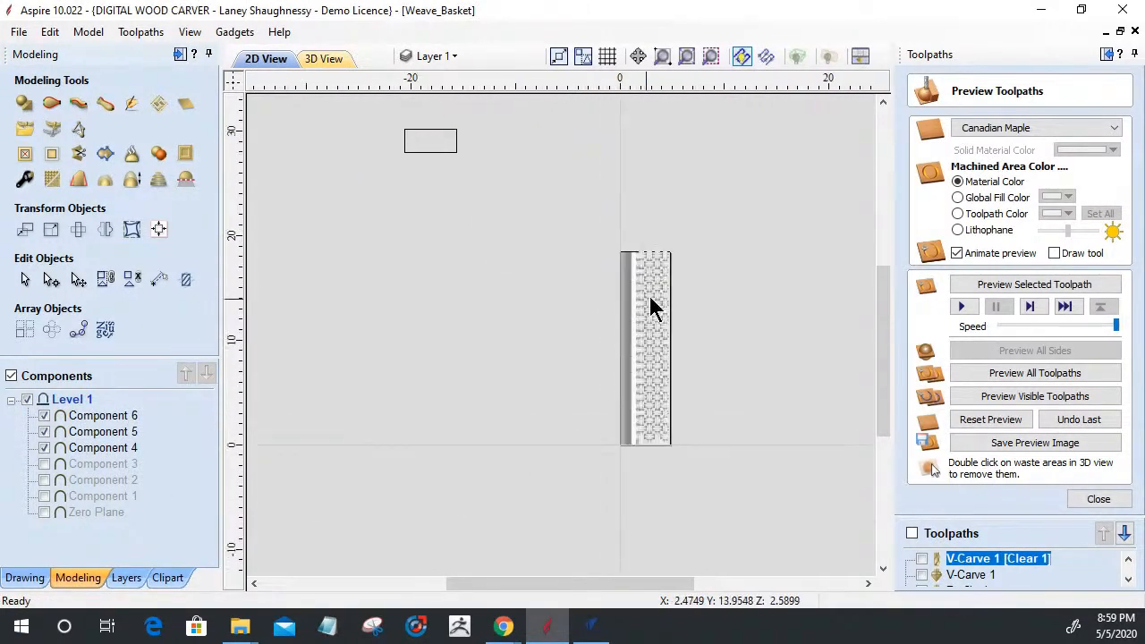
{"action": "scroll", "coordinate": [662, 264], "scroll_direction": "down", "scroll_amount": 2}
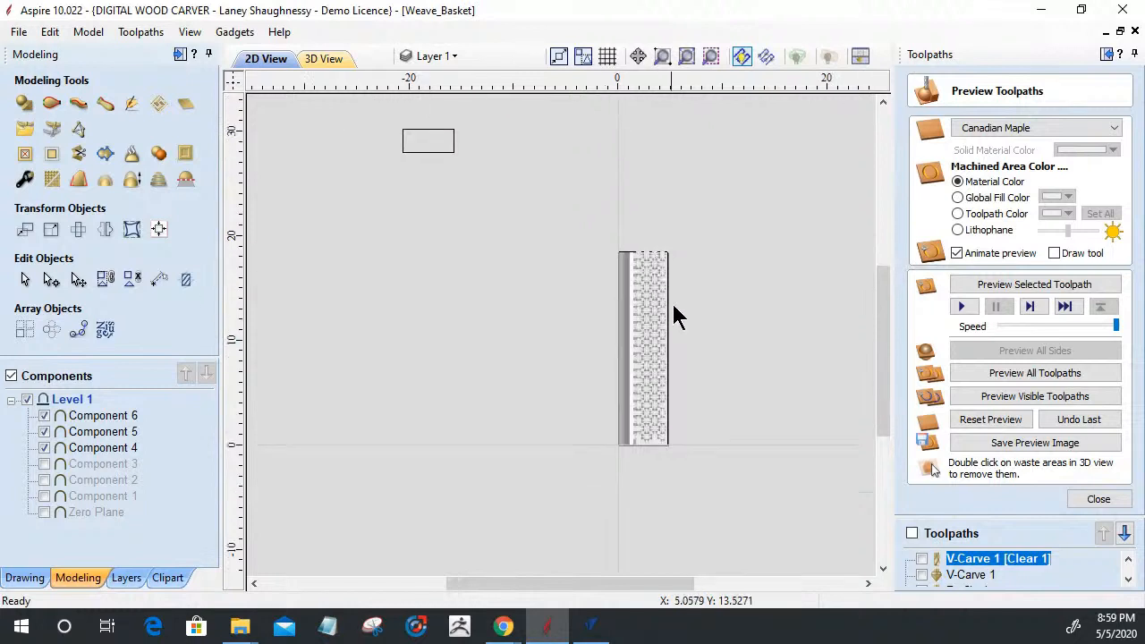
Step: Close the toolpath preview, open the material setup for the rotary block, and inspect the weave model in the 2D view
{"action": "left_click", "coordinate": [1102, 499]}
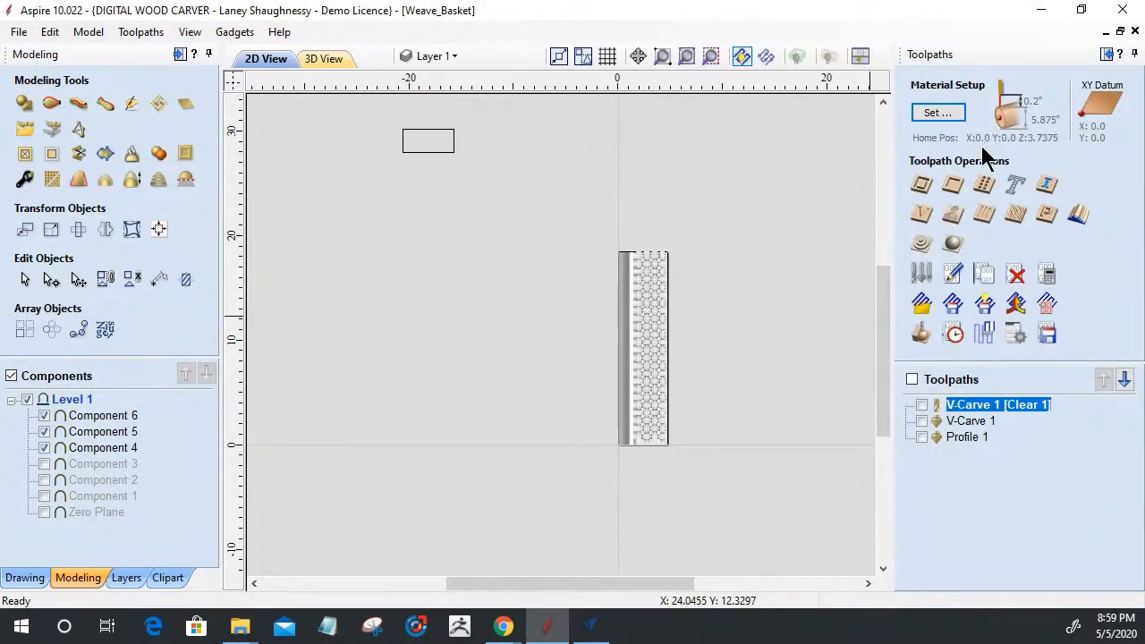
{"action": "left_click", "coordinate": [935, 115]}
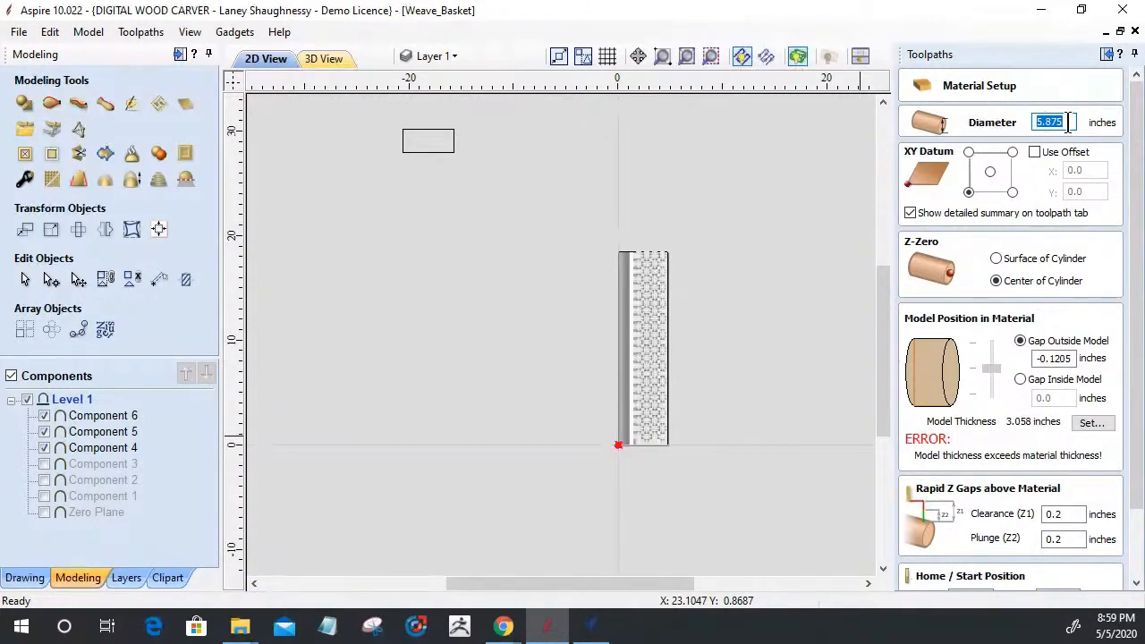
{"action": "left_click", "coordinate": [272, 65]}
{"action": "scroll", "coordinate": [656, 284], "scroll_direction": "up", "scroll_amount": 2}
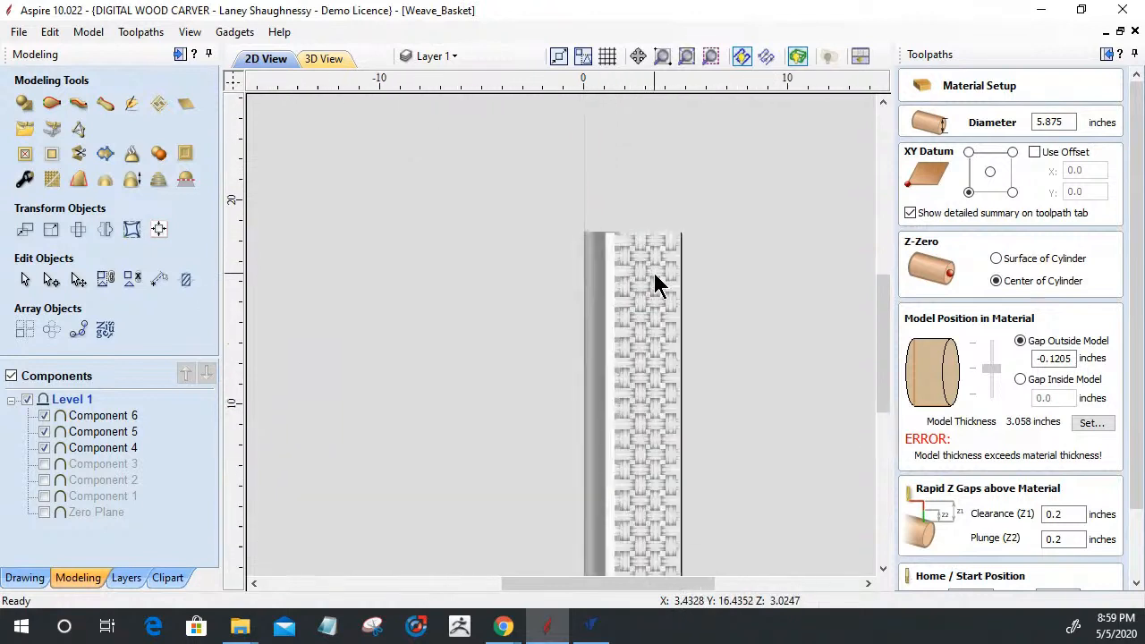
Step: Make Layer 2 visible and examine its profile curves and grid lines around the weave model up close
{"action": "left_click", "coordinate": [453, 61]}
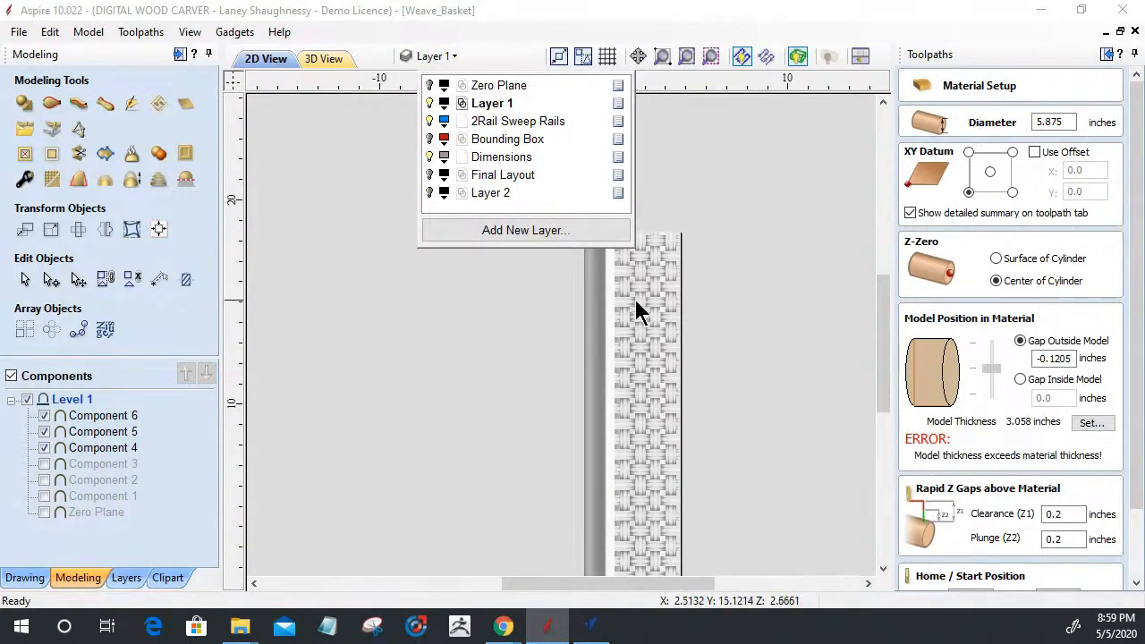
{"action": "left_click", "coordinate": [429, 194]}
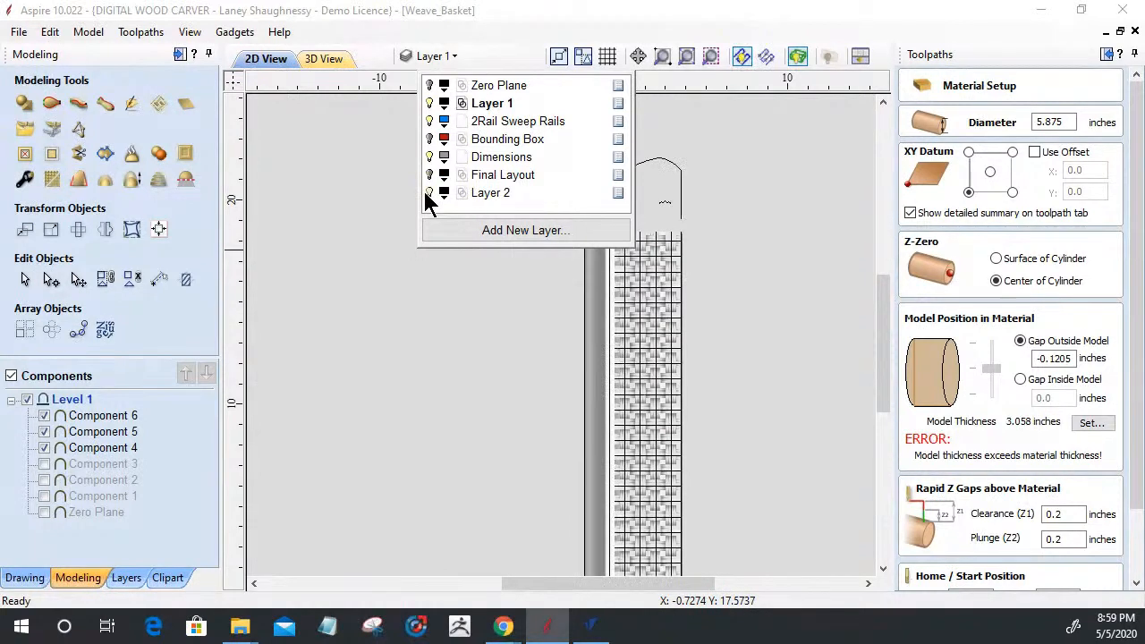
{"action": "scroll", "coordinate": [653, 188], "scroll_direction": "up", "scroll_amount": 2}
{"action": "left_click", "coordinate": [510, 270]}
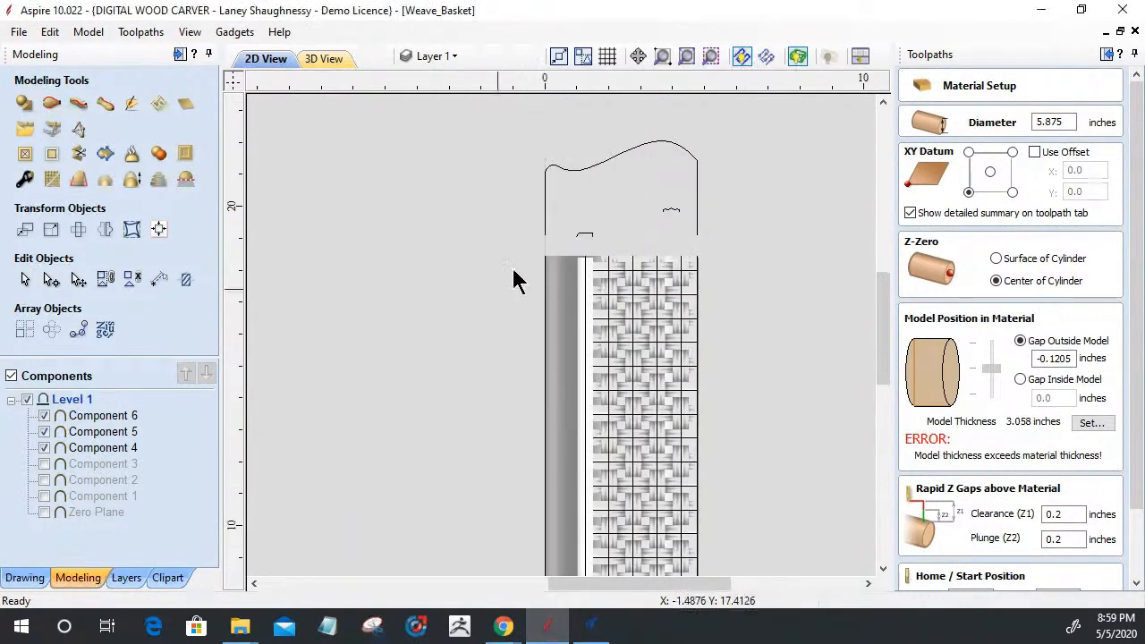
{"action": "scroll", "coordinate": [653, 198], "scroll_direction": "up", "scroll_amount": 2}
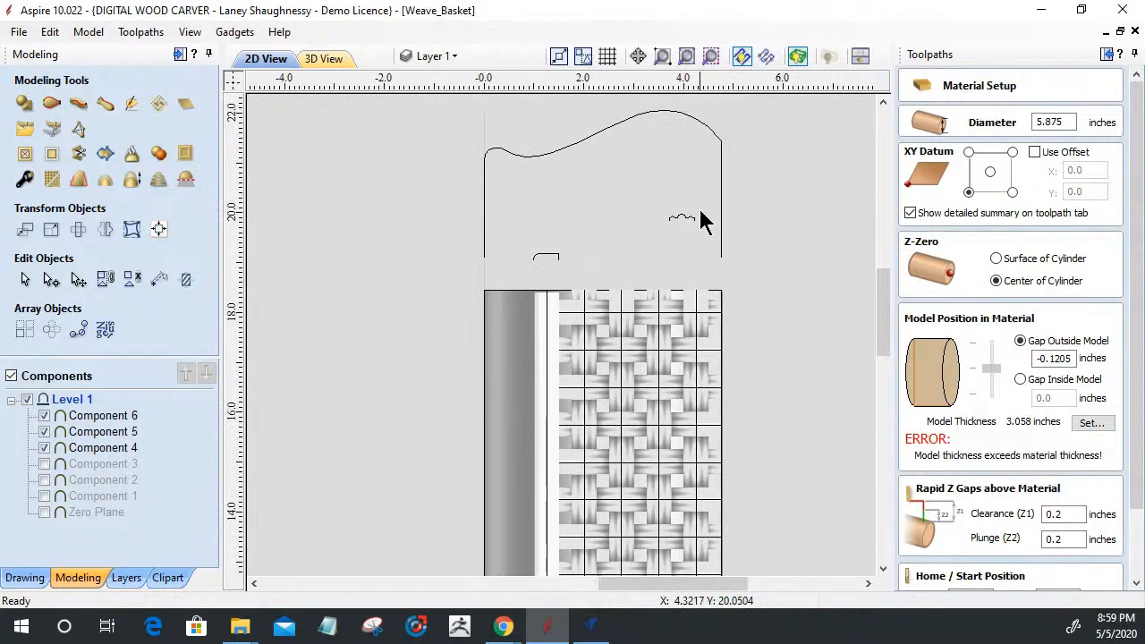
{"action": "scroll", "coordinate": [685, 223], "scroll_direction": "up", "scroll_amount": 2}
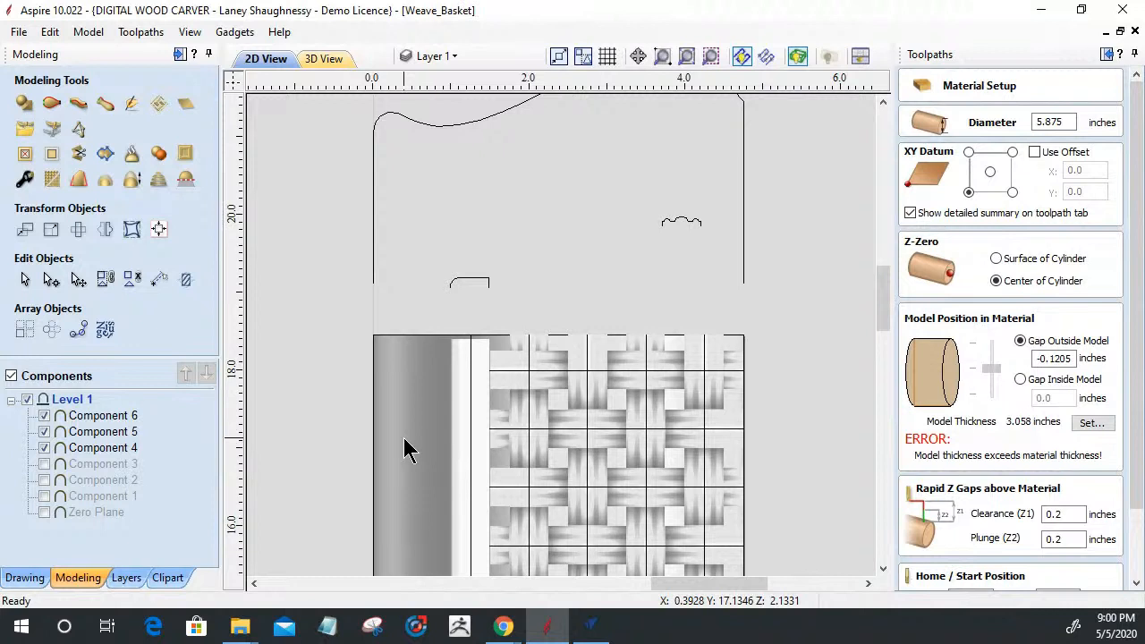
Step: Try to reduce Component 4's shape height by 0.25 to 2.6869 inches and close its properties
{"action": "left_click", "coordinate": [73, 448]}
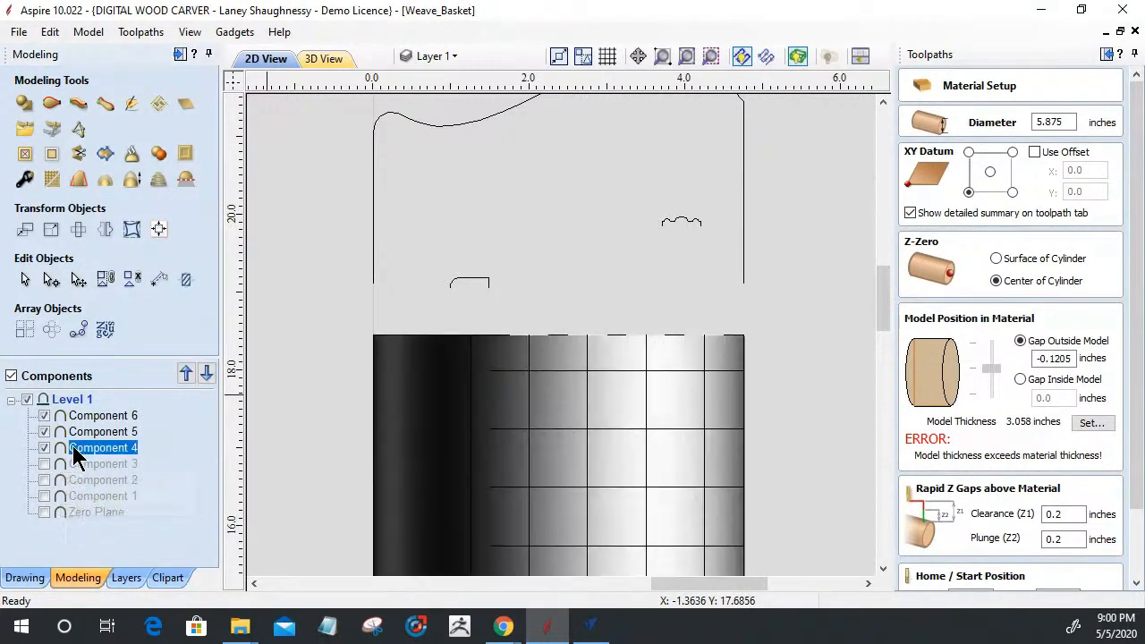
{"action": "left_click", "coordinate": [24, 181]}
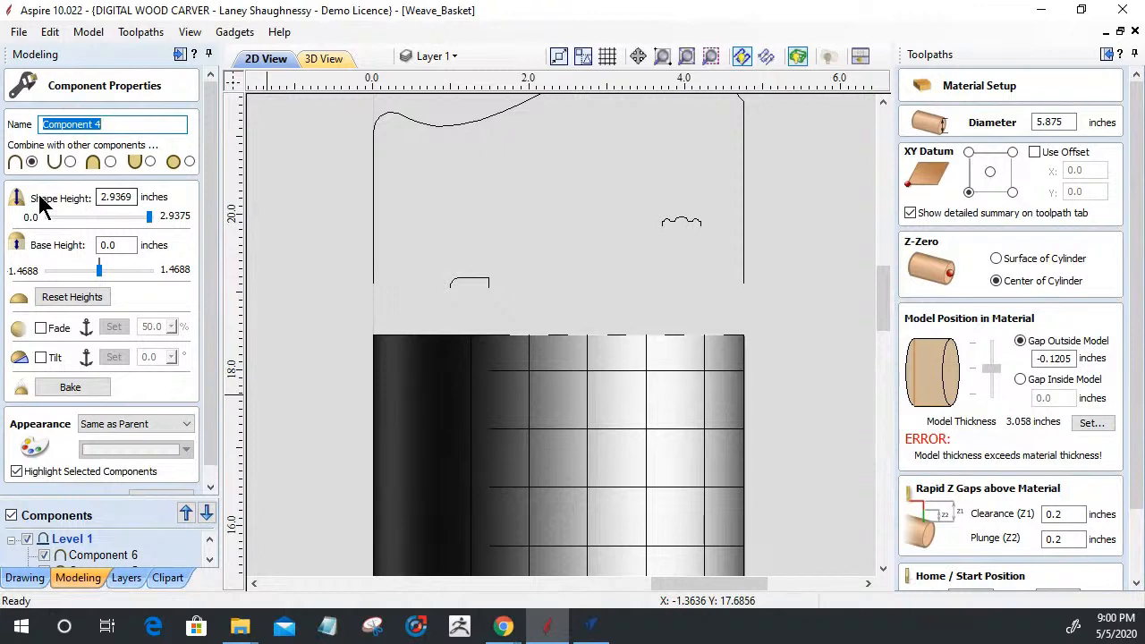
{"action": "left_click", "coordinate": [126, 196]}
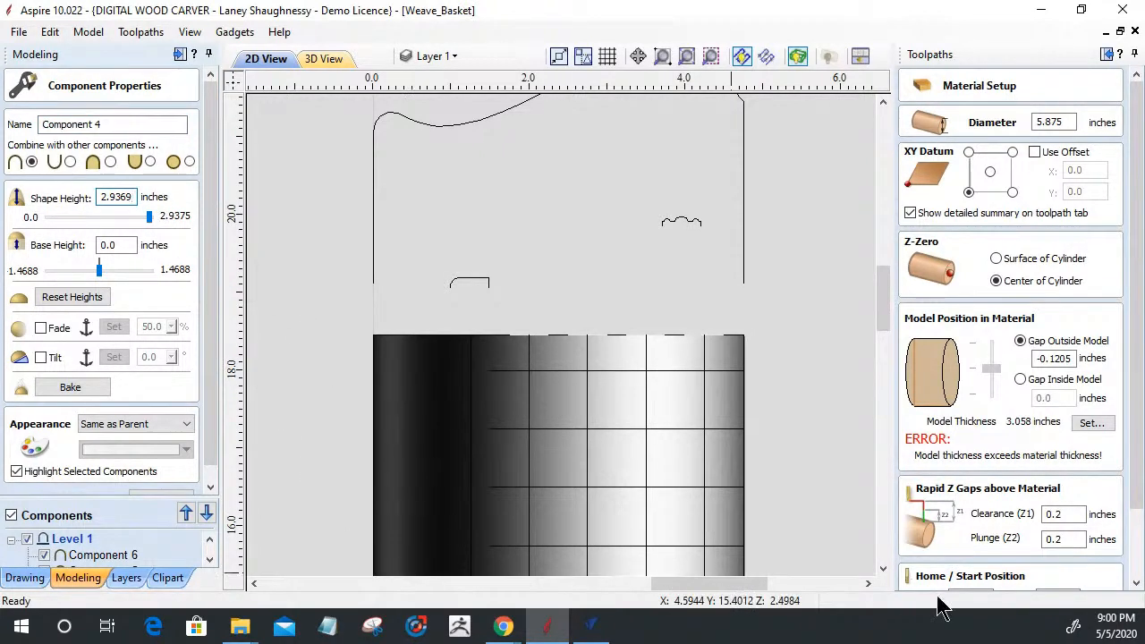
{"action": "type", "text": "-"}
{"action": "key", "text": "Return"}
{"action": "key", "text": "BackSpace"}
{"action": "key", "text": "BackSpace"}
{"action": "key", "text": "BackSpace"}
{"action": "key", "text": "BackSpace"}
{"action": "key", "text": "Return"}
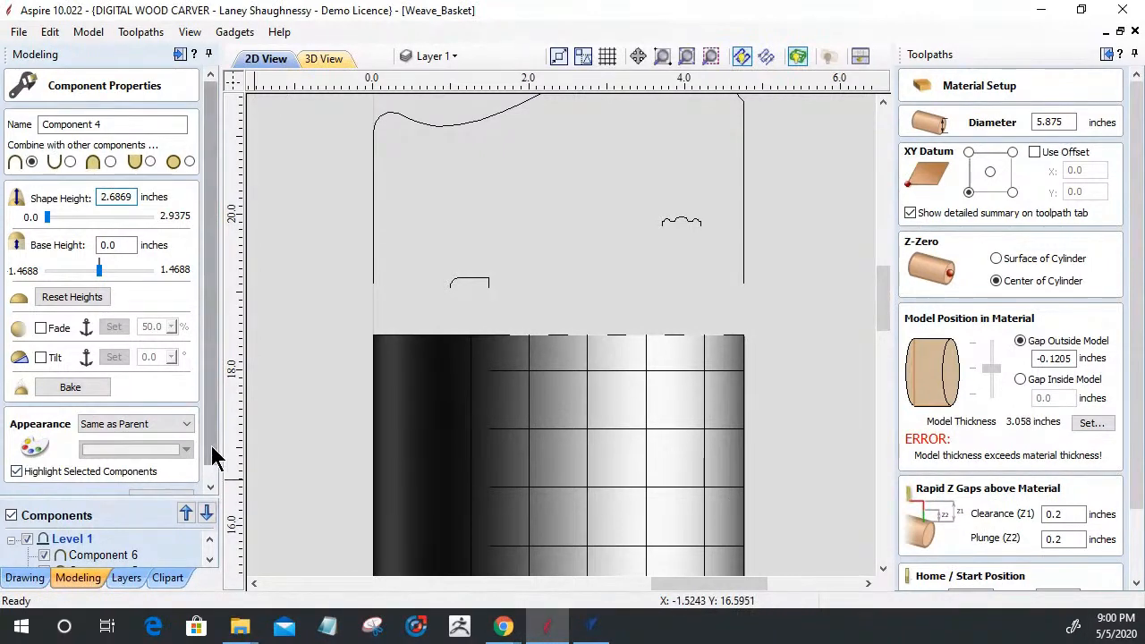
{"action": "scroll", "coordinate": [211, 446], "scroll_direction": "down", "scroll_amount": 1}
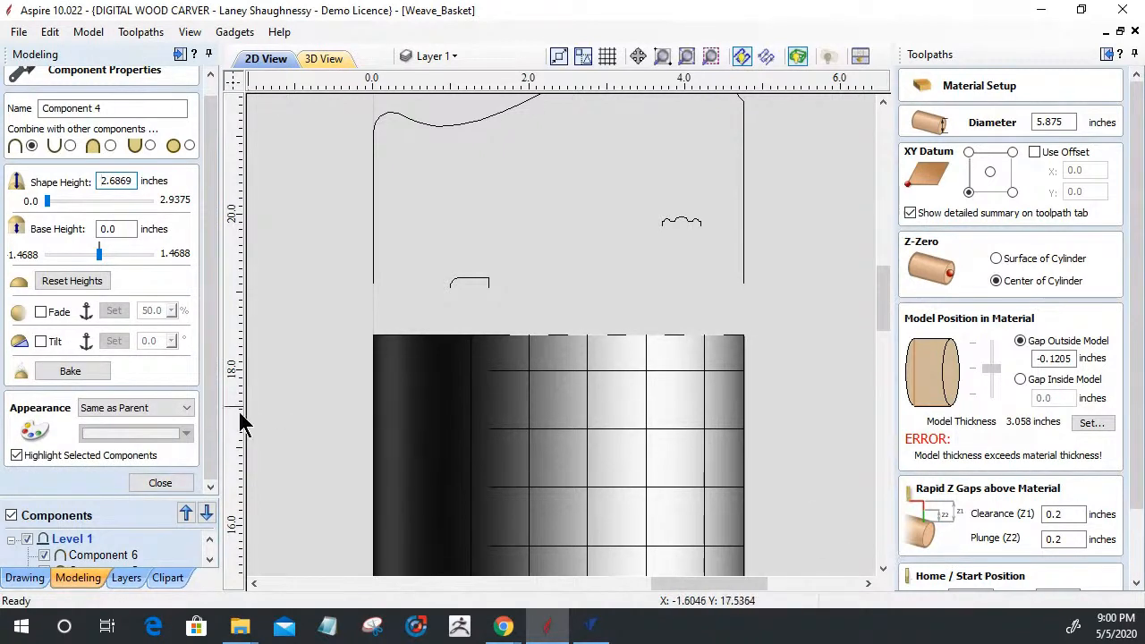
{"action": "left_click", "coordinate": [160, 483]}
Step: Cancel the material setup and reopen it to compare the model thickness with the block diameter
{"action": "scroll", "coordinate": [459, 422], "scroll_direction": "down", "scroll_amount": 1}
{"action": "scroll", "coordinate": [459, 411], "scroll_direction": "down", "scroll_amount": 3}
{"action": "scroll", "coordinate": [576, 494], "scroll_direction": "up", "scroll_amount": 2}
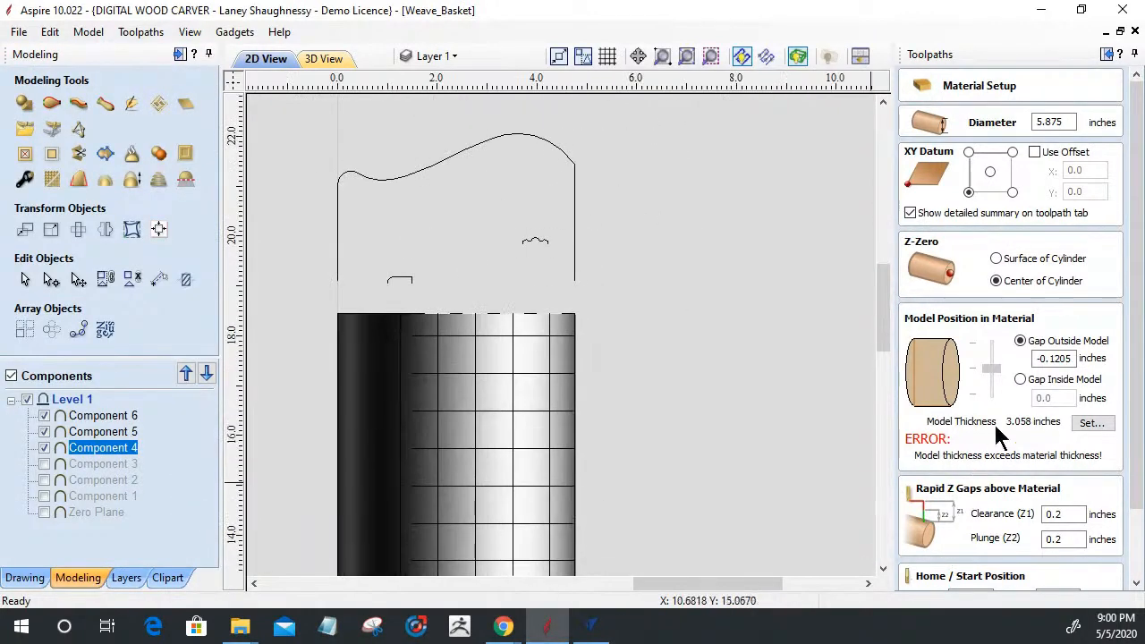
{"action": "left_click_drag", "start_coordinate": [1133, 394], "coordinate": [1125, 323]}
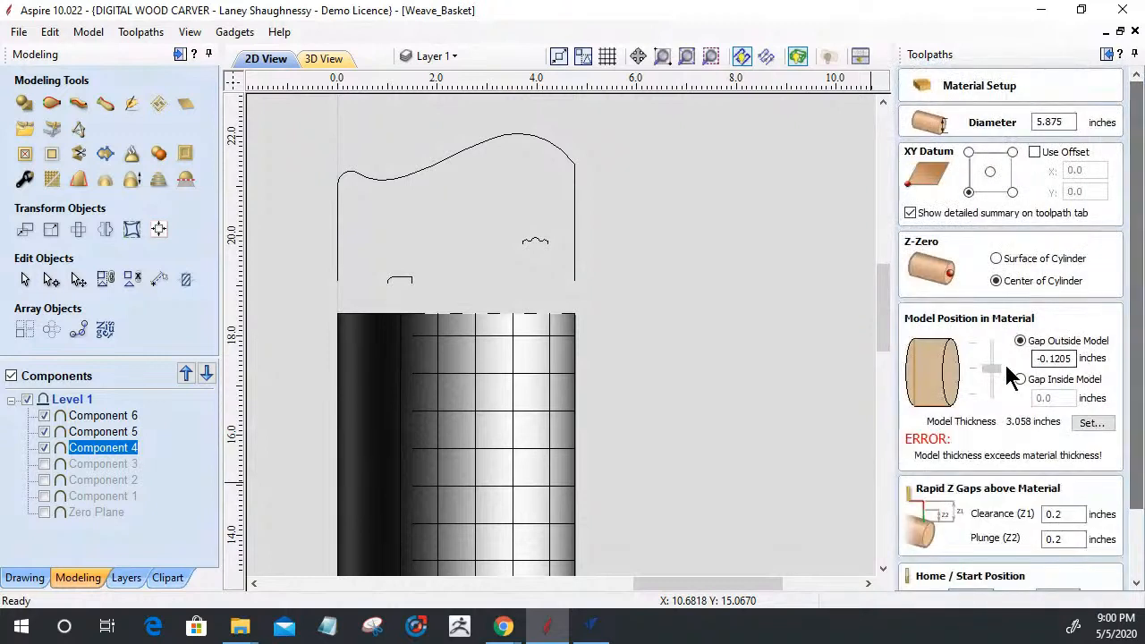
{"action": "left_click", "coordinate": [1063, 121]}
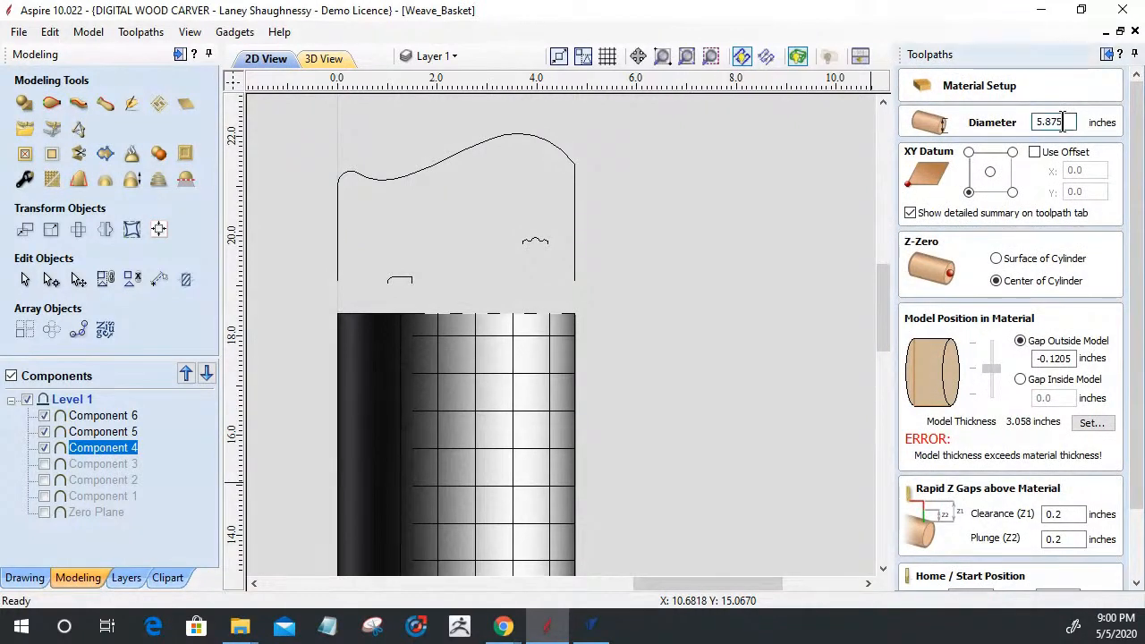
{"action": "left_click_drag", "start_coordinate": [1133, 319], "coordinate": [1133, 393]}
{"action": "left_click", "coordinate": [1061, 579]}
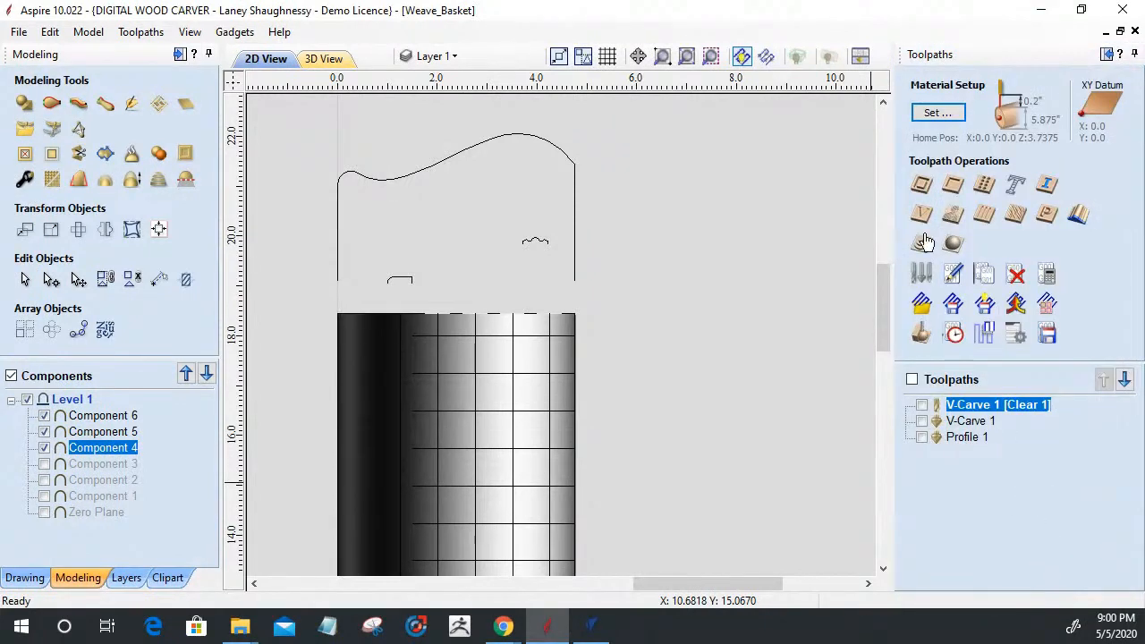
{"action": "left_click", "coordinate": [935, 116]}
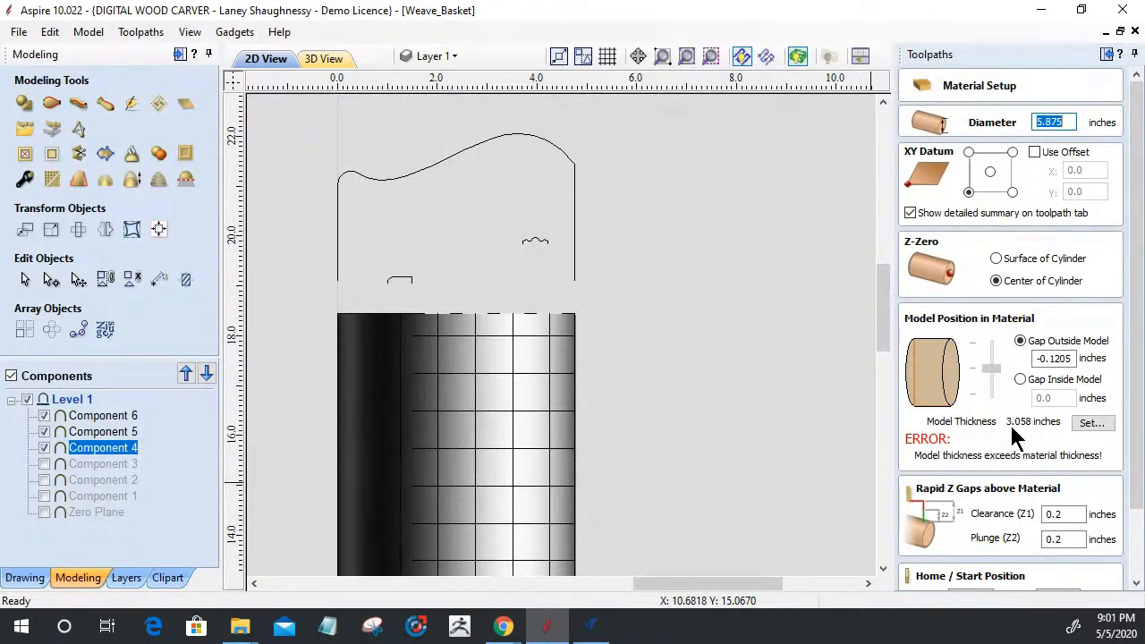
Step: Set Component 4's shape height to half of the 5.875 diameter, 2.9375 inches
{"action": "double_click", "coordinate": [88, 450]}
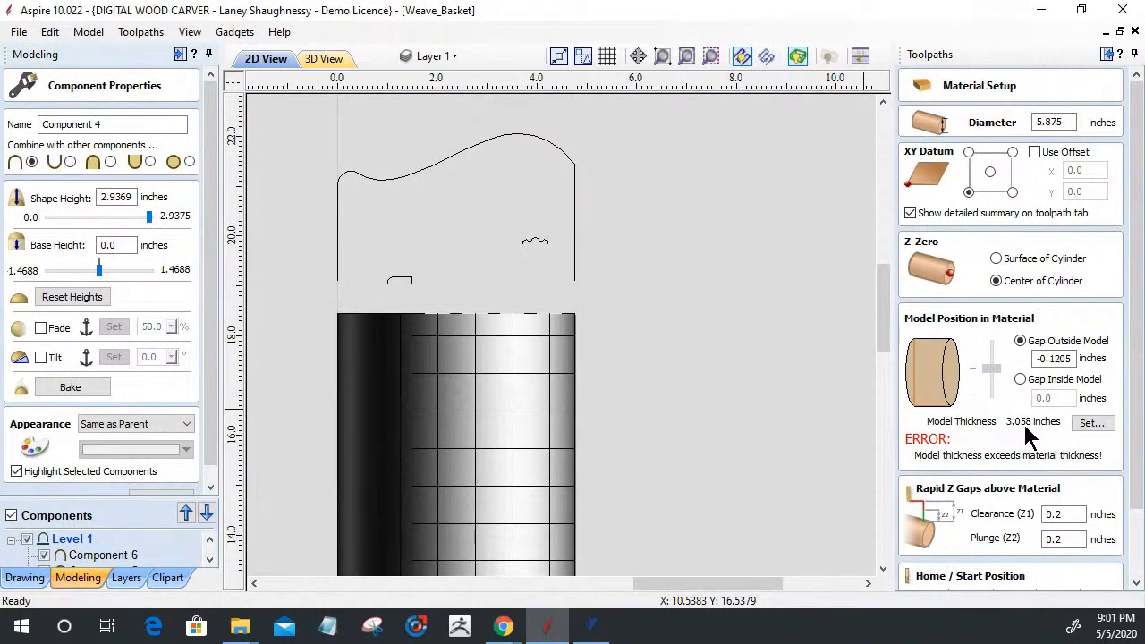
{"action": "double_click", "coordinate": [116, 197]}
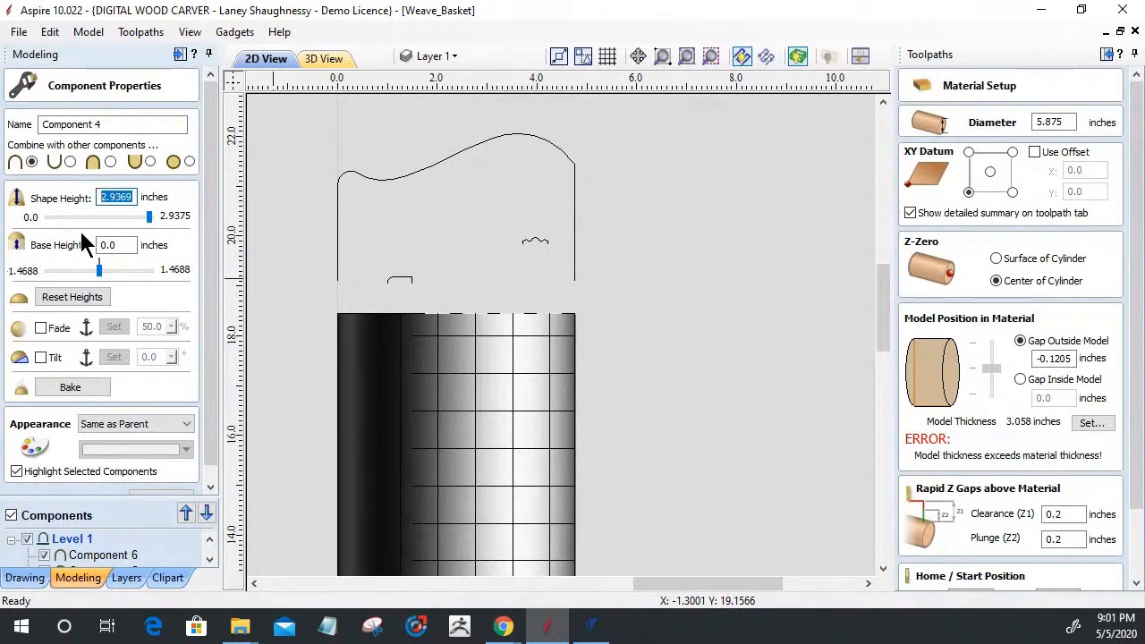
{"action": "type", "text": "5.875/"}
{"action": "key", "text": "Return"}
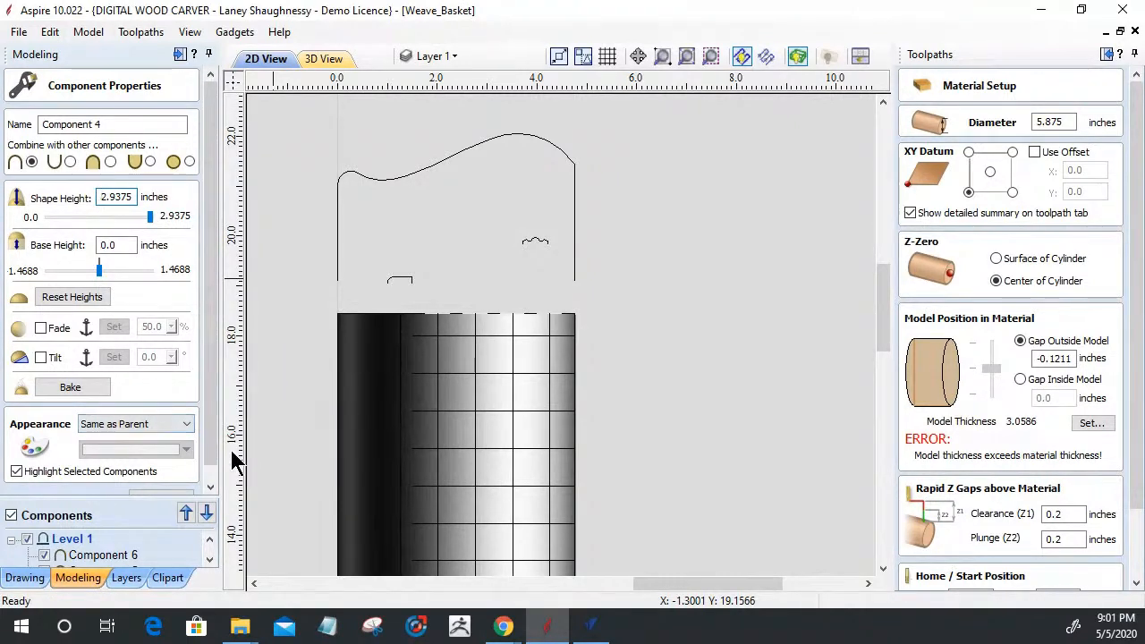
Step: Calculate 3.0586 minus 2.9375 as Component 4's shape height and copy the resulting 0.1211 value
{"action": "type", "text": "3"}
{"action": "type", "text": ".05"}
{"action": "type", "text": "86"}
{"action": "type", "text": "-"}
{"action": "key", "text": "Return"}
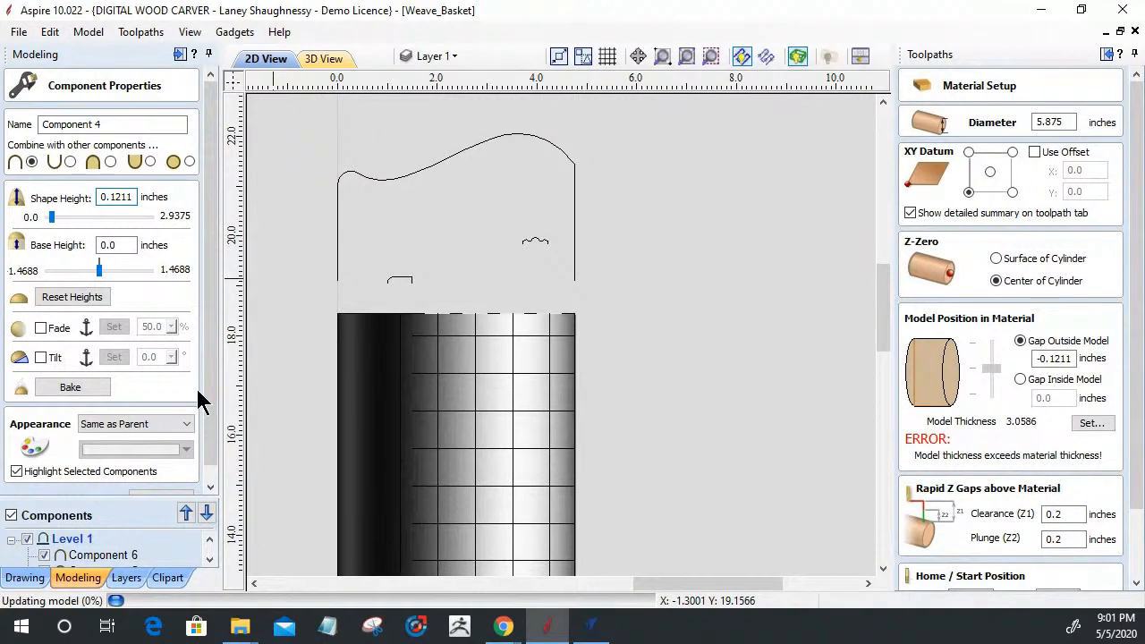
{"action": "left_click_drag", "start_coordinate": [127, 198], "coordinate": [98, 202]}
{"action": "key", "text": "ctrl+c"}
{"action": "right_click", "coordinate": [118, 202]}
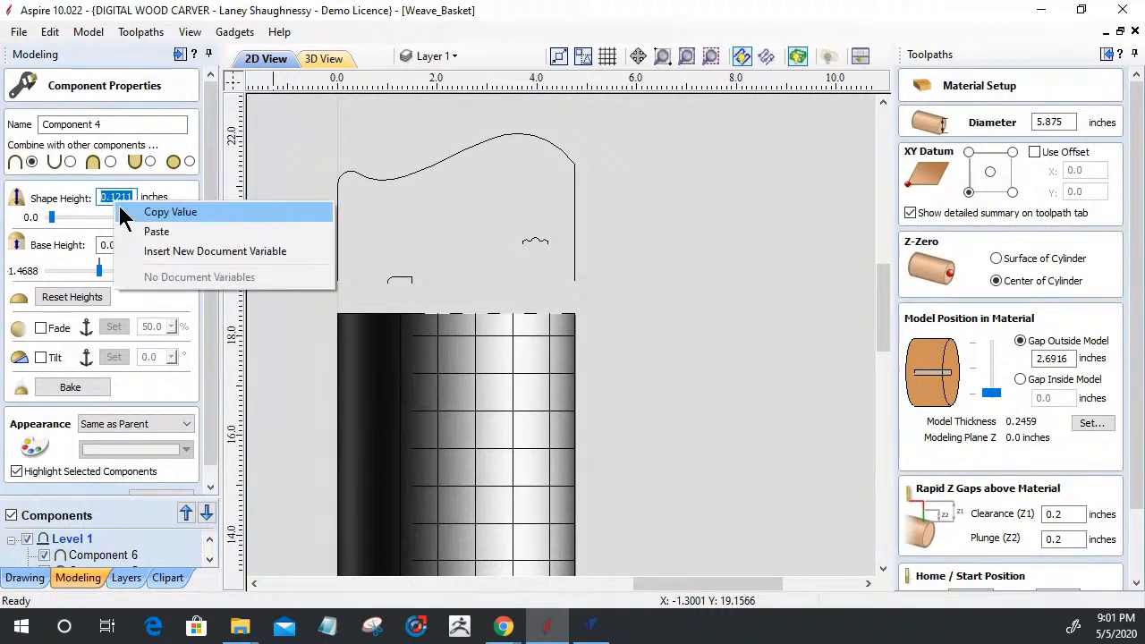
{"action": "left_click", "coordinate": [135, 213]}
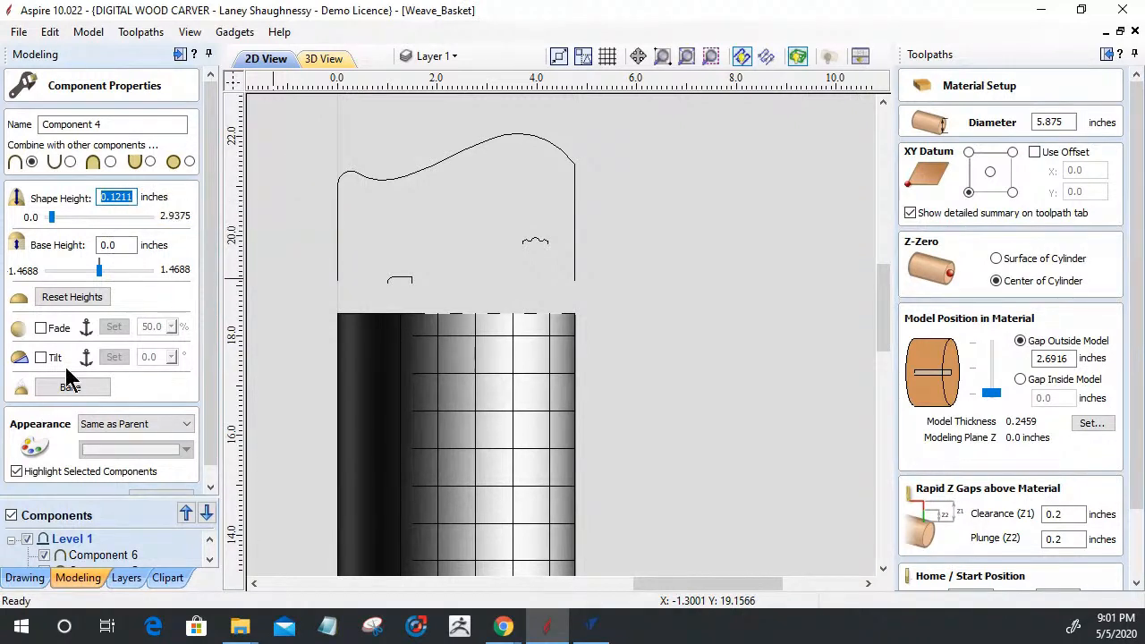
Step: Reset Component 4's heights, subtract the copied 0.1211 to set a 2.8158-inch shape height, and close its properties
{"action": "left_click", "coordinate": [44, 296]}
{"action": "left_click", "coordinate": [130, 199]}
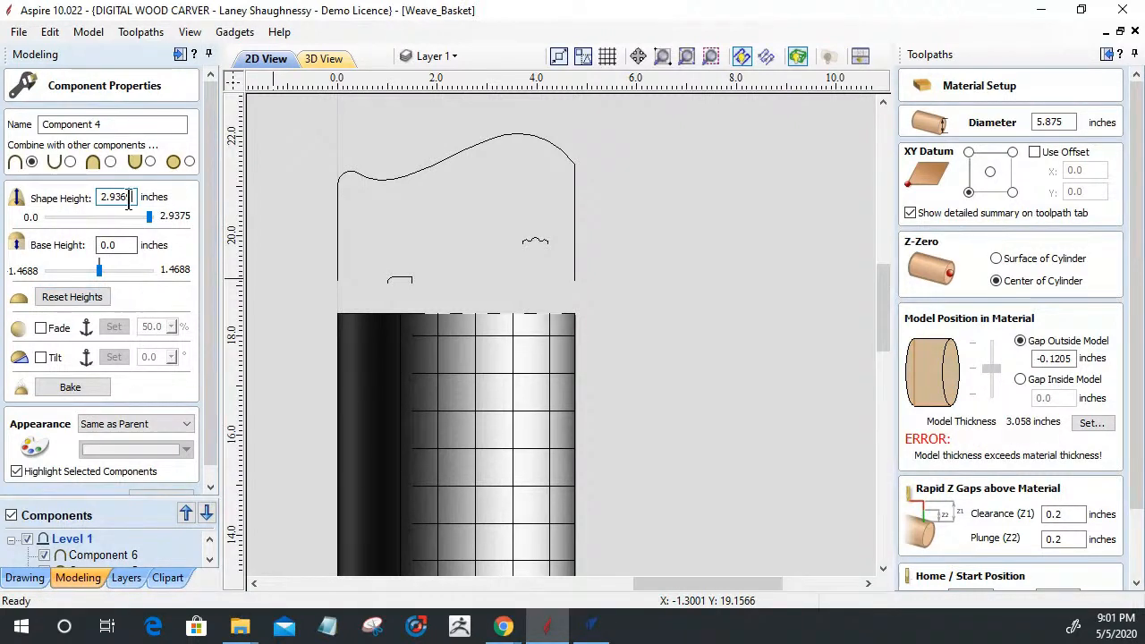
{"action": "type", "text": "-"}
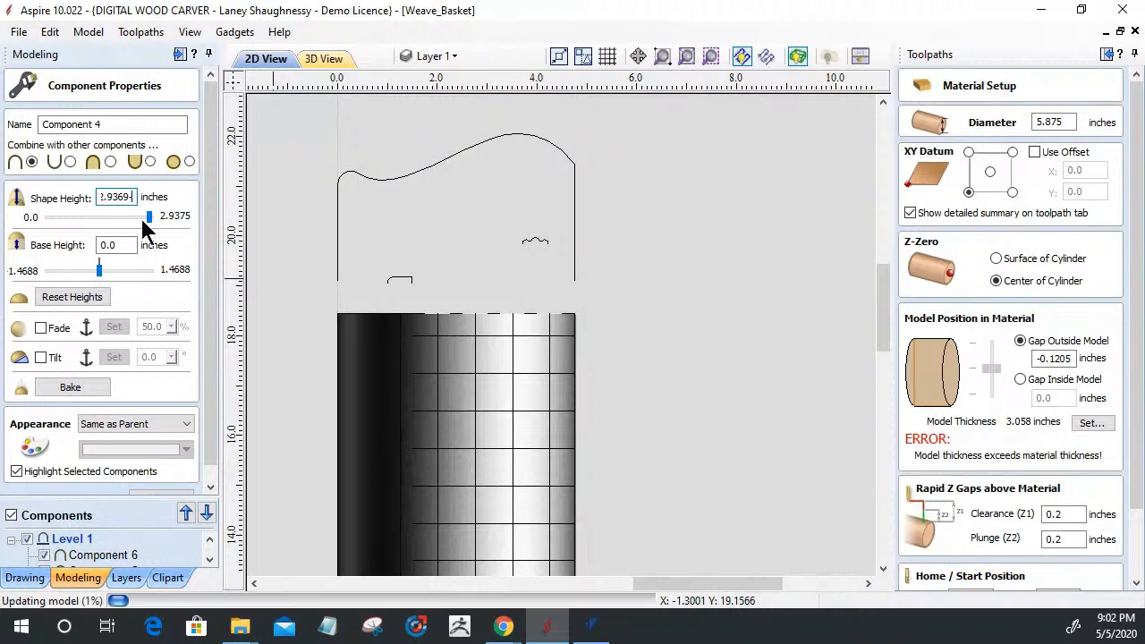
{"action": "right_click", "coordinate": [131, 192]}
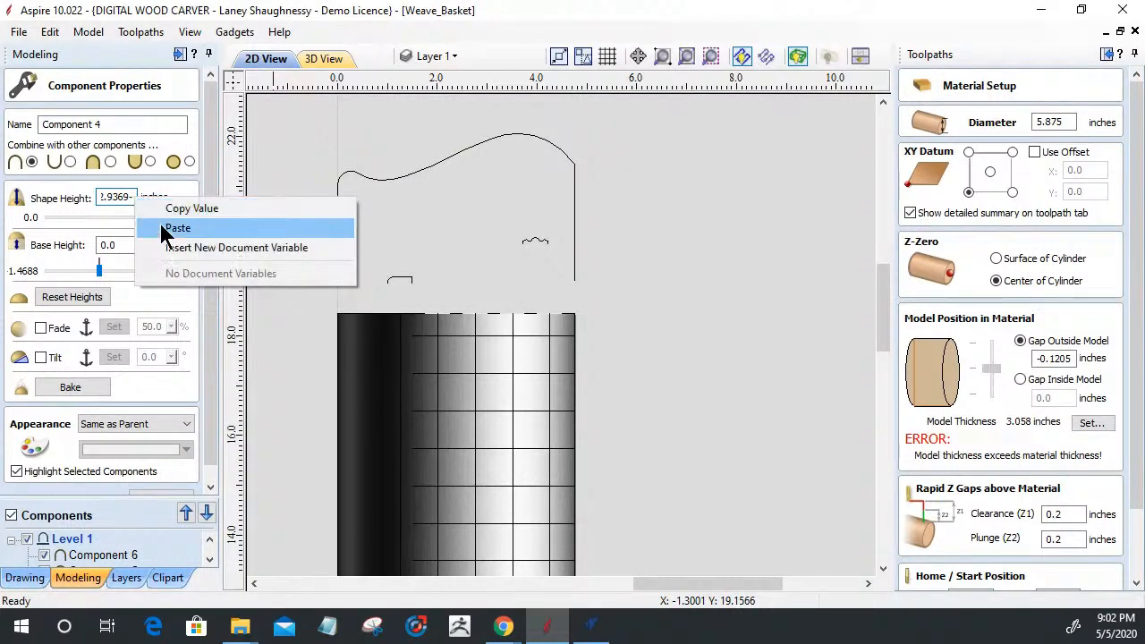
{"action": "left_click", "coordinate": [170, 229]}
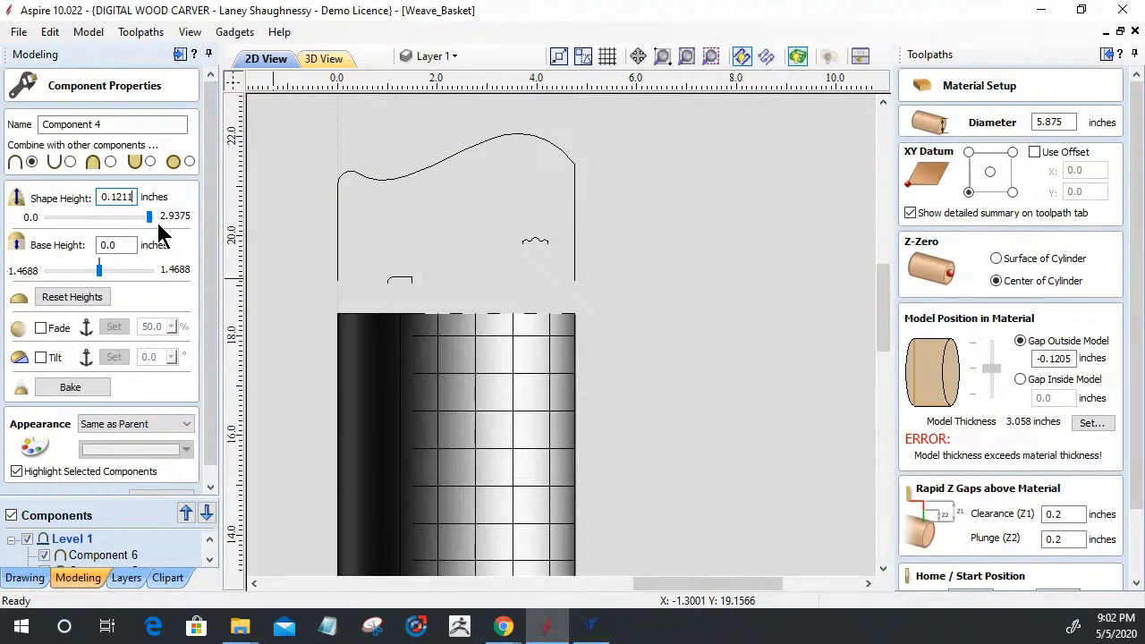
{"action": "key", "text": "Return"}
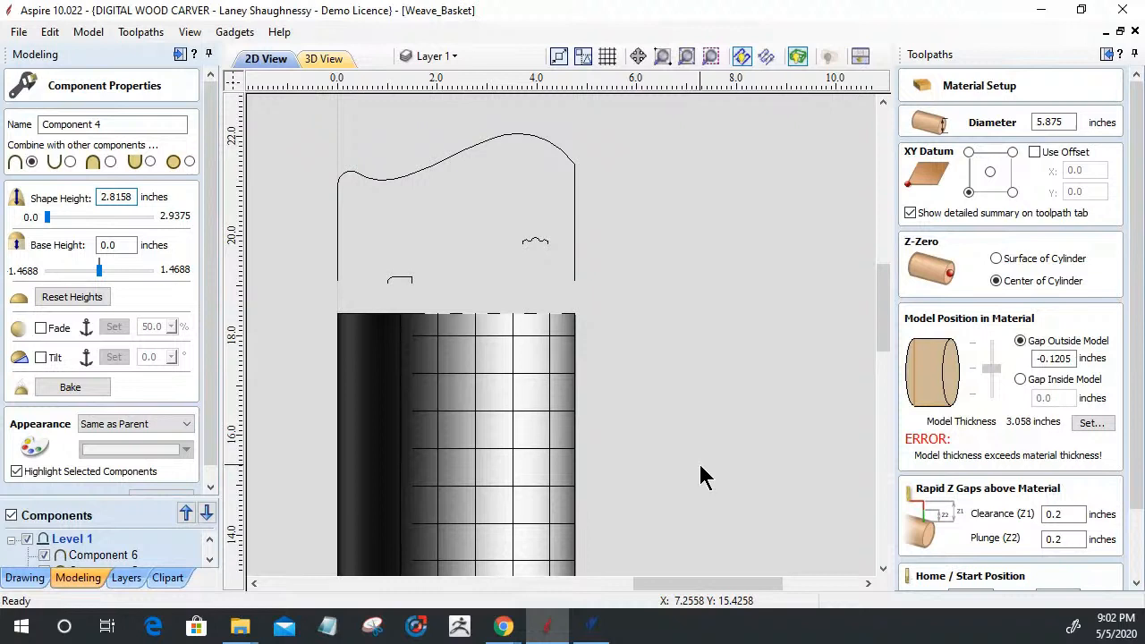
{"action": "scroll", "coordinate": [179, 474], "scroll_direction": "down", "scroll_amount": 1}
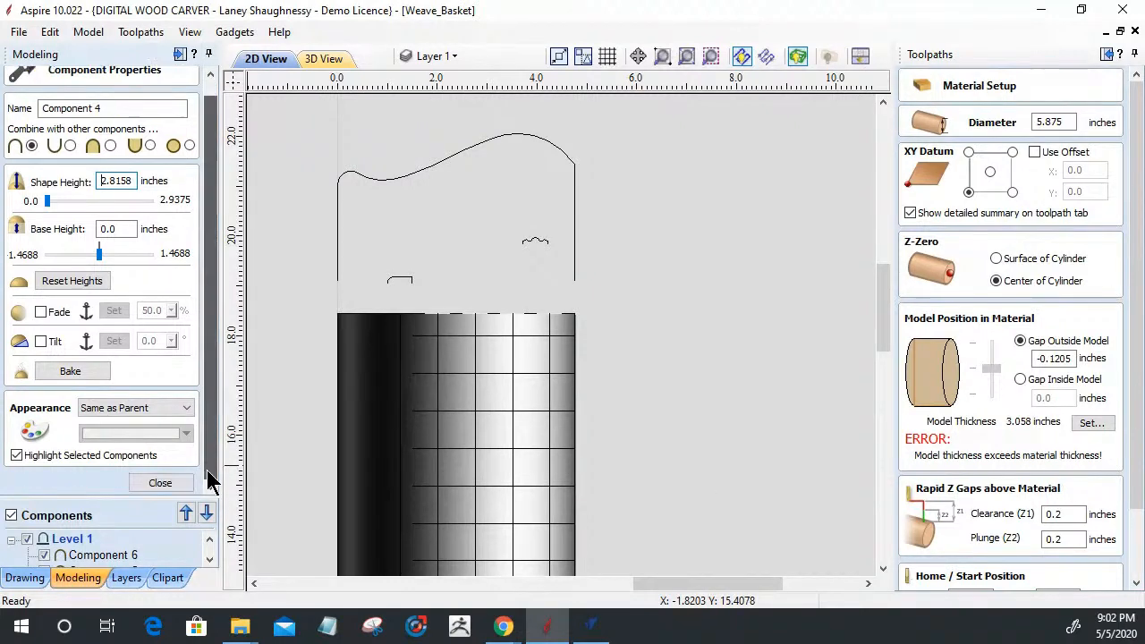
{"action": "left_click", "coordinate": [159, 484]}
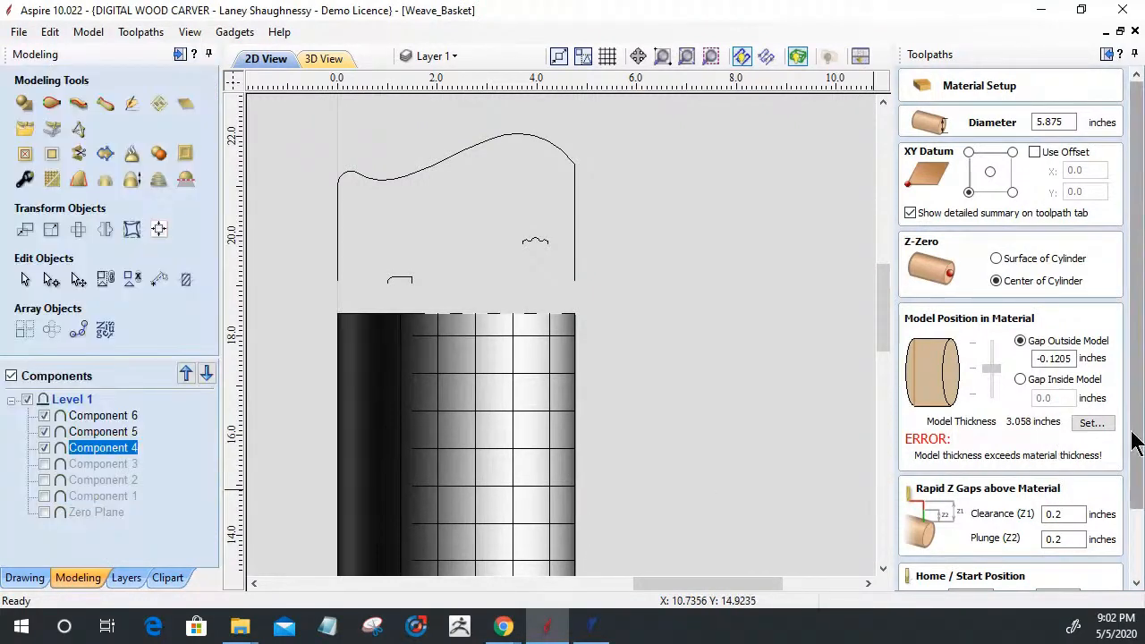
Step: Cancel and reopen the material setup, and try to set the gap outside the model to 0 inches
{"action": "left_click", "coordinate": [1132, 480]}
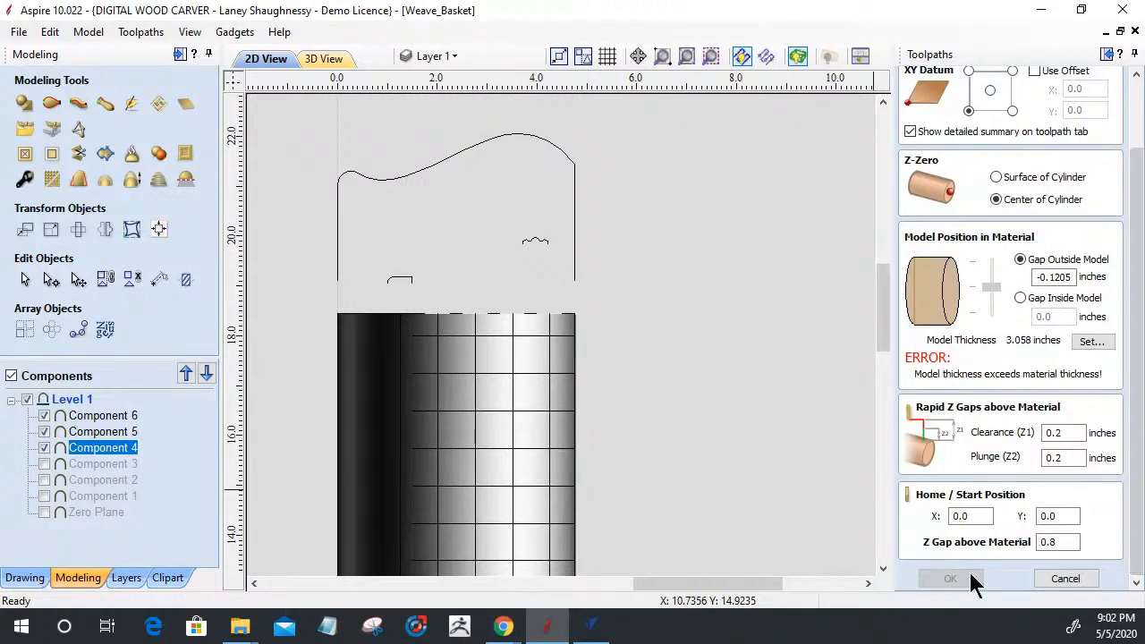
{"action": "left_click", "coordinate": [1065, 579]}
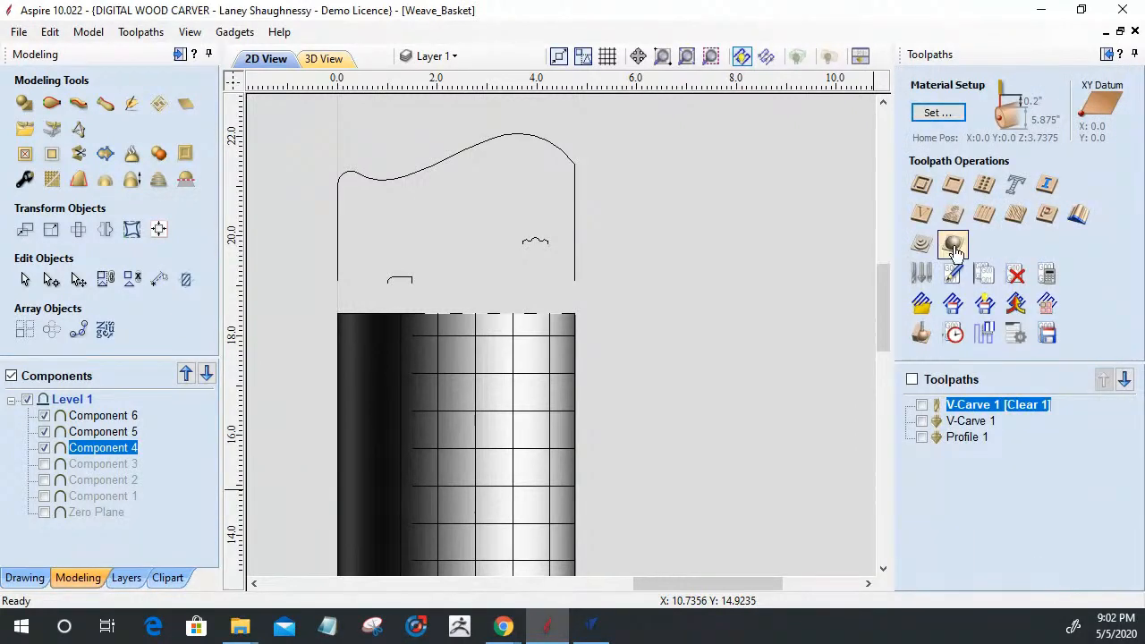
{"action": "left_click", "coordinate": [940, 112]}
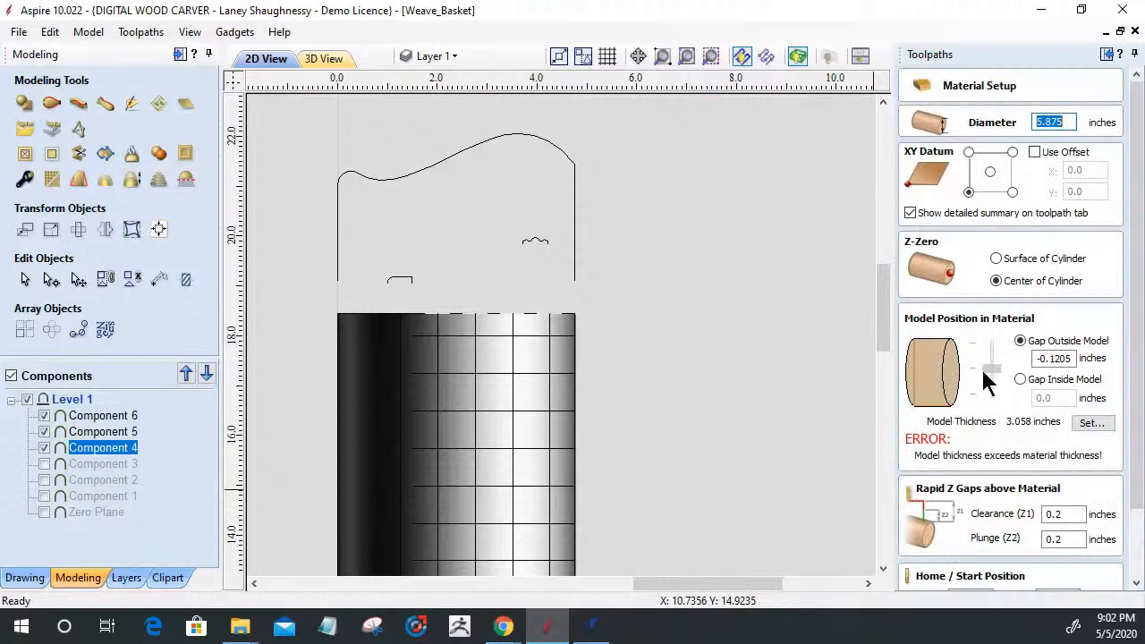
{"action": "left_click", "coordinate": [1023, 339]}
{"action": "left_click_drag", "start_coordinate": [1074, 359], "coordinate": [969, 355]}
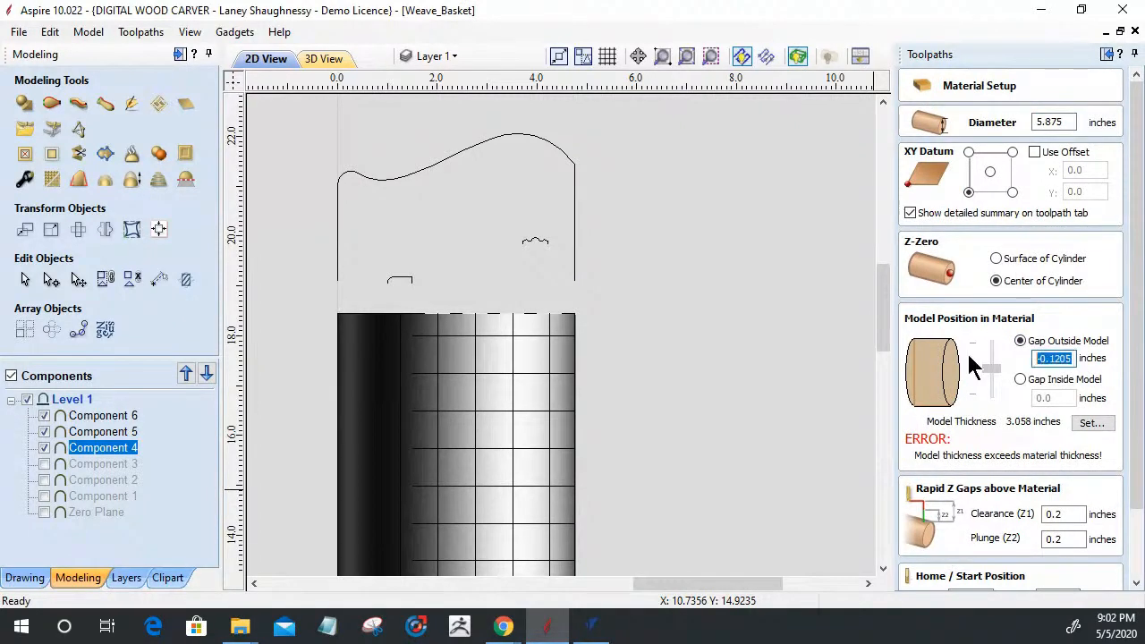
{"action": "type", "text": "0"}
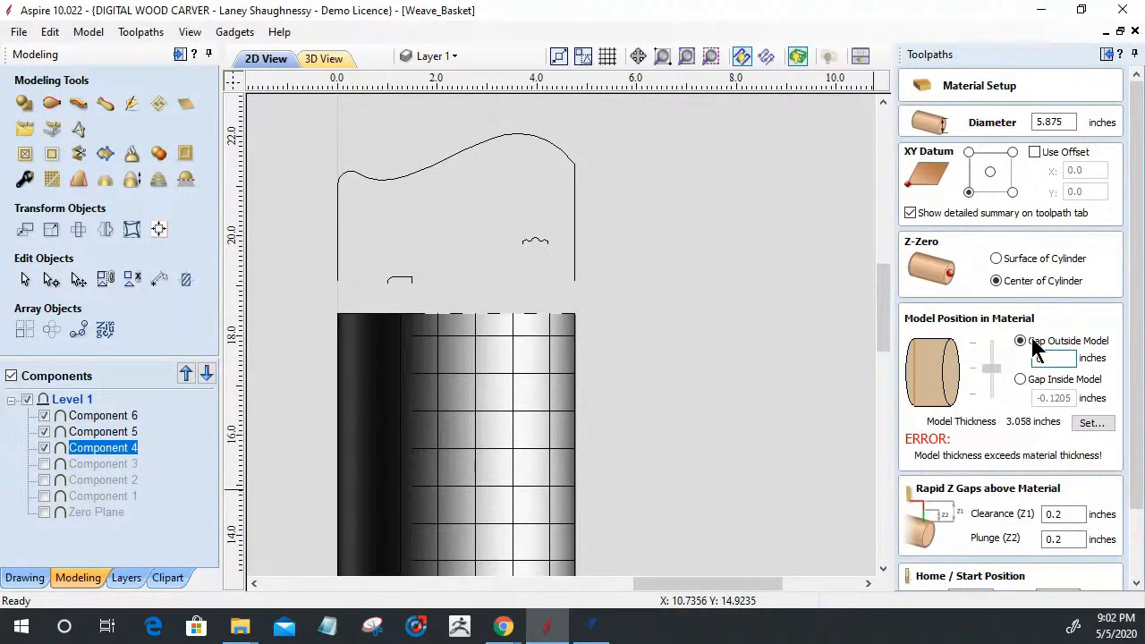
{"action": "left_click", "coordinate": [910, 213]}
{"action": "scroll", "coordinate": [723, 310], "scroll_direction": "down", "scroll_amount": 2}
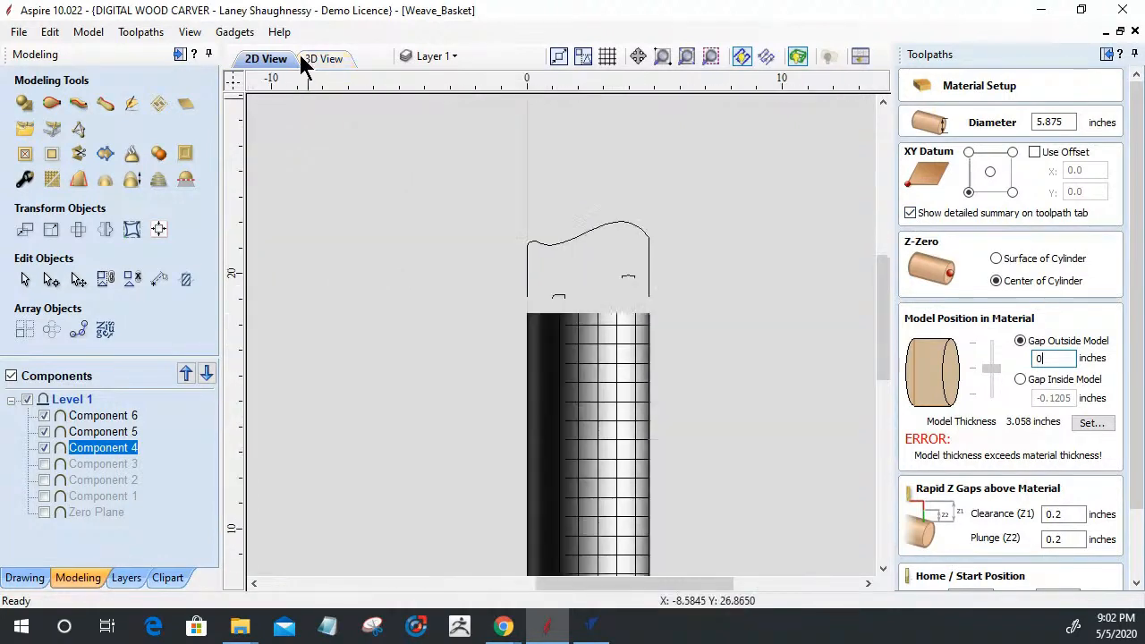
Step: Switch to the 3D view, inspect the flat weave model and display it wrapped around the cylinder
{"action": "left_click", "coordinate": [345, 65]}
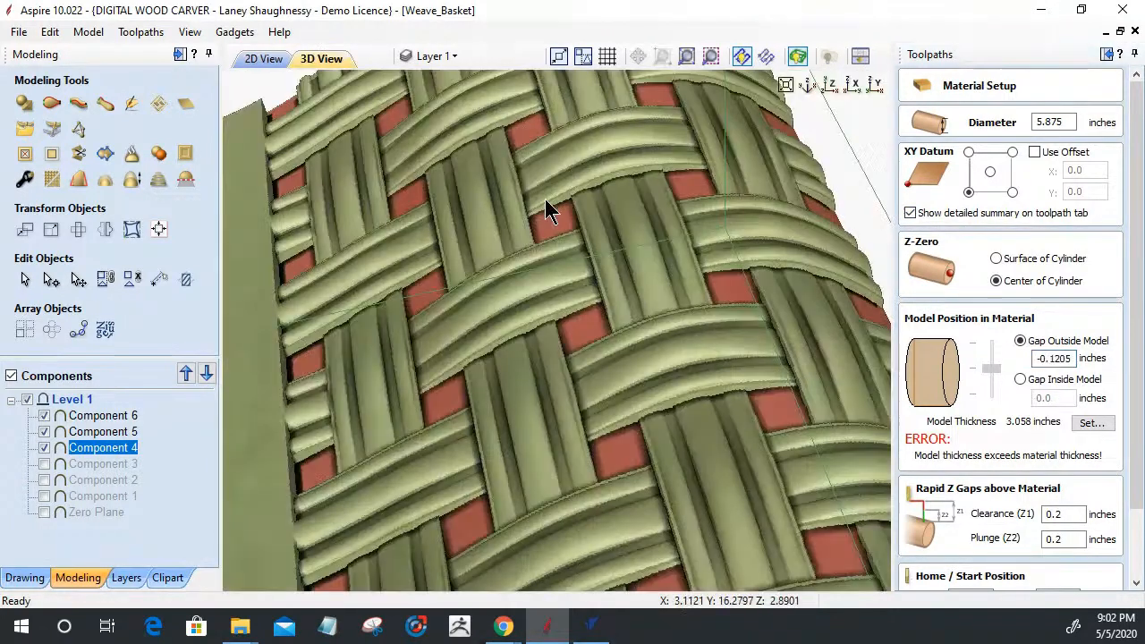
{"action": "scroll", "coordinate": [548, 210], "scroll_direction": "down", "scroll_amount": 4}
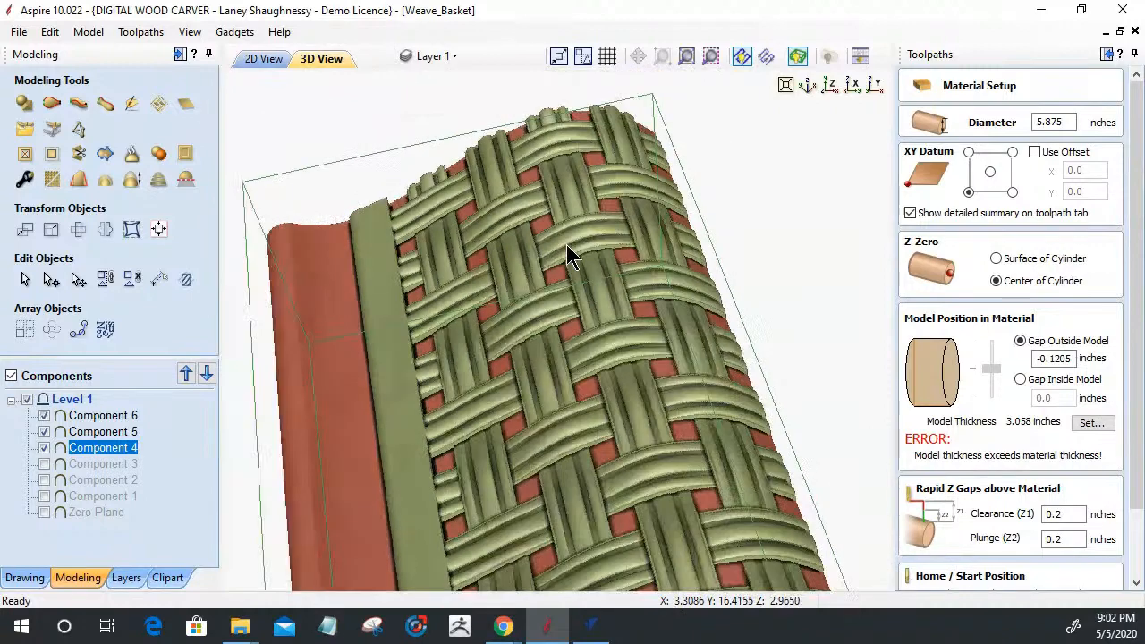
{"action": "scroll", "coordinate": [566, 244], "scroll_direction": "down", "scroll_amount": 5}
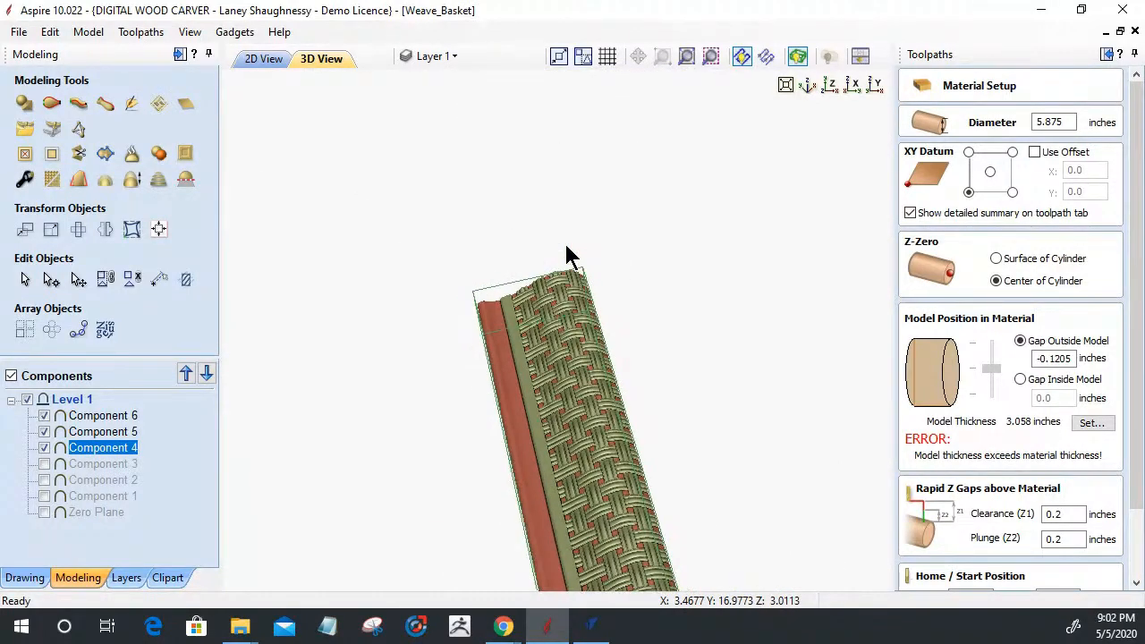
{"action": "scroll", "coordinate": [566, 245], "scroll_direction": "down", "scroll_amount": 4}
{"action": "scroll", "coordinate": [531, 540], "scroll_direction": "up", "scroll_amount": 3}
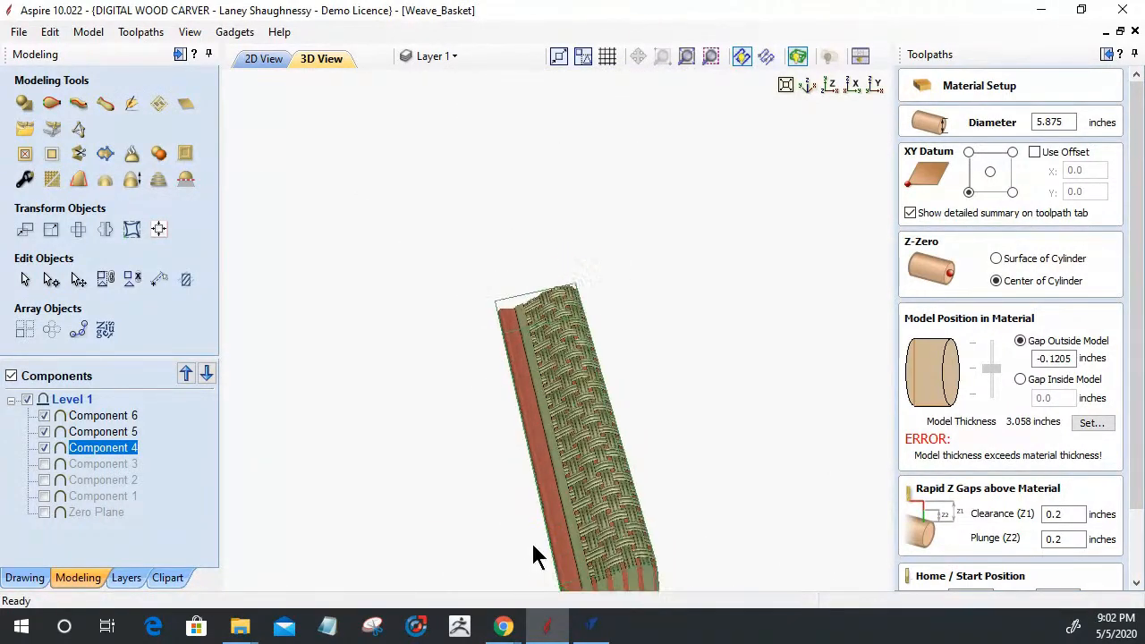
{"action": "left_click", "coordinate": [829, 55]}
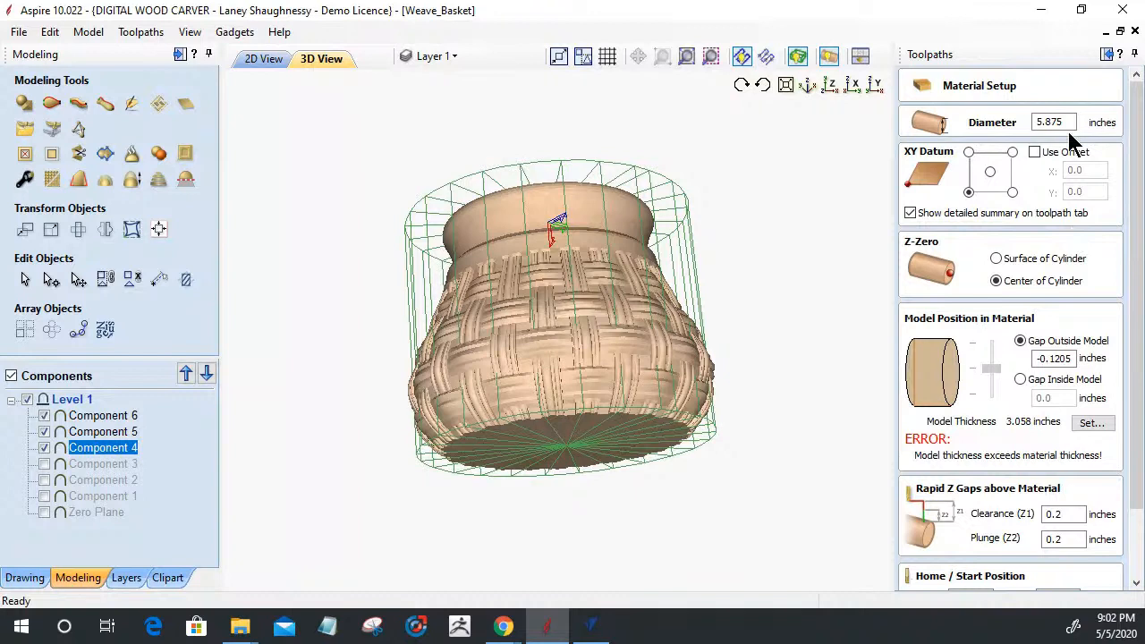
Step: Set the overall model height to 2.9375 inches and position the model with a 0.0-inch gap outside it
{"action": "left_click", "coordinate": [1092, 422]}
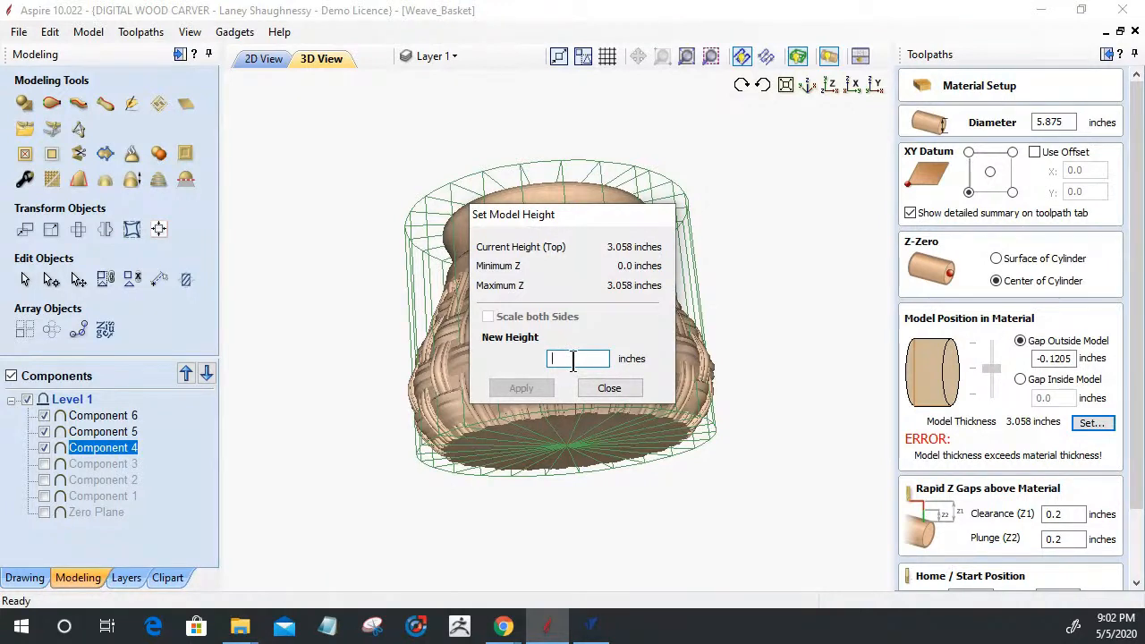
{"action": "type", "text": "2.9375"}
{"action": "left_click", "coordinate": [519, 388]}
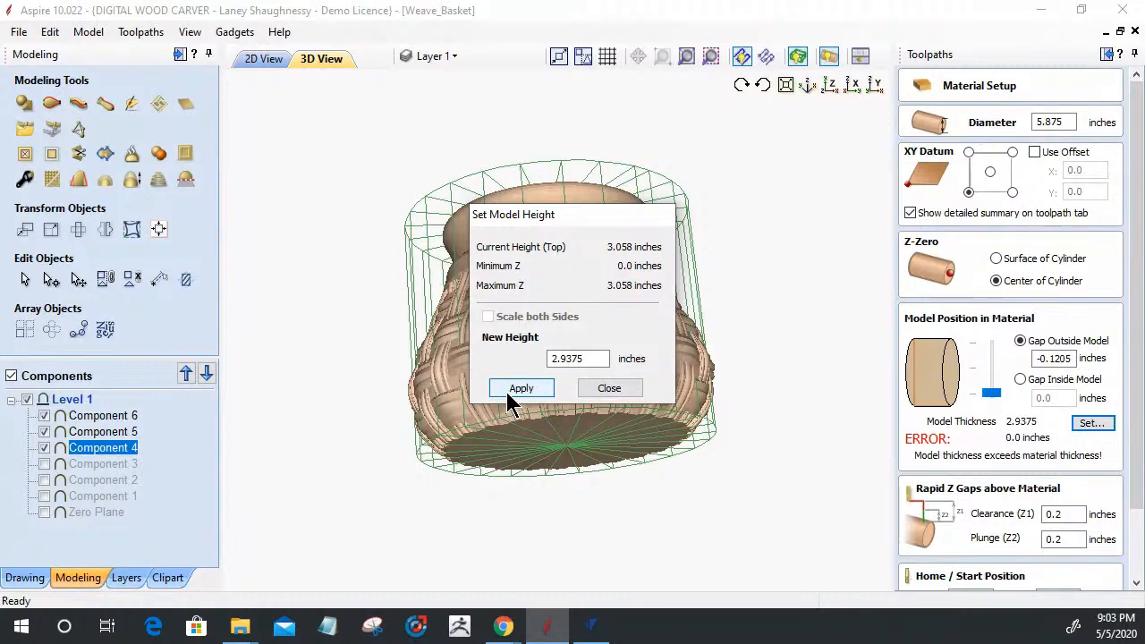
{"action": "left_click", "coordinate": [609, 388]}
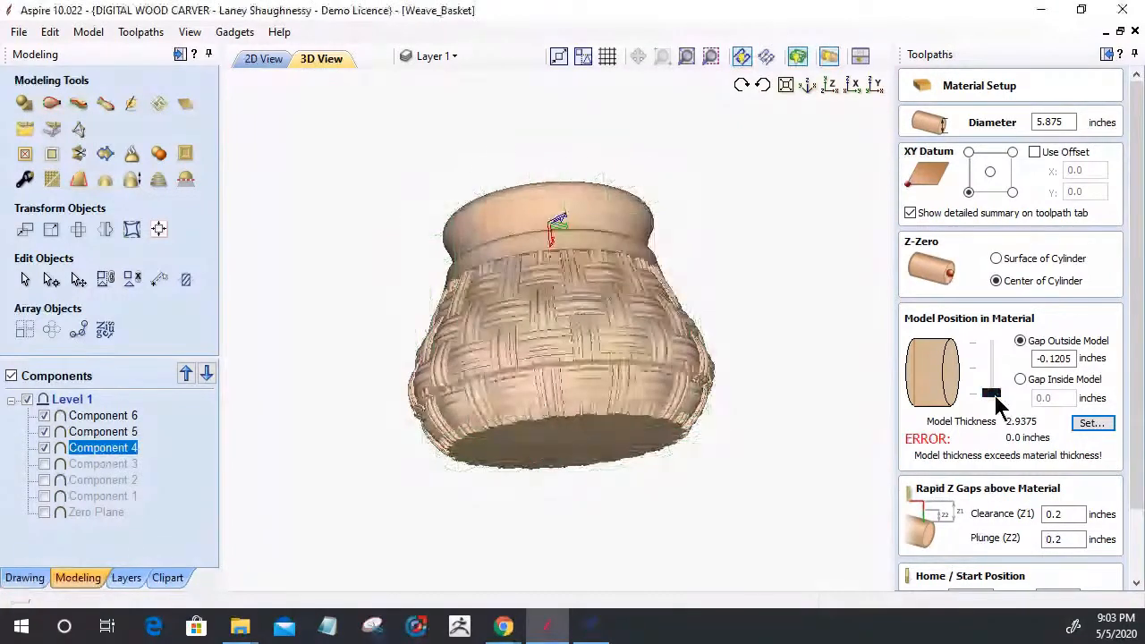
{"action": "left_click", "coordinate": [995, 400]}
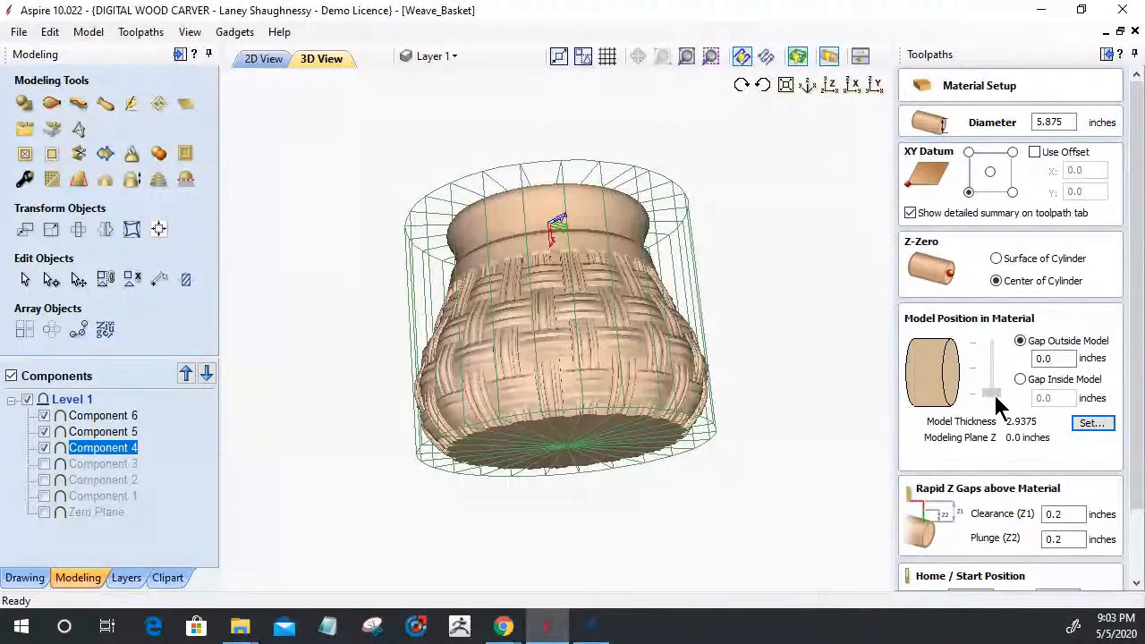
{"action": "left_click_drag", "start_coordinate": [995, 397], "coordinate": [998, 340]}
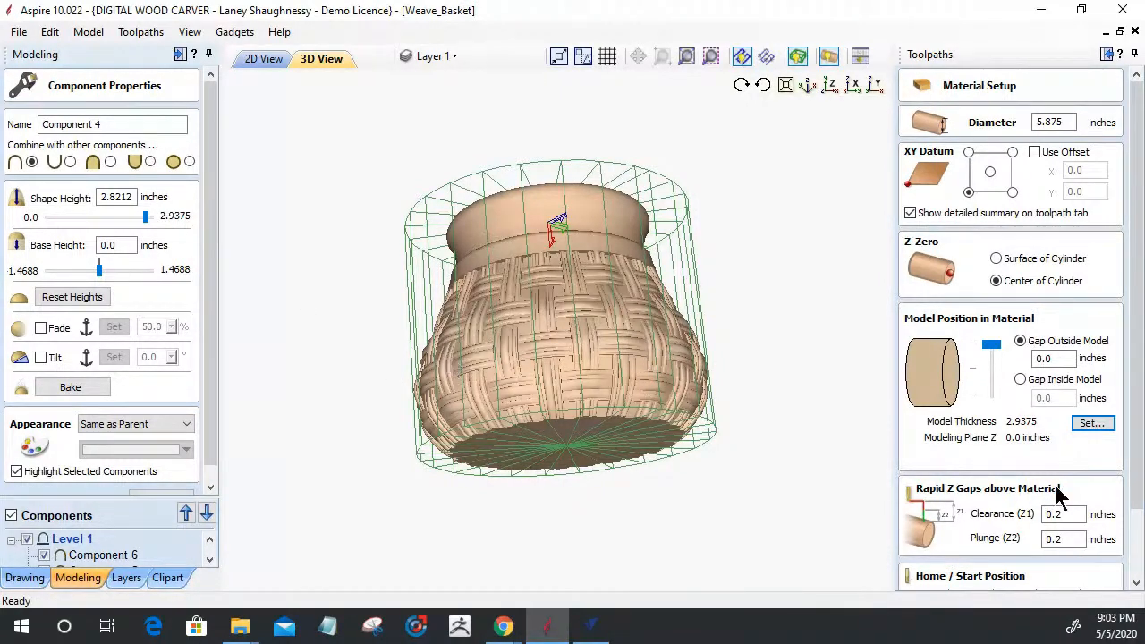
Step: Compare the overall model height with the shape height in Component 4's properties
{"action": "left_click", "coordinate": [1095, 426]}
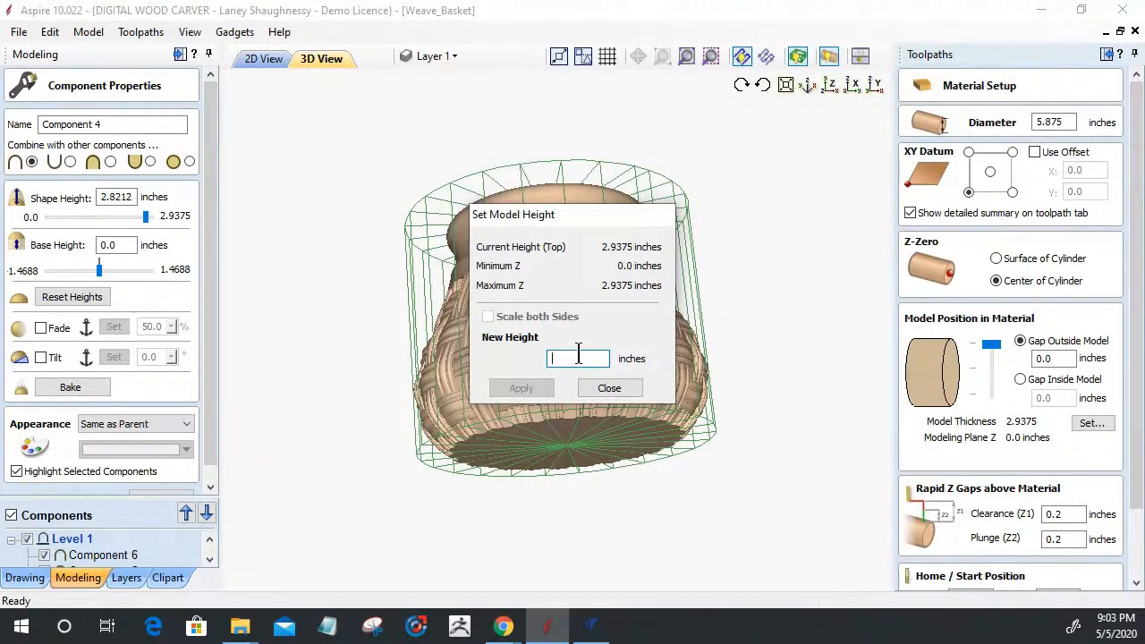
{"action": "left_click", "coordinate": [609, 388]}
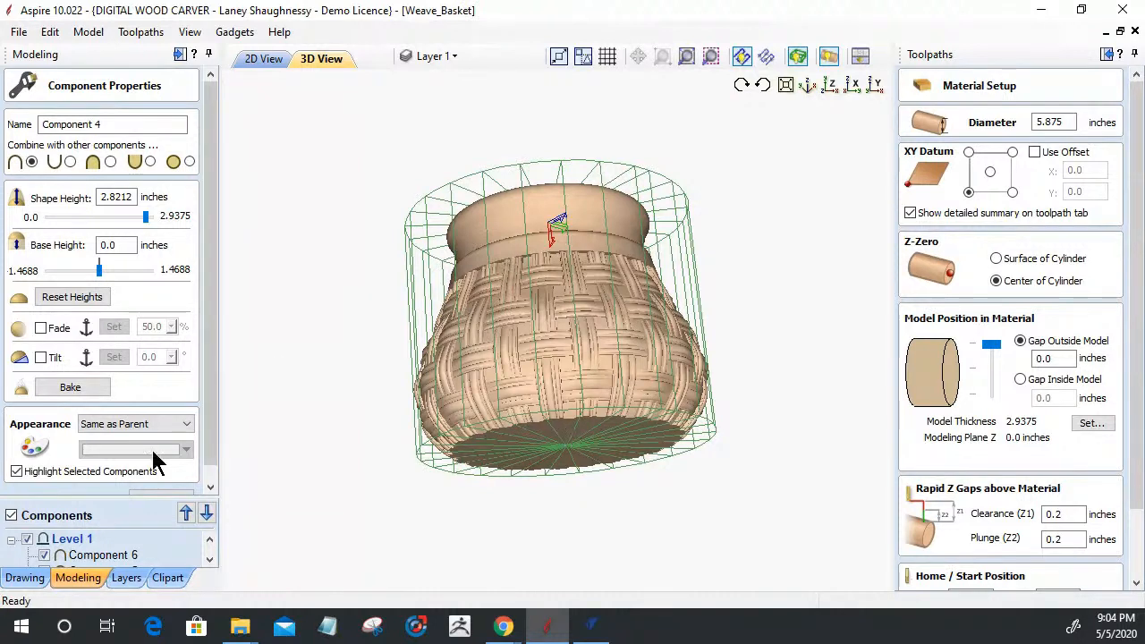
{"action": "left_click", "coordinate": [1100, 424]}
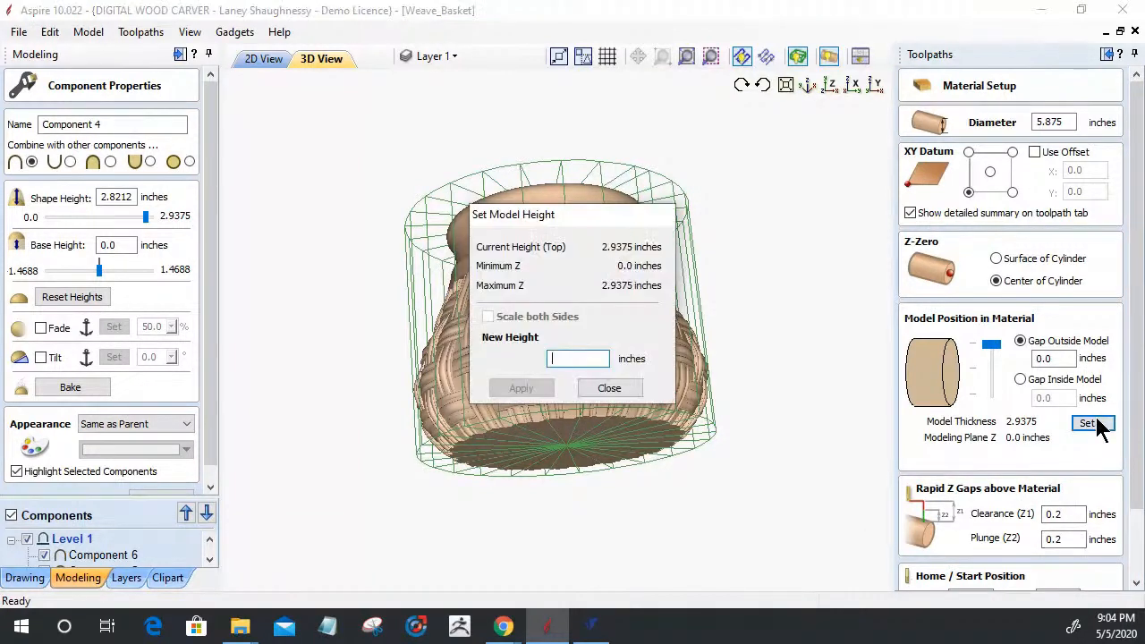
{"action": "left_click", "coordinate": [609, 387]}
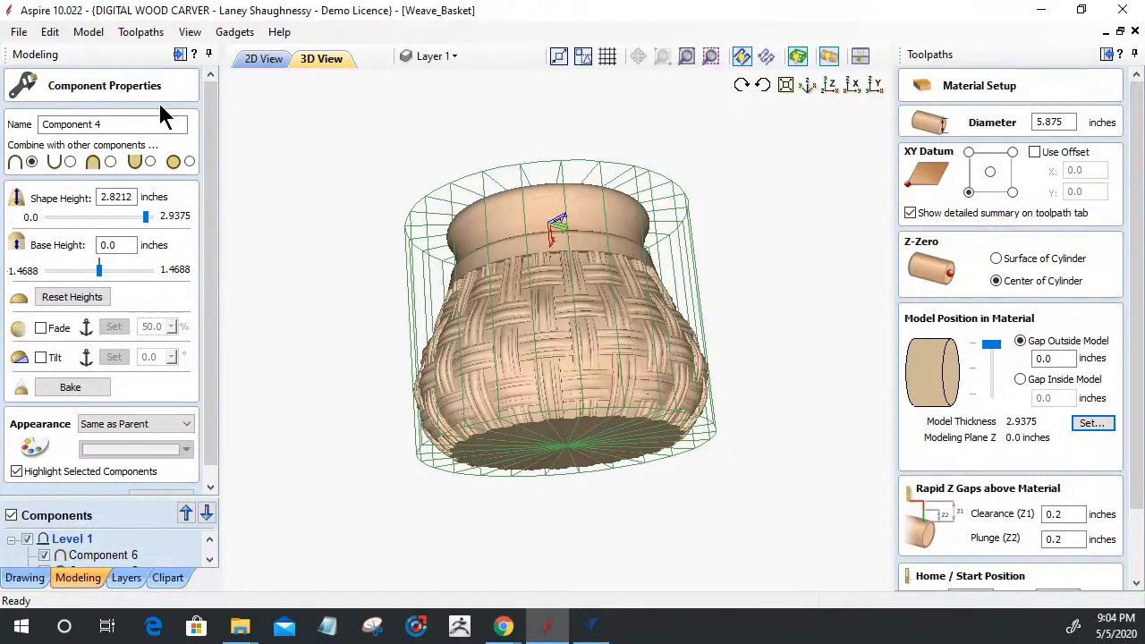
Step: Unwrap the model to examine it flat and close Component 4's properties
{"action": "left_click", "coordinate": [827, 58]}
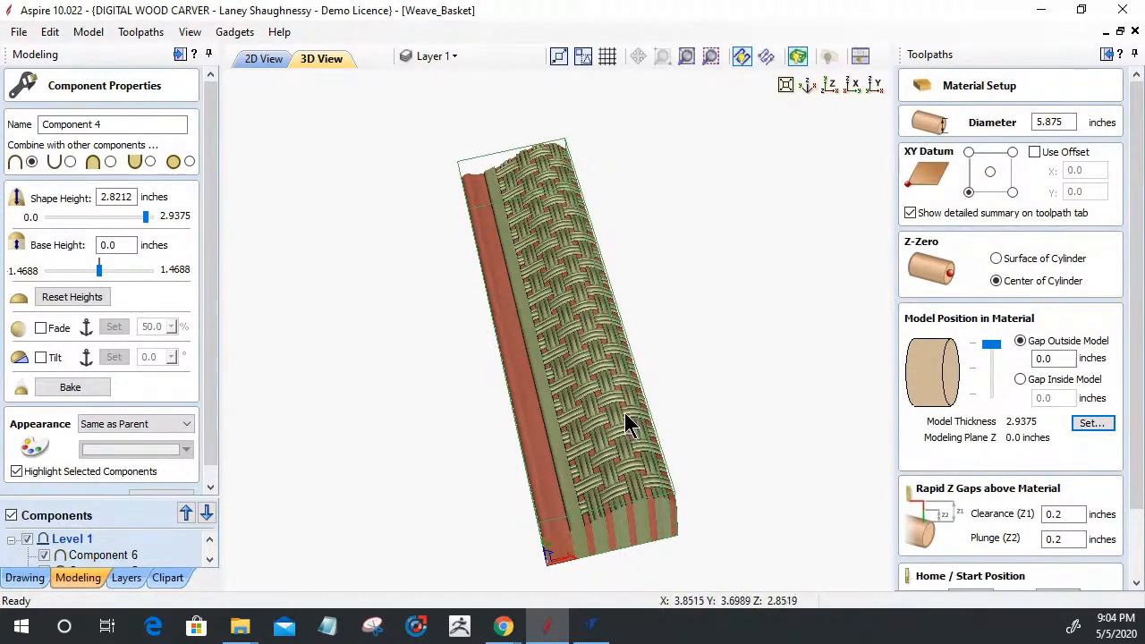
{"action": "scroll", "coordinate": [599, 460], "scroll_direction": "up", "scroll_amount": 2}
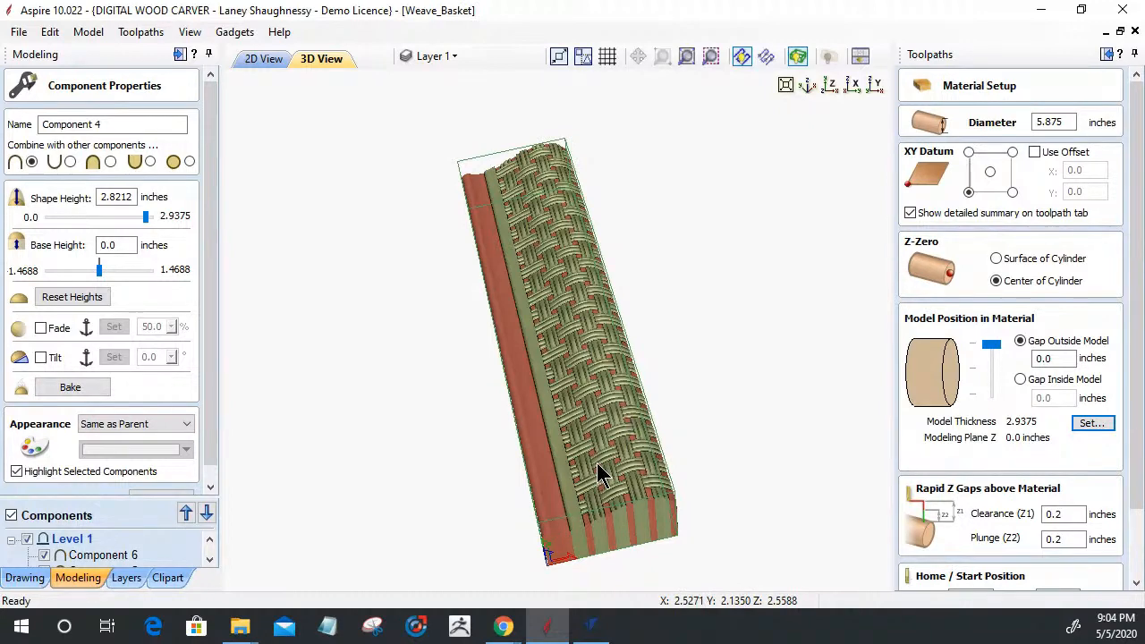
{"action": "scroll", "coordinate": [584, 452], "scroll_direction": "down", "scroll_amount": 3}
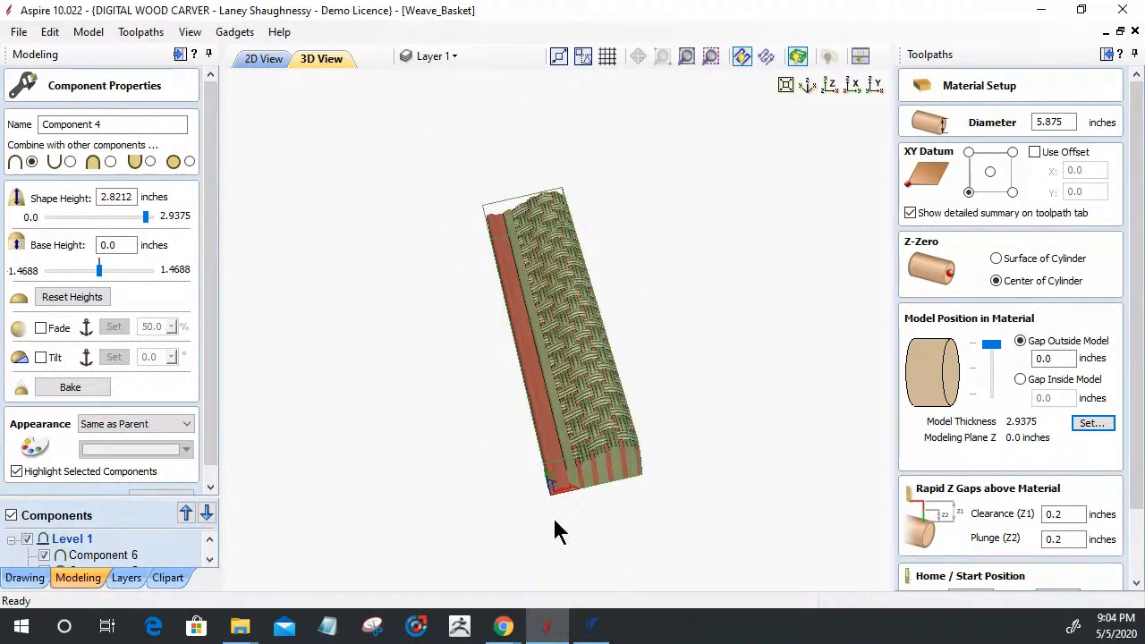
{"action": "scroll", "coordinate": [155, 461], "scroll_direction": "down", "scroll_amount": 1}
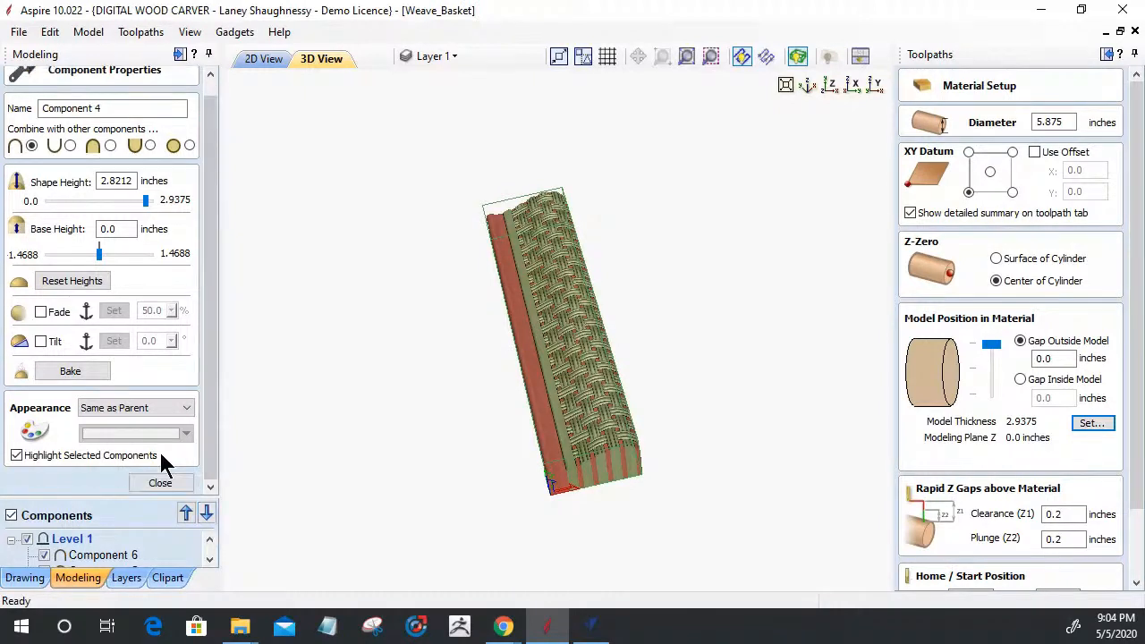
{"action": "left_click", "coordinate": [160, 484]}
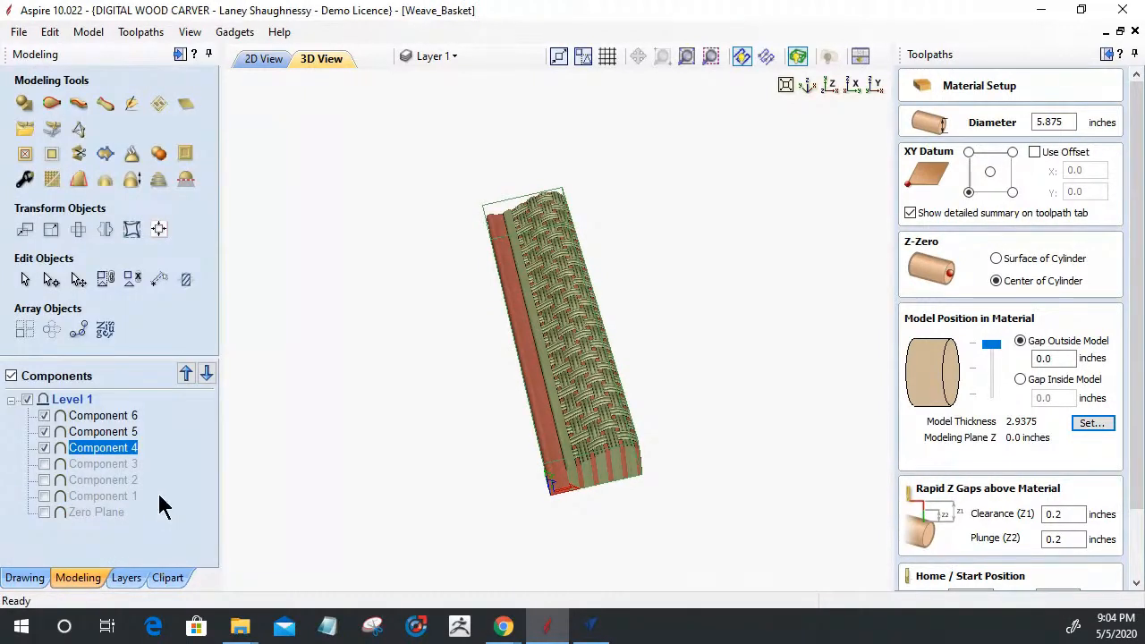
Step: Recheck the overall model height and inspect the basket weave both flat and wrapped around the cylinder
{"action": "left_click", "coordinate": [1105, 427]}
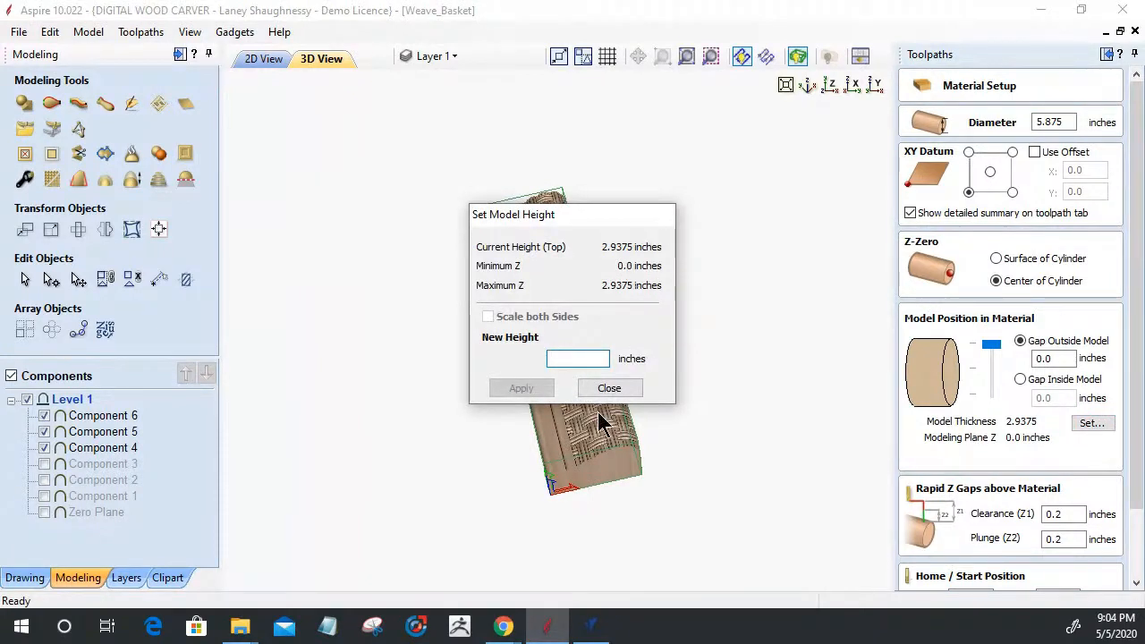
{"action": "left_click", "coordinate": [609, 388]}
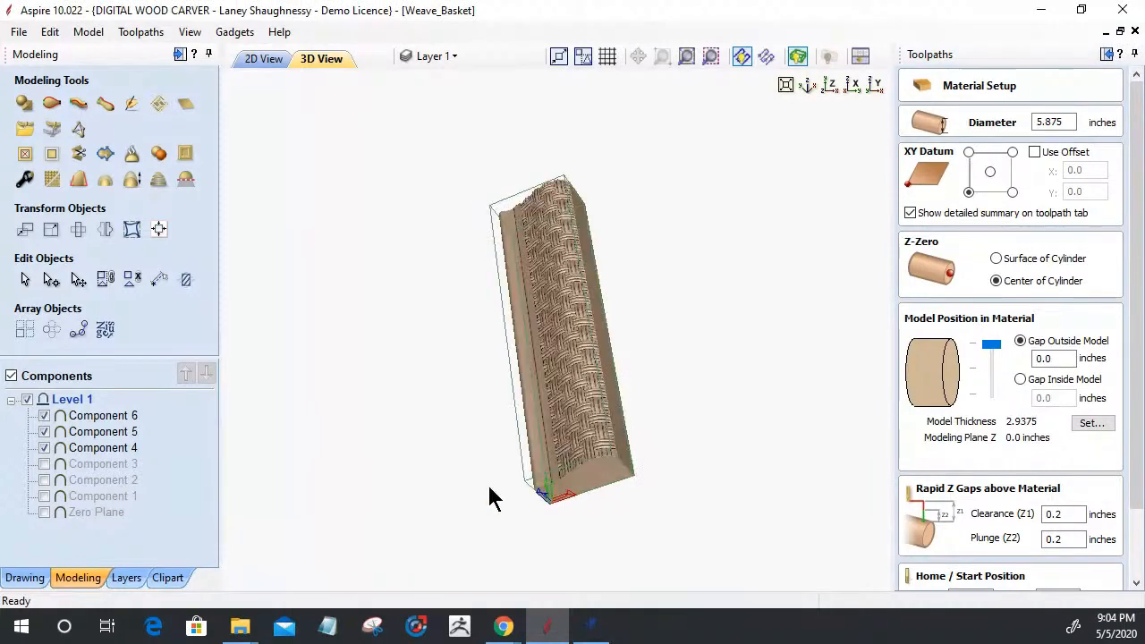
{"action": "left_click_drag", "start_coordinate": [550, 271], "coordinate": [563, 294]}
{"action": "left_click_drag", "start_coordinate": [516, 192], "coordinate": [836, 161]}
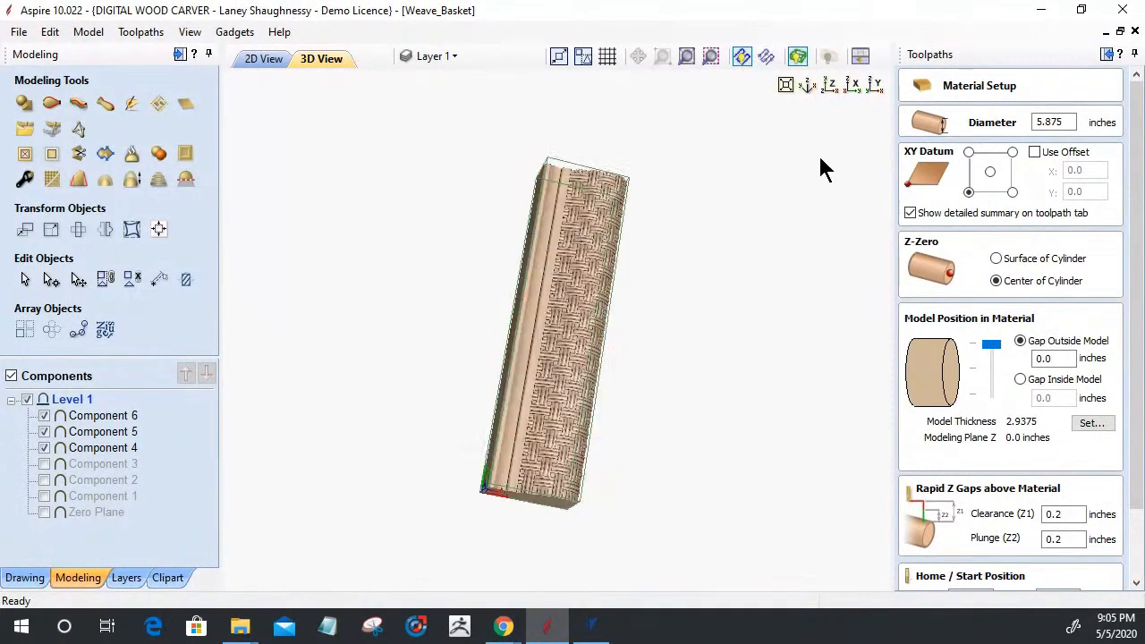
{"action": "scroll", "coordinate": [524, 453], "scroll_direction": "up", "scroll_amount": 6}
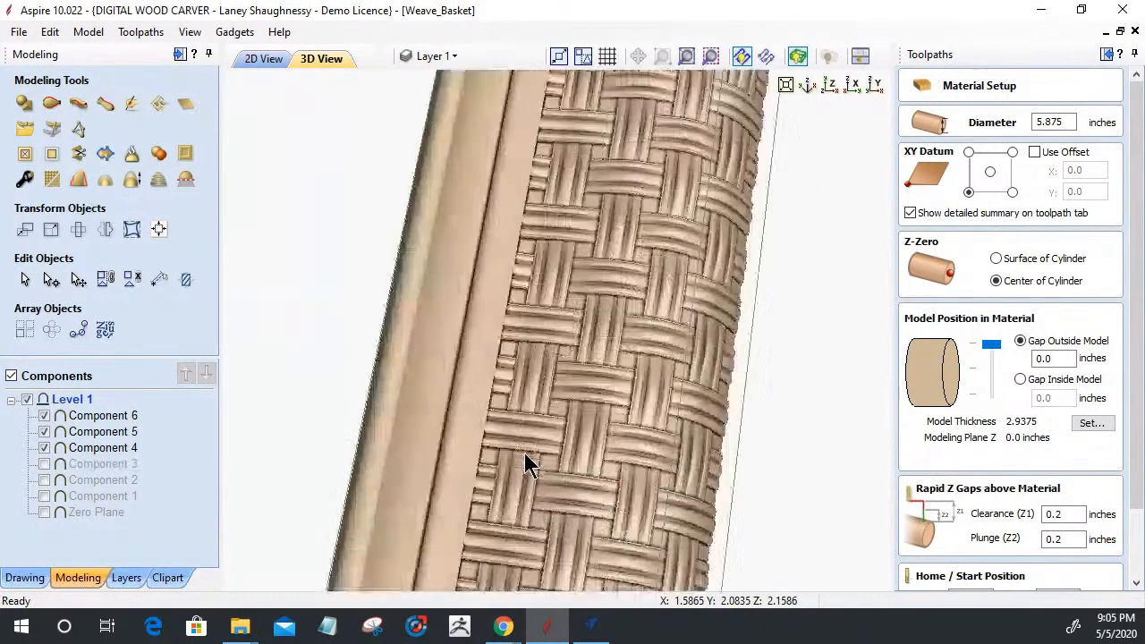
{"action": "left_click_drag", "start_coordinate": [549, 530], "coordinate": [405, 288]}
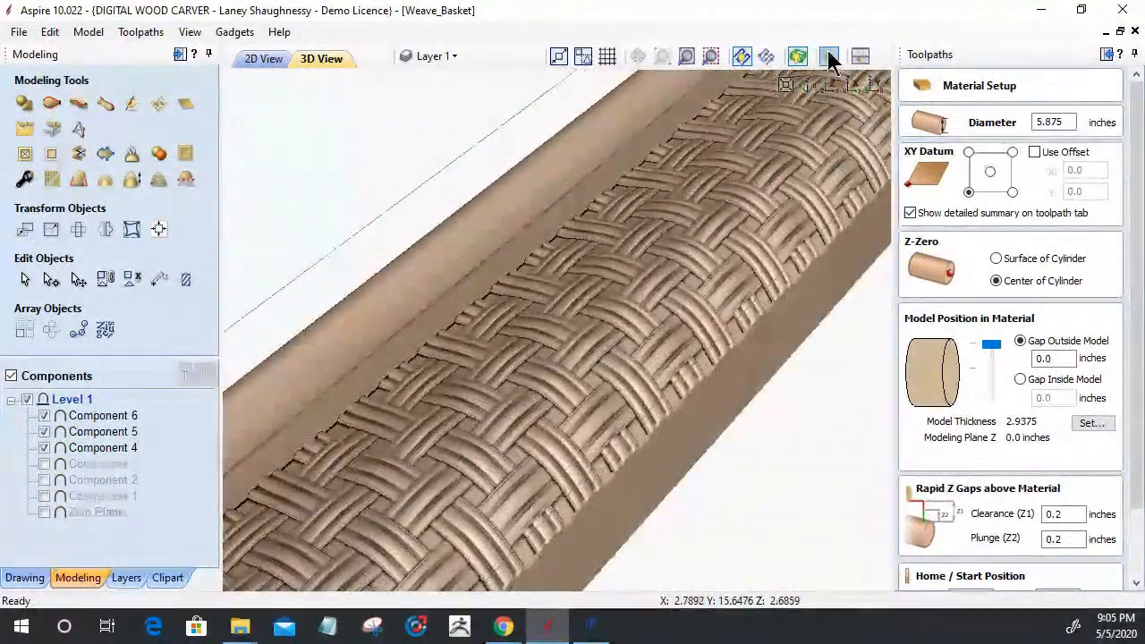
{"action": "left_click", "coordinate": [829, 57]}
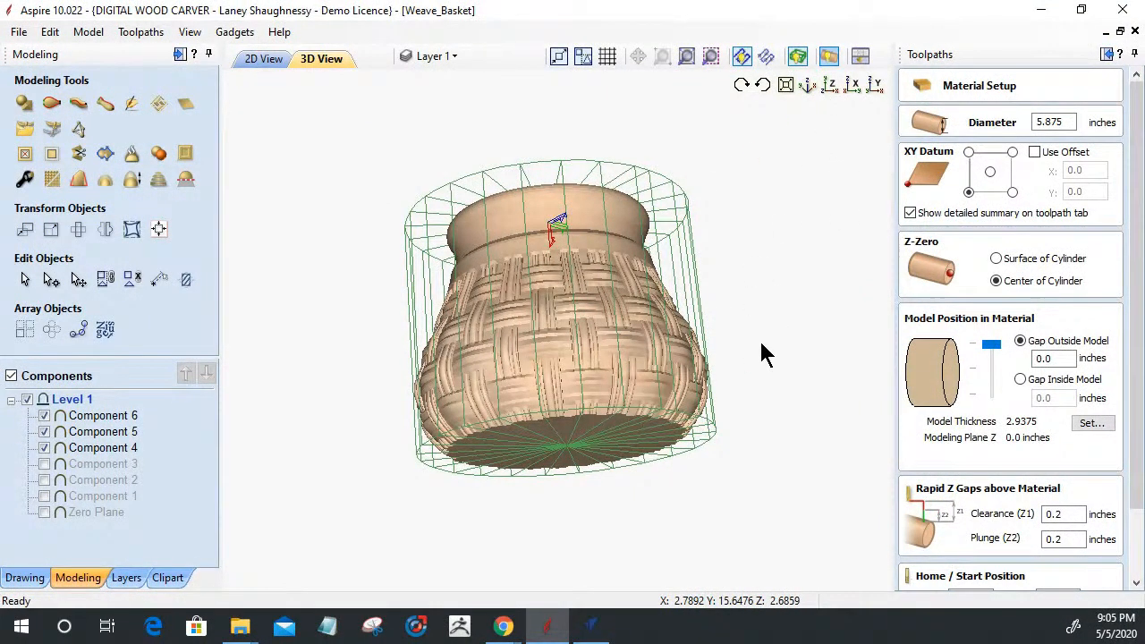
{"action": "left_click", "coordinate": [854, 87]}
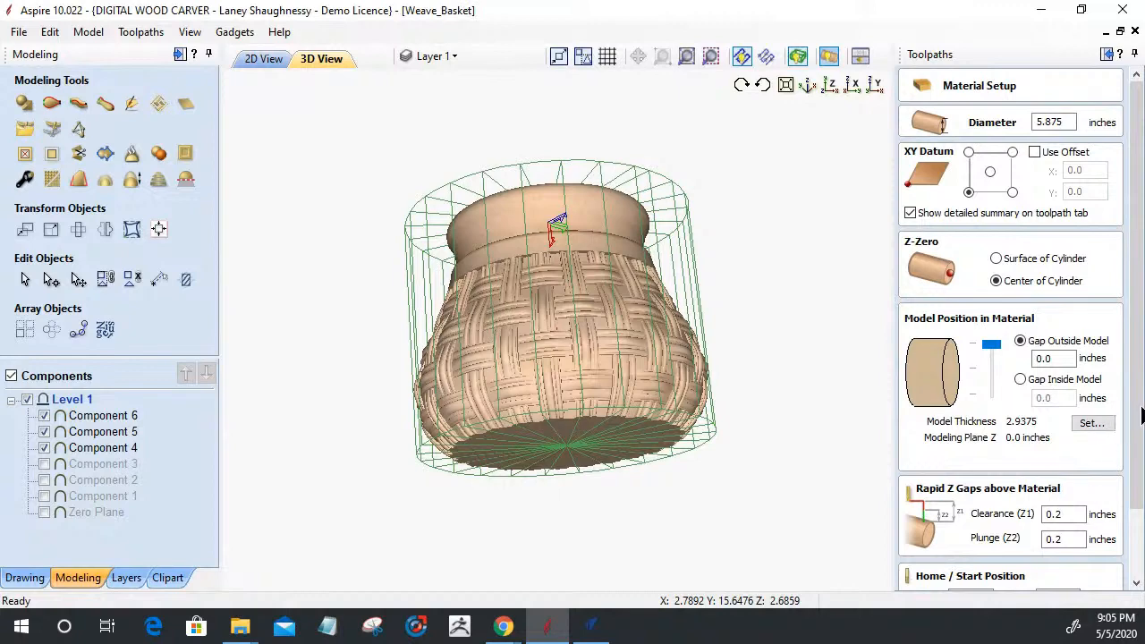
Step: Accept the material setup changes and decline recalculating the toolpaths
{"action": "left_click", "coordinate": [1136, 572]}
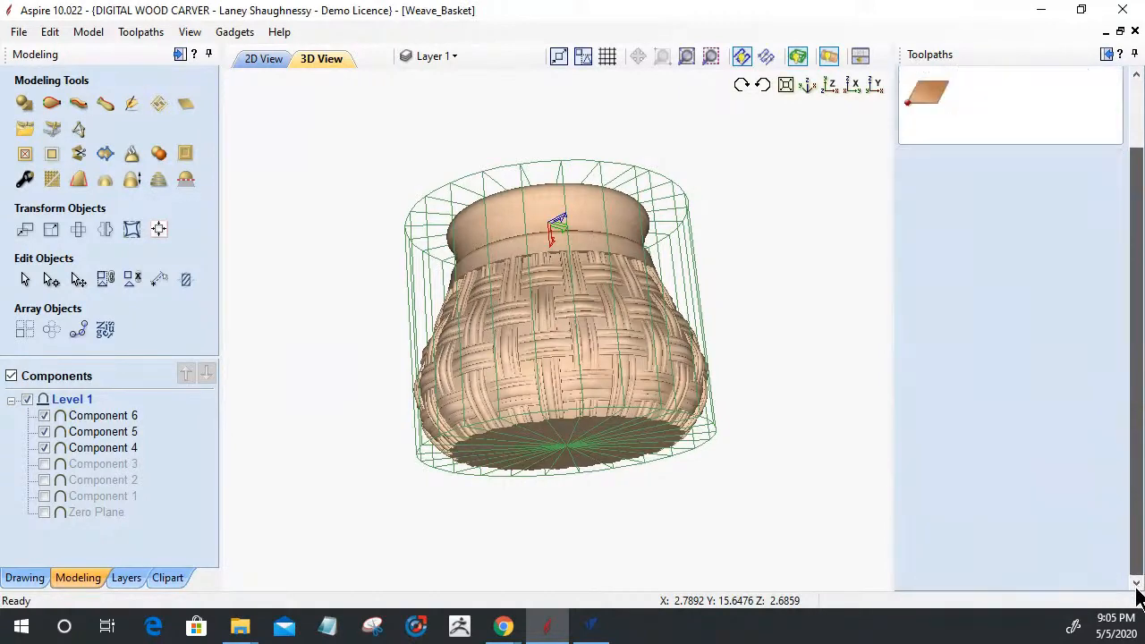
{"action": "left_click", "coordinate": [946, 578]}
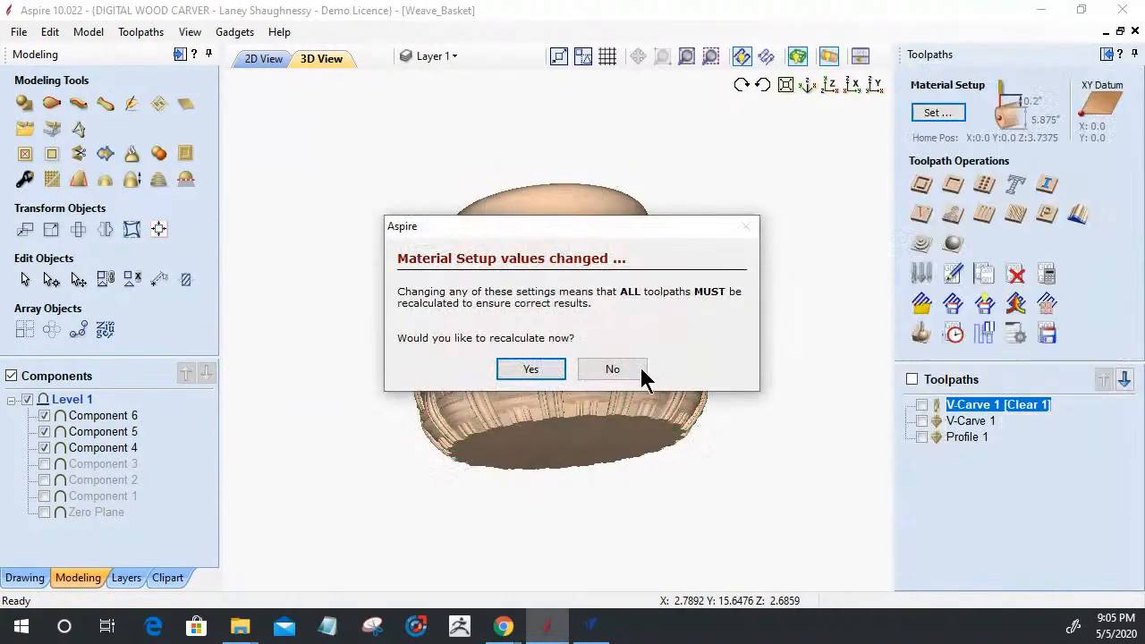
{"action": "left_click", "coordinate": [637, 369]}
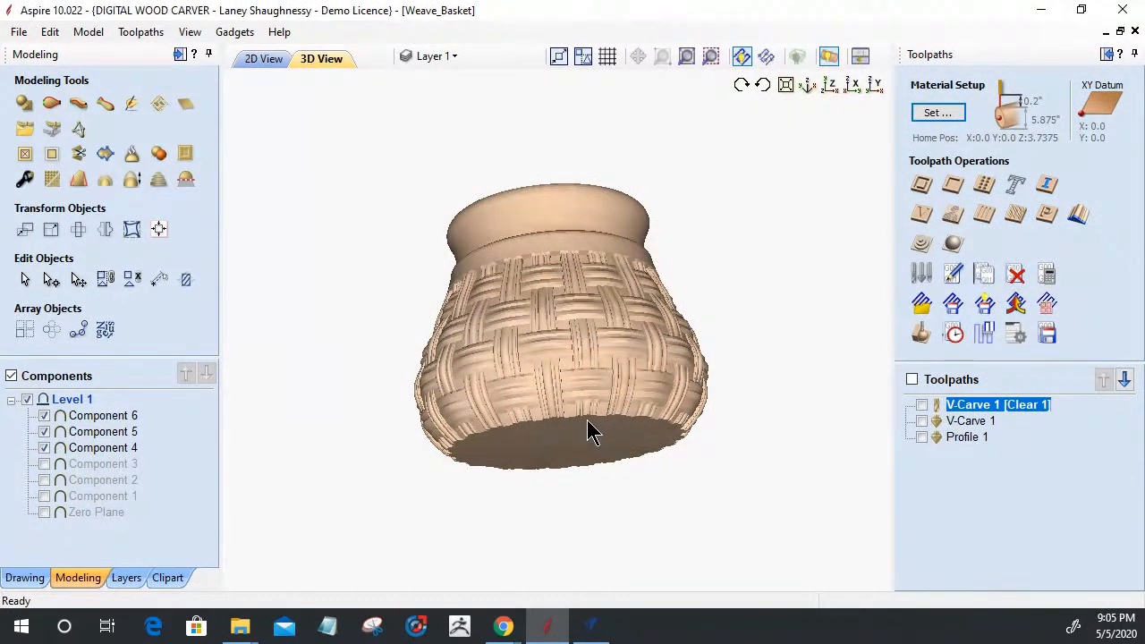
Step: Calculate a Z Level rough machining toolpath for the unwrapped model with the 0.25-inch end mill, 0.04-inch allowance and material boundary, and save the file
{"action": "left_click", "coordinate": [831, 87]}
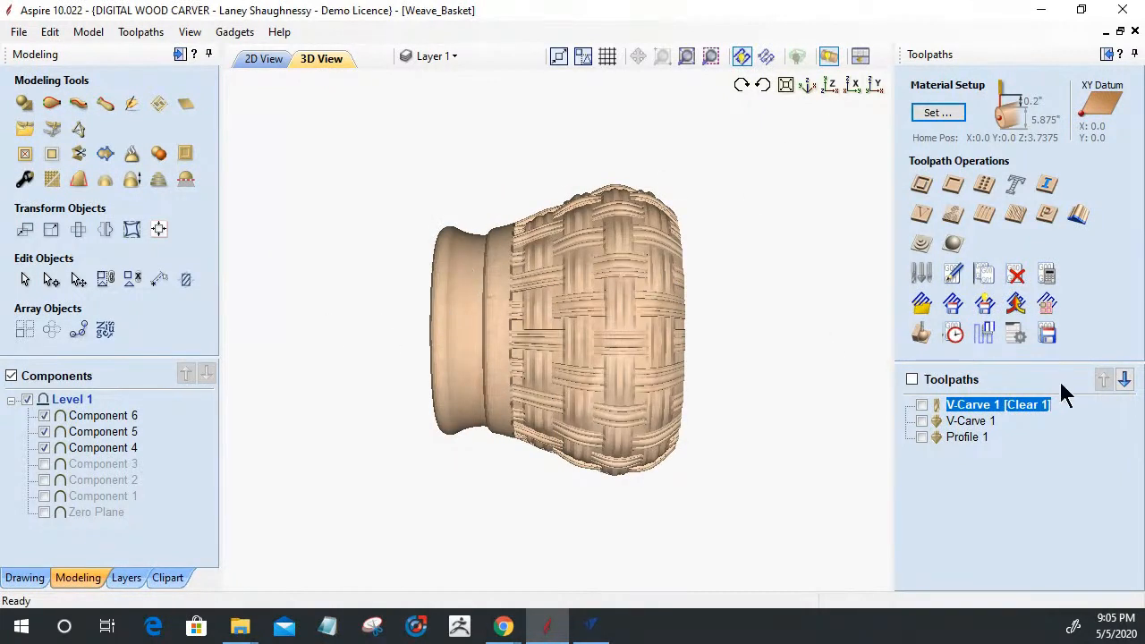
{"action": "left_click", "coordinate": [921, 242]}
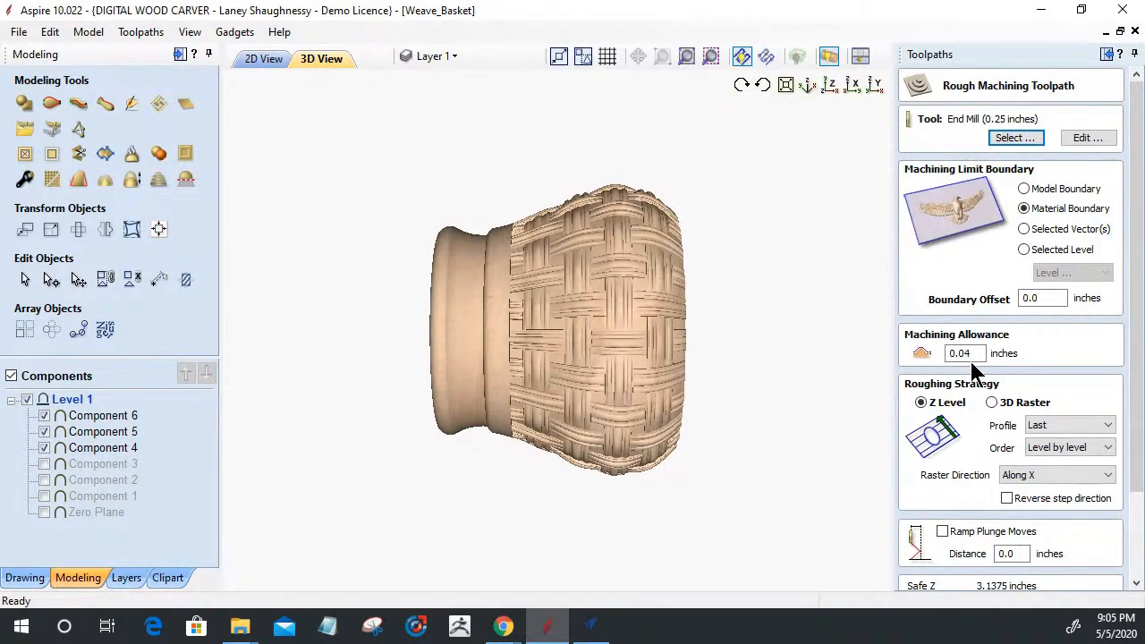
{"action": "left_click_drag", "start_coordinate": [1134, 392], "coordinate": [1128, 462]}
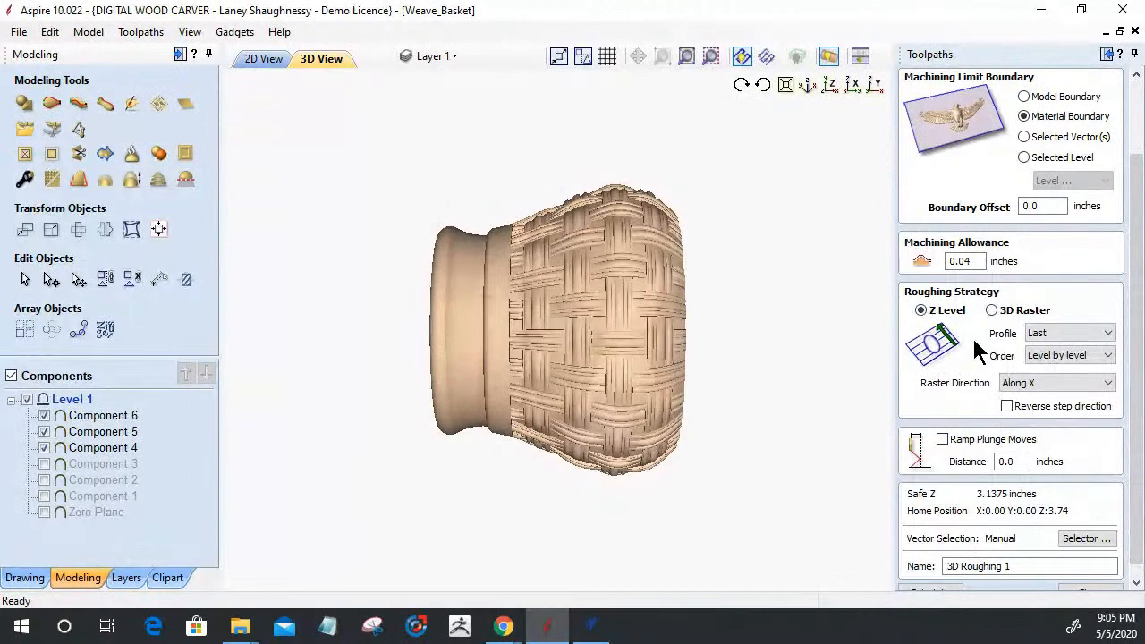
{"action": "left_click_drag", "start_coordinate": [1137, 407], "coordinate": [1137, 455]}
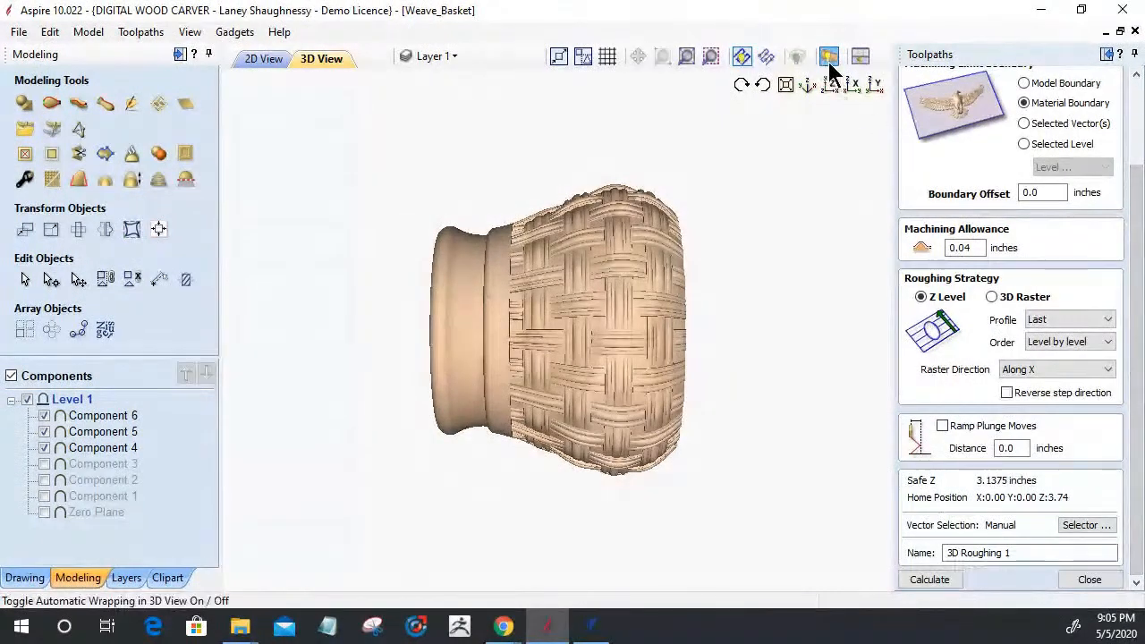
{"action": "left_click", "coordinate": [828, 57]}
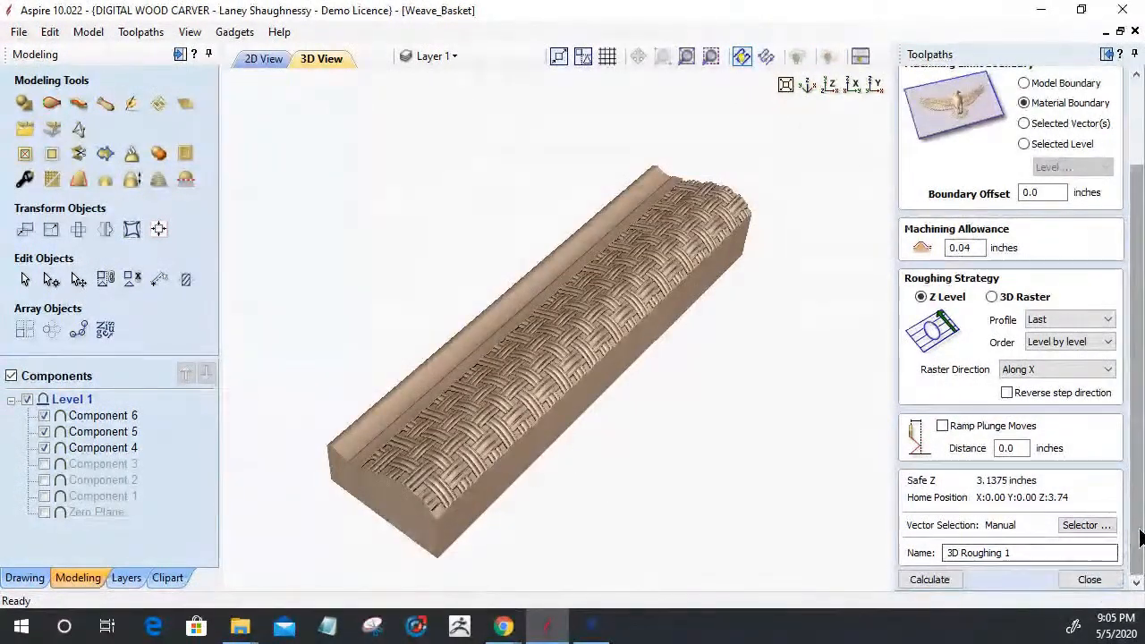
{"action": "left_click", "coordinate": [930, 579]}
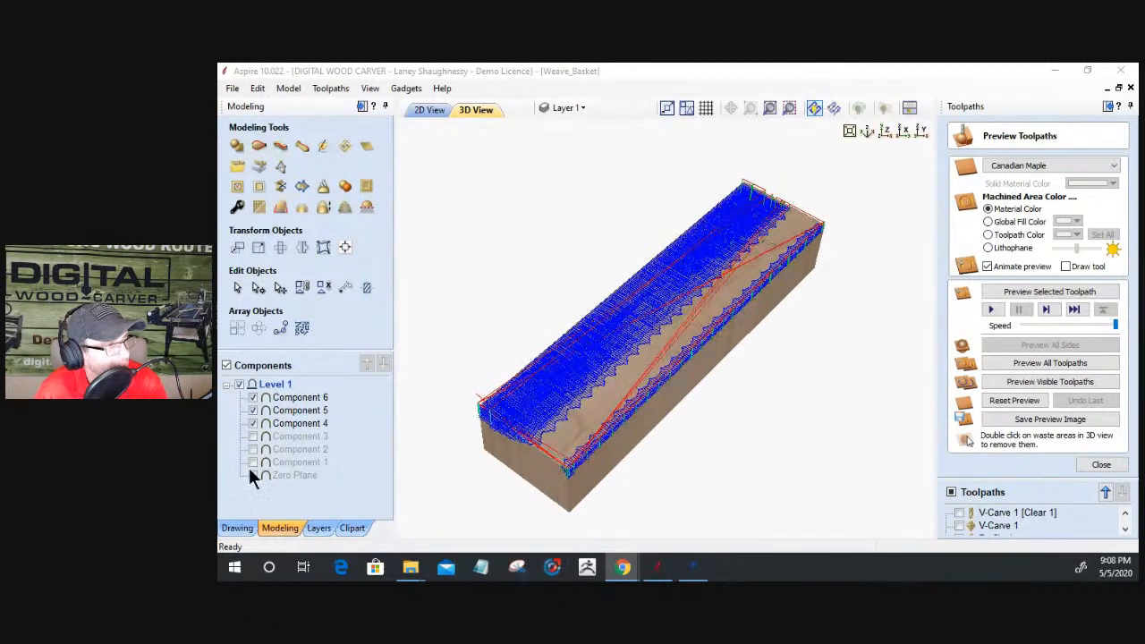
{"action": "left_click", "coordinate": [237, 527]}
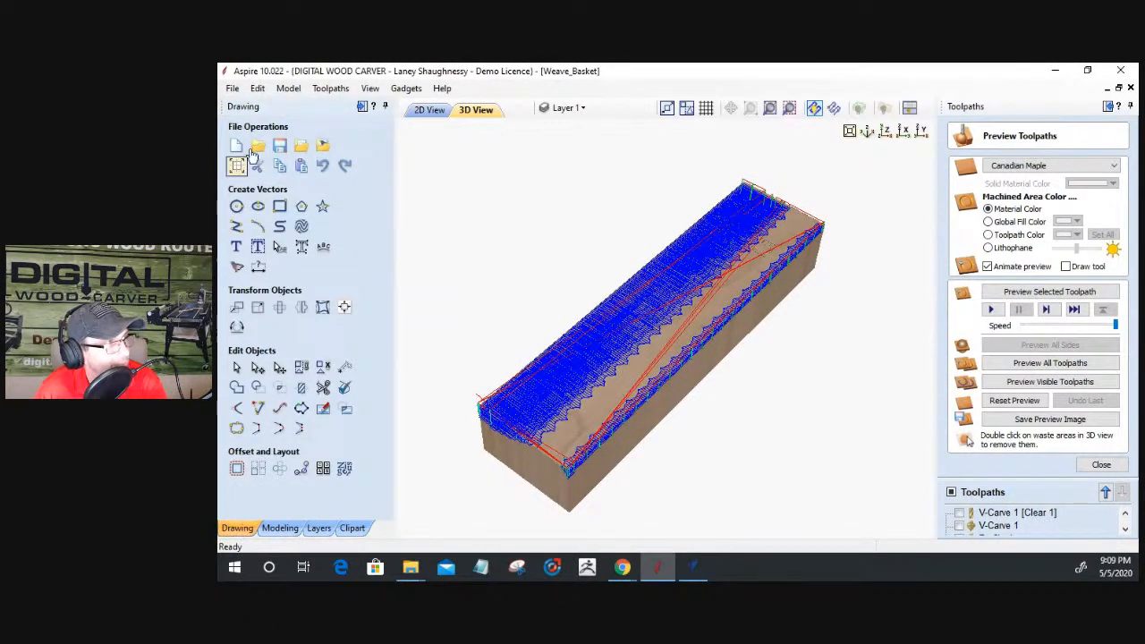
{"action": "left_click", "coordinate": [280, 146]}
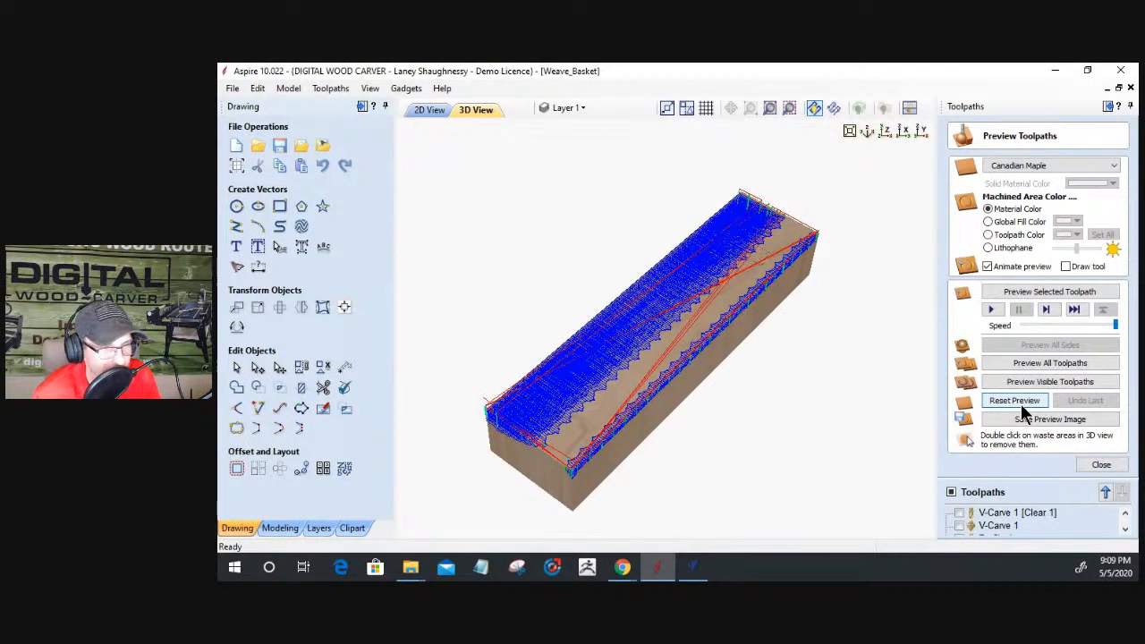
{"action": "left_click", "coordinate": [1030, 383]}
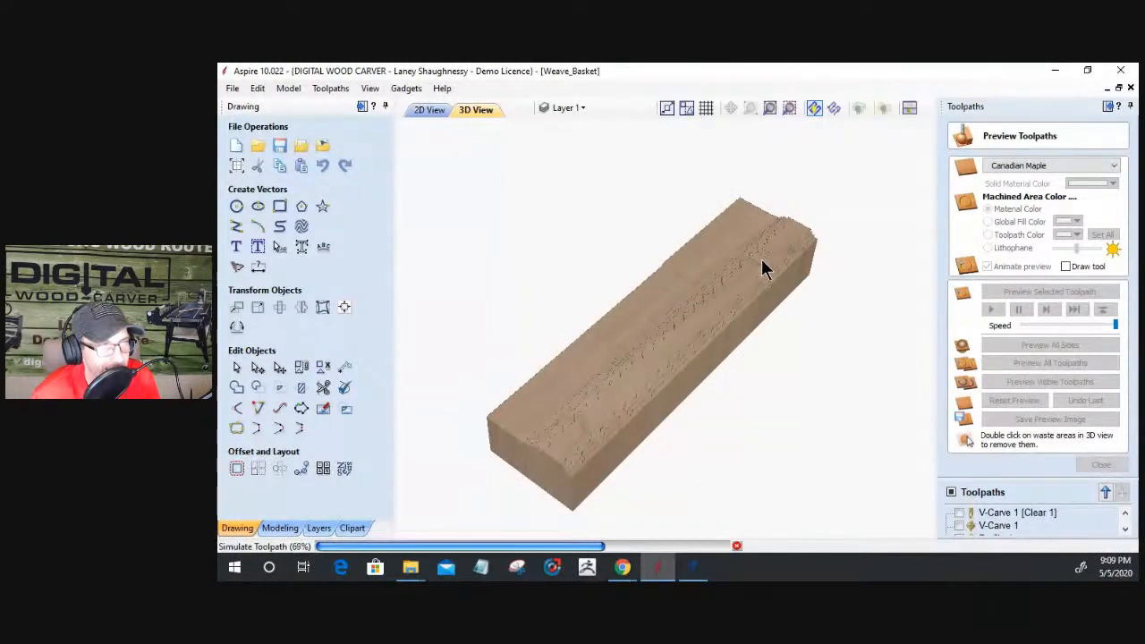
{"action": "left_click", "coordinate": [736, 545]}
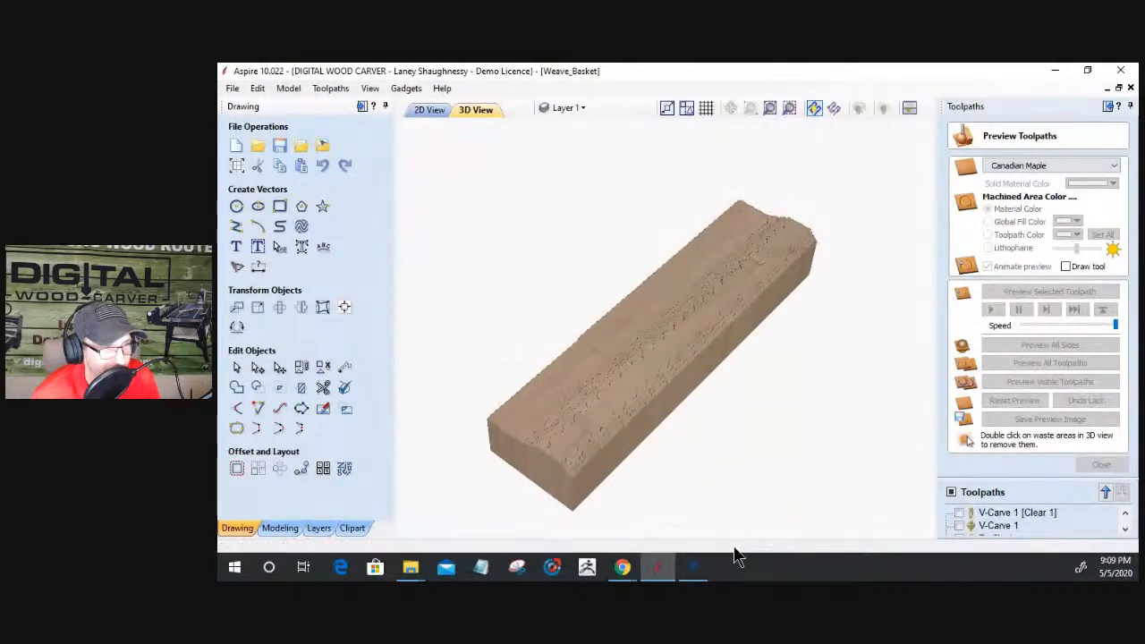
{"action": "left_click", "coordinate": [1013, 401]}
{"action": "left_click", "coordinate": [1020, 387]}
{"action": "left_click", "coordinate": [676, 326]}
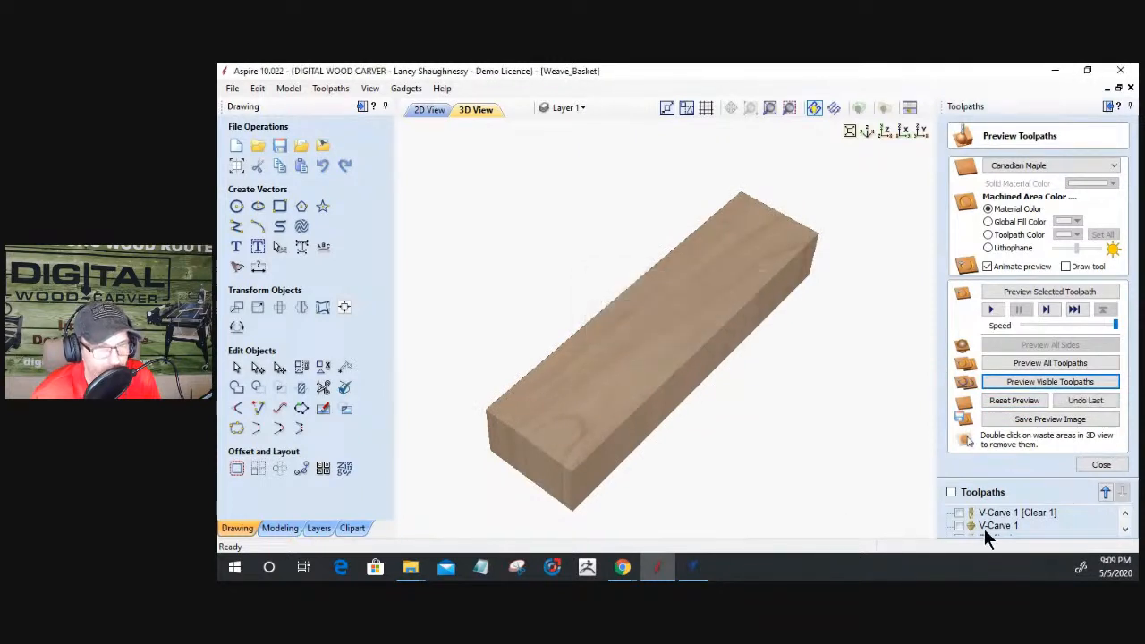
{"action": "left_click", "coordinate": [1101, 464]}
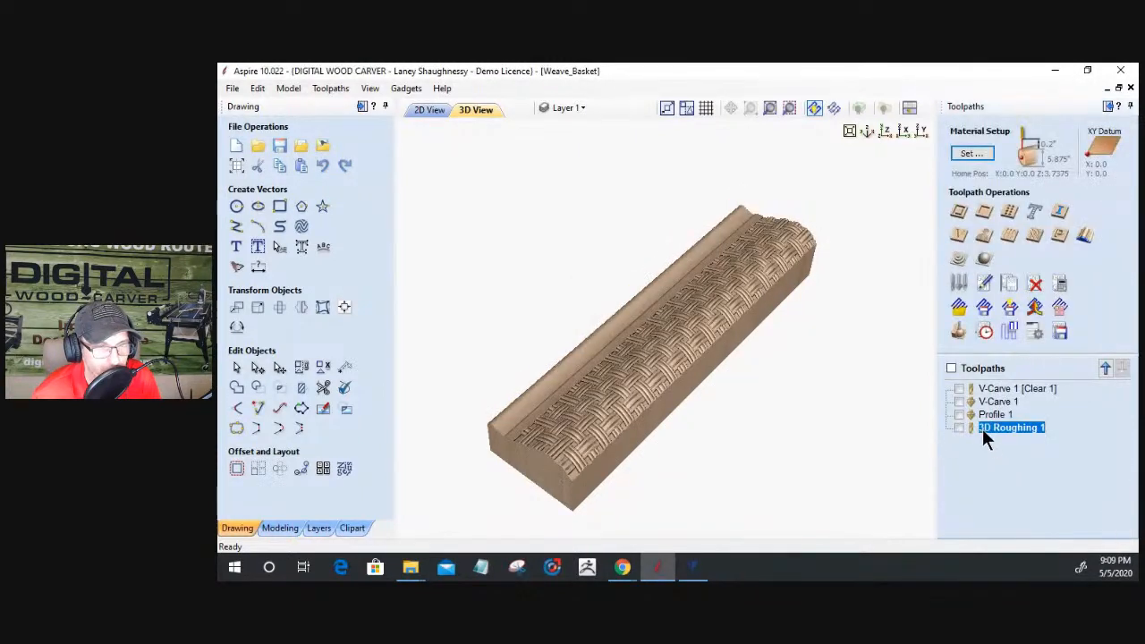
Step: Make the 3D Roughing 1 toolpath visible, preview its cut on the flat block and inspect the stepped surface up close
{"action": "left_click", "coordinate": [959, 427]}
{"action": "left_click", "coordinate": [959, 307]}
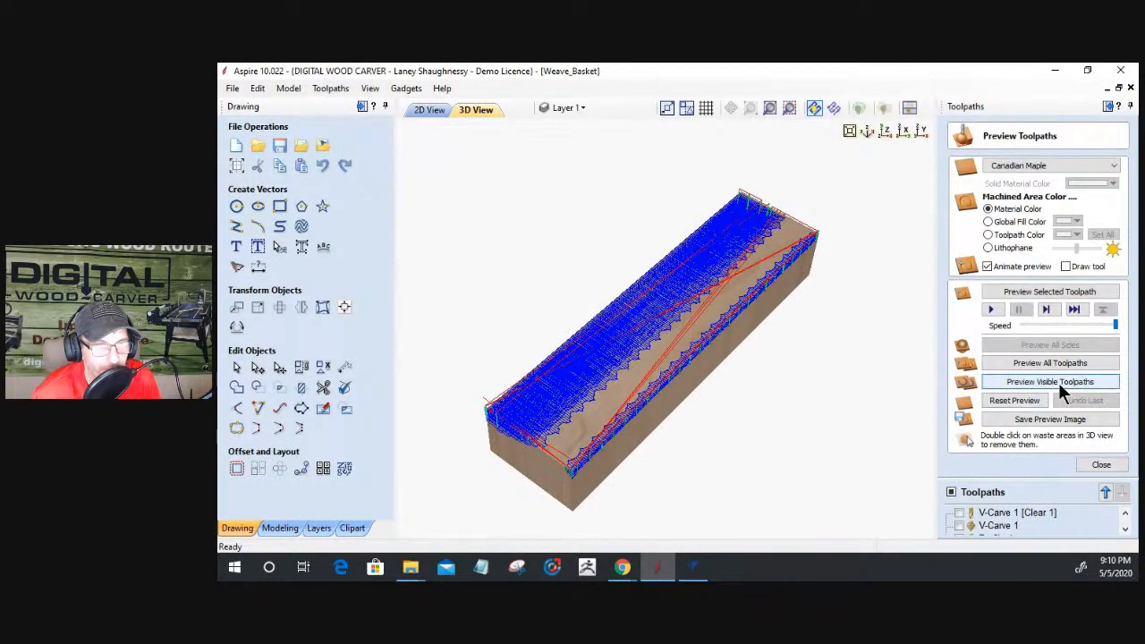
{"action": "left_click", "coordinate": [1055, 383]}
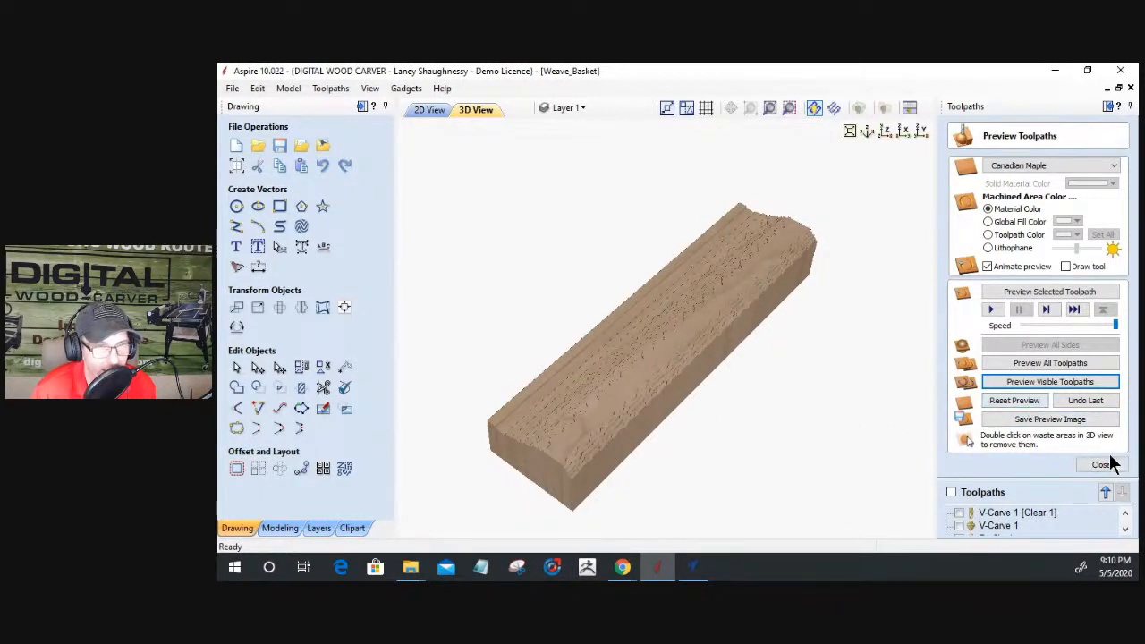
{"action": "mouse_move", "coordinate": [688, 380]}
{"action": "left_mouse_down"}
{"action": "mouse_move", "coordinate": [756, 365]}
{"action": "mouse_move", "coordinate": [678, 399]}
{"action": "left_mouse_up"}
{"action": "scroll", "coordinate": [677, 399], "scroll_direction": "up", "scroll_amount": 6}
{"action": "left_click_drag", "start_coordinate": [740, 337], "coordinate": [636, 358]}
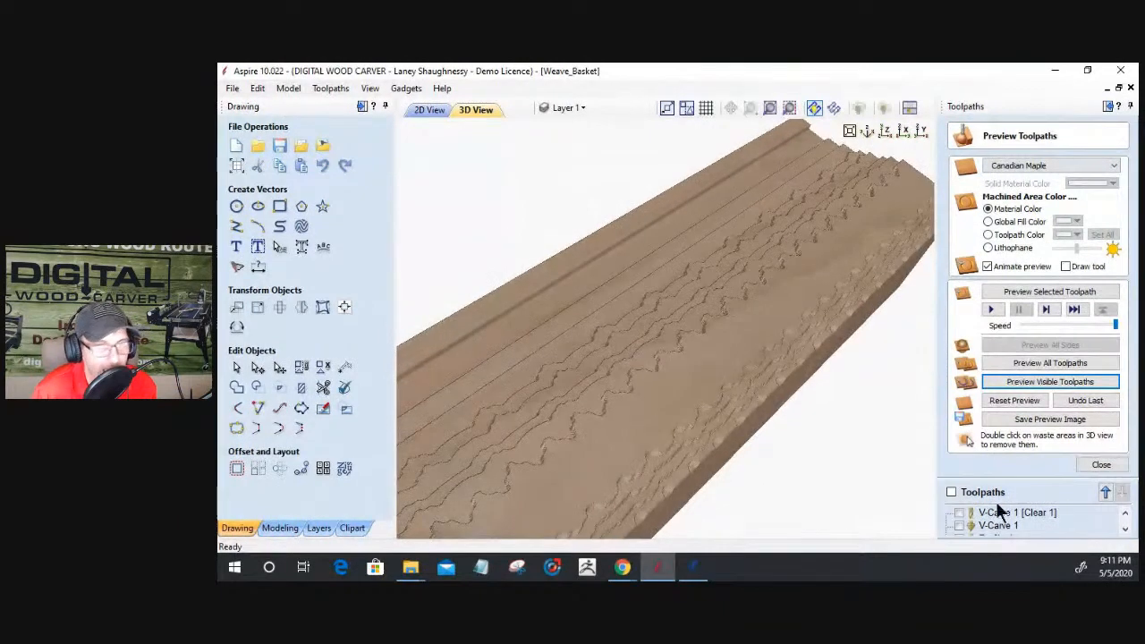
{"action": "left_click", "coordinate": [1100, 464]}
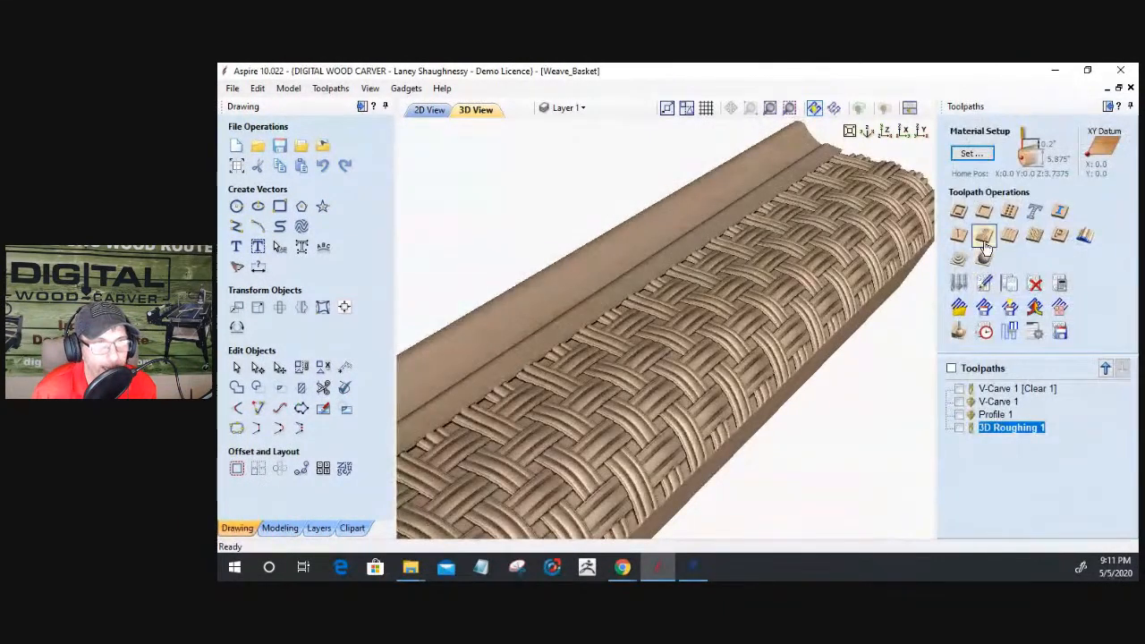
Step: Start a finish machining toolpath limited to the material boundary with a boundary offset of 0 inches
{"action": "left_click", "coordinate": [984, 238]}
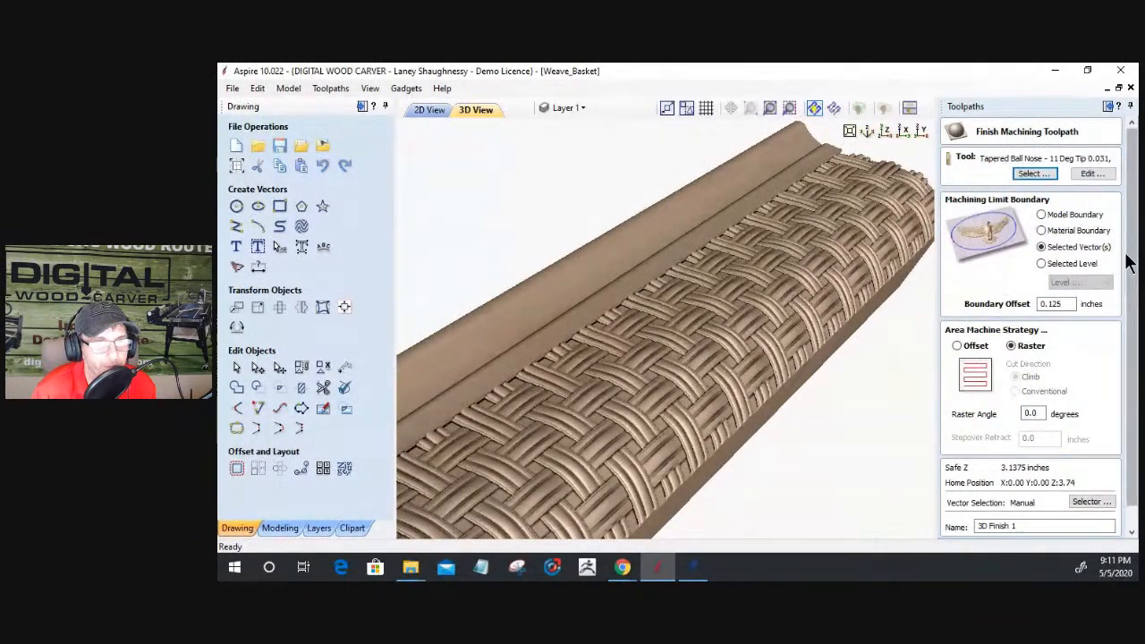
{"action": "left_click", "coordinate": [1061, 230]}
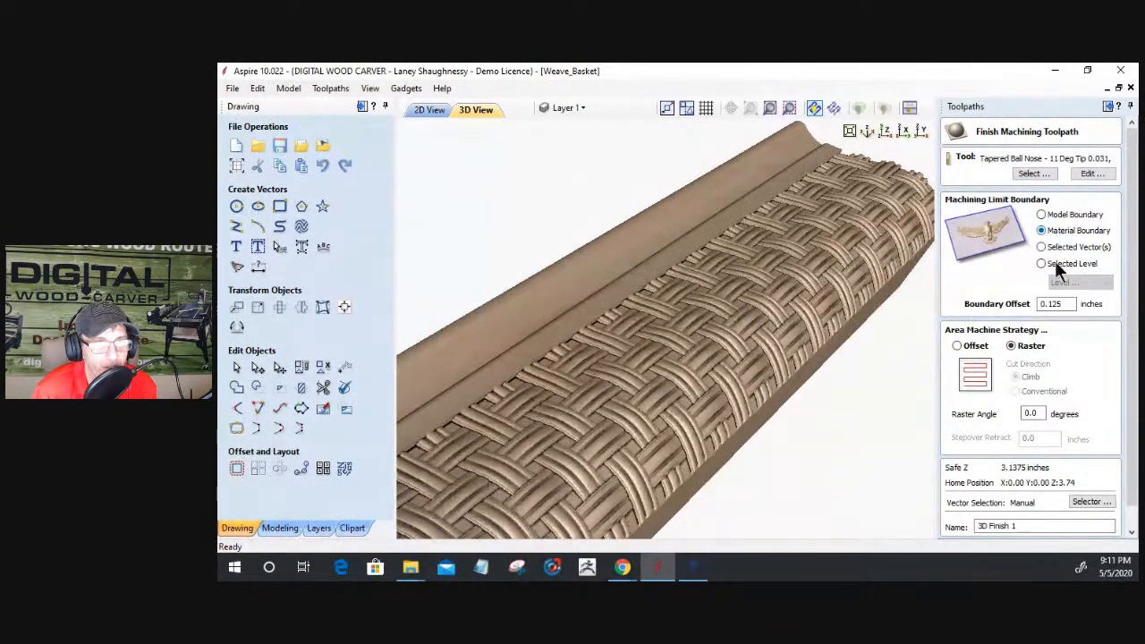
{"action": "double_click", "coordinate": [1063, 303]}
{"action": "type", "text": "0"}
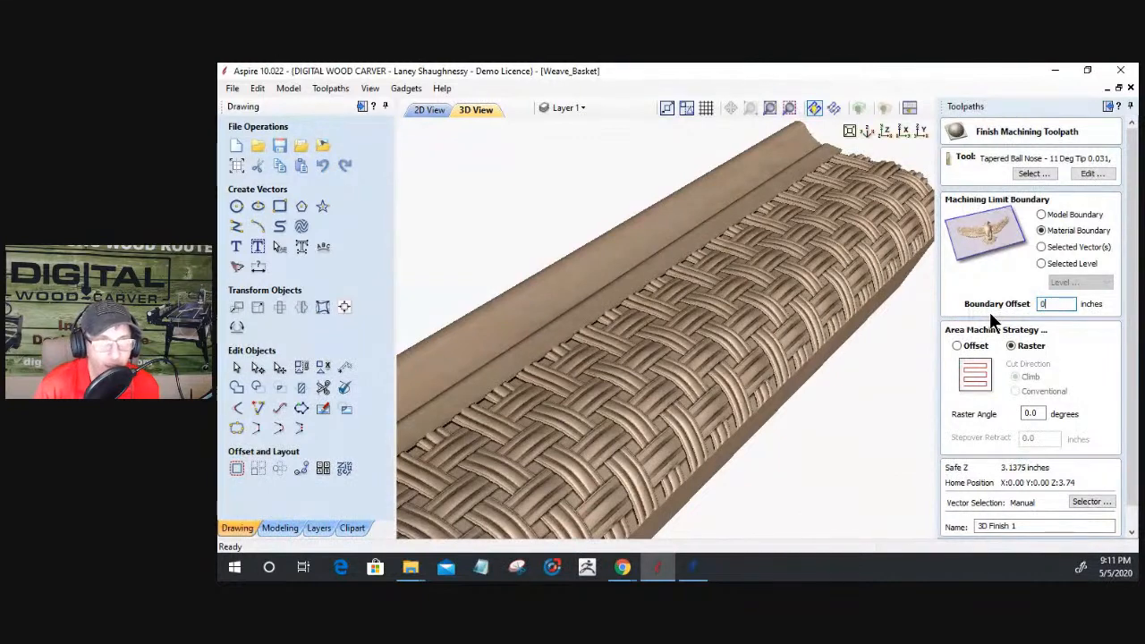
Step: Choose the Tapered Ball Nose 7.2 Deg Tip 0.063, 0.25 inches for the raster finish toolpath and calculate it
{"action": "left_click", "coordinate": [1031, 170]}
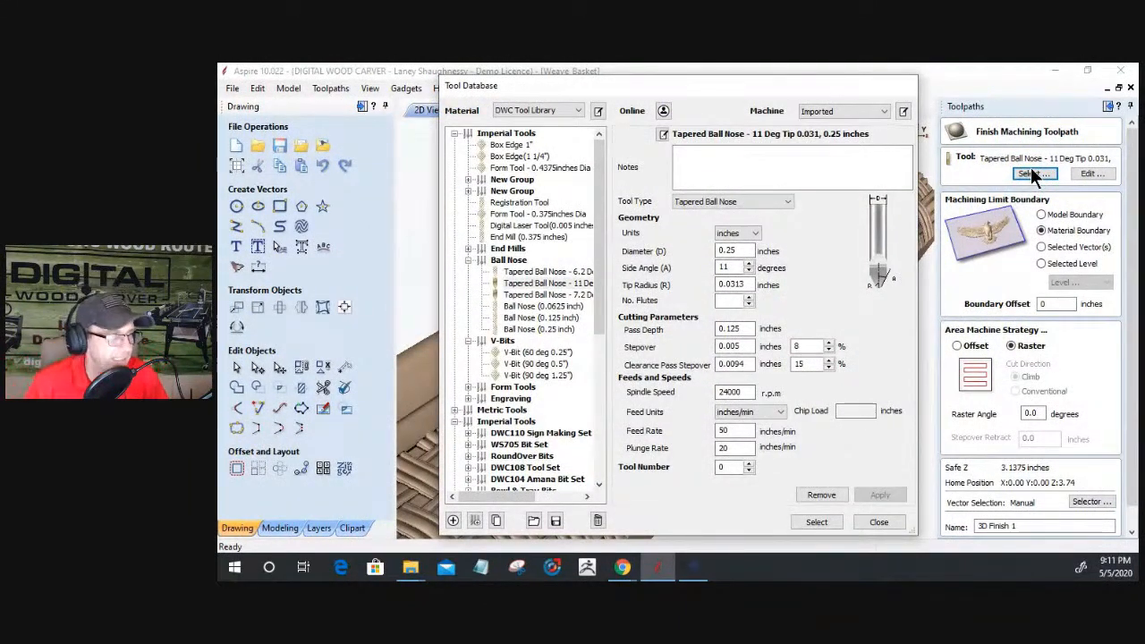
{"action": "left_click", "coordinate": [536, 294]}
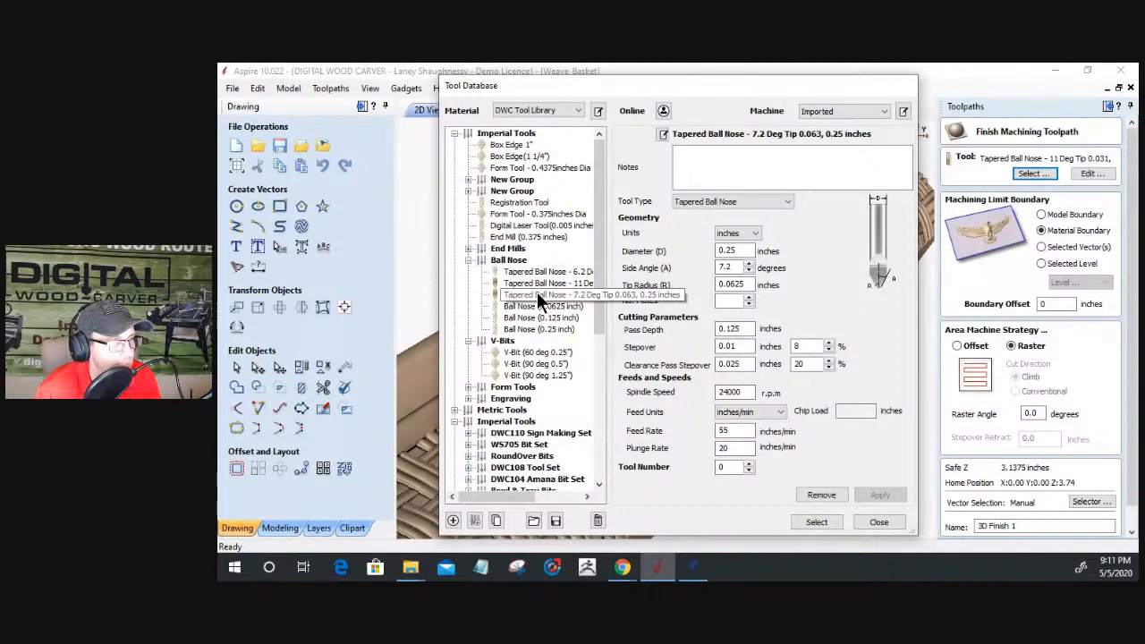
{"action": "left_click", "coordinate": [814, 522]}
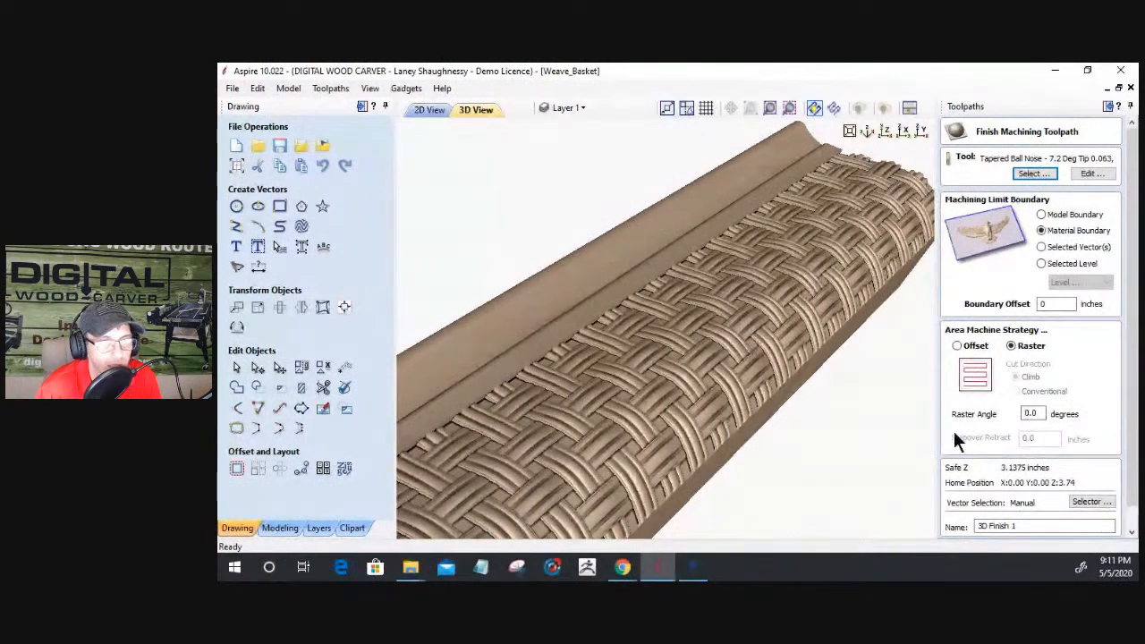
{"action": "left_click_drag", "start_coordinate": [1132, 396], "coordinate": [1134, 427]}
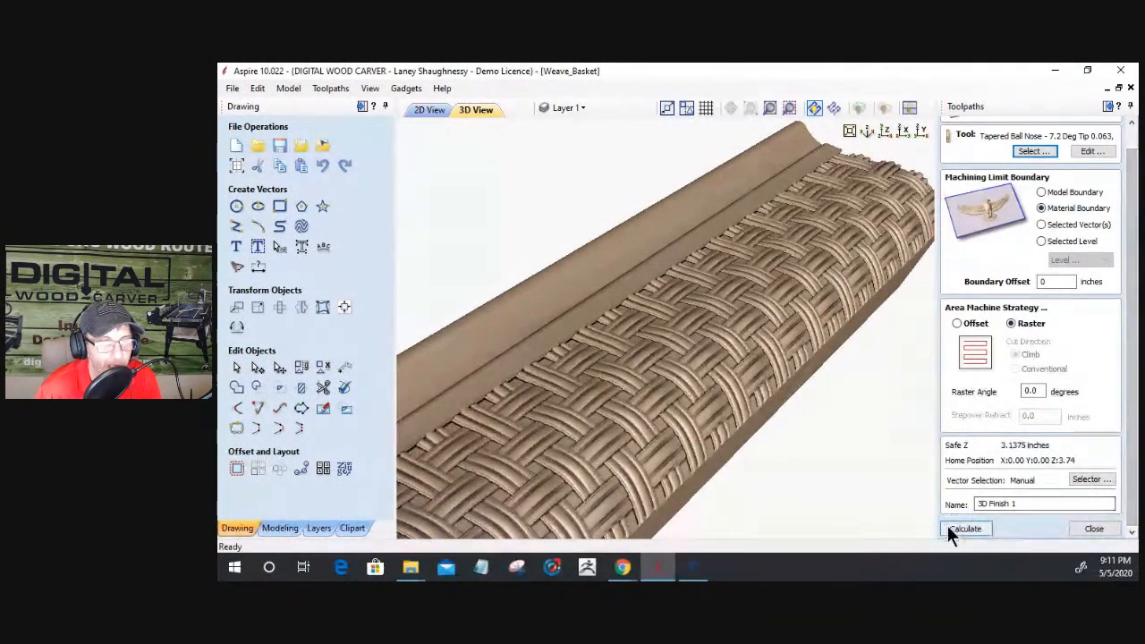
{"action": "left_click", "coordinate": [948, 526]}
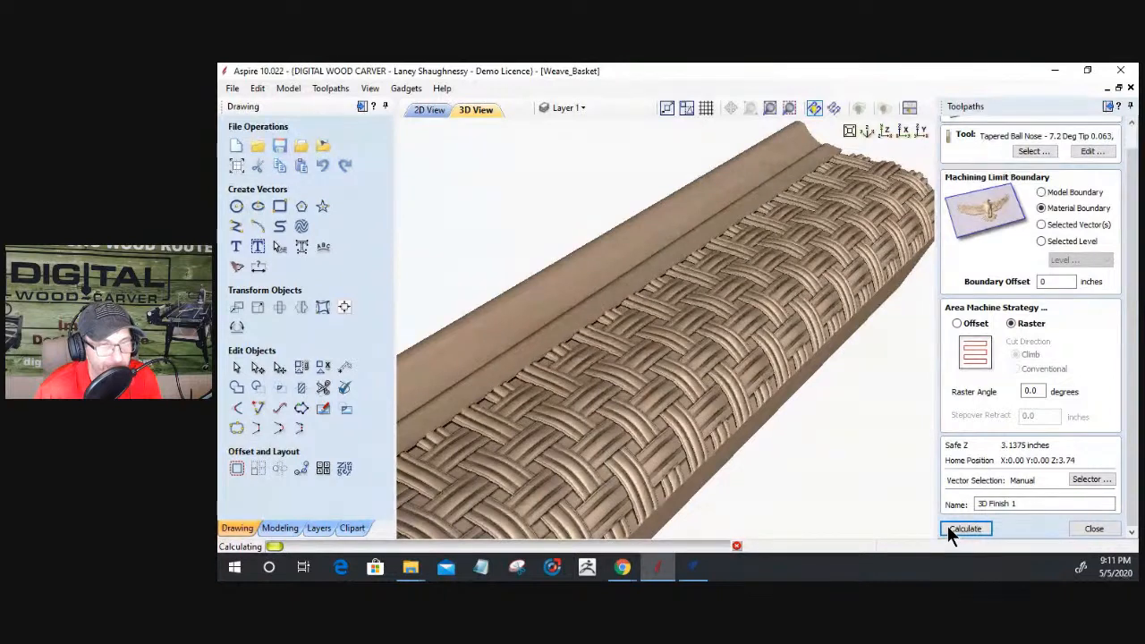
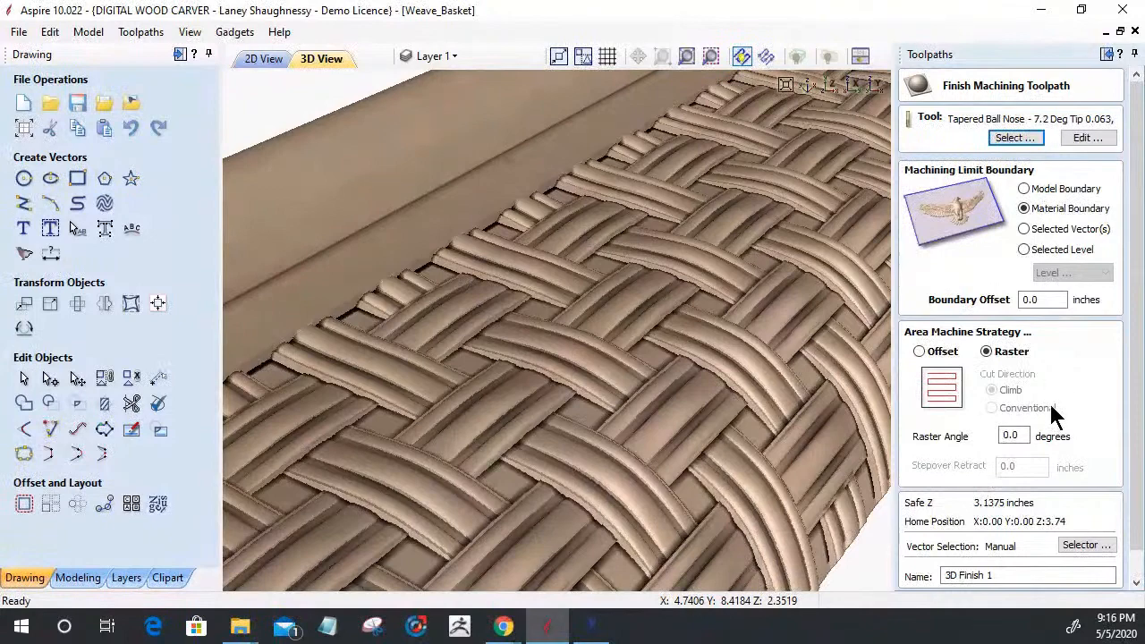
Step: Switch the finish toolpath to the Tapered Ball Nose 11 Deg Tip 0.031, 0.25 inches and calculate 3D Finish 1
{"action": "left_click", "coordinate": [1016, 139]}
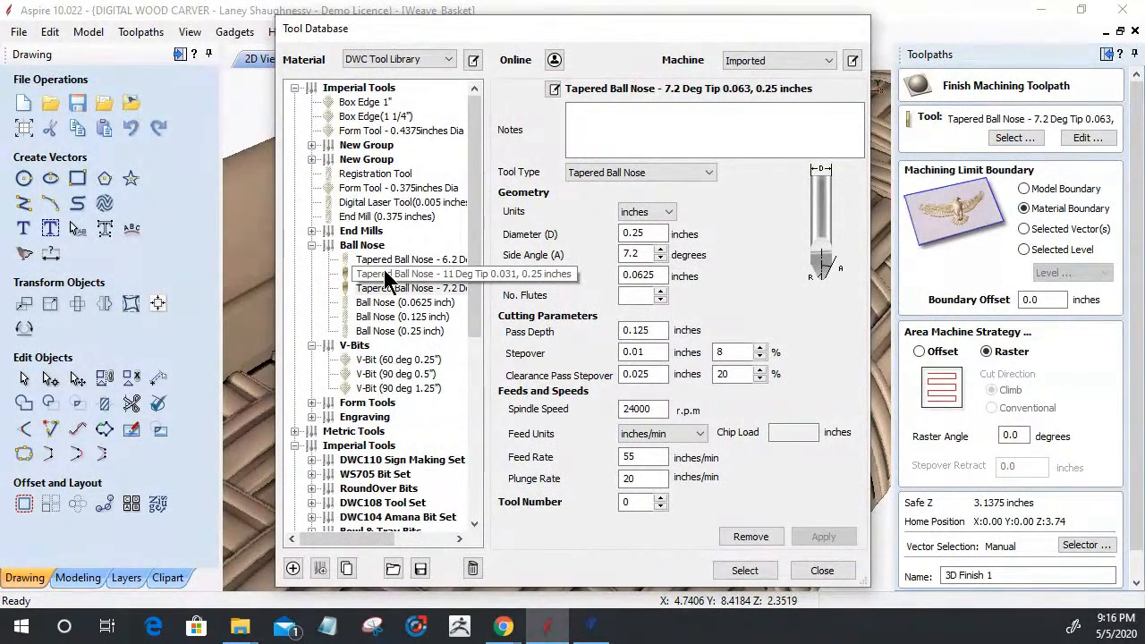
{"action": "left_click", "coordinate": [384, 271]}
{"action": "left_click", "coordinate": [744, 570]}
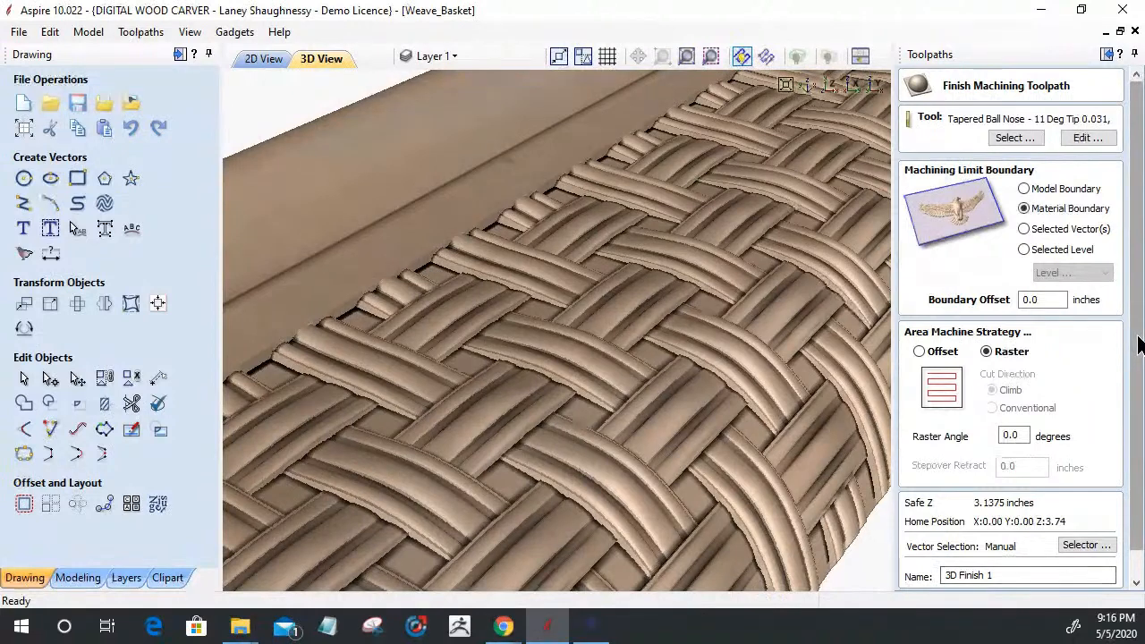
{"action": "scroll", "coordinate": [1107, 400], "scroll_direction": "down", "scroll_amount": 1}
{"action": "left_click", "coordinate": [929, 579]}
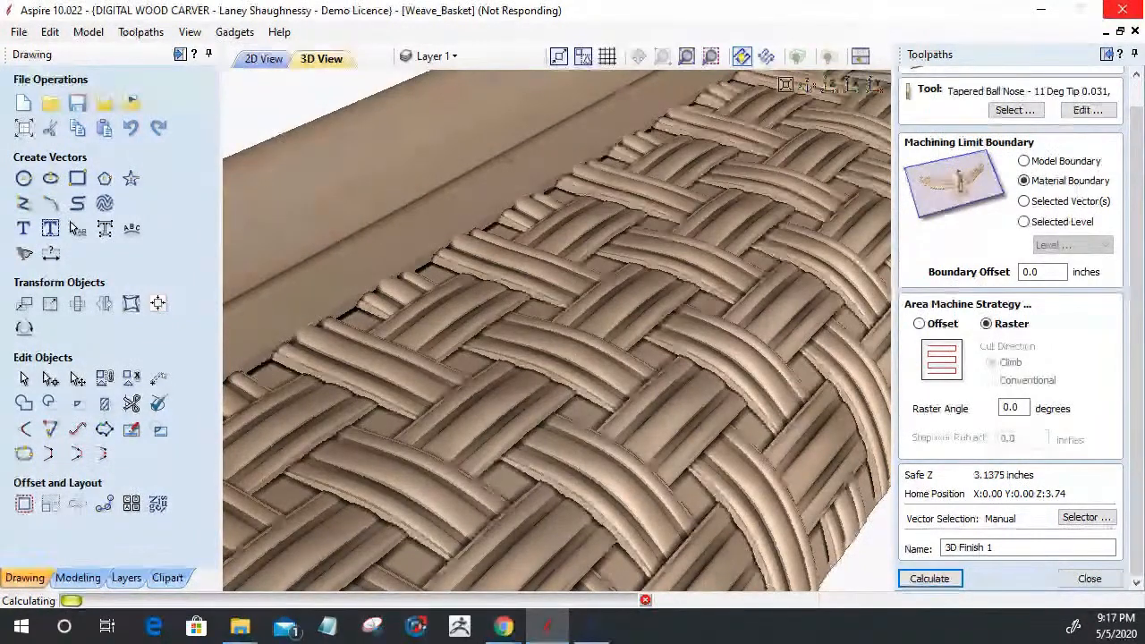
Step: Switch to VCarve Pro, close the toolpath preview and show the Flourish_89B-57435-A, Flourish_227-58212-A and Flourish_158-57882-A components on the 3D rotary model
{"action": "left_click", "coordinate": [591, 626]}
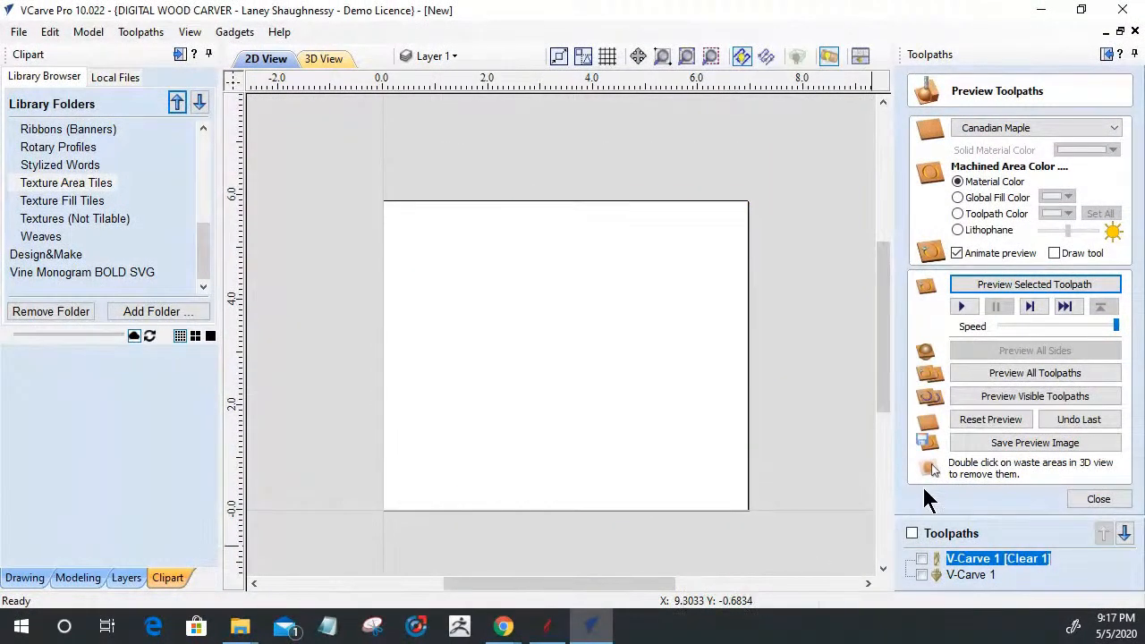
{"action": "left_click", "coordinate": [1101, 499]}
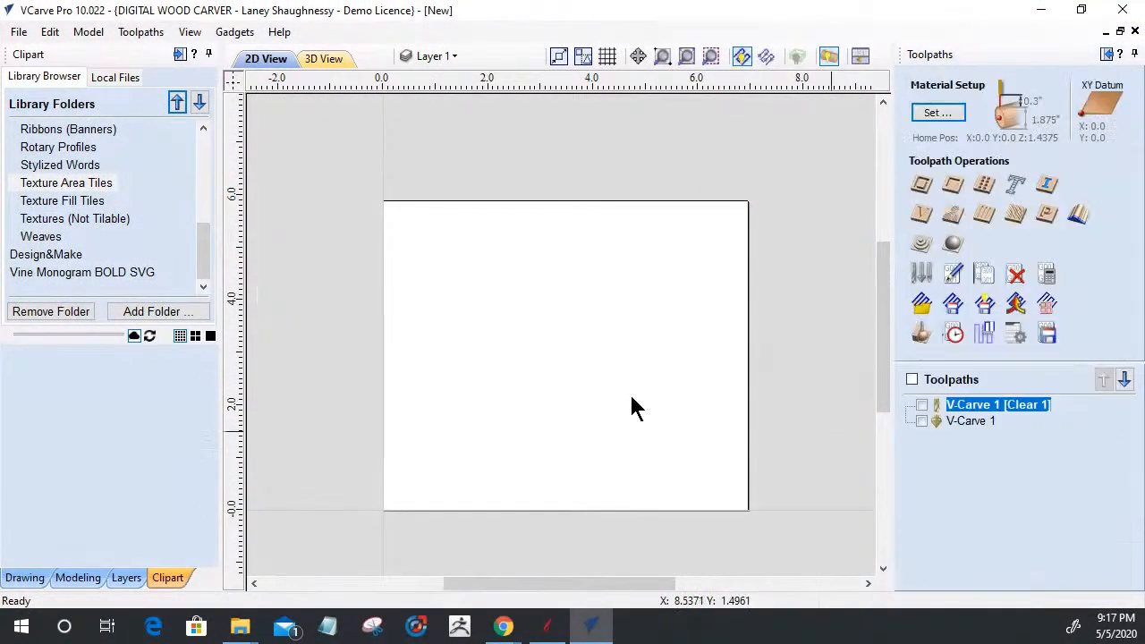
{"action": "left_click", "coordinate": [81, 577]}
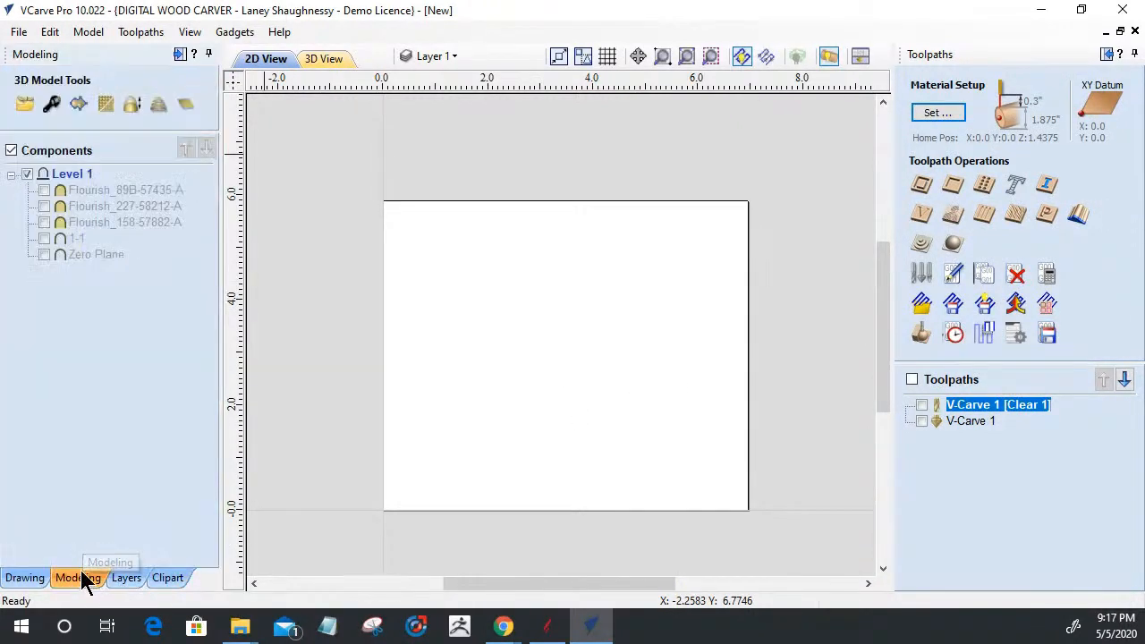
{"action": "left_click", "coordinate": [43, 207]}
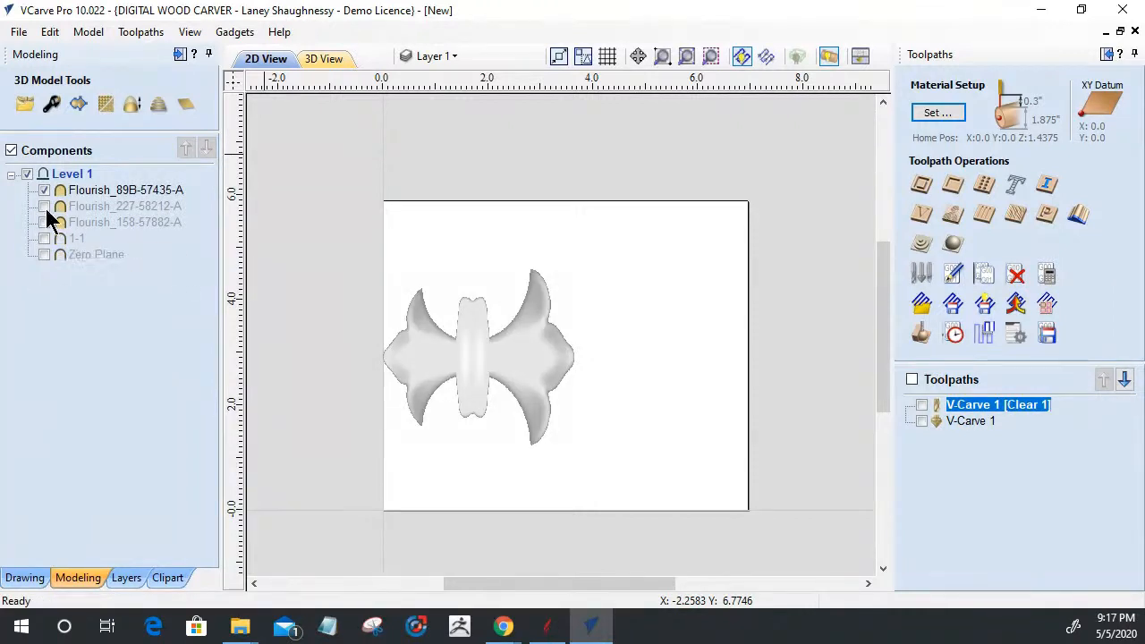
{"action": "left_click", "coordinate": [44, 208]}
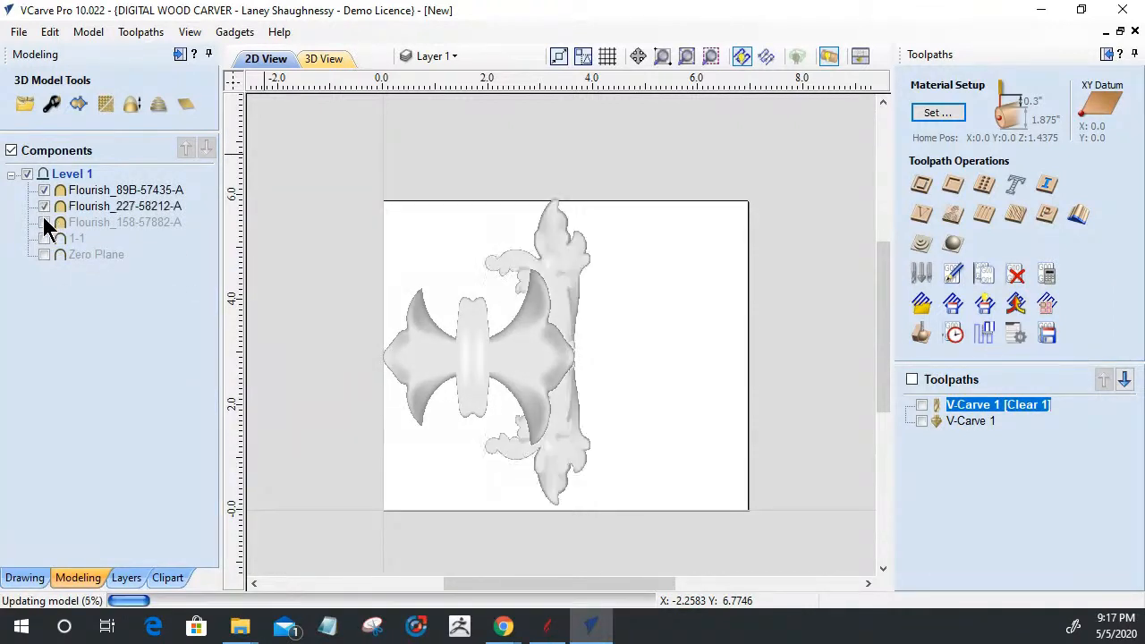
{"action": "left_click", "coordinate": [326, 60]}
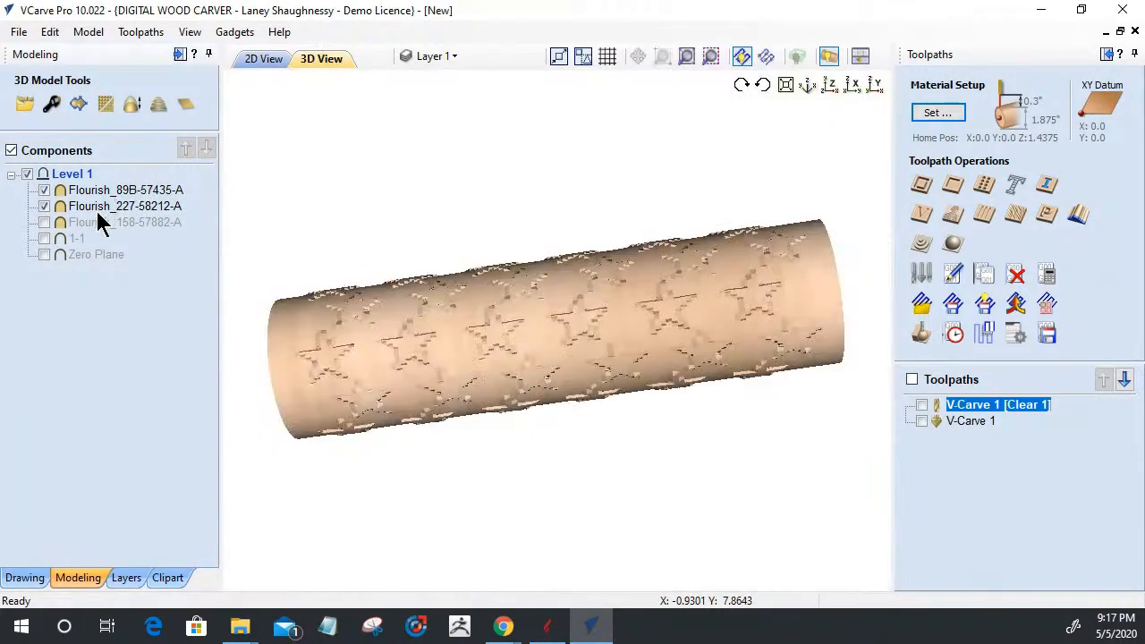
{"action": "left_click", "coordinate": [46, 224]}
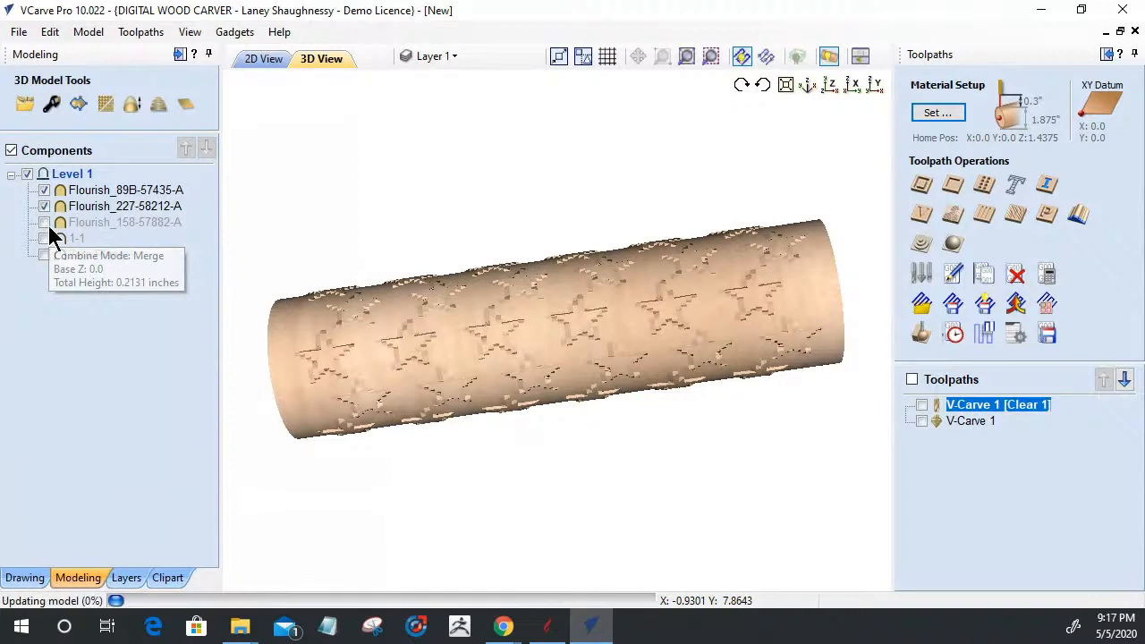
Step: Reset the toolpath preview so the star carving is cleared, and return to the flourish model
{"action": "left_click", "coordinate": [923, 333]}
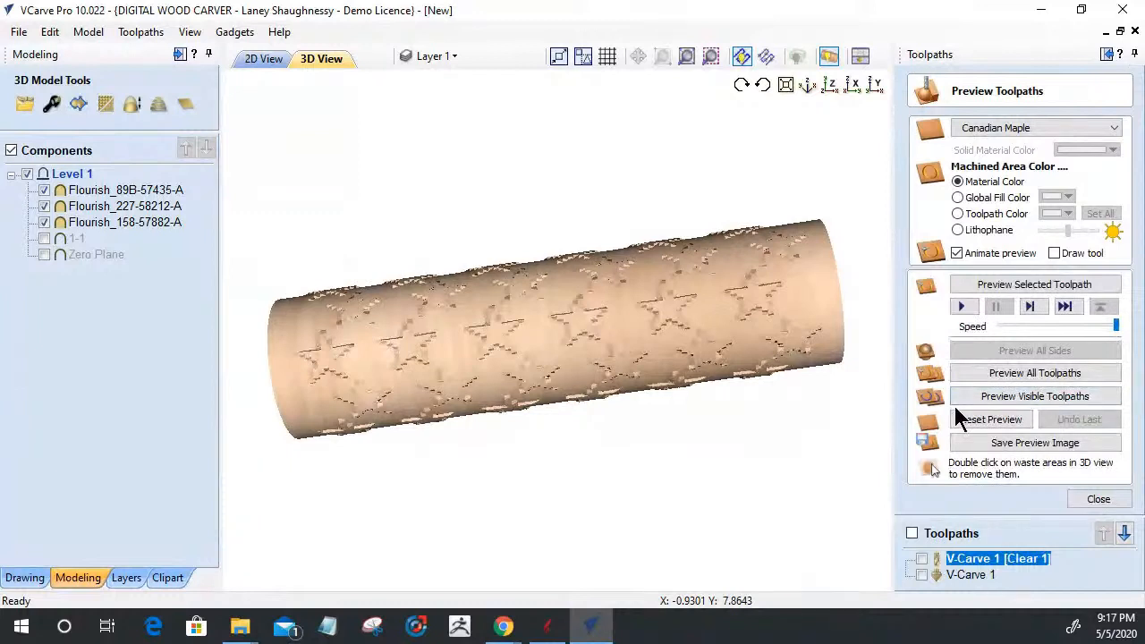
{"action": "left_click", "coordinate": [979, 433]}
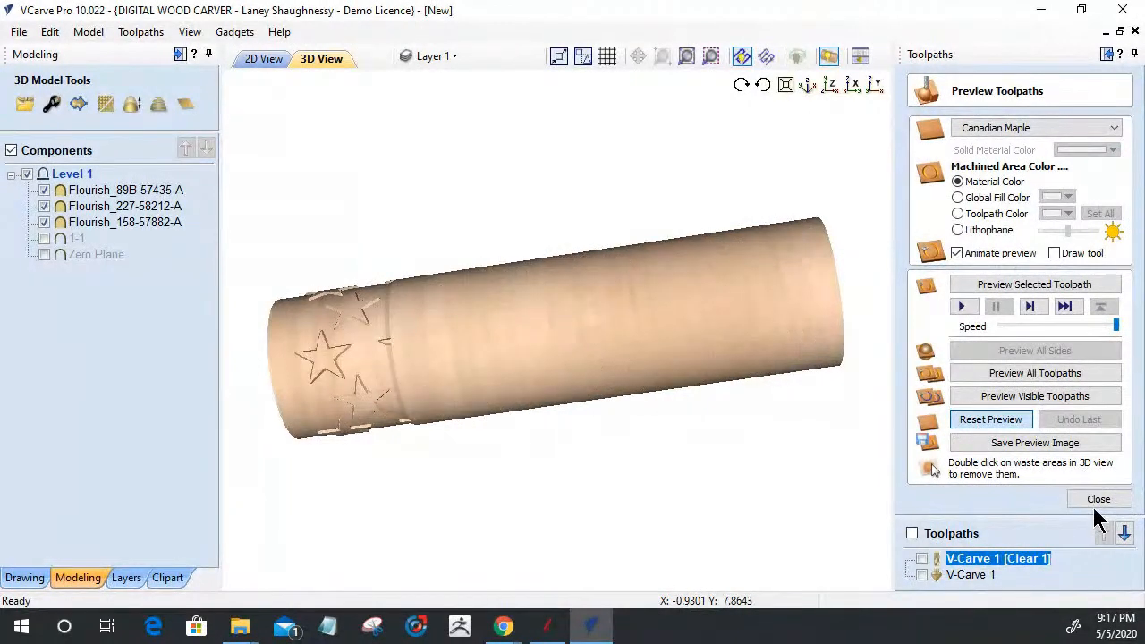
{"action": "left_click", "coordinate": [1095, 499]}
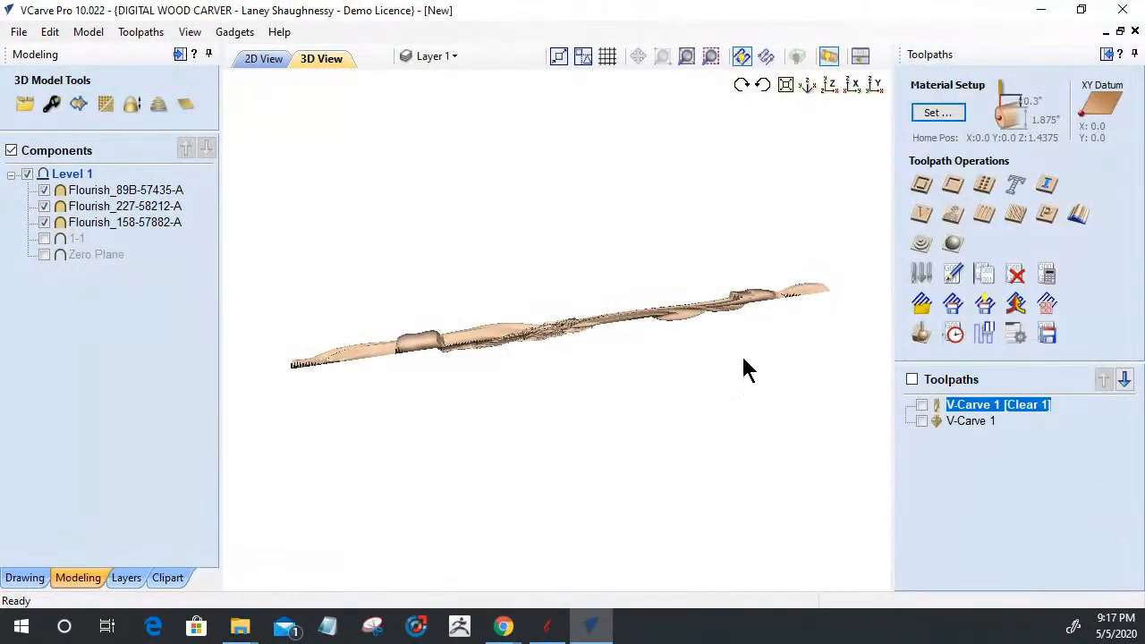
Step: Set the material setup's gap outside the model to 0.0 inches, with the Zero Plane component hidden
{"action": "left_click", "coordinate": [40, 252]}
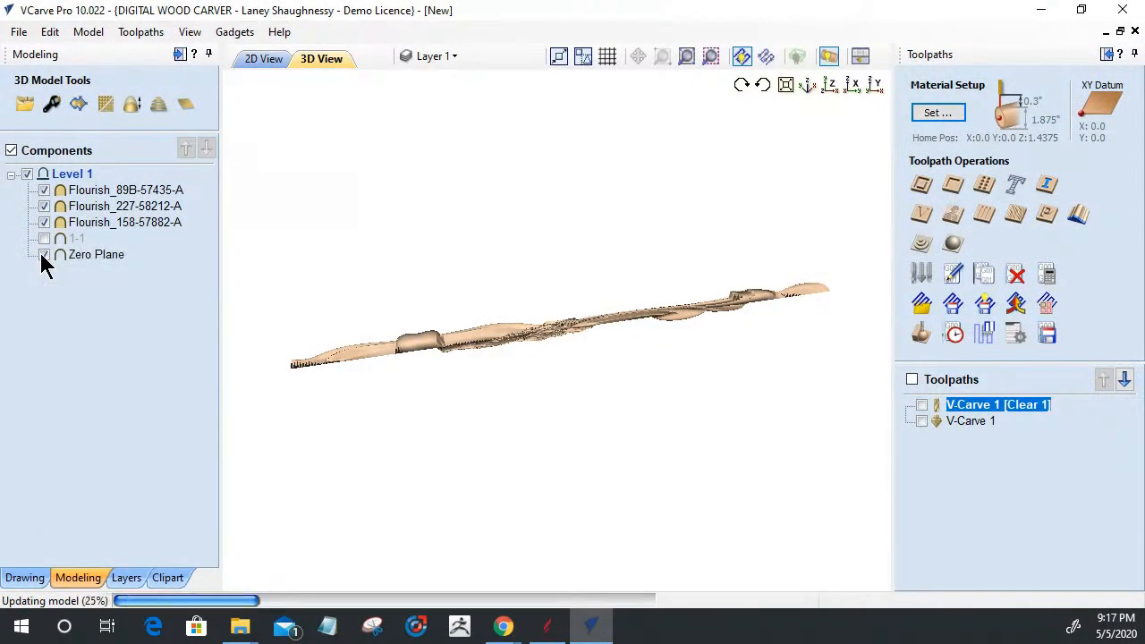
{"action": "left_click", "coordinate": [940, 113]}
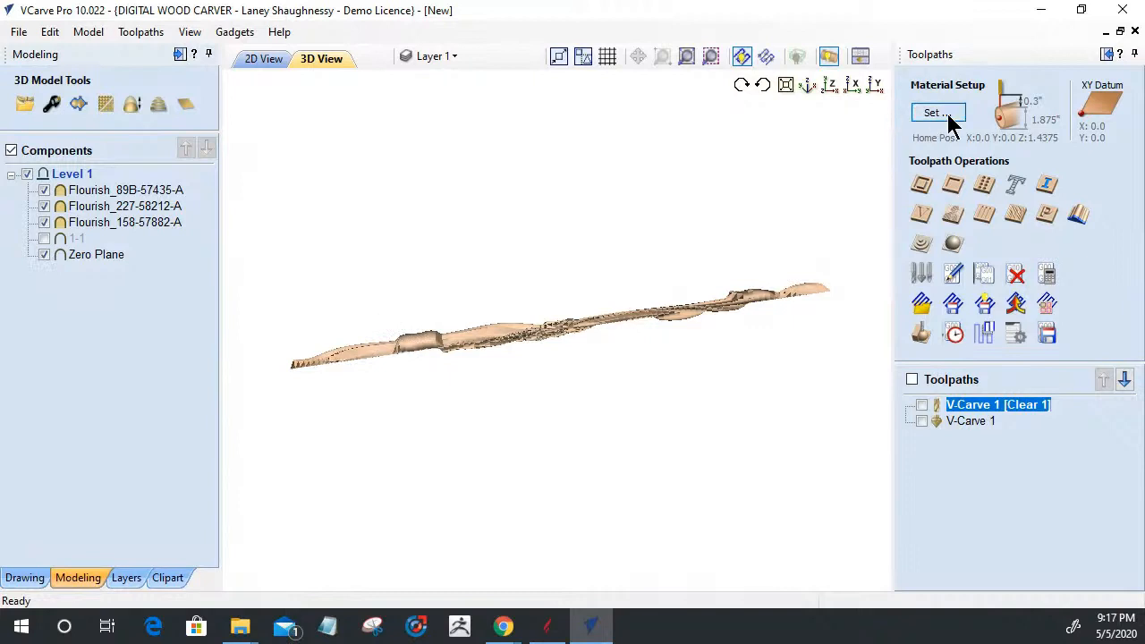
{"action": "left_click", "coordinate": [44, 254]}
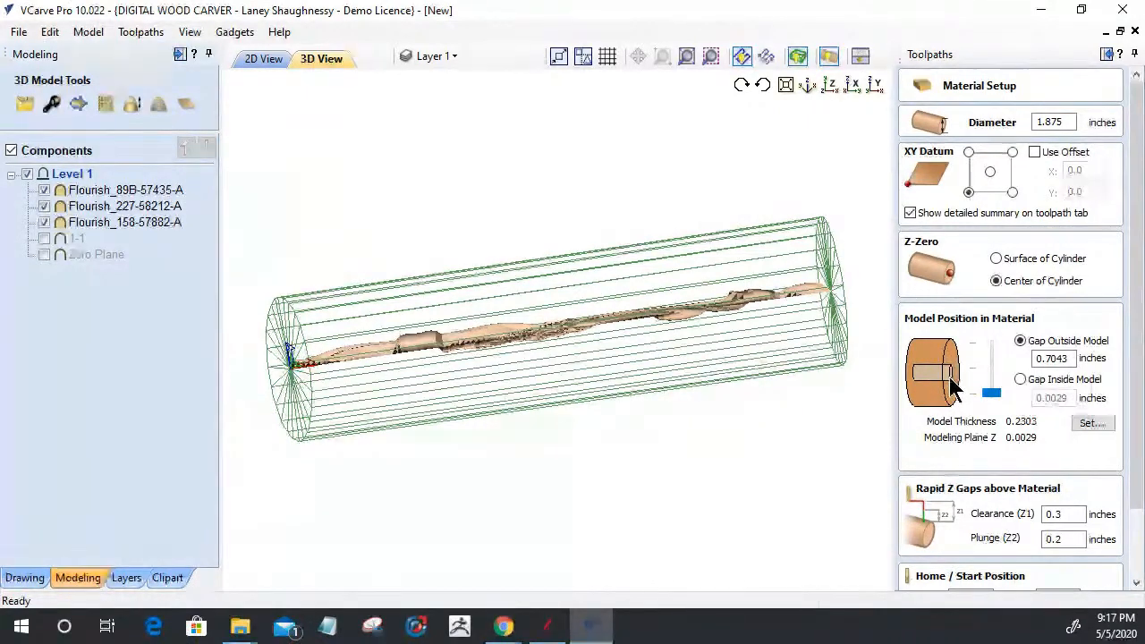
{"action": "left_click_drag", "start_coordinate": [994, 392], "coordinate": [987, 288]}
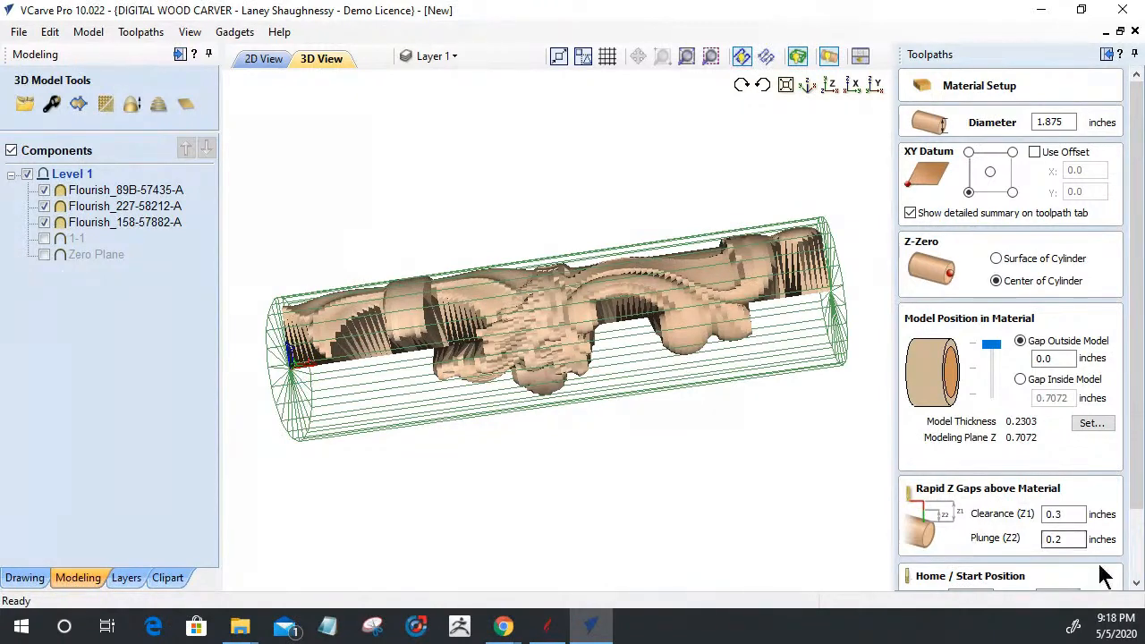
{"action": "scroll", "coordinate": [1138, 483], "scroll_direction": "down", "scroll_amount": 2}
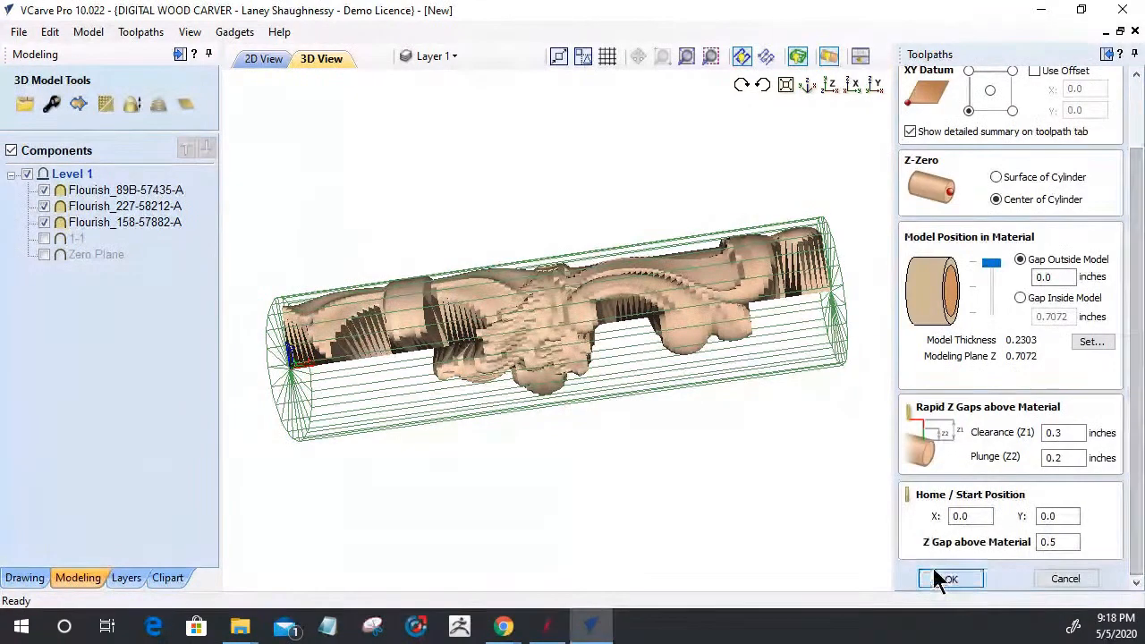
{"action": "left_click", "coordinate": [933, 578]}
Step: Show the Zero Plane component behind the flourishes in the flat model and wrap the model around the cylinder again
{"action": "left_click", "coordinate": [608, 367]}
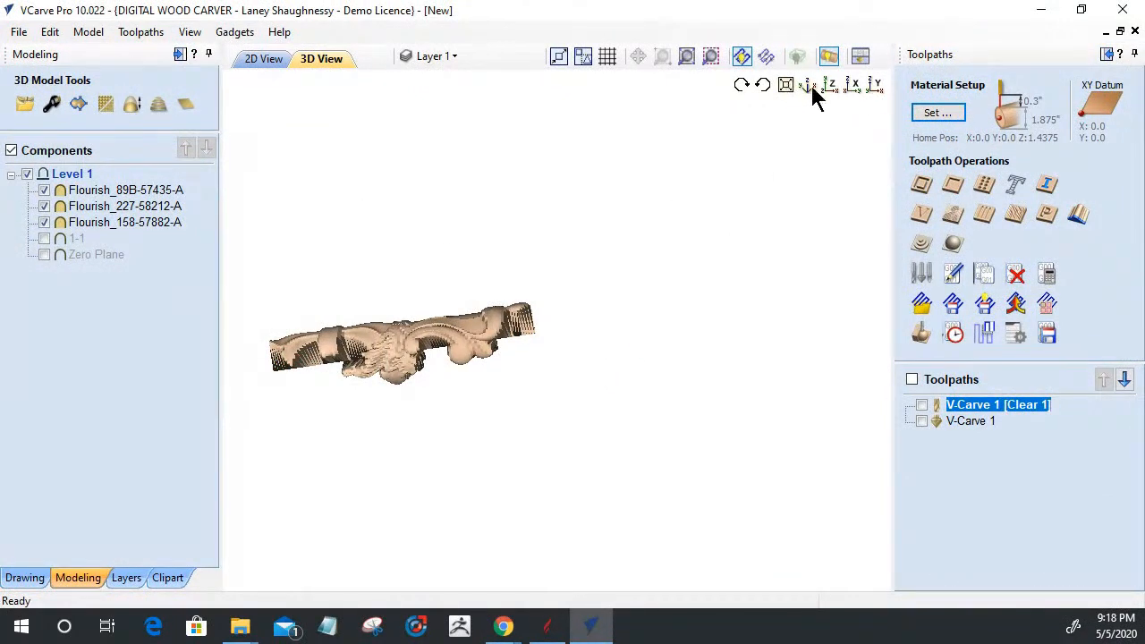
{"action": "left_click", "coordinate": [829, 57]}
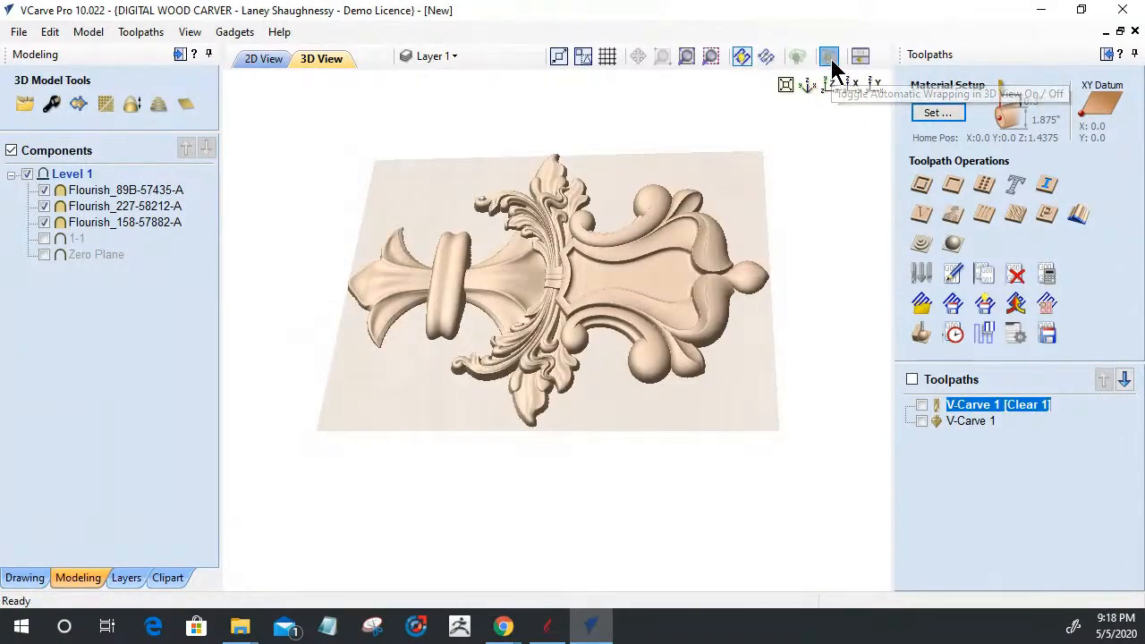
{"action": "left_click", "coordinate": [830, 60]}
{"action": "left_click", "coordinate": [829, 61]}
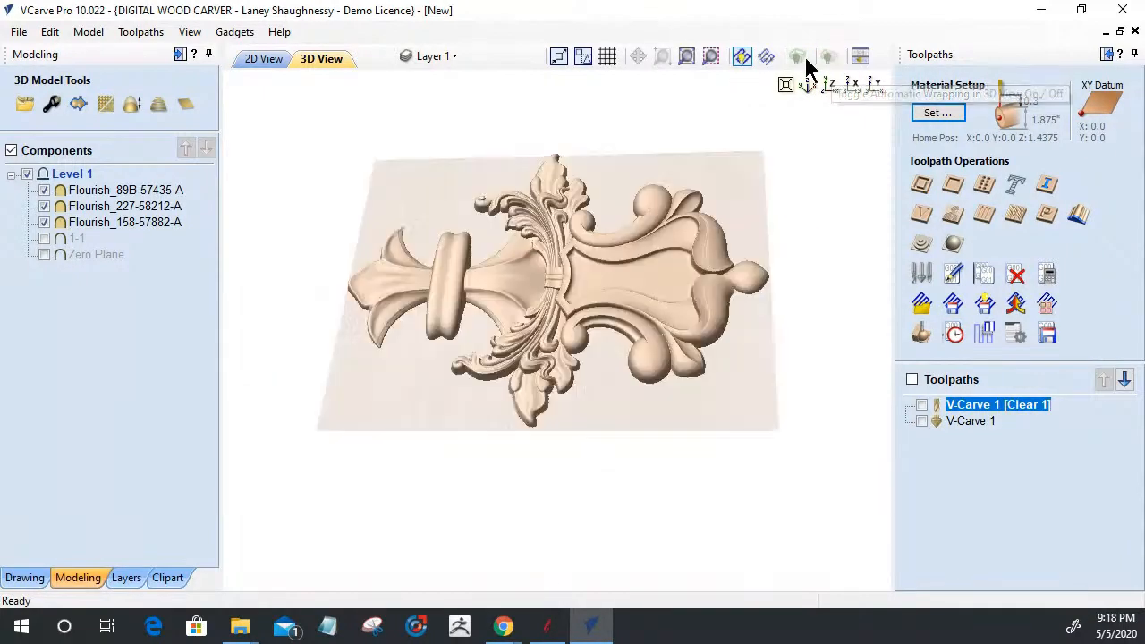
{"action": "left_click", "coordinate": [48, 253]}
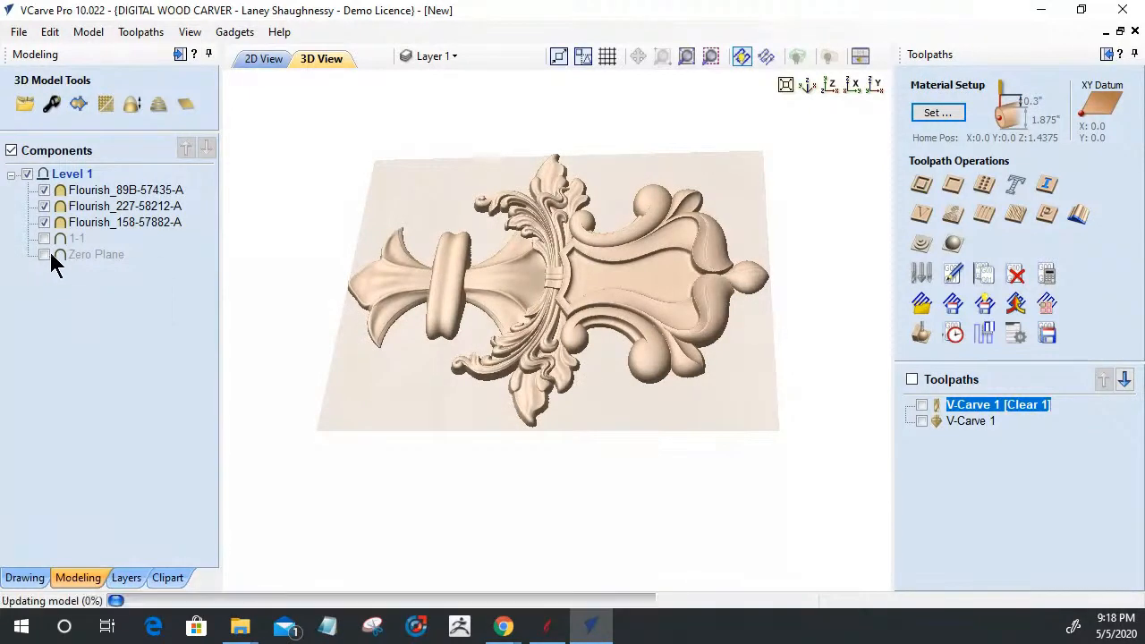
{"action": "left_click", "coordinate": [830, 56]}
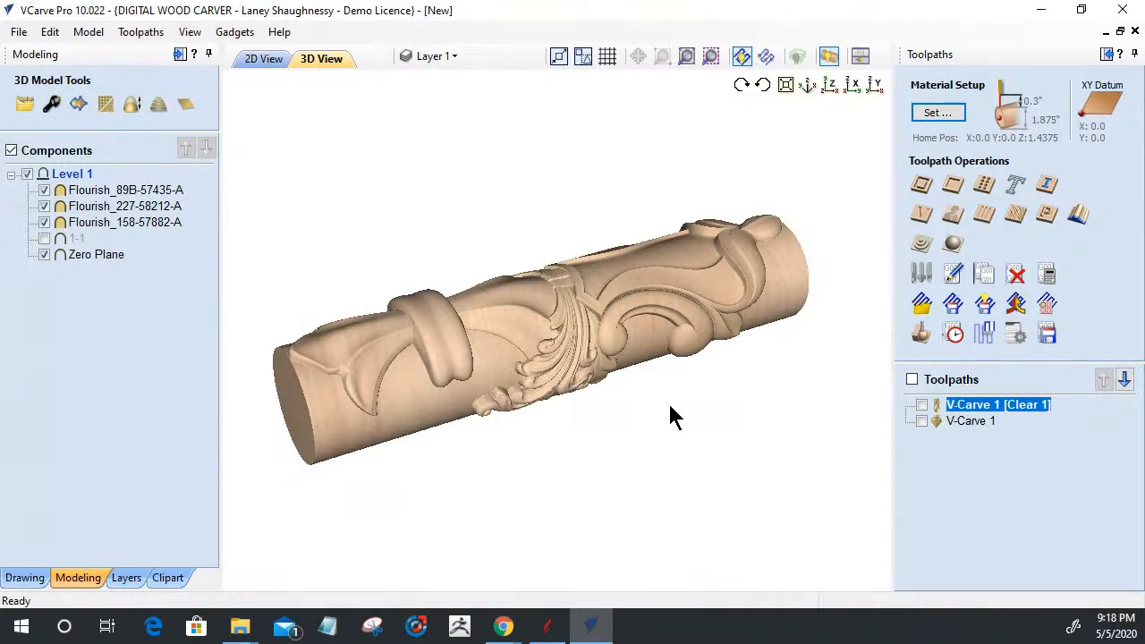
Step: Check the 3D Finish 1 calculation in Aspire, and return to VCarve Pro with the flourish model unwrapped
{"action": "left_click", "coordinate": [547, 626]}
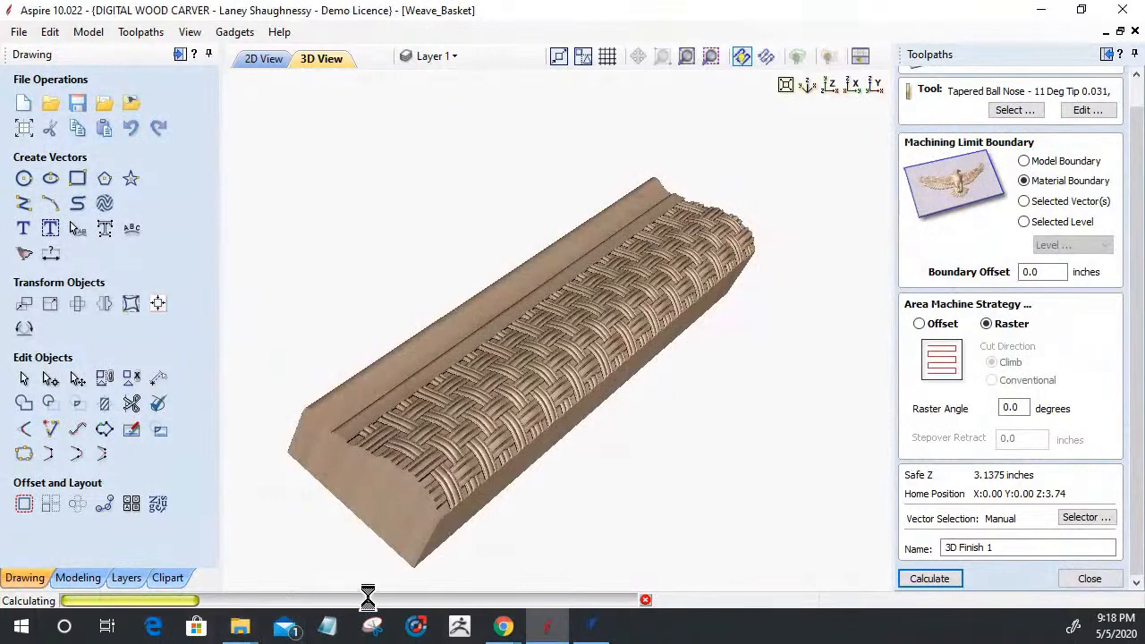
{"action": "left_click", "coordinate": [592, 631]}
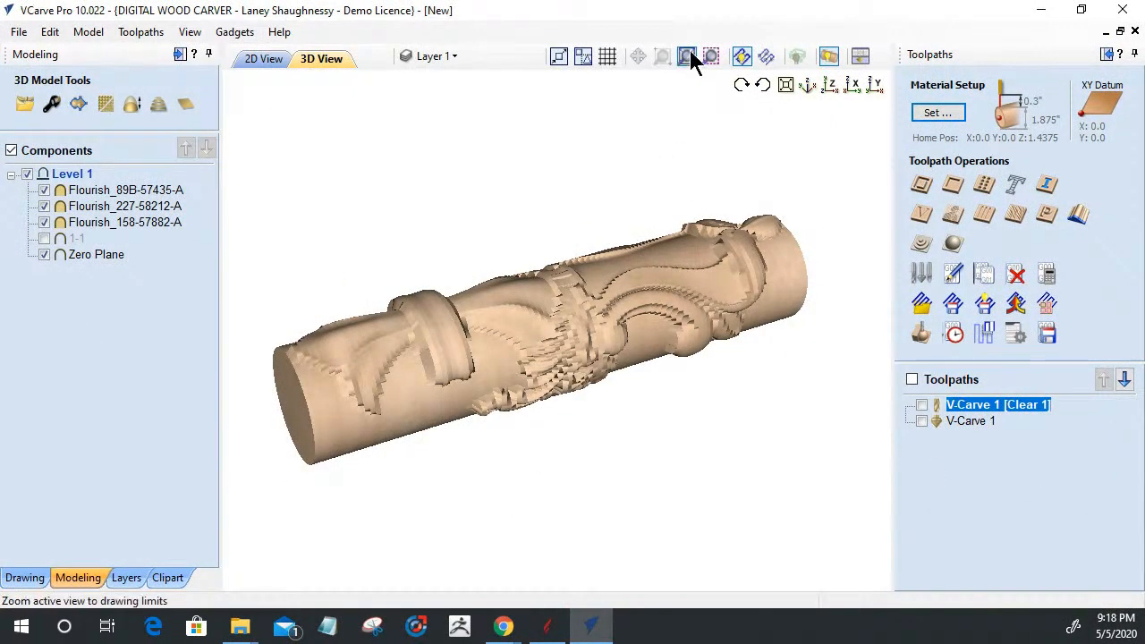
{"action": "left_click", "coordinate": [828, 55]}
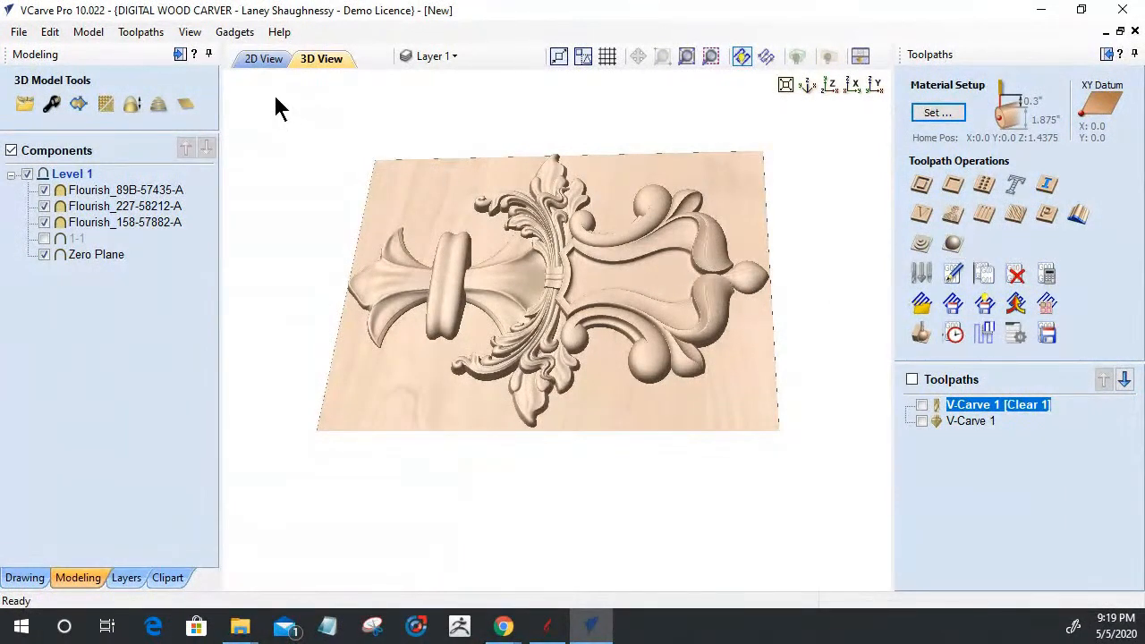
Step: Examine the blank size, machining method and tool options of the Create Rounding Toolpath gadget, and close it without creating a toolpath
{"action": "left_click", "coordinate": [238, 36]}
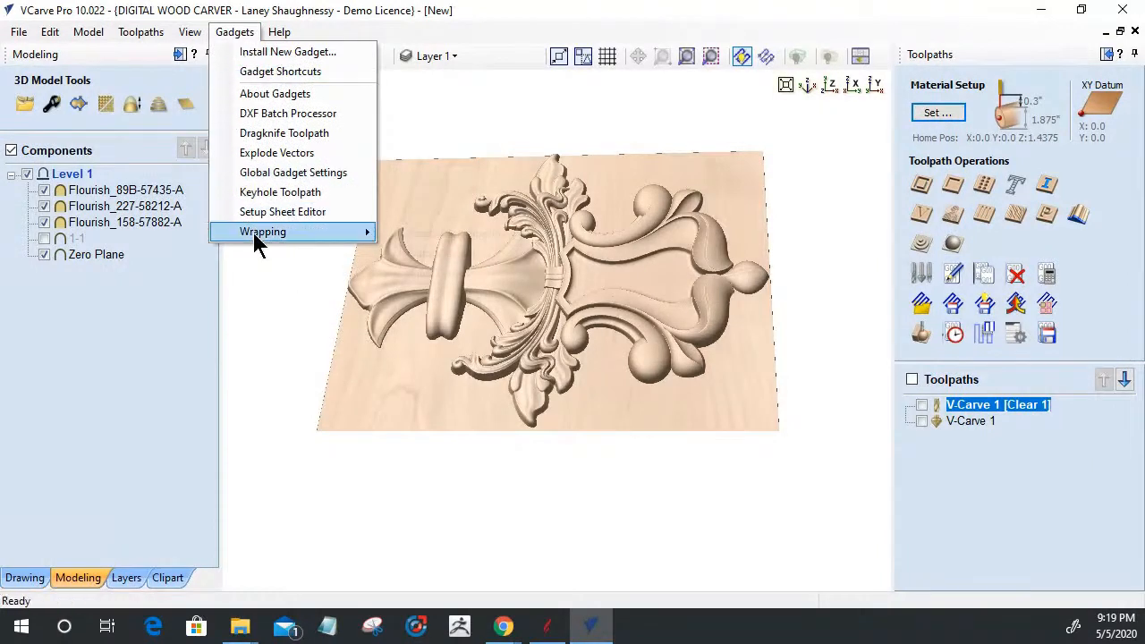
{"action": "mouse_move", "coordinate": [293, 238]}
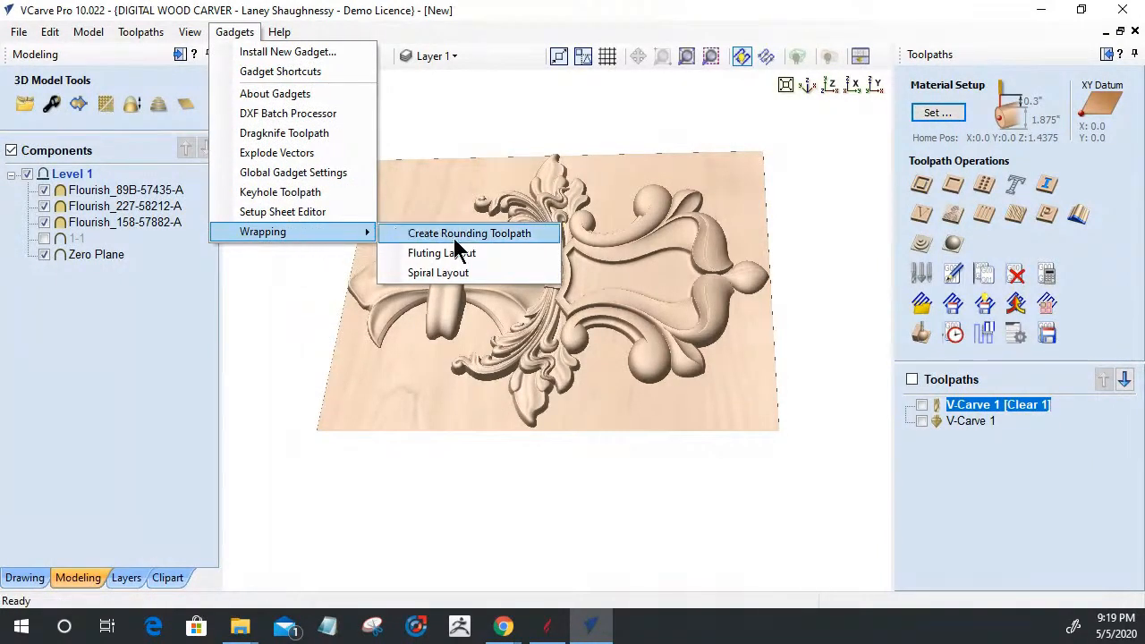
{"action": "left_click", "coordinate": [500, 241]}
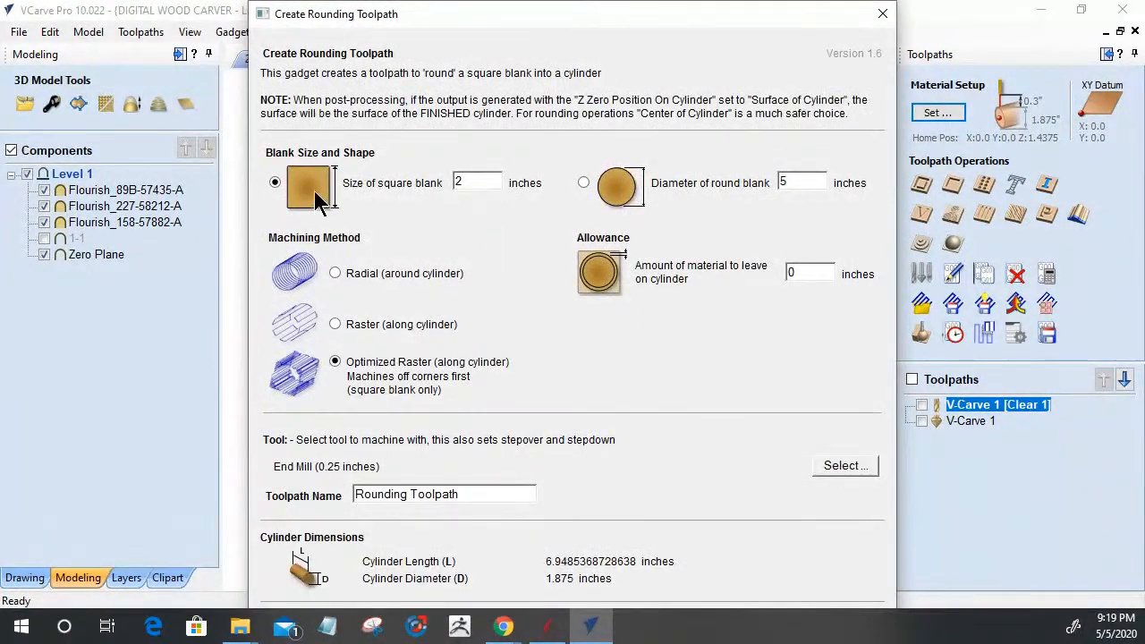
{"action": "left_click_drag", "start_coordinate": [481, 184], "coordinate": [452, 201]}
{"action": "left_click", "coordinate": [275, 183]}
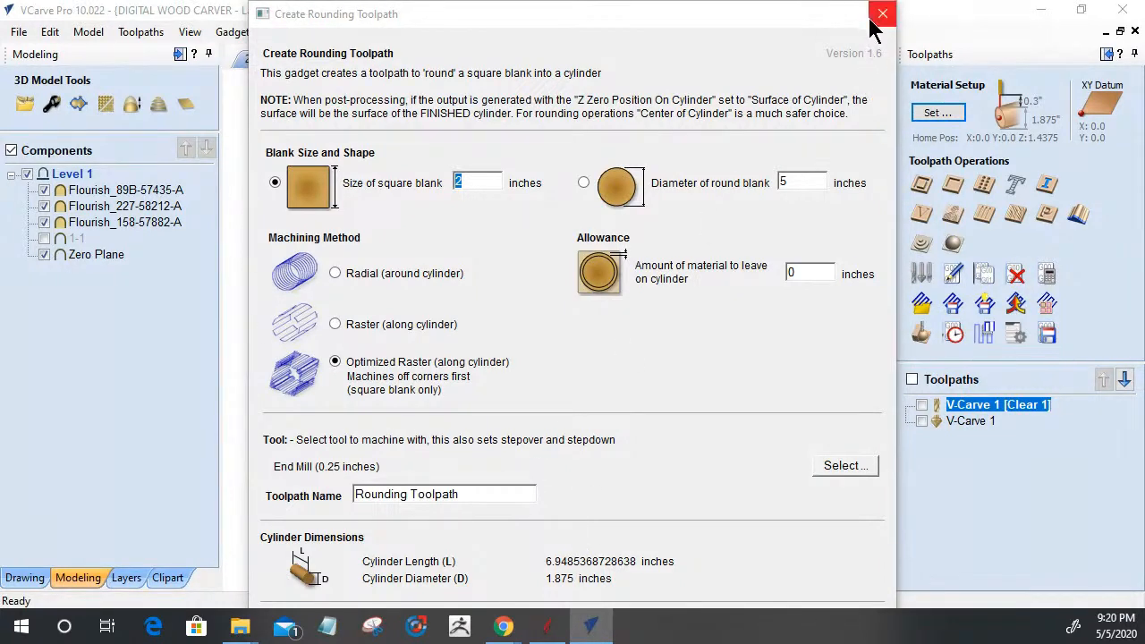
{"action": "left_click", "coordinate": [851, 469]}
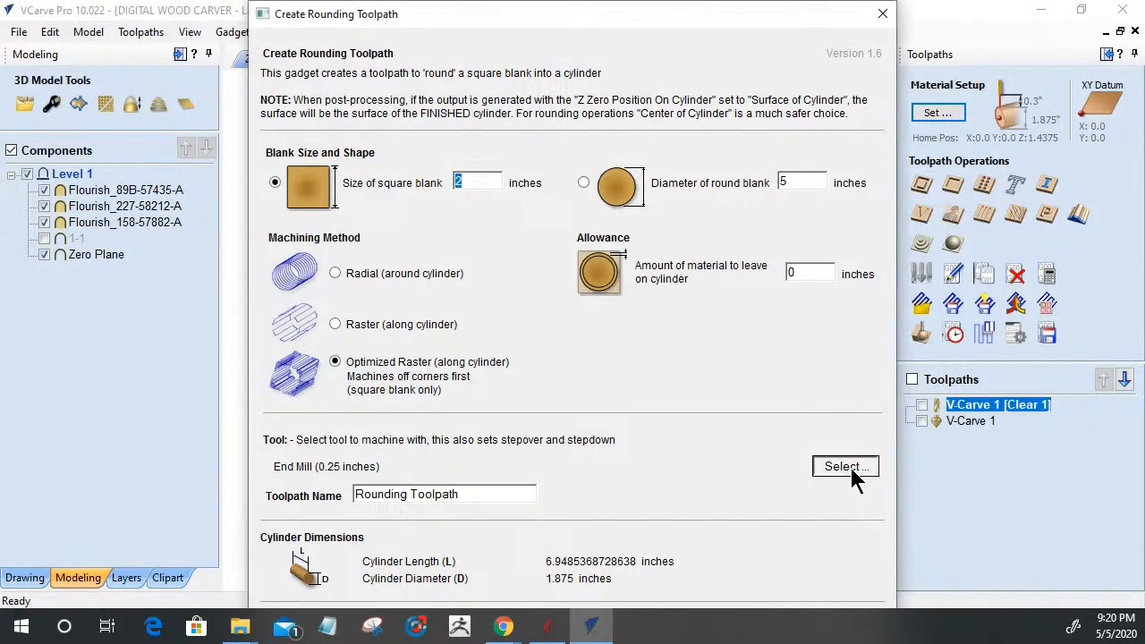
{"action": "left_click", "coordinate": [823, 586]}
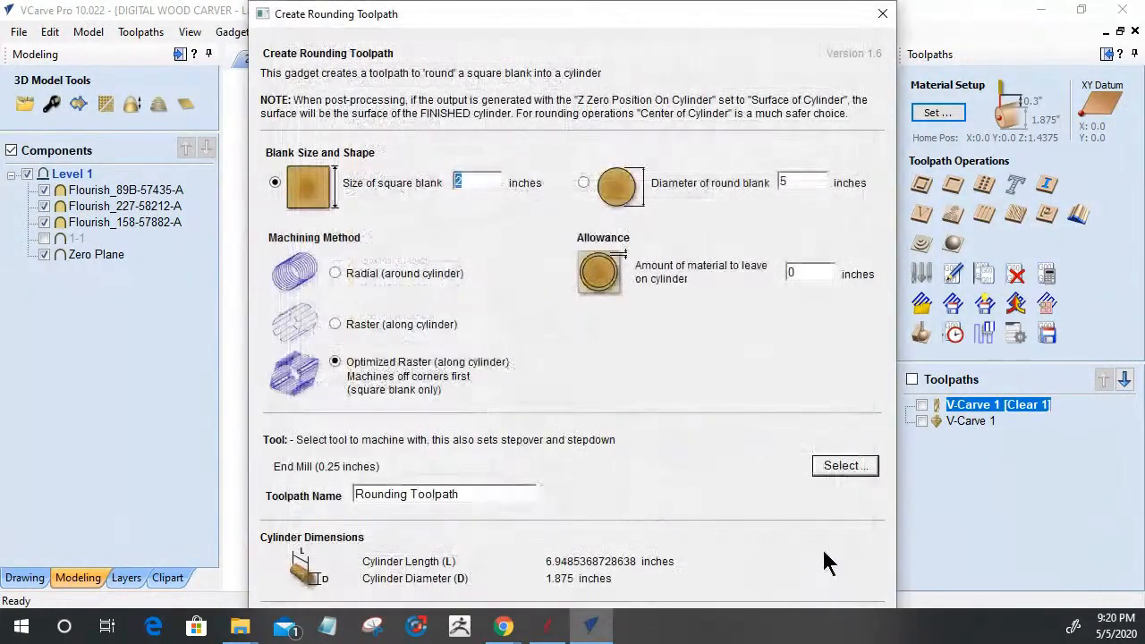
{"action": "left_click", "coordinate": [882, 15]}
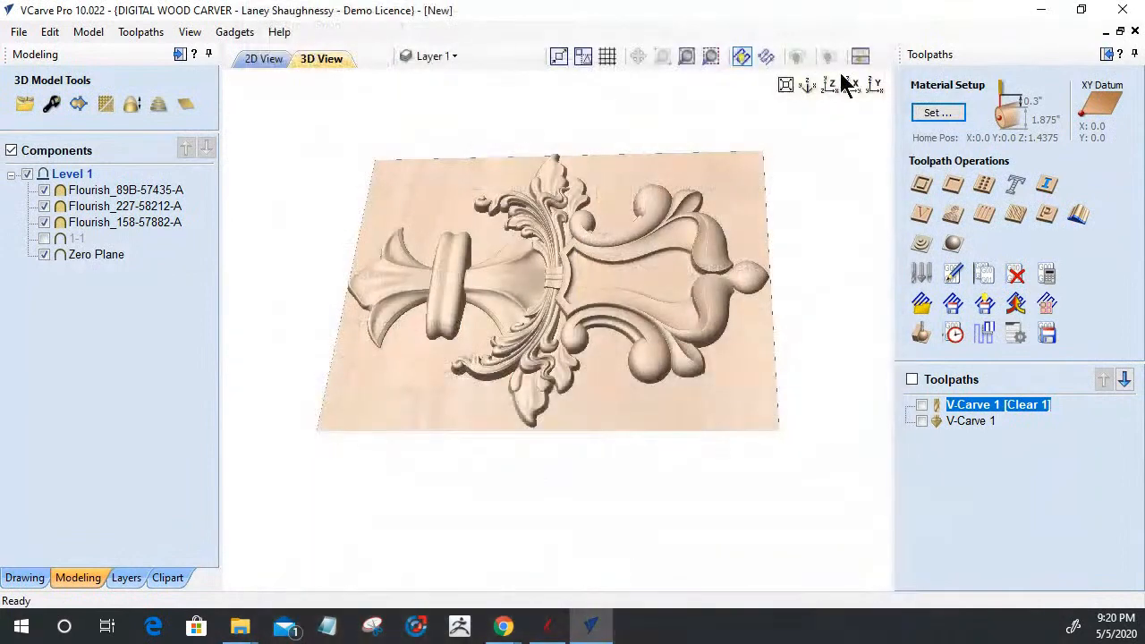
Step: Hide the Level 1 components in the 2D view and draw a square about 2.0 by 2.0 inches left of the material's centre
{"action": "left_click", "coordinate": [265, 60]}
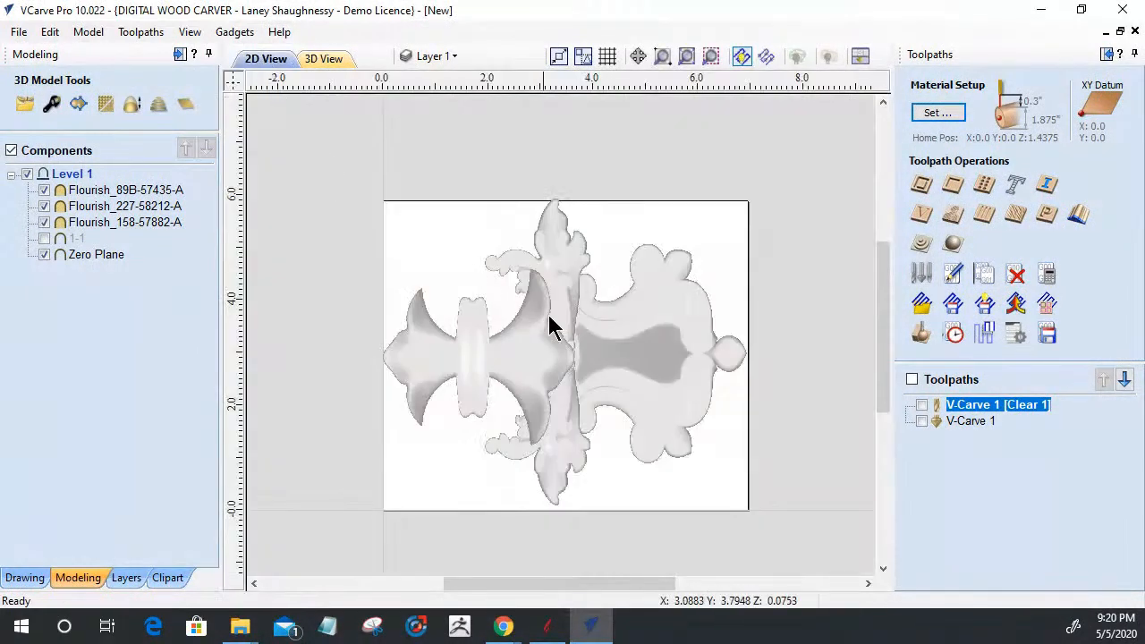
{"action": "left_click", "coordinate": [26, 173]}
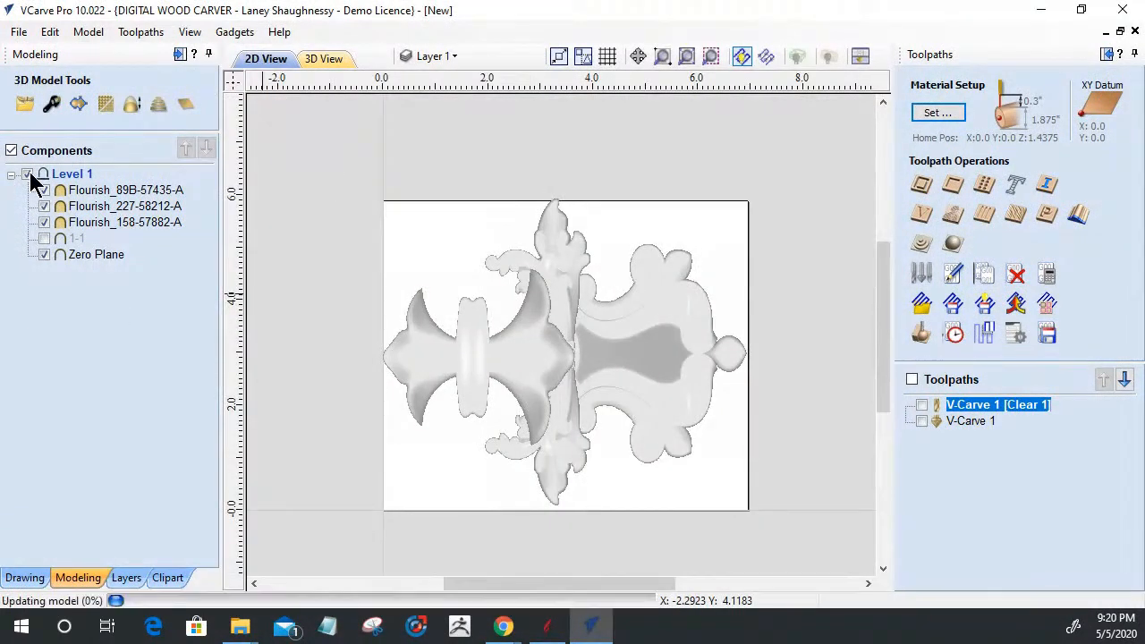
{"action": "left_click", "coordinate": [21, 578]}
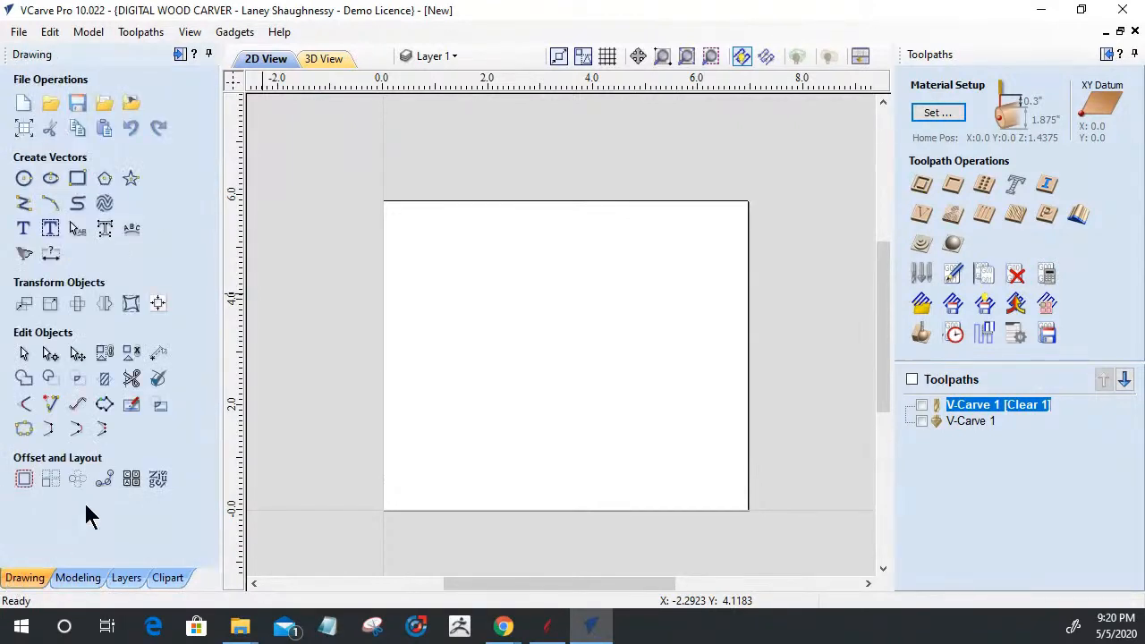
{"action": "left_click", "coordinate": [79, 182]}
{"action": "mouse_move", "coordinate": [481, 288]}
{"action": "left_mouse_down"}
{"action": "mouse_move", "coordinate": [585, 388]}
{"action": "mouse_move", "coordinate": [566, 392]}
{"action": "mouse_move", "coordinate": [575, 389]}
{"action": "left_mouse_up"}
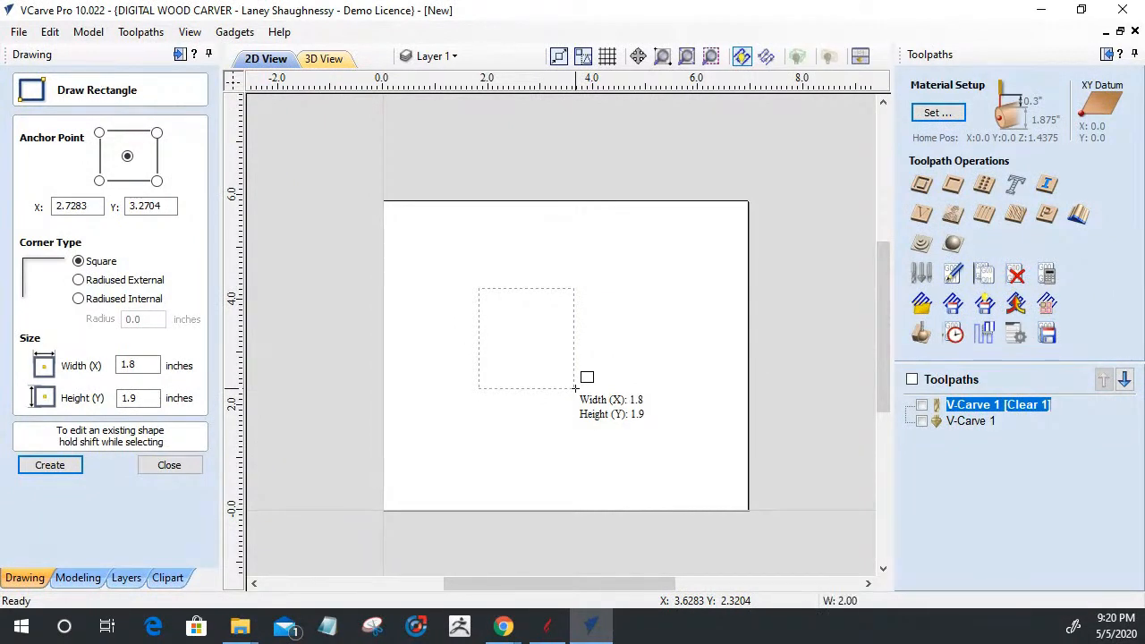
{"action": "key", "text": "Return"}
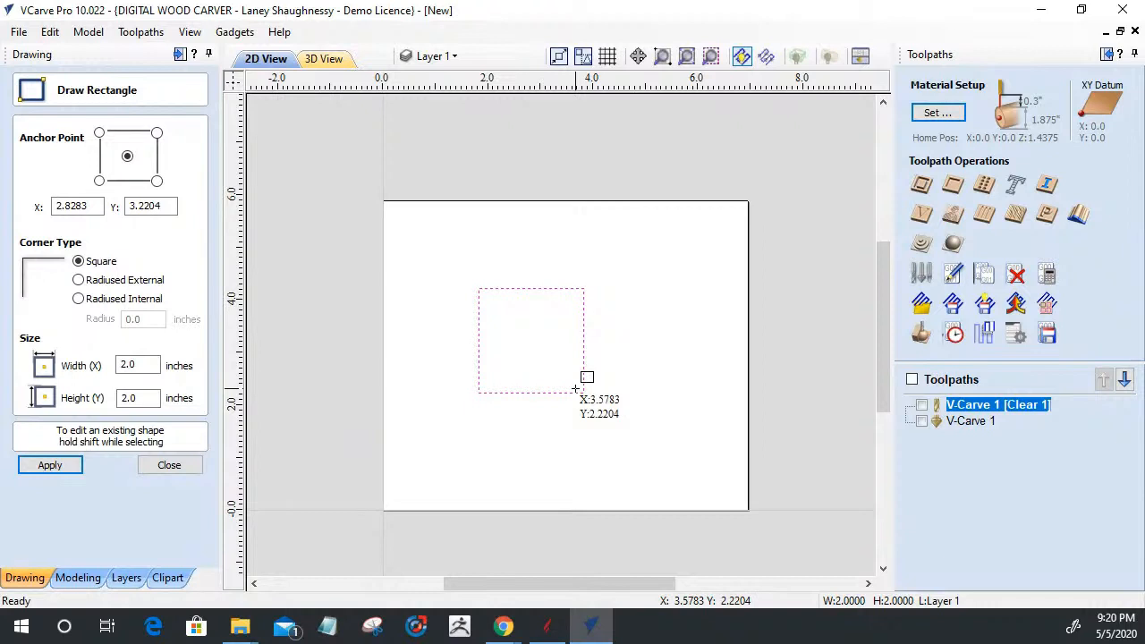
{"action": "left_click", "coordinate": [176, 458]}
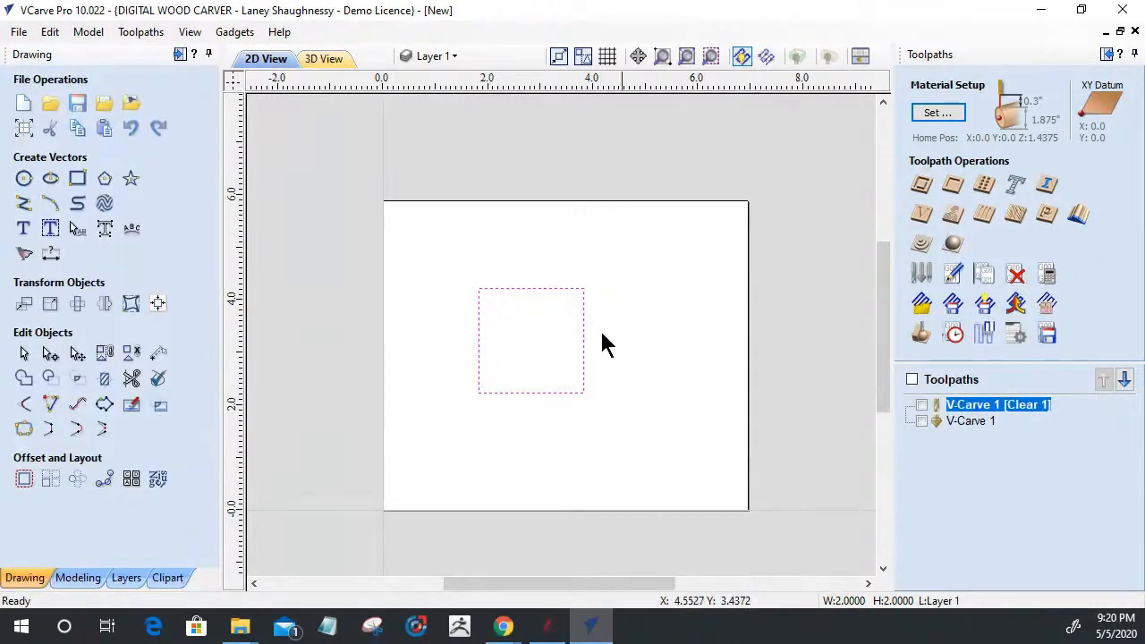
Step: Draw a chuck shape beside the square from a 0.8 by 0.2 inch bar, a narrow upright plate and a 1.5 inch high block
{"action": "left_click", "coordinate": [77, 178]}
{"action": "left_click_drag", "start_coordinate": [602, 332], "coordinate": [656, 358]}
{"action": "left_click", "coordinate": [161, 467]}
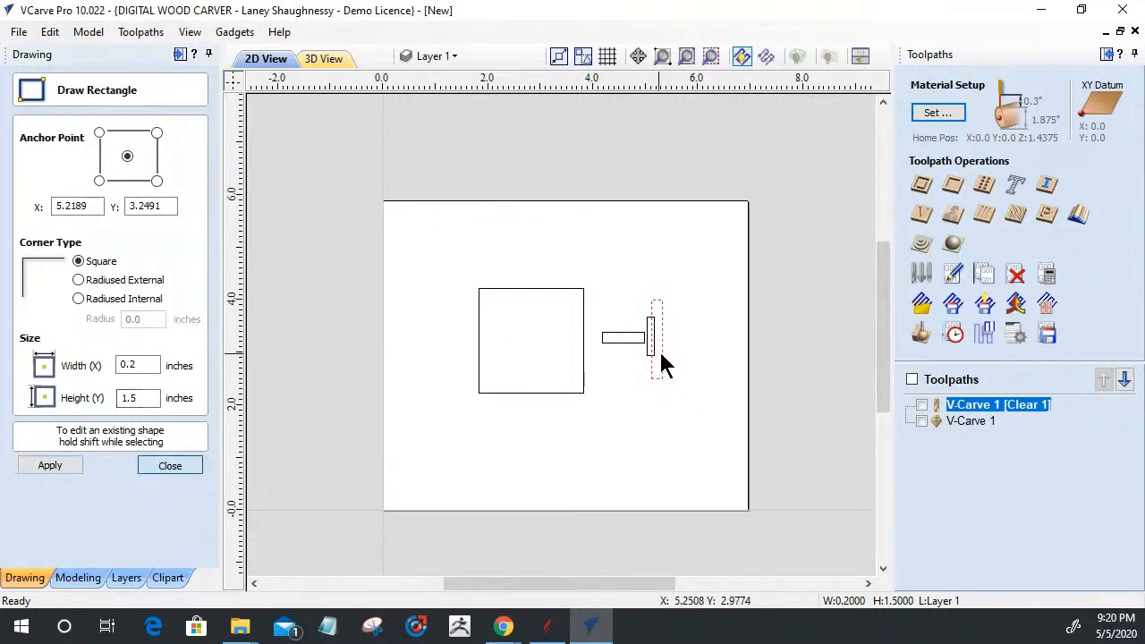
{"action": "left_click_drag", "start_coordinate": [673, 339], "coordinate": [688, 340]}
{"action": "left_click", "coordinate": [615, 343]}
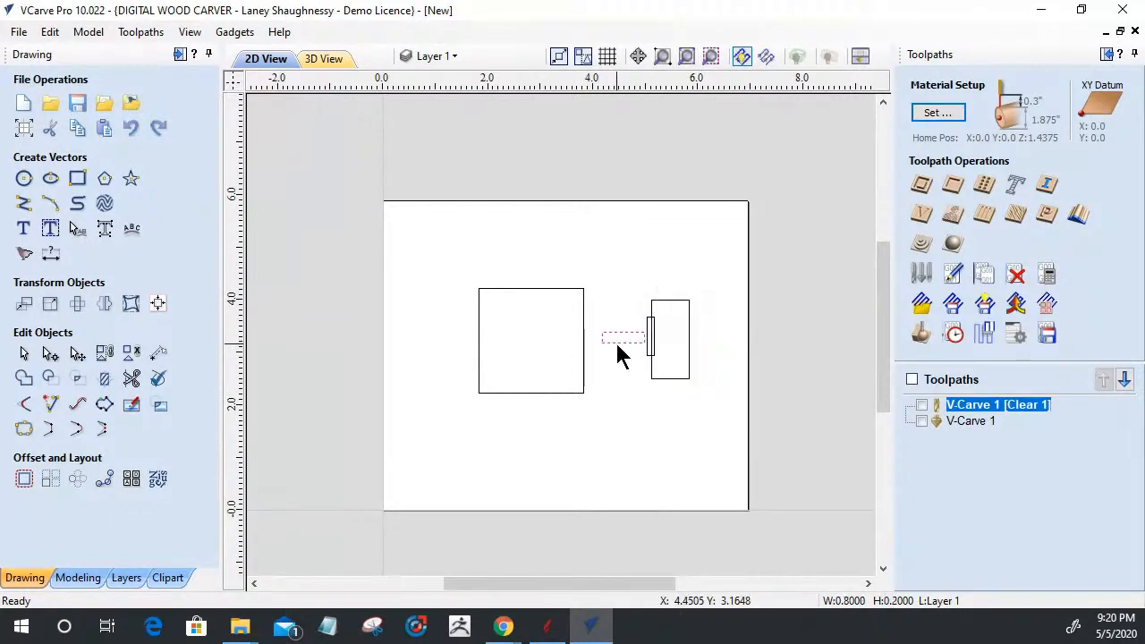
Step: Align the bar, narrow plate and tall block on a common vertical centre
{"action": "left_click_drag", "start_coordinate": [599, 255], "coordinate": [672, 416]}
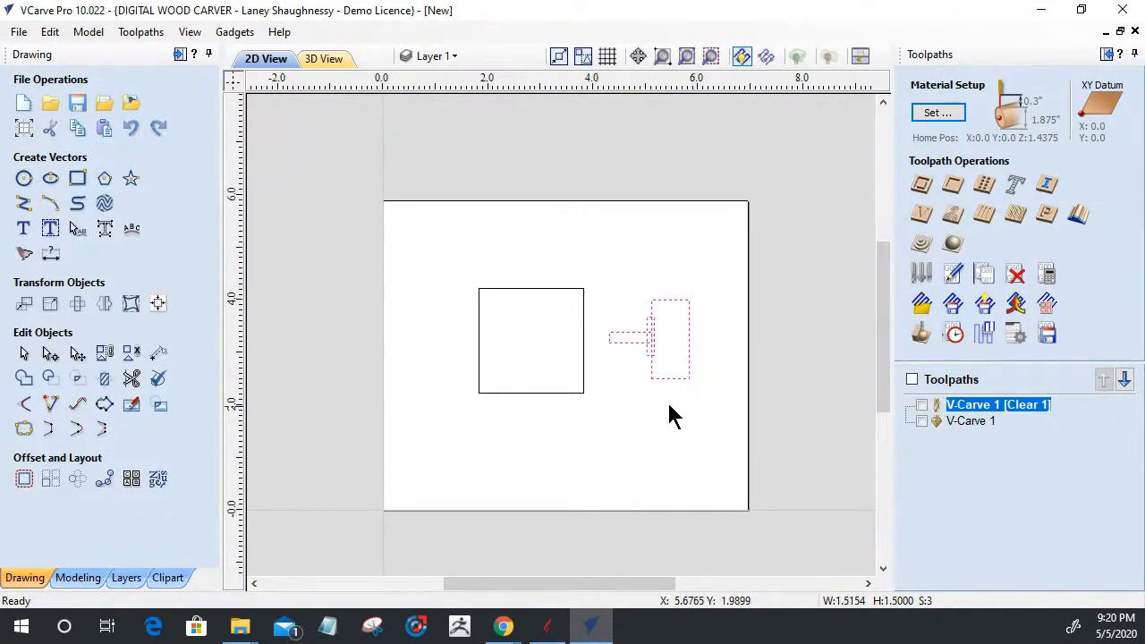
{"action": "left_click", "coordinate": [157, 303]}
{"action": "left_click", "coordinate": [144, 141]}
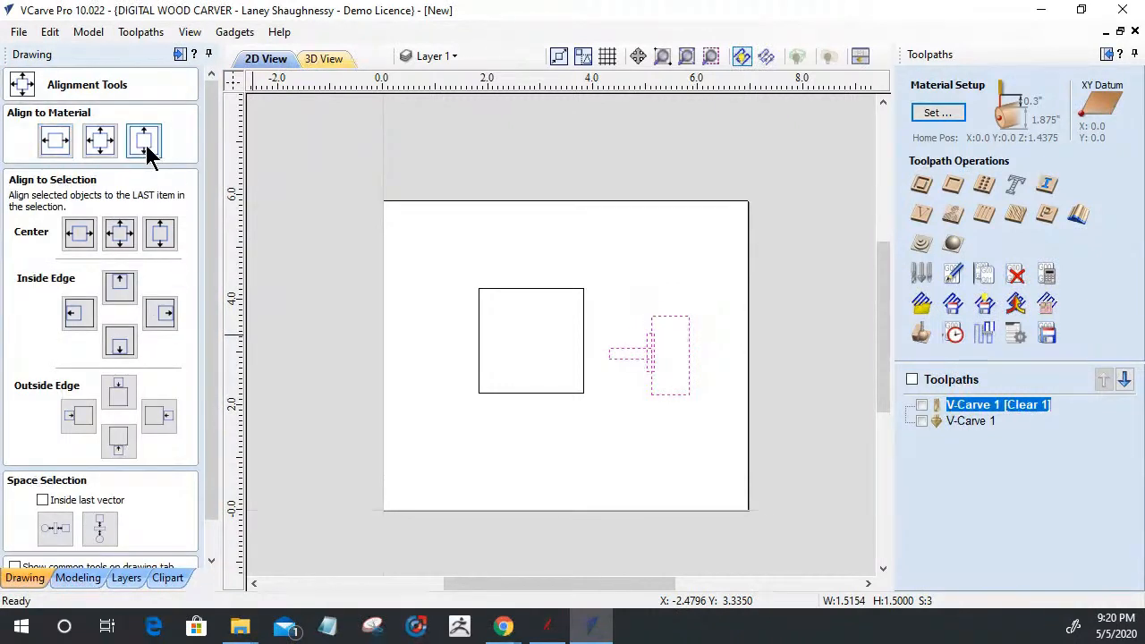
{"action": "left_click", "coordinate": [160, 232]}
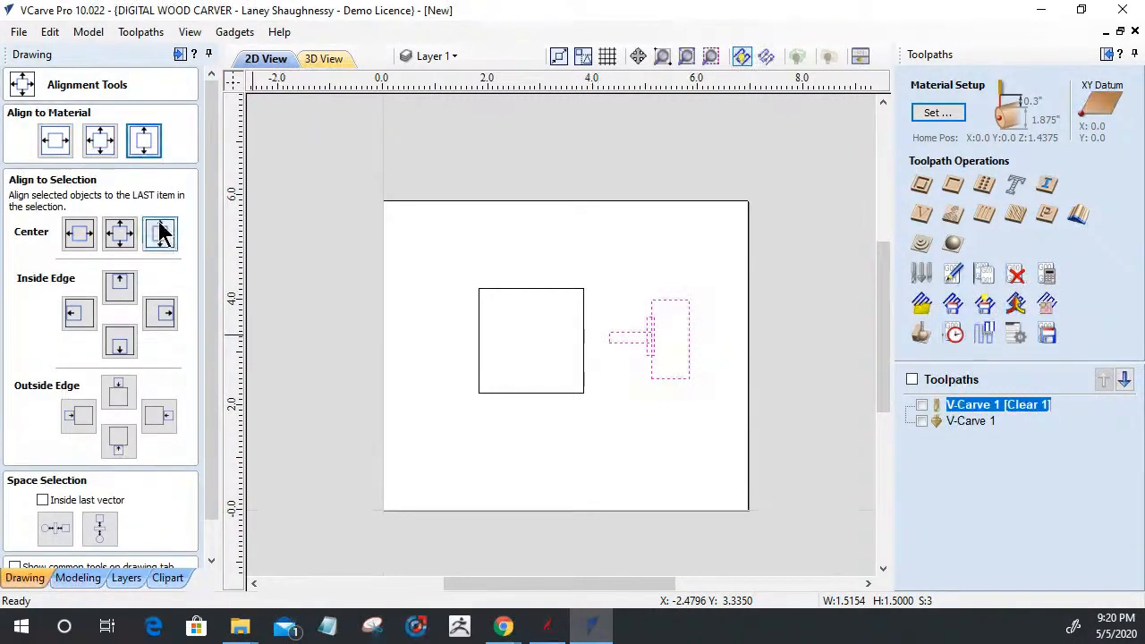
{"action": "left_click", "coordinate": [160, 231]}
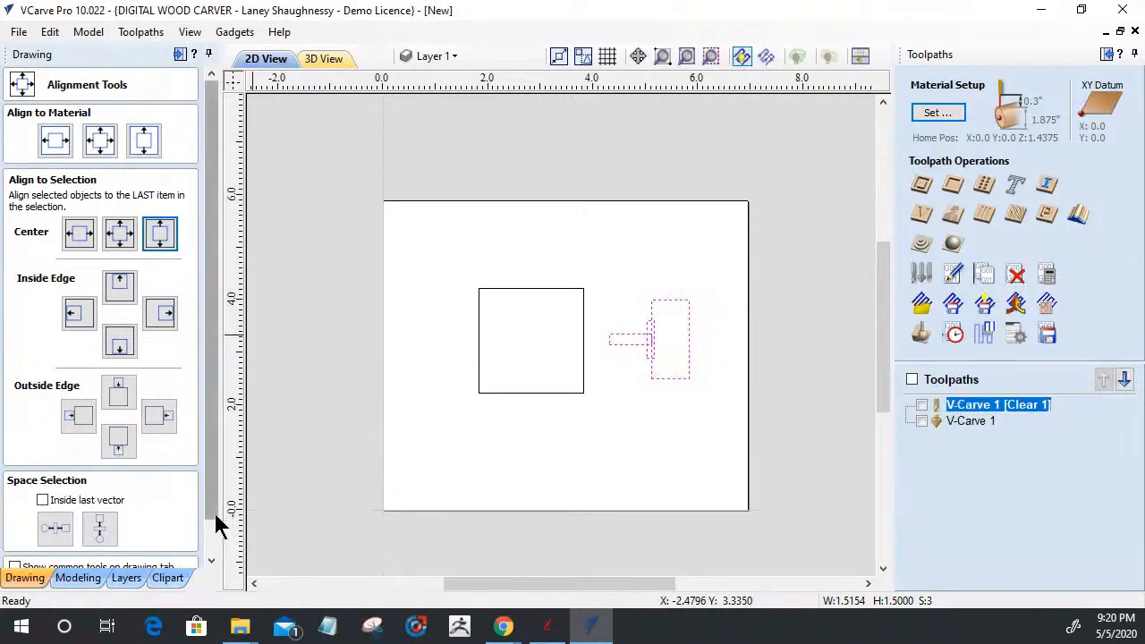
Step: Finish the alignment and group the bar, narrow plate and tall block into one chuck shape
{"action": "scroll", "coordinate": [213, 512], "scroll_direction": "down", "scroll_amount": 2}
{"action": "left_click", "coordinate": [146, 549]}
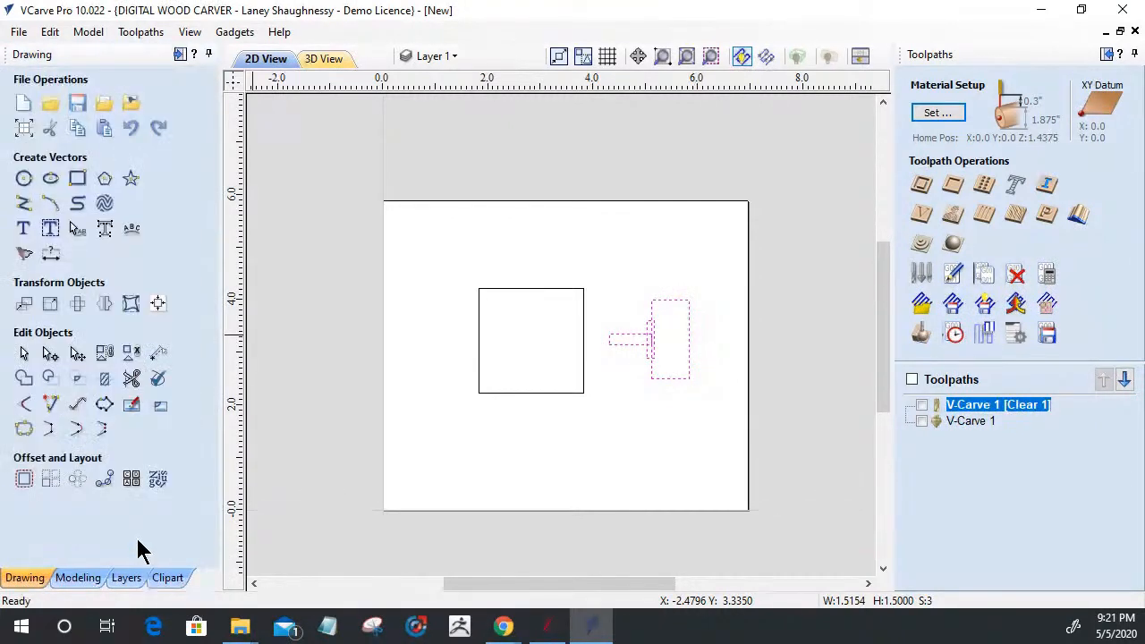
{"action": "scroll", "coordinate": [628, 328], "scroll_direction": "up", "scroll_amount": 4}
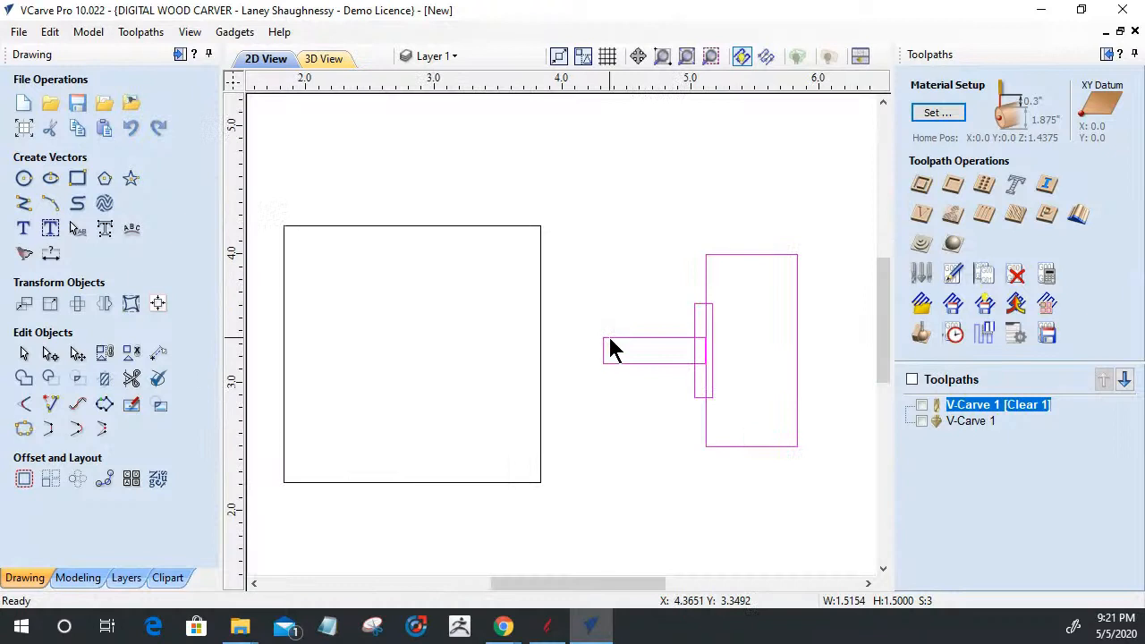
{"action": "left_click", "coordinate": [607, 335]}
{"action": "left_click", "coordinate": [603, 354]}
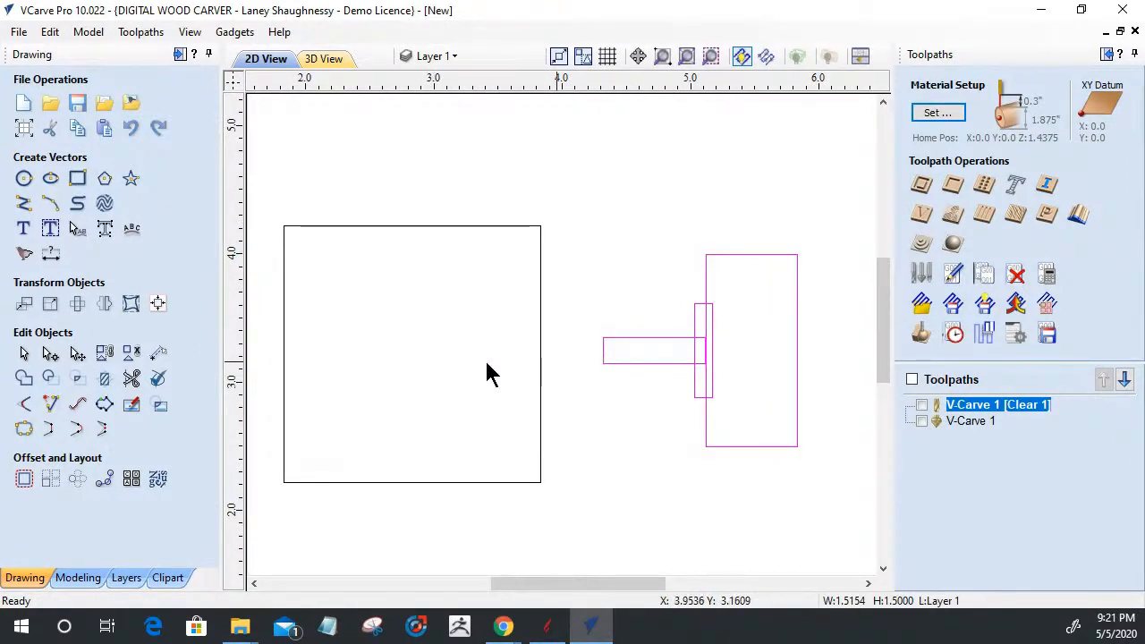
{"action": "left_click", "coordinate": [409, 352]}
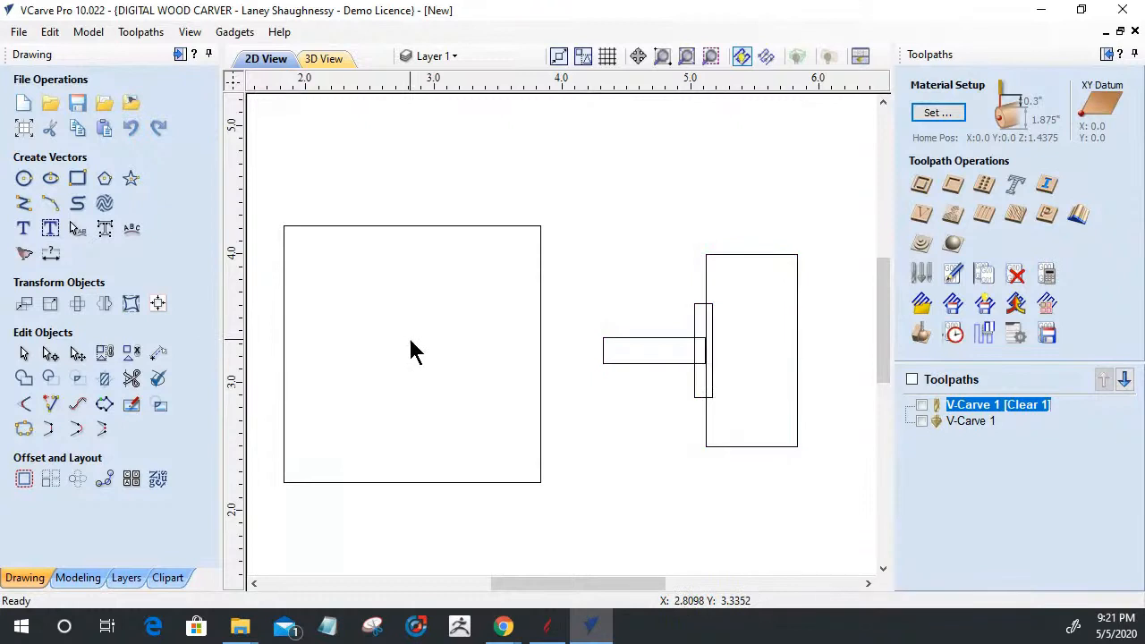
Step: Move the grouped chuck shape so its bar's tip touches the middle of the square's right edge
{"action": "left_click", "coordinate": [603, 353]}
{"action": "left_click_drag", "start_coordinate": [603, 356], "coordinate": [570, 350]}
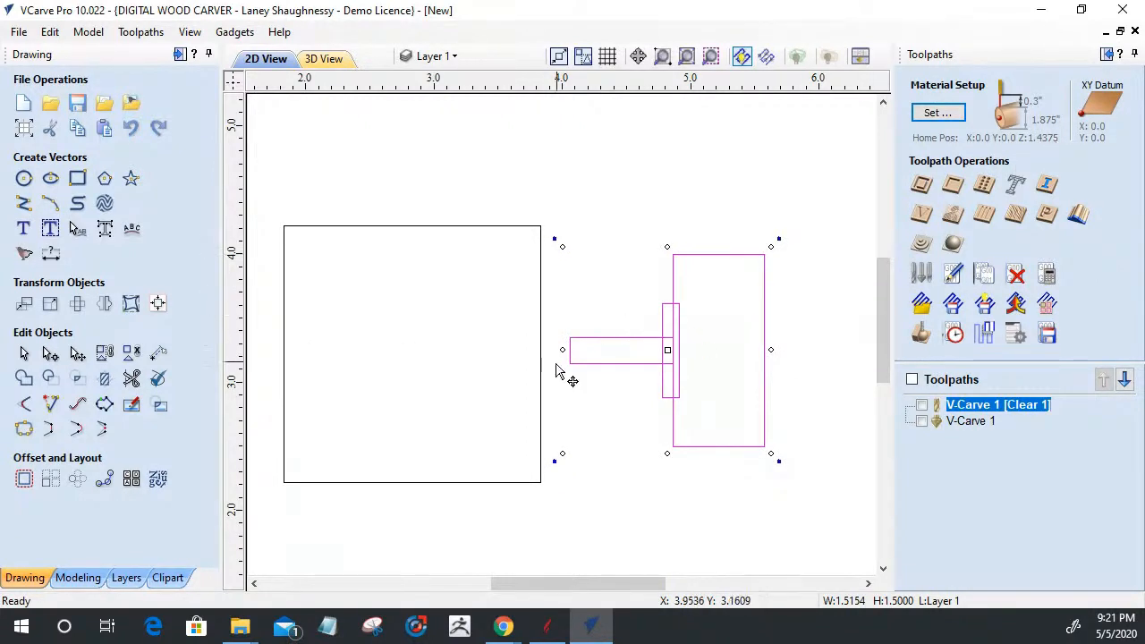
{"action": "left_click_drag", "start_coordinate": [570, 347], "coordinate": [627, 357]}
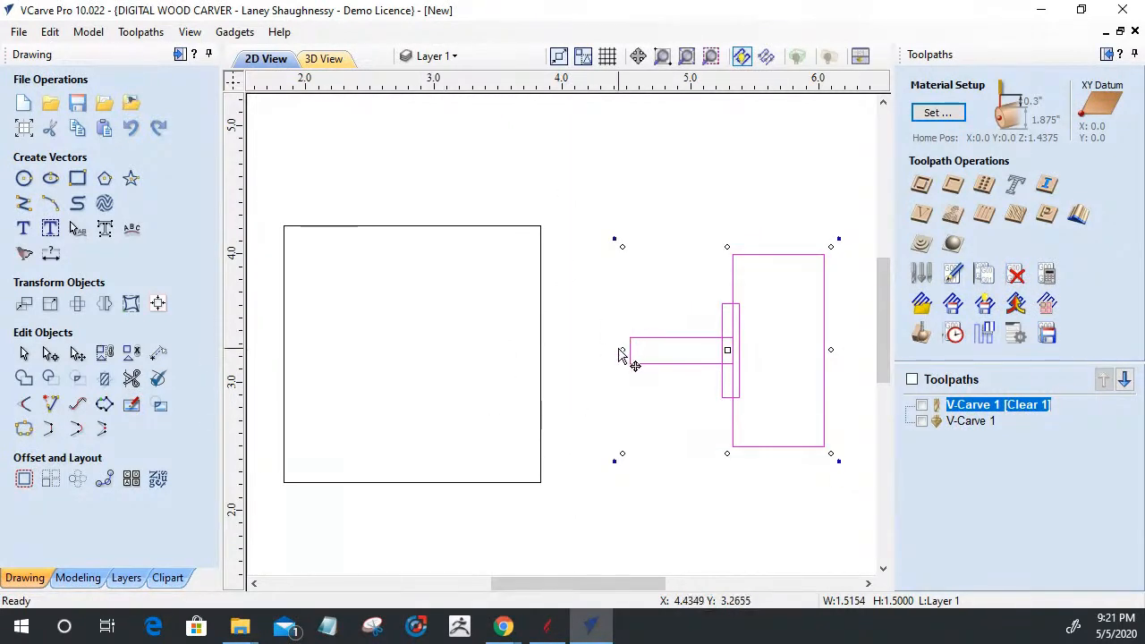
{"action": "left_click_drag", "start_coordinate": [633, 349], "coordinate": [544, 350]}
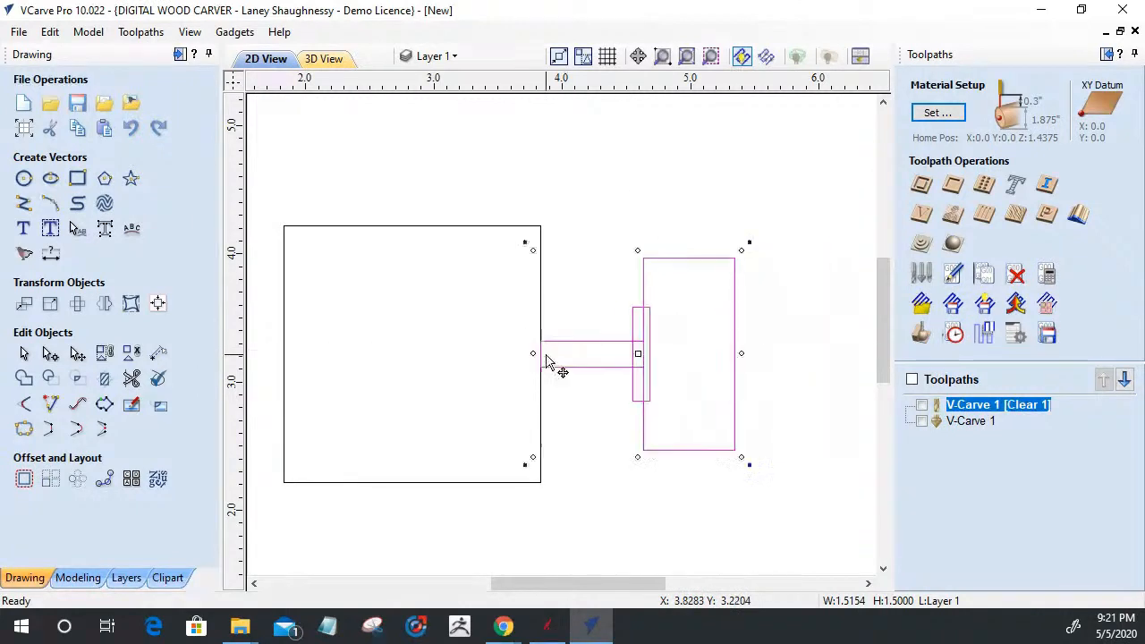
Step: Try to rotate the square freehand about its centre, and undo the rotation
{"action": "left_click", "coordinate": [540, 258]}
{"action": "left_click", "coordinate": [541, 257]}
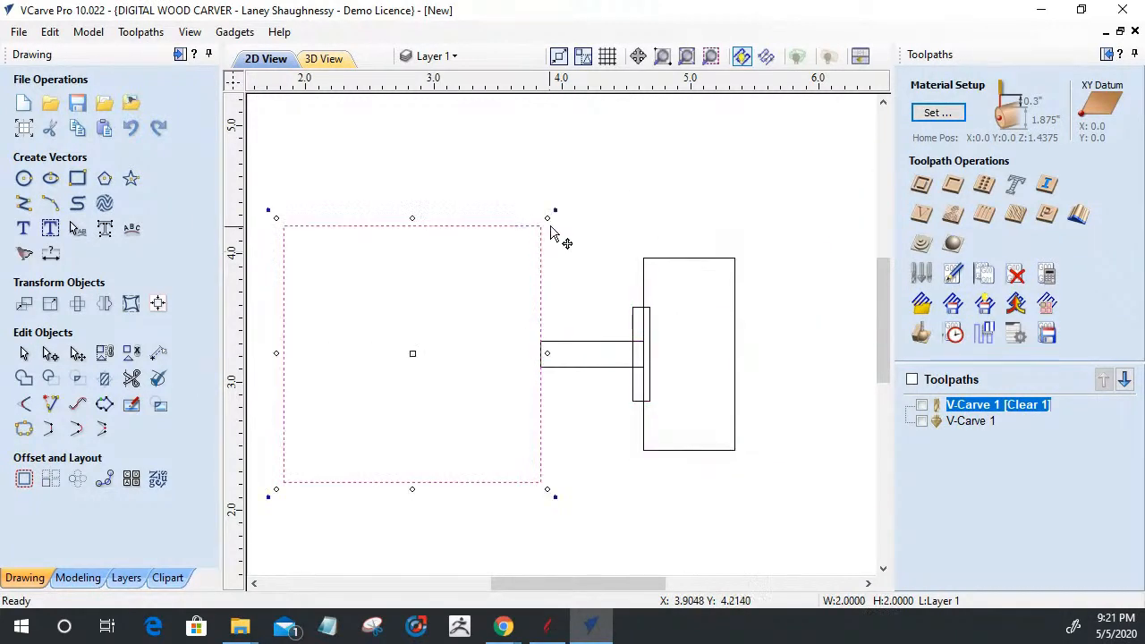
{"action": "left_click_drag", "start_coordinate": [554, 210], "coordinate": [460, 313]}
{"action": "key", "text": "ctrl+z"}
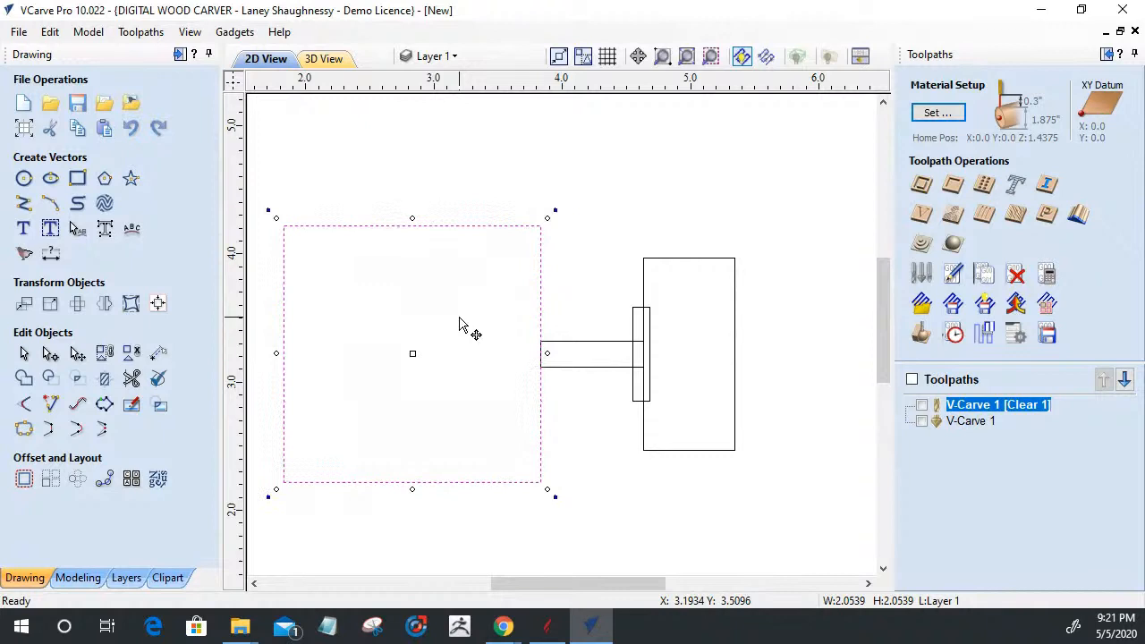
Step: Move the grouped chuck shape about 0.8 inch away from the square and rotate the square 45 degrees about its centre
{"action": "left_click", "coordinate": [582, 346]}
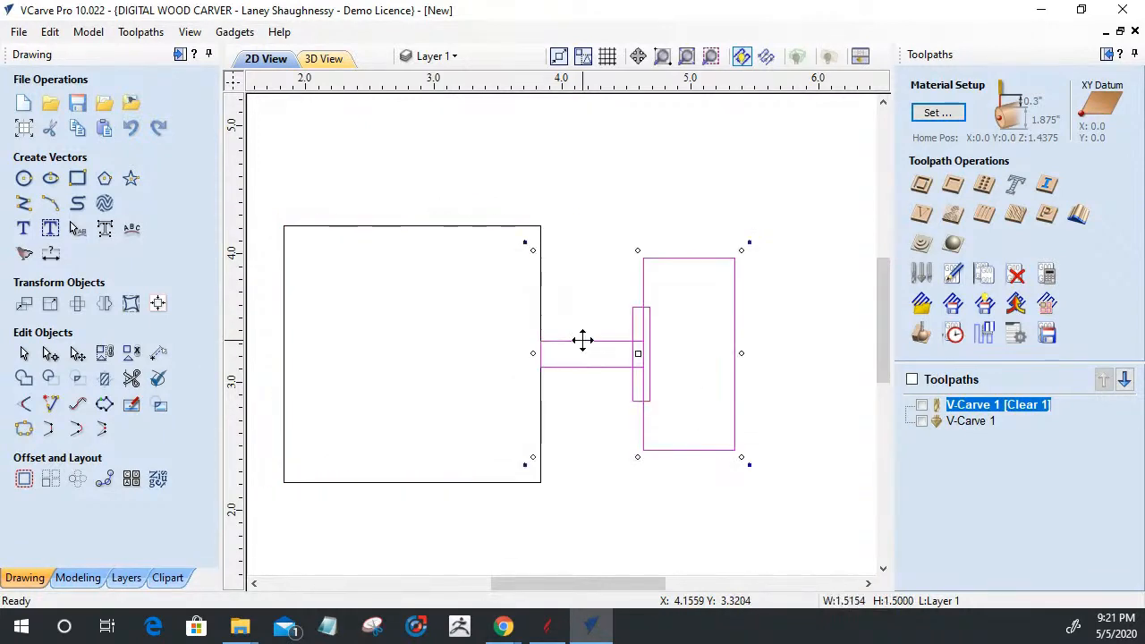
{"action": "left_click_drag", "start_coordinate": [731, 353], "coordinate": [839, 355]}
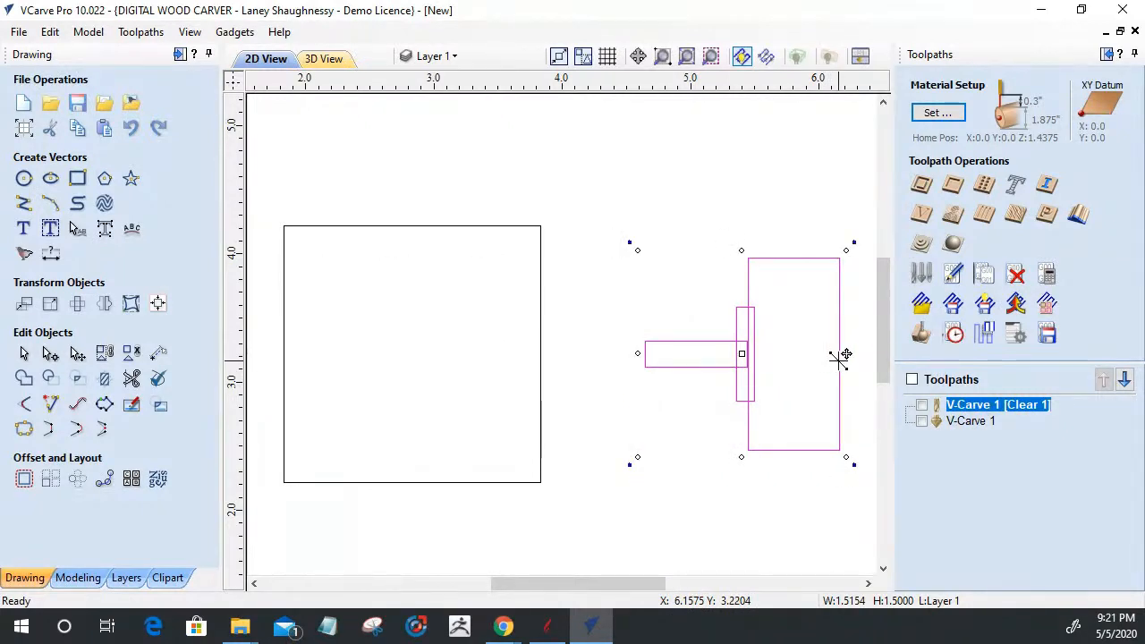
{"action": "key", "text": "9"}
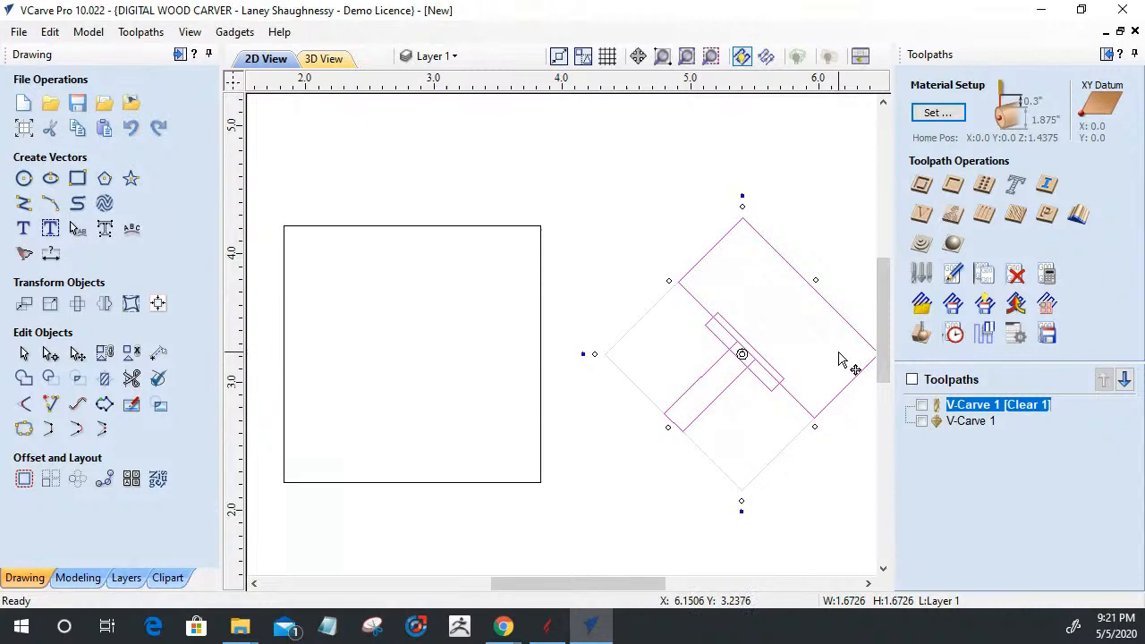
{"action": "key", "text": "ctrl+z"}
{"action": "left_click", "coordinate": [542, 284]}
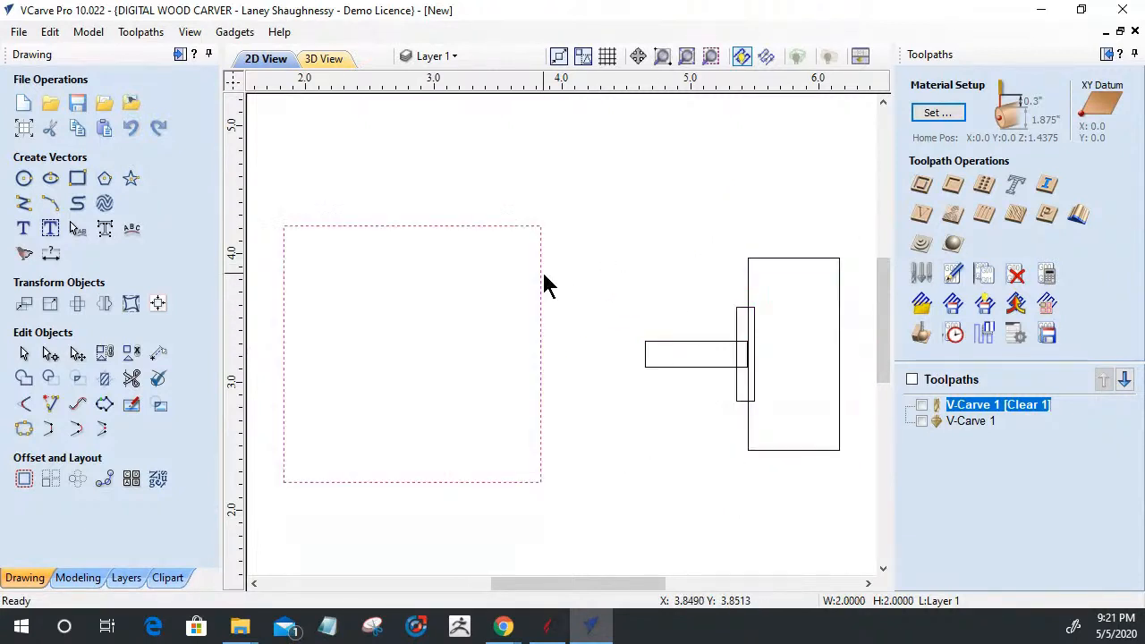
{"action": "key", "text": "9"}
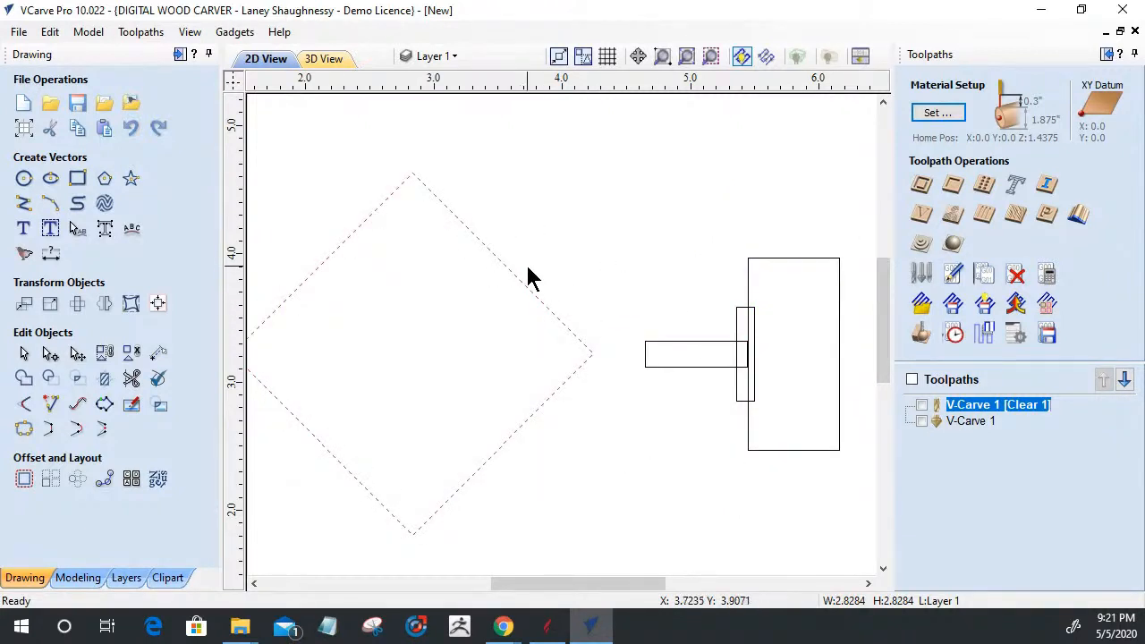
Step: Move the grouped chuck shape about 0.5 inch left so its bar's tip overlaps the rotated square's right corner
{"action": "left_click", "coordinate": [646, 341]}
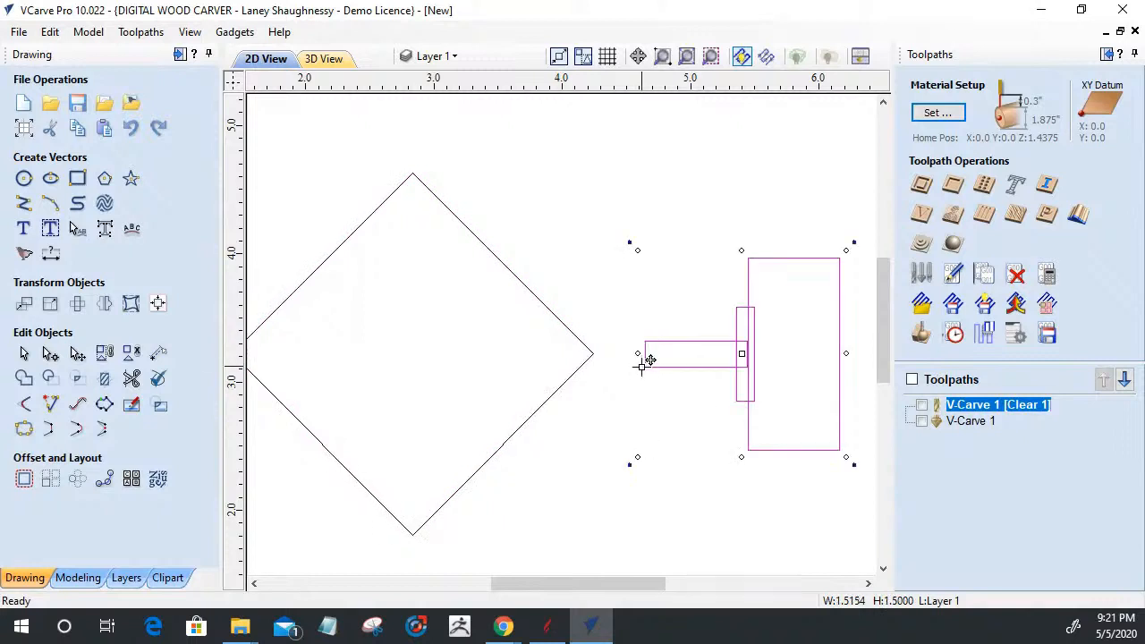
{"action": "left_click_drag", "start_coordinate": [649, 358], "coordinate": [583, 375]}
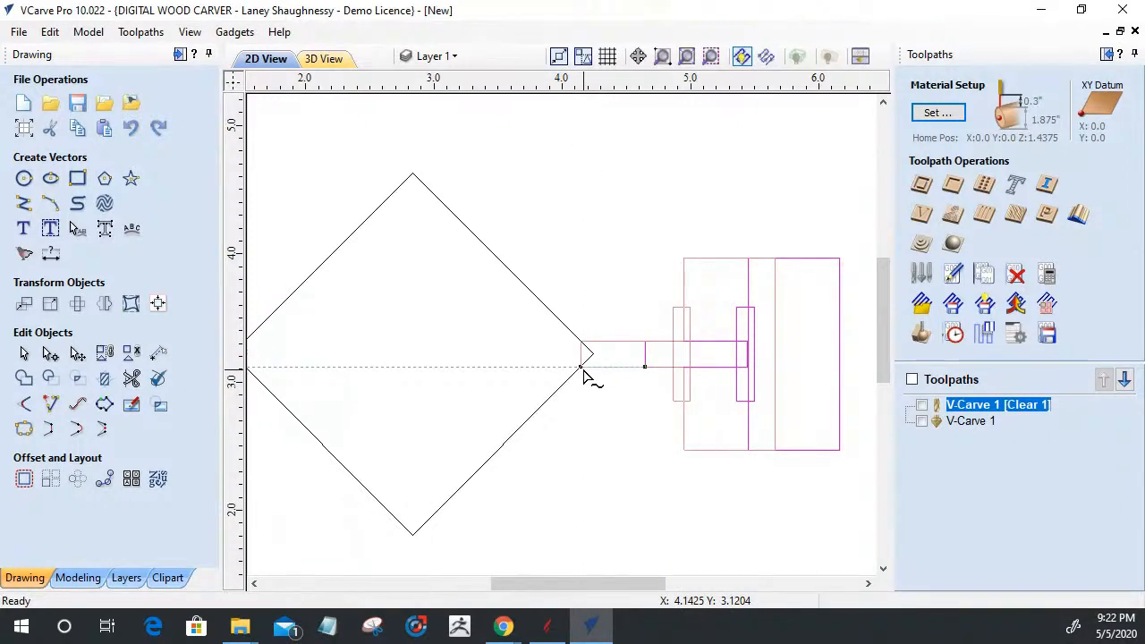
{"action": "left_click_drag", "start_coordinate": [584, 375], "coordinate": [583, 362]}
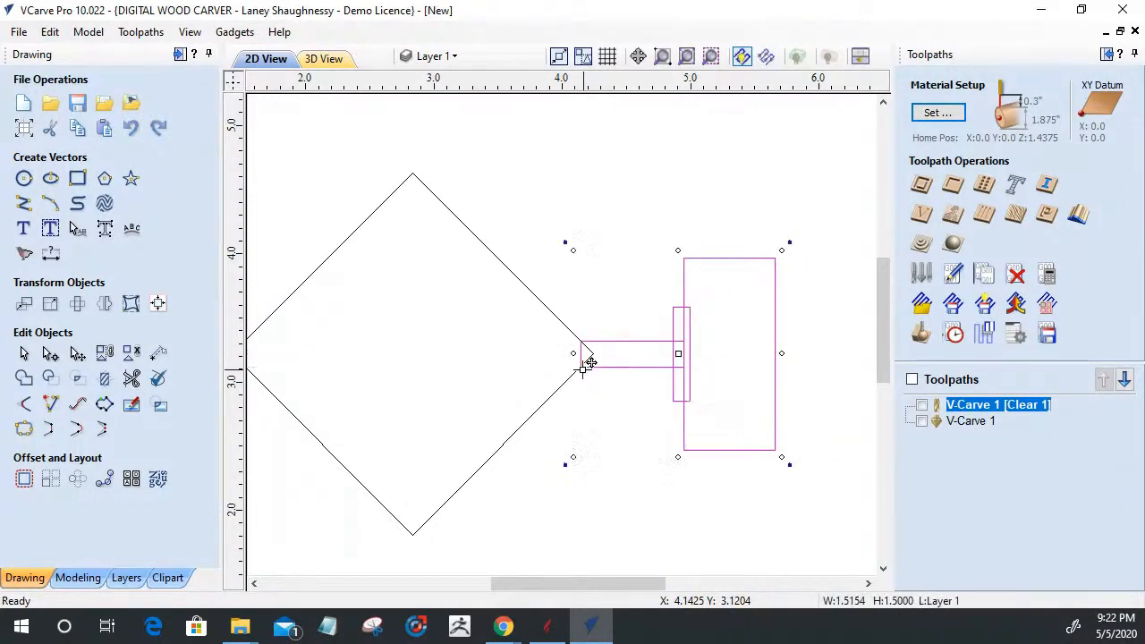
Step: Draw a 1.875-inch diameter circle centred on the rotated square
{"action": "left_click", "coordinate": [564, 385]}
{"action": "left_click", "coordinate": [562, 378]}
{"action": "left_click", "coordinate": [24, 178]}
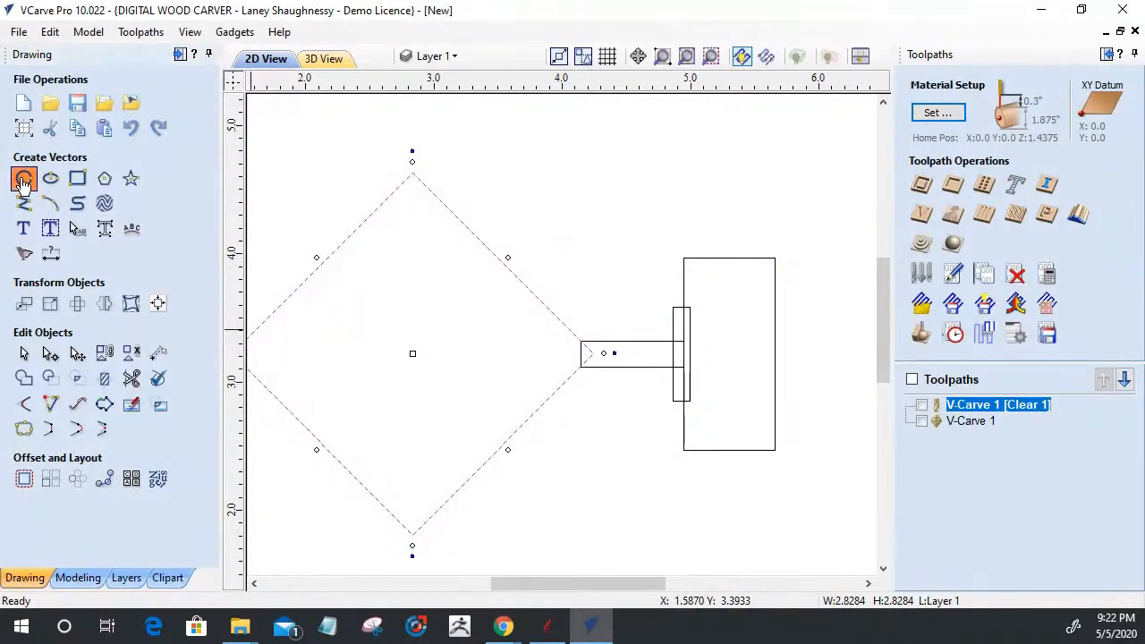
{"action": "left_click", "coordinate": [423, 365]}
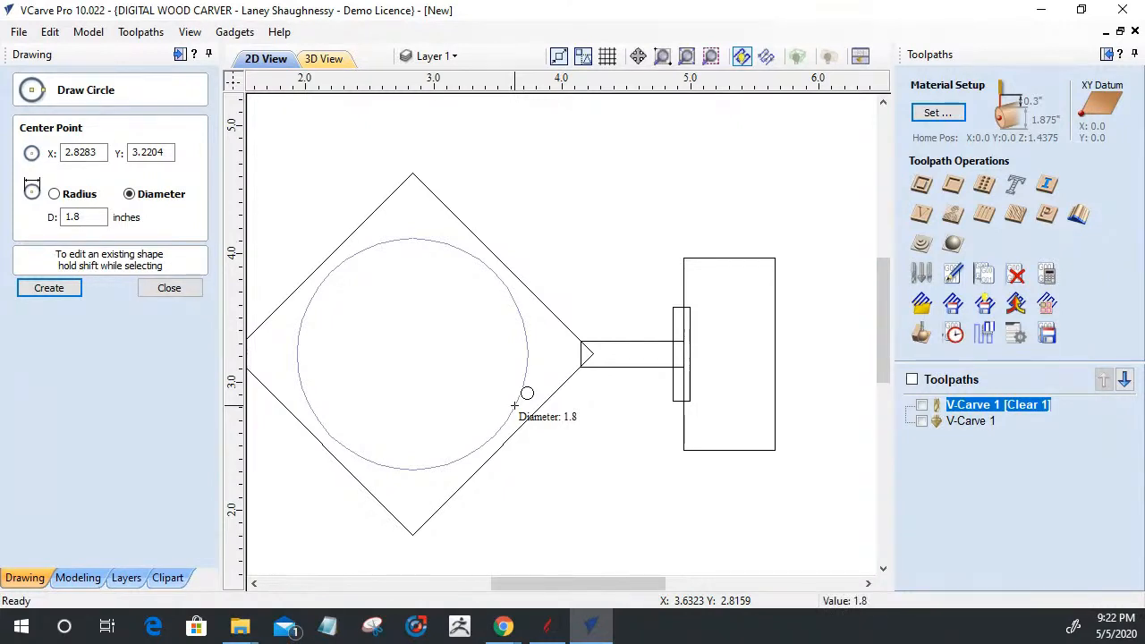
{"action": "key", "text": "Return"}
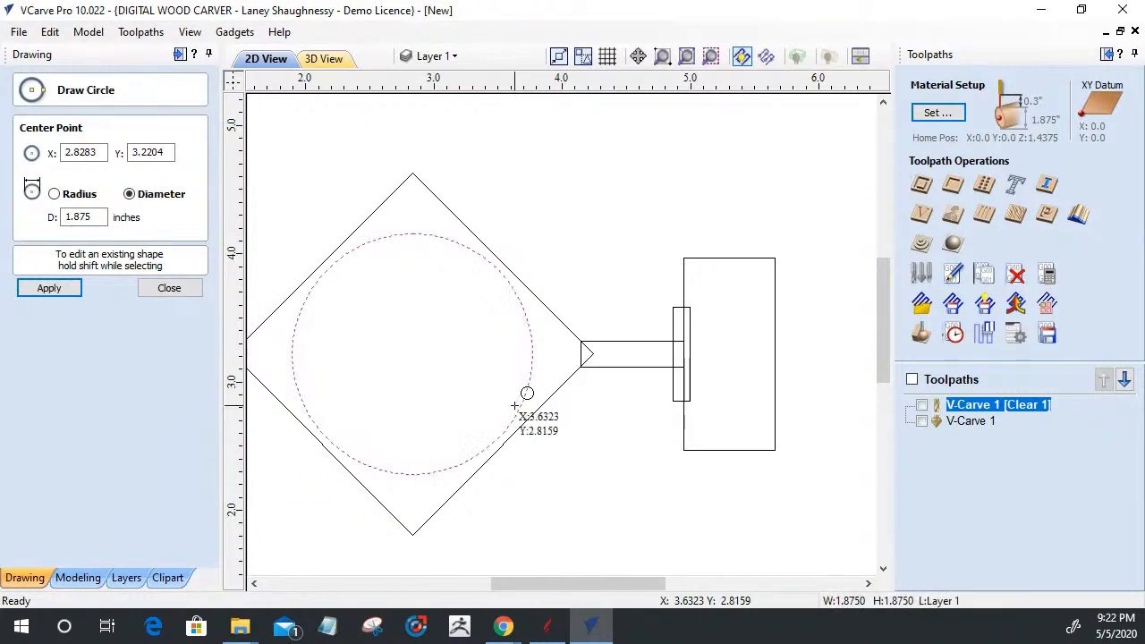
{"action": "left_click", "coordinate": [157, 287]}
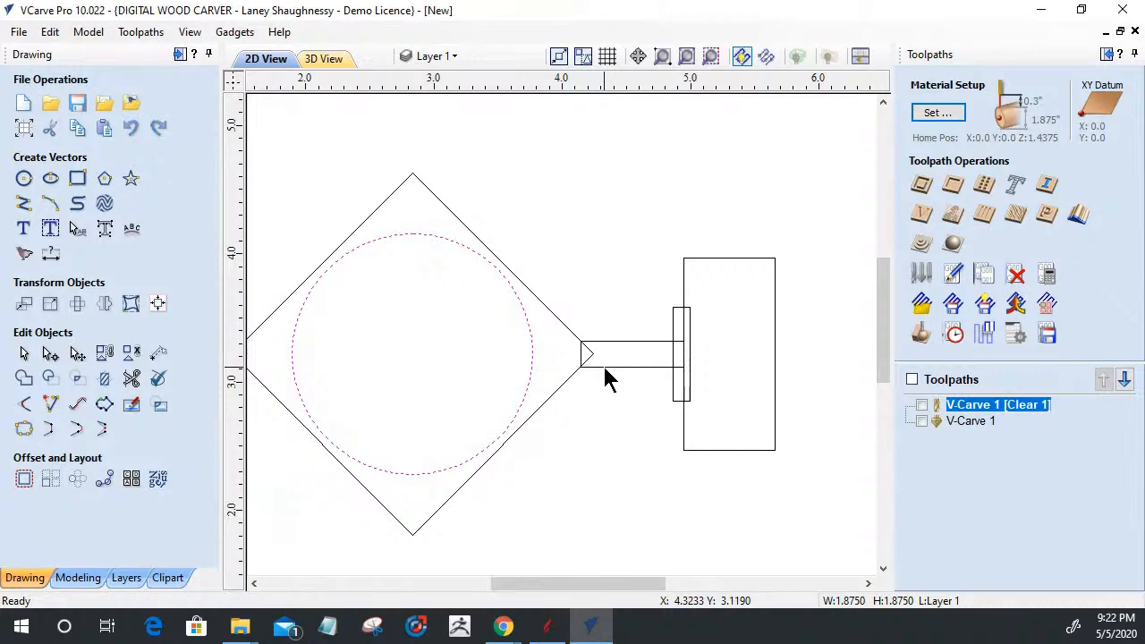
Step: Nudge the grouped chuck shape slightly left so its bar reaches further into the square's right corner
{"action": "left_click", "coordinate": [605, 368]}
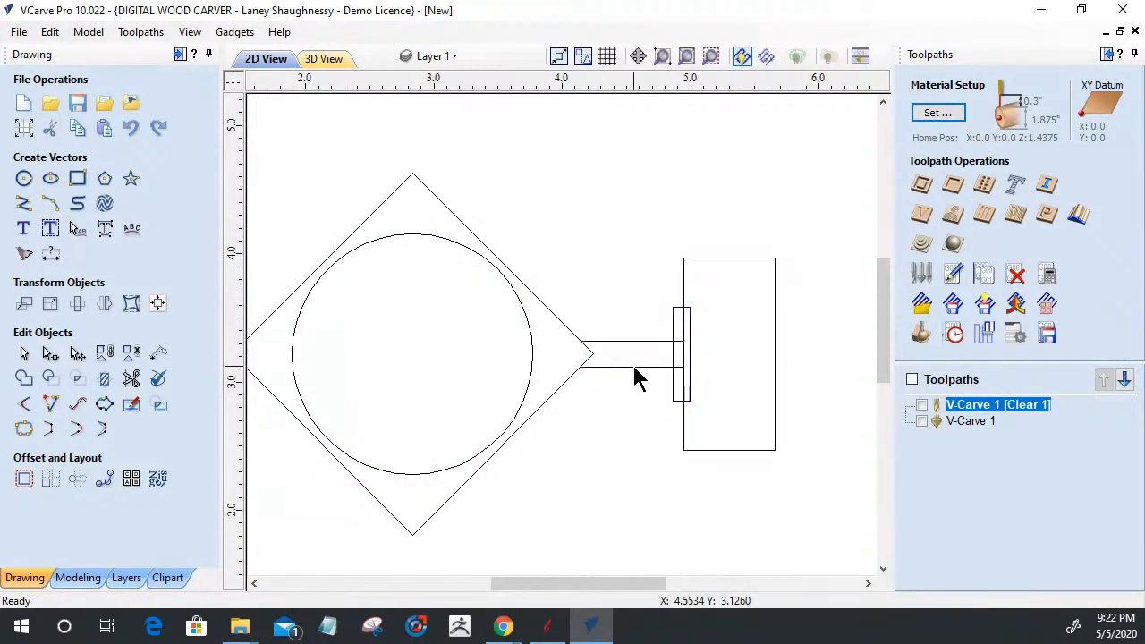
{"action": "key", "text": "Left"}
{"action": "key", "text": "Left"}
{"action": "key", "text": "Left"}
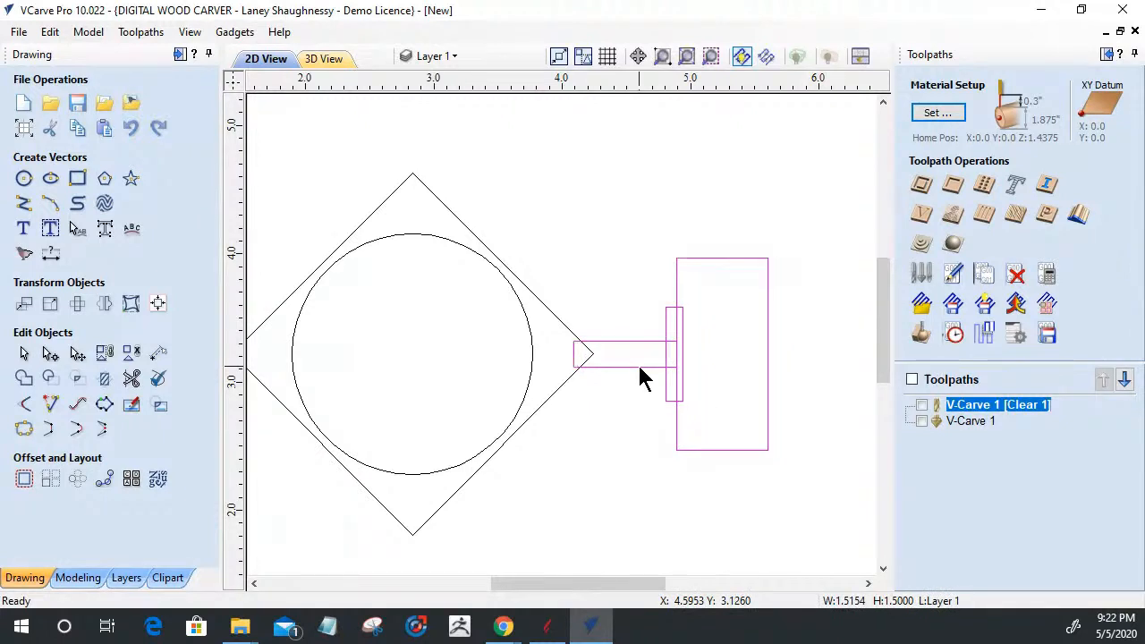
Step: Rotate the square freehand about its centre, leaving it turned slightly counterclockwise around the circle
{"action": "left_click", "coordinate": [562, 327]}
{"action": "left_click", "coordinate": [569, 379]}
{"action": "left_click_drag", "start_coordinate": [611, 356], "coordinate": [621, 304]}
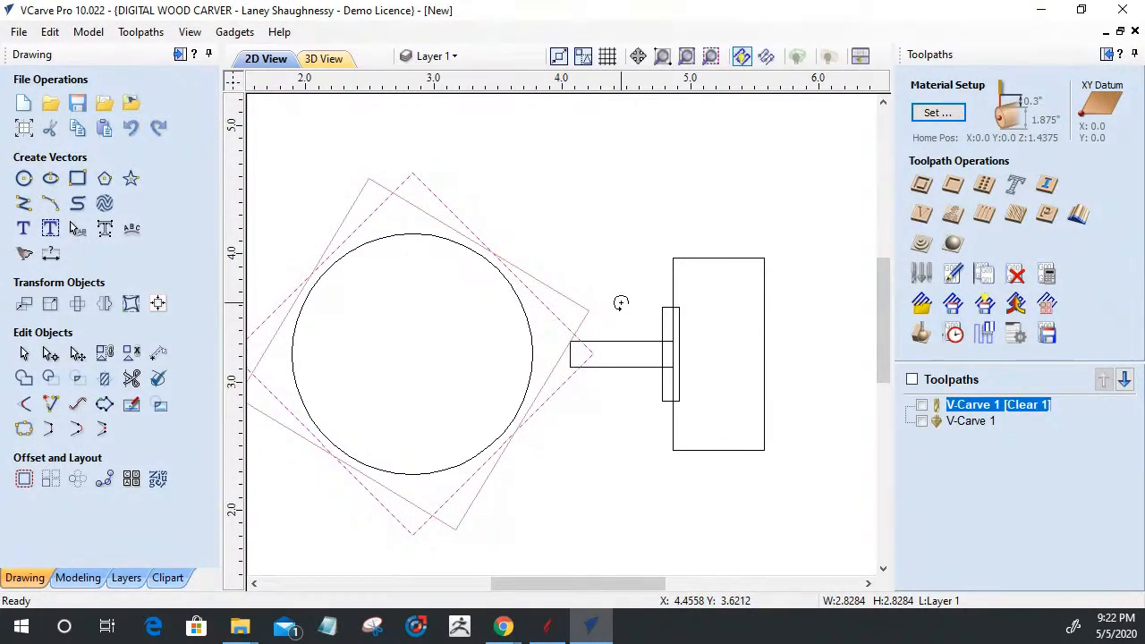
{"action": "left_click_drag", "start_coordinate": [621, 303], "coordinate": [603, 363]}
Step: Move the grouped chuck shape left until its bar's tip touches the circle's right edge
{"action": "left_click", "coordinate": [605, 368]}
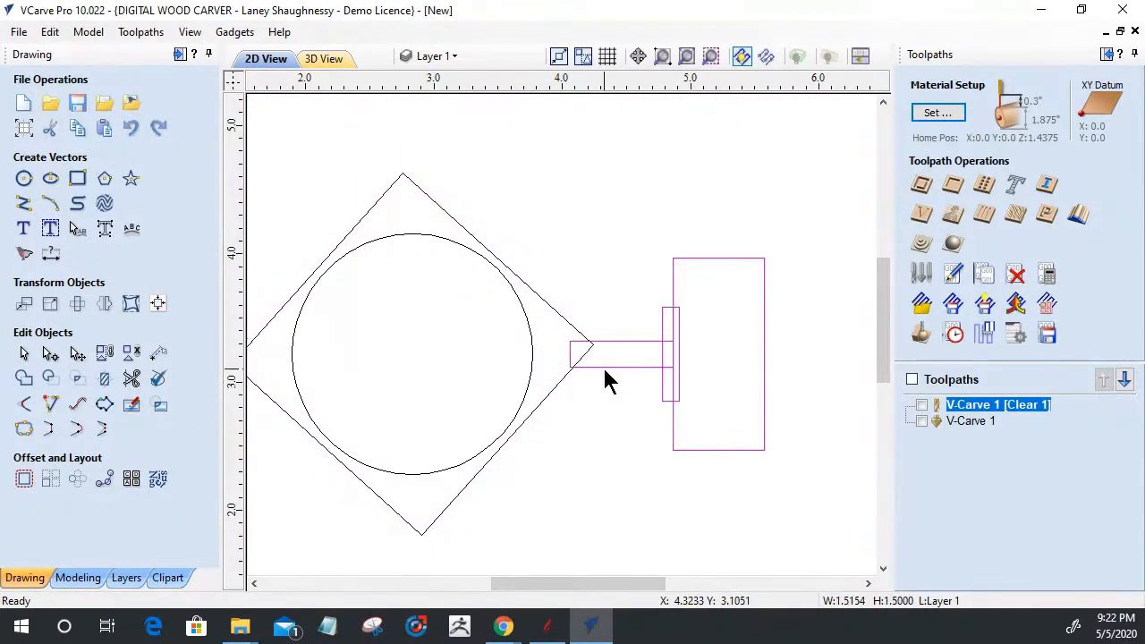
{"action": "left_click_drag", "start_coordinate": [605, 368], "coordinate": [570, 368]}
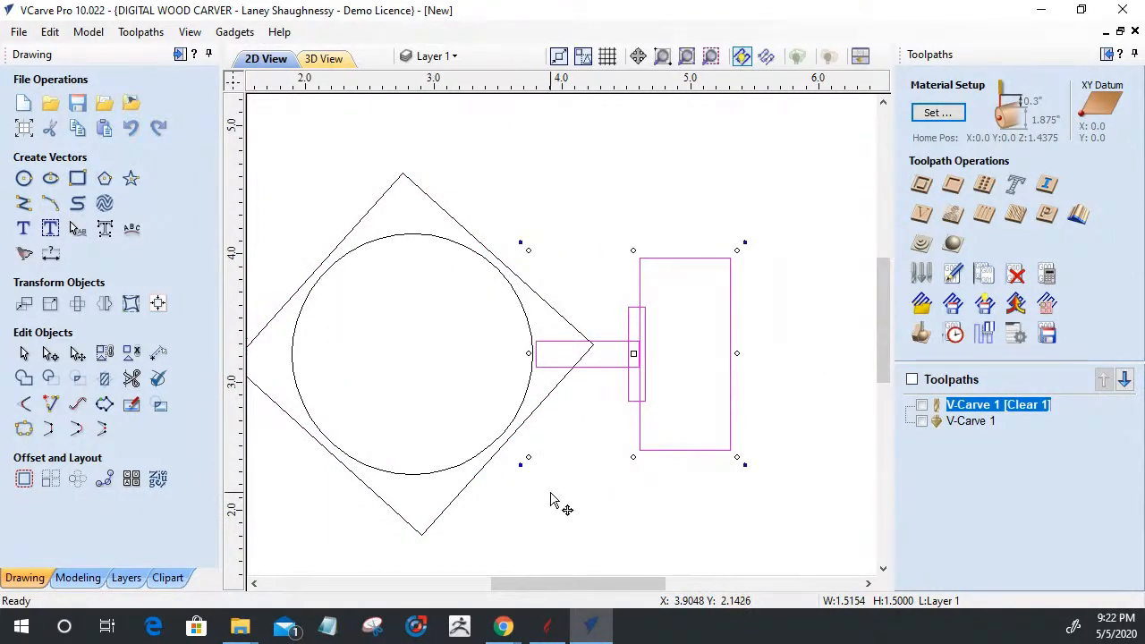
{"action": "mouse_move", "coordinate": [596, 368]}
{"action": "left_mouse_down"}
{"action": "mouse_move", "coordinate": [732, 387]}
{"action": "mouse_move", "coordinate": [722, 368]}
{"action": "left_mouse_up"}
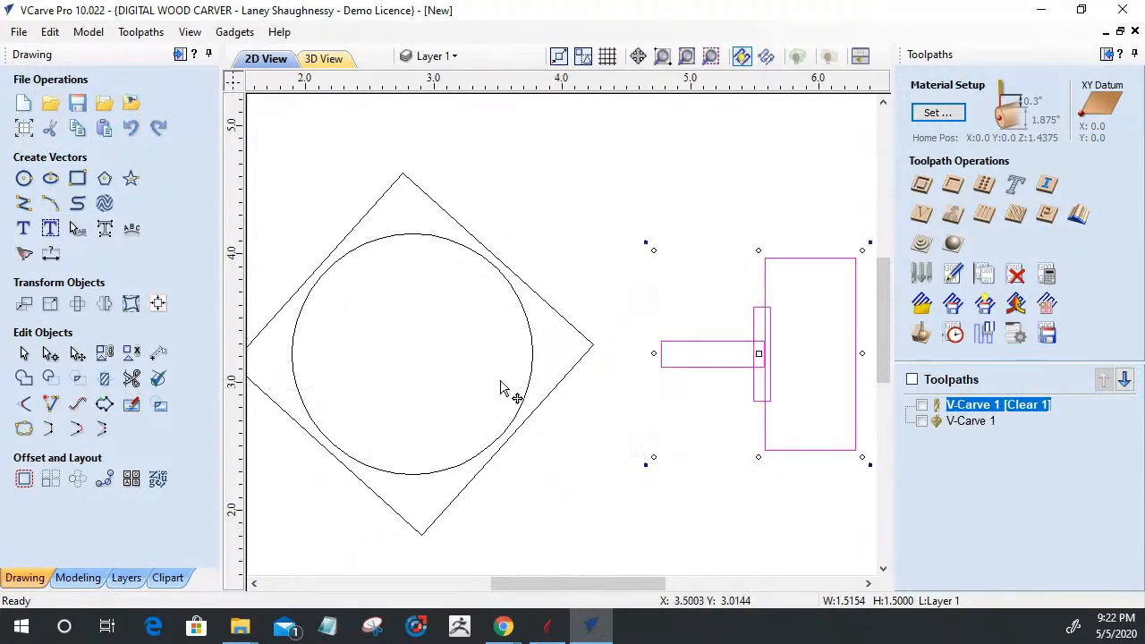
{"action": "left_click", "coordinate": [573, 393]}
{"action": "left_click", "coordinate": [571, 390]}
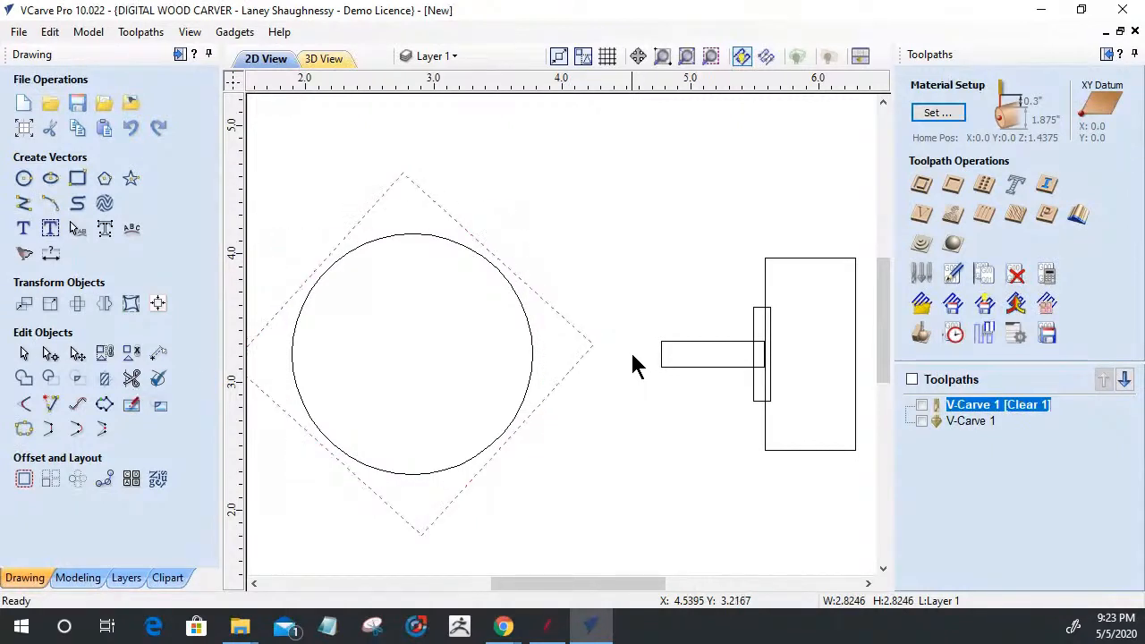
{"action": "left_click", "coordinate": [661, 357]}
{"action": "left_click_drag", "start_coordinate": [660, 356], "coordinate": [535, 352]}
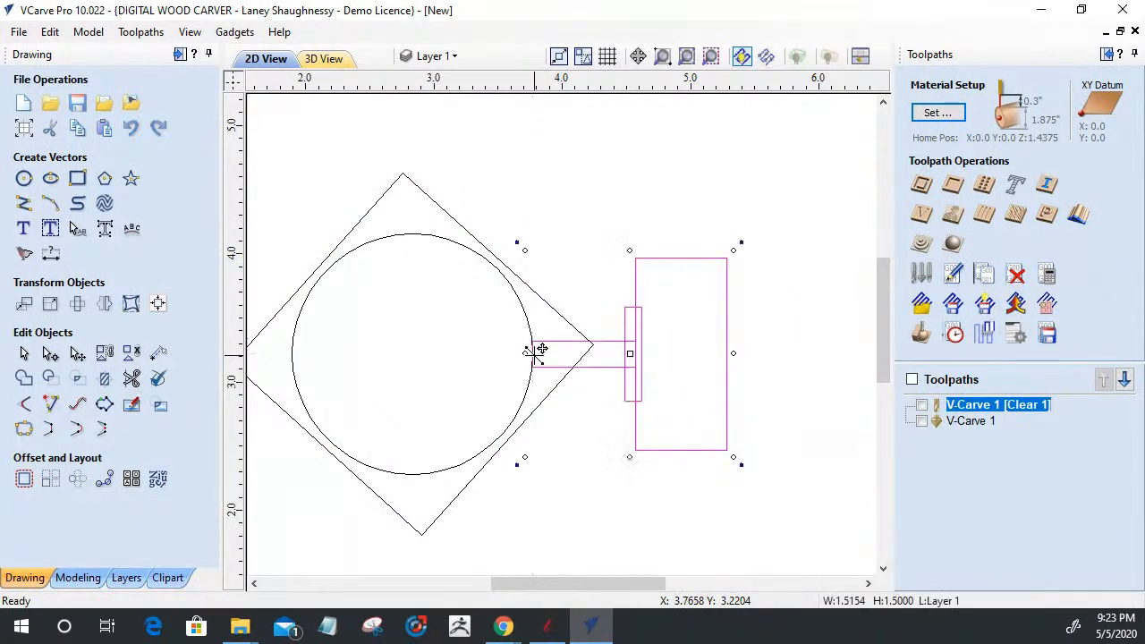
Step: Rotate the 1.875-inch circle freehand about its centre
{"action": "left_click", "coordinate": [527, 407]}
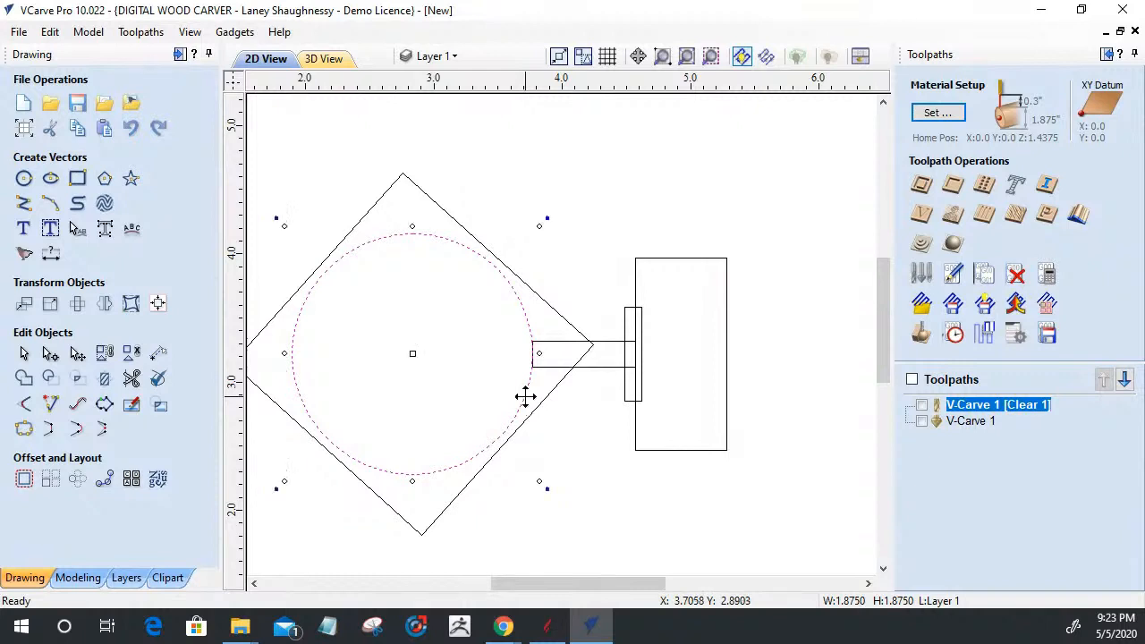
{"action": "left_click_drag", "start_coordinate": [548, 218], "coordinate": [263, 207]}
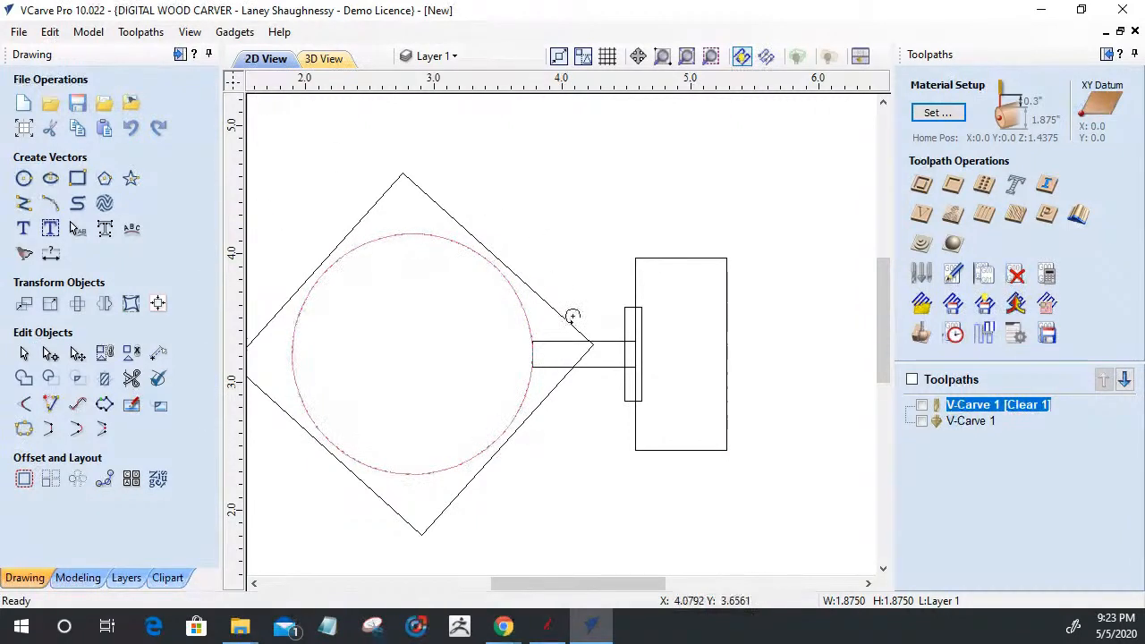
{"action": "left_click", "coordinate": [450, 320]}
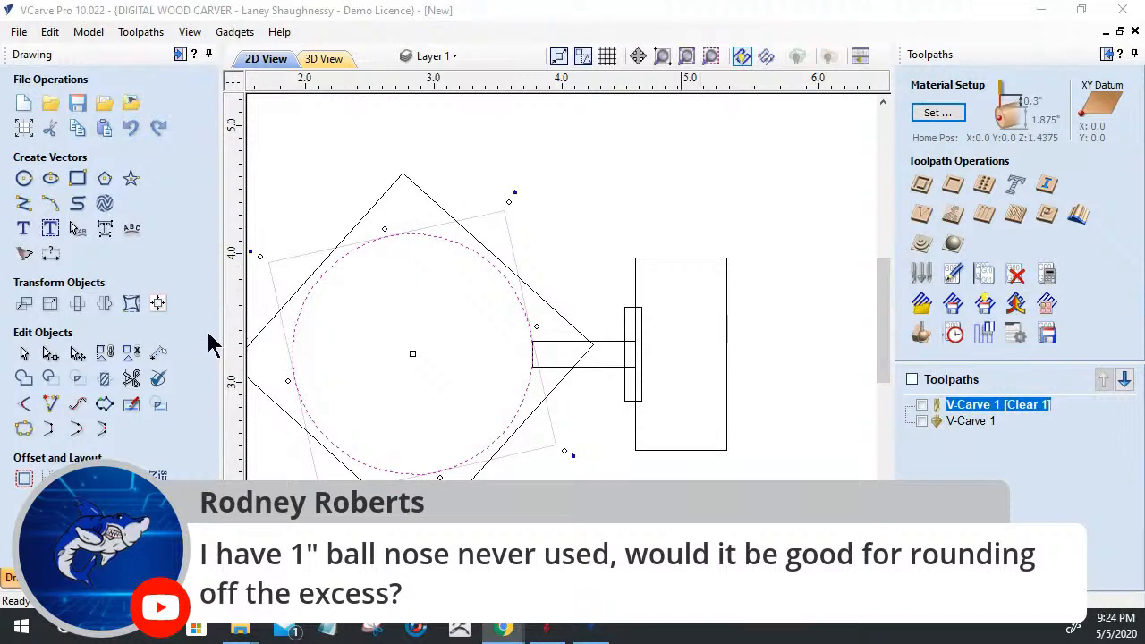
Step: Nudge the grouped chuck shape about 0.7 inch right until its bar is clear of the square's corner
{"action": "left_click", "coordinate": [582, 393]}
{"action": "key", "text": "Right"}
{"action": "key", "text": "Right"}
{"action": "key", "text": "Right"}
{"action": "key", "text": "Right"}
{"action": "key", "text": "Right"}
{"action": "key", "text": "Right"}
{"action": "key", "text": "Right"}
{"action": "key", "text": "Right"}
{"action": "key", "text": "Right"}
{"action": "key", "text": "Right"}
{"action": "key", "text": "Right"}
{"action": "key", "text": "Right"}
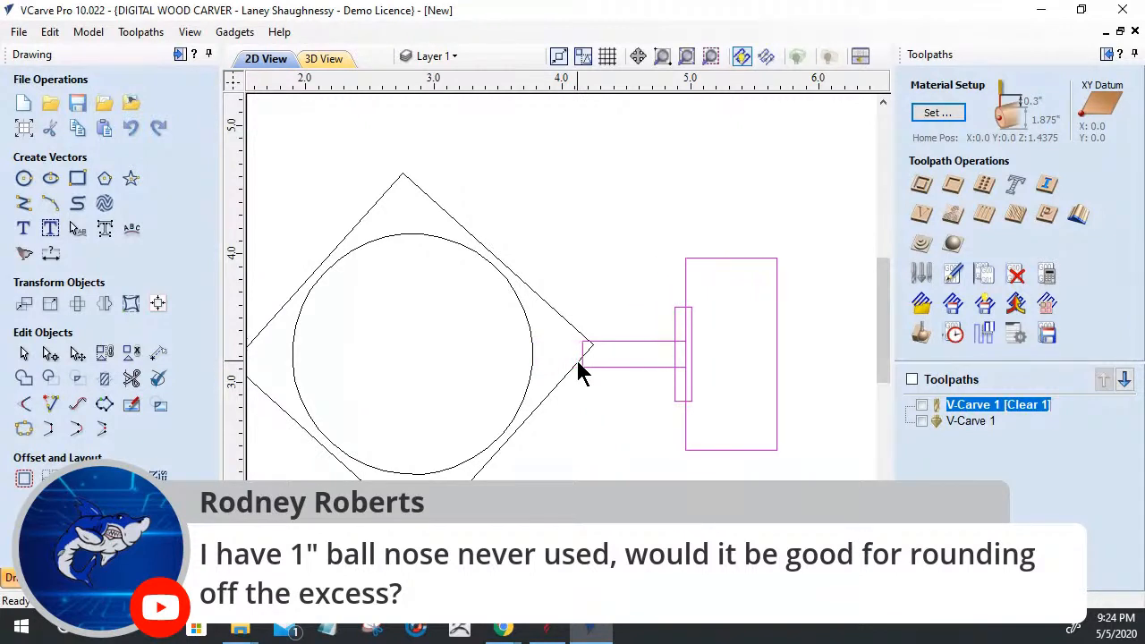
{"action": "key", "text": "Right"}
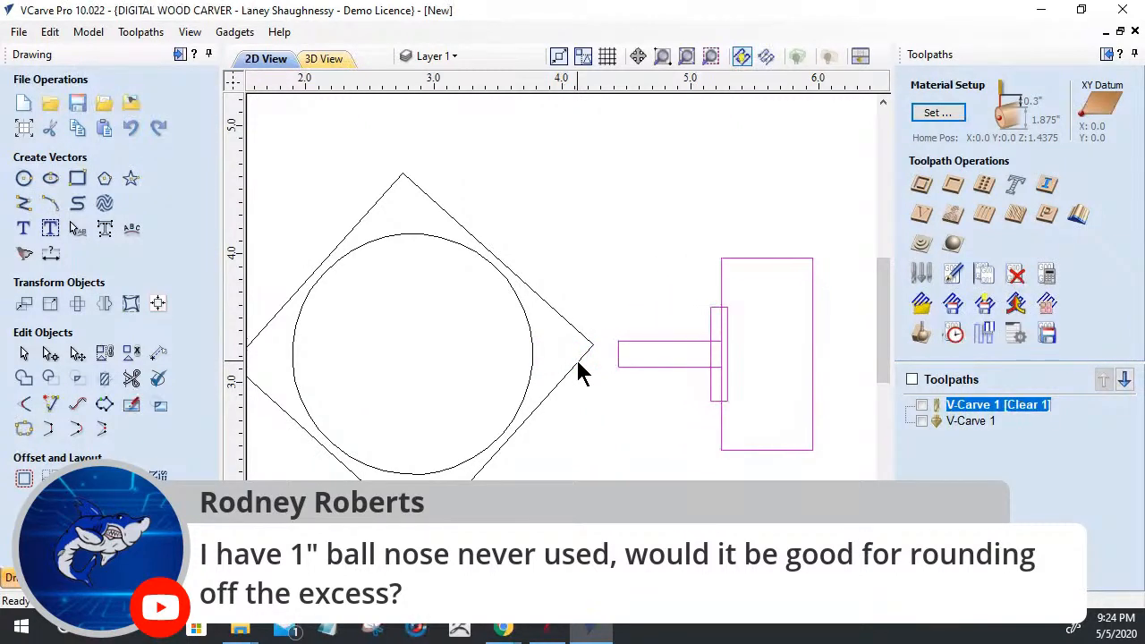
Step: Draw a rectangle about 0.2 by 0.55 inches between the square's corner and the bar's end, shifted slightly right to touch the bar
{"action": "left_click", "coordinate": [77, 178]}
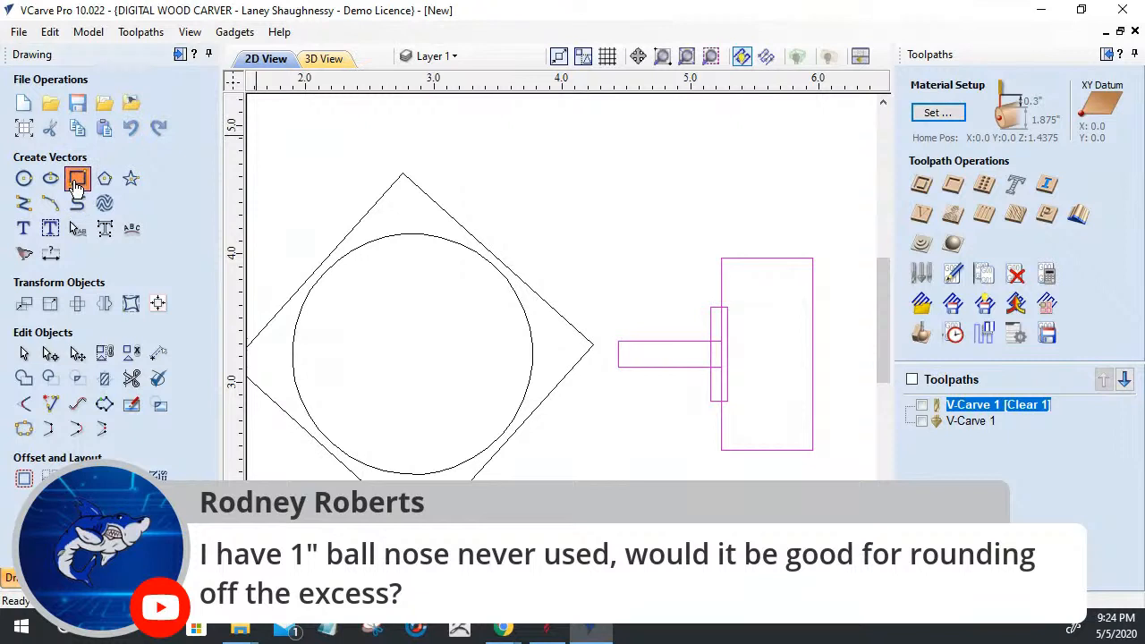
{"action": "left_click_drag", "start_coordinate": [591, 318], "coordinate": [617, 387]}
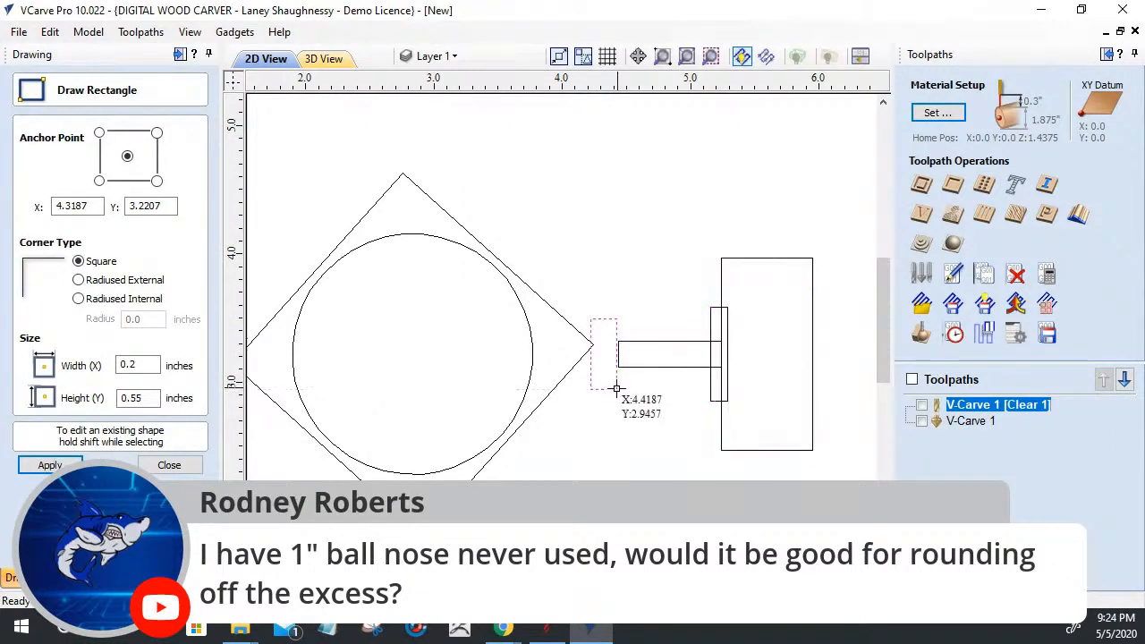
{"action": "left_click", "coordinate": [618, 387]}
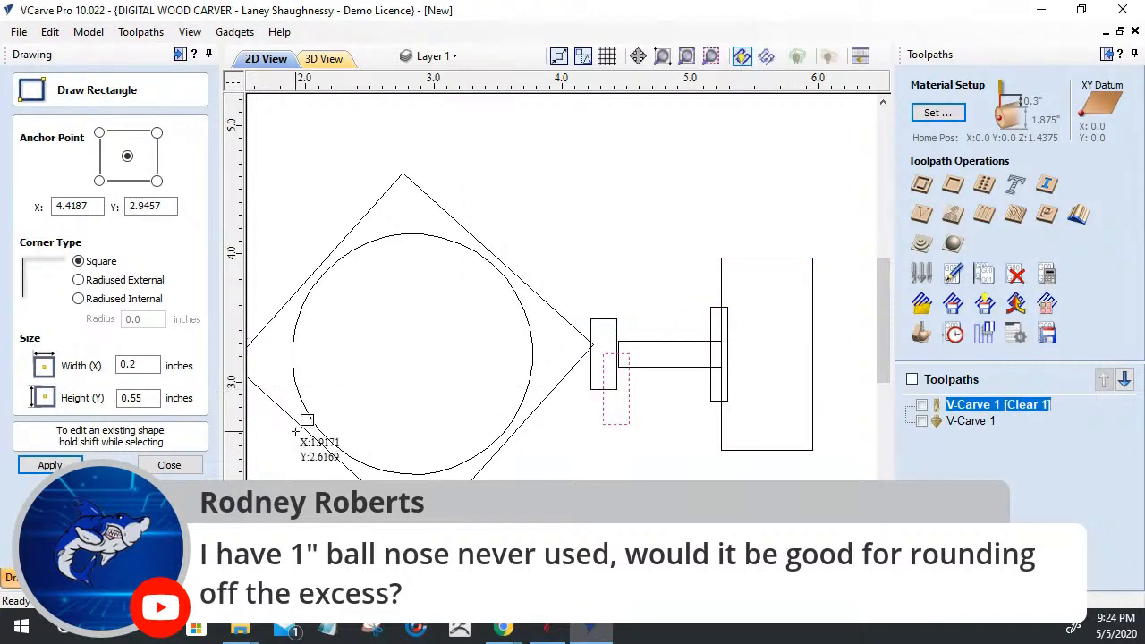
{"action": "left_click", "coordinate": [169, 465]}
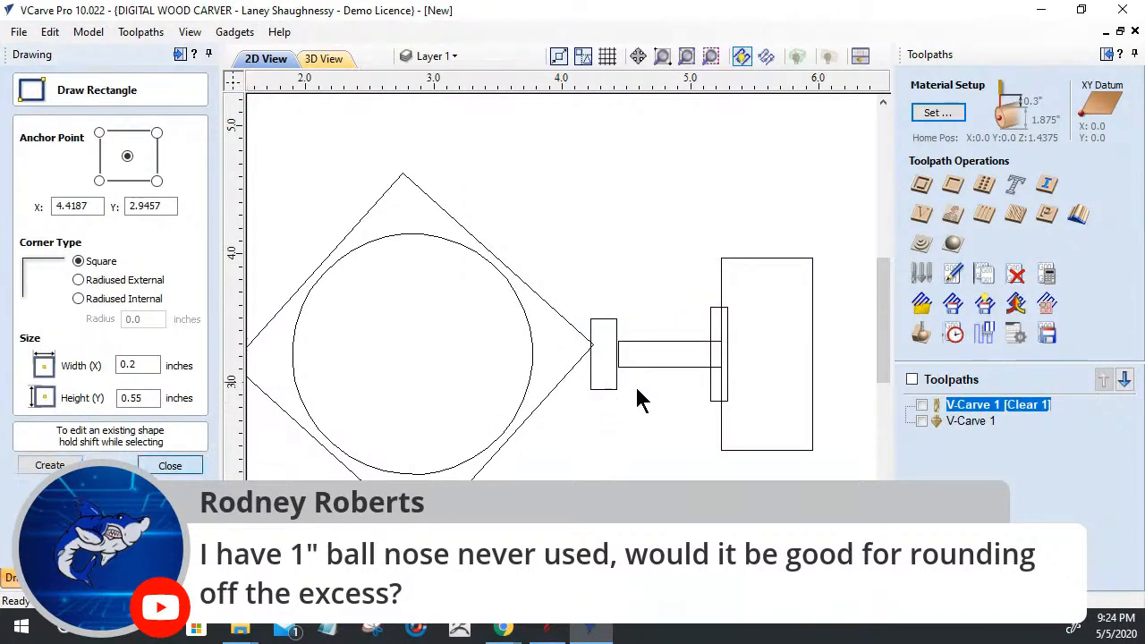
{"action": "left_click", "coordinate": [616, 367]}
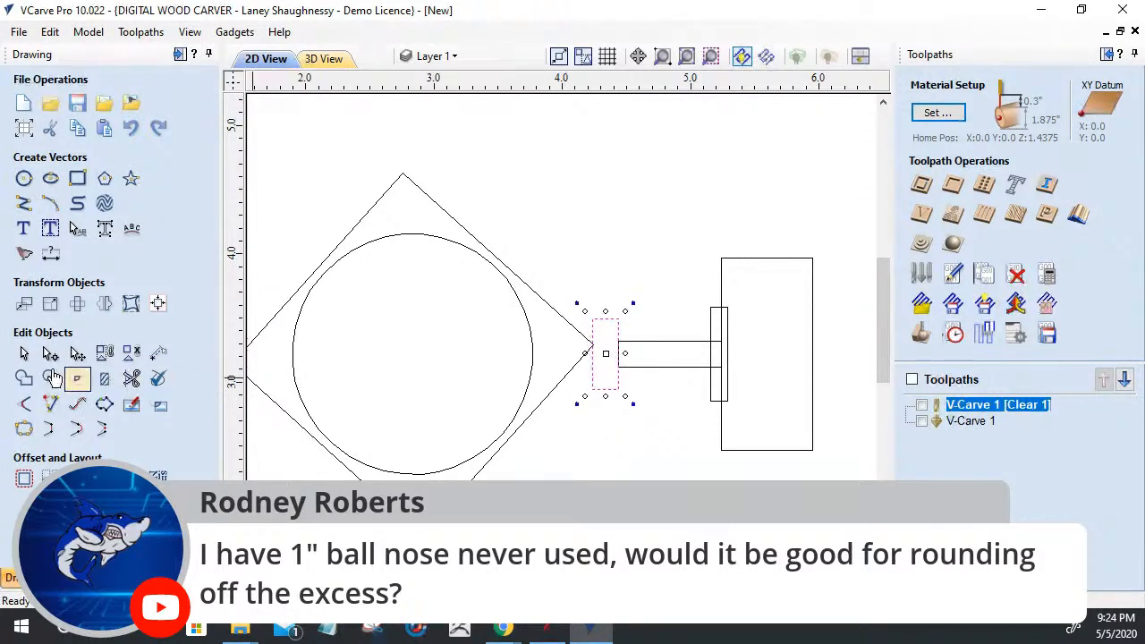
Step: Try to trim the edge shared by the small rectangle and the end of the bar
{"action": "left_click", "coordinate": [131, 379]}
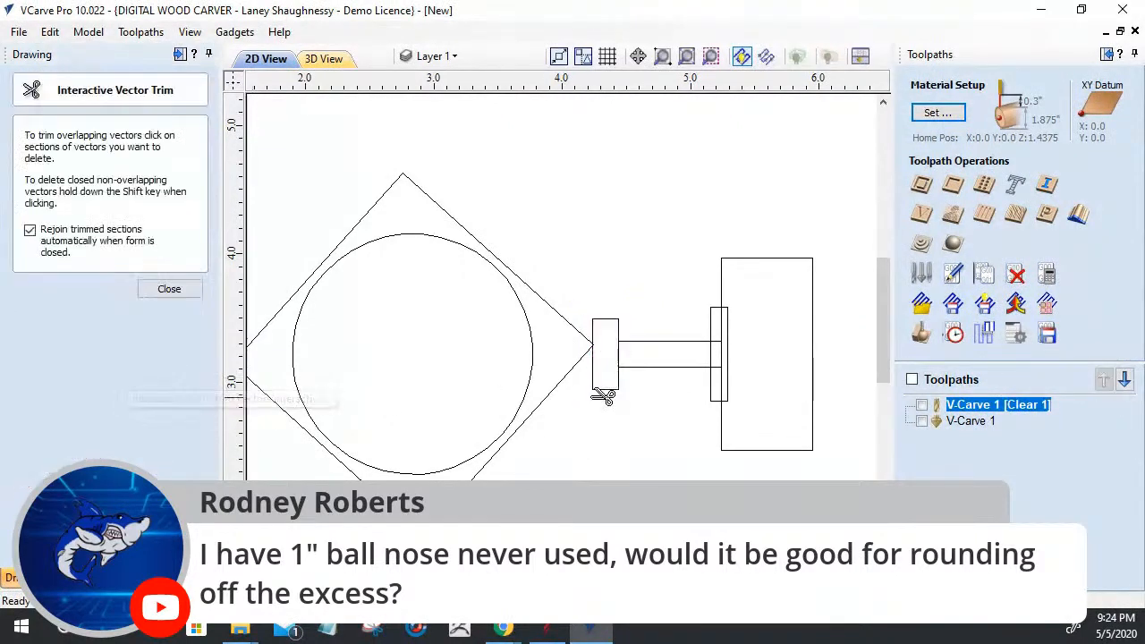
{"action": "left_click", "coordinate": [626, 358]}
{"action": "key", "text": "ctrl+z"}
{"action": "scroll", "coordinate": [629, 359], "scroll_direction": "up", "scroll_amount": 5}
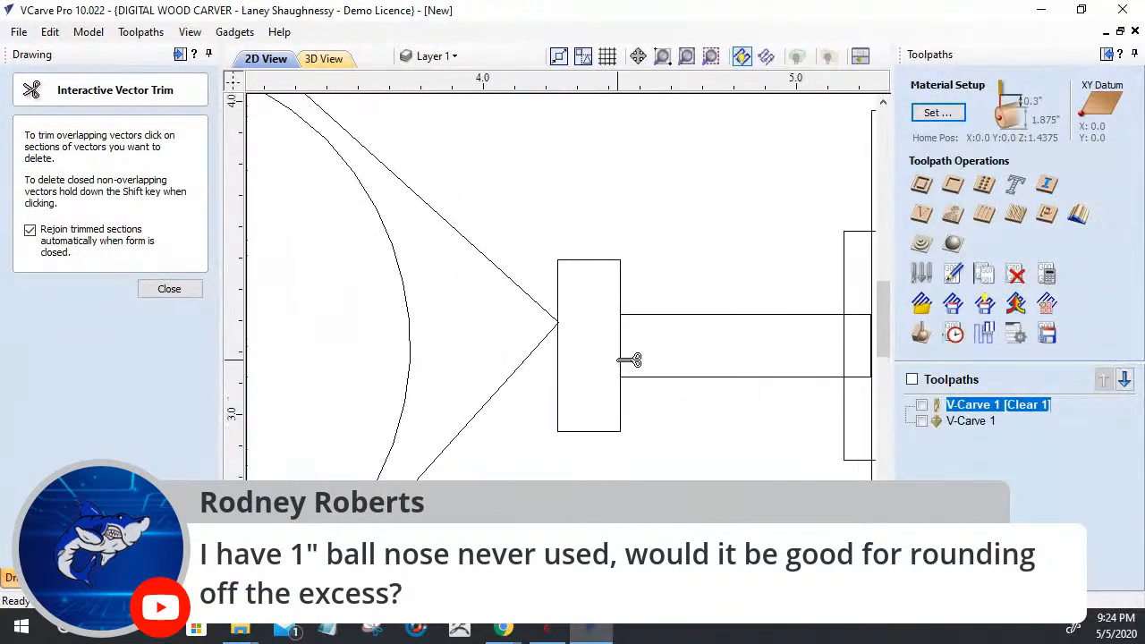
{"action": "scroll", "coordinate": [629, 360], "scroll_direction": "up", "scroll_amount": 1}
{"action": "left_click", "coordinate": [635, 342]}
{"action": "key", "text": "ctrl+z"}
{"action": "left_click", "coordinate": [195, 290]}
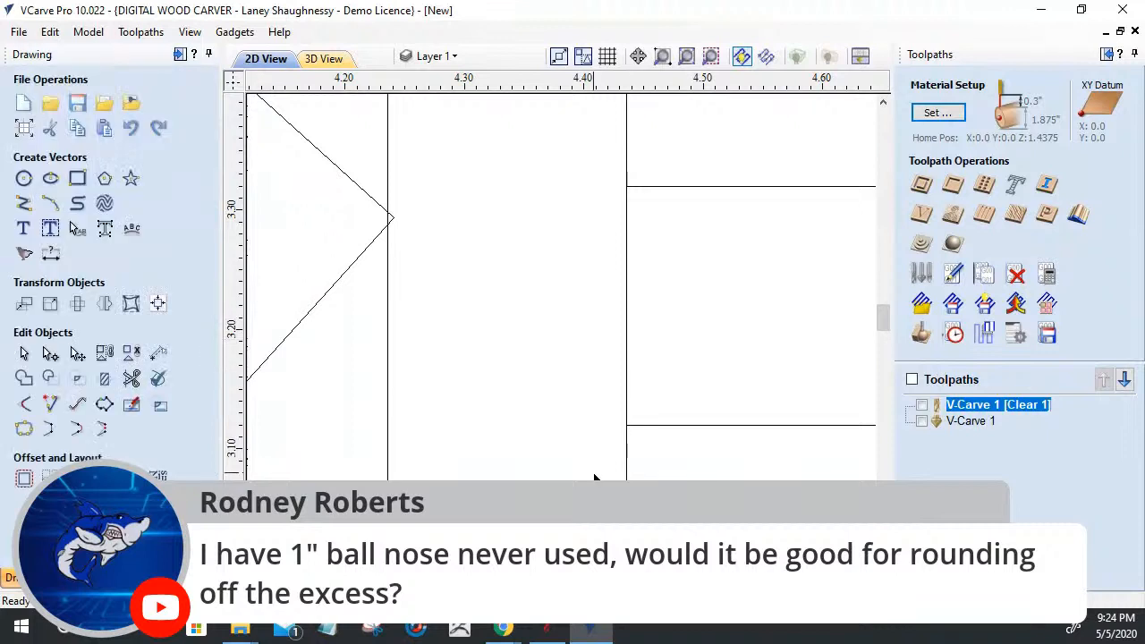
Step: Nudge the small rectangle slightly right so that its edge overlaps the end of the bar
{"action": "left_click", "coordinate": [624, 148]}
{"action": "key", "text": "Right"}
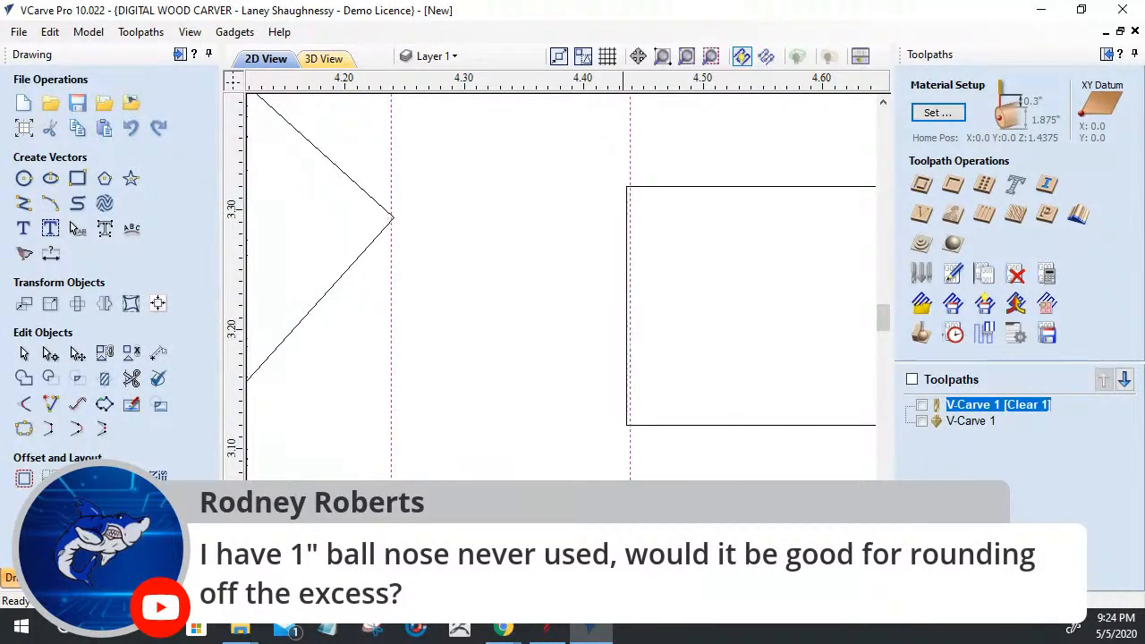
Step: Try to trim the rectangle's edge segment lying inside the end of the bar
{"action": "left_click", "coordinate": [130, 379]}
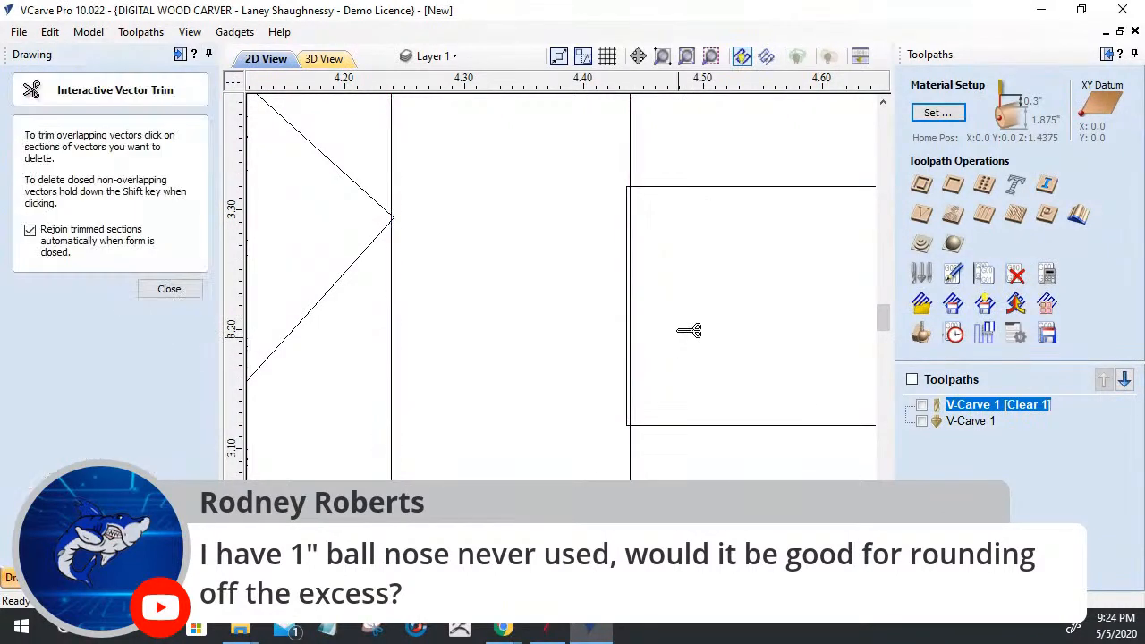
{"action": "left_click", "coordinate": [632, 321]}
{"action": "key", "text": "ctrl+z"}
{"action": "scroll", "coordinate": [638, 319], "scroll_direction": "down", "scroll_amount": 4}
{"action": "left_click", "coordinate": [193, 293]}
Step: Ungroup the chuck shape and trim away the edges between the bar and the small rectangle, opening them into one outline
{"action": "left_click", "coordinate": [750, 265]}
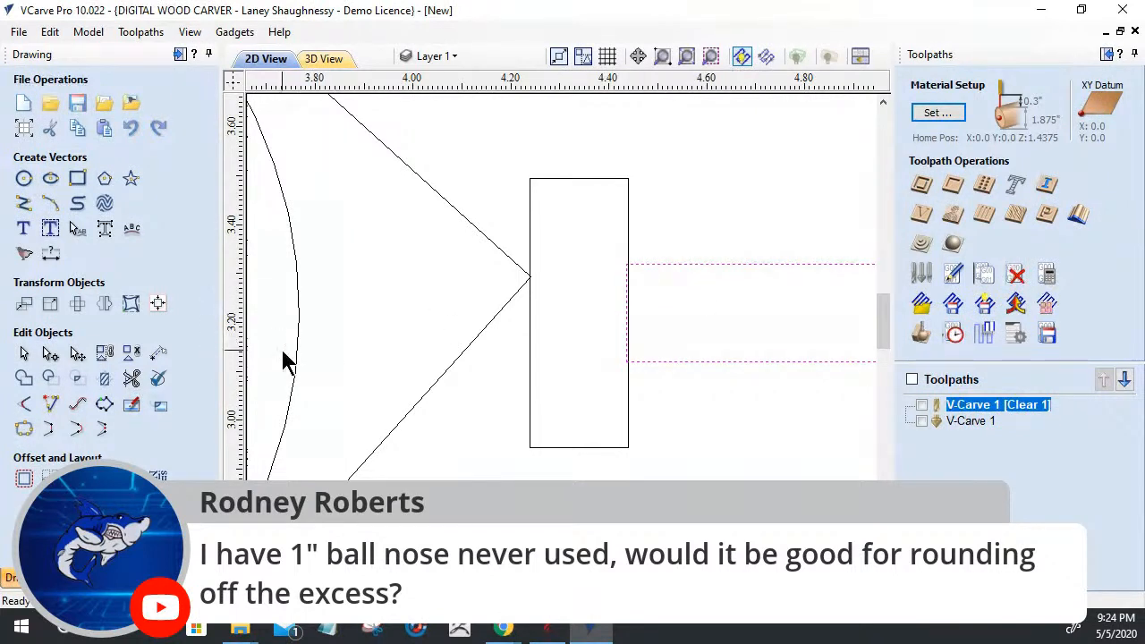
{"action": "left_click", "coordinate": [132, 378]}
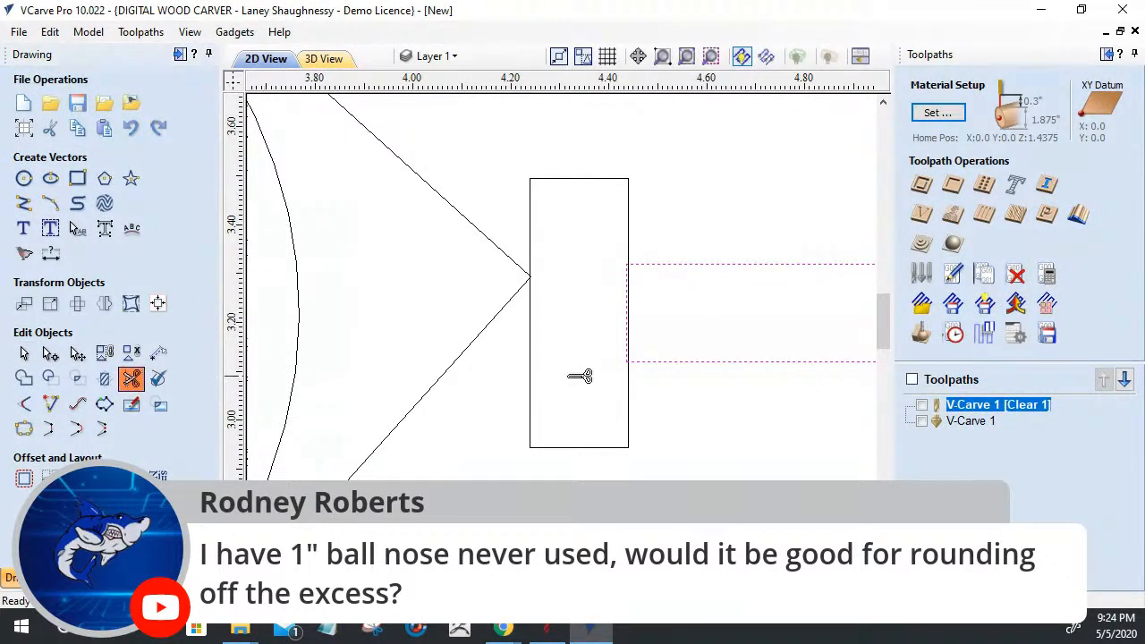
{"action": "left_click", "coordinate": [629, 332]}
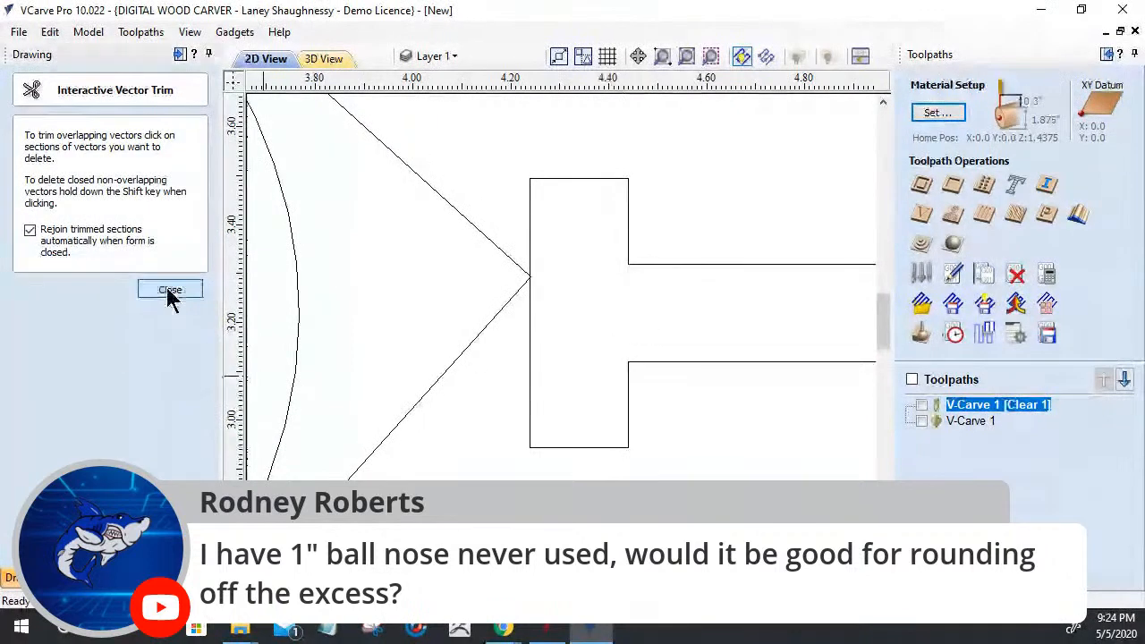
{"action": "left_click", "coordinate": [170, 290]}
Step: Set the fillet radius to 0.125 inches and try a dog-bone fillet on the rectangle's upper-left corner
{"action": "left_click", "coordinate": [27, 409]}
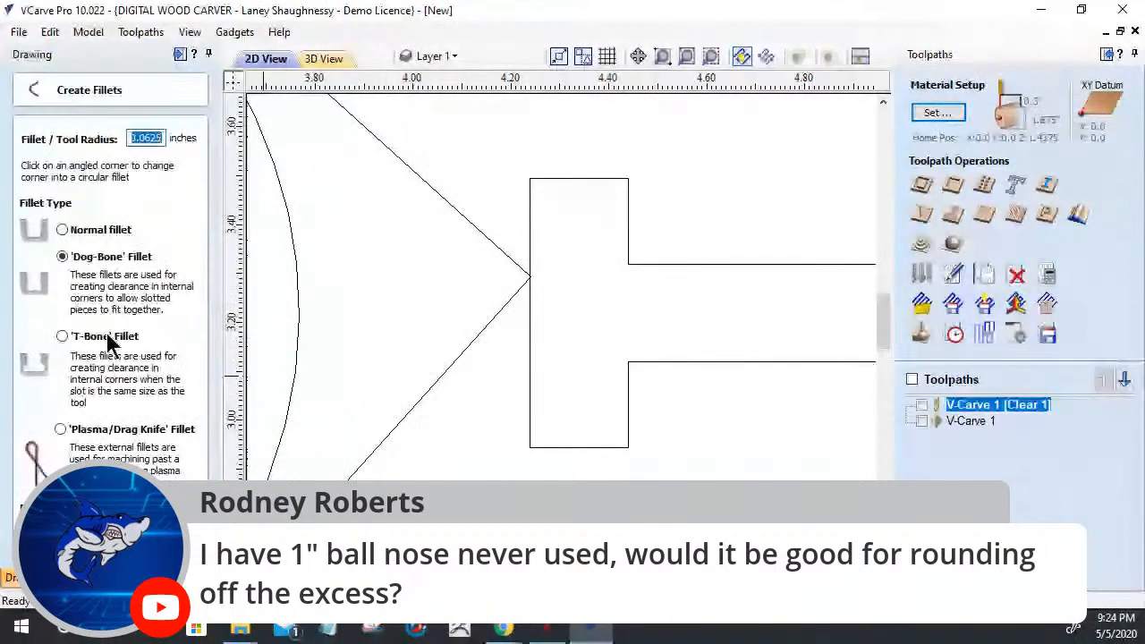
{"action": "left_click_drag", "start_coordinate": [163, 137], "coordinate": [82, 135]}
{"action": "type", "text": "."}
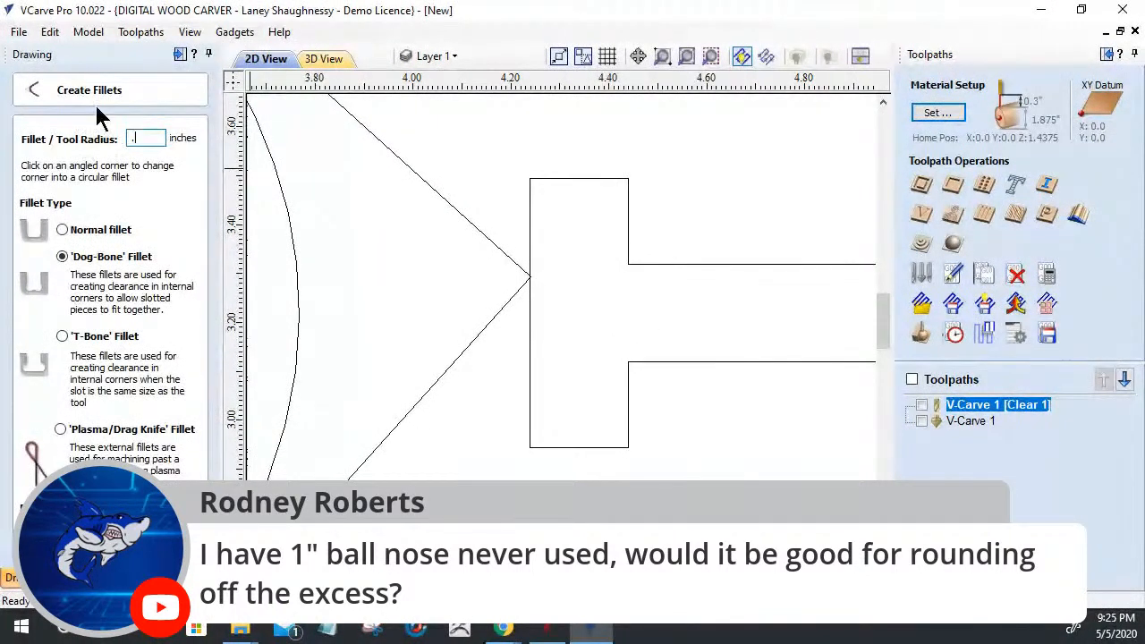
{"action": "type", "text": "25"}
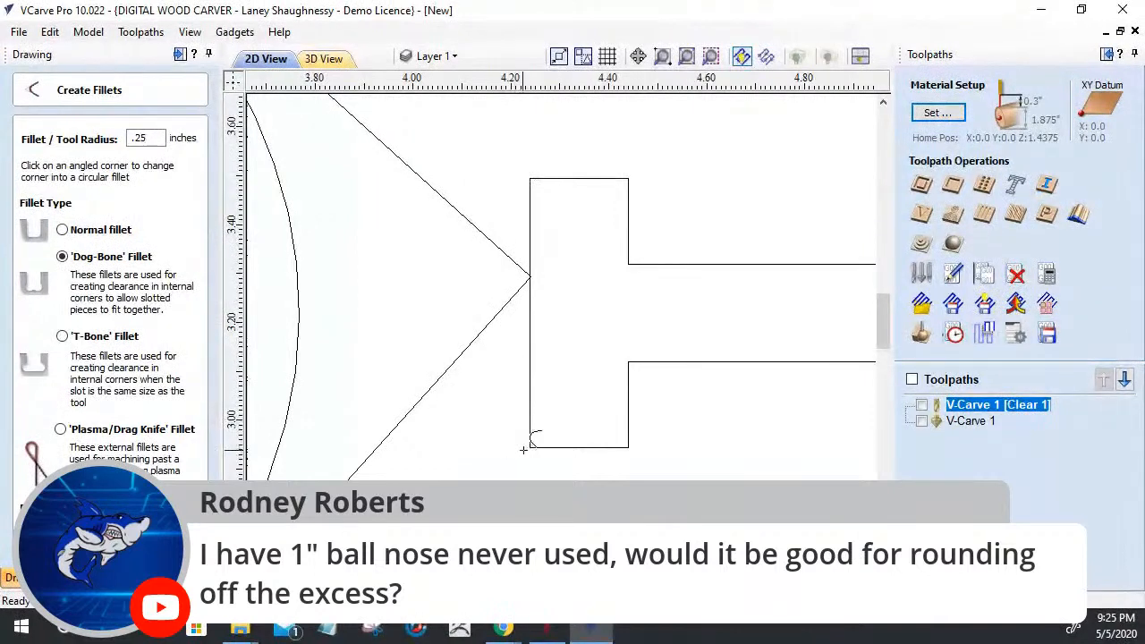
{"action": "left_click", "coordinate": [134, 139]}
{"action": "type", "text": "1"}
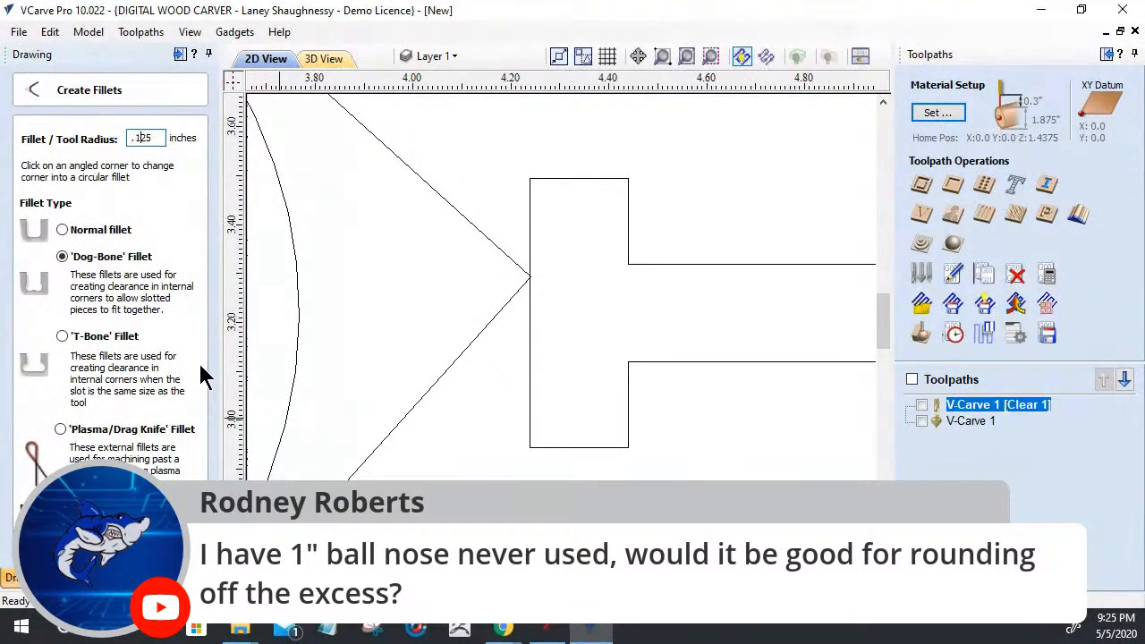
{"action": "left_click", "coordinate": [532, 178]}
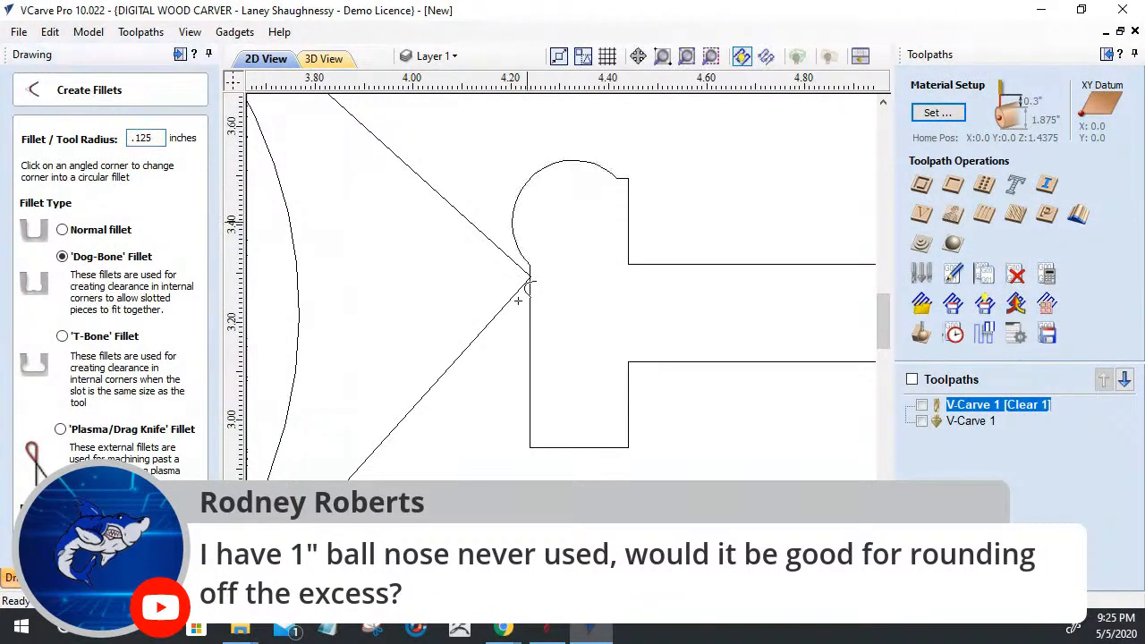
{"action": "key", "text": "ctrl+z"}
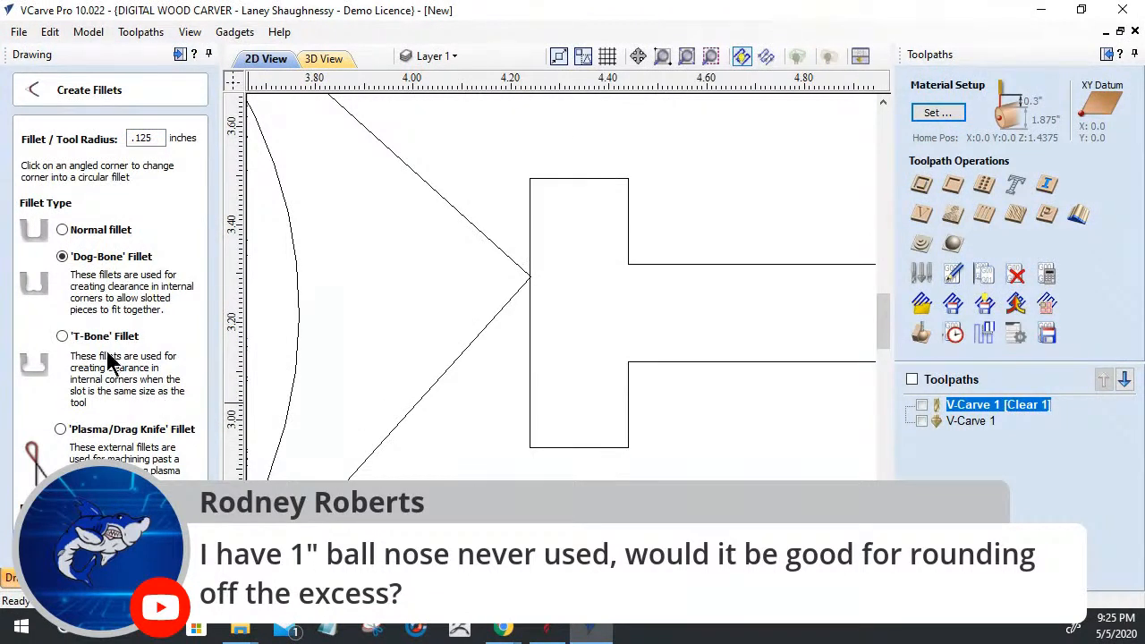
Step: Round the small rectangle's upper-left and lower-left corners with normal fillets
{"action": "left_click", "coordinate": [62, 230]}
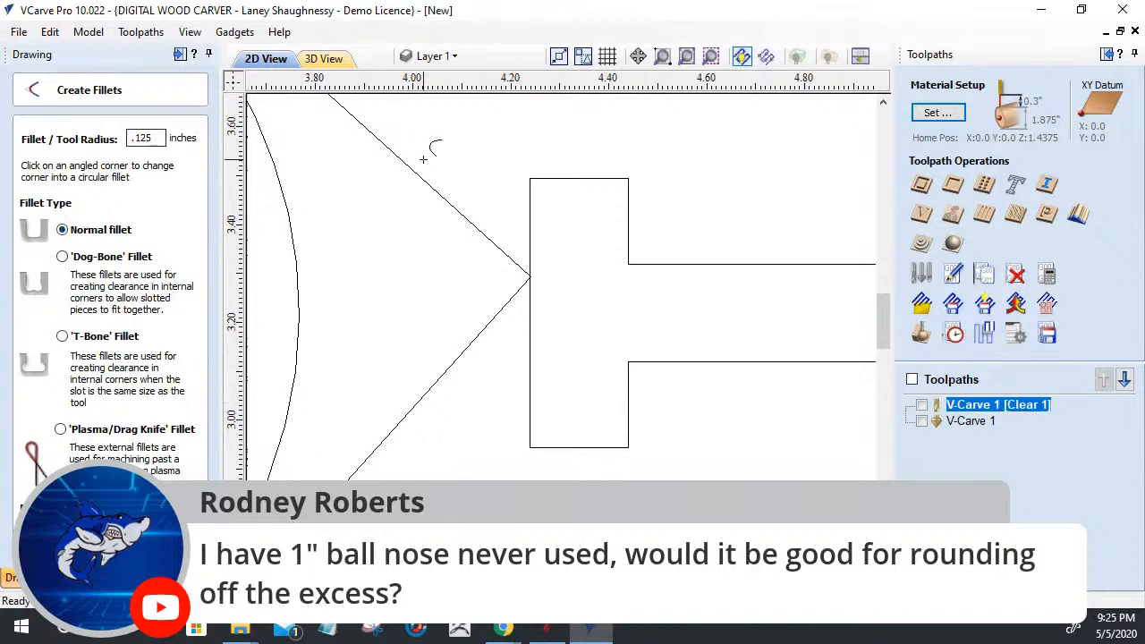
{"action": "left_click", "coordinate": [535, 179]}
{"action": "left_click", "coordinate": [530, 447]}
{"action": "key", "text": "Escape"}
Step: Group the rounded head, bar, collar and large body rectangle into one object
{"action": "scroll", "coordinate": [429, 437], "scroll_direction": "down", "scroll_amount": 5}
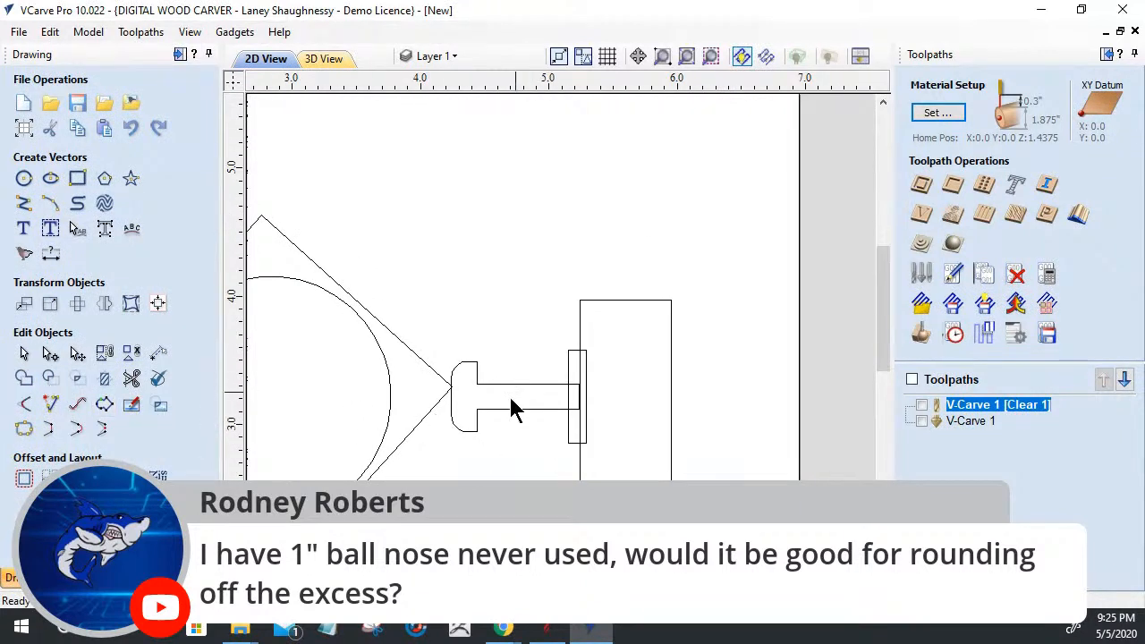
{"action": "scroll", "coordinate": [434, 406], "scroll_direction": "up", "scroll_amount": 2}
{"action": "left_click", "coordinate": [659, 363]}
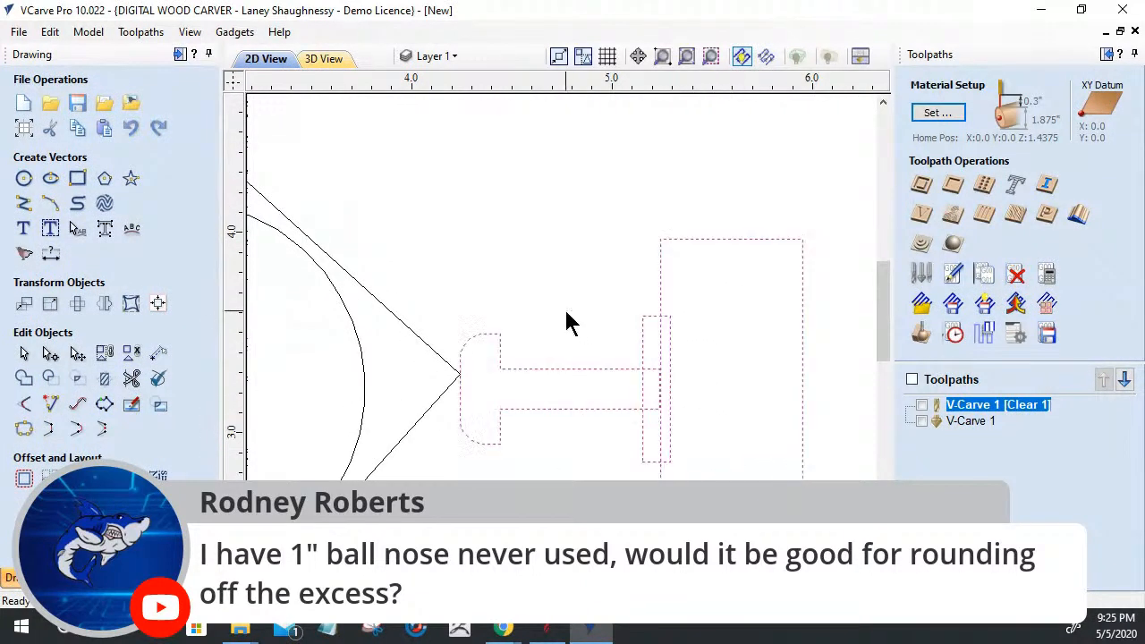
{"action": "key", "text": "g"}
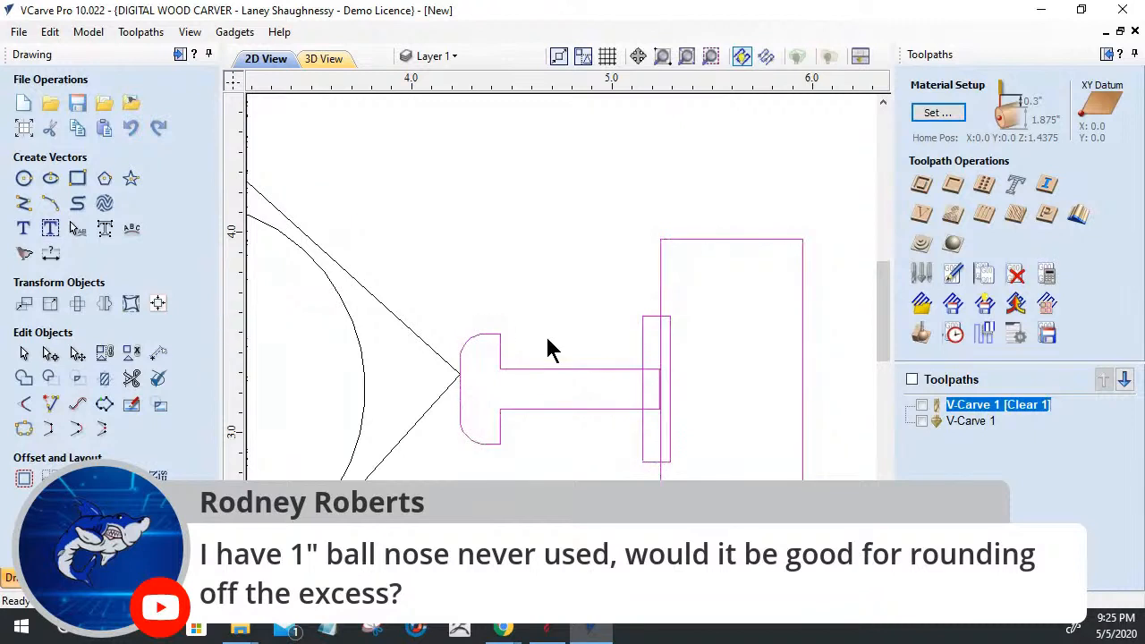
Step: Move the grouped shape about 0.12 inch left so its rounded head overlaps the square's corner
{"action": "left_click", "coordinate": [500, 348]}
{"action": "left_click_drag", "start_coordinate": [504, 391], "coordinate": [478, 391]}
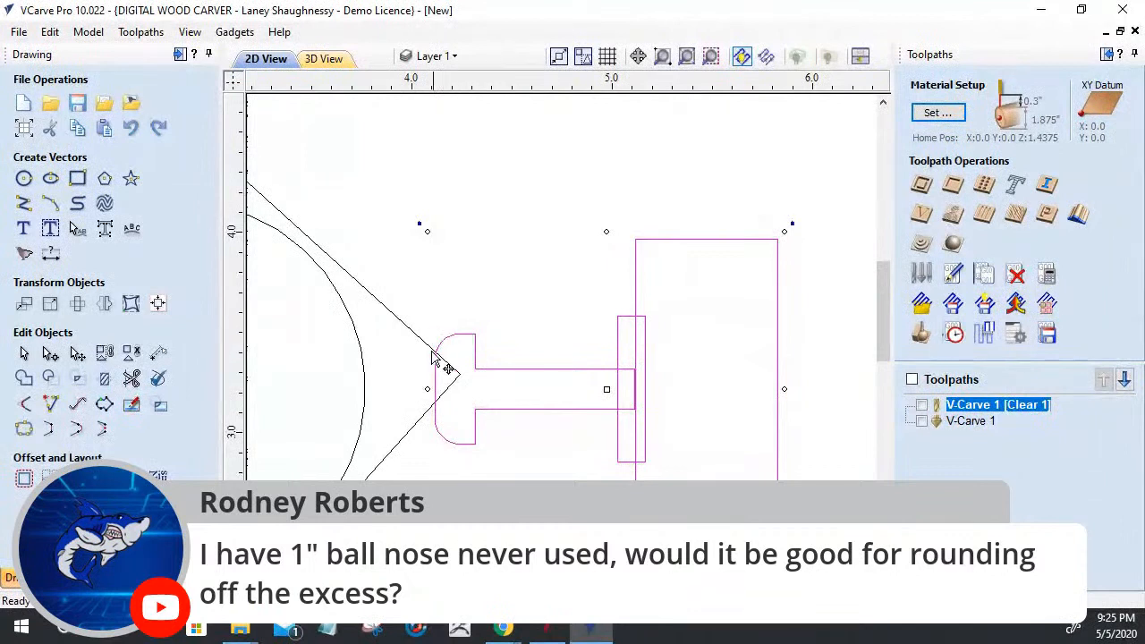
{"action": "left_click", "coordinate": [472, 343]}
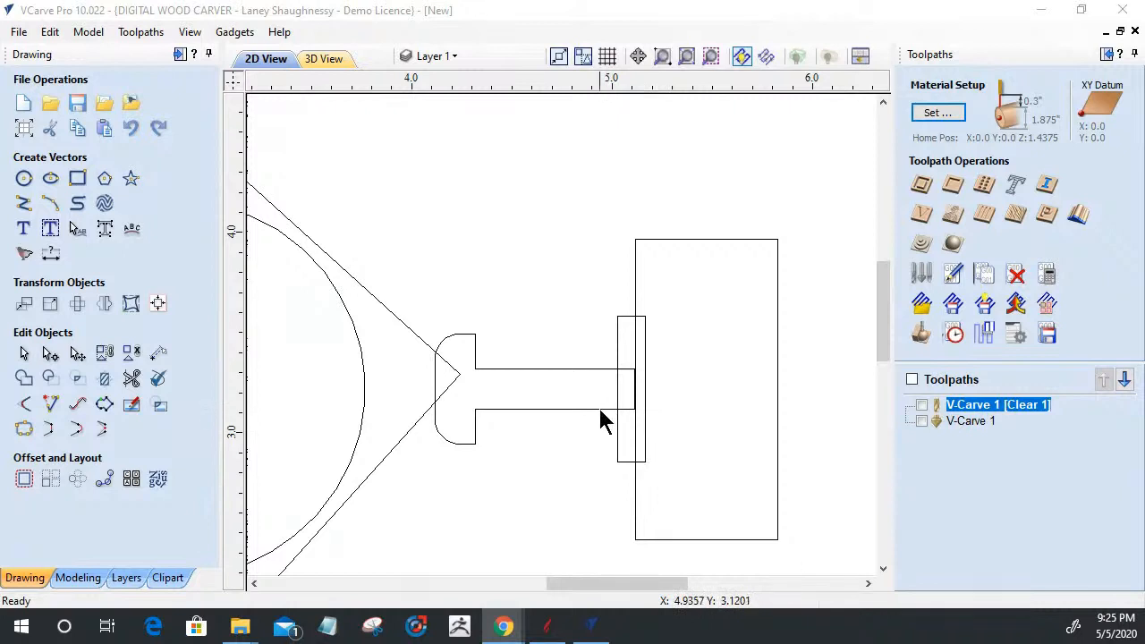
{"action": "left_click", "coordinate": [600, 412]}
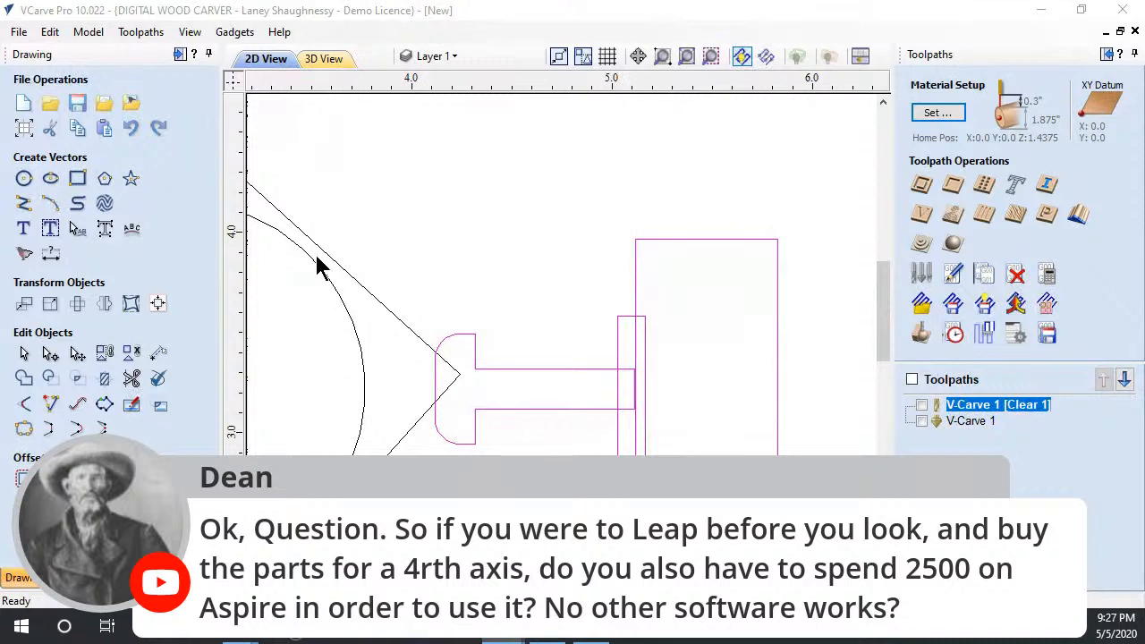
Step: Show the Level 1 components in 3D wrapped around the cylinder, and orbit to inspect the flourishes from its end
{"action": "left_click", "coordinate": [331, 64]}
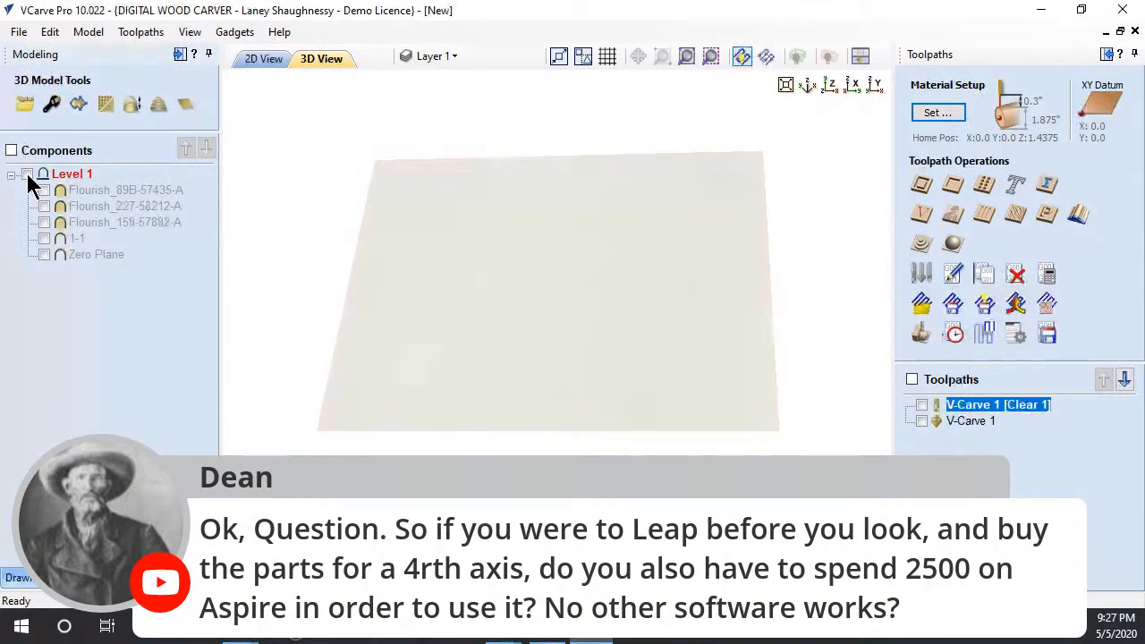
{"action": "left_click", "coordinate": [26, 175]}
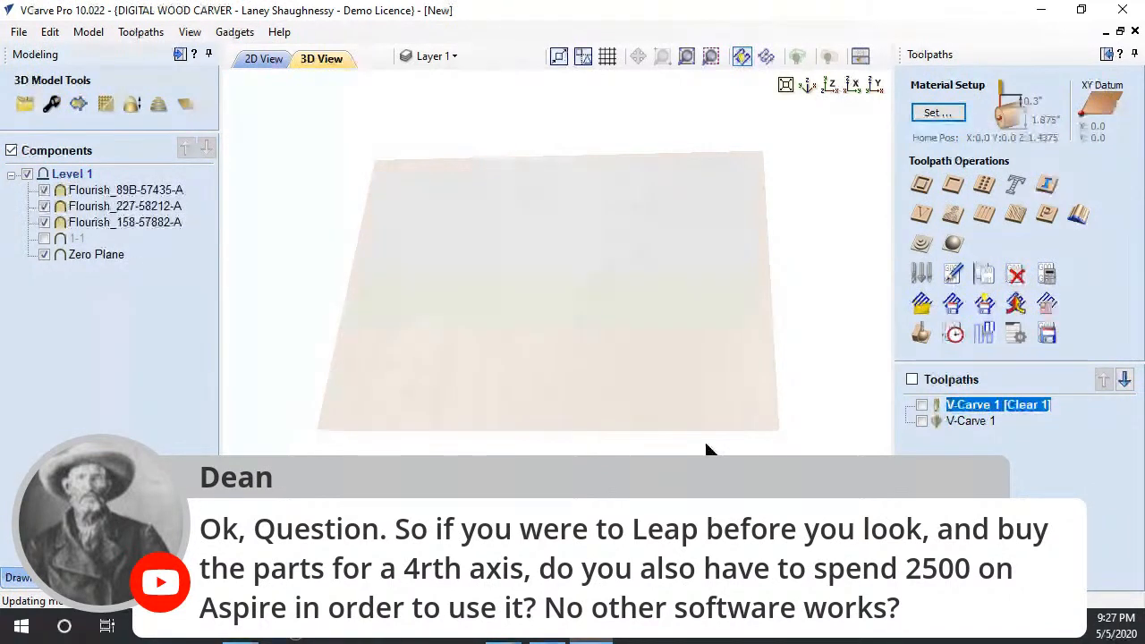
{"action": "left_click", "coordinate": [829, 57]}
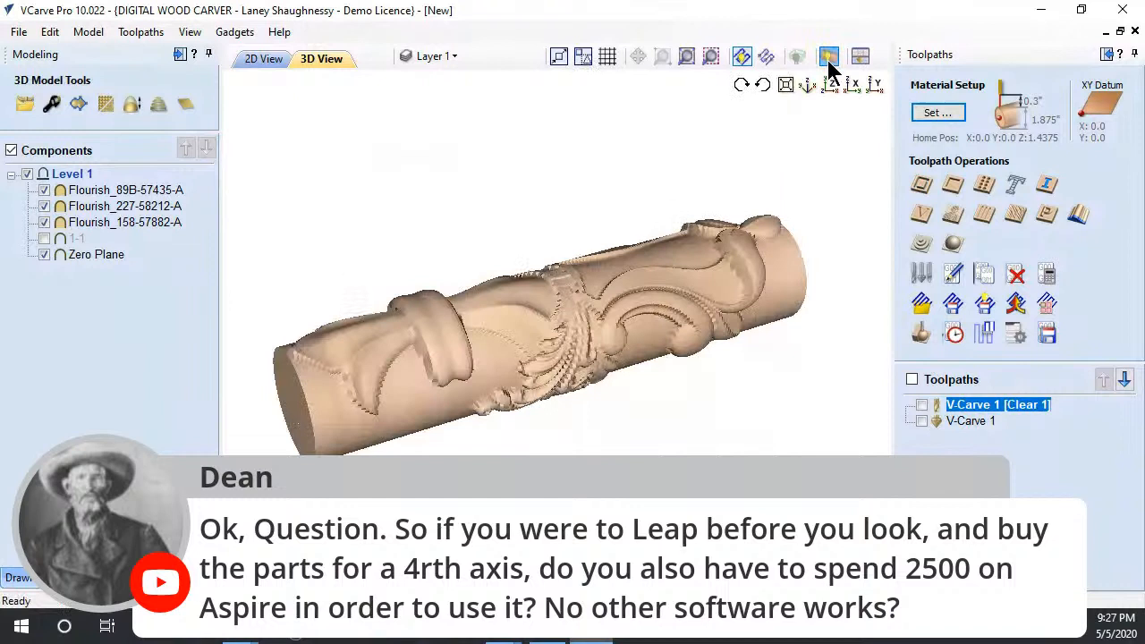
{"action": "left_click_drag", "start_coordinate": [535, 413], "coordinate": [535, 402]}
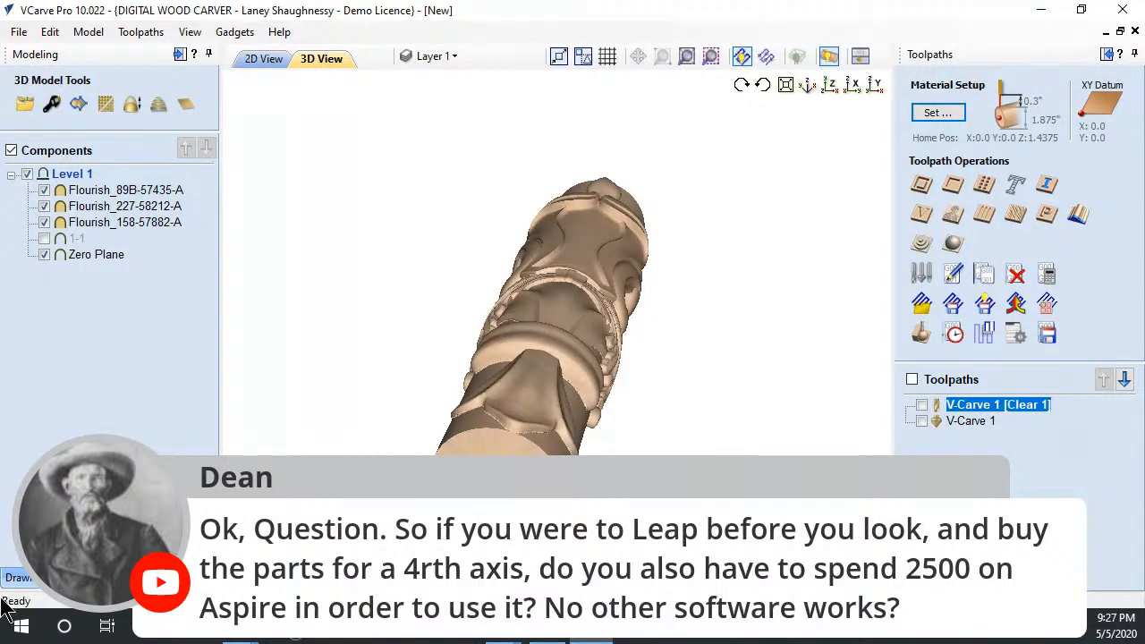
Step: Open the Weaves folder in the clipart library
{"action": "left_click", "coordinate": [118, 578]}
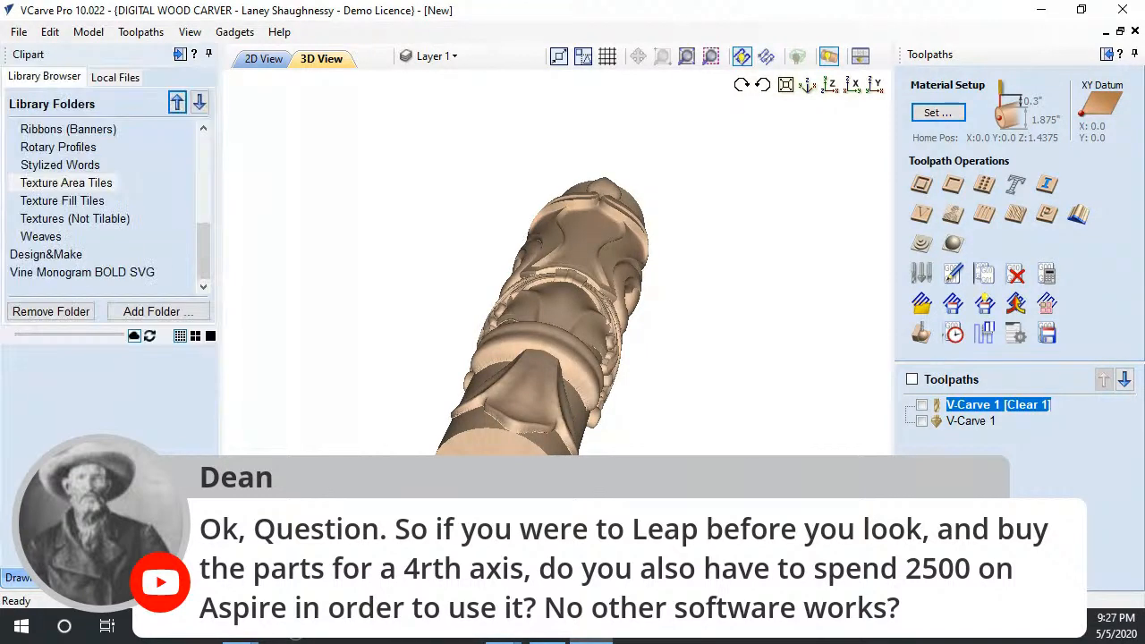
{"action": "left_click", "coordinate": [54, 238]}
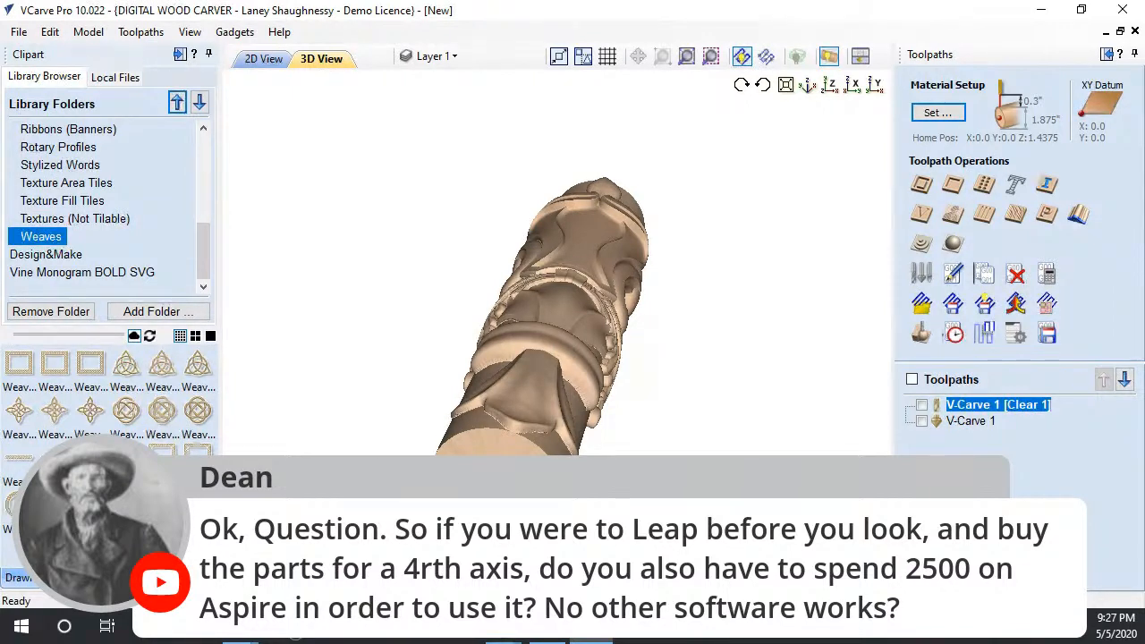
Step: Switch to Aspire and examine the 3D Finish 1 toolpath on the basket-weave model up close
{"action": "left_click", "coordinate": [556, 637]}
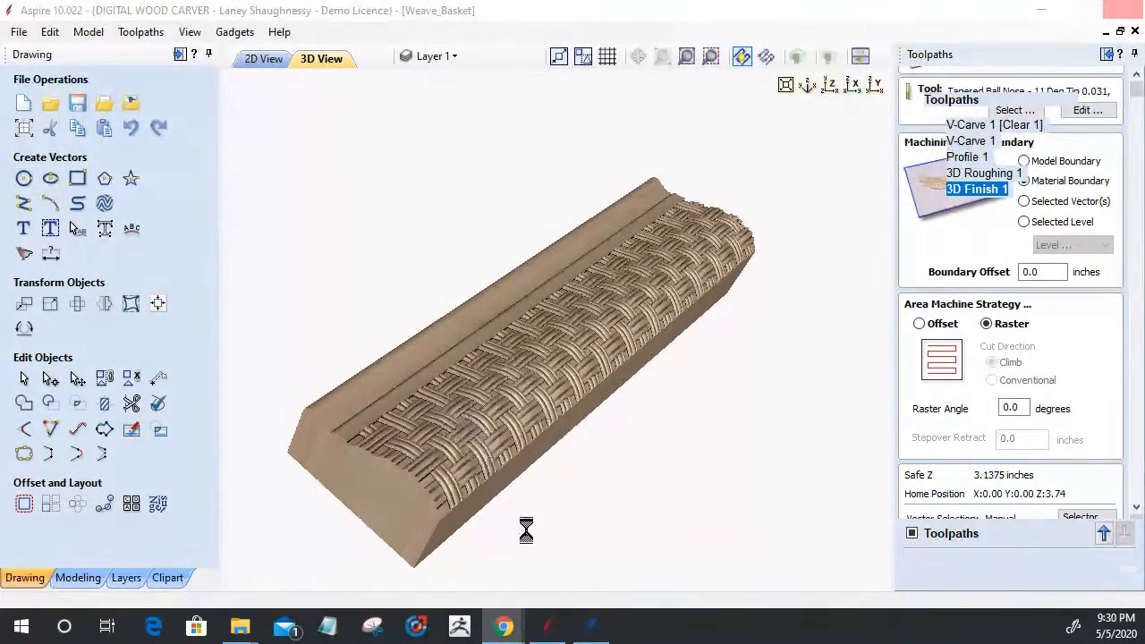
{"action": "mouse_move", "coordinate": [590, 630]}
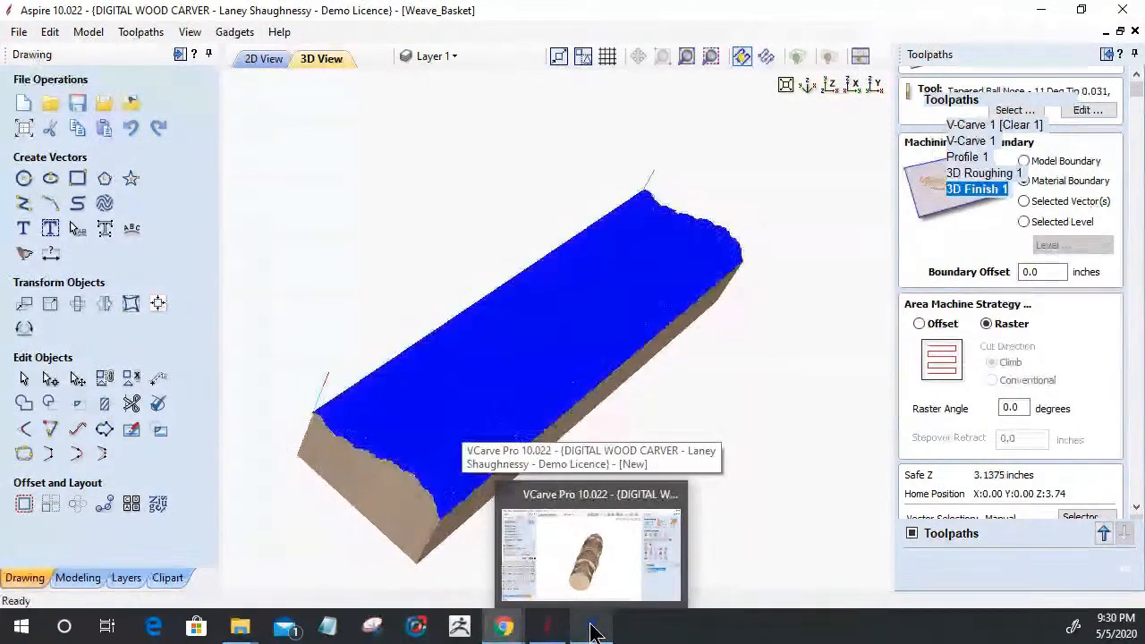
{"action": "scroll", "coordinate": [599, 354], "scroll_direction": "up", "scroll_amount": 1}
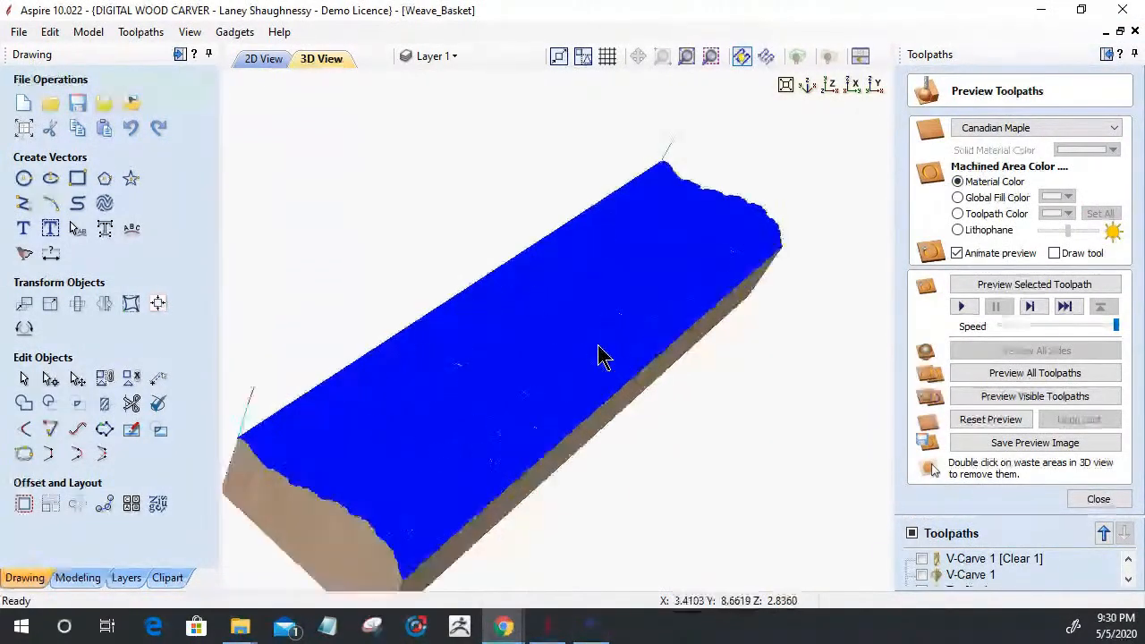
Step: Simulate the 3D Finish 1 toolpath on the basket-weave model, then close the toolpath preview
{"action": "scroll", "coordinate": [600, 354], "scroll_direction": "up", "scroll_amount": 1}
{"action": "scroll", "coordinate": [599, 355], "scroll_direction": "up", "scroll_amount": 1}
{"action": "scroll", "coordinate": [600, 355], "scroll_direction": "up", "scroll_amount": 1}
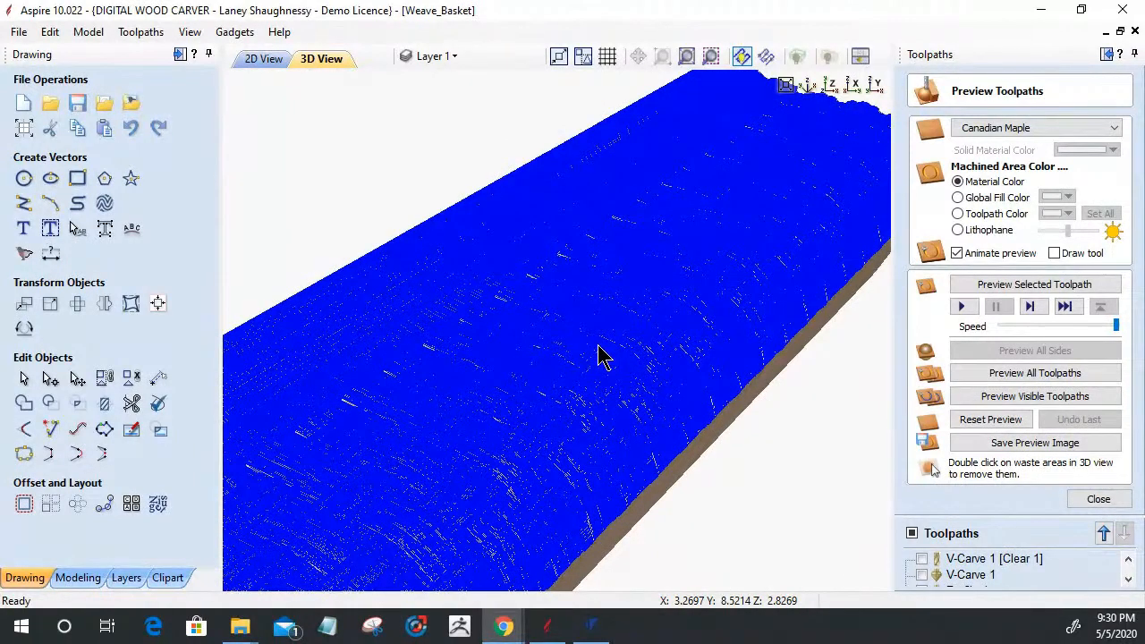
{"action": "scroll", "coordinate": [601, 354], "scroll_direction": "up", "scroll_amount": 1}
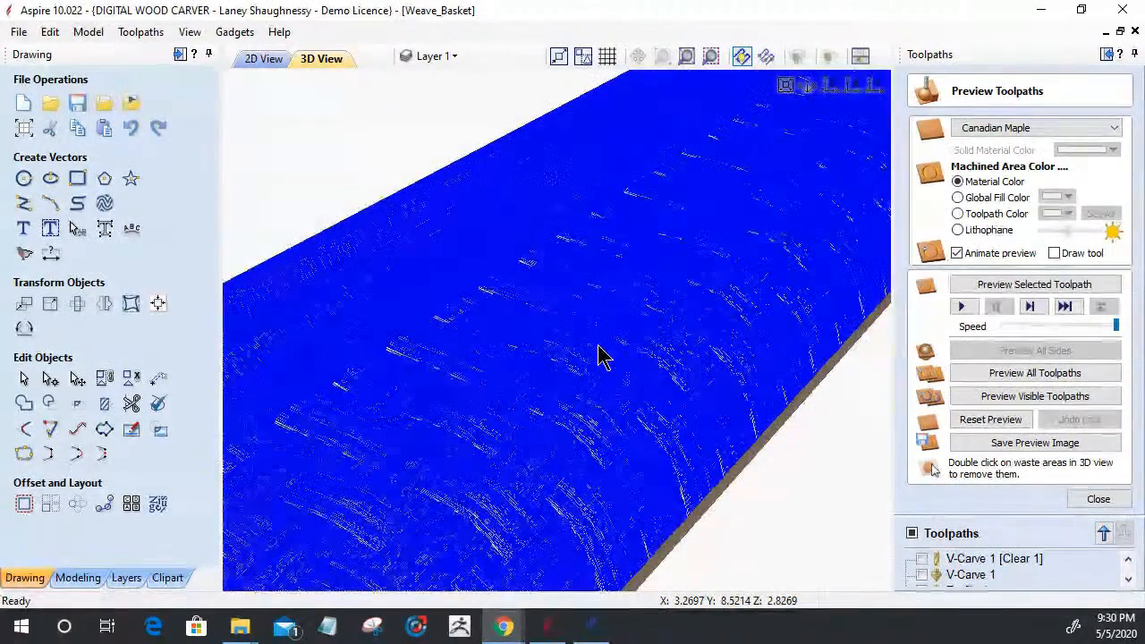
{"action": "left_click", "coordinate": [1020, 286]}
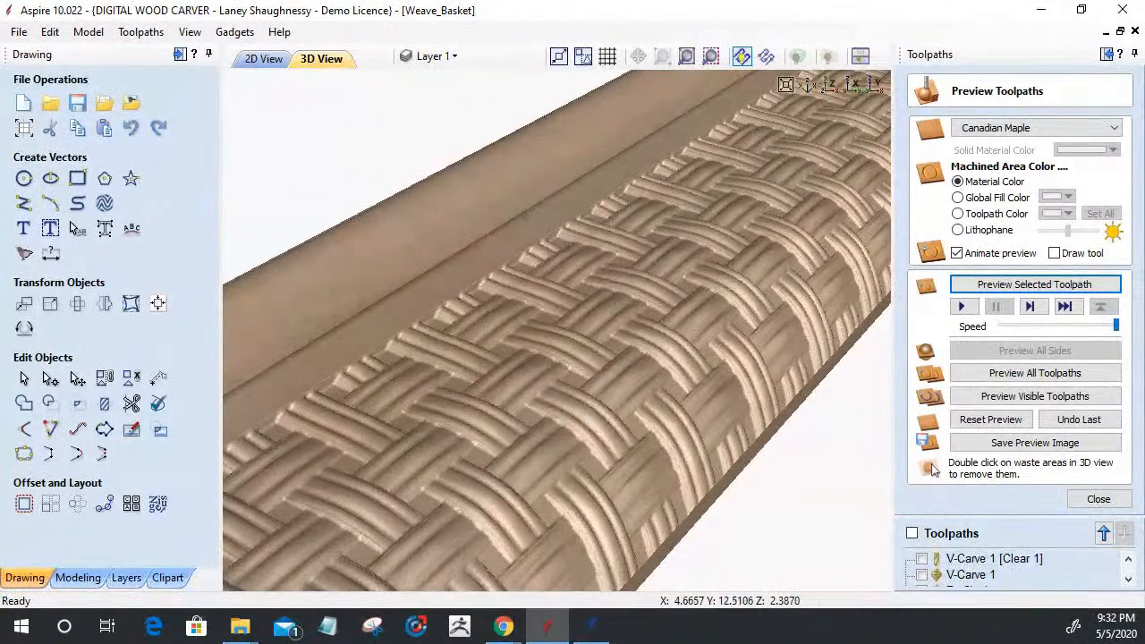
{"action": "left_click", "coordinate": [1098, 499]}
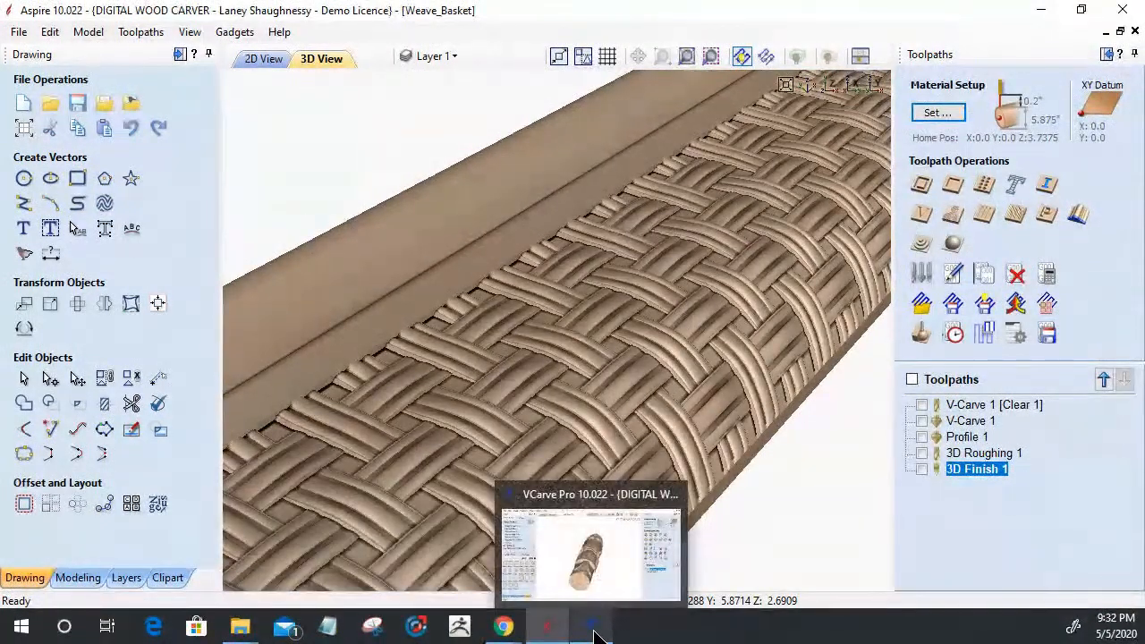
Step: Start the Create Rounding Toolpath gadget and set the square blank size to 6 inches
{"action": "left_click", "coordinate": [220, 34]}
{"action": "mouse_move", "coordinate": [255, 250]}
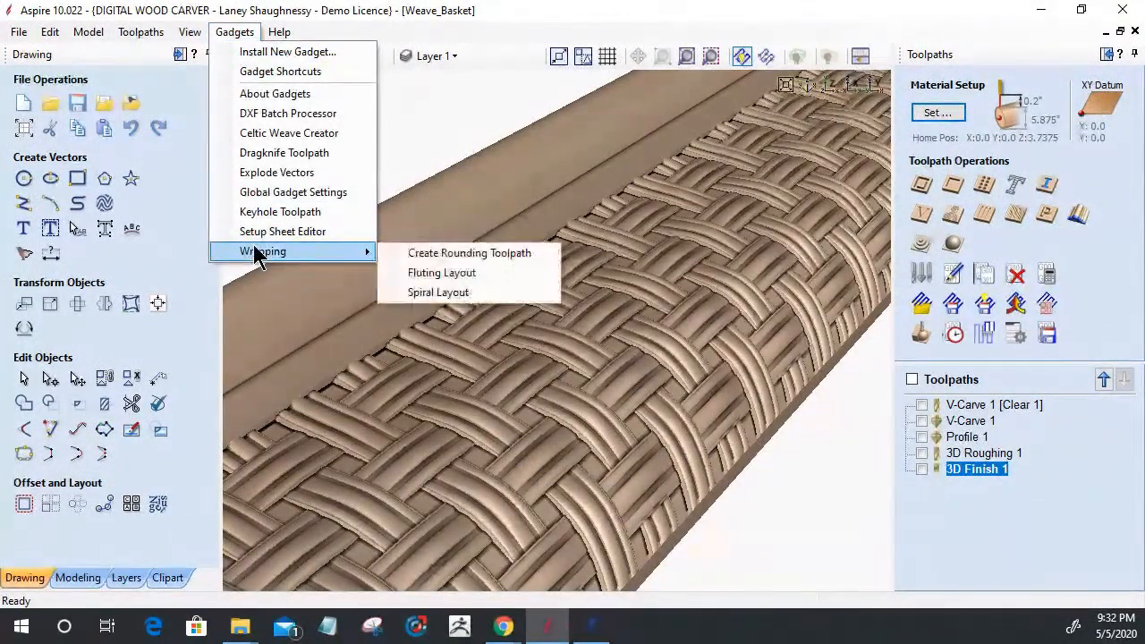
{"action": "left_click", "coordinate": [439, 255]}
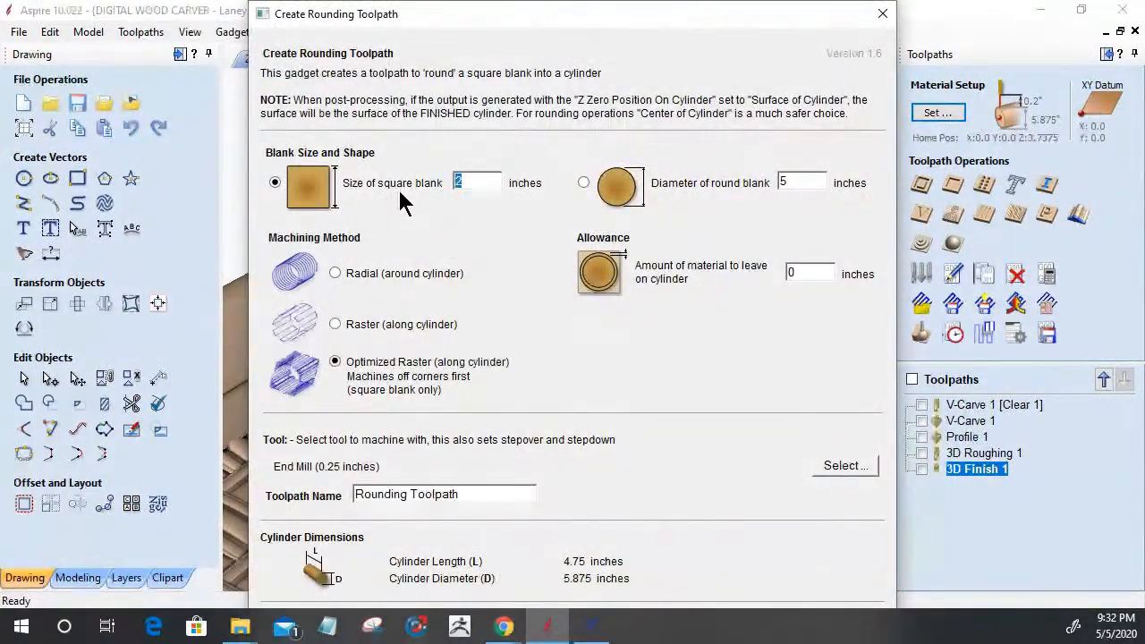
{"action": "type", "text": "6"}
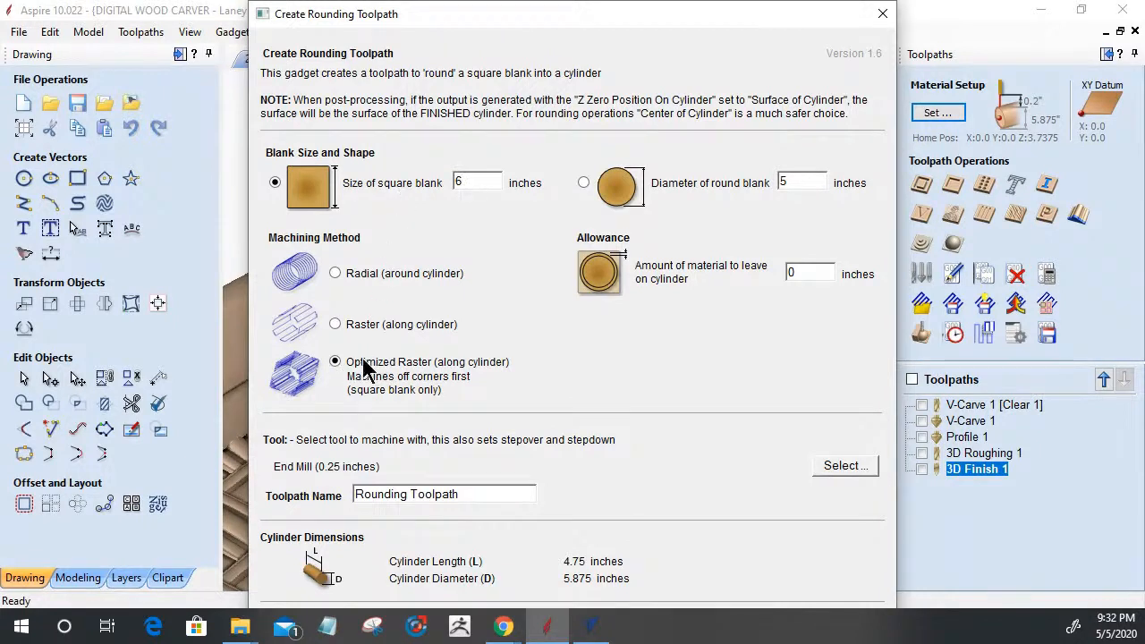
Step: Choose the 0.5 inch end mill from the tool database as the rounding toolpath's cutter
{"action": "left_click", "coordinate": [834, 467]}
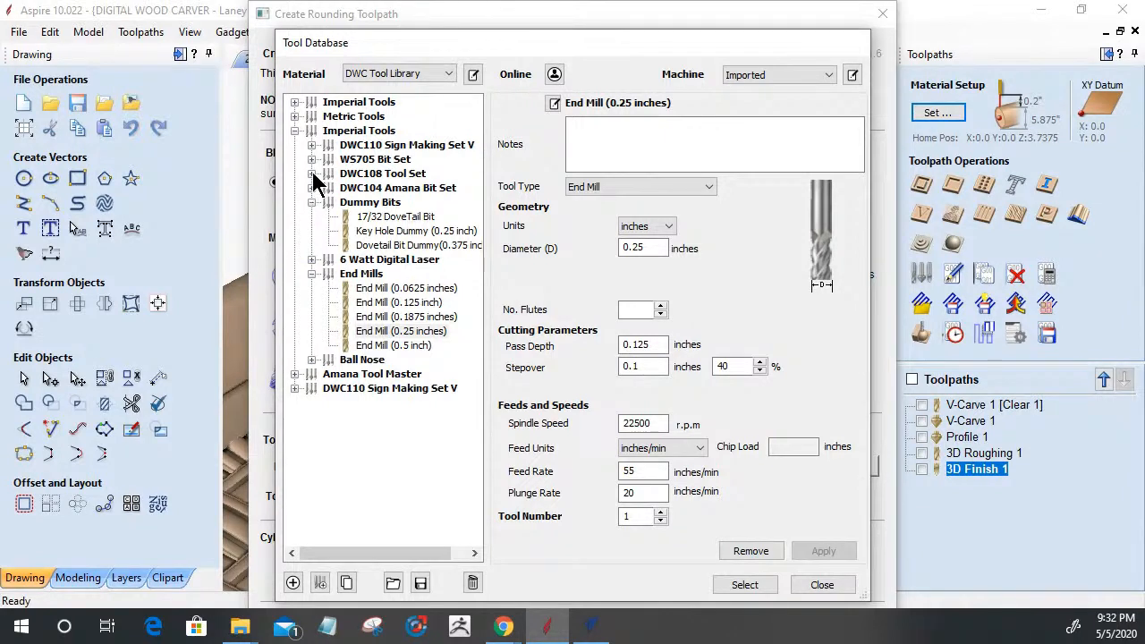
{"action": "left_click", "coordinate": [312, 174]}
{"action": "left_click", "coordinate": [312, 173]}
{"action": "left_click", "coordinate": [312, 159]}
{"action": "left_click", "coordinate": [312, 159]}
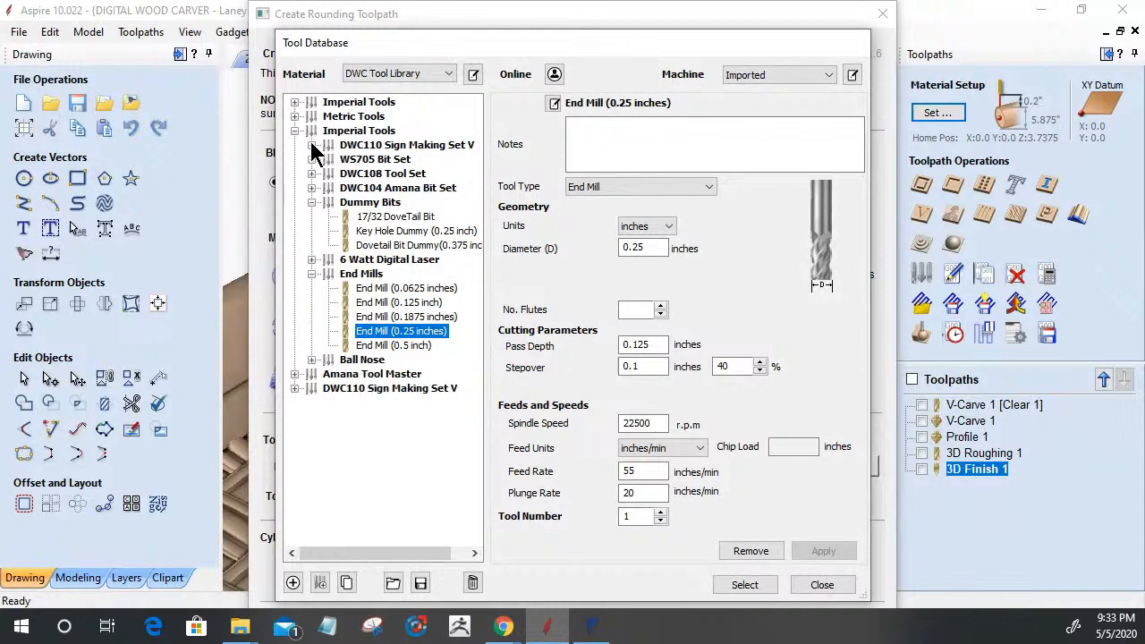
{"action": "left_click", "coordinate": [294, 102]}
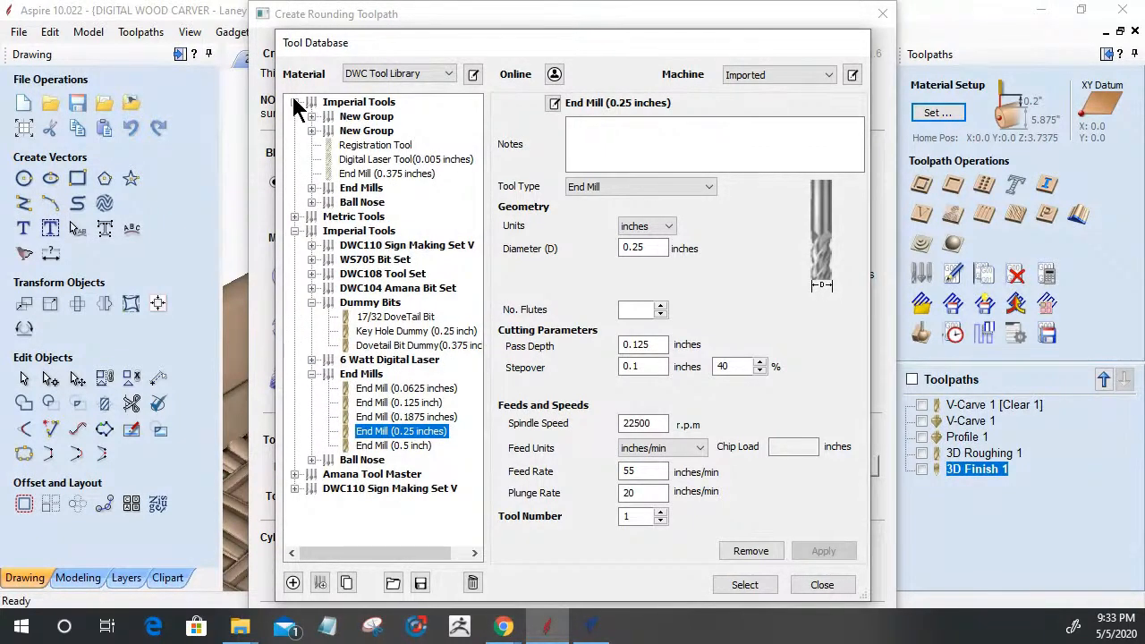
{"action": "left_click", "coordinate": [295, 102]}
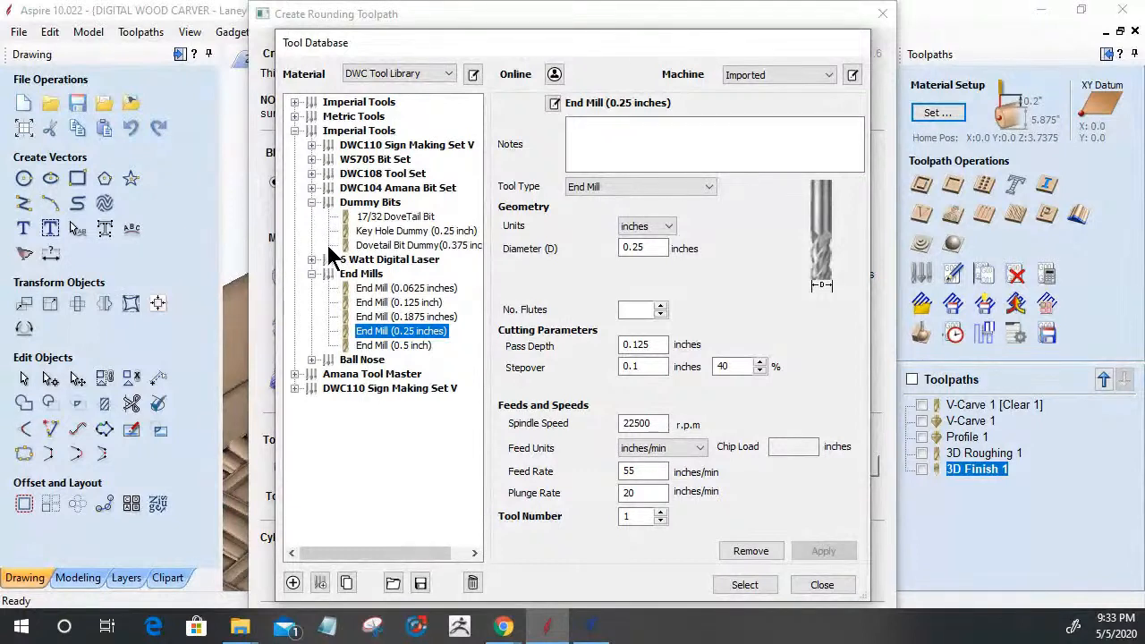
{"action": "left_click", "coordinate": [311, 361]}
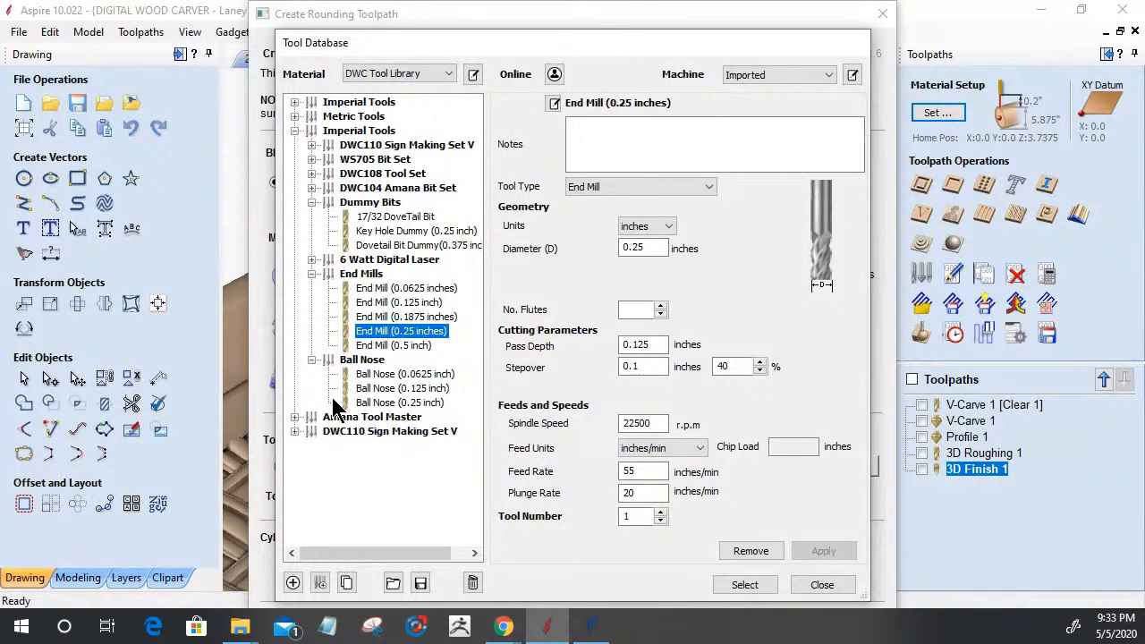
{"action": "left_click", "coordinate": [387, 346]}
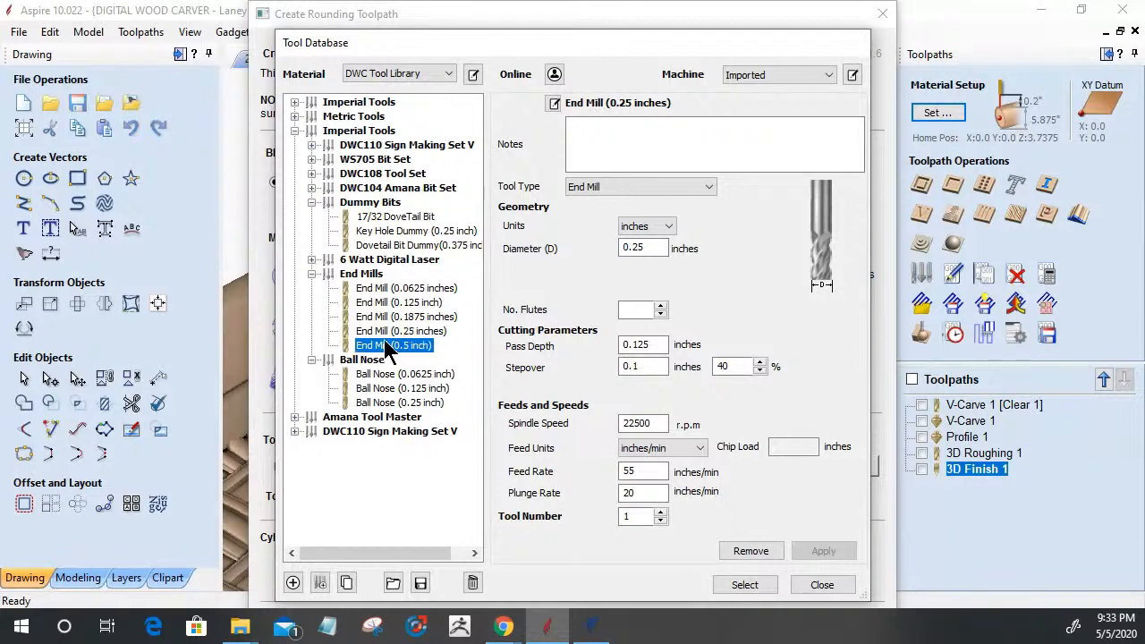
{"action": "left_click", "coordinate": [745, 590]}
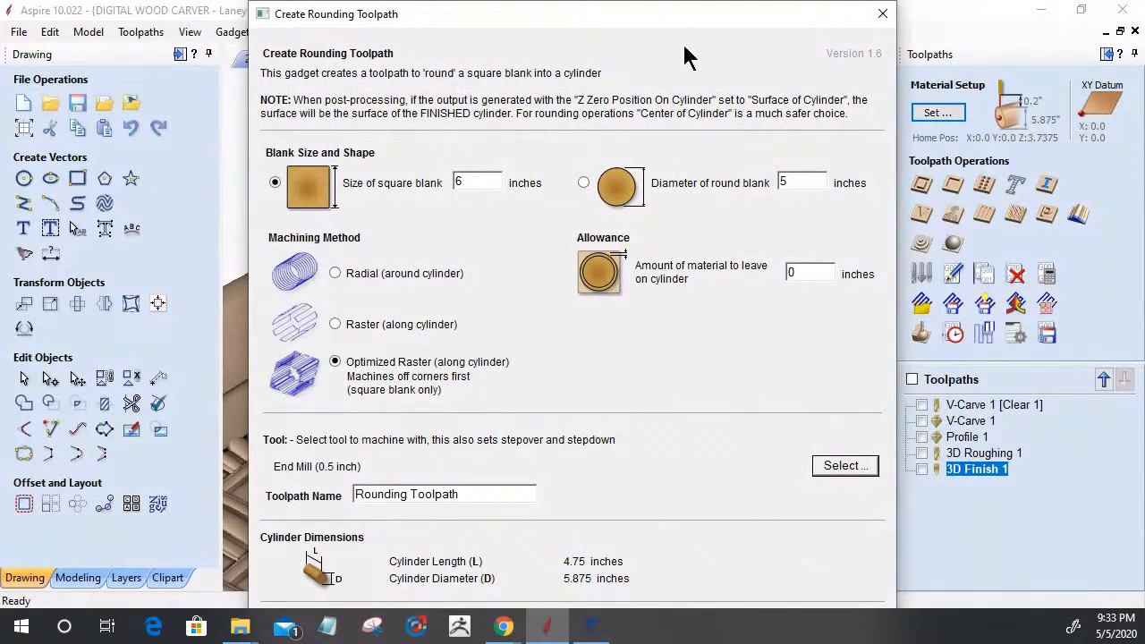
Step: Create the rounding toolpath and place it ahead of 3D Roughing 1 in the toolpath order
{"action": "mouse_move", "coordinate": [698, 23]}
{"action": "left_mouse_down"}
{"action": "mouse_move", "coordinate": [707, 11]}
{"action": "mouse_move", "coordinate": [714, 24]}
{"action": "left_mouse_up"}
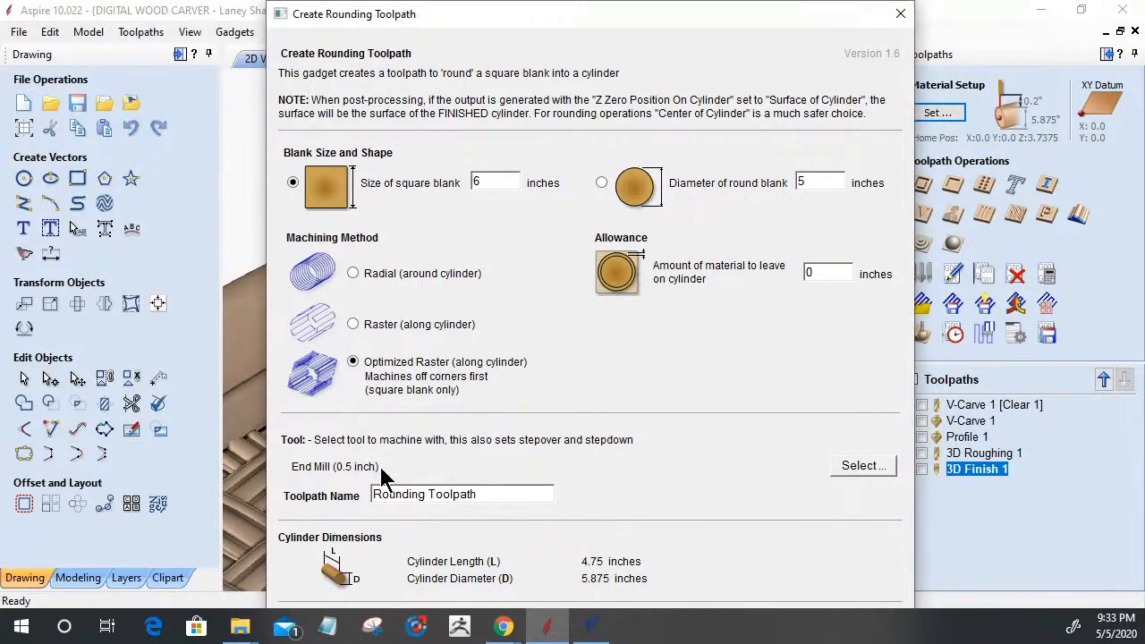
{"action": "left_click_drag", "start_coordinate": [376, 466], "coordinate": [341, 470]}
{"action": "left_click_drag", "start_coordinate": [683, 22], "coordinate": [715, 12]}
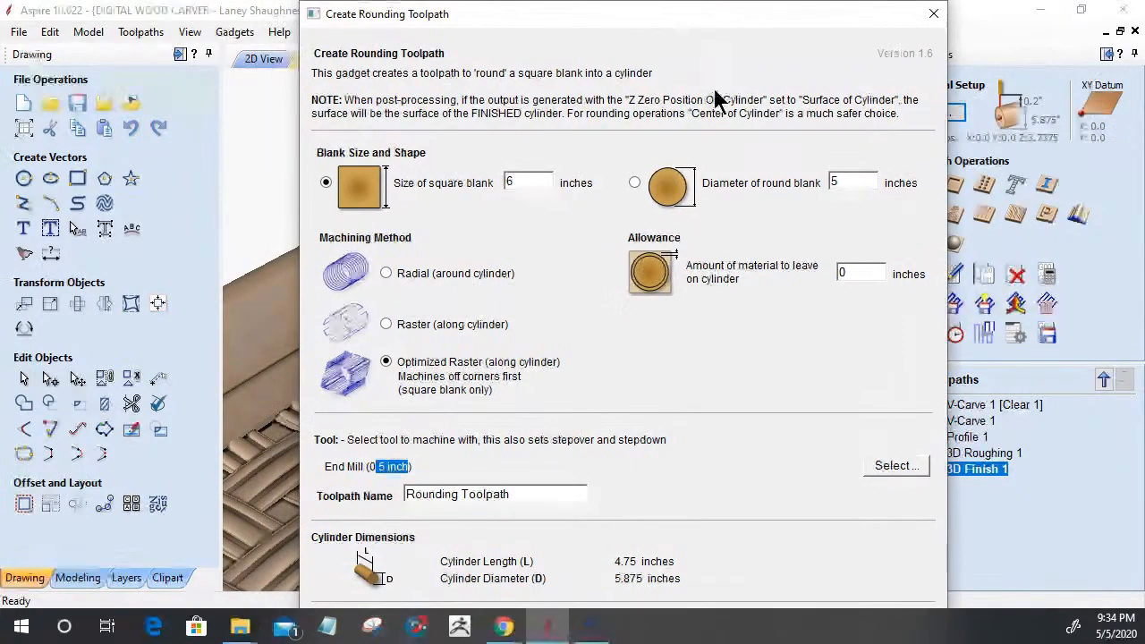
{"action": "left_click_drag", "start_coordinate": [649, 25], "coordinate": [1144, 10]}
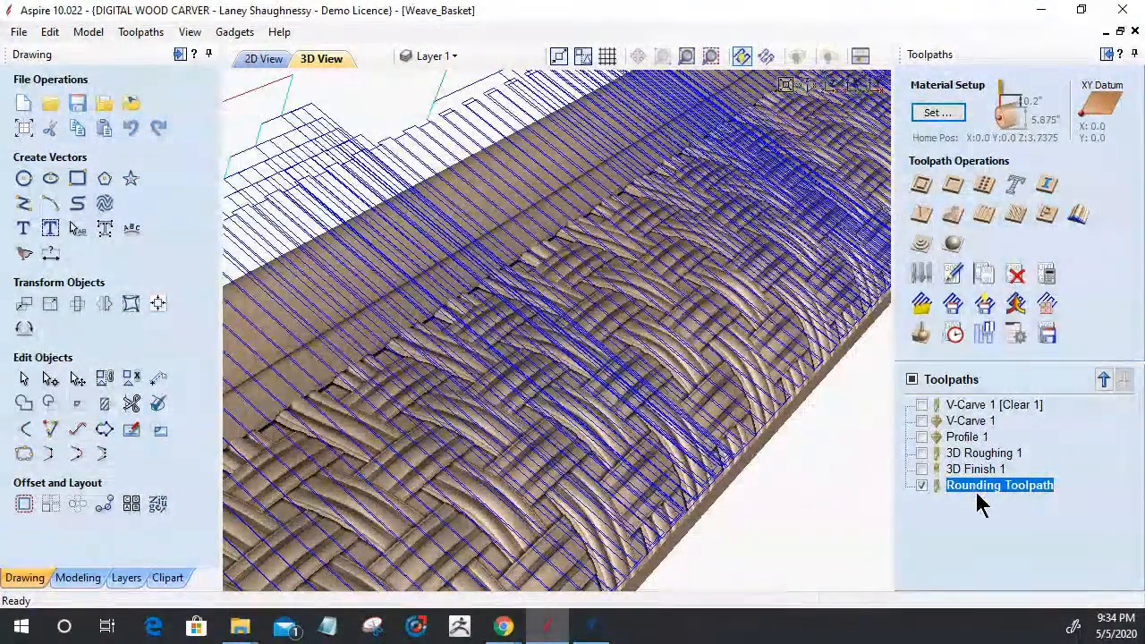
{"action": "left_click", "coordinate": [1105, 380]}
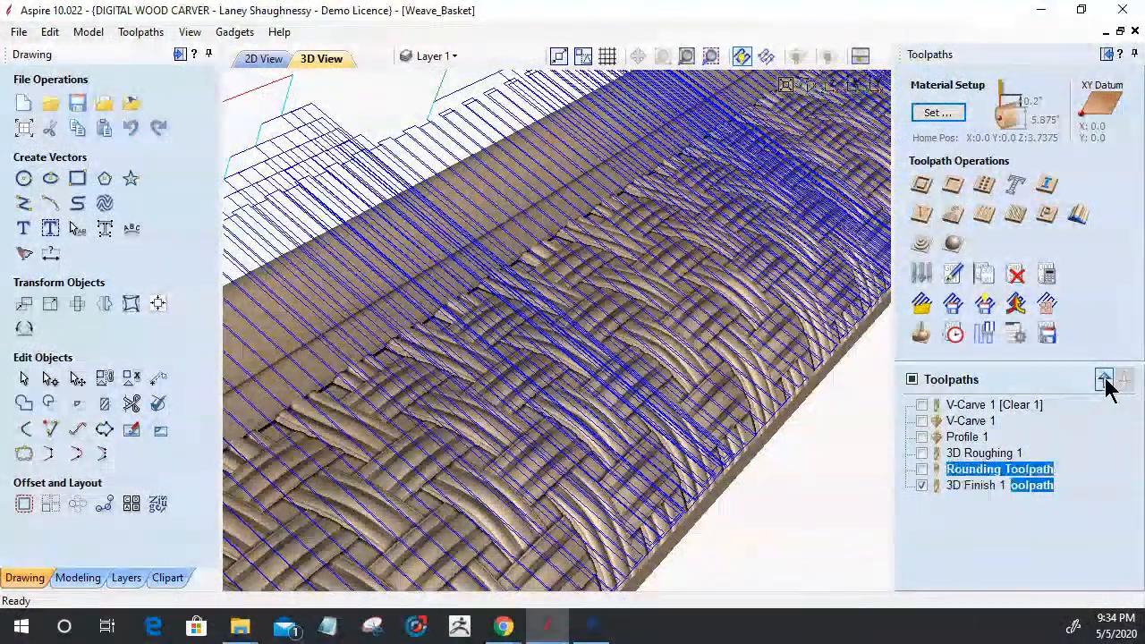
{"action": "left_click", "coordinate": [1105, 380]}
Step: Delete the V-Carve 1 [Clear 1], V-Carve 1 and Profile 1 toolpaths together as the only visible toolpaths
{"action": "left_click", "coordinate": [921, 437]}
{"action": "left_click", "coordinate": [921, 405]}
{"action": "left_click", "coordinate": [921, 421]}
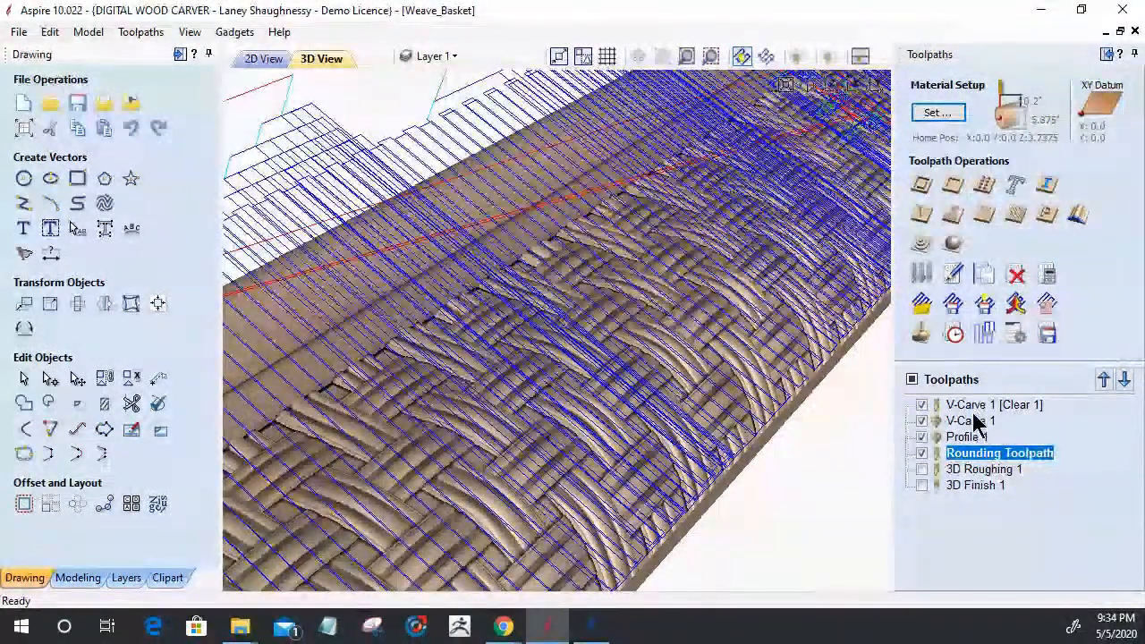
{"action": "left_click", "coordinate": [922, 453]}
{"action": "right_click", "coordinate": [971, 407]}
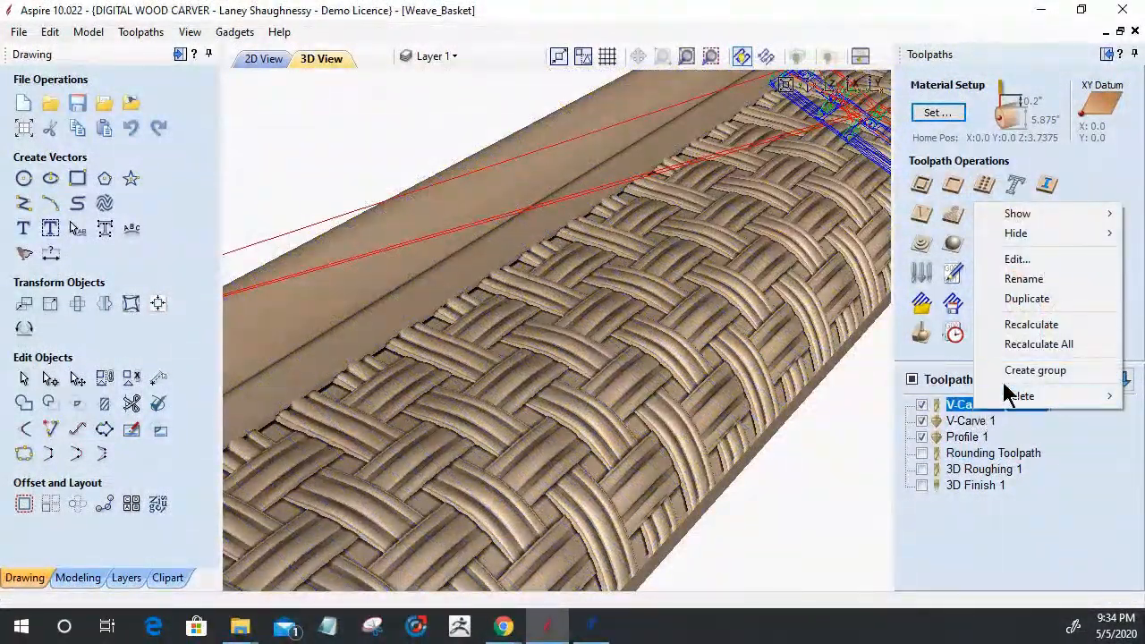
{"action": "mouse_move", "coordinate": [1017, 396]}
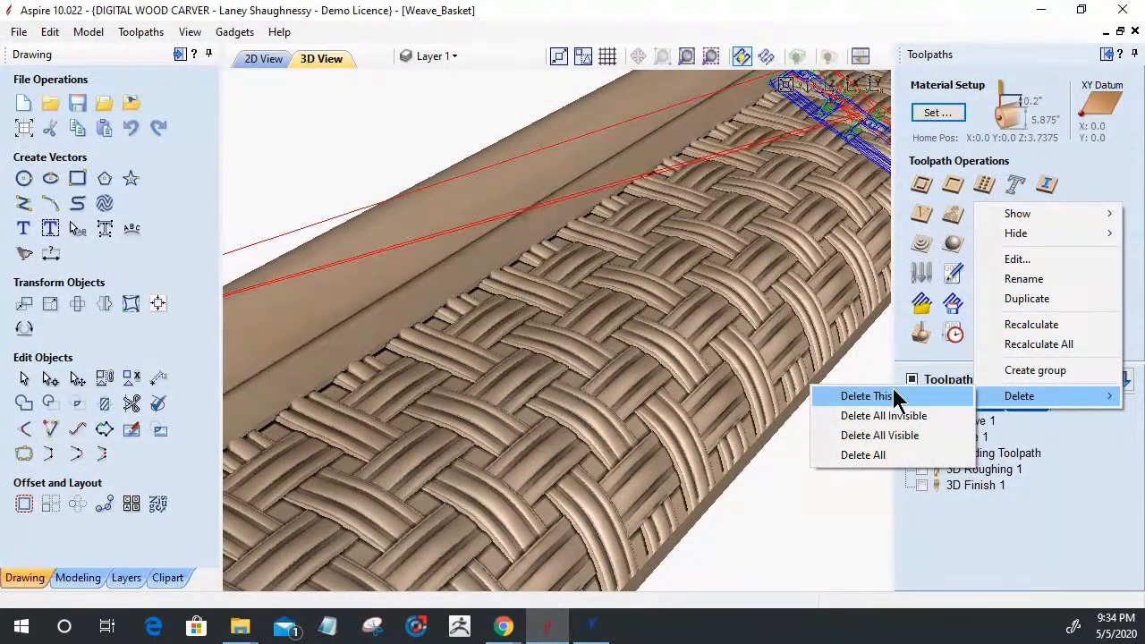
{"action": "left_click", "coordinate": [872, 436]}
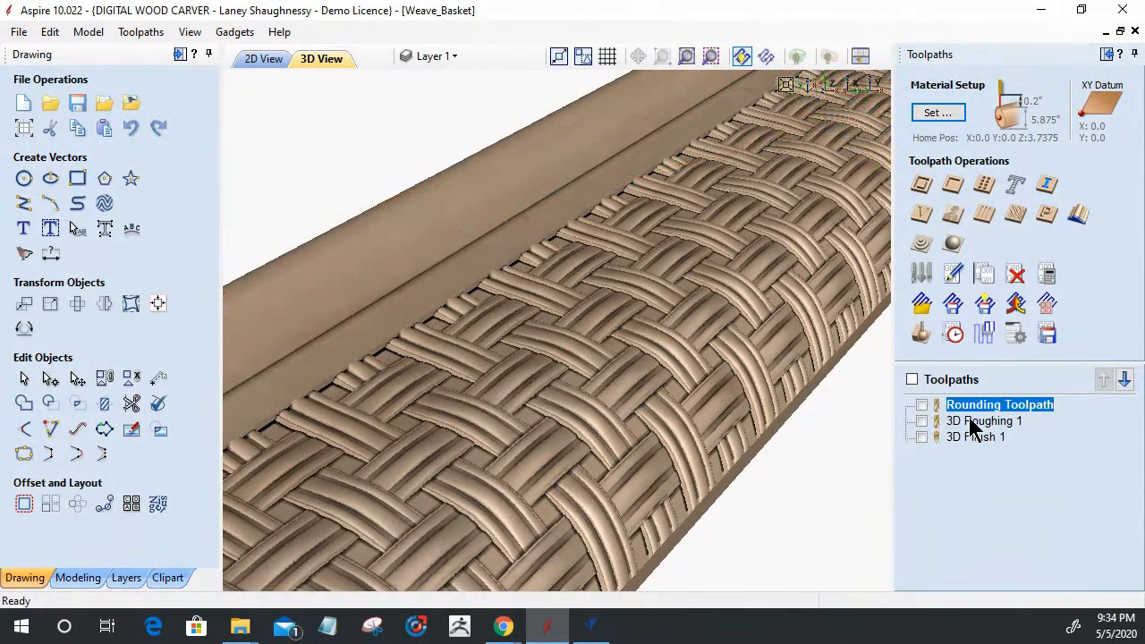
Step: Review the tool and machining details of the Rounding, 3D Roughing 1 and 3D Finish 1 toolpaths in order
{"action": "mouse_move", "coordinate": [955, 408]}
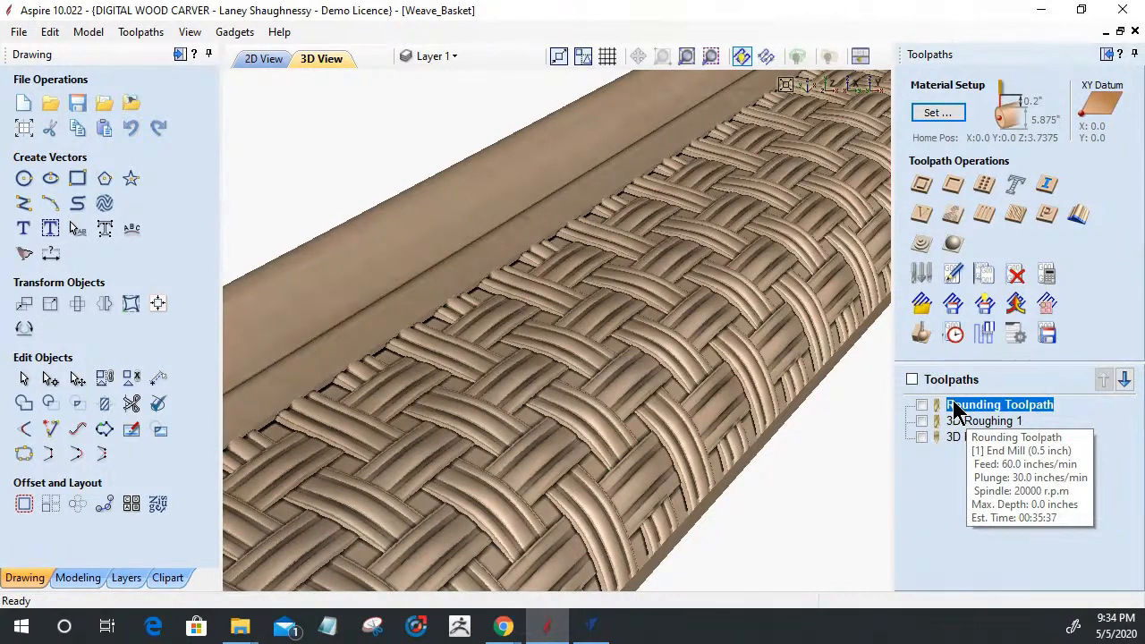
{"action": "mouse_move", "coordinate": [978, 435]}
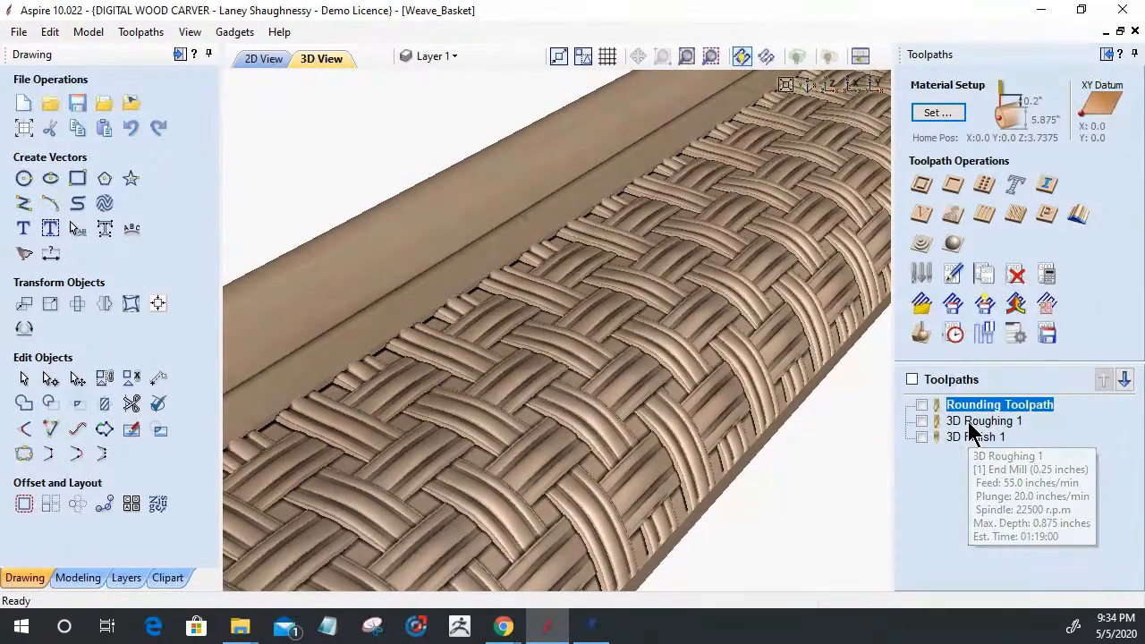
{"action": "left_click", "coordinate": [971, 428]}
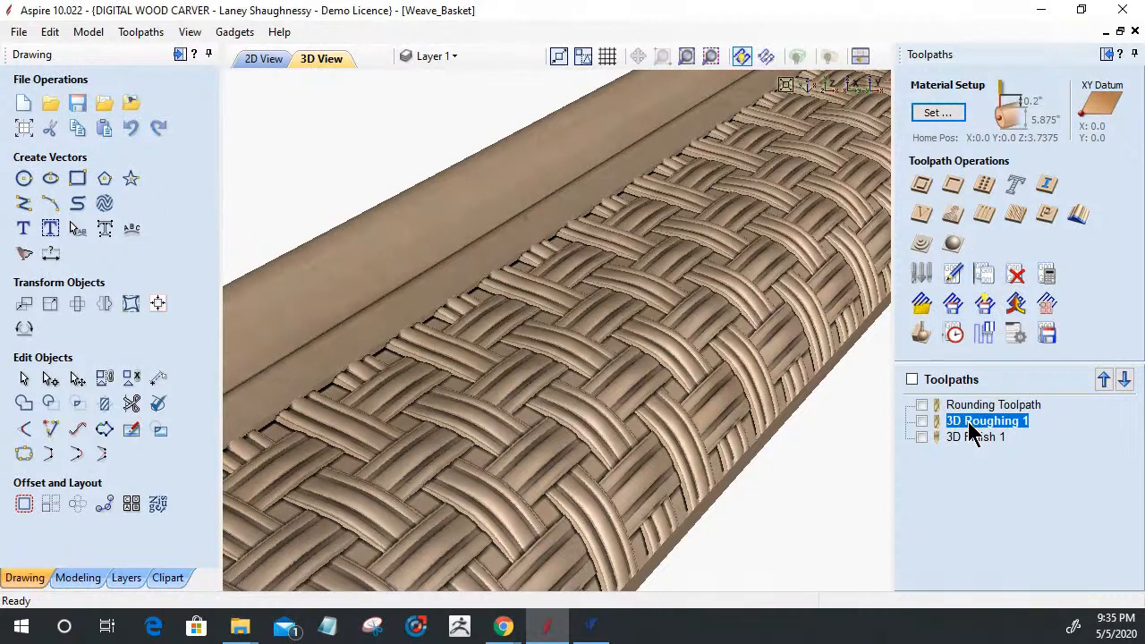
{"action": "left_click", "coordinate": [971, 437]}
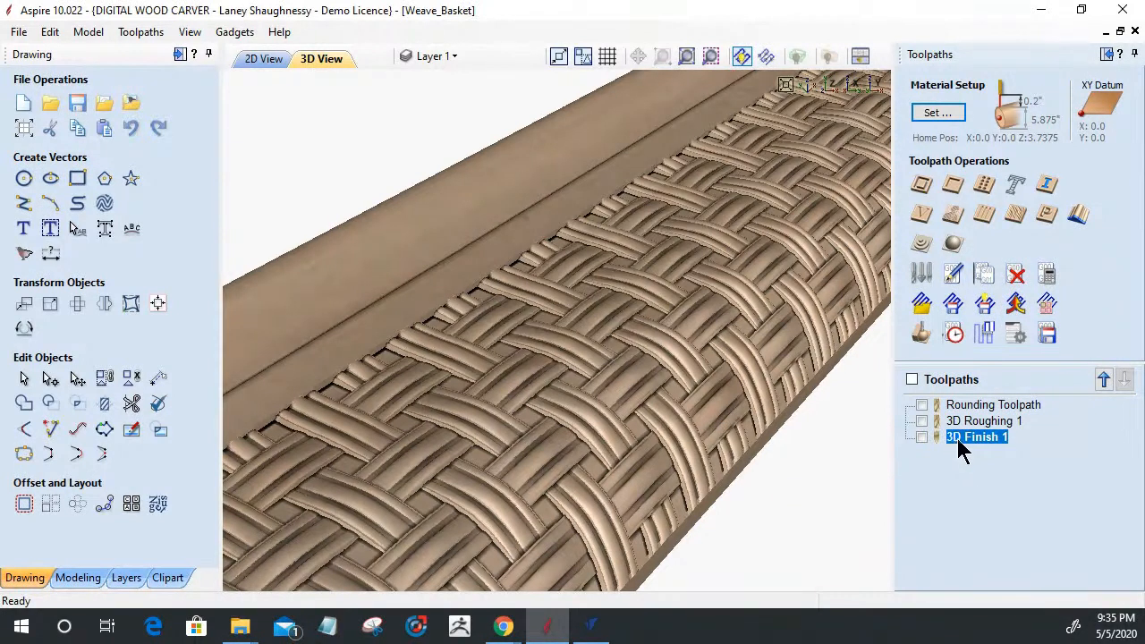
{"action": "mouse_move", "coordinate": [967, 439]}
Step: Show the basket model wrapped around the cylinder and orbit to examine its neck, woven body and both ends
{"action": "scroll", "coordinate": [640, 446], "scroll_direction": "down", "scroll_amount": 4}
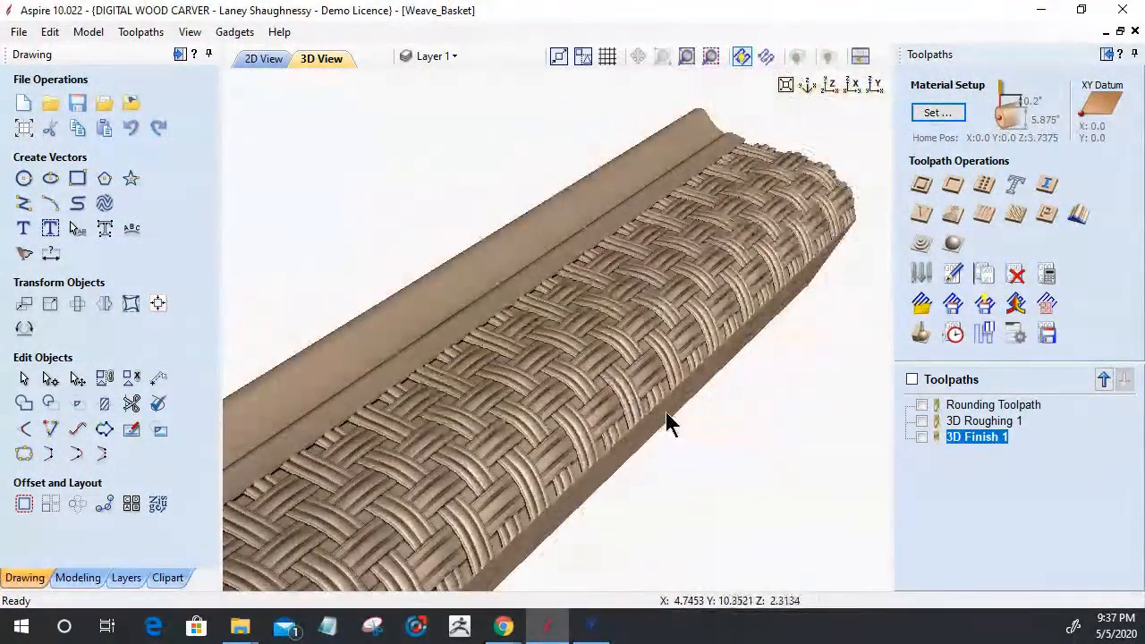
{"action": "scroll", "coordinate": [666, 413], "scroll_direction": "down", "scroll_amount": 2}
{"action": "left_click_drag", "start_coordinate": [665, 413], "coordinate": [723, 442]}
{"action": "left_click", "coordinate": [829, 55]}
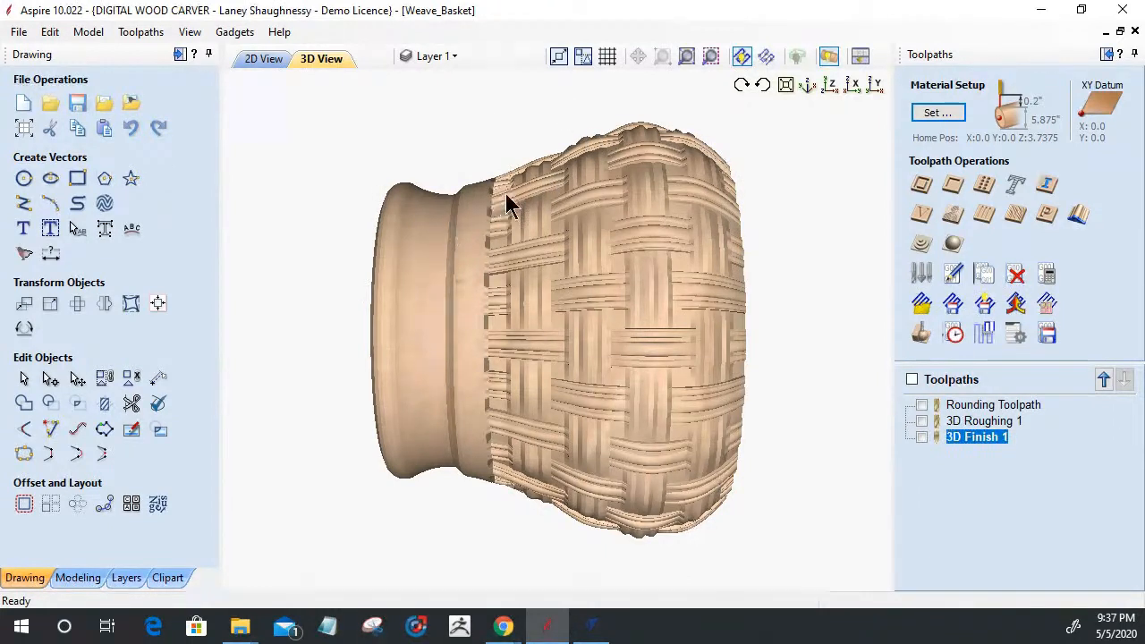
{"action": "left_click", "coordinate": [923, 327]}
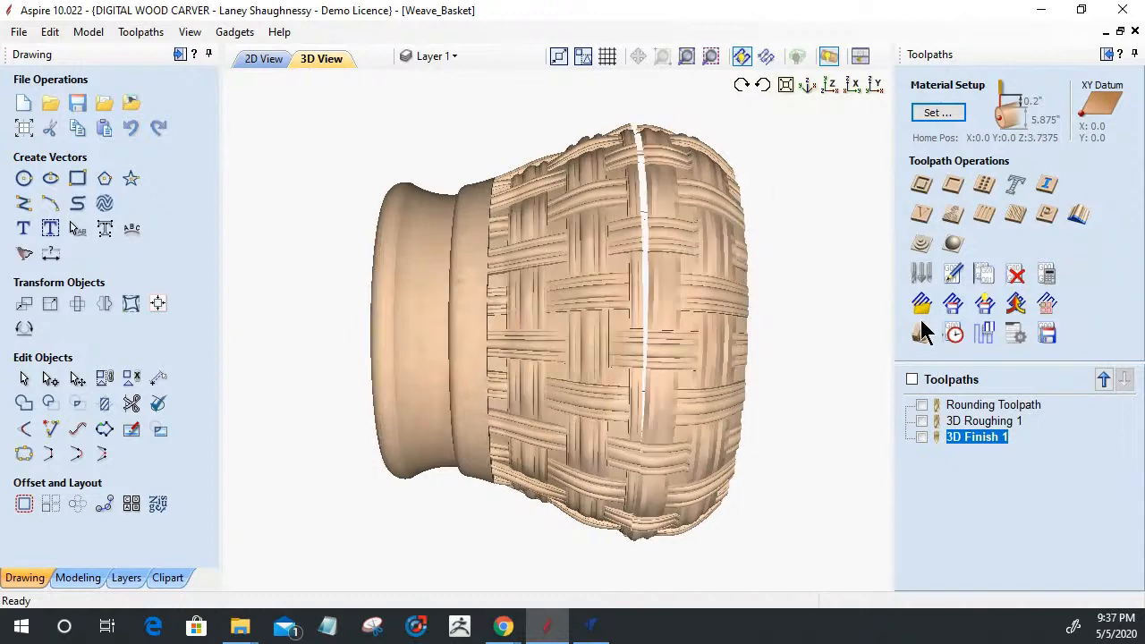
{"action": "left_click_drag", "start_coordinate": [923, 326], "coordinate": [813, 445]}
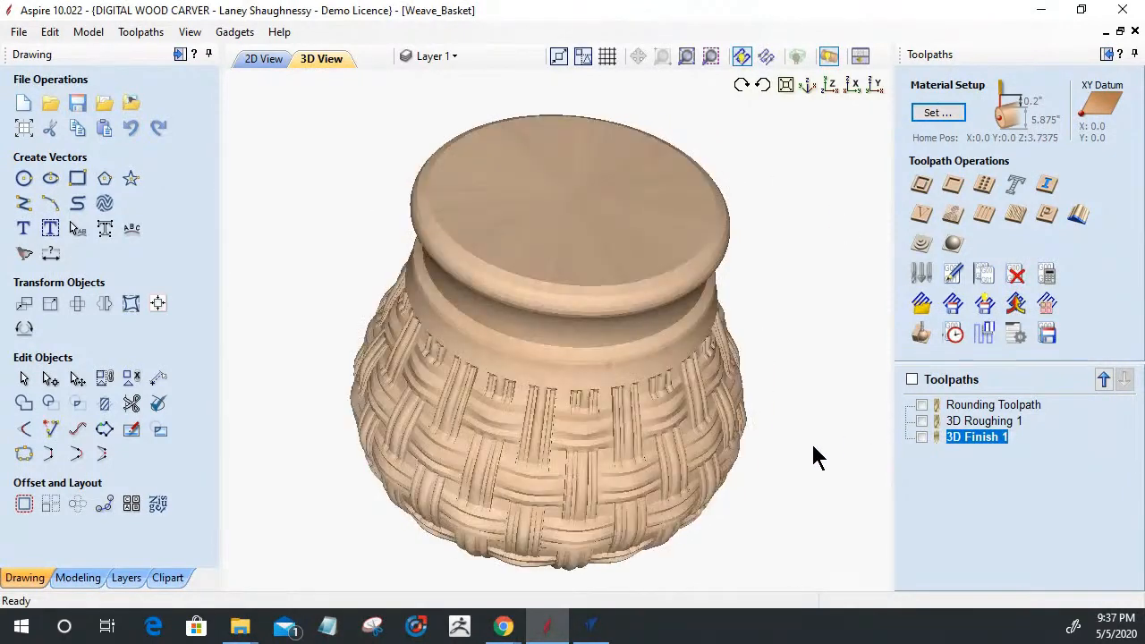
{"action": "left_click_drag", "start_coordinate": [626, 455], "coordinate": [719, 266]}
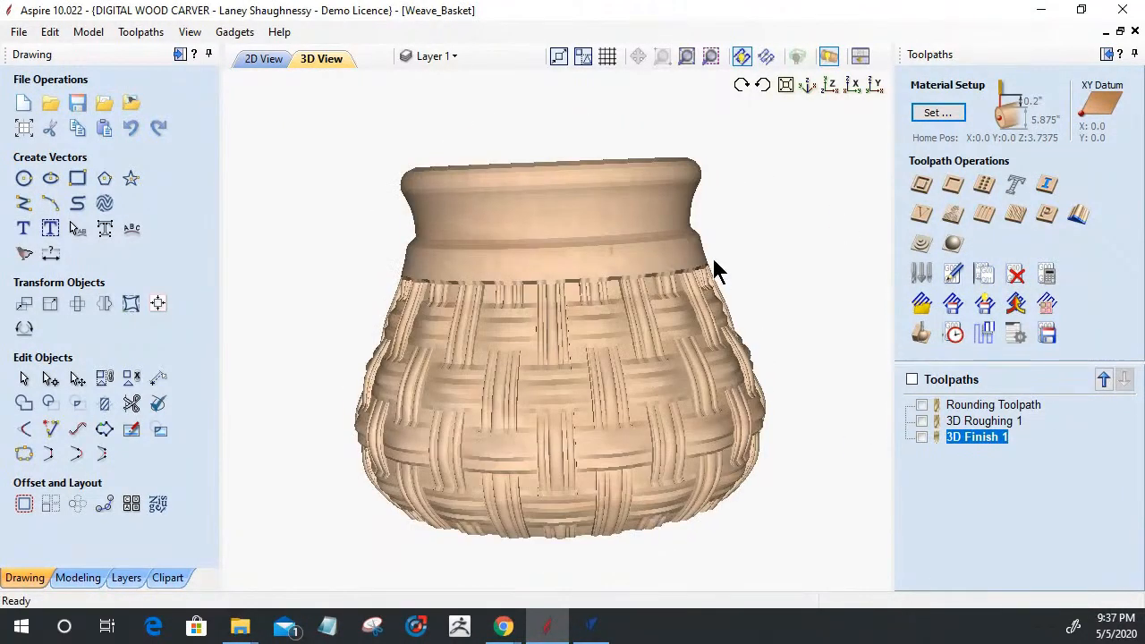
{"action": "left_click_drag", "start_coordinate": [647, 349], "coordinate": [631, 402]}
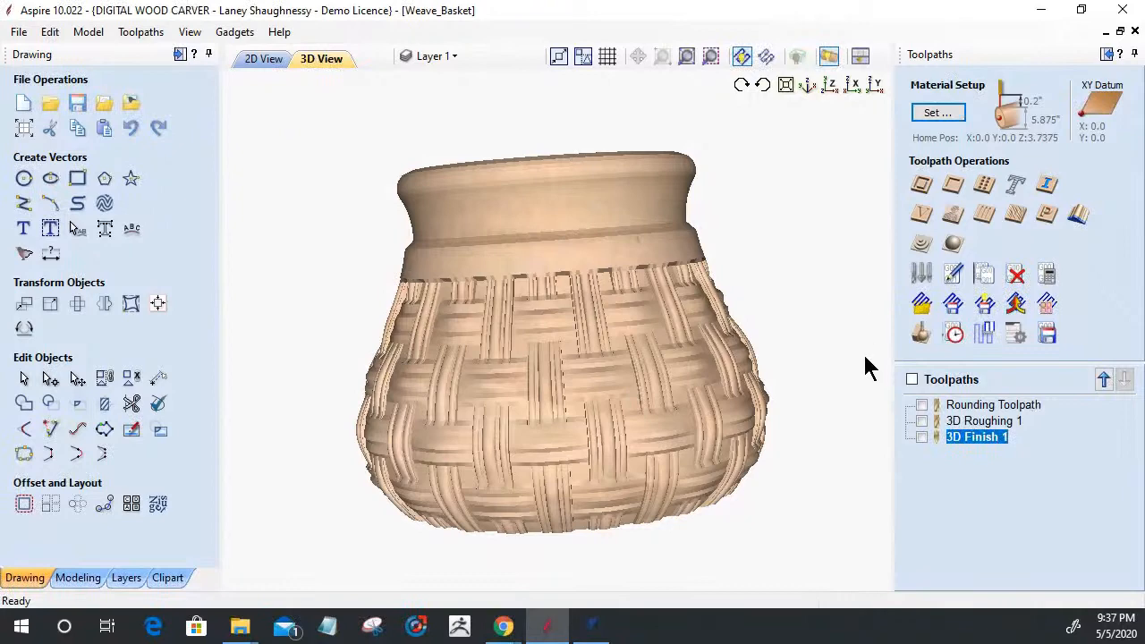
{"action": "scroll", "coordinate": [738, 331], "scroll_direction": "up", "scroll_amount": 2}
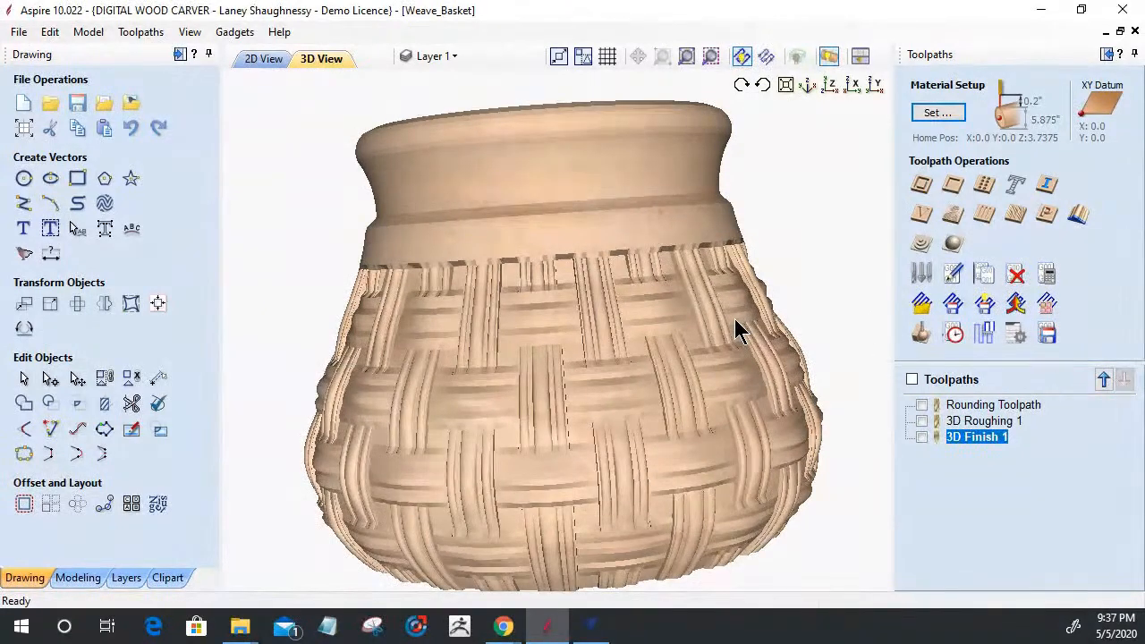
{"action": "scroll", "coordinate": [738, 331], "scroll_direction": "down", "scroll_amount": 2}
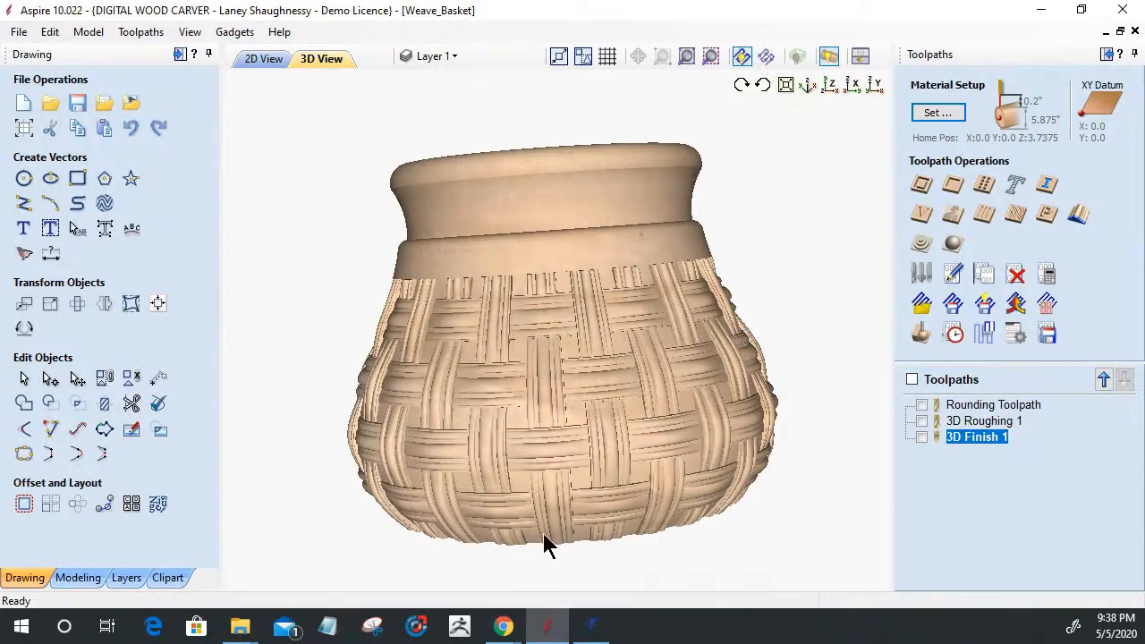
{"action": "left_click_drag", "start_coordinate": [577, 466], "coordinate": [631, 349]}
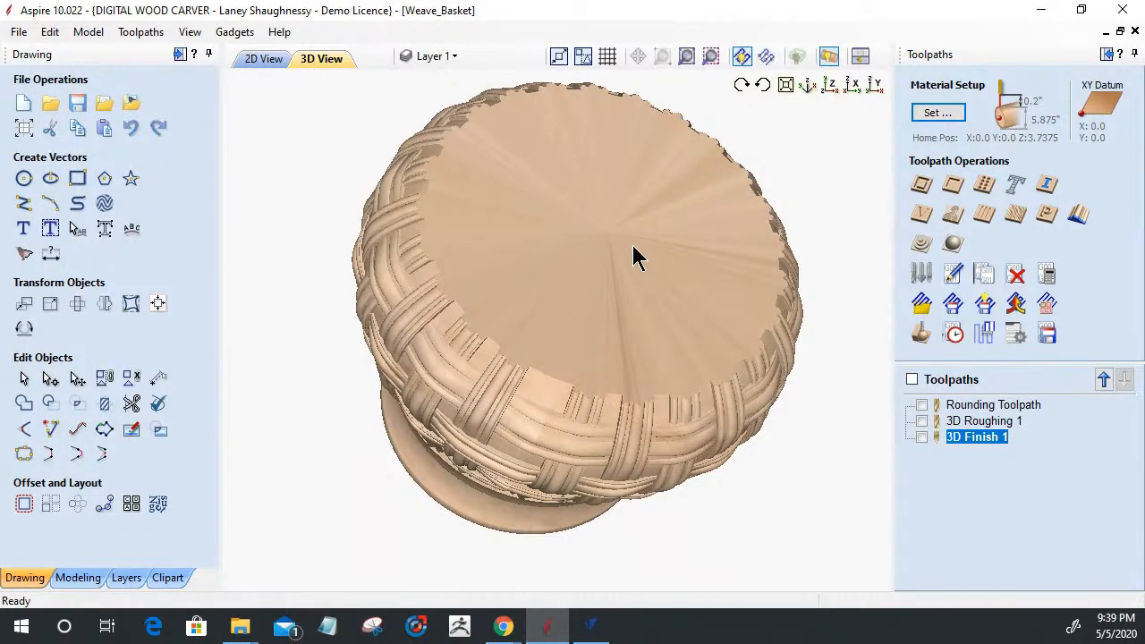
Step: Examine the wrapped basket model from its flat base to its rim, neck and woven sides
{"action": "left_click_drag", "start_coordinate": [475, 256], "coordinate": [721, 475]}
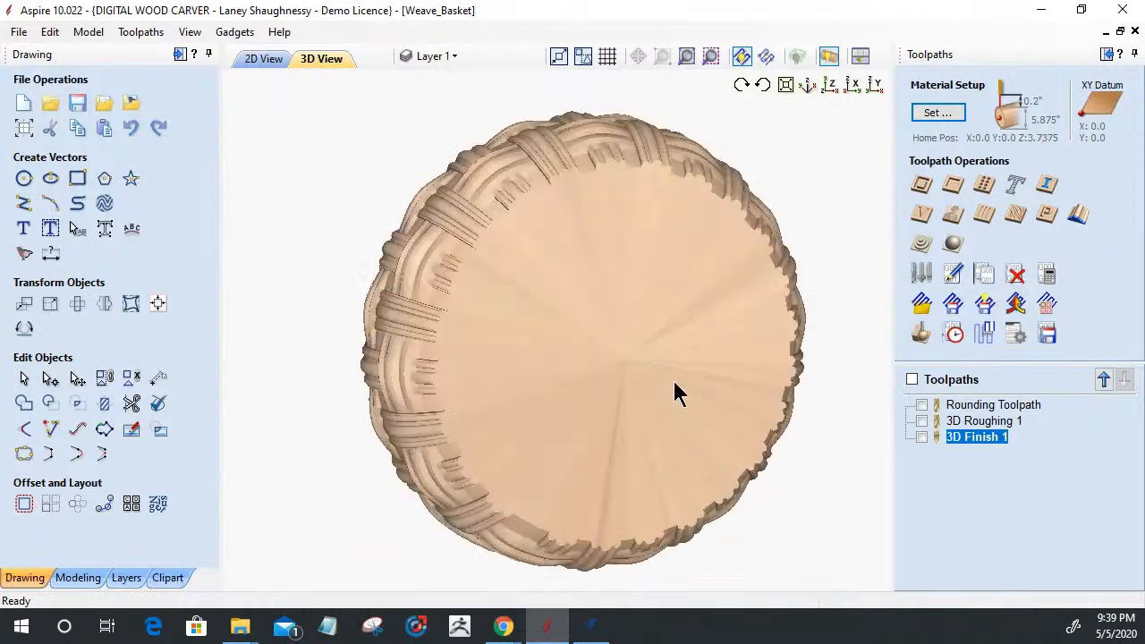
{"action": "left_click_drag", "start_coordinate": [675, 391], "coordinate": [590, 261]}
{"action": "left_click_drag", "start_coordinate": [654, 460], "coordinate": [513, 224]}
{"action": "left_click_drag", "start_coordinate": [549, 363], "coordinate": [587, 402]}
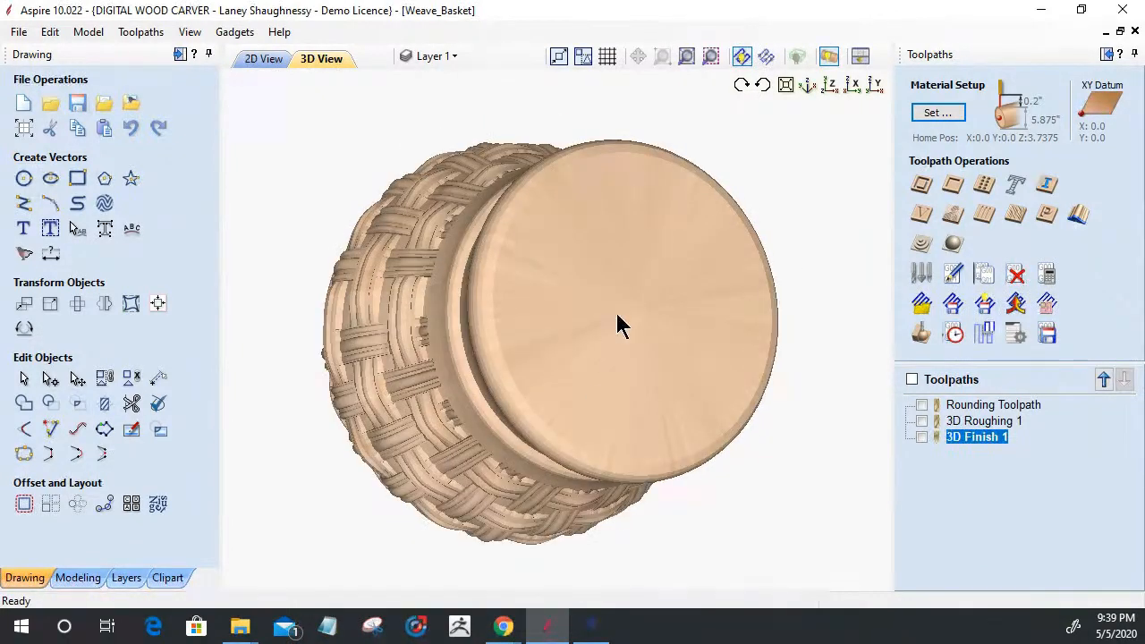
{"action": "left_click_drag", "start_coordinate": [603, 215], "coordinate": [600, 205]}
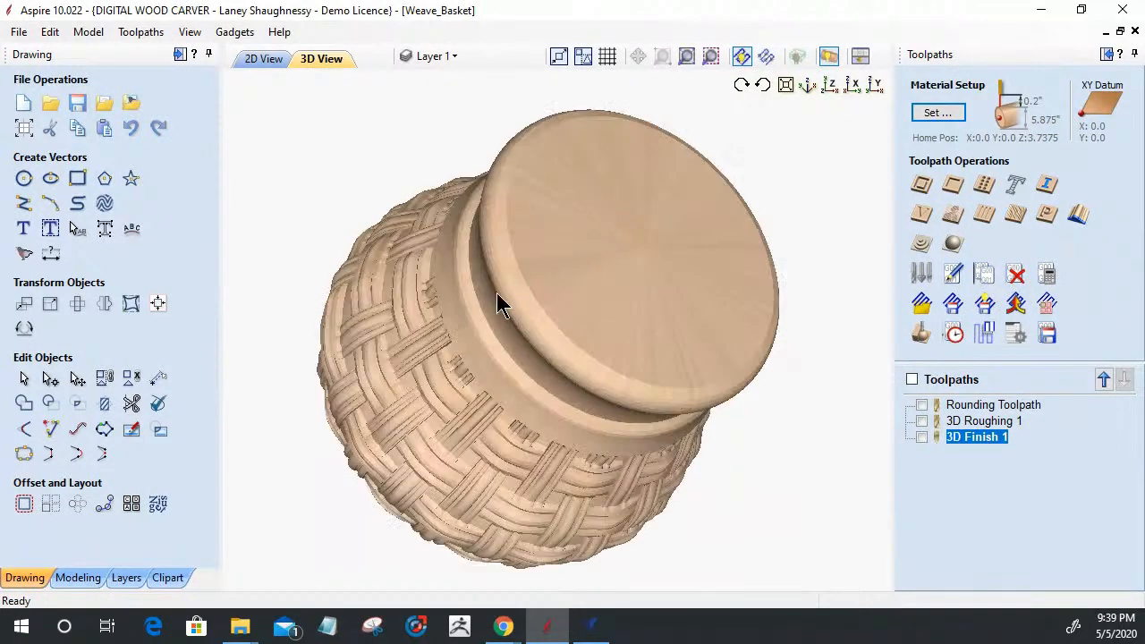
{"action": "left_click_drag", "start_coordinate": [499, 298], "coordinate": [498, 192]}
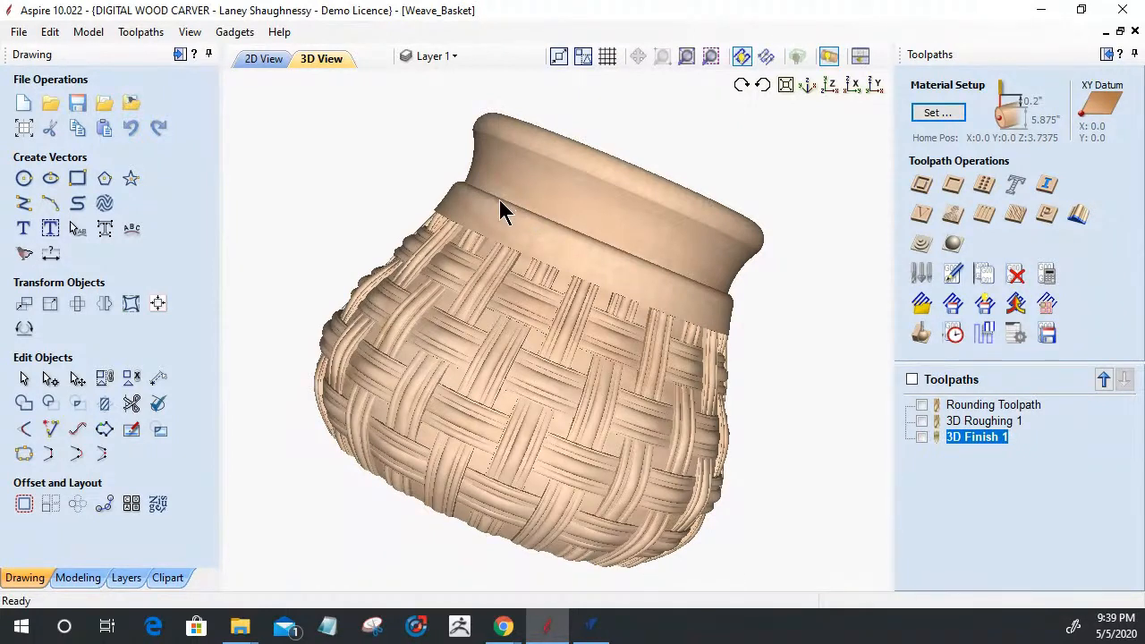
{"action": "left_click_drag", "start_coordinate": [380, 254], "coordinate": [425, 204]}
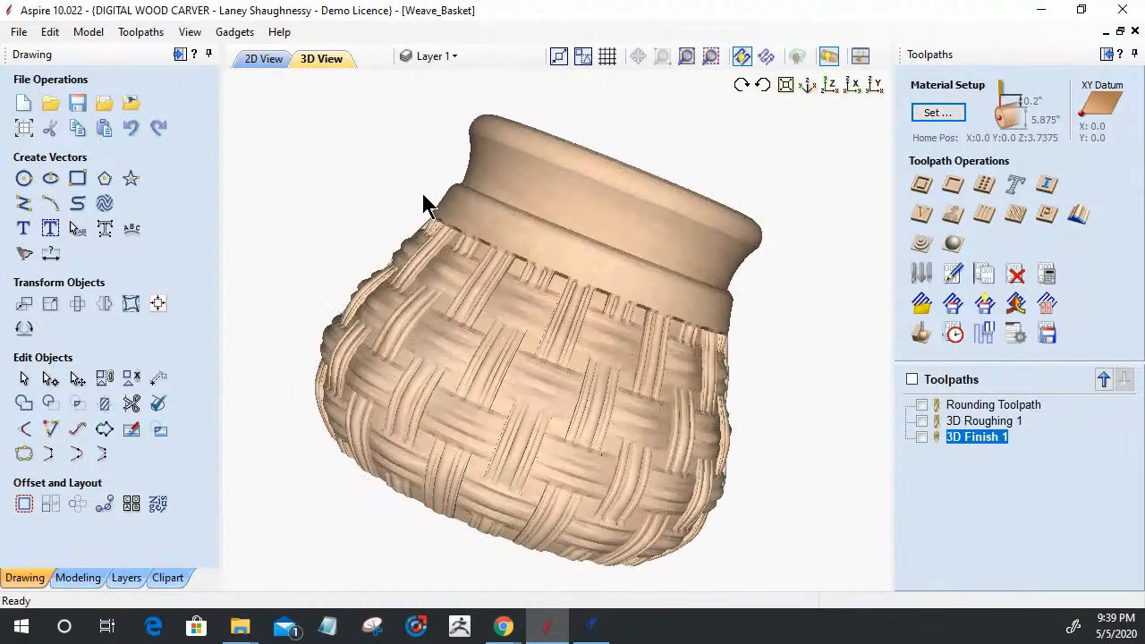
{"action": "double_click", "coordinate": [462, 181]}
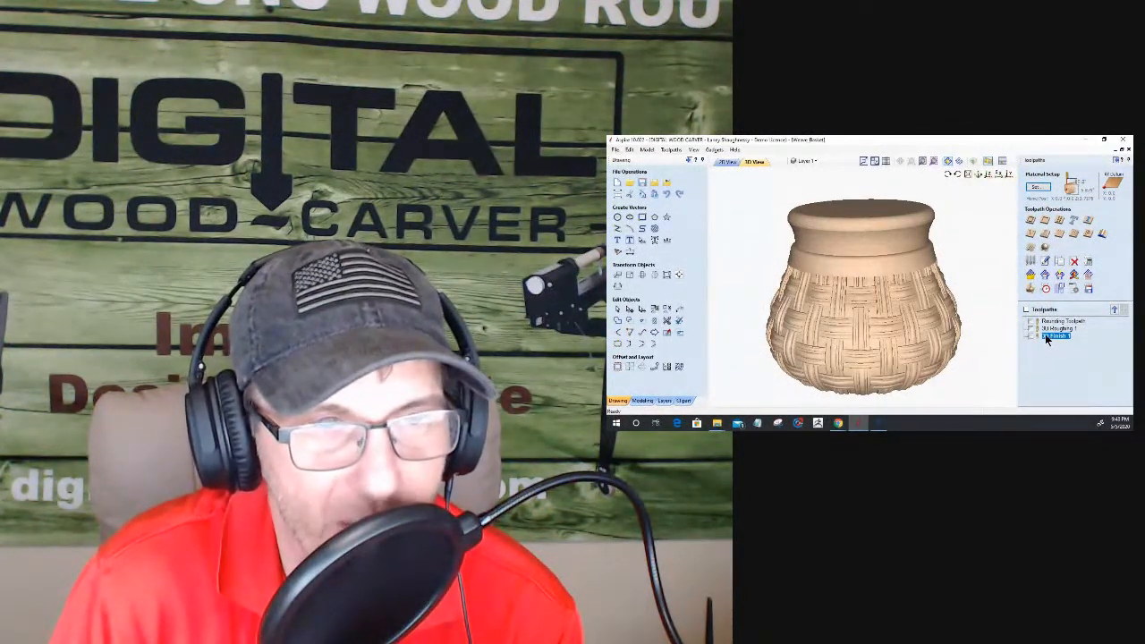
Step: Review the estimated machining times of the rounding, roughing and finishing toolpaths, and hide all toolpath previews to view the bare basket model
{"action": "left_click", "coordinate": [1045, 288]}
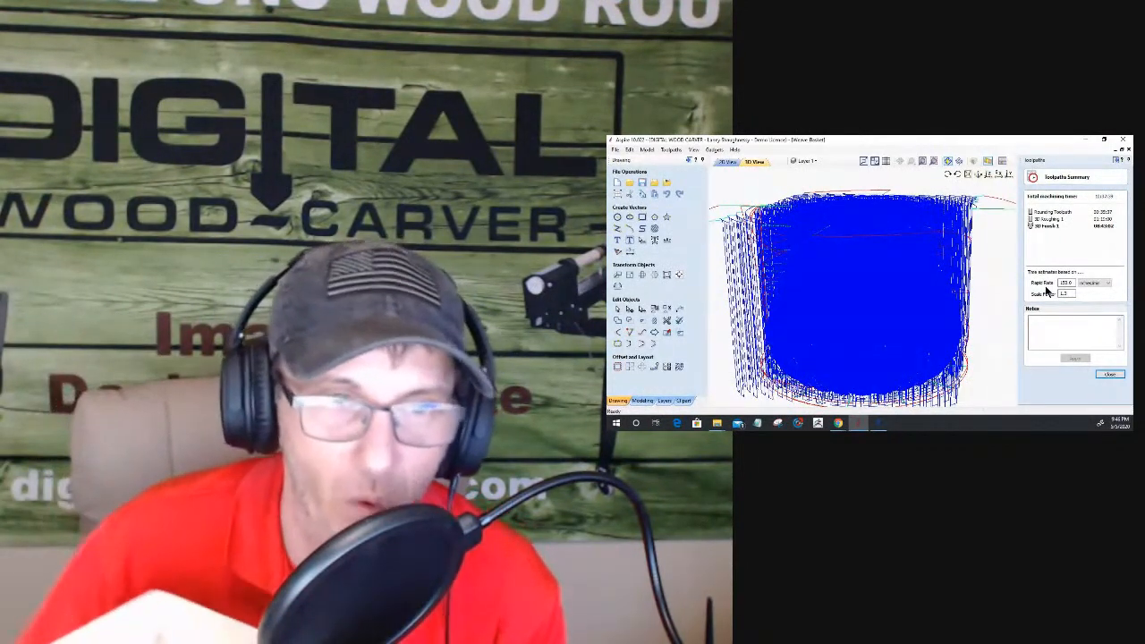
{"action": "left_click", "coordinate": [1111, 376]}
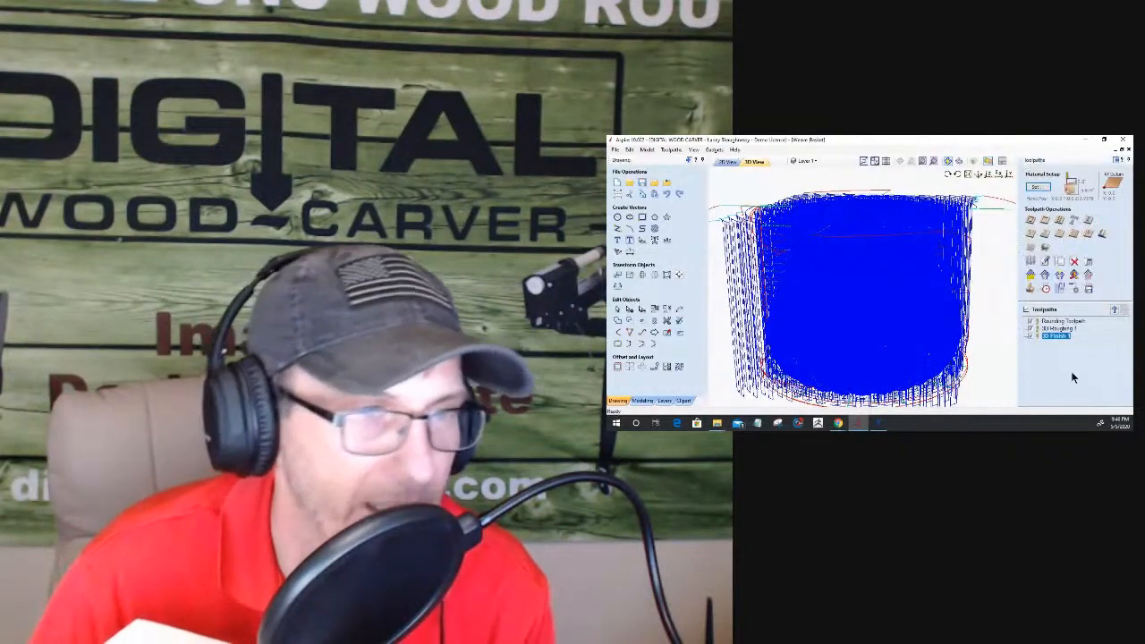
{"action": "left_click", "coordinate": [1027, 310]}
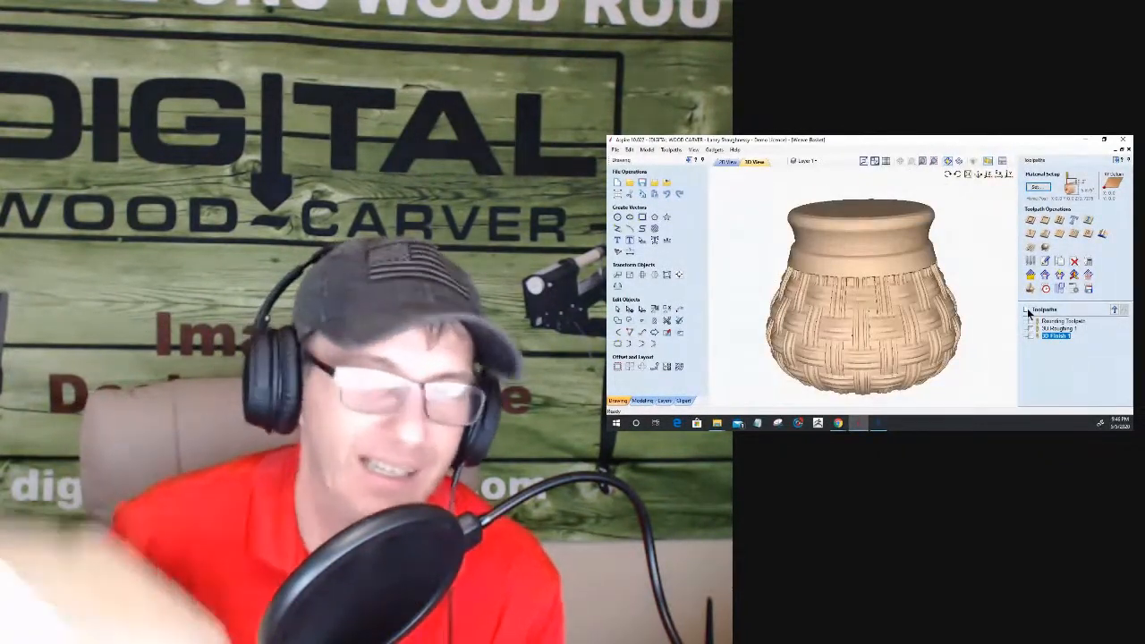
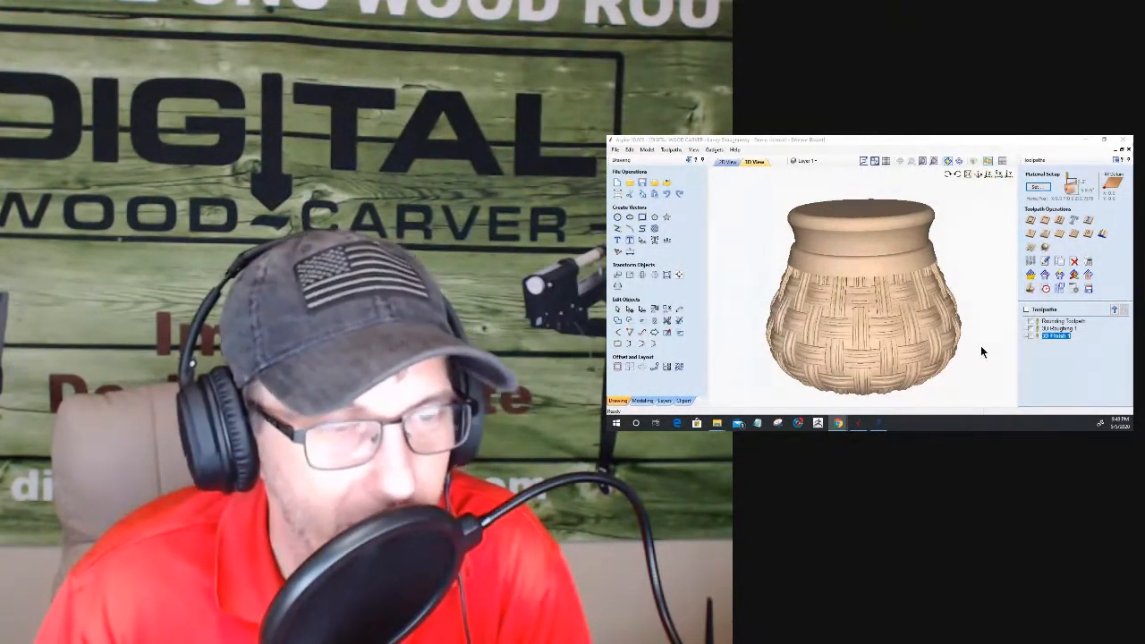
{"action": "left_click_drag", "start_coordinate": [982, 326], "coordinate": [983, 336]}
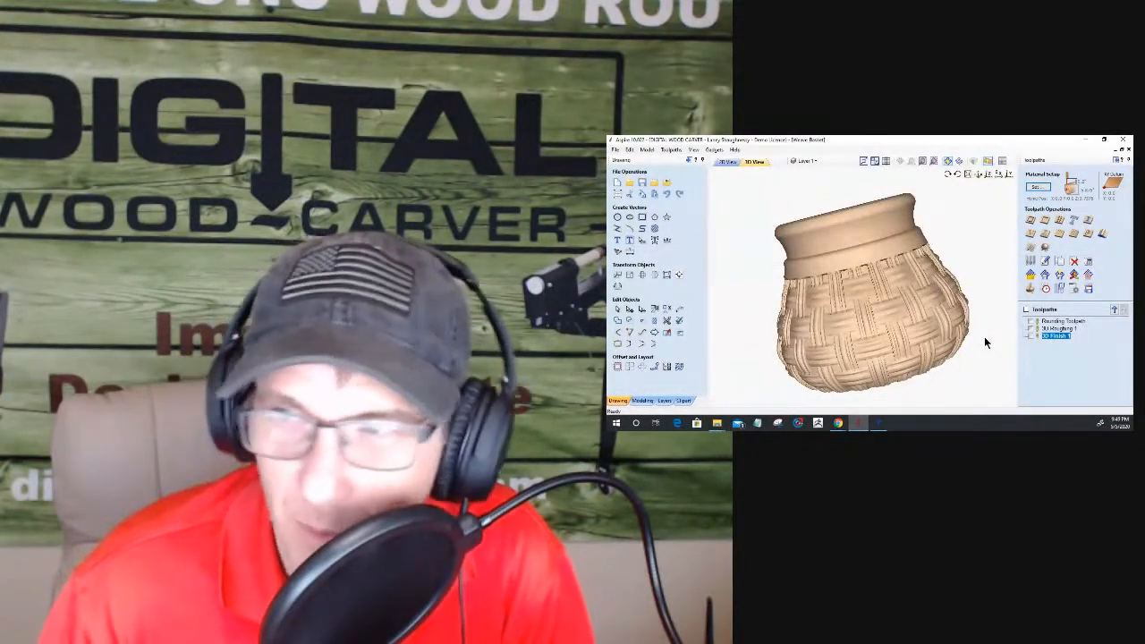